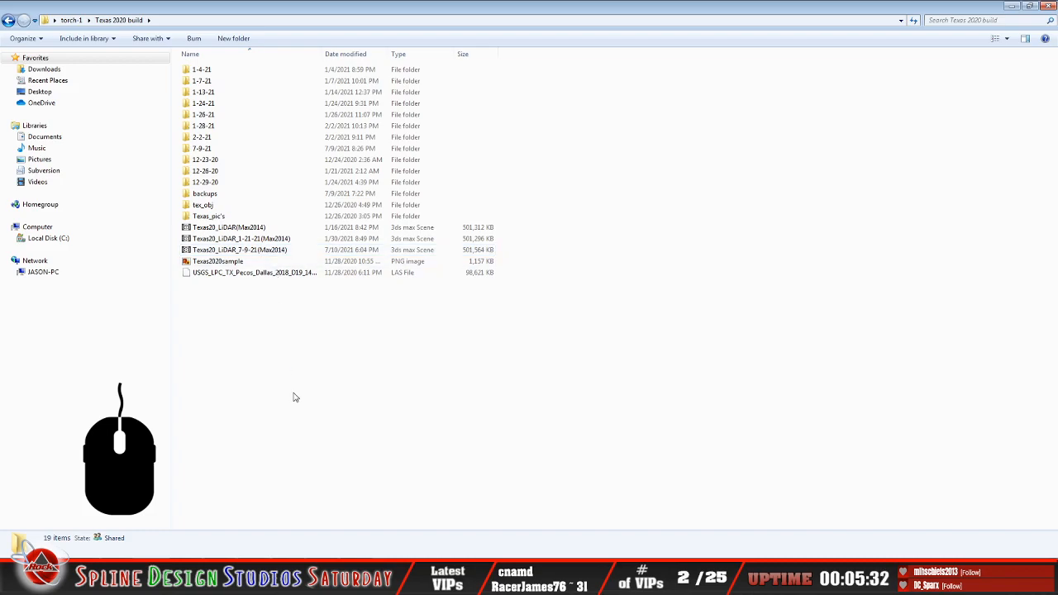
# Switch to 3ds Max Design and browse for a scene to open in the Desktop's torch-1 > Texas 2020 build folder
pyautogui.click(374, 579)
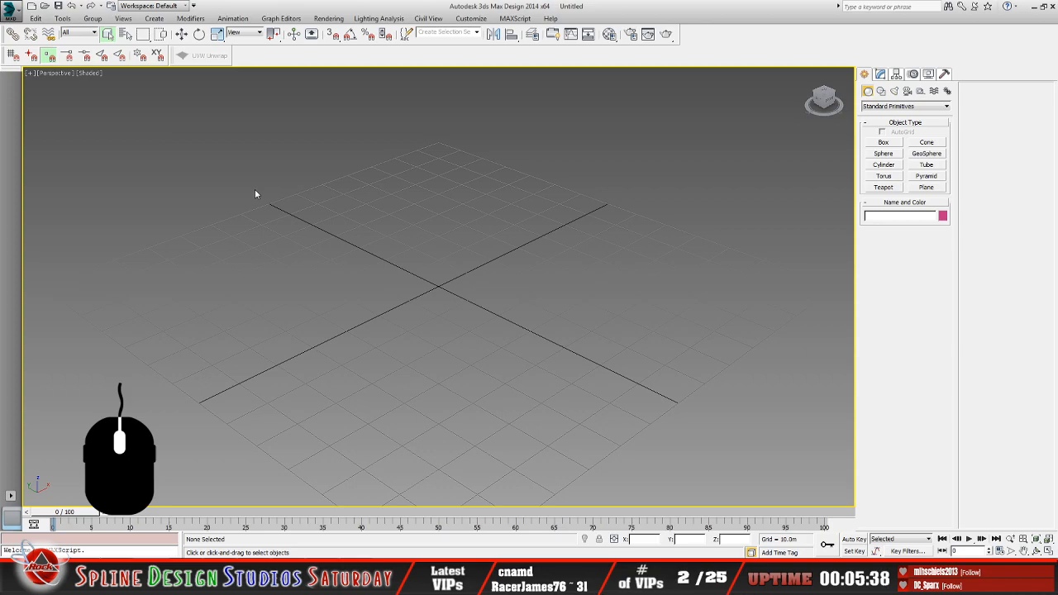
pyautogui.click(11, 12)
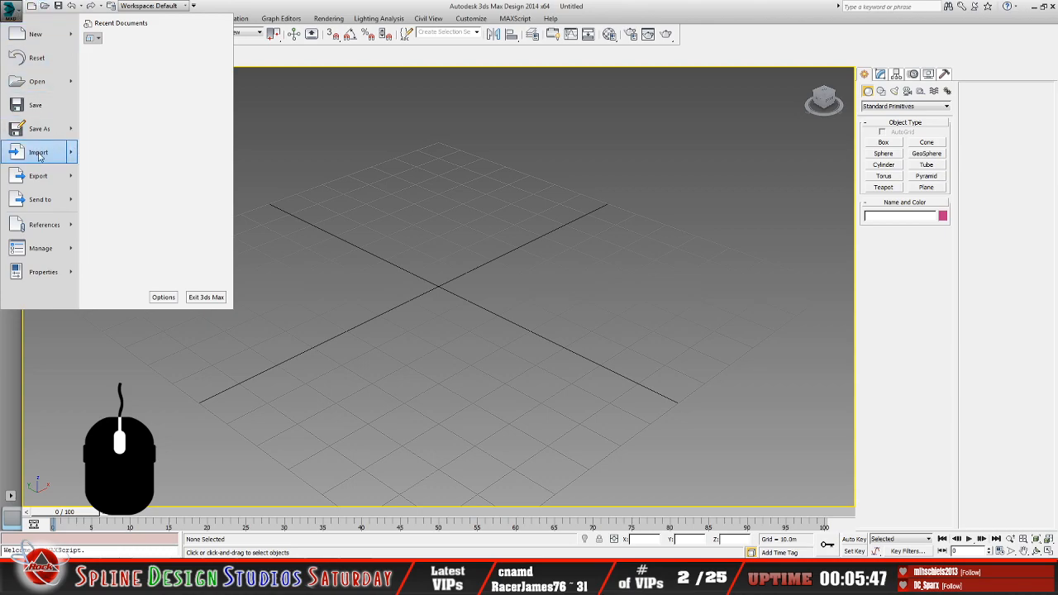
pyautogui.click(37, 83)
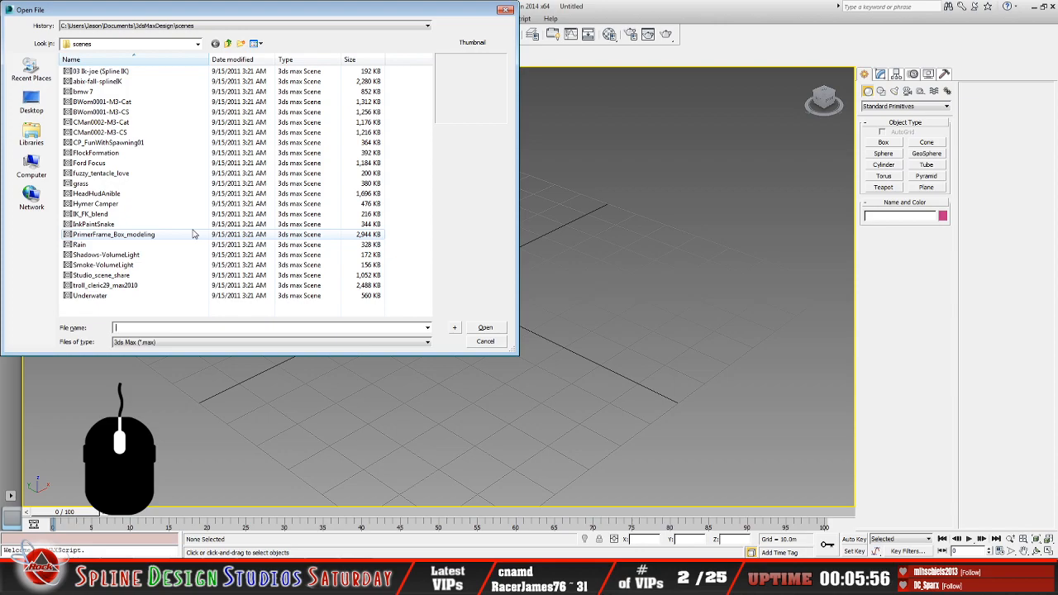
pyautogui.click(197, 43)
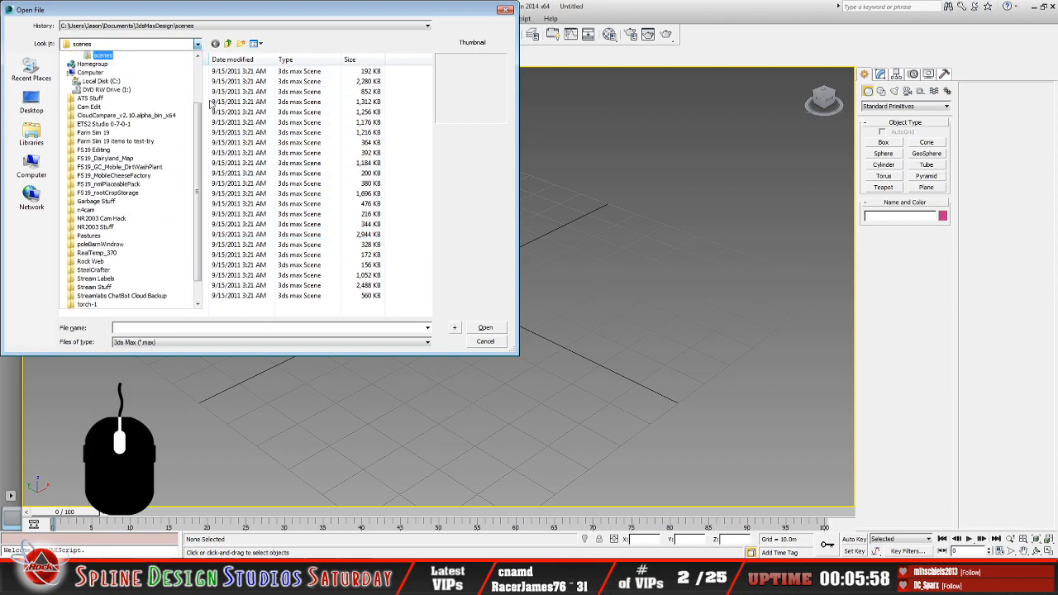
pyautogui.scroll(3, 124, 166)
pyautogui.click(165, 56)
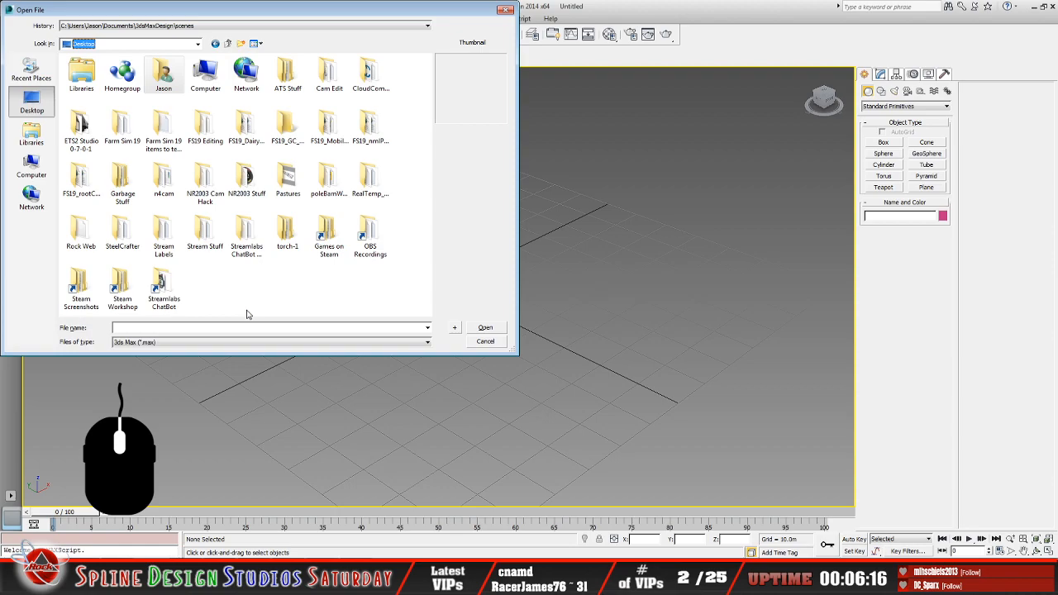
pyautogui.doubleClick(287, 234)
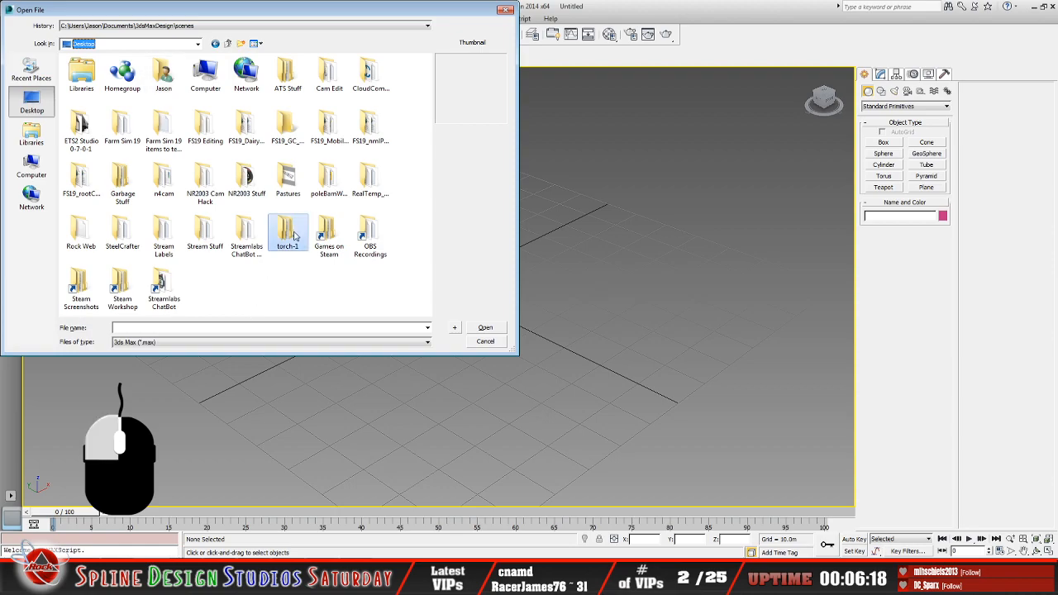
pyautogui.doubleClick(98, 71)
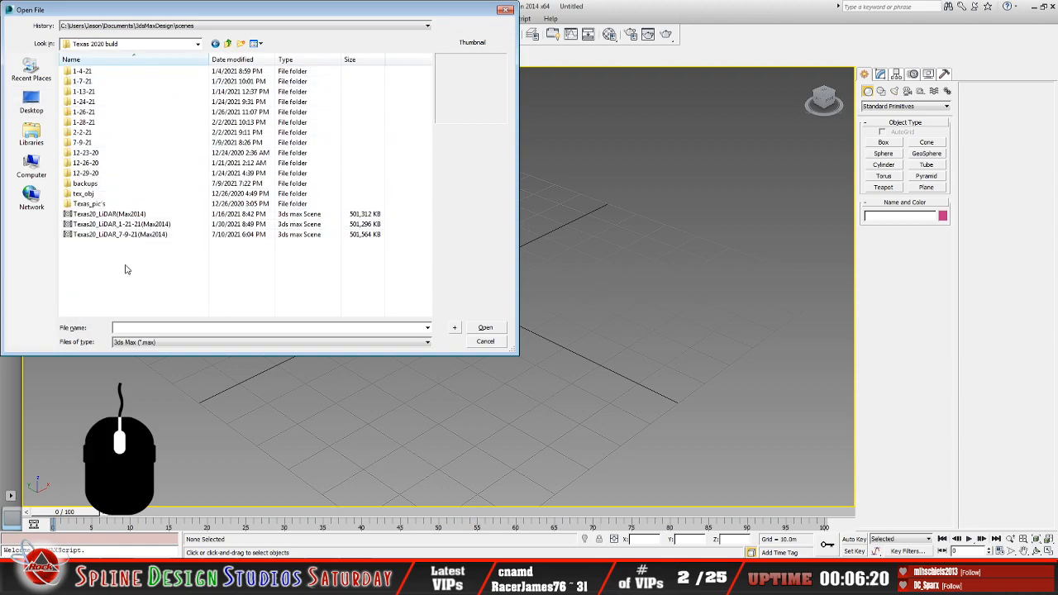
# Open the Texas20_LiDAR_7-9-21(Max2014) scene and continue loading without the missing GRANDSTA.TGA file
pyautogui.click(145, 235)
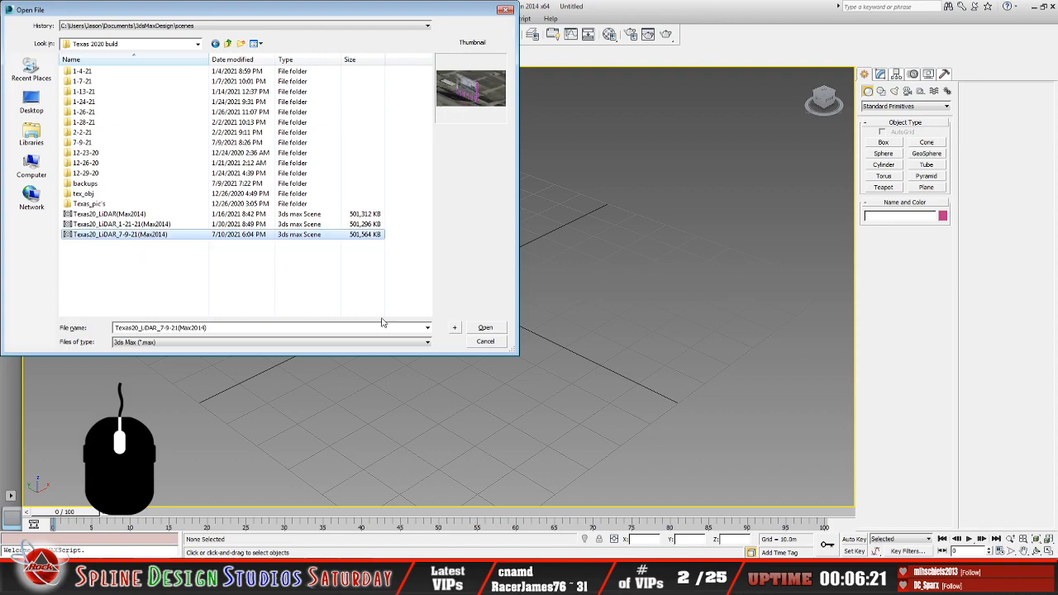
pyautogui.click(486, 328)
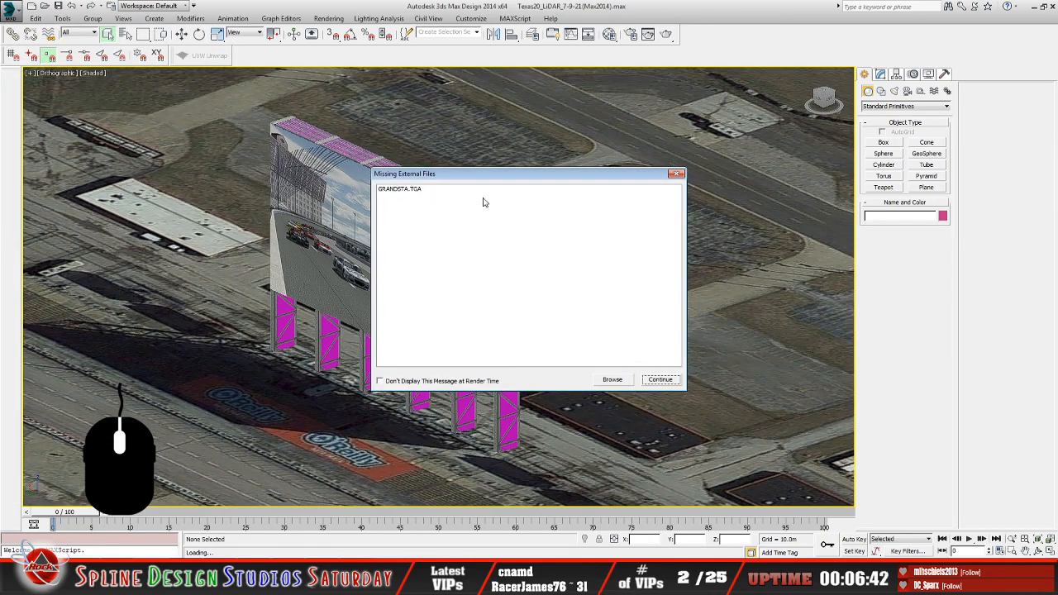
pyautogui.click(660, 380)
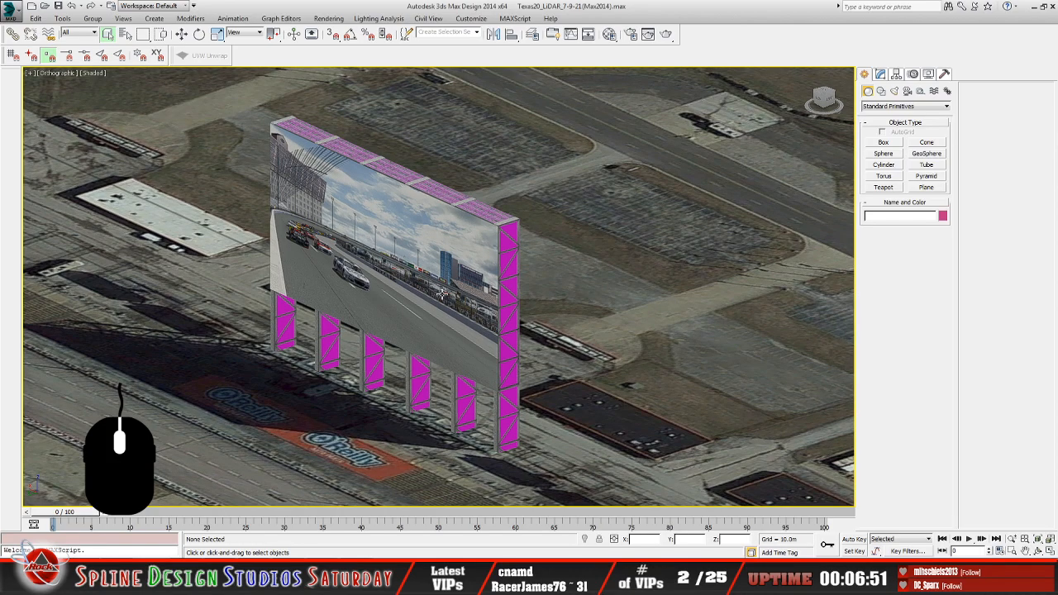
# Select the videoscreen_lg group at the racetrack and ungroup it
pyautogui.moveTo(451, 324); pyautogui.dragTo(458, 304, button='middle')
pyautogui.scroll(-5, 458, 305)
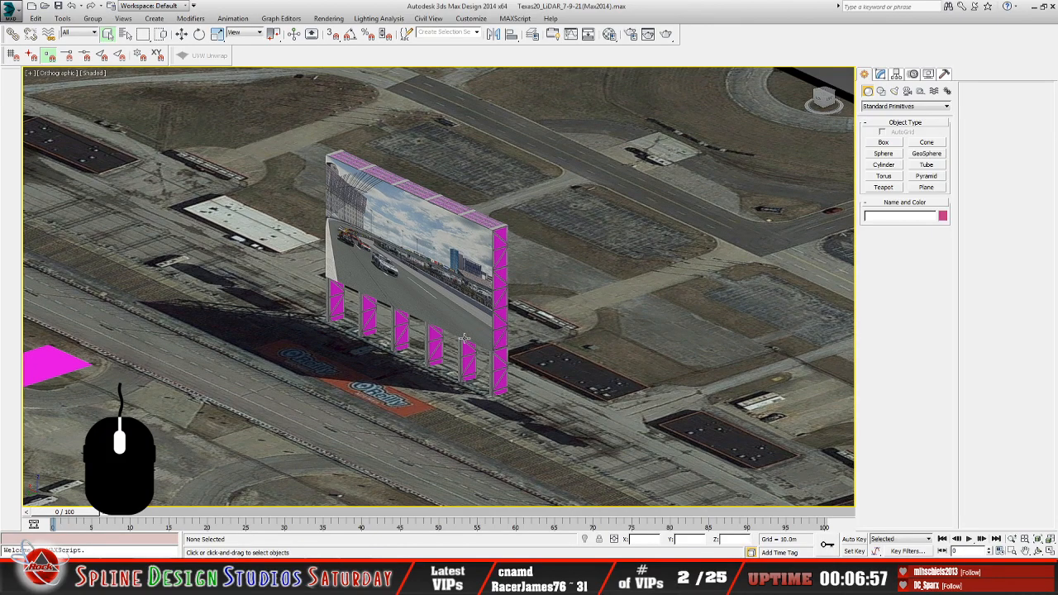
pyautogui.keyDown('alt'); pyautogui.moveTo(464, 339); pyautogui.dragTo(492, 322, button='middle'); pyautogui.keyUp('alt')
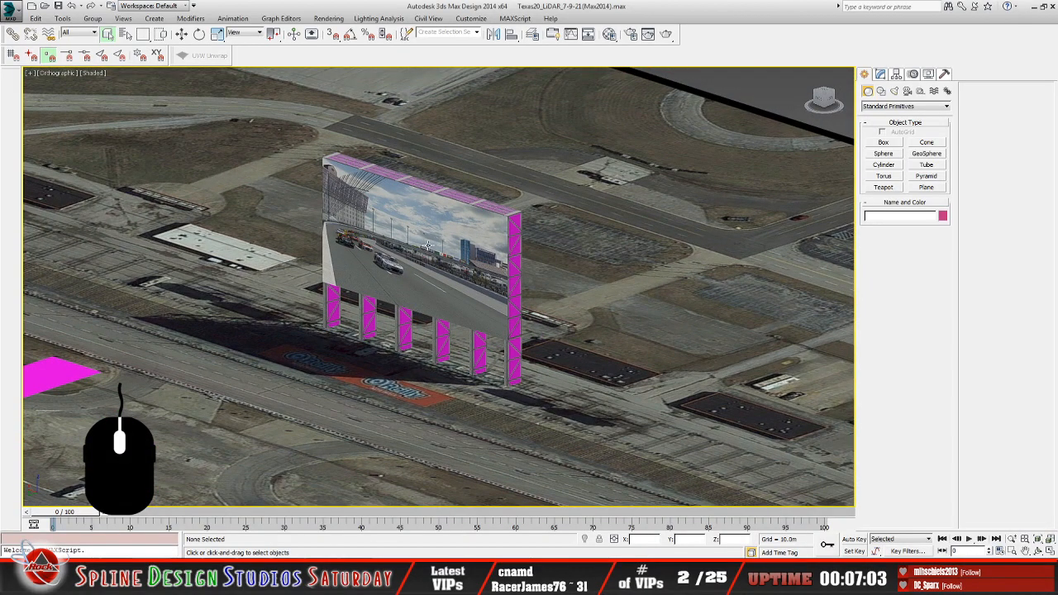
pyautogui.scroll(1, 438, 258)
pyautogui.scroll(2, 439, 258)
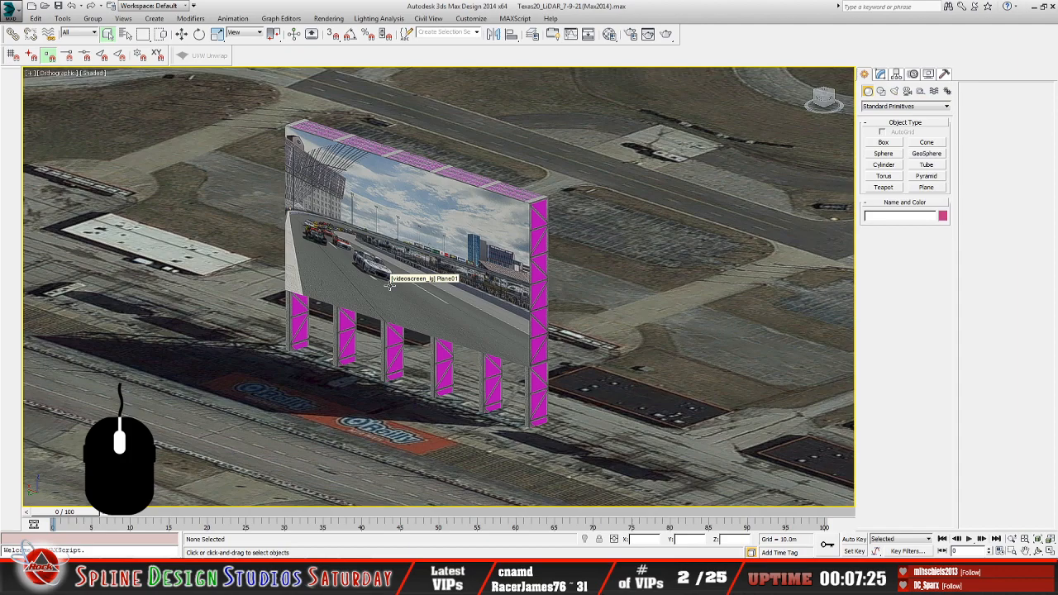
pyautogui.click(441, 252)
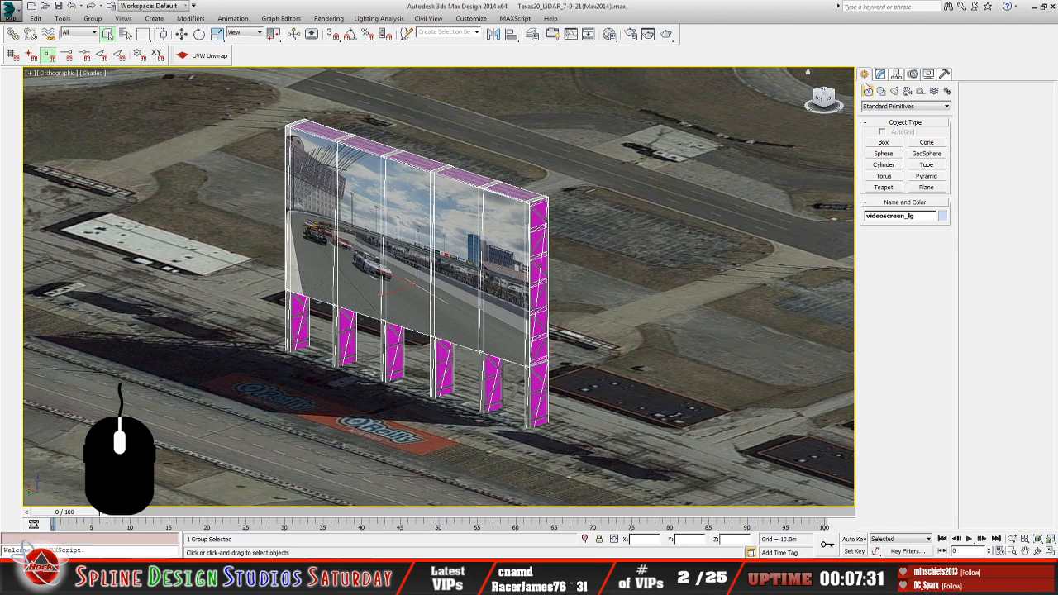
pyautogui.click(881, 75)
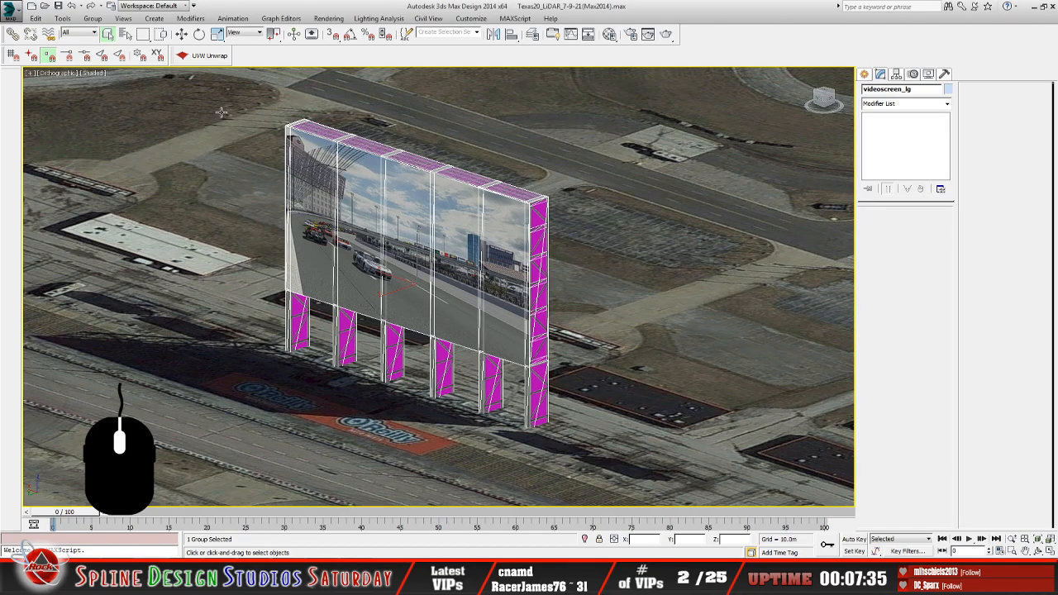
pyautogui.click(92, 18)
pyautogui.click(109, 44)
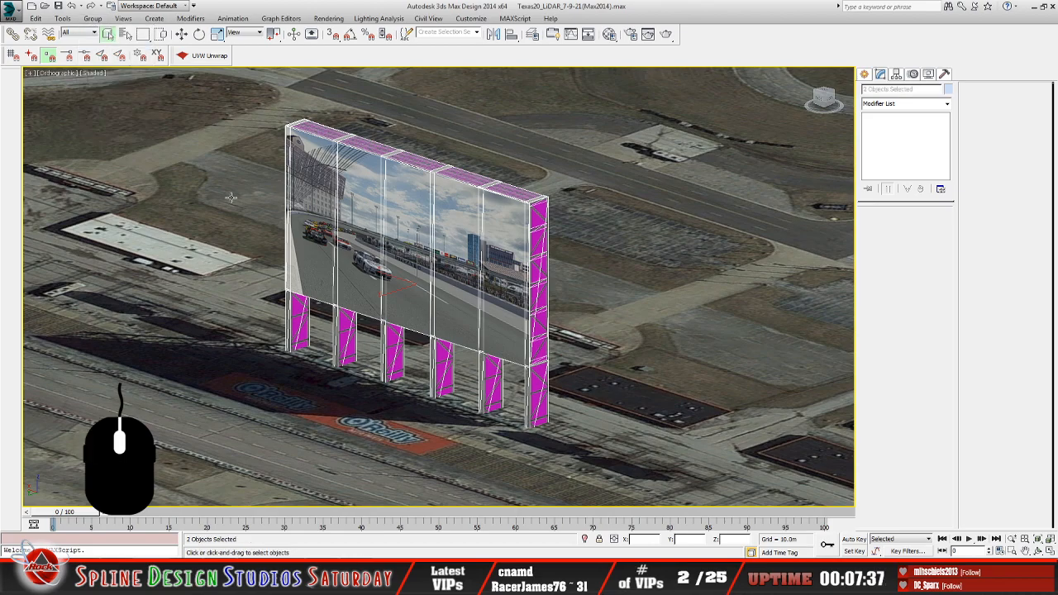
# Select only the Plane01 object by name from the list of scene objects
pyautogui.press('h')
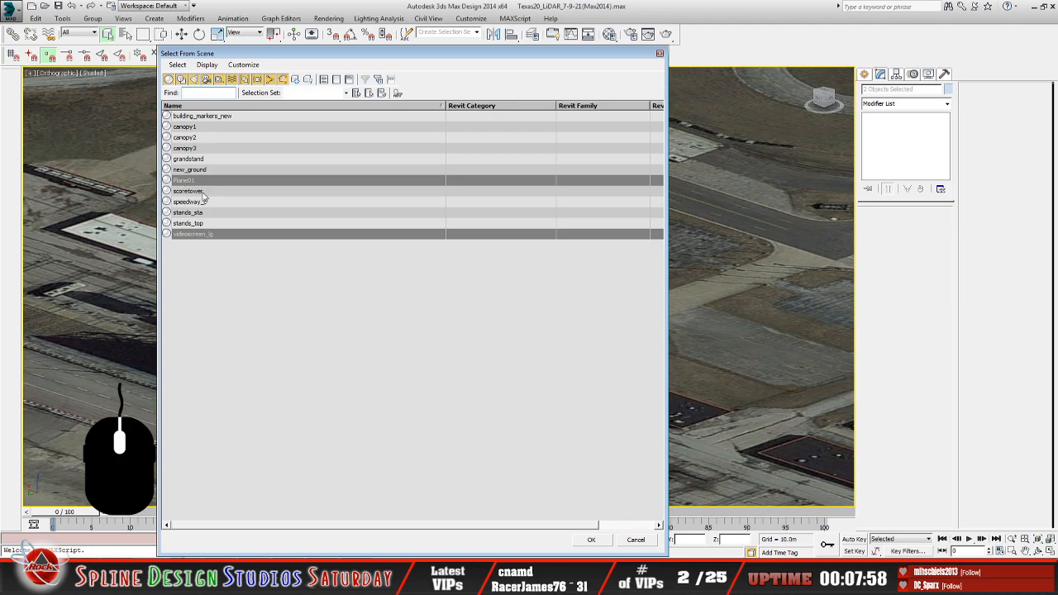
pyautogui.click(211, 235)
pyautogui.click(199, 238)
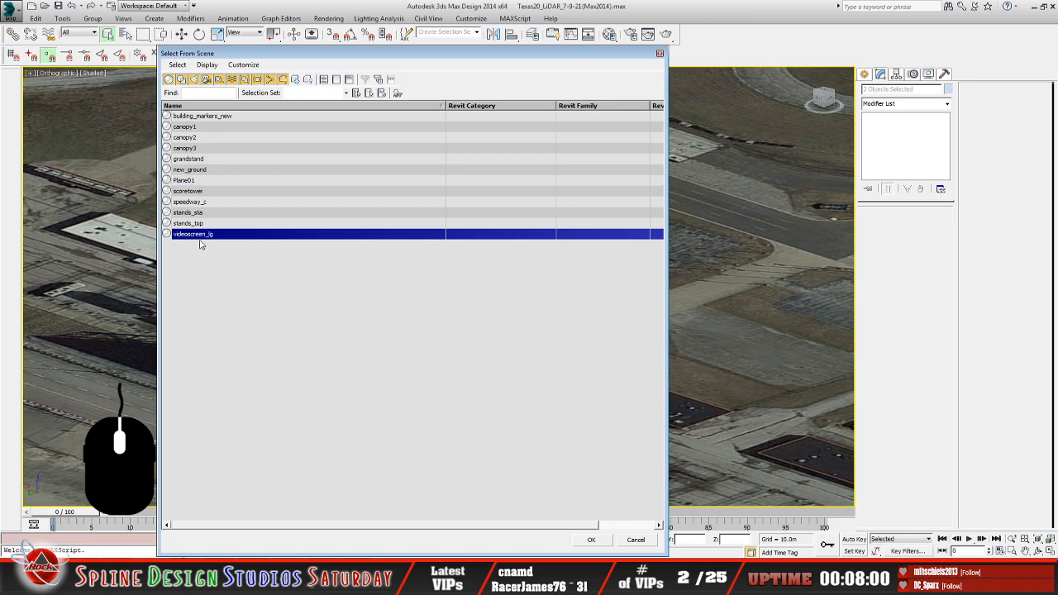
pyautogui.click(187, 180)
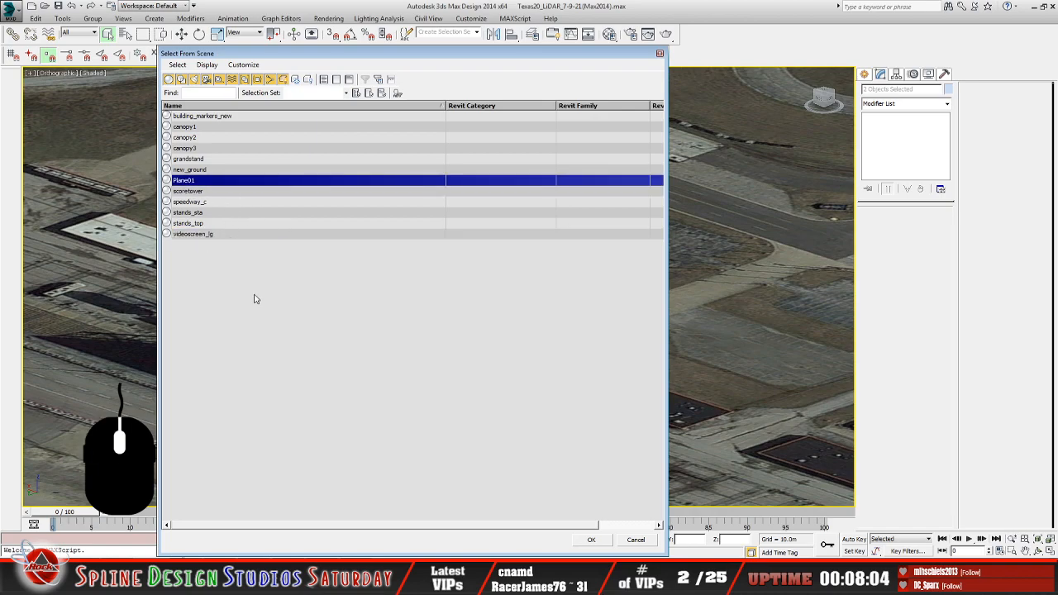
pyautogui.click(591, 539)
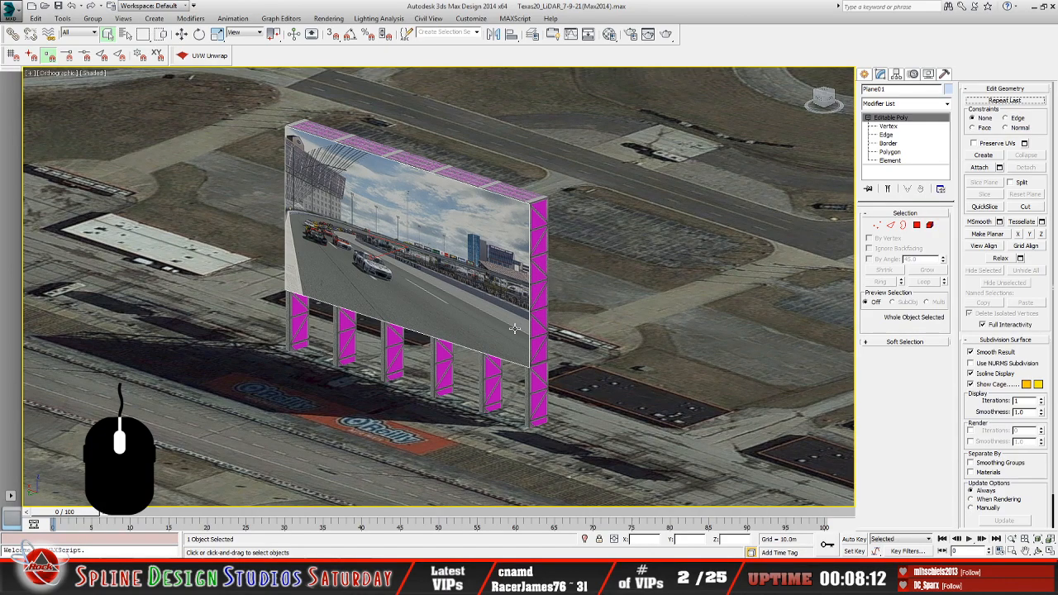
# Examine the video screen's placement relative to the whole speedway from several angles, and minimize 3ds Max Design
pyautogui.keyDown('alt'); pyautogui.moveTo(517, 329); pyautogui.dragTo(524, 318, button='middle'); pyautogui.keyUp('alt')
pyautogui.scroll(-6, 498, 314)
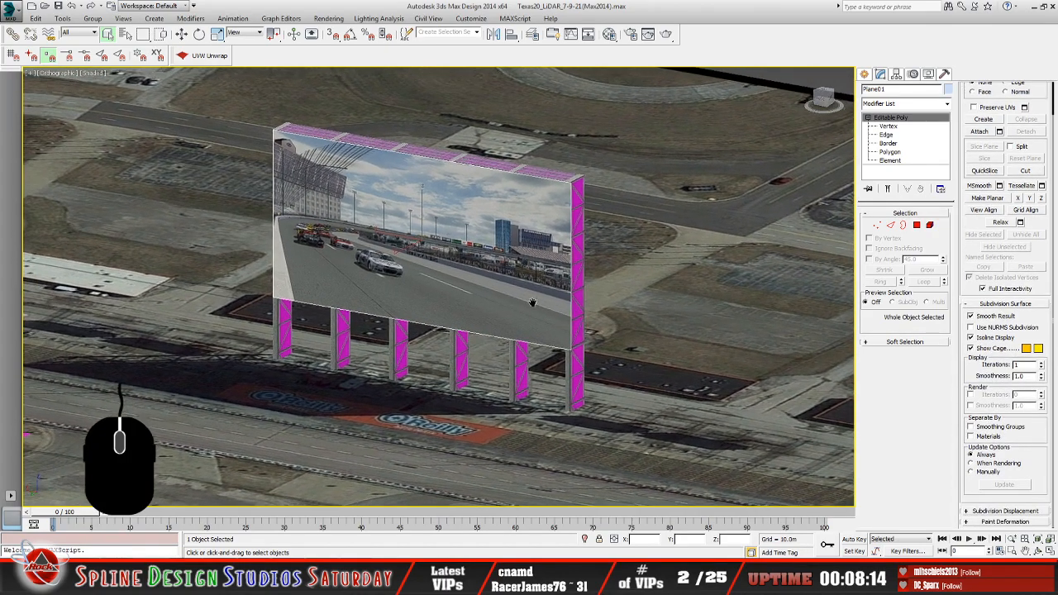
pyautogui.scroll(-10, 486, 320)
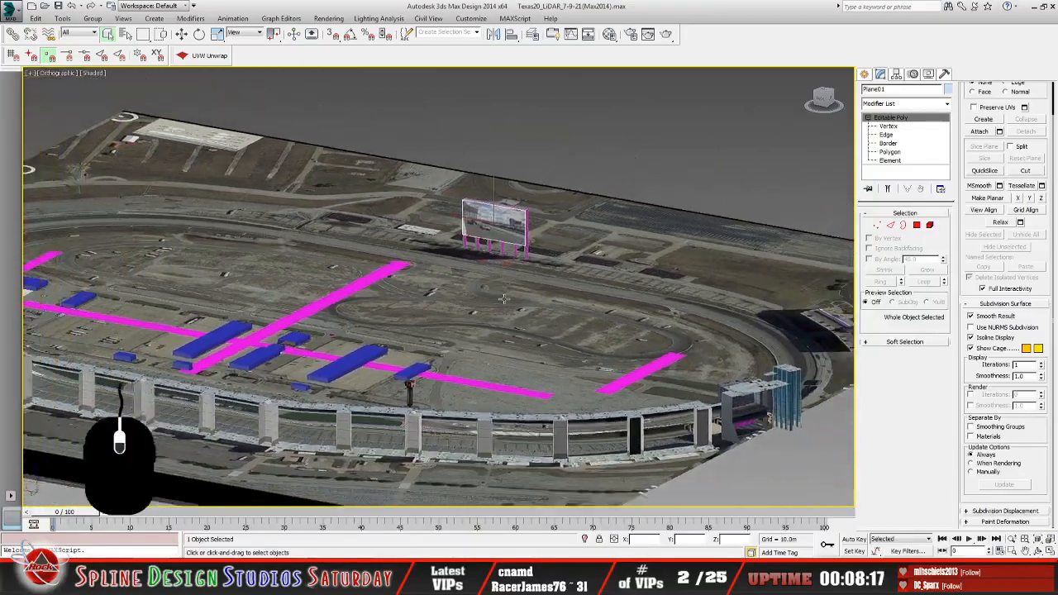
pyautogui.keyDown('alt'); pyautogui.moveTo(503, 299); pyautogui.dragTo(453, 315, button='middle'); pyautogui.keyUp('alt')
pyautogui.scroll(-10, 453, 316)
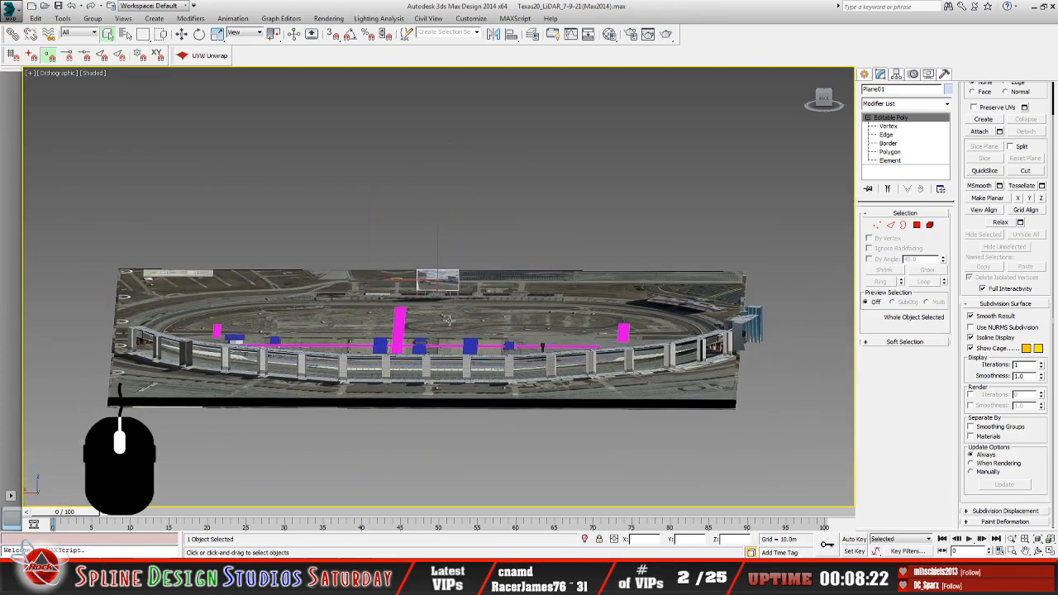
pyautogui.scroll(10, 447, 327)
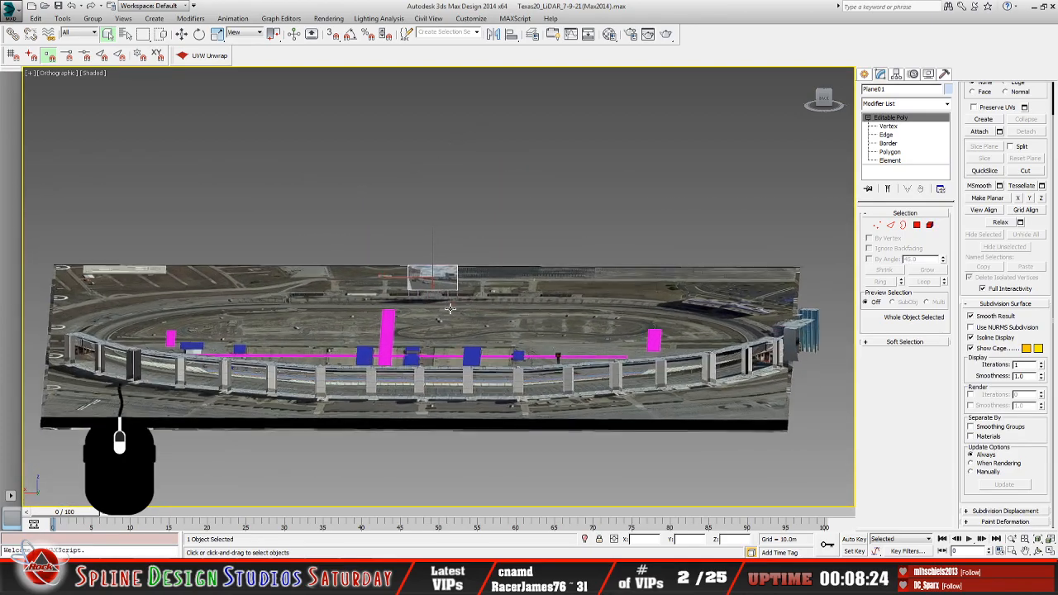
pyautogui.scroll(2, 451, 300)
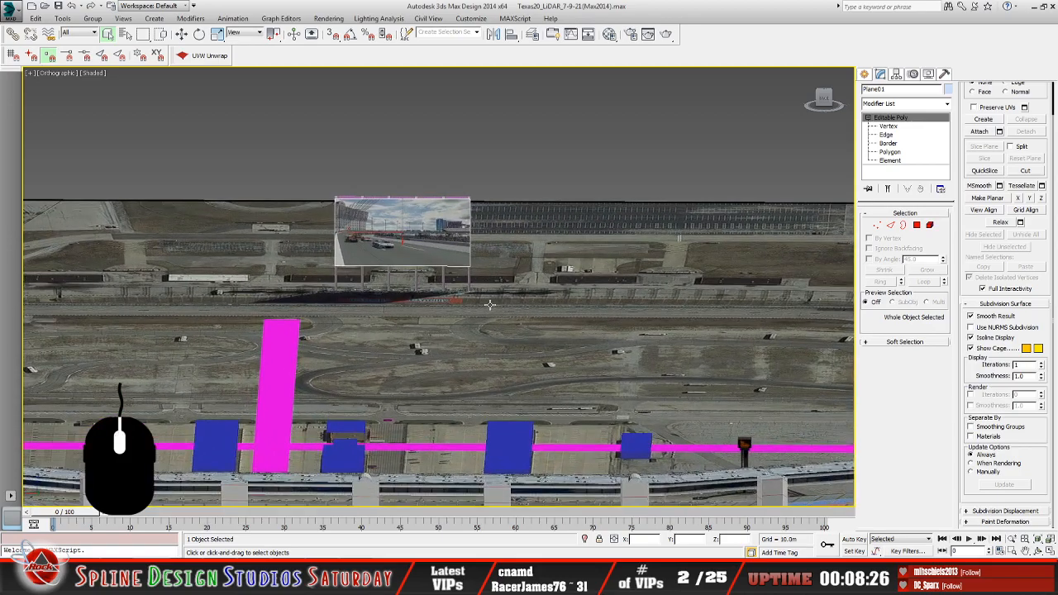
pyautogui.moveTo(489, 300)
pyautogui.keyDown('alt'); pyautogui.mouseDown(button='middle')
pyautogui.moveTo(465, 303)
pyautogui.moveTo(476, 307)
pyautogui.mouseUp(button='middle'); pyautogui.keyUp('alt')
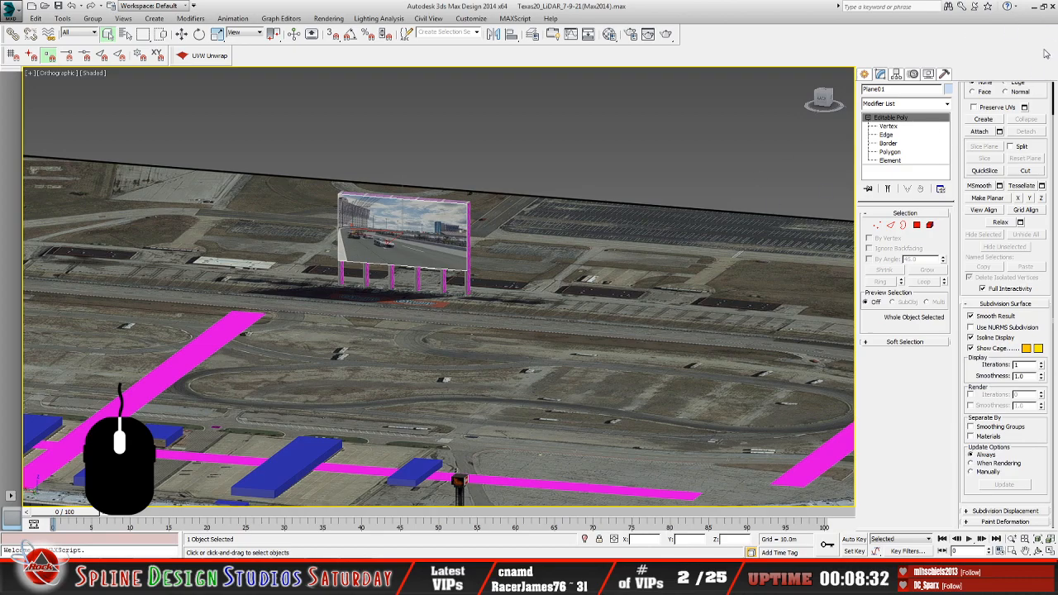
pyautogui.click(1034, 10)
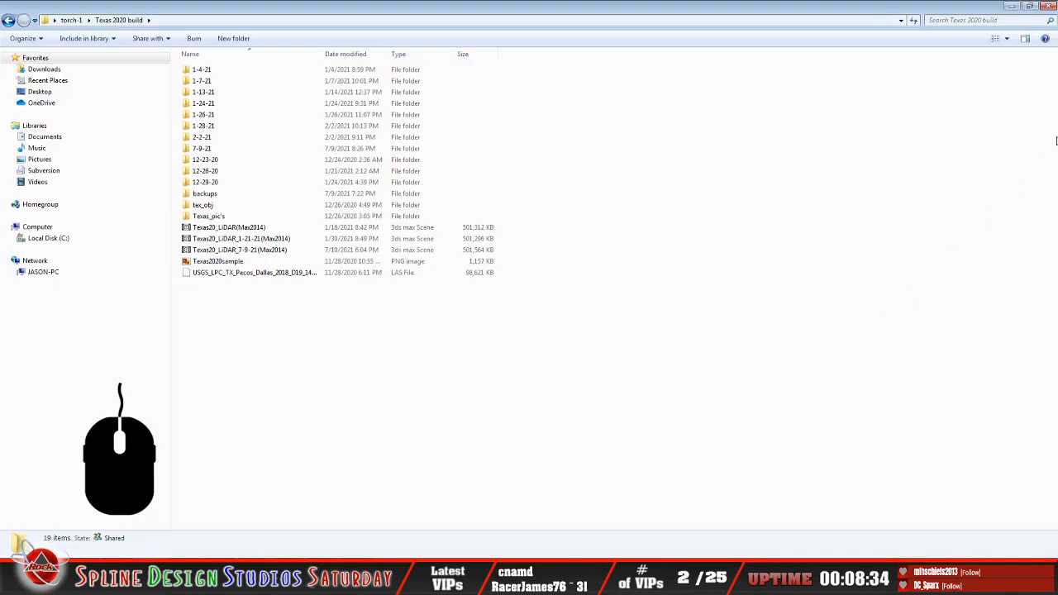
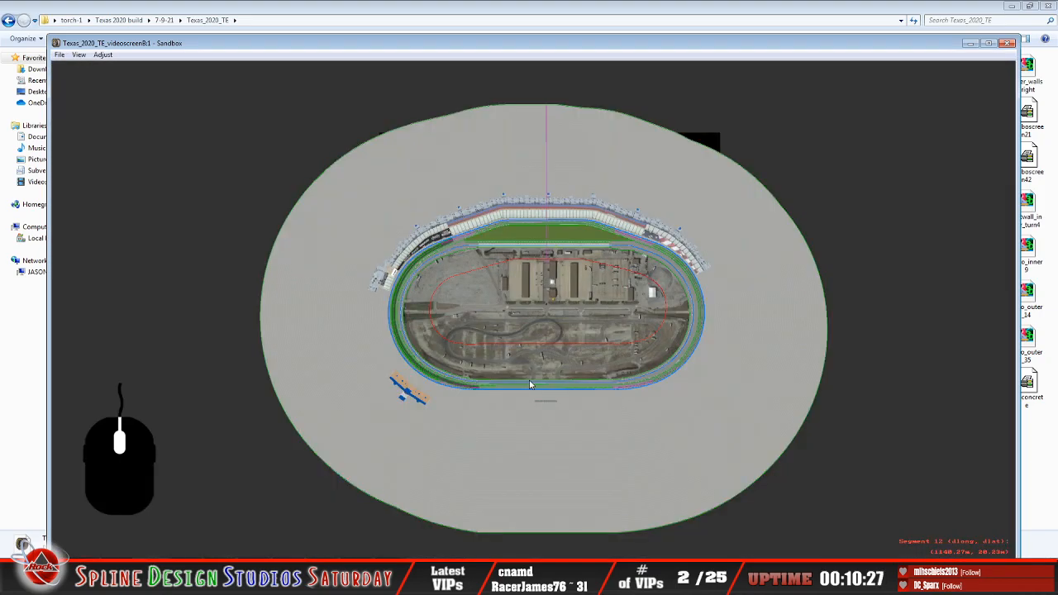
# Maximize the Texas_2020_TE_videoscreenB Sandbox window, bring up its Camera View and change the camera mode for moving around the track
pyautogui.click(989, 43)
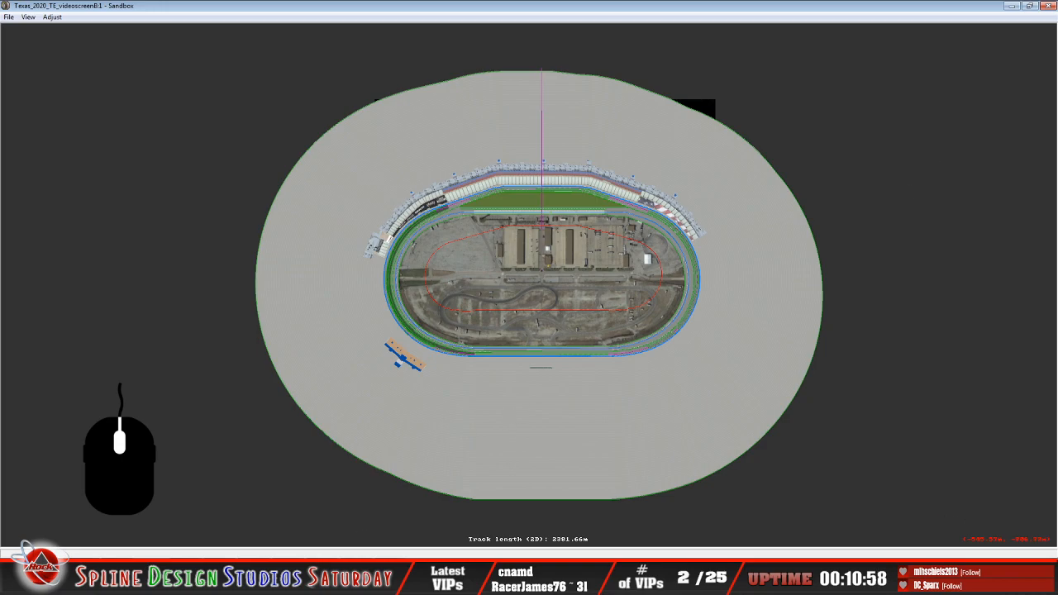
pyautogui.click(412, 532)
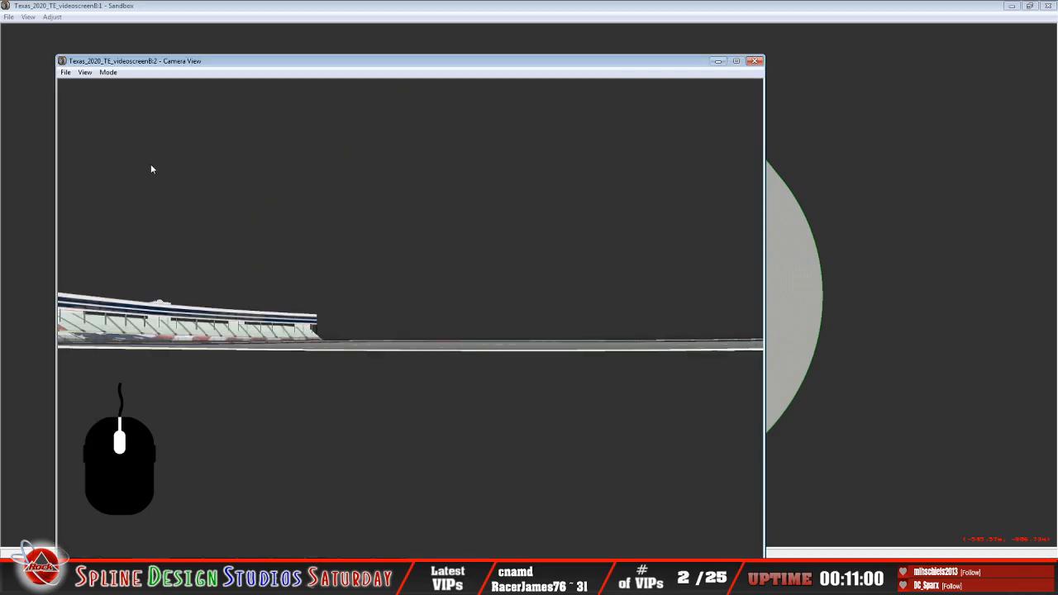
pyautogui.click(108, 73)
pyautogui.click(118, 94)
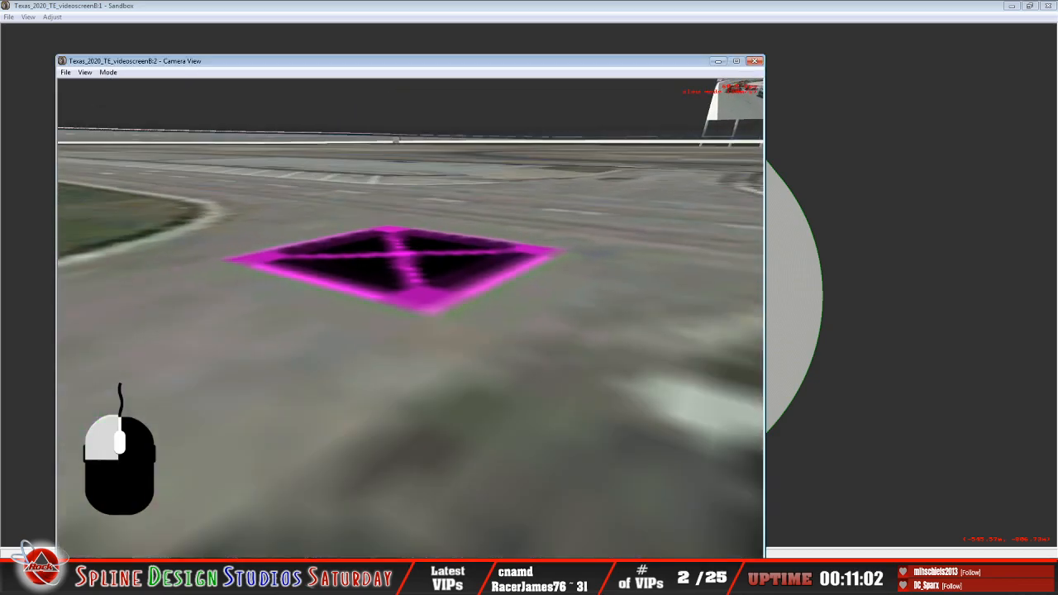
# Examine the video screen in the Camera View, moving the camera back from the infield across the frontstretch to the grandstand
pyautogui.moveTo(410, 318); pyautogui.dragTo(426, 356)
pyautogui.moveTo(426, 355)
pyautogui.mouseDown(button='right')
pyautogui.moveTo(461, 310)
pyautogui.moveTo(456, 321)
pyautogui.mouseUp(button='right')
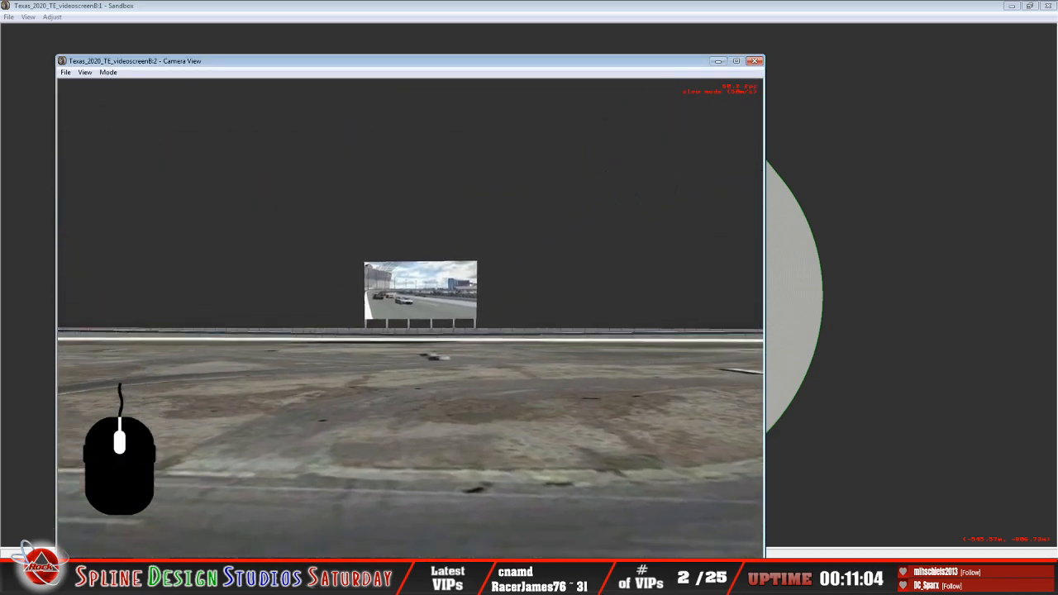
pyautogui.moveTo(418, 322); pyautogui.dragTo(419, 388)
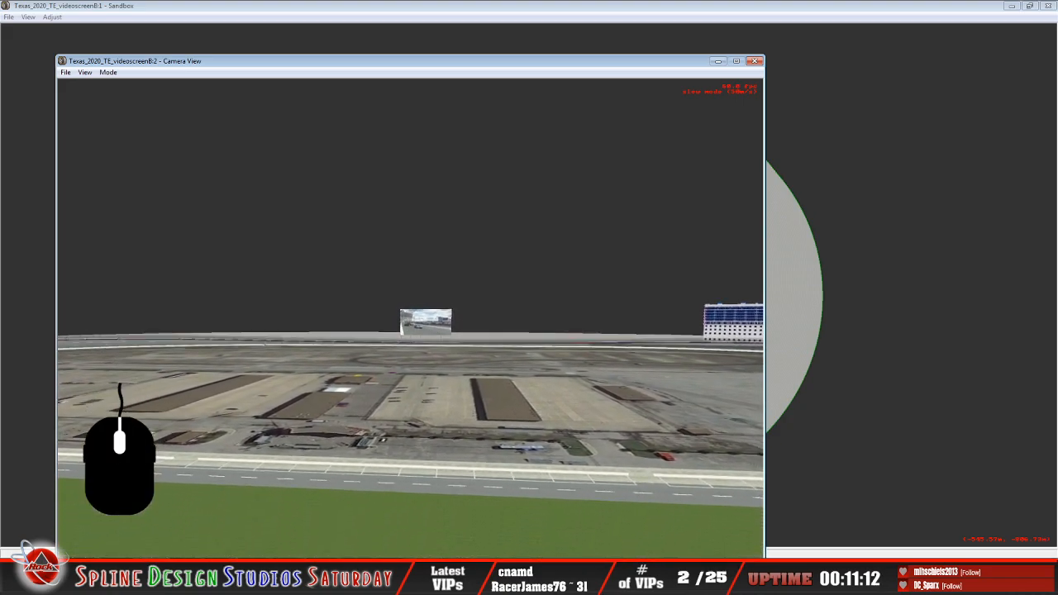
pyautogui.moveTo(420, 389)
pyautogui.mouseDown(button='right')
pyautogui.moveTo(422, 414)
pyautogui.moveTo(420, 401)
pyautogui.mouseUp(button='right')
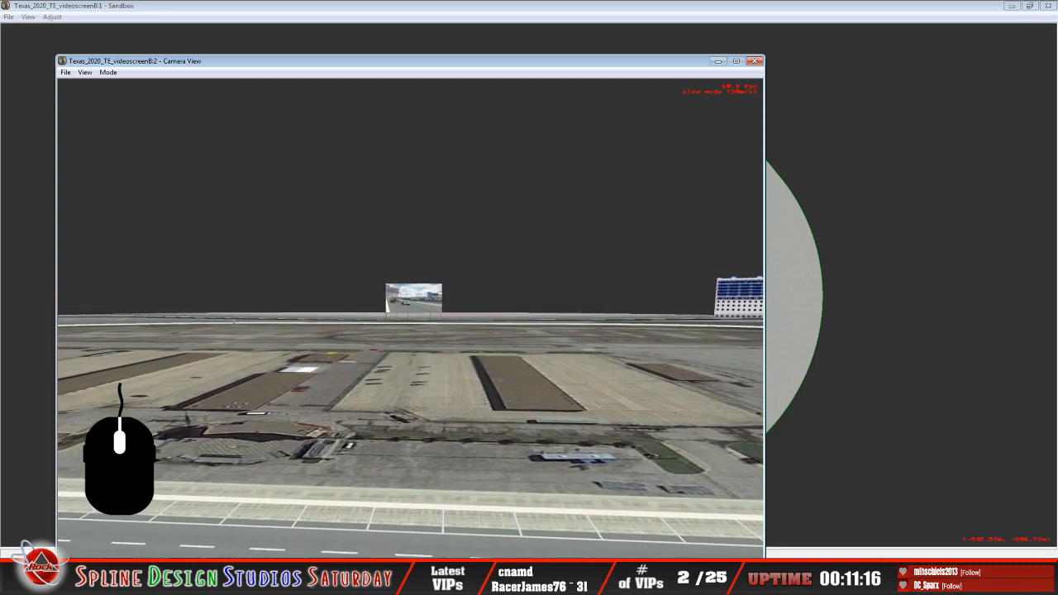
pyautogui.moveTo(420, 400); pyautogui.dragTo(420, 408)
pyautogui.press('Down')
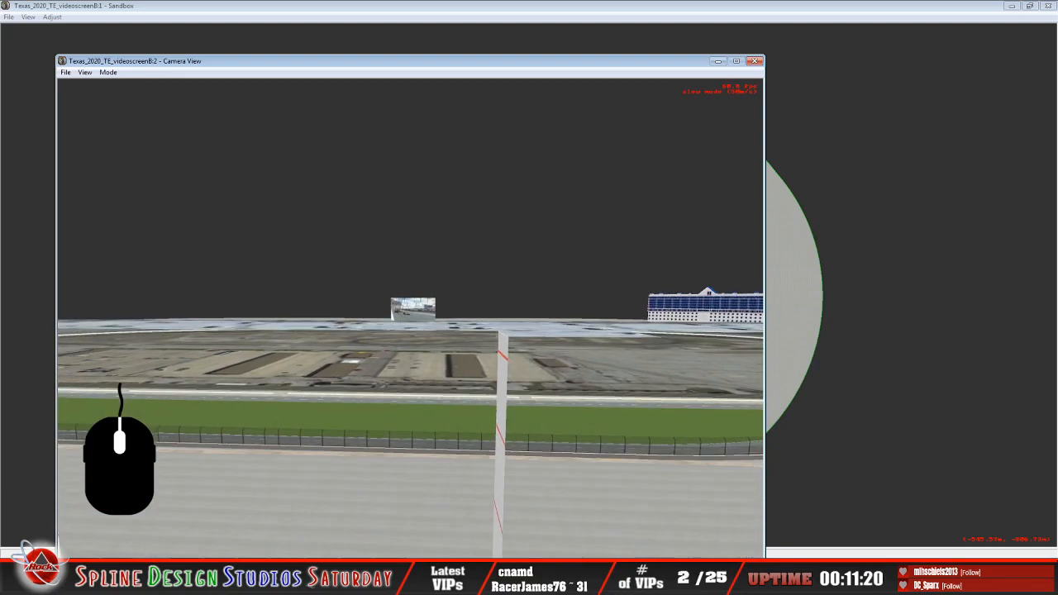
# Examine the video screen up close in the Camera View, moving from the frontstretch across the infield and around to its side edge
pyautogui.moveTo(420, 408); pyautogui.dragTo(421, 403, button='right')
pyautogui.moveTo(420, 403); pyautogui.dragTo(420, 406)
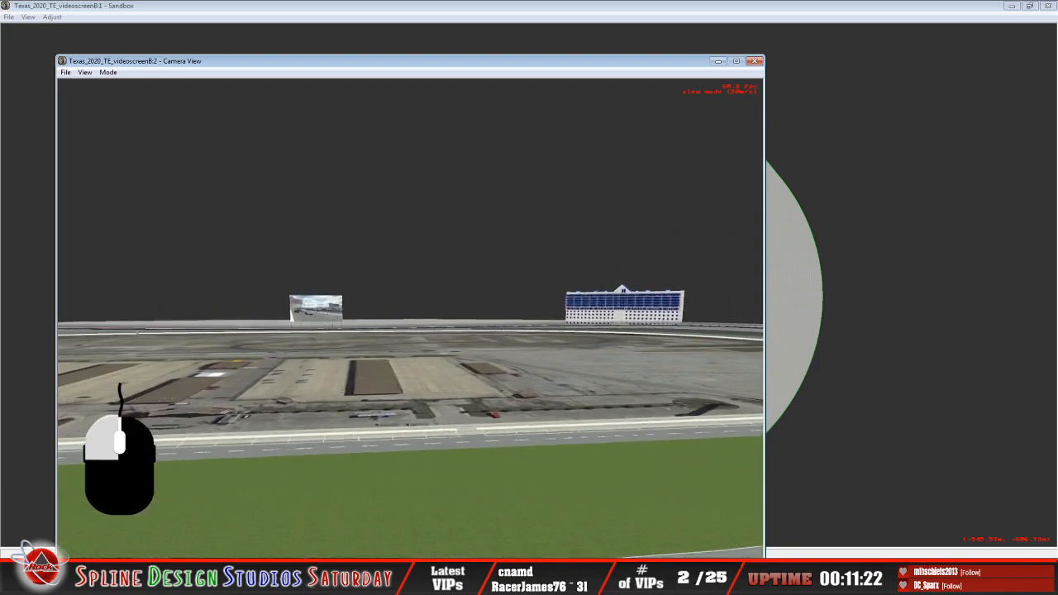
pyautogui.moveTo(420, 405); pyautogui.dragTo(405, 402, button='right')
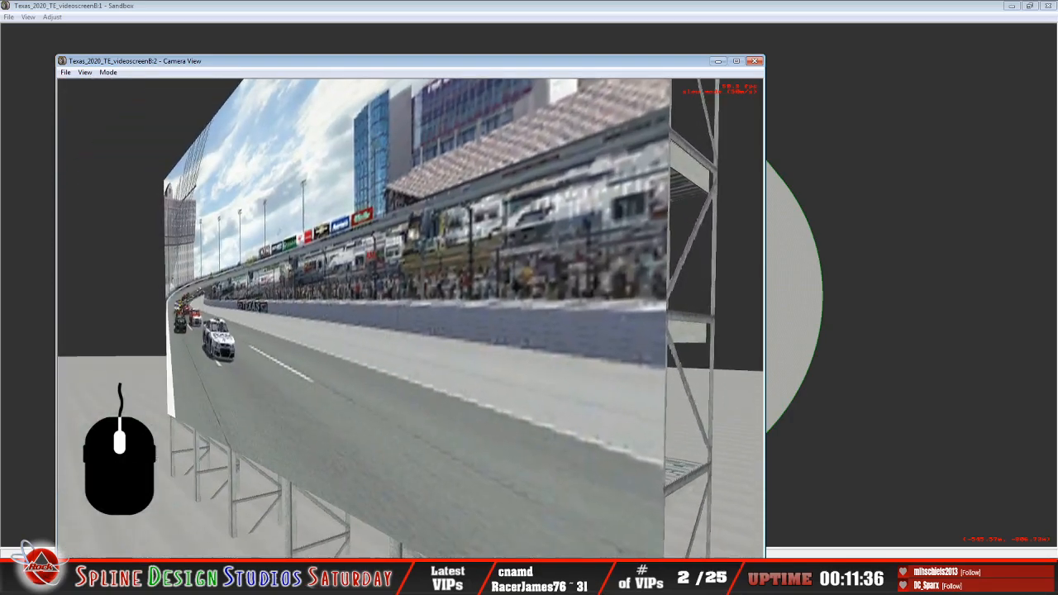
pyautogui.moveTo(405, 402); pyautogui.dragTo(405, 402)
pyautogui.moveTo(406, 402); pyautogui.dragTo(405, 402, button='right')
pyautogui.moveTo(406, 402); pyautogui.dragTo(405, 402)
pyautogui.moveTo(405, 402); pyautogui.dragTo(405, 402, button='right')
pyautogui.moveTo(406, 401); pyautogui.dragTo(405, 402)
pyautogui.moveTo(405, 402); pyautogui.dragTo(405, 402, button='right')
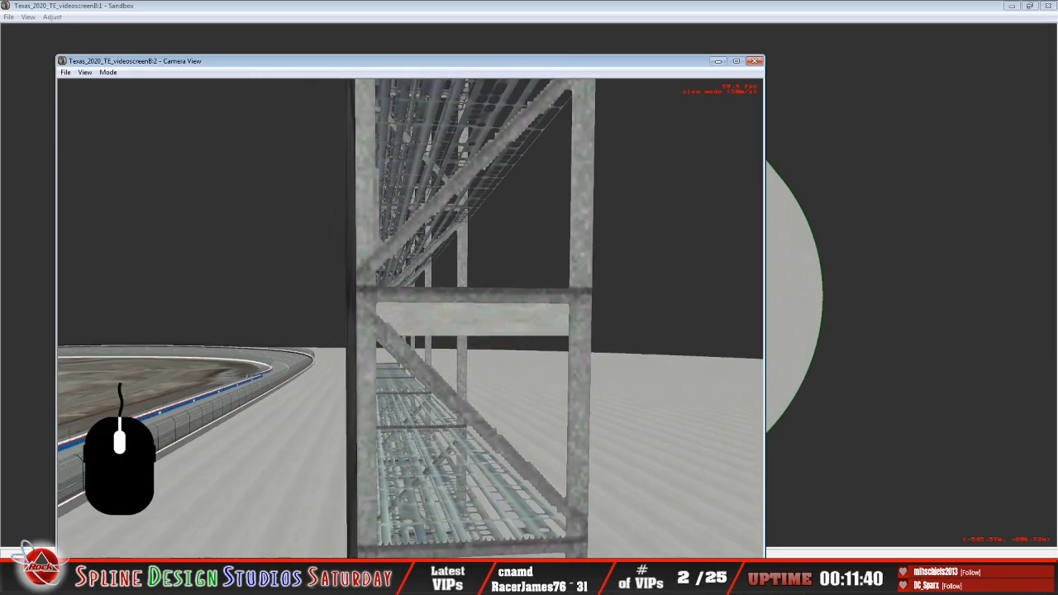
# Inspect the joint between the screen panel and its support frame from the side, back the camera away and leave camera movement
pyautogui.moveTo(405, 402); pyautogui.dragTo(406, 402)
pyautogui.moveTo(405, 402); pyautogui.dragTo(405, 402, button='right')
pyautogui.moveTo(406, 402); pyautogui.dragTo(405, 402)
pyautogui.moveTo(405, 402); pyautogui.dragTo(405, 402, button='right')
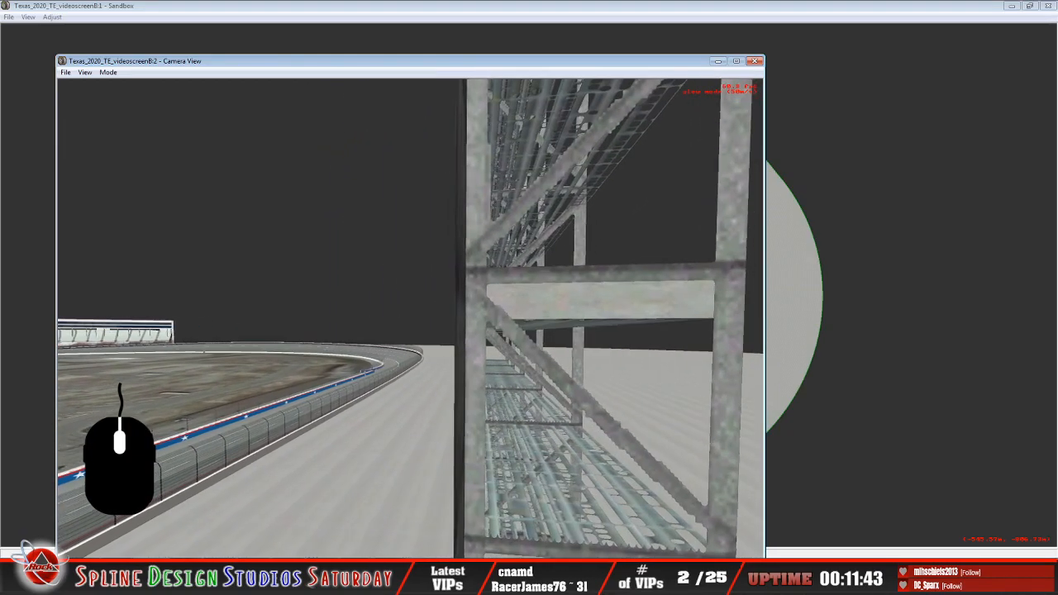
pyautogui.moveTo(405, 402); pyautogui.dragTo(405, 402)
pyautogui.moveTo(405, 402); pyautogui.dragTo(406, 402, button='right')
pyautogui.moveTo(405, 402); pyautogui.dragTo(405, 402)
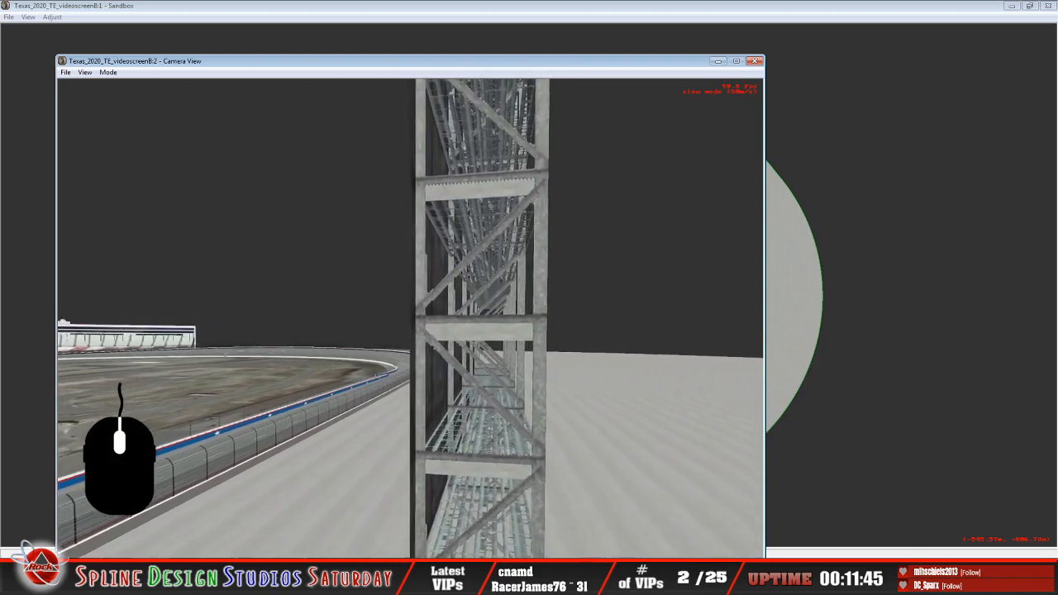
pyautogui.moveTo(405, 402); pyautogui.dragTo(405, 402, button='right')
pyautogui.moveTo(405, 402); pyautogui.dragTo(405, 402)
pyautogui.moveTo(406, 402); pyautogui.dragTo(405, 402, button='right')
pyautogui.moveTo(405, 402); pyautogui.dragTo(405, 402)
pyautogui.moveTo(405, 402); pyautogui.dragTo(405, 402, button='right')
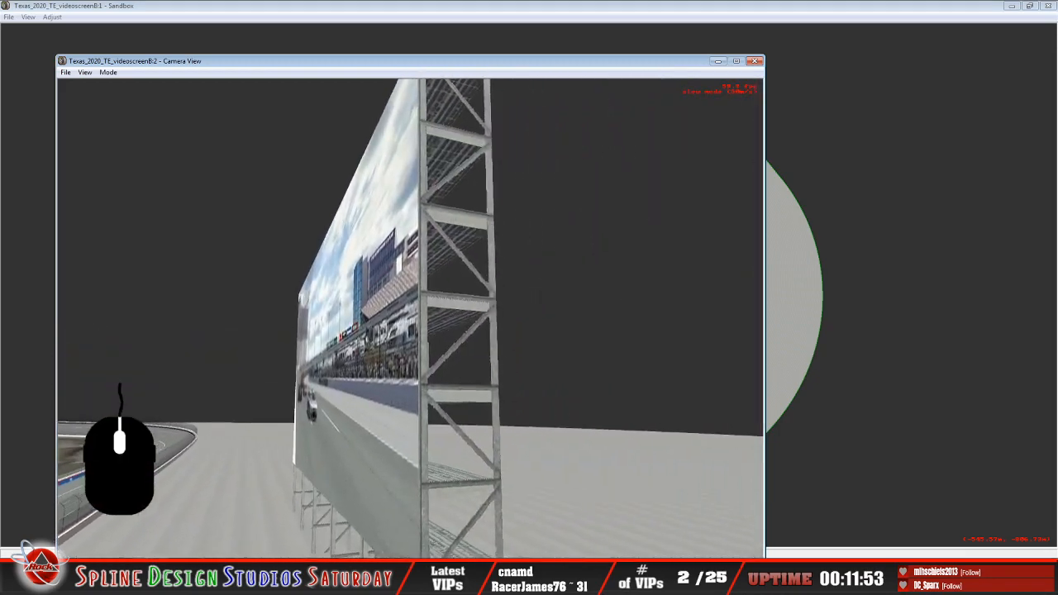
pyautogui.moveTo(405, 402); pyautogui.dragTo(405, 401)
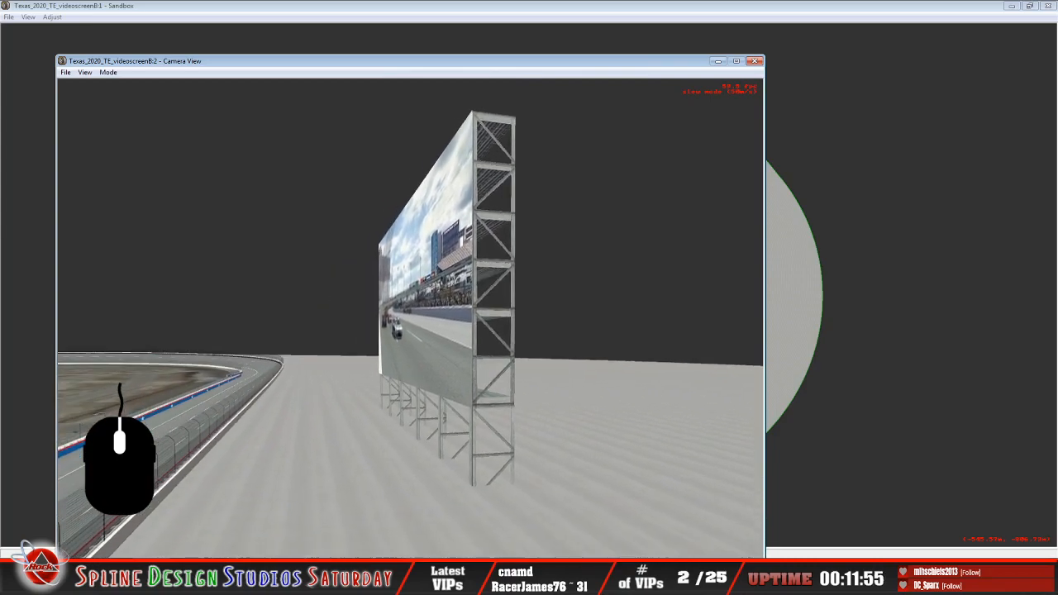
pyautogui.press('Escape')
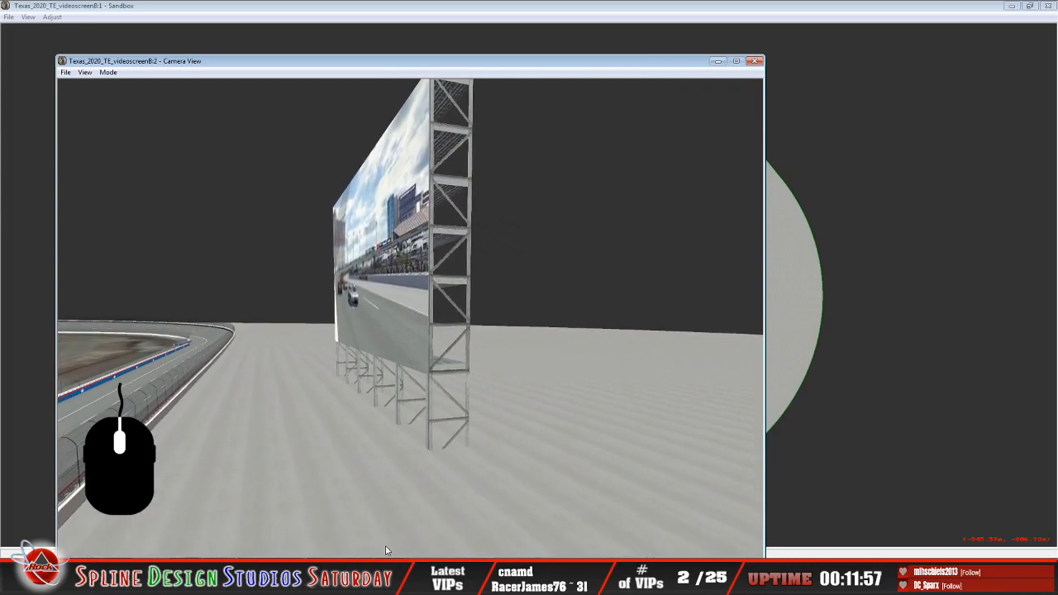
# Switch to 3ds Max Design and nudge Plane01 toward the support frame to a Y position of -293.51 m
pyautogui.click(476, 583)
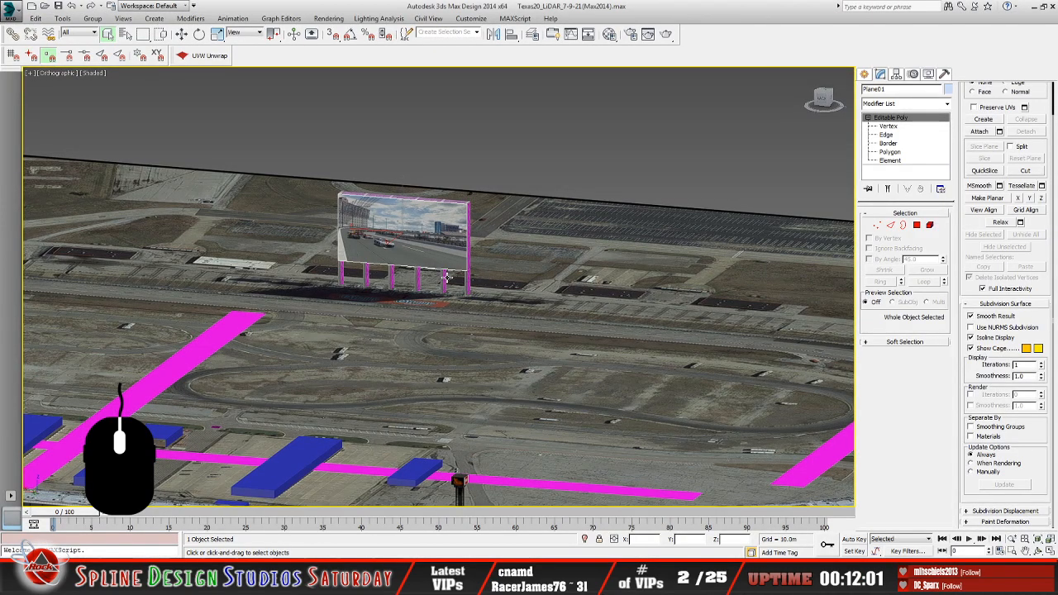
pyautogui.press('z')
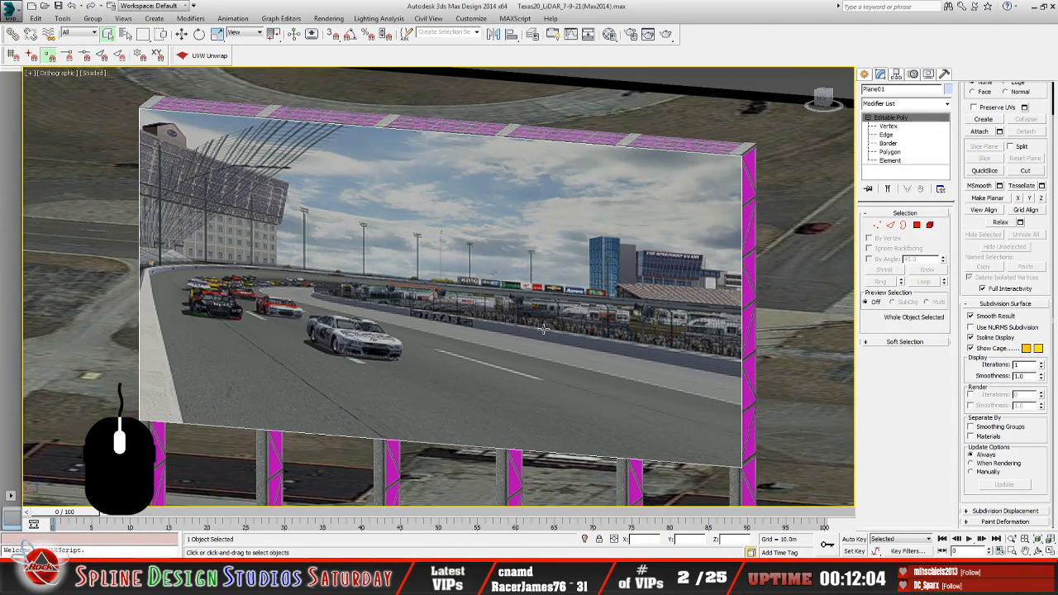
pyautogui.keyDown('alt'); pyautogui.moveTo(569, 330); pyautogui.dragTo(425, 281, button='middle'); pyautogui.keyUp('alt')
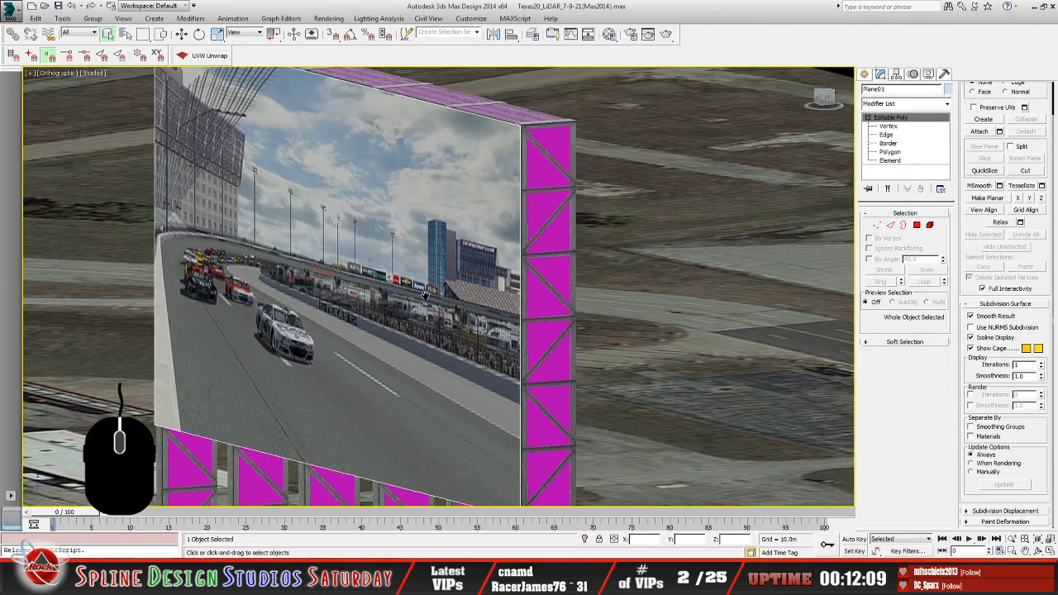
pyautogui.click(182, 34)
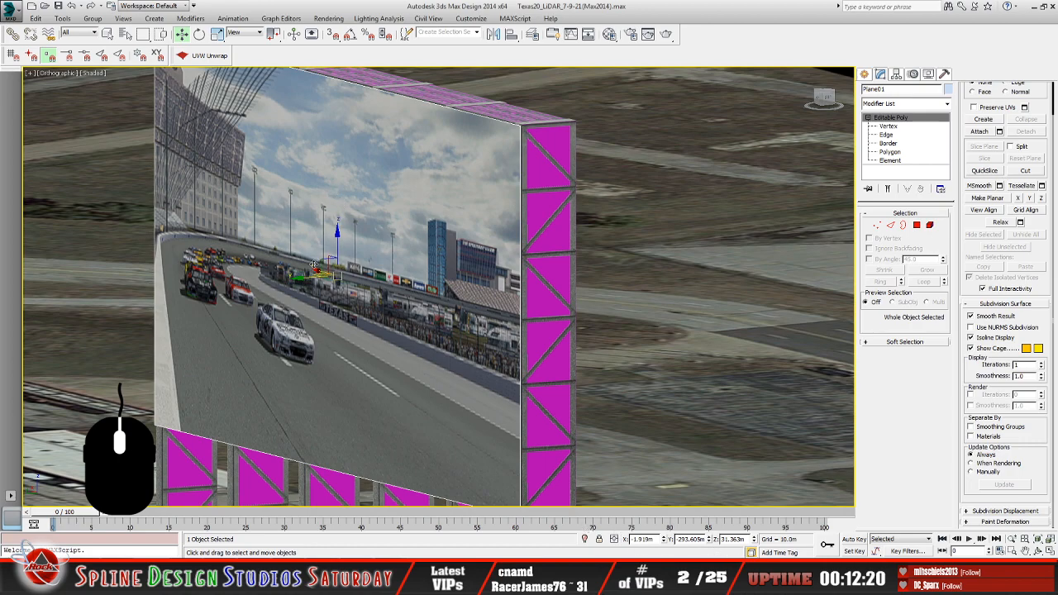
pyautogui.click(708, 537)
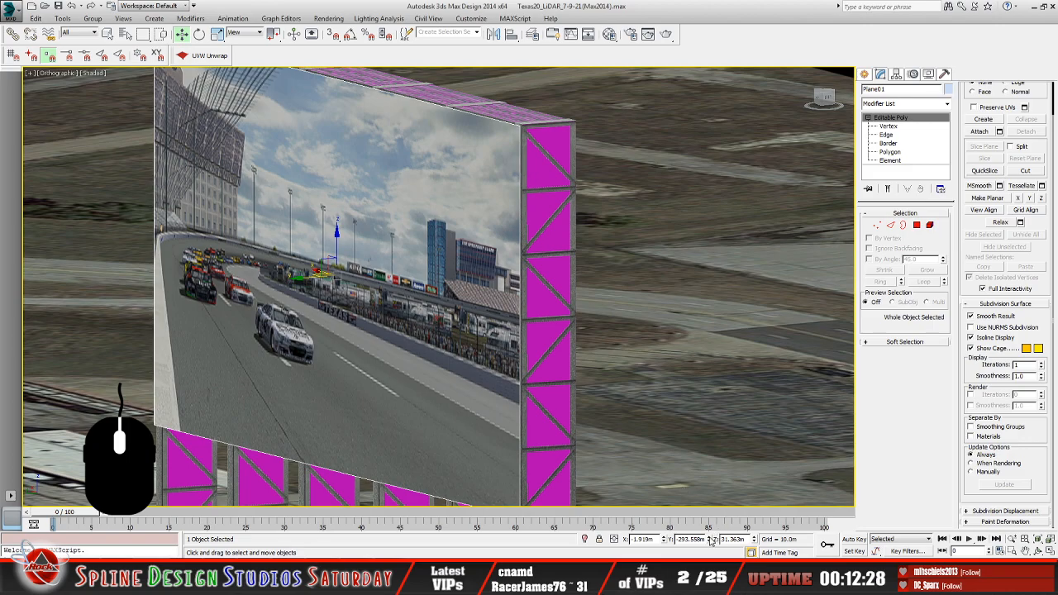
pyautogui.click(710, 540)
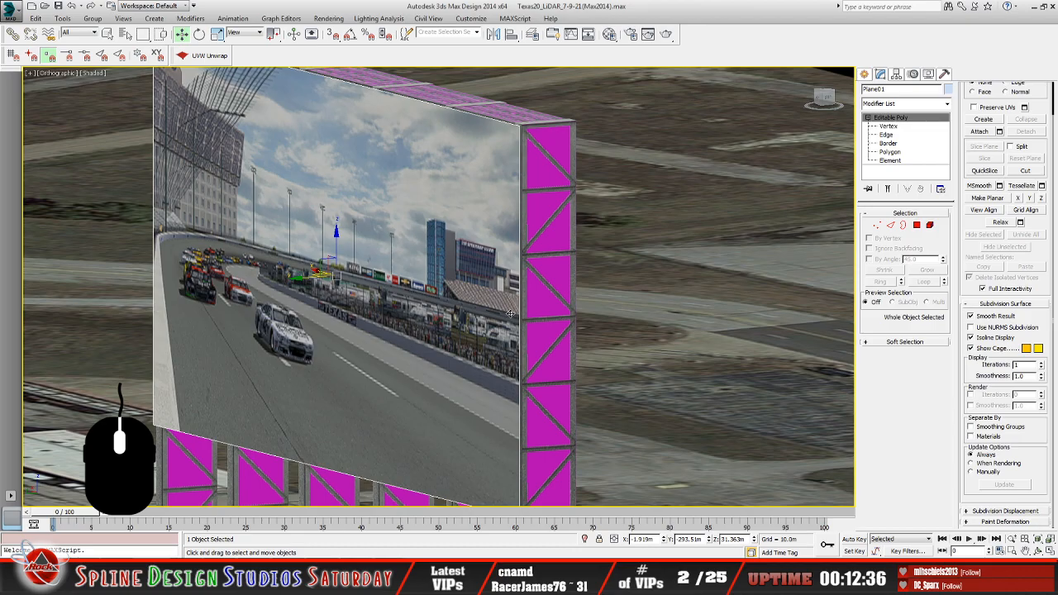
# Select Plane01 and videoscreen_lg by name from the list of scene objects and group them with the default name
pyautogui.scroll(-6, 513, 308)
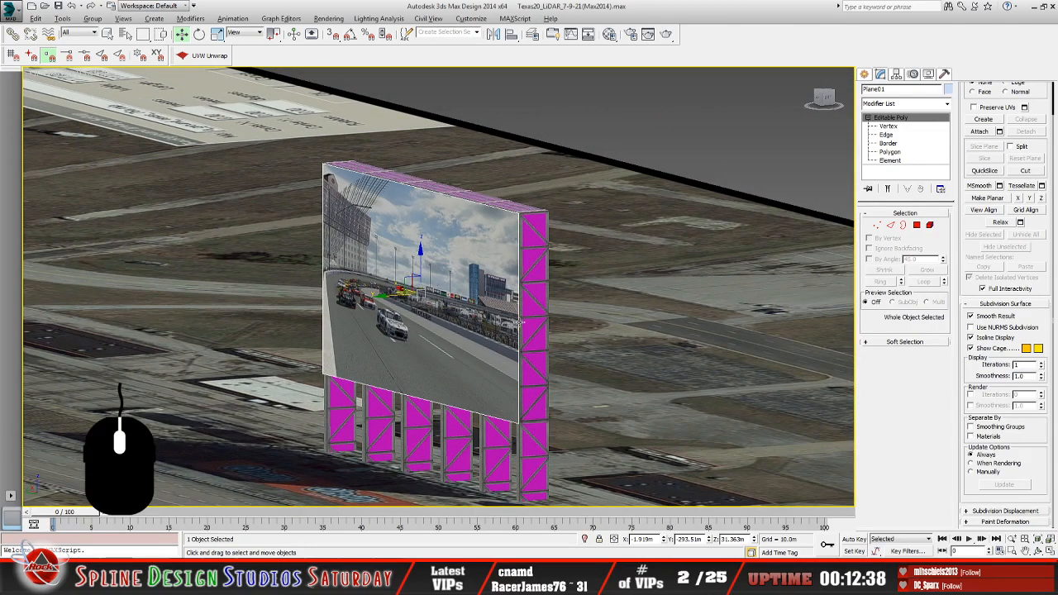
pyautogui.scroll(8, 522, 319)
pyautogui.scroll(-2, 478, 300)
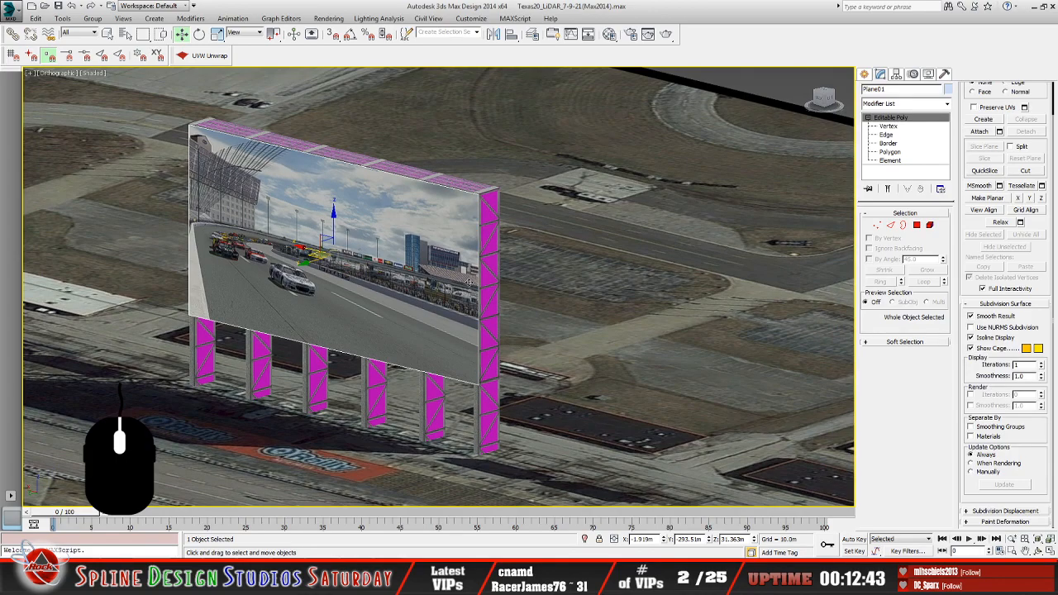
pyautogui.keyDown('alt'); pyautogui.moveTo(510, 314); pyautogui.dragTo(421, 290, button='middle'); pyautogui.keyUp('alt')
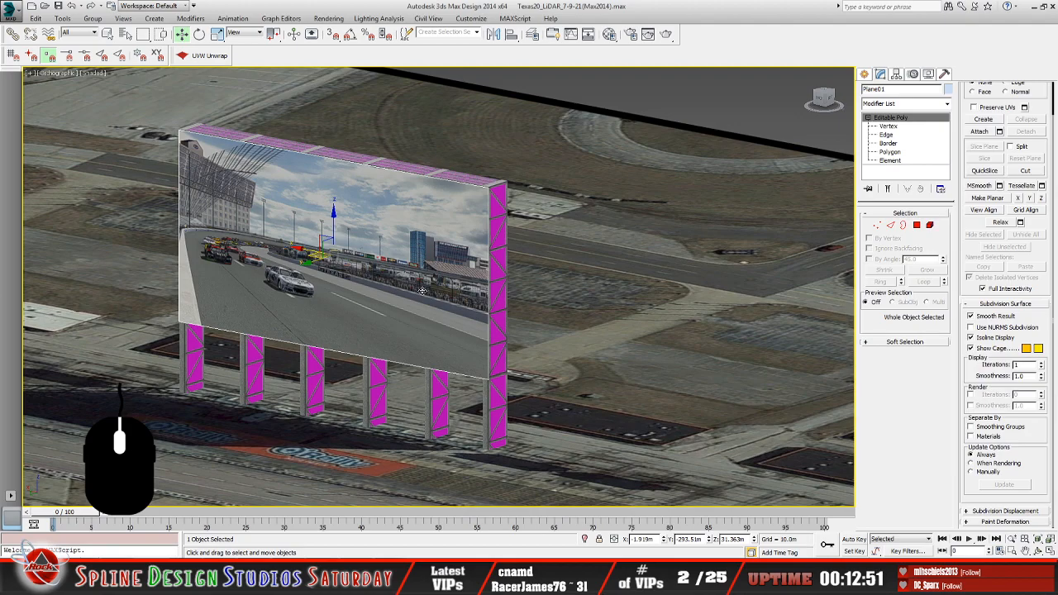
pyautogui.moveTo(477, 315)
pyautogui.keyDown('alt'); pyautogui.mouseDown(button='middle')
pyautogui.moveTo(492, 315)
pyautogui.moveTo(440, 314)
pyautogui.moveTo(488, 317)
pyautogui.mouseUp(button='middle'); pyautogui.keyUp('alt')
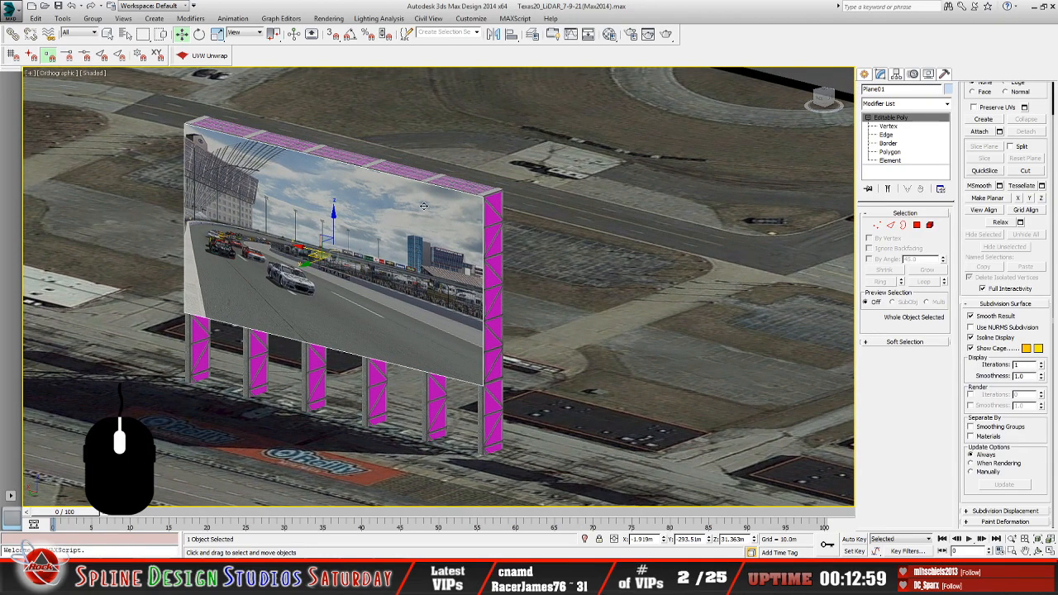
pyautogui.keyDown('alt'); pyautogui.moveTo(451, 229); pyautogui.dragTo(286, 227, button='middle'); pyautogui.keyUp('alt')
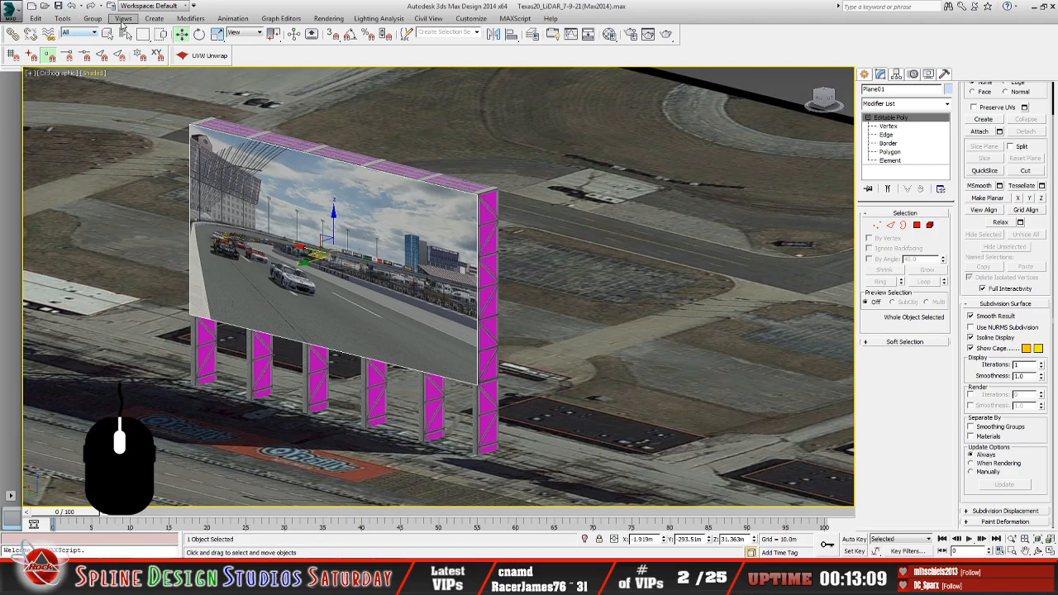
pyautogui.click(108, 34)
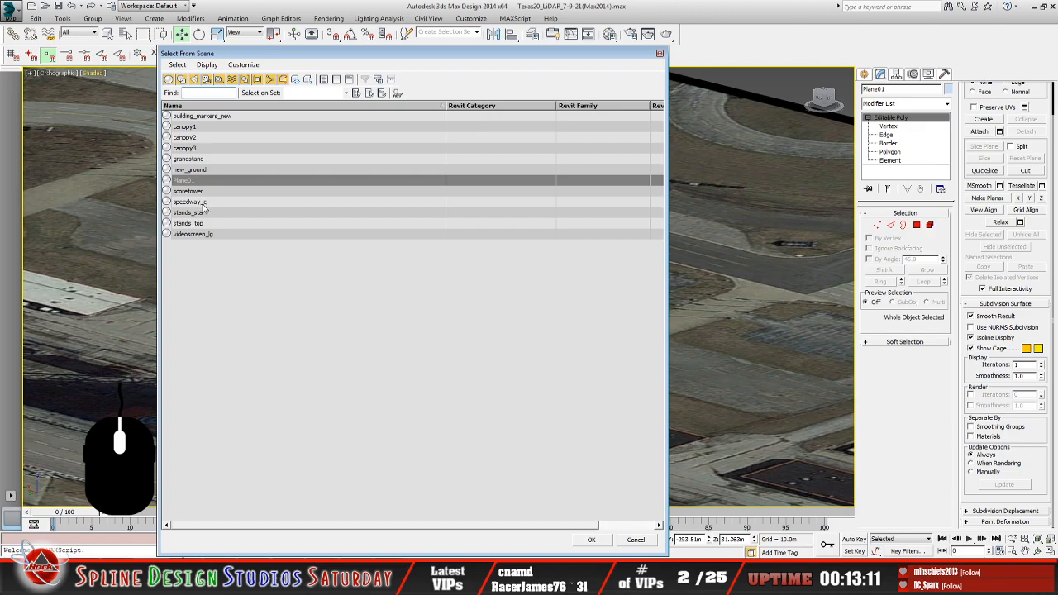
pyautogui.click(189, 182)
pyautogui.keyDown('ctrl'); pyautogui.click(203, 236); pyautogui.keyUp('ctrl')
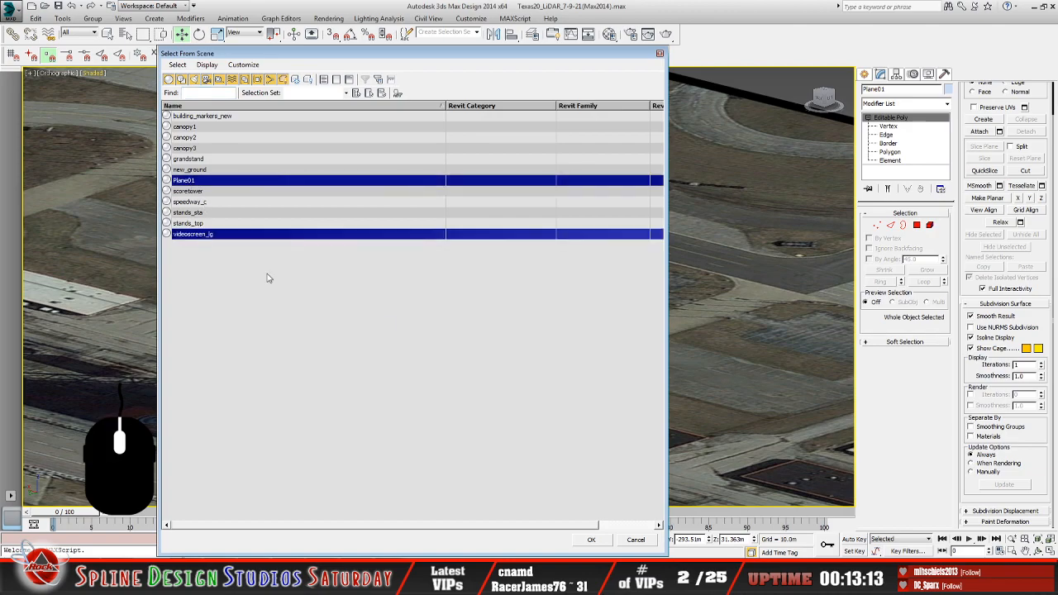
pyautogui.click(590, 541)
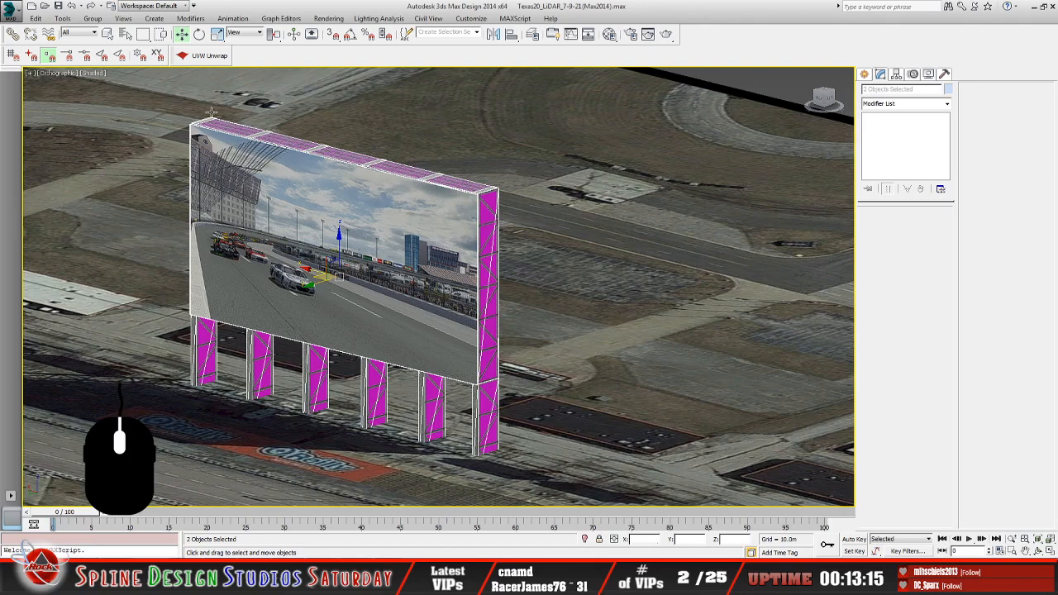
pyautogui.click(93, 18)
pyautogui.click(98, 31)
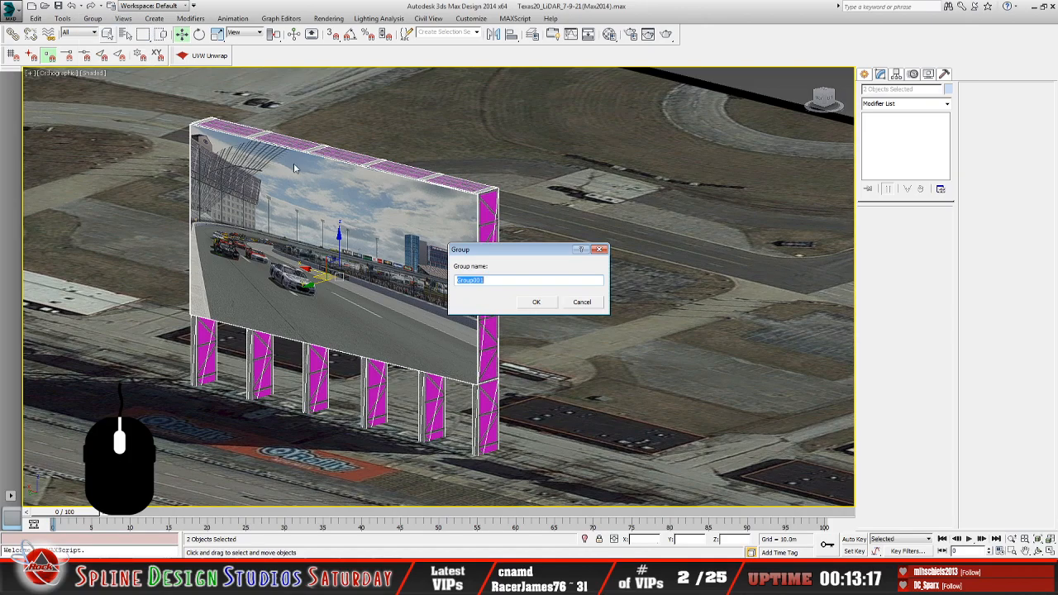
pyautogui.click(536, 302)
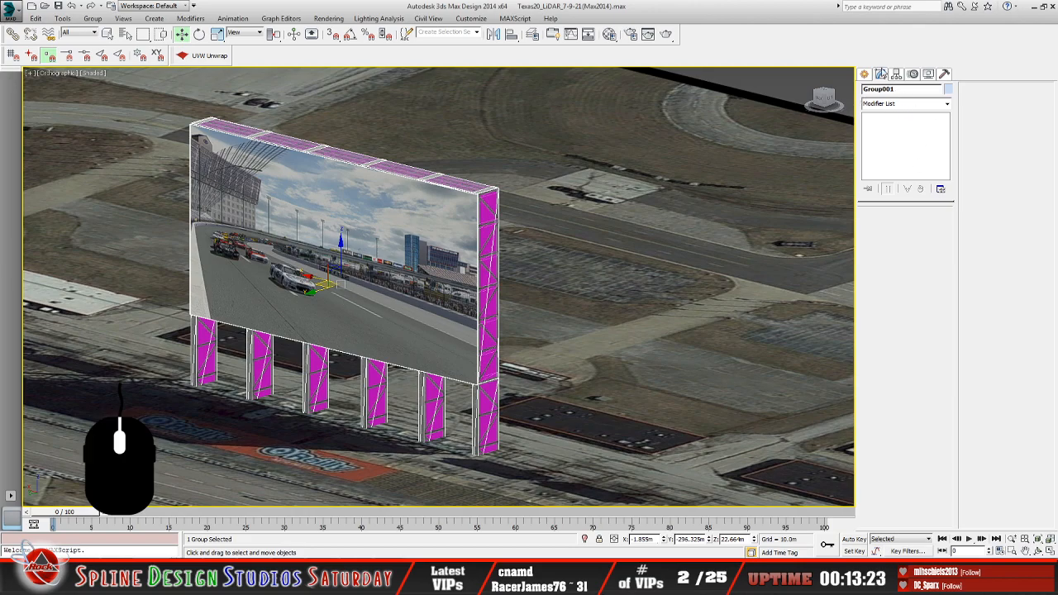
# Clear the group's name and look up the video screen object's file name in the Texas_2020_TE folder
pyautogui.press('BackSpace')
pyautogui.press('BackSpace')
pyautogui.press('BackSpace')
pyautogui.press('BackSpace')
pyautogui.press('BackSpace')
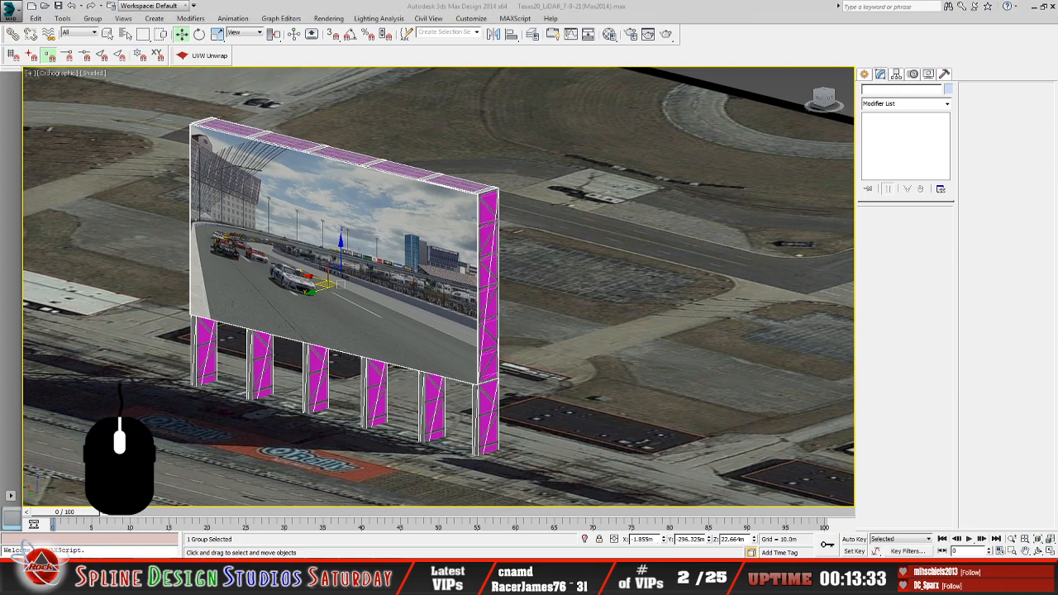
pyautogui.click(159, 576)
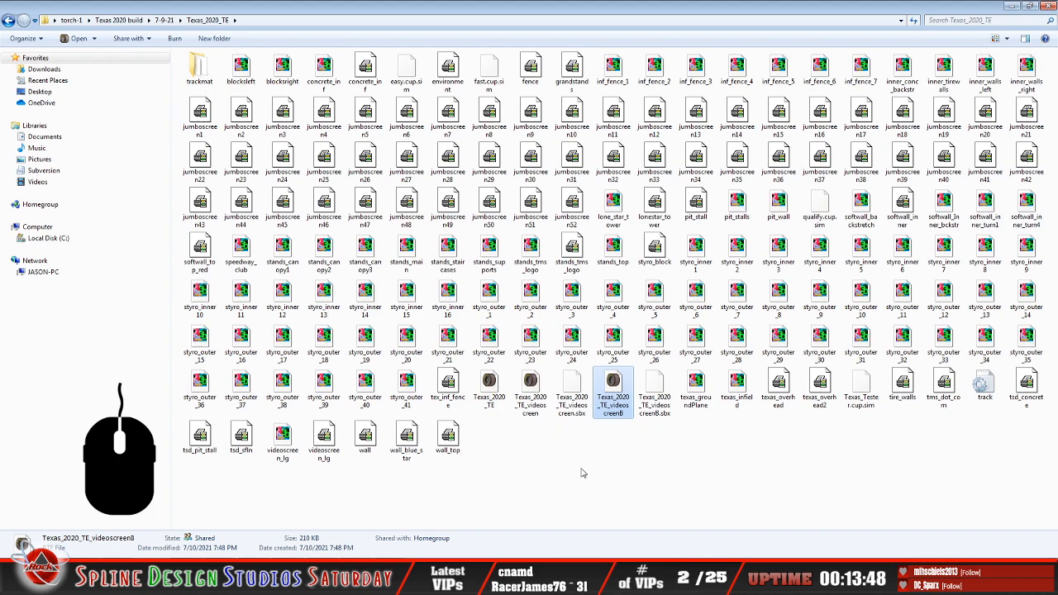
pyautogui.click(324, 451)
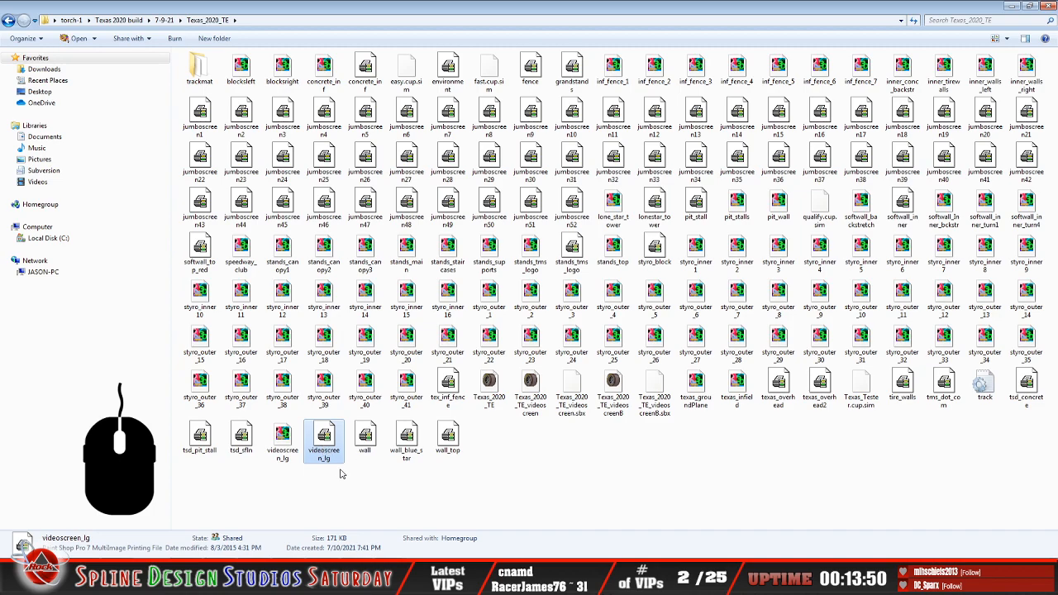
pyautogui.press('Left')
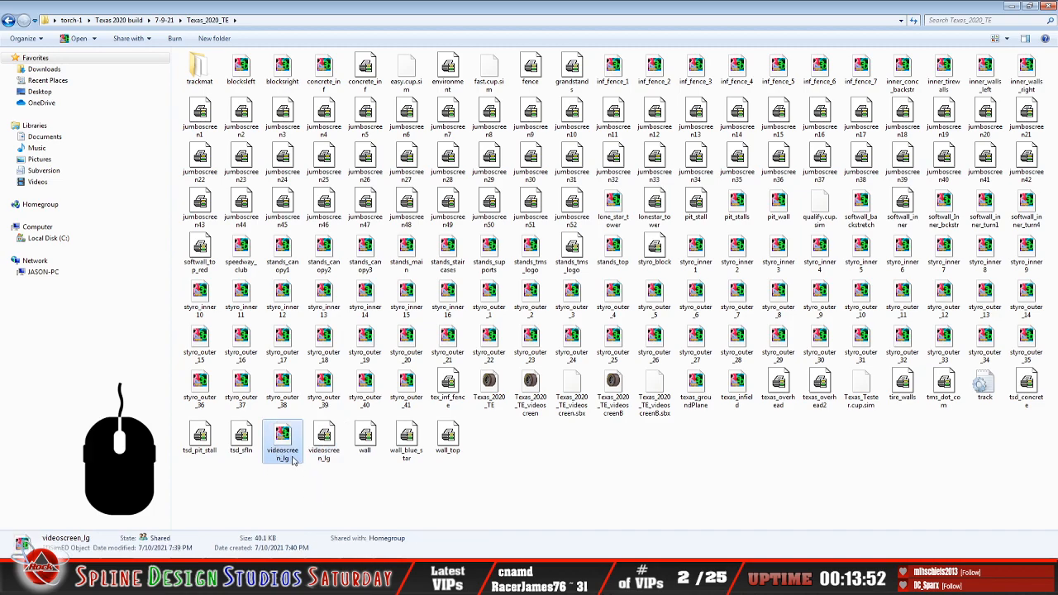
# Return to 3ds Max Design, name the group videoscreen_lg and check it in the list of scene objects
pyautogui.click(414, 578)
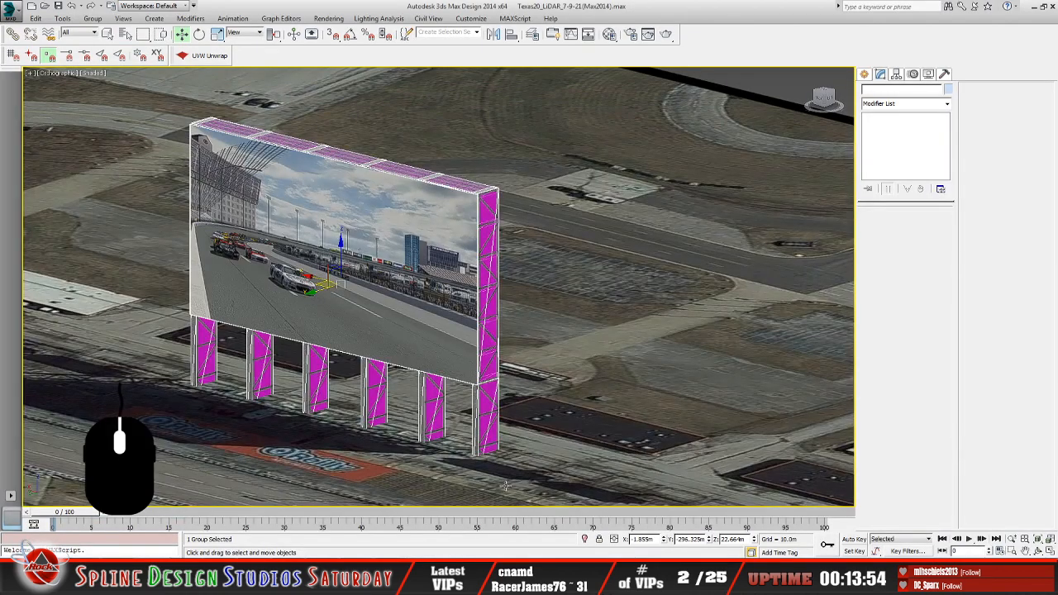
pyautogui.click(898, 91)
pyautogui.write('u')
pyautogui.write('ide')
pyautogui.write('oscreen_lg')
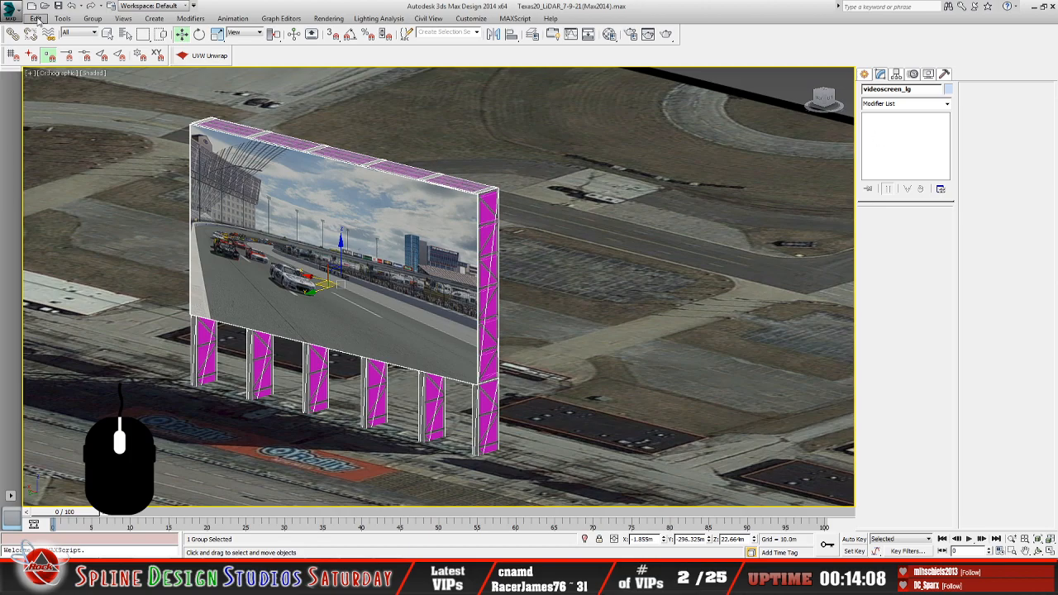
pyautogui.click(107, 34)
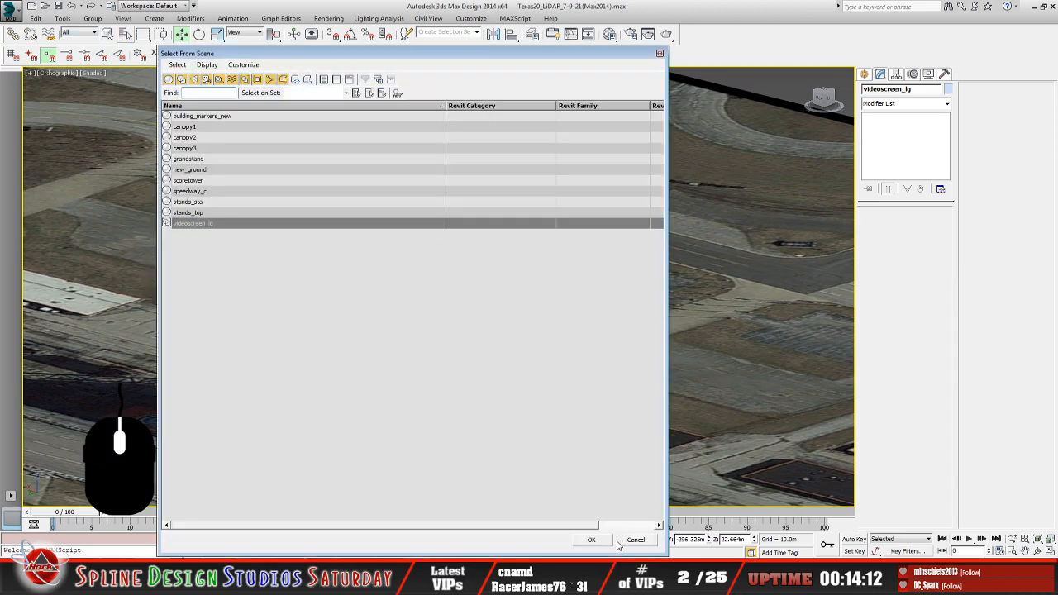
pyautogui.click(592, 540)
# Save the scene as Texas20_LiDAR_7-9-21(Max2014), replacing the existing file
pyautogui.click(12, 10)
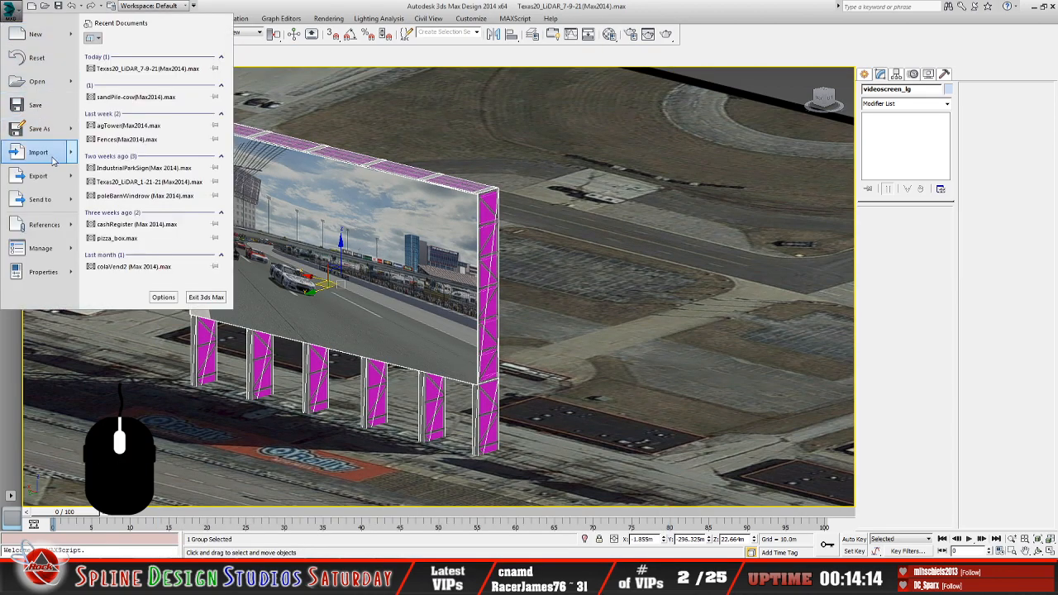
pyautogui.click(66, 147)
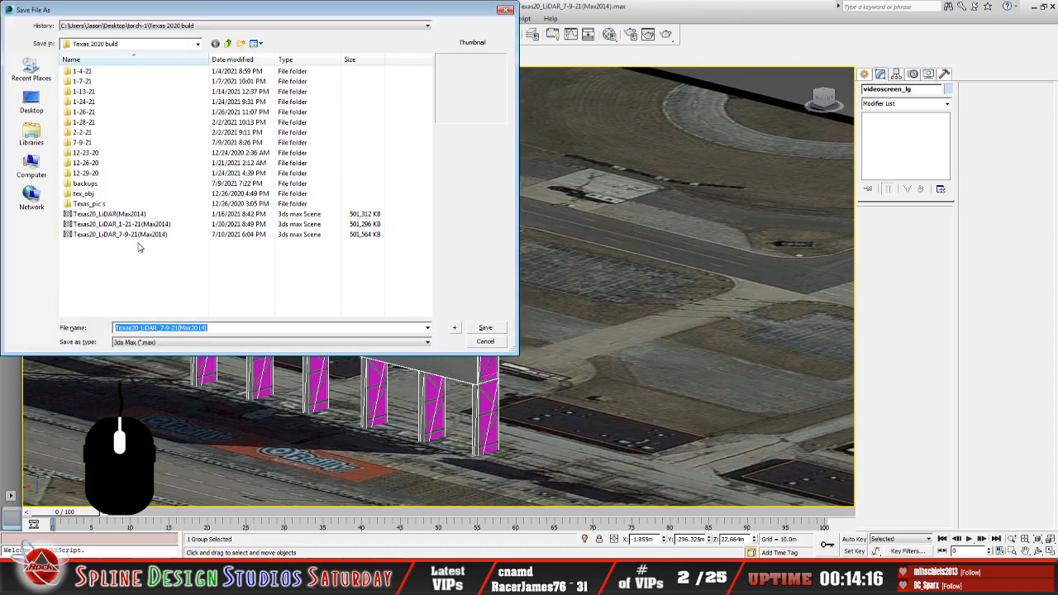
pyautogui.click(233, 330)
pyautogui.click(487, 330)
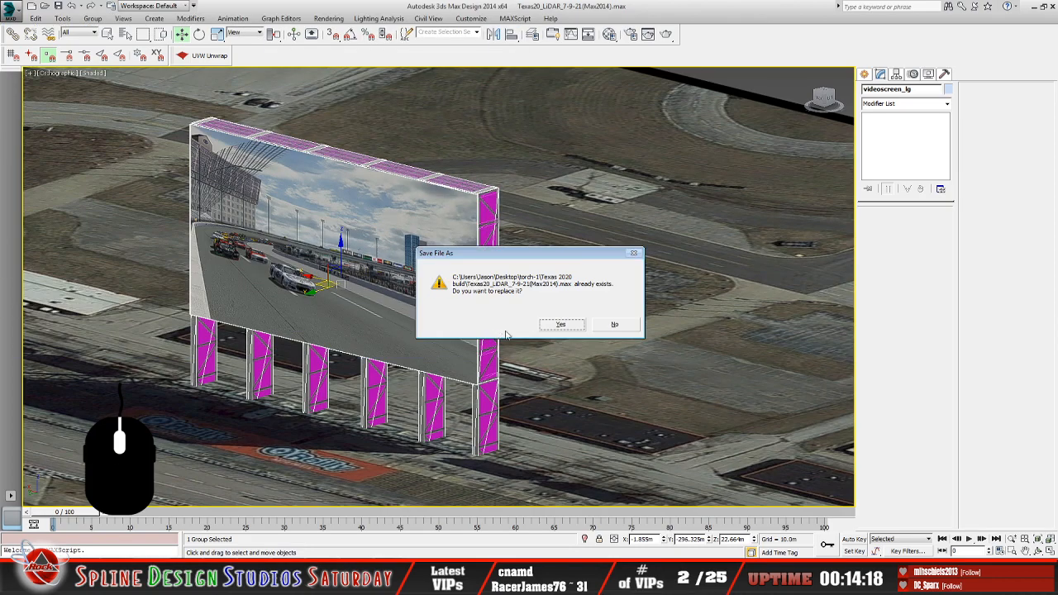
pyautogui.press('Return')
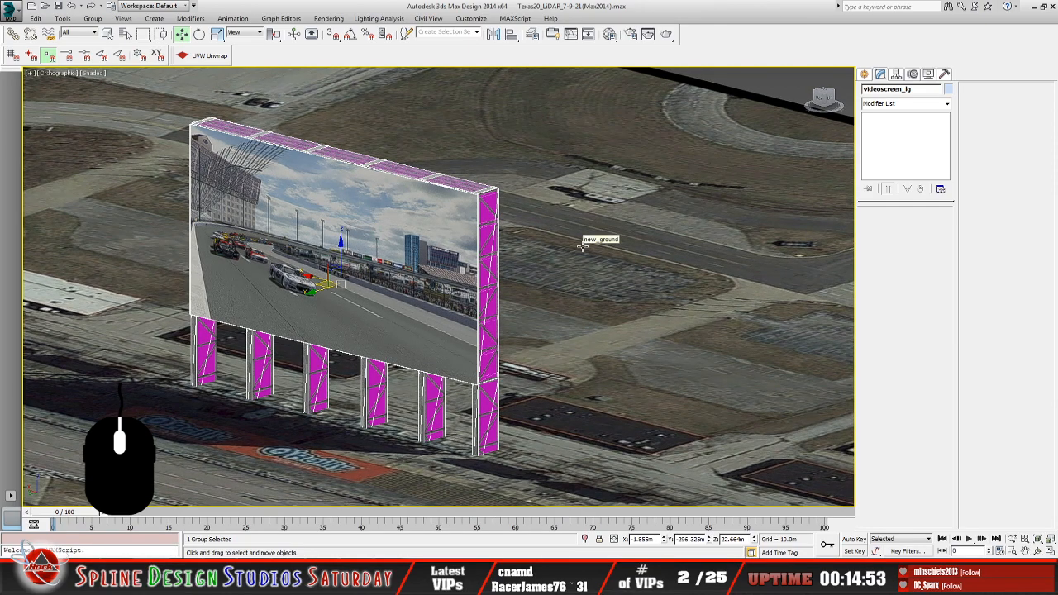
# Unhide all hidden objects in the scene, including Texas_LiDAR, the fsgs objects and the planes
pyautogui.scroll(-2, 553, 311)
pyautogui.scroll(-6, 554, 311)
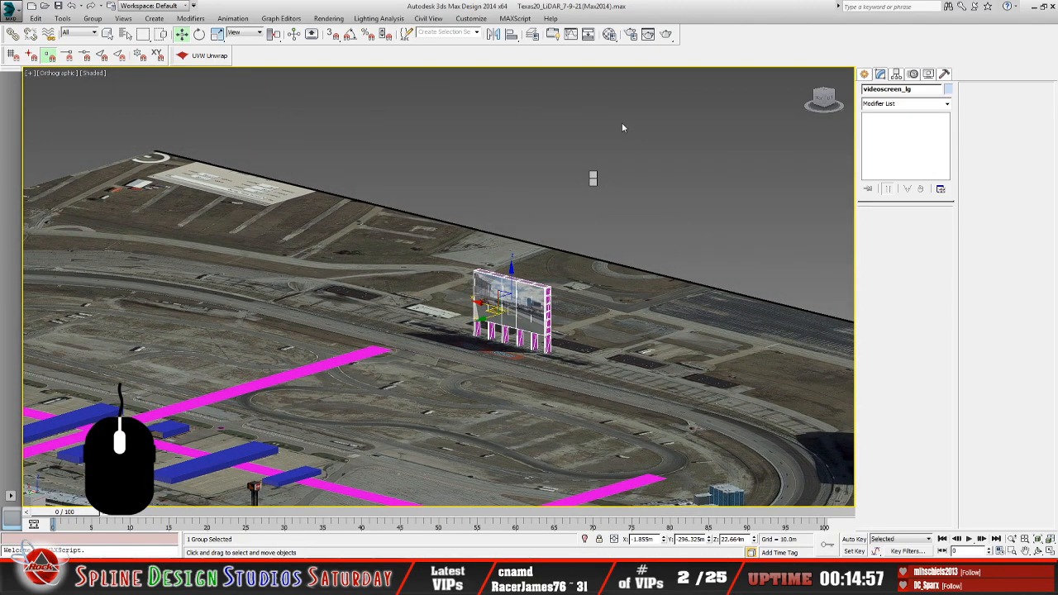
pyautogui.click(623, 124)
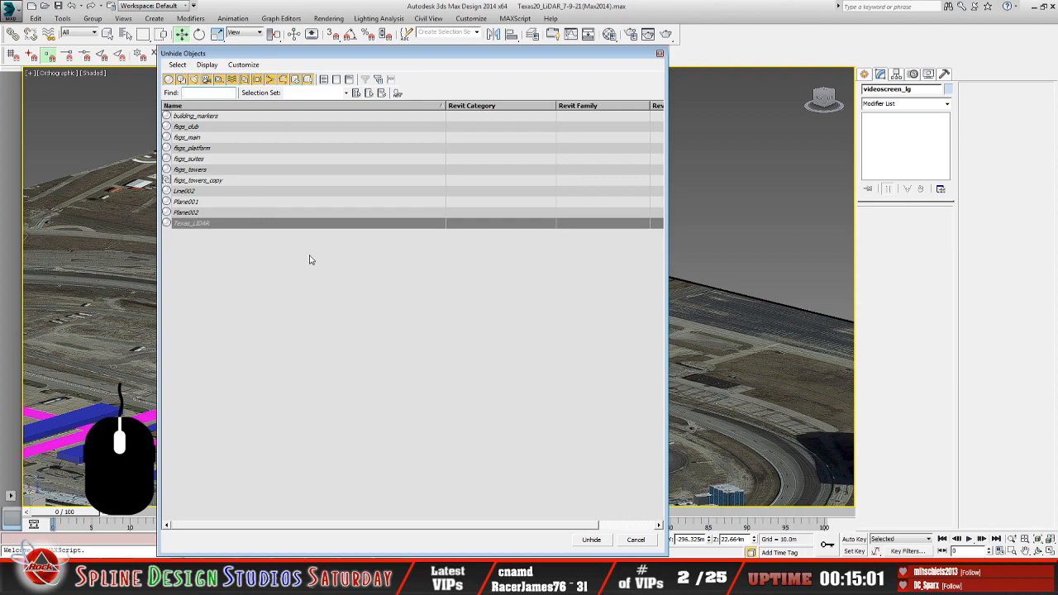
pyautogui.click(177, 64)
pyautogui.click(185, 76)
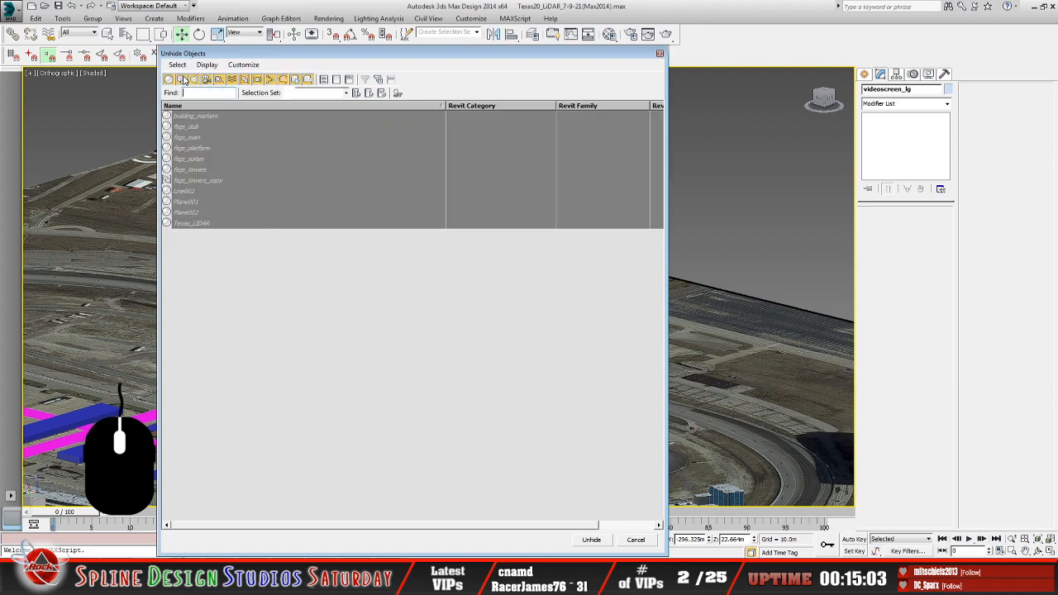
pyautogui.click(590, 541)
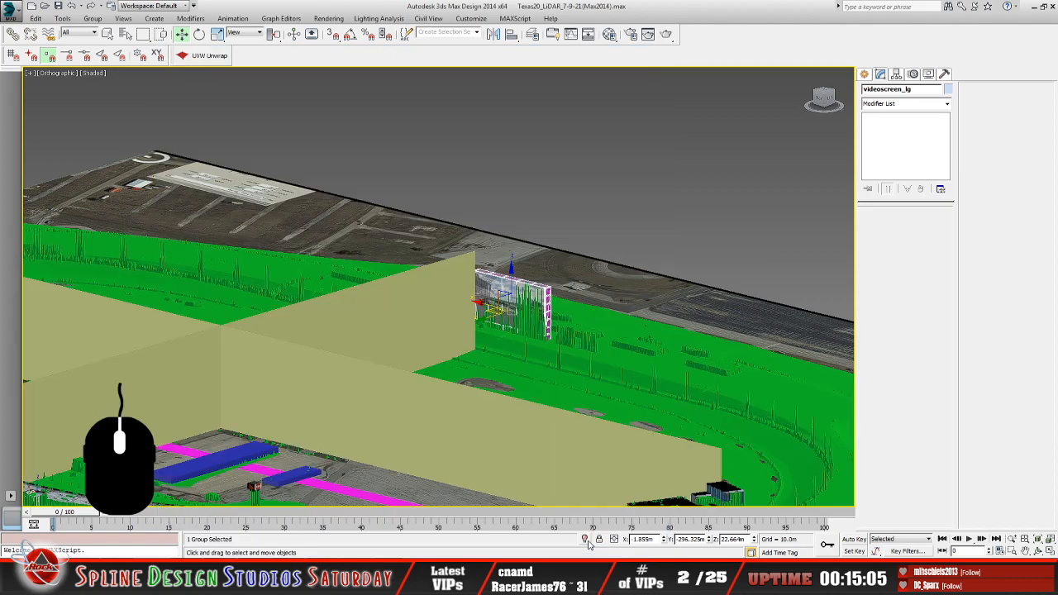
# Select every scene object except videoscreen_lg by name and delete them, leaving only the video screen
pyautogui.click(125, 34)
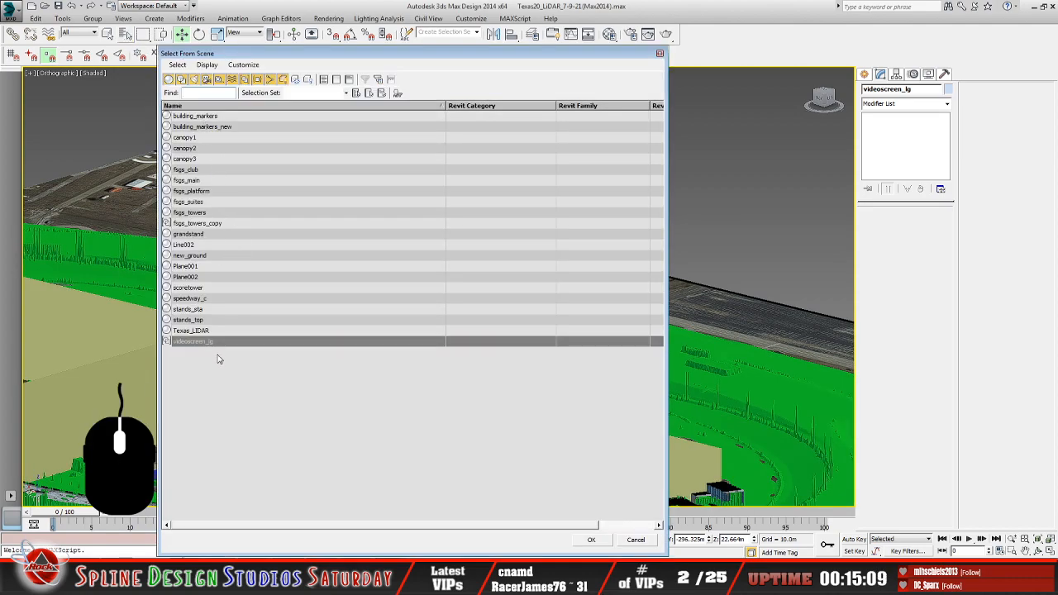
pyautogui.click(179, 65)
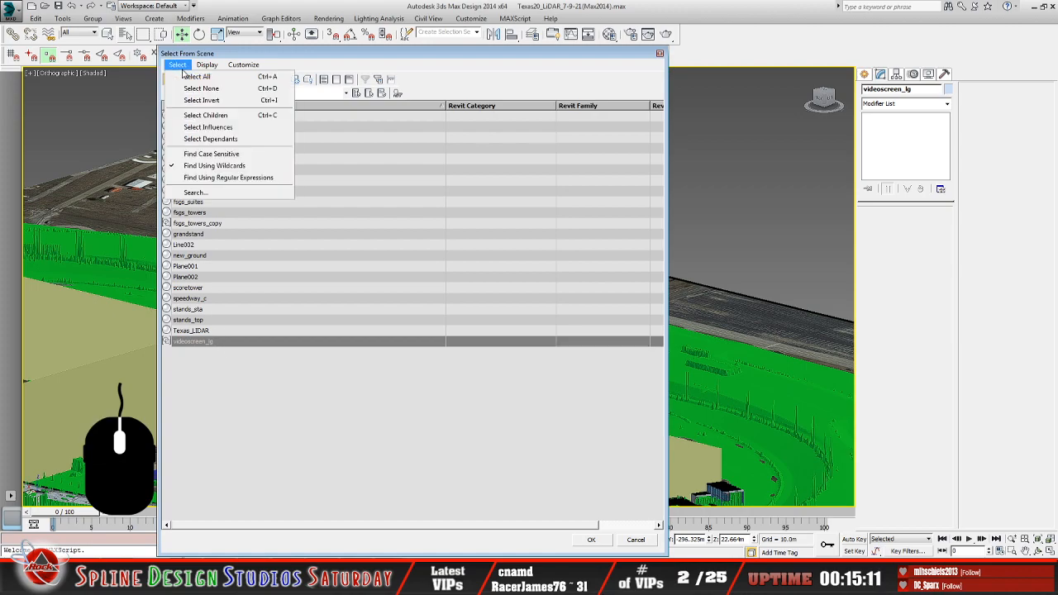
pyautogui.click(191, 76)
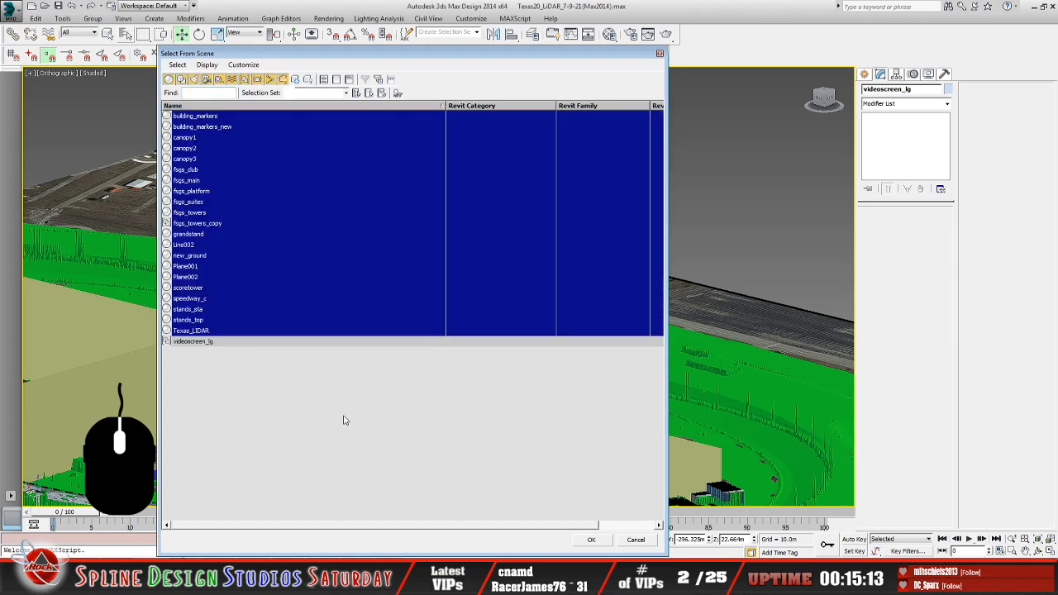
pyautogui.click(593, 539)
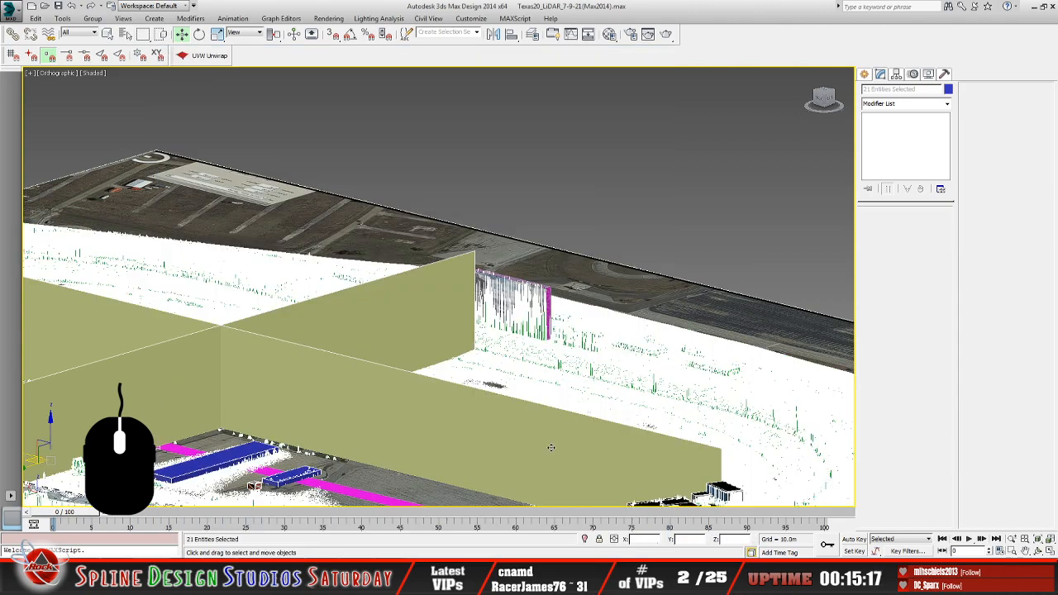
pyautogui.hotkey('alt', 'q')
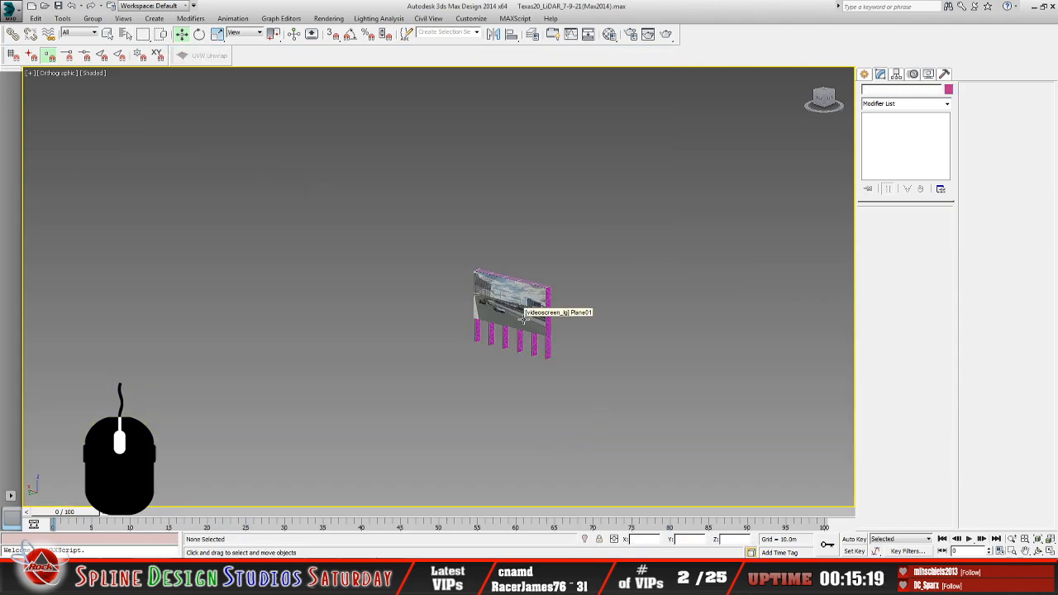
# Ungroup videoscreen_lg and select its screen face Plane01 separately
pyautogui.click(520, 311)
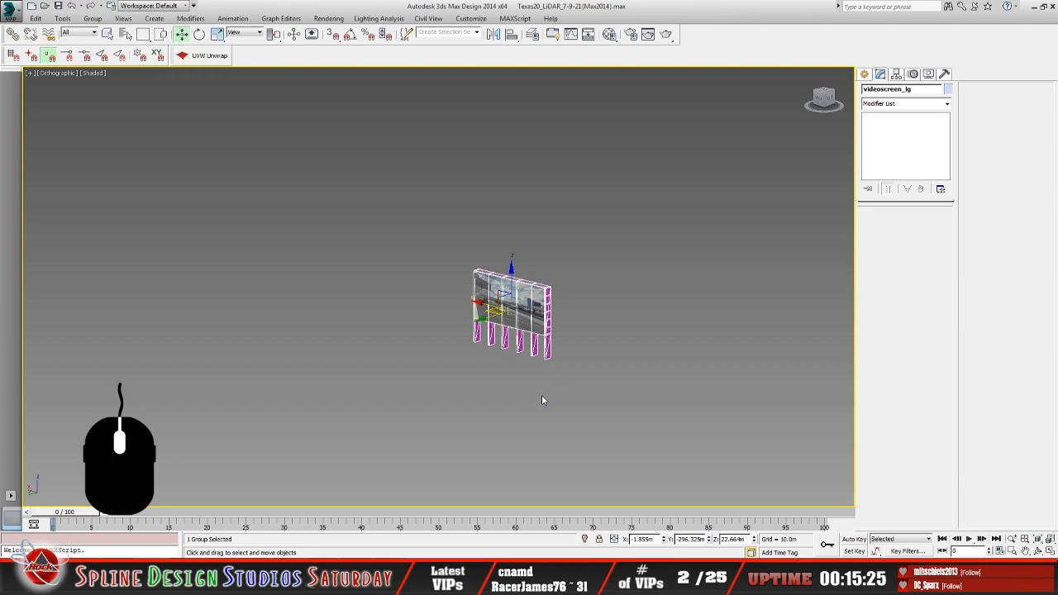
pyautogui.click(93, 18)
pyautogui.click(107, 43)
pyautogui.click(390, 309)
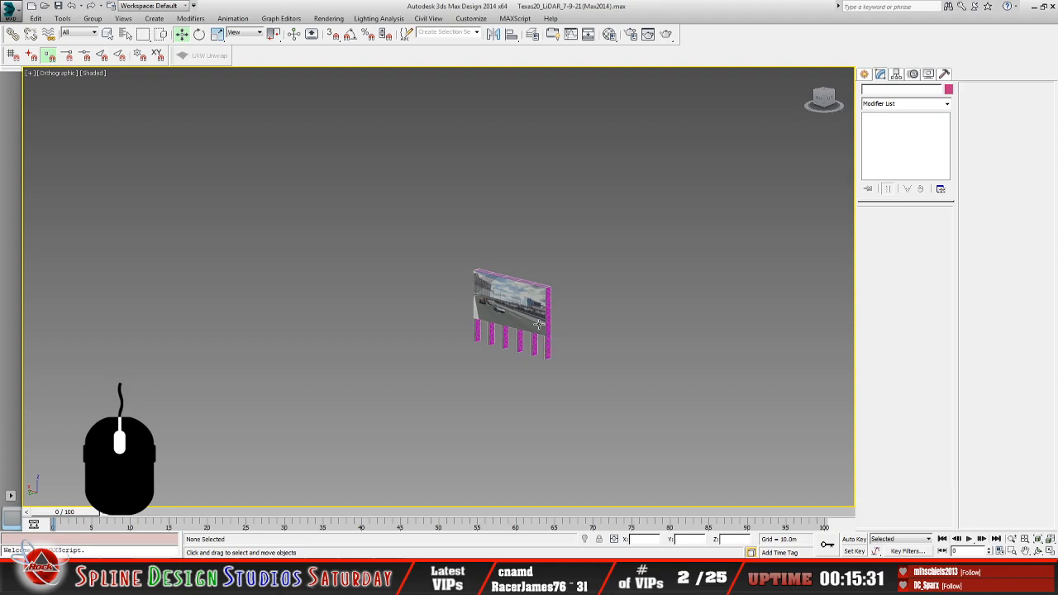
pyautogui.click(539, 323)
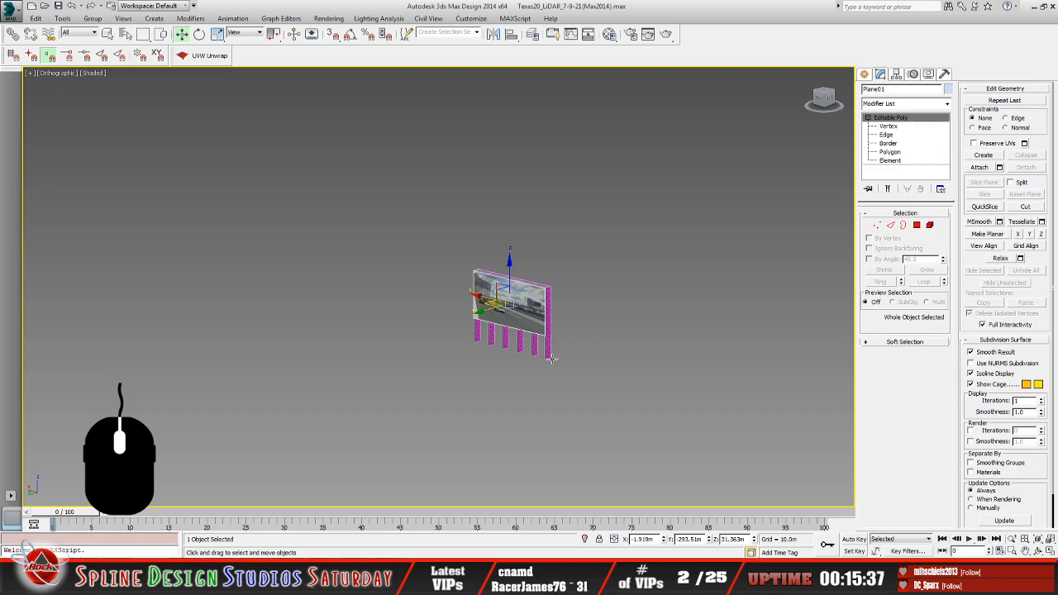
# Switch to the file explorer and review the Texas 2020 build folder, its 7-9-21 subfolder and Texas_2020_TE
pyautogui.click(25, 569)
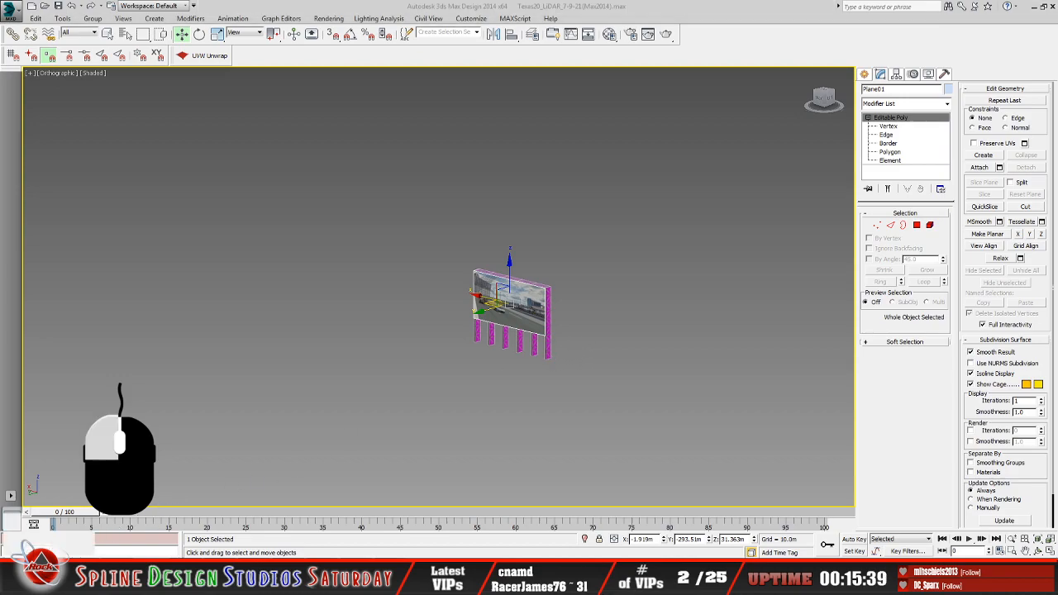
pyautogui.click(107, 576)
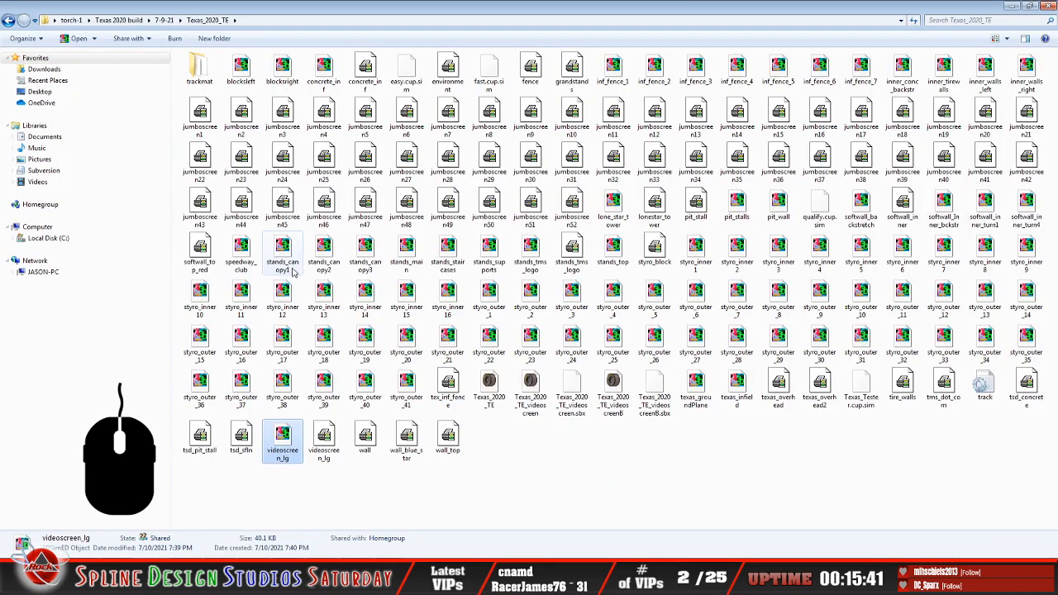
pyautogui.click(10, 20)
pyautogui.click(10, 20)
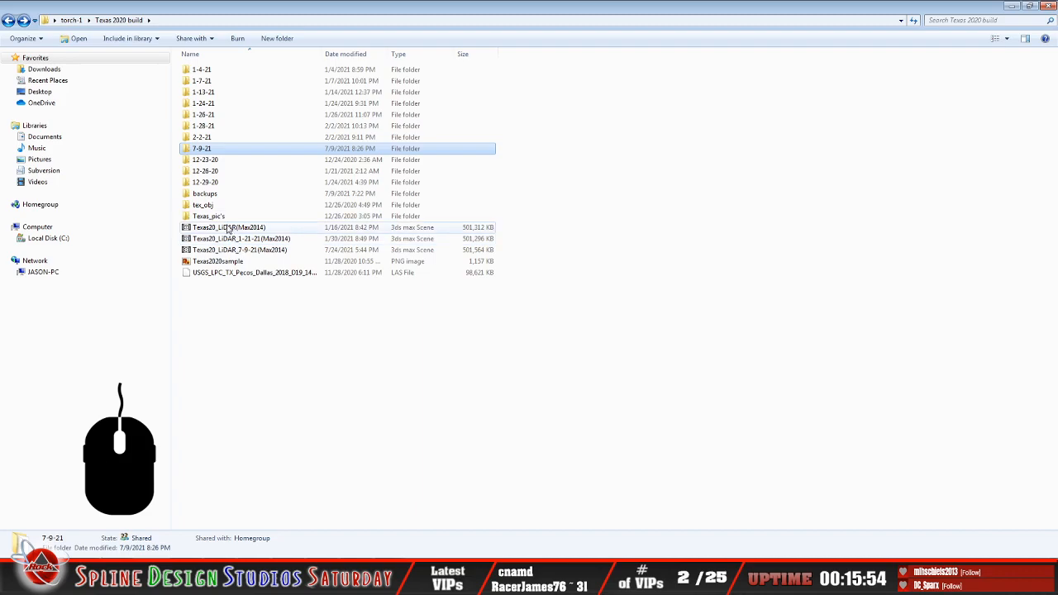
pyautogui.doubleClick(214, 151)
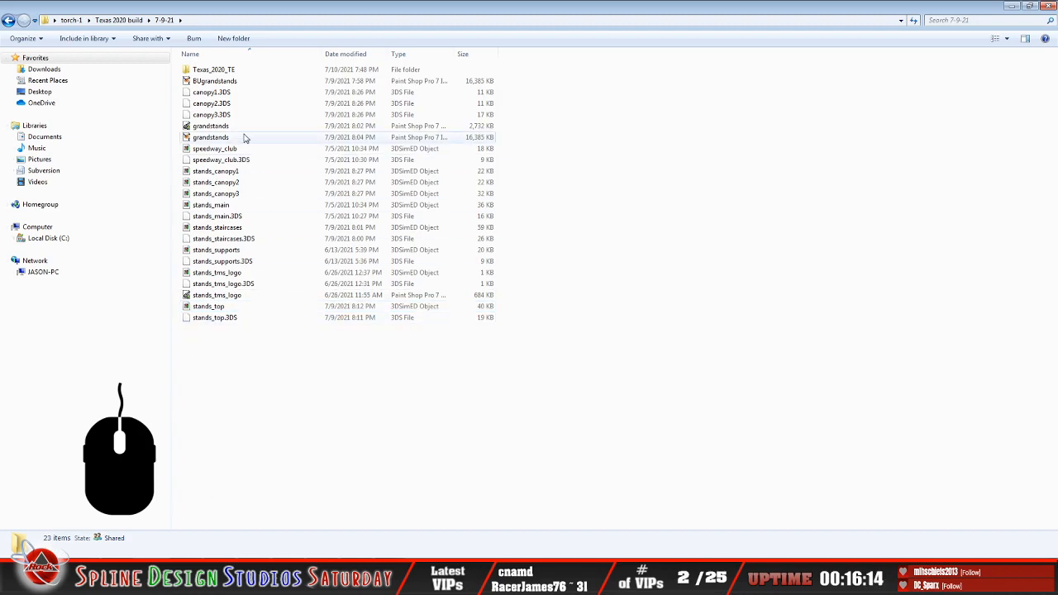
pyautogui.doubleClick(211, 70)
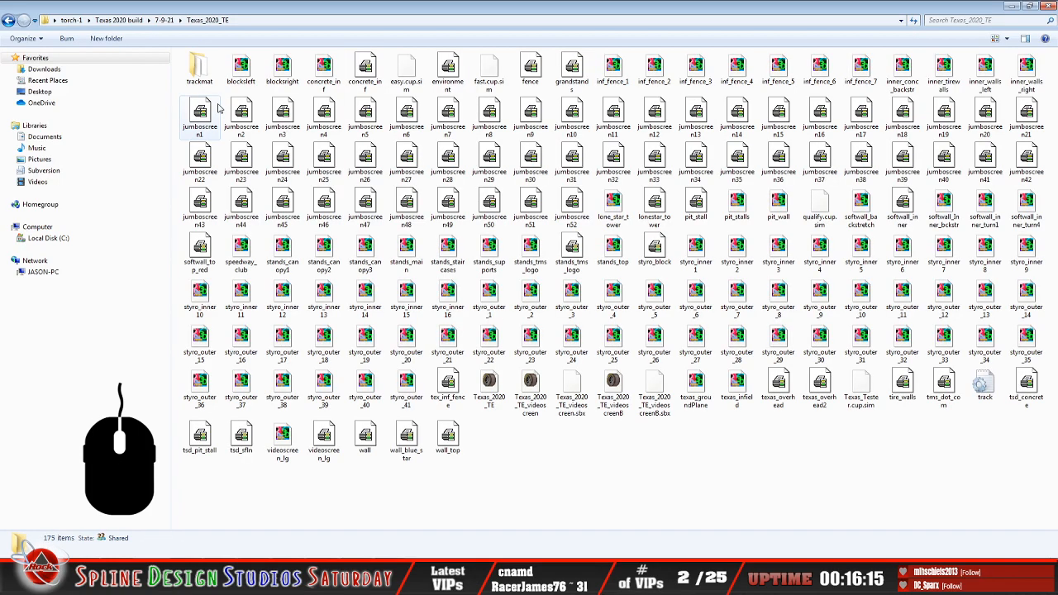
pyautogui.click(9, 21)
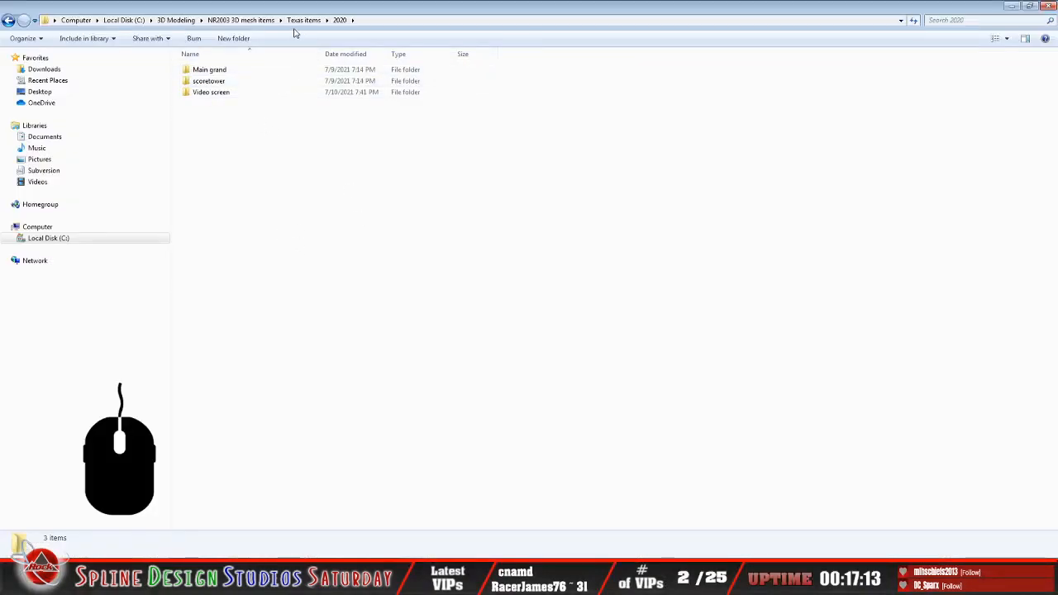
# Look up jumboscreen.3DS in the 3DS subfolder of the Video screen folder and return to 3ds Max Design
pyautogui.doubleClick(222, 93)
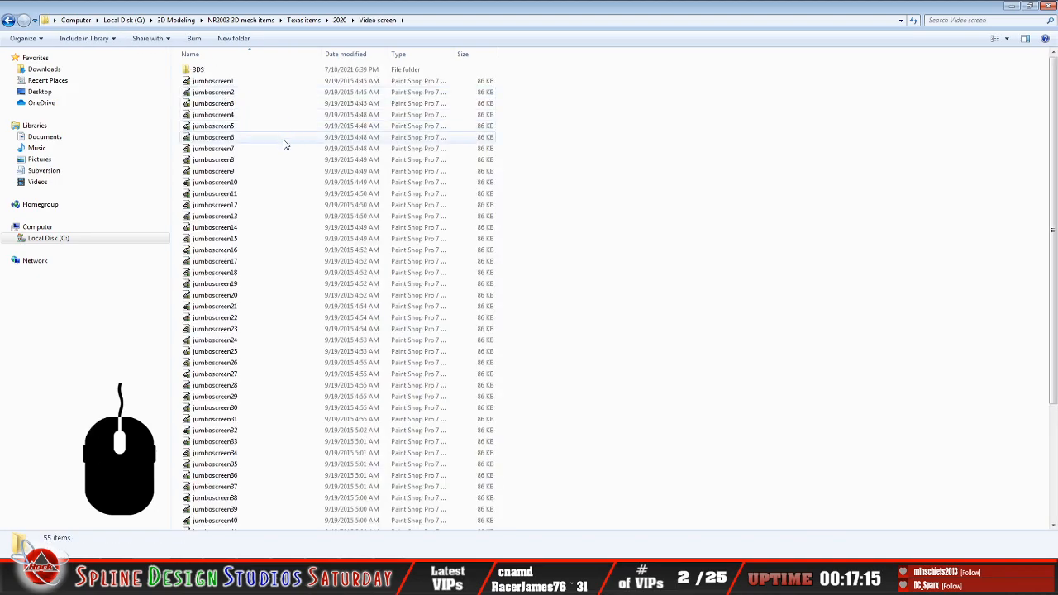
pyautogui.doubleClick(196, 70)
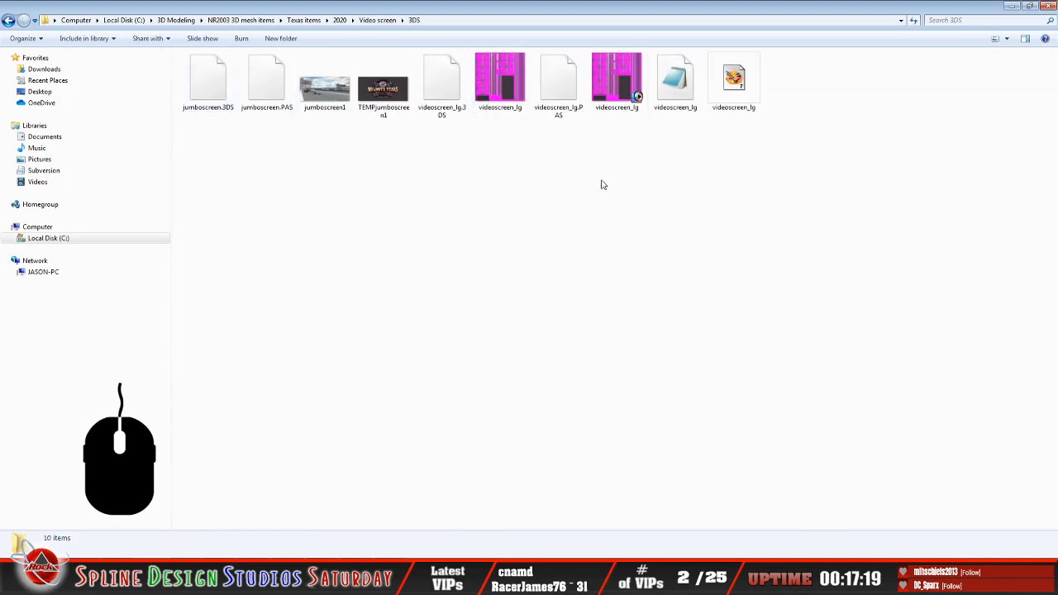
pyautogui.click(209, 98)
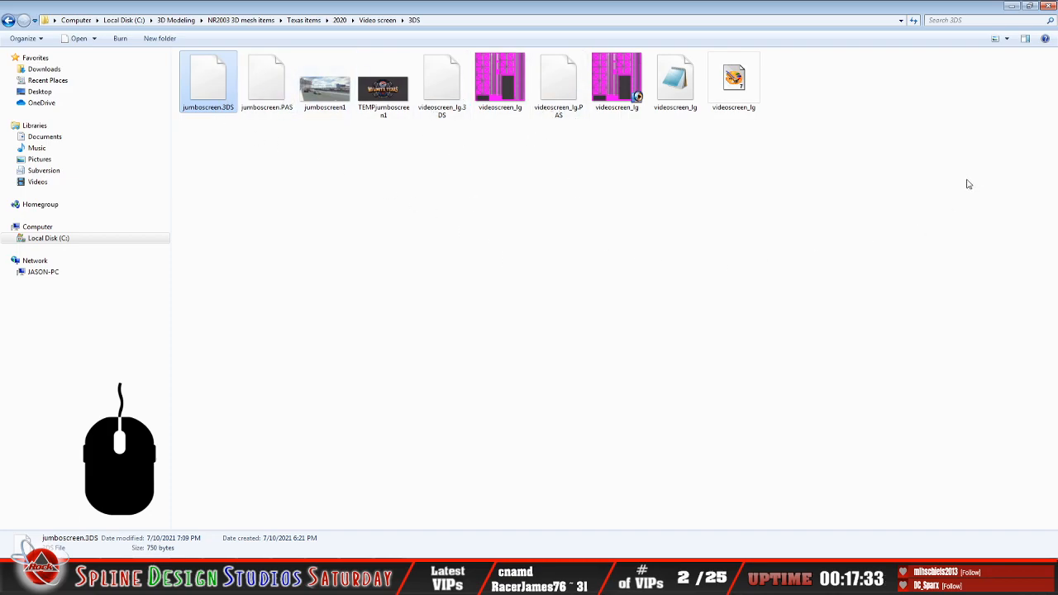
pyautogui.click(1013, 6)
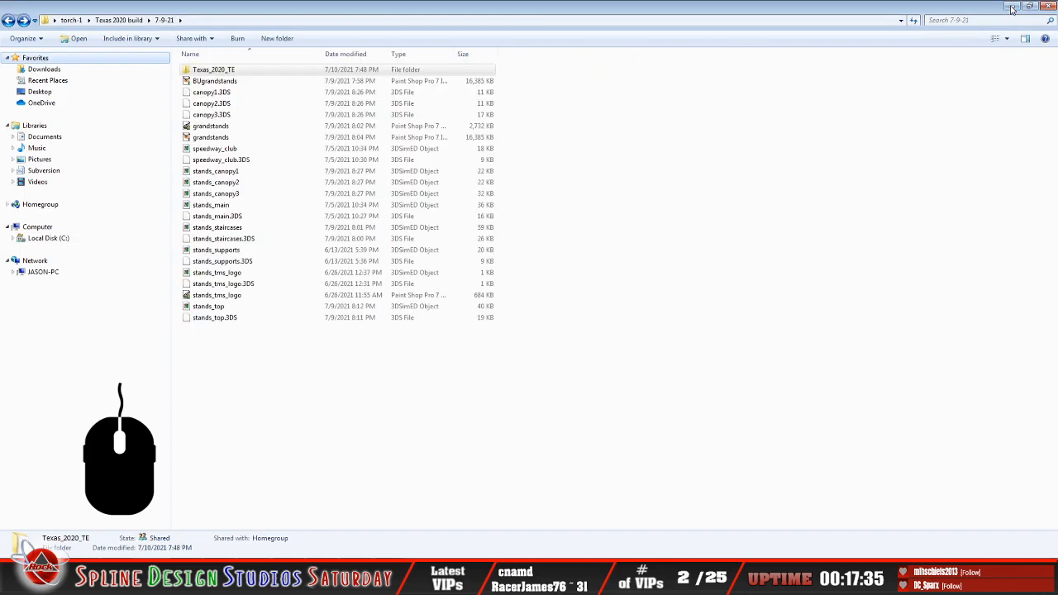
pyautogui.click(1012, 7)
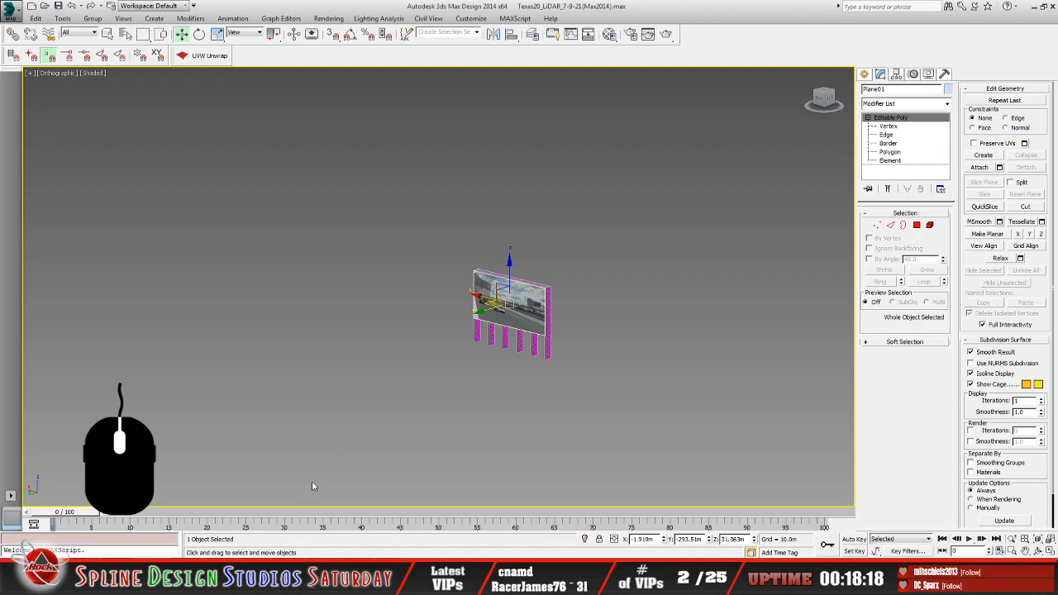
# Delete the magenta frame and support posts, keeping only the screen face Plane01 selected
pyautogui.click(546, 352)
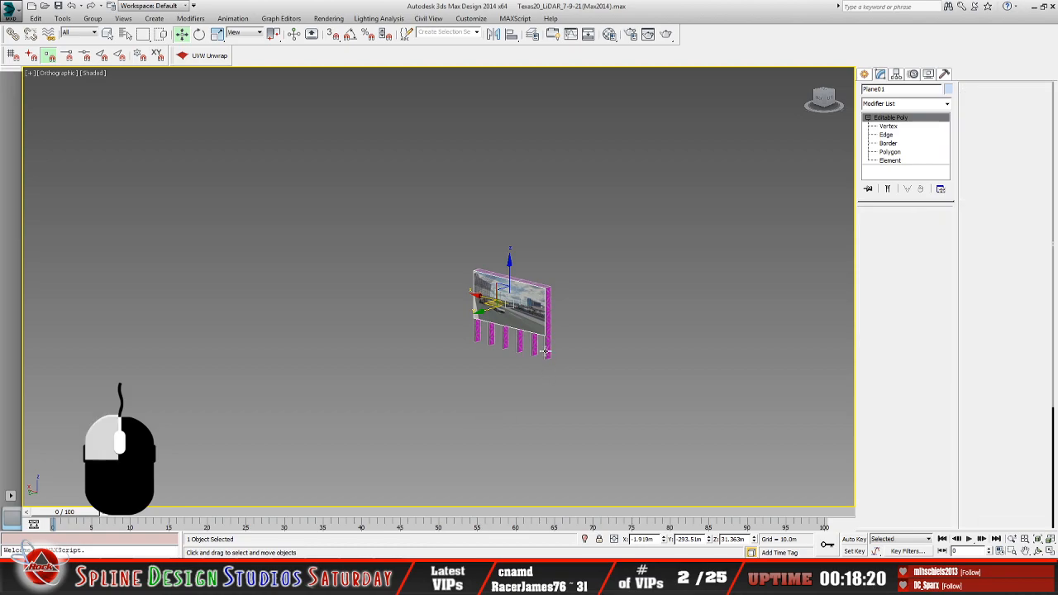
pyautogui.press('Delete')
pyautogui.click(536, 329)
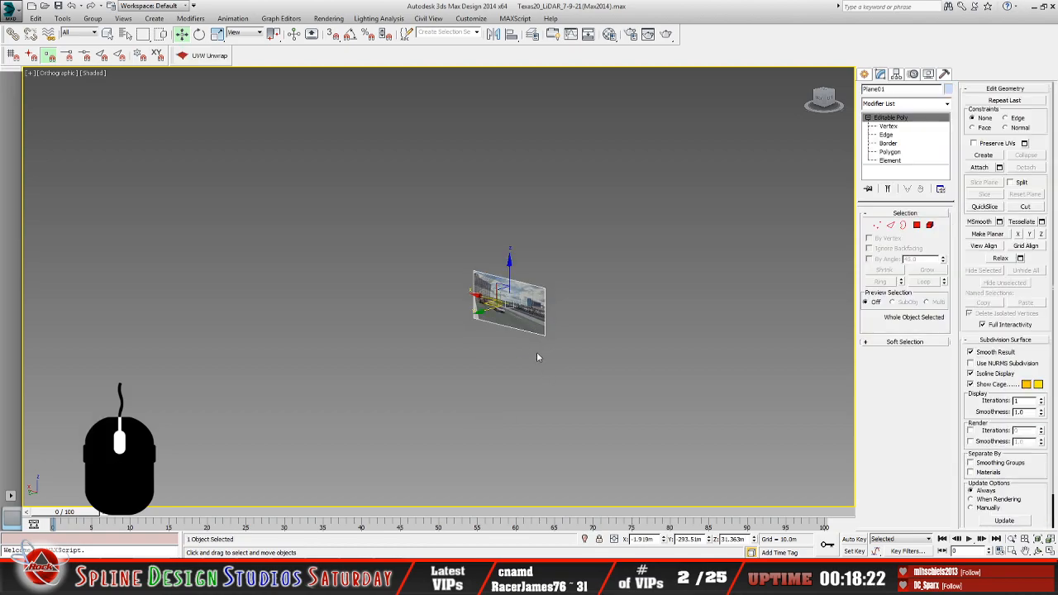
# Start exporting the scene and choose the folder 3D Modeling > NR2003 3D mesh items > Texas items > 2020 > Video screen > 3DS
pyautogui.click(11, 10)
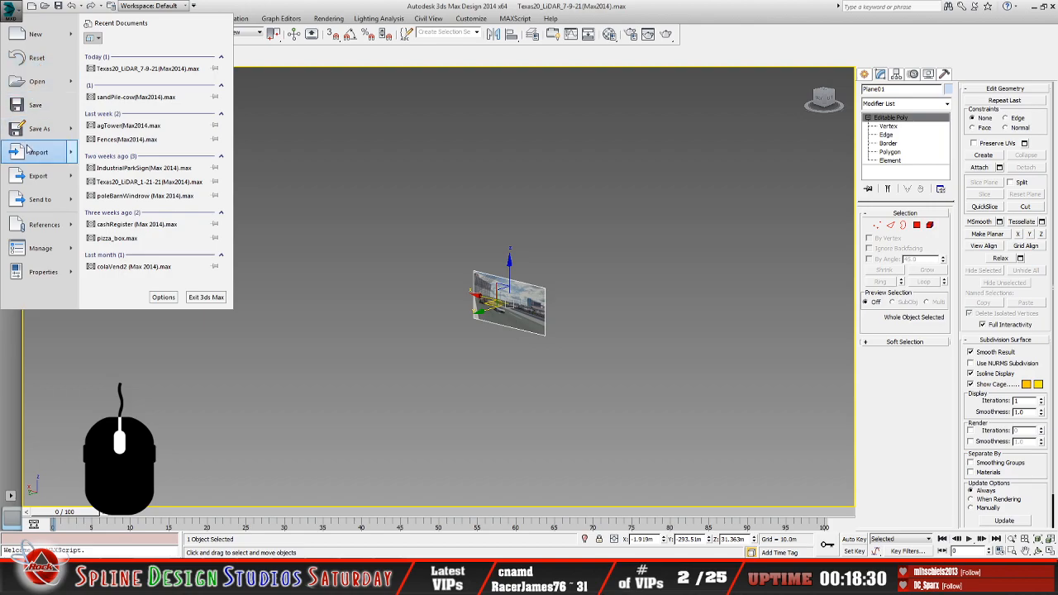
pyautogui.click(37, 176)
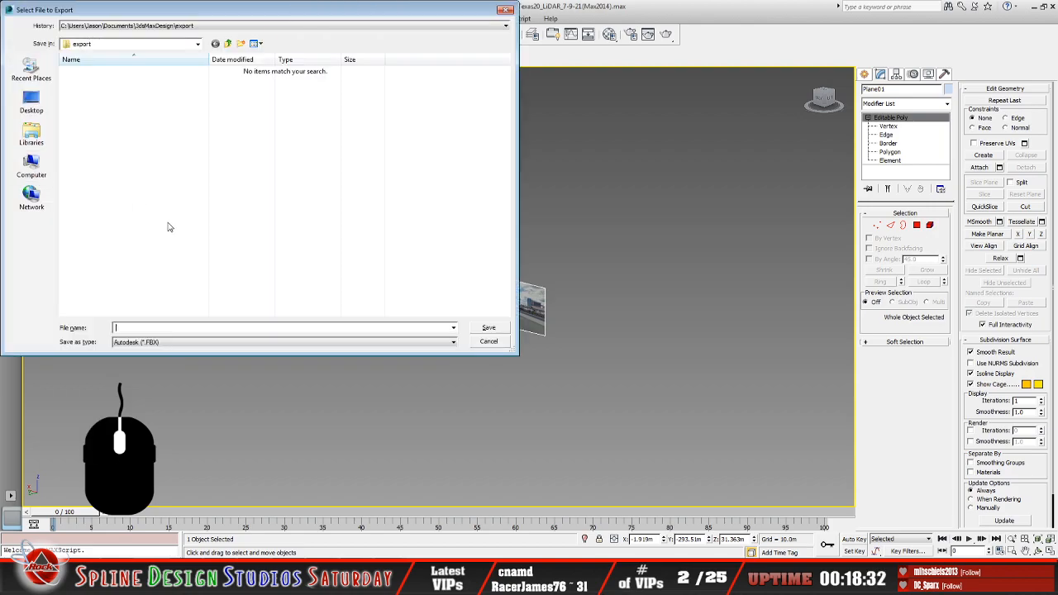
pyautogui.click(196, 45)
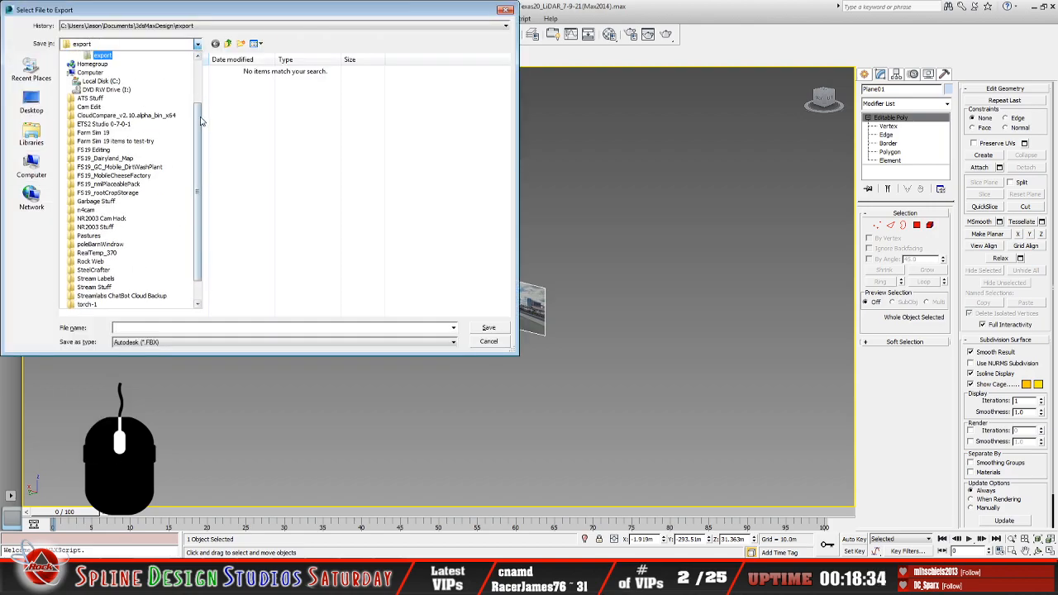
pyautogui.scroll(4, 191, 73)
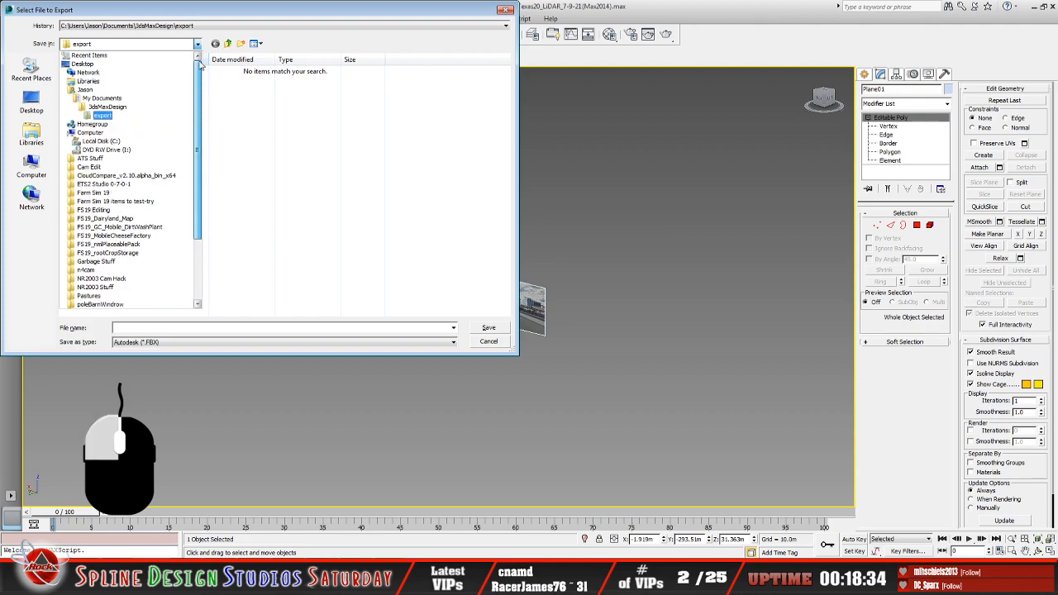
pyautogui.click(176, 141)
pyautogui.doubleClick(103, 74)
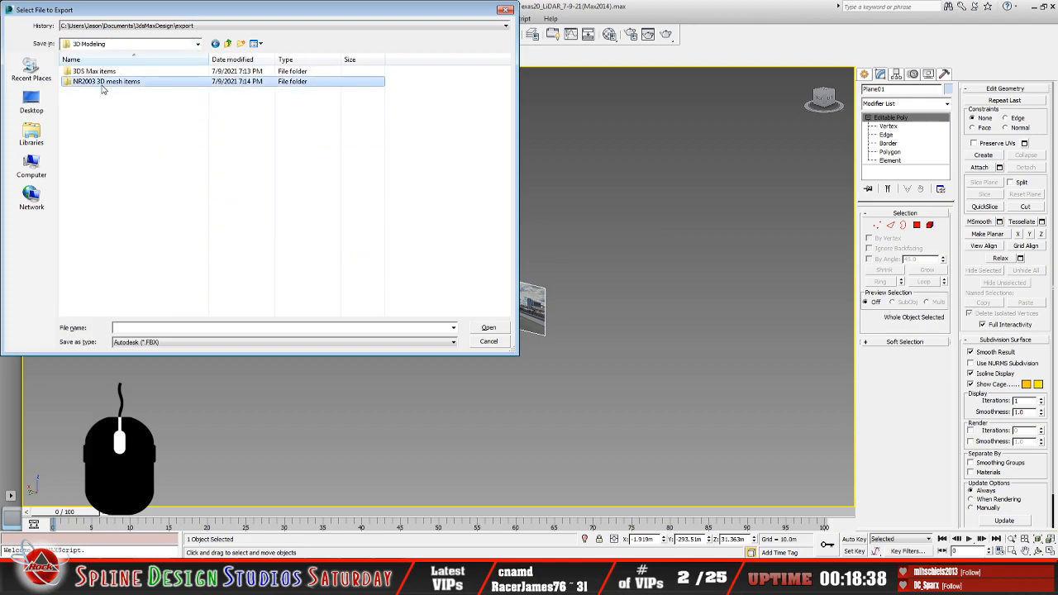
pyautogui.doubleClick(100, 82)
pyautogui.doubleClick(83, 72)
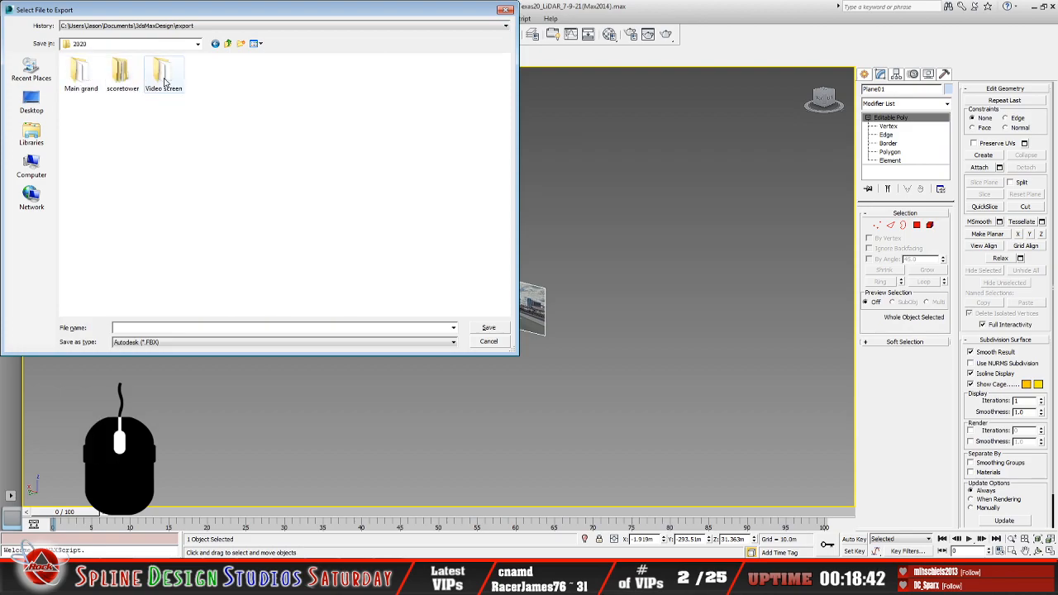
pyautogui.doubleClick(122, 73)
pyautogui.doubleClick(76, 72)
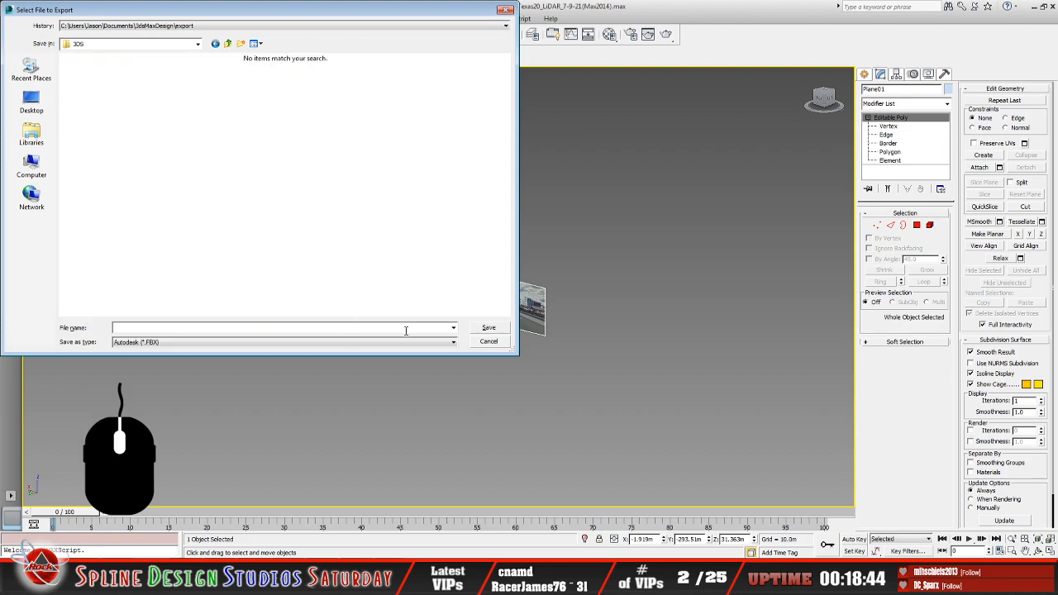
# Export the screen face in 3D Studio (*.3DS) format over the existing jumboscreen.3DS, preserving MAX's texture coordinates
pyautogui.click(453, 341)
pyautogui.click(240, 359)
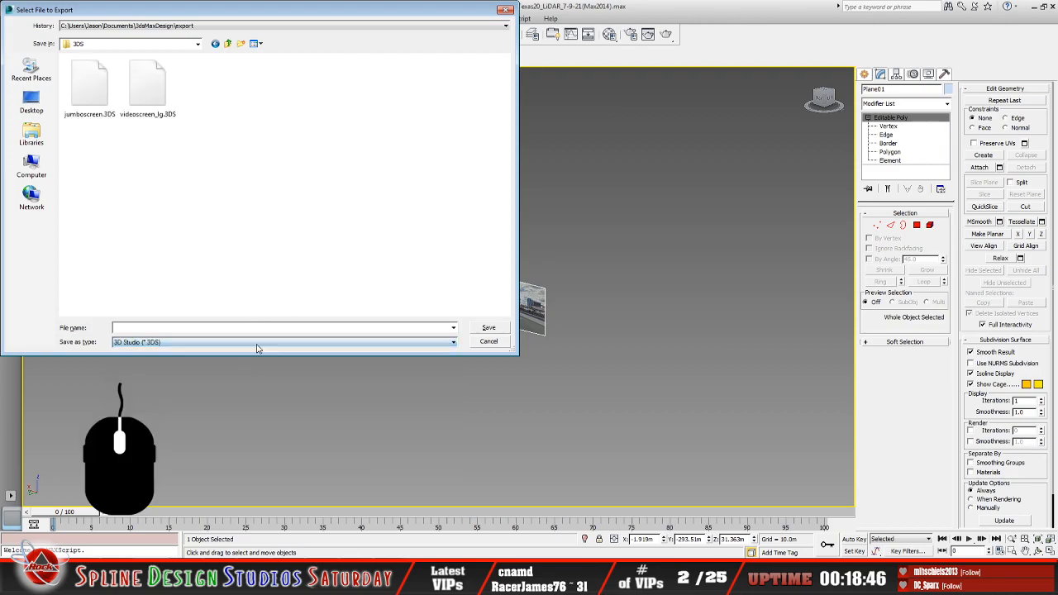
pyautogui.click(98, 116)
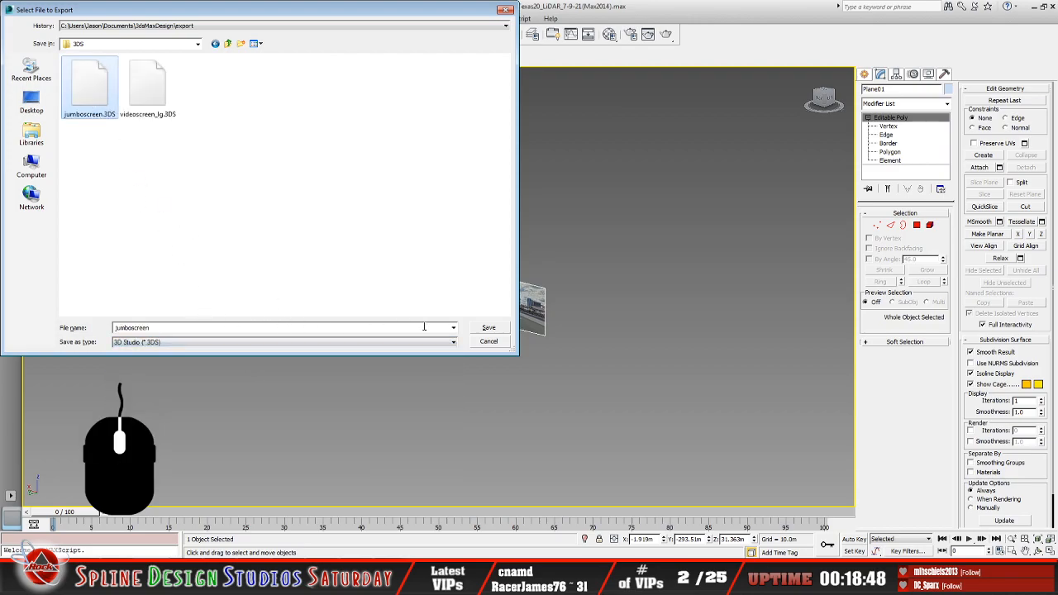
pyautogui.click(489, 329)
pyautogui.click(576, 330)
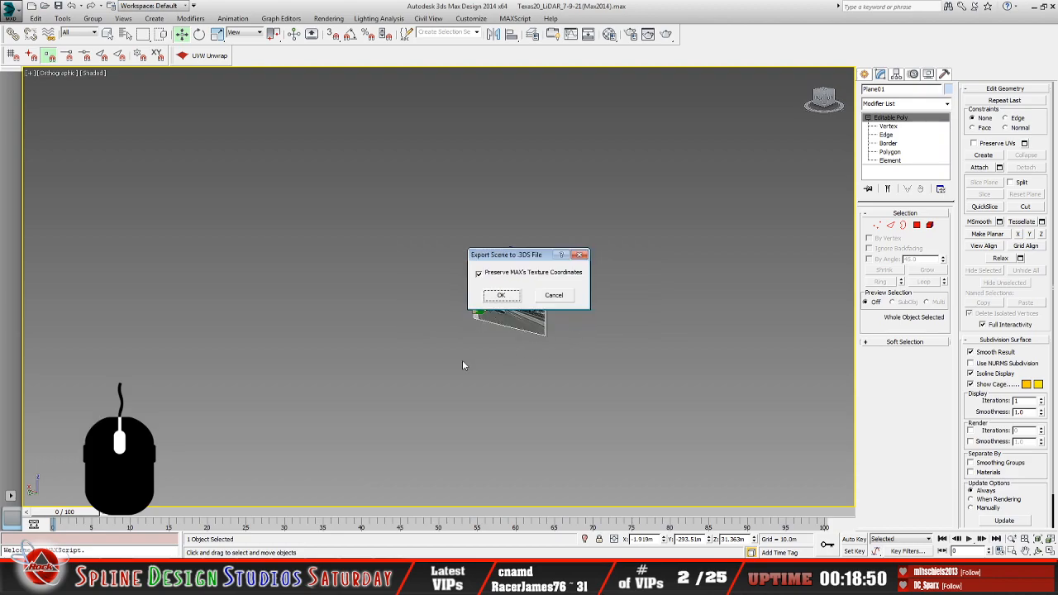
pyautogui.click(503, 296)
pyautogui.click(528, 330)
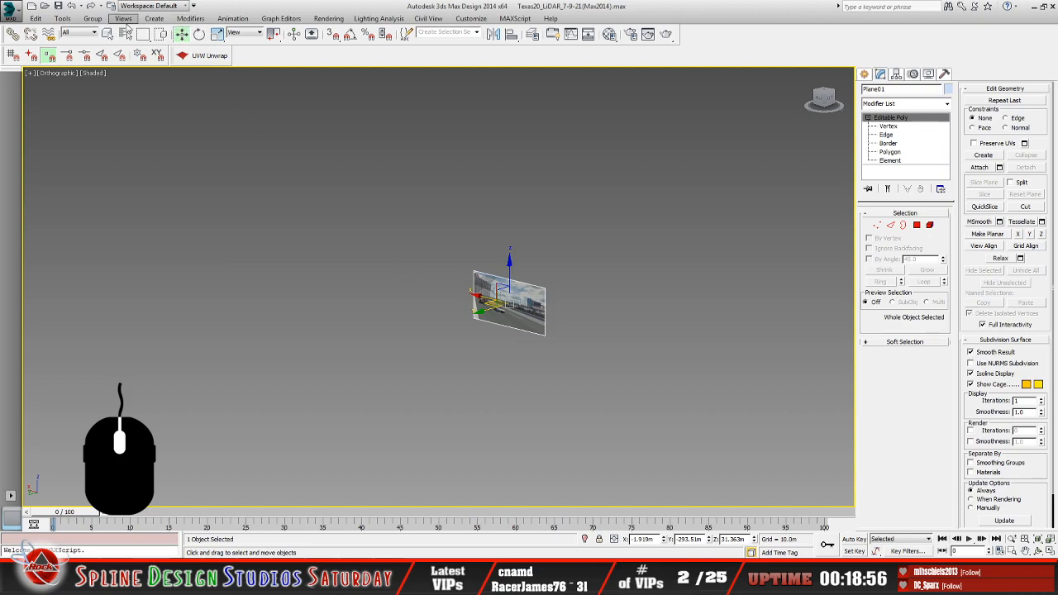
# Undo the deletion of the videoscreen_lg frame and posts, and delete the screen face Plane01 instead
pyautogui.click(72, 6)
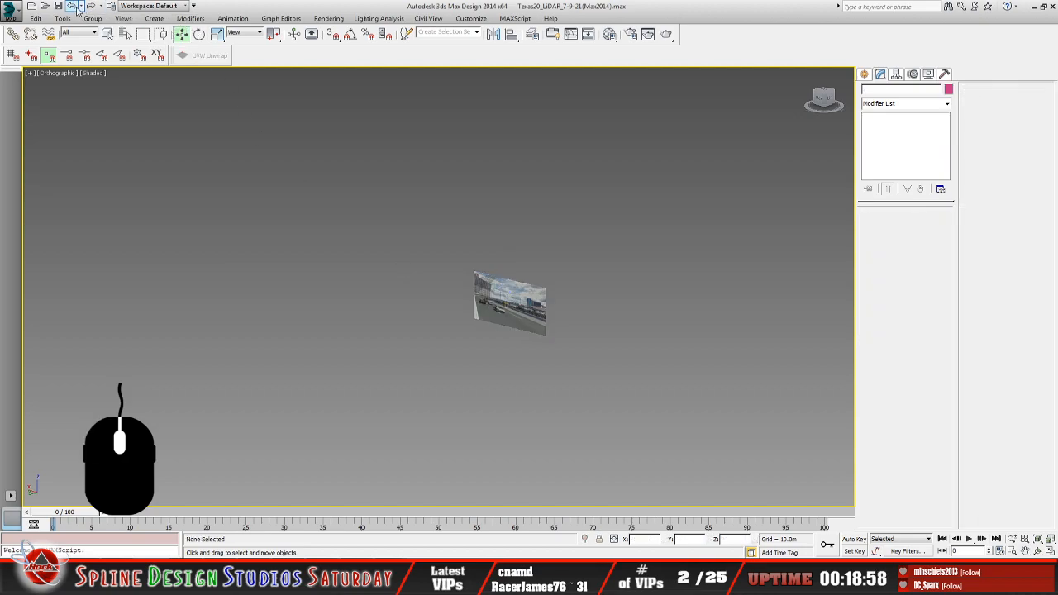
pyautogui.click(72, 6)
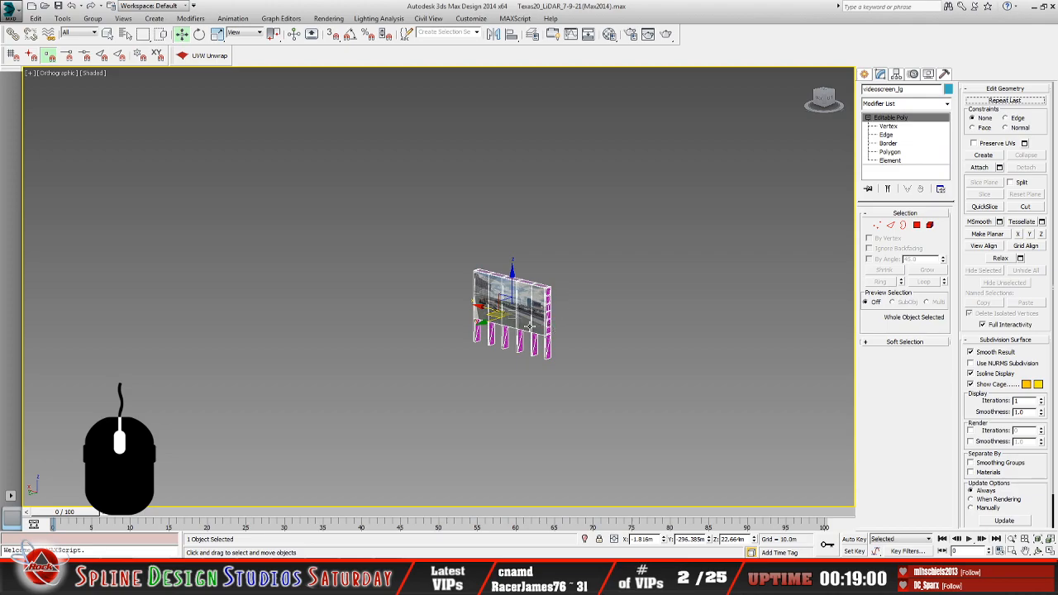
pyautogui.click(125, 34)
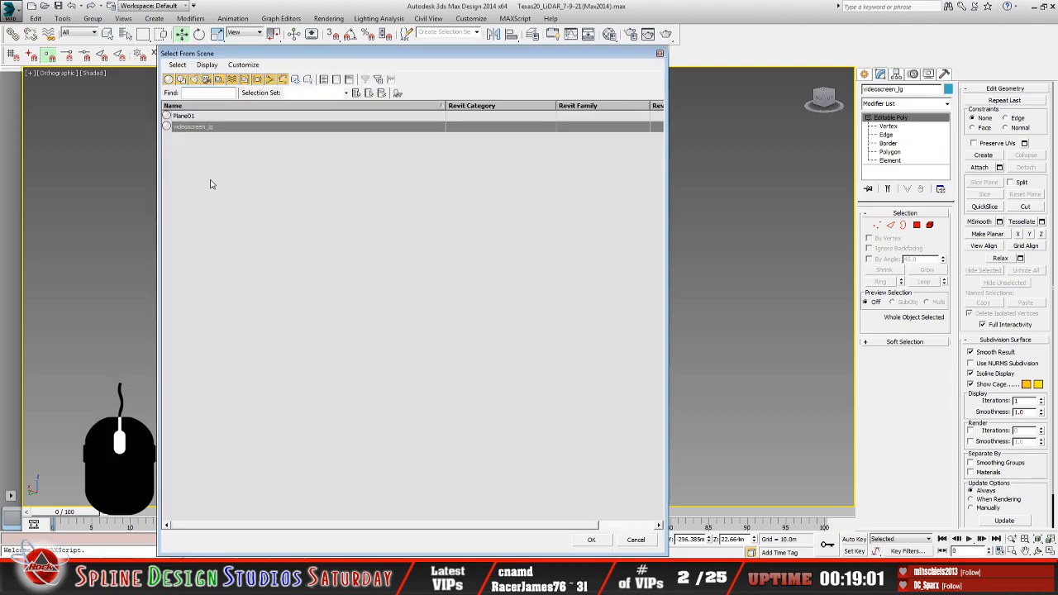
pyautogui.click(196, 116)
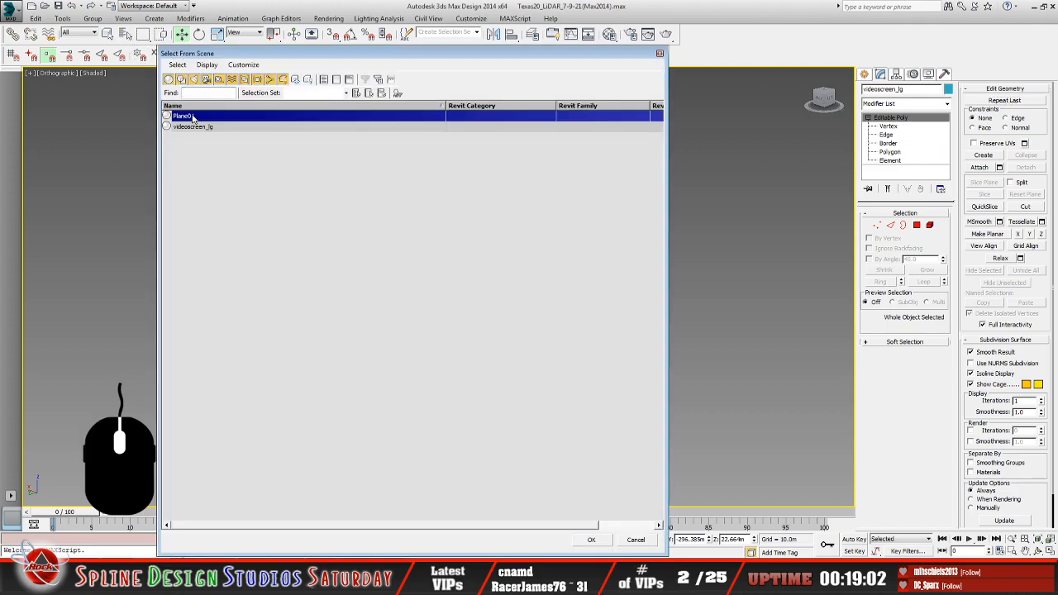
pyautogui.click(591, 539)
pyautogui.press('Delete')
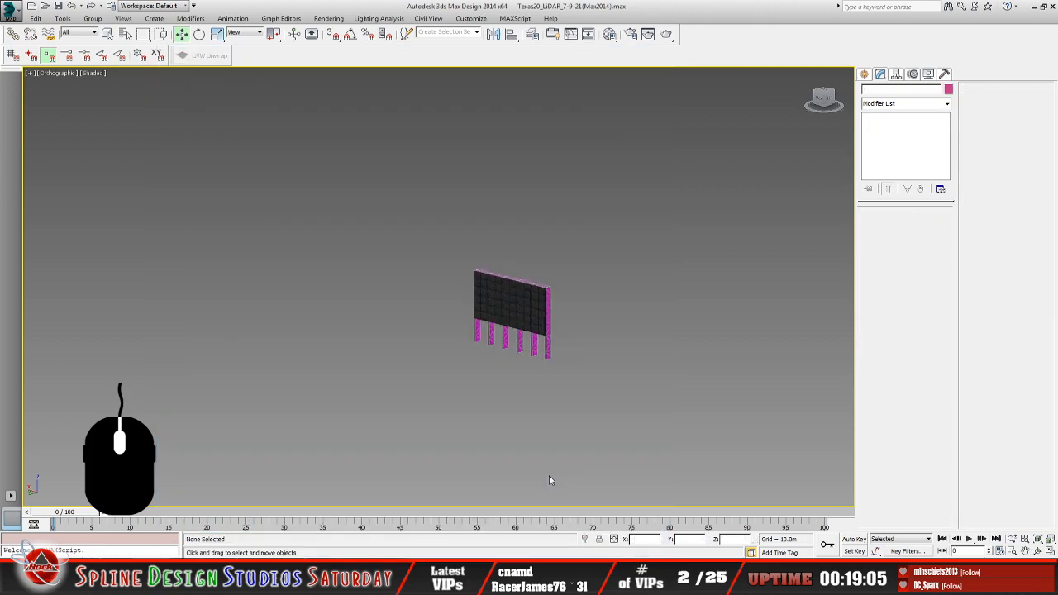
# Export the videoscreen_lg frame over the existing videoscreen_lg.3DS in the 3DS folder, preserving MAX's texture coordinates
pyautogui.click(533, 339)
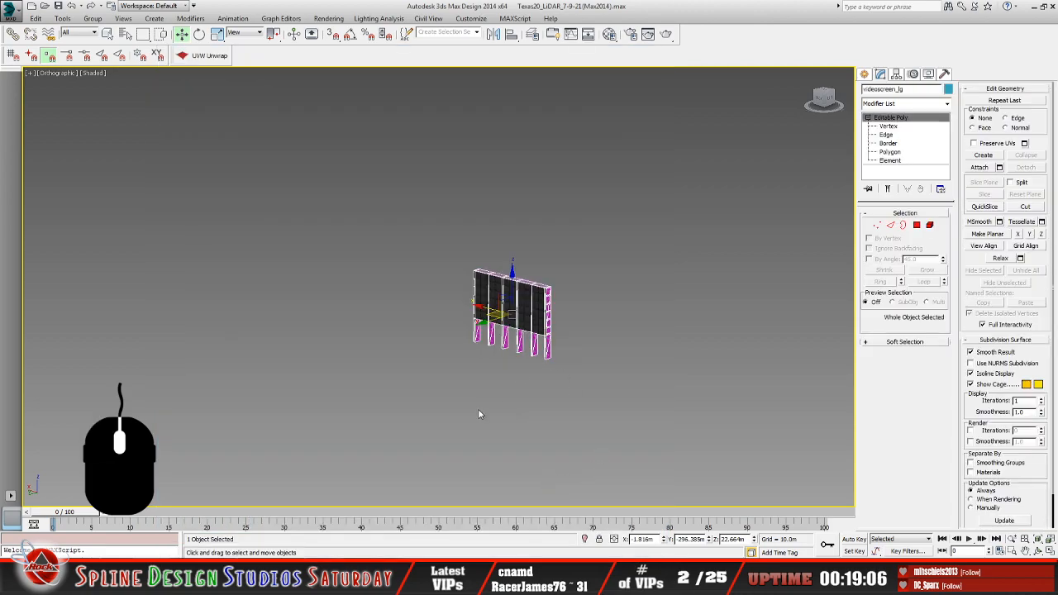
pyautogui.click(13, 8)
pyautogui.click(38, 177)
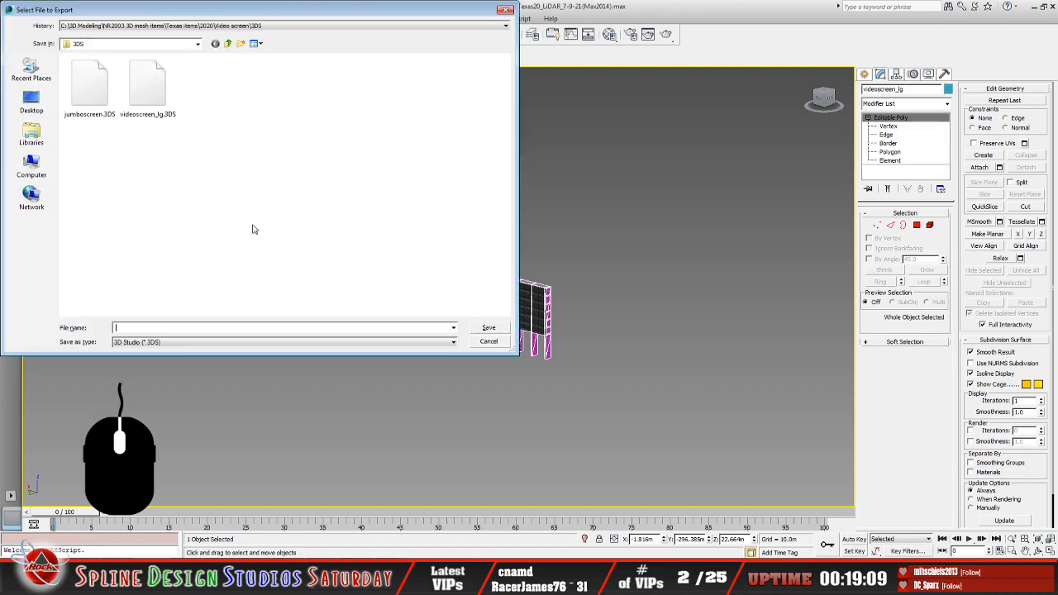
pyautogui.click(147, 84)
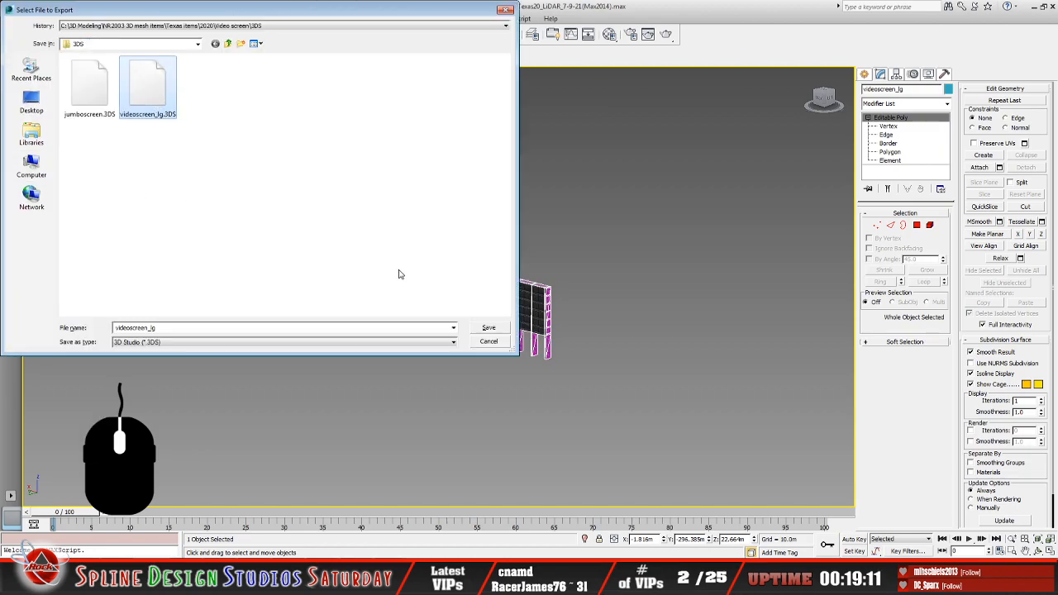
pyautogui.click(489, 328)
pyautogui.click(578, 326)
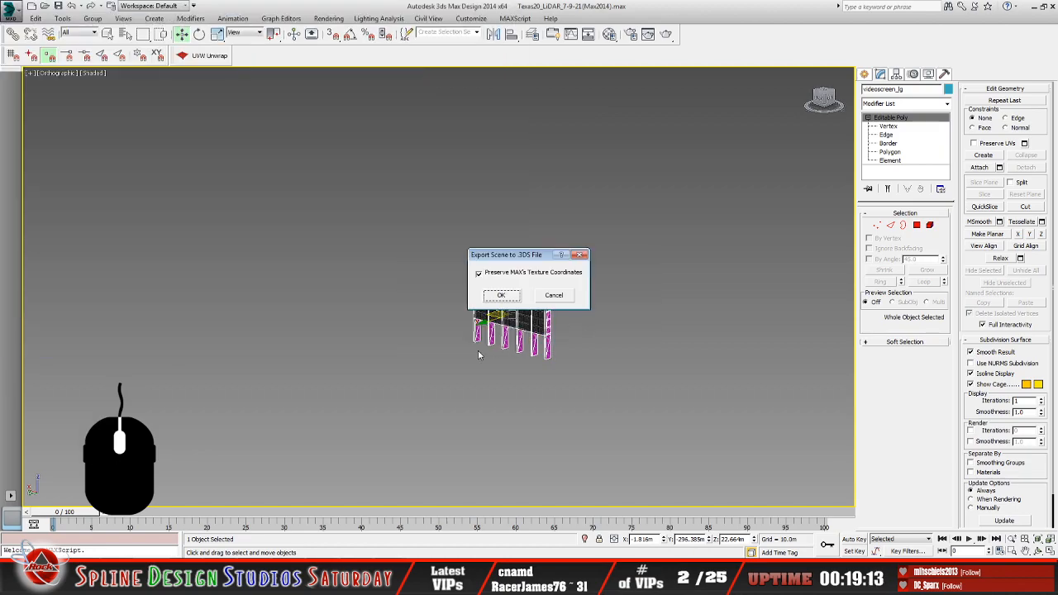
pyautogui.click(505, 297)
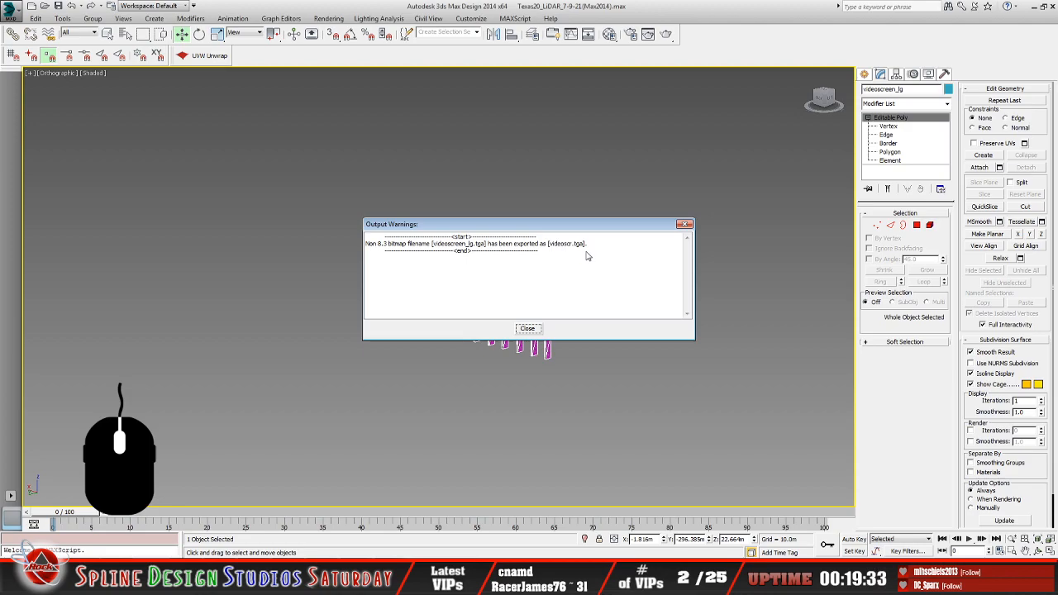
pyautogui.click(530, 330)
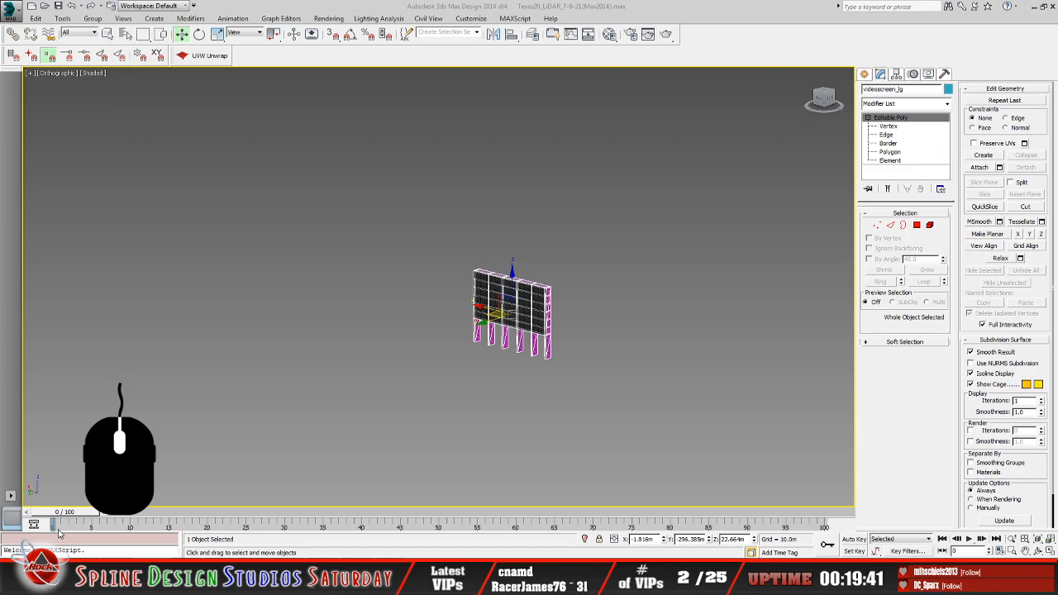
# Switch to the file explorer, check the modified dates of jumboscreen.3DS and videoscreen_lg.3DS, and return to 3ds Max Design
pyautogui.click(69, 571)
pyautogui.click(378, 192)
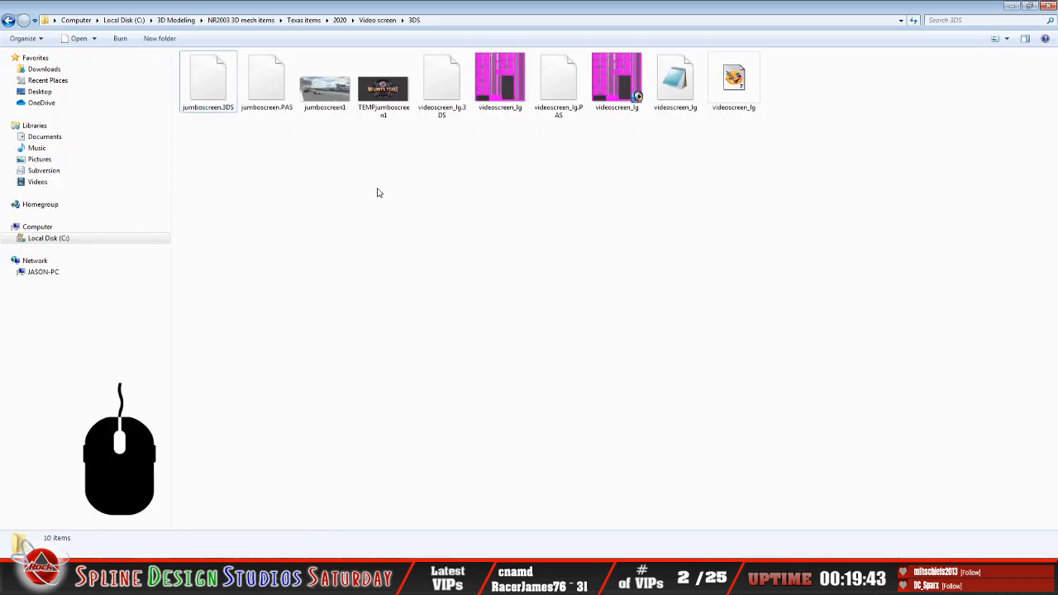
pyautogui.click(221, 109)
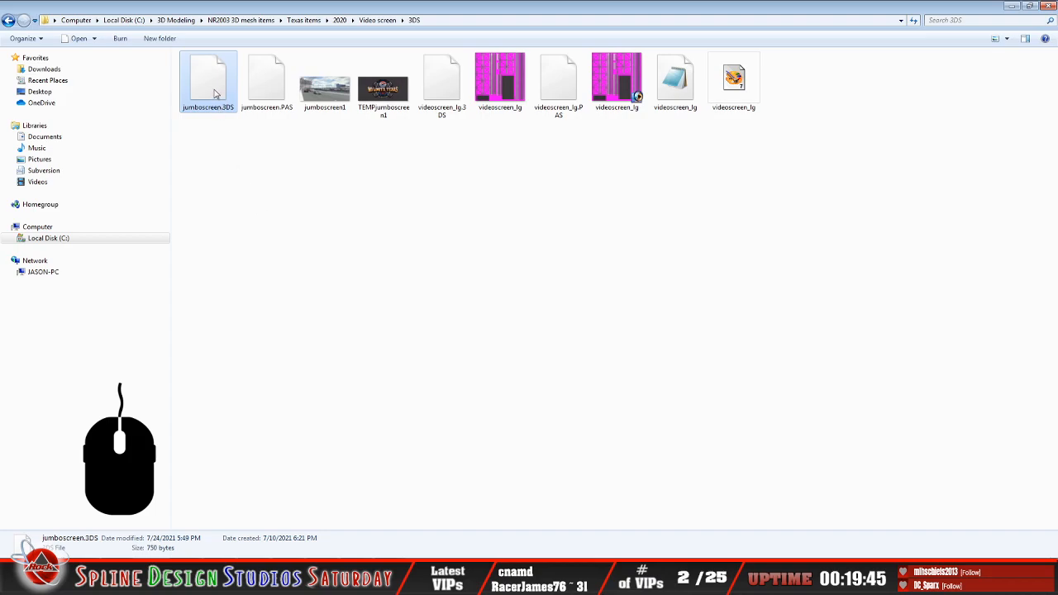
pyautogui.click(453, 89)
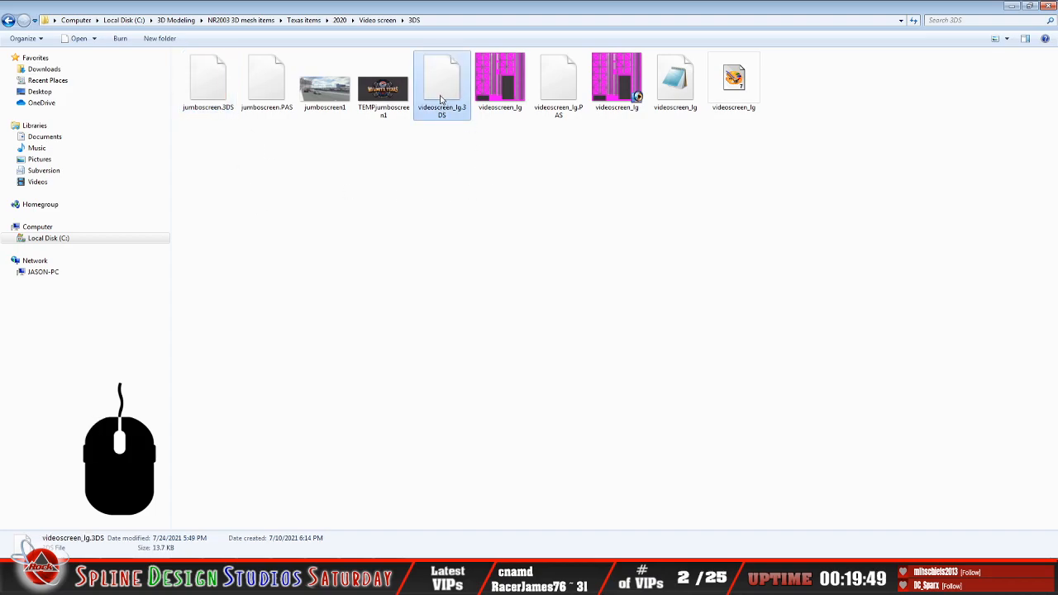
pyautogui.click(1011, 6)
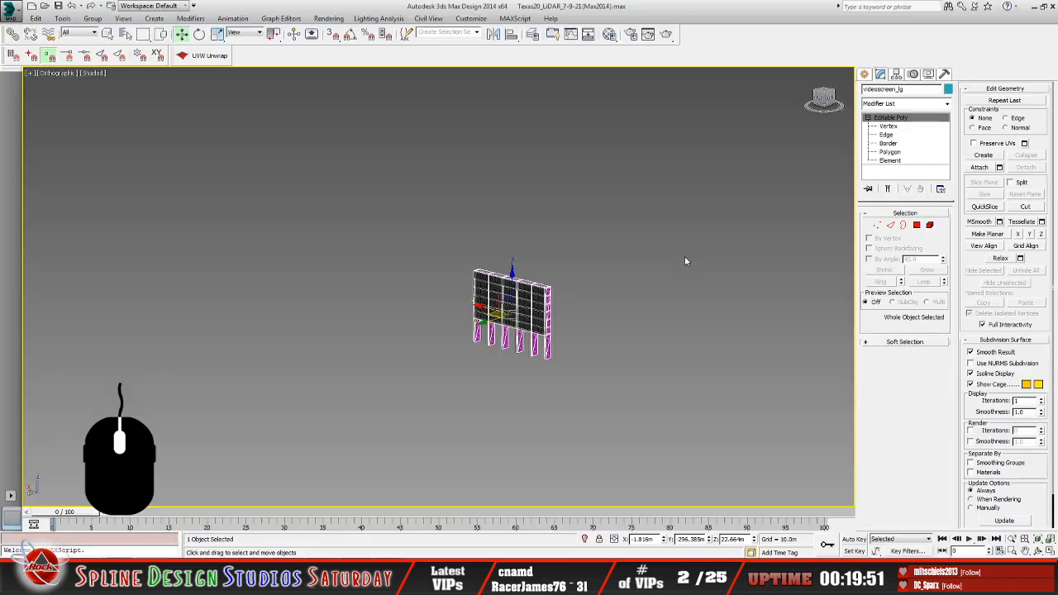
# Reset the scene and exit 3ds Max Design 2014
pyautogui.click(12, 12)
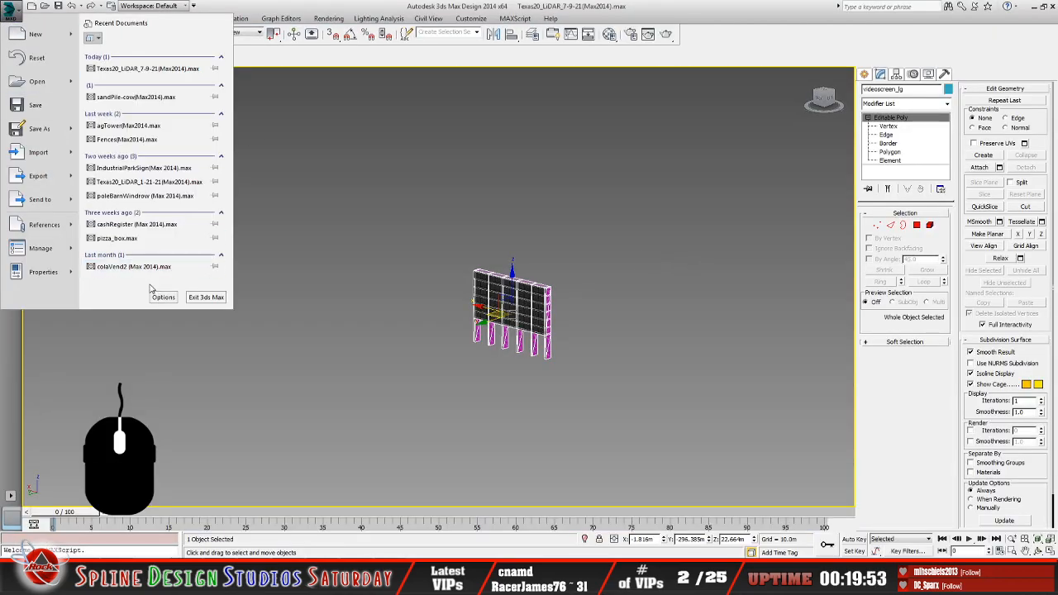
pyautogui.click(37, 66)
pyautogui.click(530, 301)
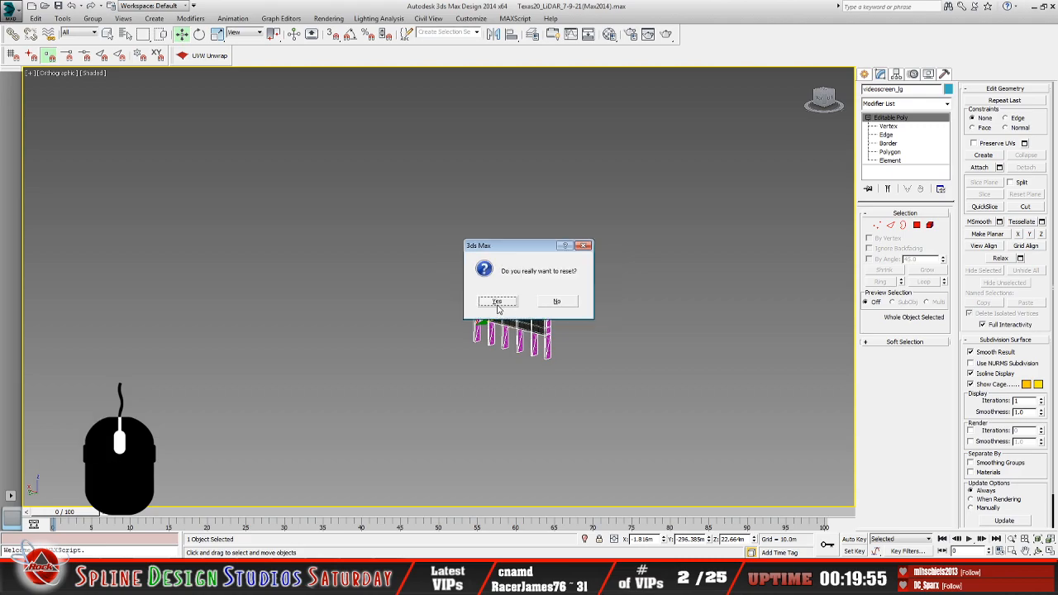
pyautogui.click(497, 302)
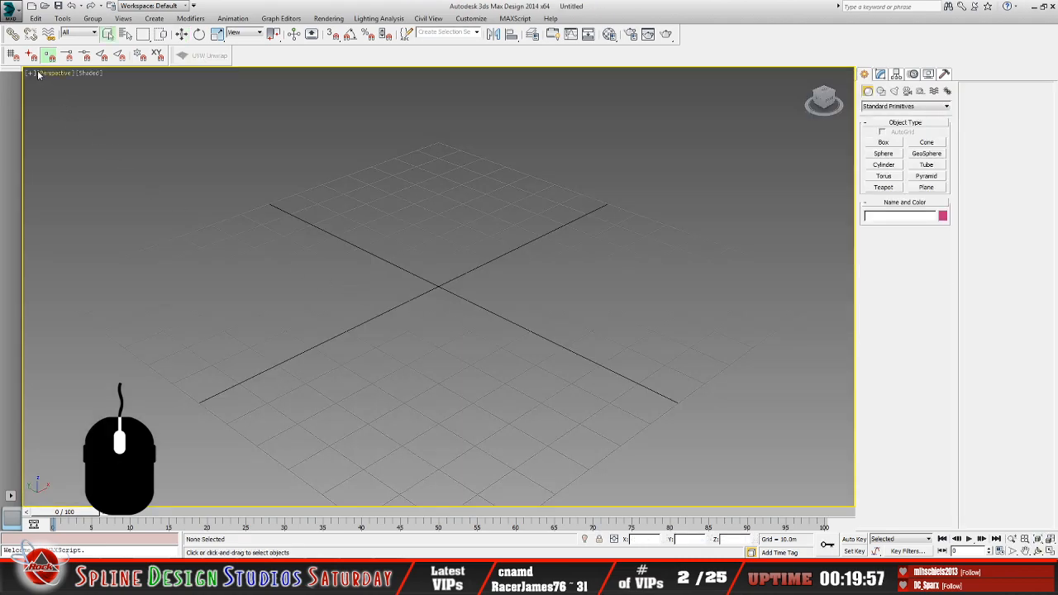
pyautogui.click(11, 12)
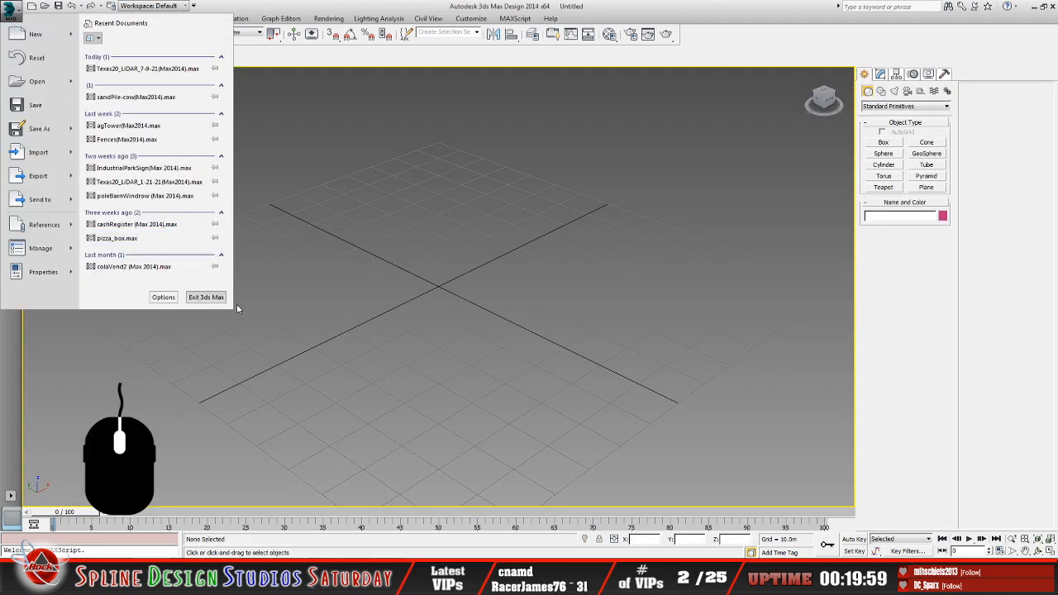
pyautogui.click(206, 297)
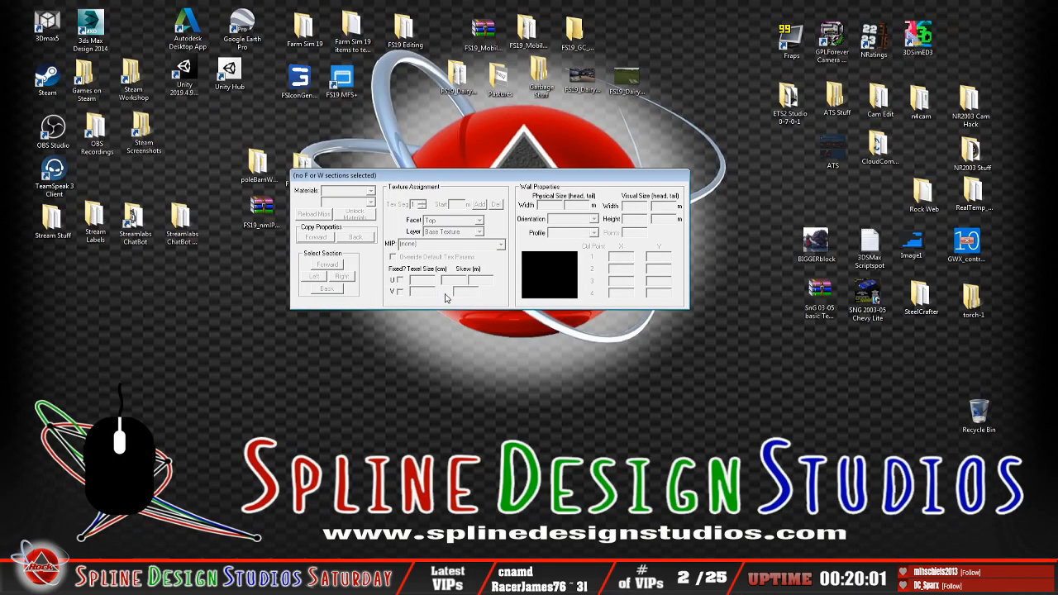
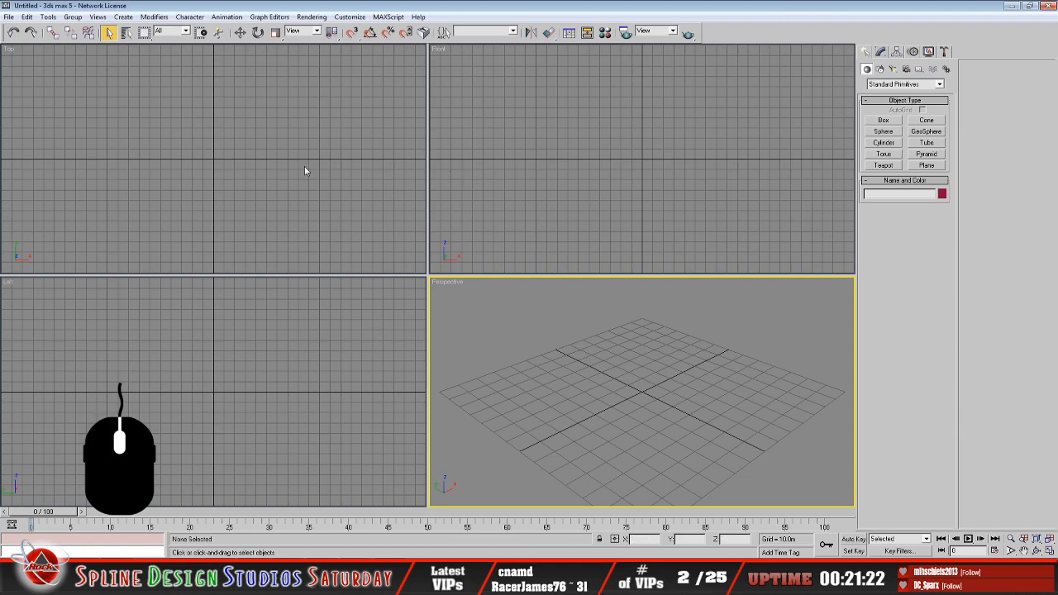
# In 3ds max 5, start a mesh import and choose the folder 3D Modeling > NR2003 3D mesh items > Texas items > 2020 > Video screen > 3DS
pyautogui.click(9, 17)
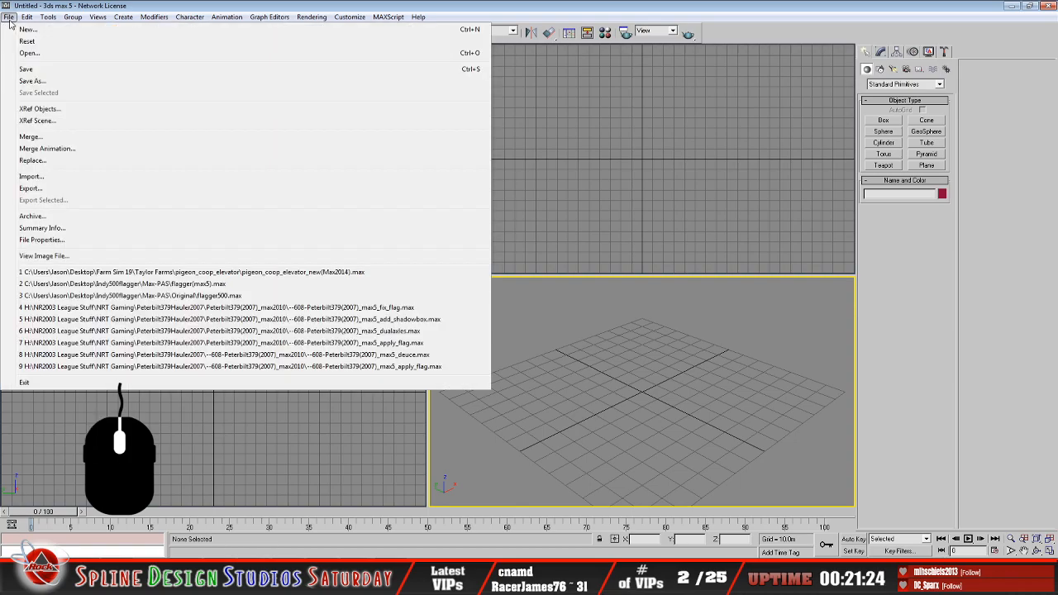
pyautogui.click(33, 176)
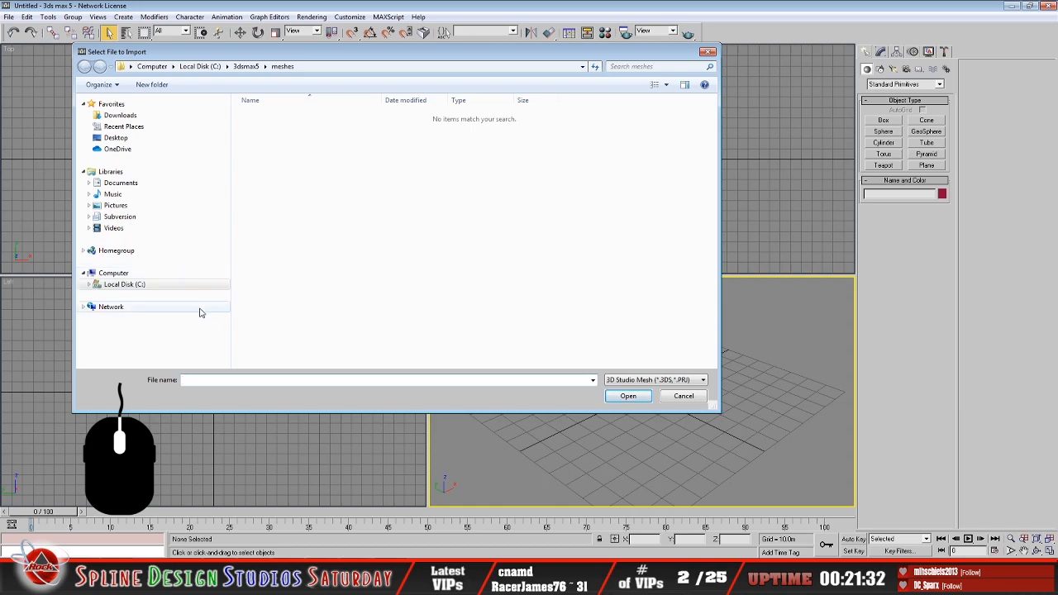
pyautogui.click(123, 284)
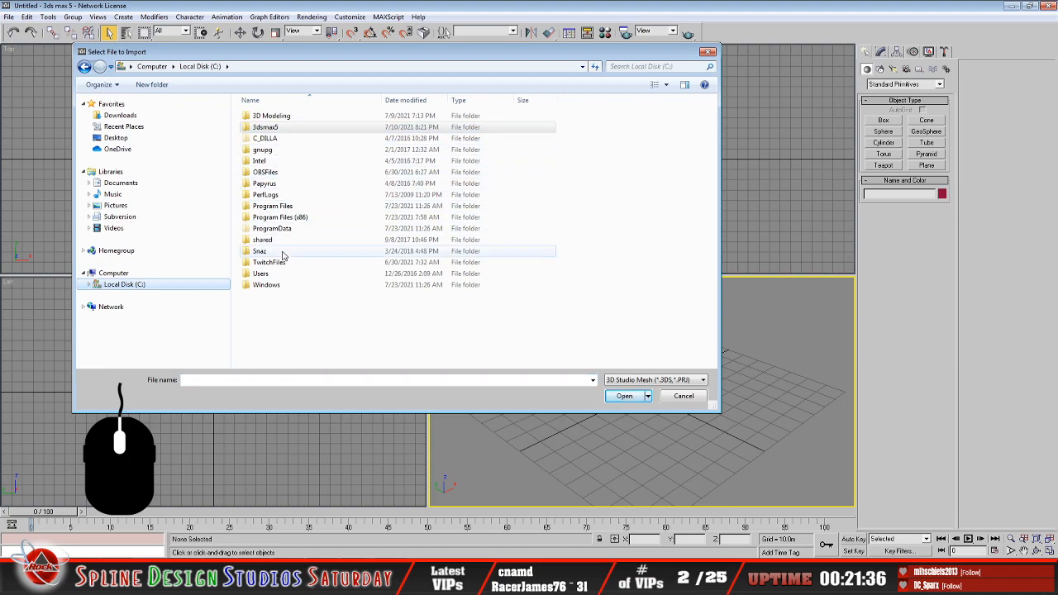
pyautogui.doubleClick(271, 117)
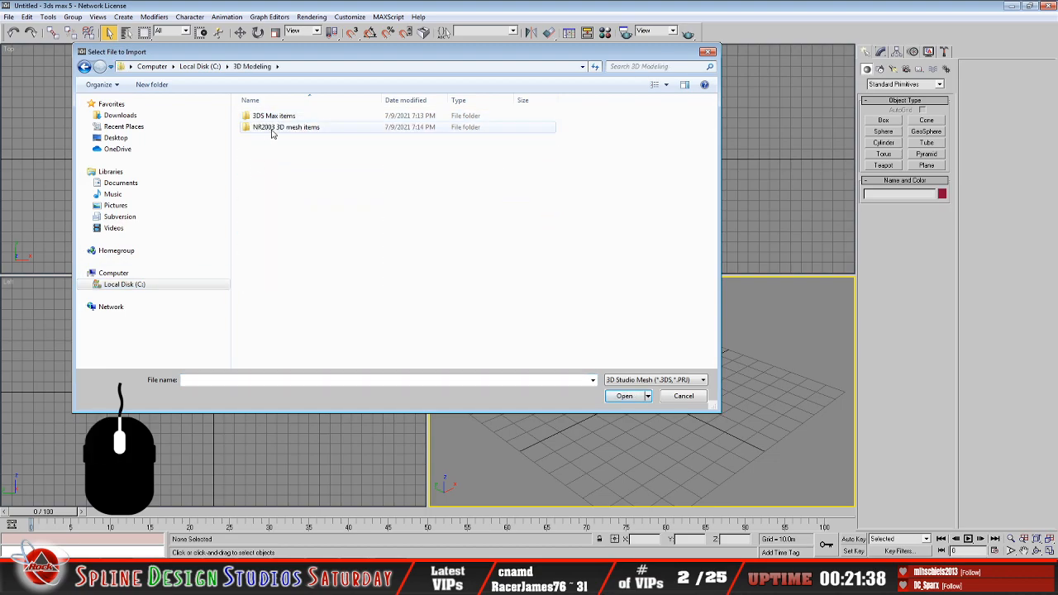
pyautogui.doubleClick(272, 128)
pyautogui.doubleClick(263, 116)
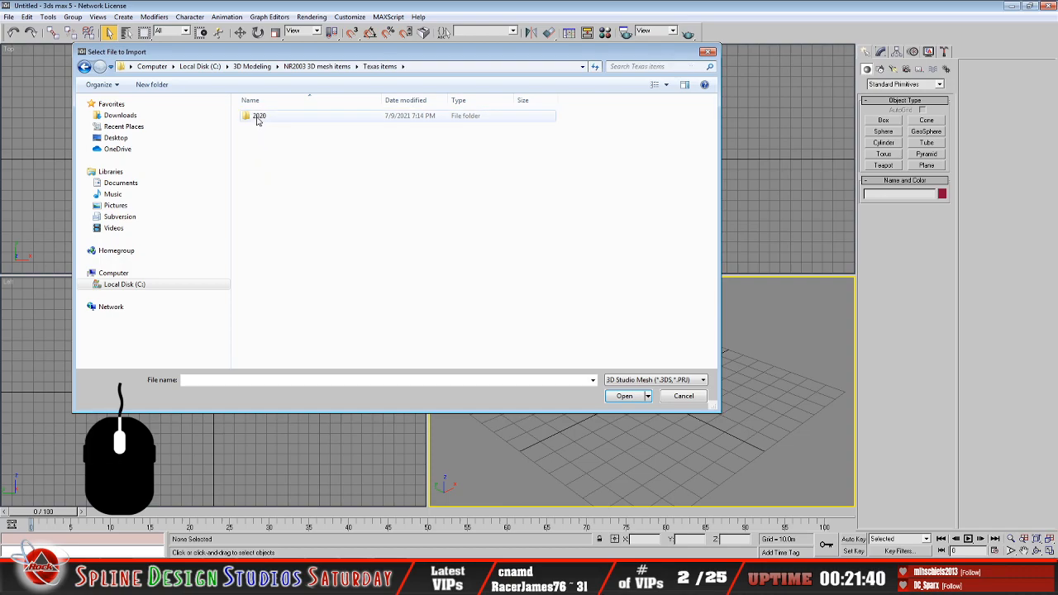
pyautogui.doubleClick(257, 117)
pyautogui.doubleClick(269, 139)
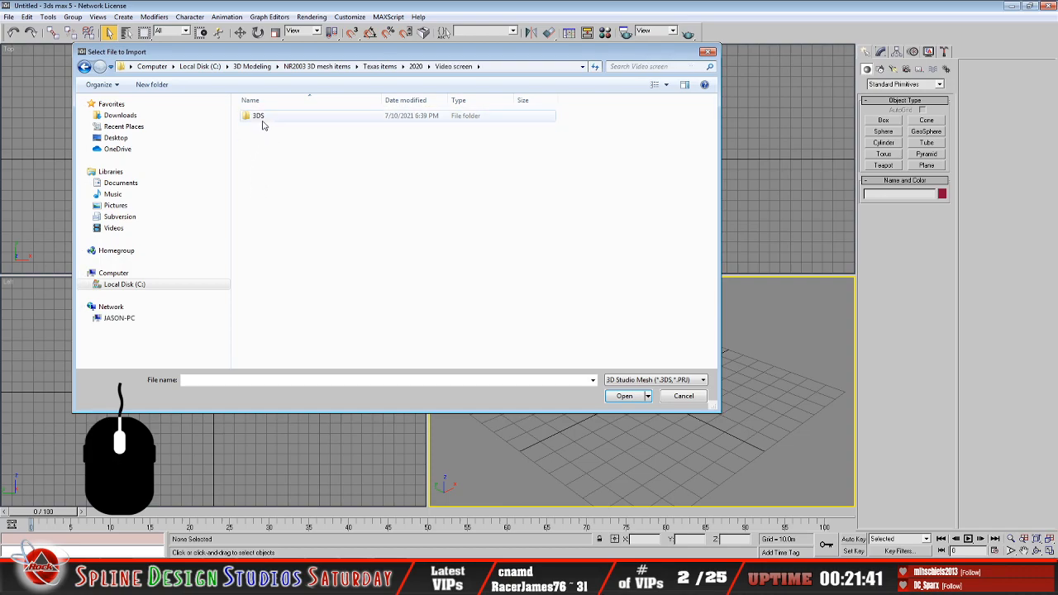
pyautogui.doubleClick(258, 117)
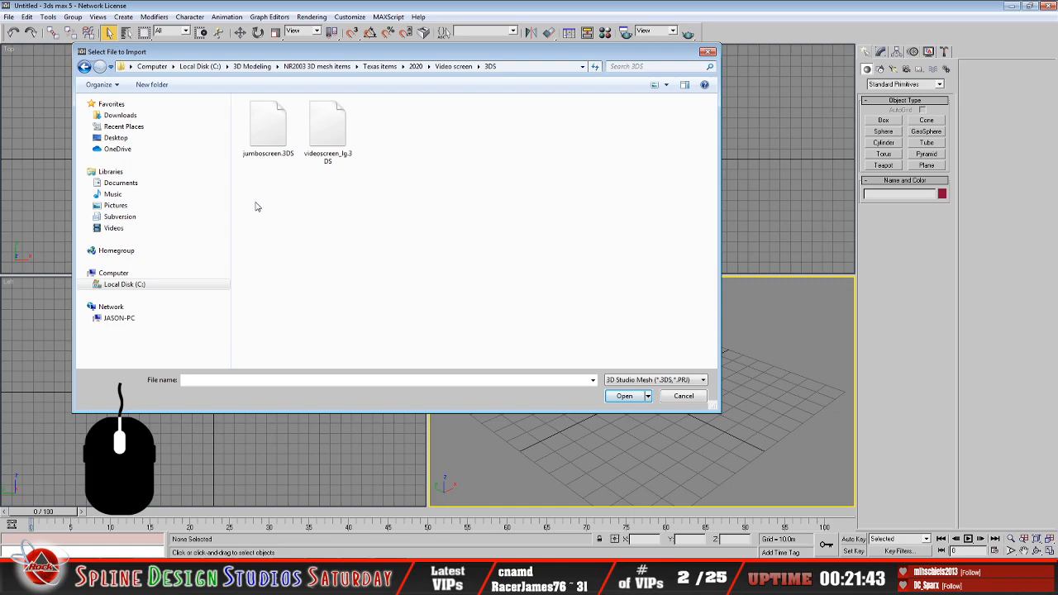
# Import videoscreen_lg.3DS, completely replacing the current scene with Convert units turned off
pyautogui.click(329, 143)
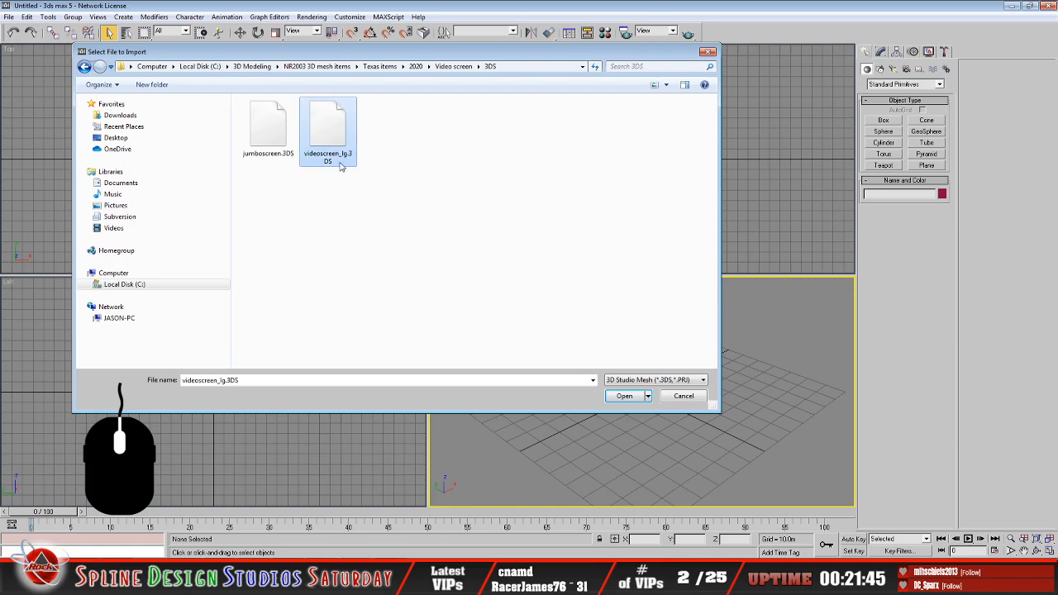
pyautogui.click(624, 396)
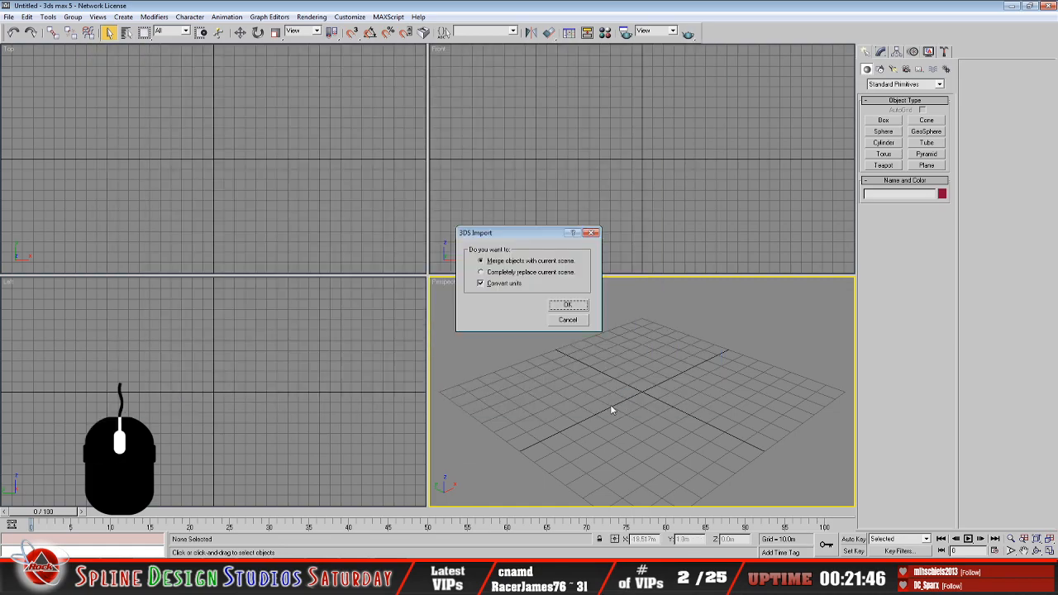
pyautogui.click(516, 273)
pyautogui.click(496, 285)
pyautogui.click(569, 305)
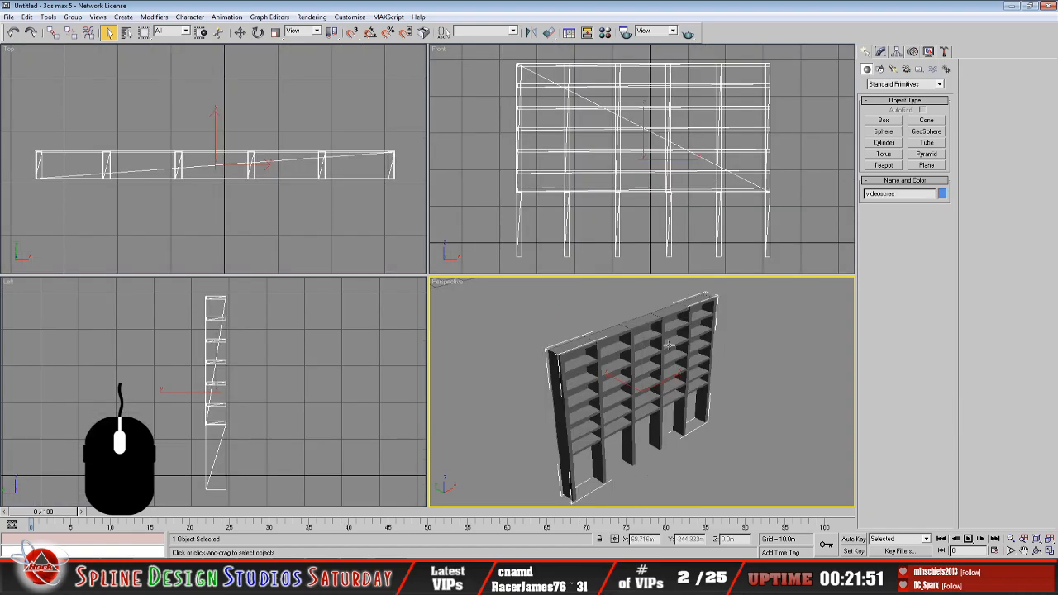
# Rename the imported mesh as videoscreen_lg, with the perspective view maximized
pyautogui.click(1050, 551)
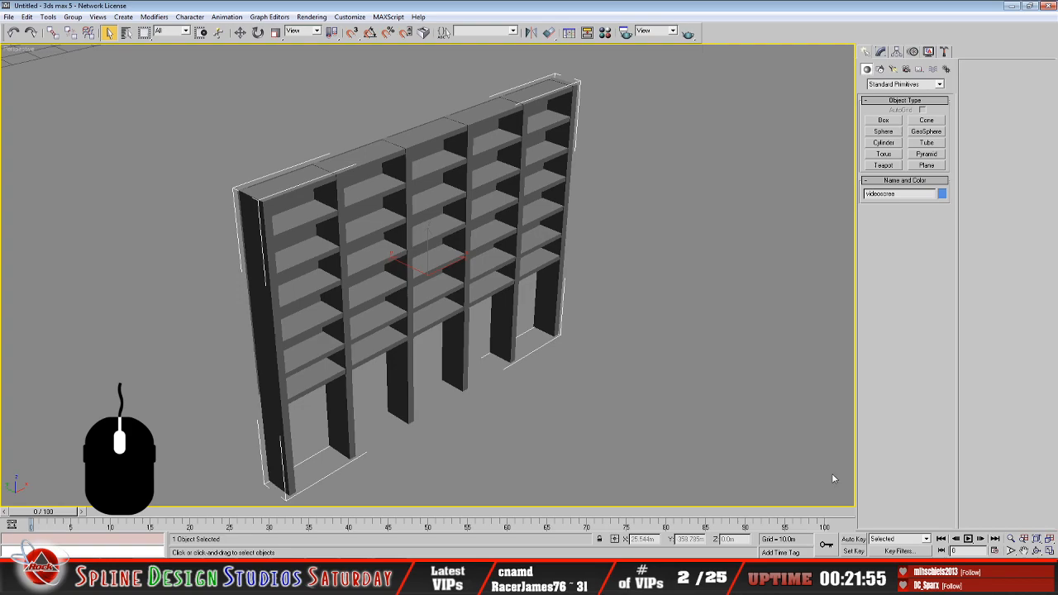
pyautogui.click(880, 52)
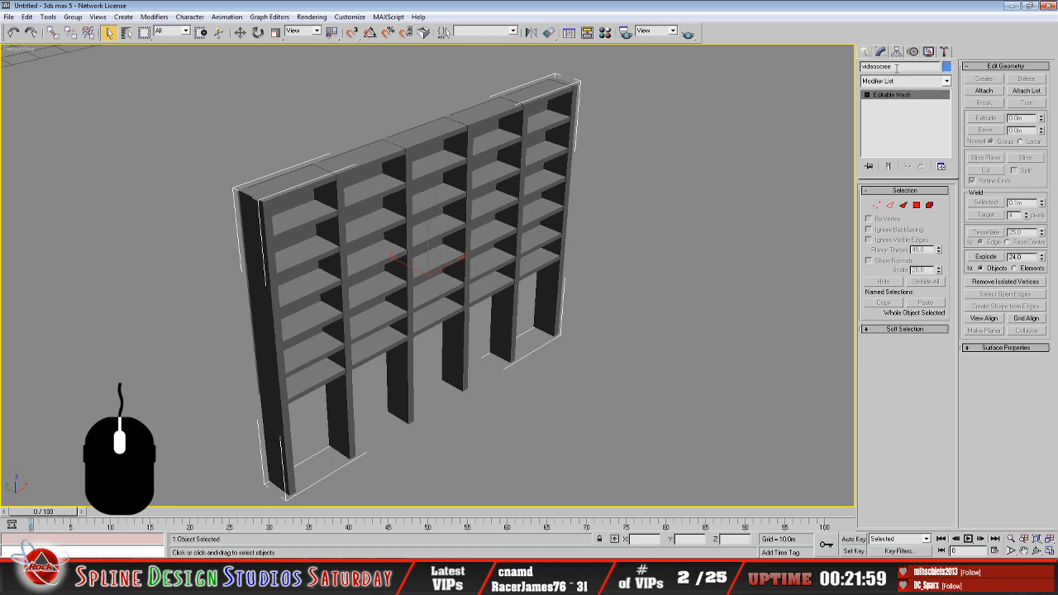
pyautogui.click(926, 69)
pyautogui.write('n_lg')
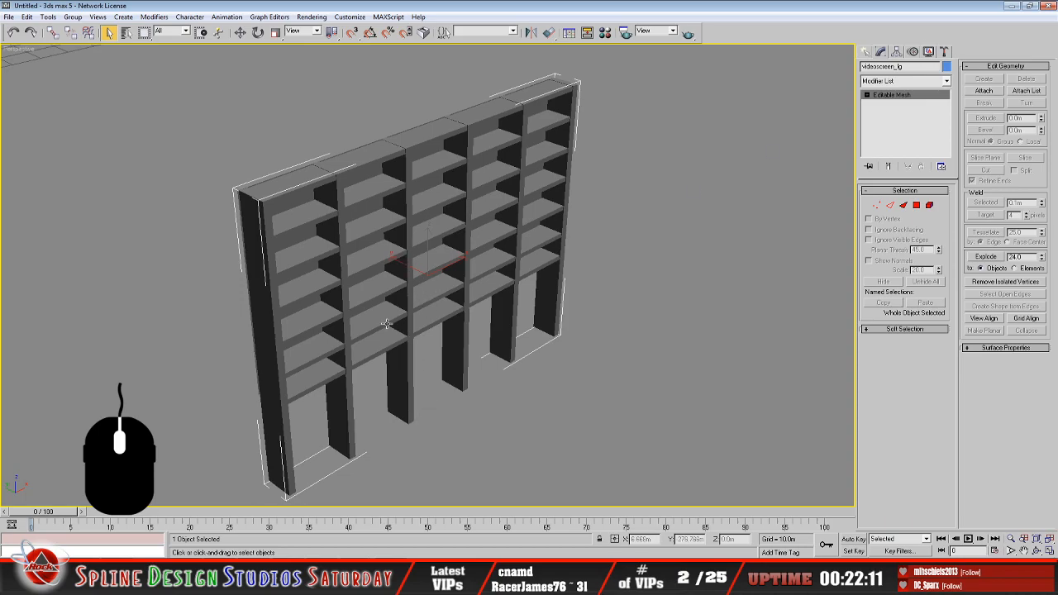
# Load videoscreen_lg.tga from the 3DS folder as the diffuse bitmap of the first material slot
pyautogui.keyDown('alt'); pyautogui.moveTo(388, 327); pyautogui.dragTo(497, 320, button='middle'); pyautogui.keyUp('alt')
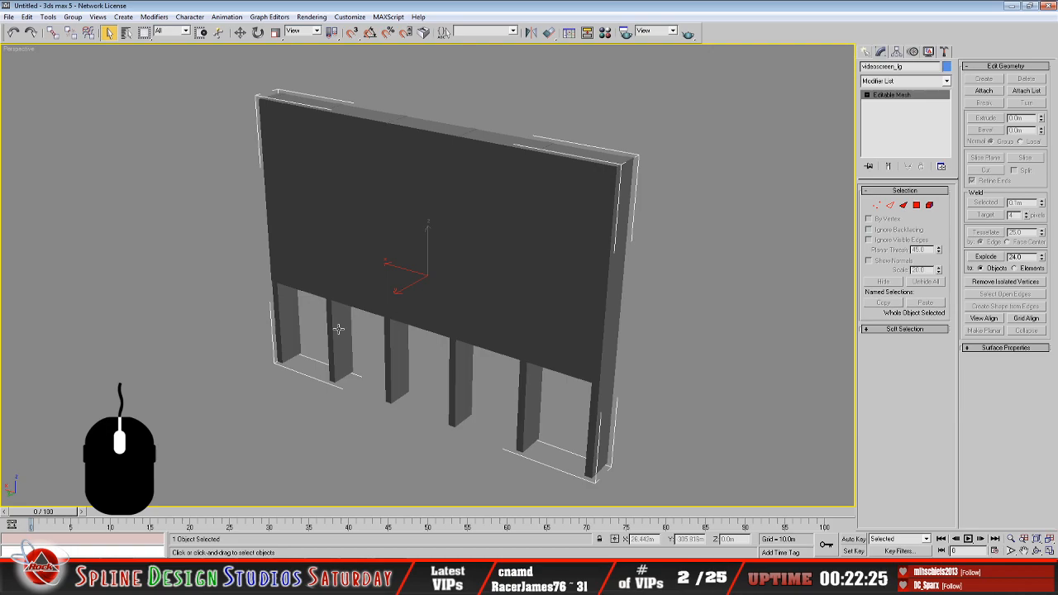
pyautogui.press('m')
pyautogui.doubleClick(190, 112)
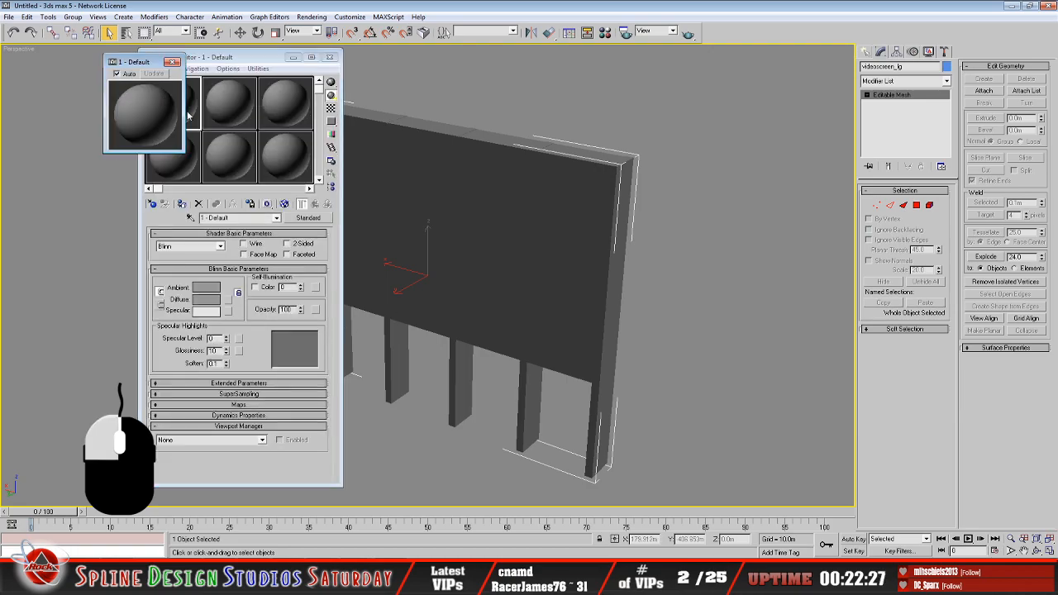
pyautogui.click(173, 62)
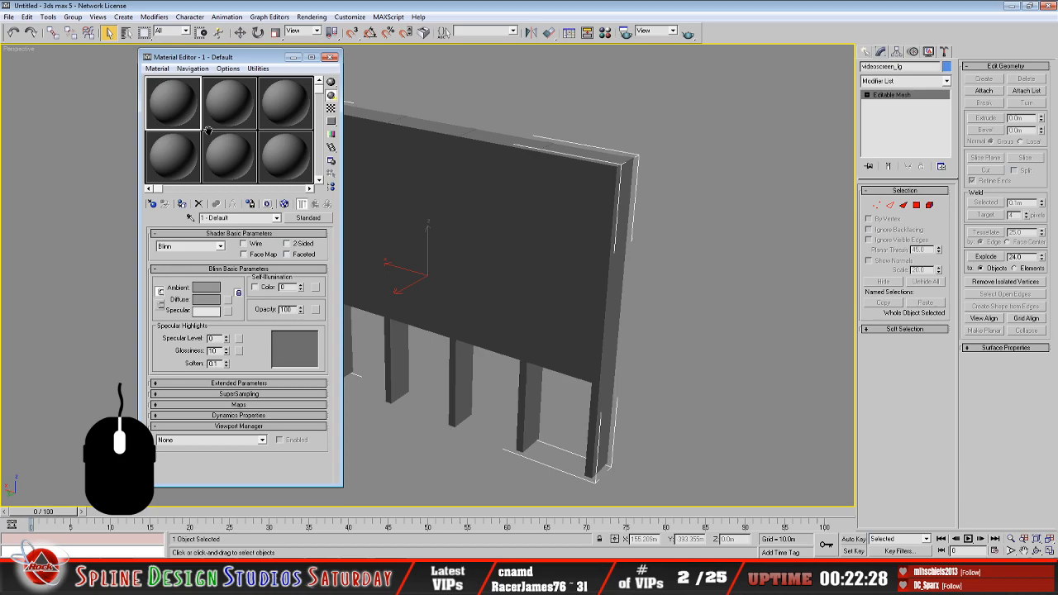
pyautogui.click(228, 299)
pyautogui.click(344, 88)
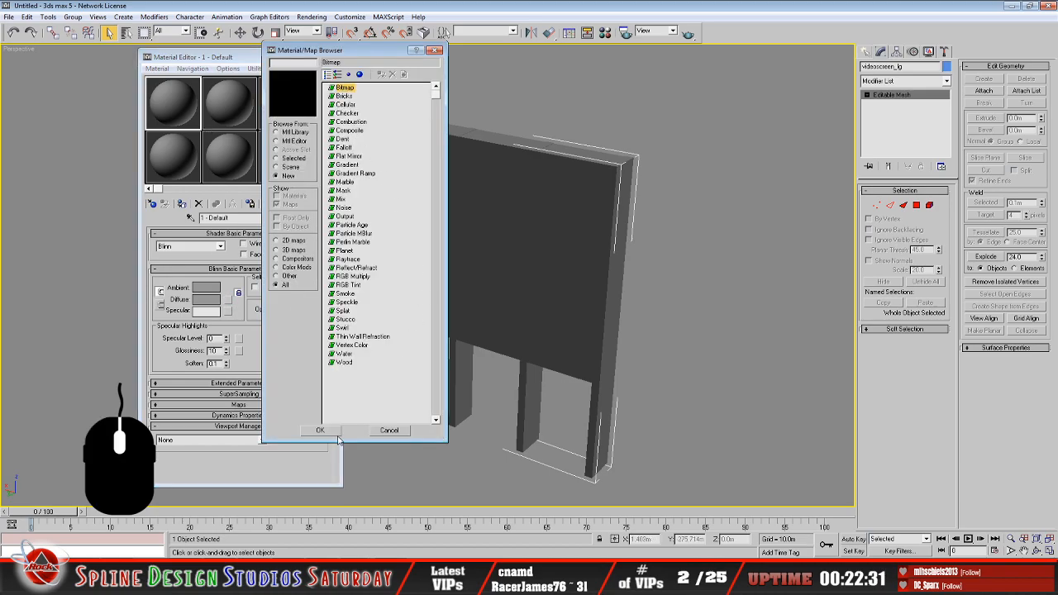
pyautogui.click(321, 431)
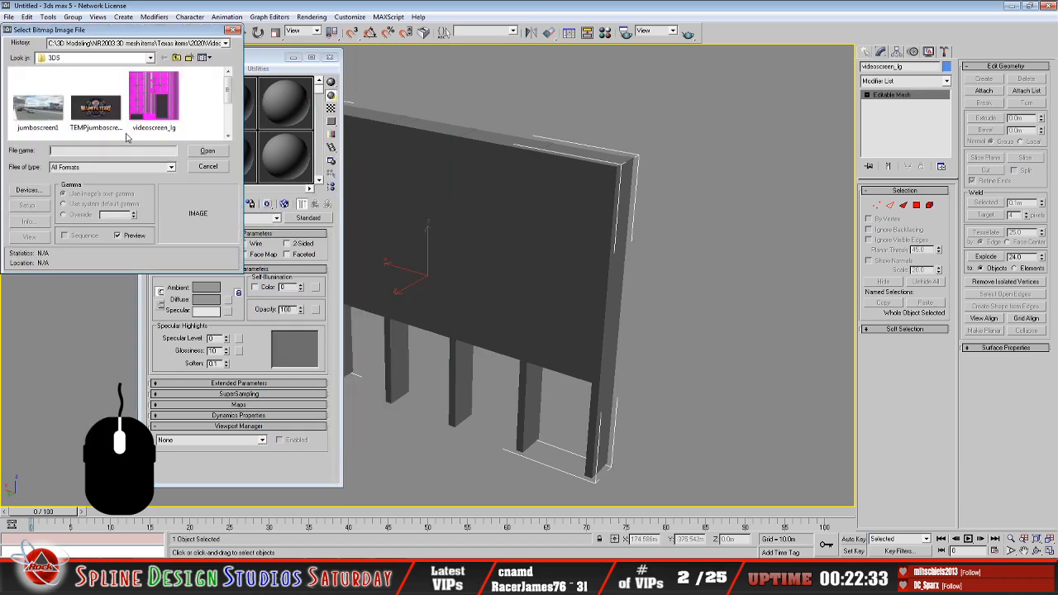
pyautogui.click(159, 112)
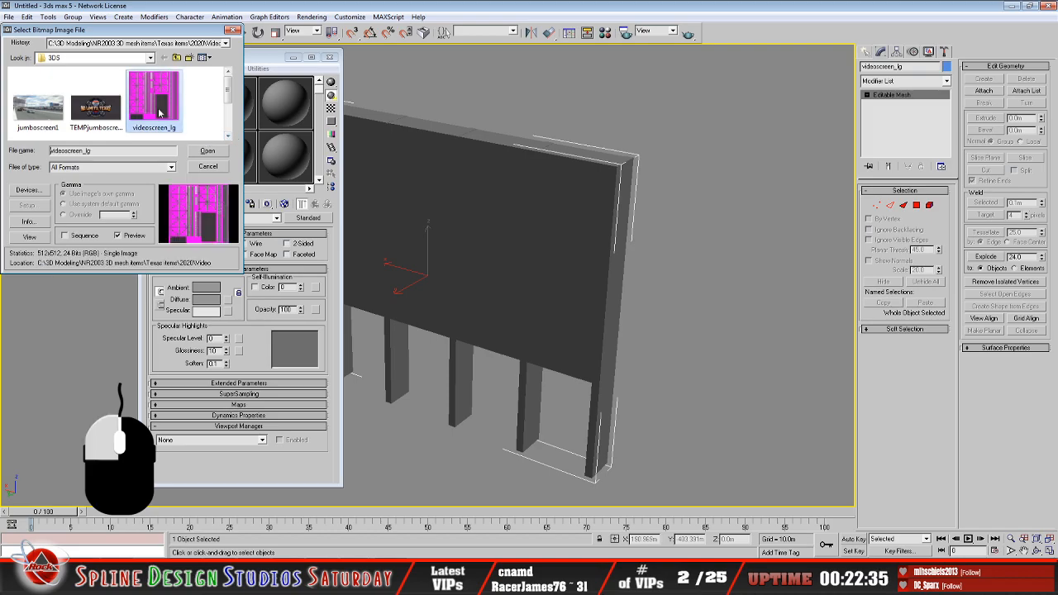
pyautogui.click(232, 139)
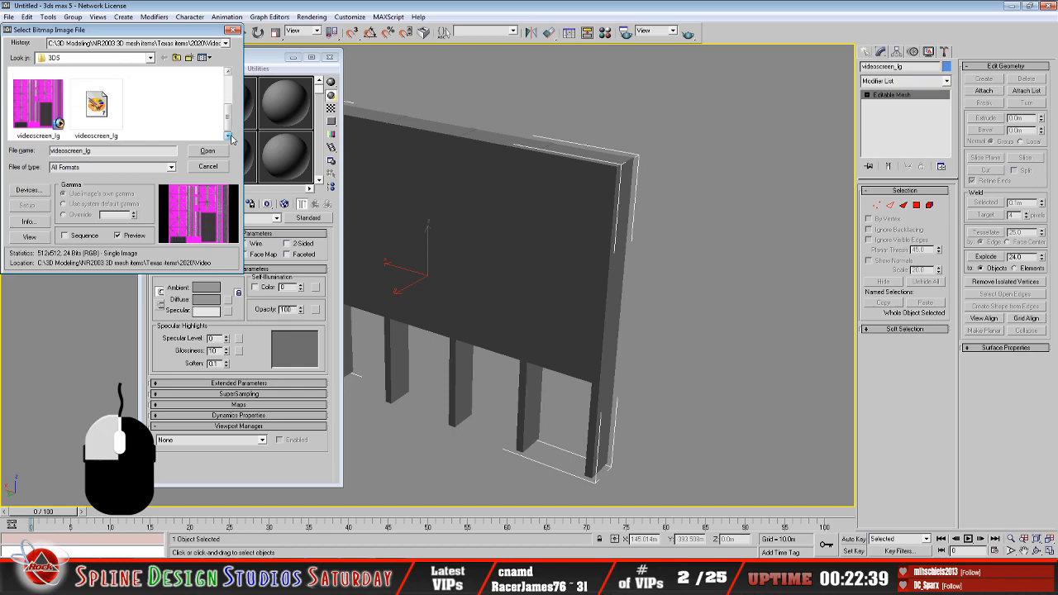
pyautogui.click(96, 106)
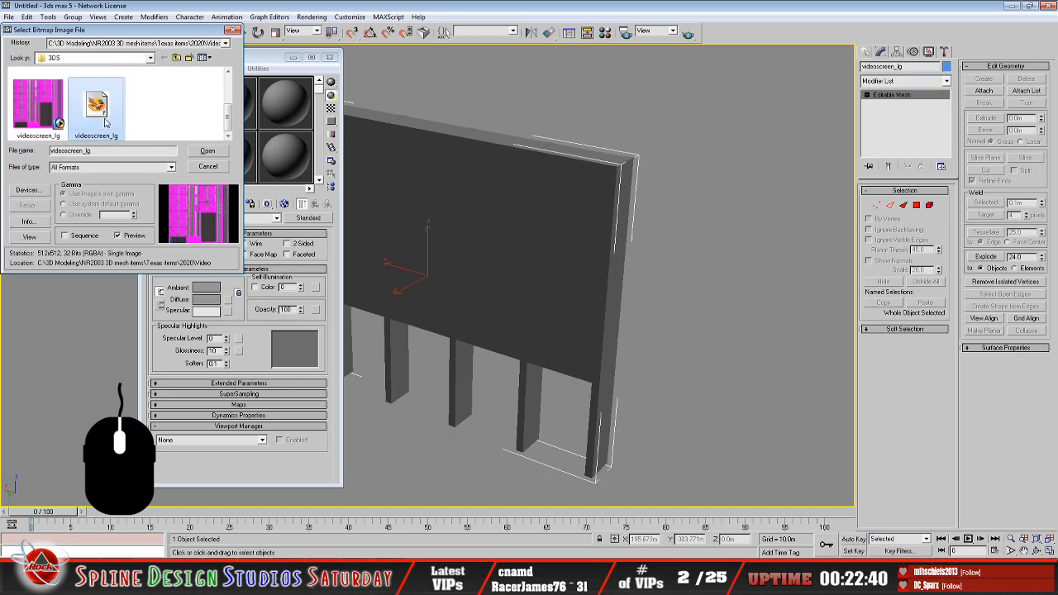
pyautogui.click(208, 152)
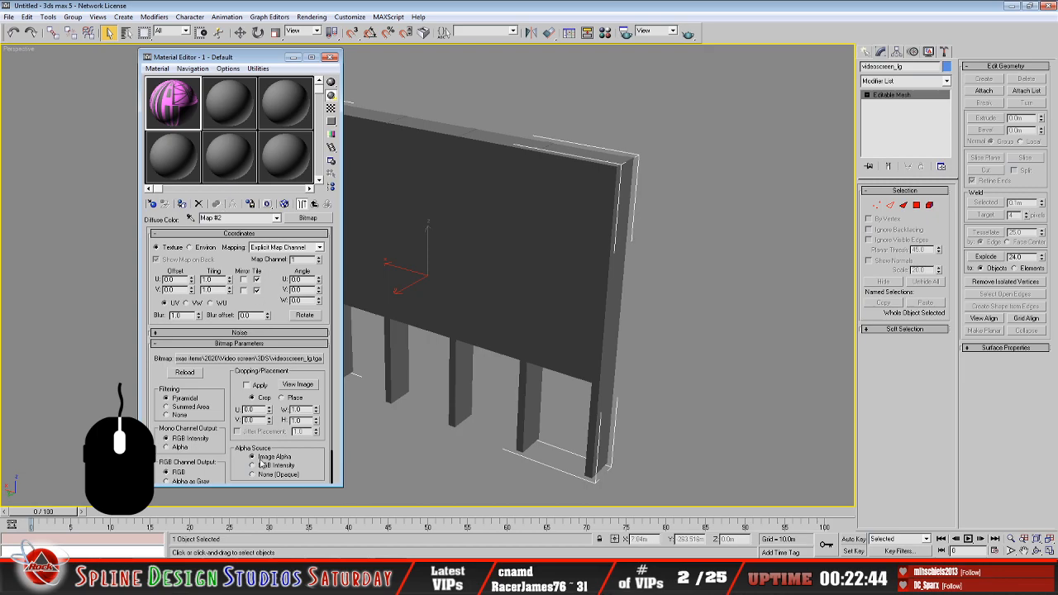
# Assign the textured material to the videoscreen_lg mesh, show its map in the viewport, and minimize the Material Editor
pyautogui.moveTo(240, 57); pyautogui.dragTo(225, 28)
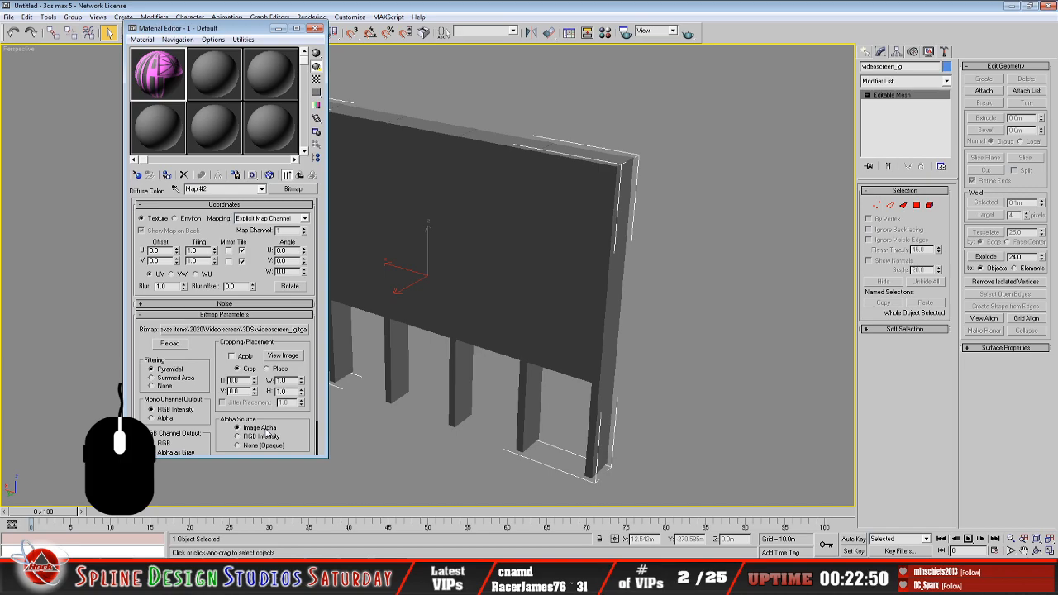
pyautogui.click(271, 175)
pyautogui.click(279, 29)
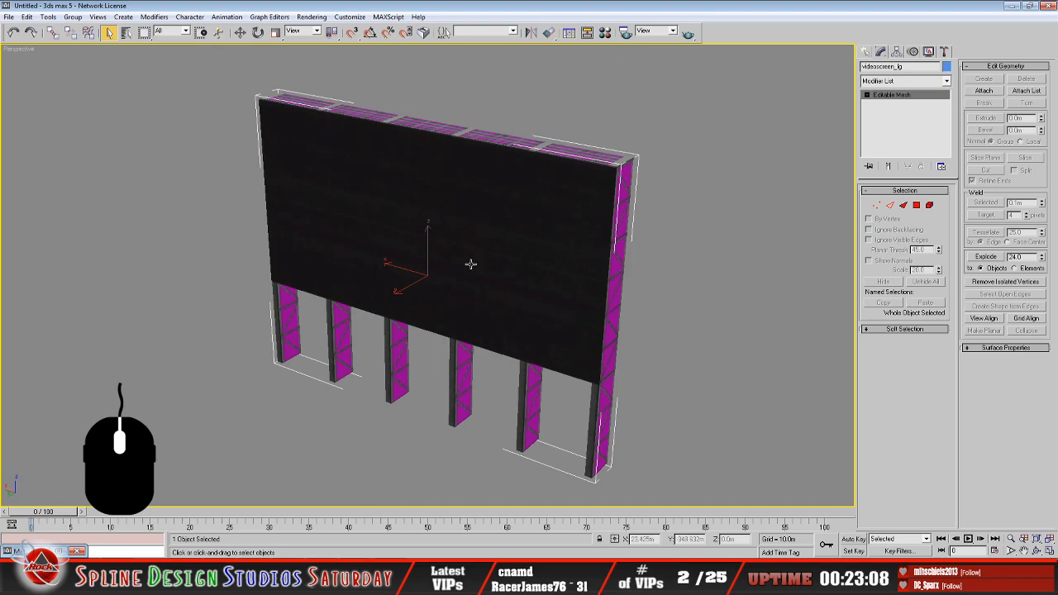
# Start a scene export and choose the folder 3D Modeling > NR2003 3D mesh items > Texas items > 2020 > Video screen > 3DS
pyautogui.click(9, 17)
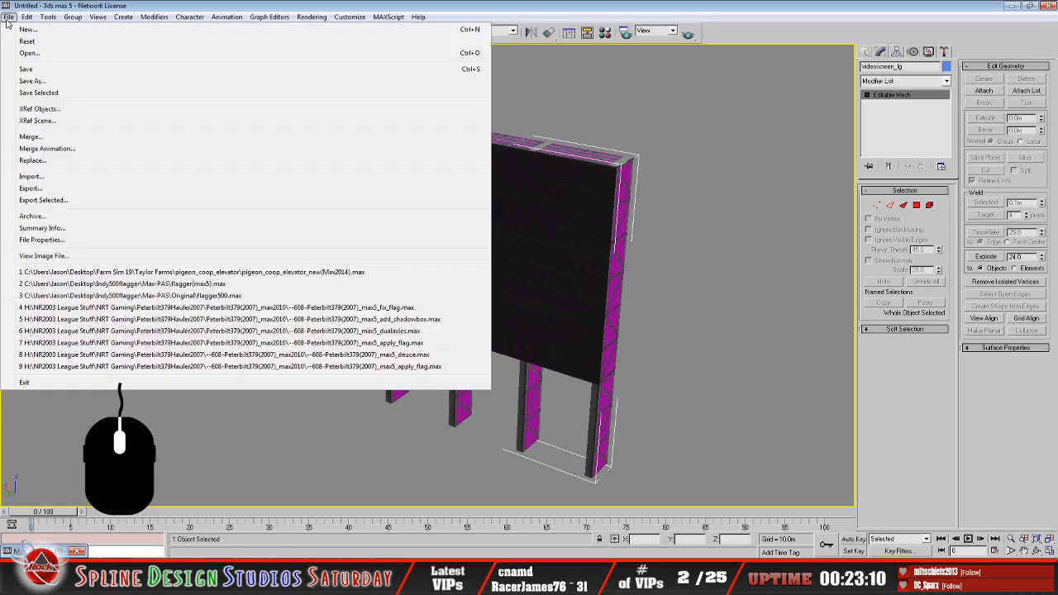
pyautogui.click(48, 188)
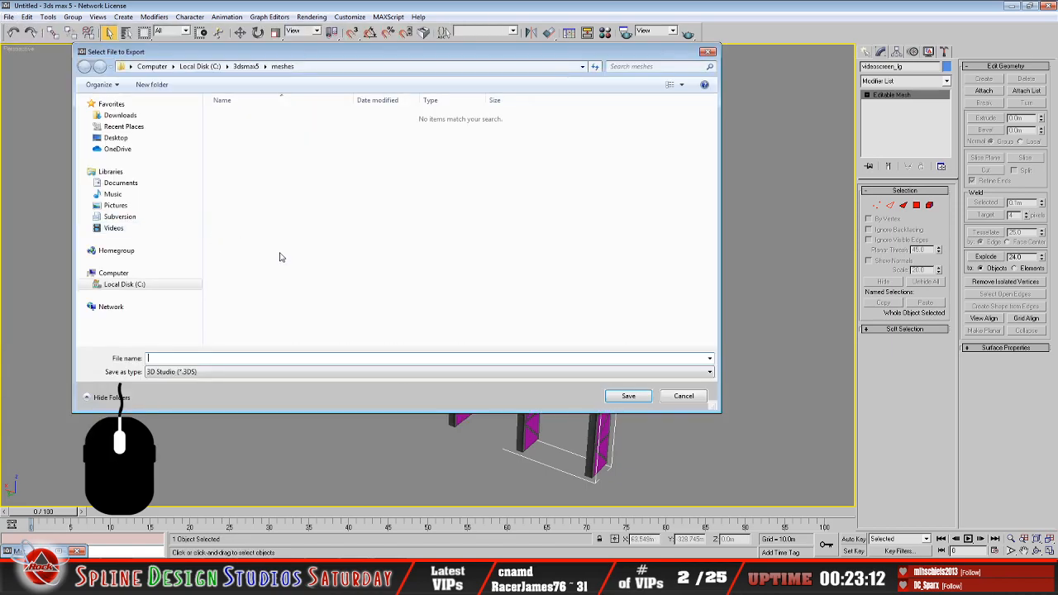
pyautogui.click(137, 284)
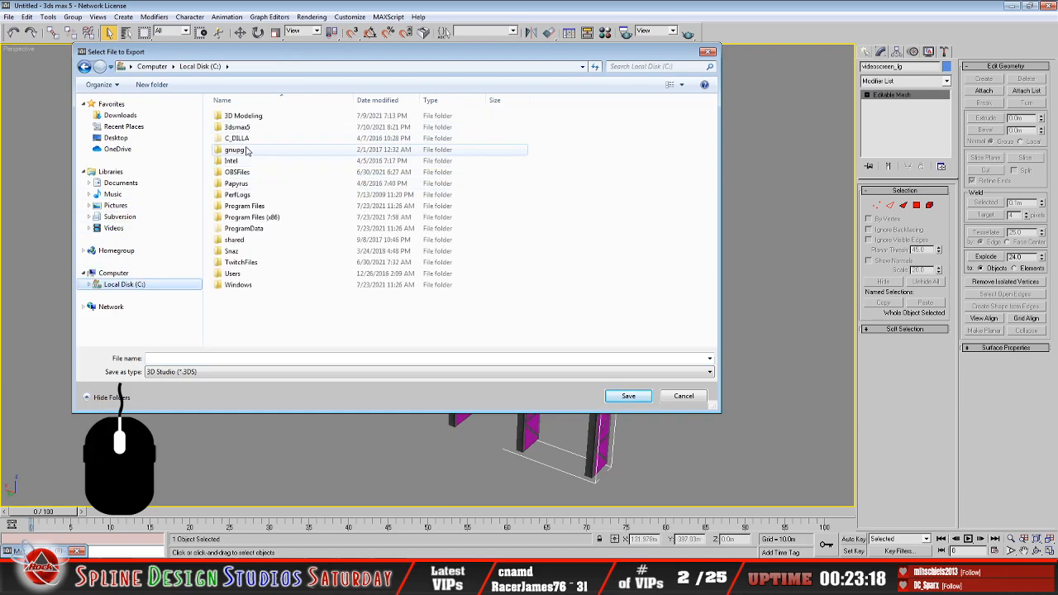
pyautogui.doubleClick(242, 116)
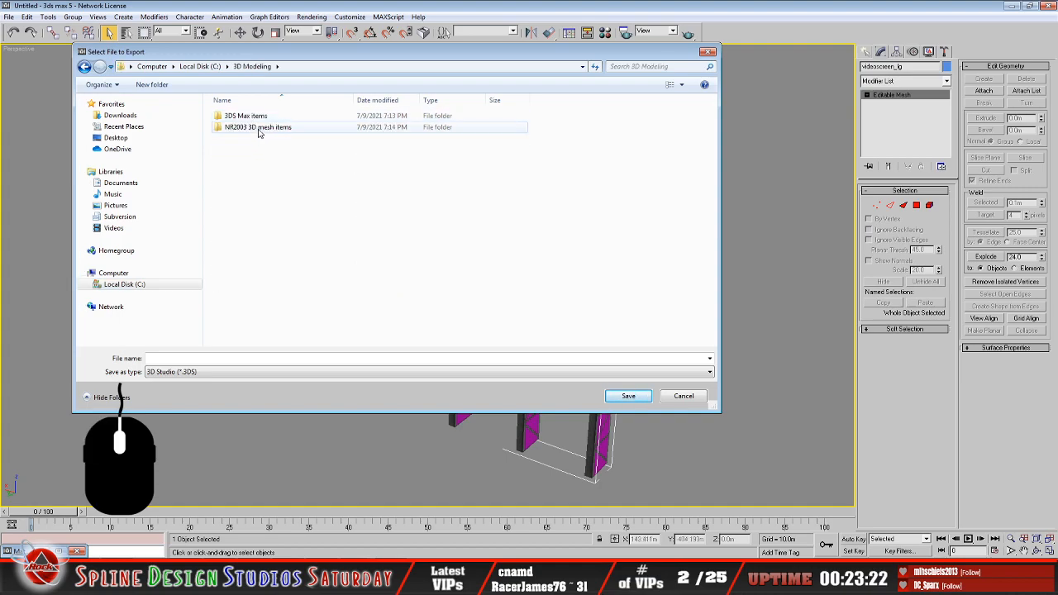
pyautogui.doubleClick(259, 128)
pyautogui.doubleClick(246, 117)
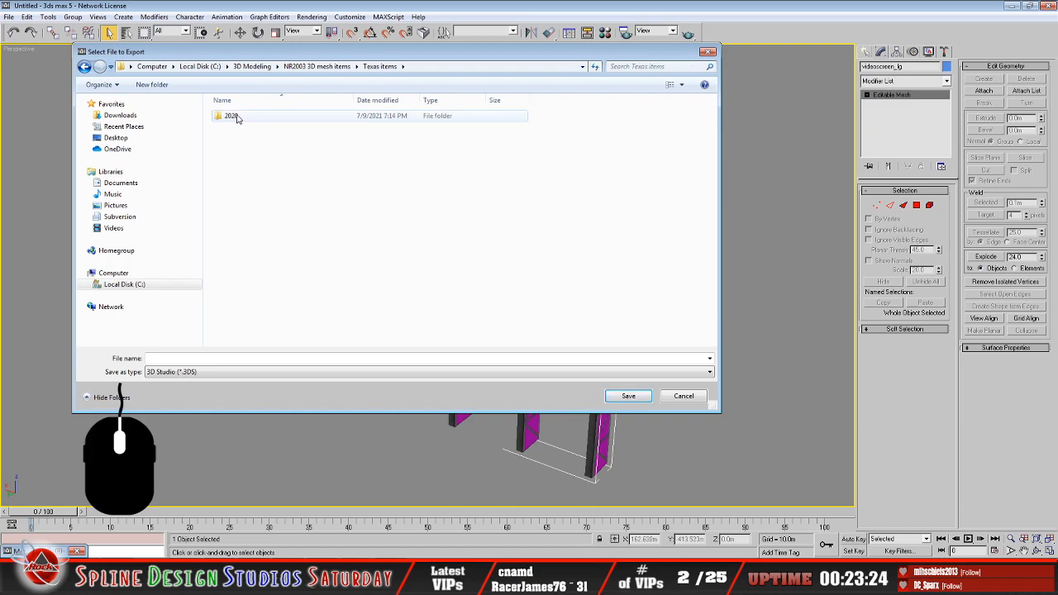
pyautogui.doubleClick(233, 116)
pyautogui.doubleClick(243, 138)
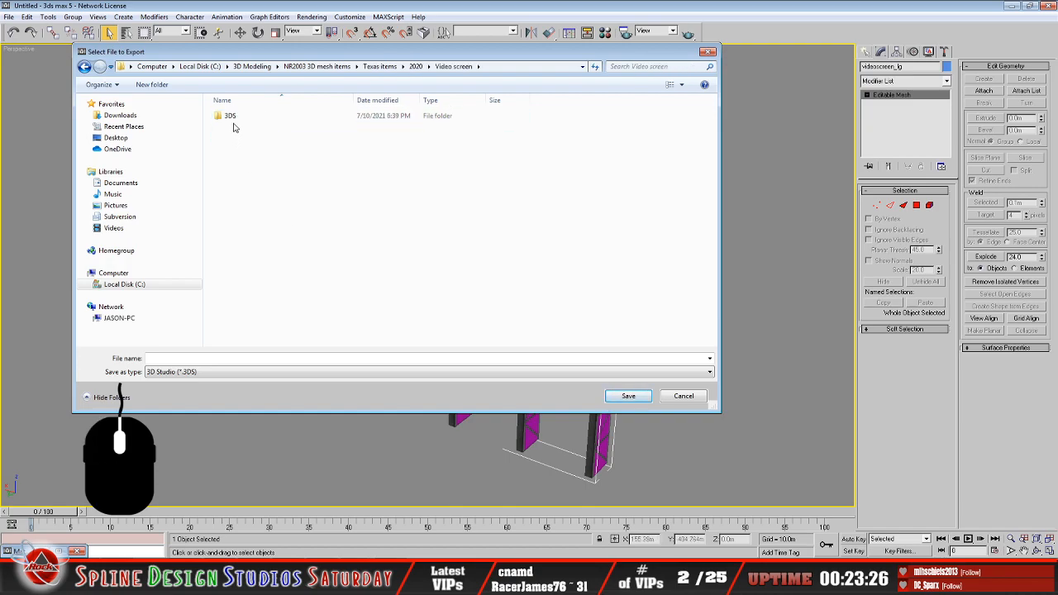
pyautogui.doubleClick(235, 123)
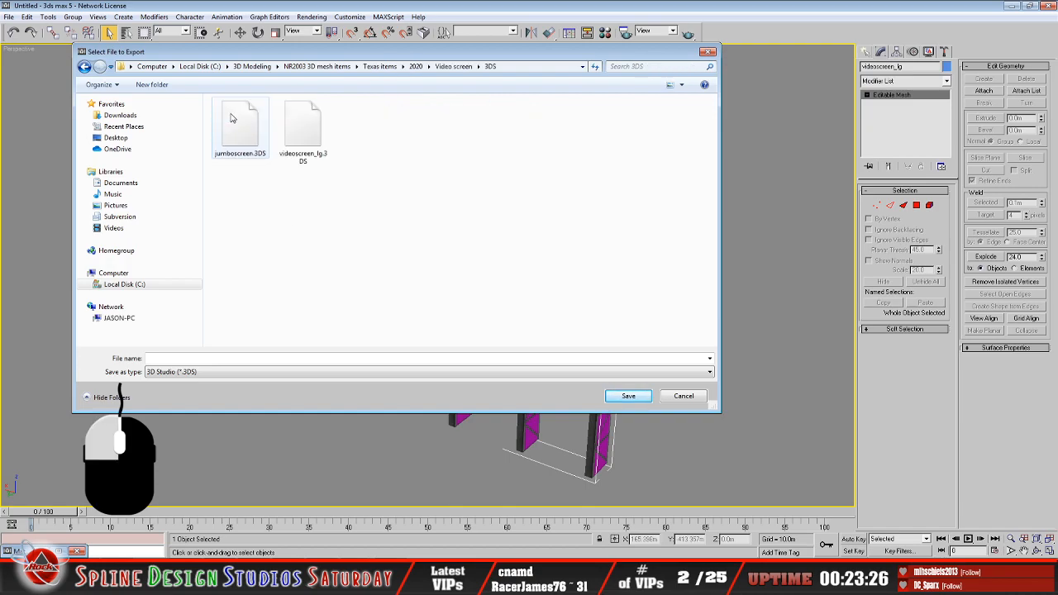
# Export the scene in Papy ASCII Scene Export (*.PAS) format, overwriting the existing videoscreen_lg.PAS
pyautogui.click(708, 372)
pyautogui.click(381, 479)
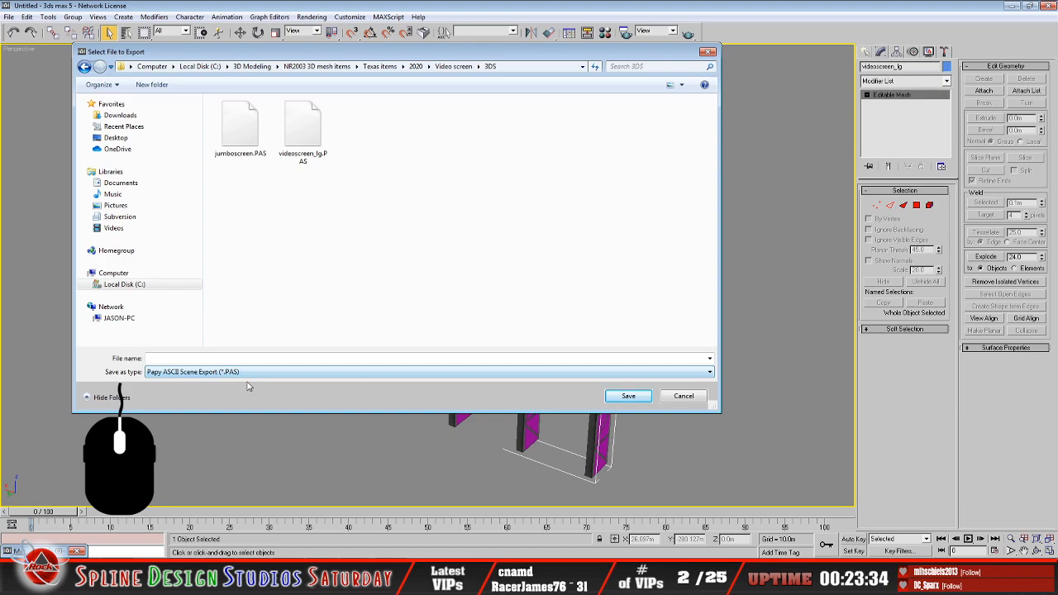
pyautogui.click(157, 358)
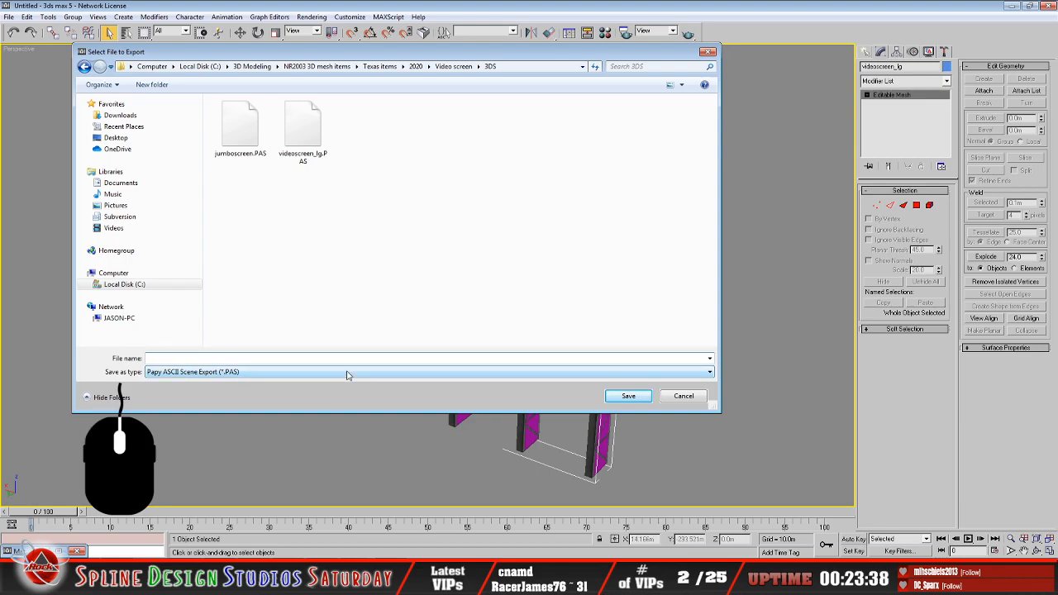
pyautogui.click(302, 131)
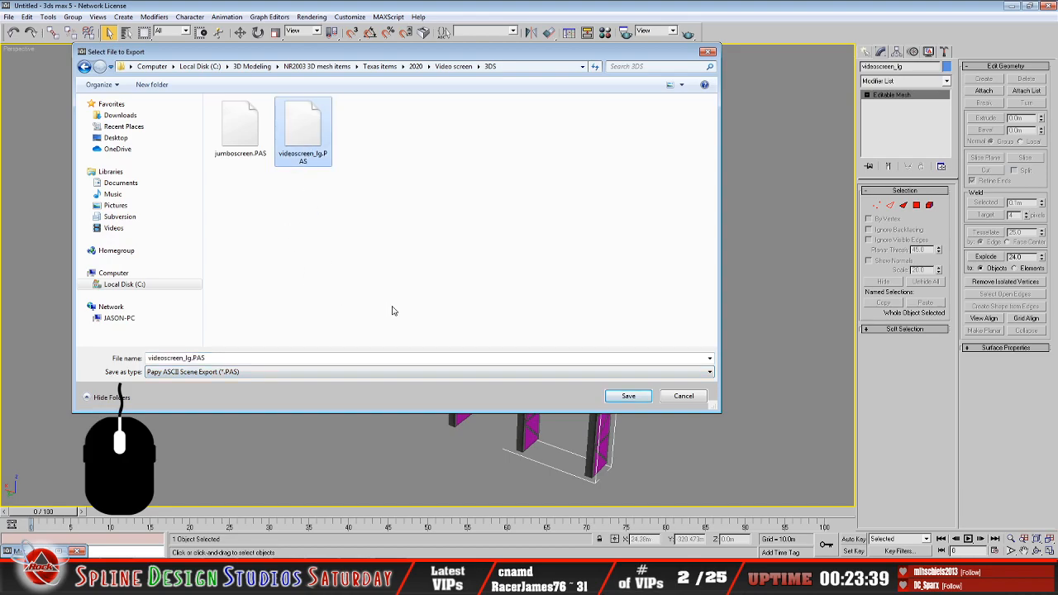
pyautogui.click(628, 397)
pyautogui.click(571, 324)
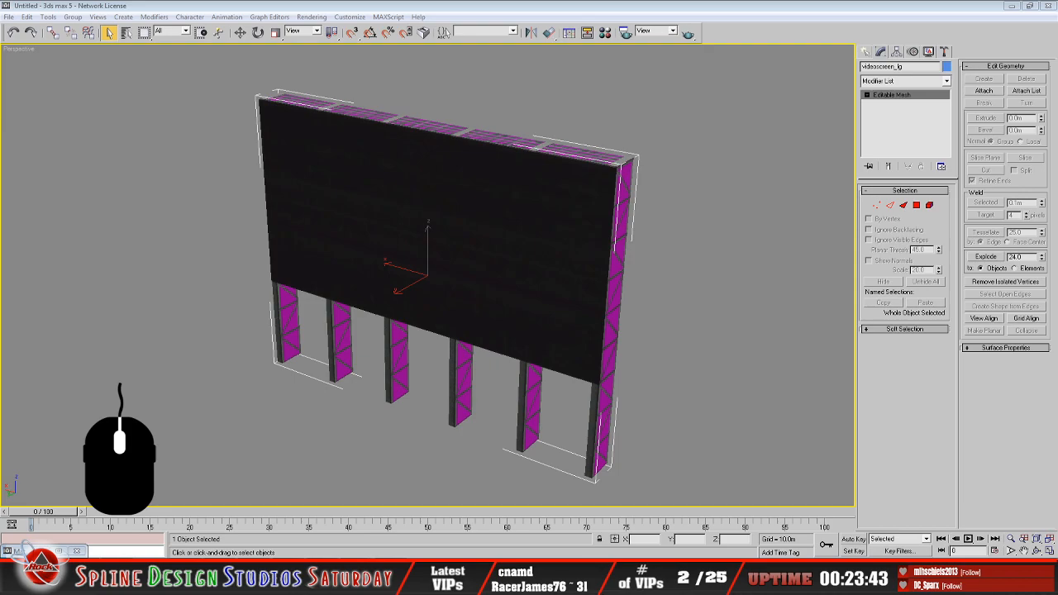
# Switch to the file explorer, check the modified date of videoscreen_lg.PAS, and return to 3ds max 5
pyautogui.click(58, 548)
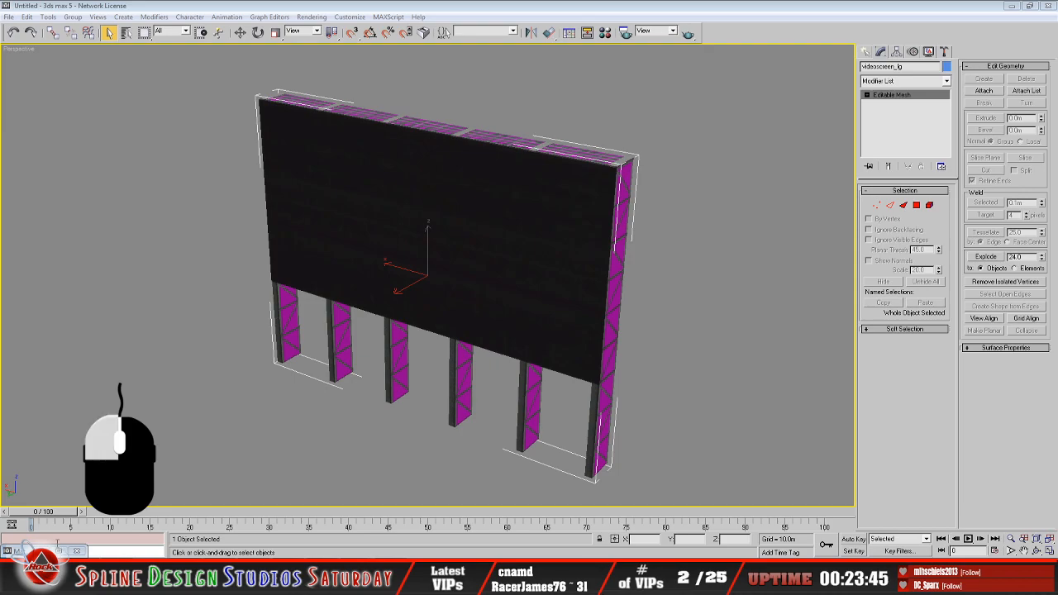
pyautogui.click(555, 112)
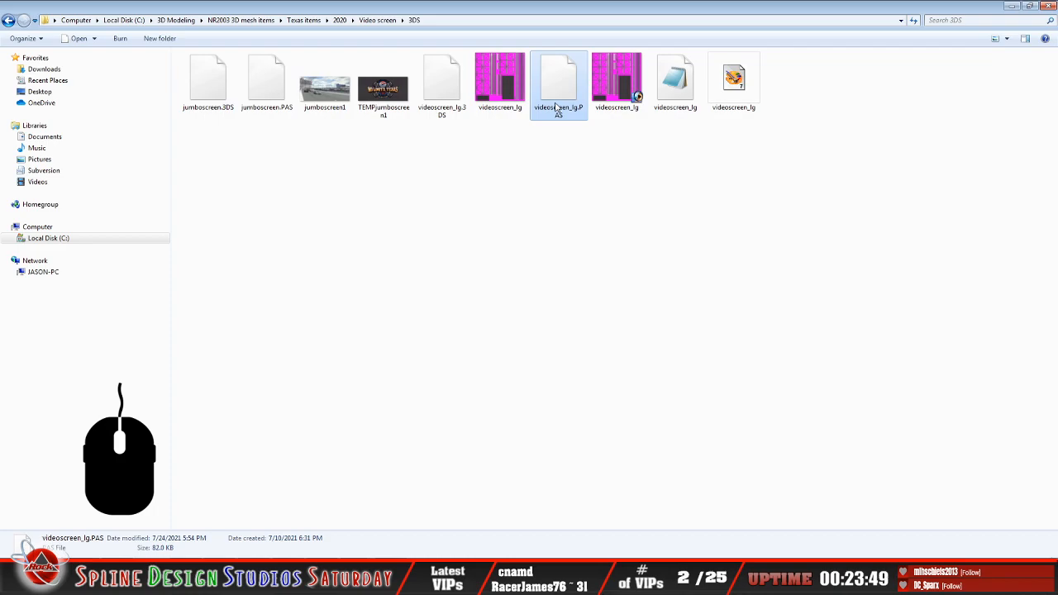
pyautogui.click(1012, 6)
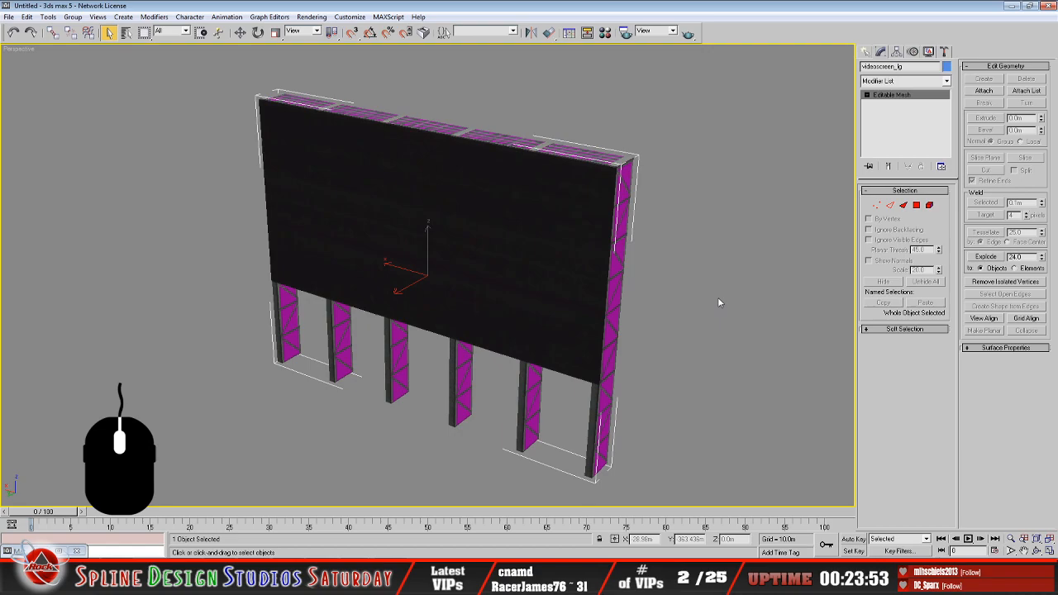
# Delete the videoscreen_lg mesh and import jumboscreen.3DS, merging its objects with the current scene with Convert units turned off
pyautogui.press('Delete')
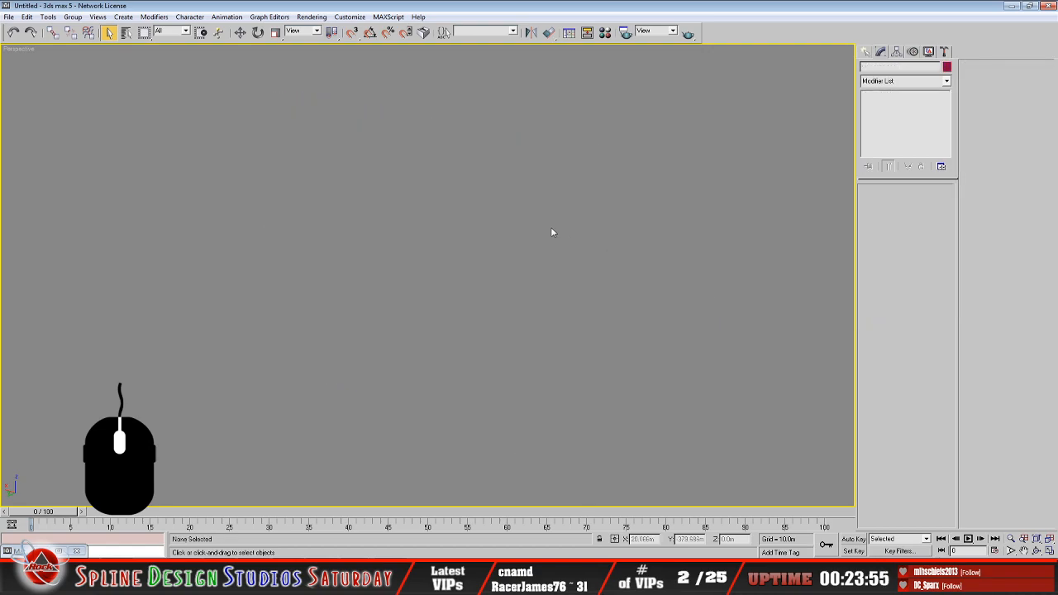
pyautogui.click(9, 17)
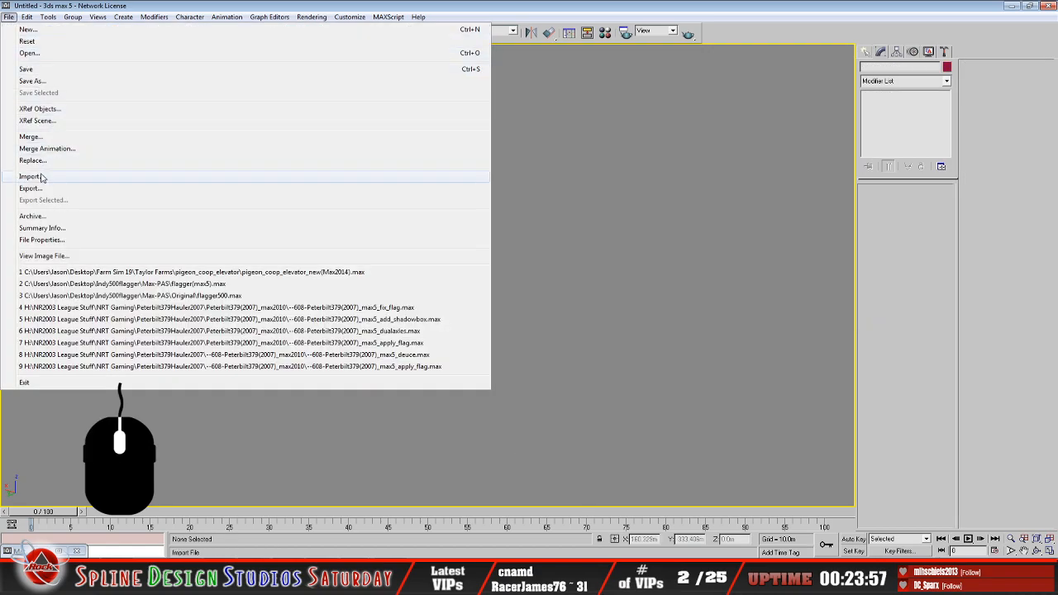
pyautogui.click(41, 178)
pyautogui.click(269, 128)
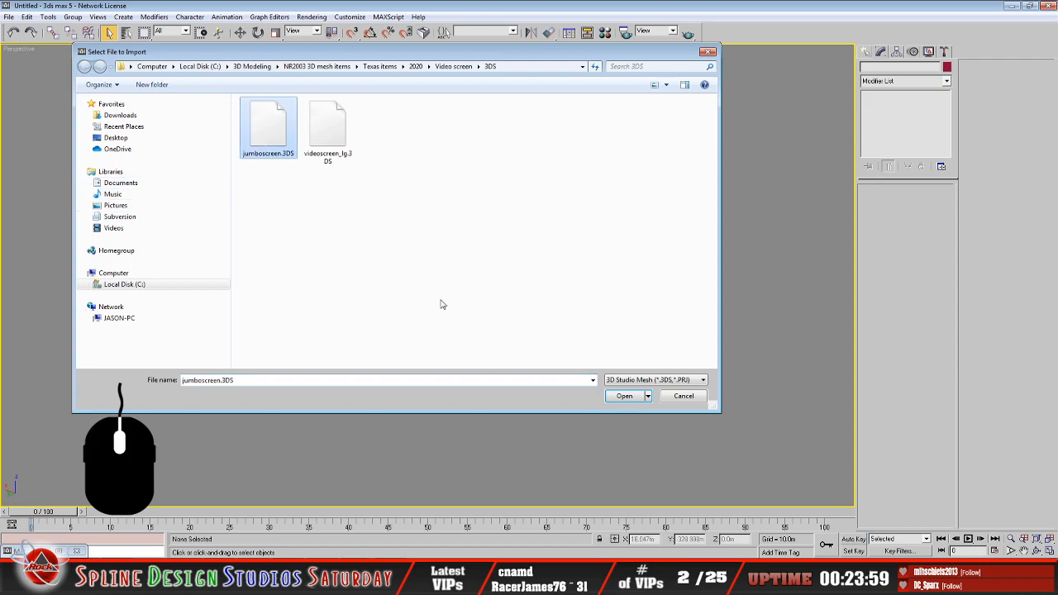
pyautogui.click(624, 397)
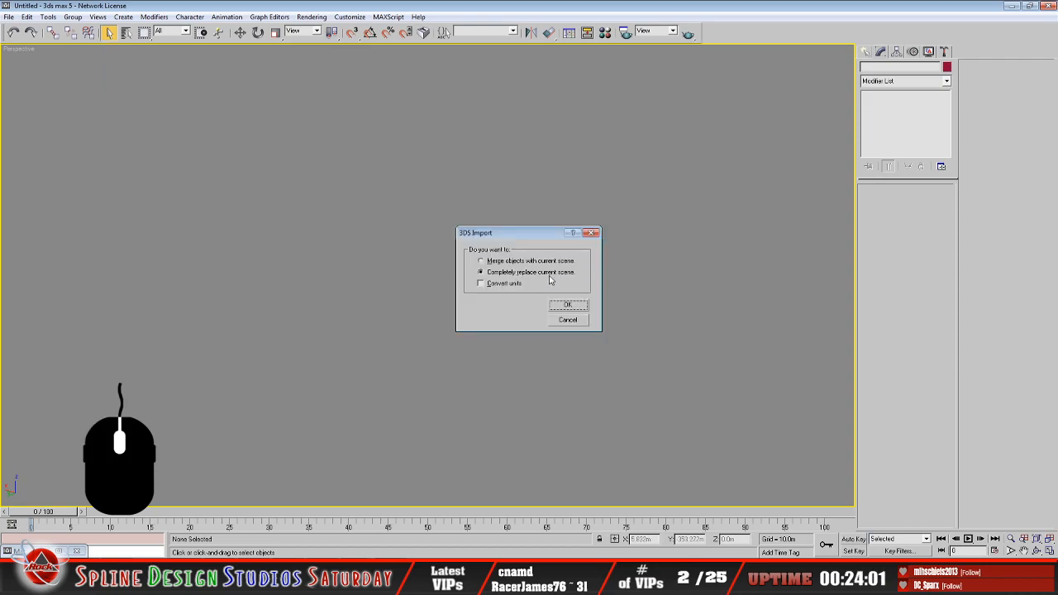
pyautogui.click(495, 260)
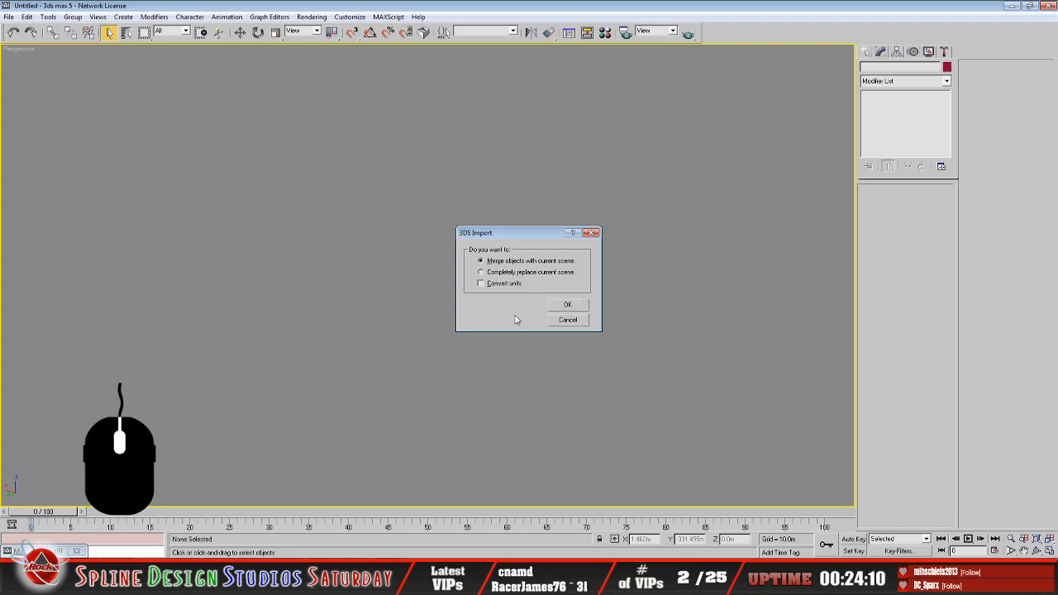
pyautogui.click(568, 305)
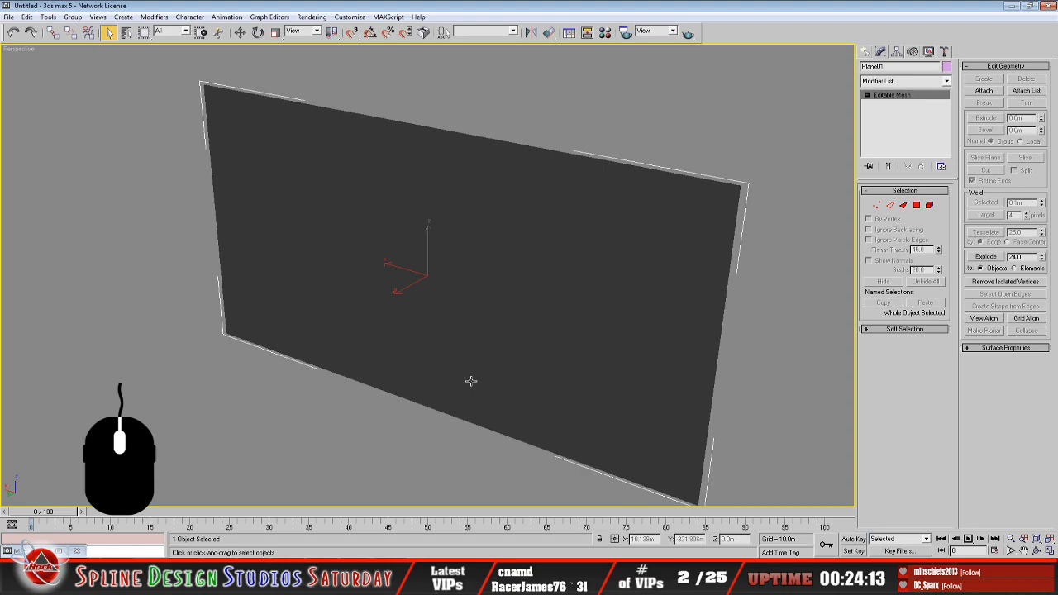
pyautogui.scroll(-5, 521, 309)
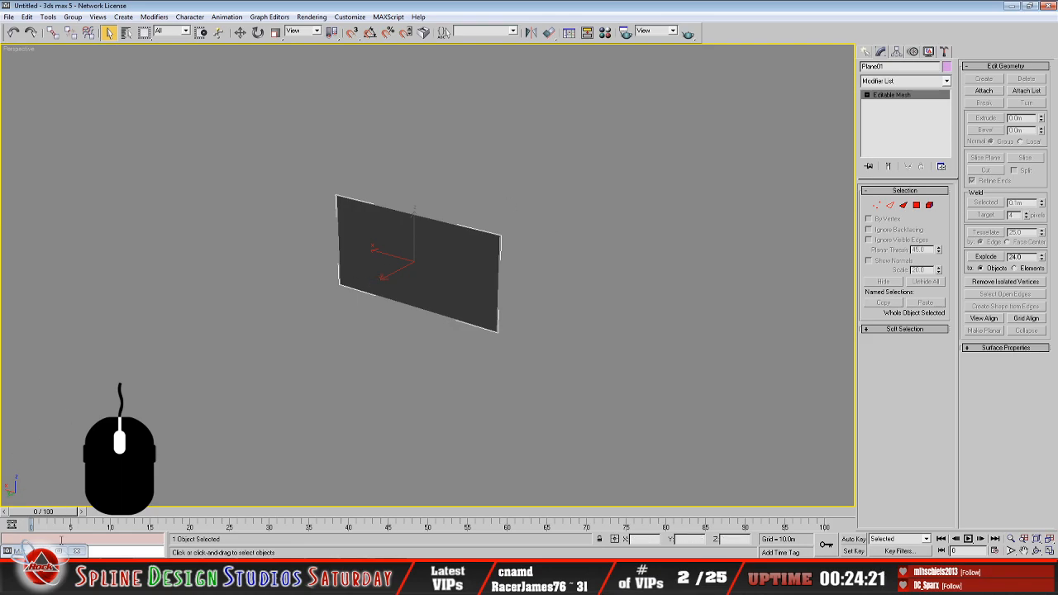
# Replace the material's diffuse bitmap with jumboscreen1 from the 3DS folder and assign the material to the selected plane
pyautogui.click(43, 551)
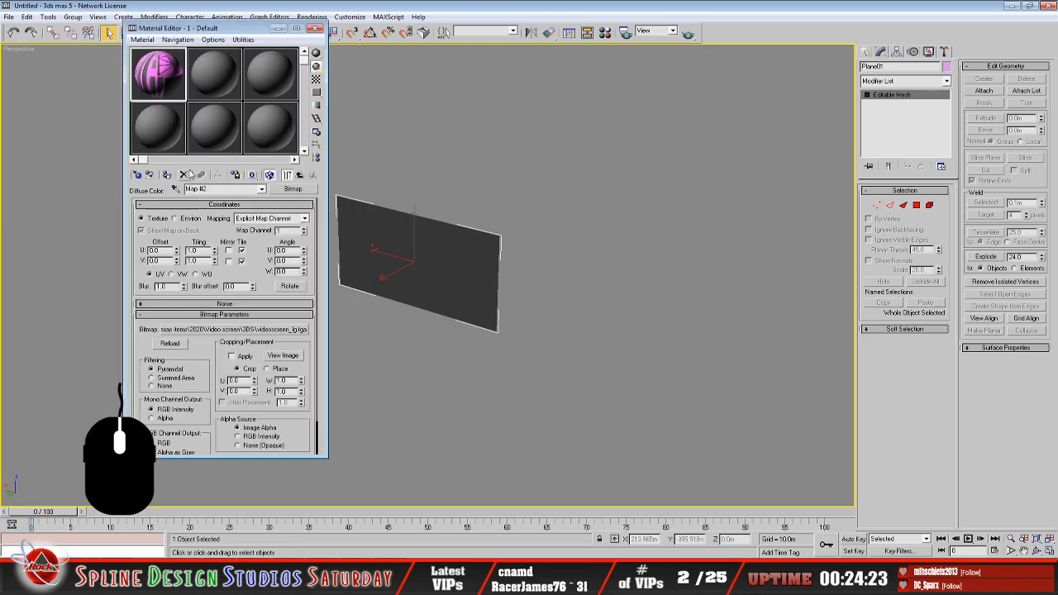
pyautogui.click(240, 330)
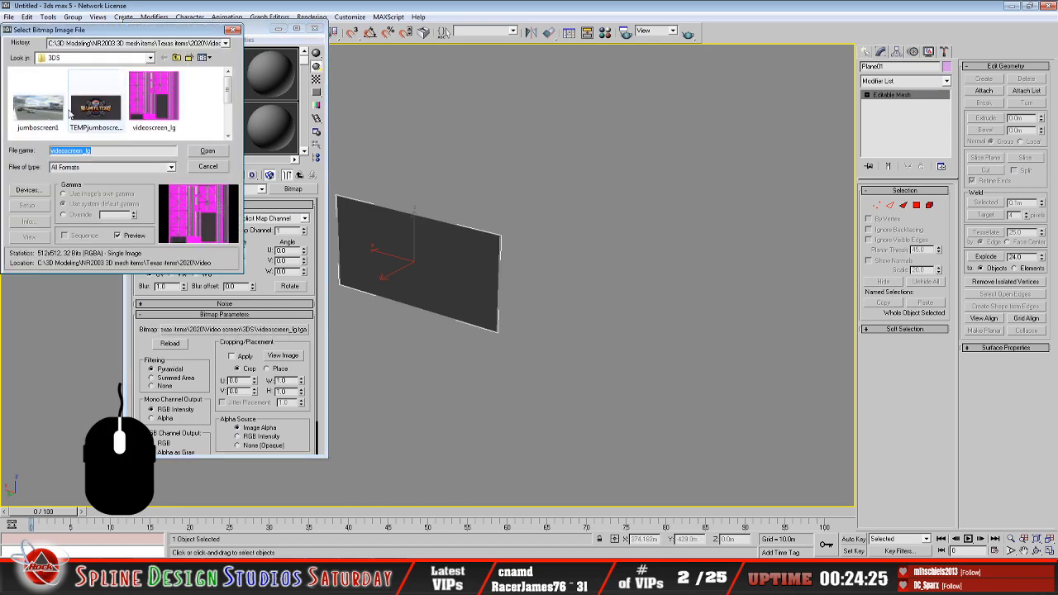
pyautogui.click(38, 103)
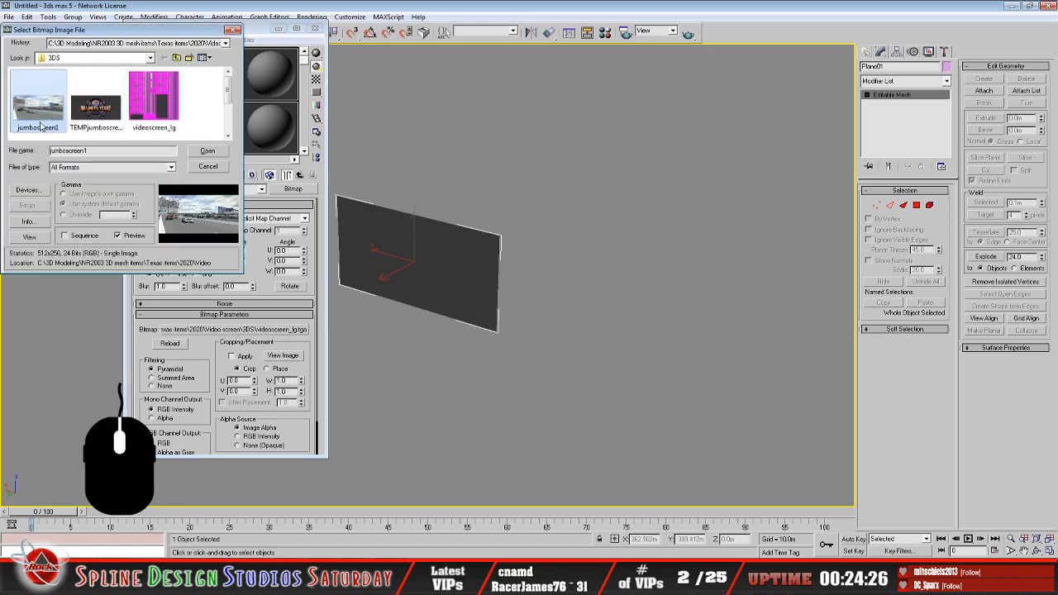
pyautogui.click(229, 137)
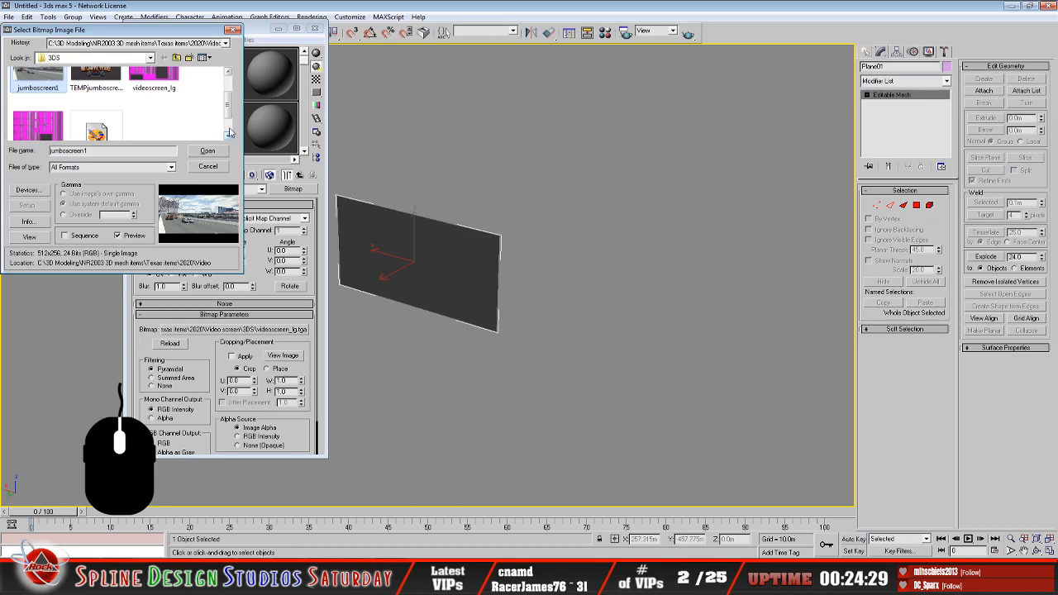
pyautogui.moveTo(229, 108); pyautogui.dragTo(229, 95)
pyautogui.click(210, 152)
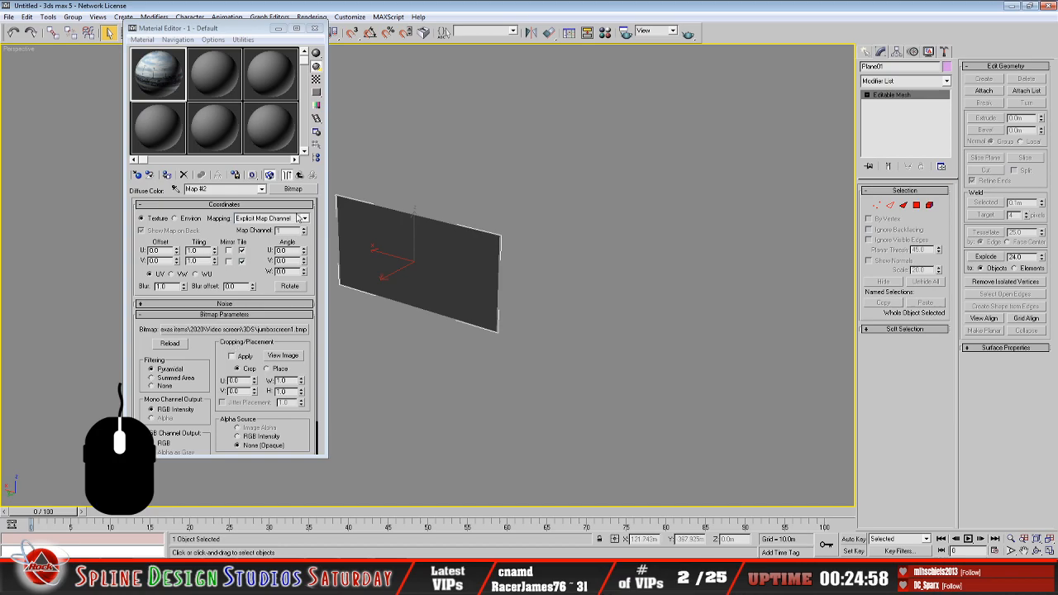
pyautogui.click(168, 175)
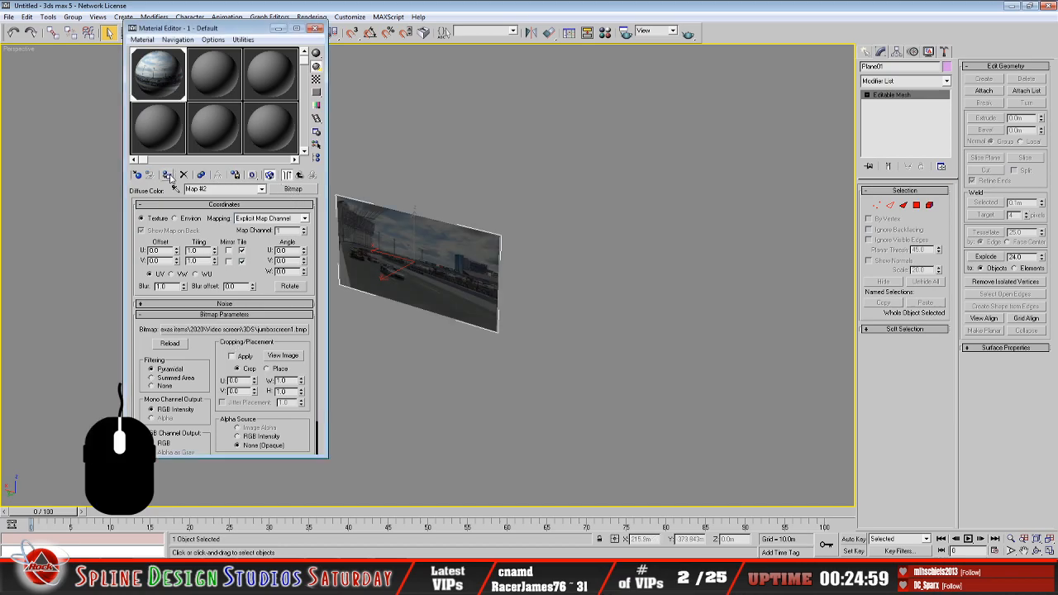
pyautogui.click(278, 28)
# Export the scene in Papy ASCII Scene Export (*.PAS) format, overwriting the existing jumboscreen.PAS
pyautogui.moveTo(453, 284); pyautogui.dragTo(502, 293, button='middle')
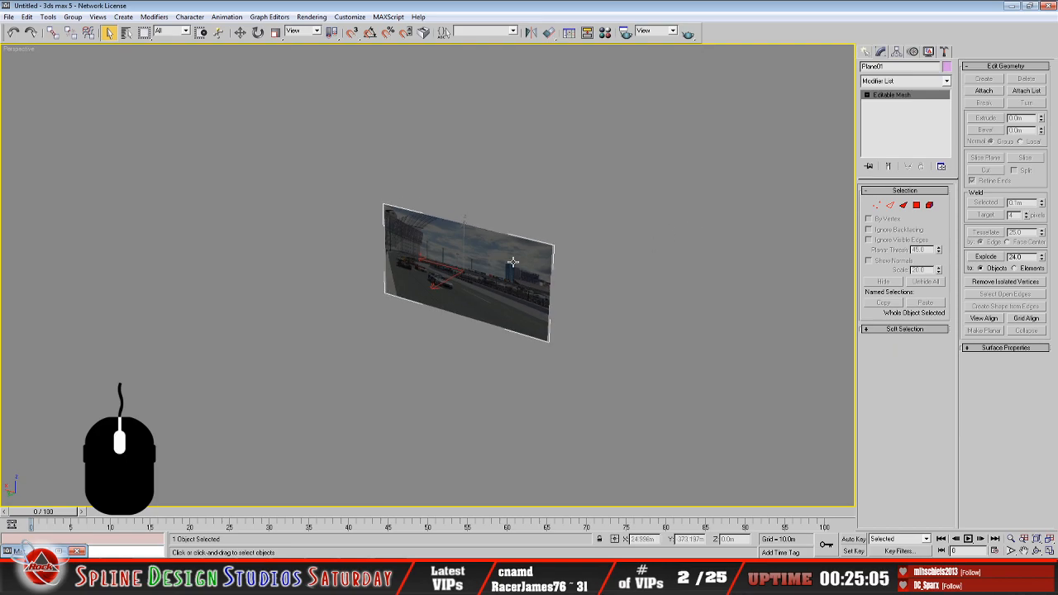
pyautogui.click(9, 17)
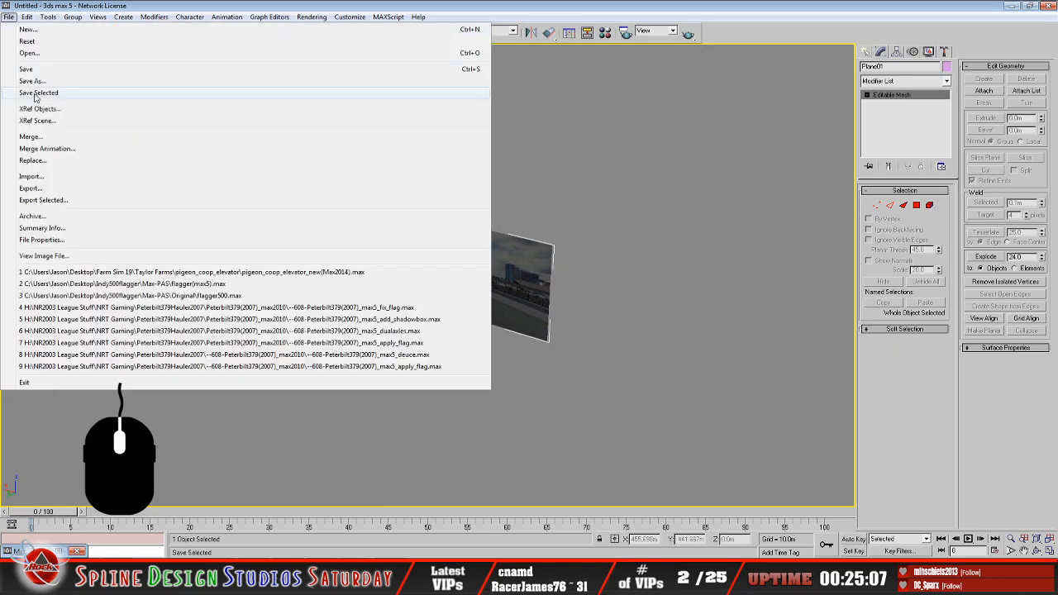
pyautogui.click(40, 192)
pyautogui.click(240, 125)
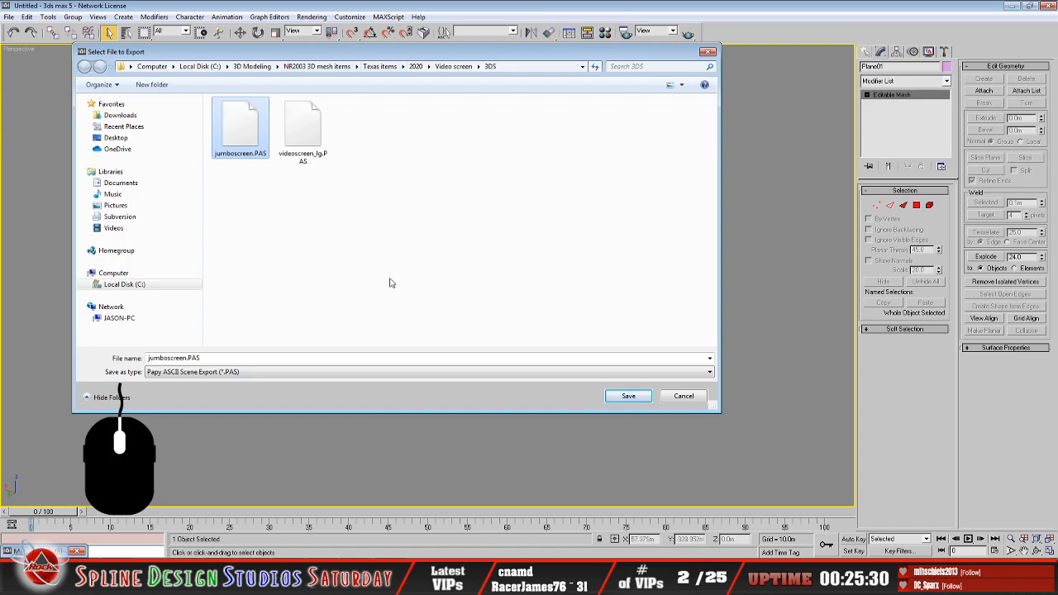
pyautogui.click(632, 398)
pyautogui.click(572, 324)
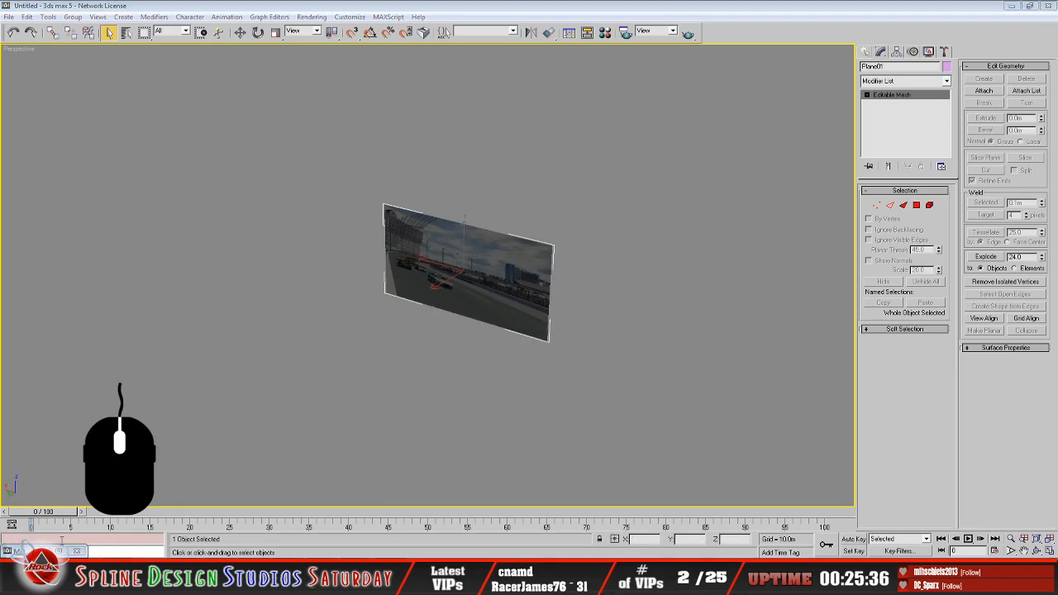
# Switch to the file explorer and check the modified date of jumboscreen.PAS in the 3DS folder
pyautogui.click(66, 582)
pyautogui.click(211, 101)
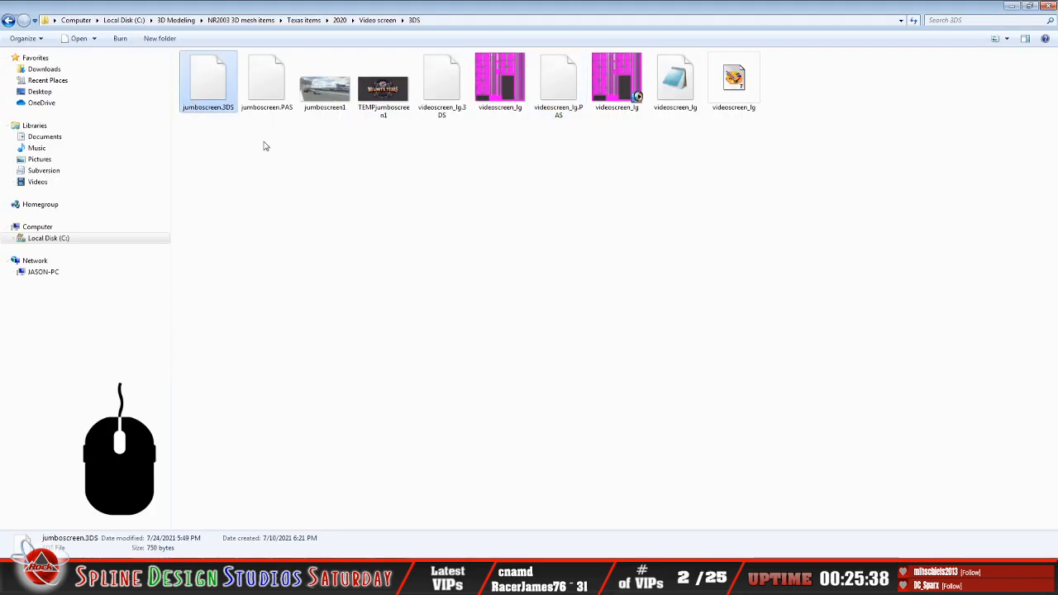
pyautogui.click(271, 99)
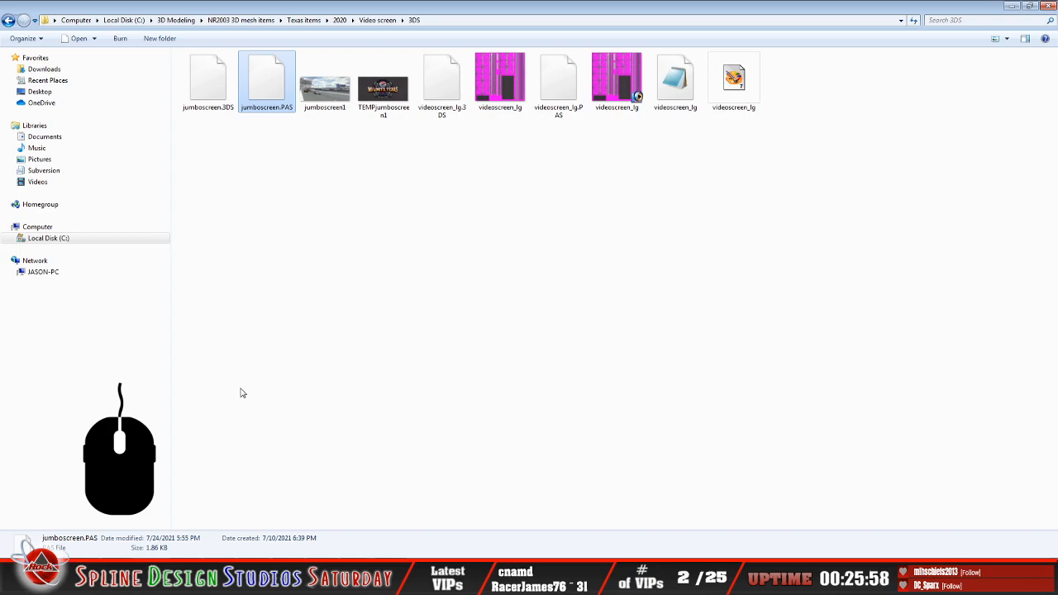
# Open Local Disk (C:) in a new window and browse to Program Files (x86) > sandbox > make3do
pyautogui.rightClick(68, 245)
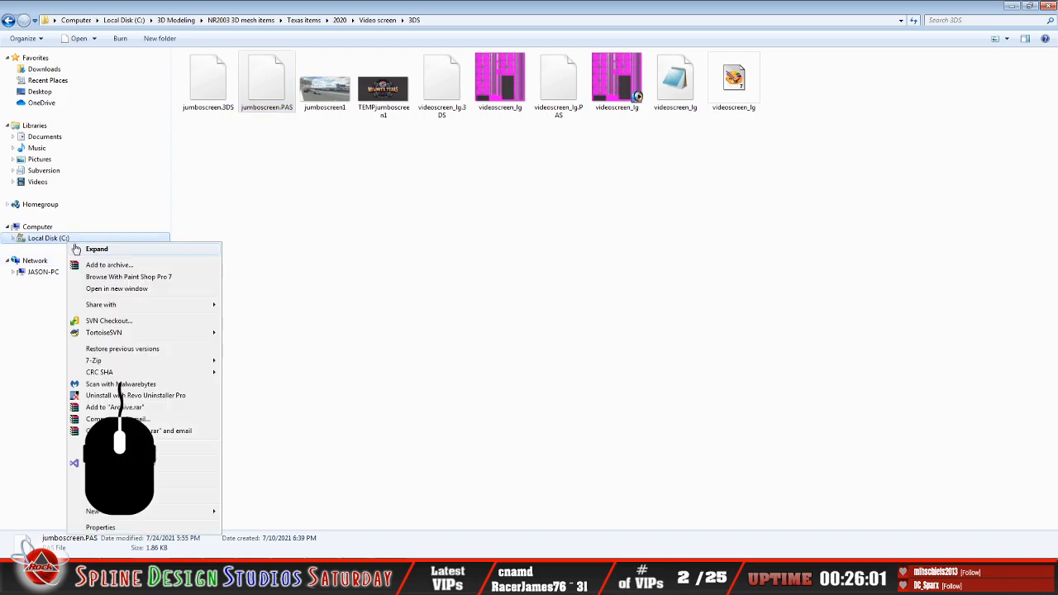
pyautogui.click(105, 291)
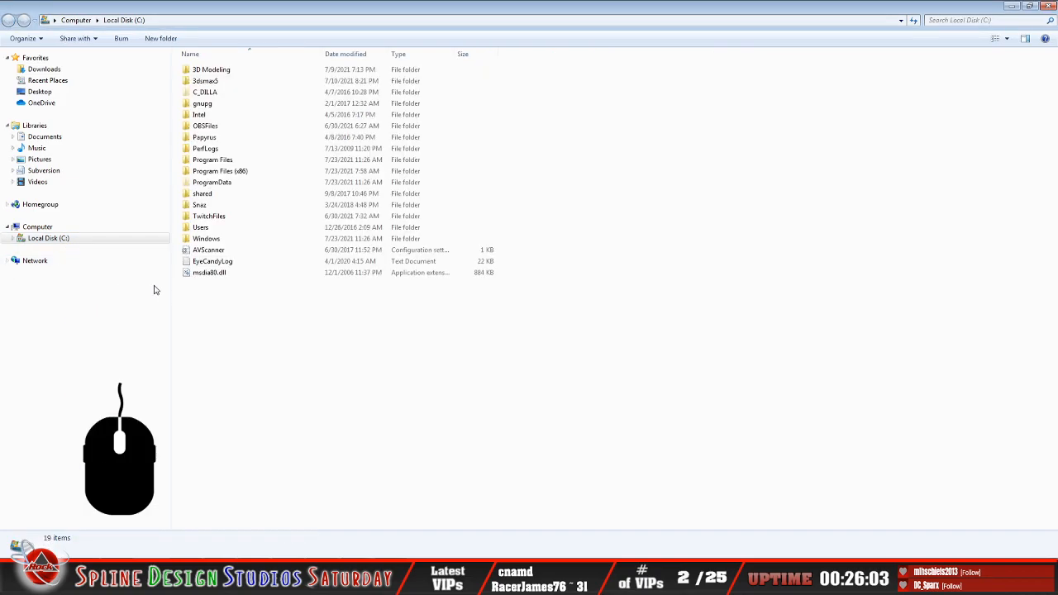
pyautogui.doubleClick(226, 174)
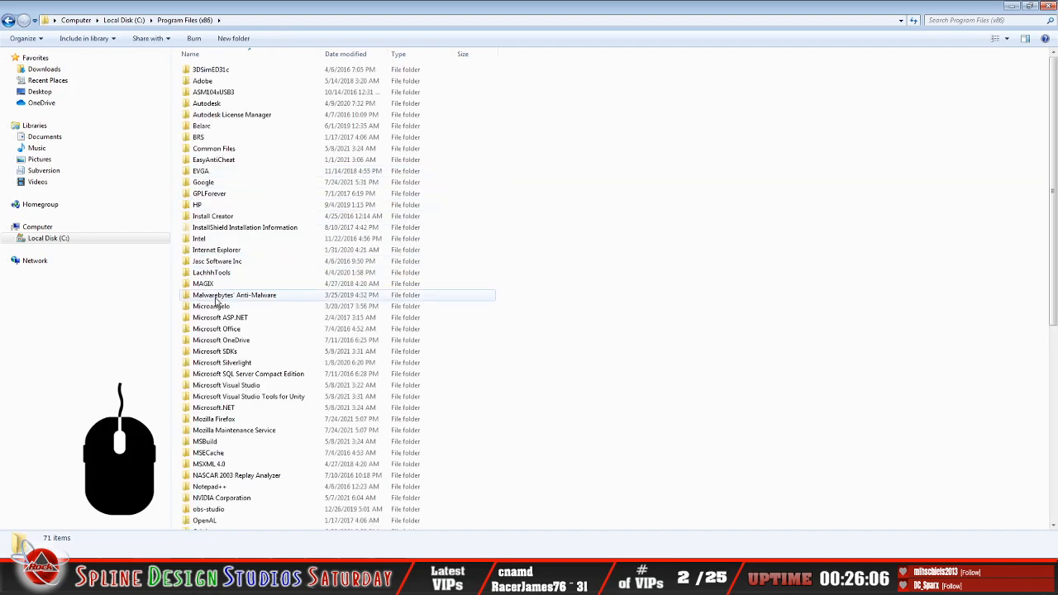
pyautogui.click(228, 475)
pyautogui.scroll(-3, 233, 476)
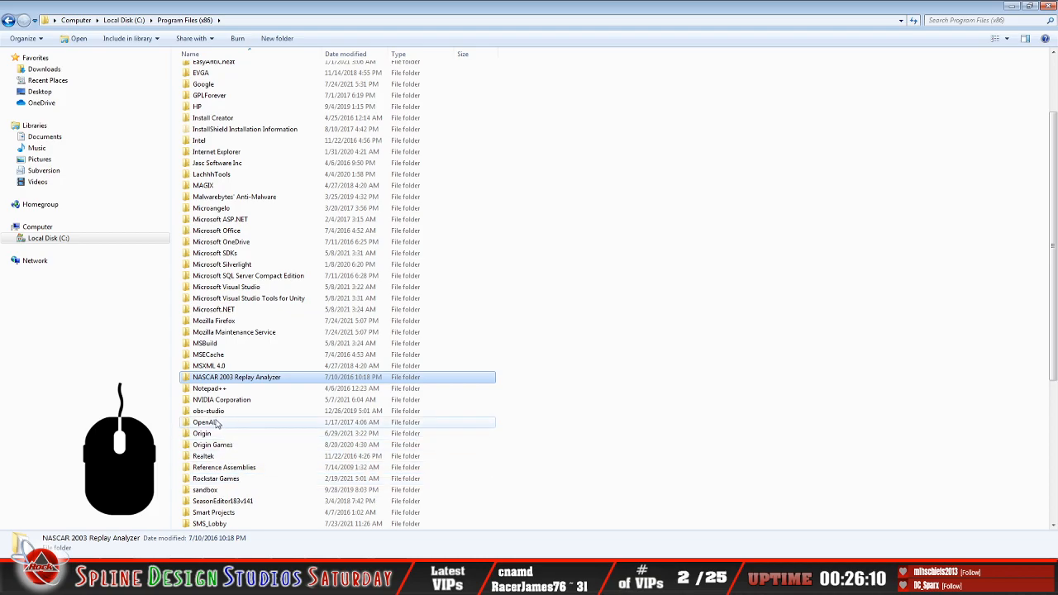
pyautogui.doubleClick(206, 489)
pyautogui.doubleClick(215, 81)
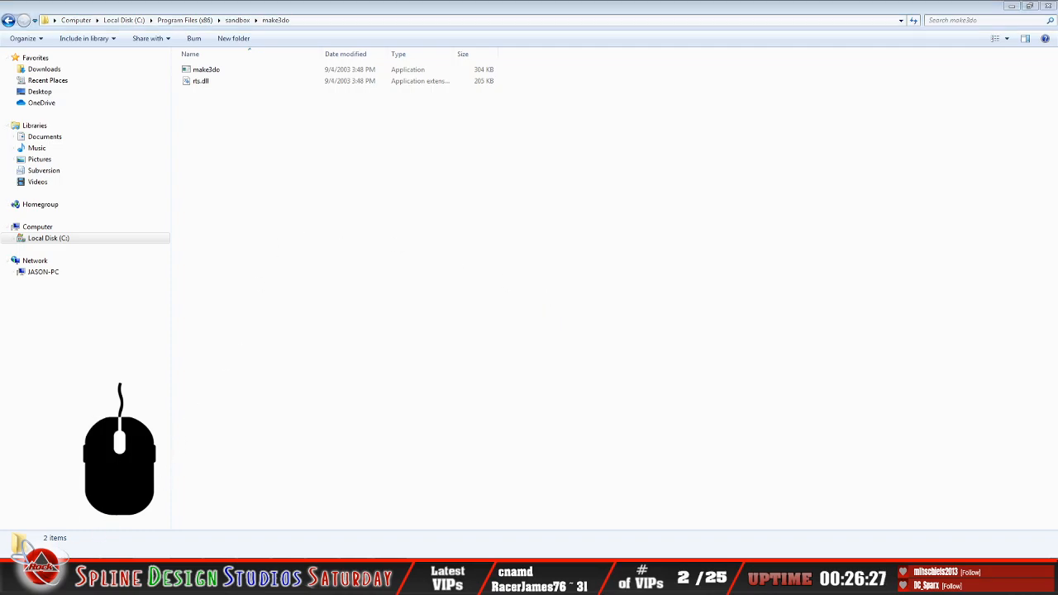
# Copy jumboscreen.PAS, jumboscreen1, videoscreen_lg.PAS, and the PSG and Paint Shop Pro videoscreen_lg files from the Video screen > 3DS folder
pyautogui.click(39, 529)
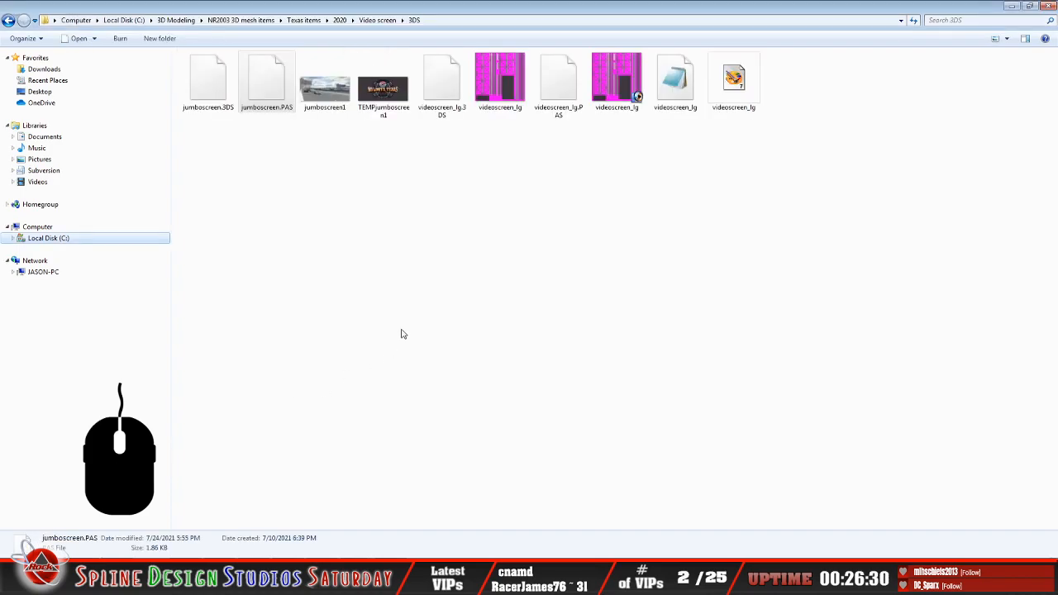
pyautogui.click(319, 214)
pyautogui.click(266, 83)
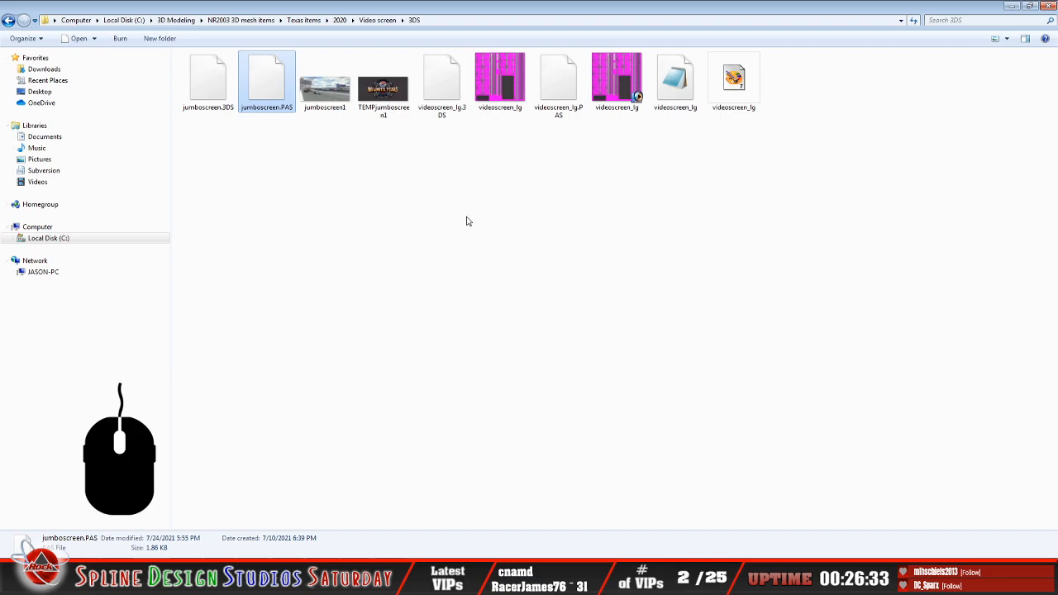
pyautogui.keyDown('ctrl'); pyautogui.click(558, 91); pyautogui.keyUp('ctrl')
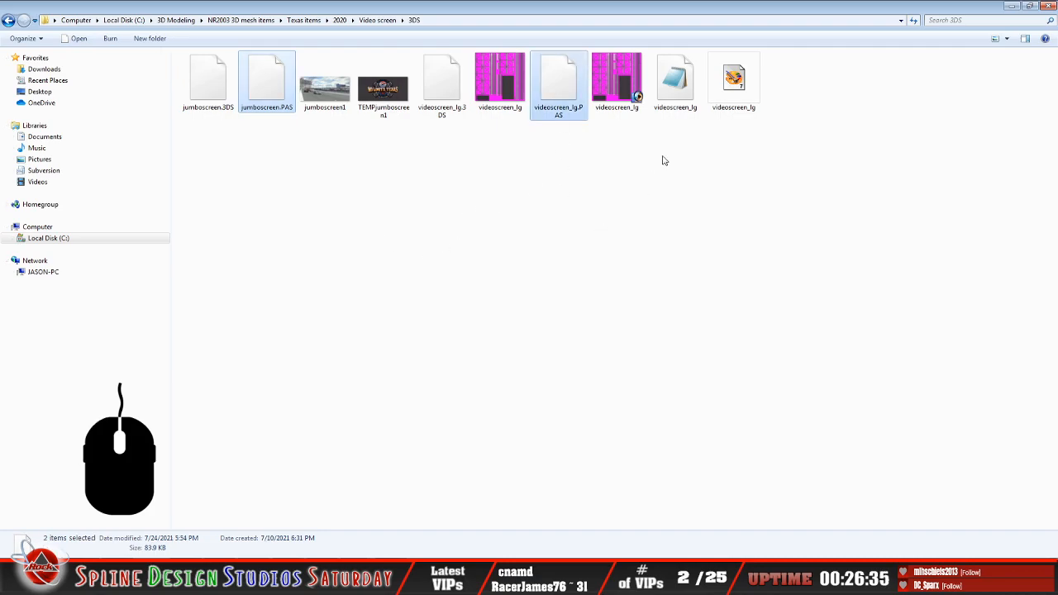
pyautogui.keyDown('ctrl'); pyautogui.click(676, 83); pyautogui.keyUp('ctrl')
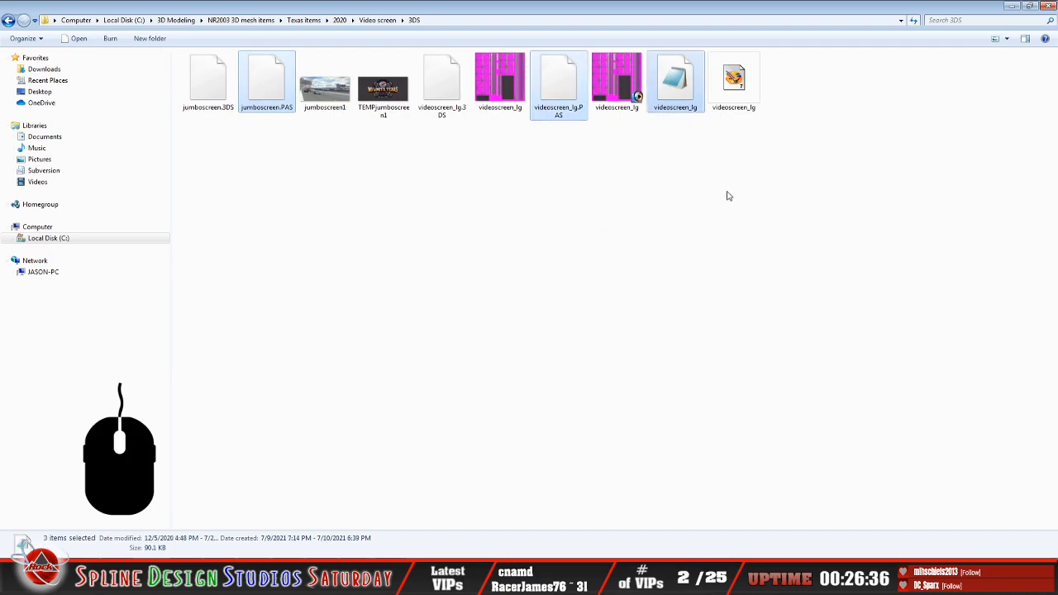
pyautogui.keyDown('ctrl'); pyautogui.click(733, 83); pyautogui.keyUp('ctrl')
pyautogui.keyDown('ctrl'); pyautogui.click(330, 99); pyautogui.keyUp('ctrl')
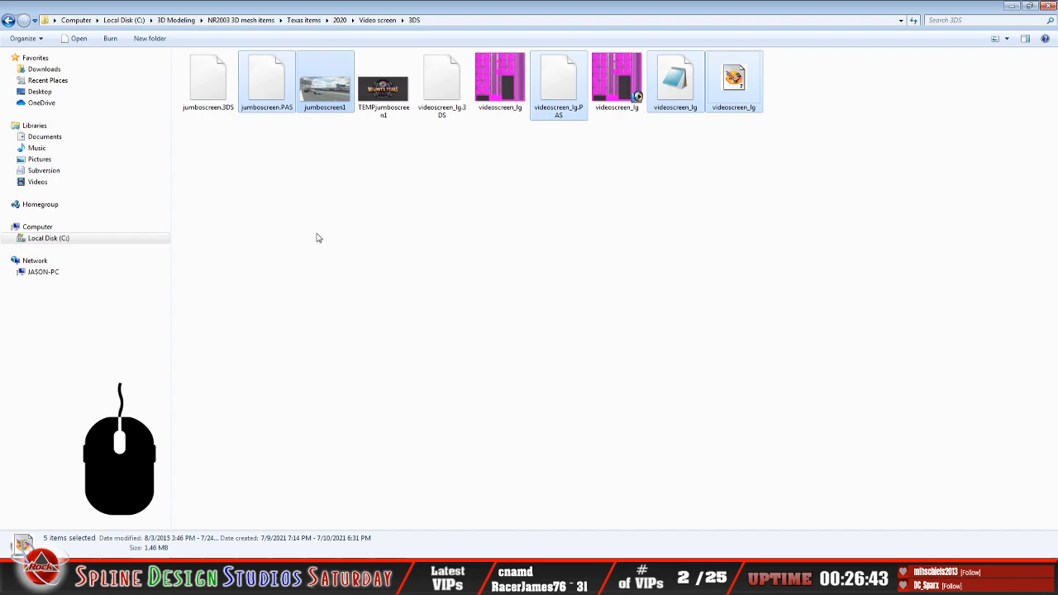
pyautogui.rightClick(324, 95)
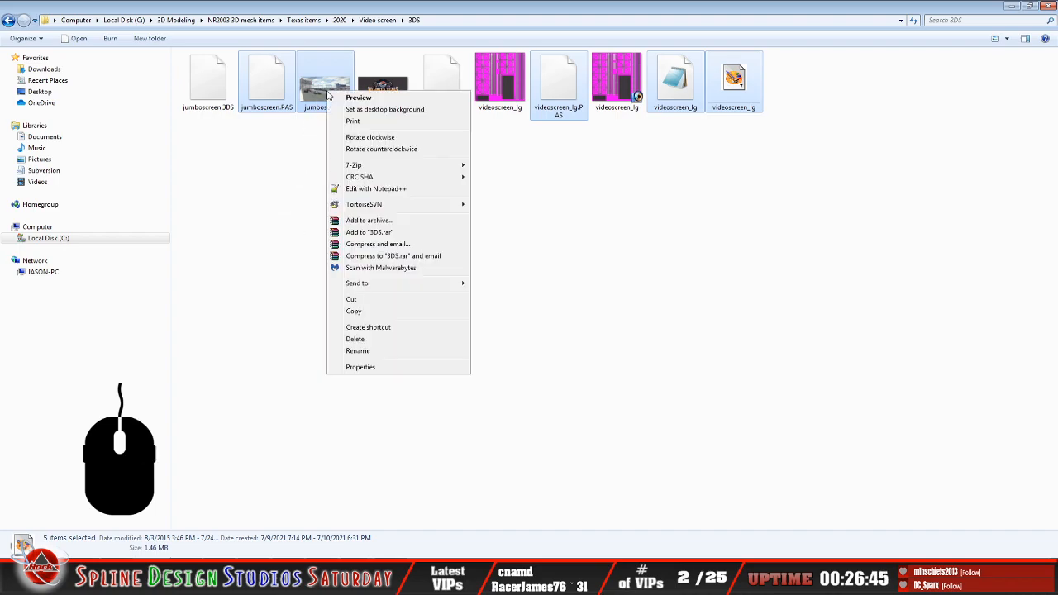
pyautogui.click(364, 311)
pyautogui.click(474, 306)
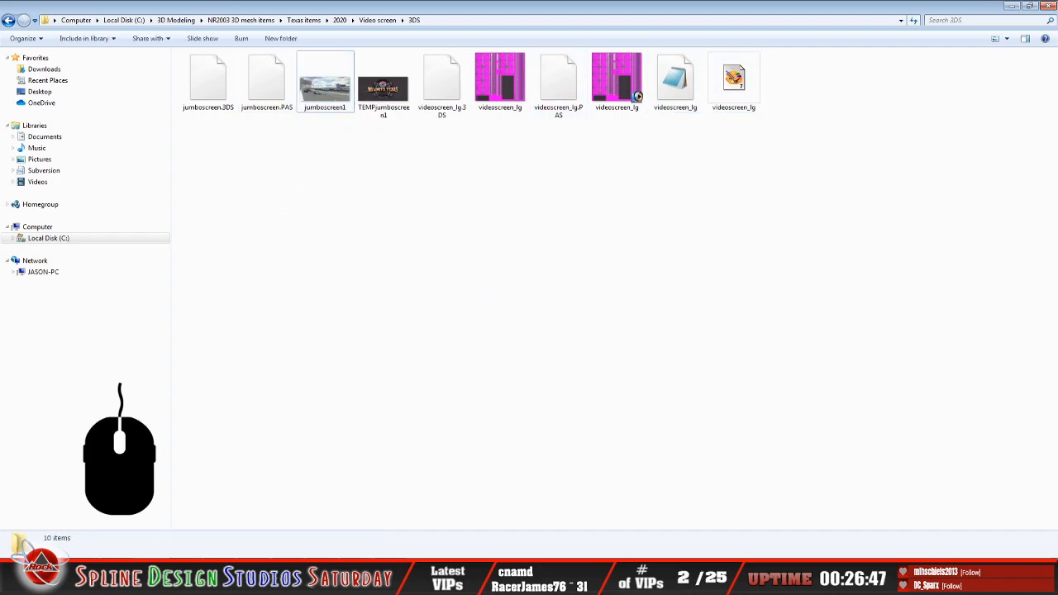
# Switch to the make3do folder window and paste the copied mesh and texture files there
pyautogui.hotkey('alt', 'Tab')
pyautogui.rightClick(341, 274)
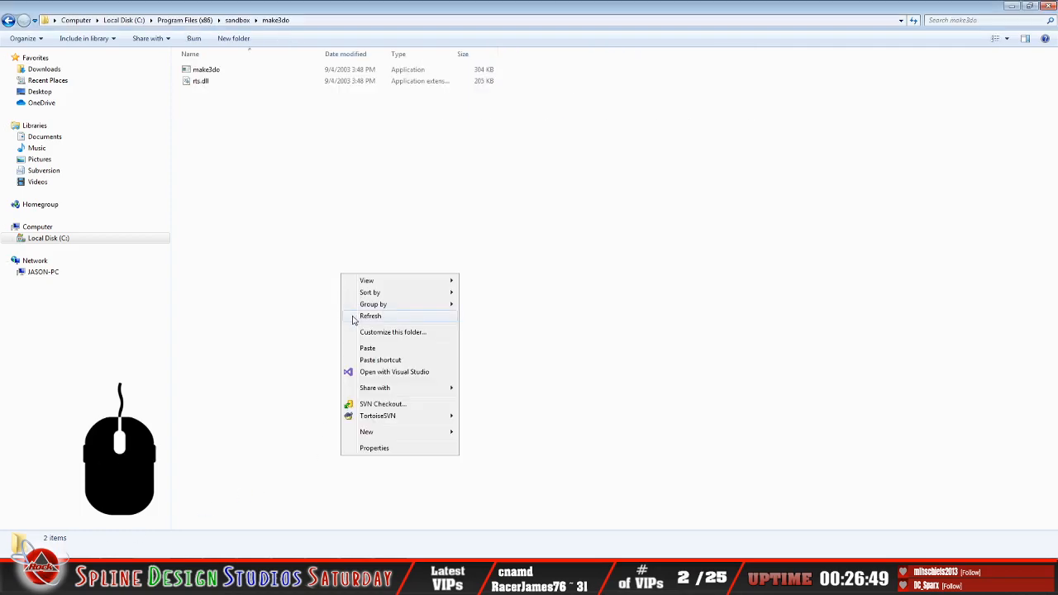
pyautogui.click(356, 351)
pyautogui.click(361, 322)
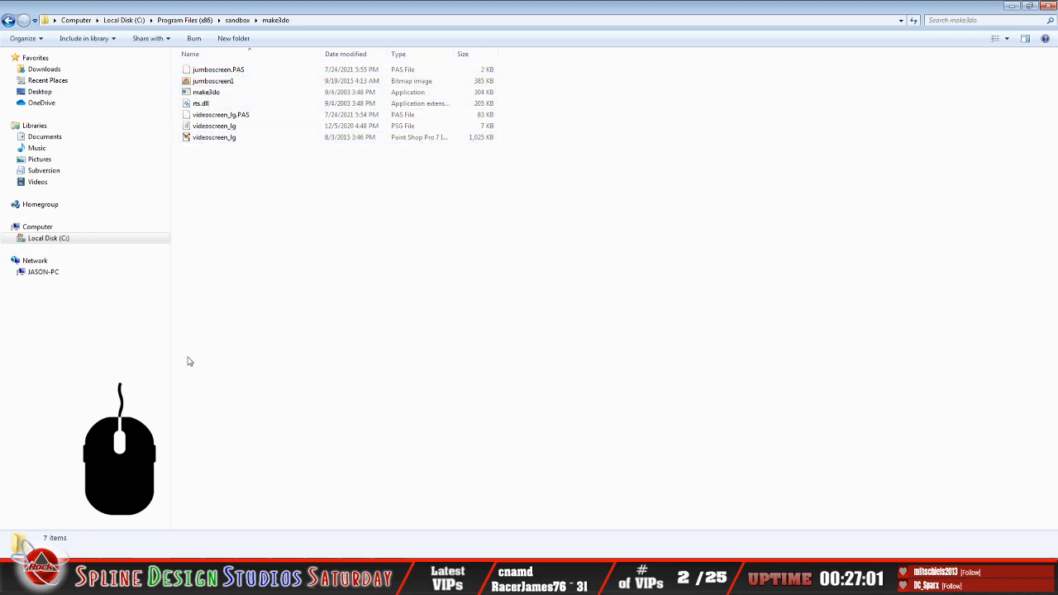
# Open a Windows command prompt with cmd and change to the drive's root directory with cd\
pyautogui.press('super')
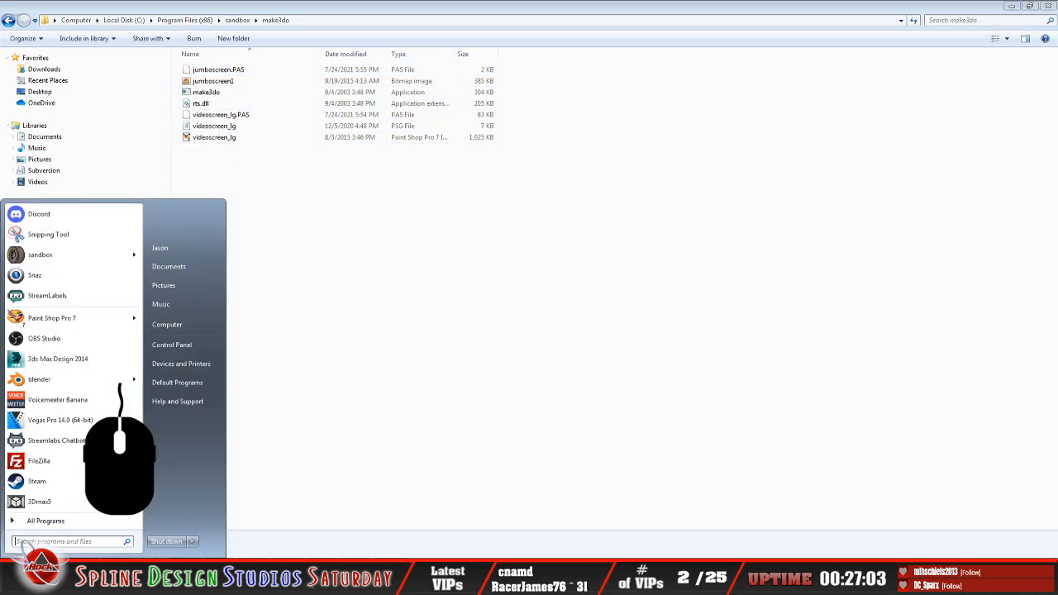
pyautogui.click(59, 543)
pyautogui.write('cmd')
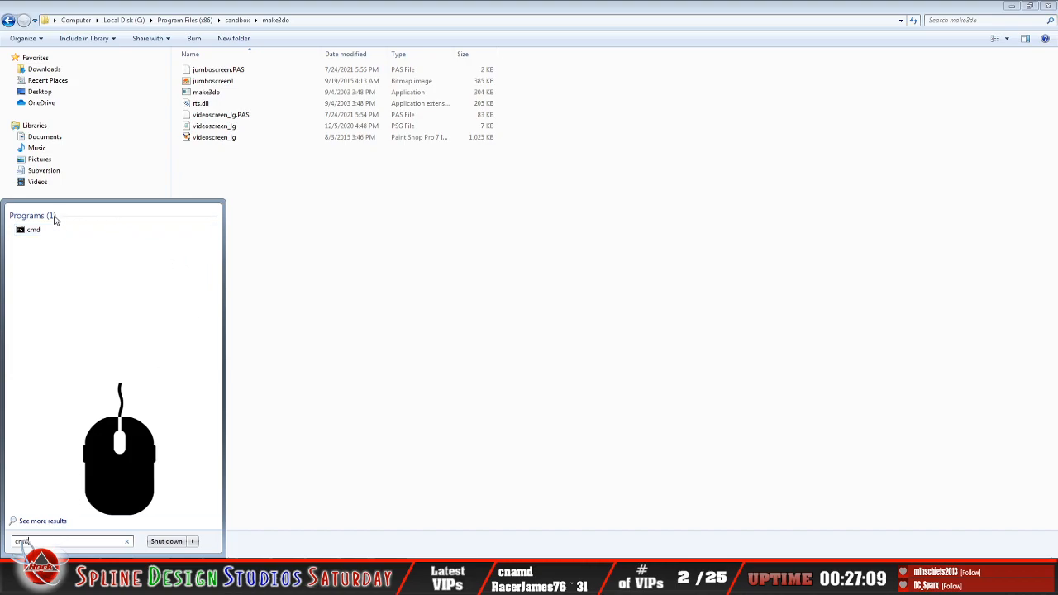
pyautogui.click(33, 230)
pyautogui.moveTo(267, 53); pyautogui.dragTo(455, 223)
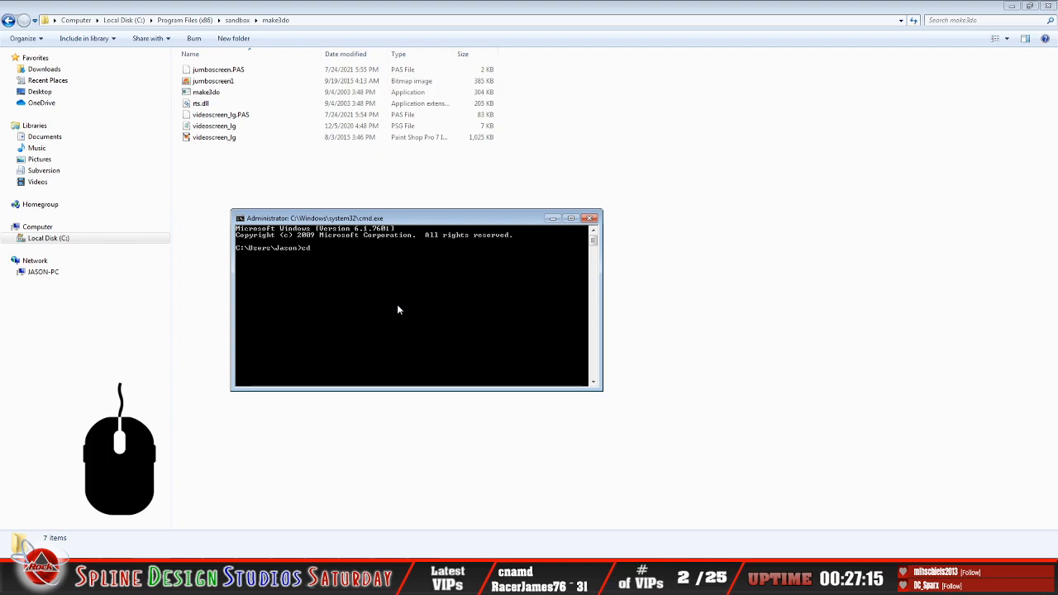
pyautogui.write('\\')
pyautogui.press('Return')
# Try to change the command prompt's directory with cd\ followed by the path \Program Files (x86)\sandbox\make3do copied from the file explorer
pyautogui.write('cd\\')
pyautogui.click(333, 18)
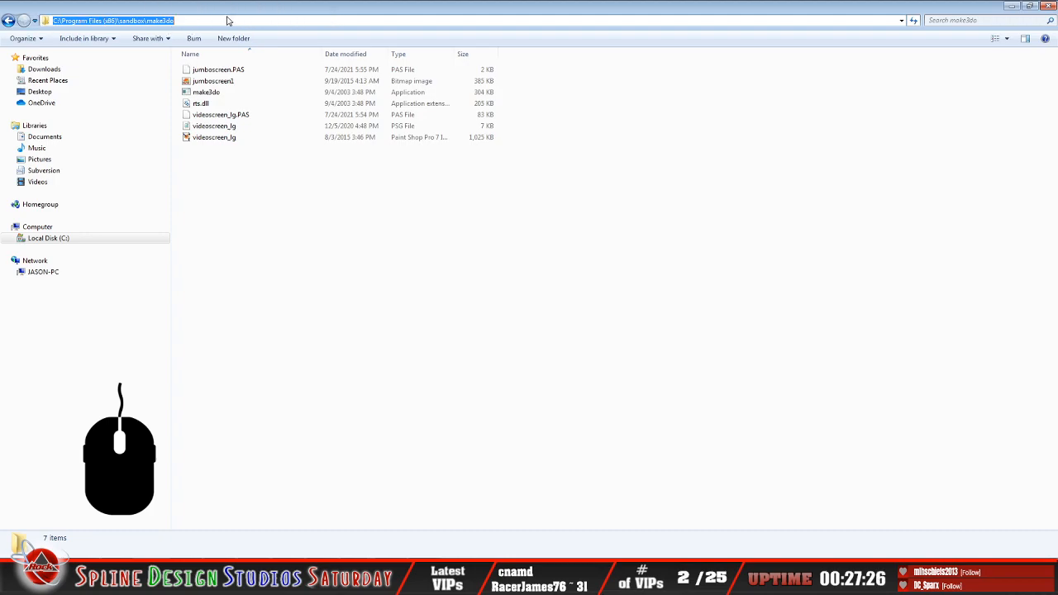
pyautogui.click(194, 20)
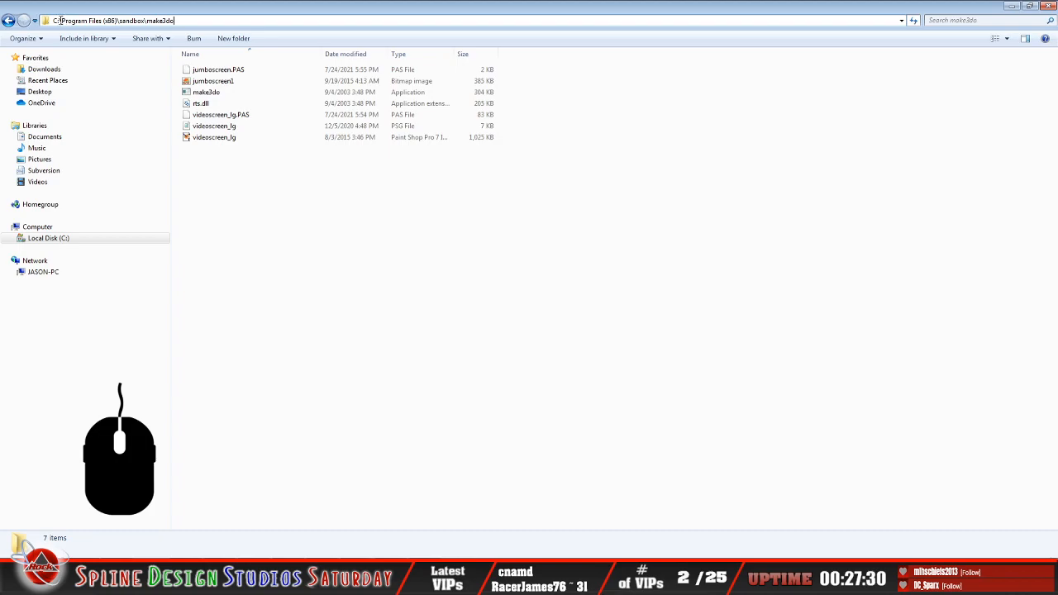
pyautogui.moveTo(61, 20); pyautogui.dragTo(168, 21)
pyautogui.rightClick(167, 21)
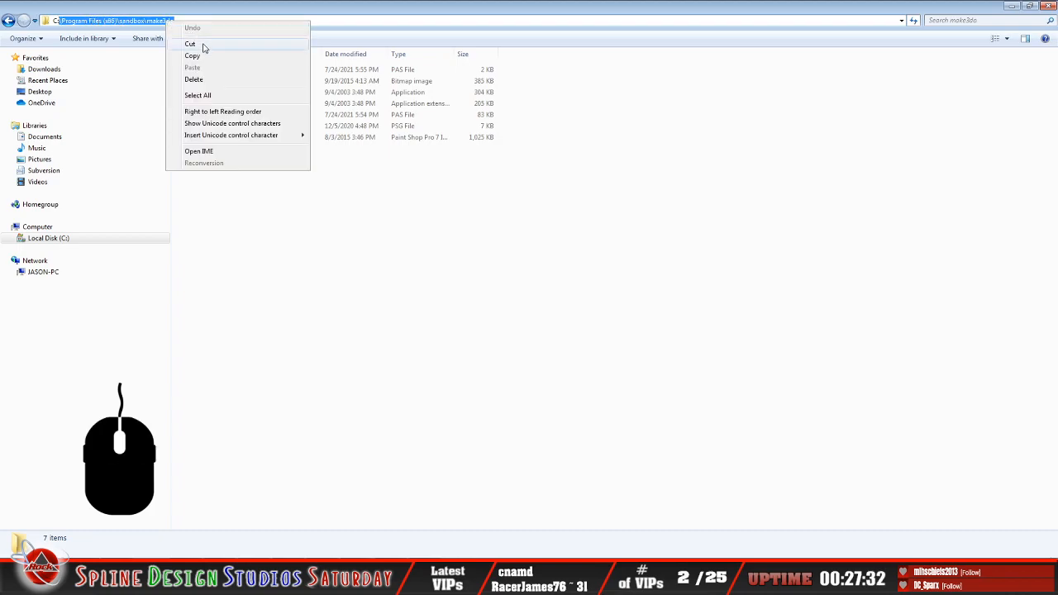
pyautogui.click(203, 55)
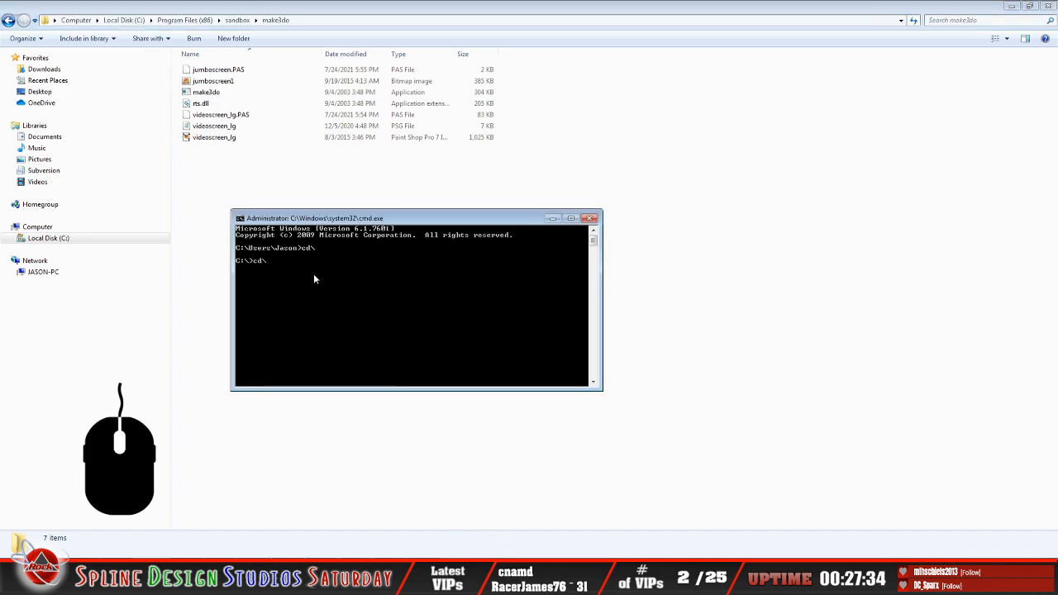
pyautogui.rightClick(293, 263)
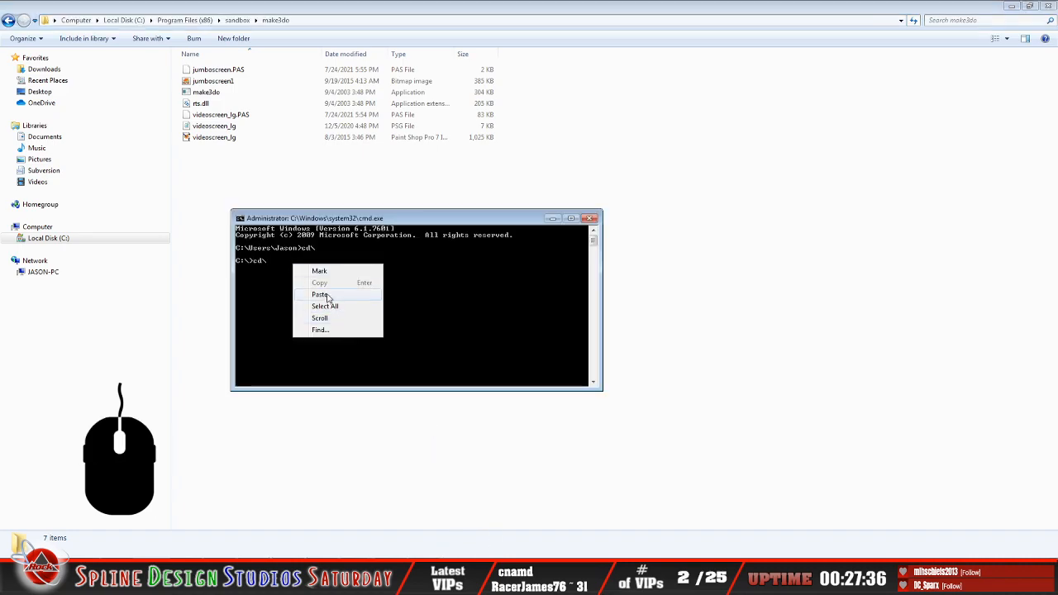
pyautogui.click(321, 294)
pyautogui.press('Return')
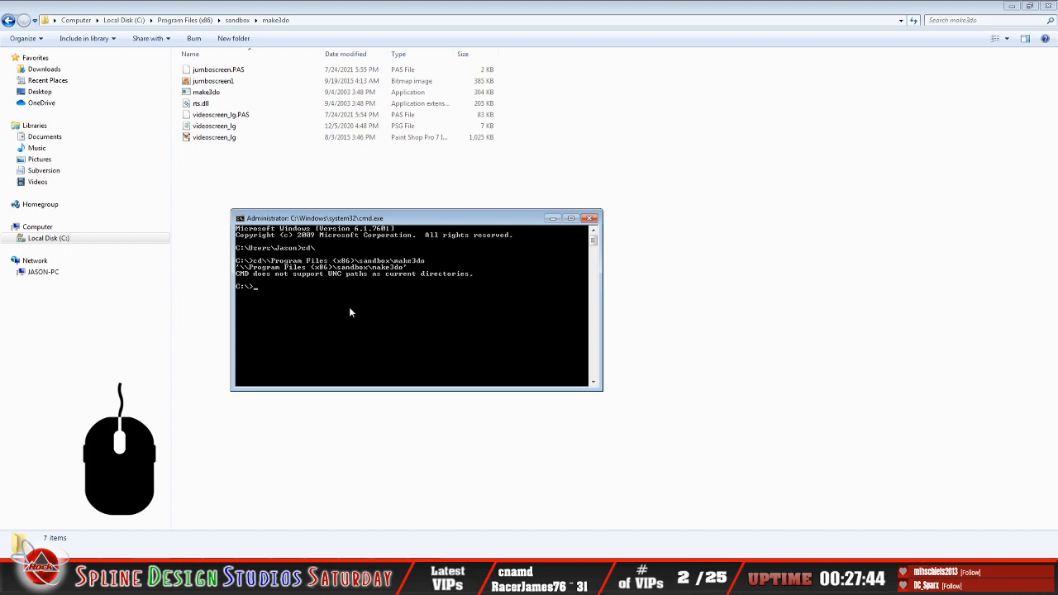
# Change the command prompt's directory with cd\Program Files (x86)\sandbox\make3do, keeping only a single backslash after cd
pyautogui.rightClick(344, 306)
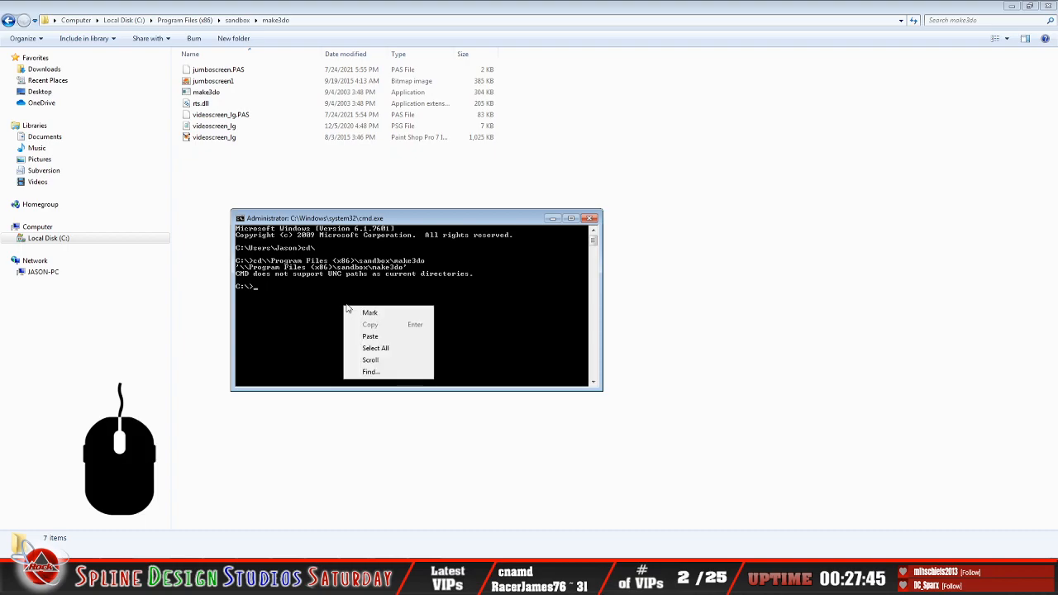
pyautogui.click(285, 295)
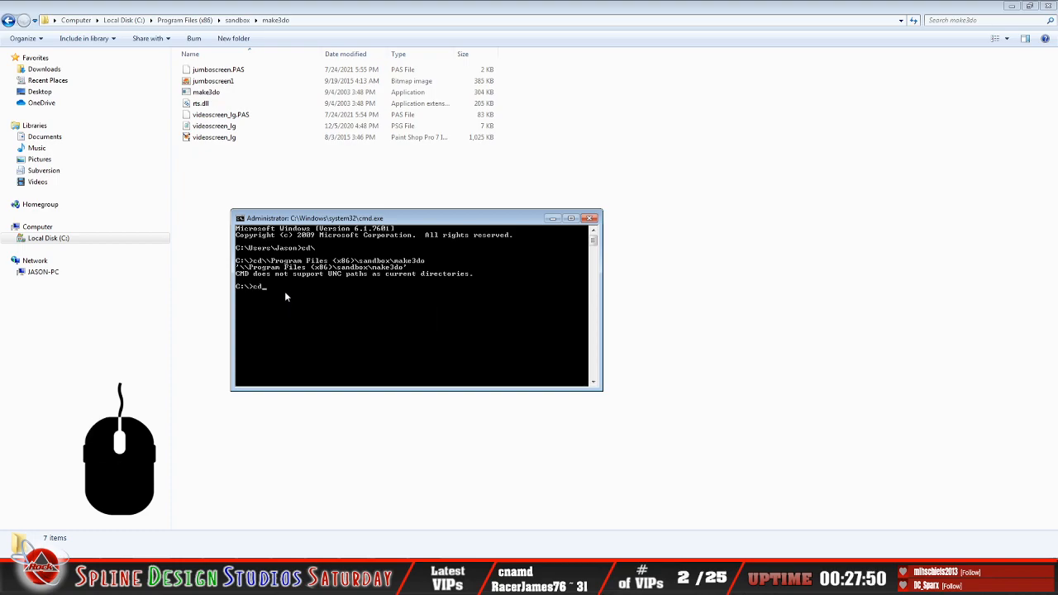
pyautogui.rightClick(288, 292)
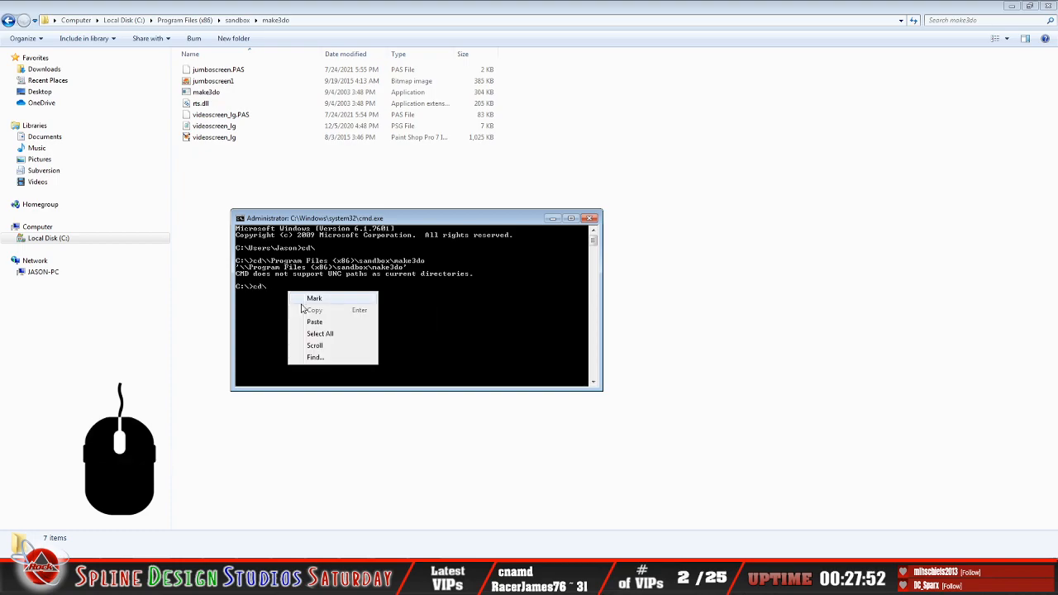
pyautogui.click(313, 324)
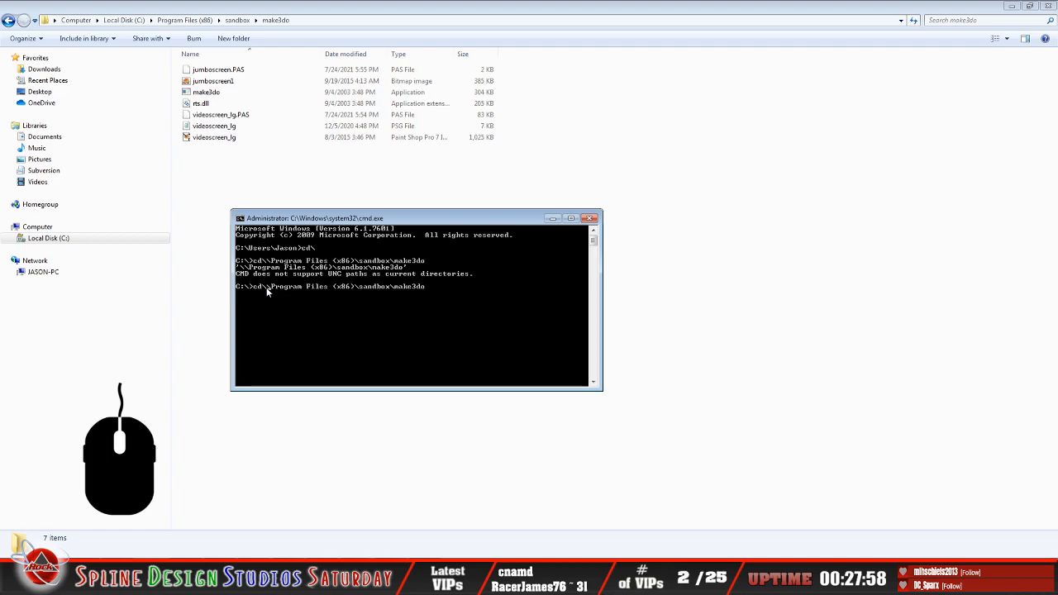
pyautogui.press('BackSpace')
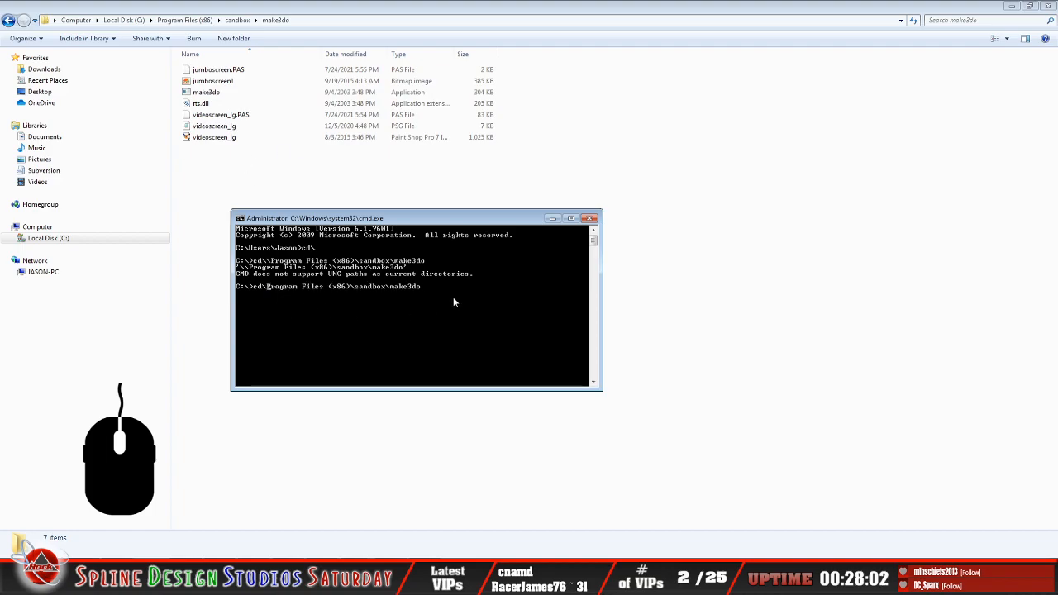
pyautogui.press('Right')
pyautogui.press('Right')
pyautogui.press('Right')
pyautogui.press('Right')
pyautogui.press('Right')
pyautogui.press('Right')
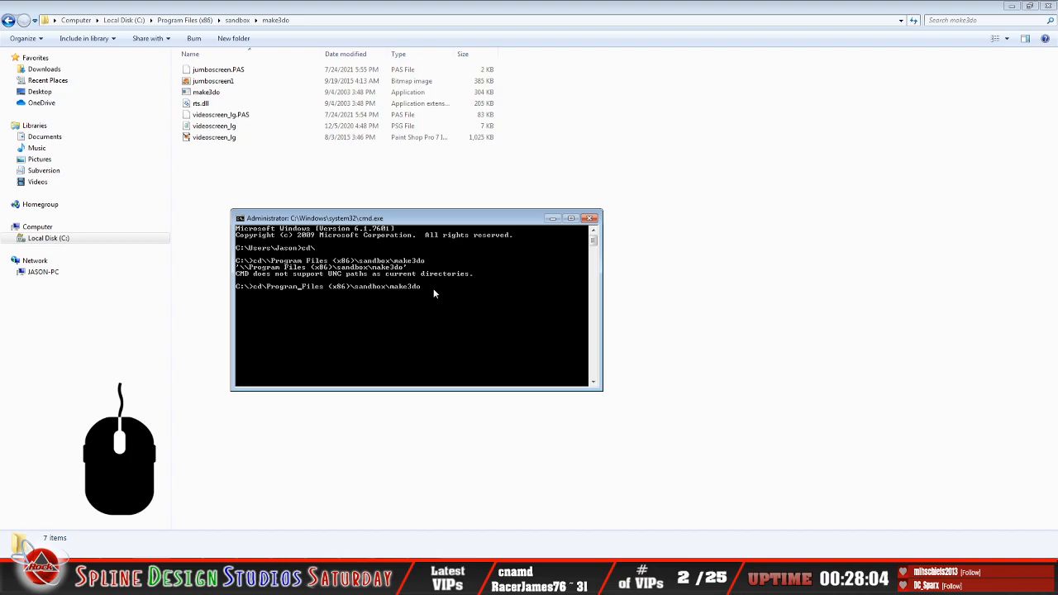
pyautogui.press('Right')
pyautogui.press('Right')
pyautogui.press('Right')
pyautogui.press('Right')
pyautogui.press('Right')
pyautogui.press('Right')
pyautogui.press('Right')
pyautogui.press('Right')
pyautogui.press('Right')
pyautogui.press('Right')
pyautogui.press('Right')
pyautogui.press('Right')
pyautogui.press('Right')
pyautogui.press('BackSpace')
pyautogui.press('Return')
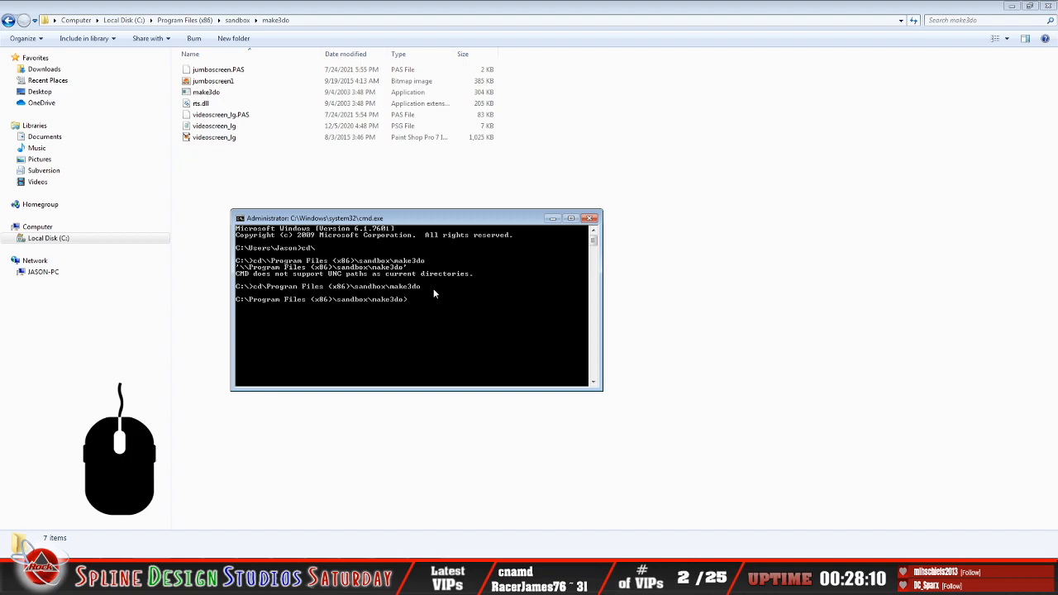
# Run make3do -s videoscreen_lg.psg in the command prompt
pyautogui.write('ke3do -s')
pyautogui.write('videoscreen')
pyautogui.write('_lg.psg')
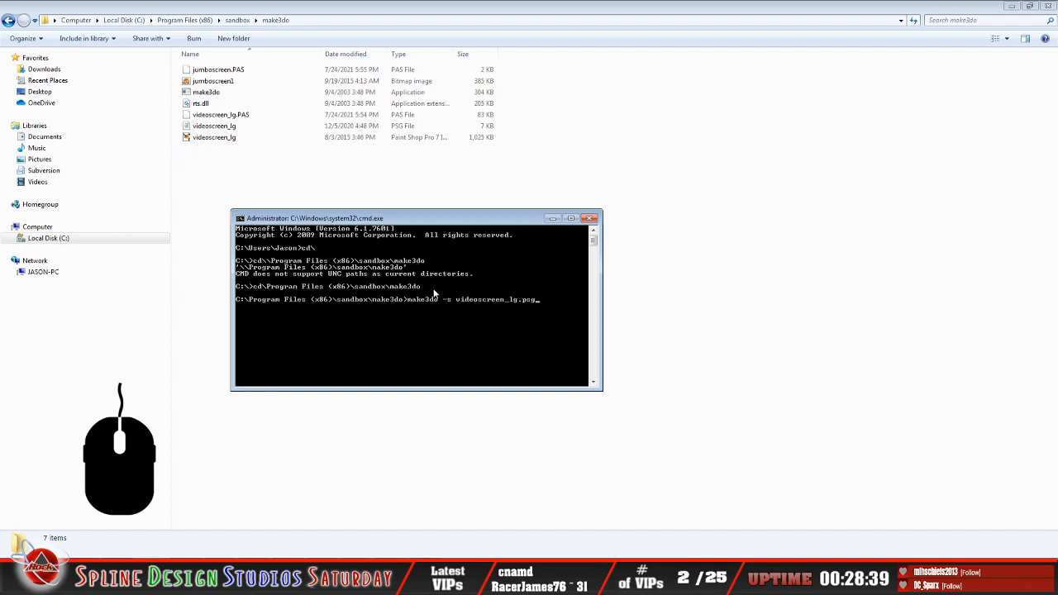
pyautogui.press('Return')
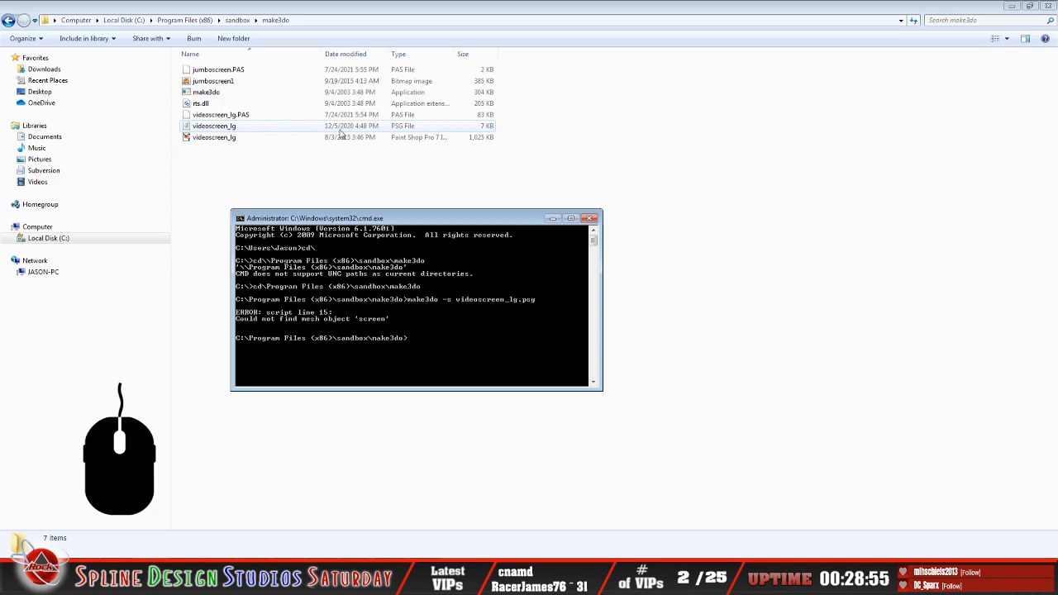
pyautogui.rightClick(234, 131)
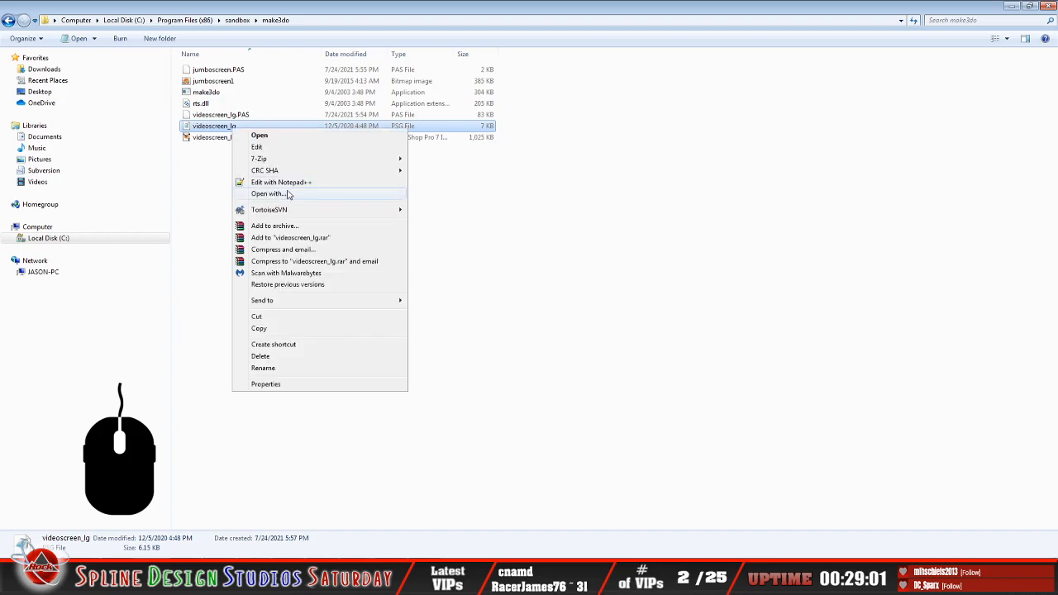
pyautogui.doubleClick(208, 127)
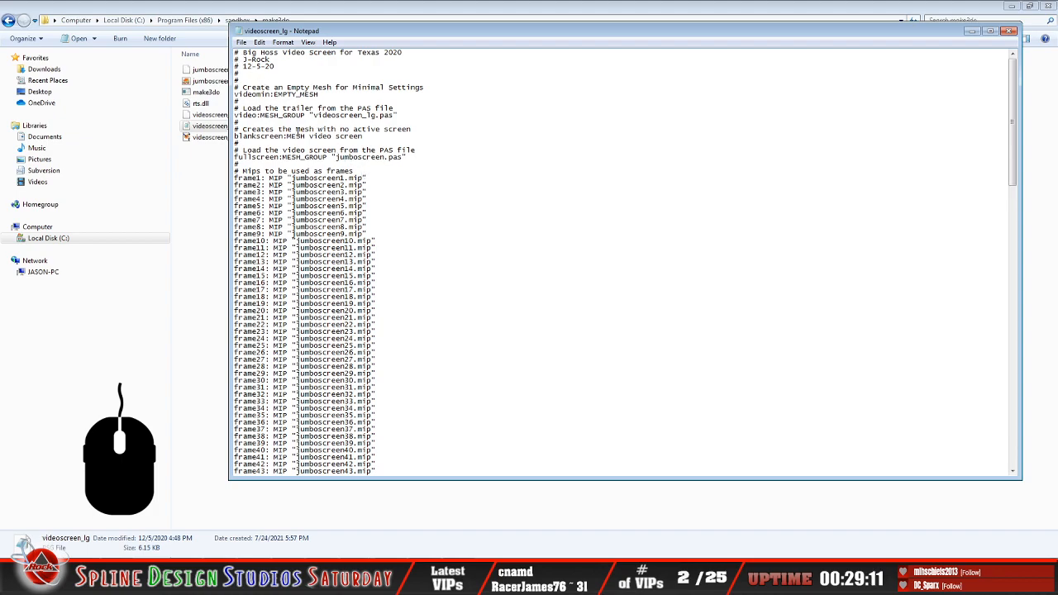
pyautogui.click(242, 41)
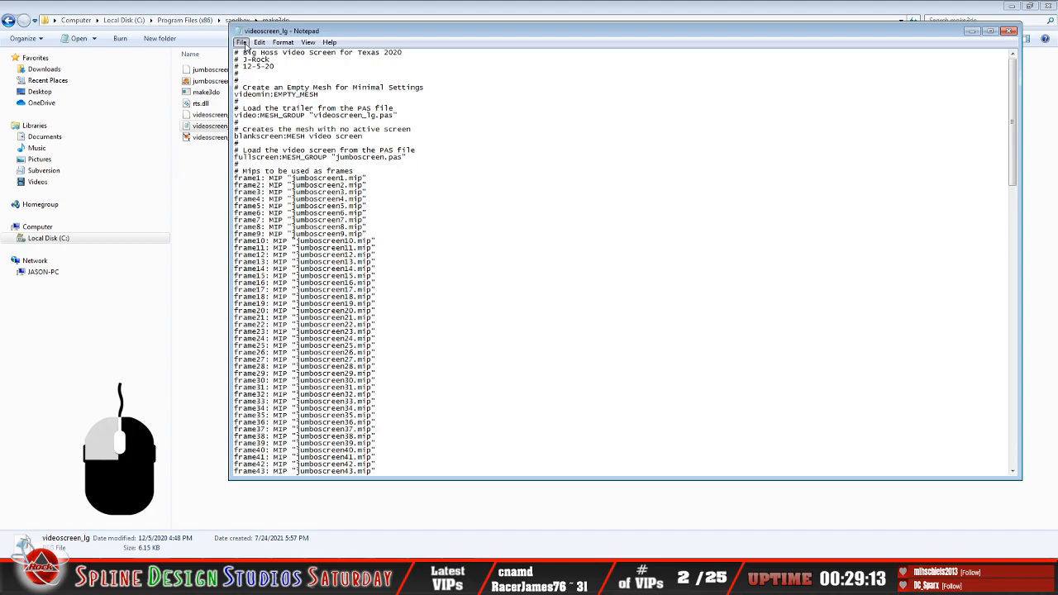
pyautogui.click(258, 134)
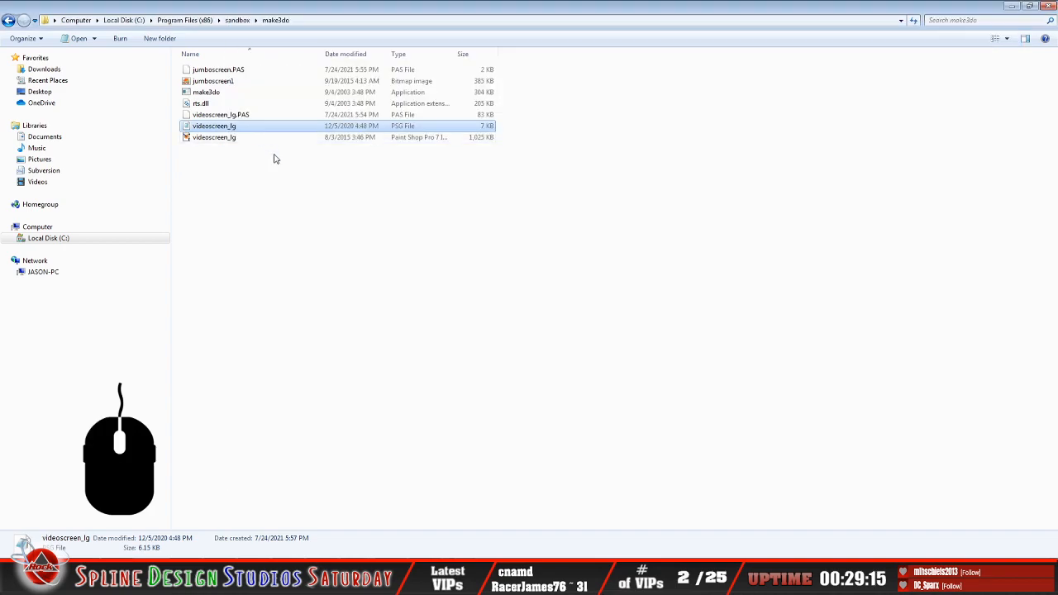
# Open the videoscreen_lg PSG file in Notepad++ and compare the mesh name on the blankscreen line with the object in 3ds max
pyautogui.rightClick(234, 132)
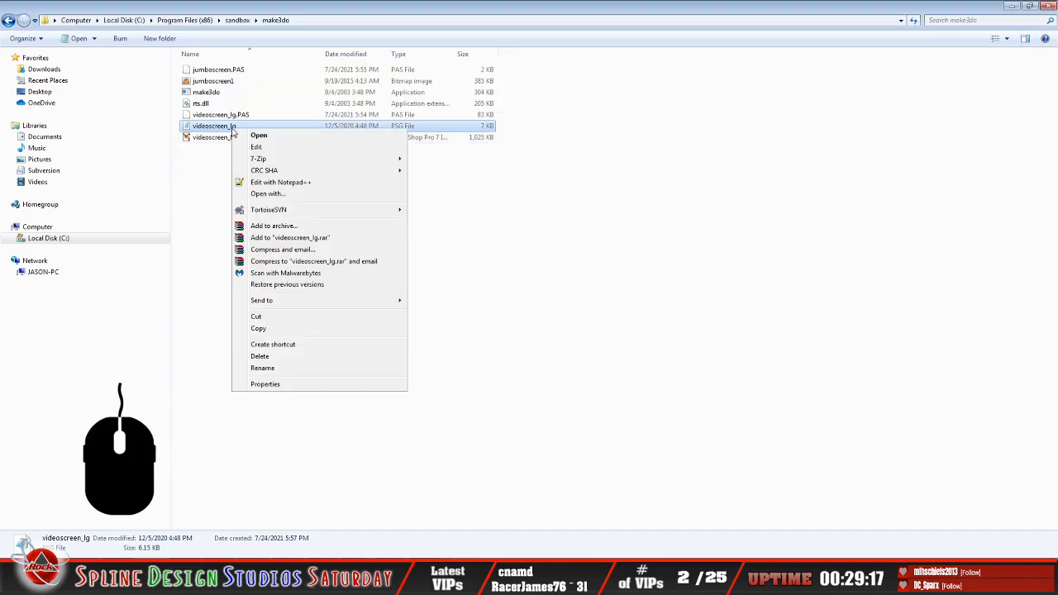
pyautogui.click(281, 192)
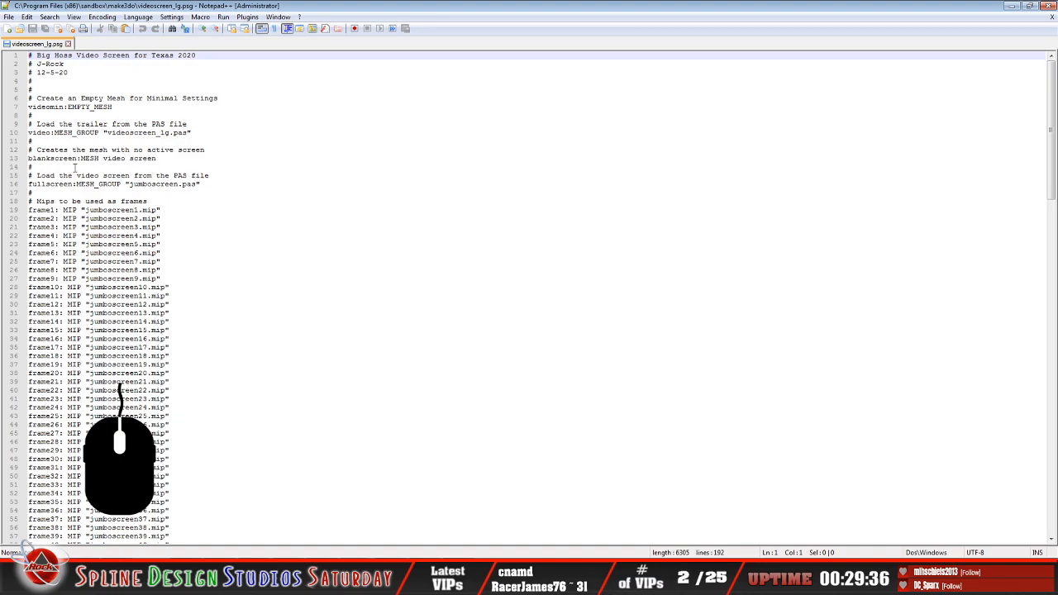
pyautogui.moveTo(33, 160); pyautogui.dragTo(156, 160)
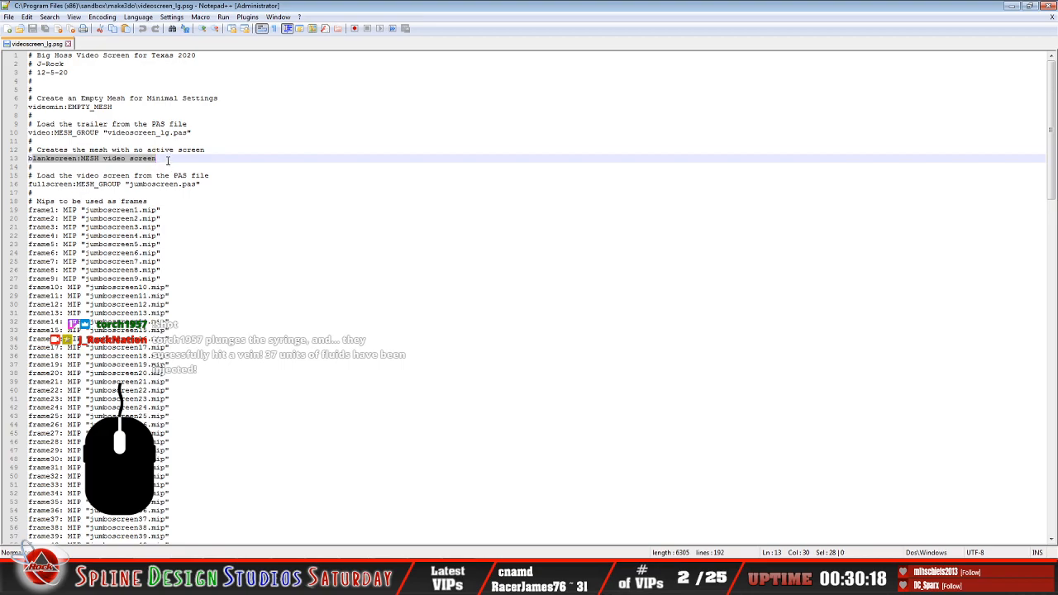
pyautogui.click(171, 162)
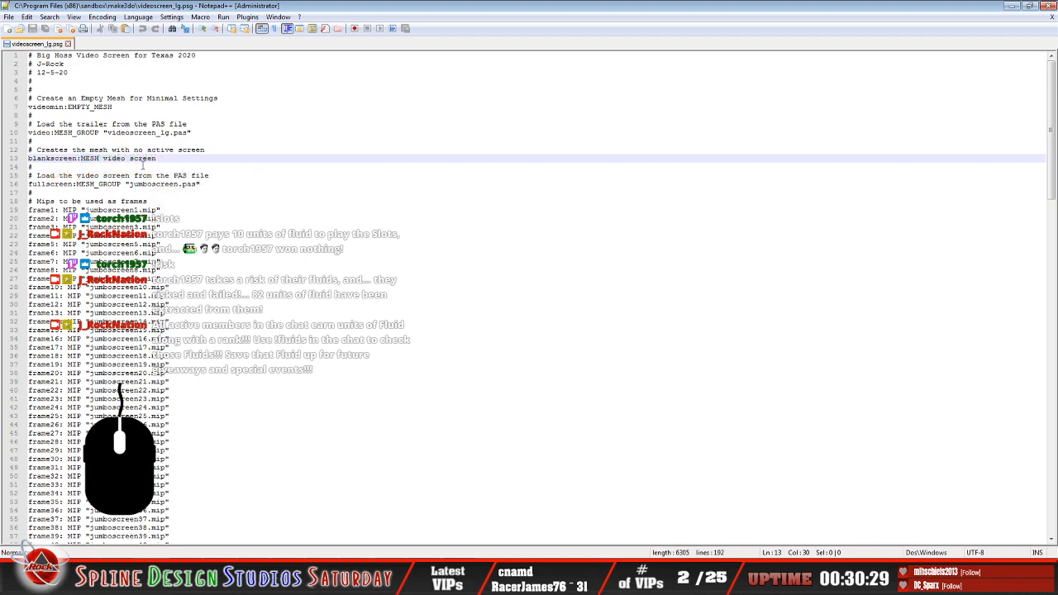
pyautogui.click(129, 159)
pyautogui.moveTo(28, 159); pyautogui.dragTo(79, 159)
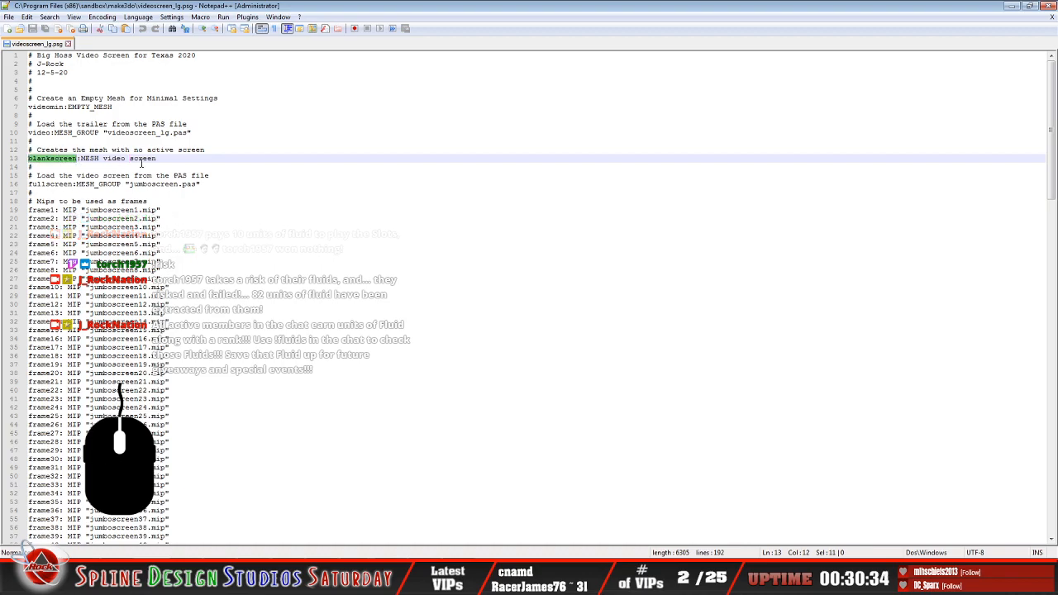
pyautogui.doubleClick(130, 160)
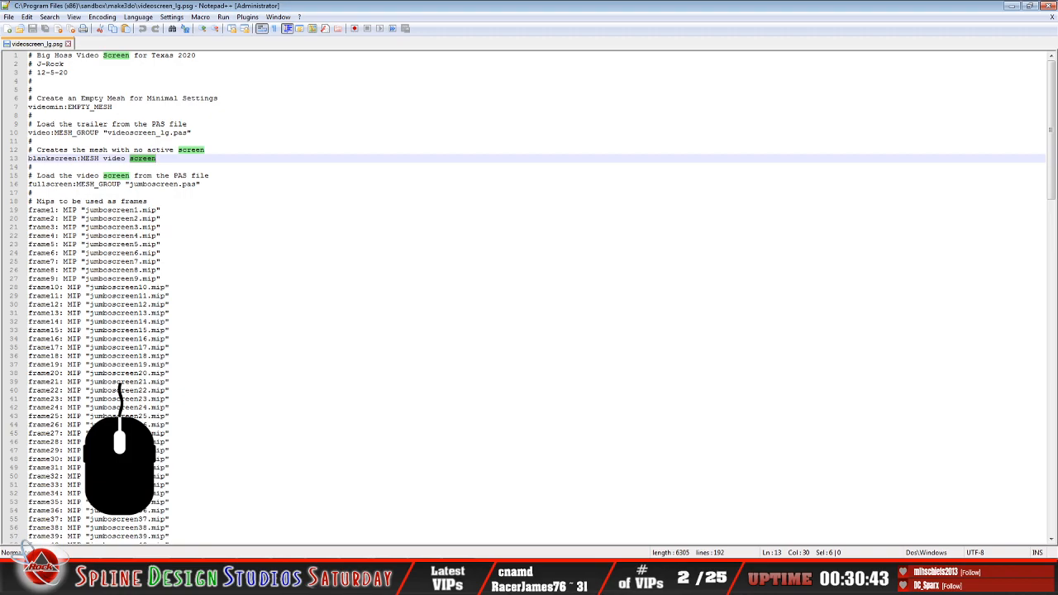
pyautogui.hotkey('alt', 'Tab')
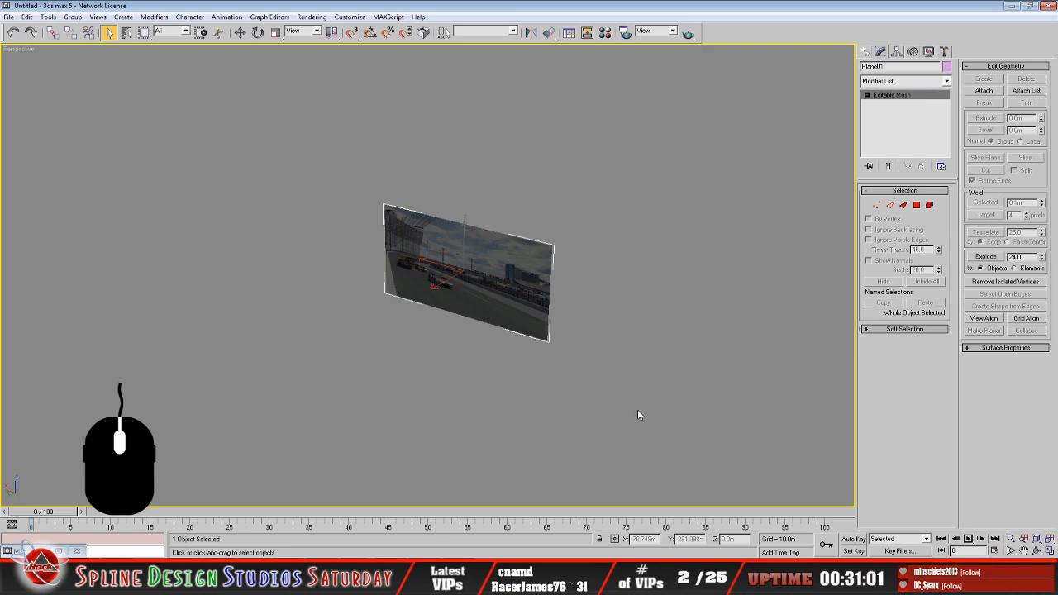
pyautogui.hotkey('alt', 'Tab')
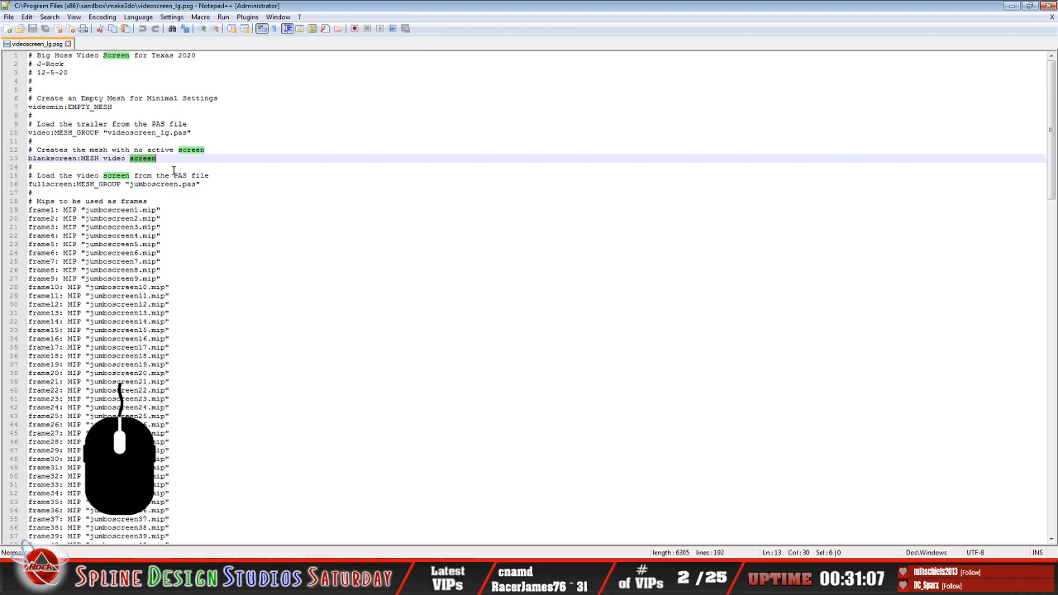
# Replace the mesh name screen on line 13, the blankscreen:MESH definition, with video
pyautogui.moveTo(134, 163); pyautogui.dragTo(130, 157)
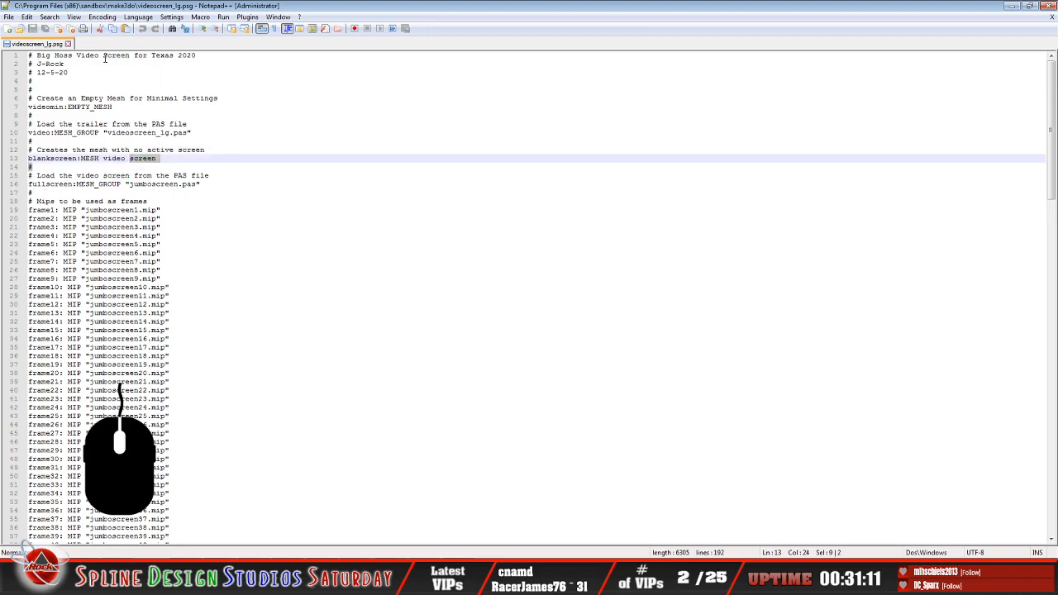
pyautogui.click(163, 158)
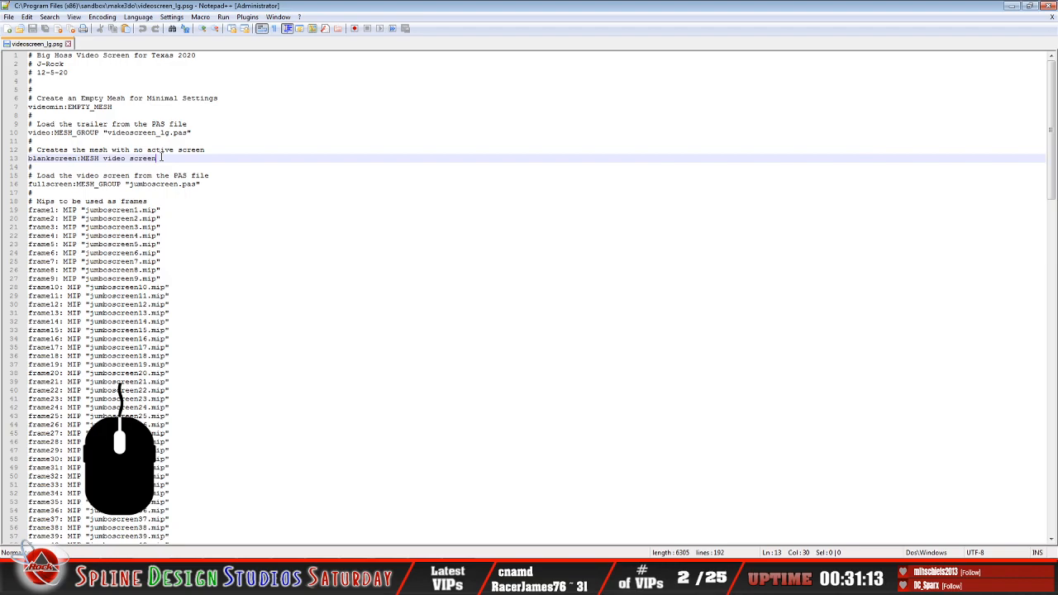
pyautogui.press('BackSpace')
pyautogui.press('BackSpace')
pyautogui.press('BackSpace')
pyautogui.press('BackSpace')
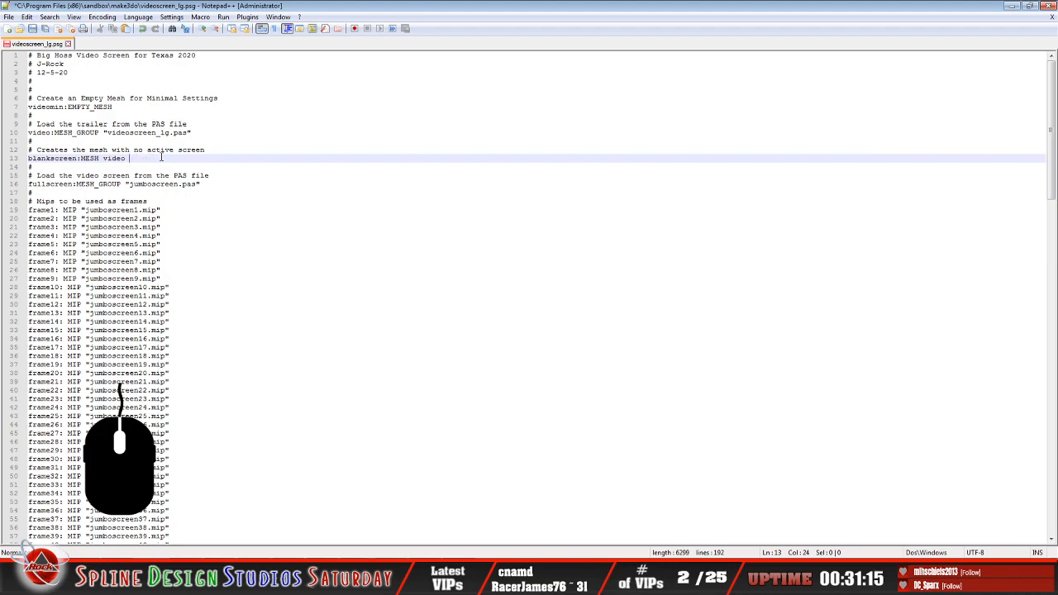
pyautogui.write('v')
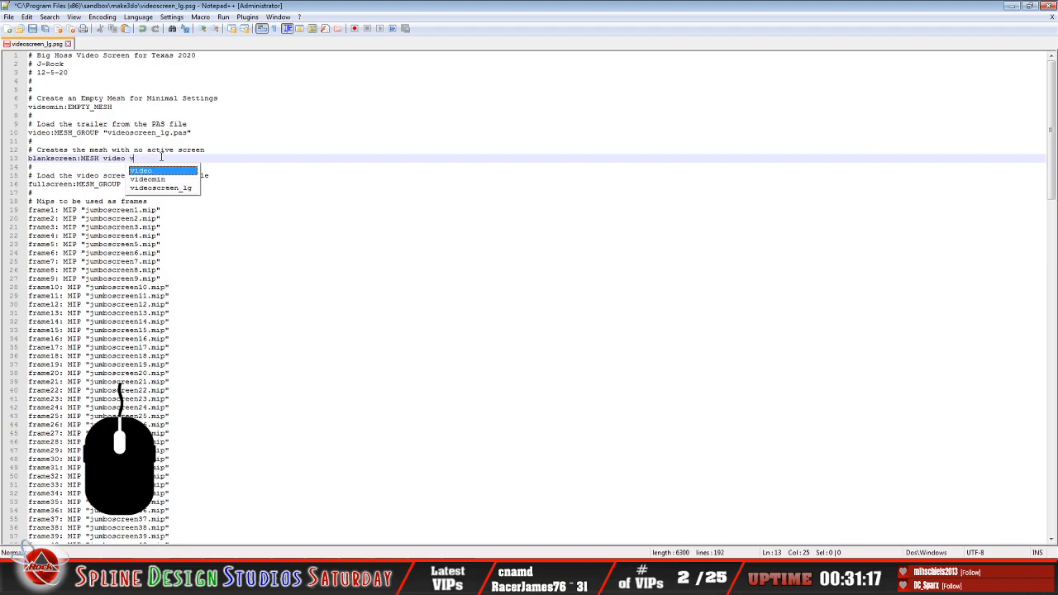
pyautogui.write('ideo')
# Switch to 3ds max to check the selected plane's object name, and return to the script in Notepad++
pyautogui.hotkey('alt', 'Tab')
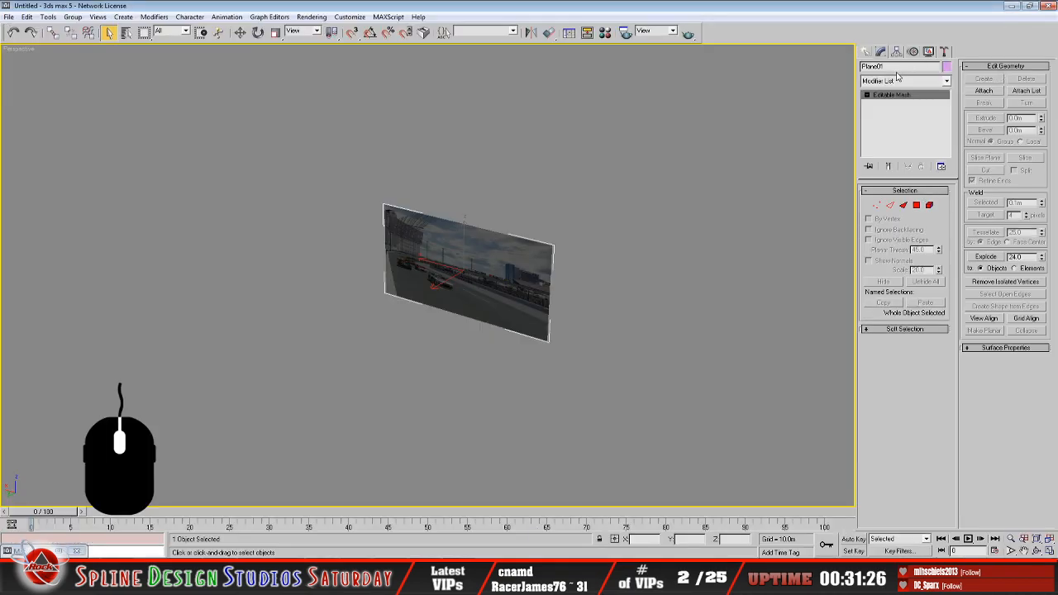
pyautogui.moveTo(898, 68); pyautogui.dragTo(843, 71)
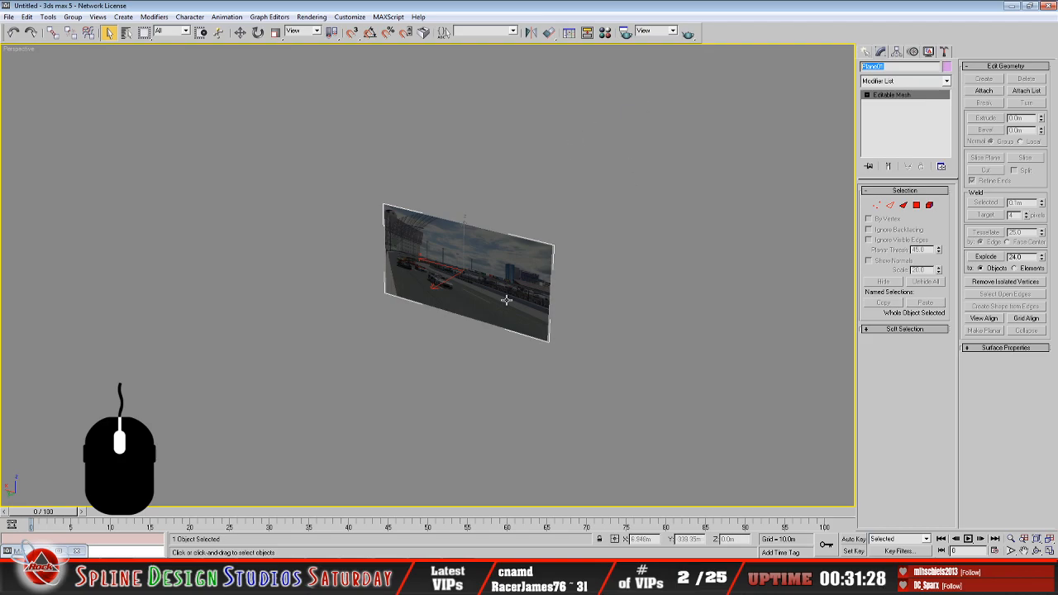
pyautogui.click(1011, 6)
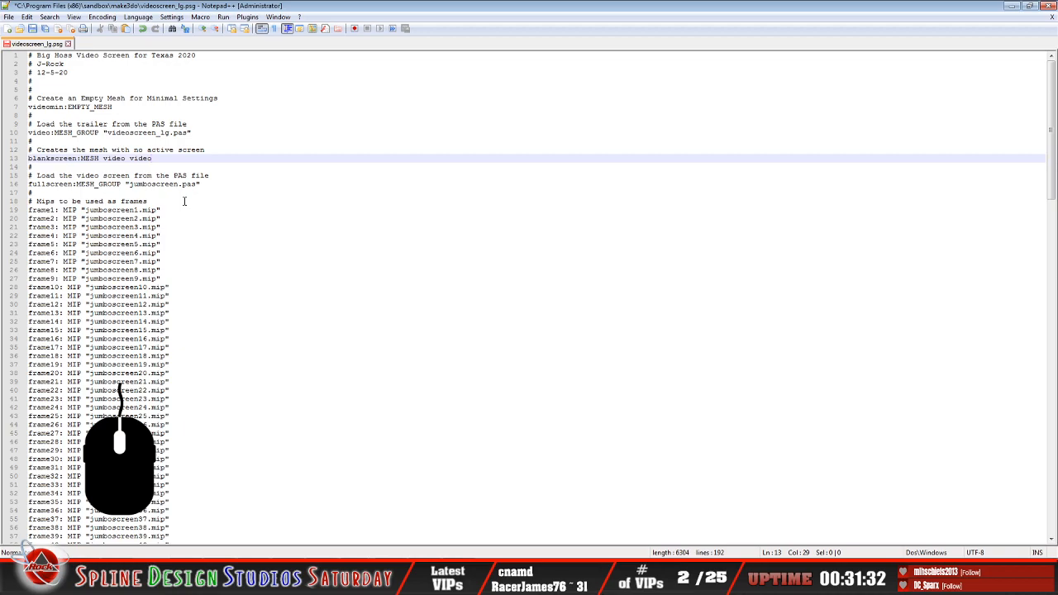
# Complete the mesh name on the blankscreen line so that it reads videoscreen_lg
pyautogui.write('sc')
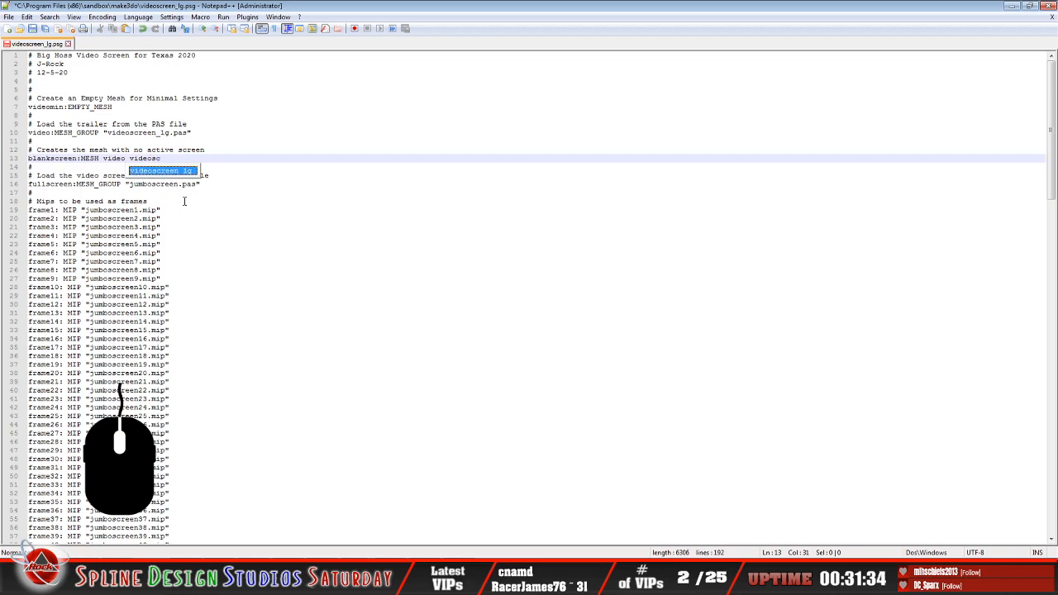
pyautogui.write('reen')
pyautogui.write('lg')
pyautogui.click(215, 151)
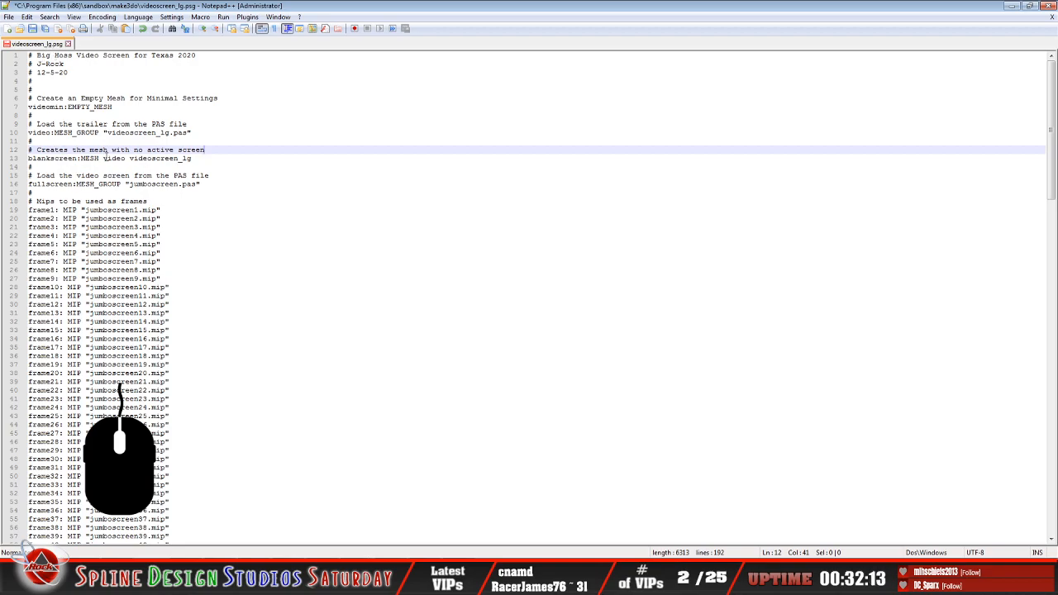
# Save the edited videoscreen_lg.psg script, close the file and exit Notepad++
pyautogui.click(8, 17)
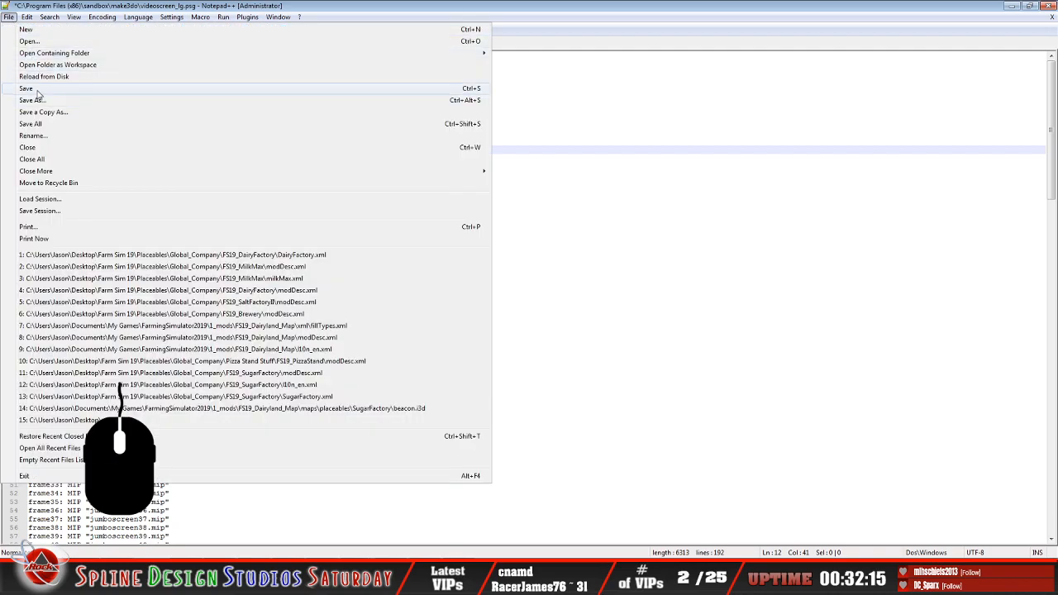
pyautogui.click(50, 88)
pyautogui.click(70, 44)
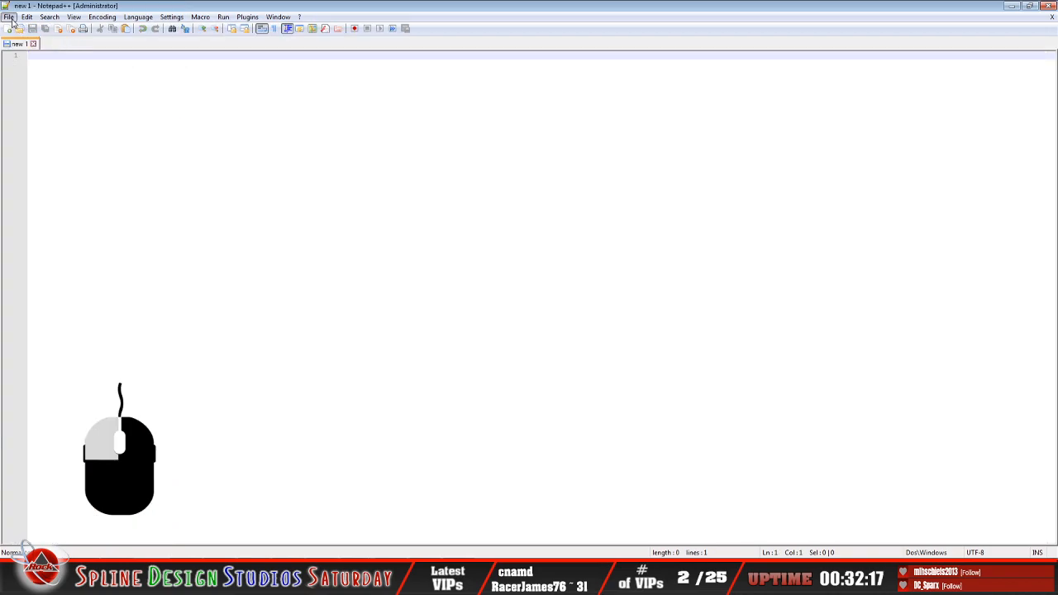
pyautogui.click(8, 16)
pyautogui.click(107, 476)
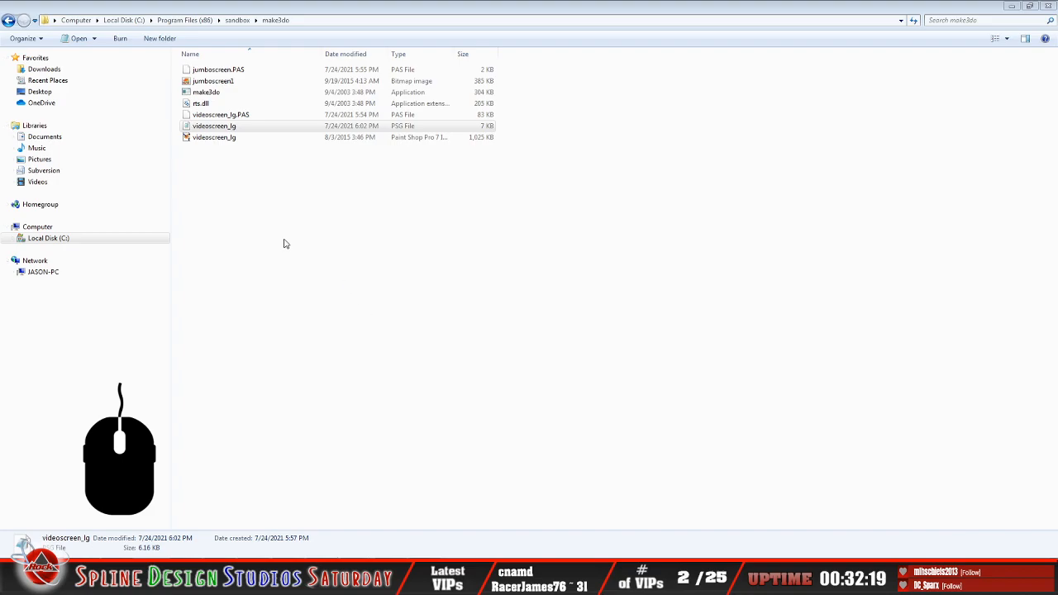
# Copy the corrected videoscreen_lg PSG script from the make3do folder into Video screen\3DS, replacing the existing copy, and minimize that folder window
pyautogui.rightClick(220, 130)
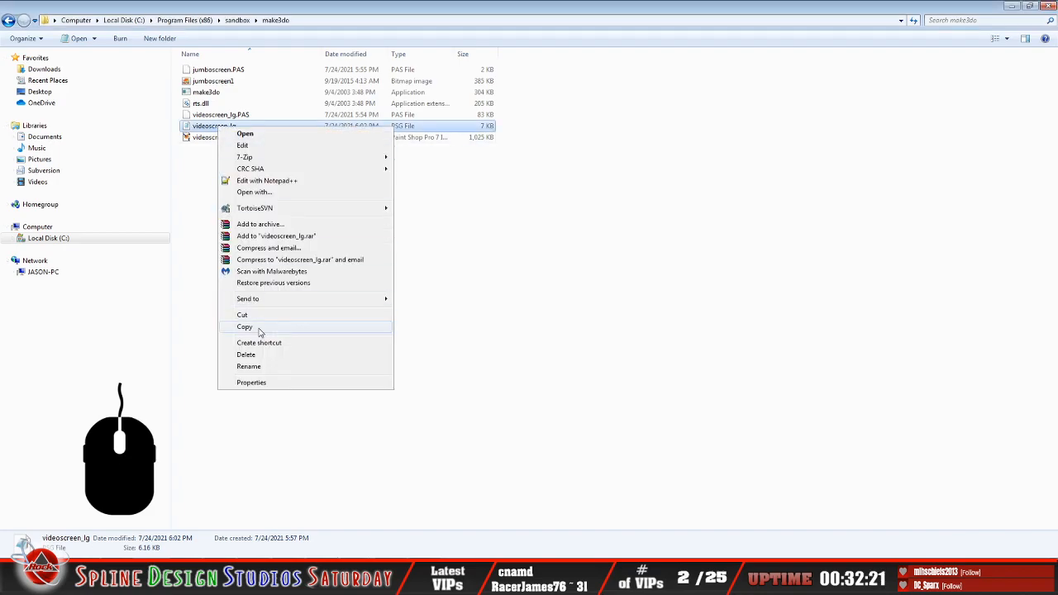
pyautogui.click(262, 325)
pyautogui.click(46, 581)
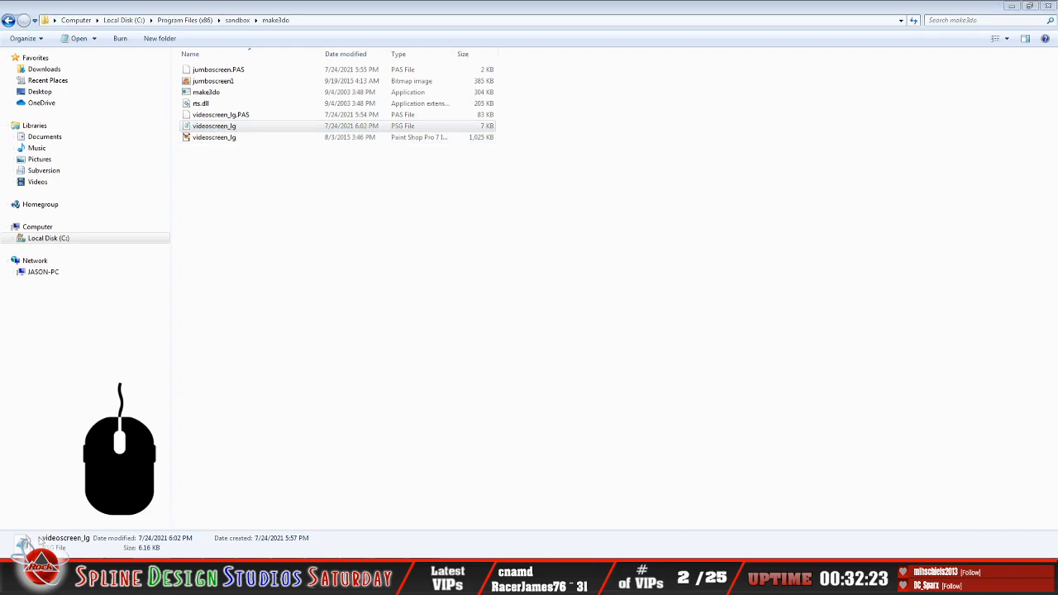
pyautogui.click(71, 520)
pyautogui.rightClick(279, 278)
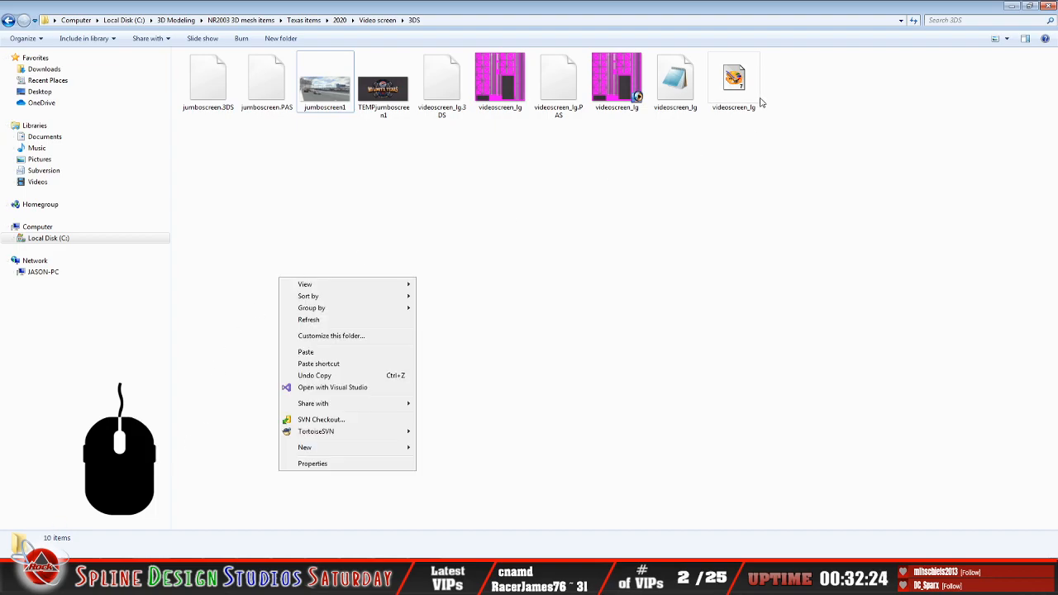
pyautogui.click(326, 354)
pyautogui.click(546, 240)
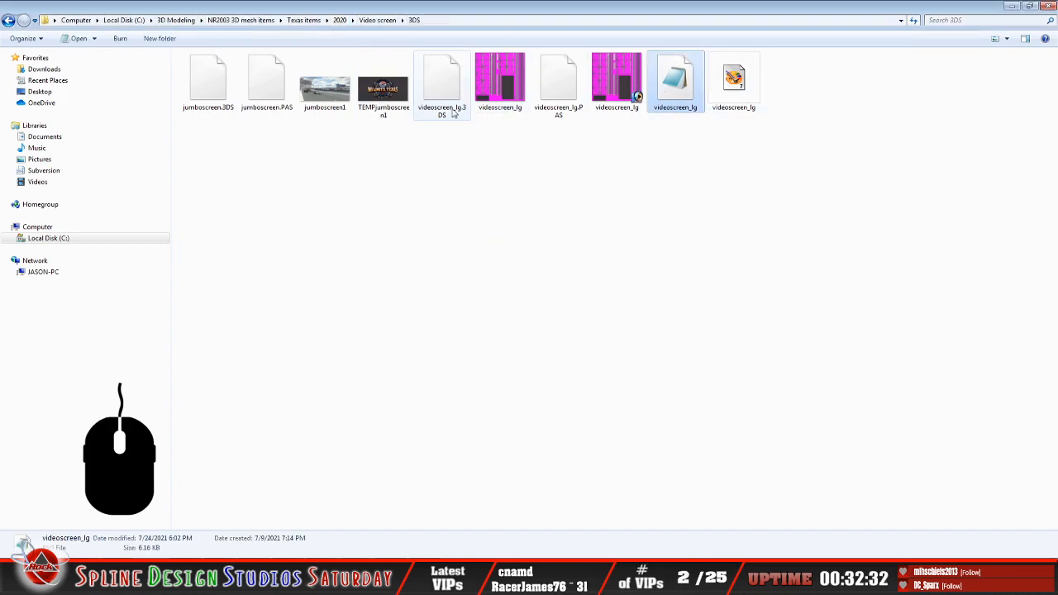
pyautogui.click(1013, 5)
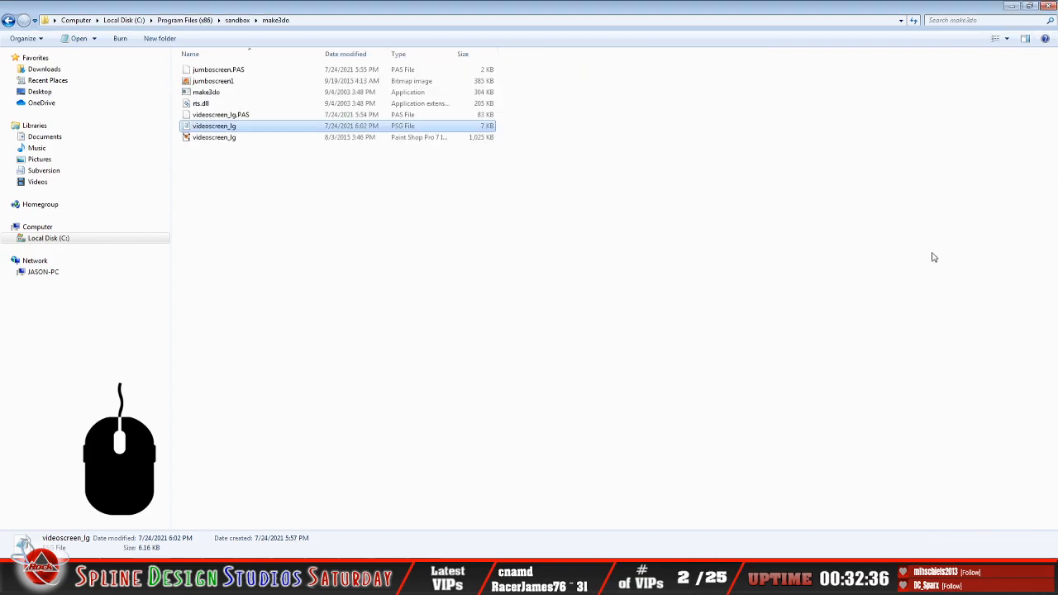
# Switch to the Command Prompt and rerun make3do -s videoscreen_lg.psg
pyautogui.click(443, 580)
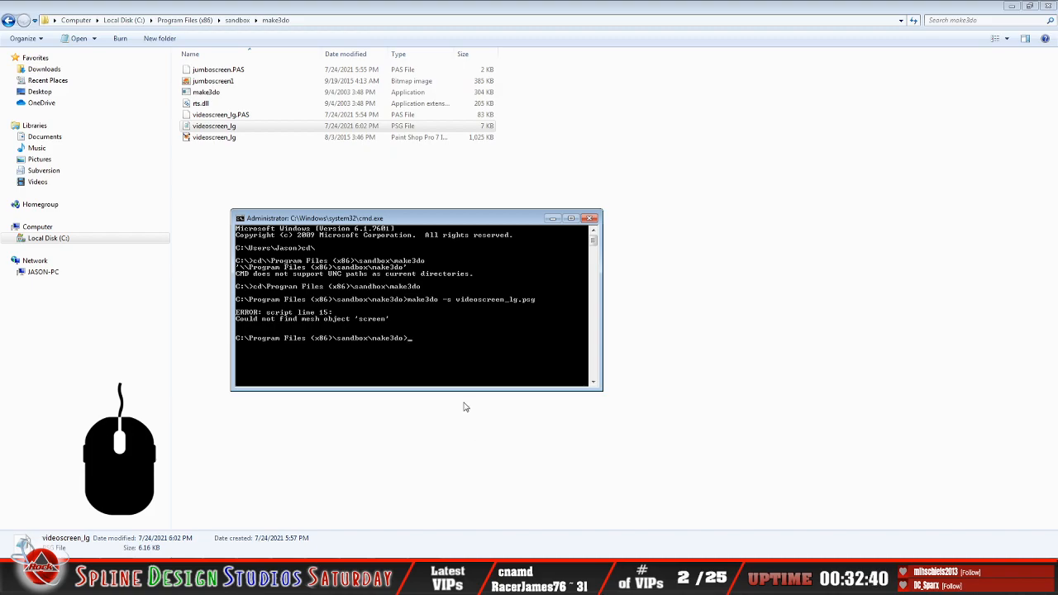
pyautogui.press('Up')
pyautogui.press('Return')
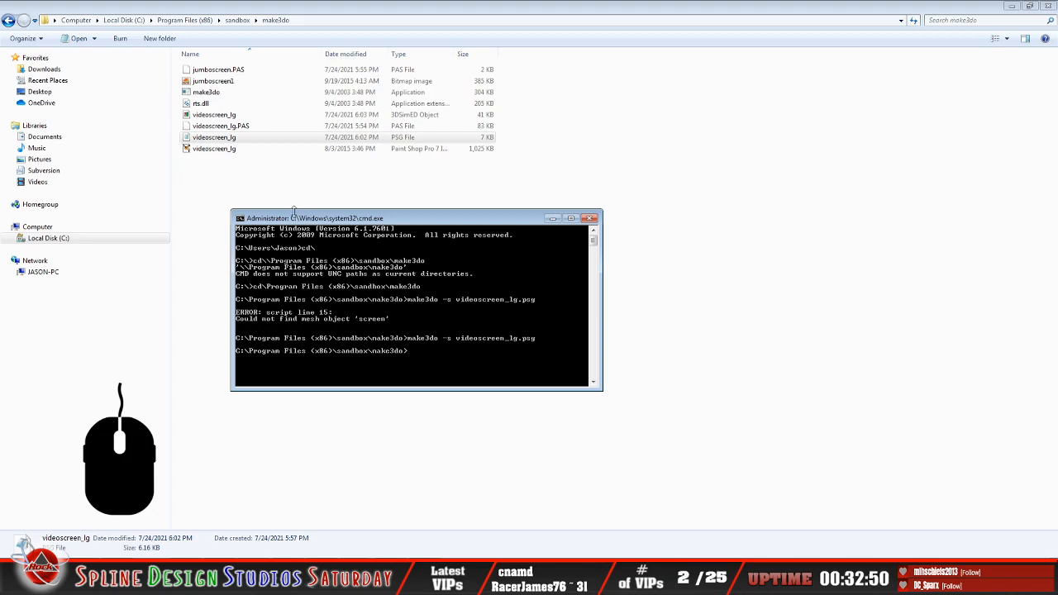
# Open the generated videoscreen_lg 3DO object in 3DSimED, inspect the video screen model from the front, and exit the viewer
pyautogui.doubleClick(219, 116)
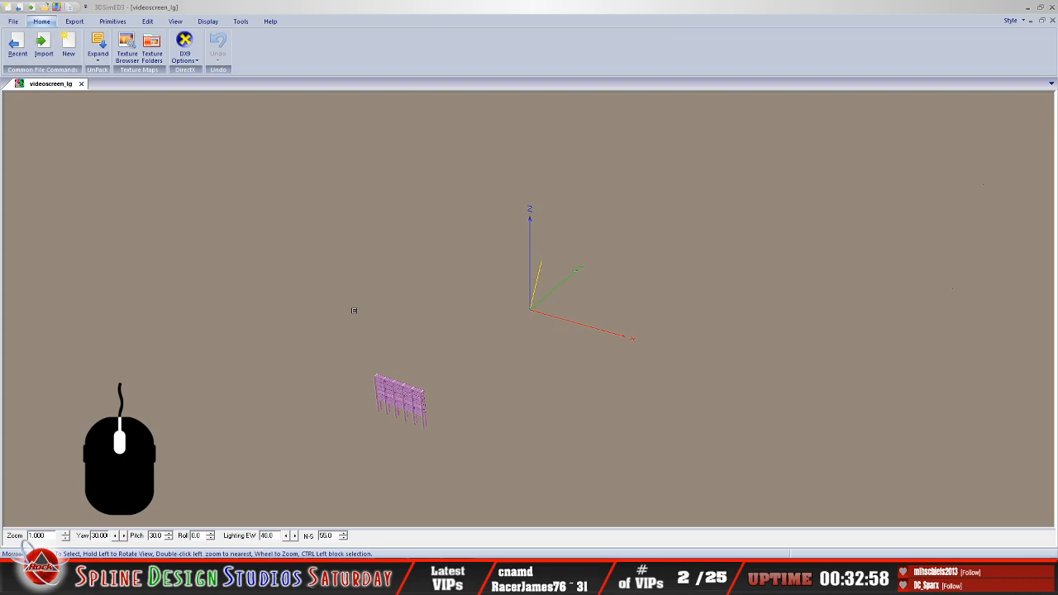
pyautogui.moveTo(455, 401); pyautogui.dragTo(394, 362)
pyautogui.scroll(2, 392, 362)
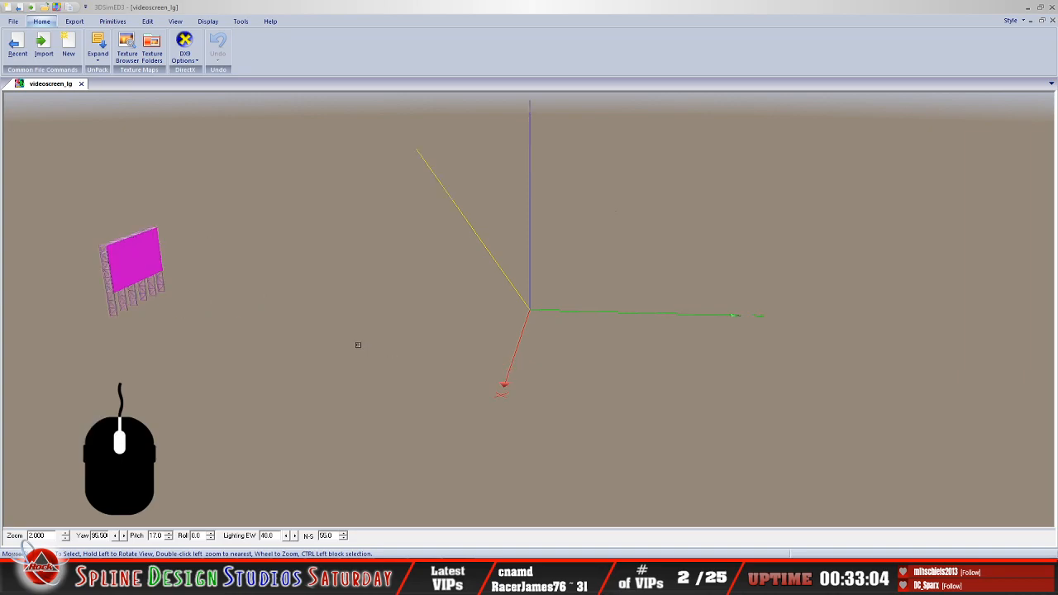
pyautogui.moveTo(533, 341); pyautogui.dragTo(364, 342)
pyautogui.scroll(2, 240, 277)
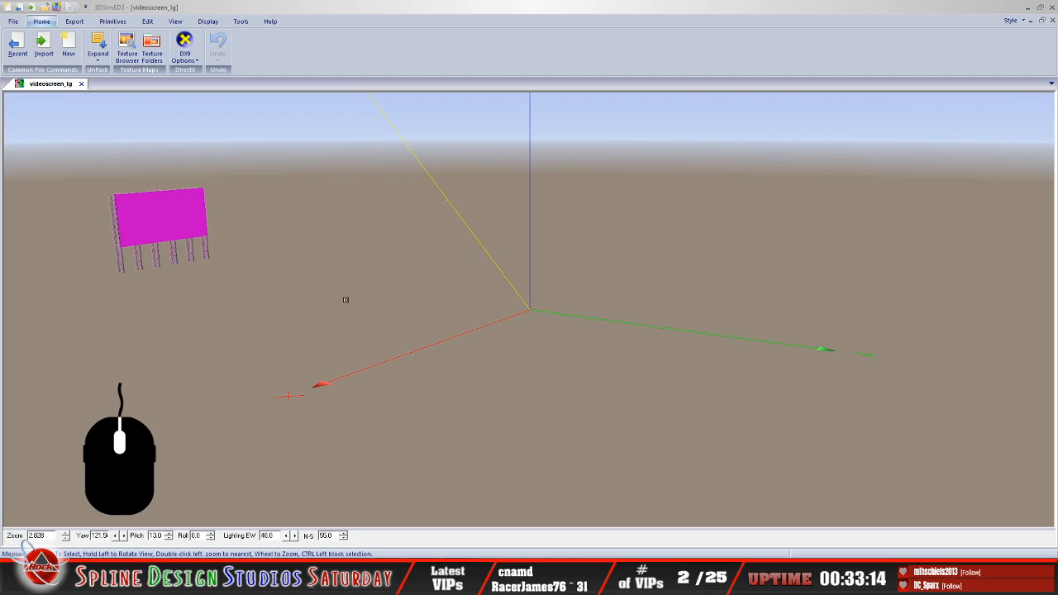
pyautogui.scroll(-3, 248, 296)
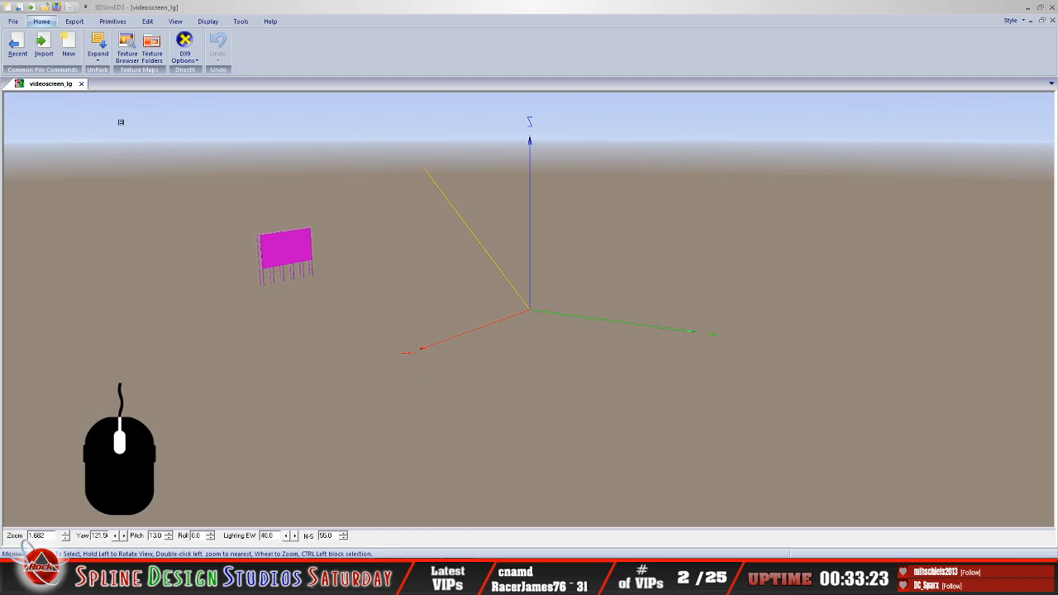
pyautogui.click(13, 21)
pyautogui.click(245, 326)
pyautogui.click(506, 309)
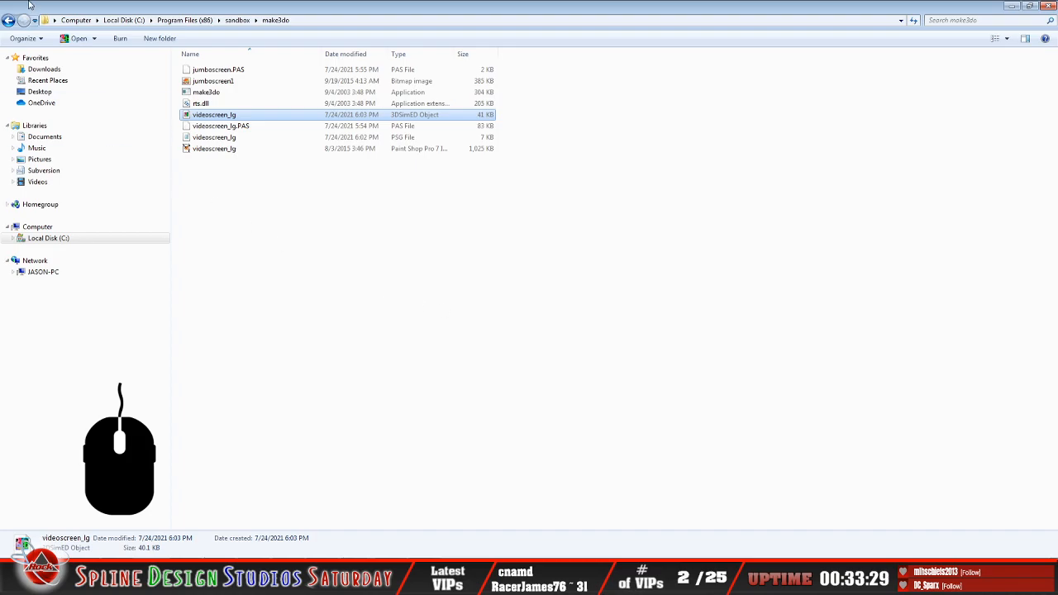
# Copy the jumboscreen1 and videoscreen_lg Paint Shop Pro 7 MultiImage files from the Texas Video screen folder
pyautogui.click(8, 20)
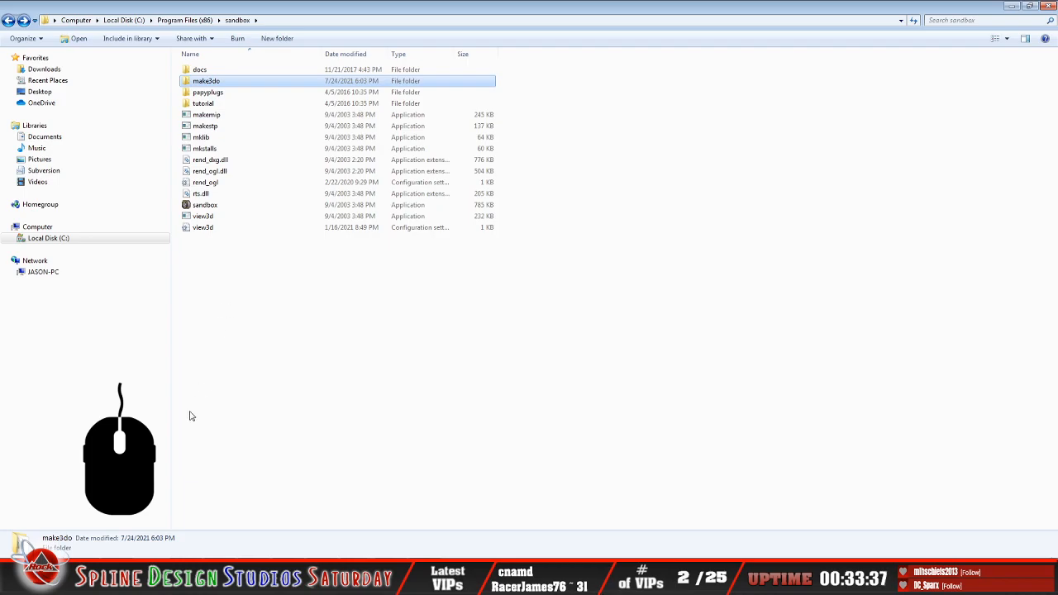
pyautogui.click(136, 580)
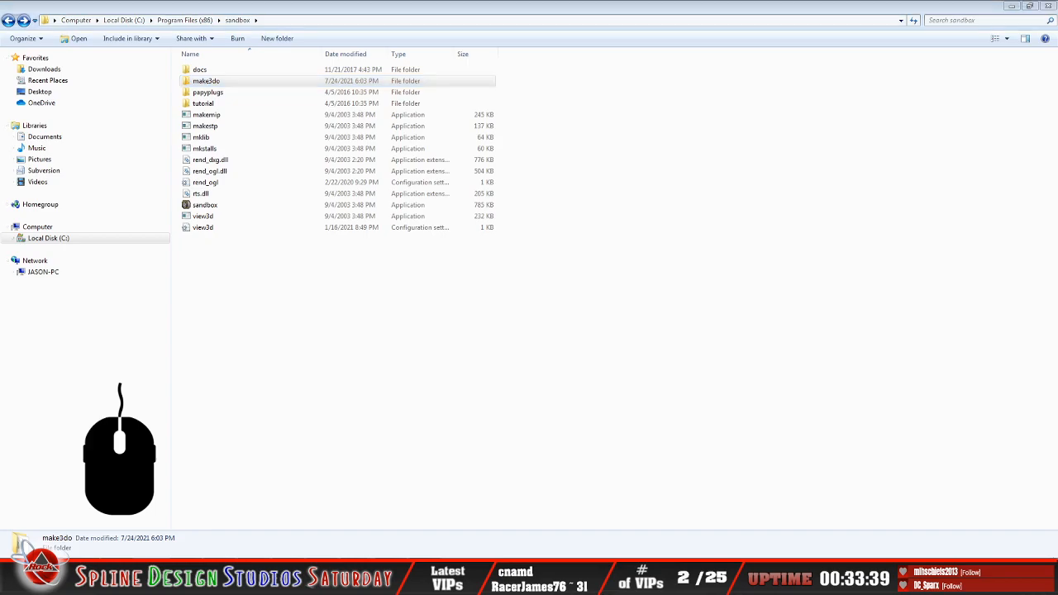
pyautogui.click(50, 524)
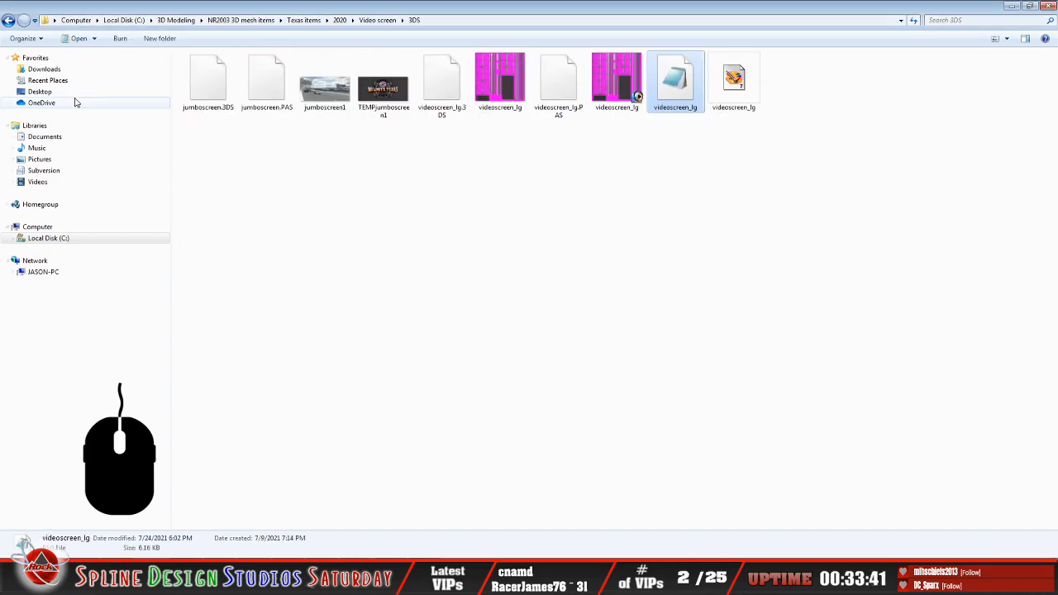
pyautogui.click(9, 20)
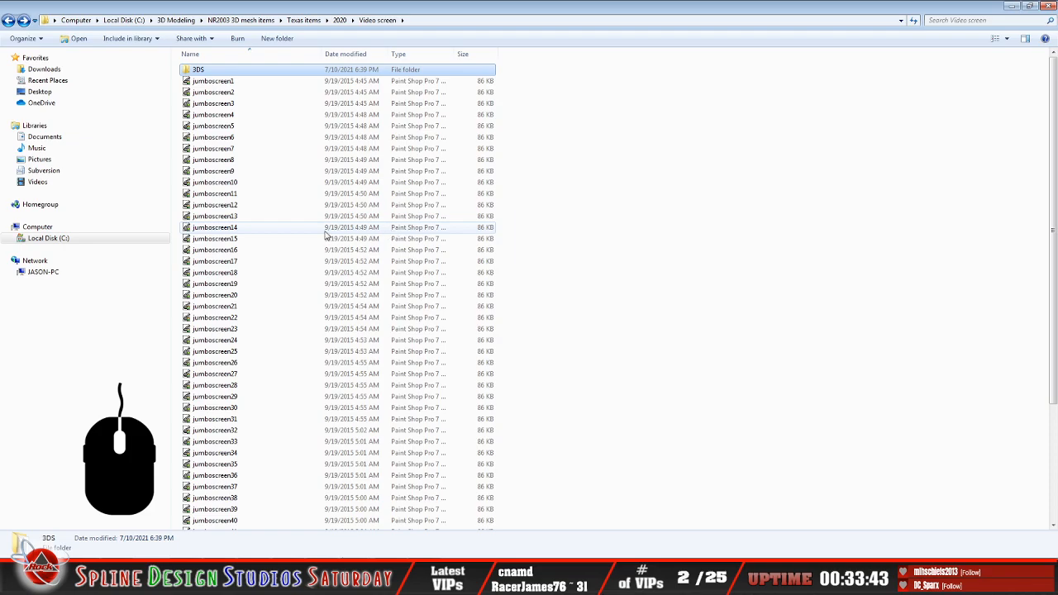
pyautogui.click(222, 82)
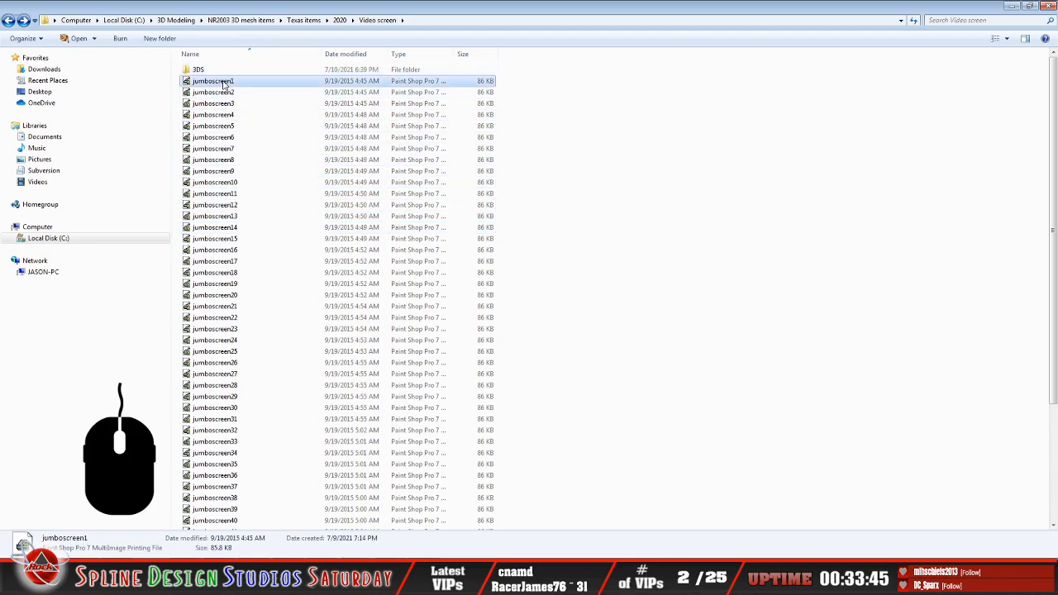
pyautogui.scroll(-5, 556, 347)
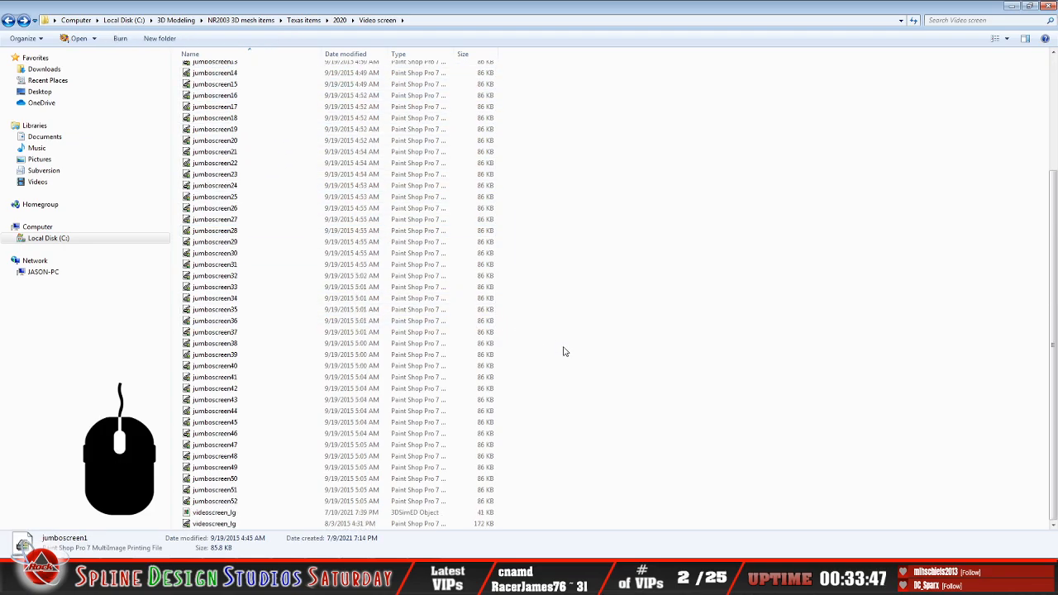
pyautogui.keyDown('ctrl'); pyautogui.click(234, 526); pyautogui.keyUp('ctrl')
pyautogui.rightClick(232, 529)
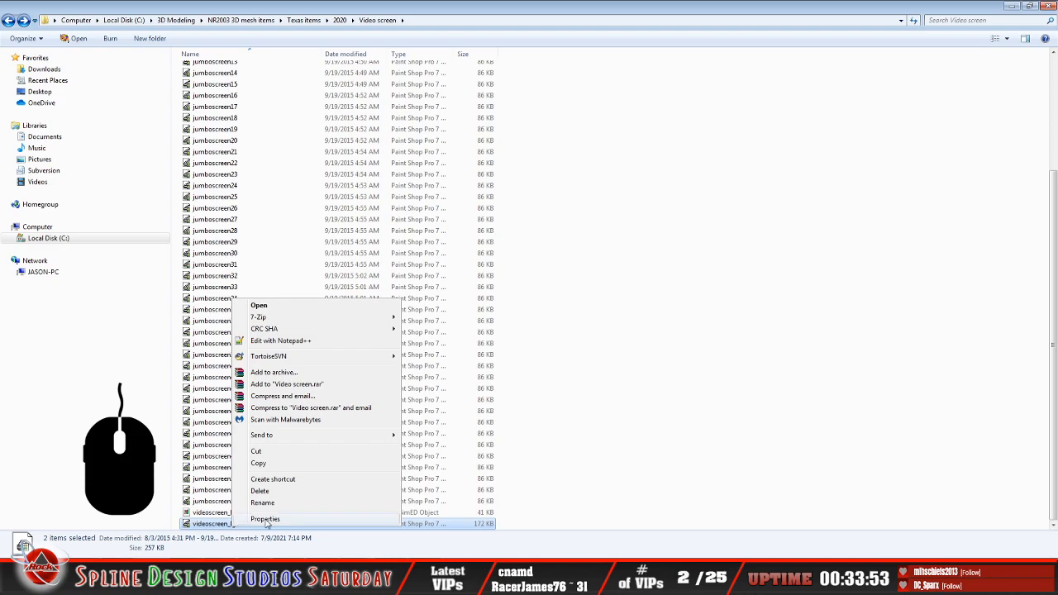
pyautogui.click(274, 464)
pyautogui.click(542, 415)
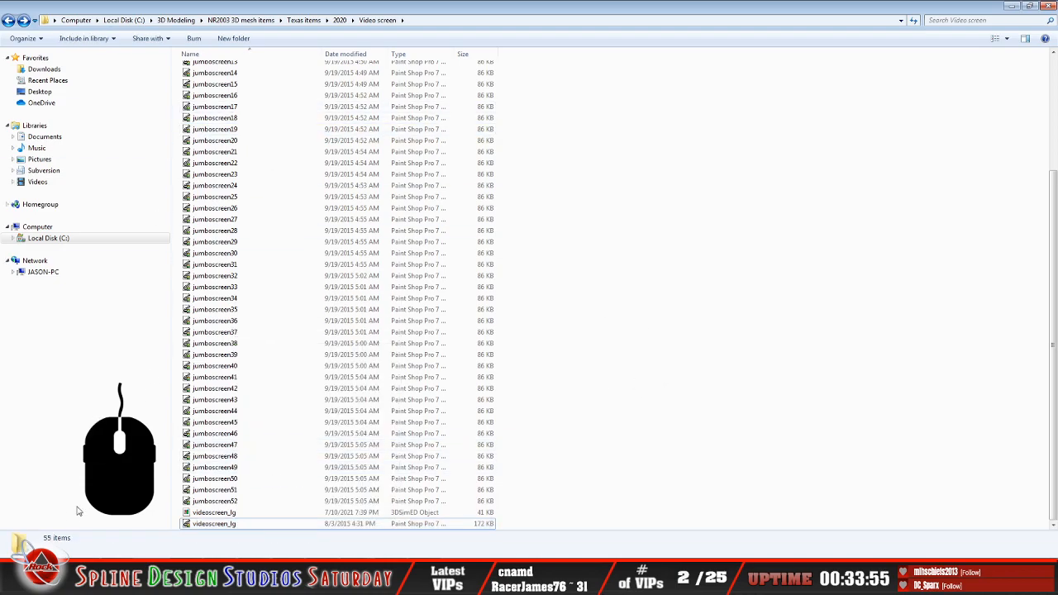
# Paste the two copied texture files into the sandbox\make3do folder
pyautogui.click(50, 569)
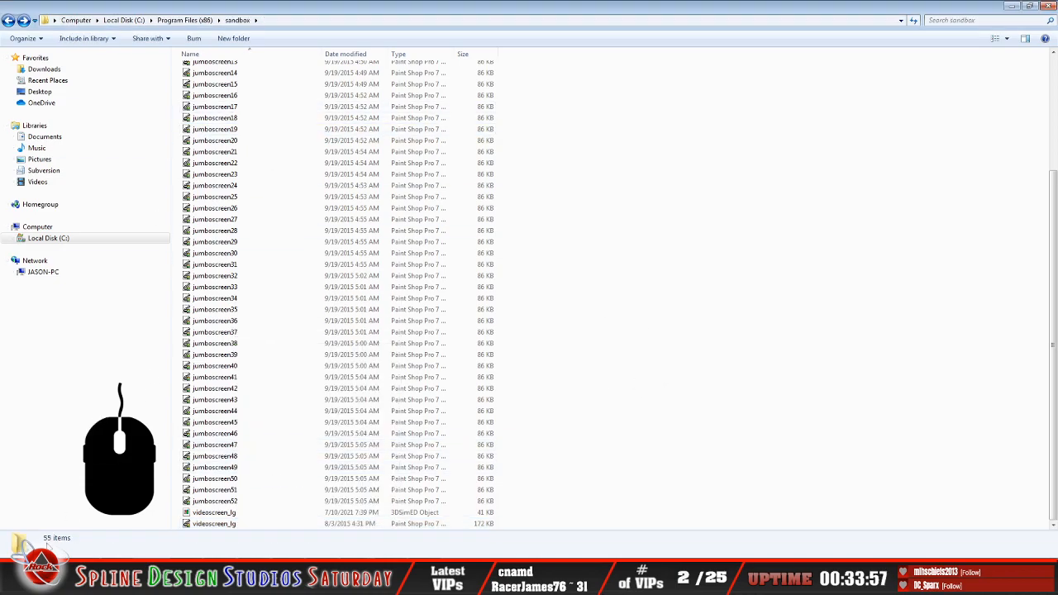
pyautogui.doubleClick(220, 82)
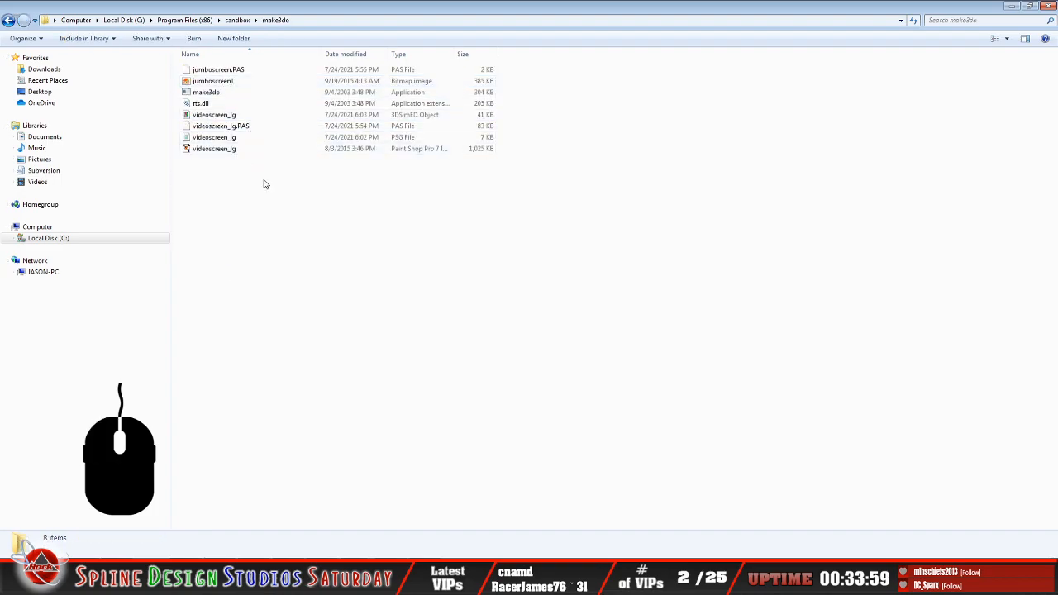
pyautogui.rightClick(257, 183)
pyautogui.click(291, 259)
pyautogui.click(331, 283)
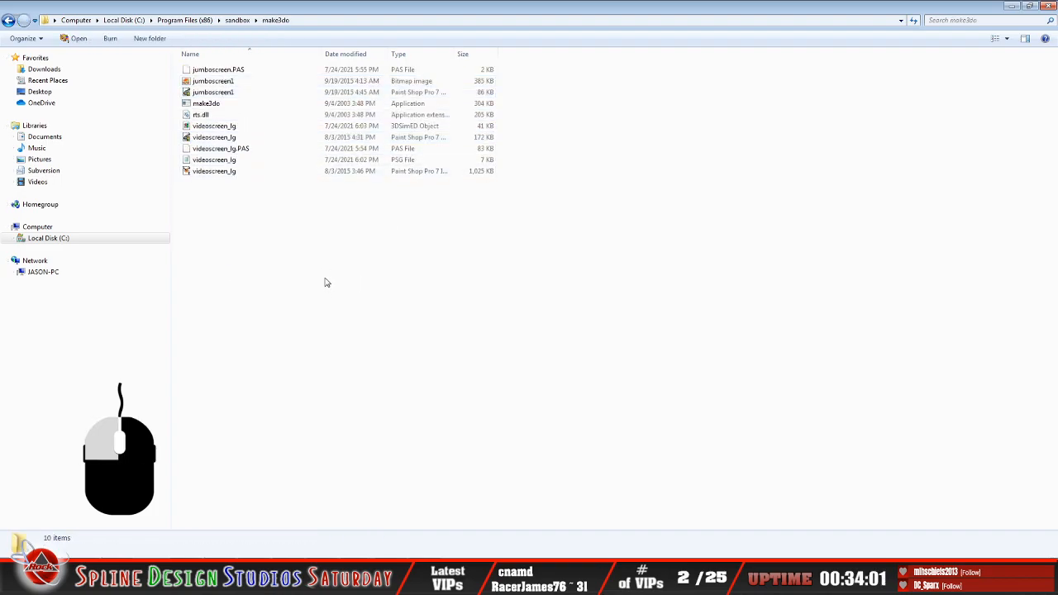
# Switch to the Command Prompt and try to run view3d from the make3do directory
pyautogui.click(453, 572)
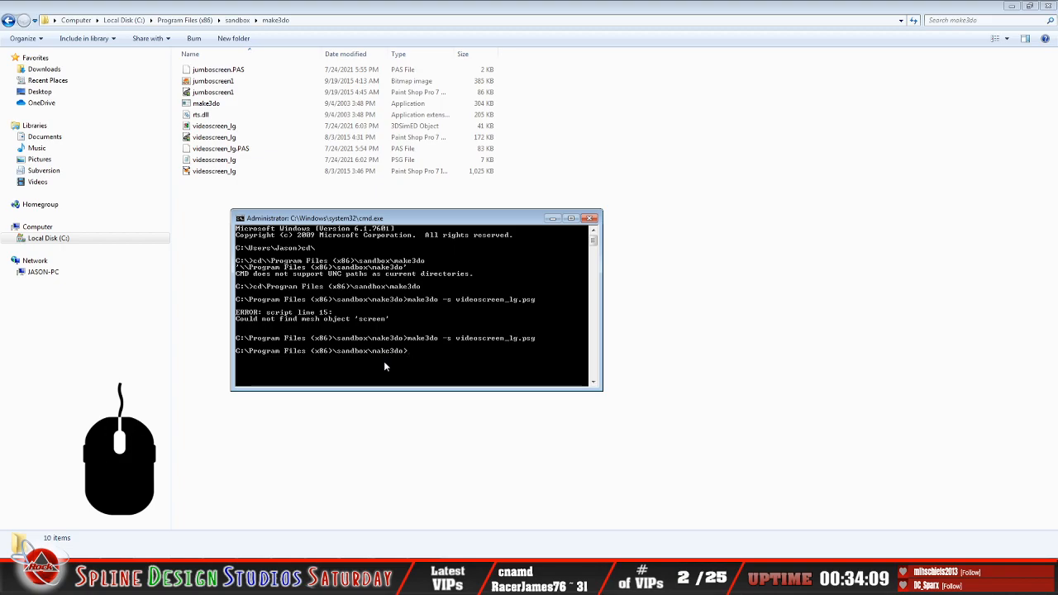
pyautogui.write('view3d')
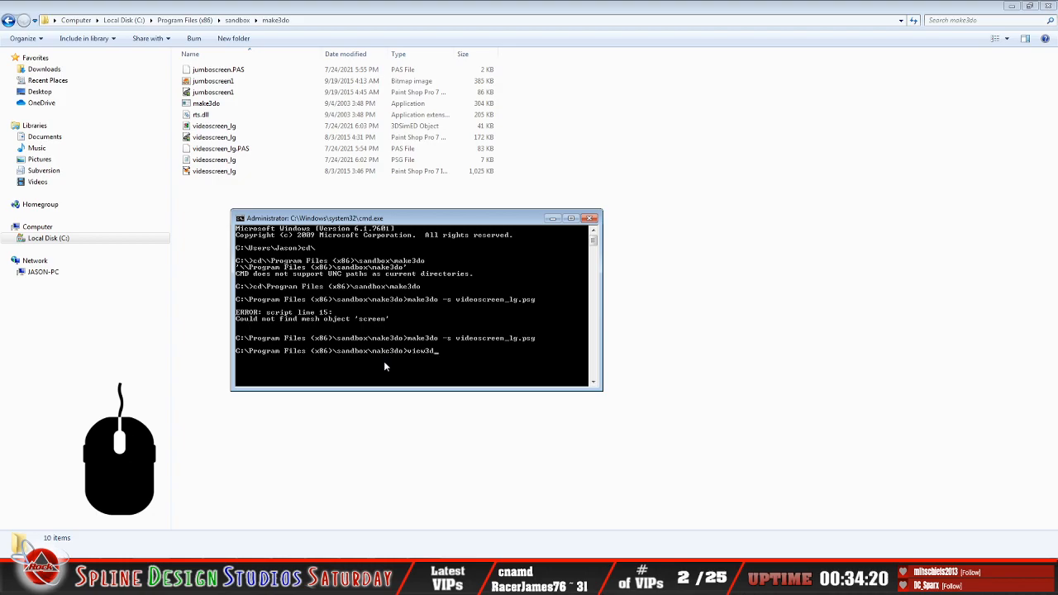
pyautogui.press('Return')
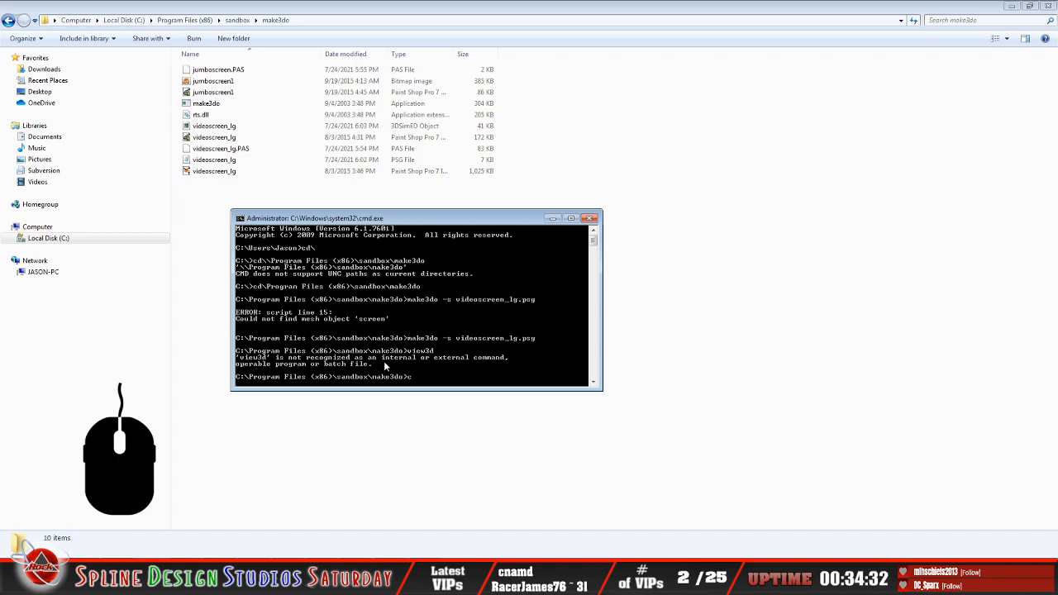
# Begin a cd\ command and copy the path \Program Files (x86)\sandbox, without the drive letter, from the sandbox folder's address
pyautogui.write('d\\')
pyautogui.click(324, 23)
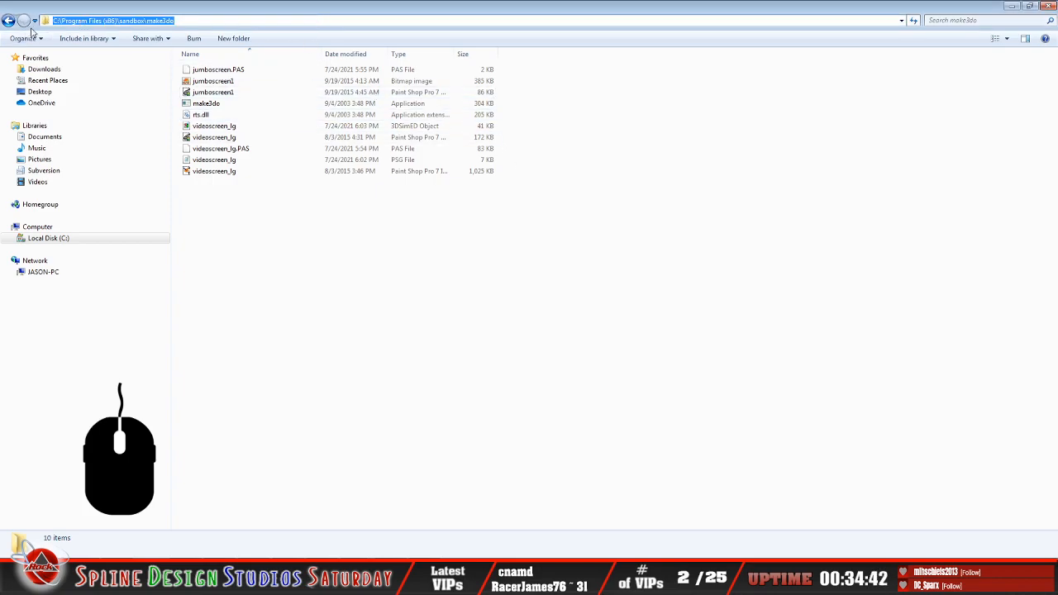
pyautogui.click(8, 20)
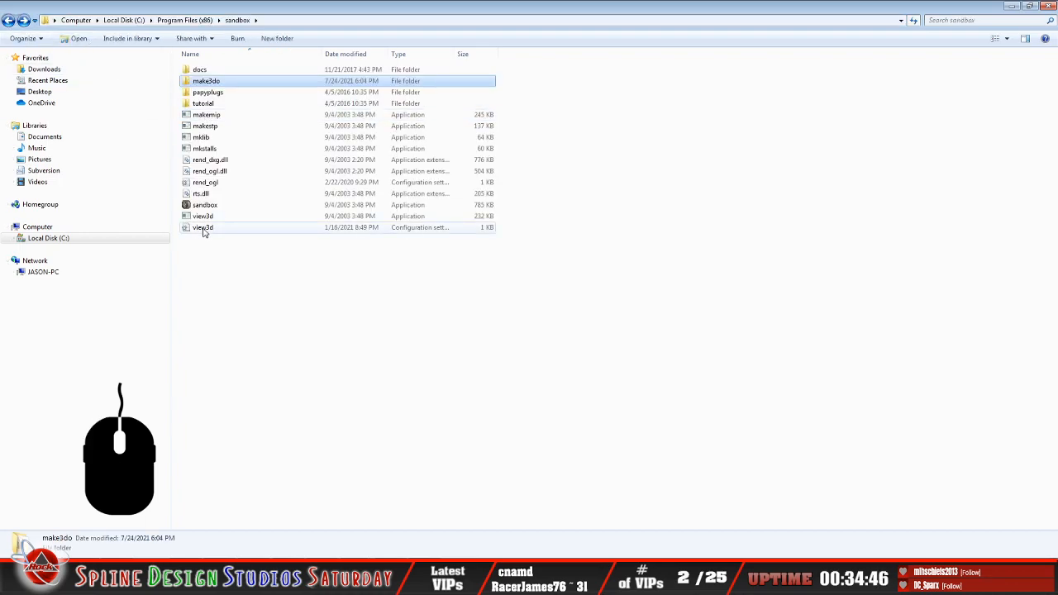
pyautogui.click(281, 19)
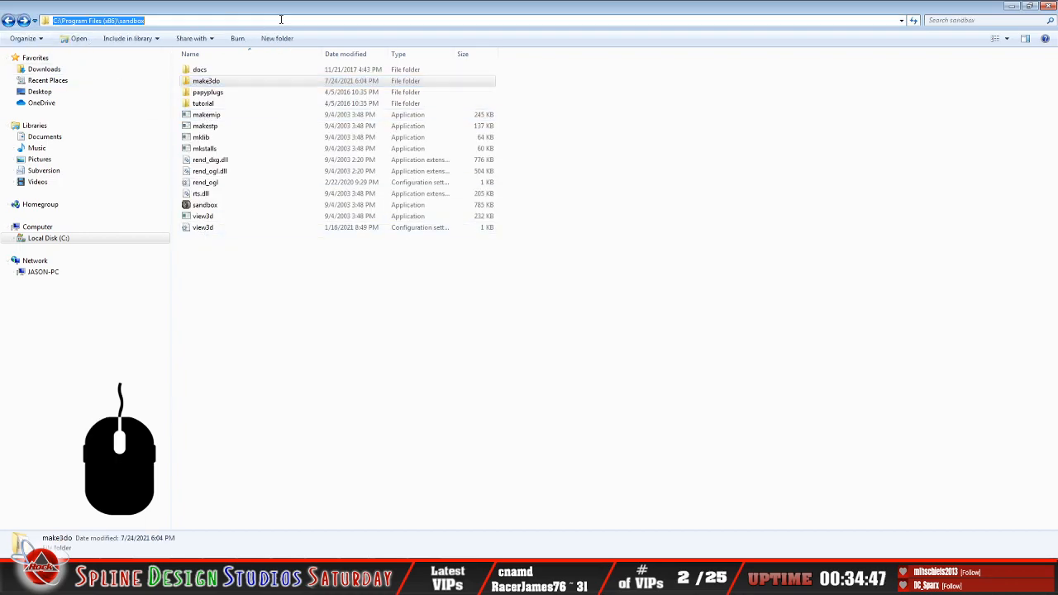
pyautogui.rightClick(133, 23)
pyautogui.click(207, 23)
pyautogui.moveTo(60, 23); pyautogui.dragTo(147, 22)
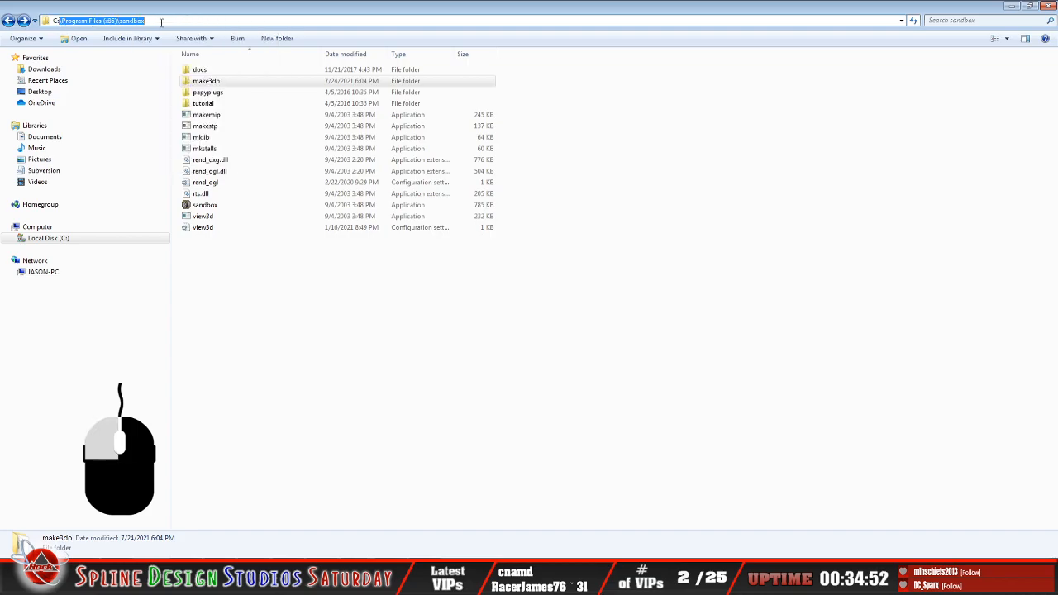
pyautogui.rightClick(136, 24)
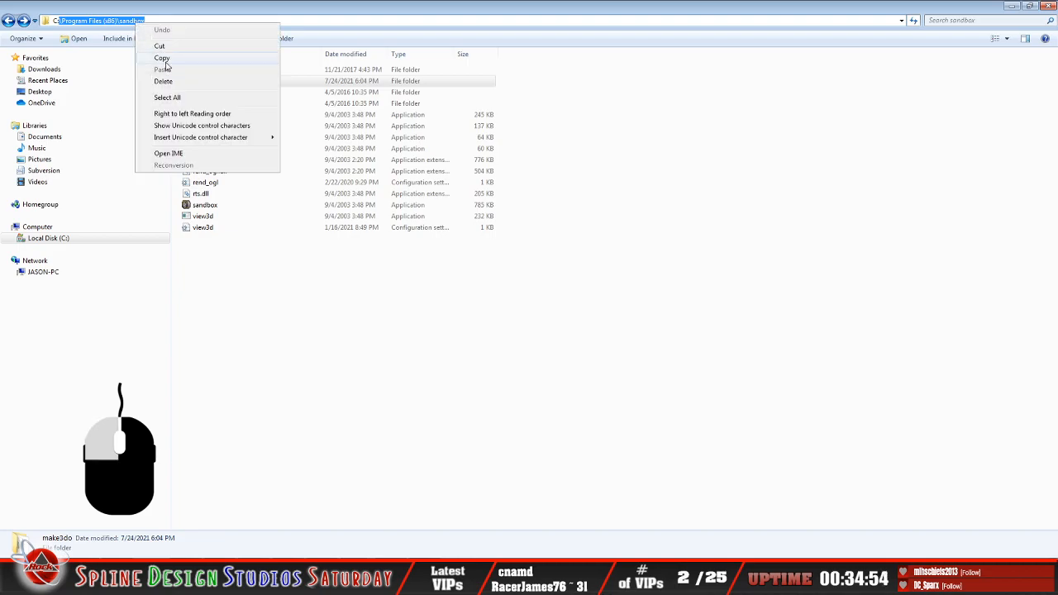
pyautogui.click(163, 58)
# Complete the cd\ command in the Command Prompt with the copied path, remove the doubled backslash, and change to \Program Files (x86)\sandbox
pyautogui.hotkey('alt', 'Tab')
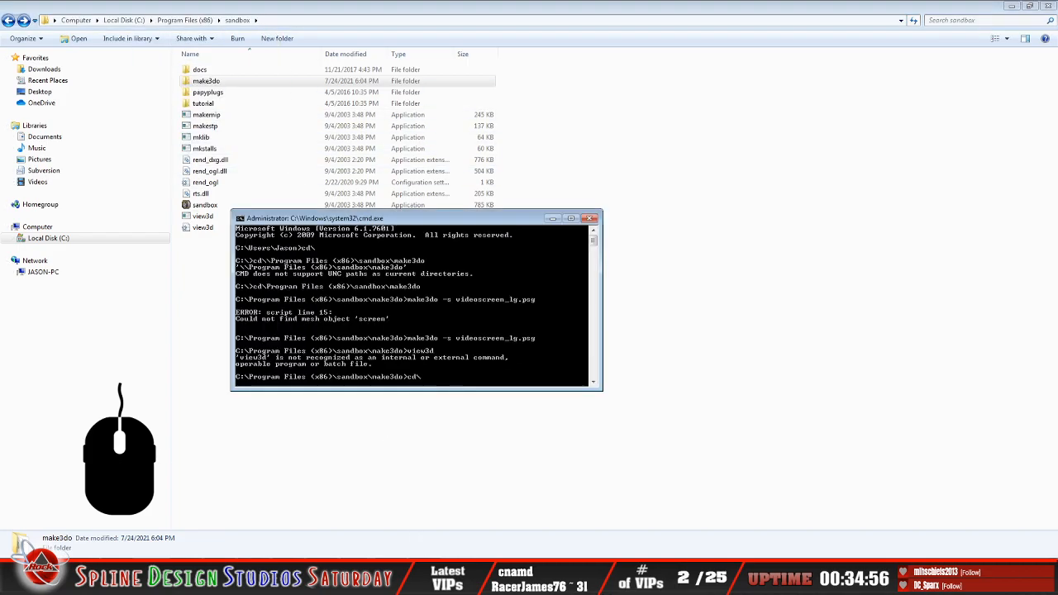
pyautogui.rightClick(444, 383)
pyautogui.click(462, 411)
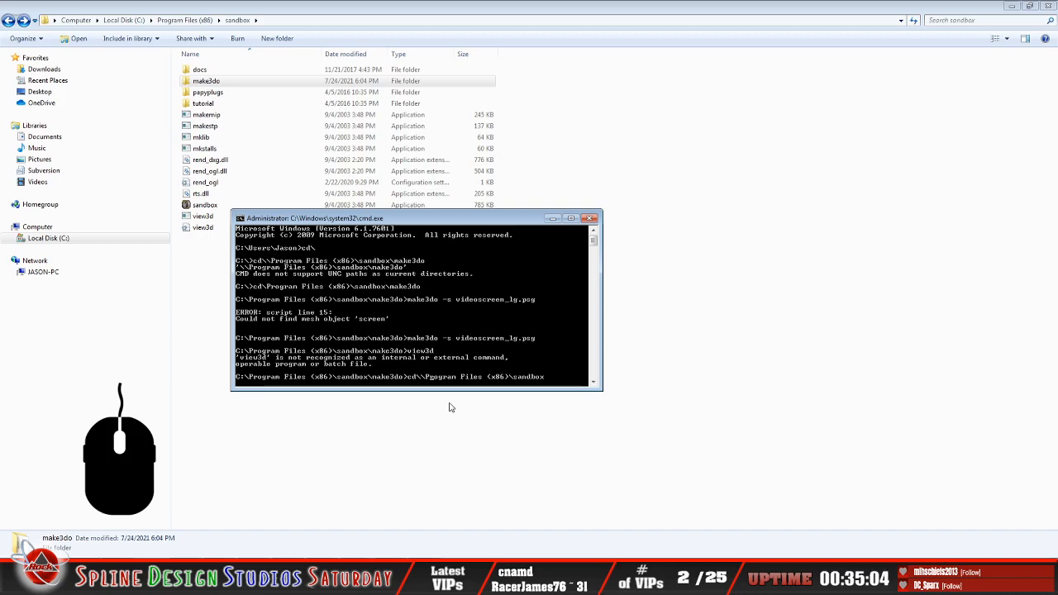
pyautogui.press('Home')
pyautogui.press('Right')
pyautogui.press('Right')
pyautogui.press('Right')
pyautogui.press('Delete')
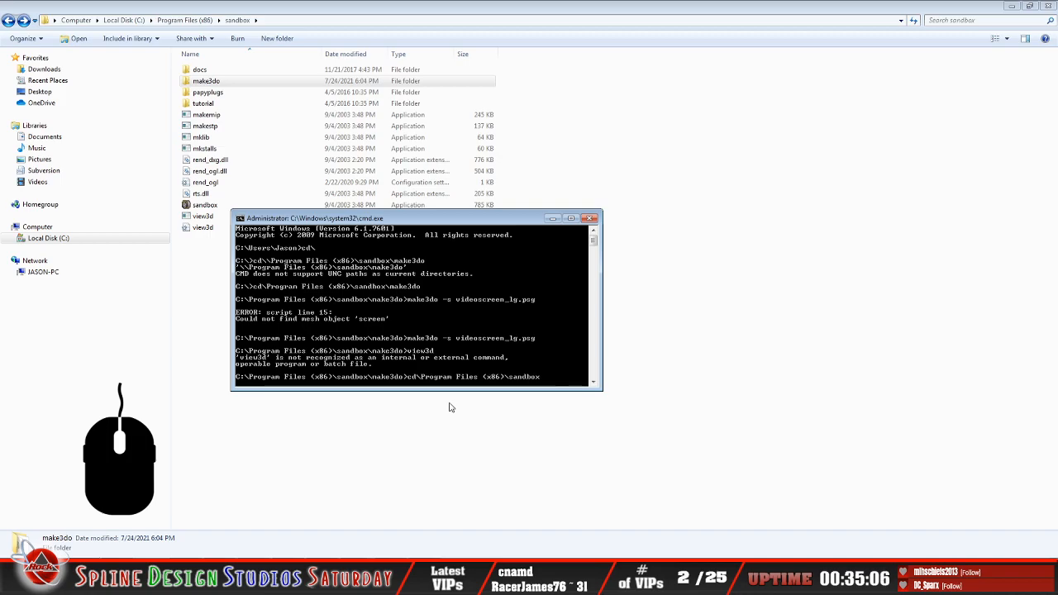
pyautogui.press('Right')
pyautogui.press('Right')
pyautogui.press('Right')
pyautogui.press('Right')
pyautogui.press('Right')
pyautogui.press('Right')
pyautogui.press('Right')
pyautogui.press('Right')
pyautogui.press('Right')
pyautogui.press('Right')
pyautogui.press('Right')
pyautogui.press('Right')
pyautogui.press('Right')
pyautogui.press('Right')
pyautogui.press('Right')
pyautogui.press('Right')
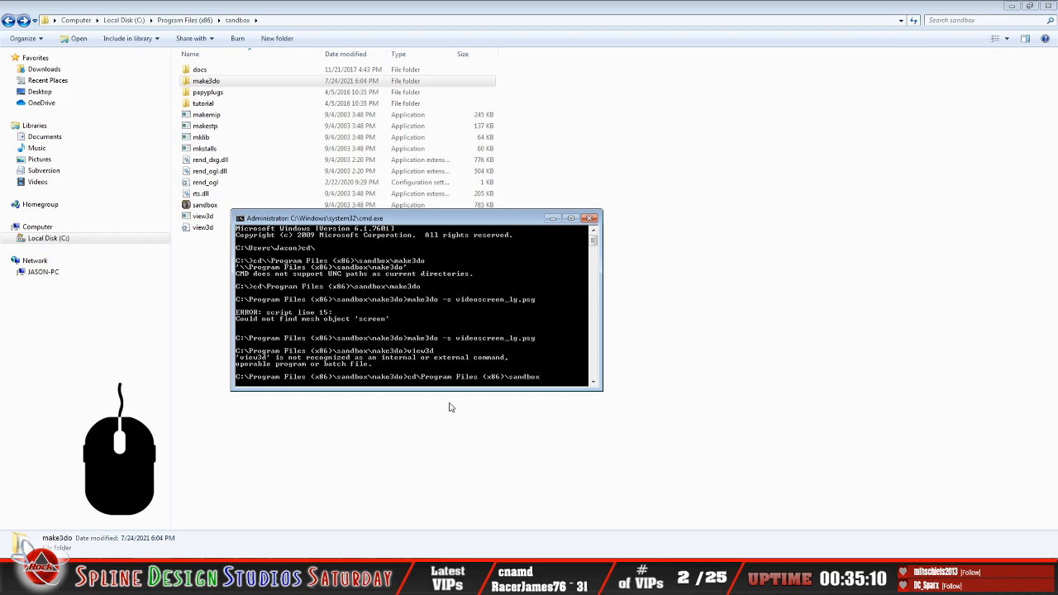
pyautogui.press('Return')
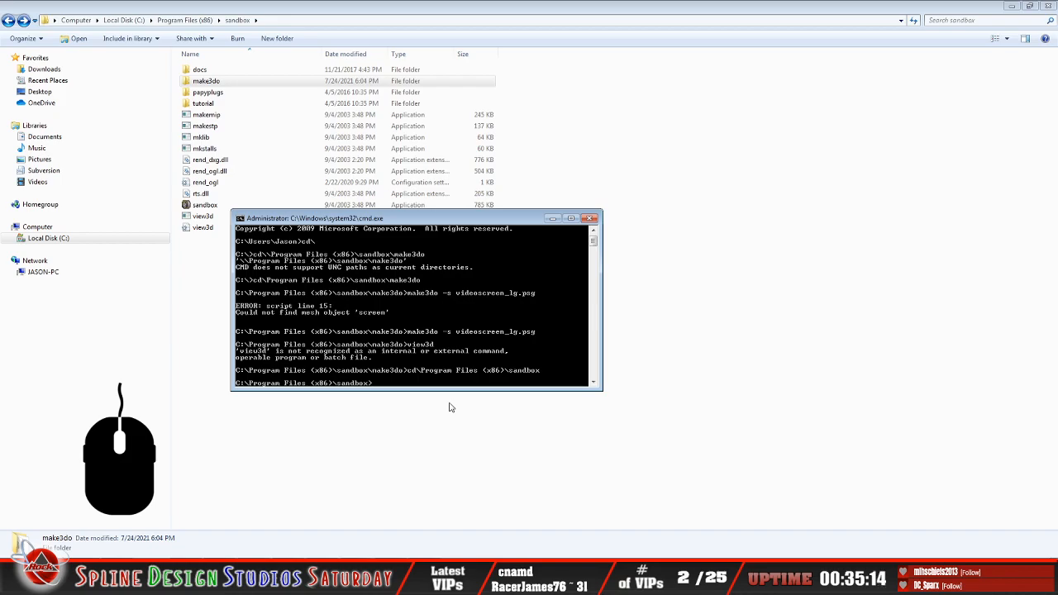
# Run view3d from the sandbox directory and move its window clear of the screen corner
pyautogui.write('view3d')
pyautogui.press('Return')
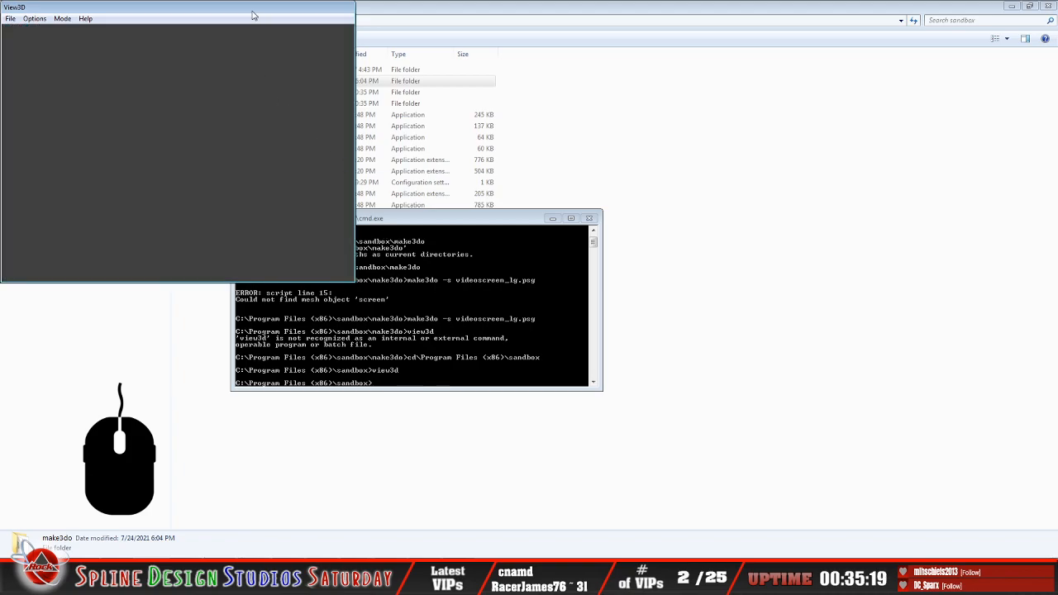
pyautogui.moveTo(254, 15); pyautogui.dragTo(496, 158)
# Try to load the videoscreen_lg object from the make3do folder into View3D
pyautogui.click(255, 161)
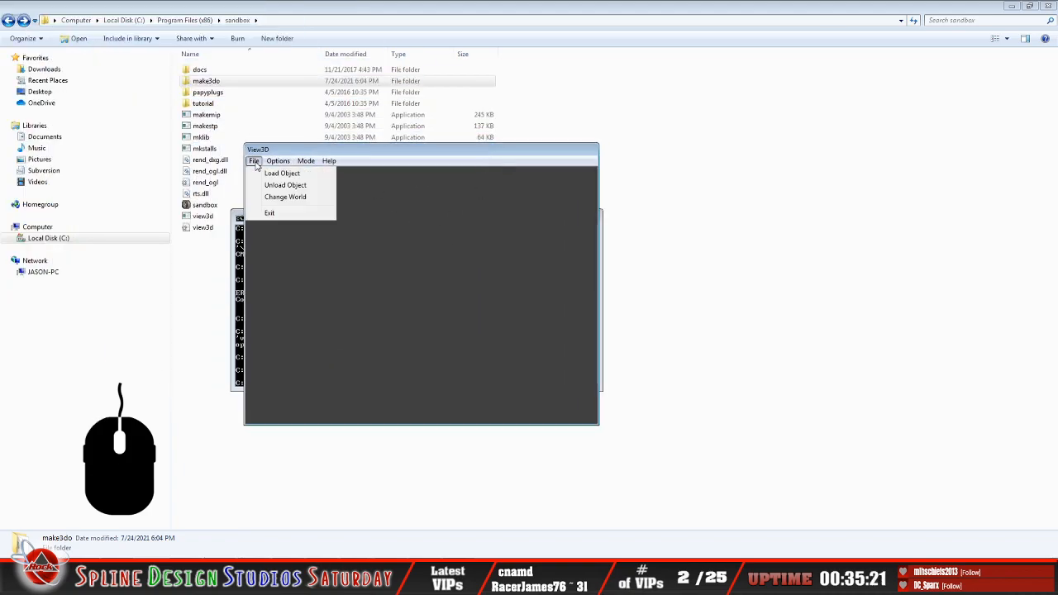
pyautogui.click(281, 174)
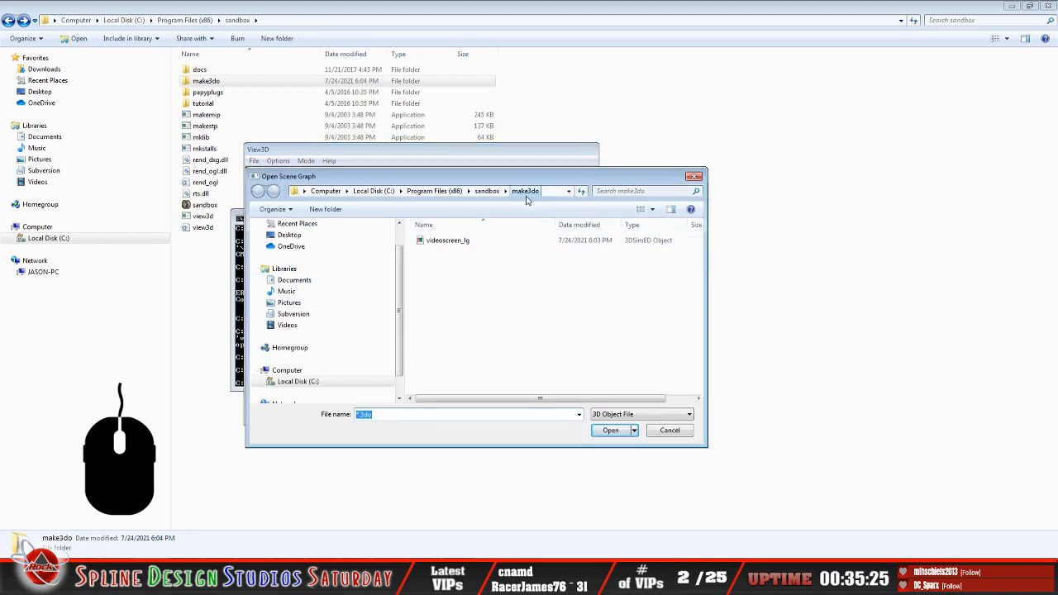
pyautogui.click(463, 241)
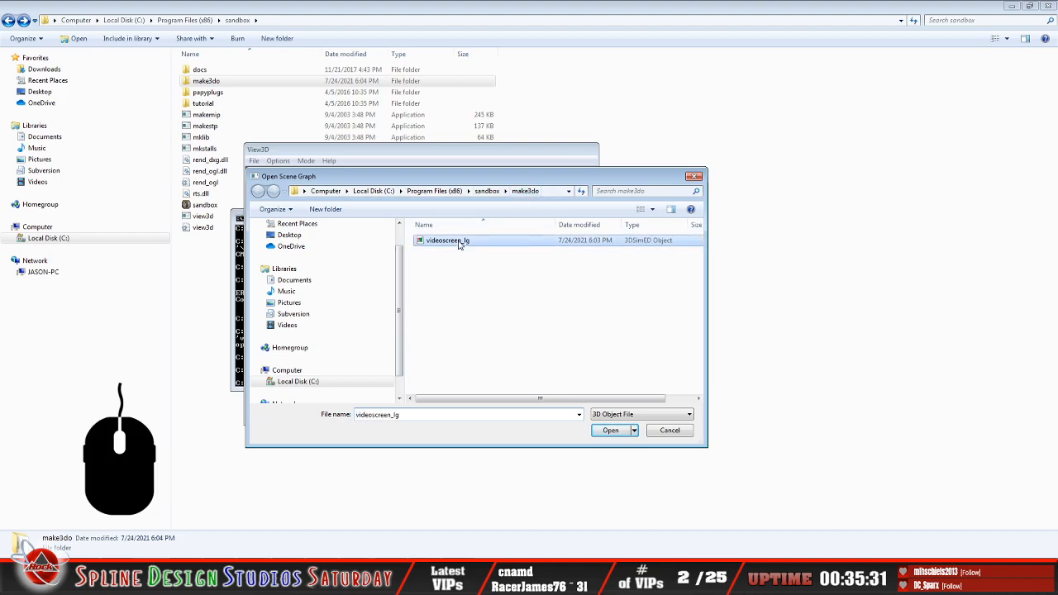
pyautogui.click(609, 430)
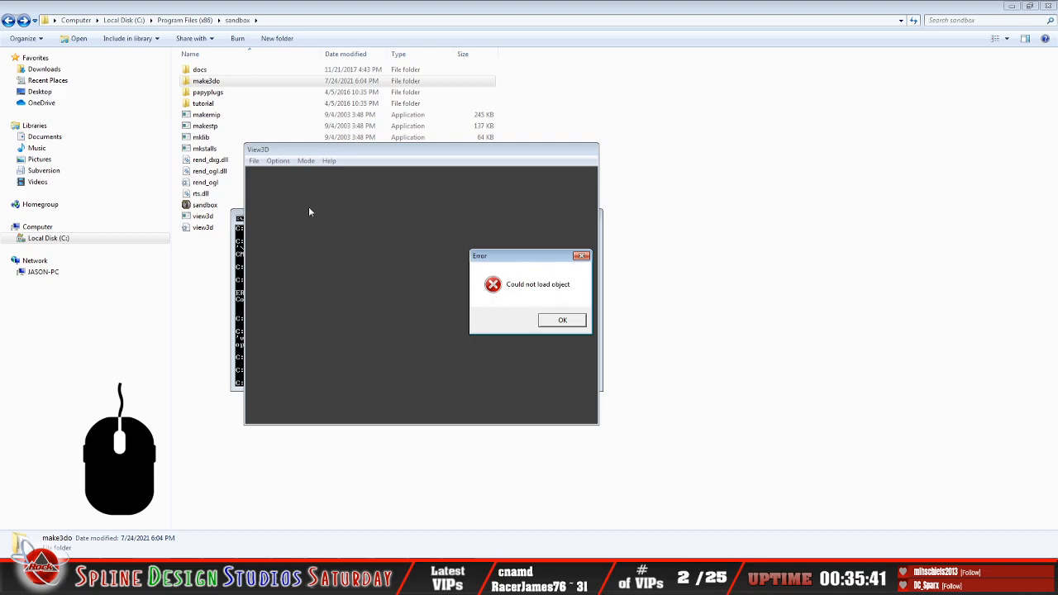
pyautogui.click(569, 324)
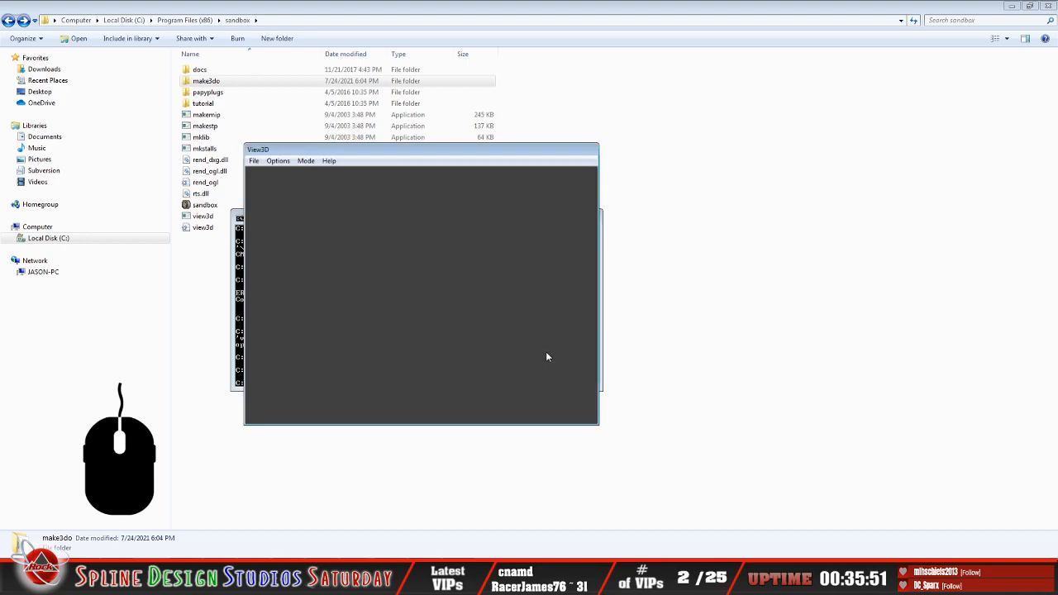
# Exit View3D, closing the program completely
pyautogui.click(254, 161)
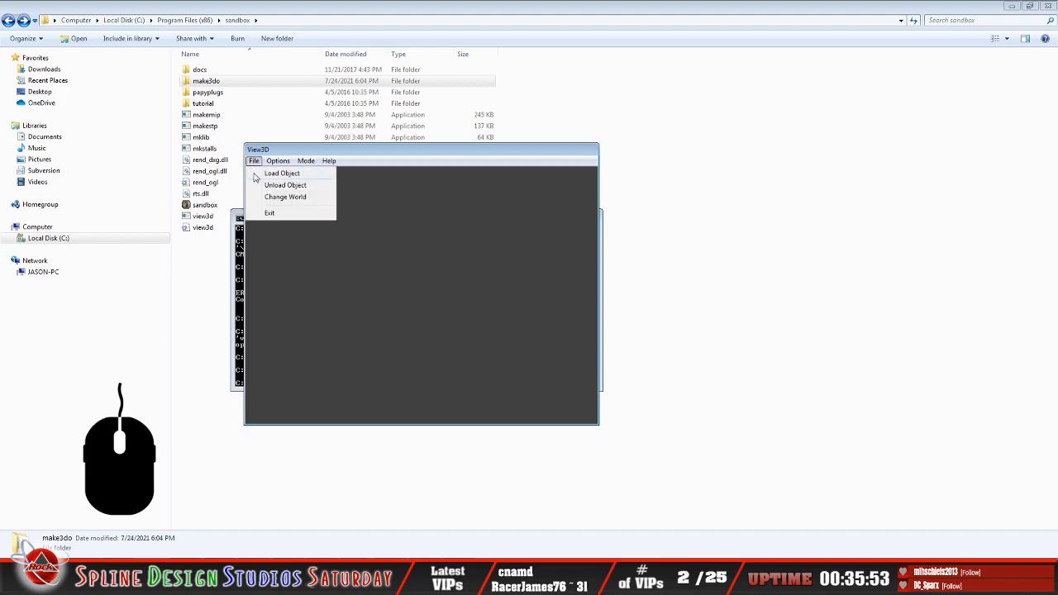
pyautogui.click(278, 225)
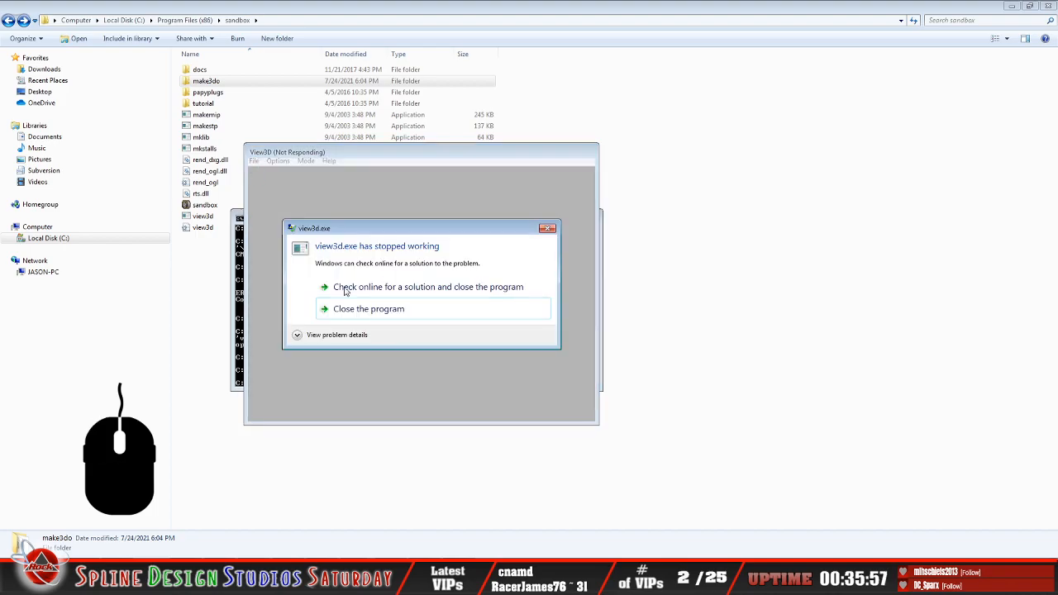
pyautogui.click(364, 311)
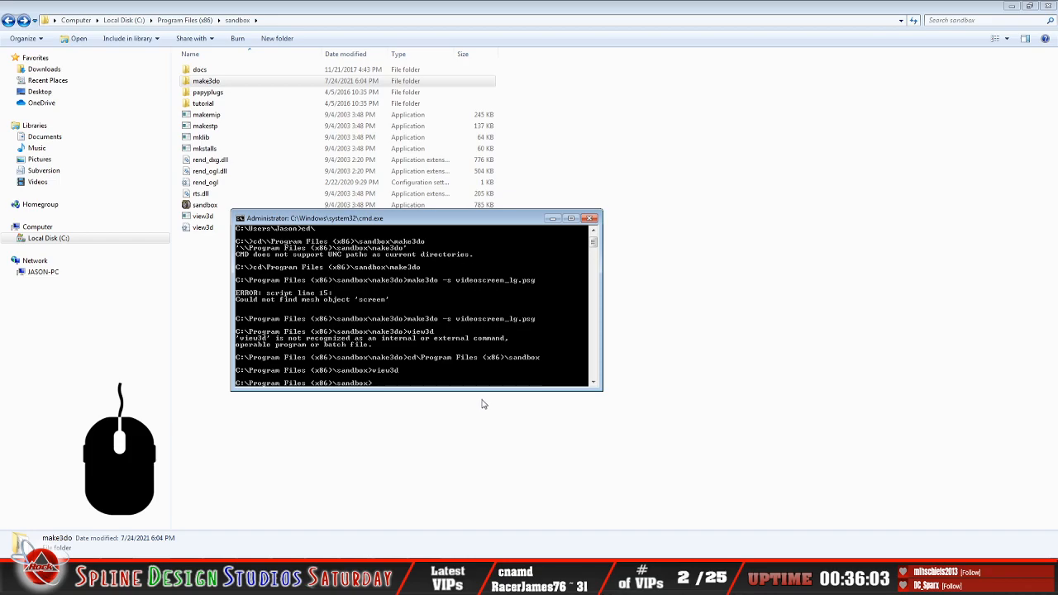
# Open the videoscreen_lg 3DSimED object from the make3do folder in Notepad
pyautogui.doubleClick(219, 81)
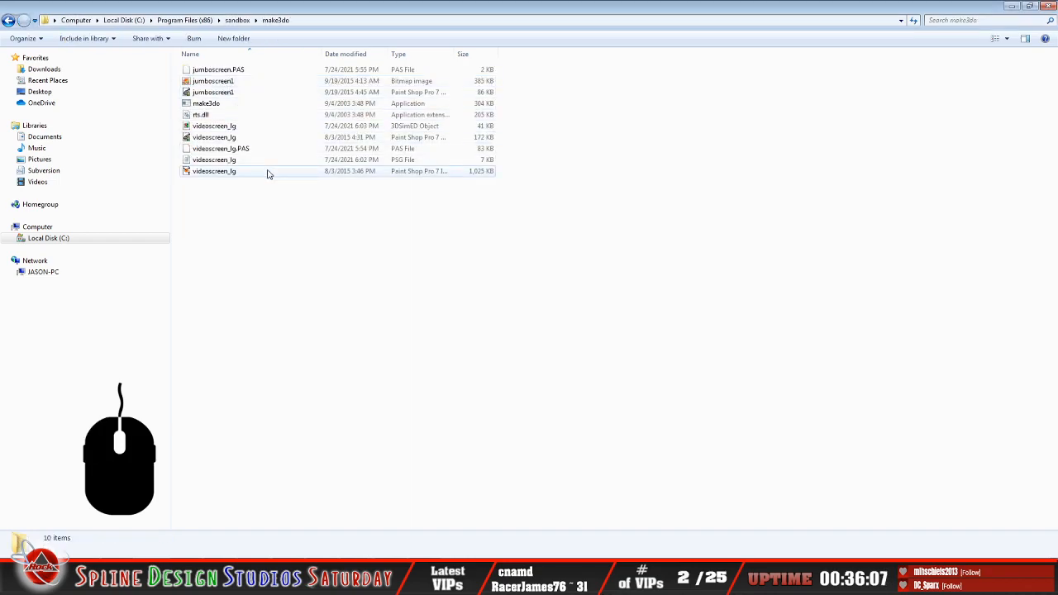
pyautogui.rightClick(230, 126)
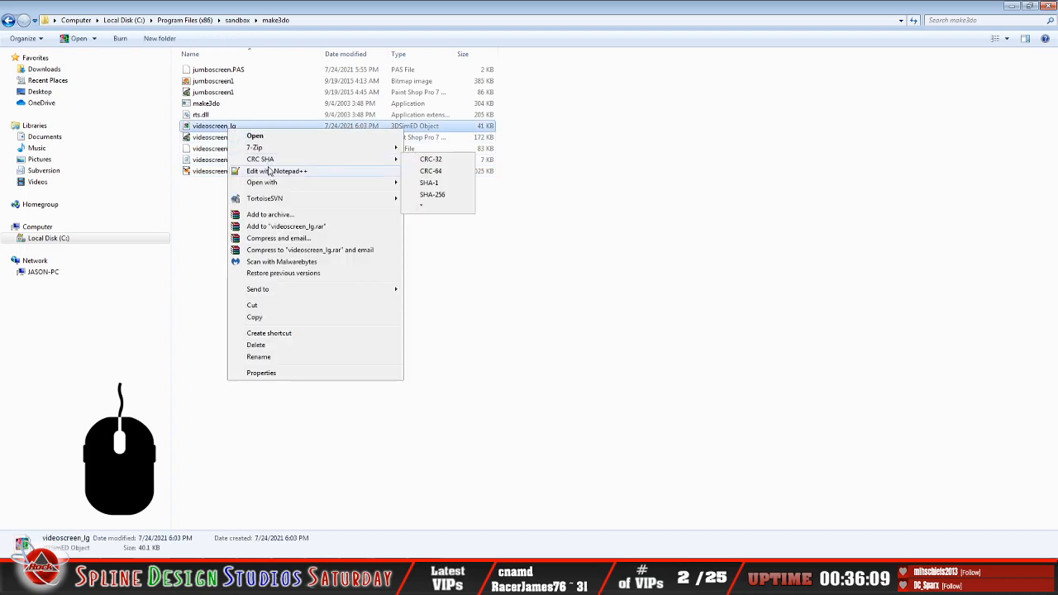
pyautogui.moveTo(271, 183)
pyautogui.click(430, 181)
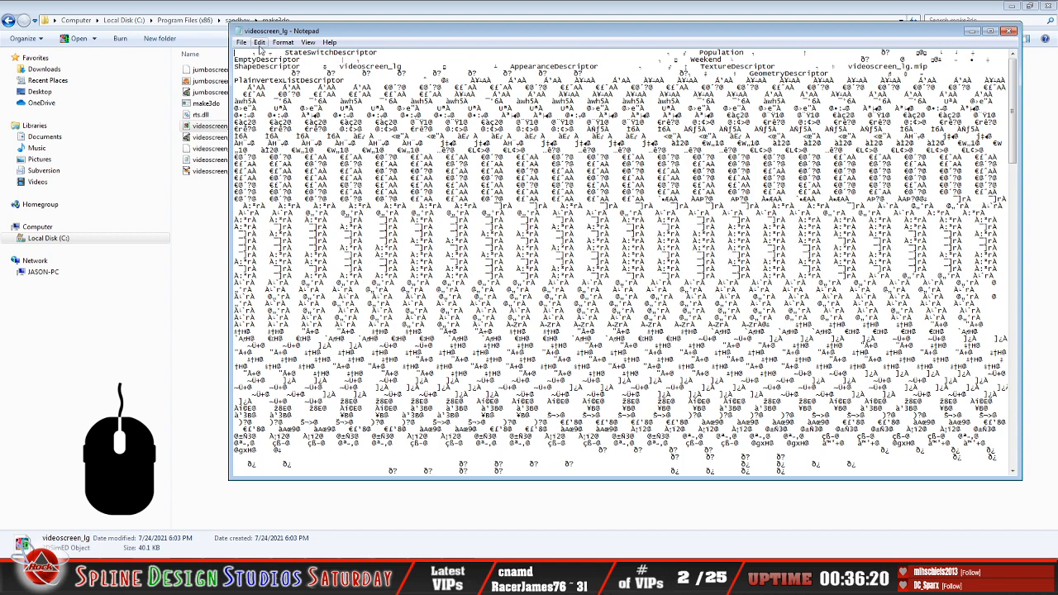
# Search the videoscreen_lg 3DO text for "mip" to locate its texture references
pyautogui.click(258, 44)
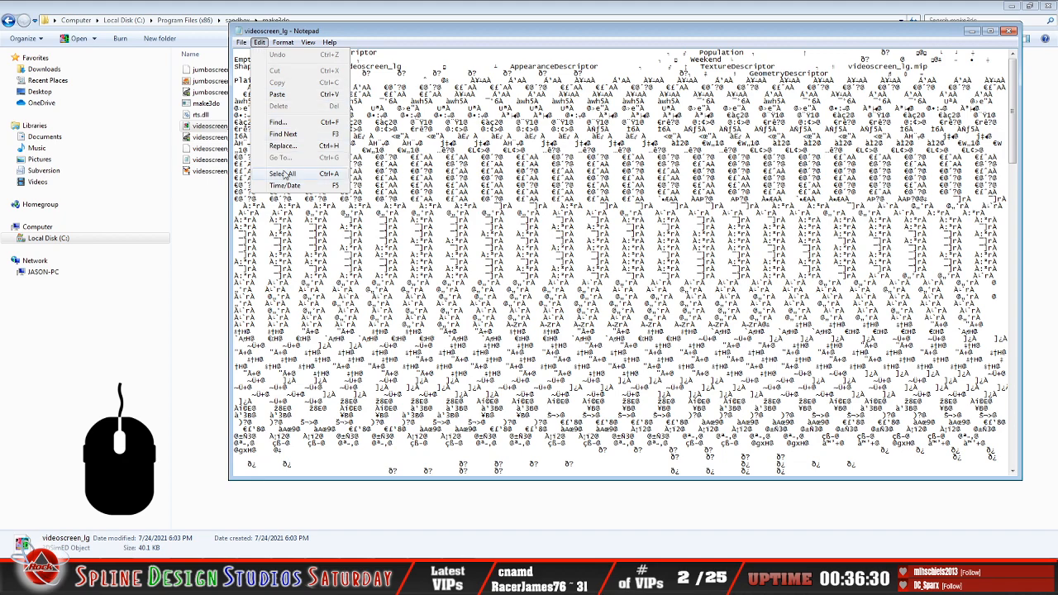
pyautogui.click(281, 122)
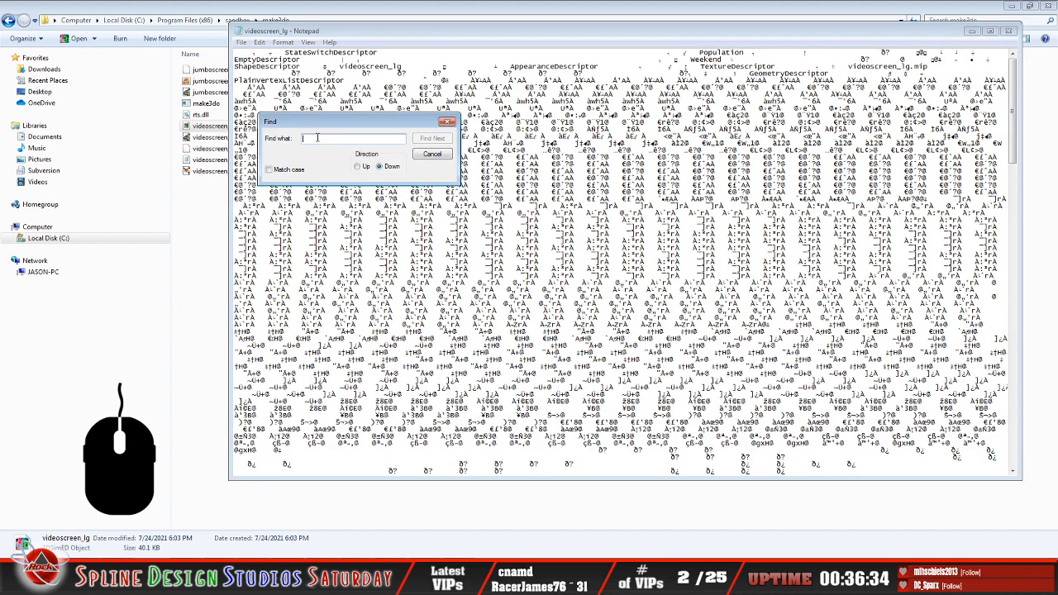
pyautogui.write('mup')
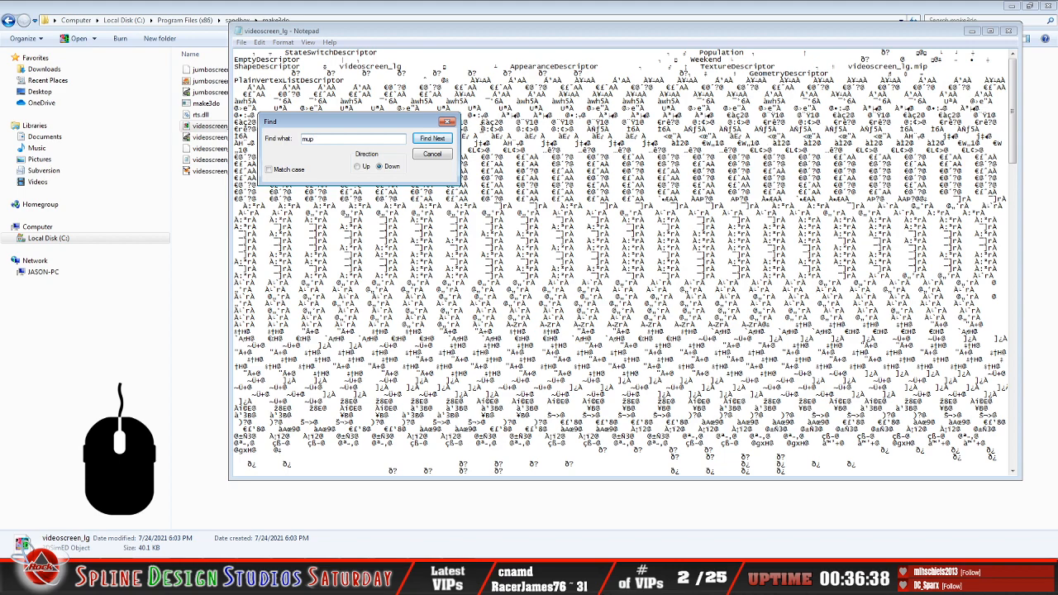
pyautogui.click(428, 139)
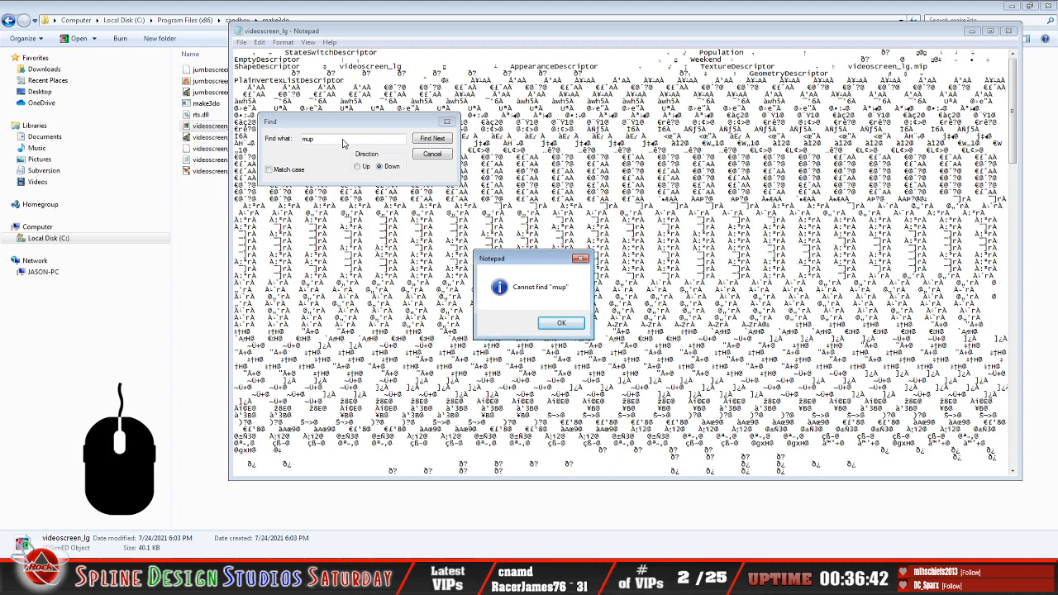
pyautogui.click(561, 322)
pyautogui.click(347, 140)
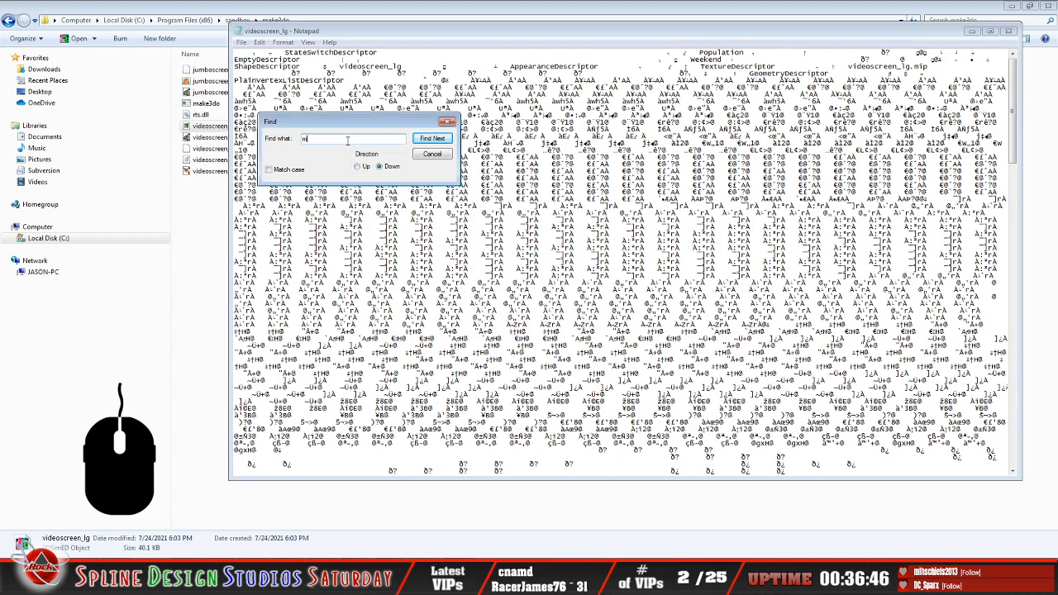
pyautogui.write('ip')
pyautogui.click(430, 139)
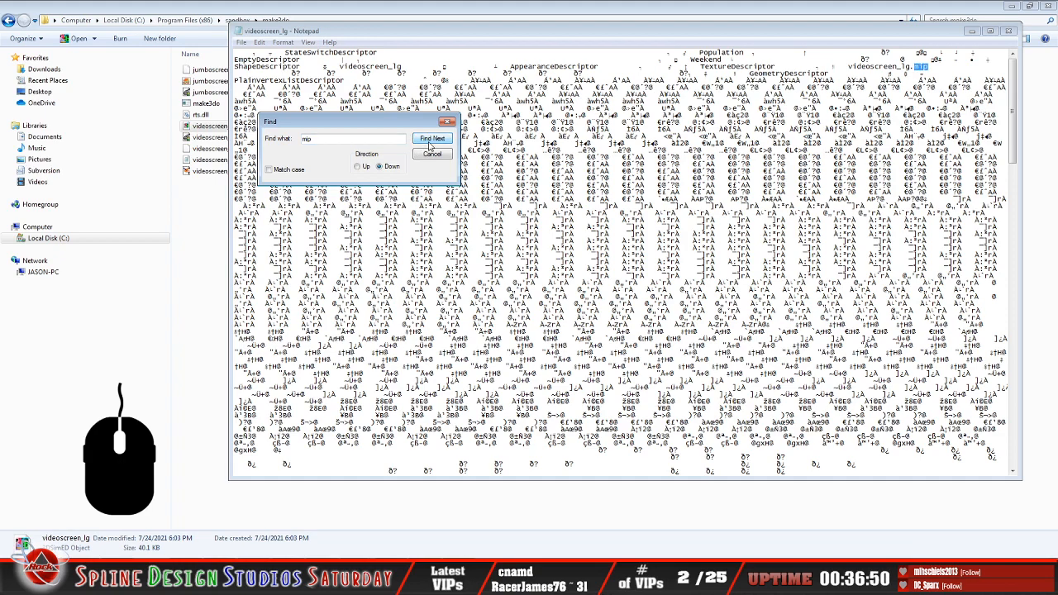
# Go through all further occurrences of "mip" to the end of the file, checking the referenced texture names
pyautogui.click(429, 142)
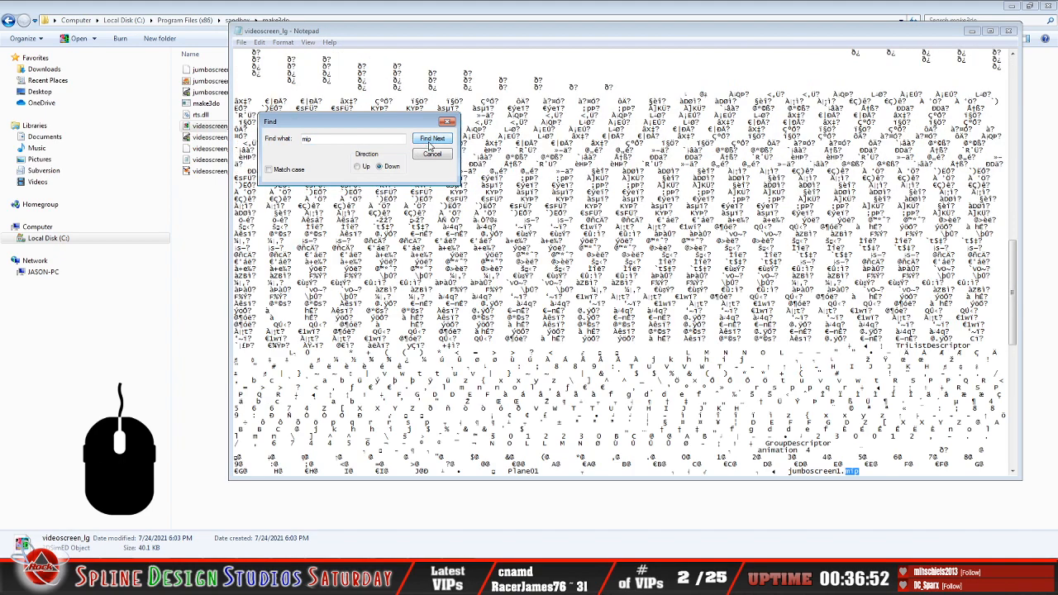
pyautogui.click(429, 142)
pyautogui.click(429, 142)
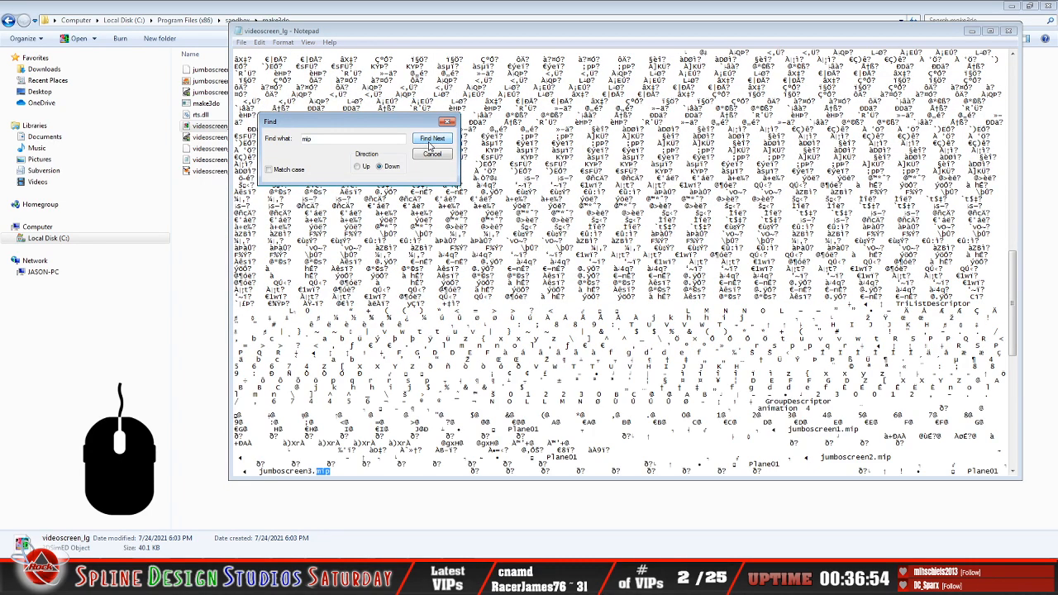
pyautogui.click(428, 142)
pyautogui.click(429, 141)
pyautogui.click(429, 141)
pyautogui.click(428, 142)
pyautogui.click(429, 142)
pyautogui.click(429, 143)
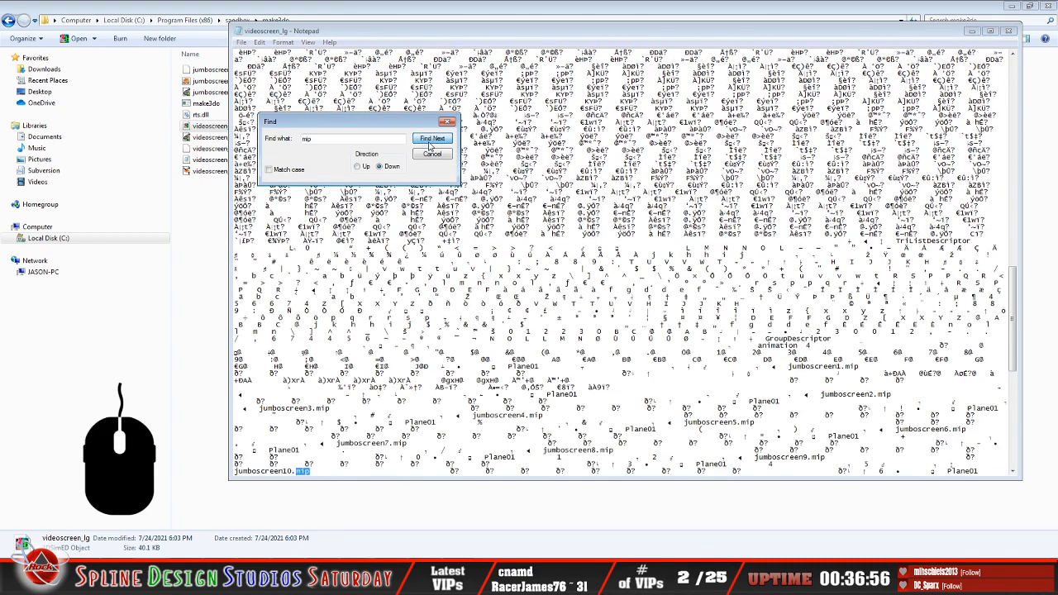
pyautogui.click(430, 143)
pyautogui.click(430, 143)
pyautogui.click(429, 143)
pyautogui.click(429, 143)
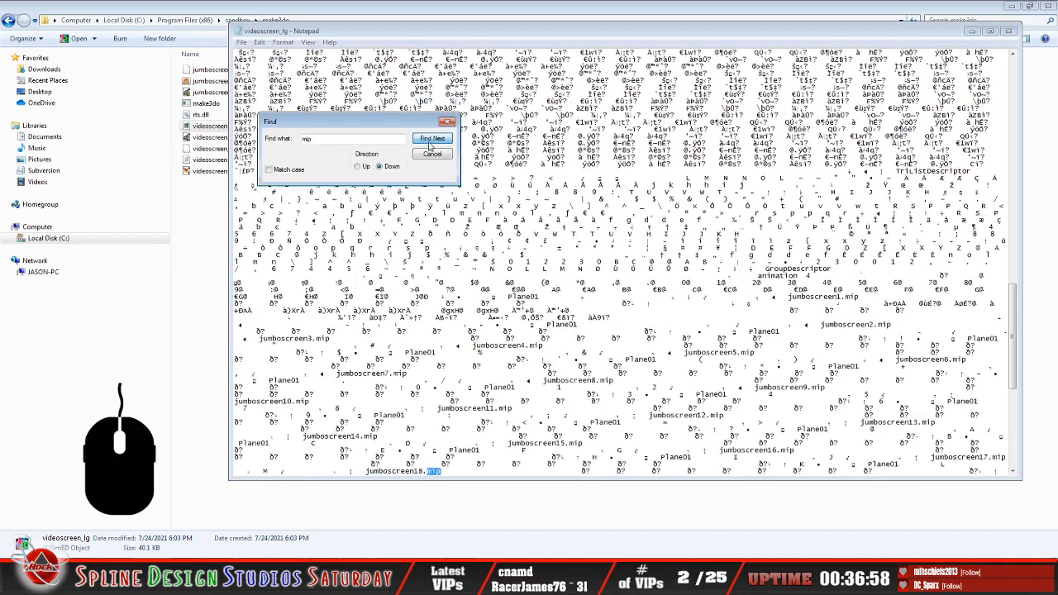
pyautogui.click(429, 142)
pyautogui.click(430, 142)
pyautogui.click(429, 141)
pyautogui.click(429, 142)
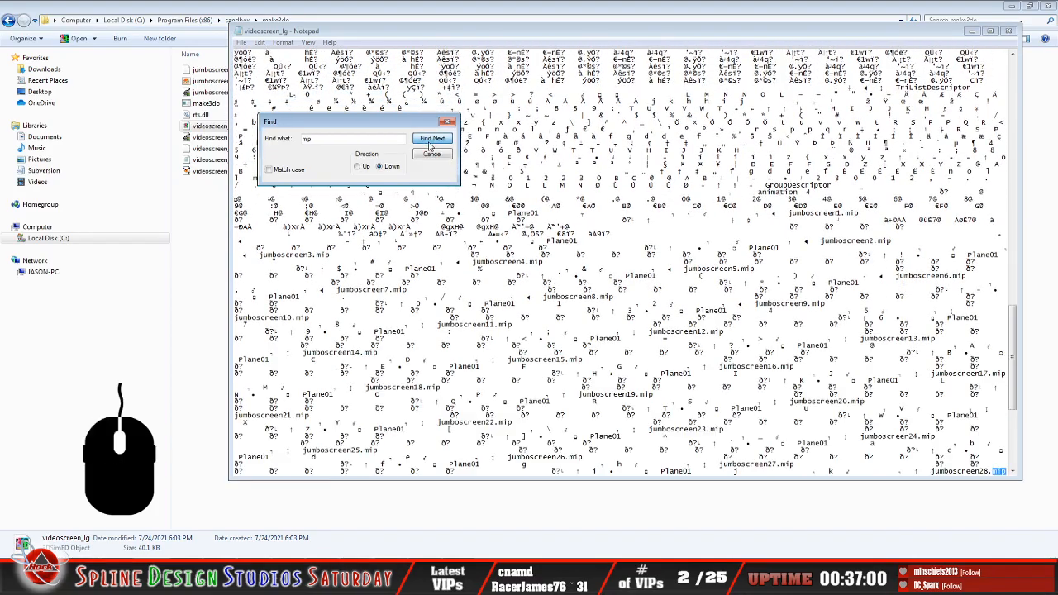
pyautogui.click(429, 141)
pyautogui.click(429, 142)
pyautogui.click(430, 141)
pyautogui.click(429, 142)
pyautogui.click(430, 143)
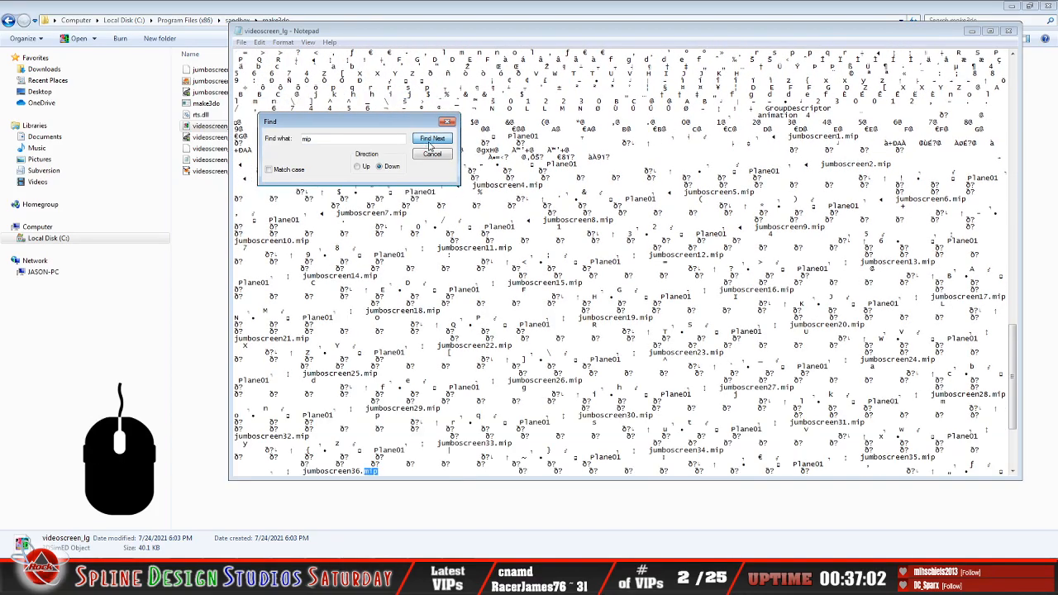
pyautogui.click(429, 144)
pyautogui.click(429, 143)
pyautogui.click(429, 143)
pyautogui.click(429, 143)
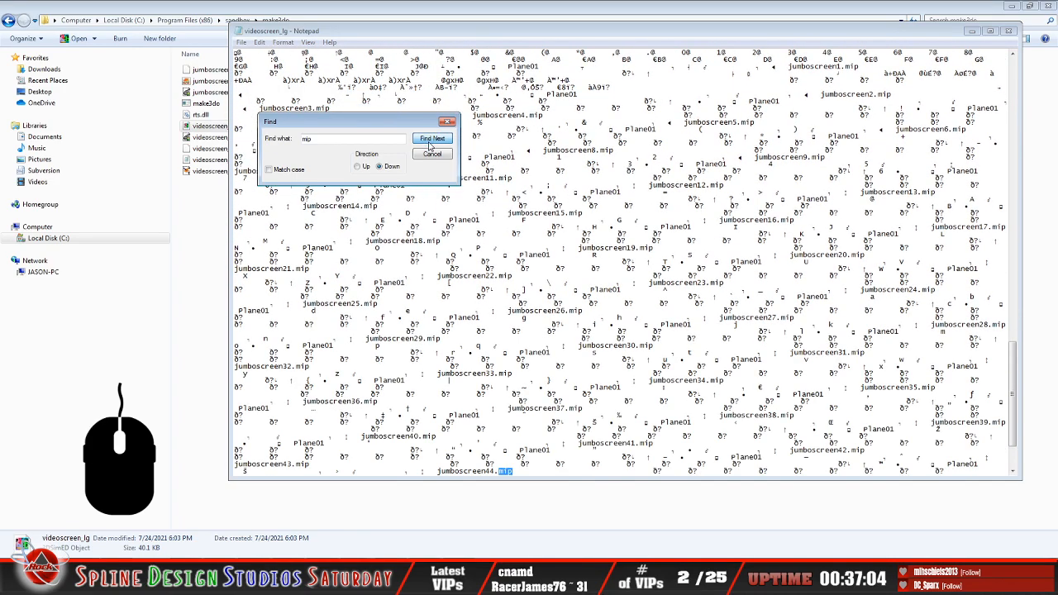
pyautogui.click(430, 145)
pyautogui.click(429, 145)
pyautogui.click(429, 144)
pyautogui.click(429, 145)
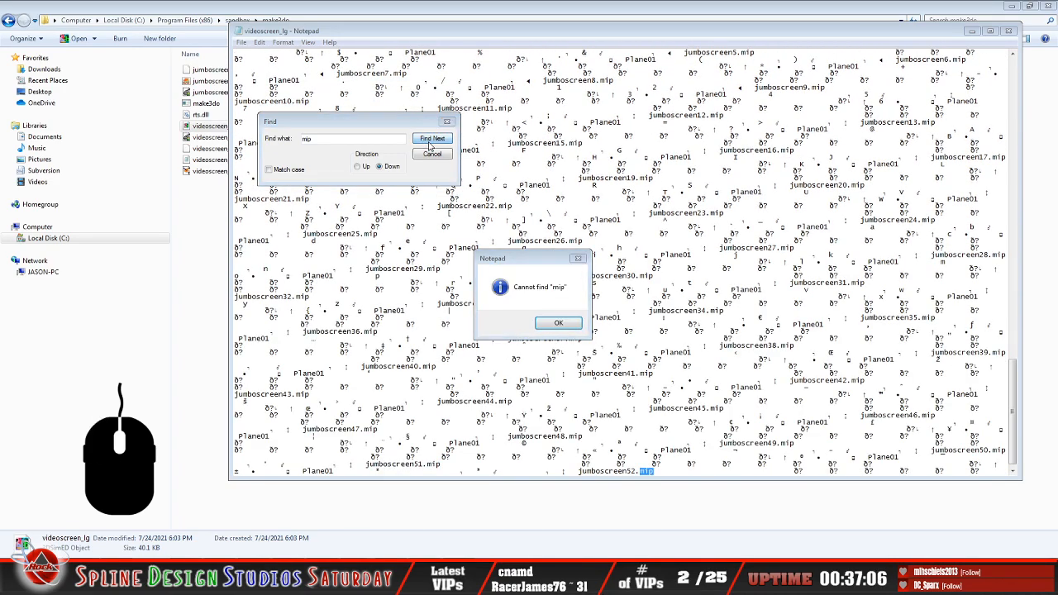
pyautogui.click(558, 323)
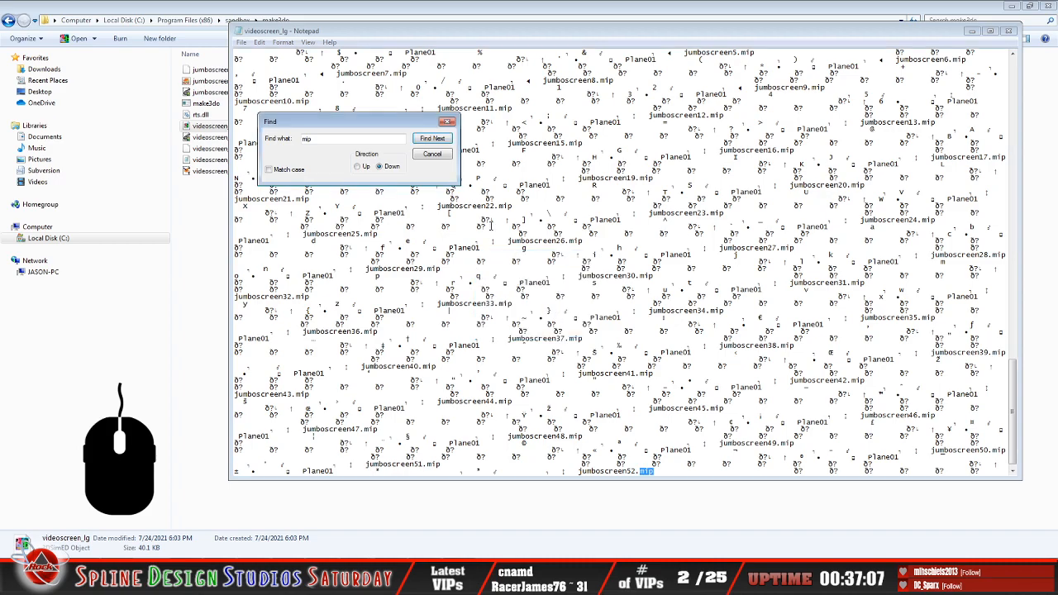
# End the text search and exit Notepad
pyautogui.click(447, 156)
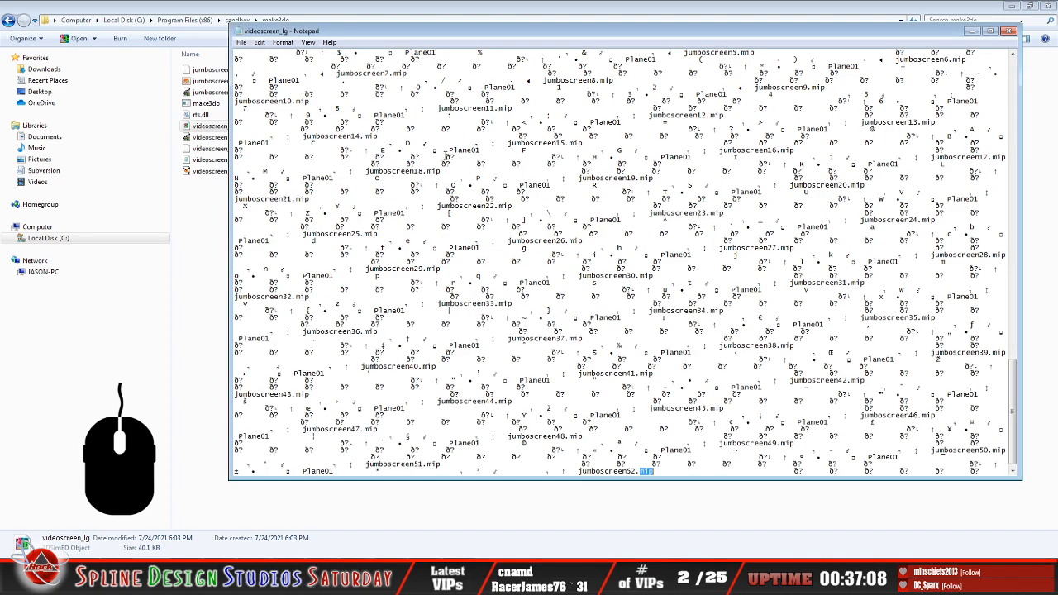
pyautogui.click(241, 42)
pyautogui.click(268, 138)
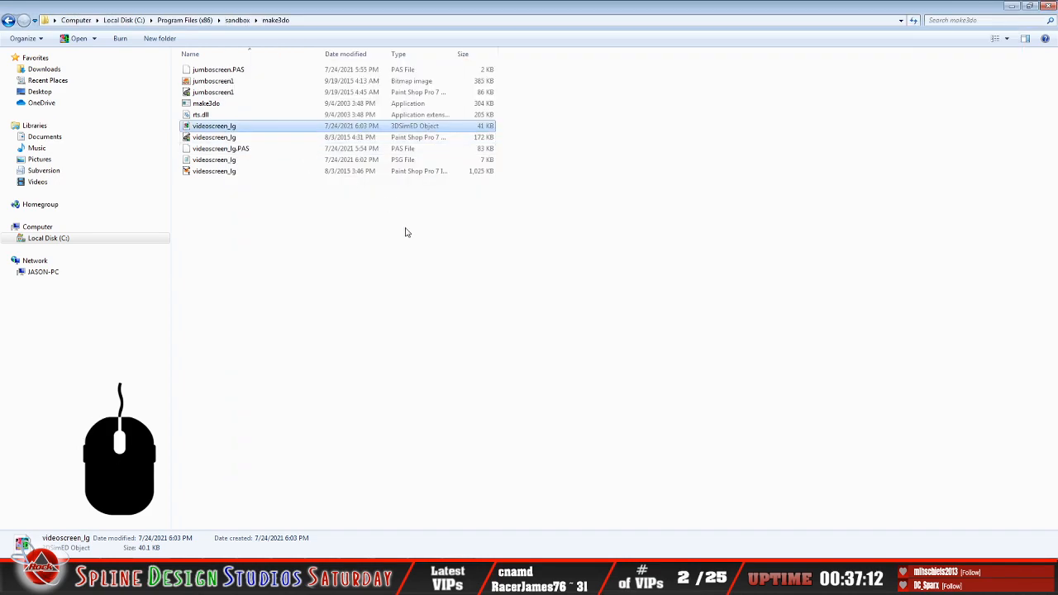
# Delete the videoscreen_lg 3DSimED object from the make3do folder
pyautogui.rightClick(227, 127)
pyautogui.click(273, 343)
pyautogui.click(576, 327)
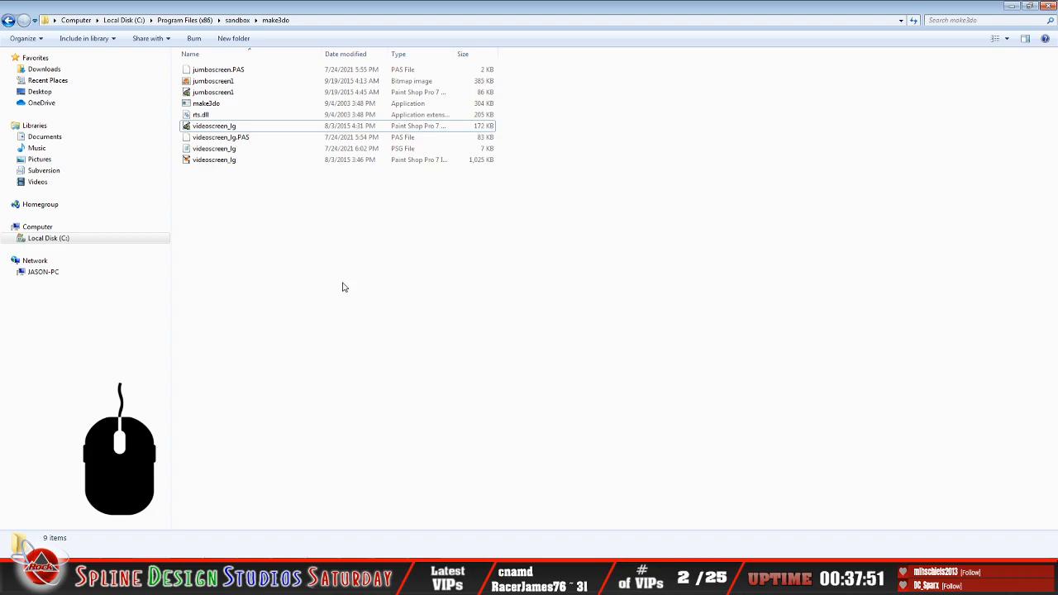
# Copy the jumboscreen1 to jumboscreen52 texture files from the Texas 2020 Video screen folder
pyautogui.click(99, 582)
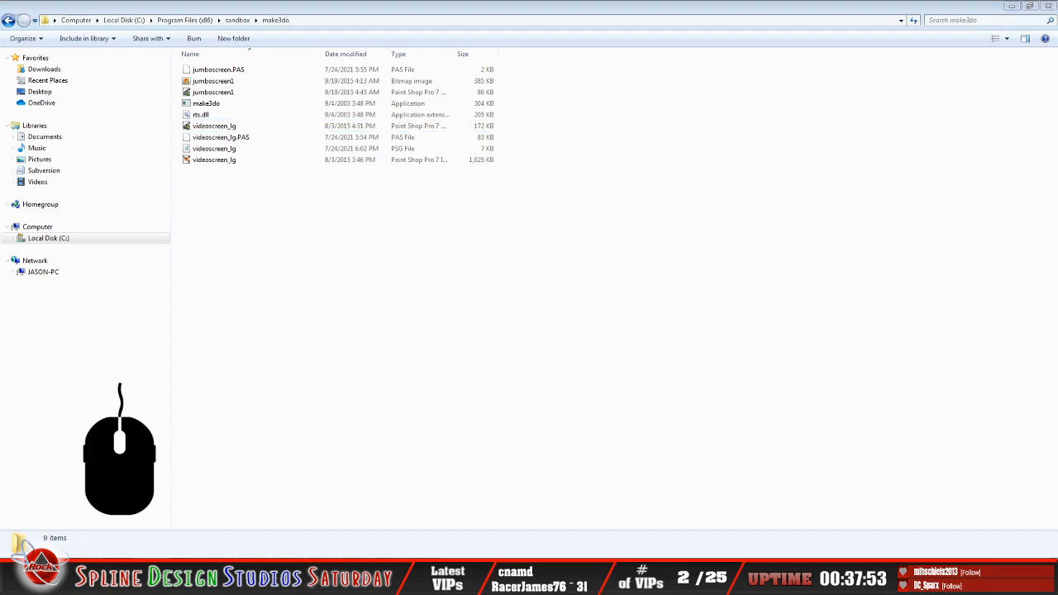
pyautogui.click(51, 527)
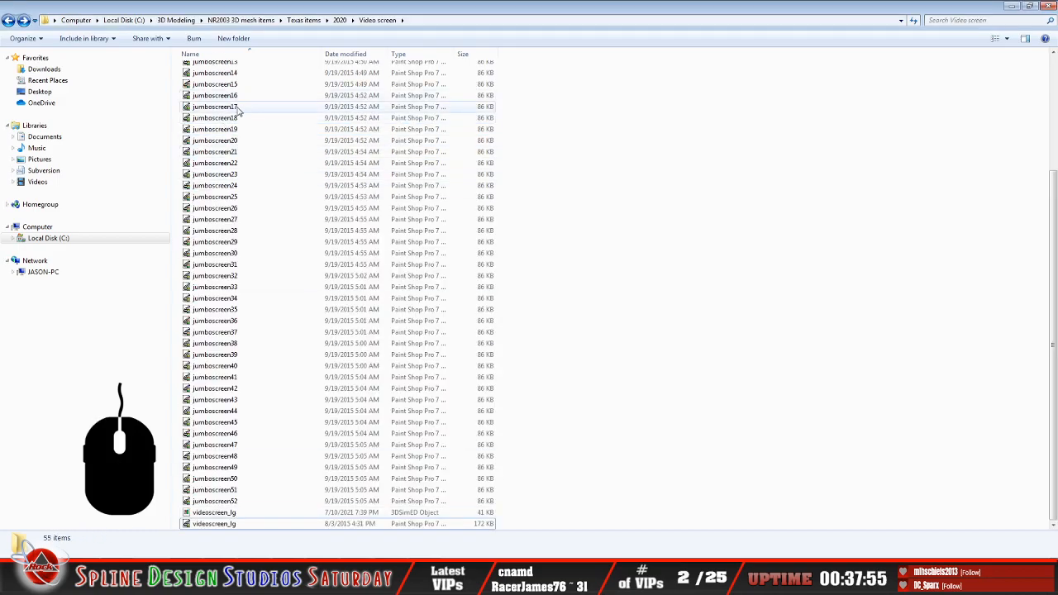
pyautogui.scroll(3, 227, 217)
pyautogui.scroll(2, 227, 219)
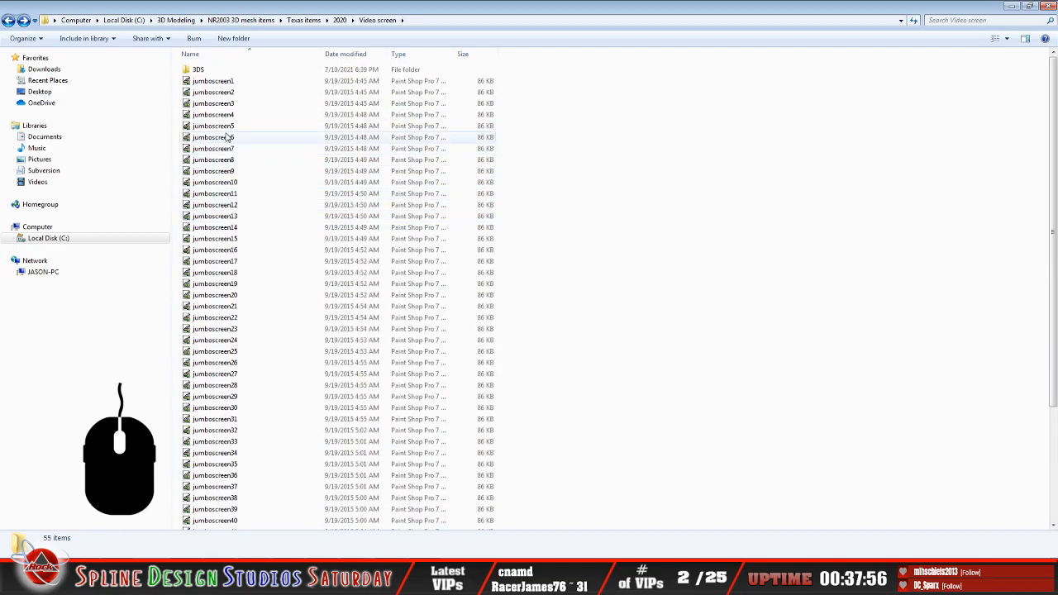
pyautogui.click(222, 82)
pyautogui.scroll(-5, 281, 249)
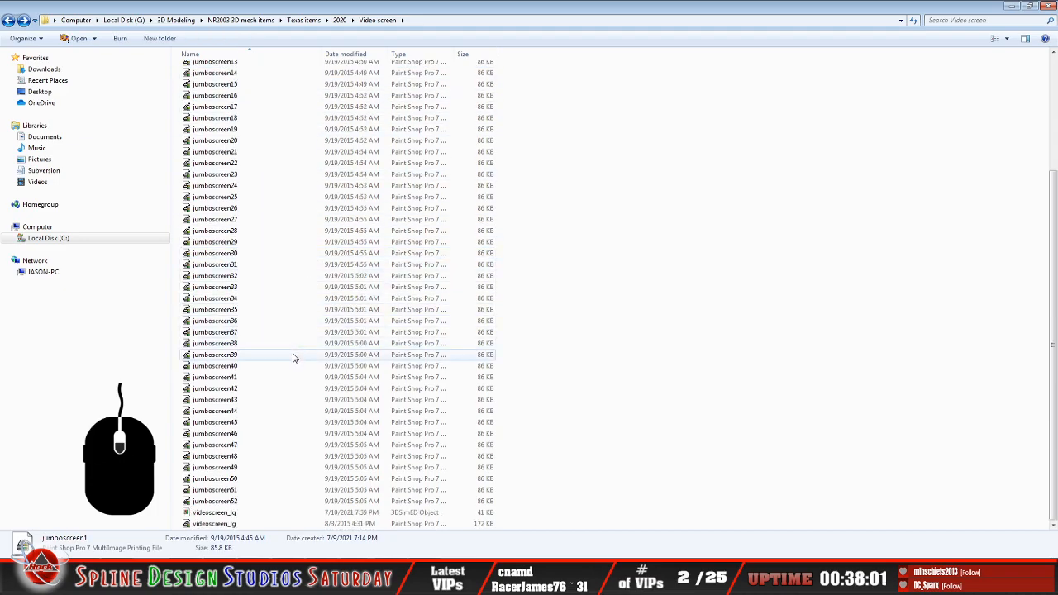
pyautogui.keyDown('shift'); pyautogui.click(234, 502); pyautogui.keyUp('shift')
pyautogui.rightClick(236, 502)
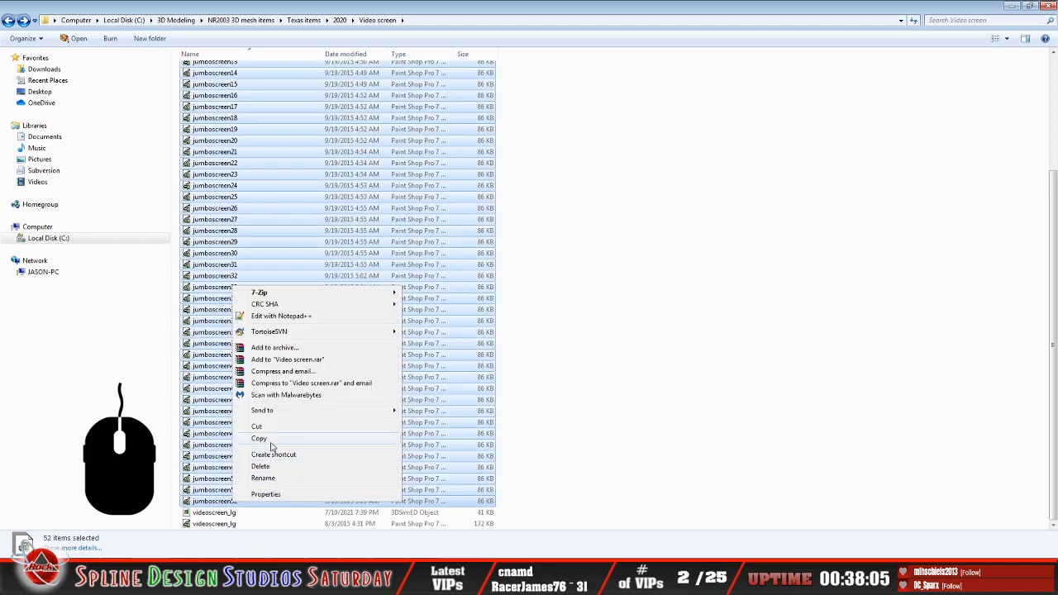
pyautogui.click(268, 438)
pyautogui.click(615, 389)
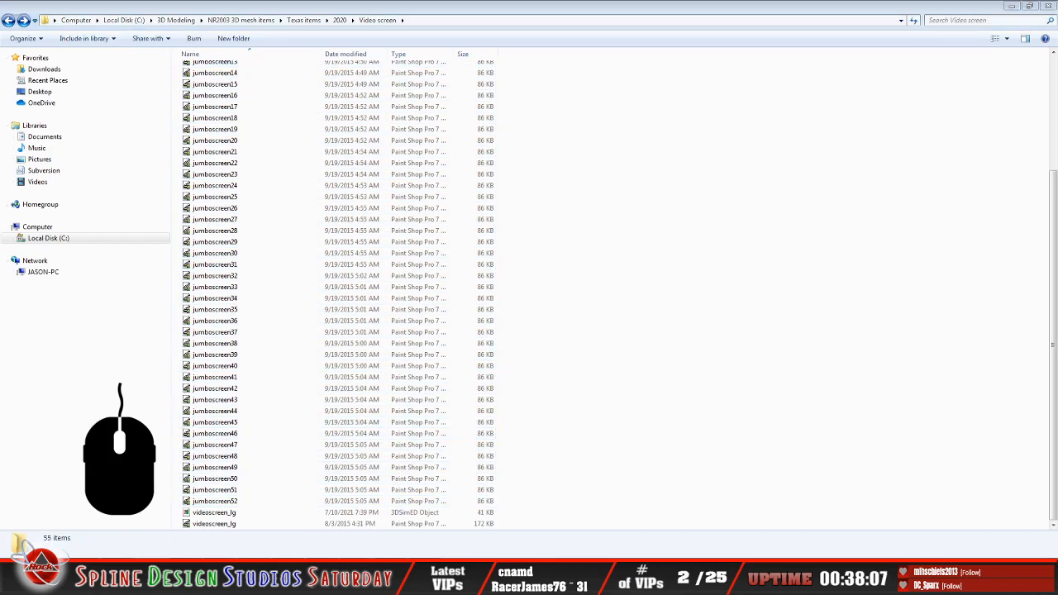
# Paste the copied jumboscreen textures into the make3do folder, replacing the existing jumboscreen1.mip
pyautogui.click(66, 550)
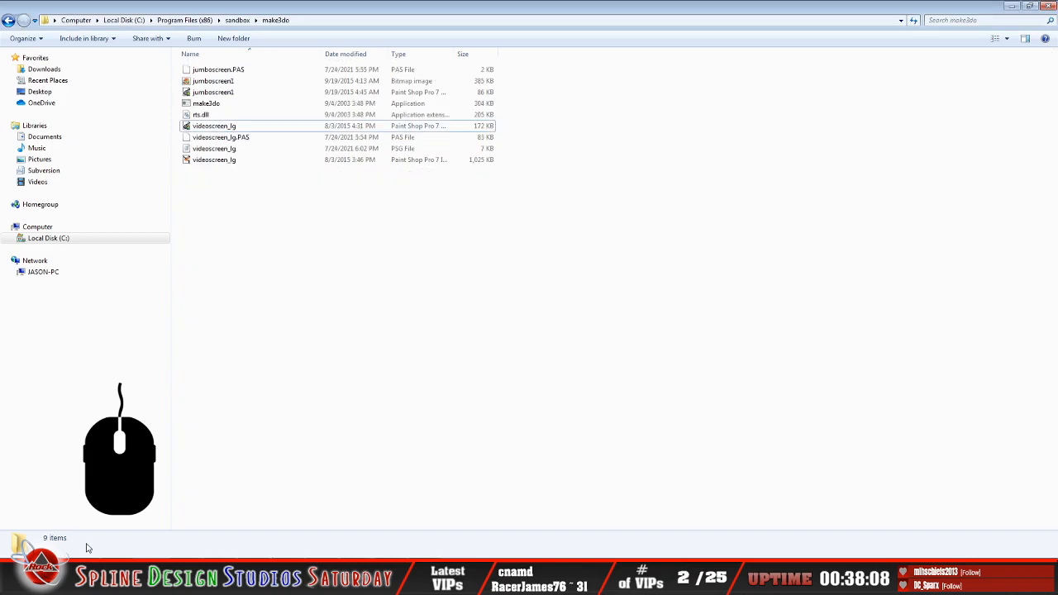
pyautogui.rightClick(287, 292)
pyautogui.click(319, 366)
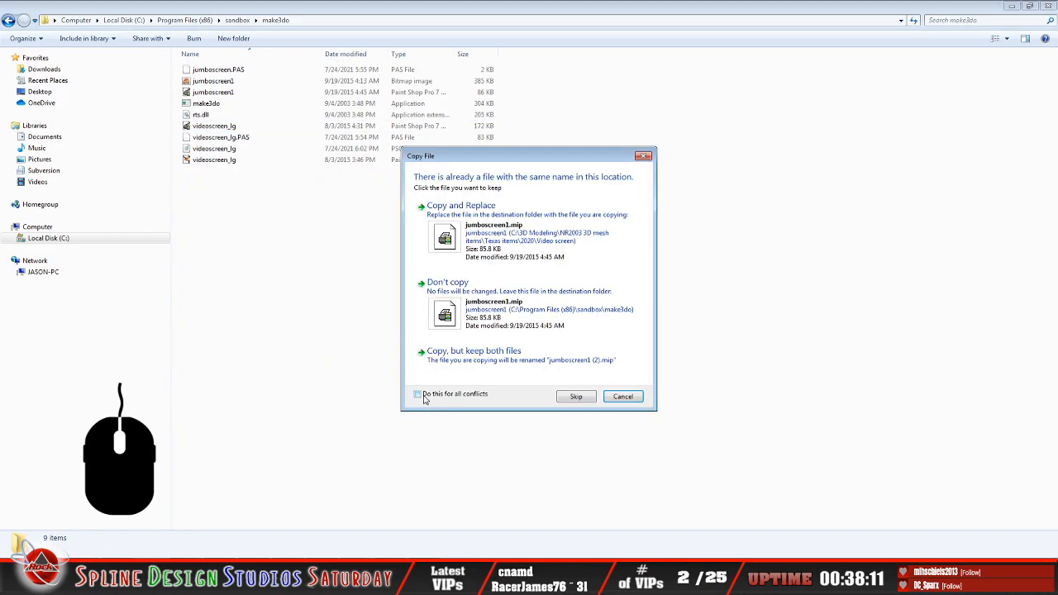
pyautogui.click(539, 248)
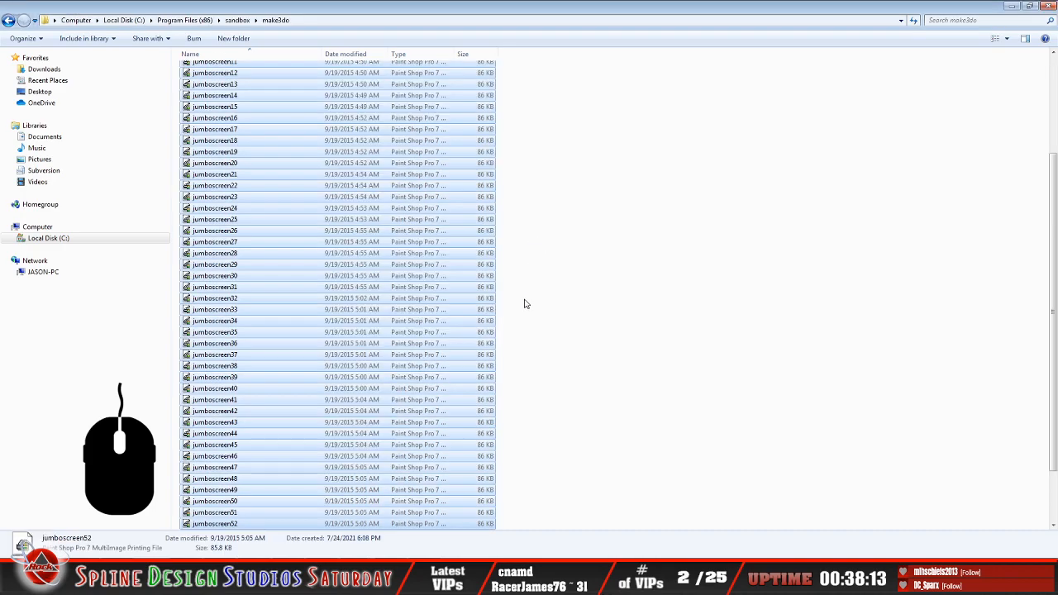
pyautogui.click(605, 361)
pyautogui.scroll(6, 479, 314)
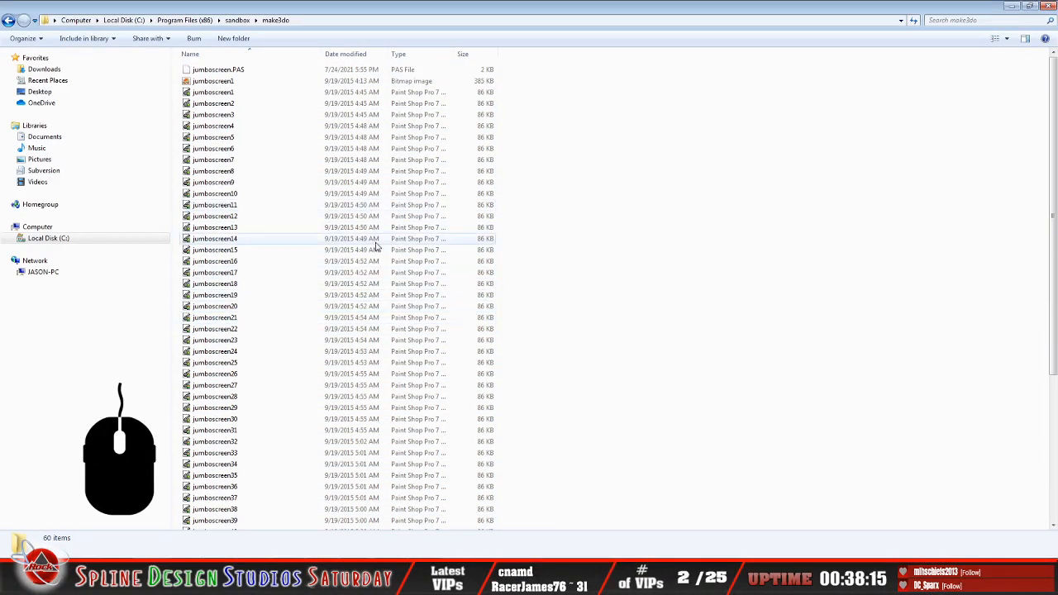
pyautogui.scroll(-7, 396, 284)
pyautogui.scroll(-2, 395, 284)
# Switch to the Command Prompt and change the directory with cd\Program Files (x86)\sandbox\make3do
pyautogui.hotkey('alt', 'Tab')
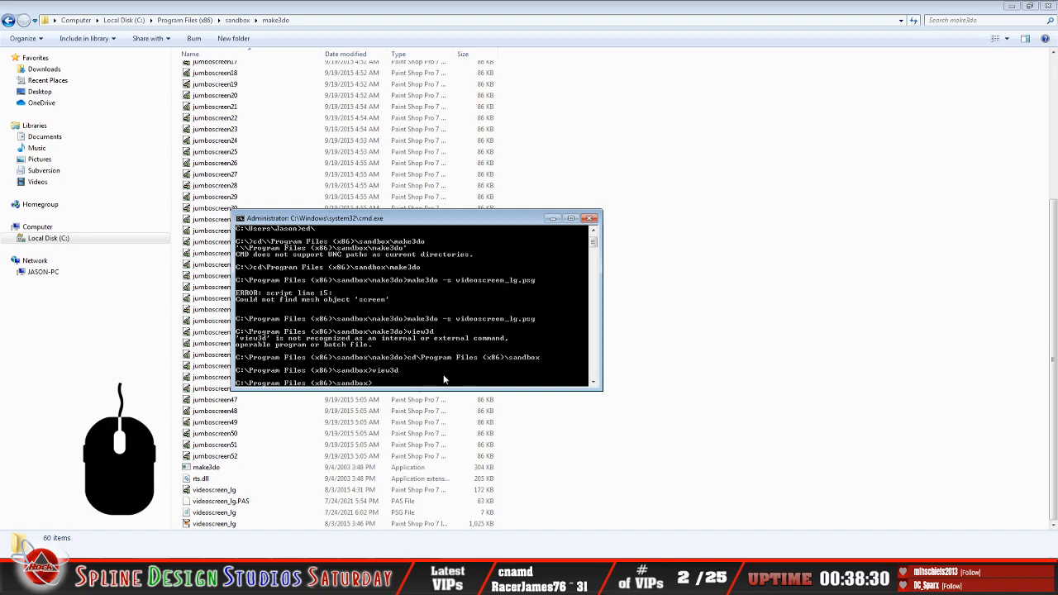
pyautogui.press('Up')
pyautogui.press('Up')
pyautogui.press('Up')
pyautogui.press('Up')
pyautogui.press('Up')
pyautogui.press('Up')
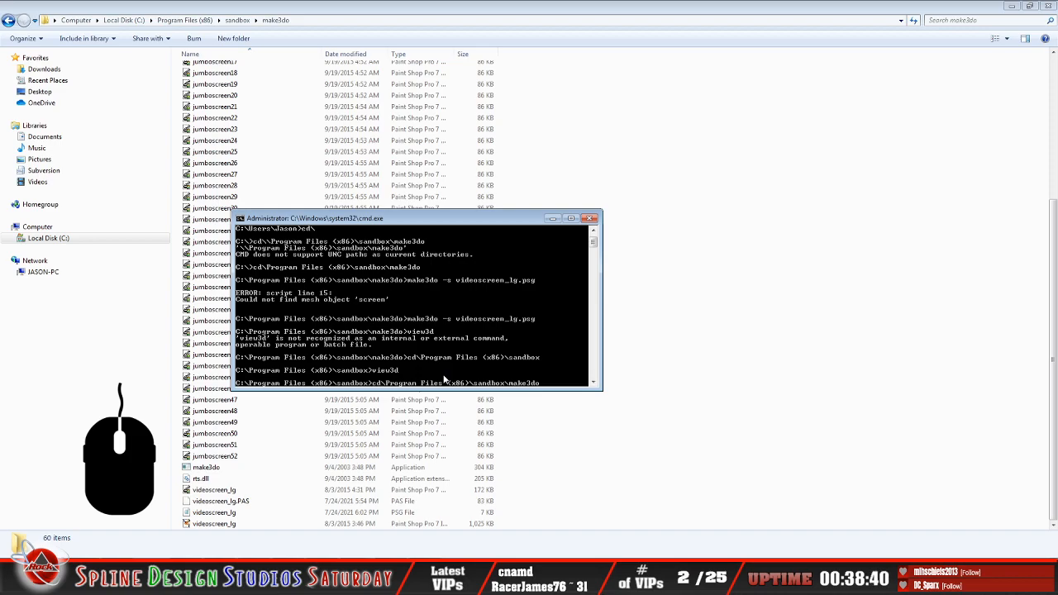
pyautogui.press('Return')
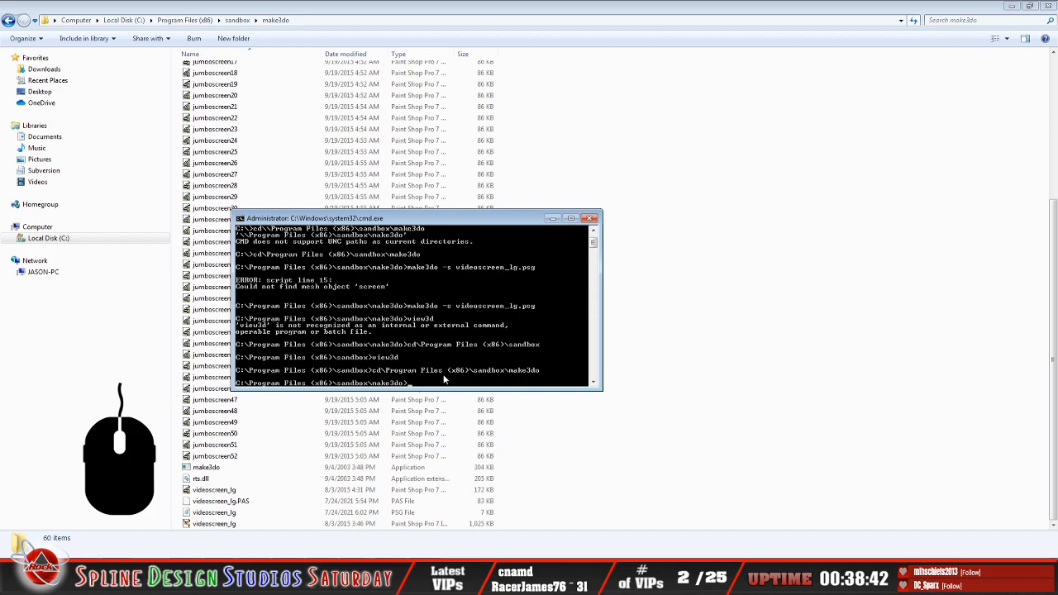
# Run make3do -s videoscreen_lg.psg to rebuild the video screen 3DO
pyautogui.press('Up')
pyautogui.press('Up')
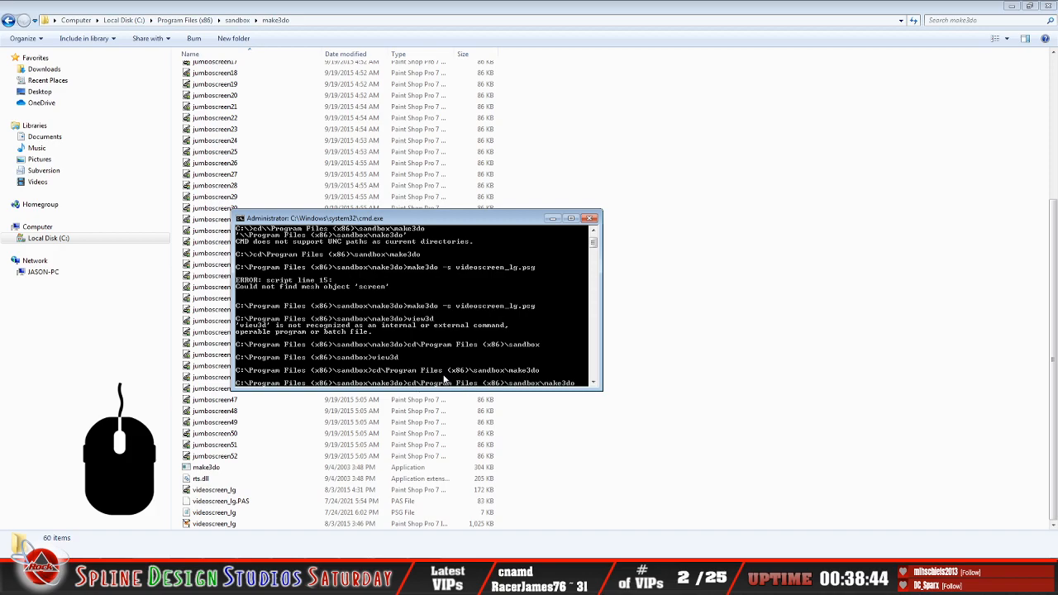
pyautogui.press('Up')
pyautogui.press('Up')
pyautogui.press('Up')
pyautogui.press('Up')
pyautogui.press('Up')
pyautogui.press('Up')
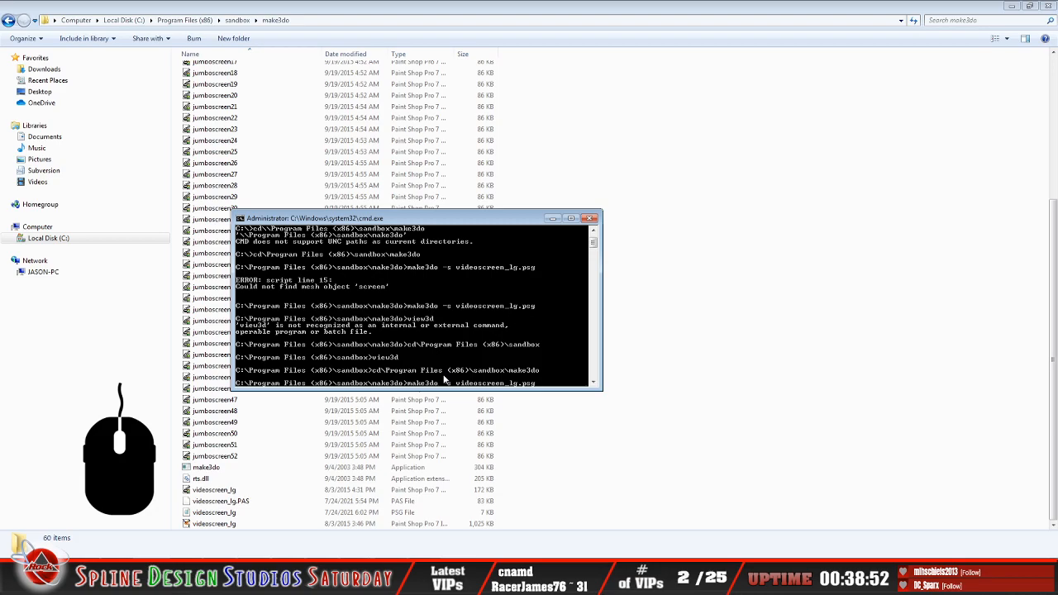
pyautogui.press('Return')
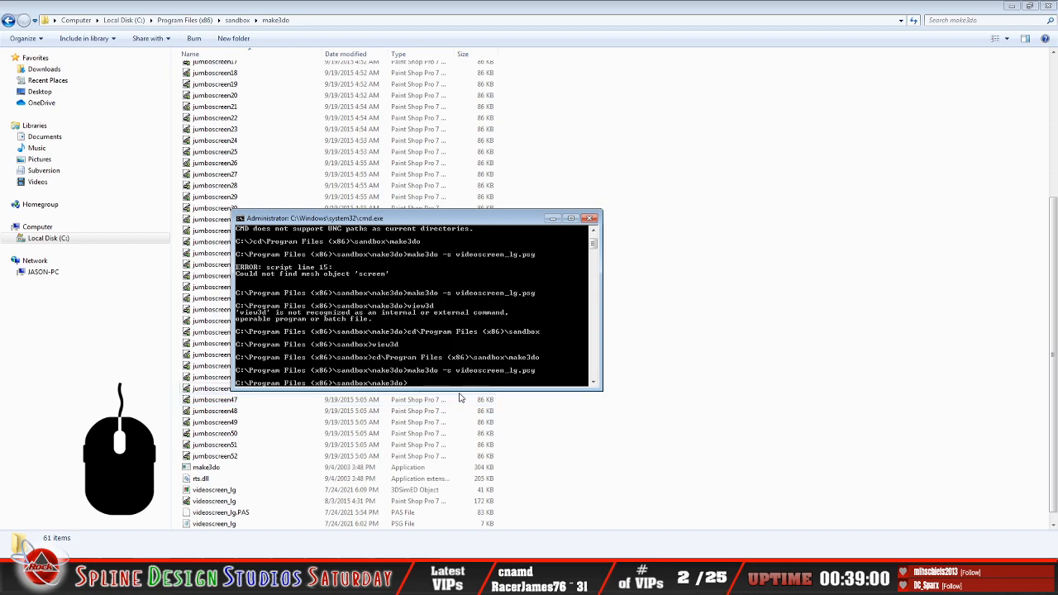
# Change the directory with cd\Program Files (x86)\sandbox and launch view3d, placing its window clear of the screen corner
pyautogui.press('Up')
pyautogui.press('Up')
pyautogui.write('\\')
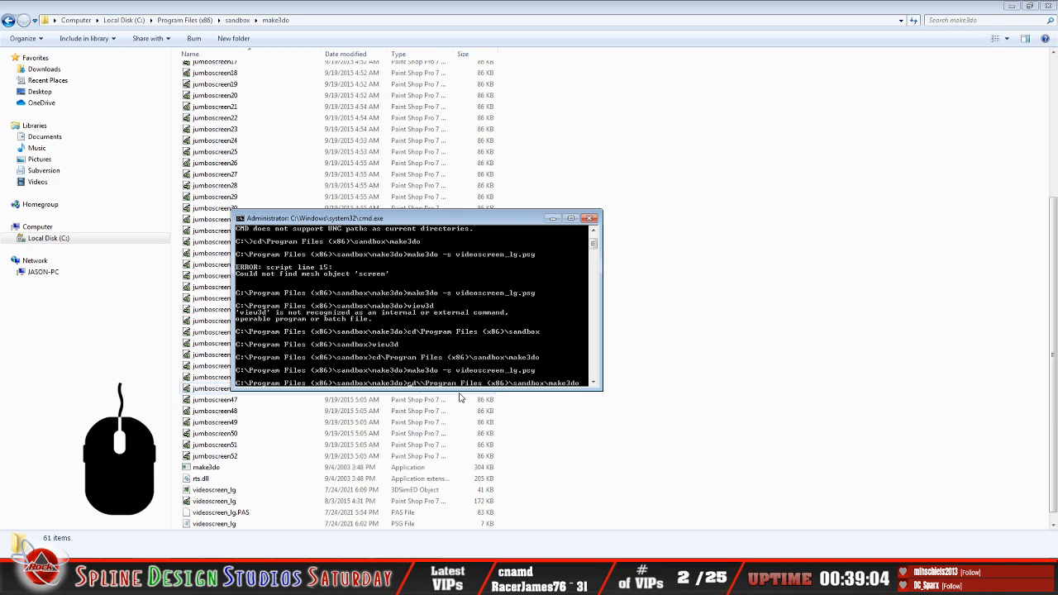
pyautogui.press('BackSpace')
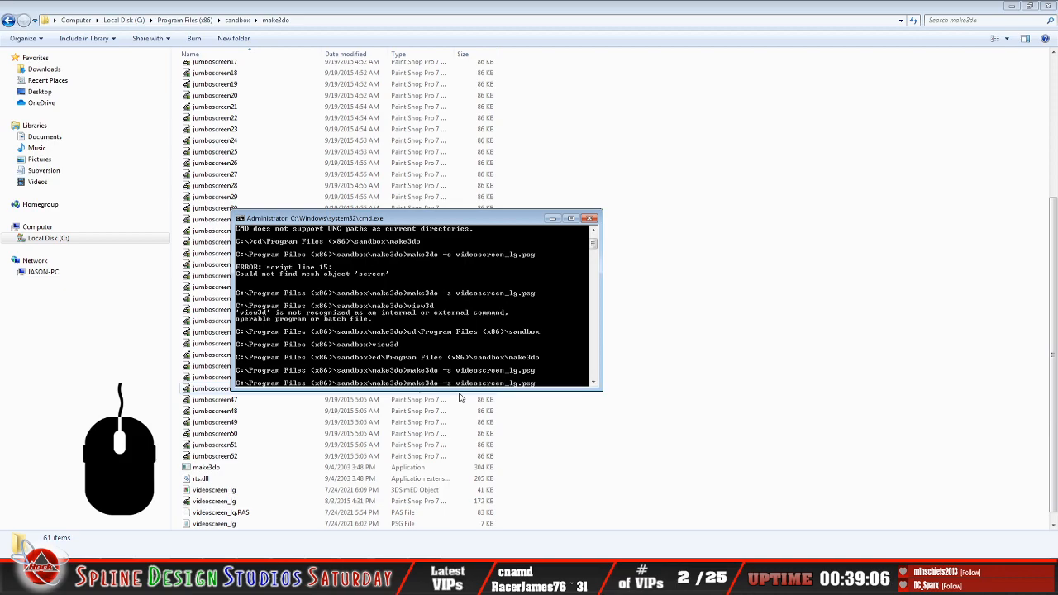
pyautogui.press('Up')
pyautogui.press('Up')
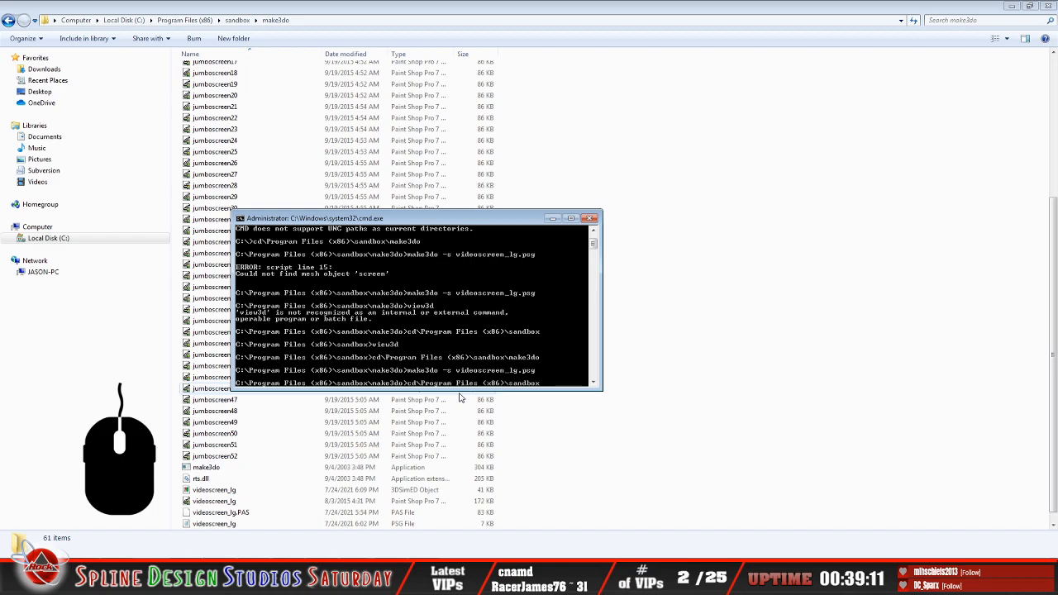
pyautogui.press('Return')
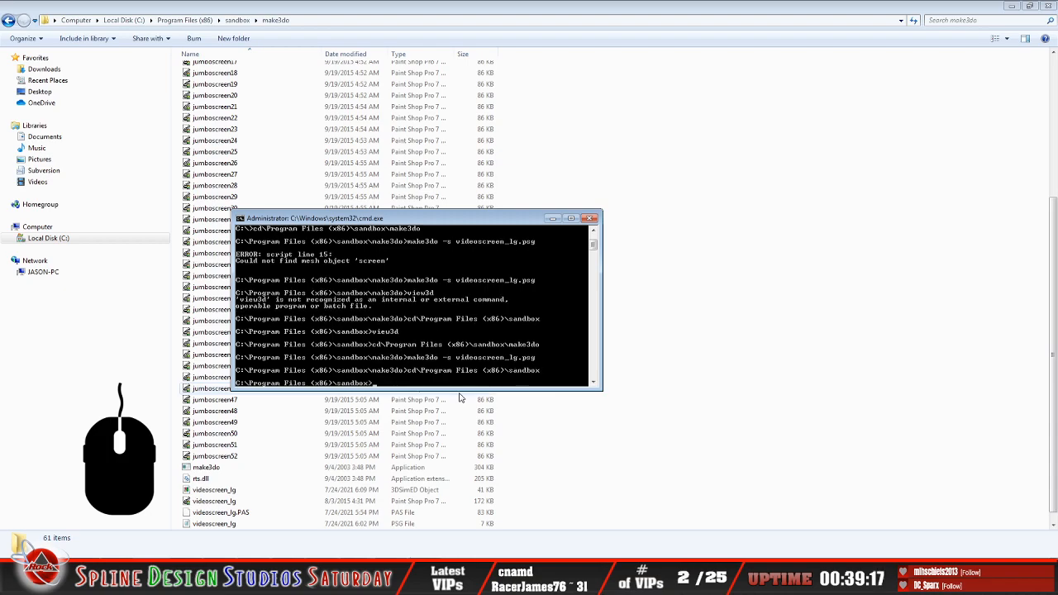
pyautogui.write('view3d')
pyautogui.press('Return')
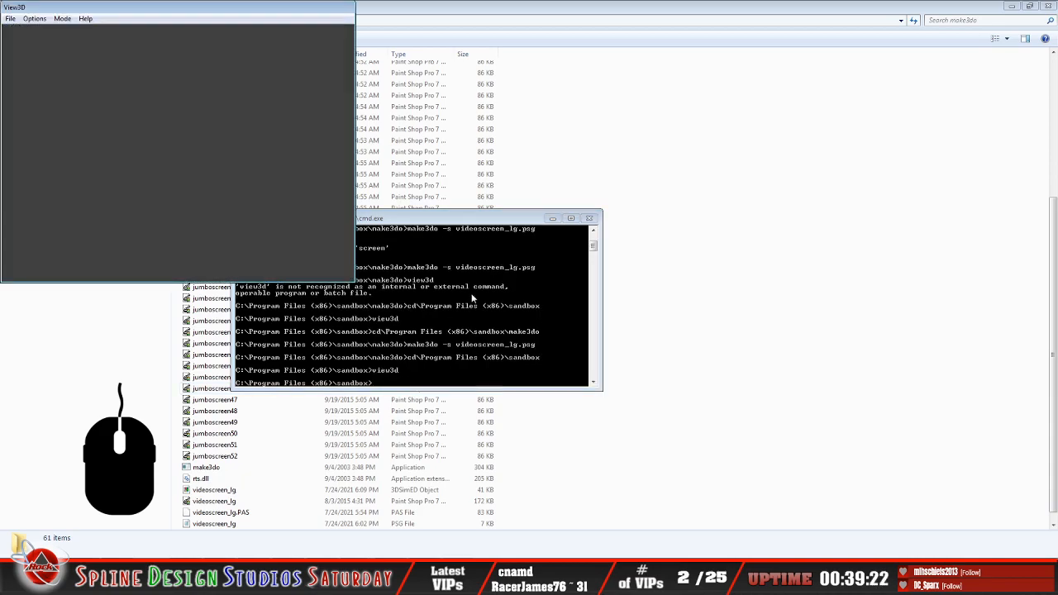
pyautogui.moveTo(213, 10); pyautogui.dragTo(374, 86)
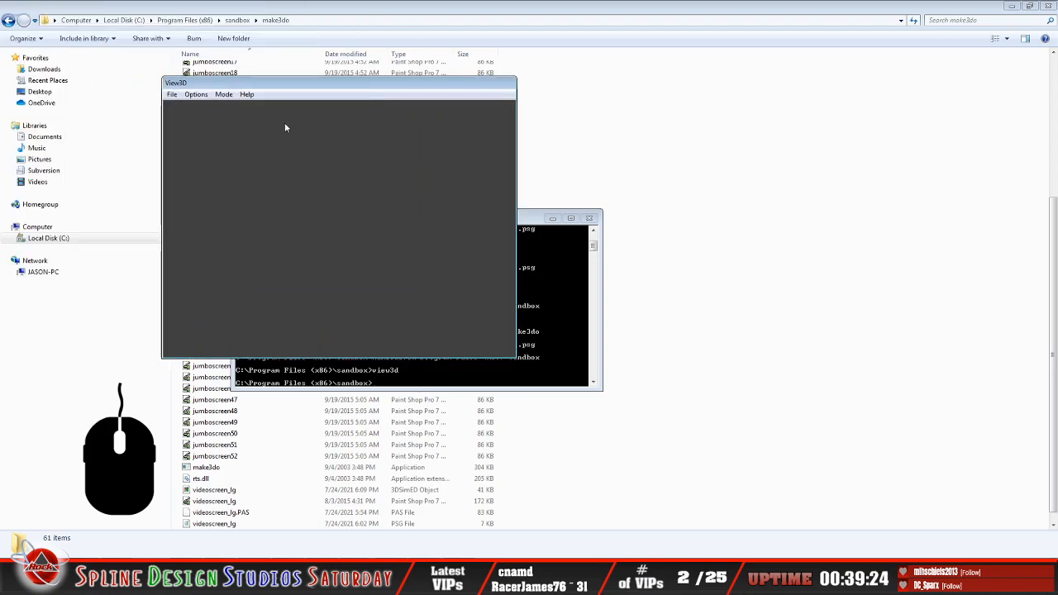
# Open the videoscreen_lg object from the make3do folder in View3D and set the display mode to 1280x720x32
pyautogui.click(172, 95)
pyautogui.click(192, 111)
pyautogui.click(369, 179)
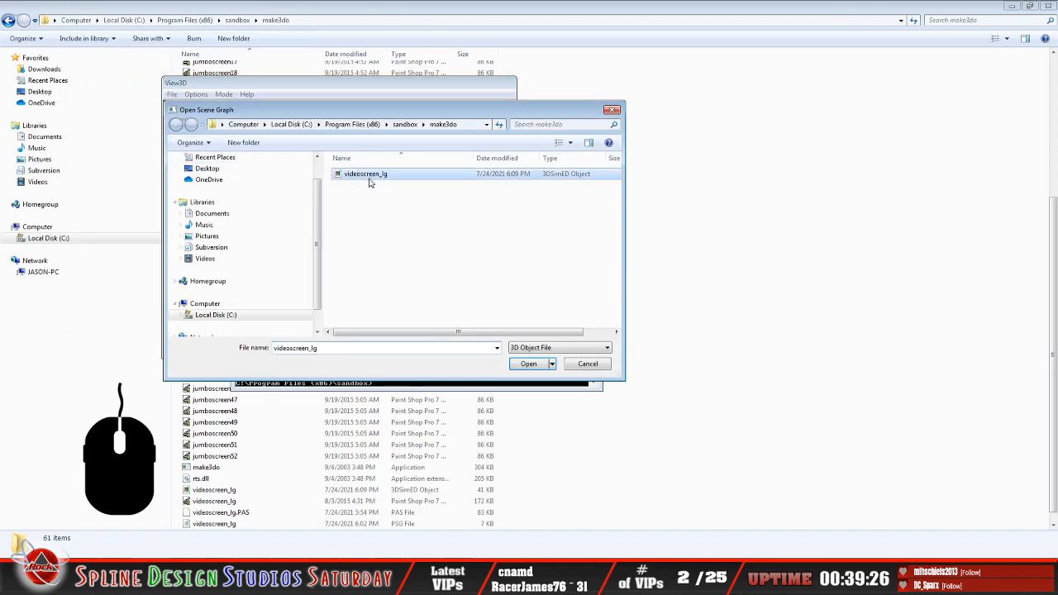
pyautogui.click(526, 366)
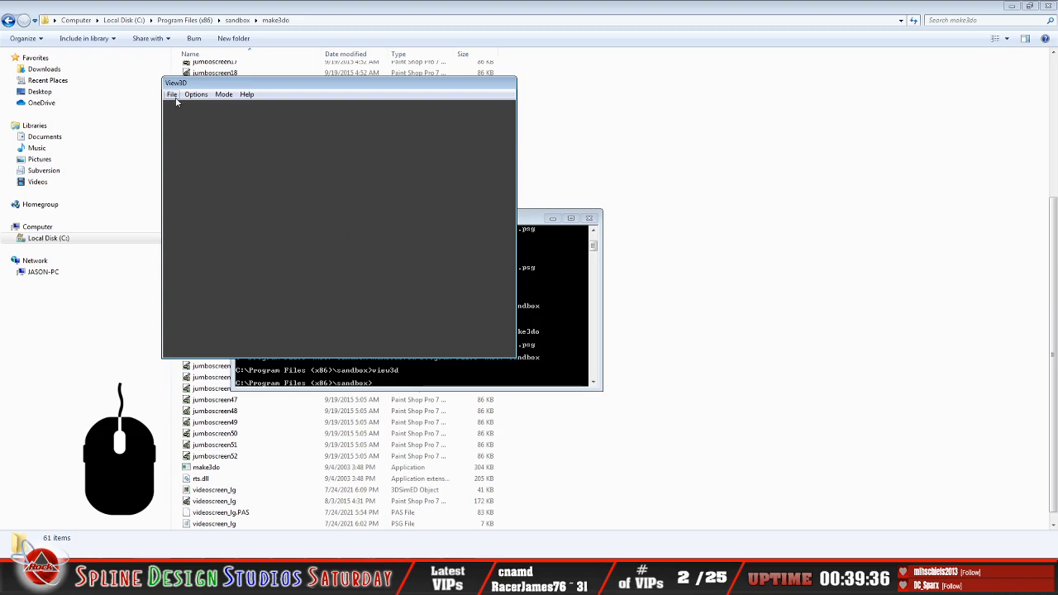
pyautogui.click(224, 95)
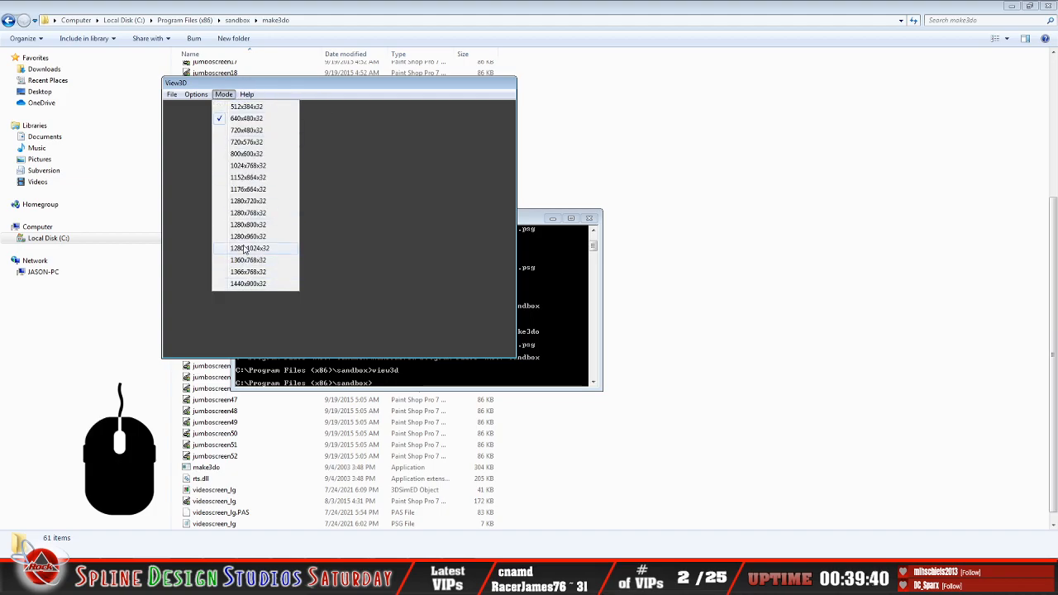
pyautogui.click(250, 202)
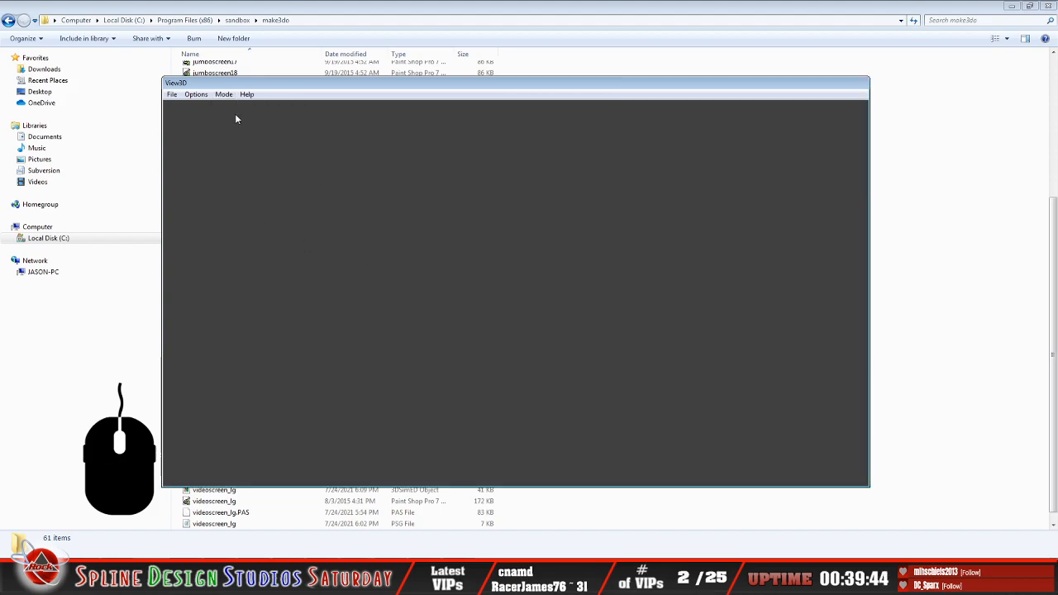
# Review View3D's keyboard help for moving and rotating the selected object or camera, and close it
pyautogui.click(223, 96)
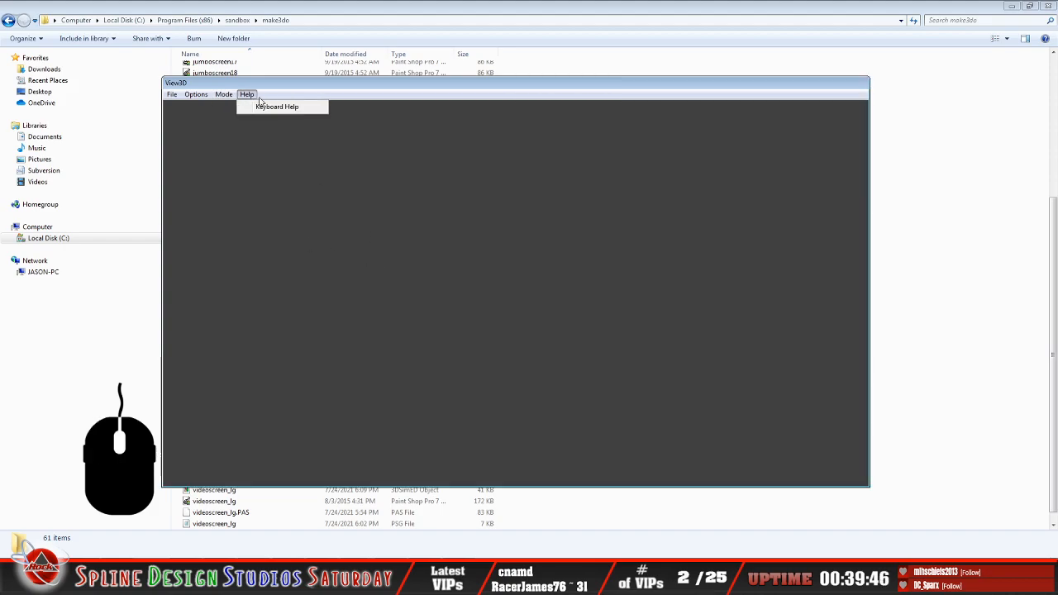
pyautogui.click(251, 109)
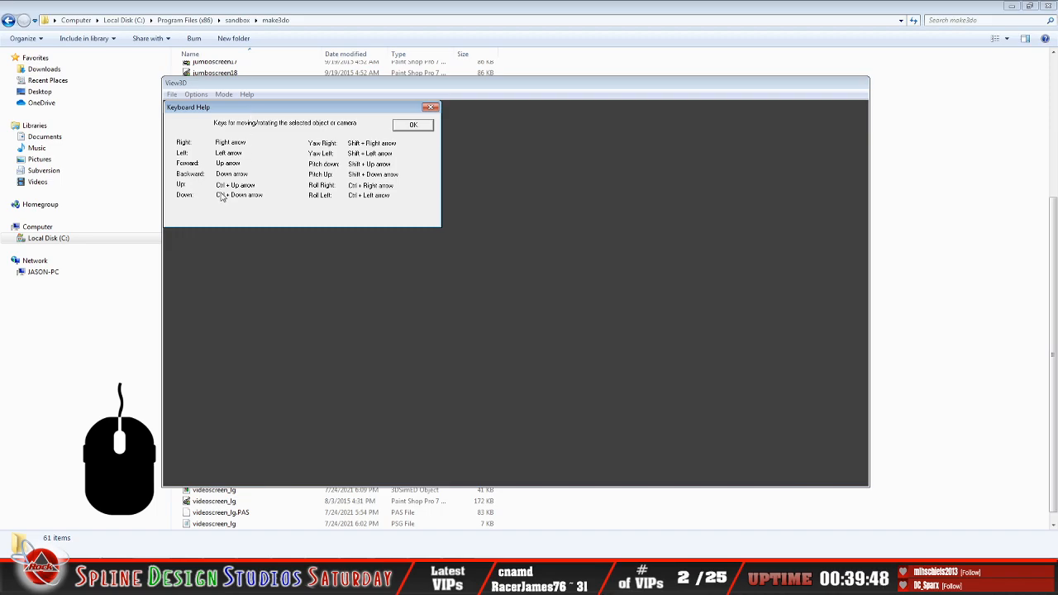
pyautogui.moveTo(306, 107); pyautogui.dragTo(385, 160)
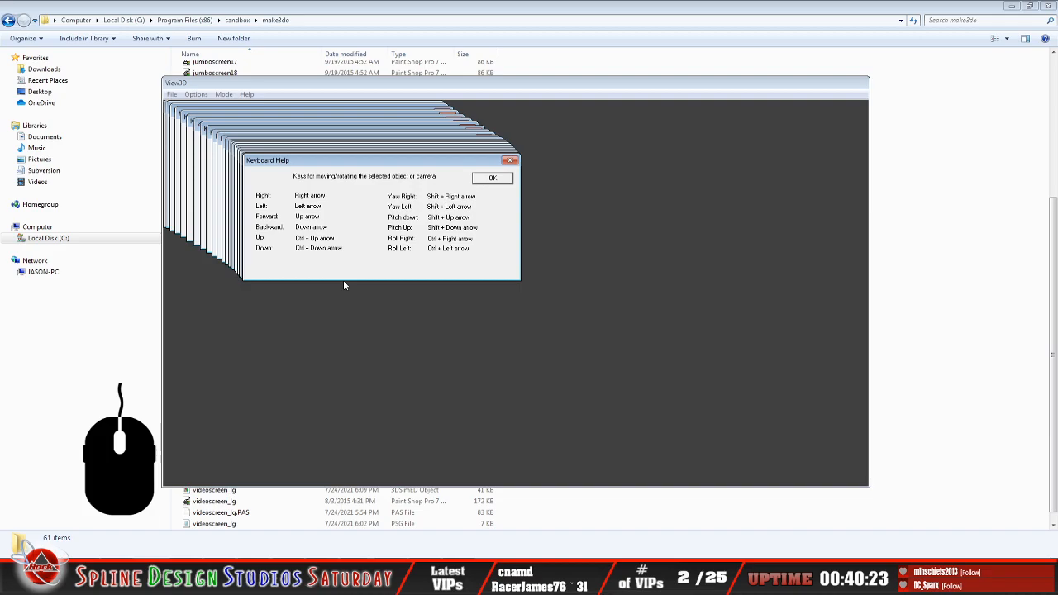
pyautogui.click(494, 179)
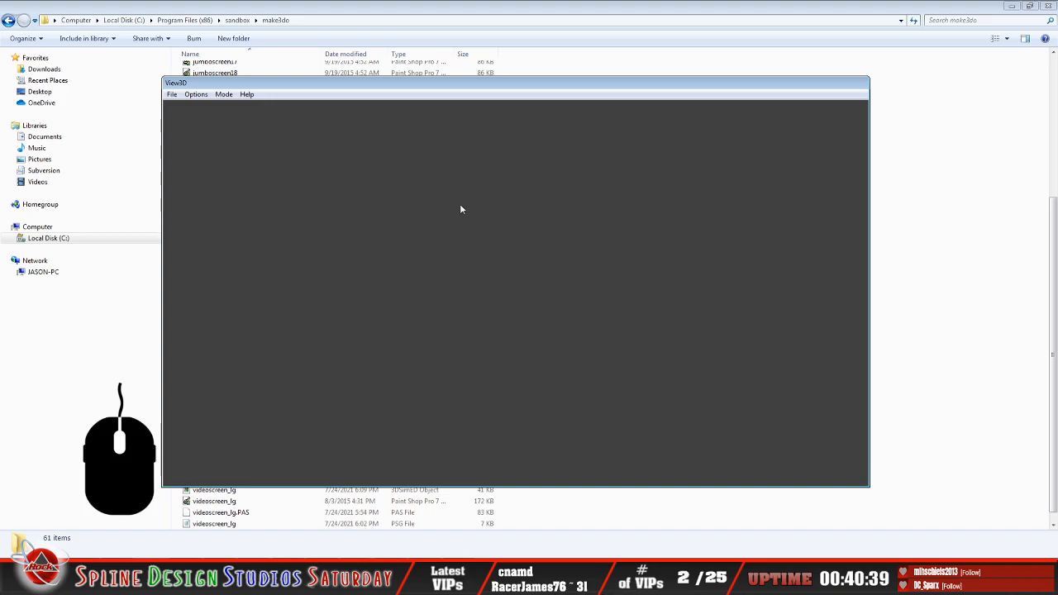
# Exit View3D and minimize the Command Prompt to return to the make3do folder's file list
pyautogui.click(172, 95)
pyautogui.click(188, 148)
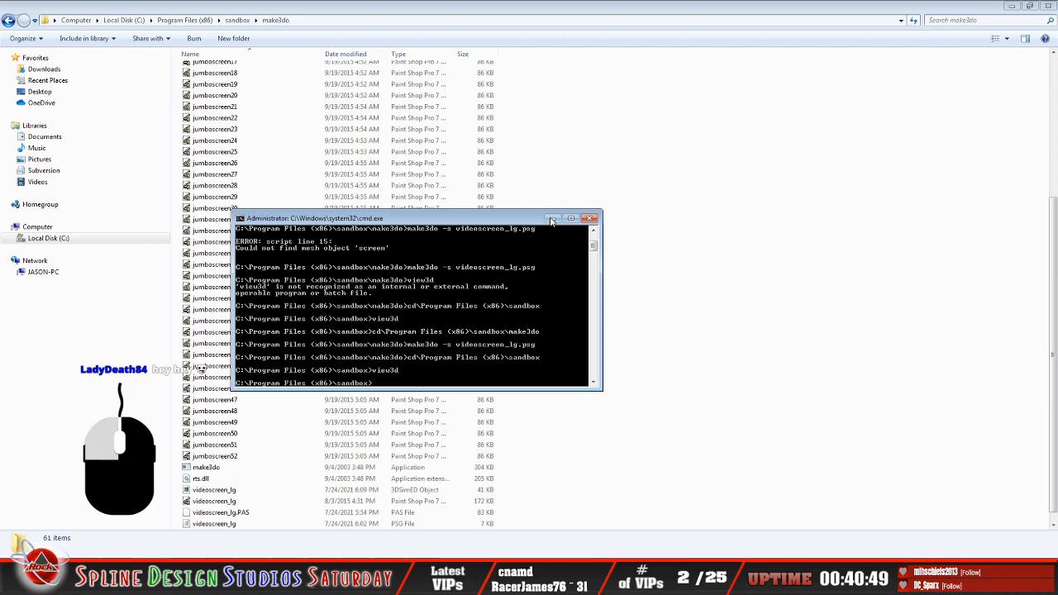
pyautogui.click(553, 219)
pyautogui.scroll(-1, 520, 360)
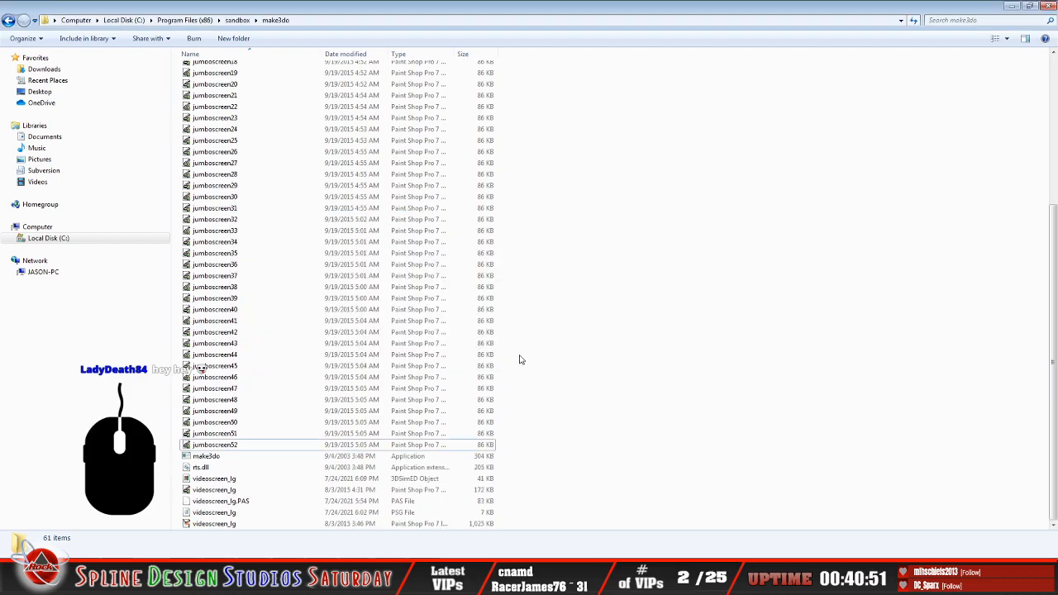
pyautogui.scroll(7, 520, 360)
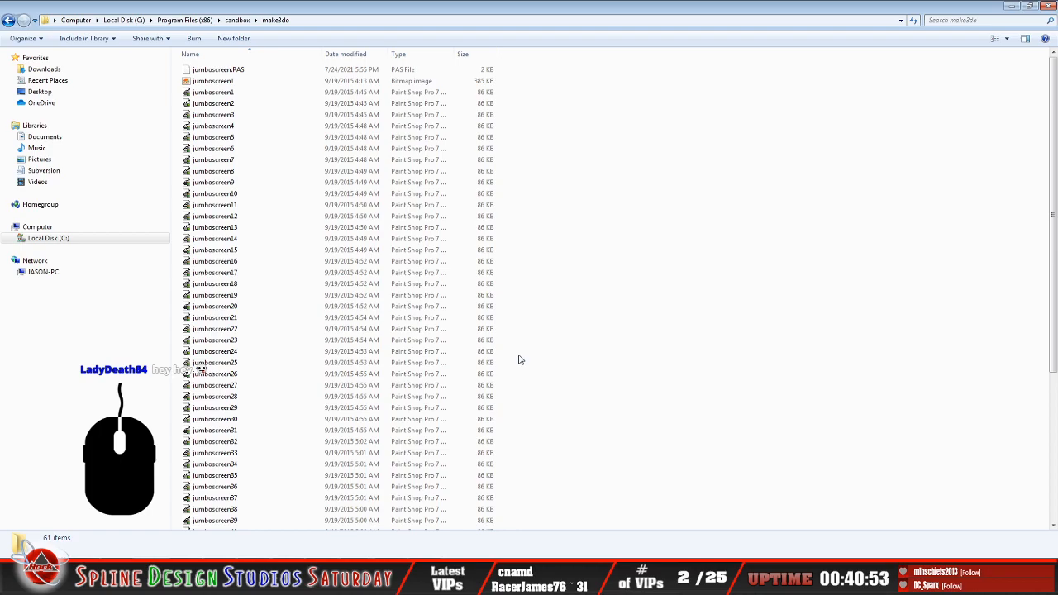
pyautogui.scroll(-3, 520, 359)
pyautogui.scroll(-4, 520, 359)
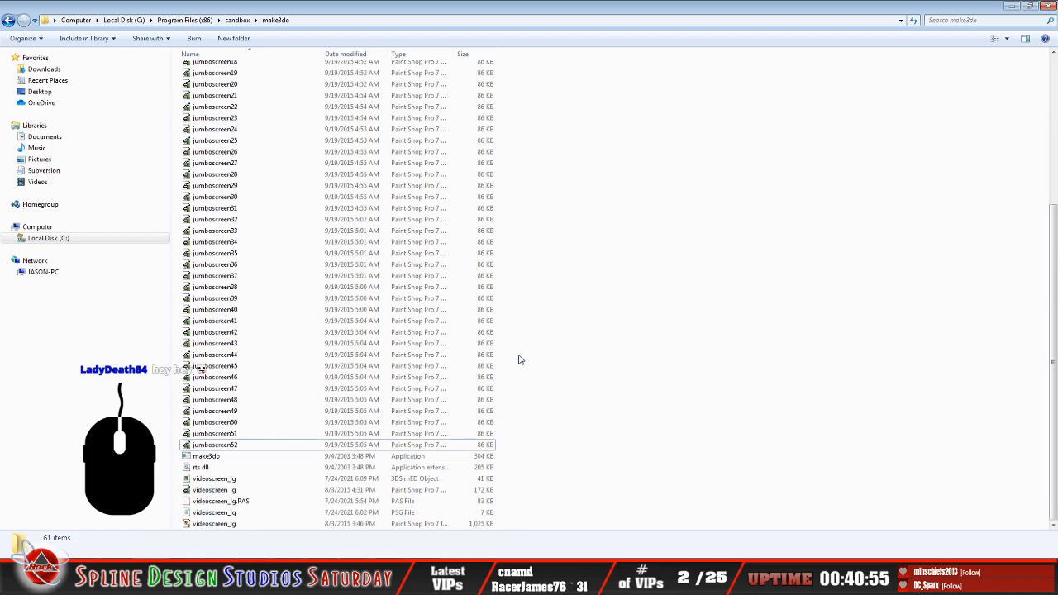
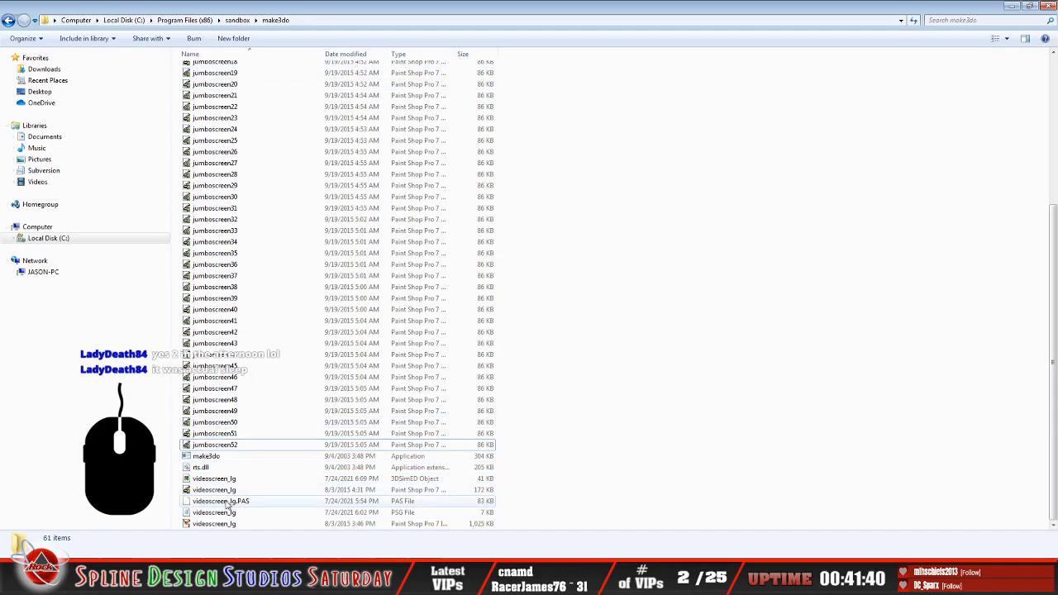
# Move the rebuilt videoscreen_lg 3DSimED object from the make3do folder into the Texas items 2020 Video screen folder, replacing the existing file
pyautogui.click(219, 389)
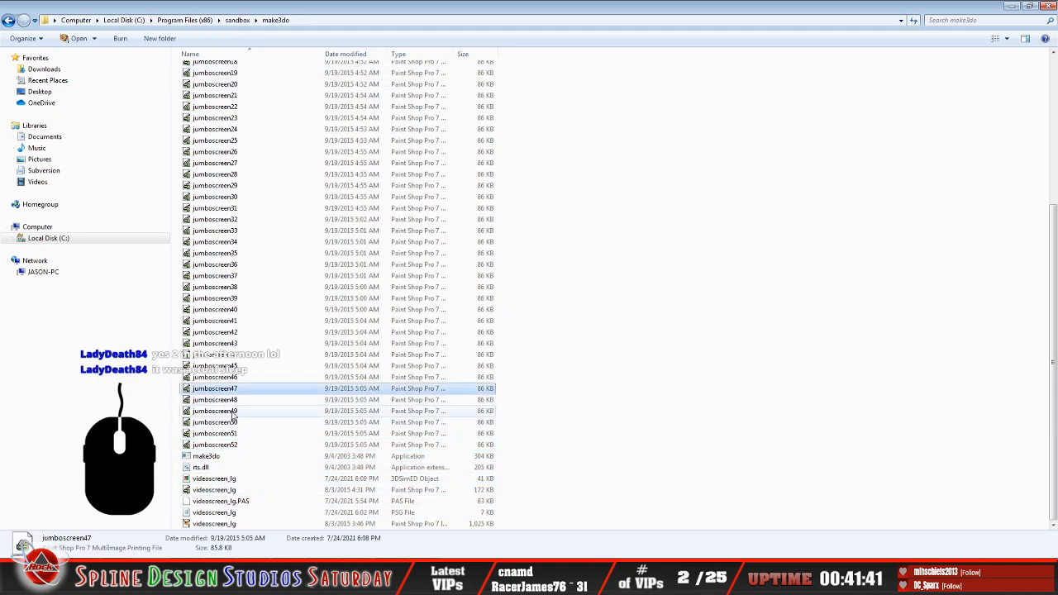
pyautogui.rightClick(231, 481)
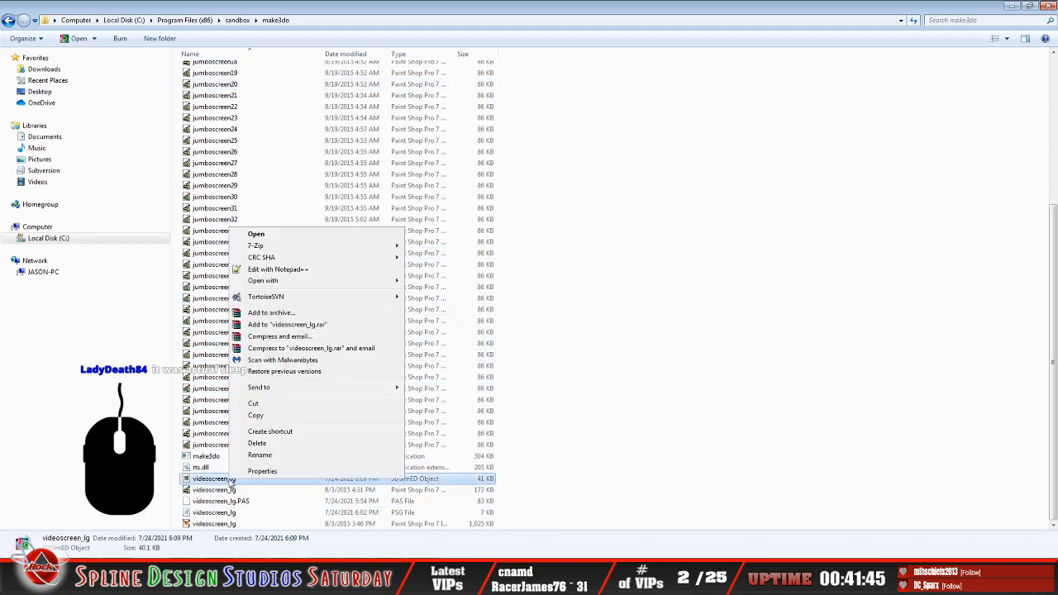
pyautogui.click(267, 405)
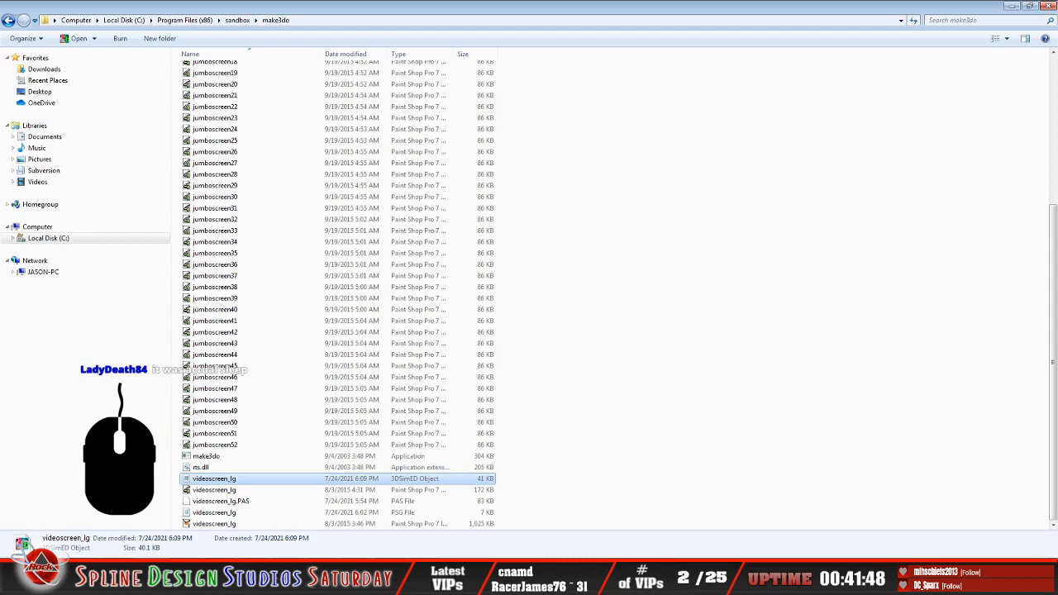
pyautogui.click(57, 583)
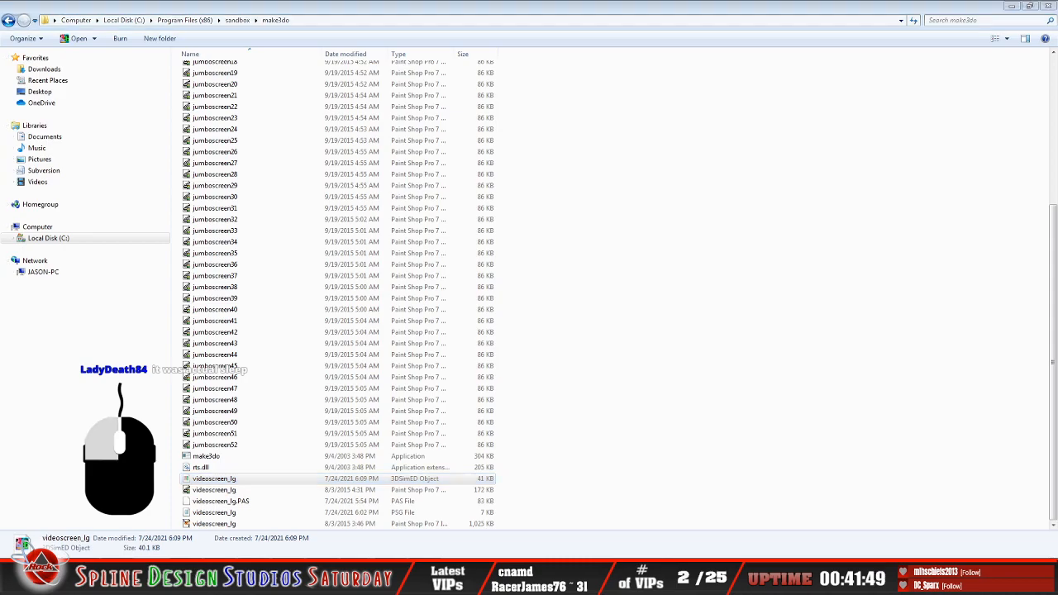
pyautogui.click(56, 532)
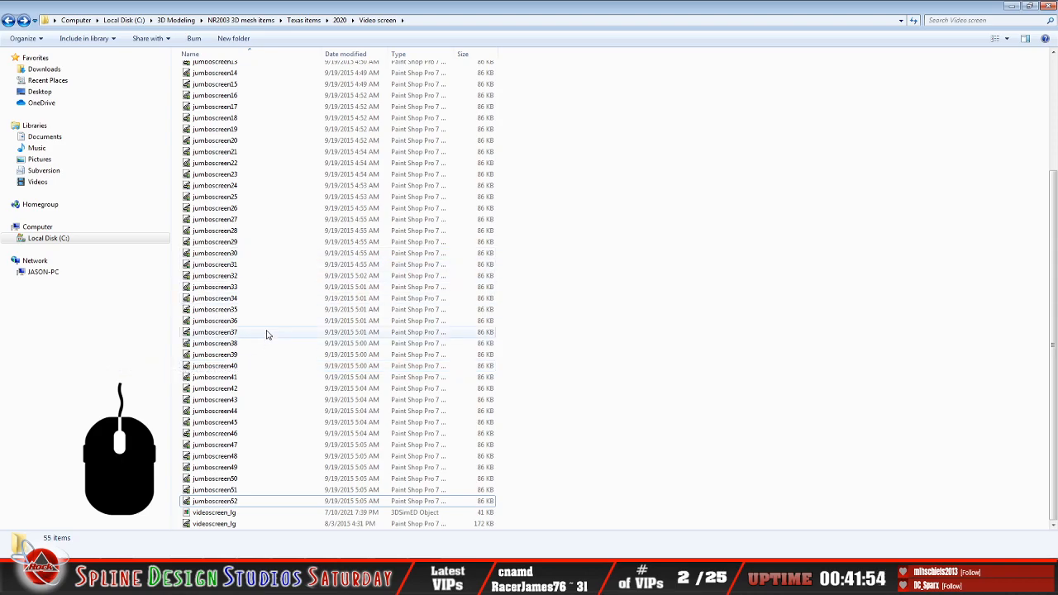
pyautogui.rightClick(580, 410)
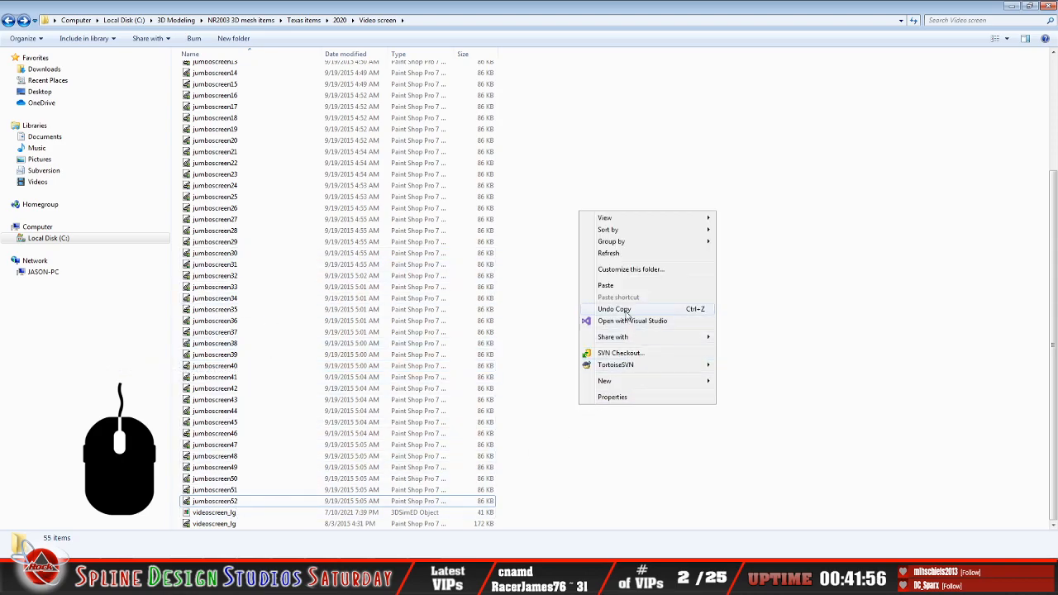
pyautogui.click(619, 288)
pyautogui.click(525, 256)
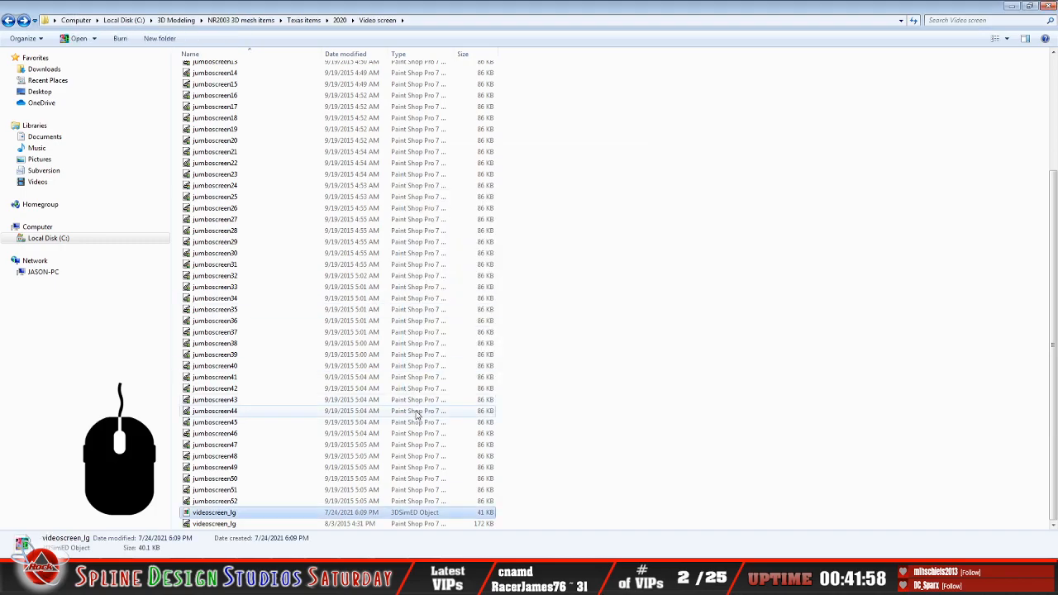
# Copy the rebuilt videoscreen_lg 3DSimED object from the Video screen folder
pyautogui.rightClick(216, 517)
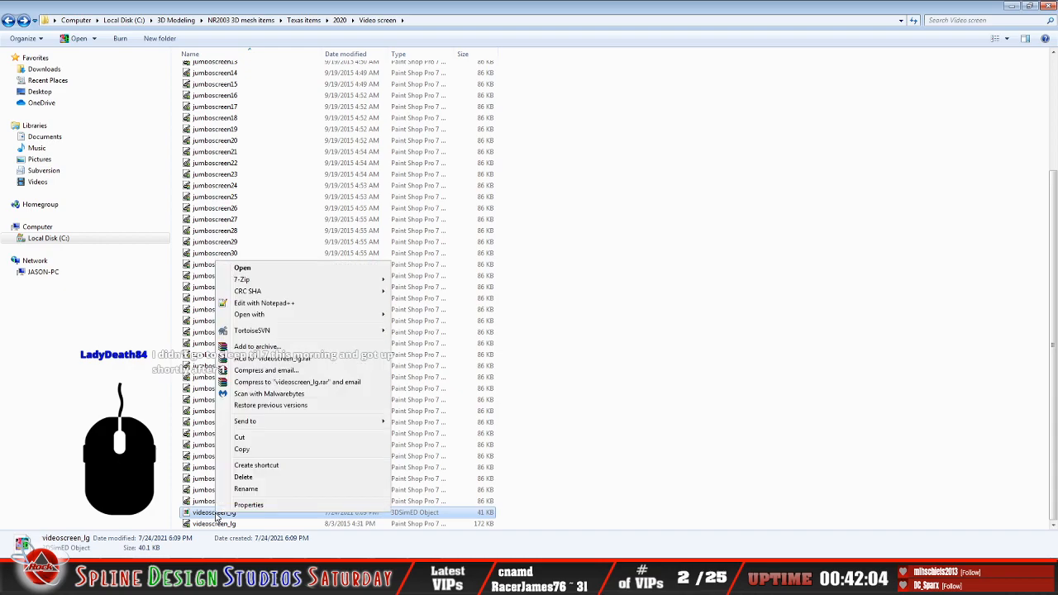
pyautogui.click(260, 449)
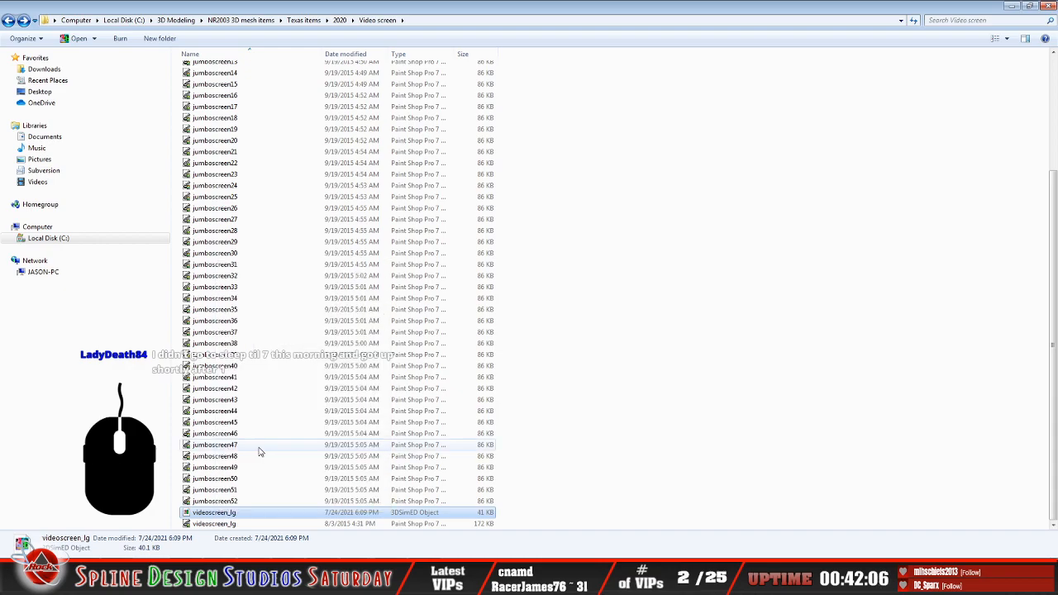
pyautogui.click(615, 397)
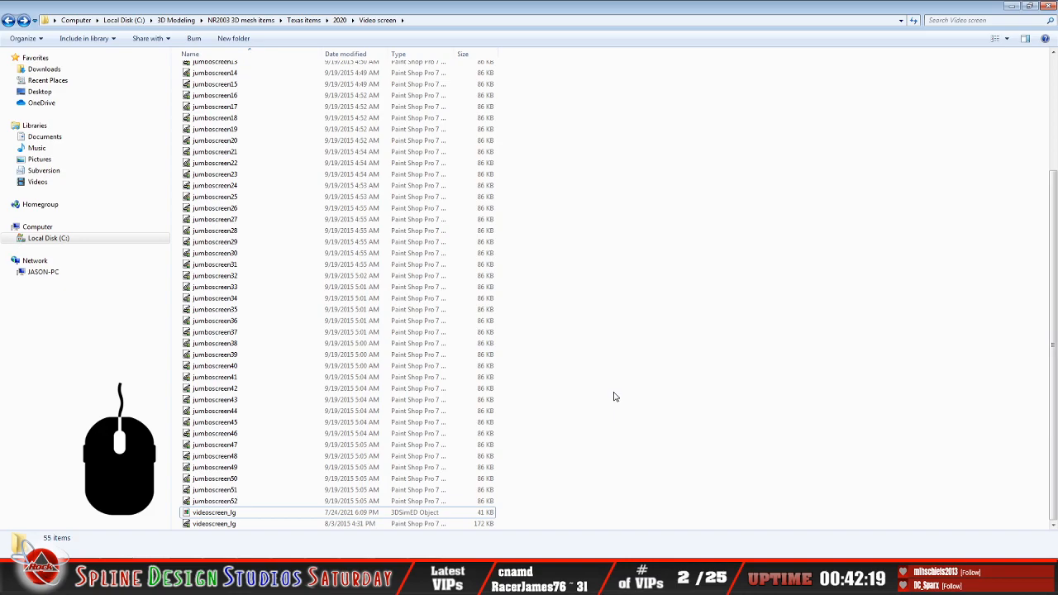
pyautogui.click(613, 397)
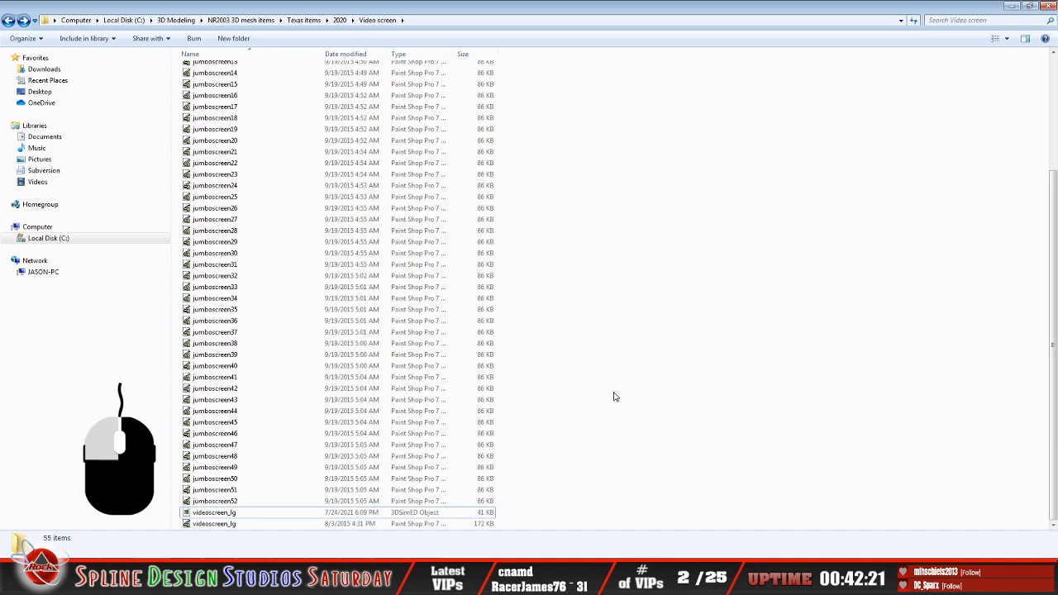
pyautogui.scroll(5, 614, 397)
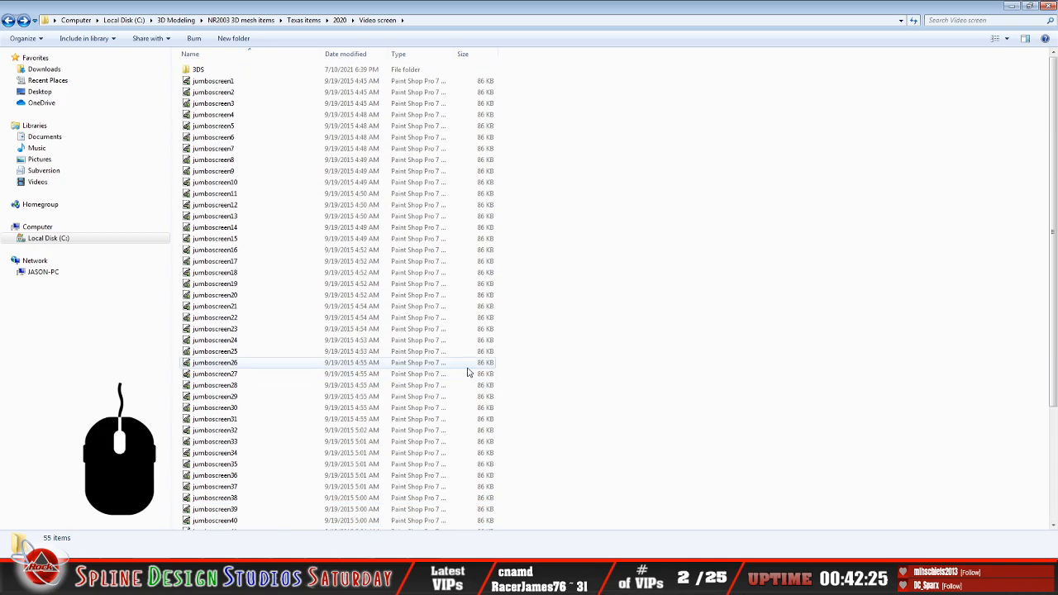
# Paste the copied videoscreen_lg object into the Texas_2020_TE folder inside 7-9-21 of the Texas 2020 build, replacing the existing file
pyautogui.click(75, 579)
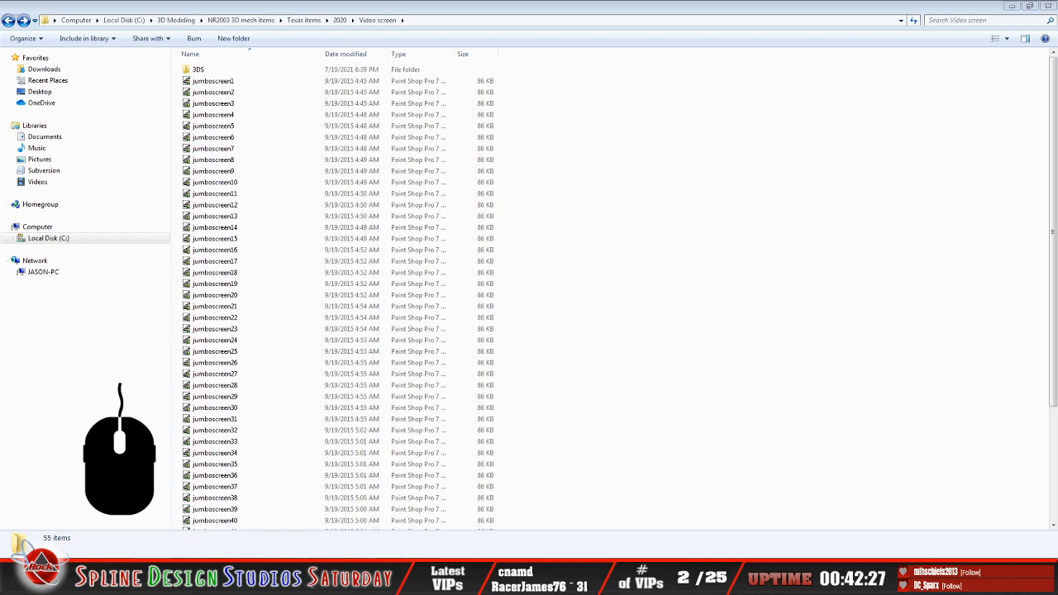
pyautogui.click(57, 513)
pyautogui.click(223, 73)
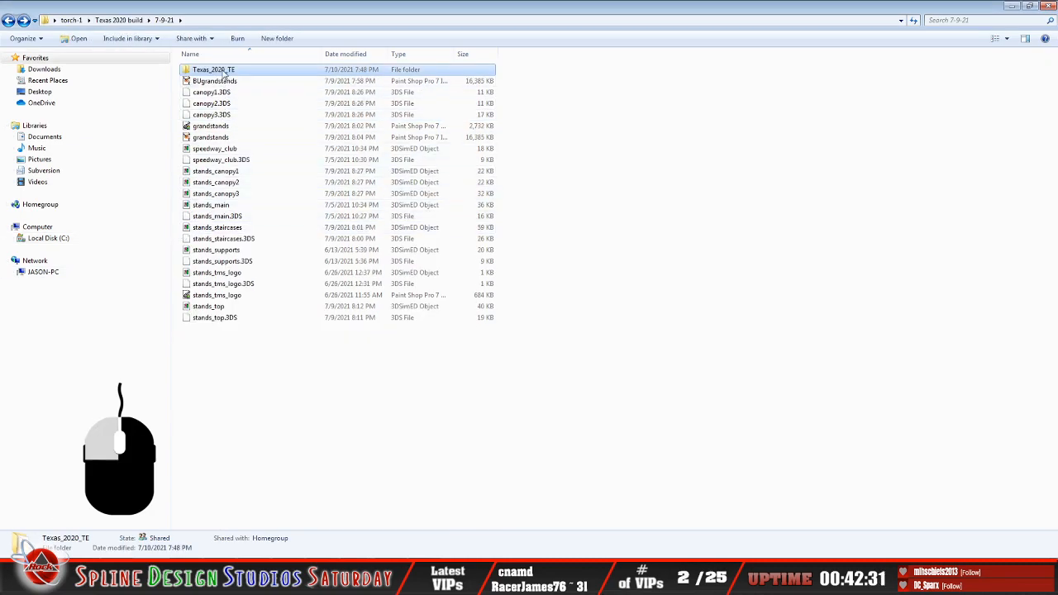
pyautogui.doubleClick(223, 73)
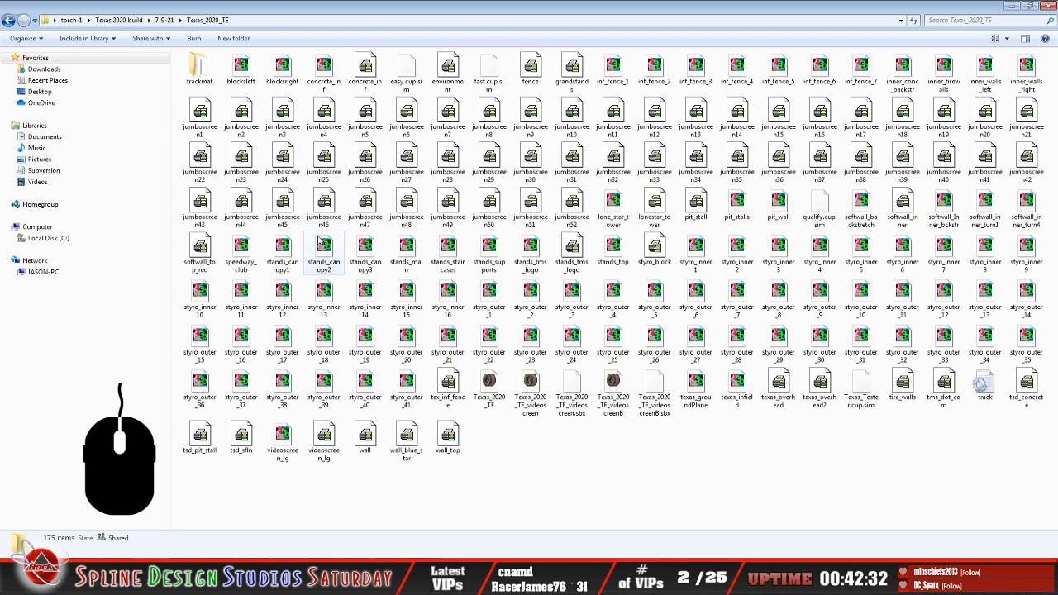
pyautogui.rightClick(644, 459)
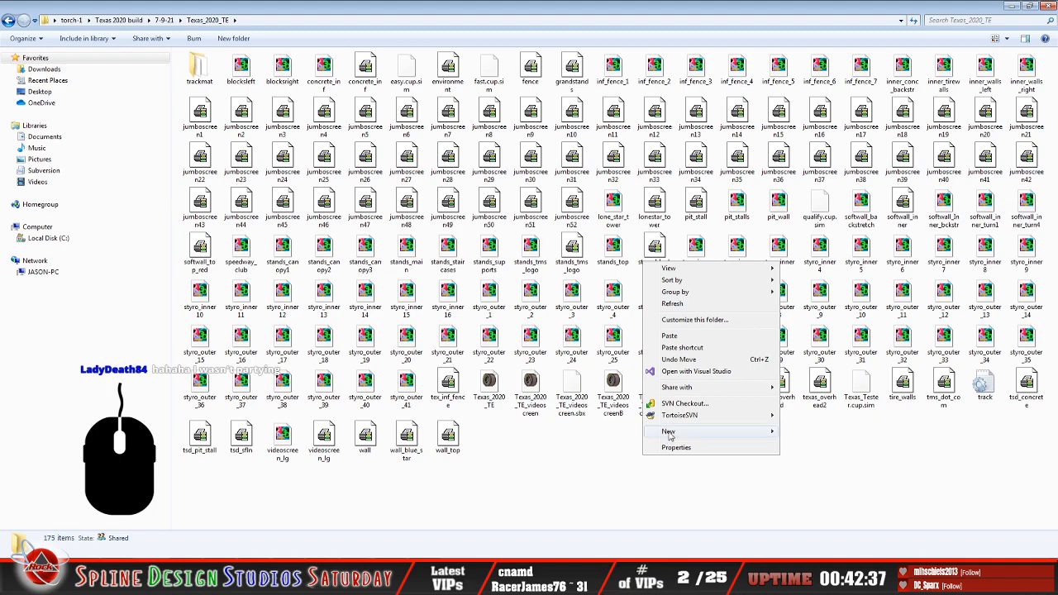
pyautogui.moveTo(670, 434)
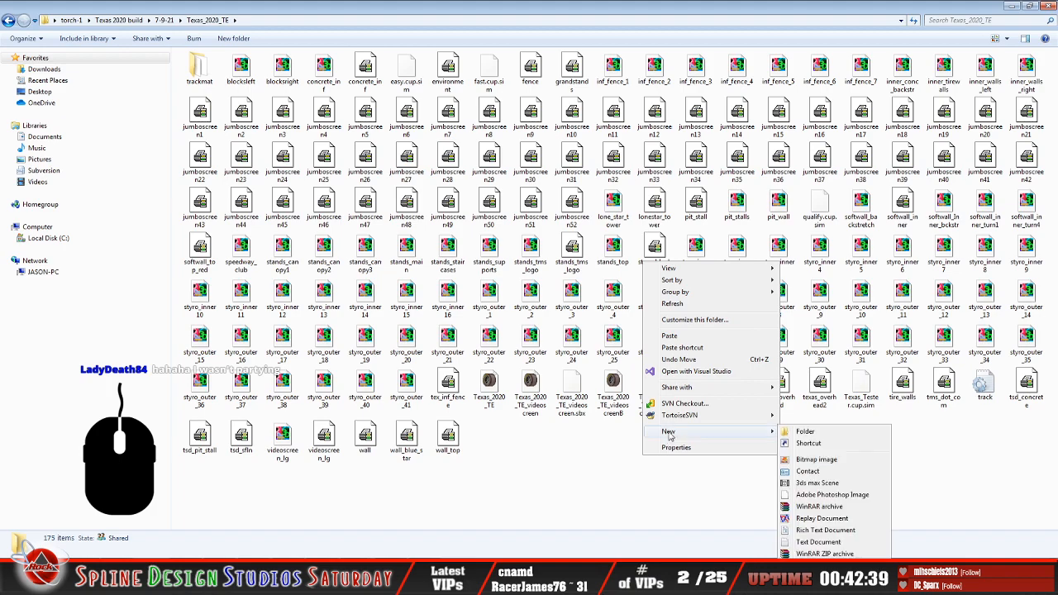
pyautogui.click(670, 336)
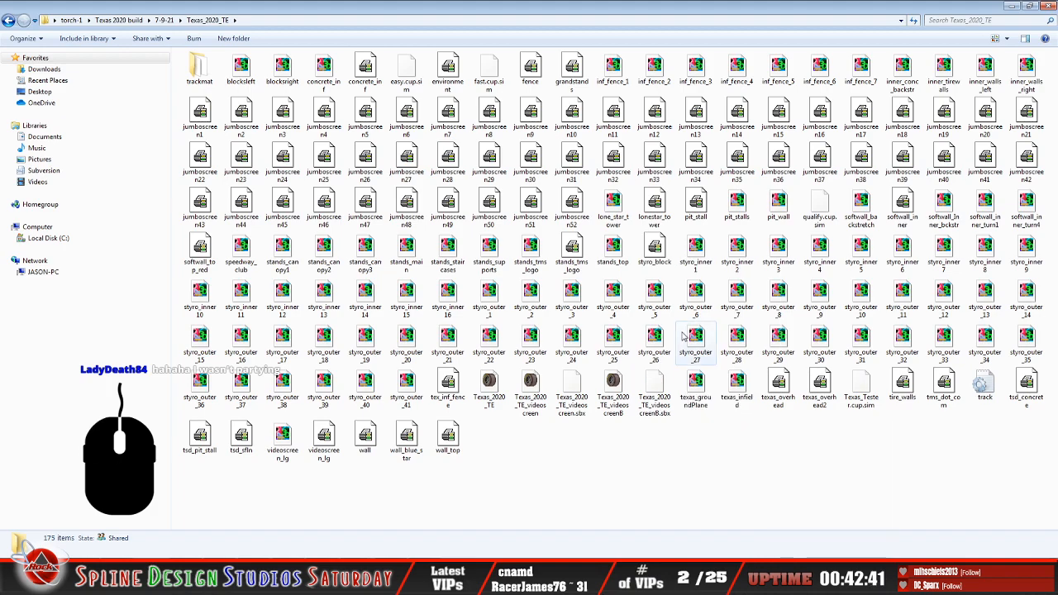
pyautogui.click(554, 313)
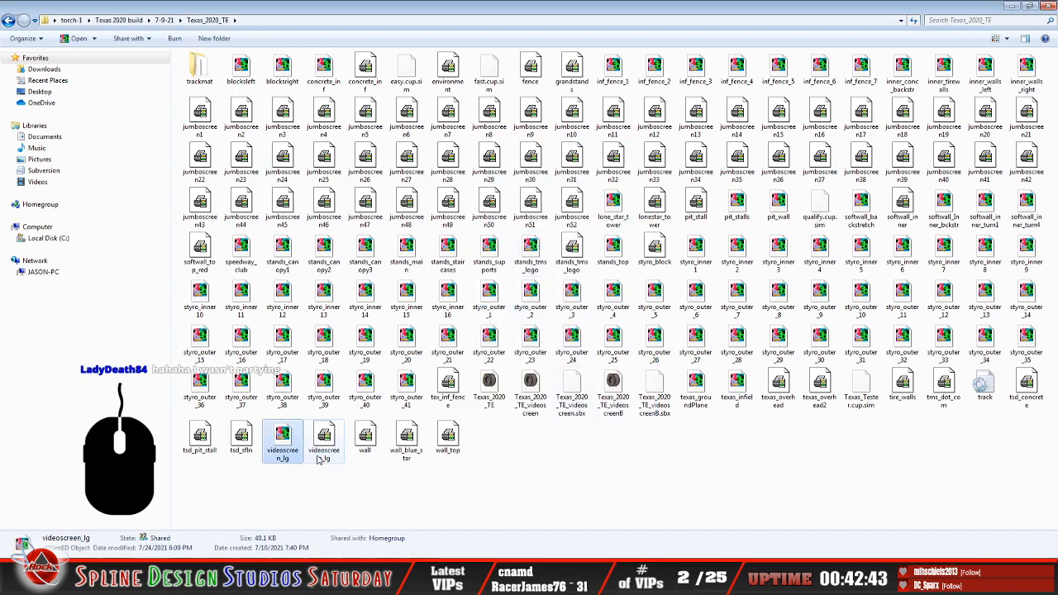
pyautogui.click(644, 469)
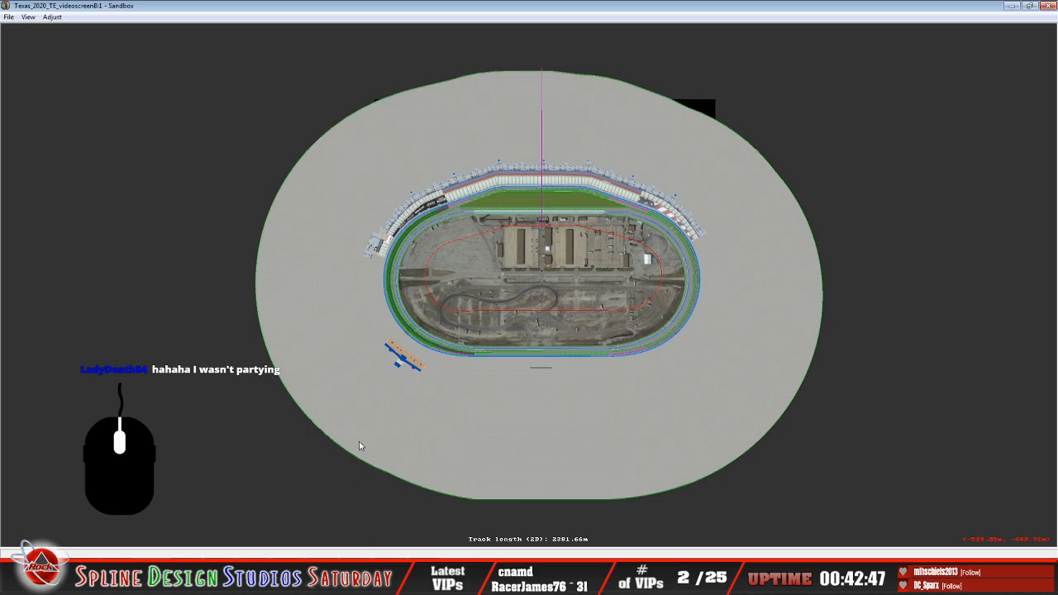
# Switch to Sandbox, start a blank track, and reload the Texas_2020_TE_videoscreenB track
pyautogui.click(10, 17)
pyautogui.click(18, 30)
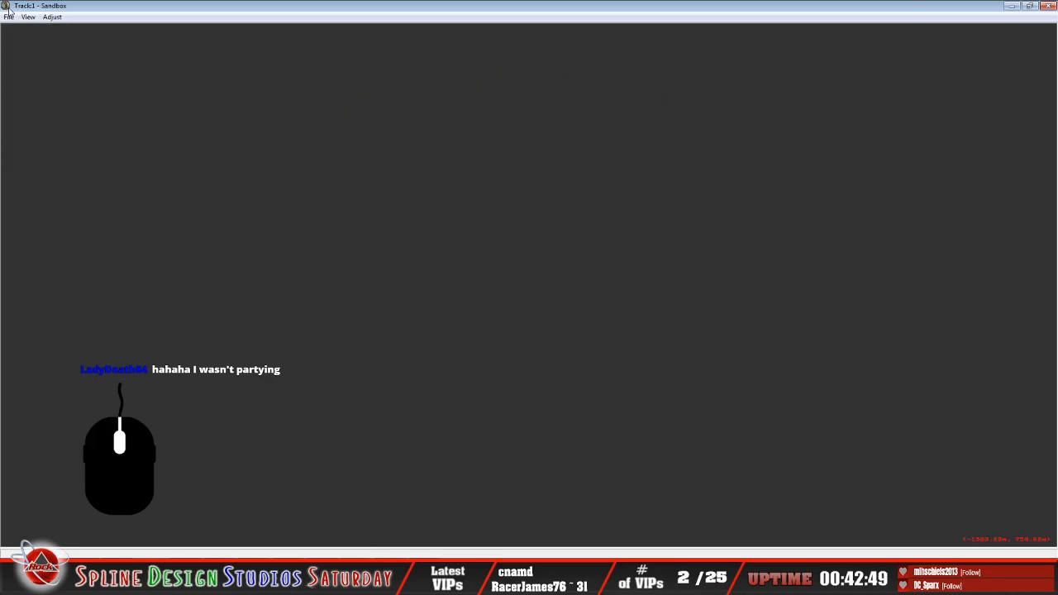
pyautogui.click(9, 17)
pyautogui.click(31, 40)
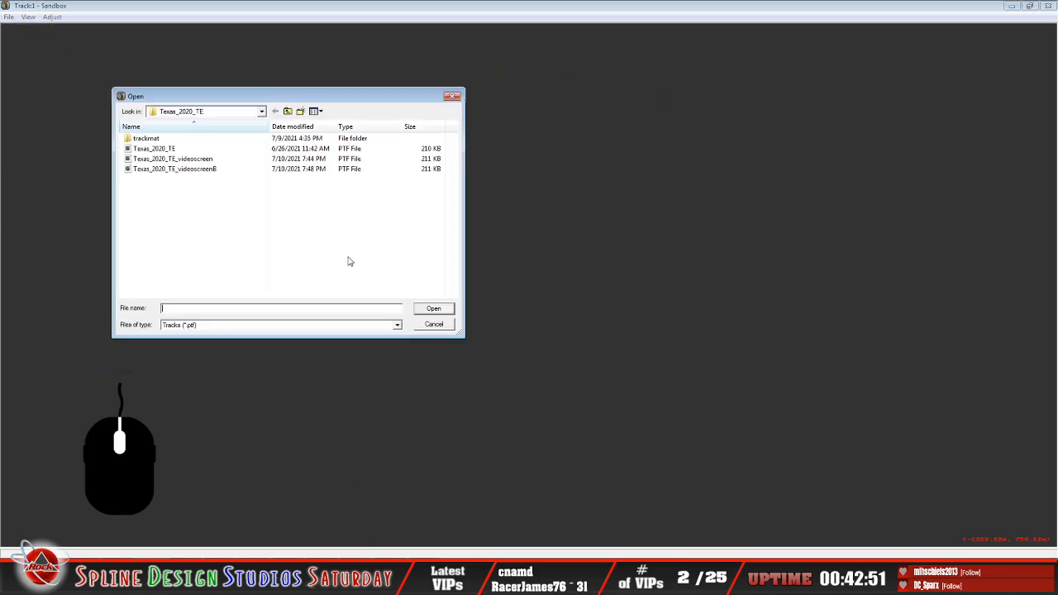
pyautogui.click(207, 169)
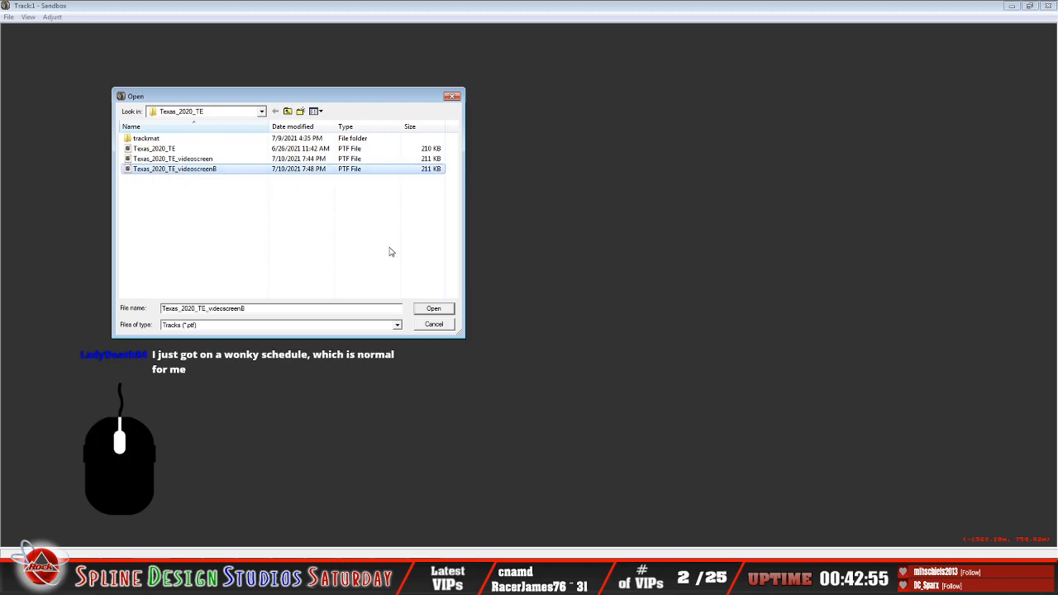
pyautogui.click(436, 309)
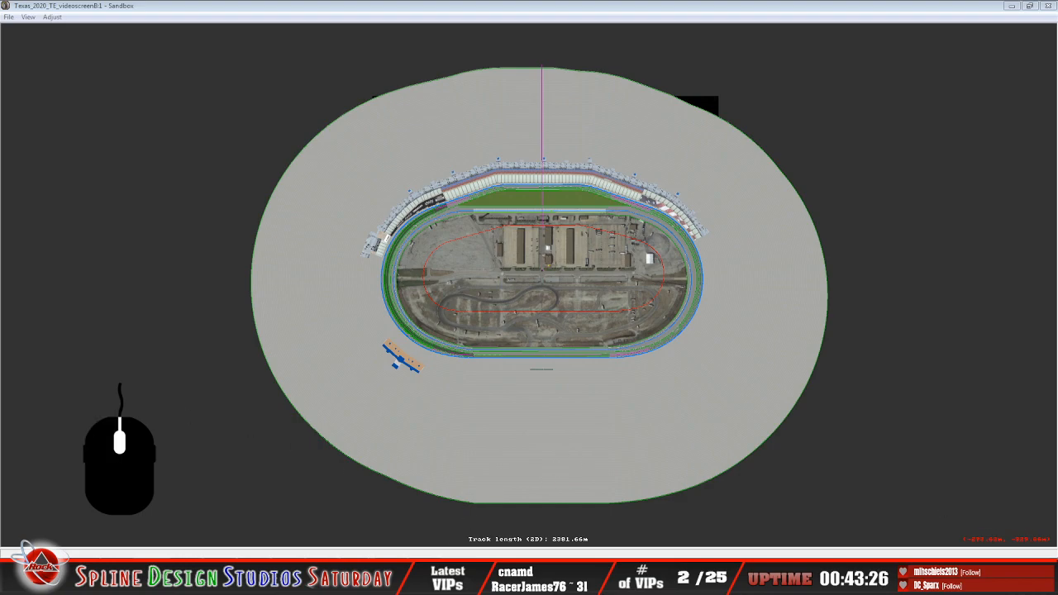
# Bring up the track's Camera View window and set it to Slew Mode
pyautogui.click(384, 526)
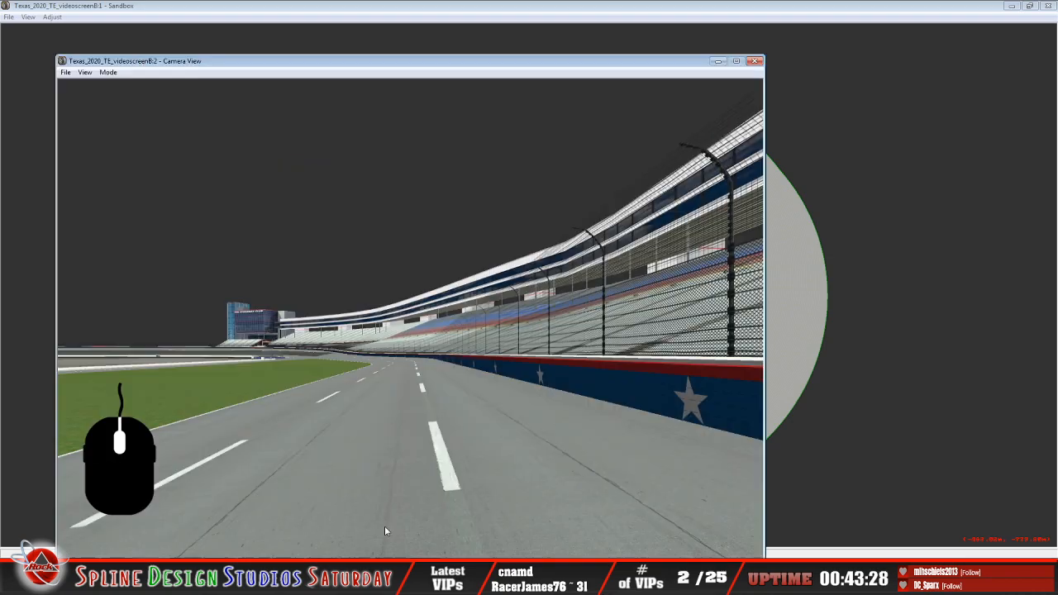
pyautogui.click(107, 72)
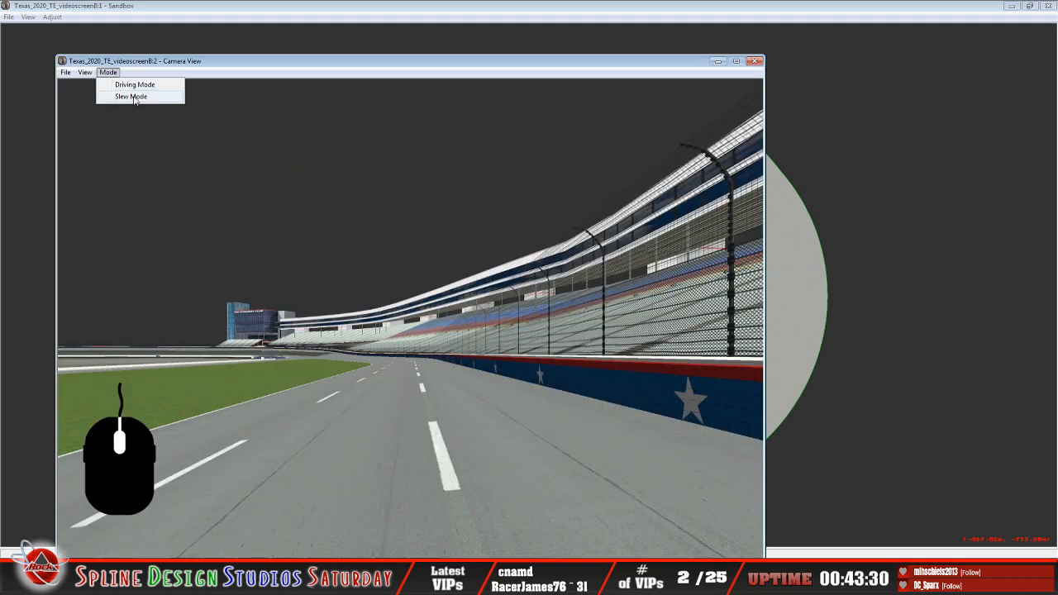
pyautogui.click(120, 95)
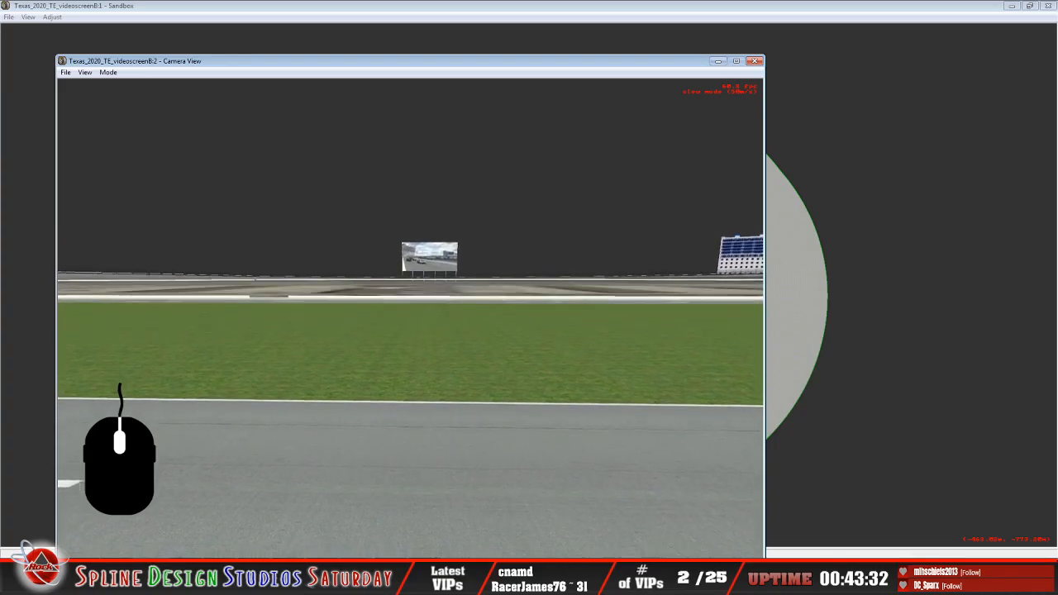
# Fly the camera over the frontstretch and grandstands to examine the video screen beyond the backstretch from several distances and angles
pyautogui.click(410, 318)
pyautogui.click(410, 318)
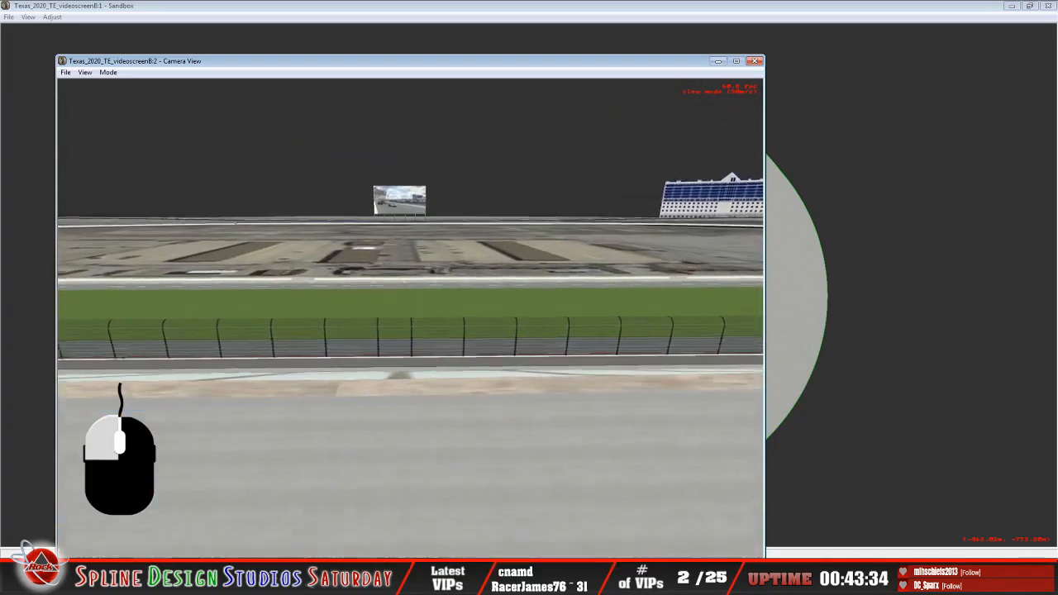
pyautogui.rightClick(411, 318)
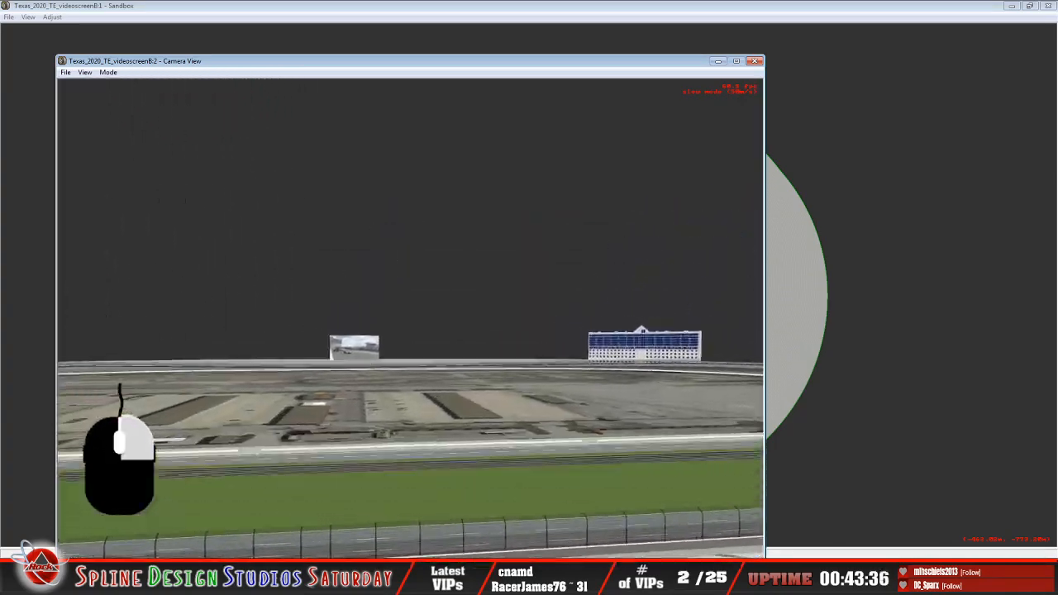
pyautogui.click(410, 319)
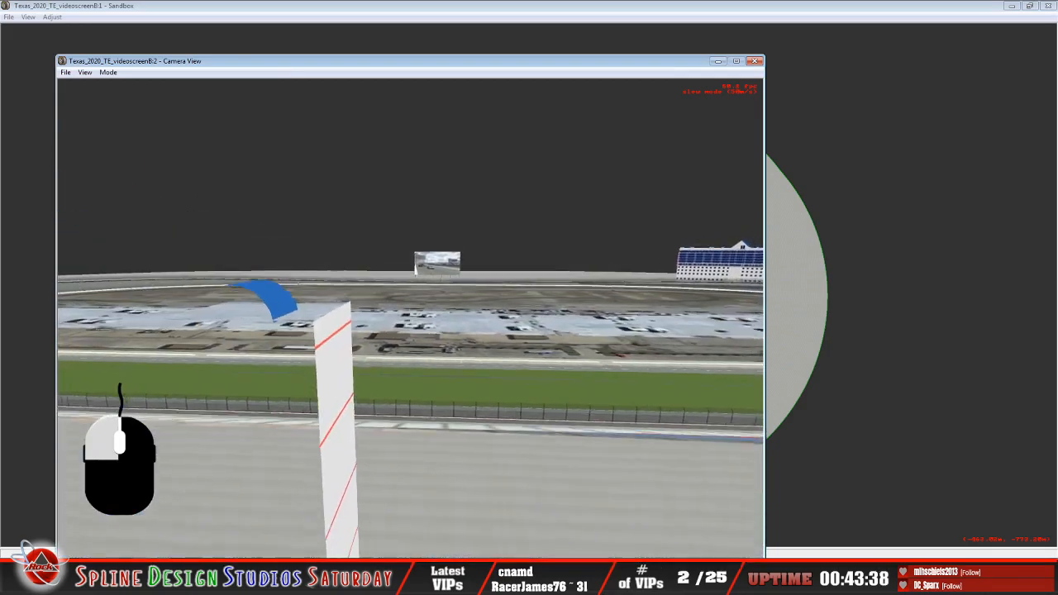
pyautogui.click(410, 318)
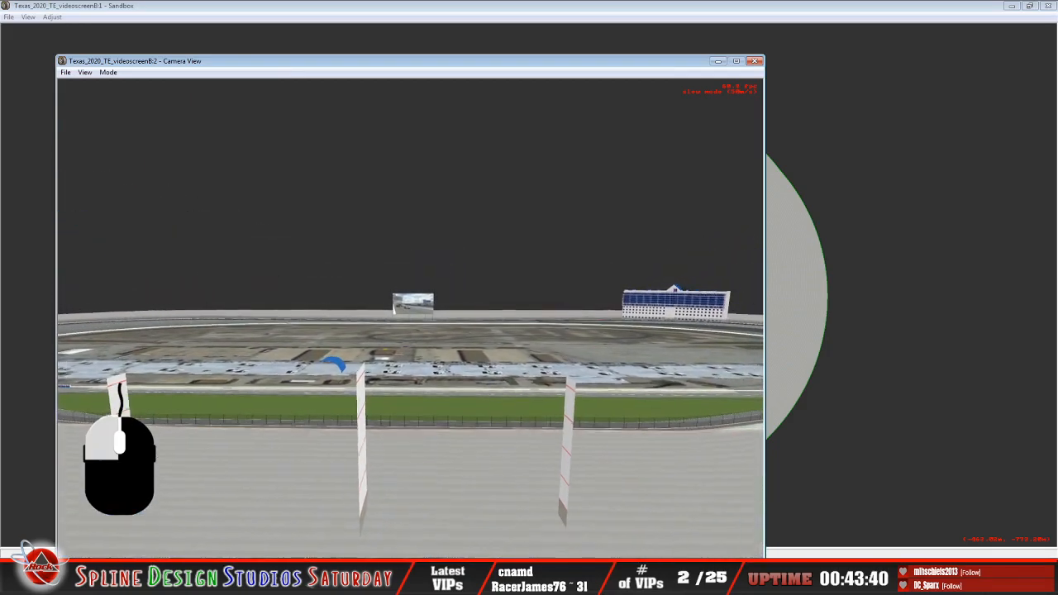
pyautogui.rightClick(410, 318)
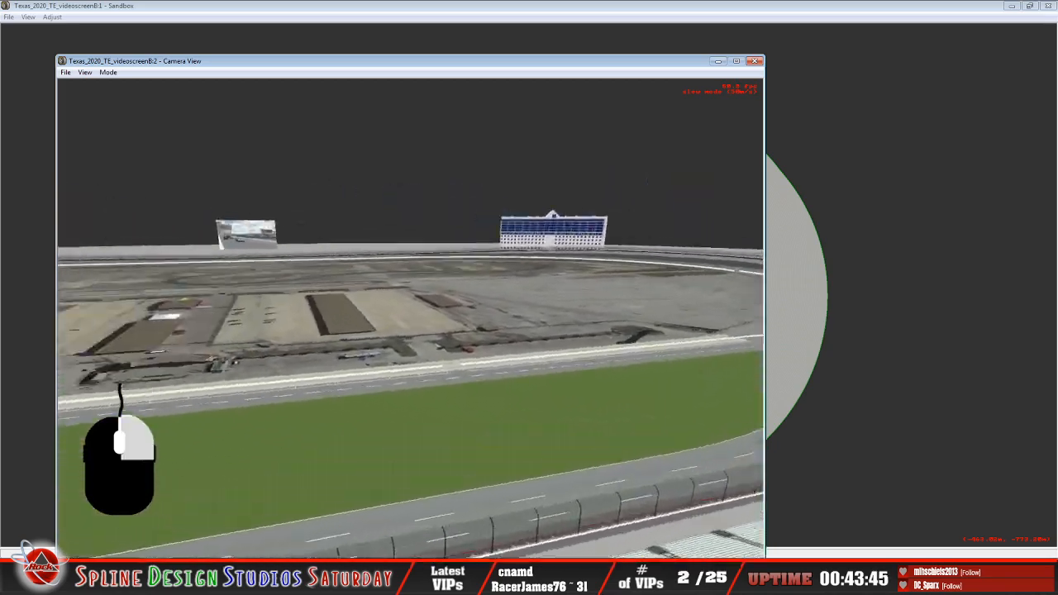
pyautogui.click(410, 319)
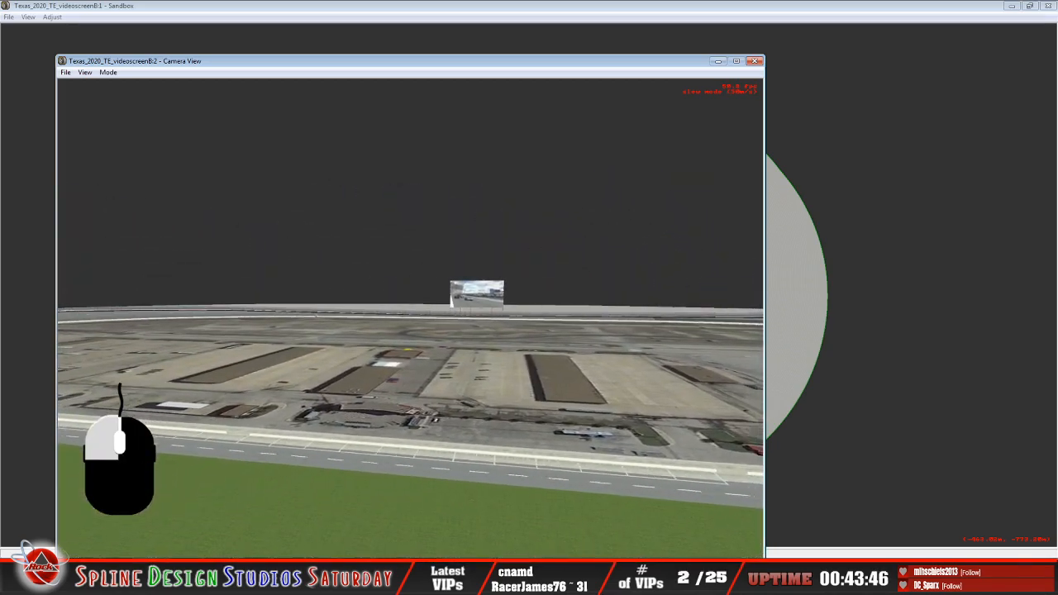
pyautogui.rightClick(410, 319)
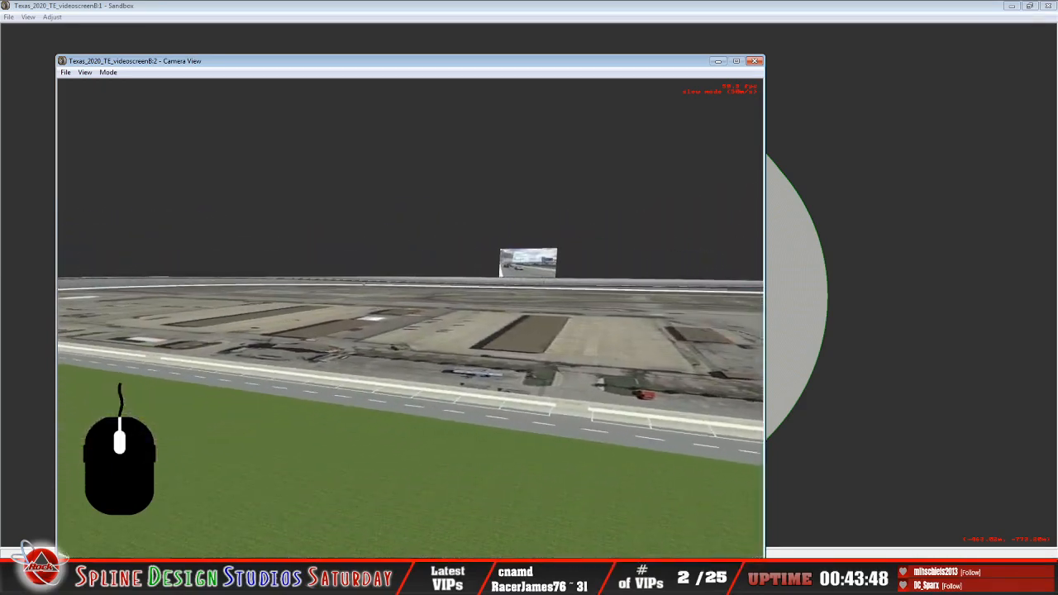
pyautogui.click(410, 319)
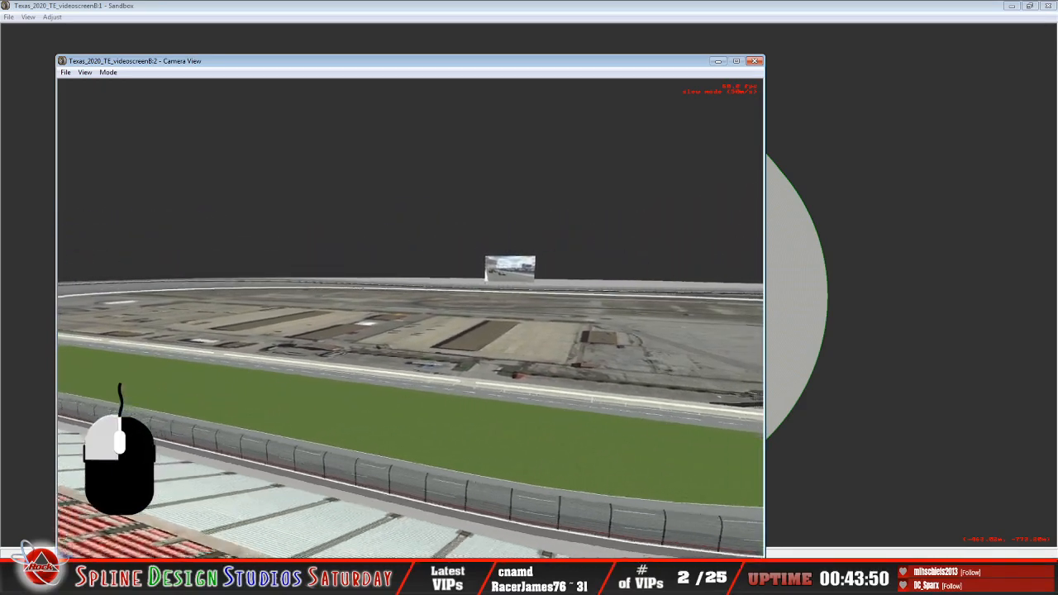
# Fly the camera along the grandstand to the rooftop tower with the blue arched roof
pyautogui.rightClick(410, 319)
pyautogui.click(410, 319)
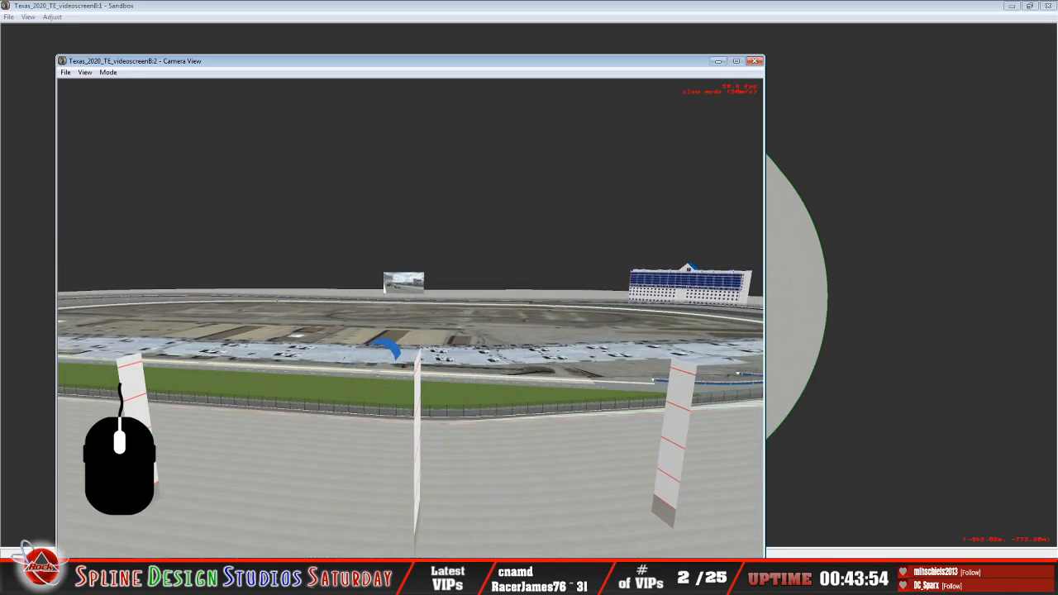
pyautogui.moveTo(410, 318); pyautogui.dragTo(331, 319, button='right')
pyautogui.moveTo(331, 319); pyautogui.dragTo(298, 319)
pyautogui.moveTo(410, 318); pyautogui.dragTo(496, 319, button='right')
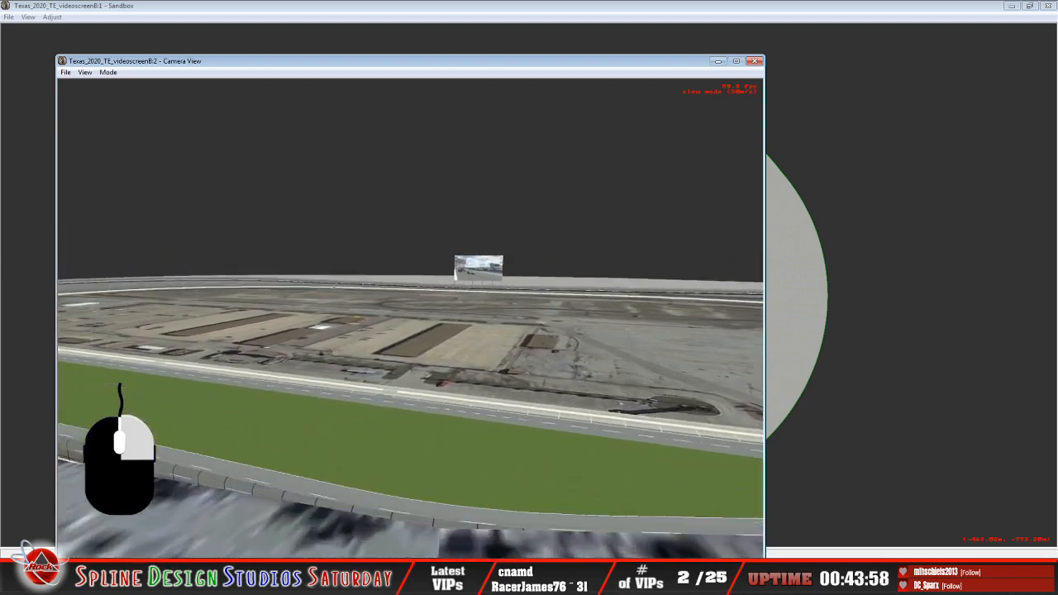
pyautogui.moveTo(410, 319); pyautogui.dragTo(331, 318)
pyautogui.moveTo(410, 319); pyautogui.dragTo(447, 318, button='right')
pyautogui.moveTo(411, 319); pyautogui.dragTo(331, 331)
pyautogui.moveTo(410, 318); pyautogui.dragTo(417, 310, button='right')
pyautogui.moveTo(410, 318); pyautogui.dragTo(426, 318)
pyautogui.moveTo(410, 319); pyautogui.dragTo(447, 318, button='right')
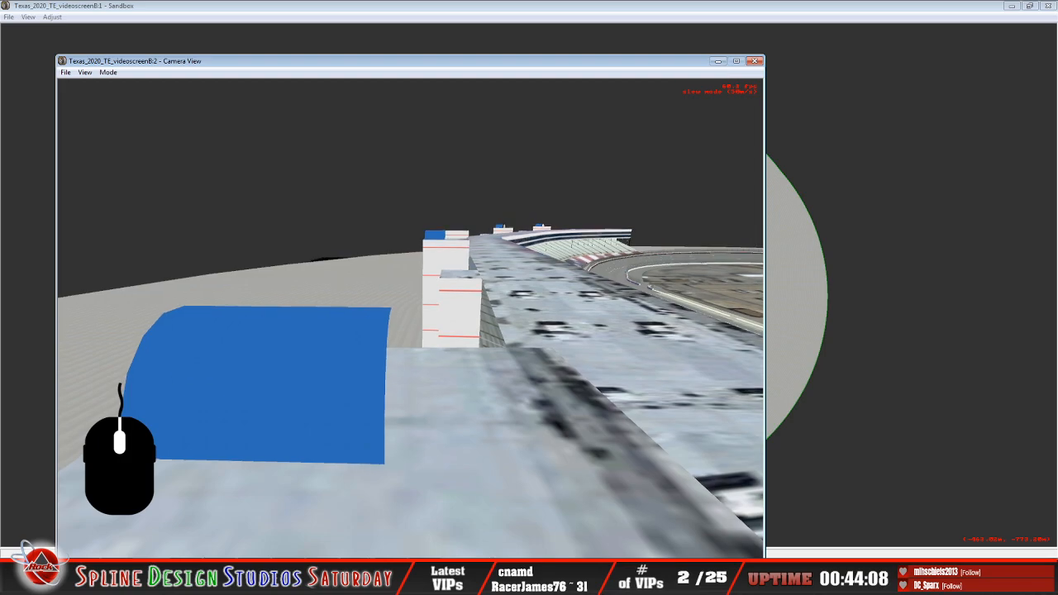
# Examine the blue arched roof and the white end wall with its door on the grandstand tower from several sides
pyautogui.rightClick(410, 318)
pyautogui.click(410, 319)
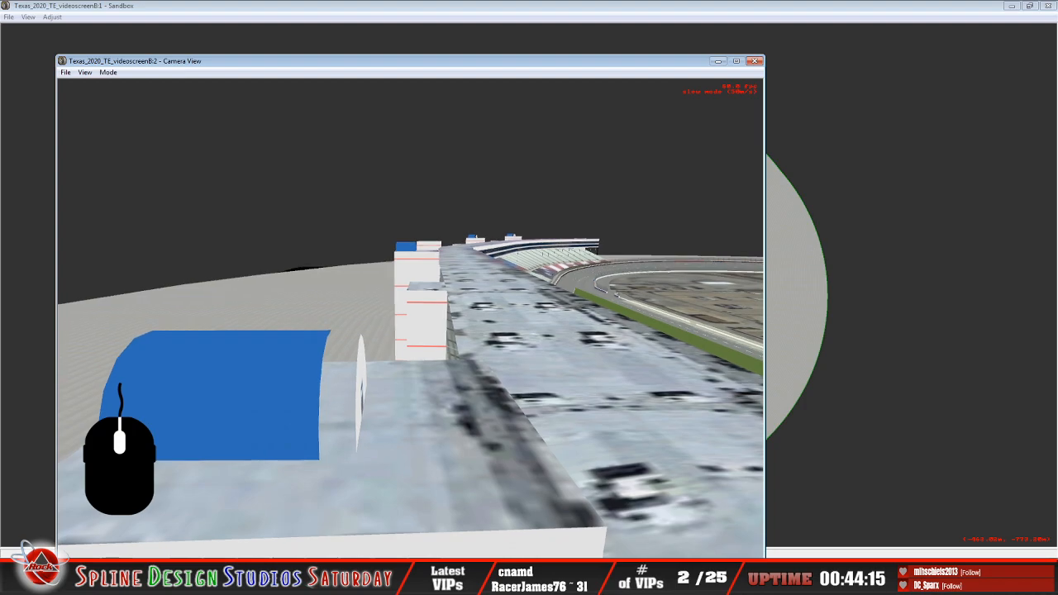
pyautogui.moveTo(411, 318); pyautogui.dragTo(438, 318)
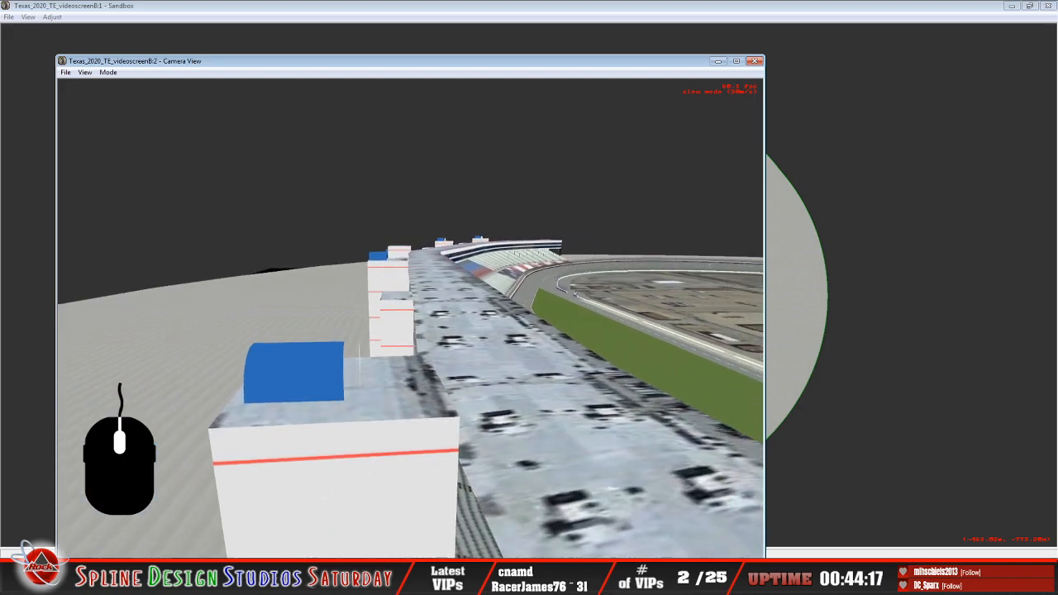
pyautogui.click(411, 318)
pyautogui.click(411, 318)
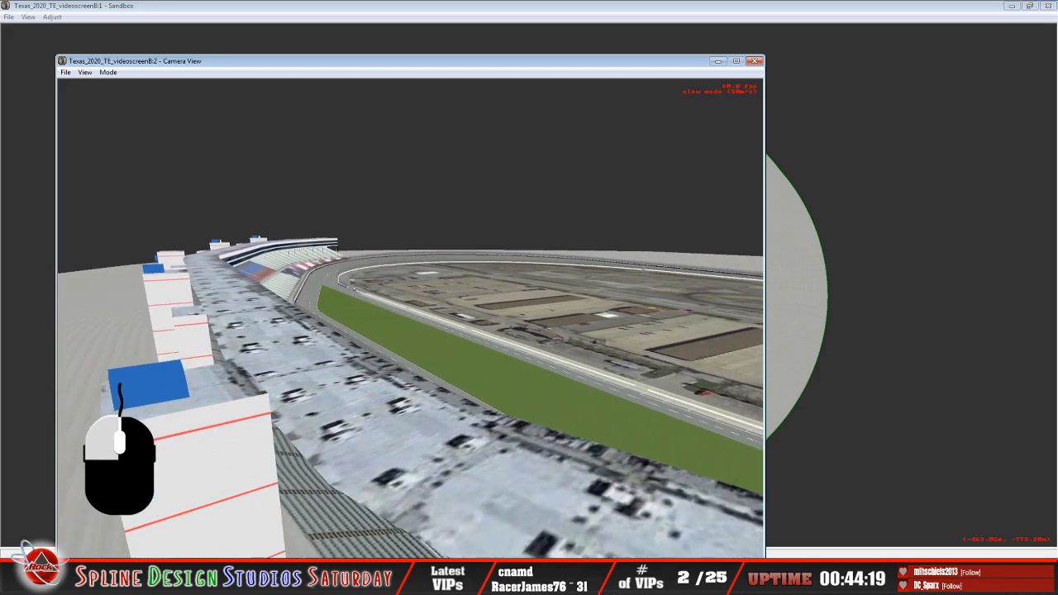
pyautogui.rightClick(411, 318)
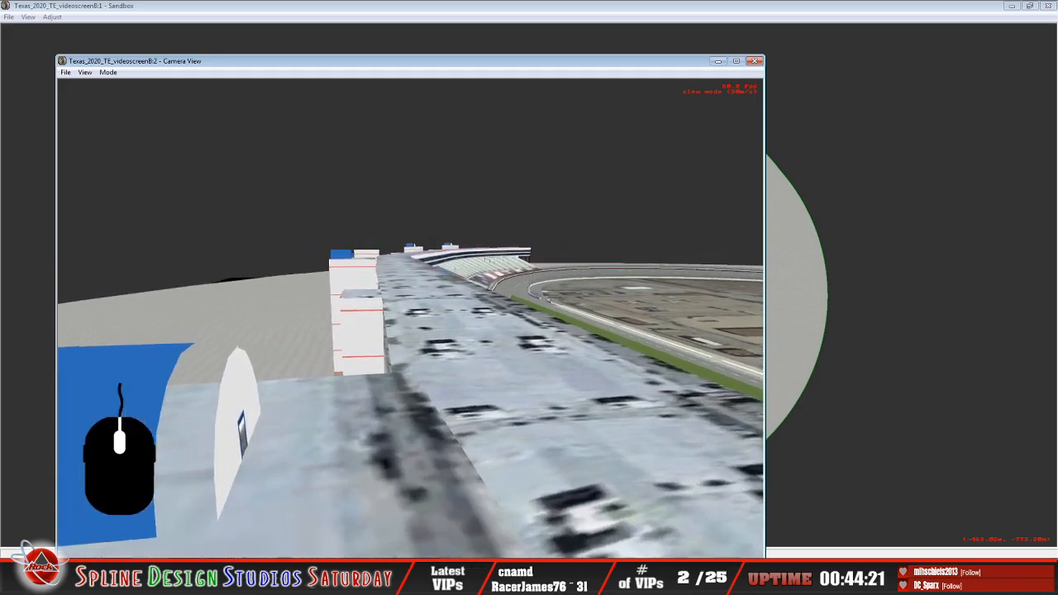
pyautogui.click(411, 319)
pyautogui.rightClick(411, 319)
pyautogui.click(411, 318)
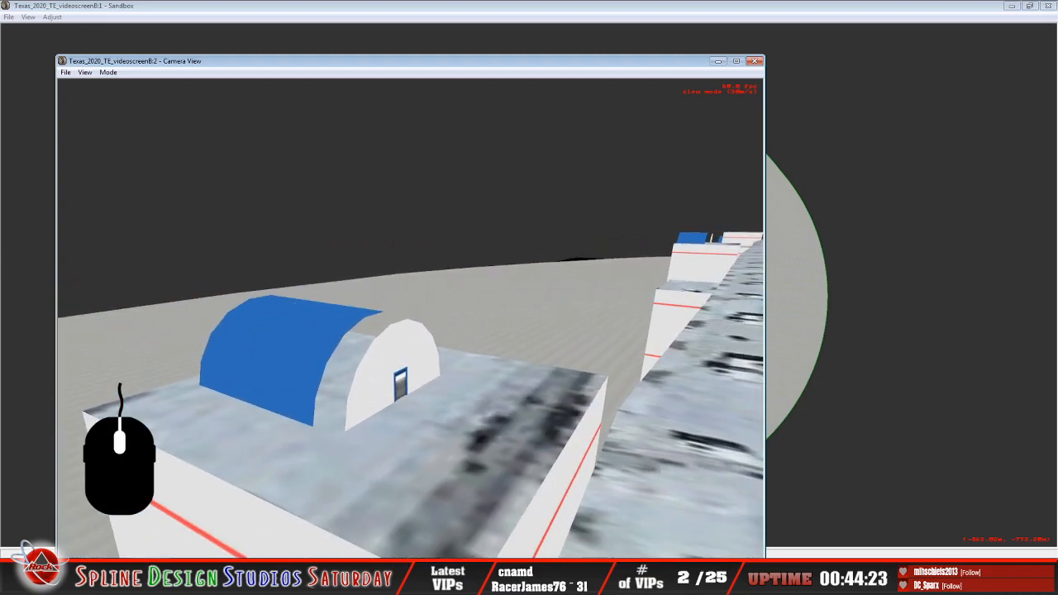
pyautogui.click(411, 318)
pyautogui.rightClick(411, 319)
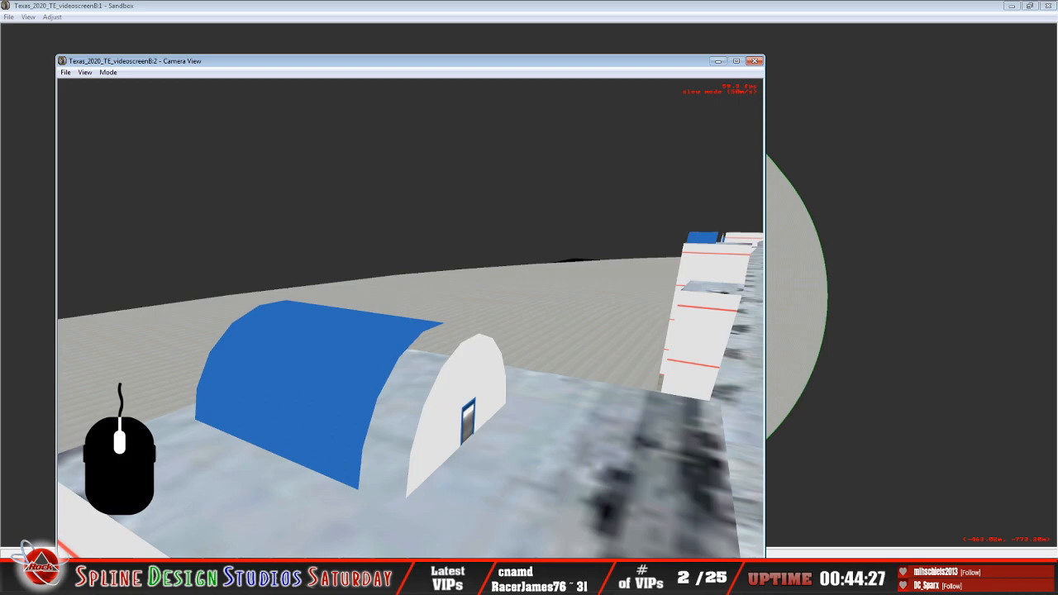
pyautogui.click(411, 318)
pyautogui.rightClick(411, 318)
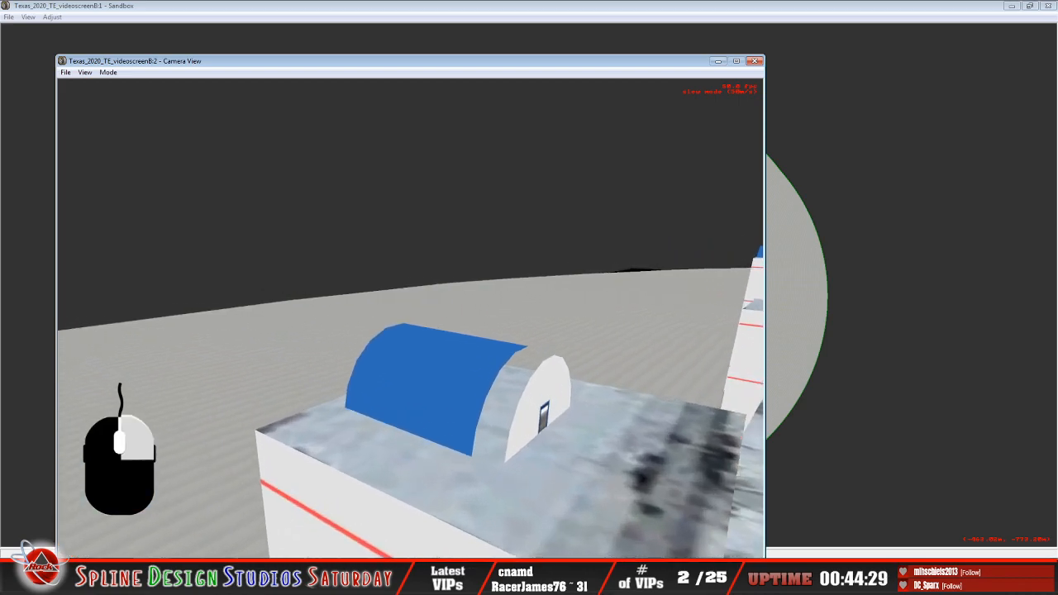
pyautogui.click(411, 318)
pyautogui.rightClick(411, 318)
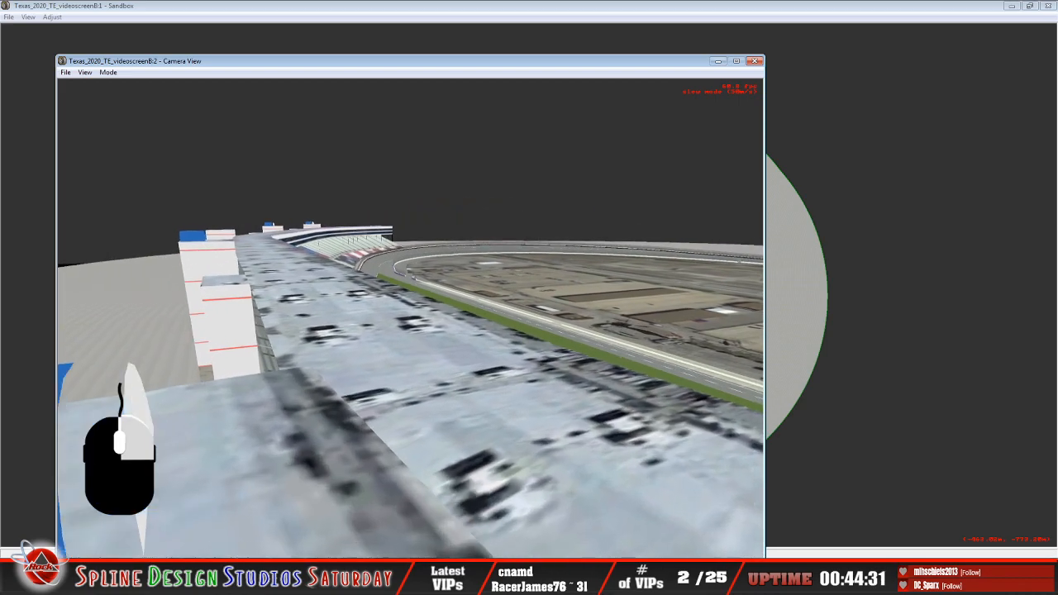
# Fly the camera across the infield to the large video screen on the far side of the track
pyautogui.click(411, 318)
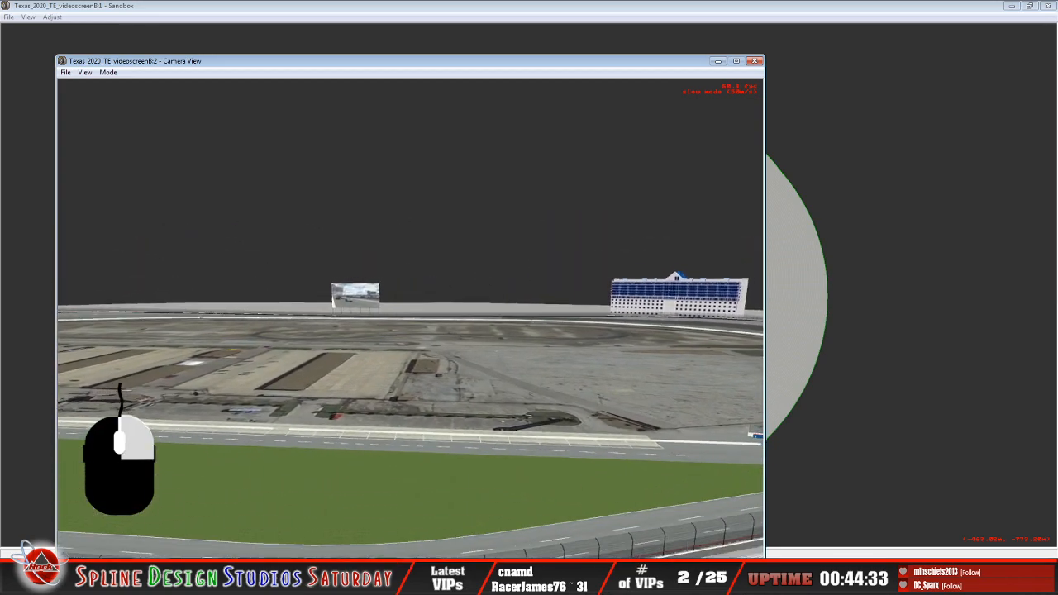
pyautogui.moveTo(411, 318); pyautogui.dragTo(404, 289, button='right')
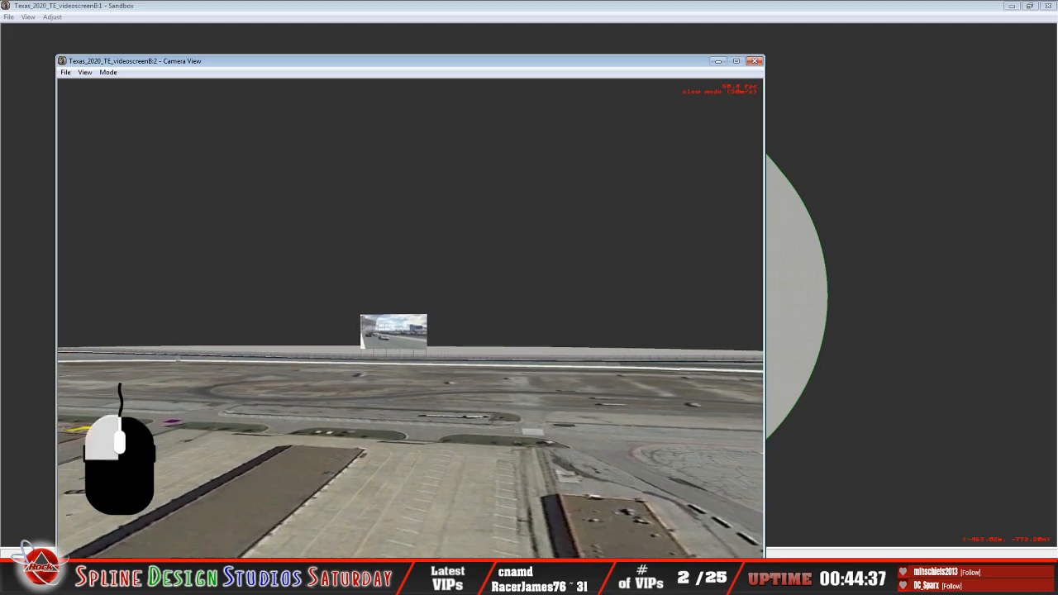
pyautogui.moveTo(404, 289); pyautogui.dragTo(404, 289)
pyautogui.moveTo(404, 289); pyautogui.dragTo(405, 290, button='right')
pyautogui.moveTo(404, 289); pyautogui.dragTo(405, 289)
pyautogui.moveTo(405, 290); pyautogui.dragTo(405, 290, button='right')
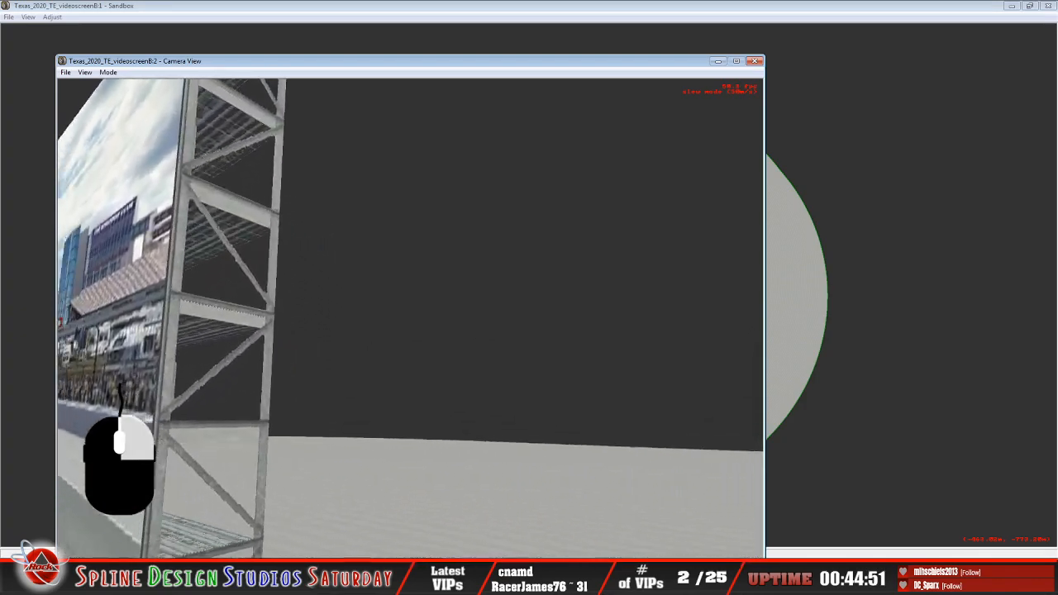
# Examine the scaffold frame at the end and back of the video screen up close
pyautogui.moveTo(404, 290); pyautogui.dragTo(405, 289)
pyautogui.moveTo(405, 290); pyautogui.dragTo(405, 290, button='right')
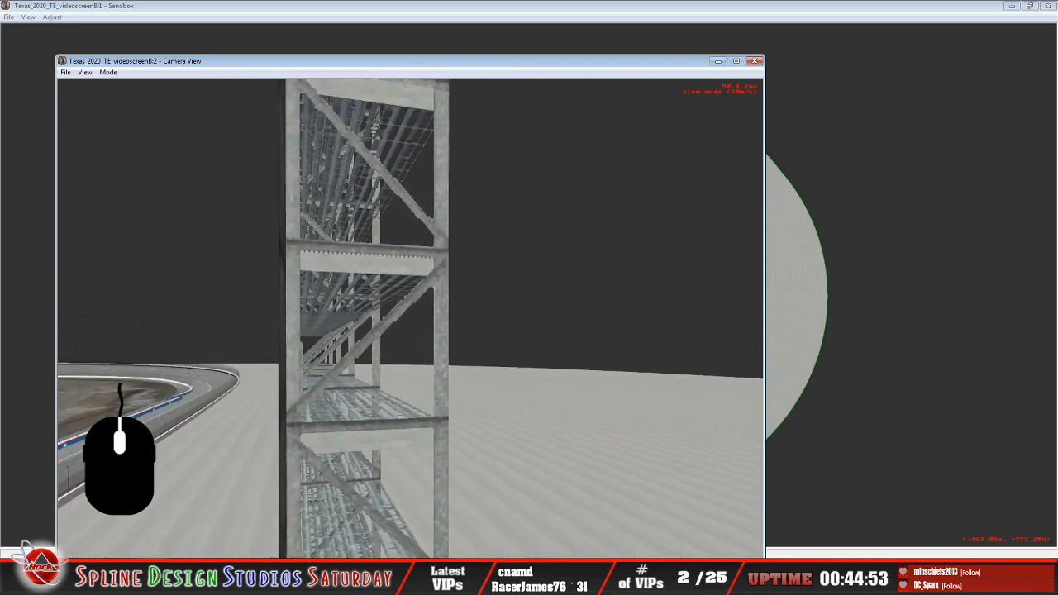
pyautogui.moveTo(404, 289); pyautogui.dragTo(405, 290)
pyautogui.moveTo(405, 289); pyautogui.dragTo(404, 289, button='right')
pyautogui.moveTo(405, 290); pyautogui.dragTo(404, 289)
pyautogui.moveTo(405, 290); pyautogui.dragTo(404, 290, button='right')
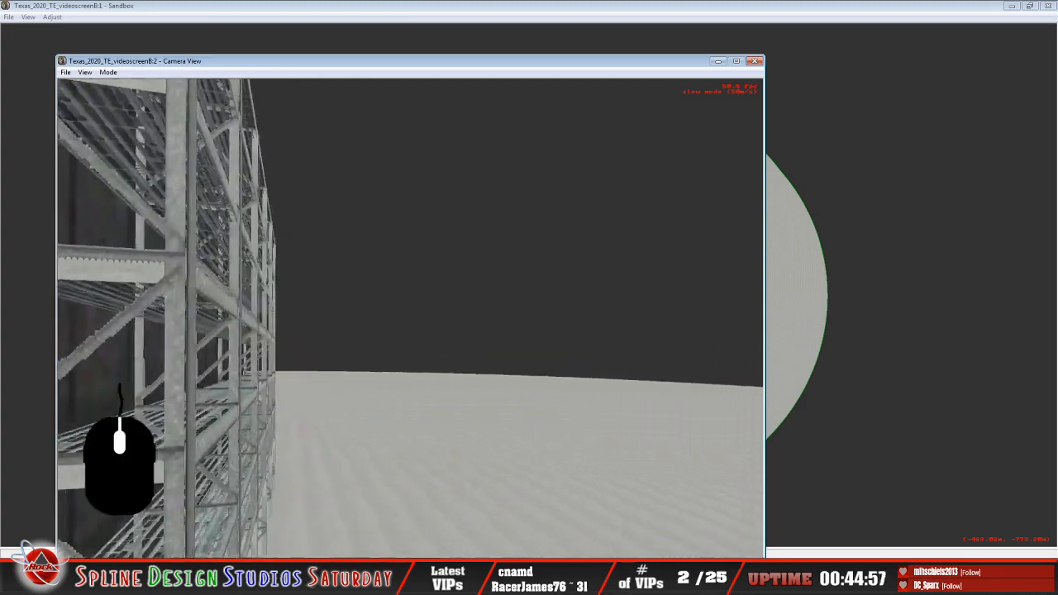
pyautogui.moveTo(405, 289); pyautogui.dragTo(405, 290)
pyautogui.moveTo(405, 290); pyautogui.dragTo(404, 289, button='right')
pyautogui.moveTo(404, 290); pyautogui.dragTo(404, 290)
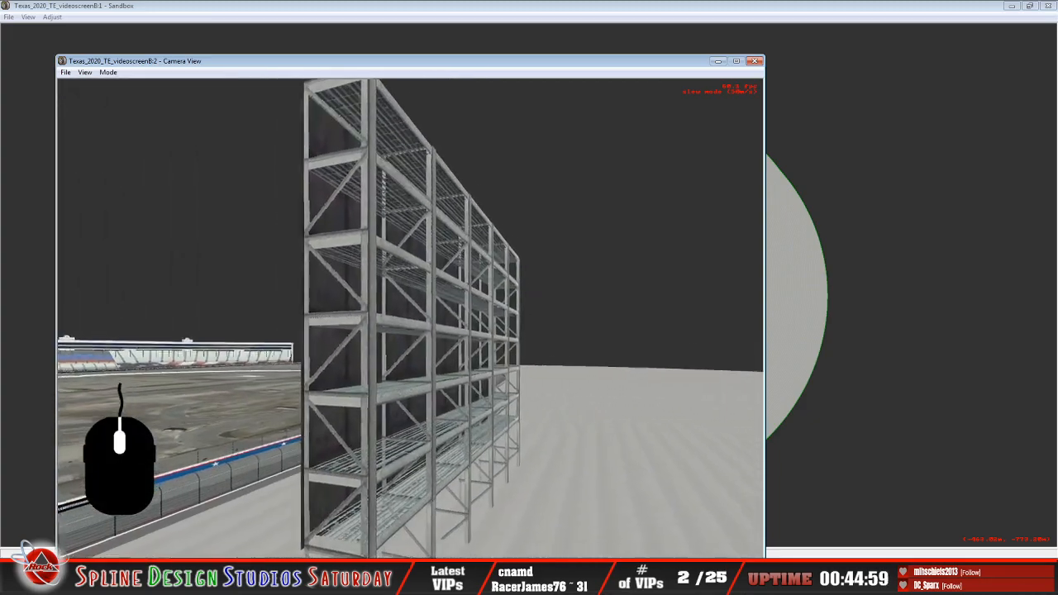
pyautogui.moveTo(404, 289); pyautogui.dragTo(404, 290, button='right')
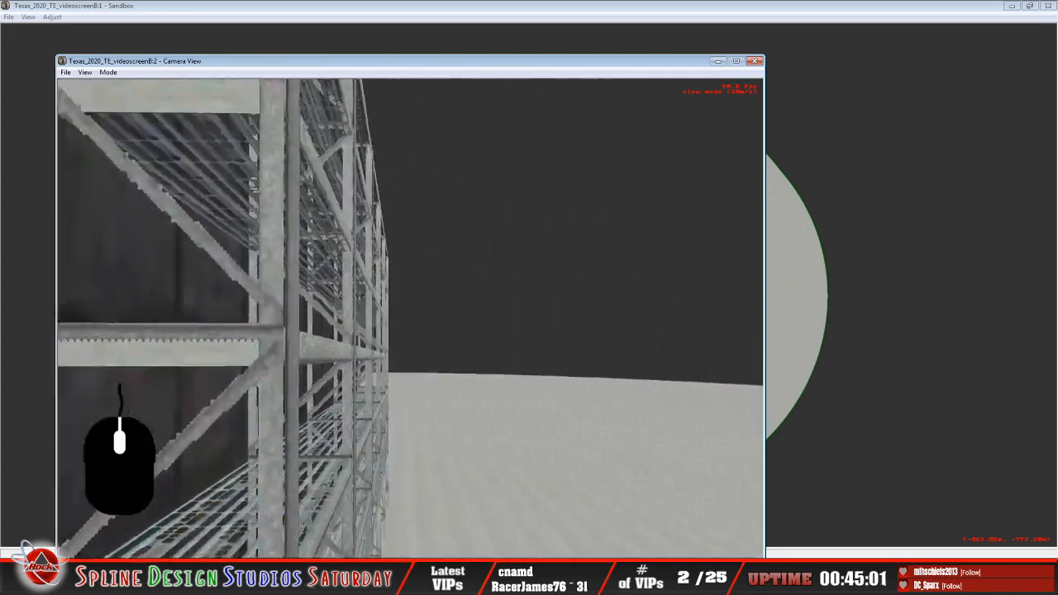
pyautogui.moveTo(404, 289); pyautogui.dragTo(404, 290)
pyautogui.moveTo(404, 289); pyautogui.dragTo(404, 290, button='right')
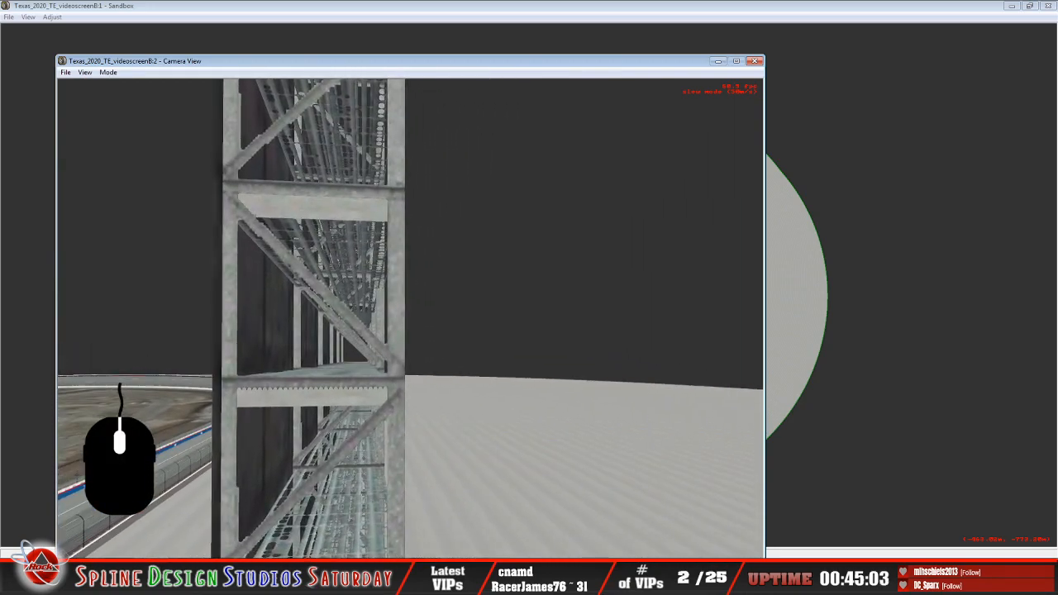
pyautogui.moveTo(404, 289); pyautogui.dragTo(405, 289)
pyautogui.moveTo(404, 290); pyautogui.dragTo(404, 289, button='right')
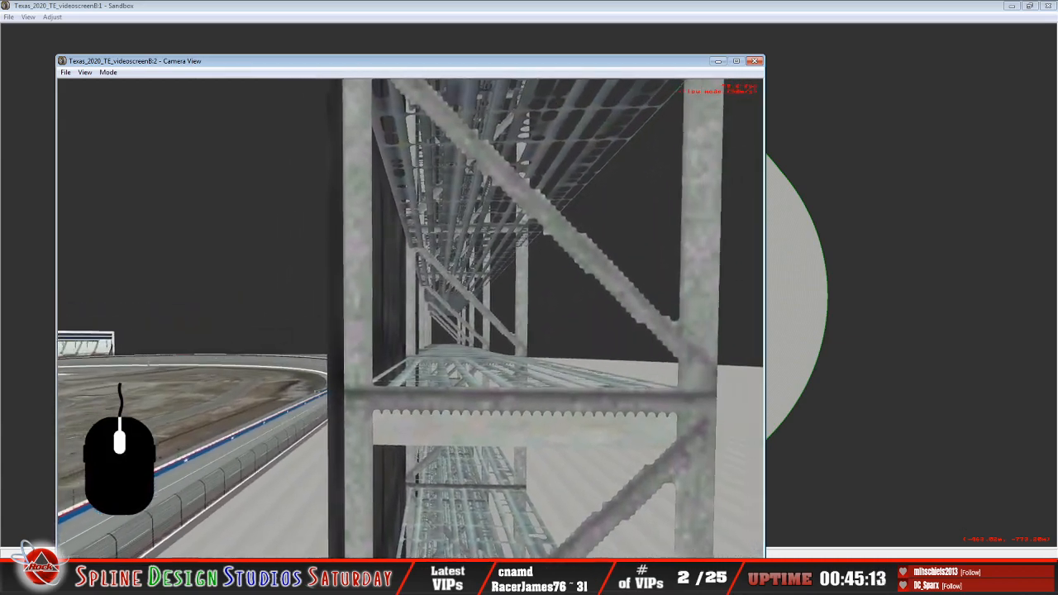
# Examine the video screen's frame and front image from its end and from above the track
pyautogui.rightClick(405, 289)
pyautogui.click(405, 290)
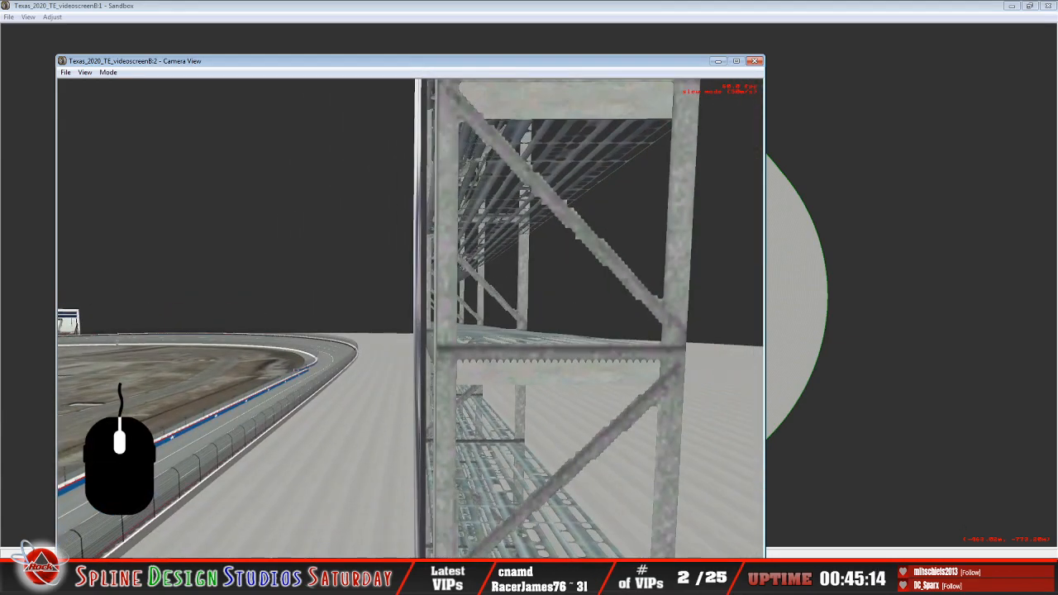
pyautogui.moveTo(404, 289); pyautogui.dragTo(404, 289)
pyautogui.click(405, 289)
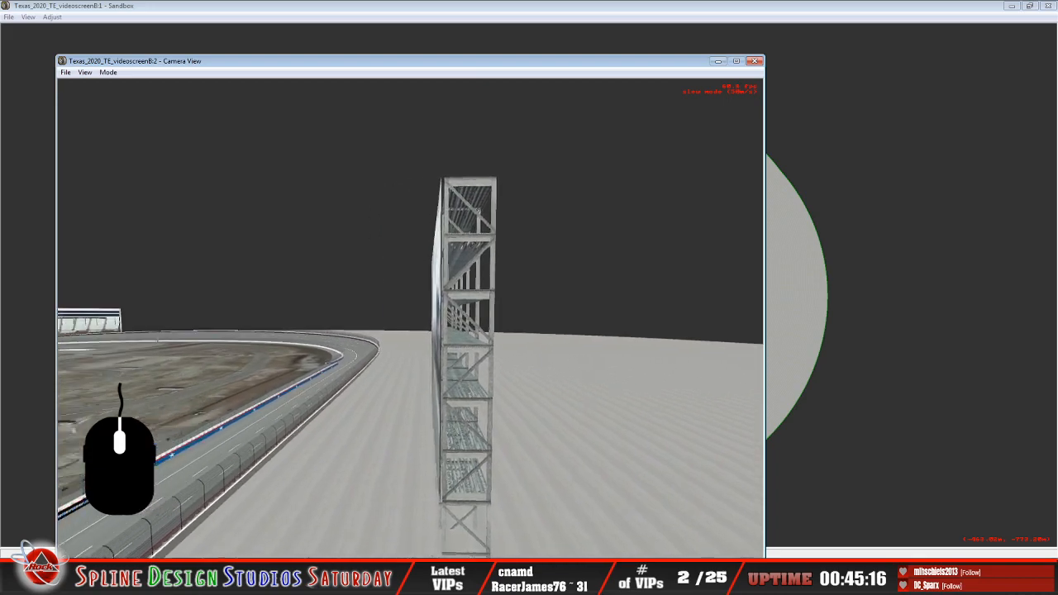
pyautogui.rightClick(404, 289)
pyautogui.click(404, 289)
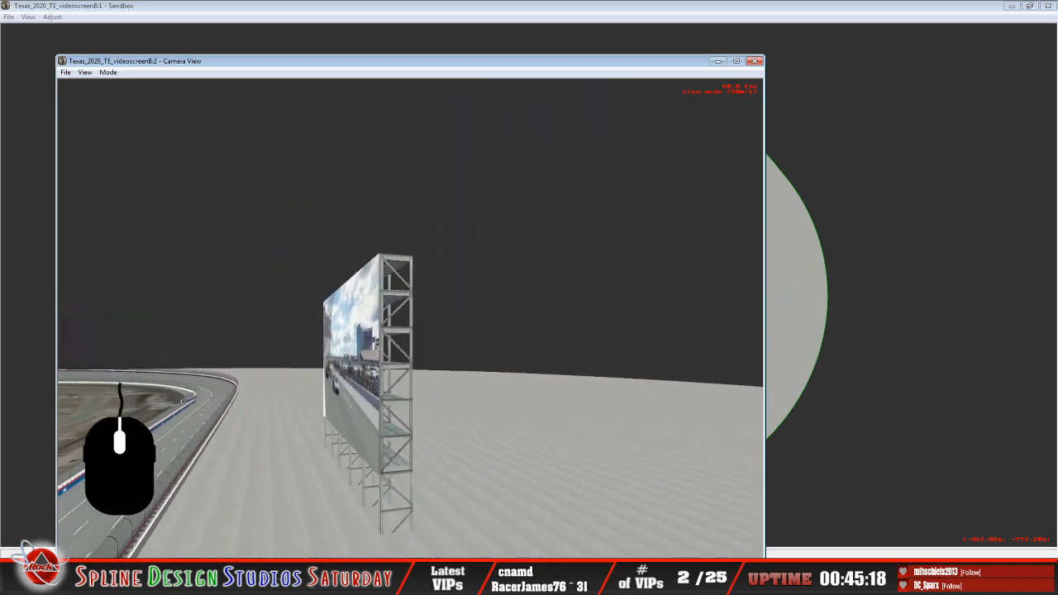
pyautogui.click(404, 289)
pyautogui.rightClick(404, 289)
pyautogui.click(405, 289)
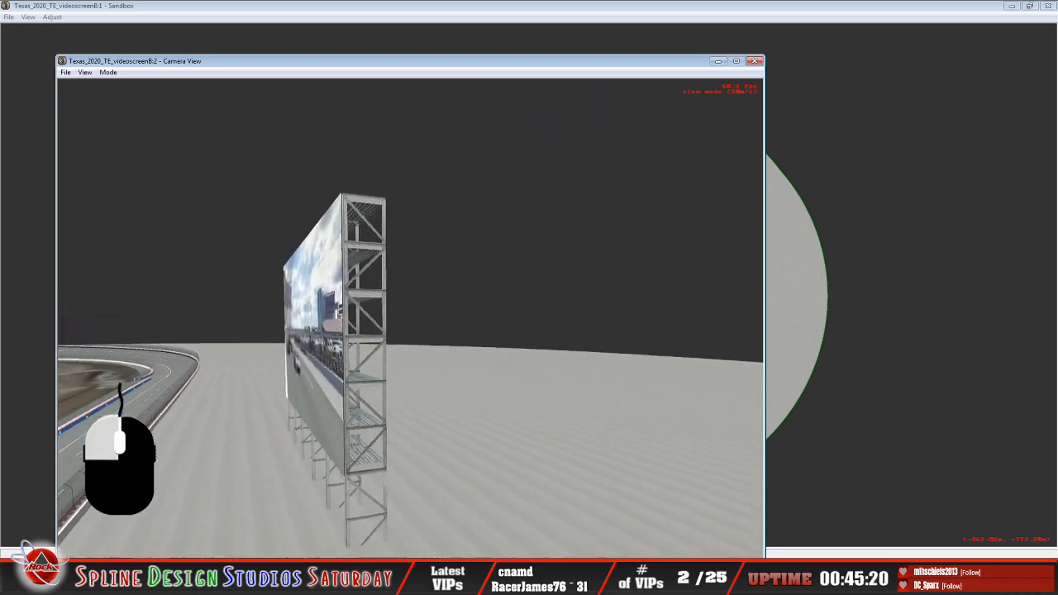
pyautogui.rightClick(405, 290)
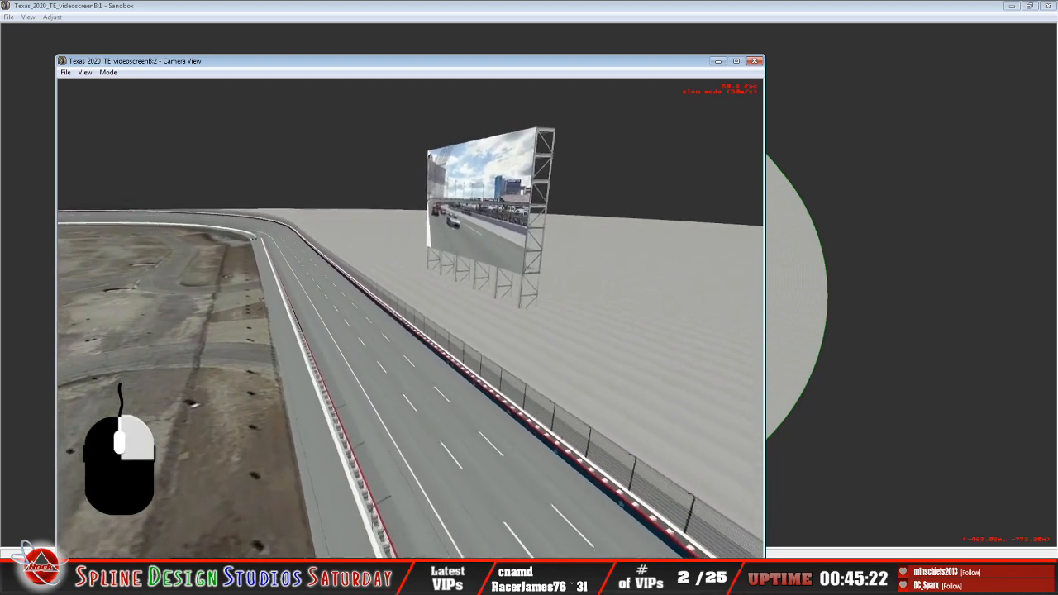
pyautogui.click(405, 290)
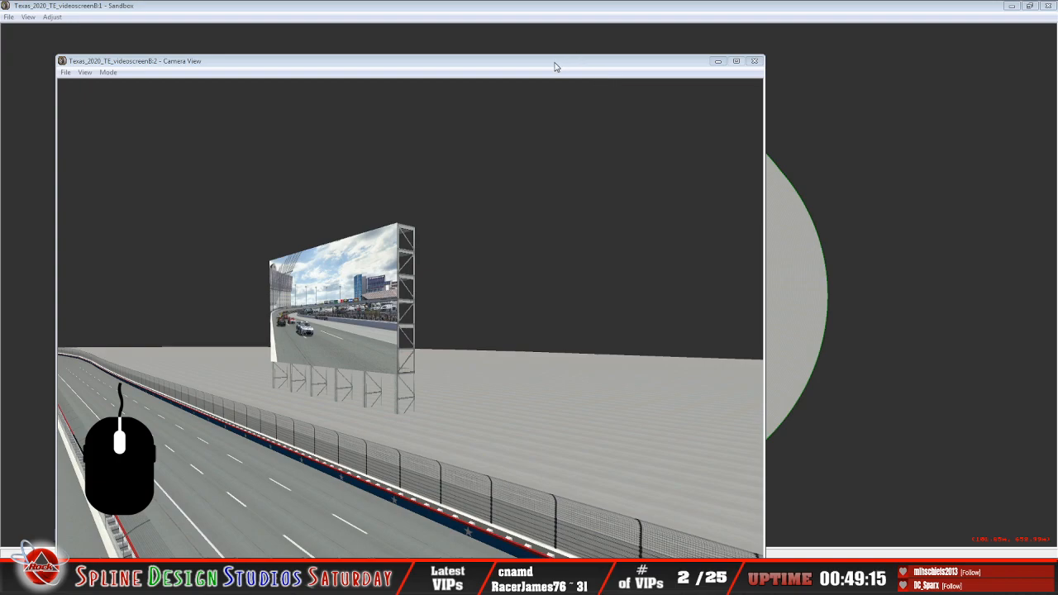
# Reposition the Camera View window, hide it to examine the overhead track map, and bring it back
pyautogui.moveTo(553, 66); pyautogui.dragTo(537, 44)
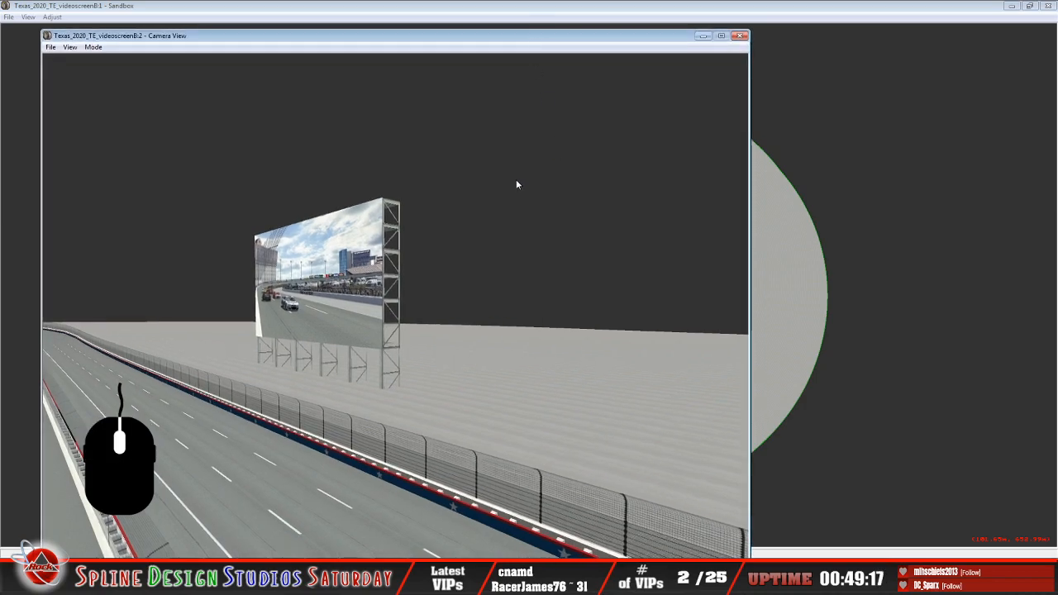
pyautogui.click(703, 35)
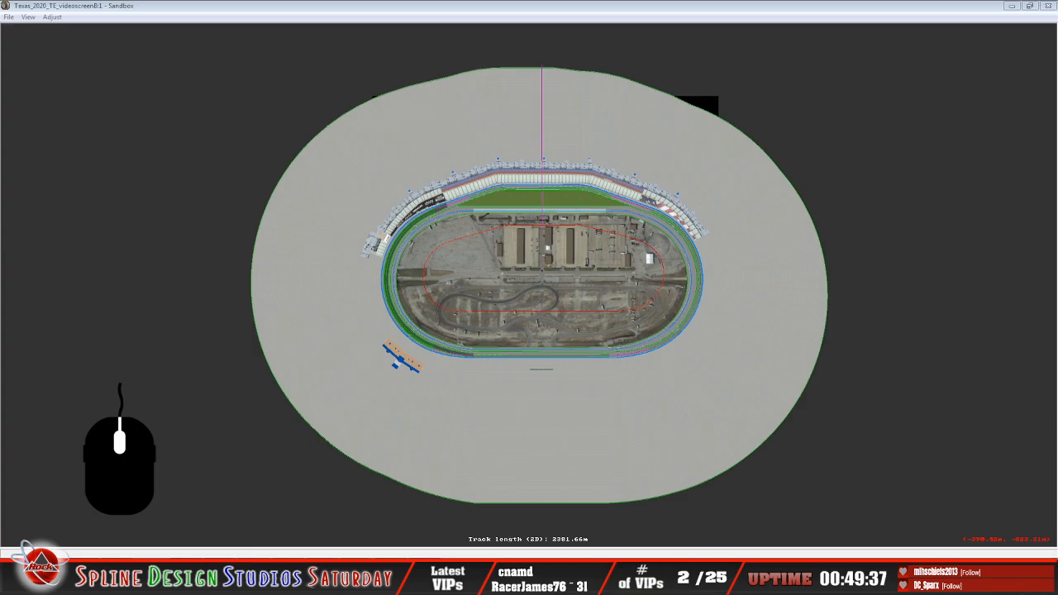
pyautogui.click(366, 534)
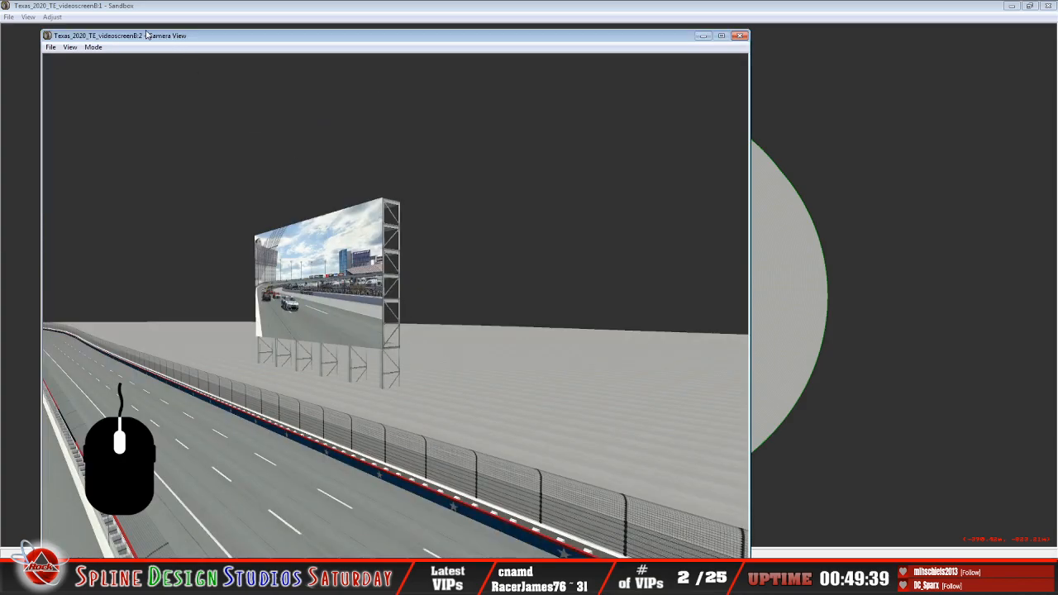
# Fly the camera from the infield back to the blue arched roof on the grandstand tower and end camera movement there
pyautogui.click(99, 49)
pyautogui.click(118, 72)
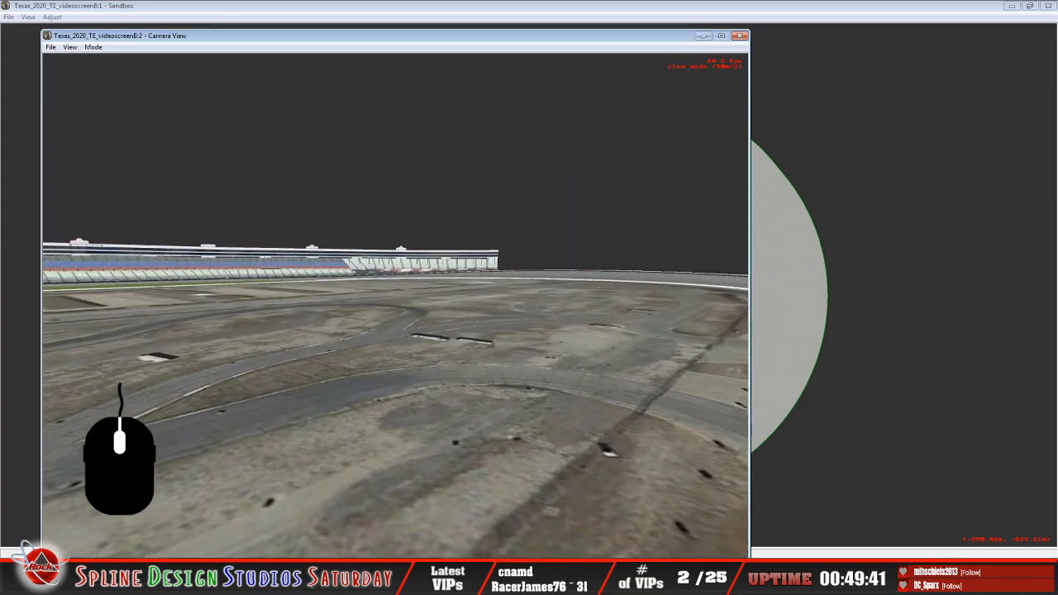
pyautogui.moveTo(395, 306); pyautogui.dragTo(395, 306, button='right')
pyautogui.moveTo(396, 306); pyautogui.dragTo(395, 306)
pyautogui.moveTo(396, 306); pyautogui.dragTo(396, 306, button='right')
pyautogui.moveTo(396, 306); pyautogui.dragTo(396, 306)
pyautogui.press('Escape')
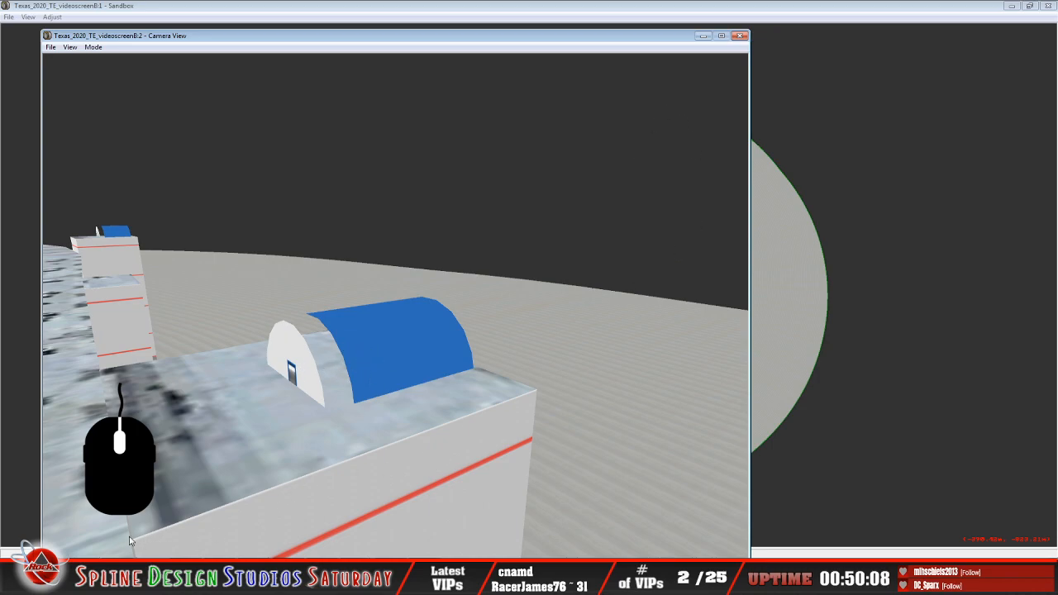
# Go from the Texas_2020_TE folder up to the 7-9-21 folder in Windows Explorer, and switch to 3ds Max
pyautogui.click(83, 578)
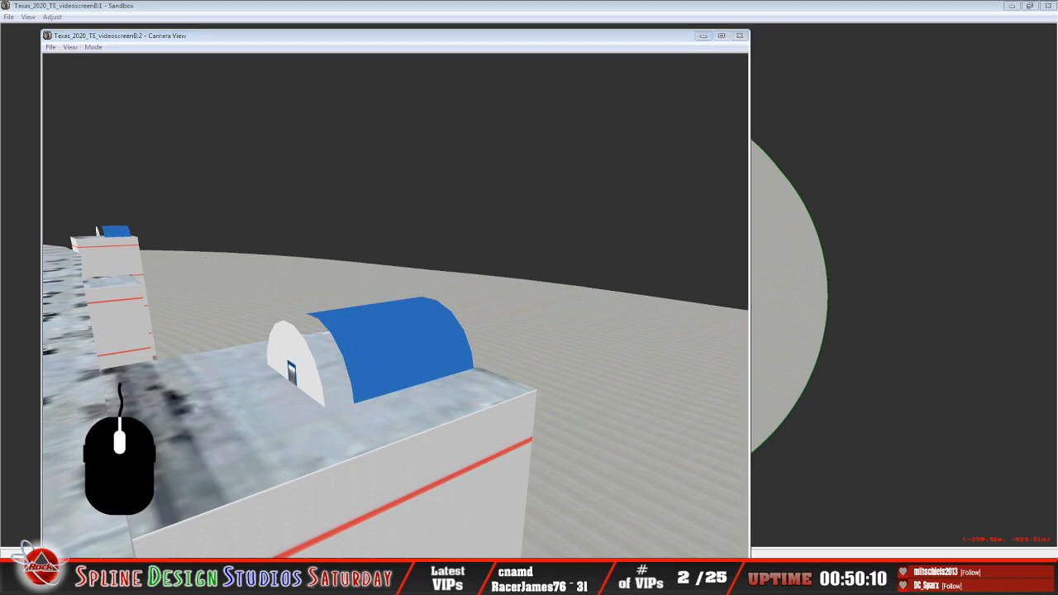
pyautogui.click(58, 516)
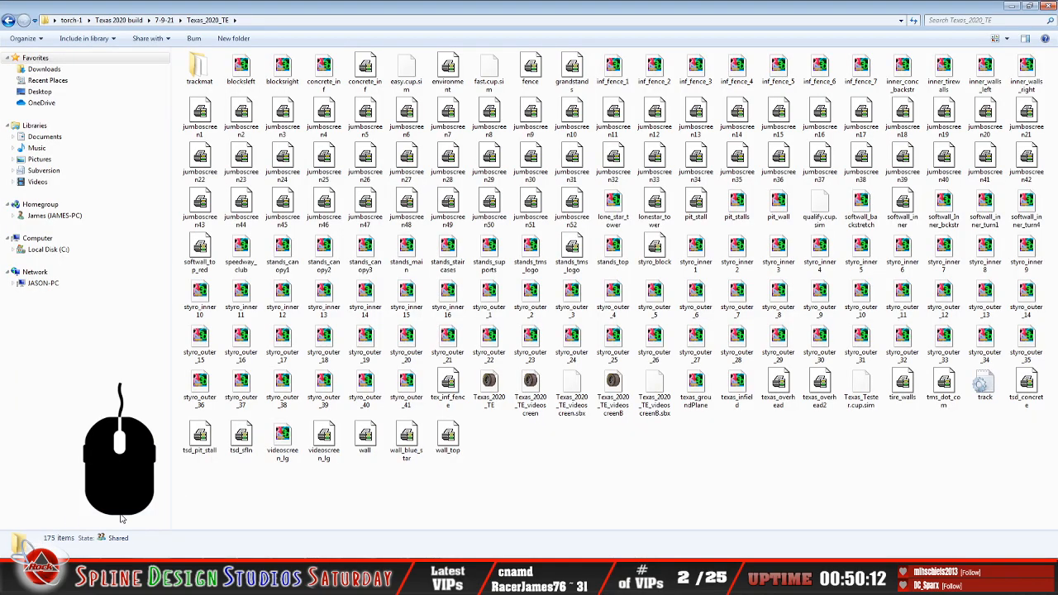
pyautogui.click(9, 21)
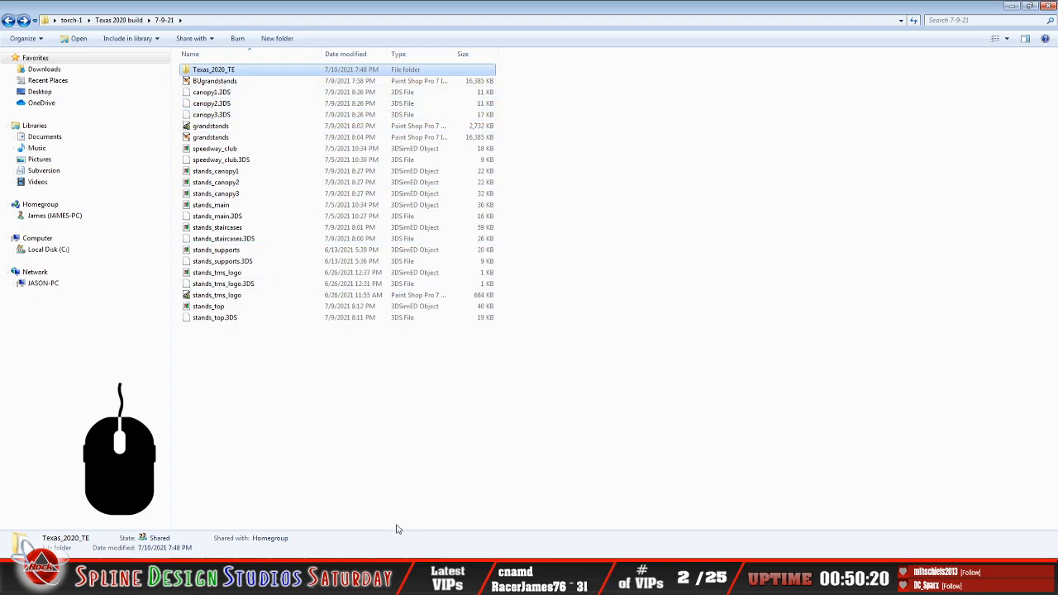
pyautogui.click(402, 579)
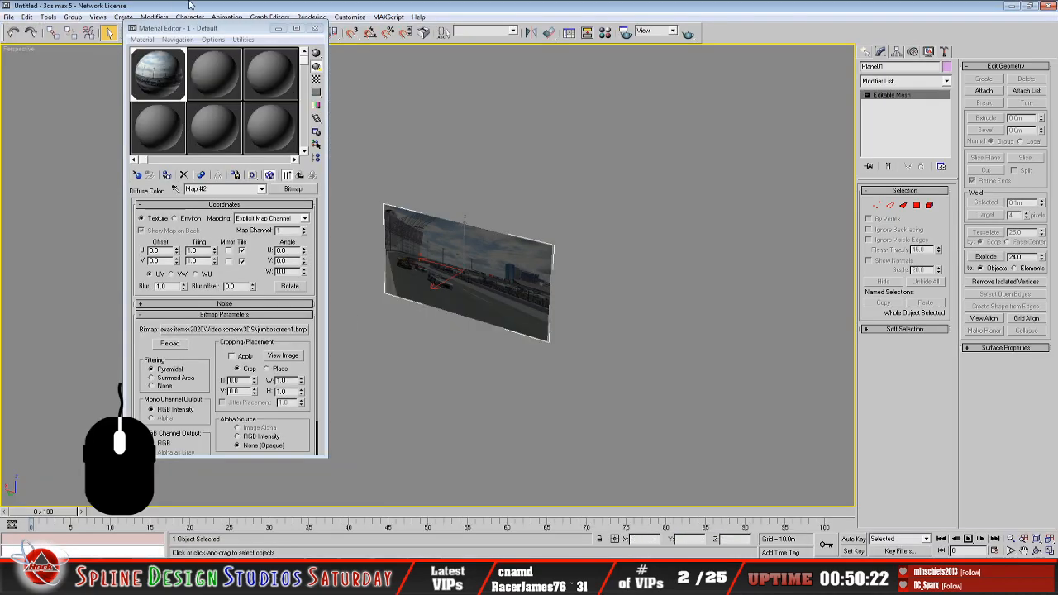
# Minimize the Material Editor and reset the scene without saving the video screen changes
pyautogui.click(279, 28)
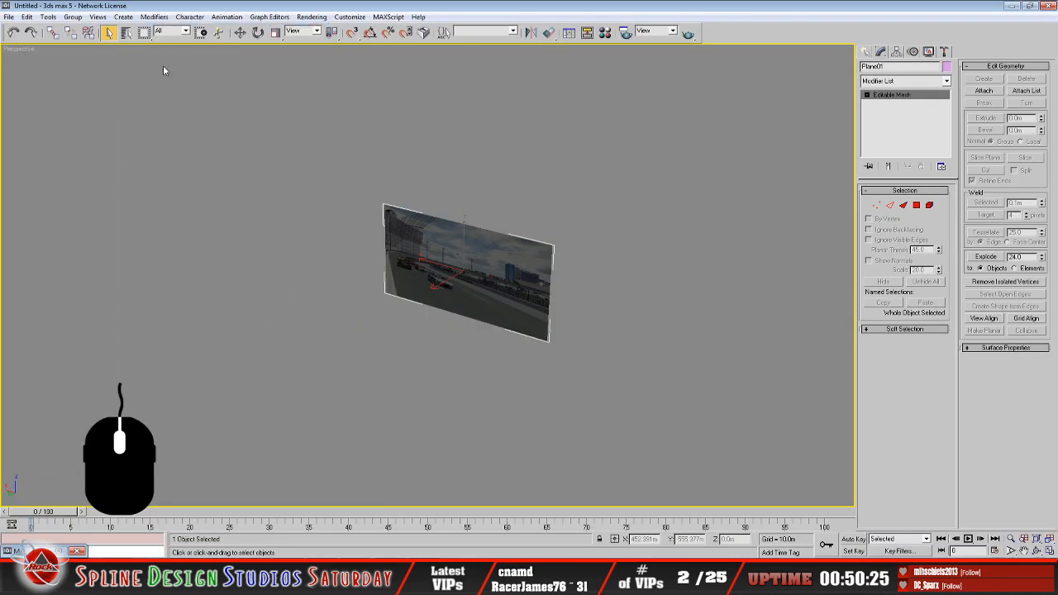
pyautogui.click(7, 17)
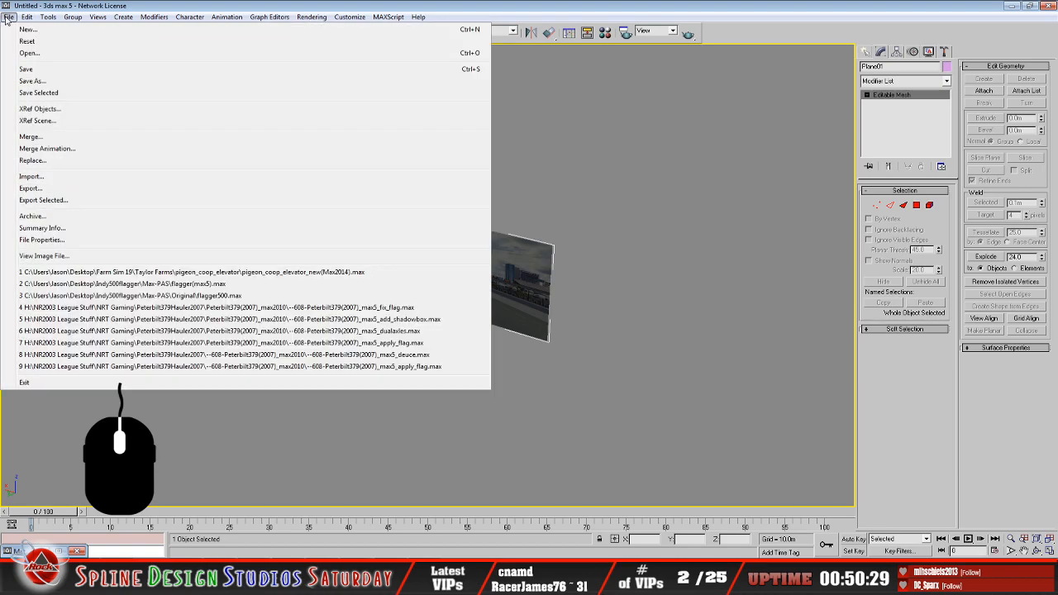
pyautogui.click(26, 41)
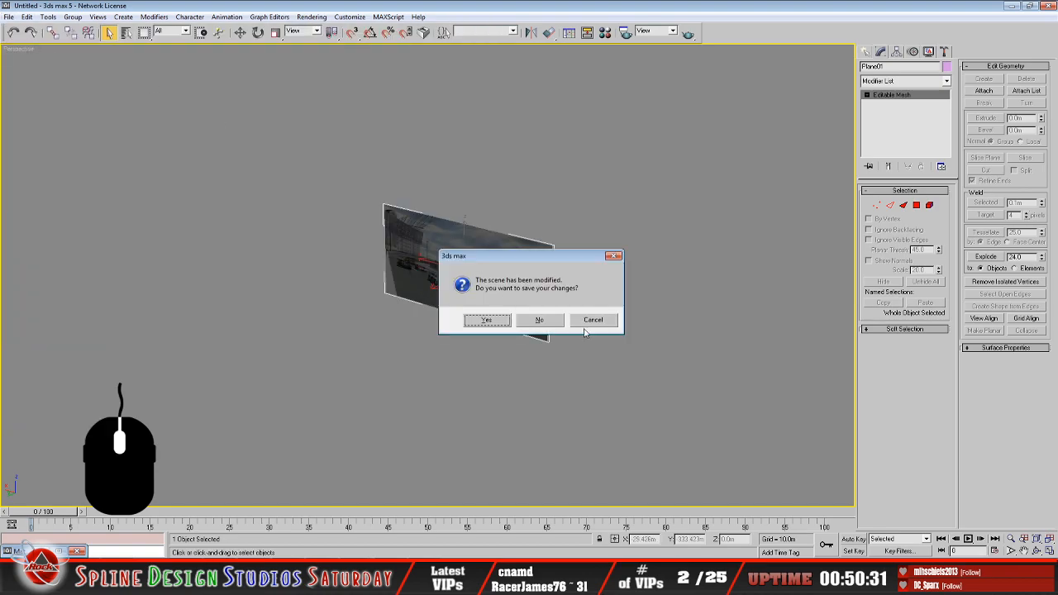
pyautogui.click(546, 321)
pyautogui.click(498, 303)
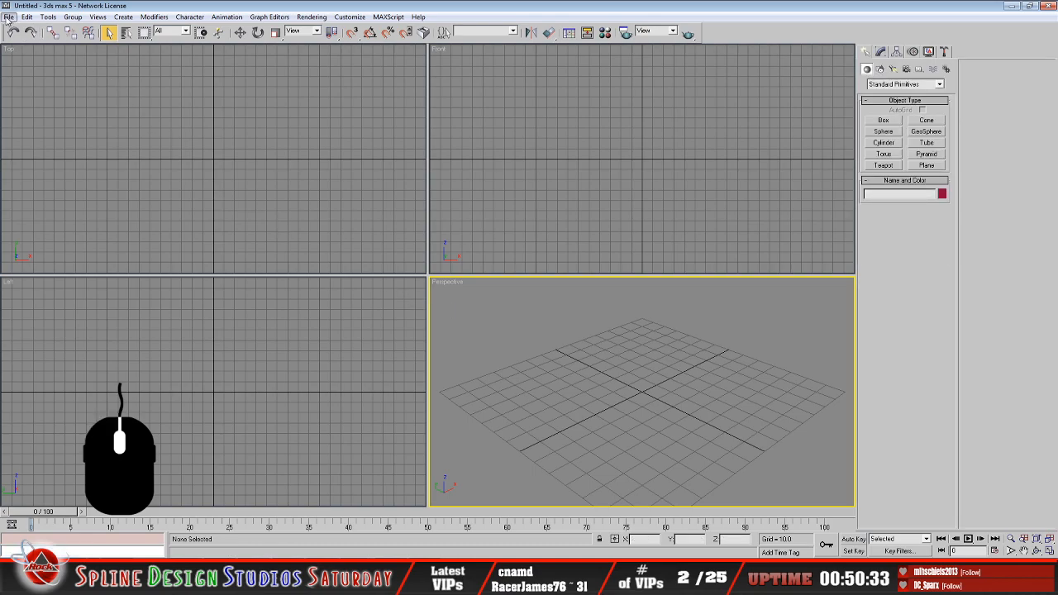
# Switch to 3ds Max Design 2014 and dismiss its welcome screen
pyautogui.click(8, 18)
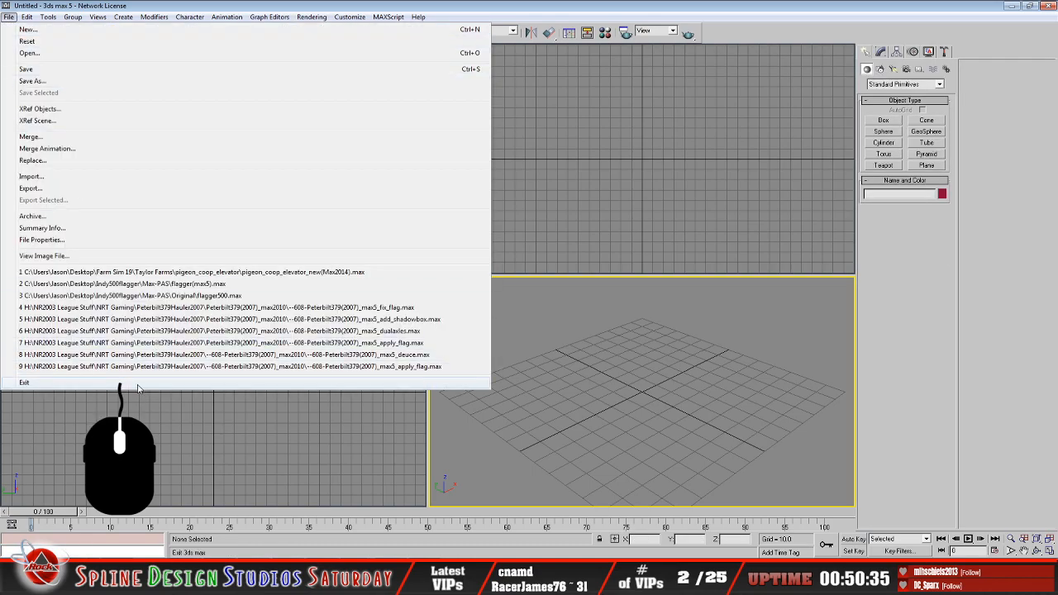
pyautogui.click(766, 149)
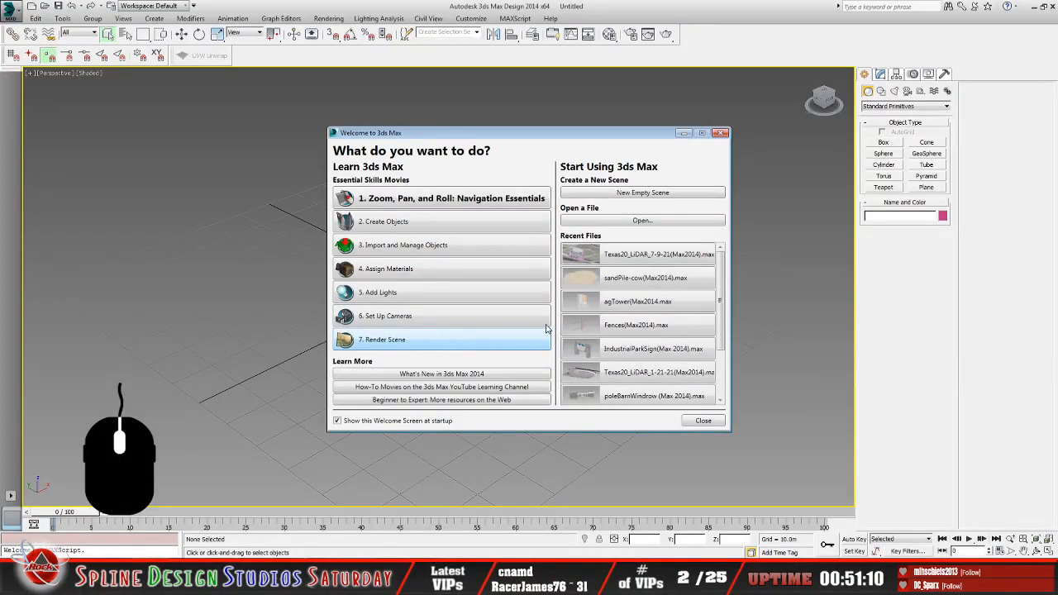
pyautogui.click(703, 421)
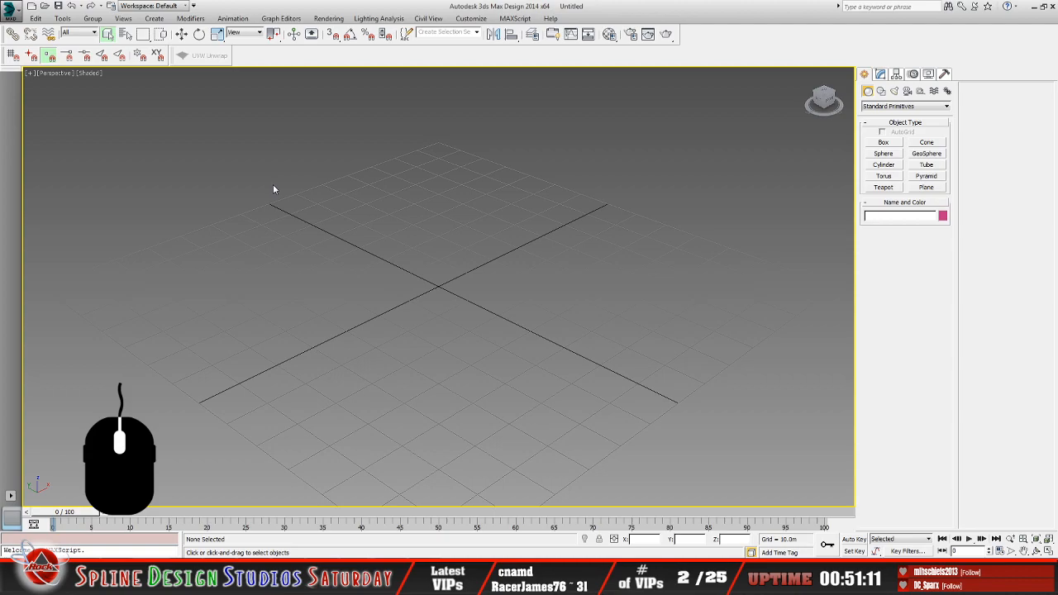
# Start a file import and browse from the desktop through torch-1 and Texas 2020 build to the 7-9-21 folder
pyautogui.click(12, 11)
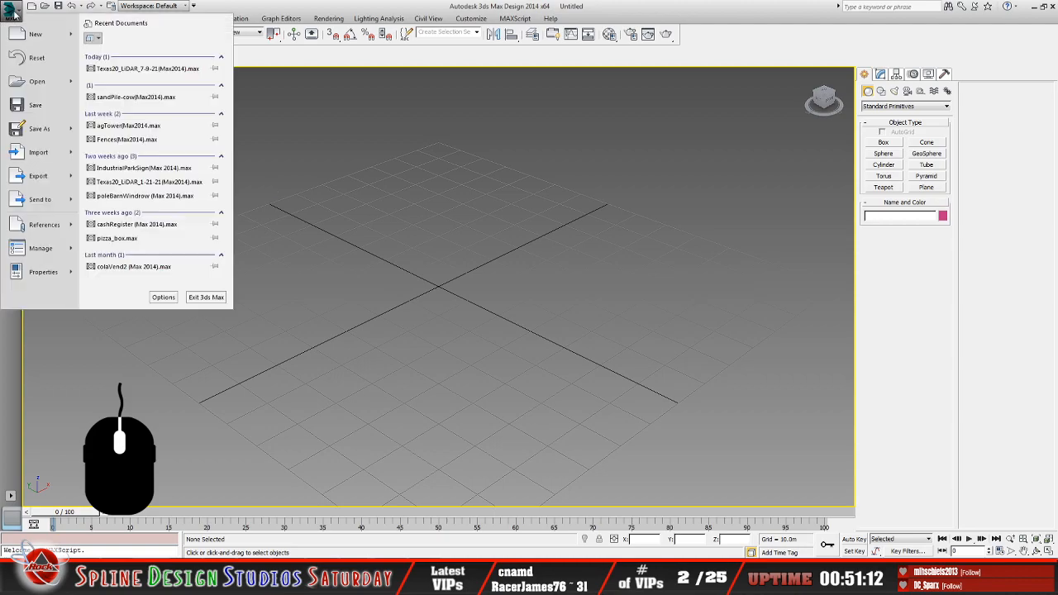
pyautogui.click(46, 158)
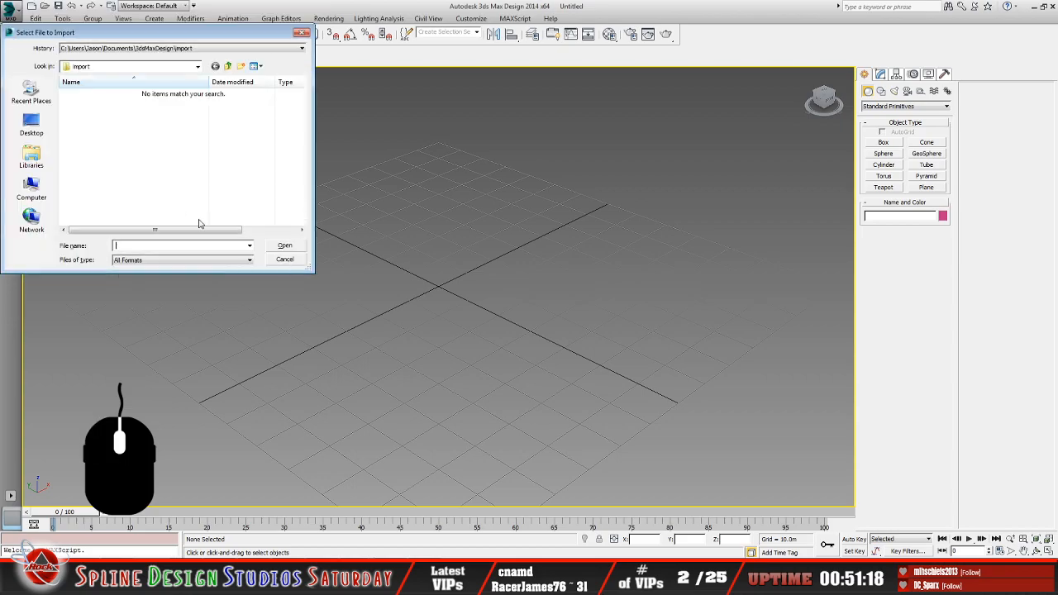
pyautogui.click(198, 66)
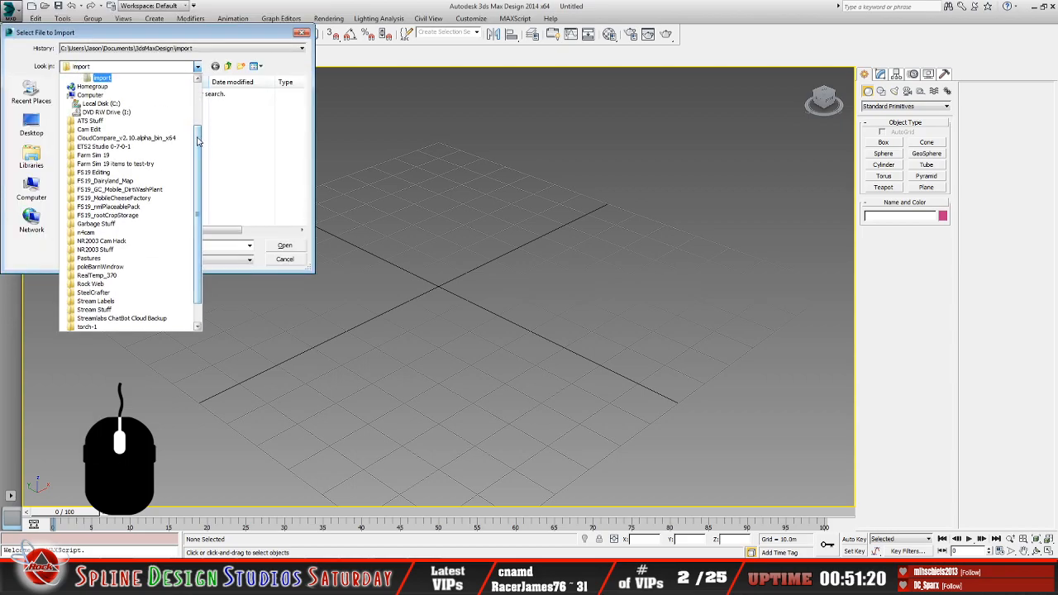
pyautogui.click(166, 87)
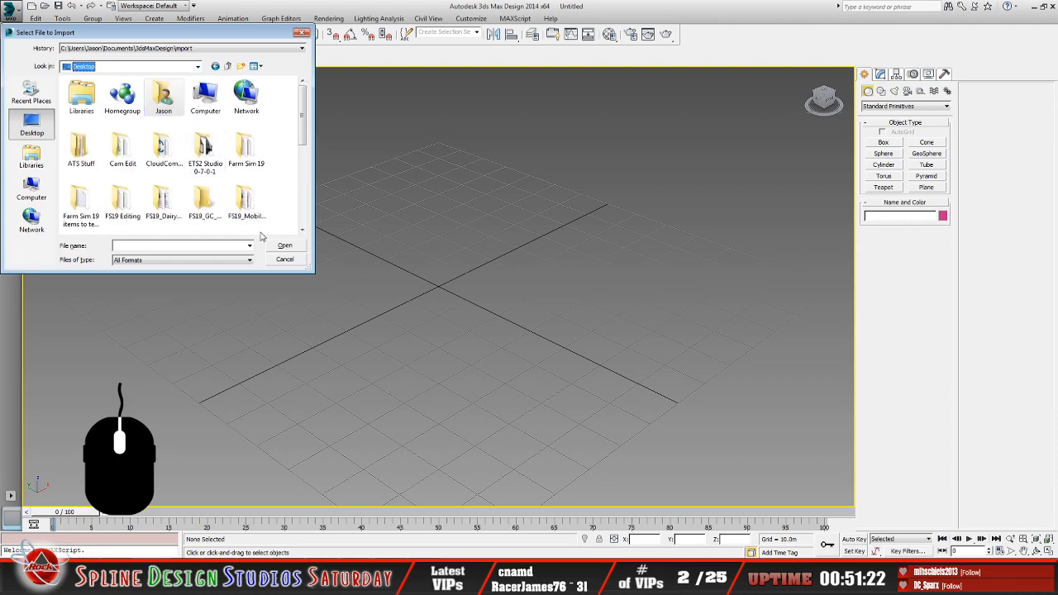
pyautogui.click(303, 232)
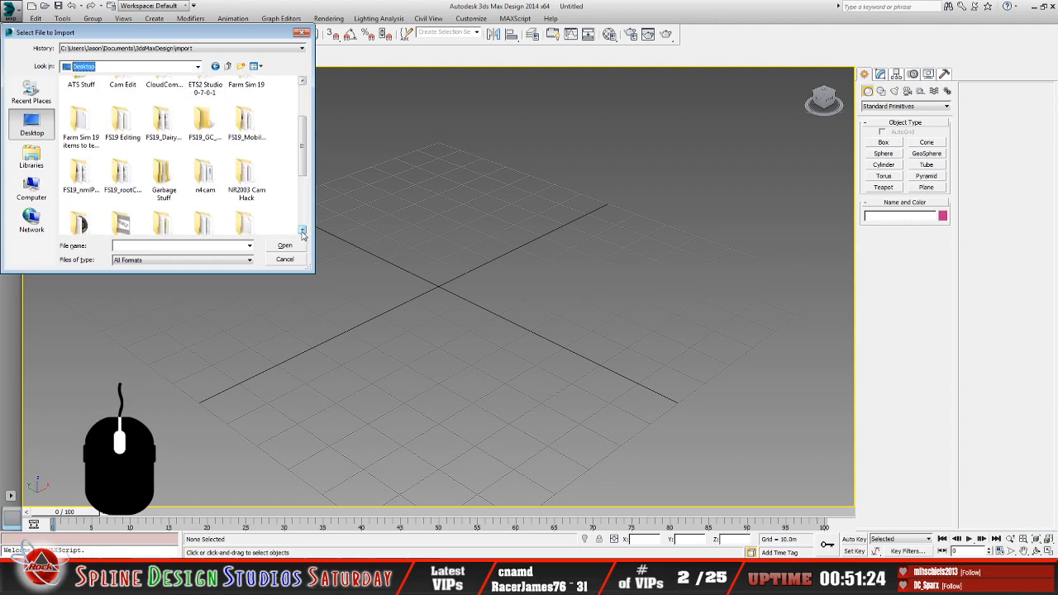
pyautogui.click(303, 231)
pyautogui.click(303, 231)
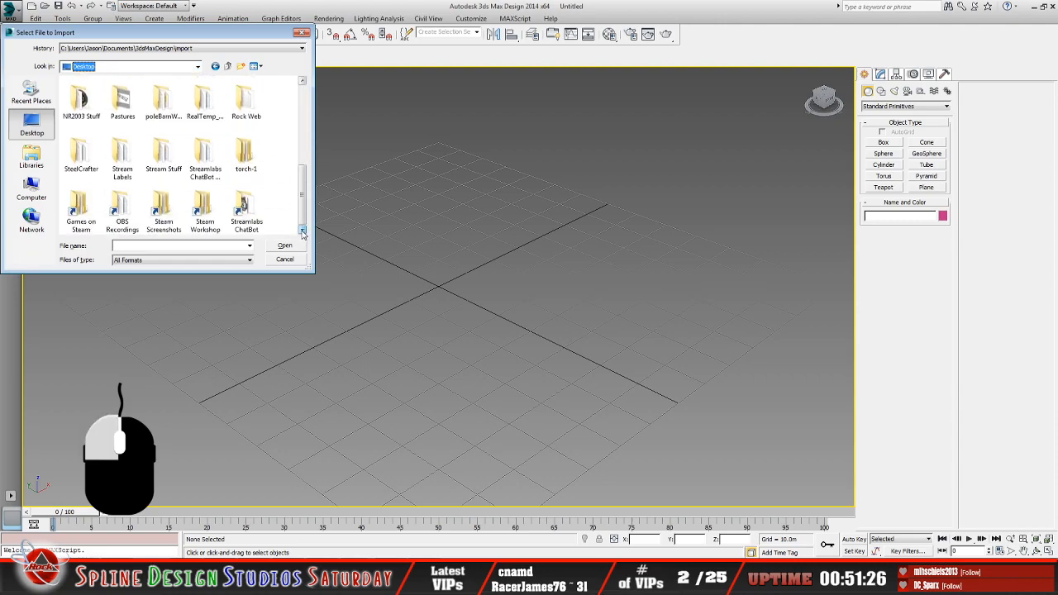
pyautogui.doubleClick(244, 159)
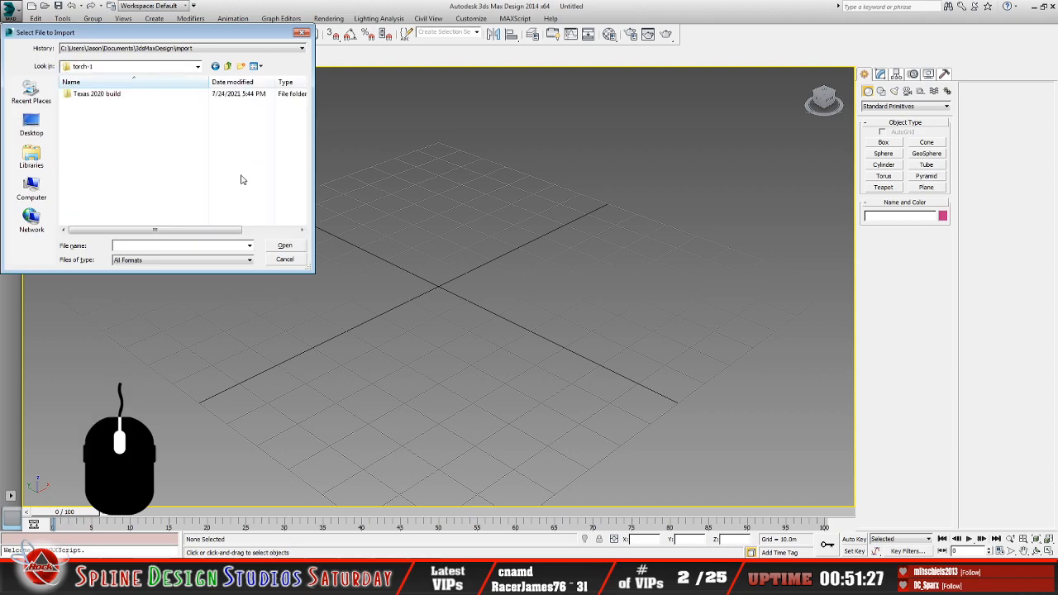
pyautogui.doubleClick(86, 96)
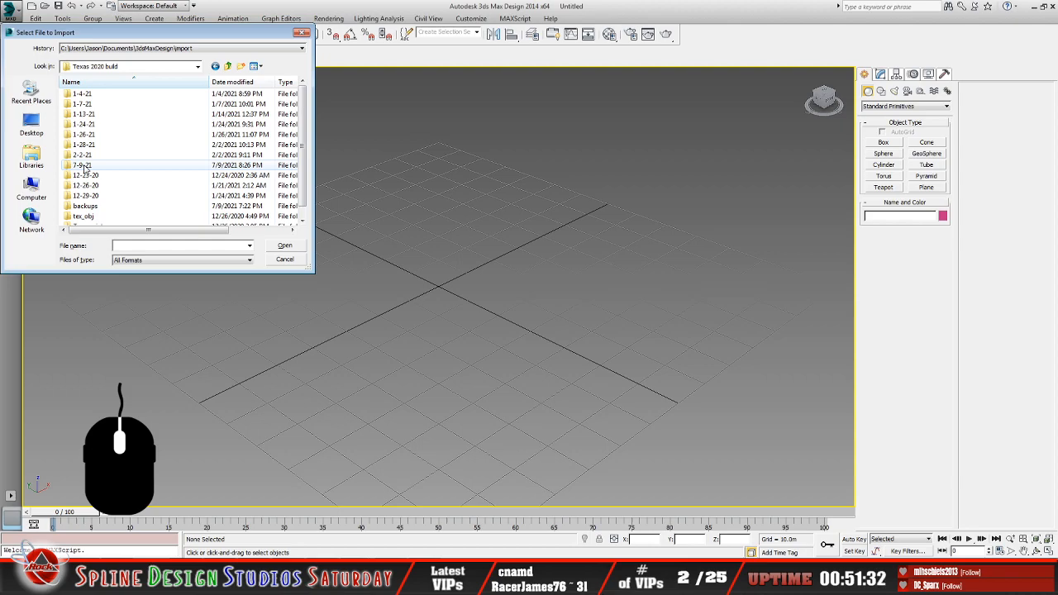
pyautogui.doubleClick(85, 167)
# Import canopy1.3DS, completely replacing the current scene with unit conversion on
pyautogui.click(111, 105)
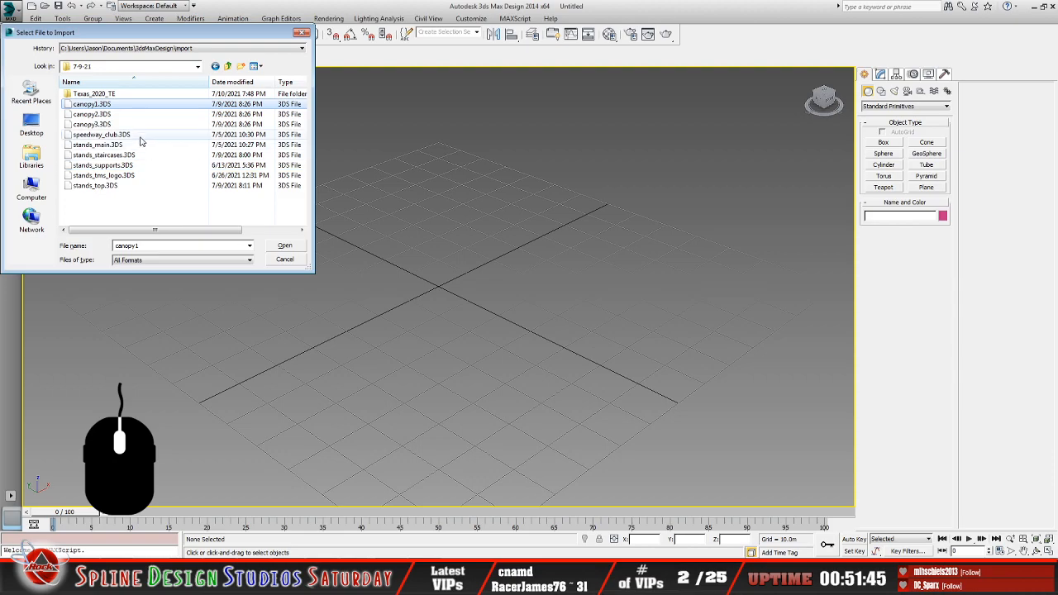
pyautogui.click(285, 247)
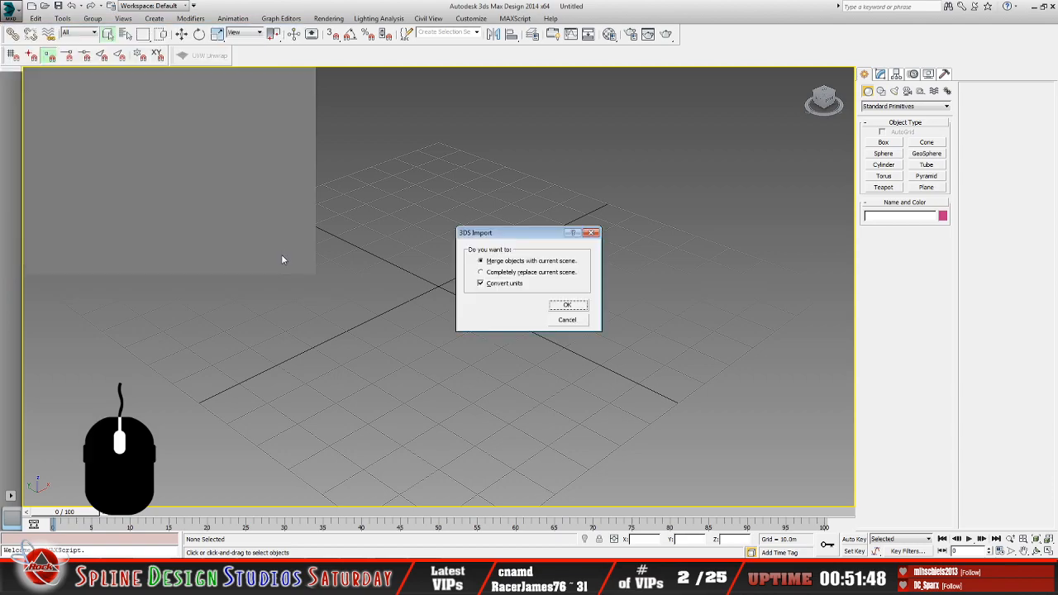
pyautogui.click(509, 273)
pyautogui.click(567, 306)
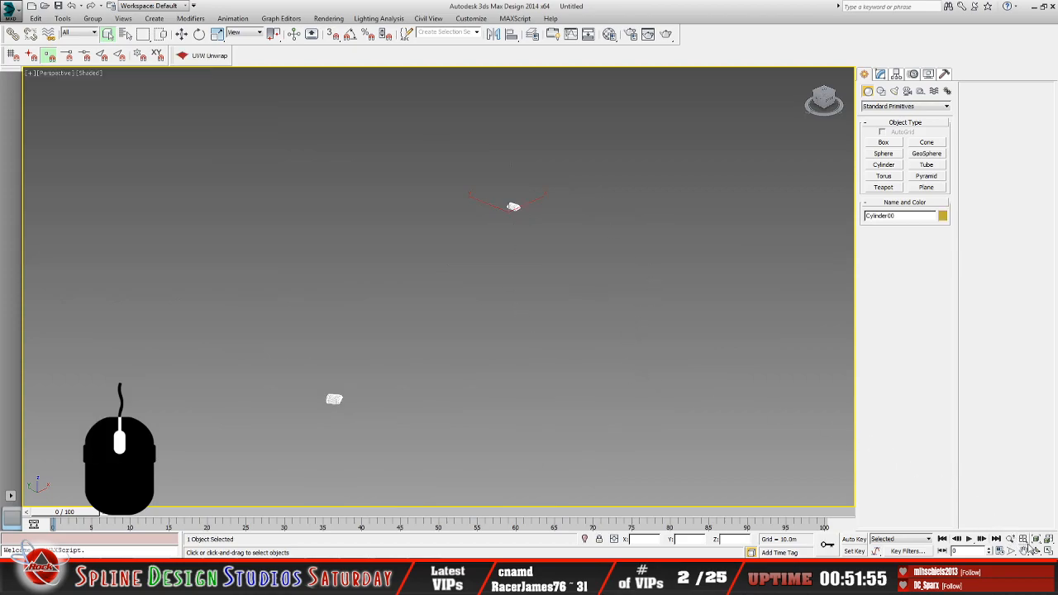
# Examine the nearer arched canopy piece up close and from its ends
pyautogui.moveTo(516, 335); pyautogui.dragTo(581, 304, button='middle')
pyautogui.scroll(5, 512, 310)
pyautogui.moveTo(514, 308); pyautogui.dragTo(595, 234, button='middle')
pyautogui.scroll(7, 488, 289)
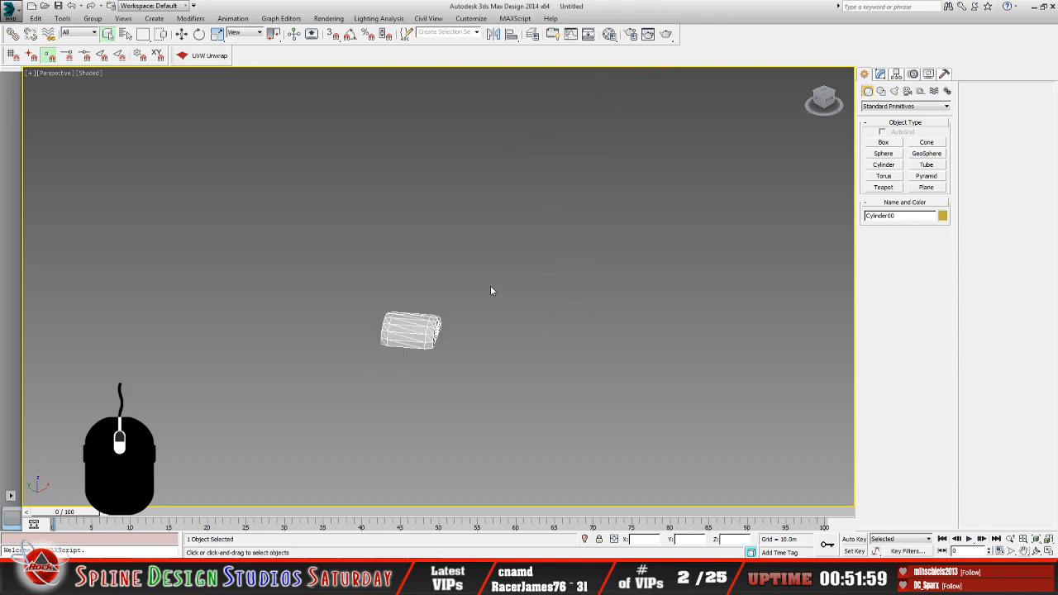
pyautogui.scroll(2, 491, 294)
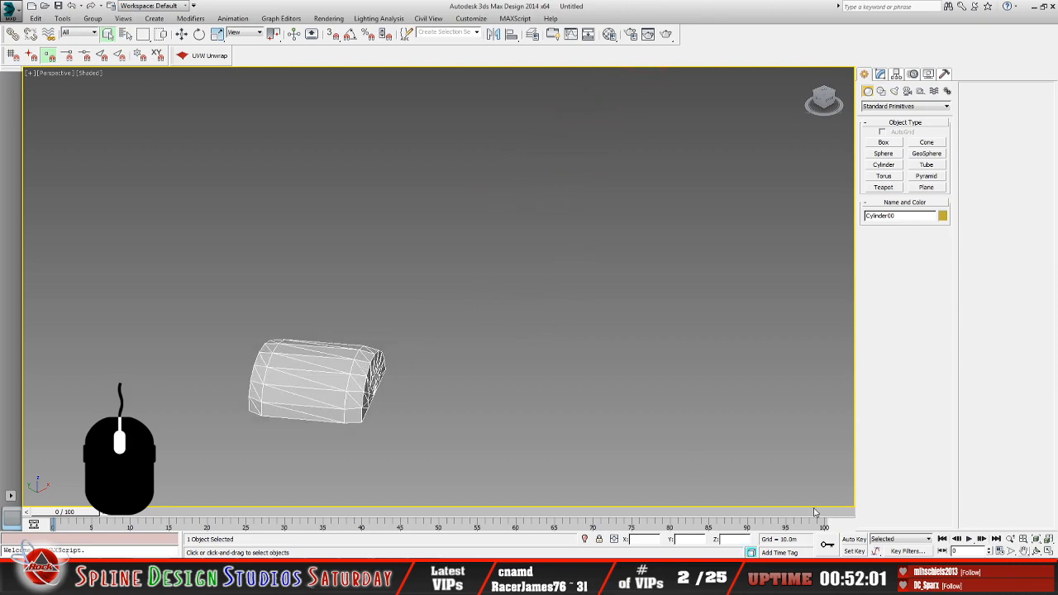
pyautogui.click(1037, 551)
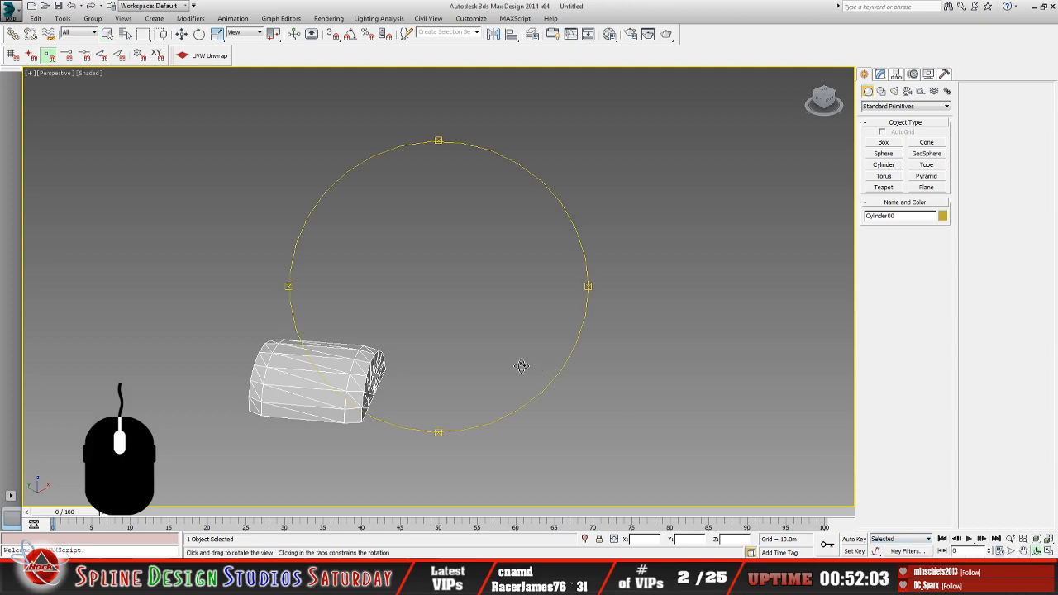
pyautogui.moveTo(435, 351); pyautogui.dragTo(402, 359)
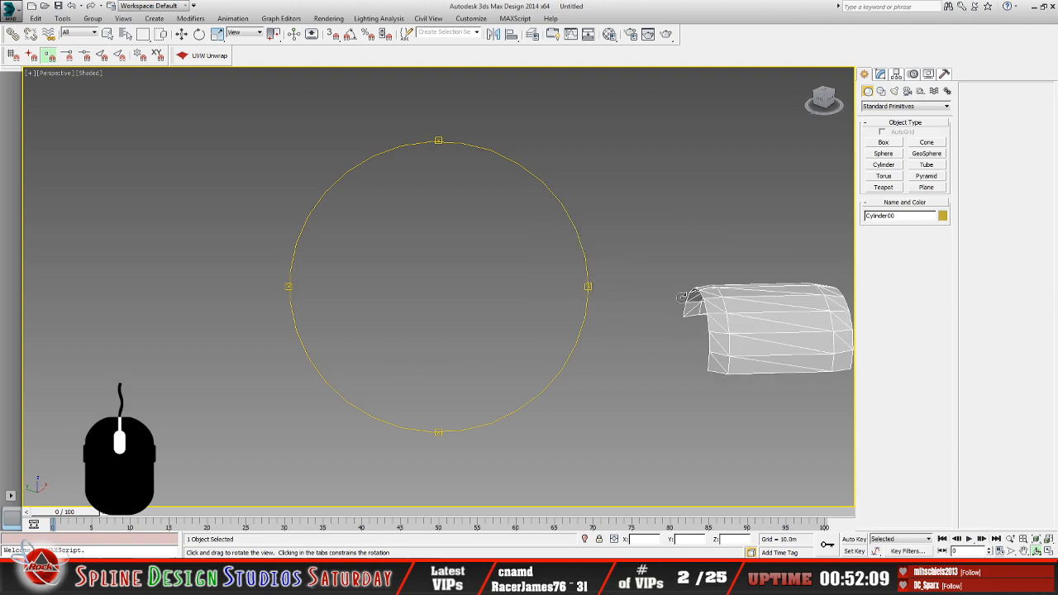
pyautogui.moveTo(669, 296); pyautogui.dragTo(502, 334)
# Examine the canopy pieces from a distance, and inspect the near canopy's curved top and end faces up close
pyautogui.scroll(-8, 458, 315)
pyautogui.moveTo(496, 304); pyautogui.dragTo(188, 368, button='middle')
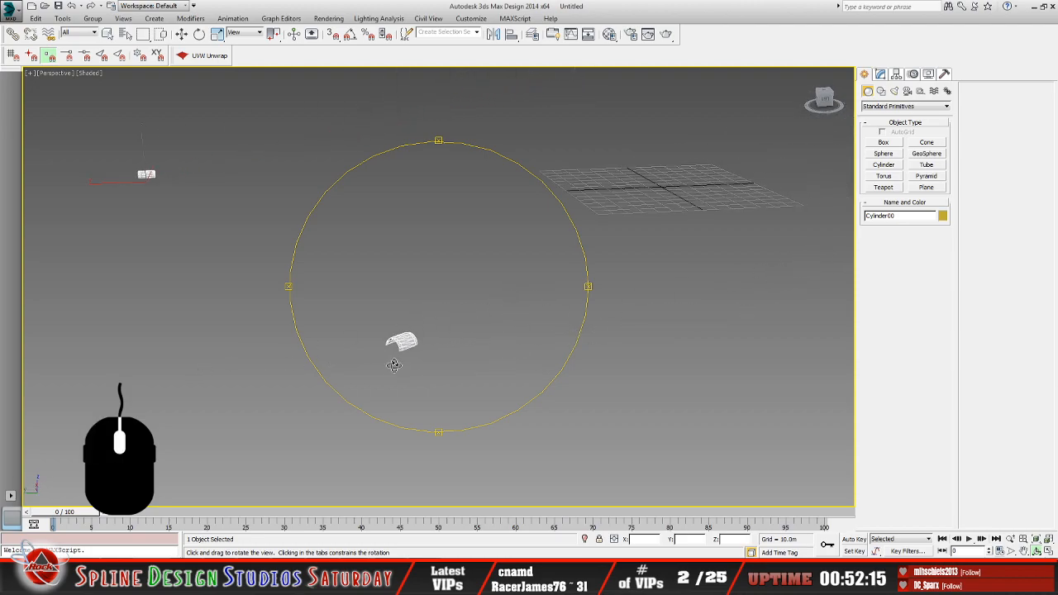
pyautogui.moveTo(431, 363); pyautogui.dragTo(402, 363)
pyautogui.moveTo(396, 356); pyautogui.dragTo(566, 327, button='middle')
pyautogui.moveTo(521, 329); pyautogui.dragTo(476, 330)
pyautogui.moveTo(471, 331); pyautogui.dragTo(586, 326, button='middle')
pyautogui.scroll(2, 400, 308)
pyautogui.scroll(10, 406, 310)
pyautogui.moveTo(418, 326); pyautogui.dragTo(405, 326)
pyautogui.moveTo(397, 326); pyautogui.dragTo(445, 321, button='middle')
pyautogui.moveTo(445, 321); pyautogui.dragTo(468, 326)
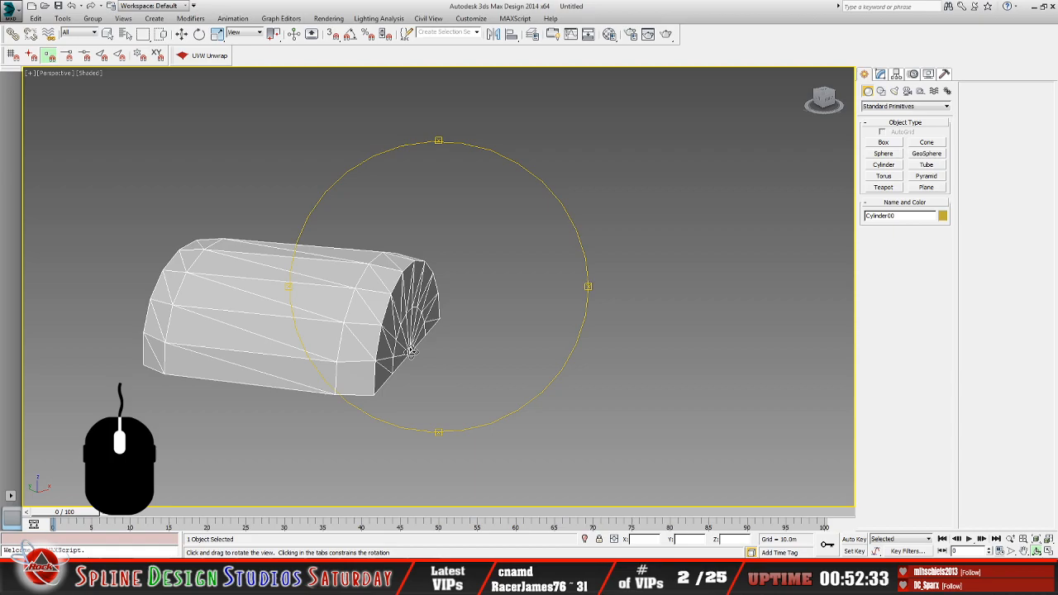
# Open the Material Editor and set the 13 - Default material's type to Standard
pyautogui.press('n')
pyautogui.press('n')
pyautogui.press('m')
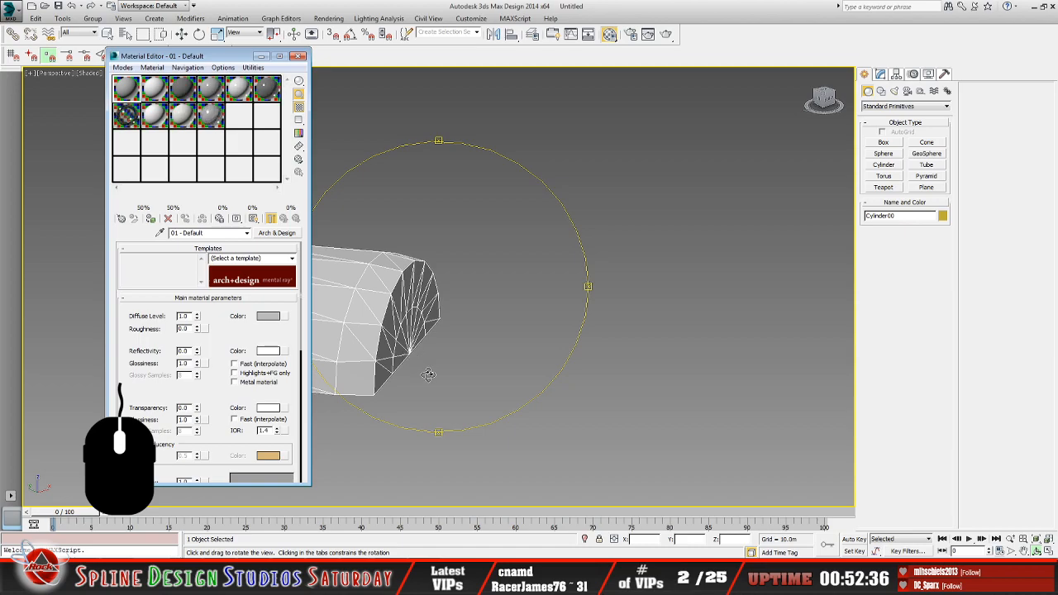
pyautogui.click(128, 145)
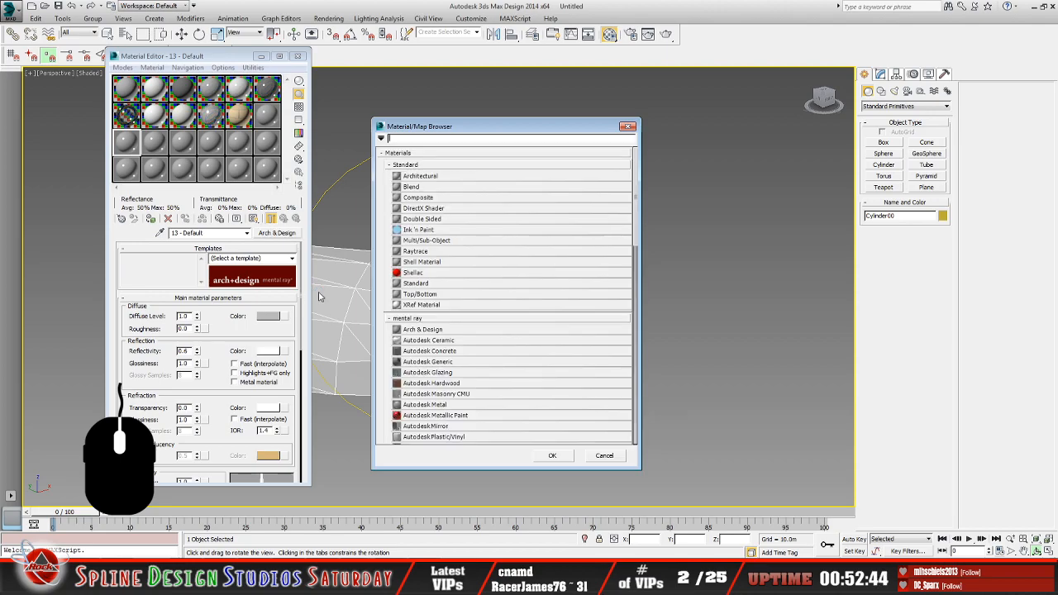
pyautogui.click(430, 283)
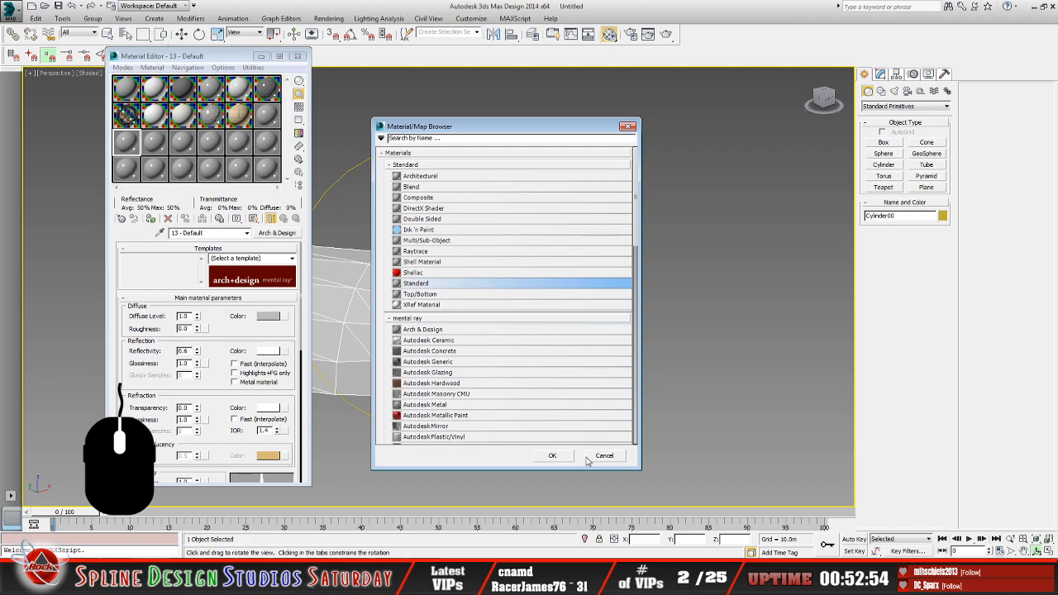
pyautogui.click(554, 458)
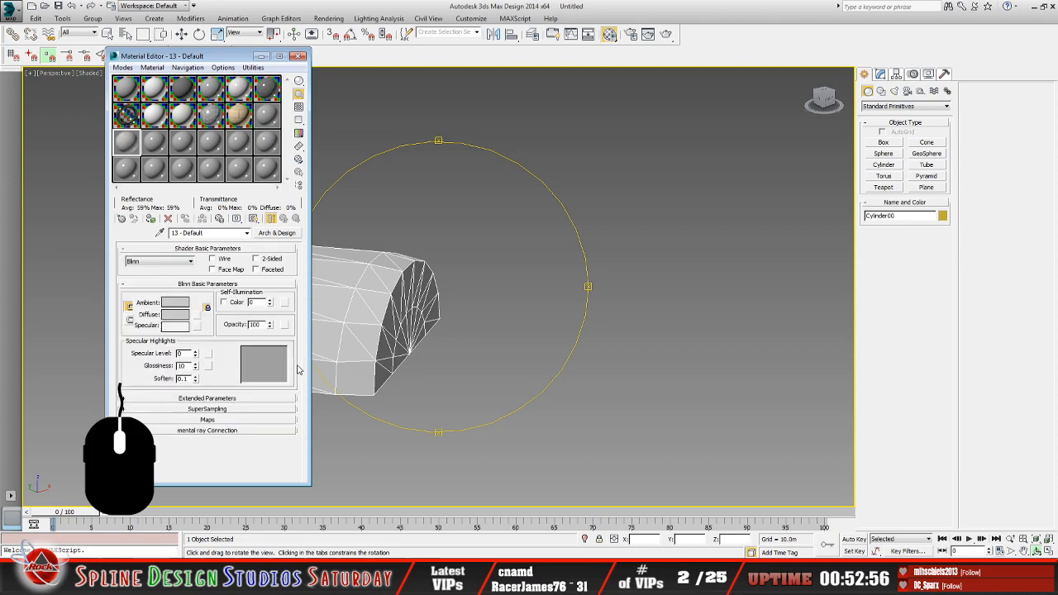
# Choose a Bitmap as the diffuse map of the 13 - Default material
pyautogui.click(196, 318)
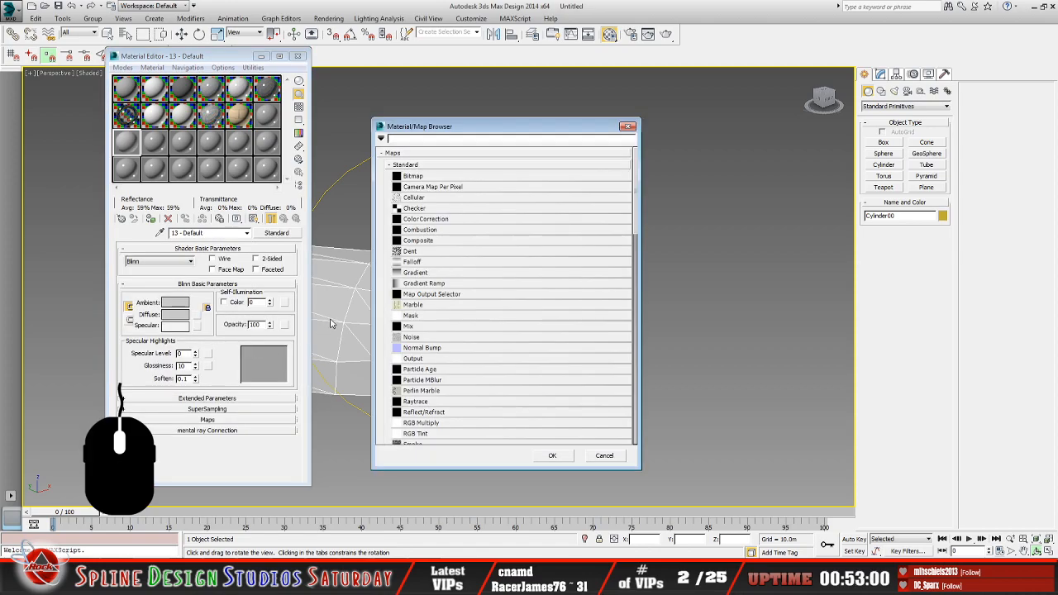
pyautogui.click(407, 177)
pyautogui.click(554, 455)
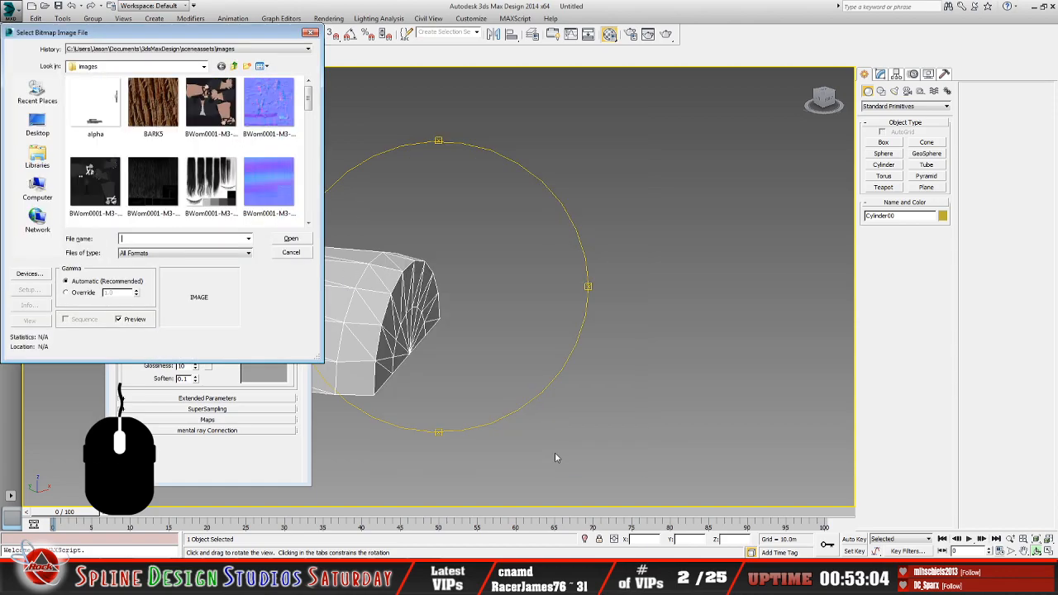
# Browse for the bitmap in the desktop's Texas 2020 build project, in the folder 7-9-21
pyautogui.click(203, 66)
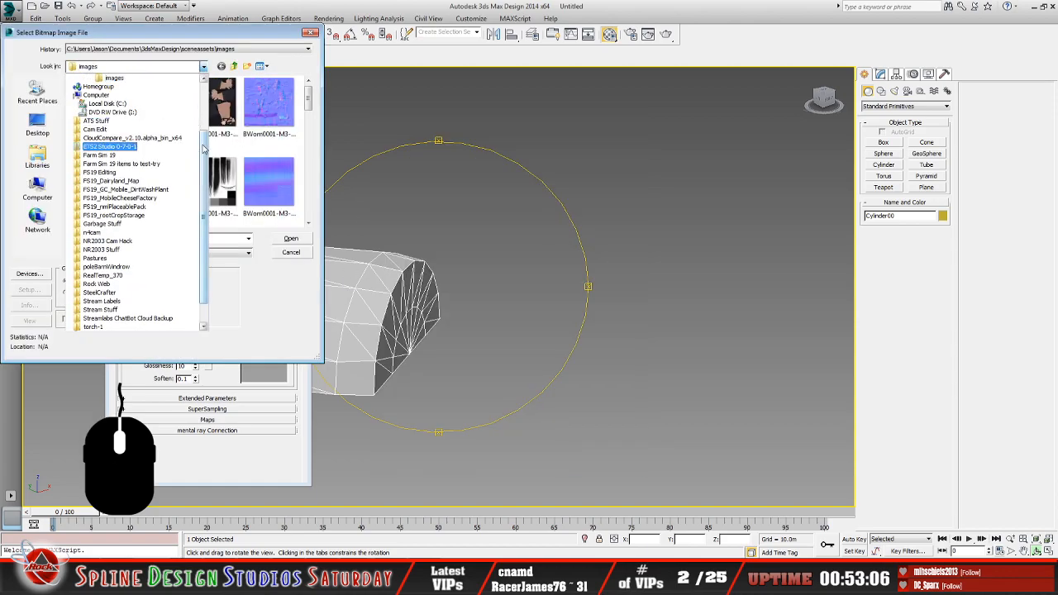
pyautogui.scroll(5, 197, 120)
pyautogui.click(176, 90)
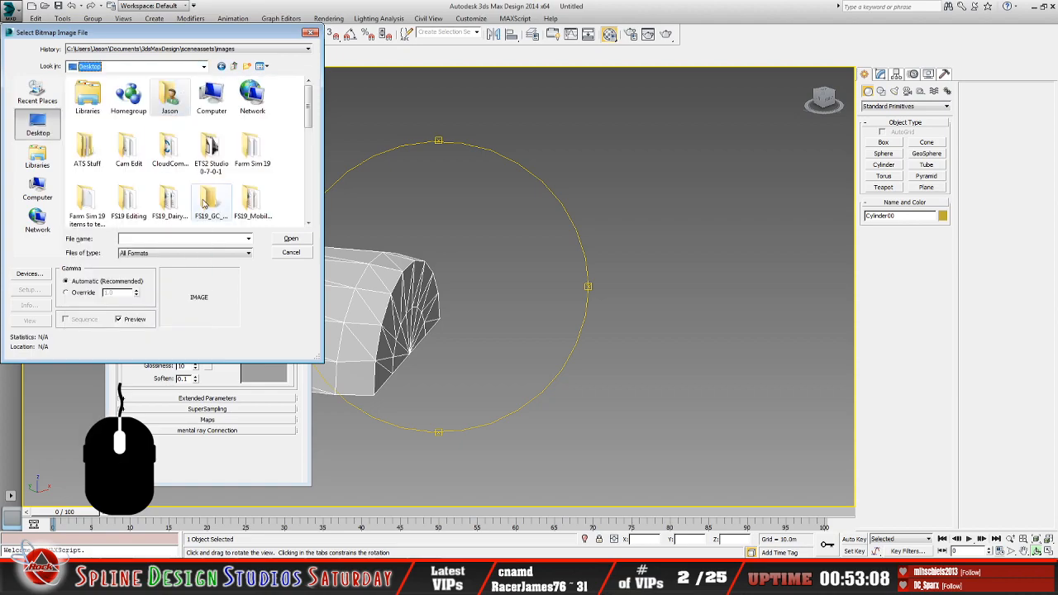
pyautogui.scroll(-5, 209, 209)
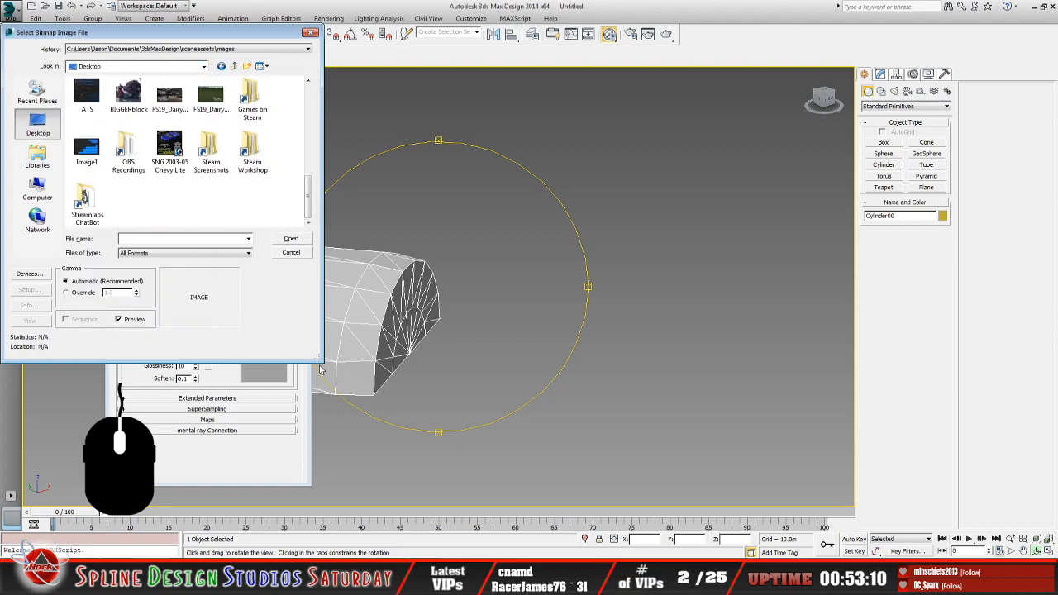
pyautogui.moveTo(321, 361); pyautogui.dragTo(432, 381)
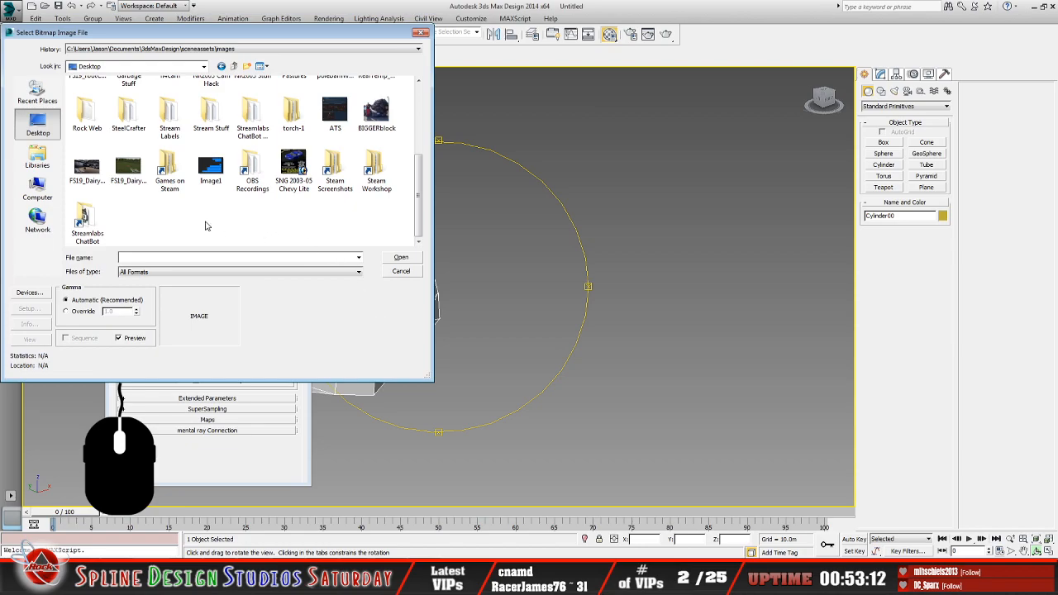
pyautogui.doubleClick(295, 114)
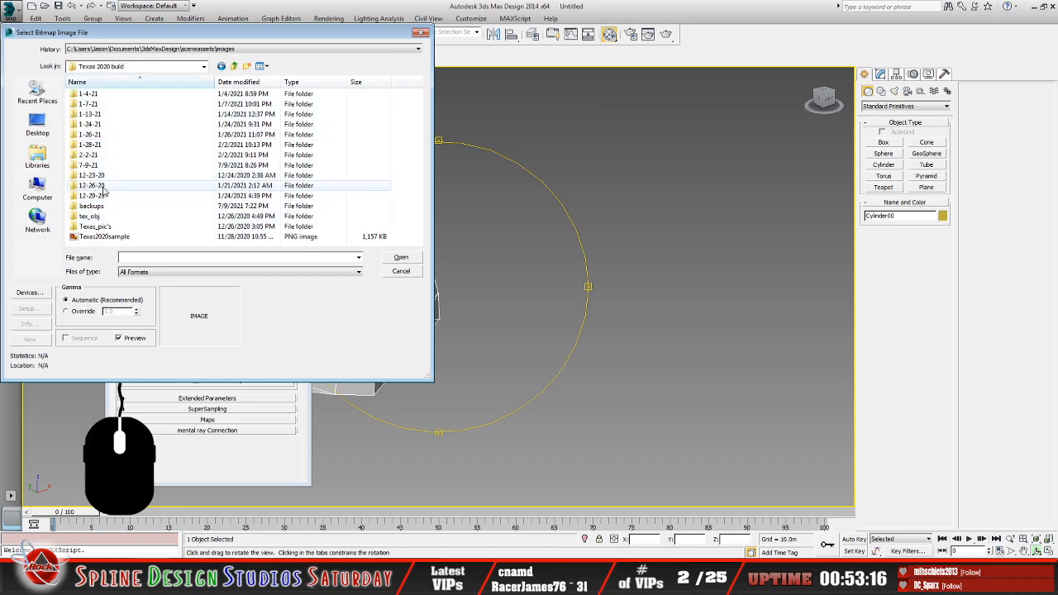
pyautogui.doubleClick(132, 164)
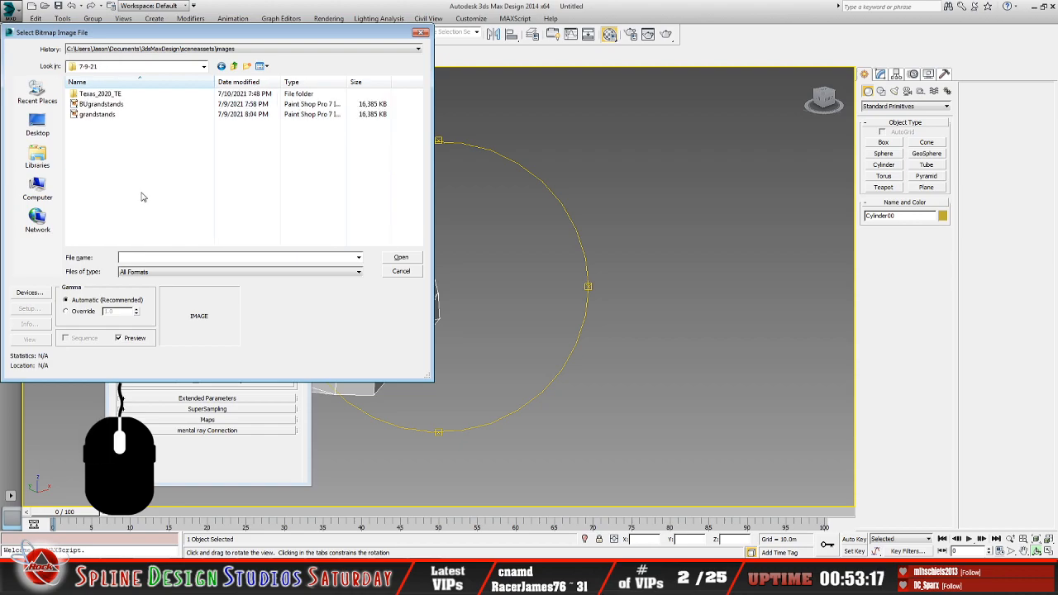
# Compare the previews of BUgrandstands and grandstands, and load grandstands.tga as the diffuse bitmap
pyautogui.click(97, 114)
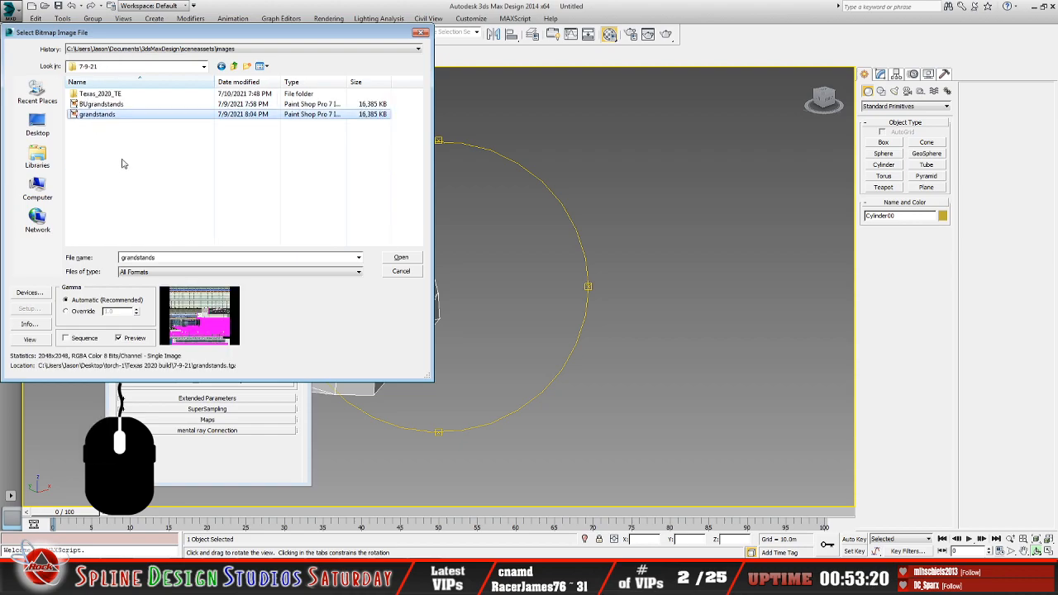
pyautogui.click(110, 105)
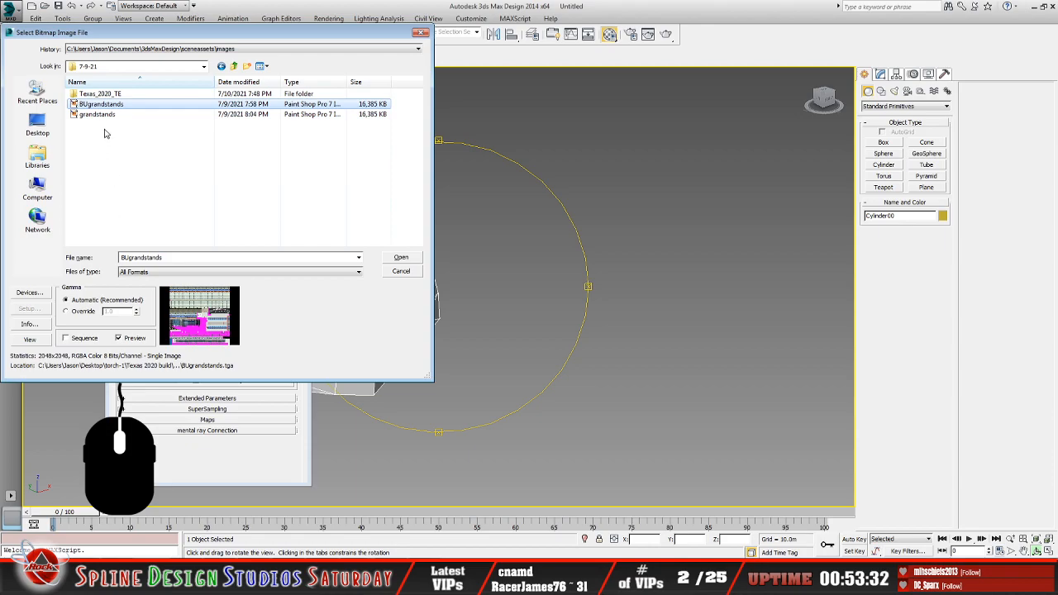
pyautogui.click(99, 115)
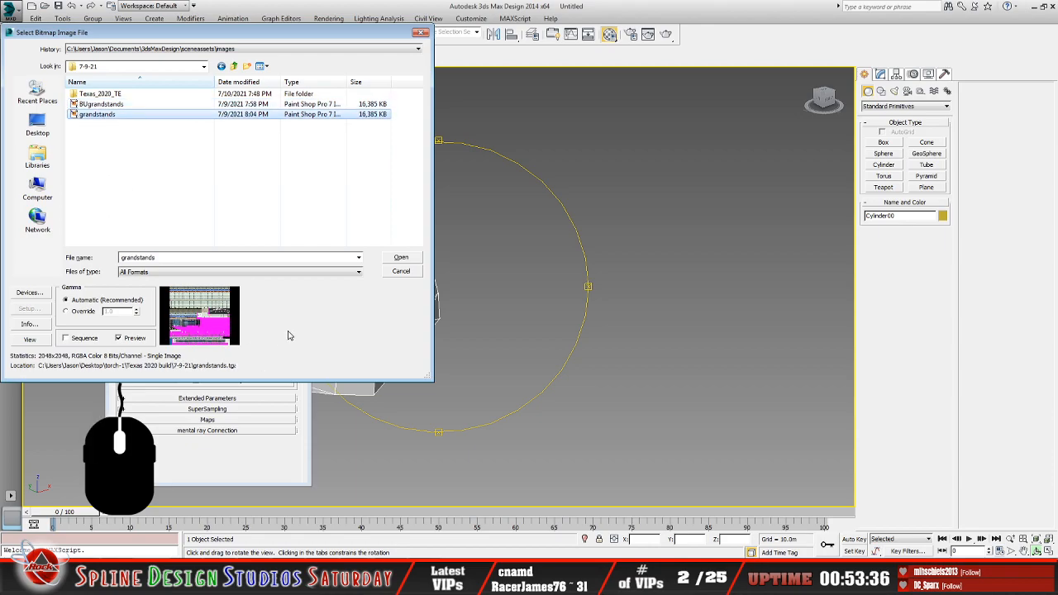
pyautogui.click(397, 257)
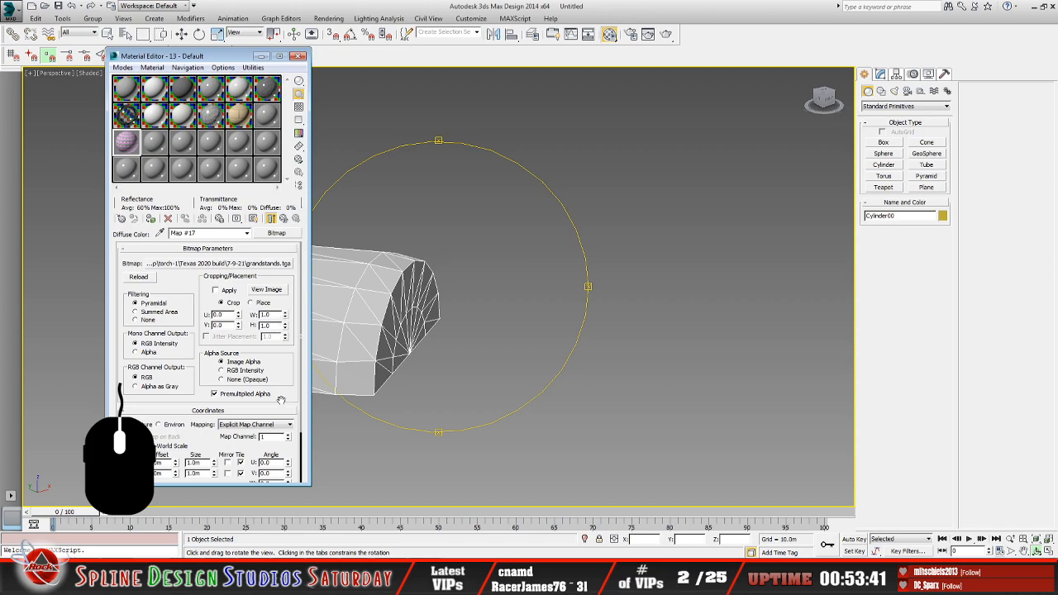
# Show the grandstands map in the viewport, assign the material to the selected canopy, and minimize the Material Editor
pyautogui.click(254, 219)
pyautogui.click(153, 219)
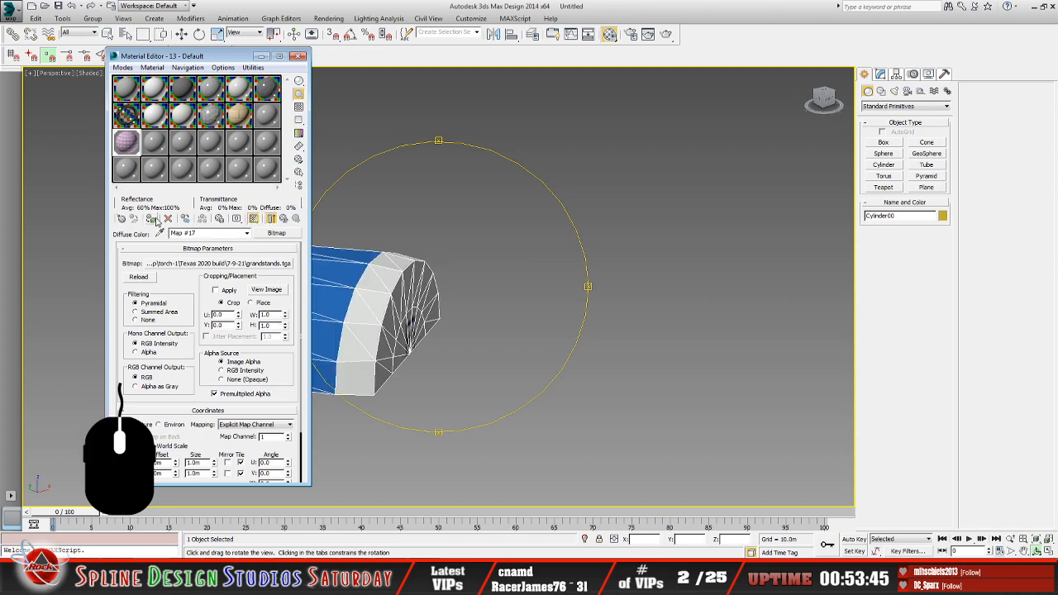
pyautogui.click(260, 58)
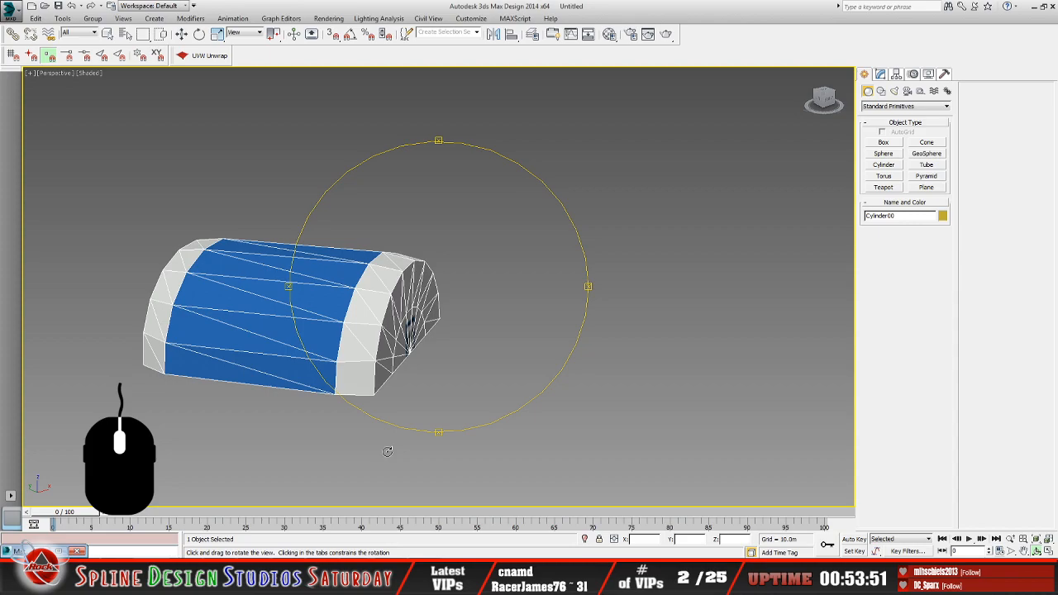
# Enter Vertex level of the canopy's Editable Mesh, select a vertex on the nearer canopy piece, and center the view on it
pyautogui.moveTo(472, 368); pyautogui.dragTo(444, 373)
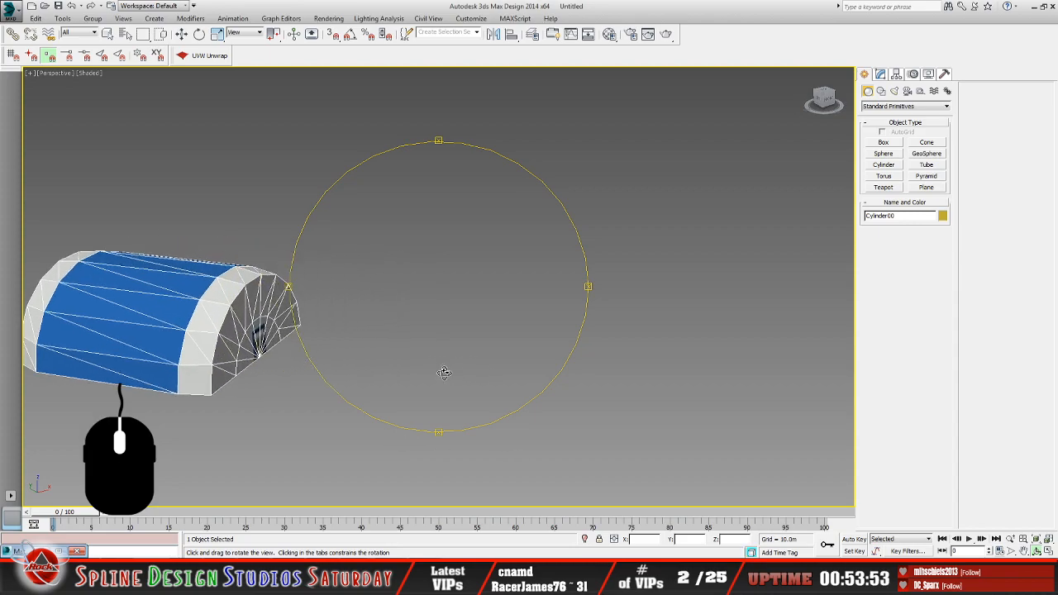
pyautogui.keyDown('alt'); pyautogui.moveTo(446, 369); pyautogui.dragTo(439, 329, button='middle'); pyautogui.keyUp('alt')
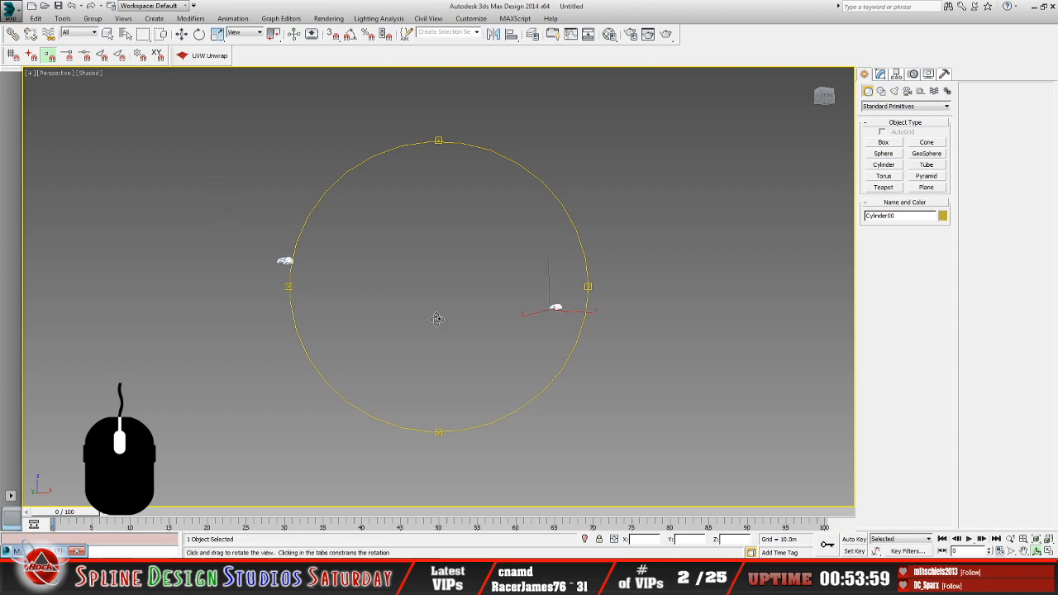
pyautogui.moveTo(433, 322); pyautogui.dragTo(513, 281)
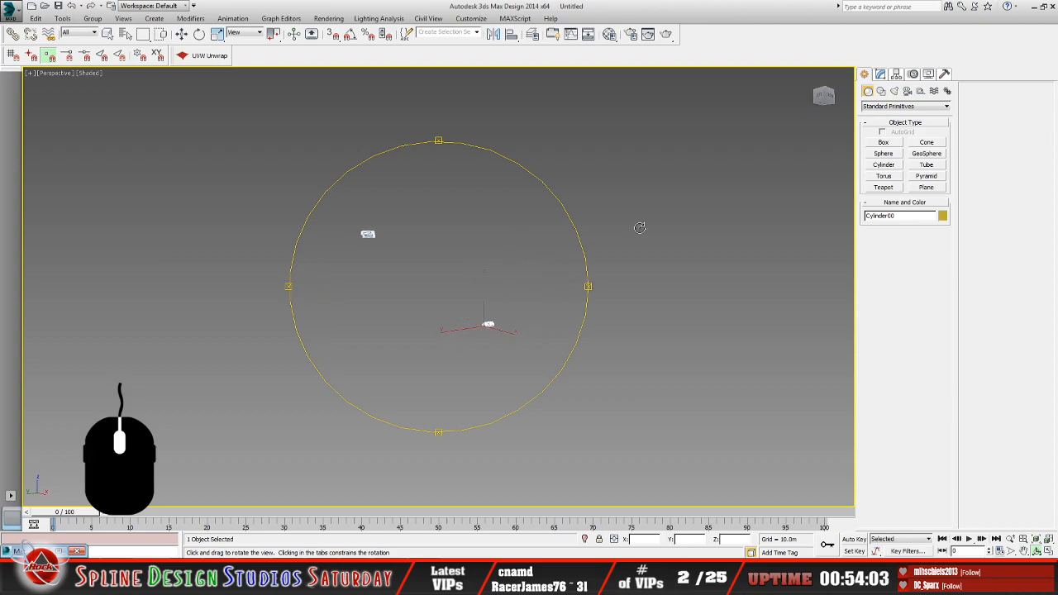
pyautogui.click(881, 75)
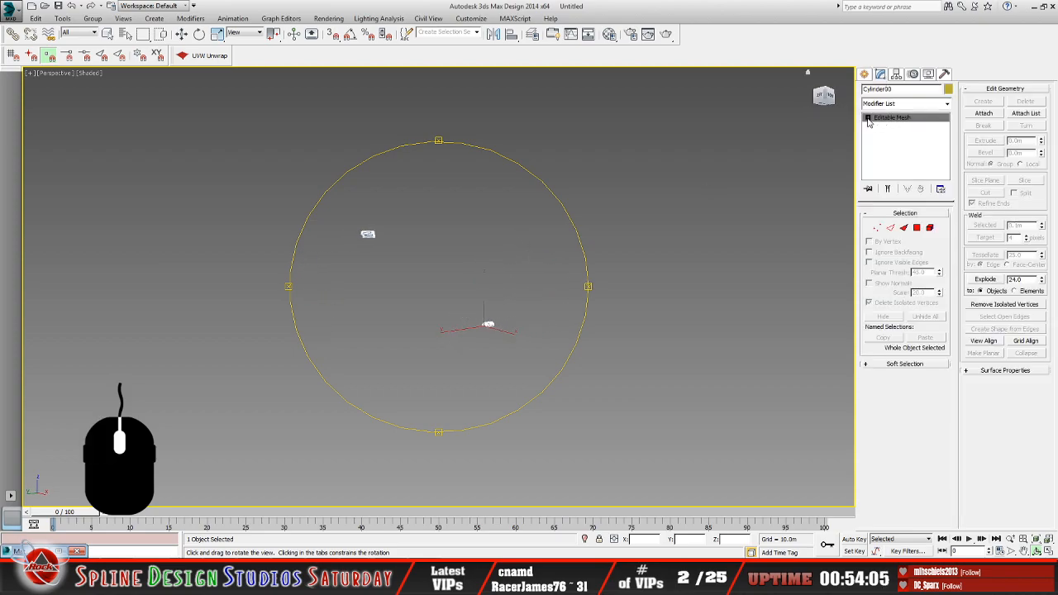
pyautogui.click(869, 117)
pyautogui.click(887, 127)
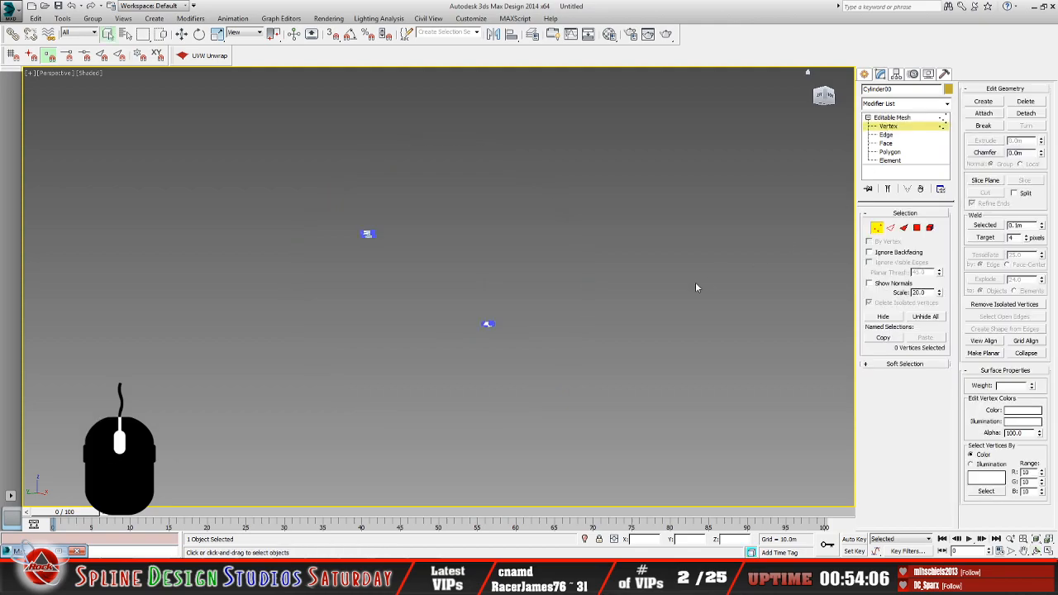
pyautogui.click(489, 325)
pyautogui.press('z')
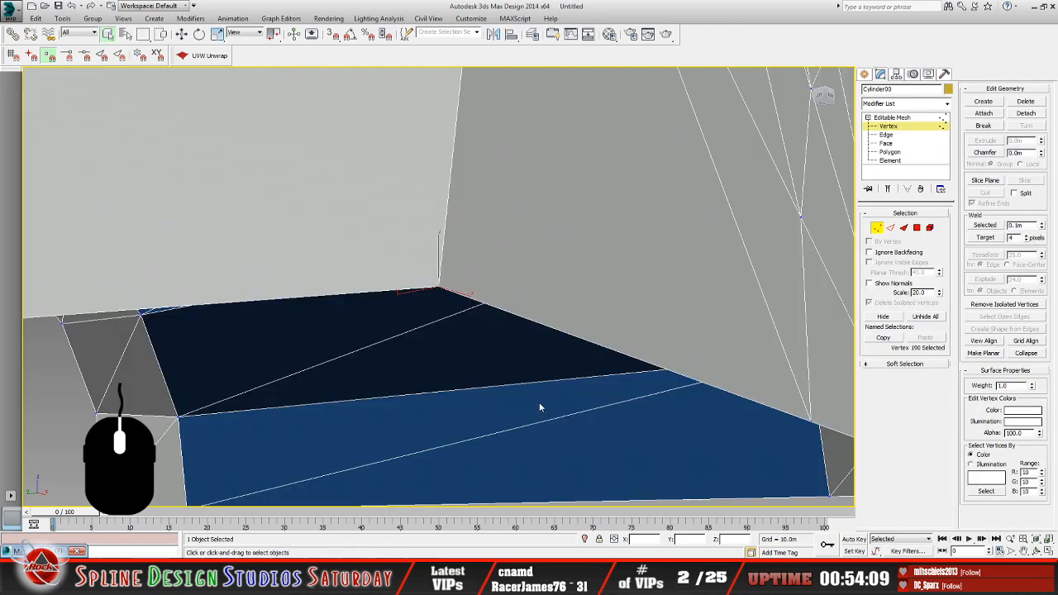
pyautogui.scroll(5, 533, 397)
pyautogui.scroll(-3, 528, 395)
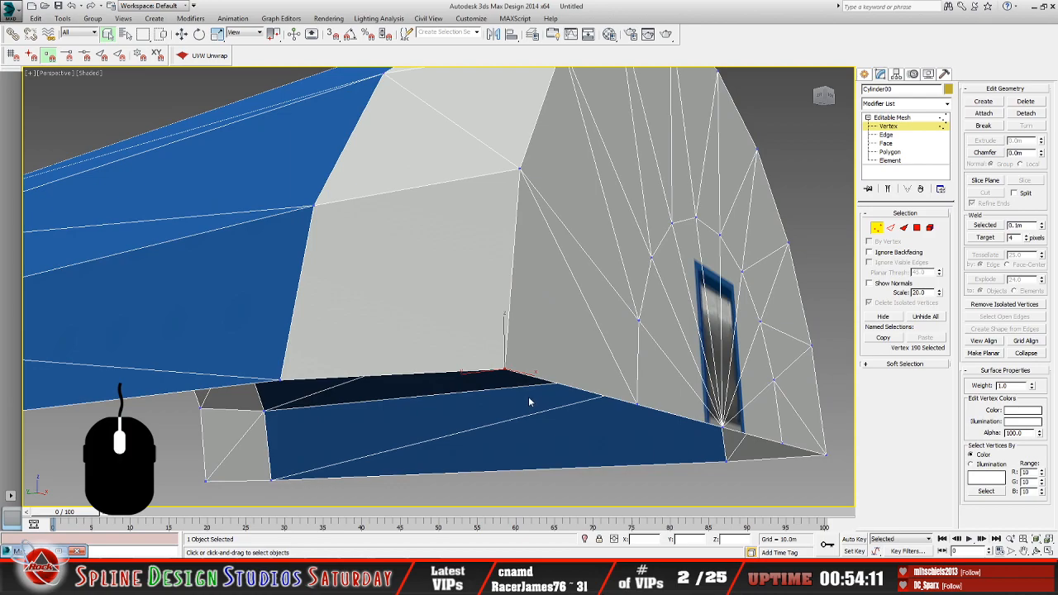
# Switch the perspective viewport to Orthographic and inspect the textured canopy's end face and far side
pyautogui.click(51, 73)
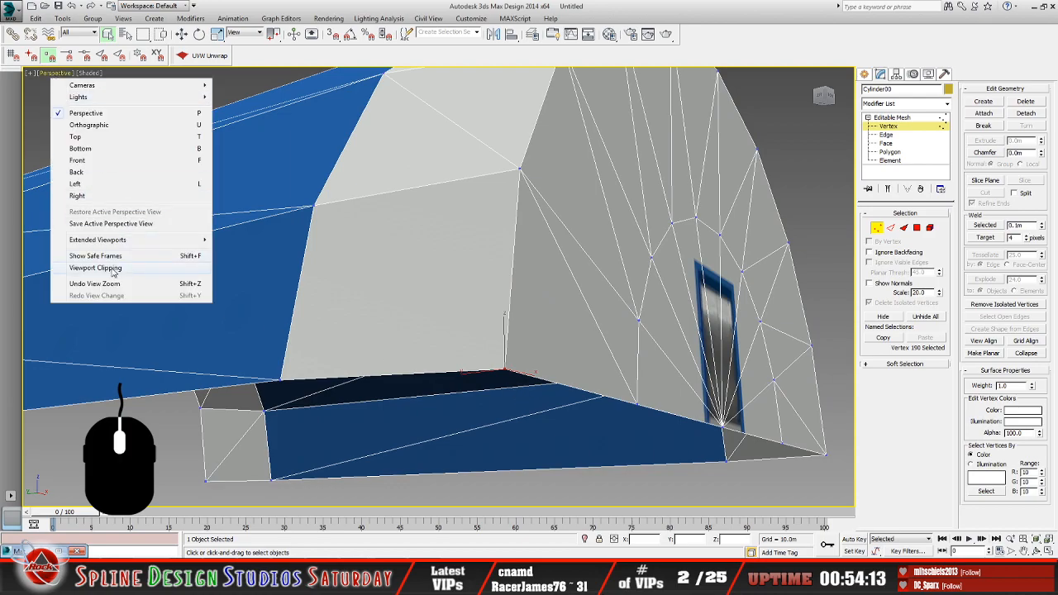
pyautogui.click(89, 124)
pyautogui.scroll(-6, 360, 290)
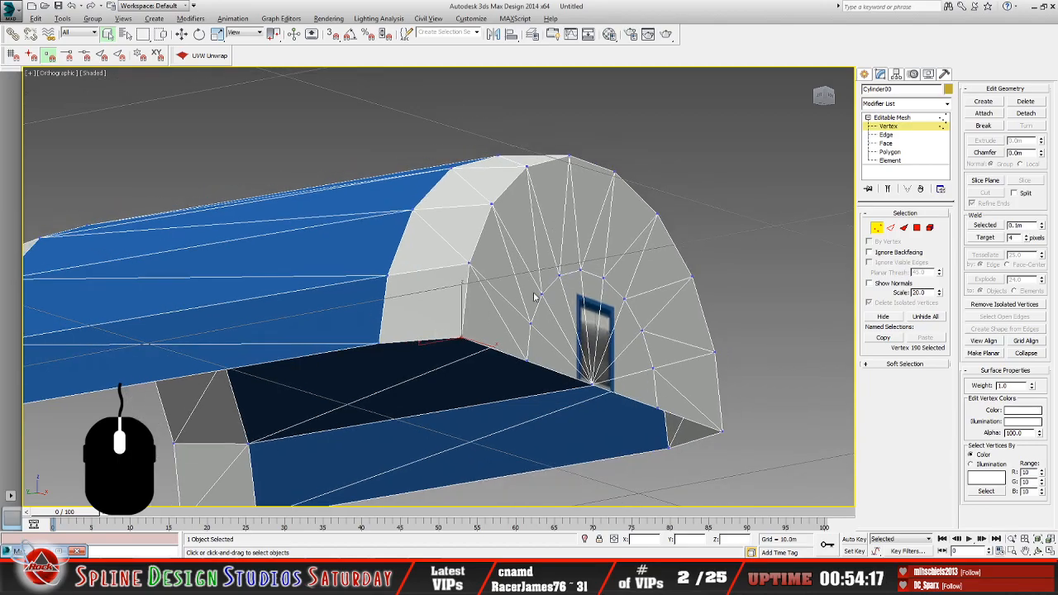
pyautogui.keyDown('alt'); pyautogui.moveTo(538, 295); pyautogui.dragTo(507, 333, button='middle'); pyautogui.keyUp('alt')
pyautogui.scroll(-4, 556, 352)
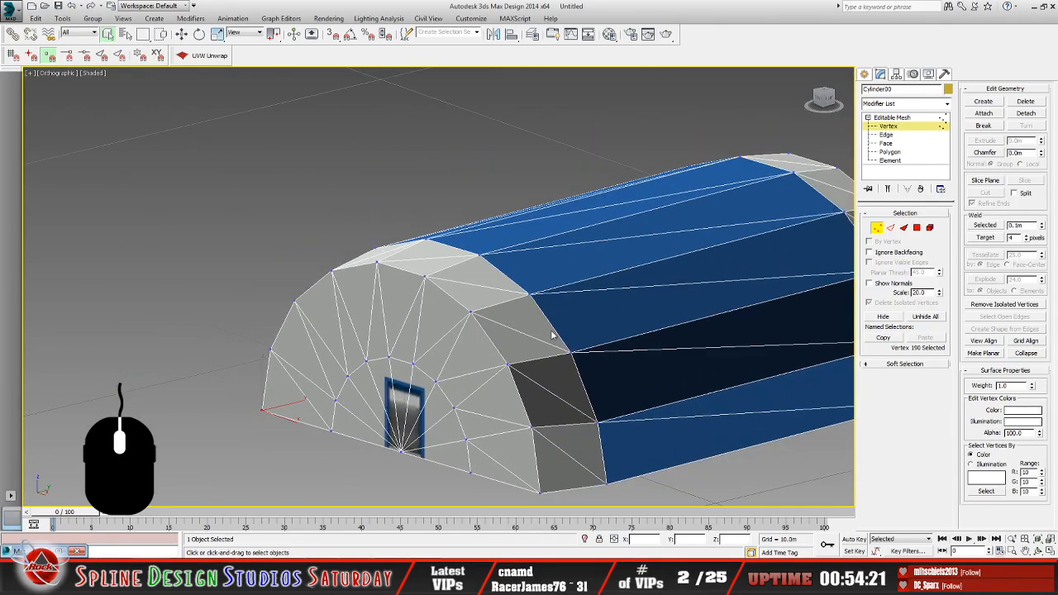
pyautogui.keyDown('alt'); pyautogui.moveTo(588, 362); pyautogui.dragTo(317, 389, button='middle'); pyautogui.keyUp('alt')
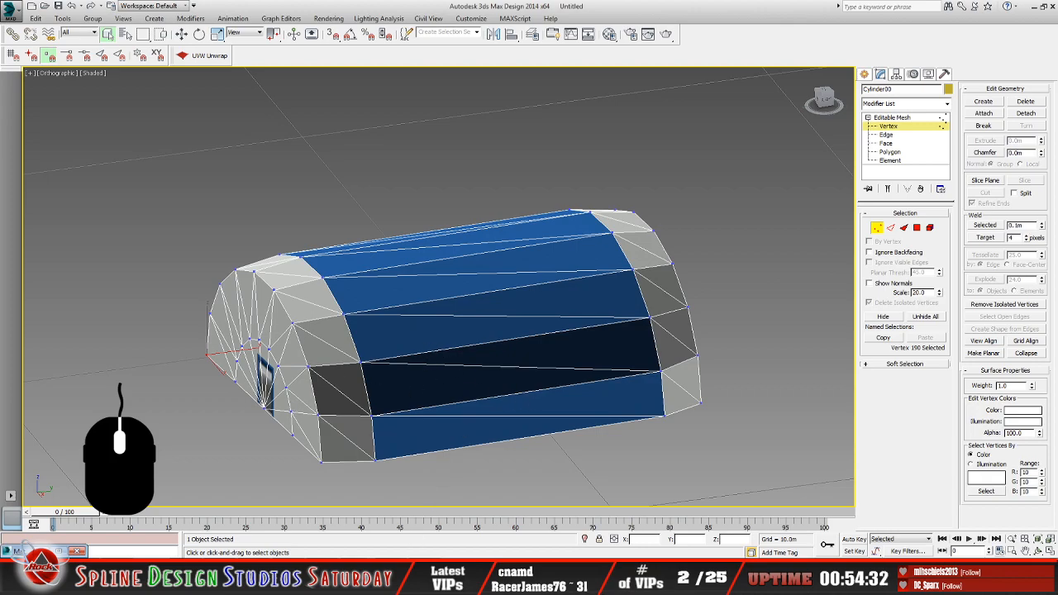
# Compare the textured canopy with the rooftop canopy in the Texas_2020_TE_videoscreenB2 Camera View, and minimize that window
pyautogui.click(377, 577)
pyautogui.click(376, 535)
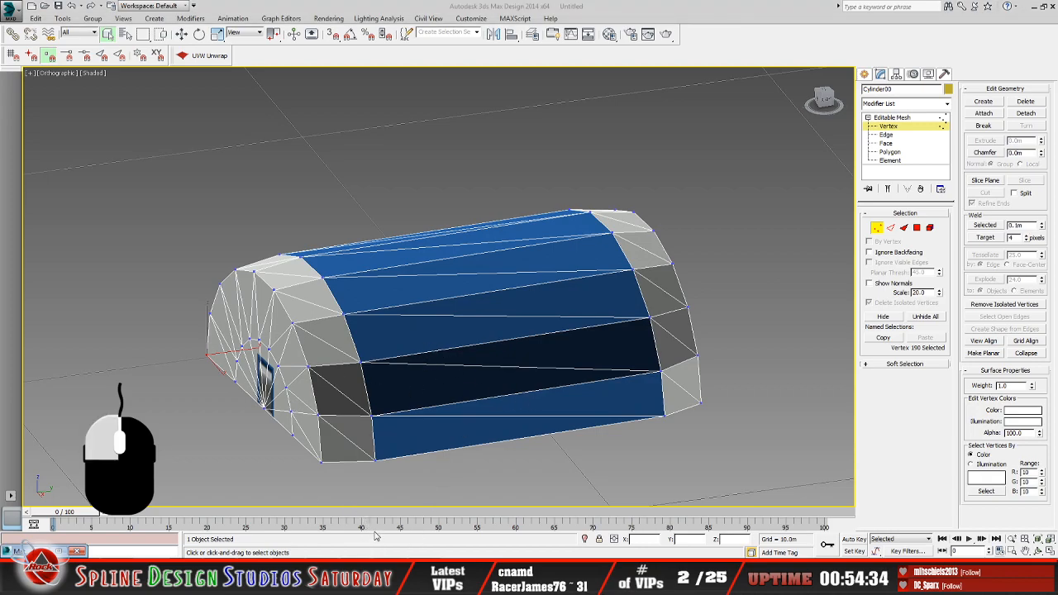
pyautogui.moveTo(414, 36); pyautogui.dragTo(648, 12)
pyautogui.moveTo(226, 339); pyautogui.dragTo(111, 332, button='middle')
pyautogui.moveTo(283, 331); pyautogui.dragTo(236, 318, button='middle')
pyautogui.scroll(-1, 235, 318)
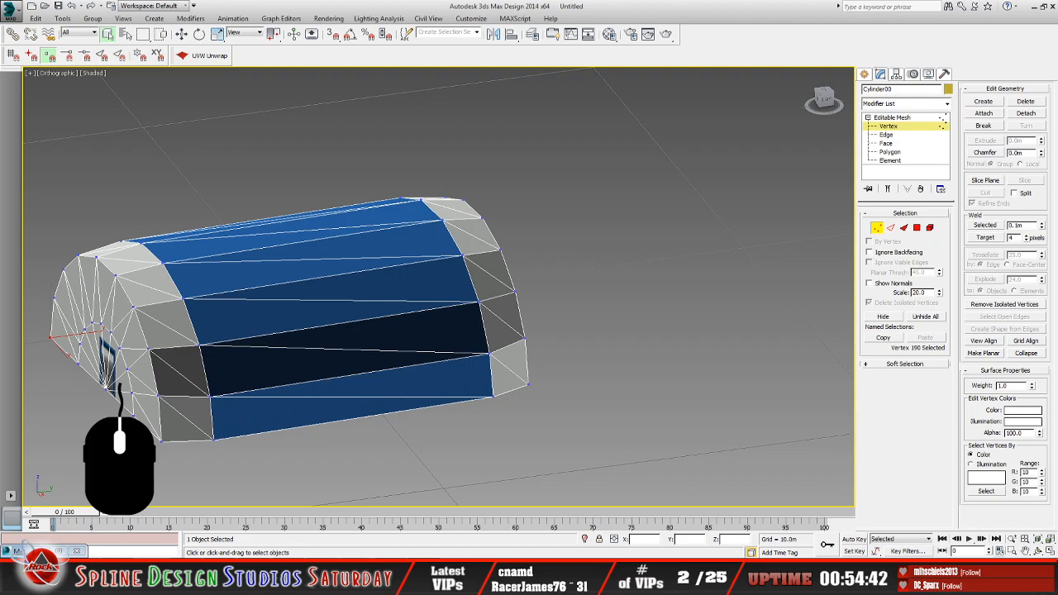
pyautogui.click(376, 534)
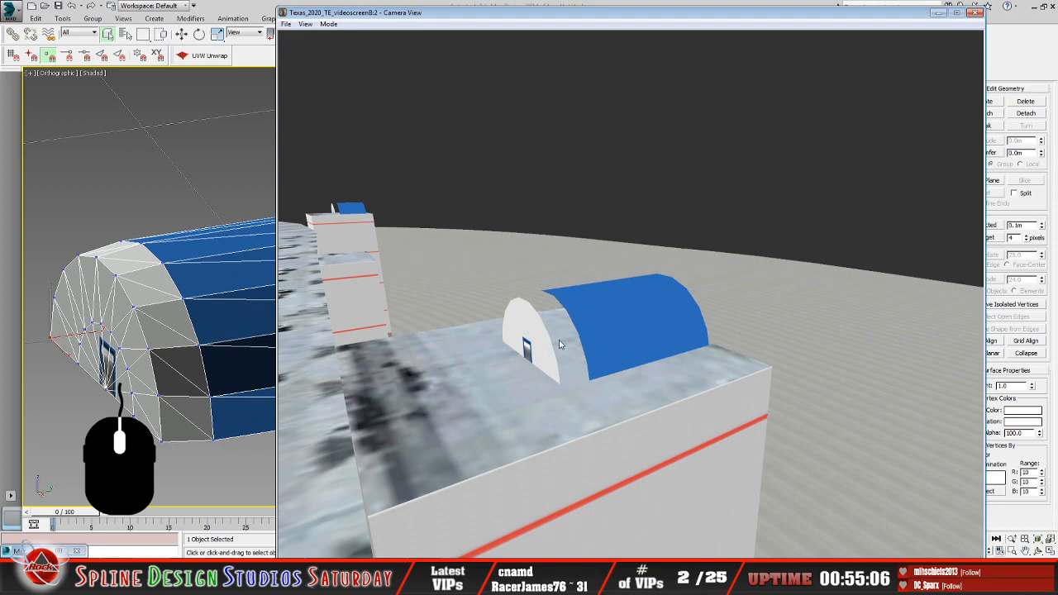
pyautogui.click(939, 13)
# Leave Vertex level, apply an Unwrap UVW modifier to the whole canopy, and open its UV editor
pyautogui.scroll(-5, 448, 342)
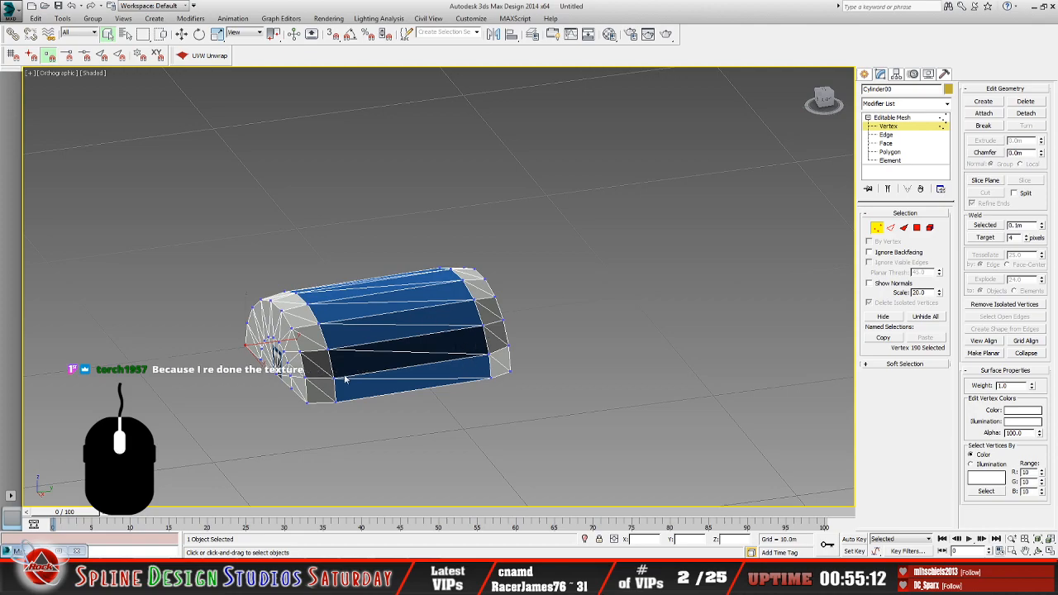
pyautogui.click(893, 119)
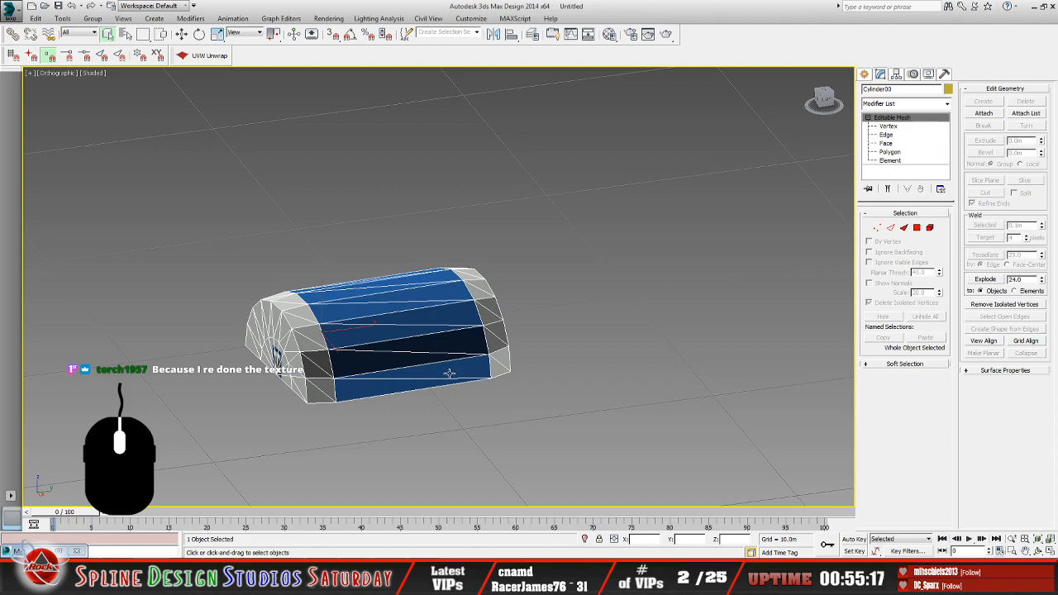
pyautogui.click(203, 56)
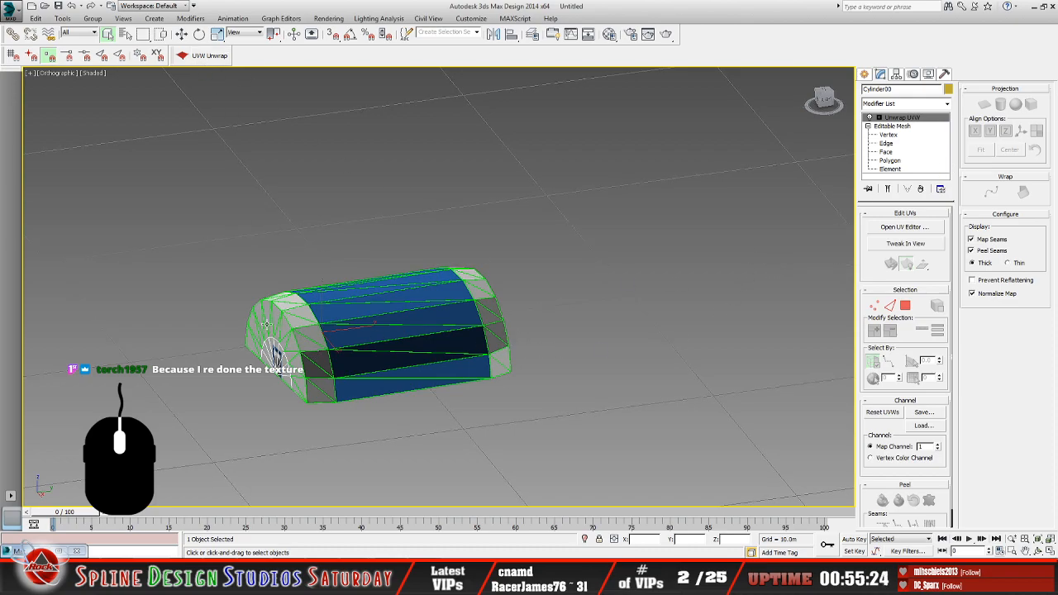
pyautogui.click(906, 226)
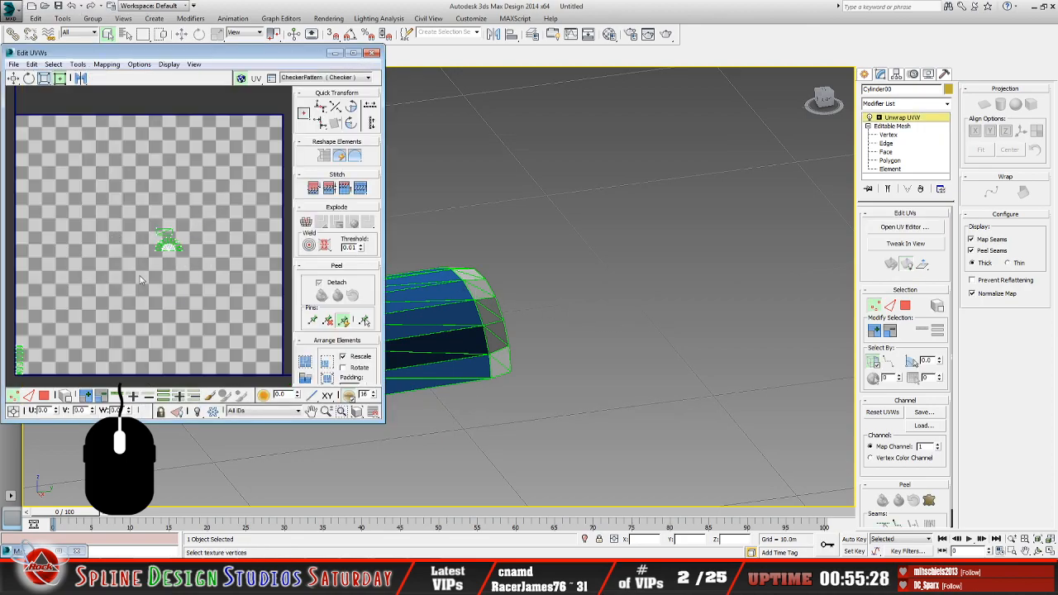
# Display Map #17 (grandstands.tga) behind the UVs, enlarge the UV editor, and inspect the canopy's UVs beside the Texas logo
pyautogui.click(370, 77)
pyautogui.click(347, 96)
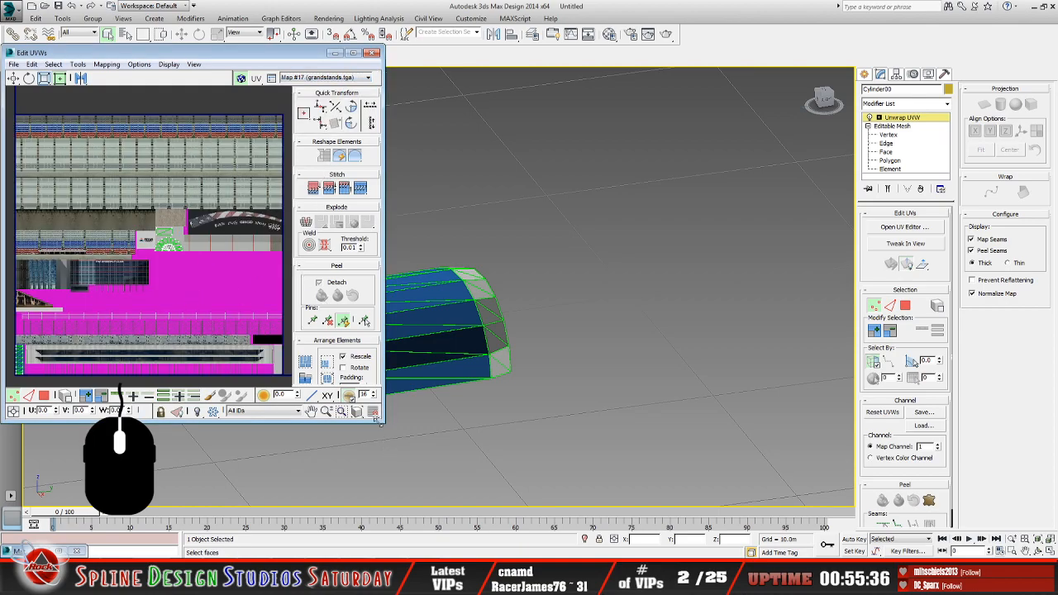
pyautogui.moveTo(378, 419); pyautogui.dragTo(549, 452)
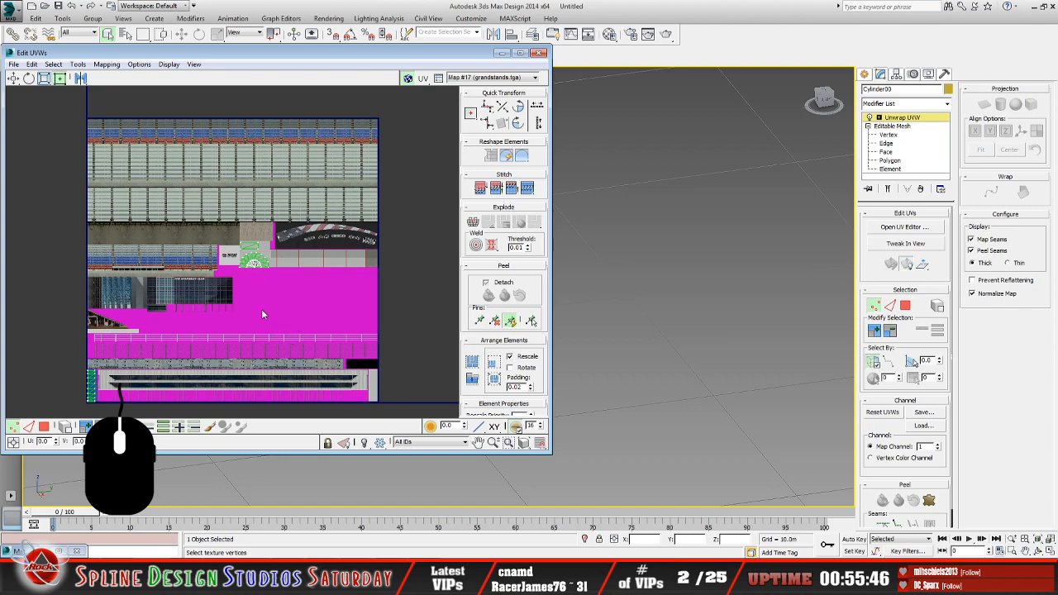
pyautogui.moveTo(261, 309); pyautogui.dragTo(296, 296, button='middle')
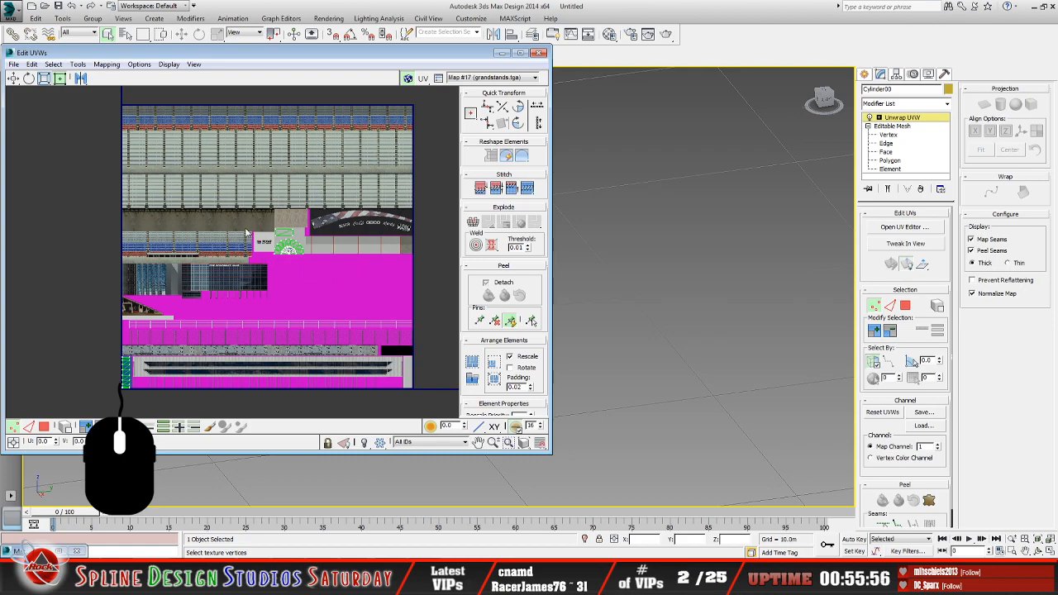
pyautogui.scroll(2, 300, 239)
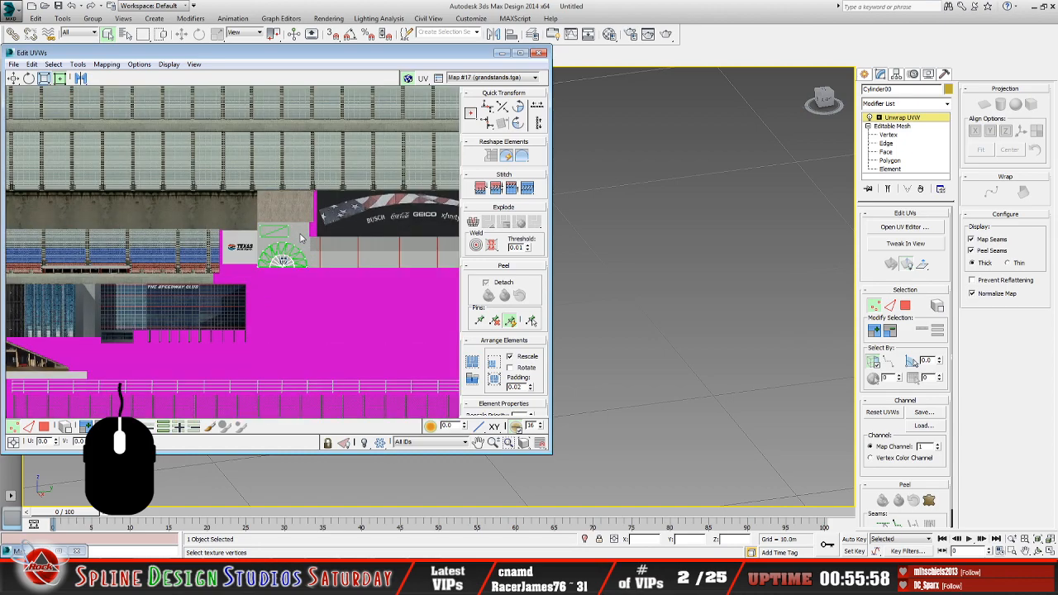
pyautogui.scroll(2, 306, 246)
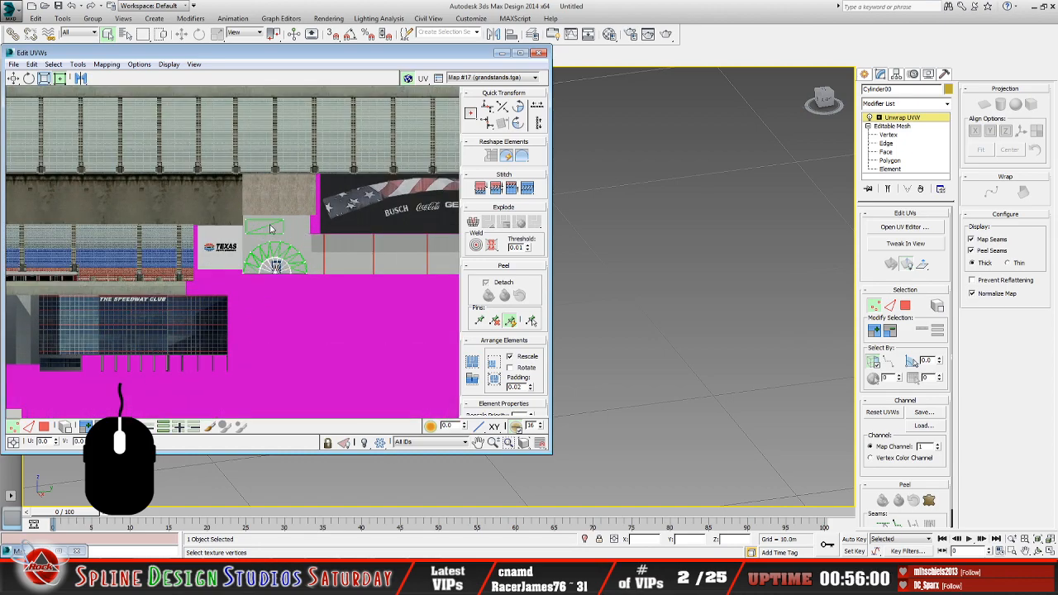
# Select the rectangular UV faces above the fan-shaped cluster and minimize the UV editor to view the matching canopy end strips
pyautogui.press('3')
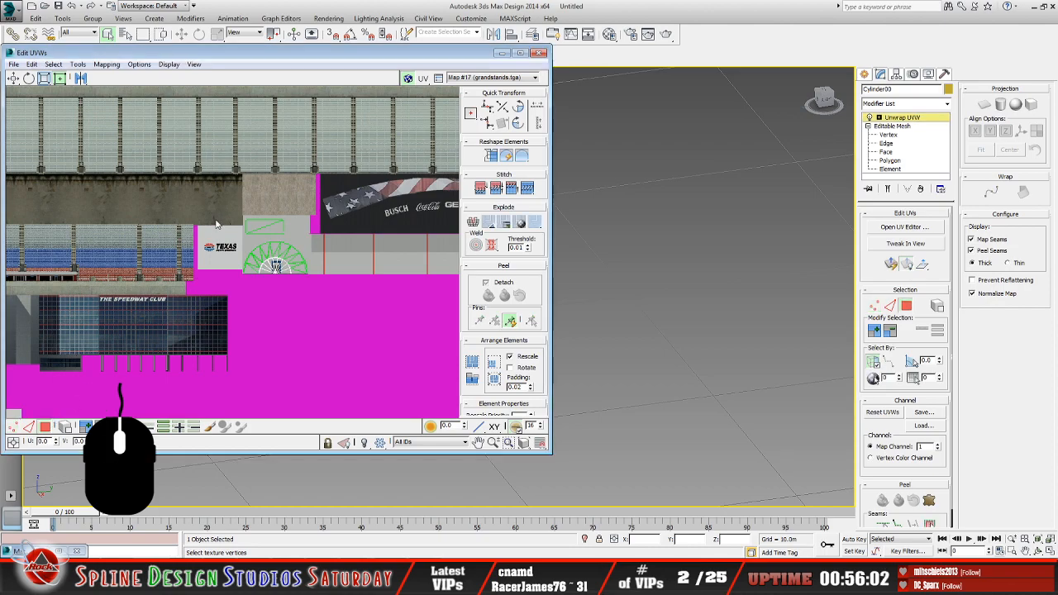
pyautogui.moveTo(230, 209); pyautogui.dragTo(313, 240)
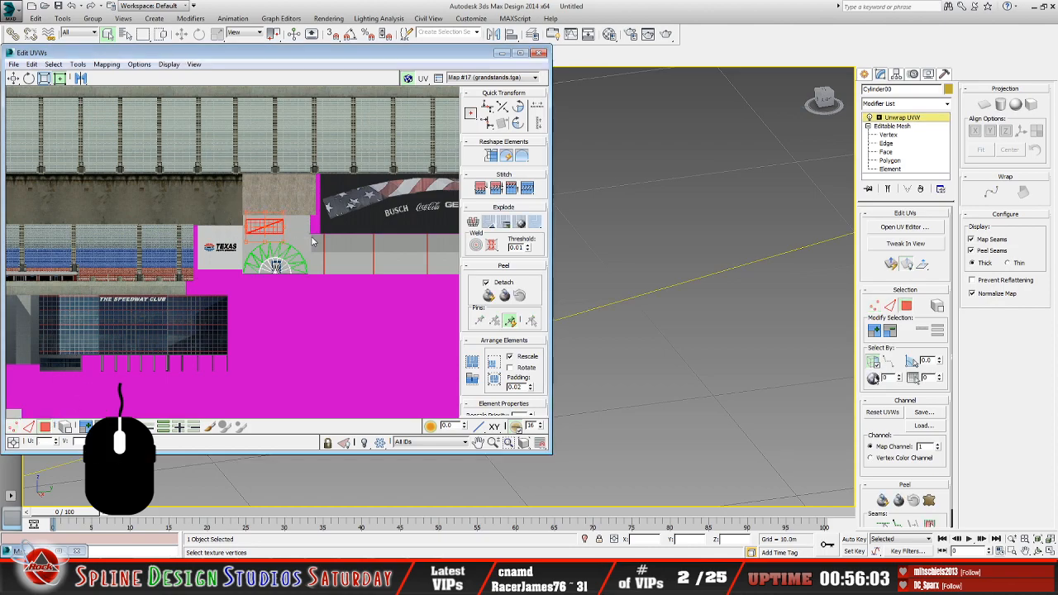
pyautogui.click(503, 53)
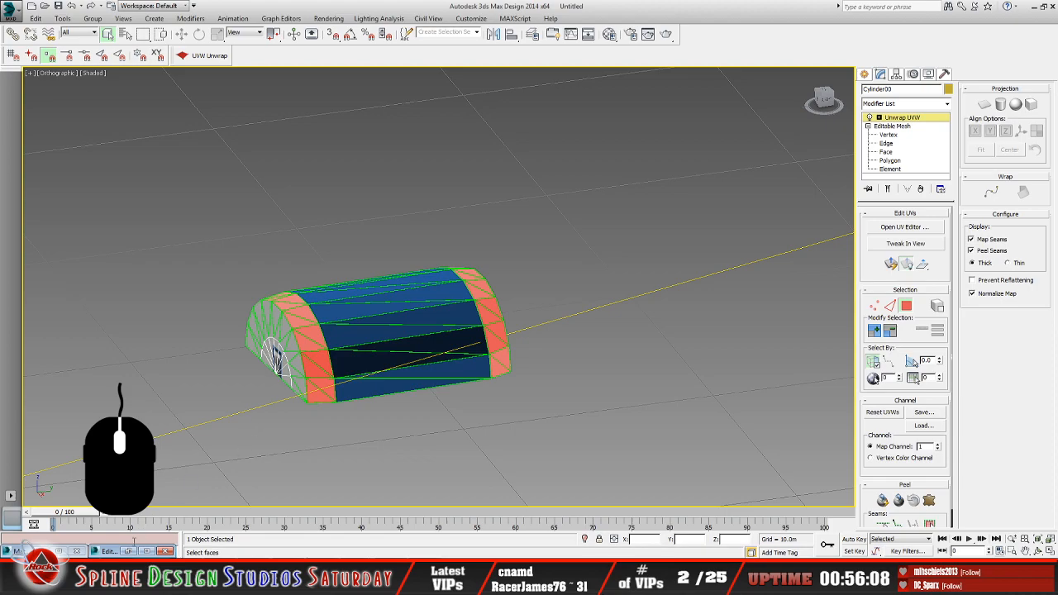
# Reopen the UV editor, examine the selected UVs against the surrounding grandstands.tga artwork, and minimize the editor
pyautogui.click(127, 551)
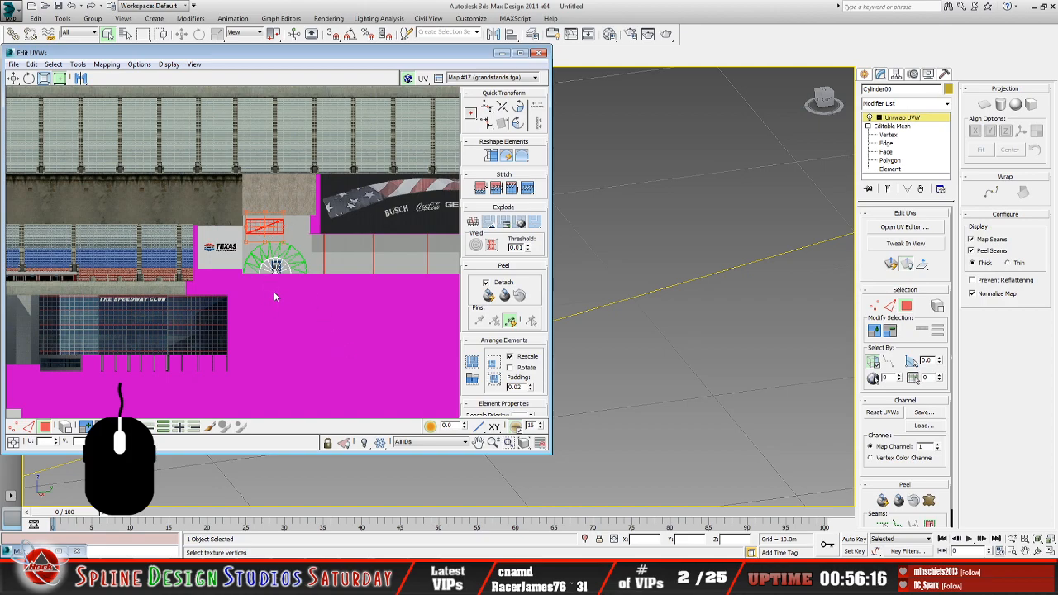
pyautogui.scroll(-2, 286, 296)
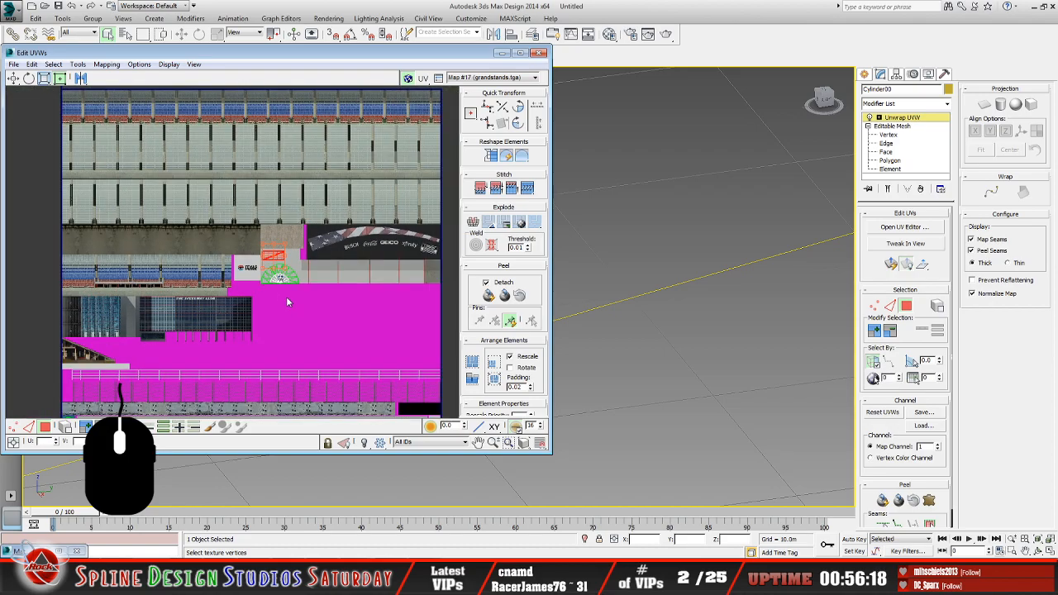
pyautogui.scroll(-2, 273, 306)
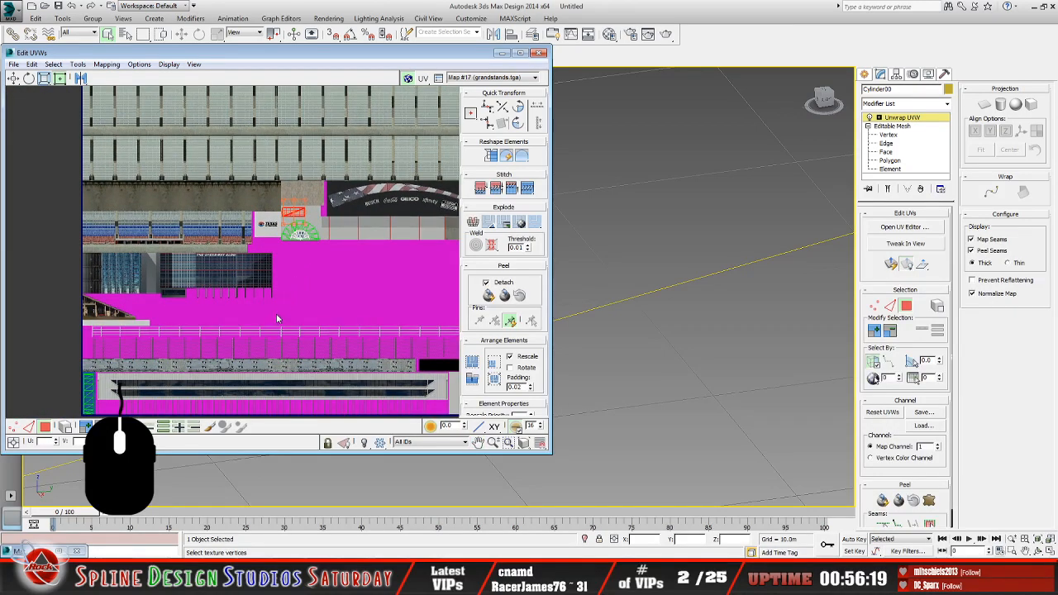
pyautogui.moveTo(295, 309); pyautogui.dragTo(320, 293, button='middle')
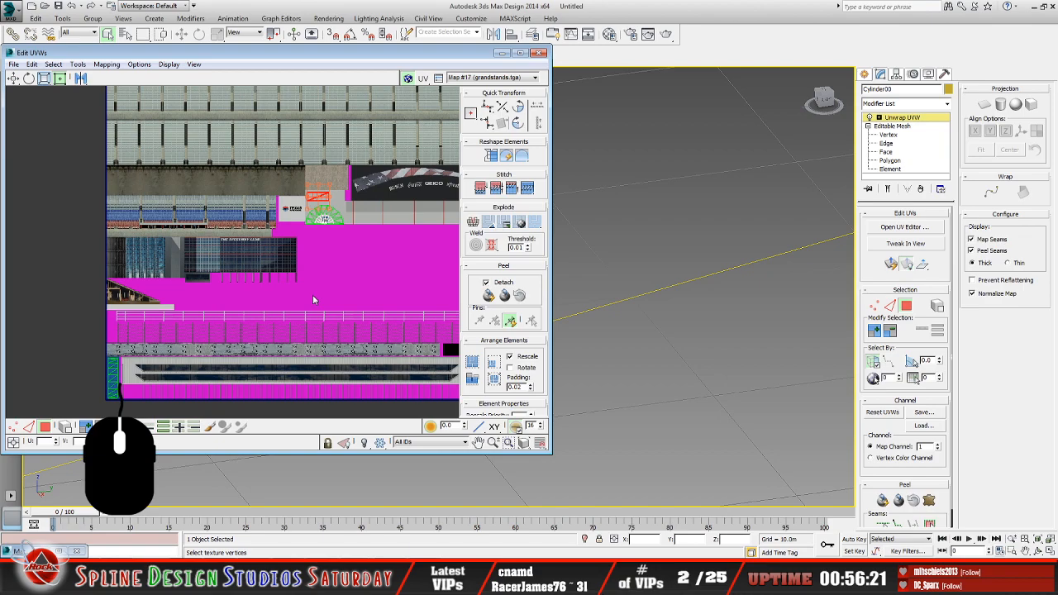
pyautogui.scroll(2, 268, 323)
pyautogui.moveTo(269, 322); pyautogui.dragTo(319, 272, button='middle')
pyautogui.scroll(-2, 281, 282)
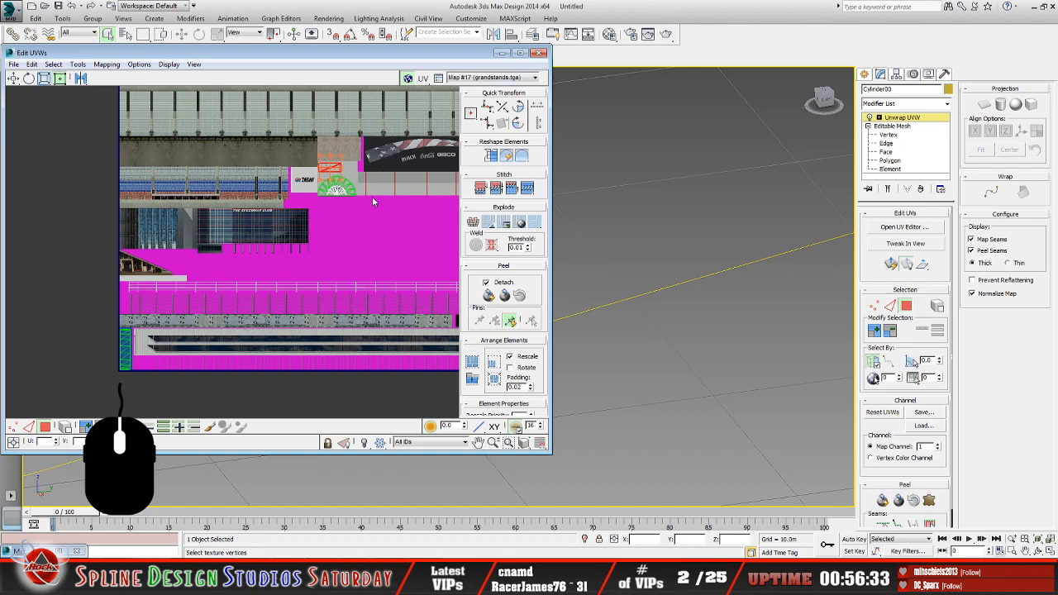
pyautogui.click(502, 52)
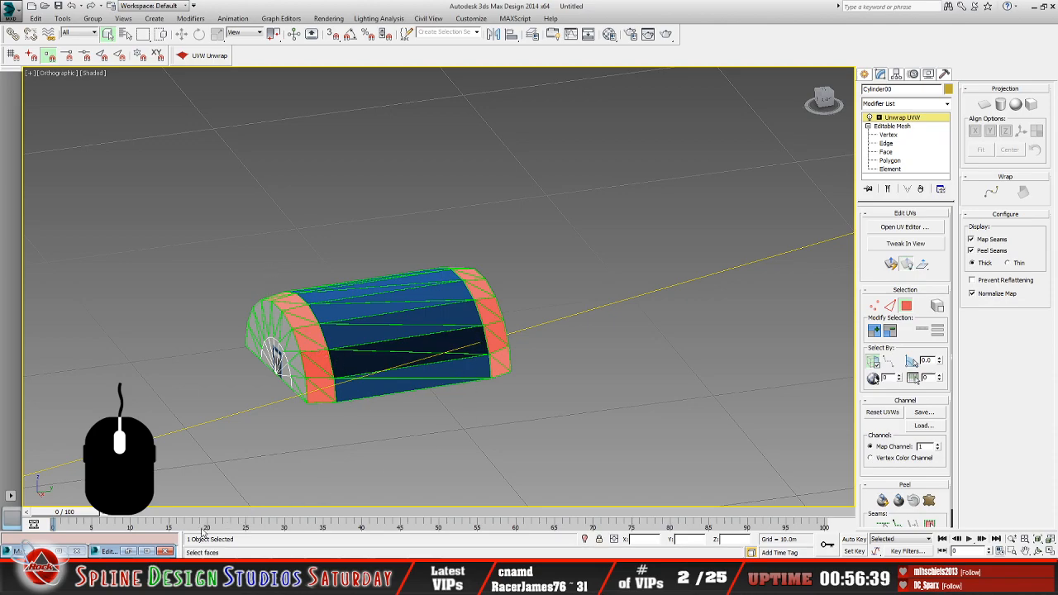
# Bring up the Texas_2020_TE_videoscreenB2 Camera View, fly around the rooftop canopy to examine its end strips, and hide the window
pyautogui.click(346, 579)
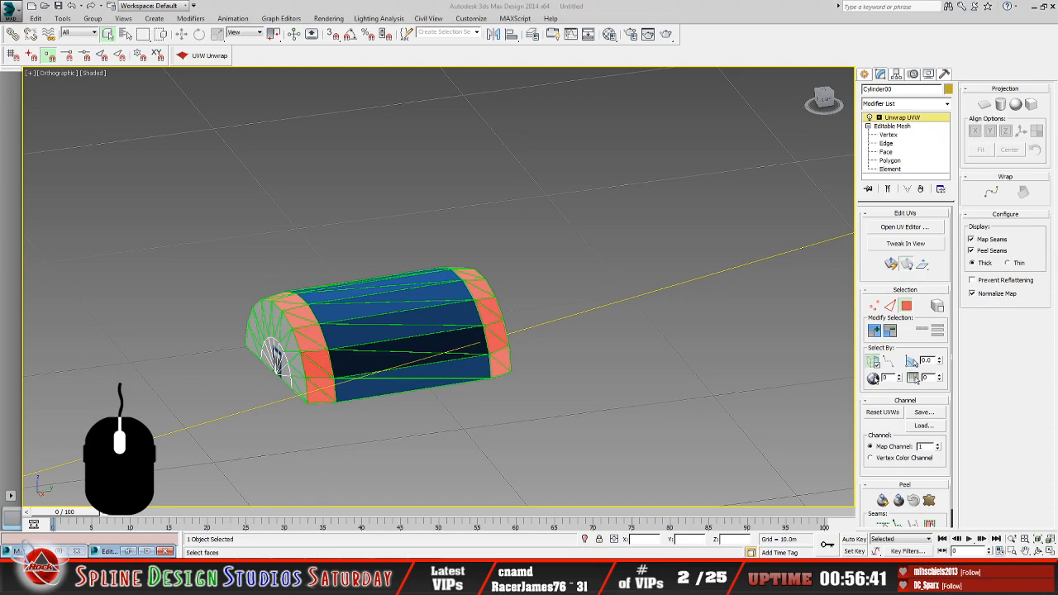
pyautogui.click(362, 533)
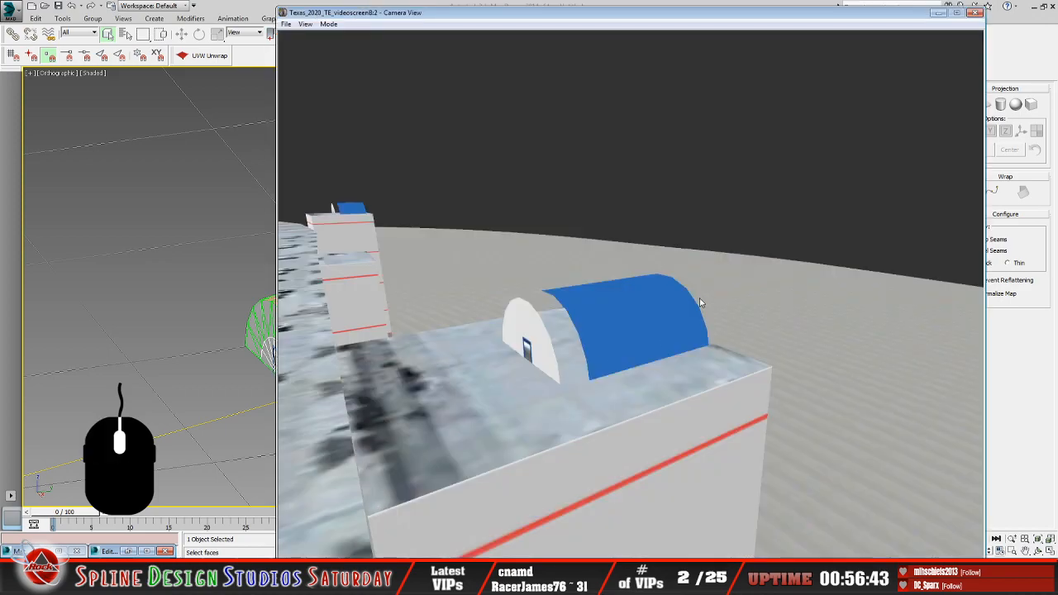
pyautogui.click(328, 24)
pyautogui.click(351, 48)
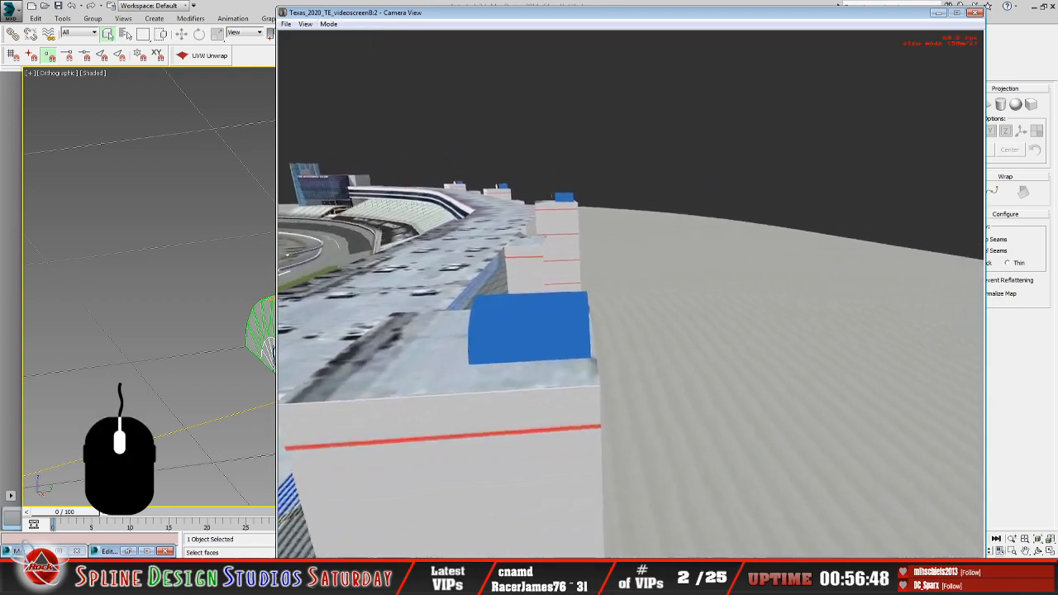
pyautogui.rightClick(631, 295)
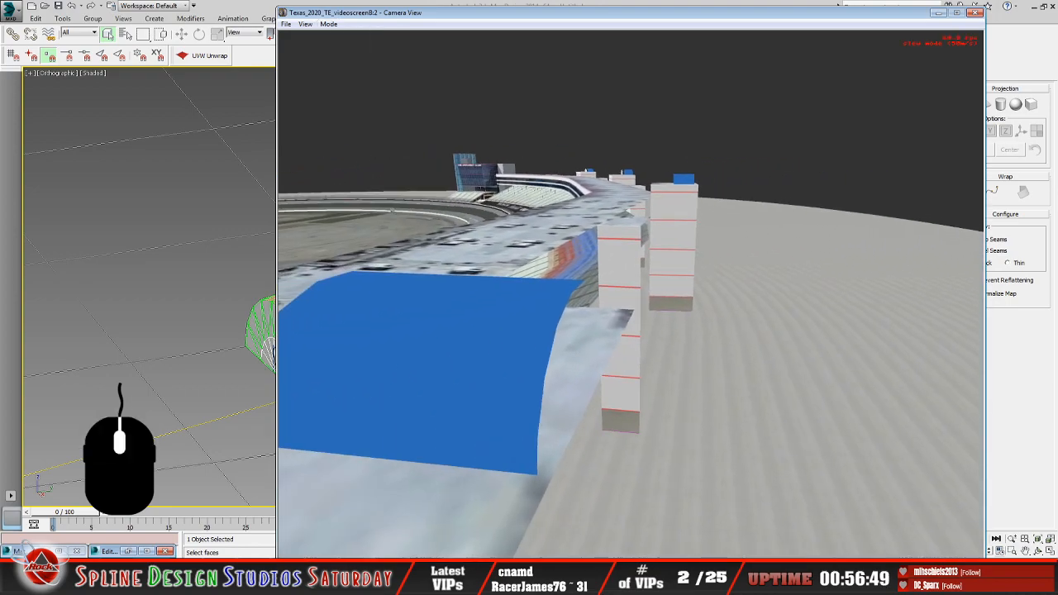
pyautogui.click(631, 294)
pyautogui.rightClick(631, 294)
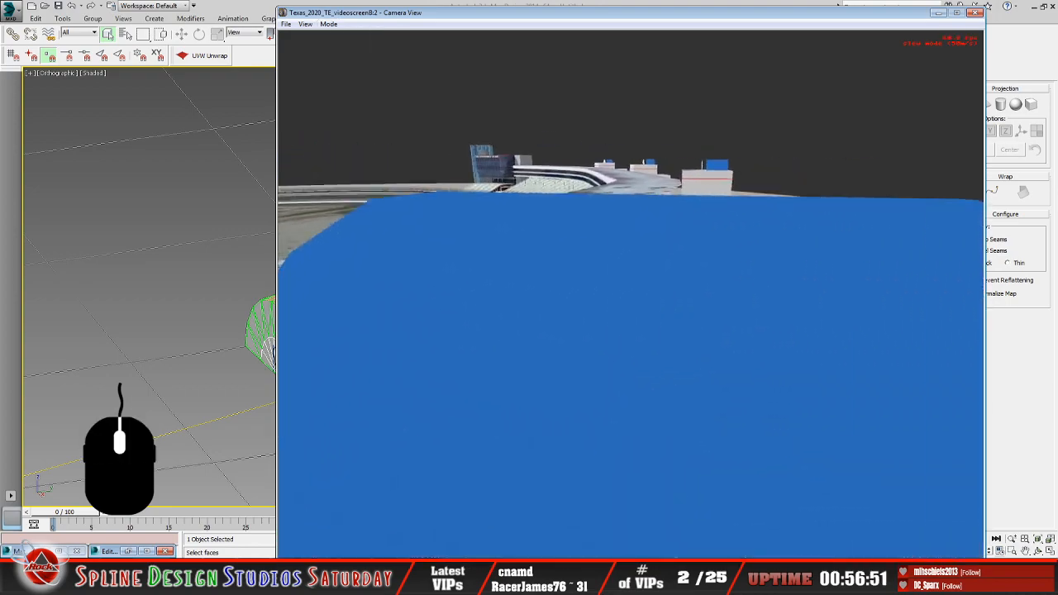
pyautogui.click(630, 295)
pyautogui.click(631, 295)
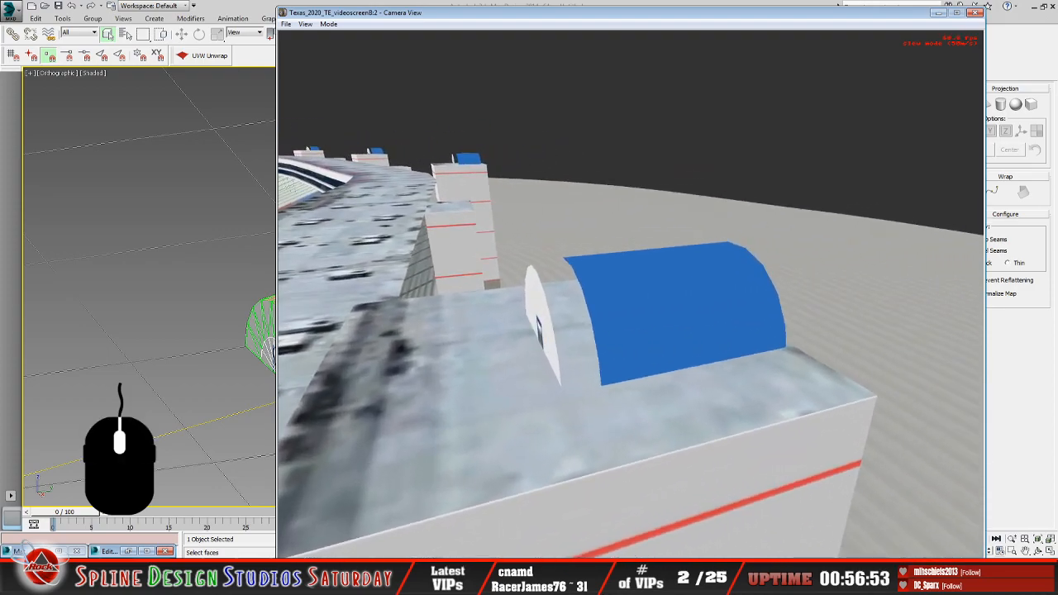
pyautogui.click(631, 294)
pyautogui.rightClick(631, 294)
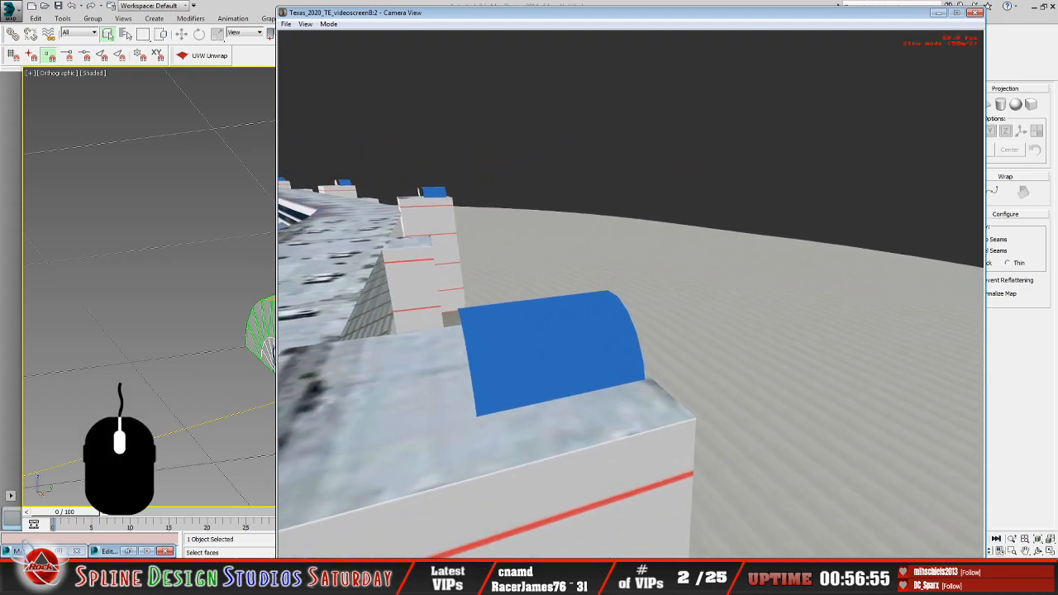
pyautogui.rightClick(631, 294)
pyautogui.click(631, 295)
pyautogui.rightClick(631, 295)
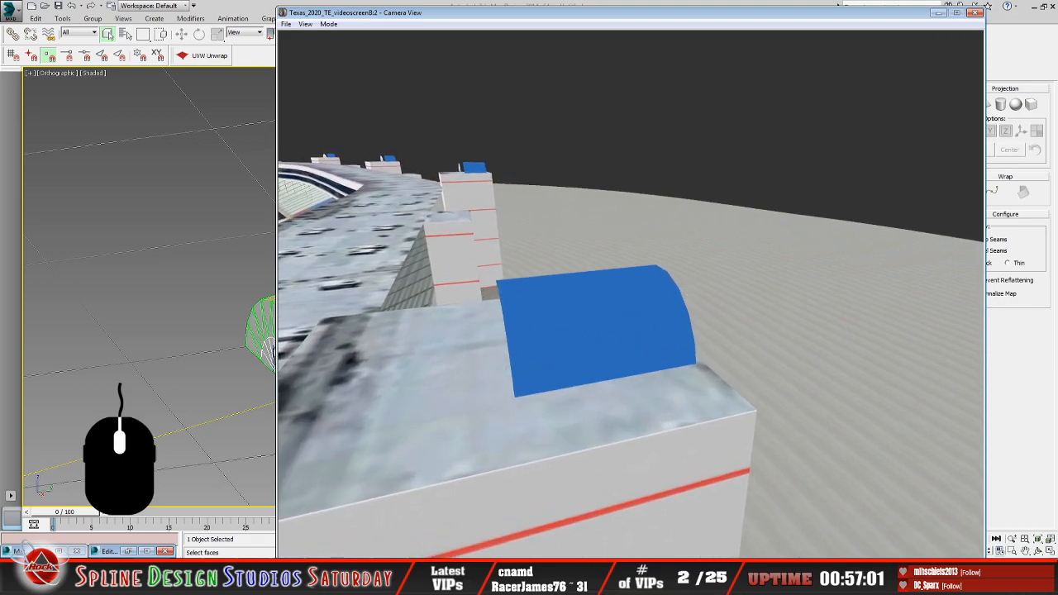
pyautogui.click(374, 581)
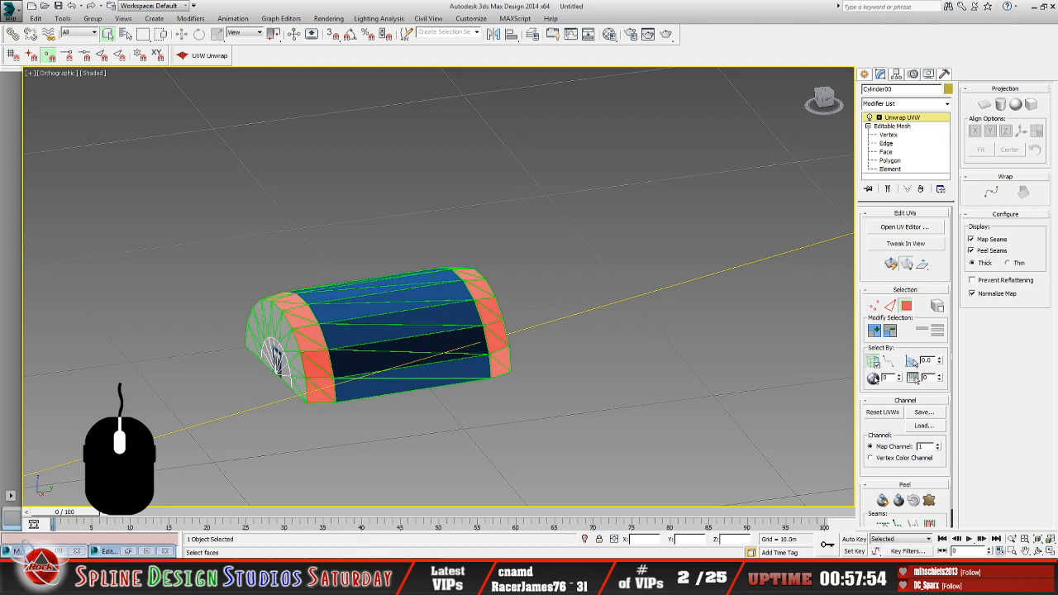
# Reopen the Camera View, fly to the canopy's door end, and place the window beside the 3ds Max canopy for comparison
pyautogui.click(364, 580)
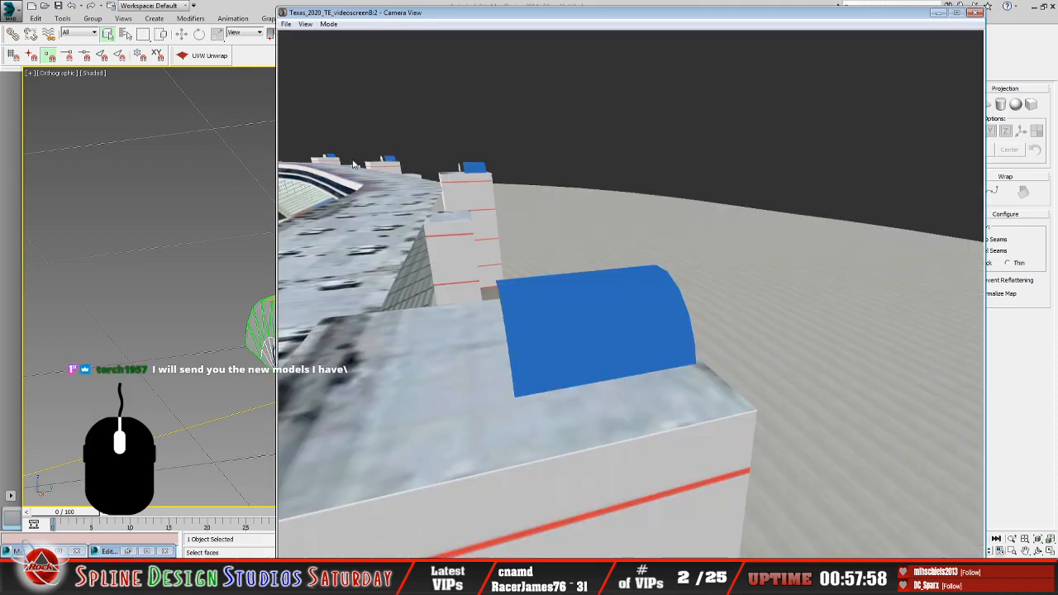
pyautogui.click(325, 29)
pyautogui.click(335, 50)
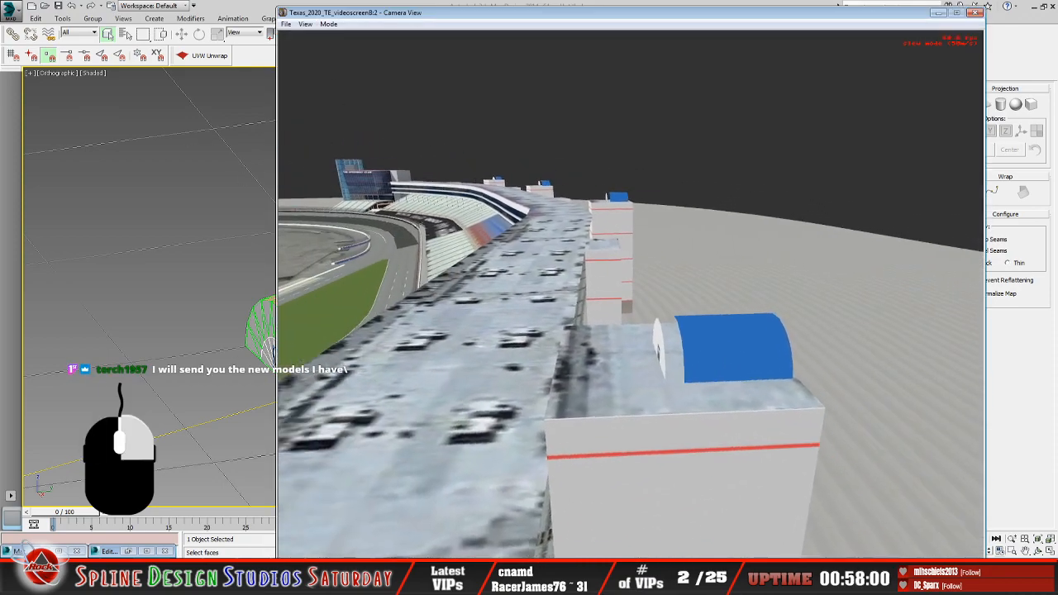
pyautogui.click(632, 294)
pyautogui.rightClick(632, 295)
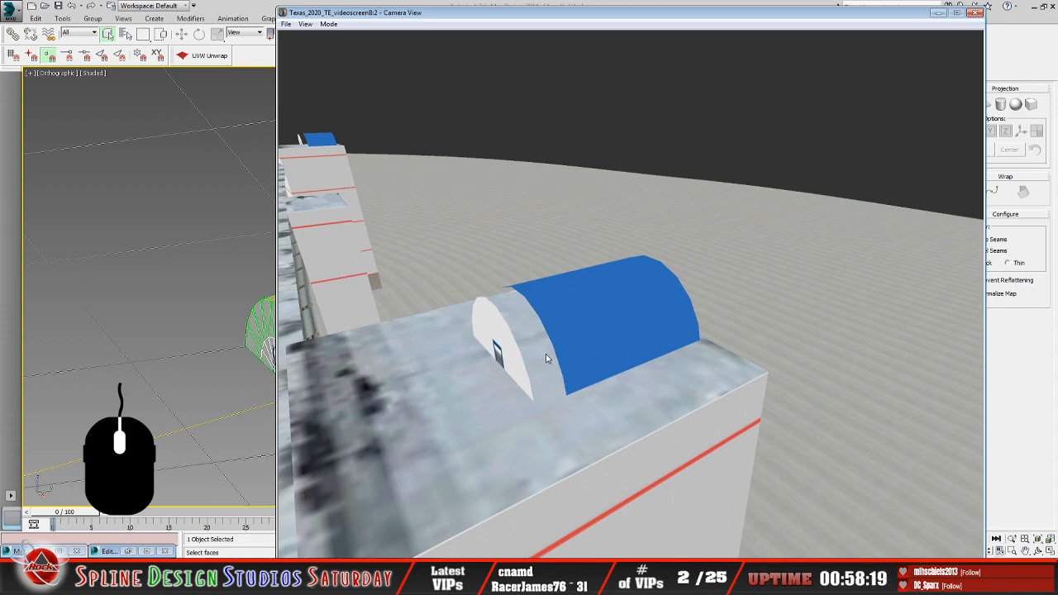
pyautogui.moveTo(580, 14); pyautogui.dragTo(723, 7)
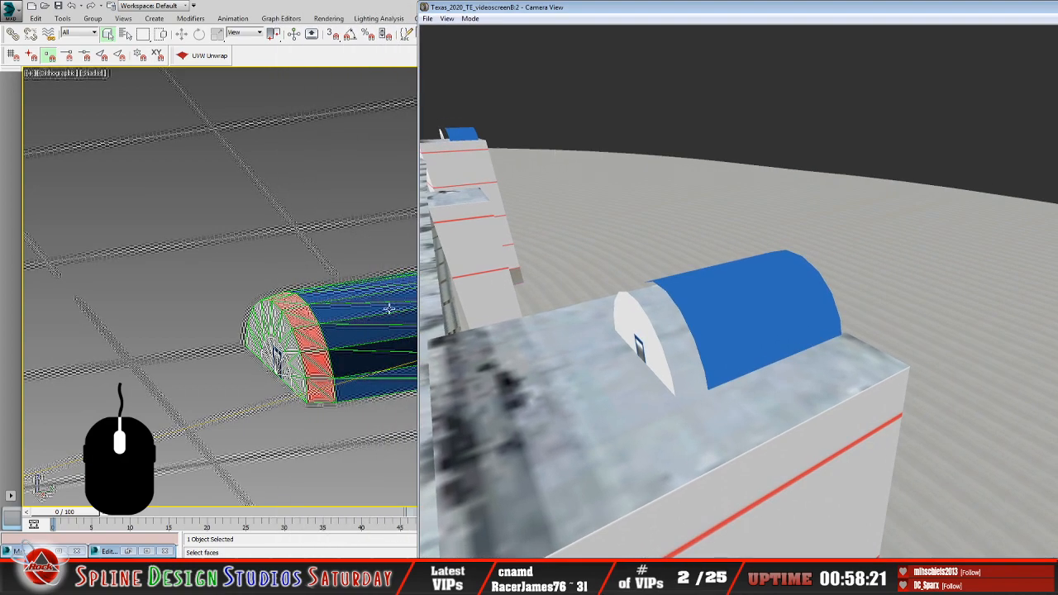
pyautogui.moveTo(355, 350); pyautogui.dragTo(241, 343, button='middle')
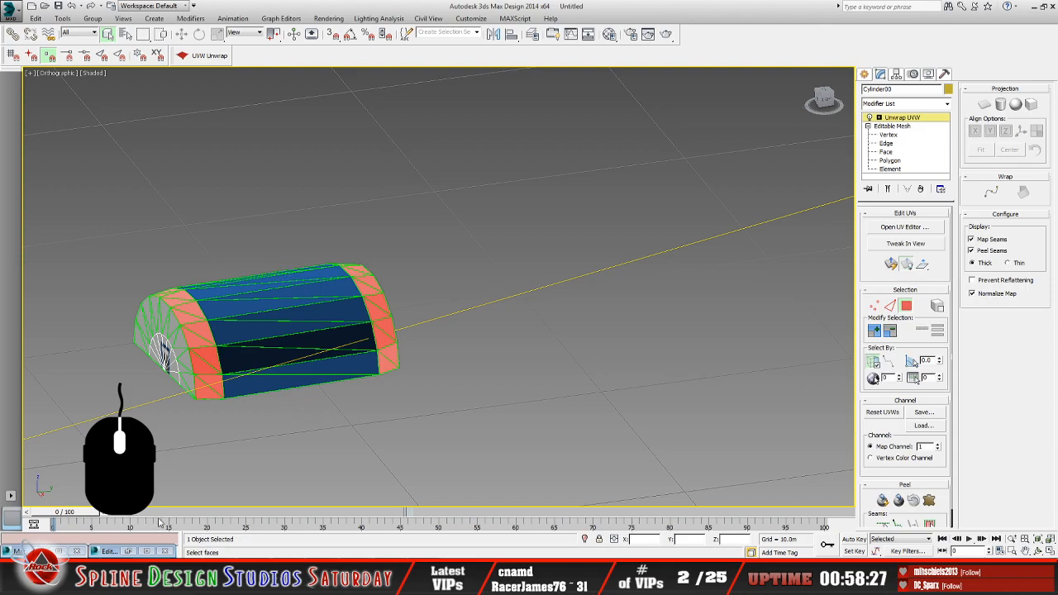
# Reopen the UV editor, view the entire grandstands.tga texture around the selected UVs, and minimize the editor
pyautogui.click(128, 553)
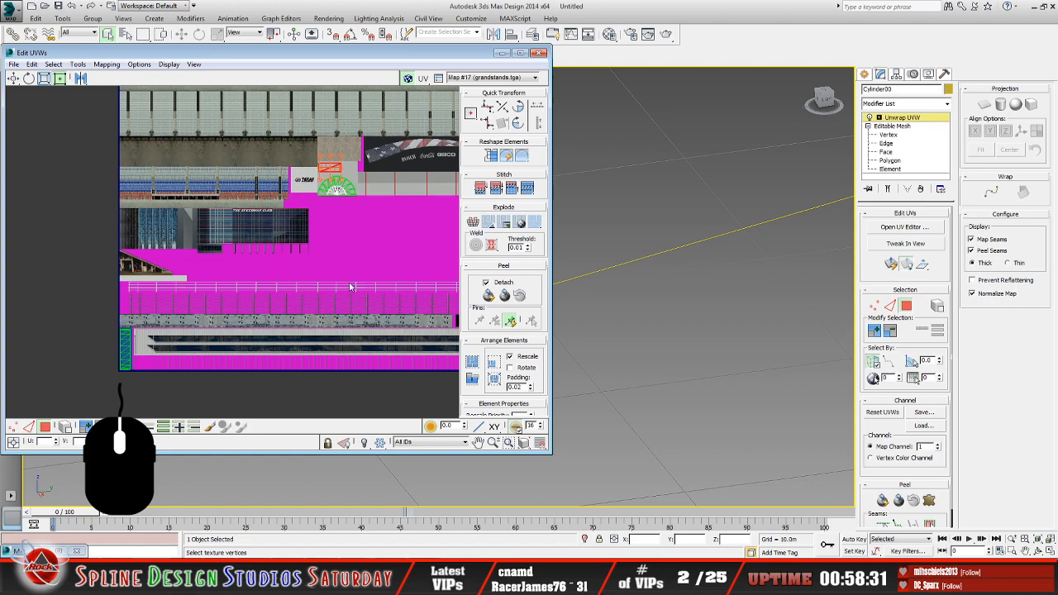
pyautogui.moveTo(370, 256); pyautogui.dragTo(300, 291, button='middle')
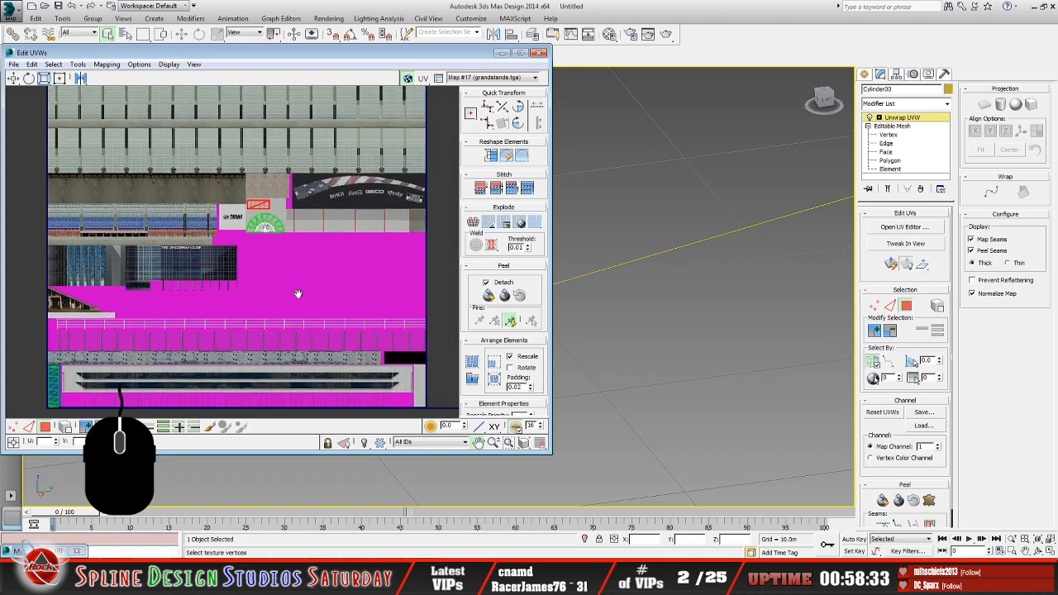
pyautogui.scroll(-2, 300, 290)
pyautogui.scroll(1, 301, 291)
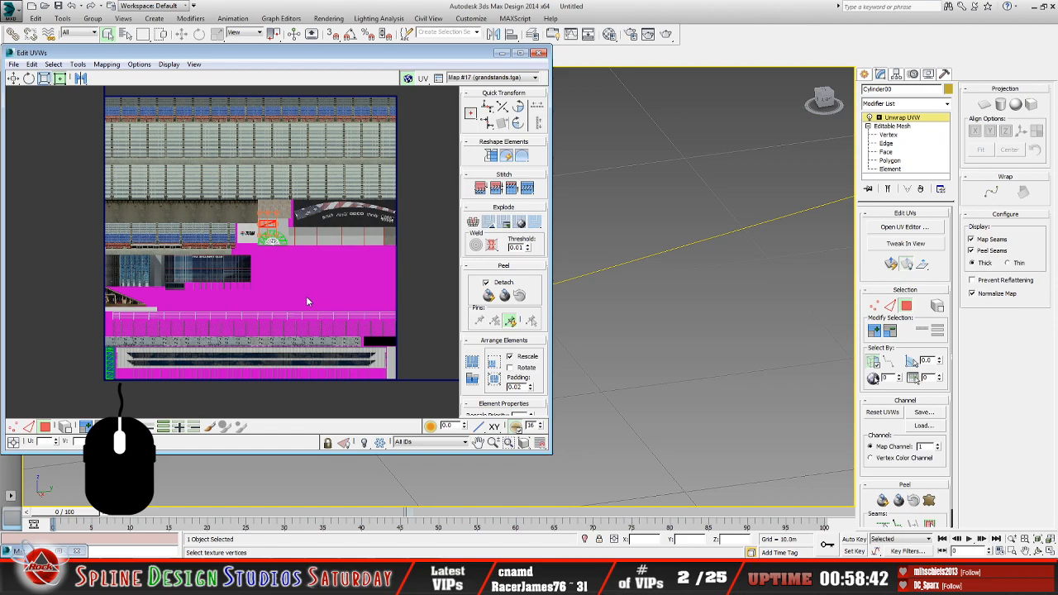
pyautogui.click(502, 53)
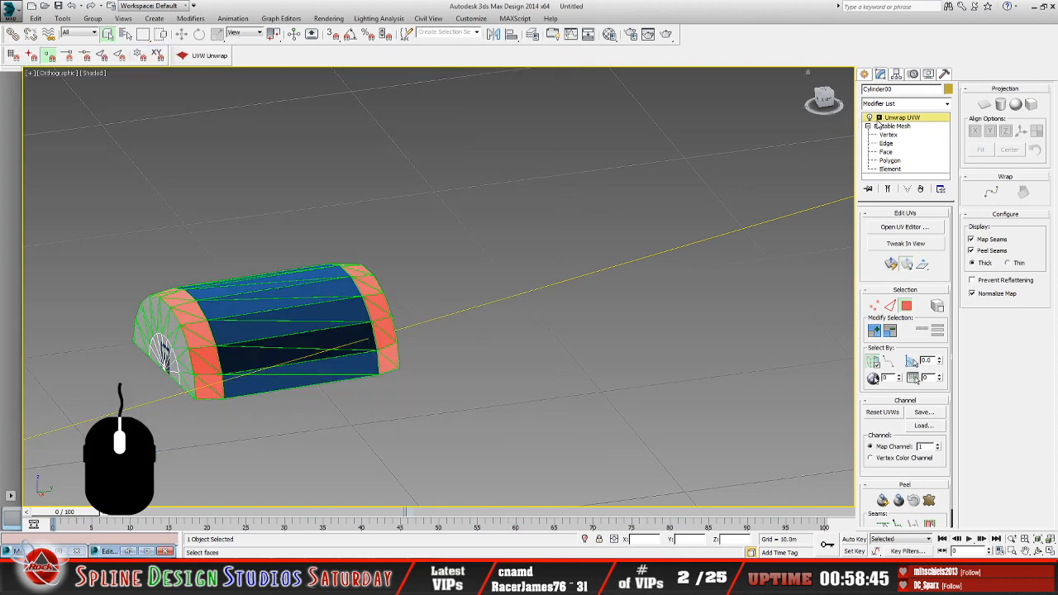
pyautogui.press('3')
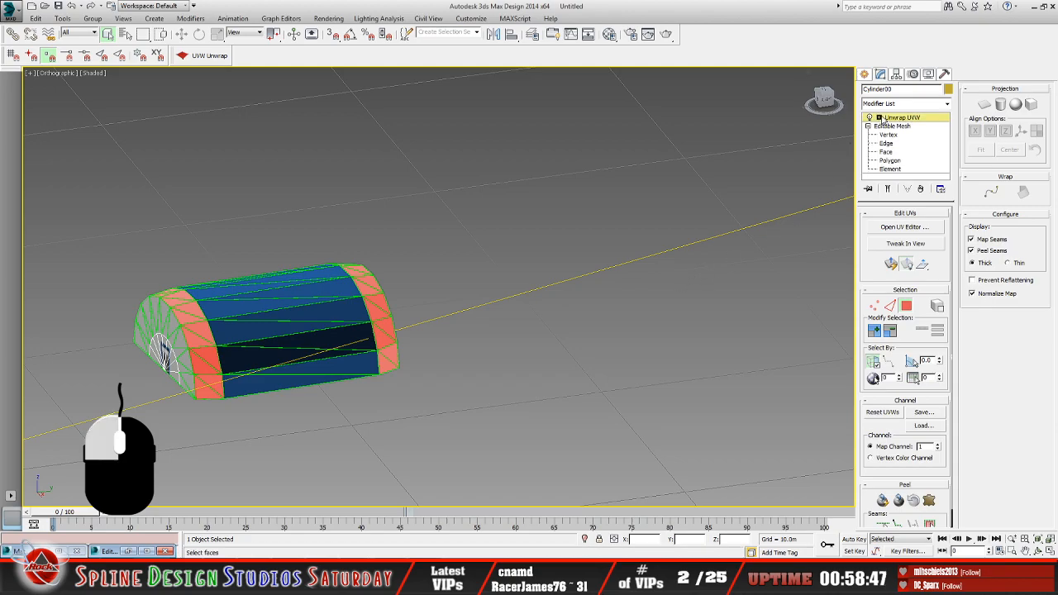
pyautogui.click(879, 117)
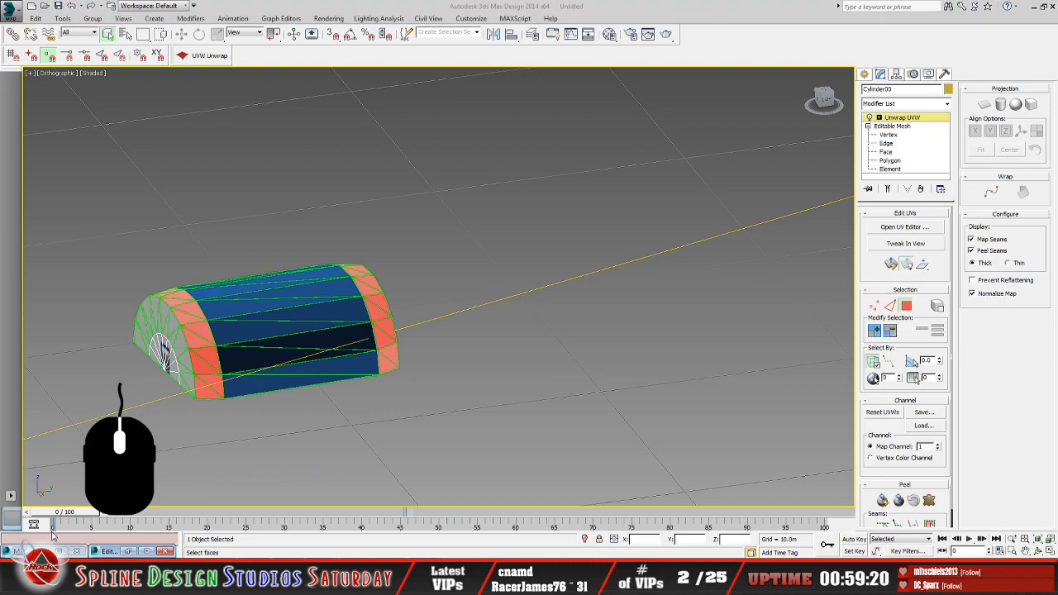
# Look through the 3DS folder inside the Texas 2020 scoretower folder in Windows Explorer and return to the canopy in 3ds Max
pyautogui.click(87, 582)
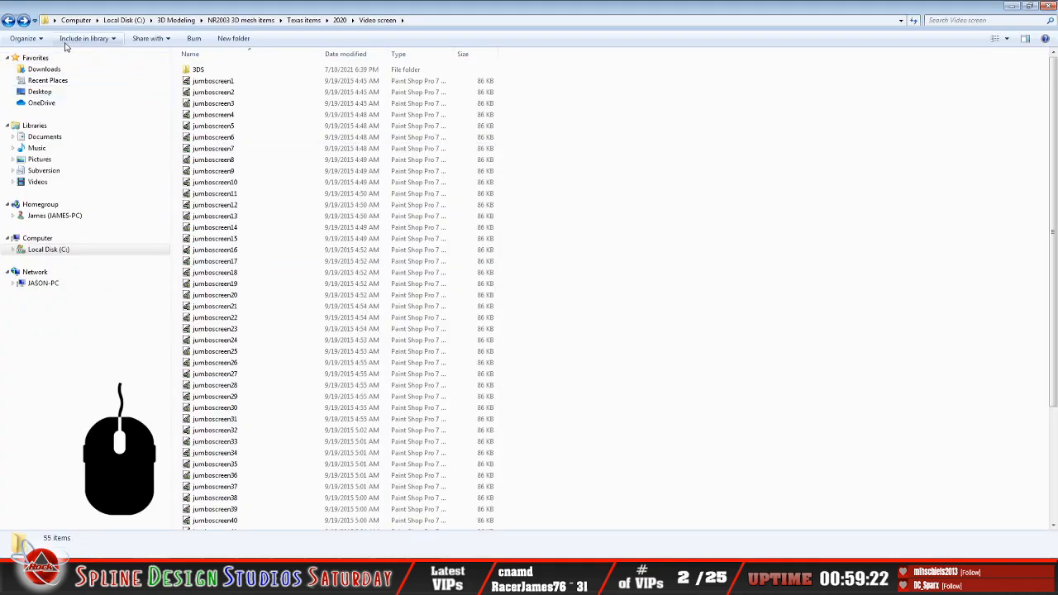
pyautogui.click(8, 19)
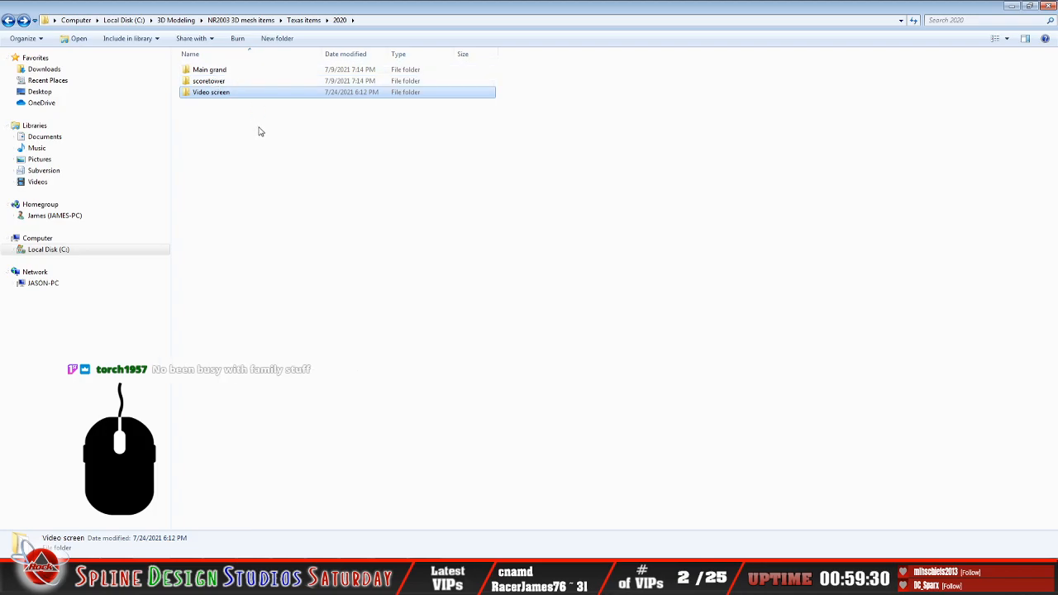
pyautogui.doubleClick(214, 82)
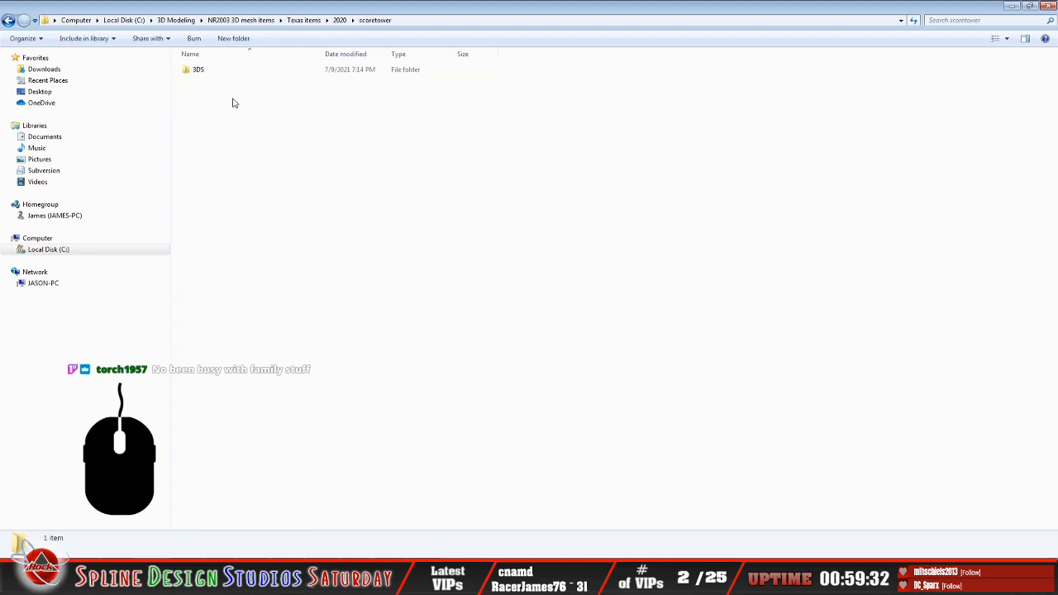
pyautogui.doubleClick(197, 72)
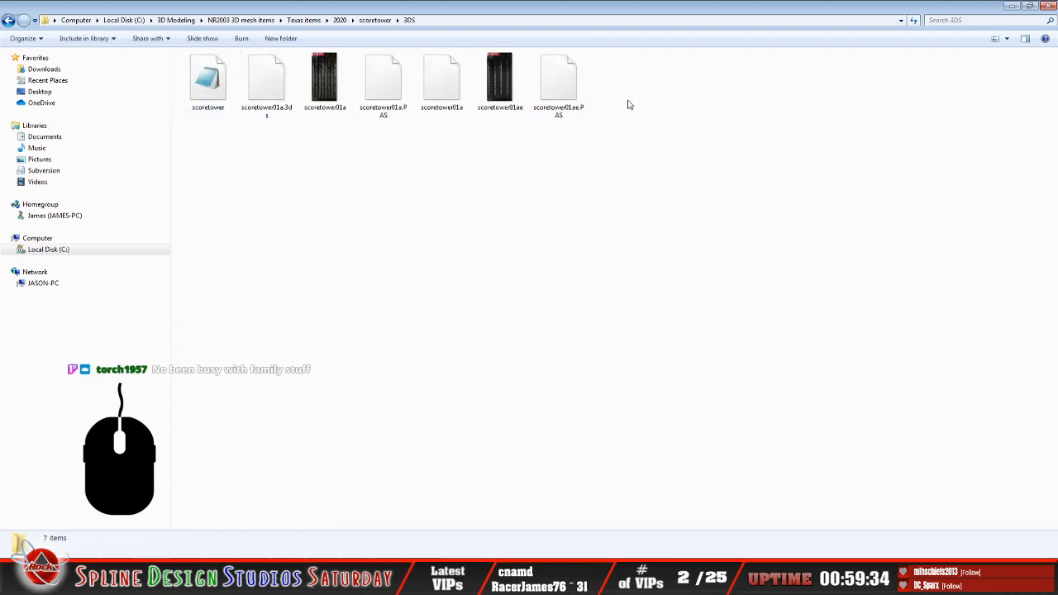
pyautogui.click(429, 572)
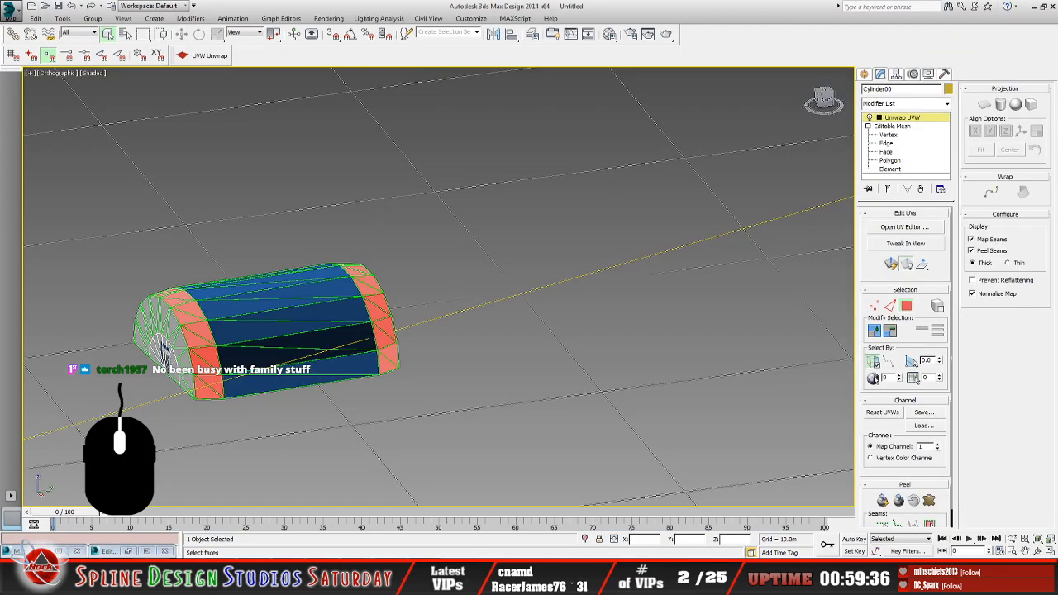
pyautogui.scroll(-3, 390, 376)
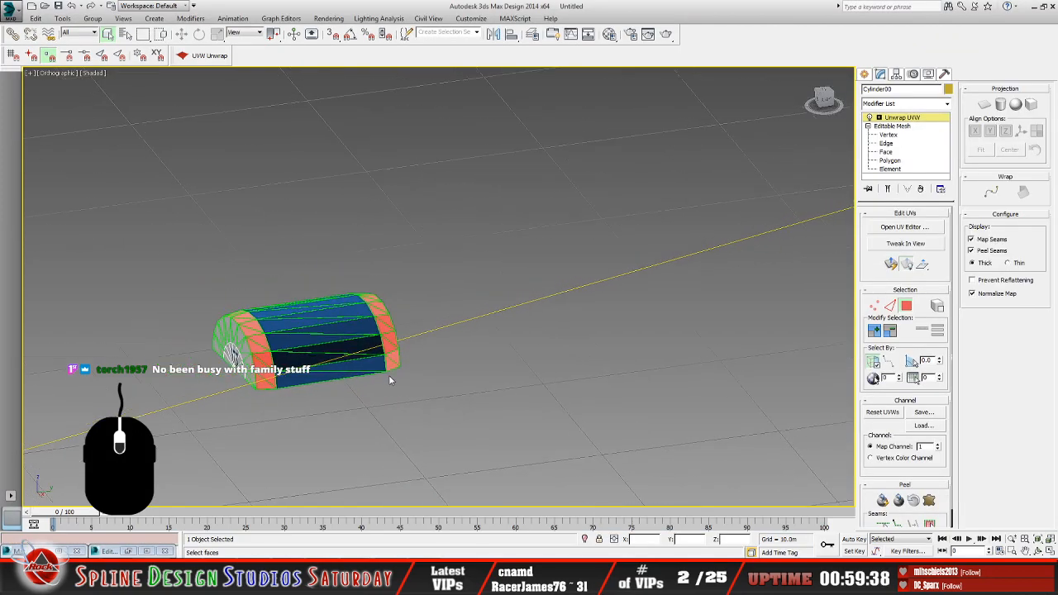
# Reset 3ds Max to an empty scene, discarding the canopy model
pyautogui.scroll(-4, 391, 380)
pyautogui.scroll(4, 388, 349)
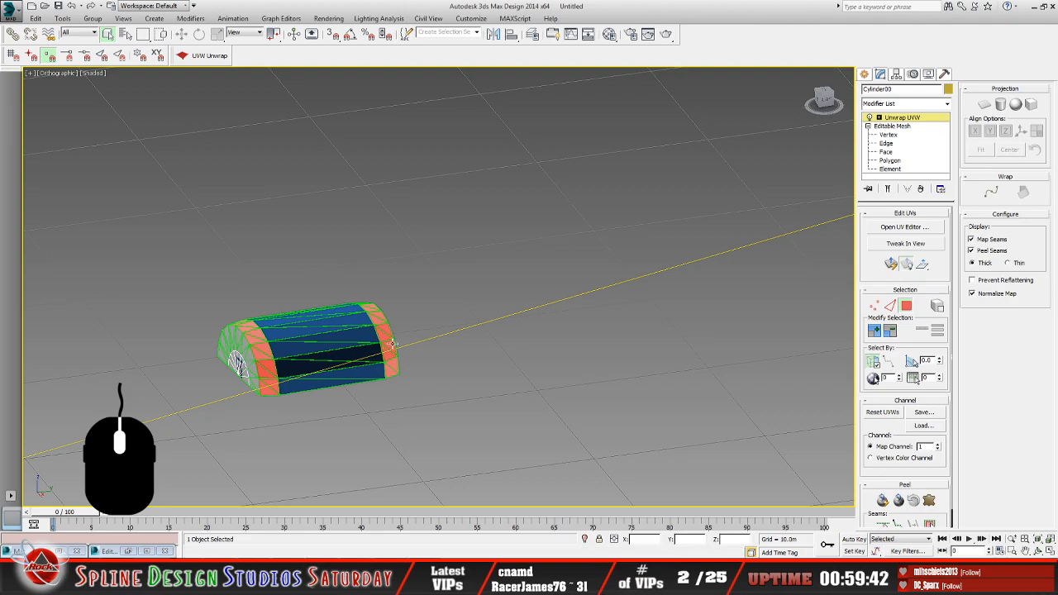
pyautogui.click(10, 10)
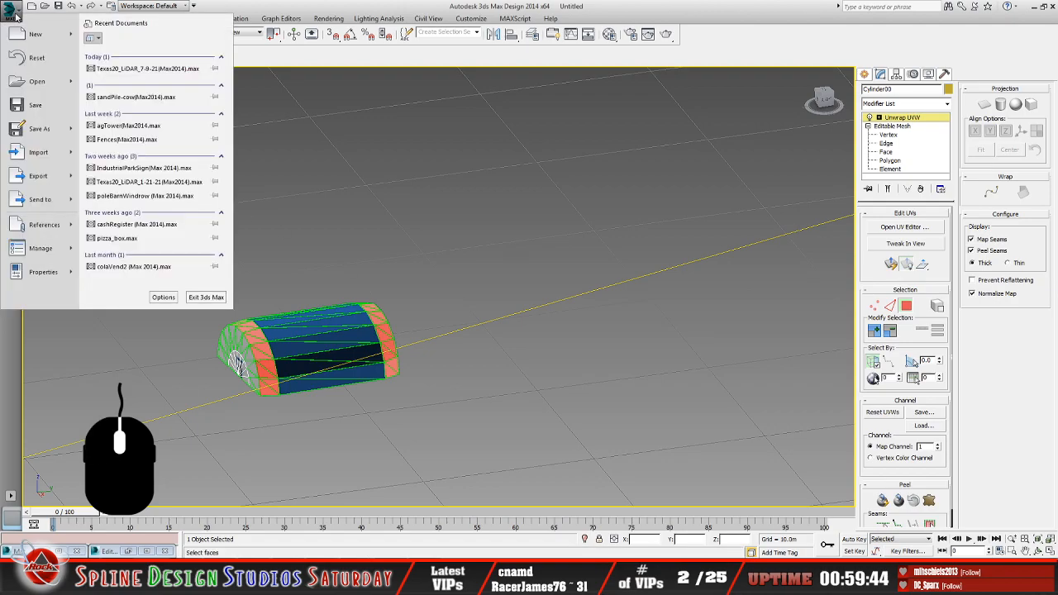
pyautogui.click(36, 71)
pyautogui.click(527, 300)
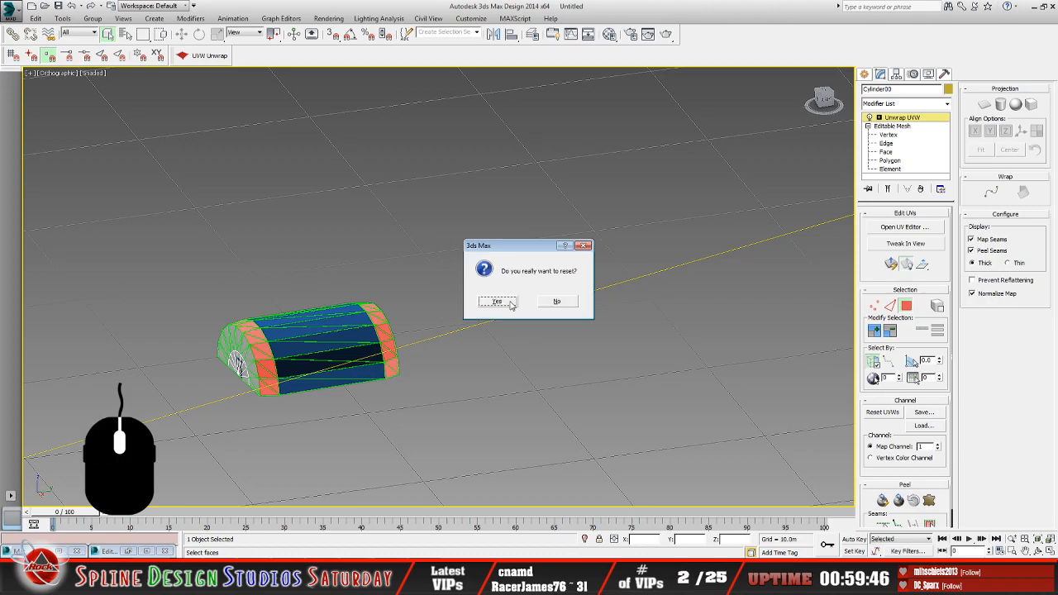
pyautogui.click(495, 301)
# Open Texas20_LiDAR_7-9-21(Max2014) from the Texas 2020 build folder inside torch-1 on the Desktop, continuing without the missing external file
pyautogui.click(10, 10)
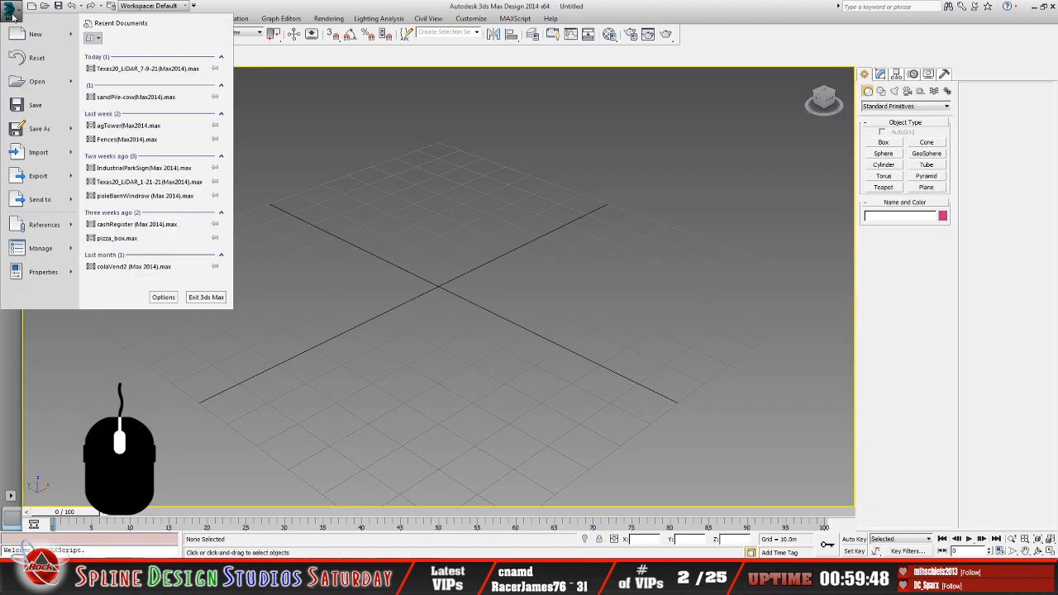
pyautogui.click(37, 91)
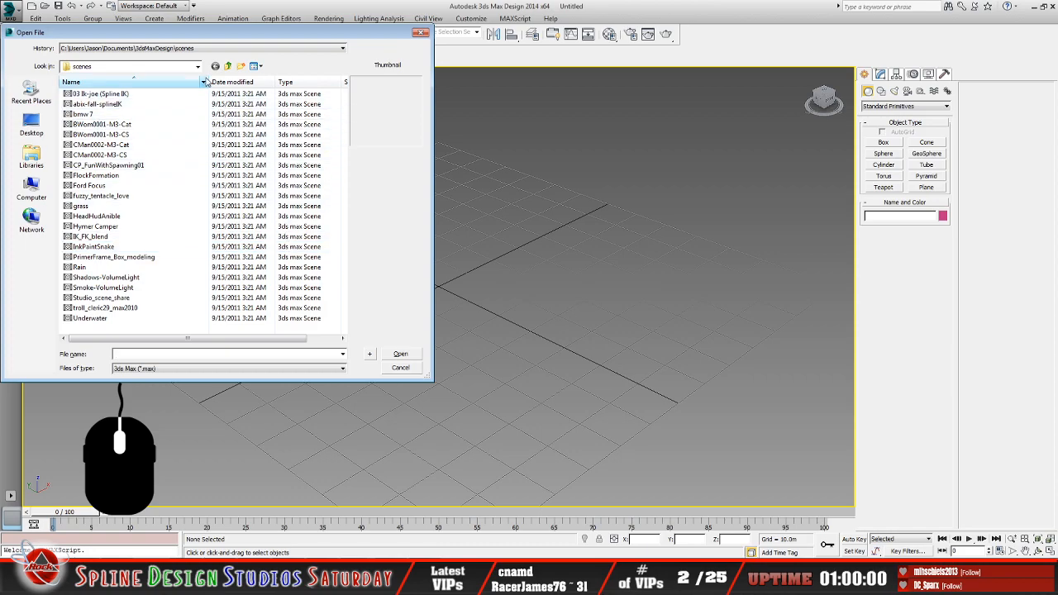
pyautogui.click(198, 67)
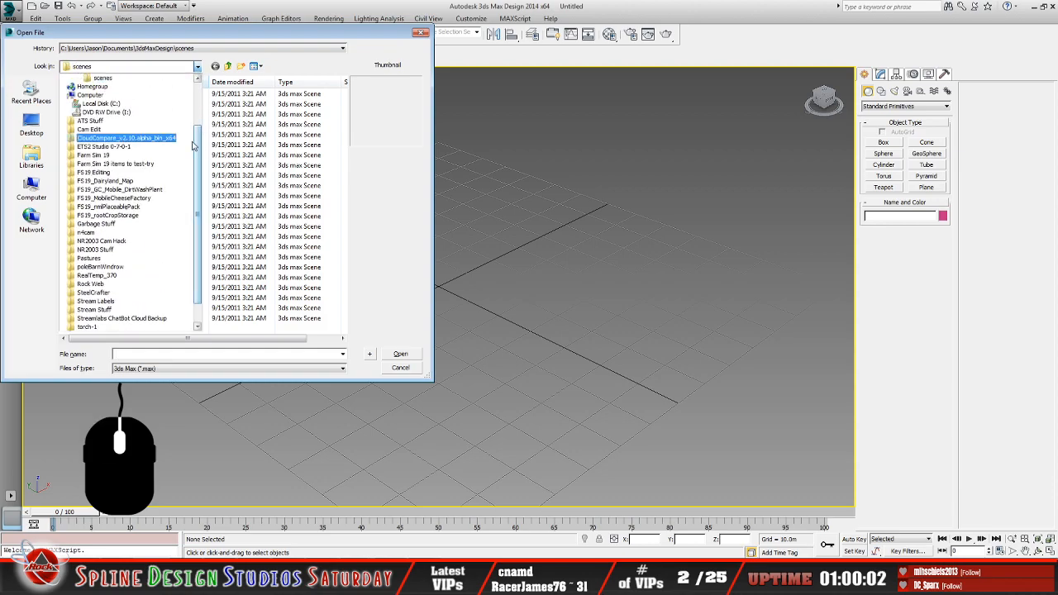
pyautogui.moveTo(197, 143); pyautogui.dragTo(206, 107)
pyautogui.click(84, 81)
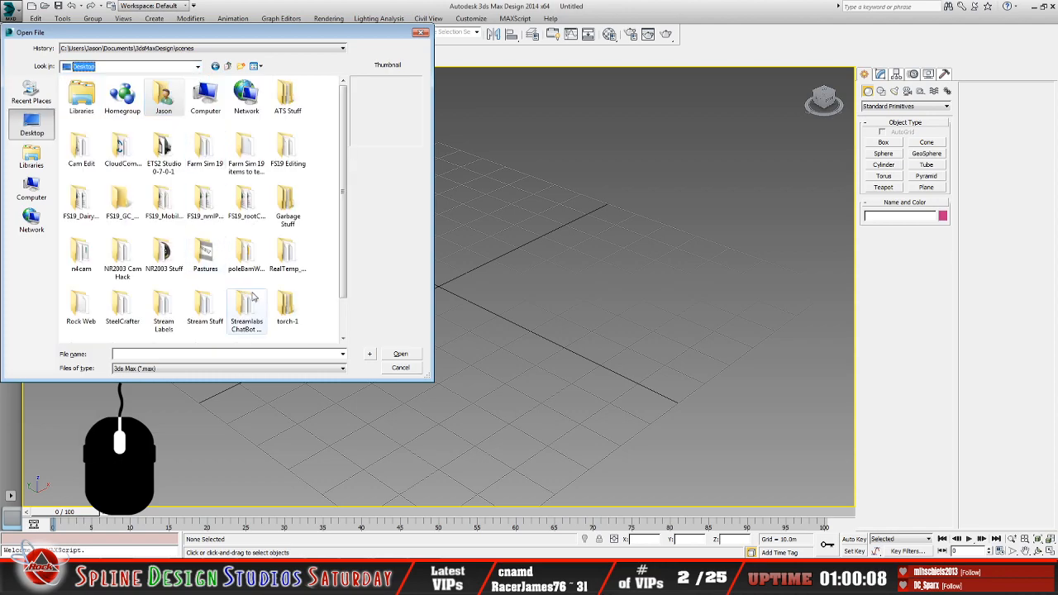
pyautogui.doubleClick(287, 308)
pyautogui.doubleClick(97, 94)
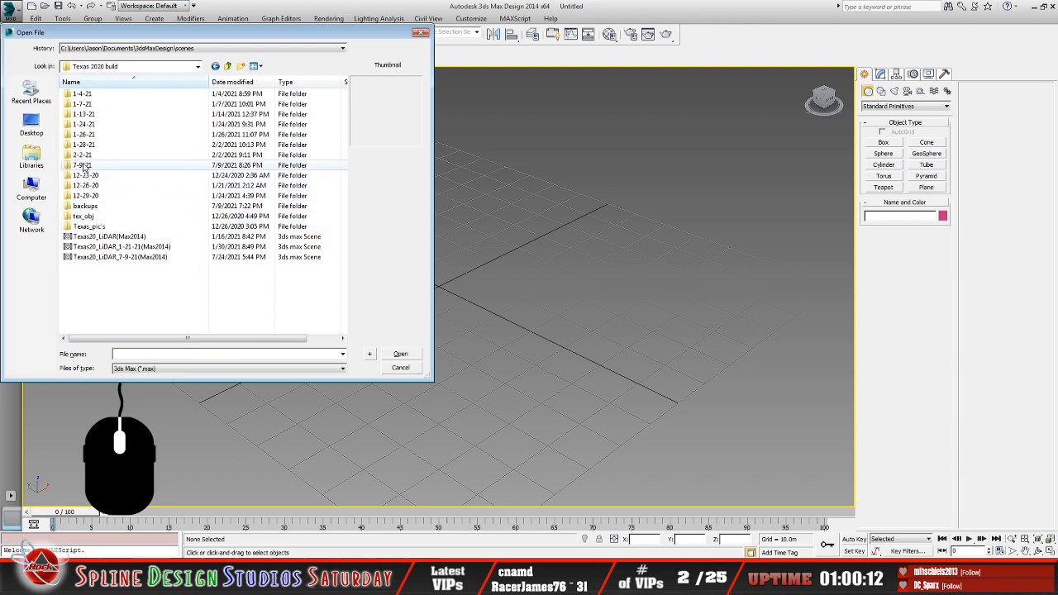
pyautogui.click(116, 257)
pyautogui.click(401, 354)
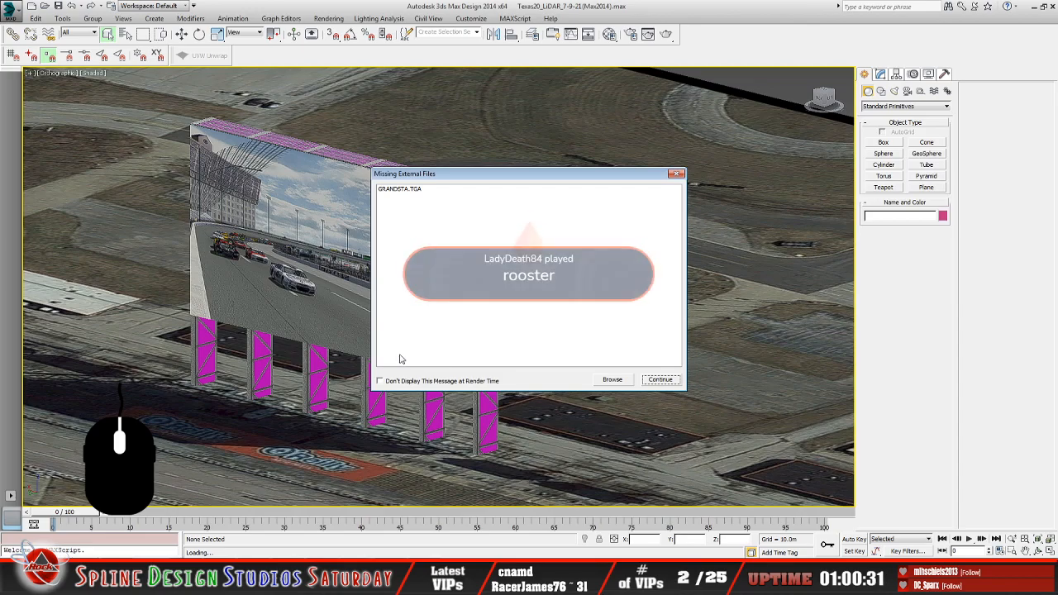
pyautogui.click(665, 381)
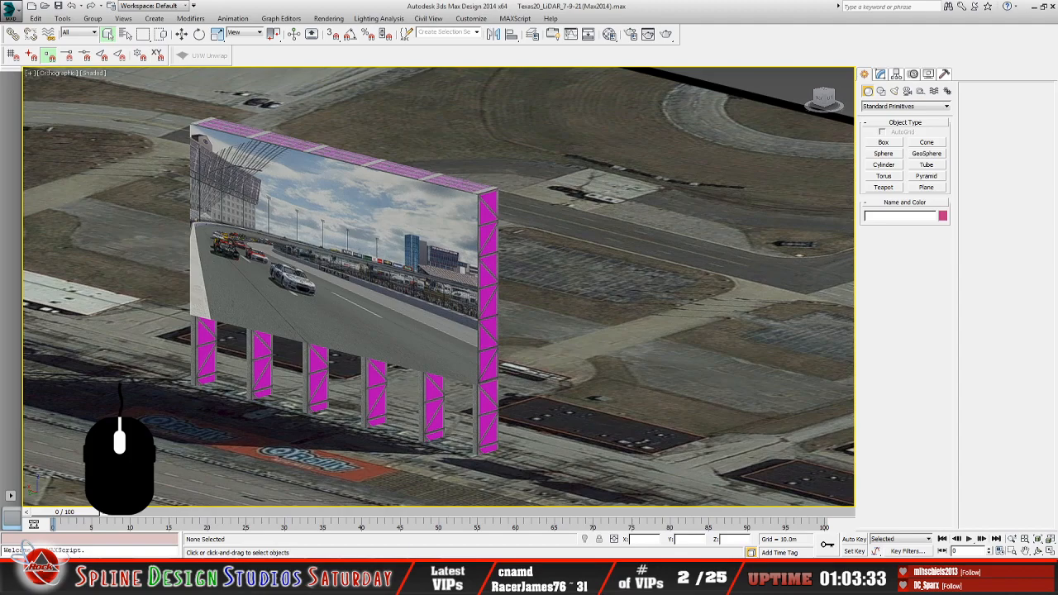
# Switch to Discord, read the Rock Nation live-stream and announcements channels, and minimize the window
pyautogui.click(15, 576)
pyautogui.click(63, 222)
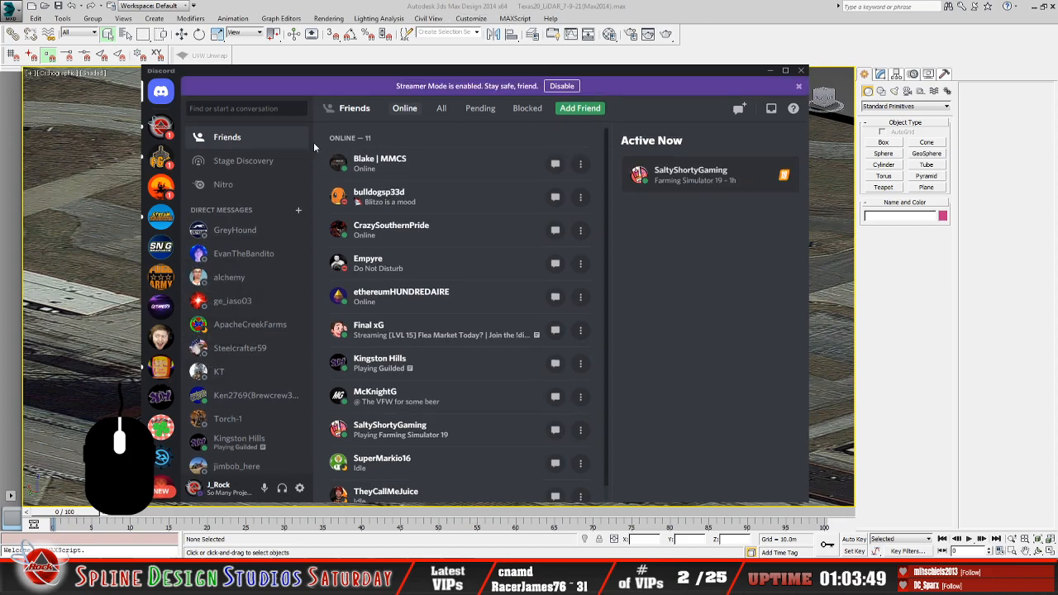
pyautogui.click(159, 127)
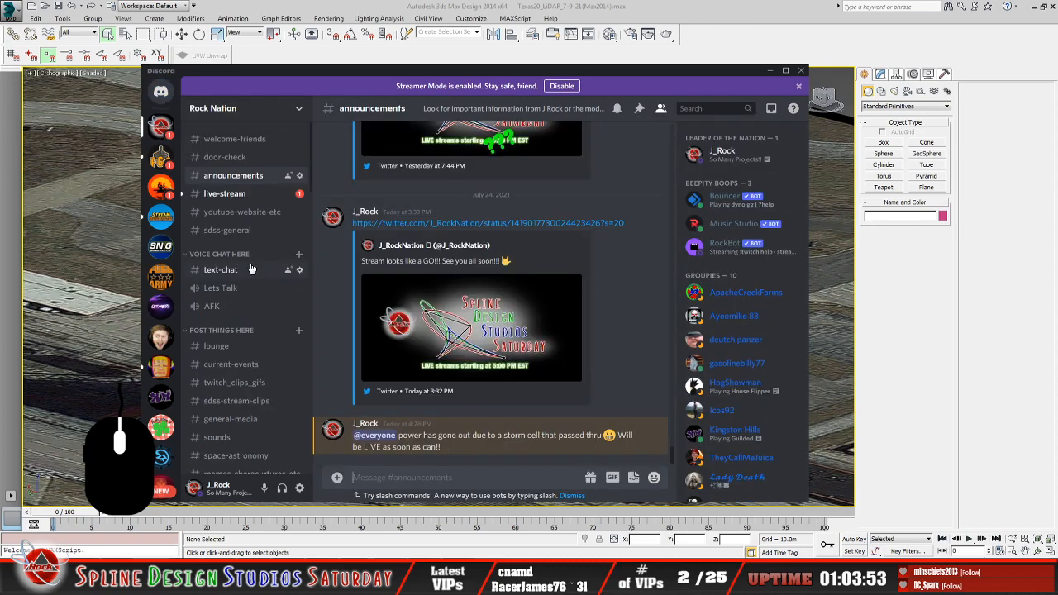
pyautogui.click(225, 194)
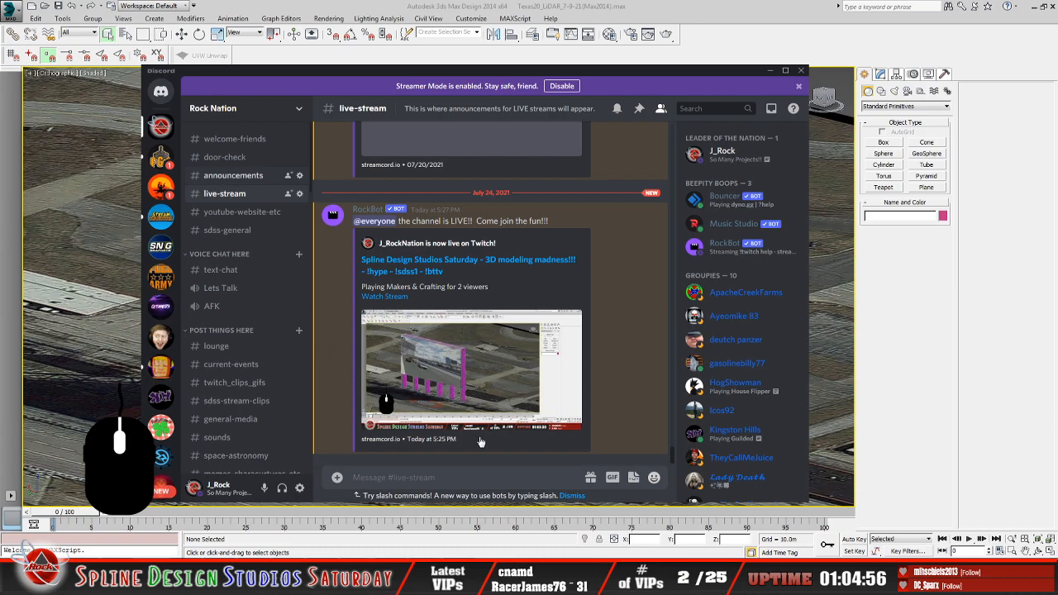
pyautogui.scroll(2, 500, 370)
pyautogui.scroll(-2, 499, 376)
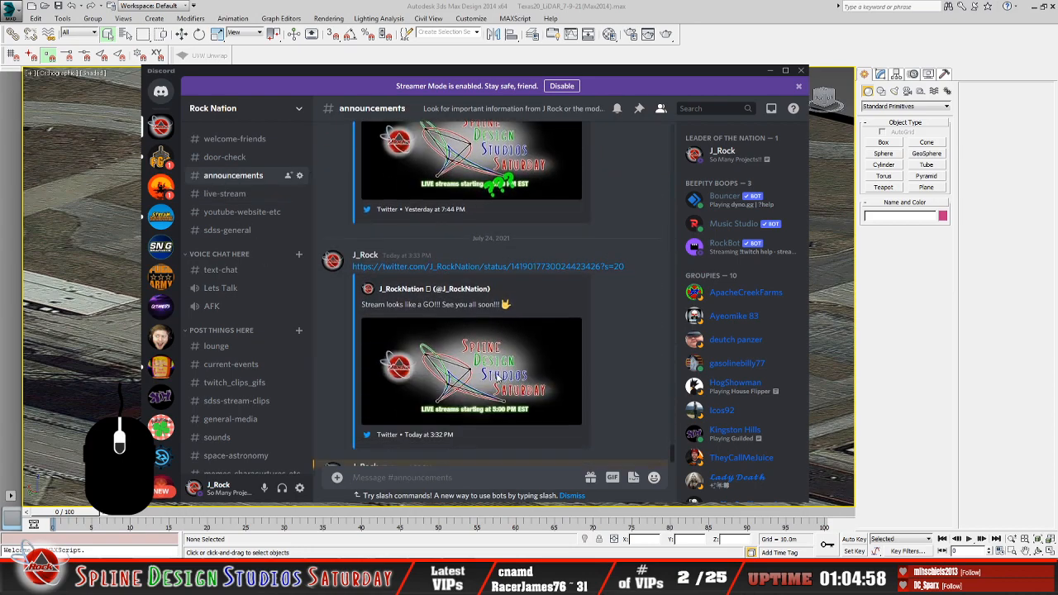
pyautogui.scroll(-1, 496, 370)
pyautogui.scroll(5, 496, 378)
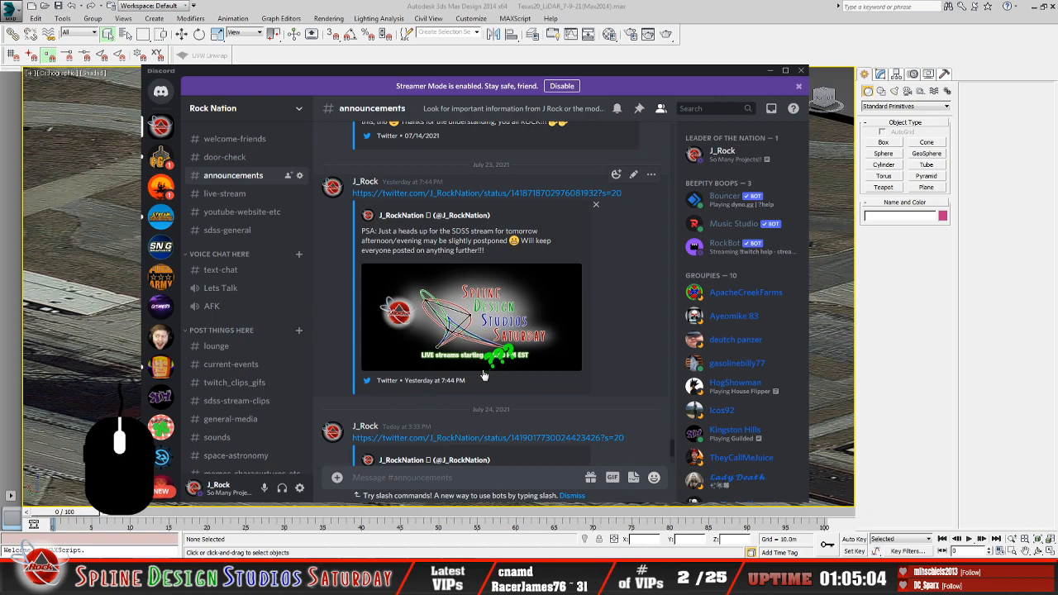
pyautogui.scroll(-3, 484, 376)
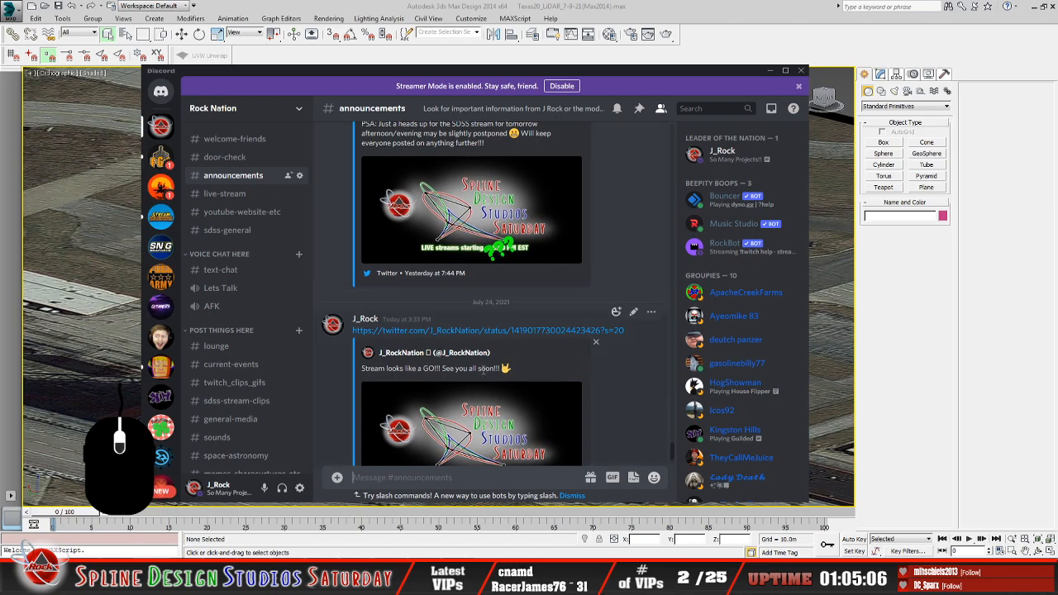
pyautogui.scroll(-2, 484, 373)
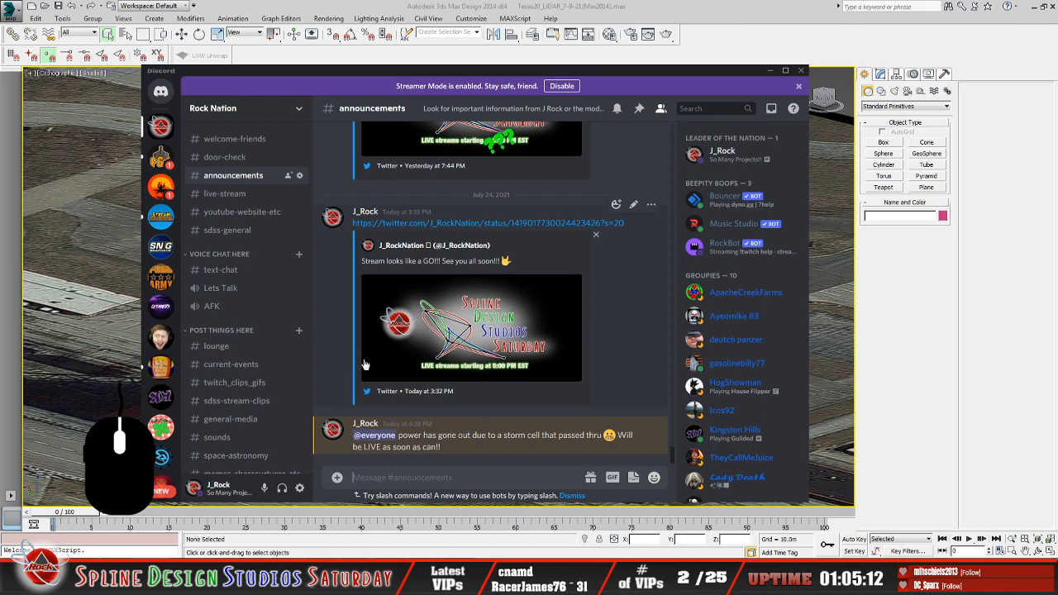
pyautogui.click(769, 73)
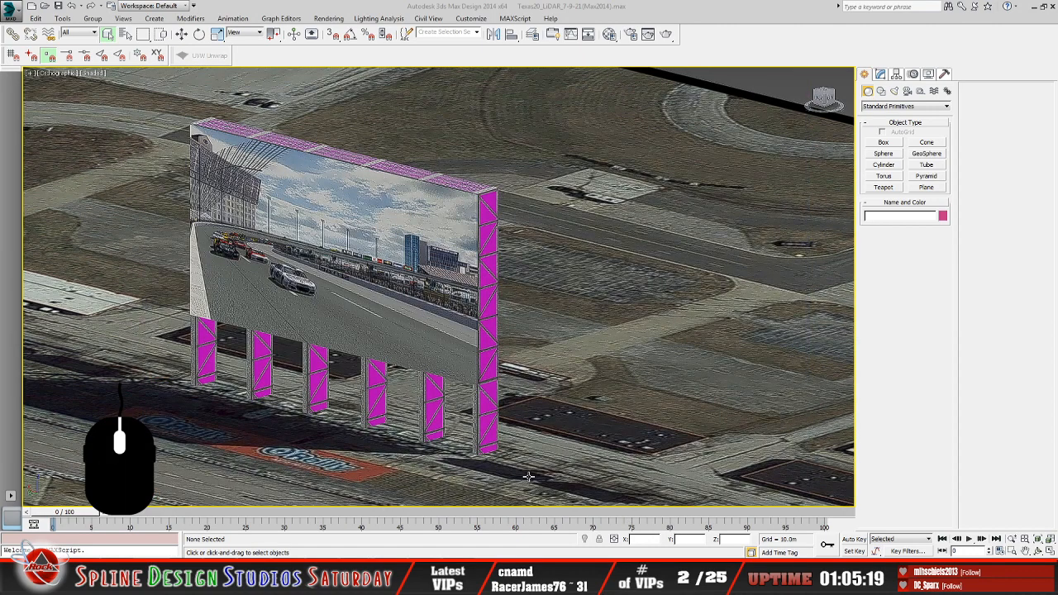
# Look around the Texas track scene from the large video screen across the infield to the scoring tower
pyautogui.scroll(-2, 504, 389)
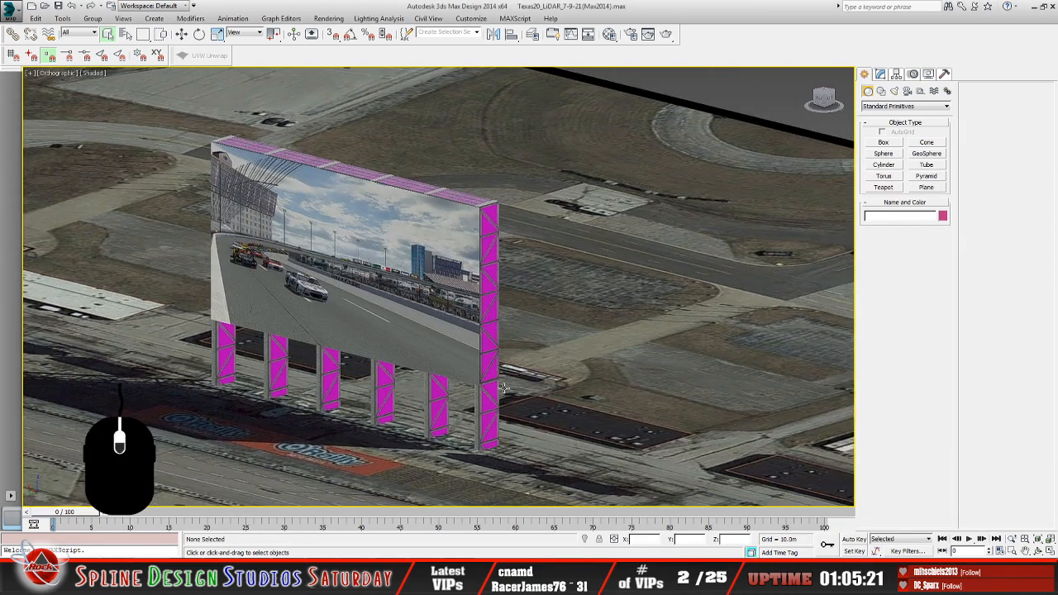
pyautogui.click(468, 579)
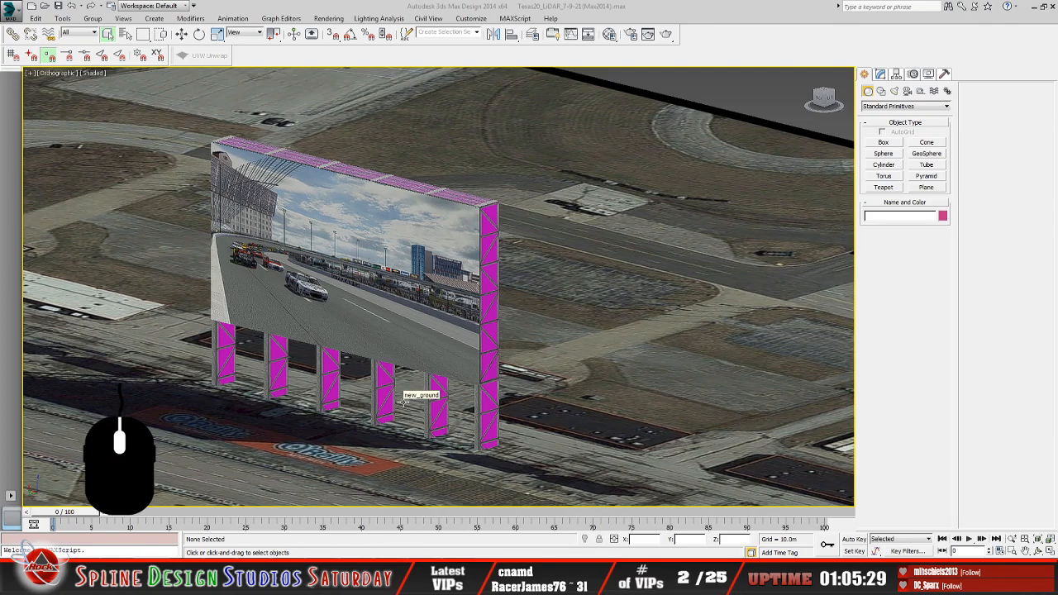
pyautogui.scroll(-2, 451, 389)
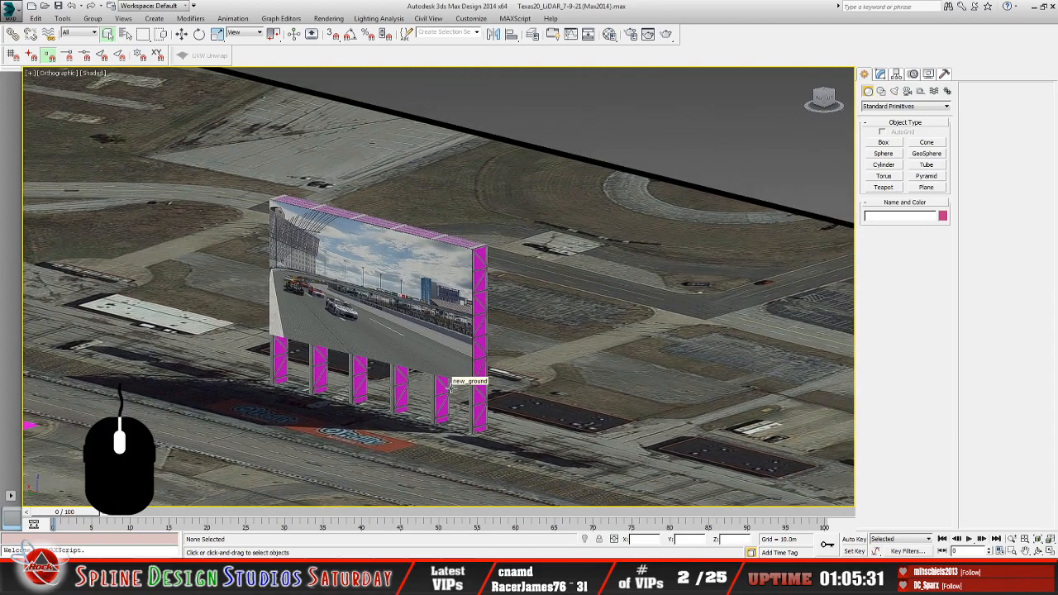
pyautogui.keyDown('alt'); pyautogui.moveTo(480, 370); pyautogui.dragTo(472, 369, button='middle'); pyautogui.keyUp('alt')
pyautogui.scroll(-2, 457, 386)
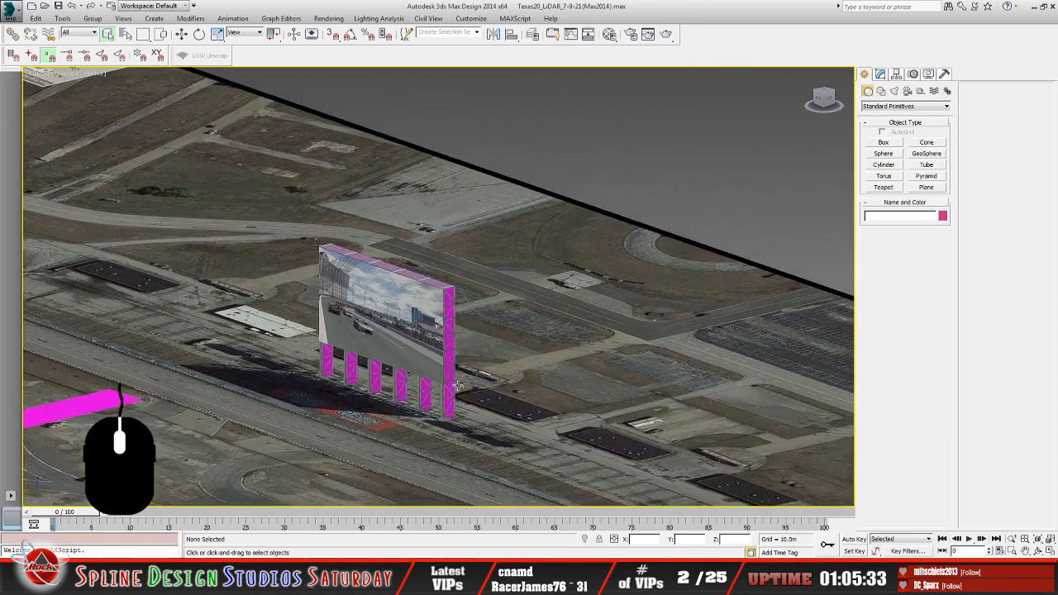
pyautogui.scroll(-4, 457, 386)
pyautogui.keyDown('alt'); pyautogui.moveTo(415, 432); pyautogui.dragTo(617, 423, button='middle'); pyautogui.keyUp('alt')
pyautogui.moveTo(649, 389); pyautogui.dragTo(447, 388, button='middle')
pyautogui.keyDown('alt'); pyautogui.moveTo(559, 386); pyautogui.dragTo(629, 365, button='middle'); pyautogui.keyUp('alt')
pyautogui.moveTo(628, 365); pyautogui.dragTo(452, 381, button='middle')
pyautogui.scroll(1, 532, 367)
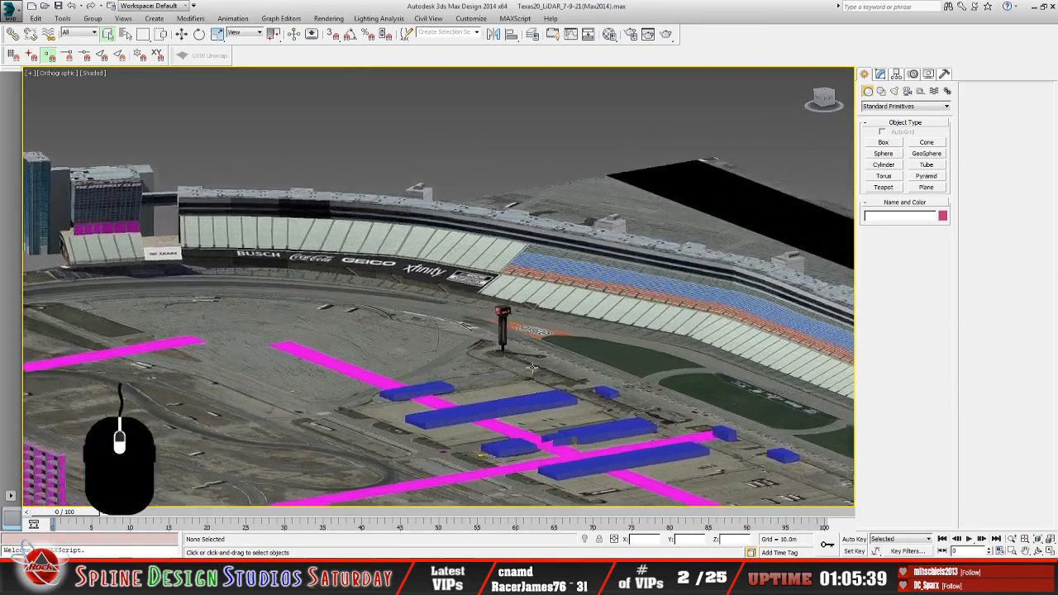
# Examine the Sprint scoring tower and its numbered face up close beside the track
pyautogui.scroll(6, 532, 367)
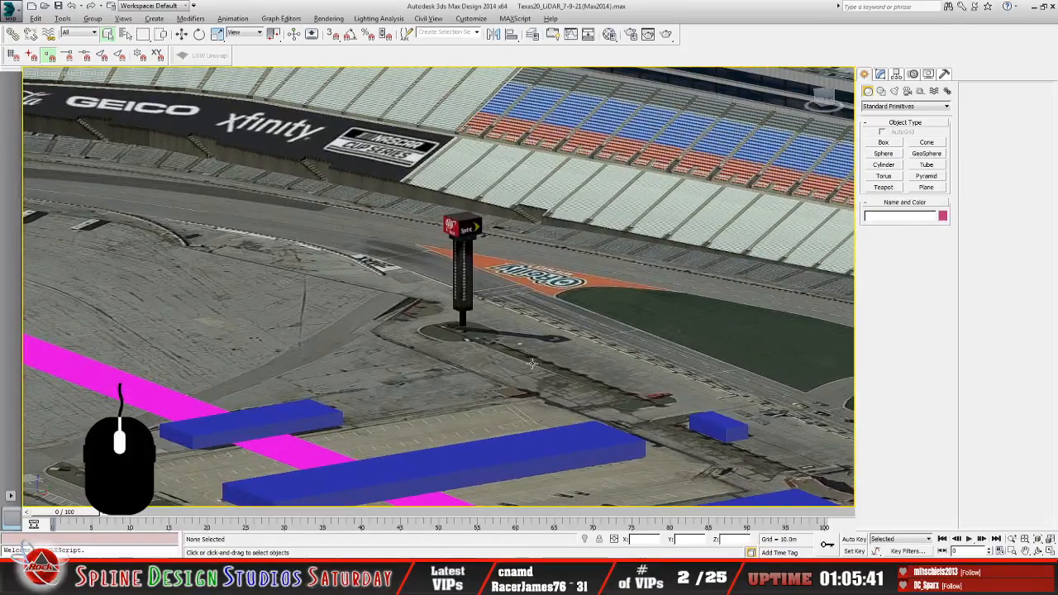
pyautogui.keyDown('alt'); pyautogui.moveTo(532, 364); pyautogui.dragTo(513, 362, button='middle'); pyautogui.keyUp('alt')
pyautogui.moveTo(564, 333); pyautogui.dragTo(436, 410, button='middle')
pyautogui.scroll(3, 445, 368)
pyautogui.scroll(1, 445, 369)
pyautogui.scroll(5, 431, 401)
pyautogui.scroll(-1, 442, 373)
pyautogui.scroll(-1, 415, 376)
pyautogui.scroll(-1, 425, 406)
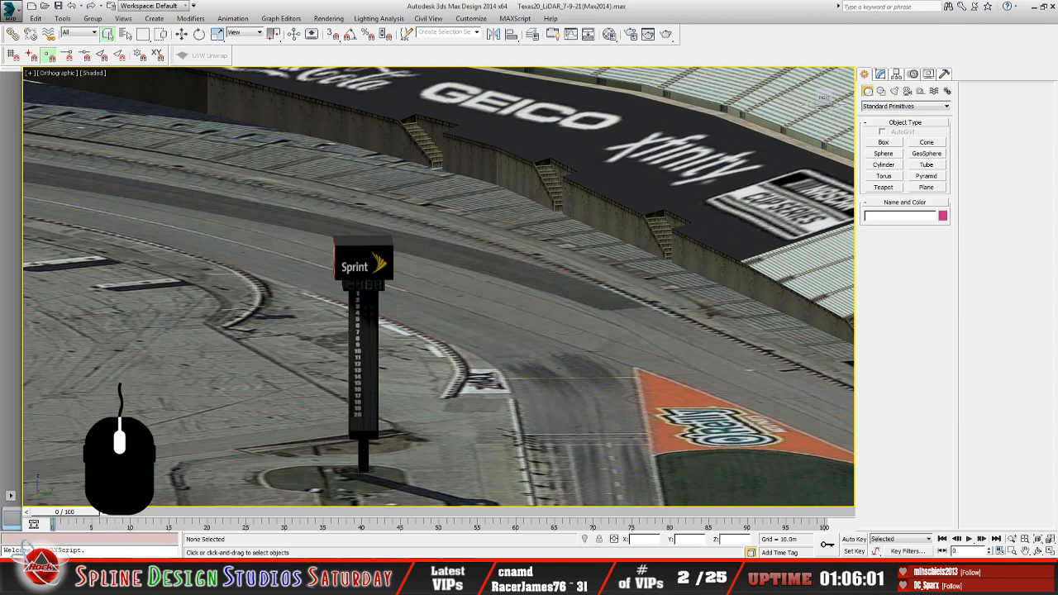
# Switch to the scoretower 3DS folder in Windows Explorer, view the scoretower01ae image, and close the viewer
pyautogui.click(59, 568)
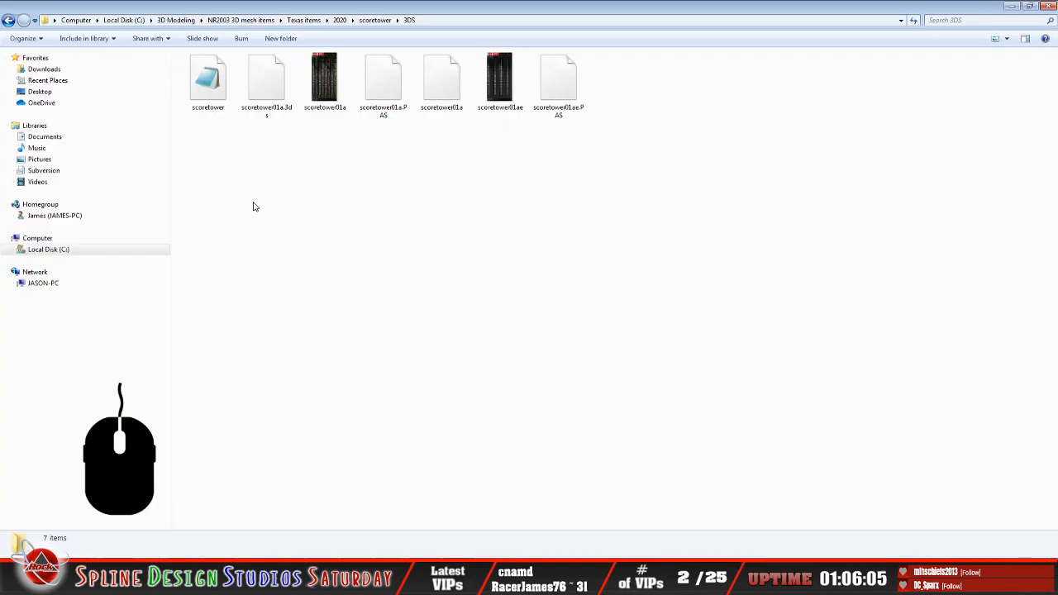
pyautogui.doubleClick(513, 106)
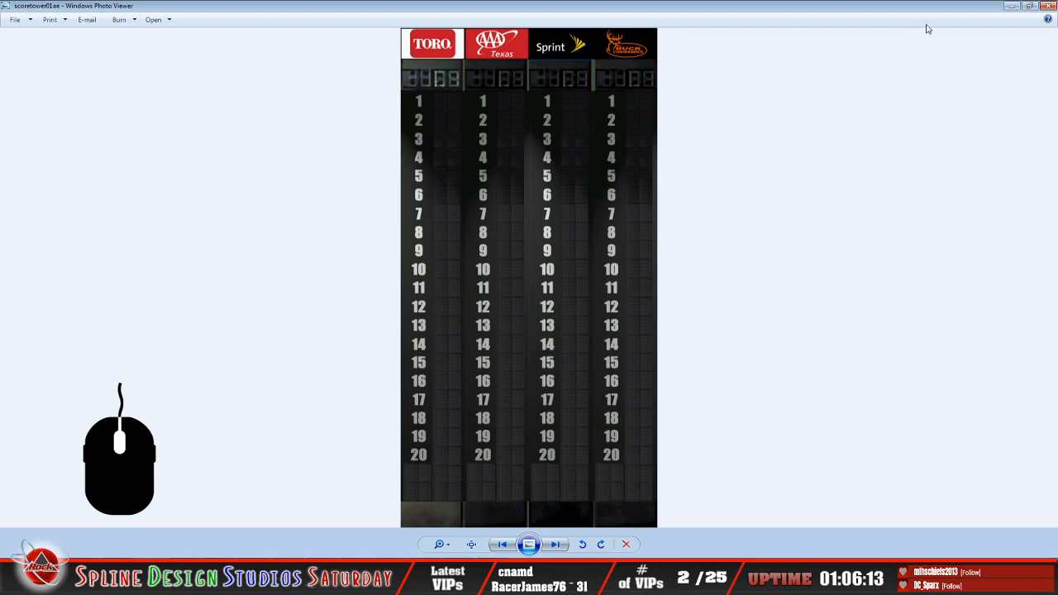
pyautogui.click(1044, 6)
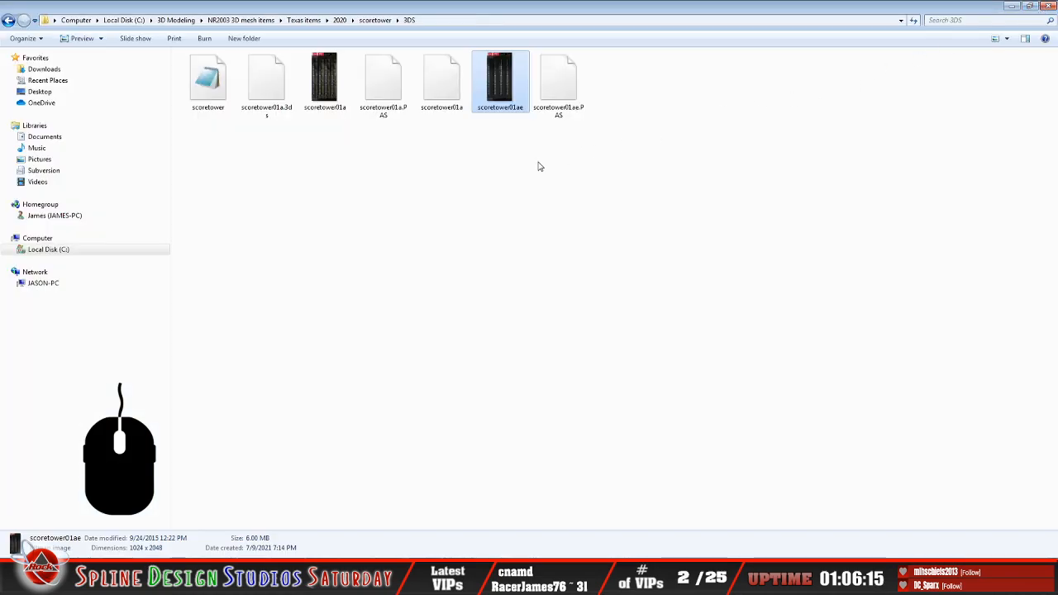
# Open the scoretower01a Photoshop image in Paint Shop Pro 7 and move its window toward the middle of the workspace
pyautogui.click(443, 83)
pyautogui.rightClick(443, 93)
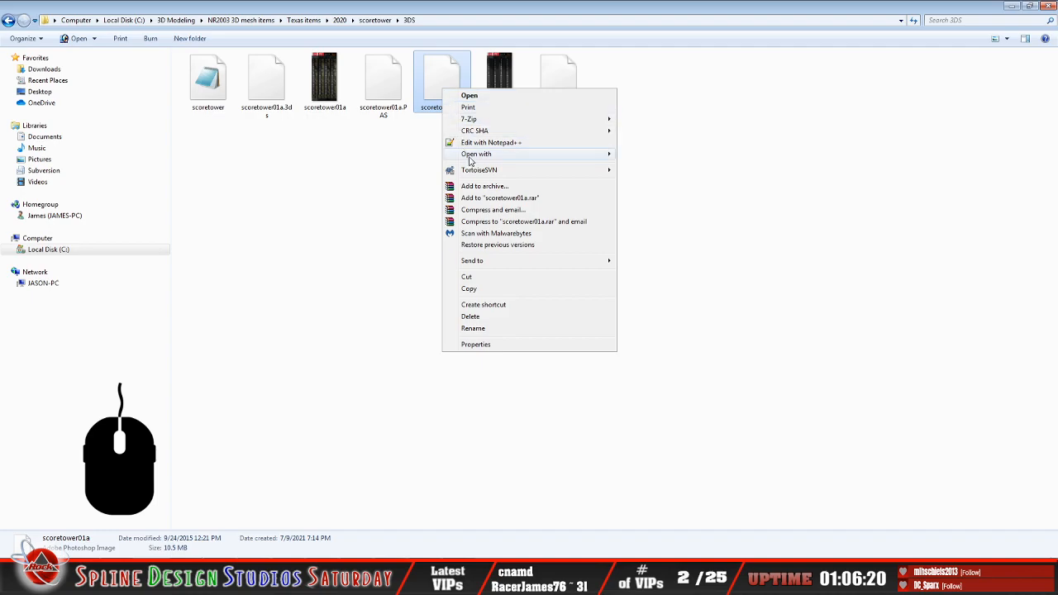
pyautogui.moveTo(487, 155)
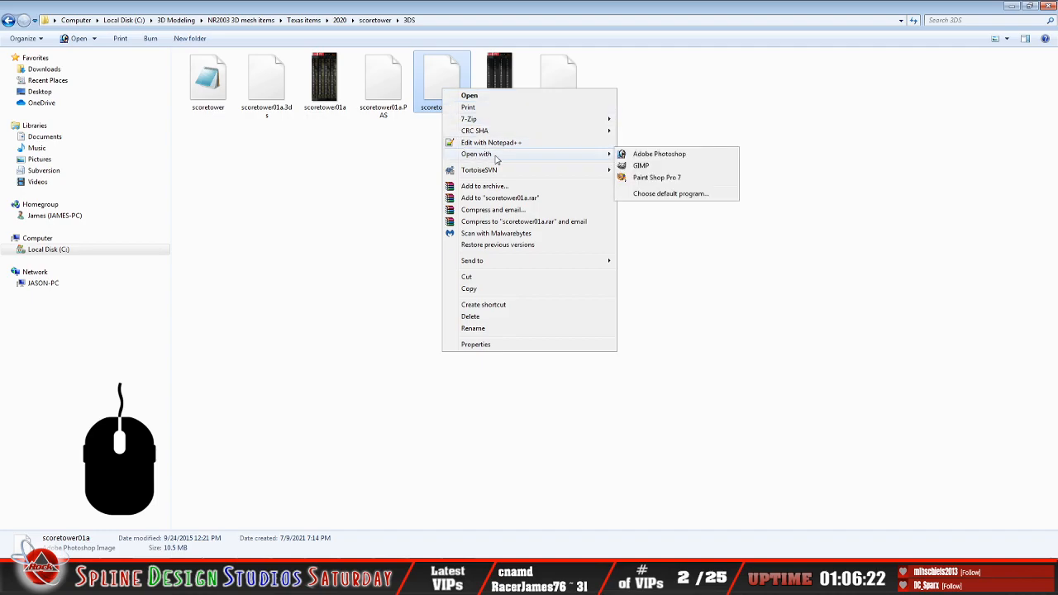
pyautogui.click(698, 180)
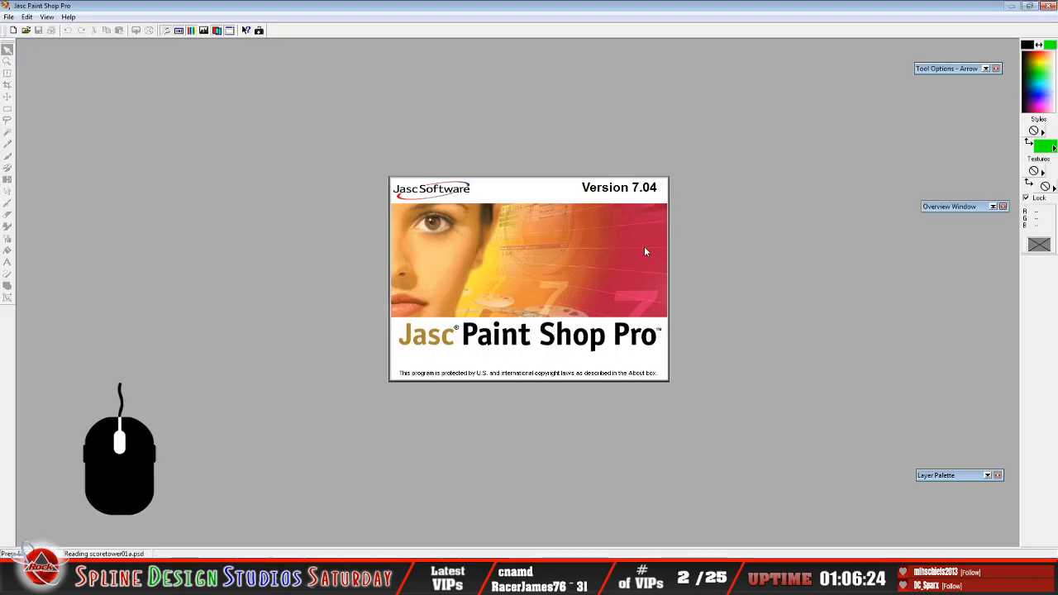
pyautogui.click(604, 354)
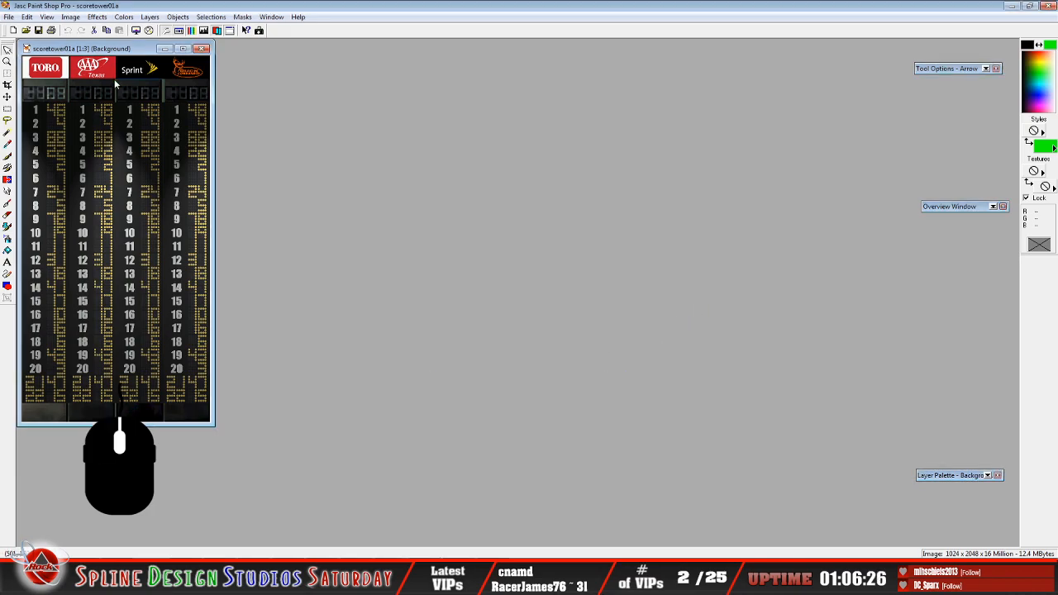
pyautogui.moveTo(122, 50); pyautogui.dragTo(371, 67)
# Toggle the visibility of Layer1 in scoretower01a to compare the lit numbers with the blank tower, leaving the layer hidden
pyautogui.moveTo(964, 478)
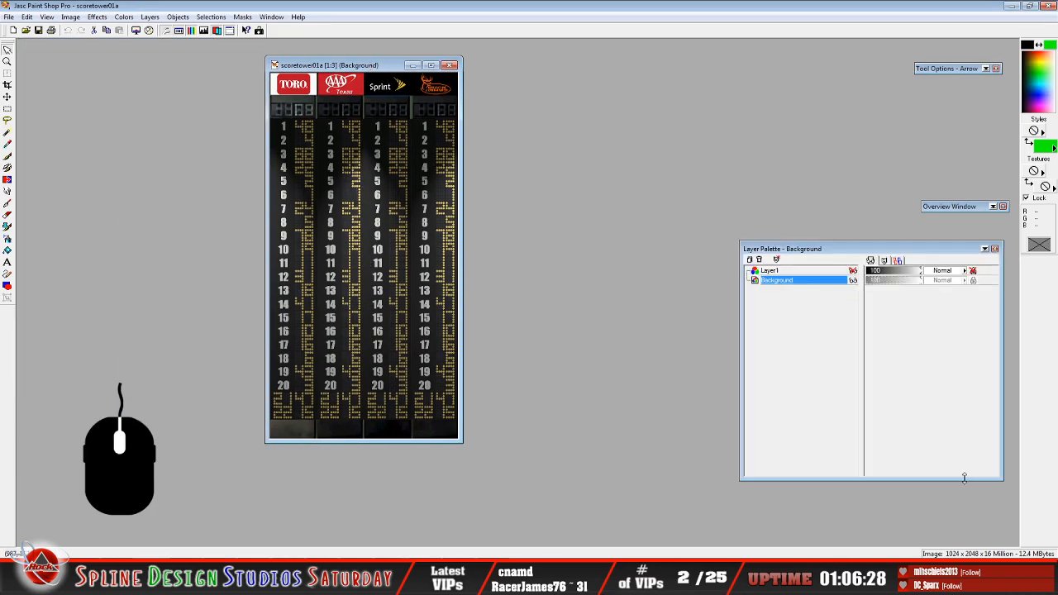
pyautogui.click(853, 270)
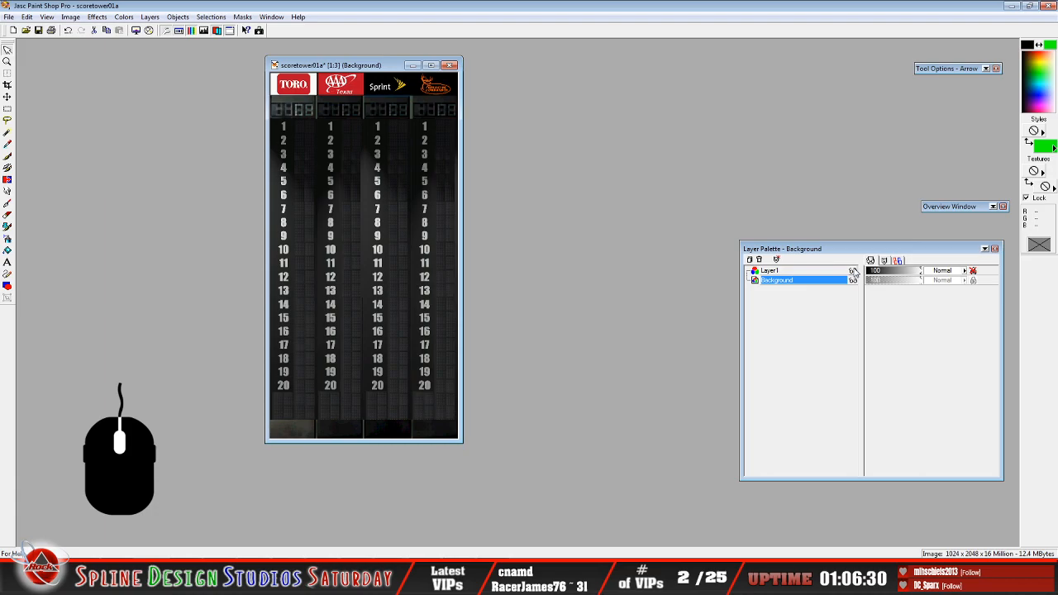
pyautogui.click(853, 270)
pyautogui.click(853, 271)
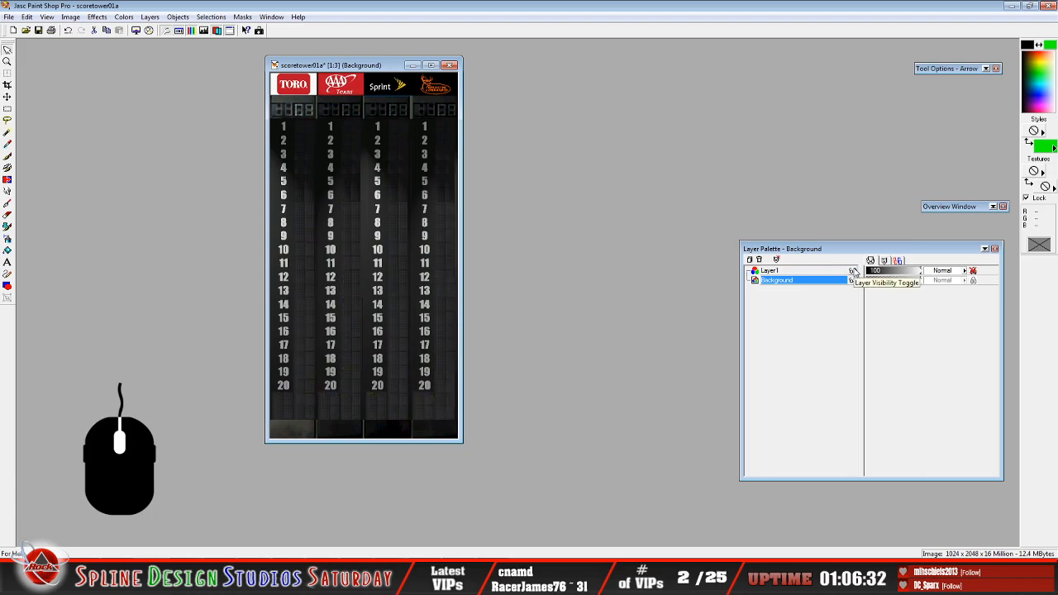
# Toggle Layer1 in scoretower01a and leave it visible so the lit numbers show on the tower
pyautogui.click(853, 271)
pyautogui.click(853, 271)
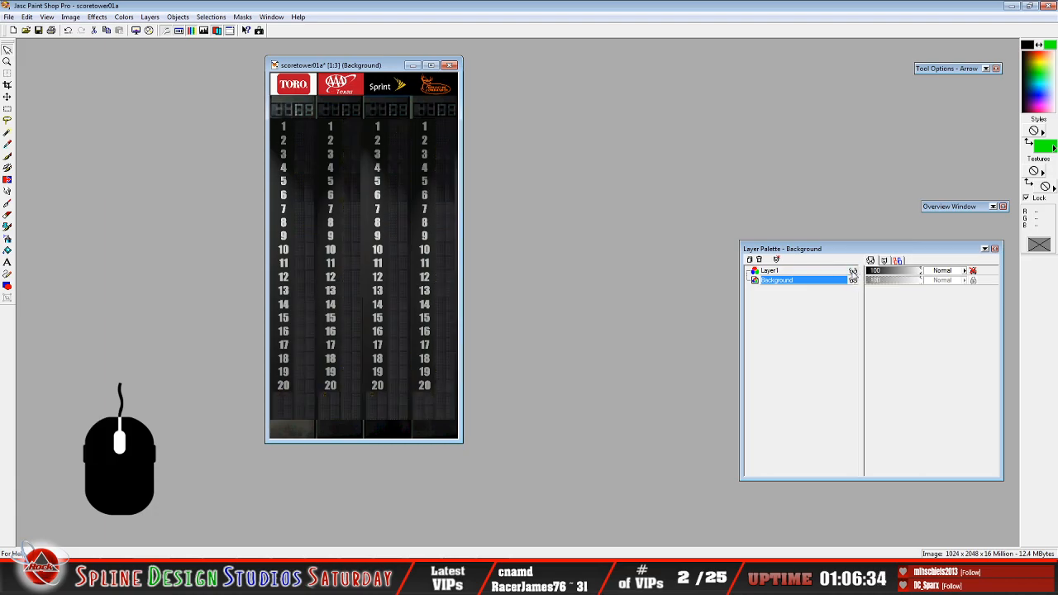
pyautogui.click(853, 271)
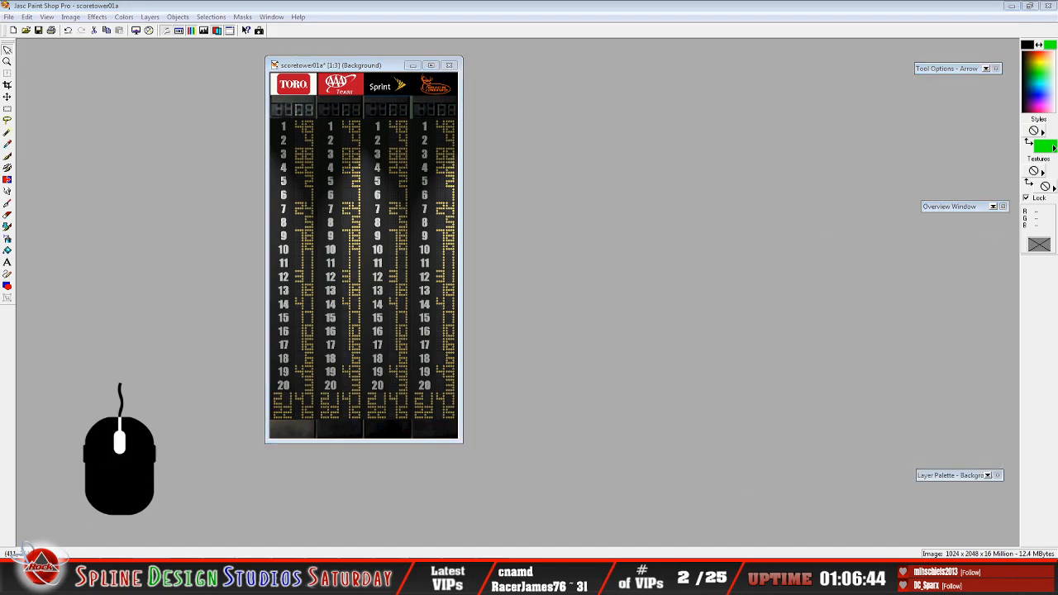
# Switch to the scoretower 3DS folder in Windows Explorer, open the scoretower PSG script in Notepad to read its mesh and switch definitions, and close it
pyautogui.click(51, 530)
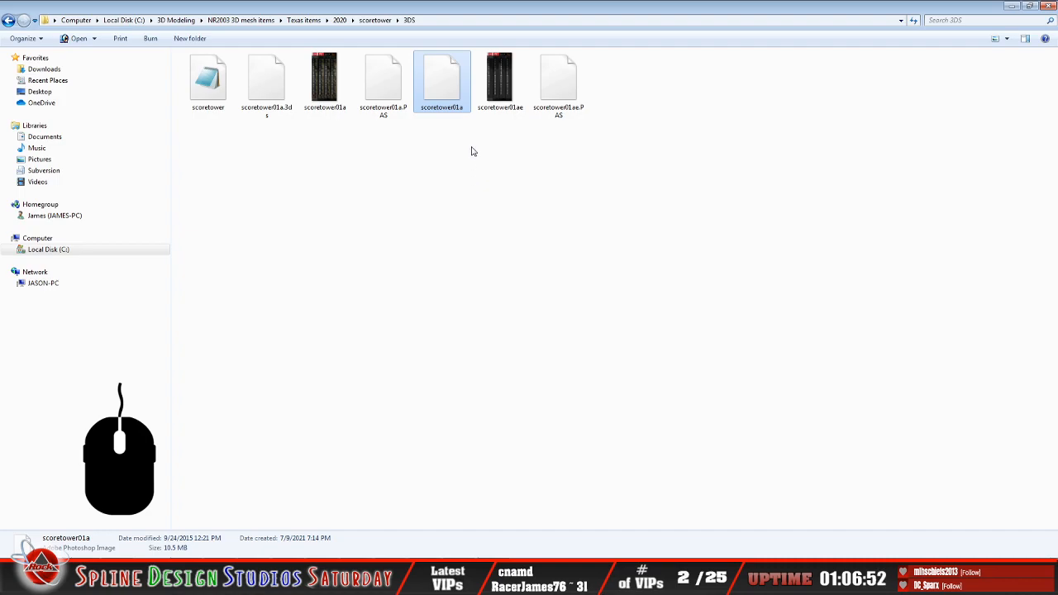
pyautogui.click(212, 93)
pyautogui.doubleClick(215, 94)
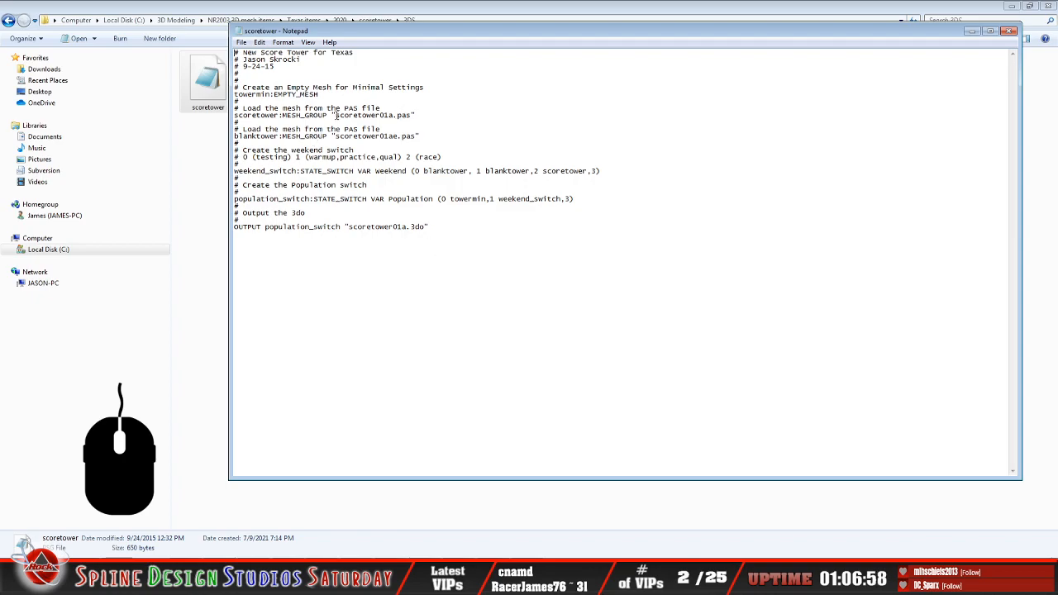
pyautogui.moveTo(525, 33); pyautogui.dragTo(537, 132)
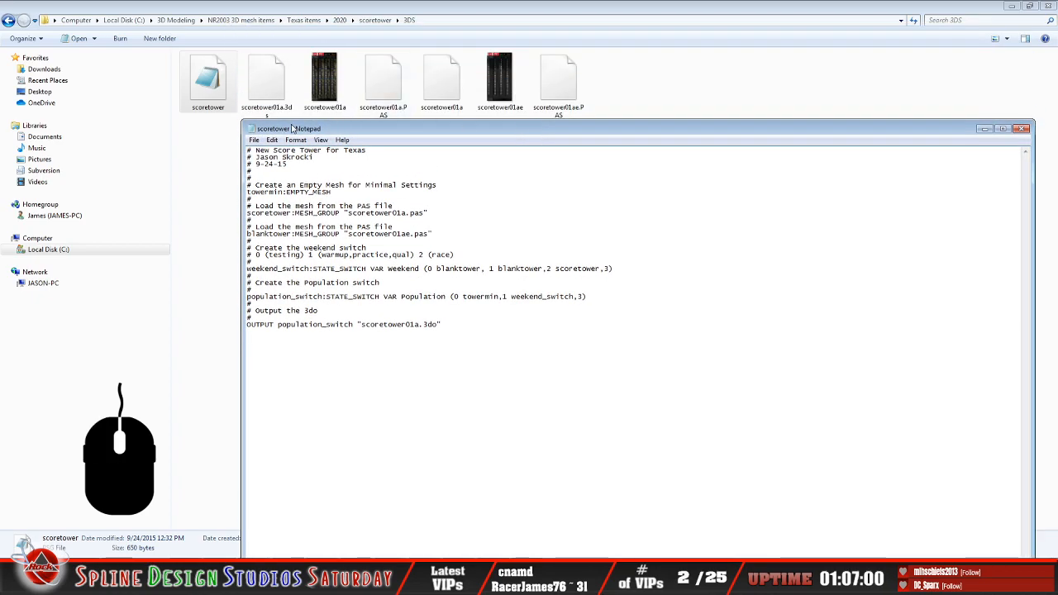
pyautogui.moveTo(382, 132); pyautogui.dragTo(382, 151)
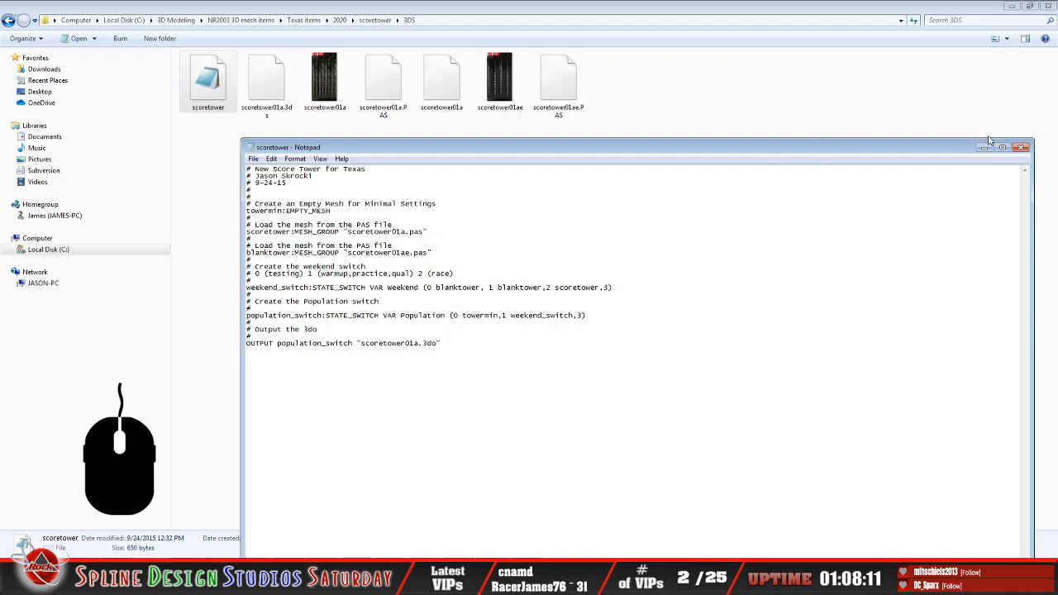
pyautogui.click(1022, 147)
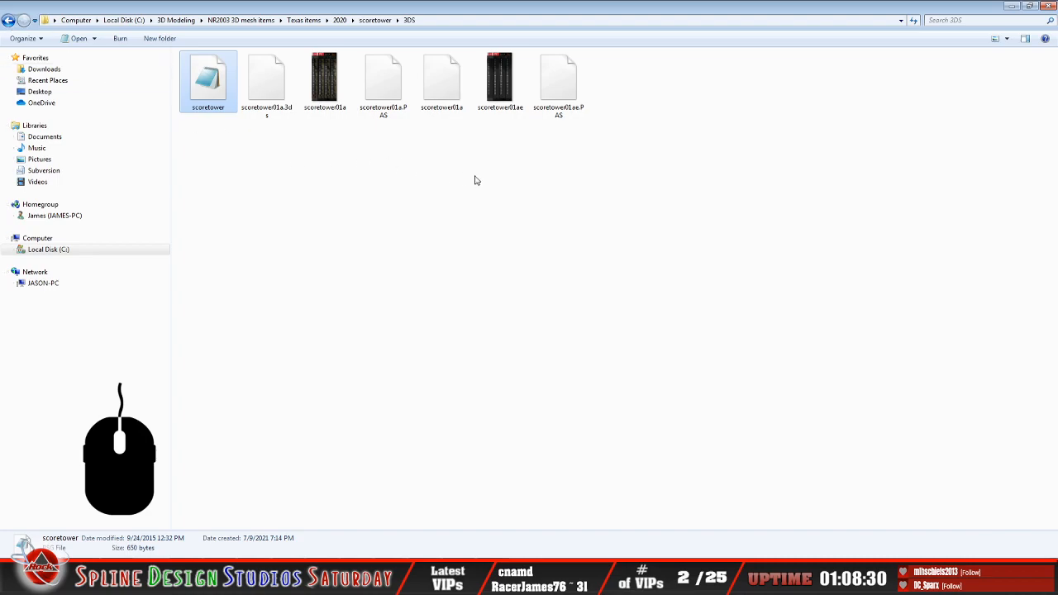
# Switch to Paint Shop Pro to view the scoretower01a texture, and return to the scoretower 3DS folder in Windows Explorer
pyautogui.click(514, 574)
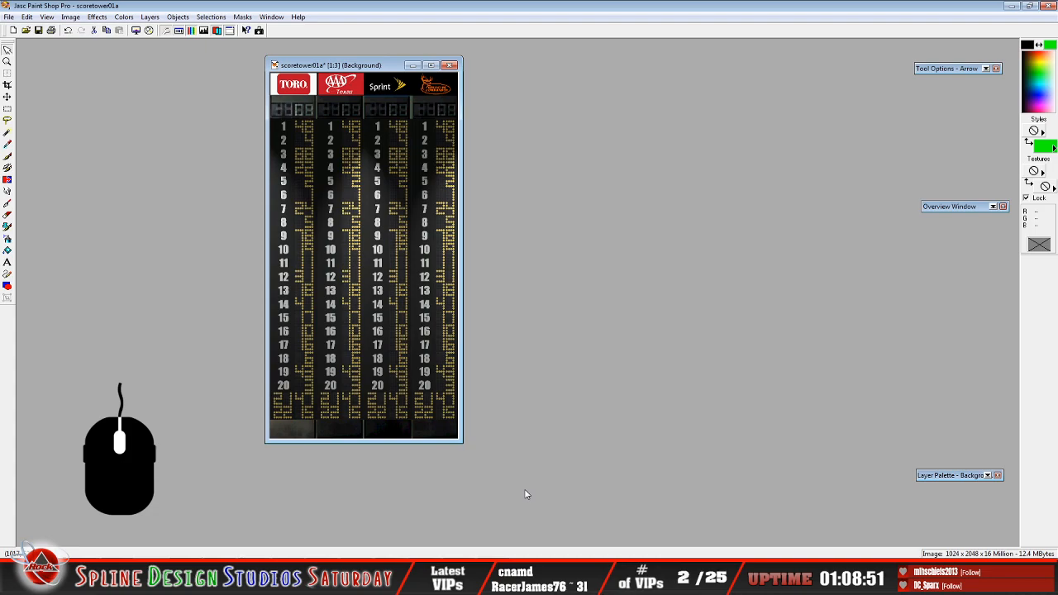
pyautogui.click(373, 67)
pyautogui.click(60, 573)
pyautogui.click(46, 533)
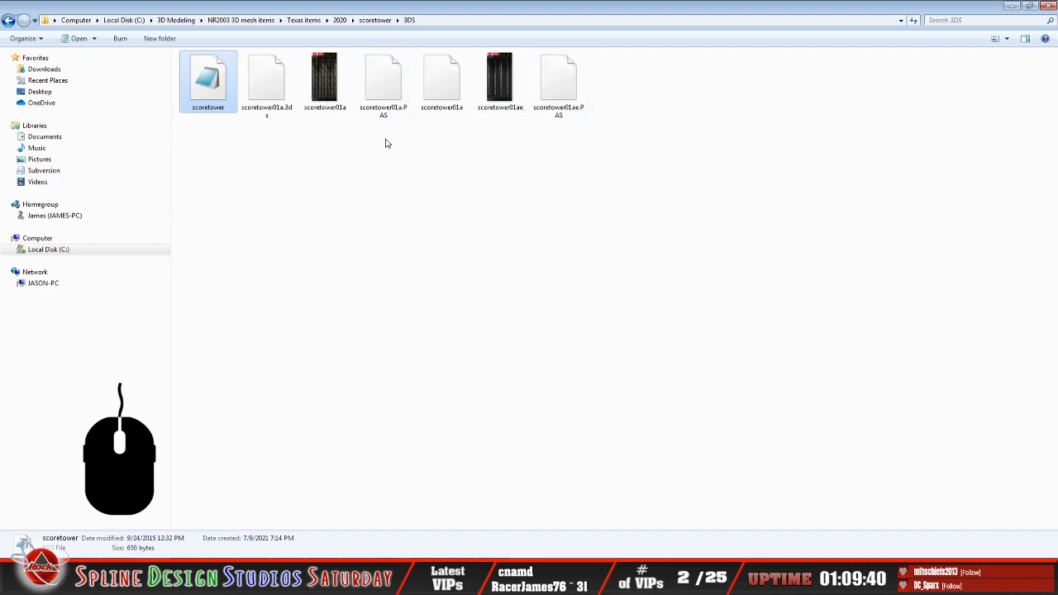
# Go back up to the 2020 folder and reopen the 3DS folder inside scoretower
pyautogui.click(9, 21)
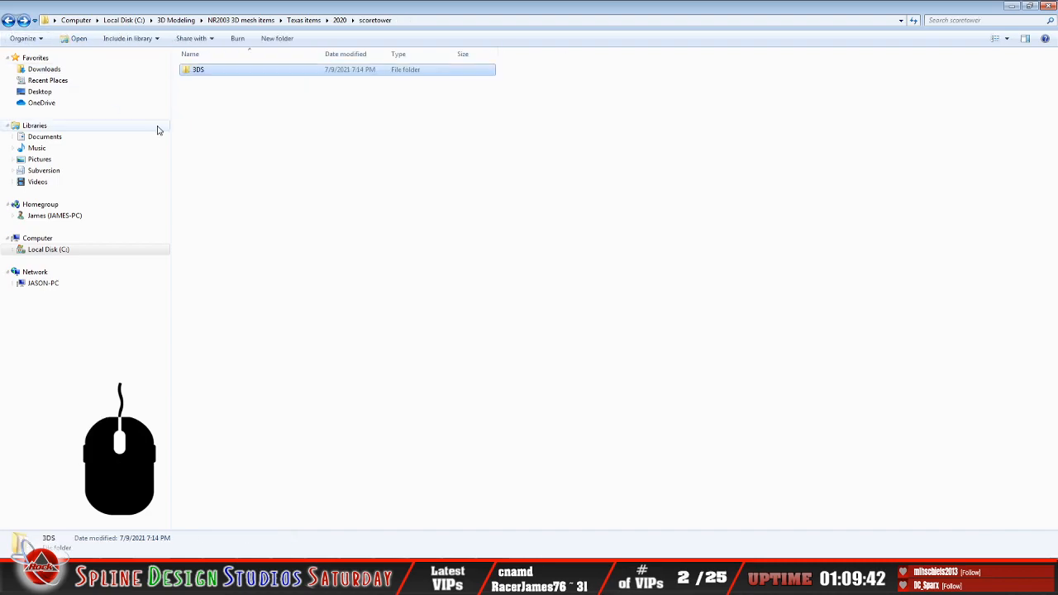
pyautogui.click(9, 21)
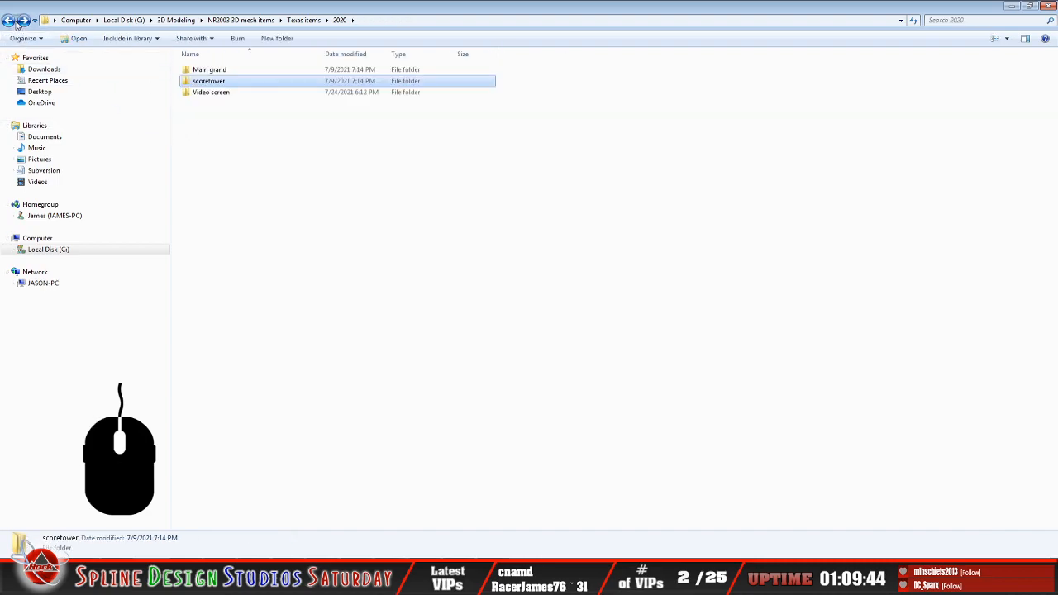
pyautogui.doubleClick(212, 82)
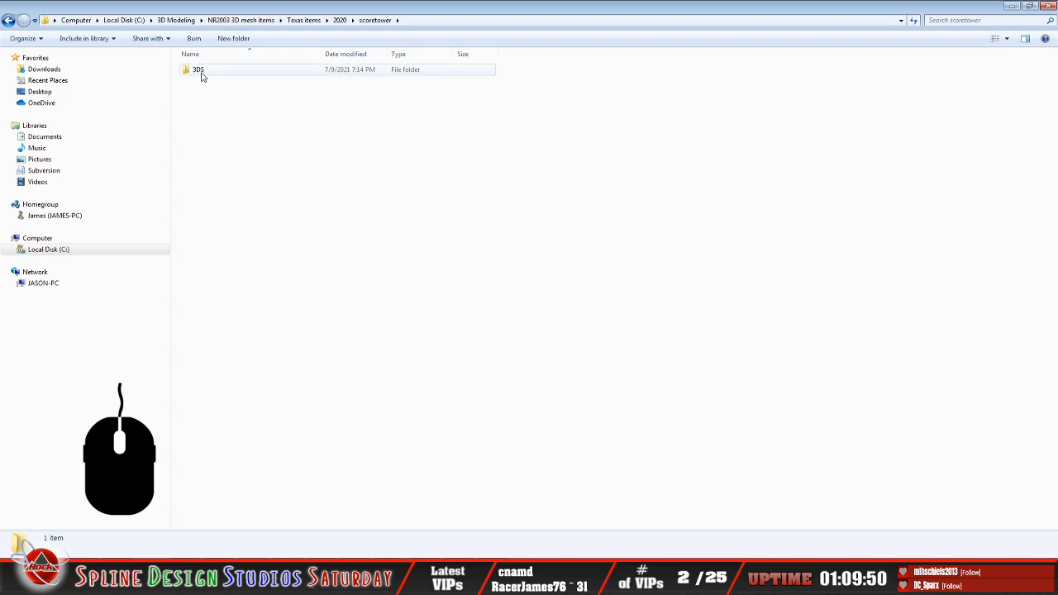
pyautogui.doubleClick(201, 73)
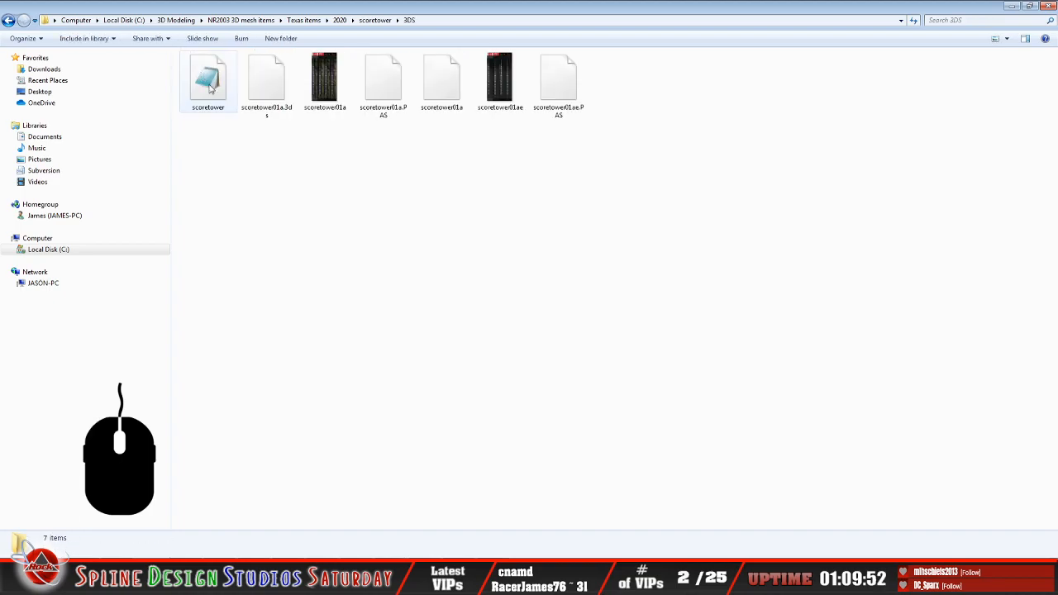
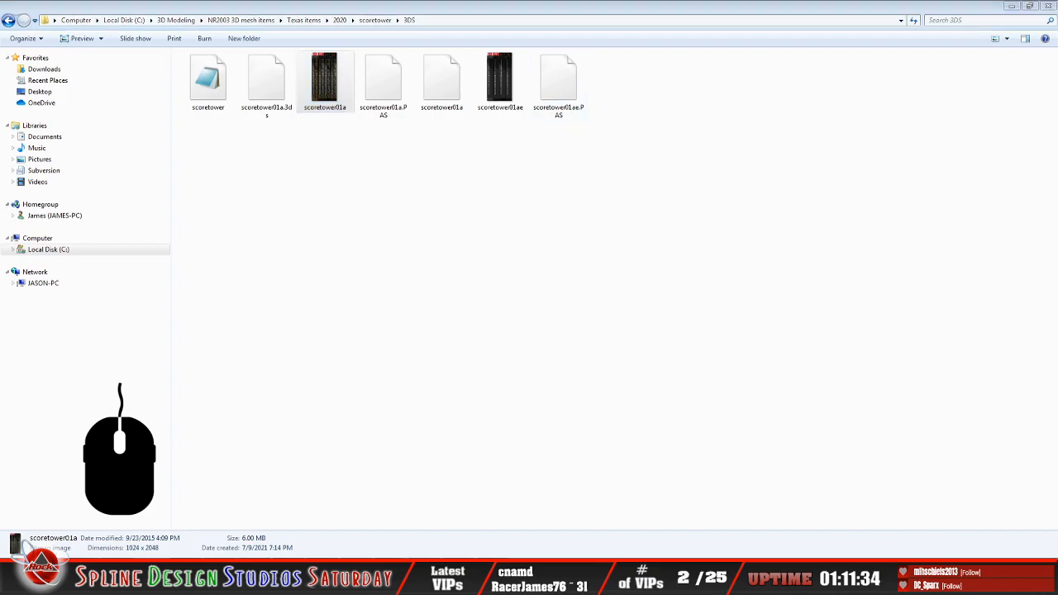
# Switch to the sandbox make3do folder and delete all jumboscreen files, from jumboscreen.PAS through jumboscreen52
pyautogui.click(33, 549)
pyautogui.click(248, 206)
pyautogui.scroll(4, 277, 314)
pyautogui.scroll(3, 277, 315)
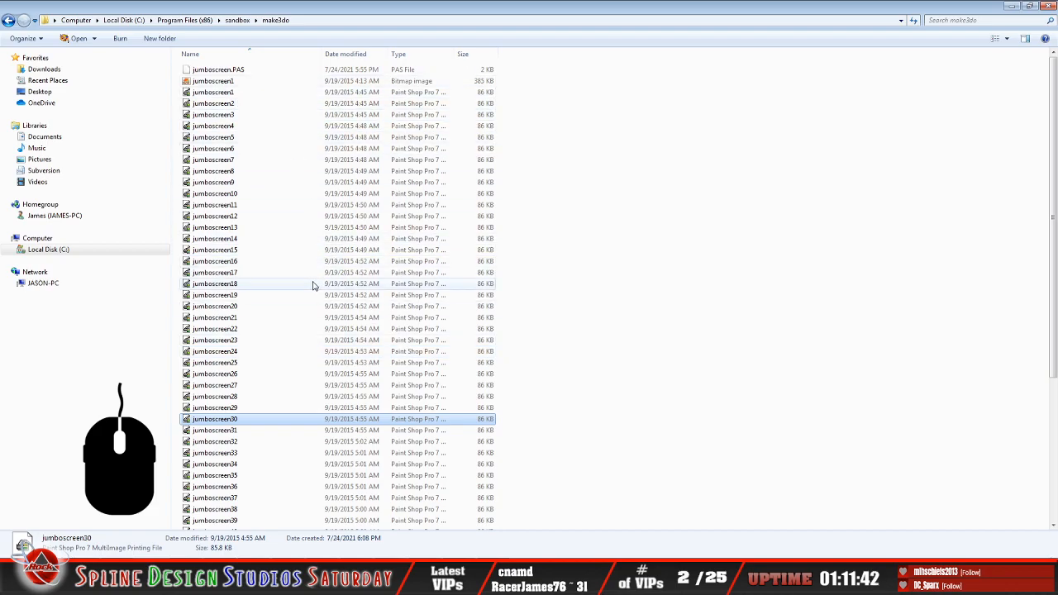
pyautogui.click(223, 71)
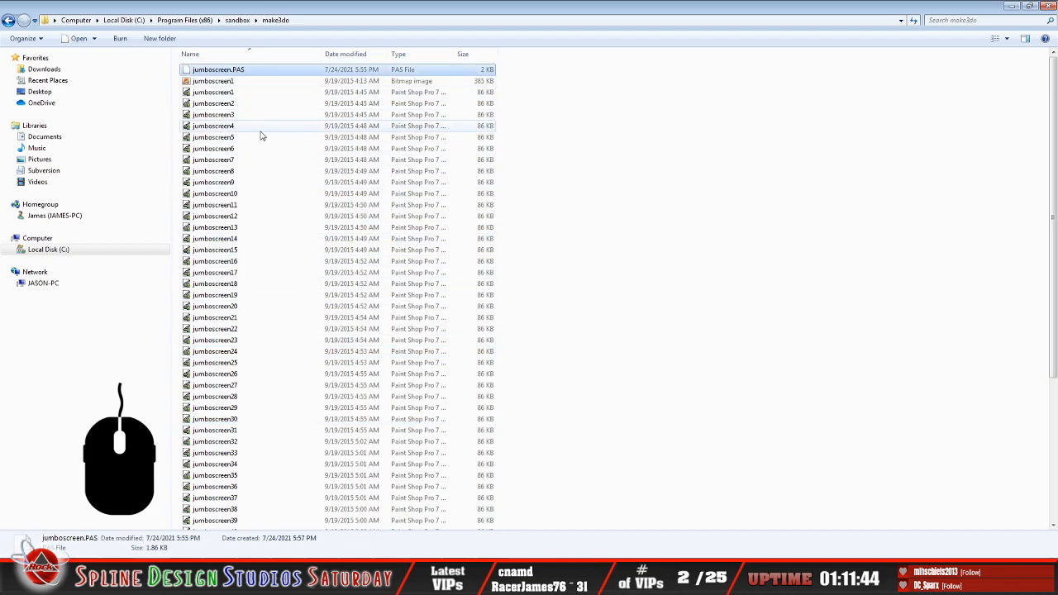
pyautogui.scroll(-6, 259, 139)
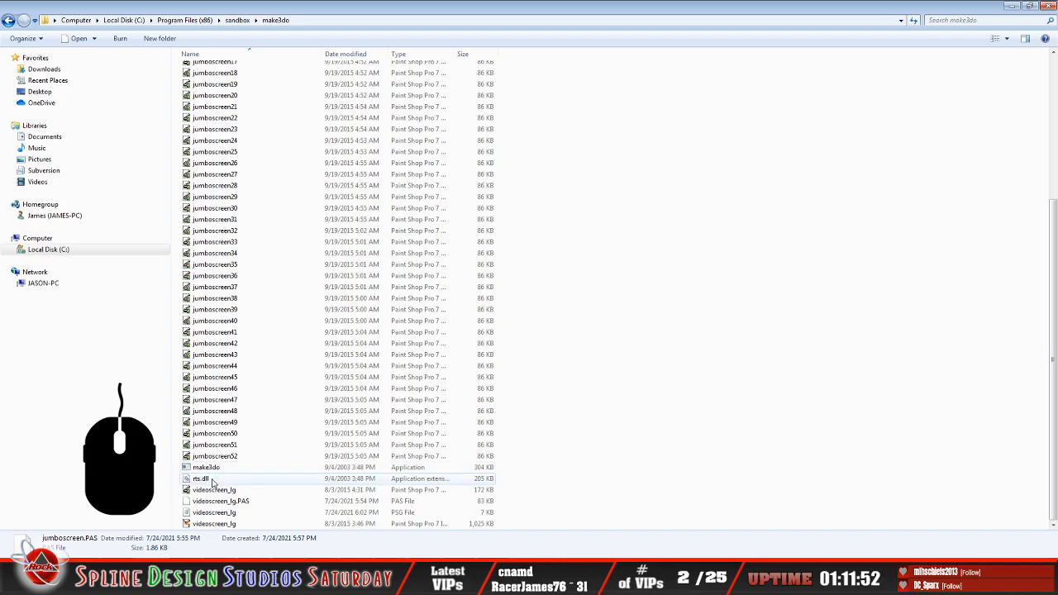
pyautogui.keyDown('shift'); pyautogui.click(246, 457); pyautogui.keyUp('shift')
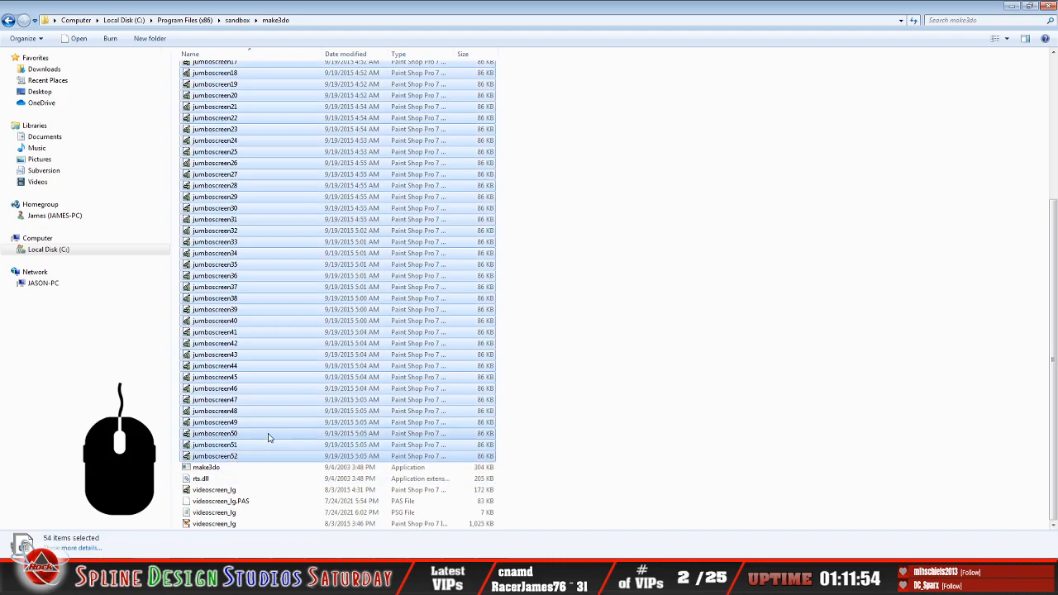
pyautogui.scroll(6, 281, 414)
pyautogui.scroll(-6, 294, 400)
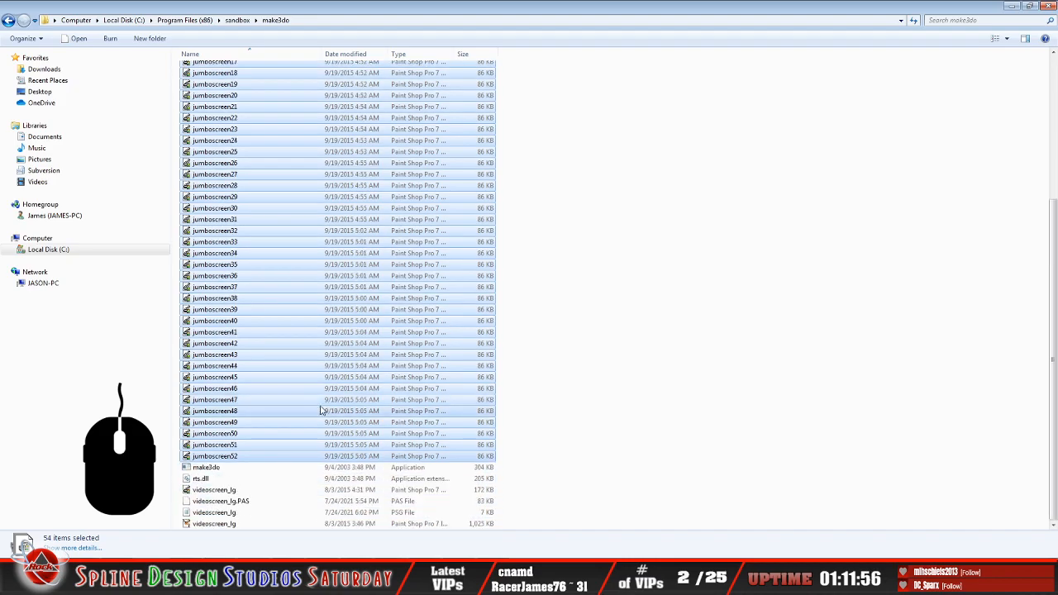
pyautogui.rightClick(205, 380)
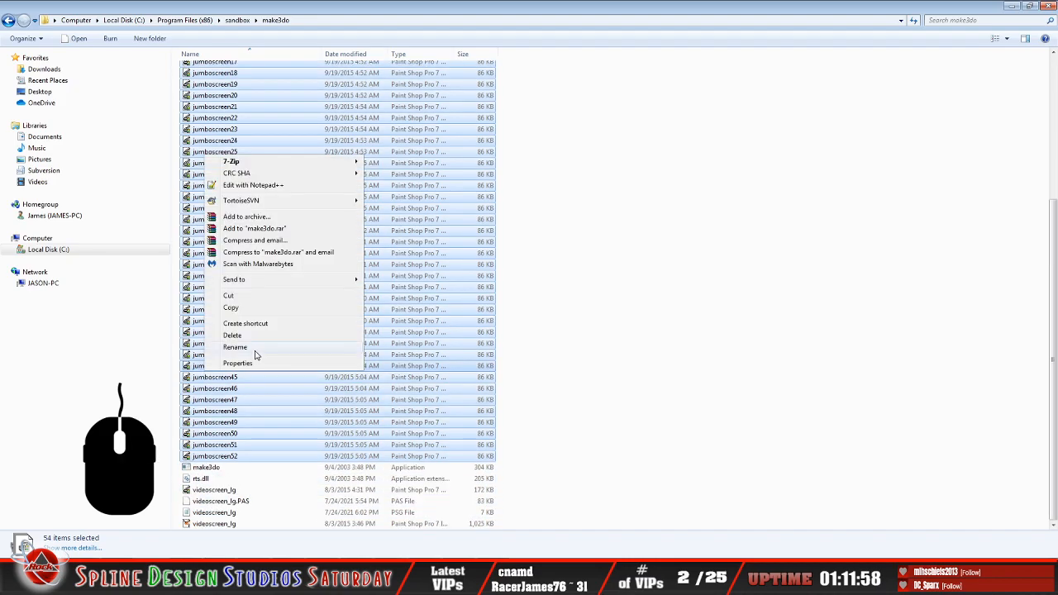
pyautogui.click(252, 340)
pyautogui.click(561, 297)
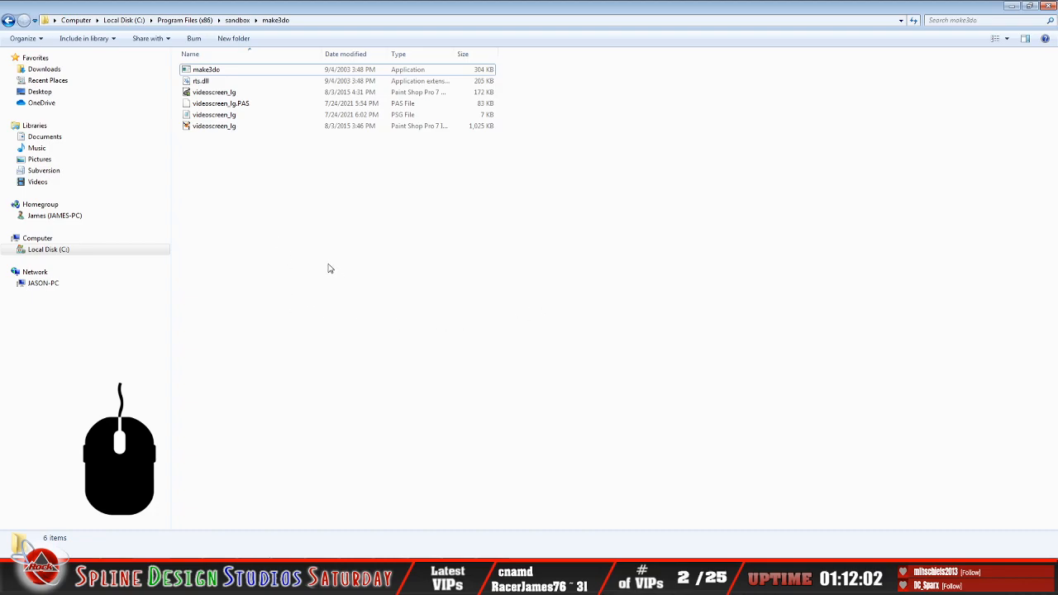
# Copy the videoscreen_lg PSG file in the make3do folder
pyautogui.click(224, 94)
pyautogui.keyDown('ctrl'); pyautogui.click(224, 104); pyautogui.keyUp('ctrl')
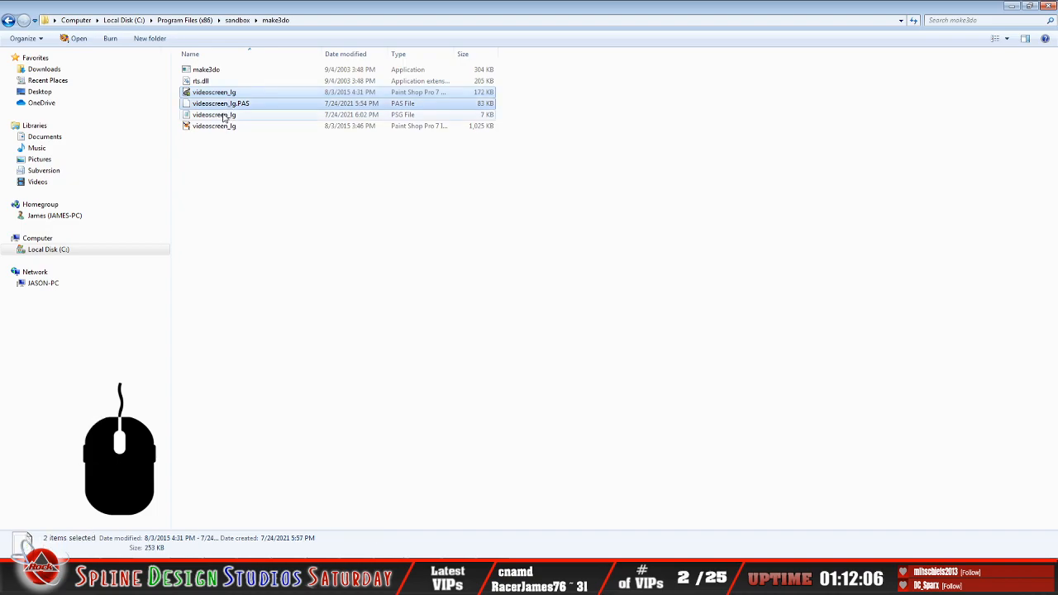
pyautogui.click(354, 217)
pyautogui.click(216, 115)
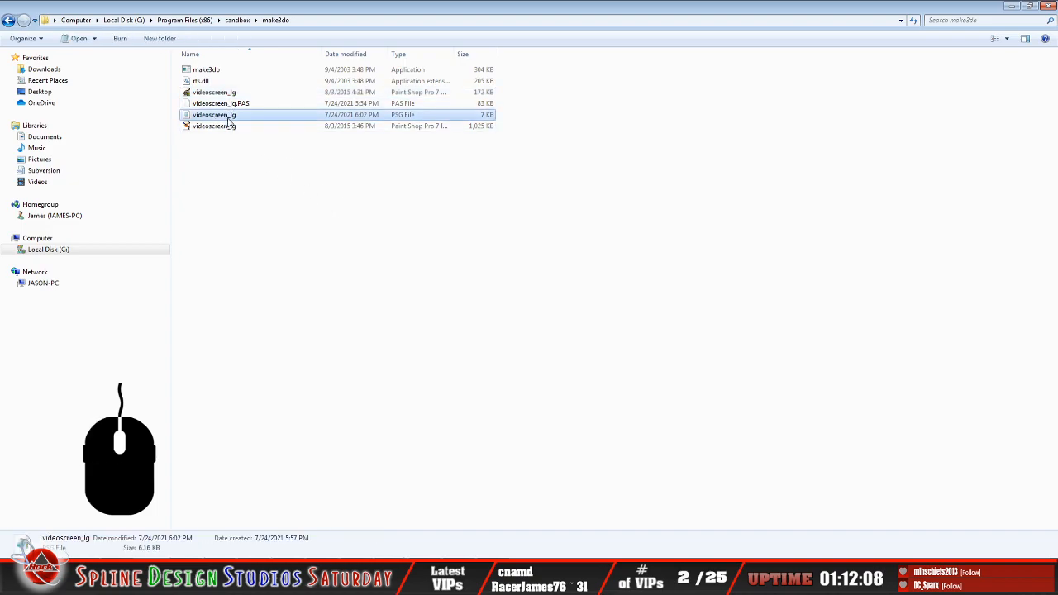
pyautogui.rightClick(228, 115)
pyautogui.click(430, 290)
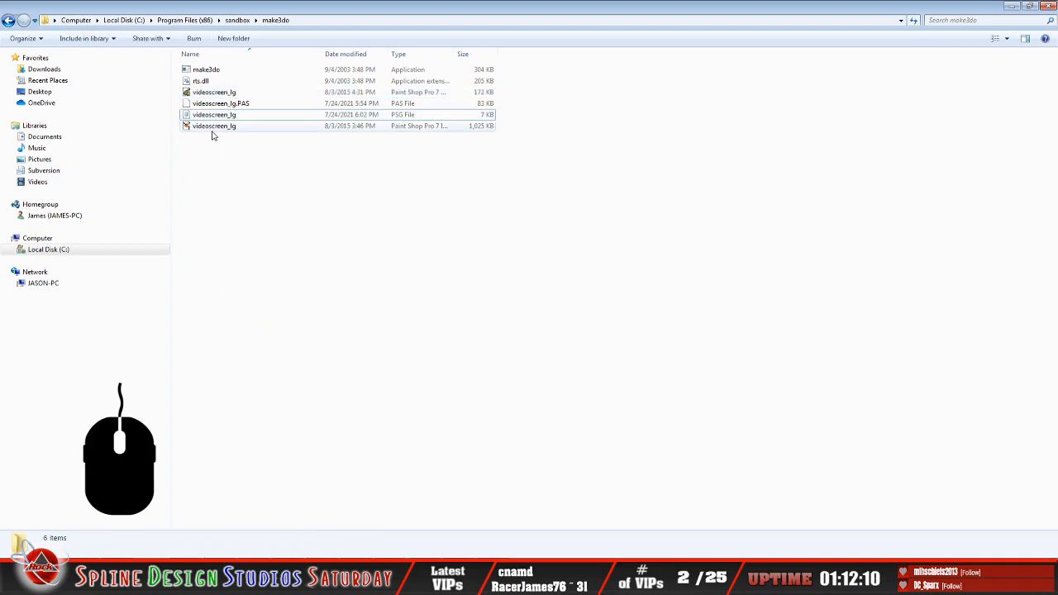
# Paste the videoscreen_lg PSG file into the 3DS folder of Texas items 2020 Video screen, replacing the existing copy
pyautogui.click(99, 583)
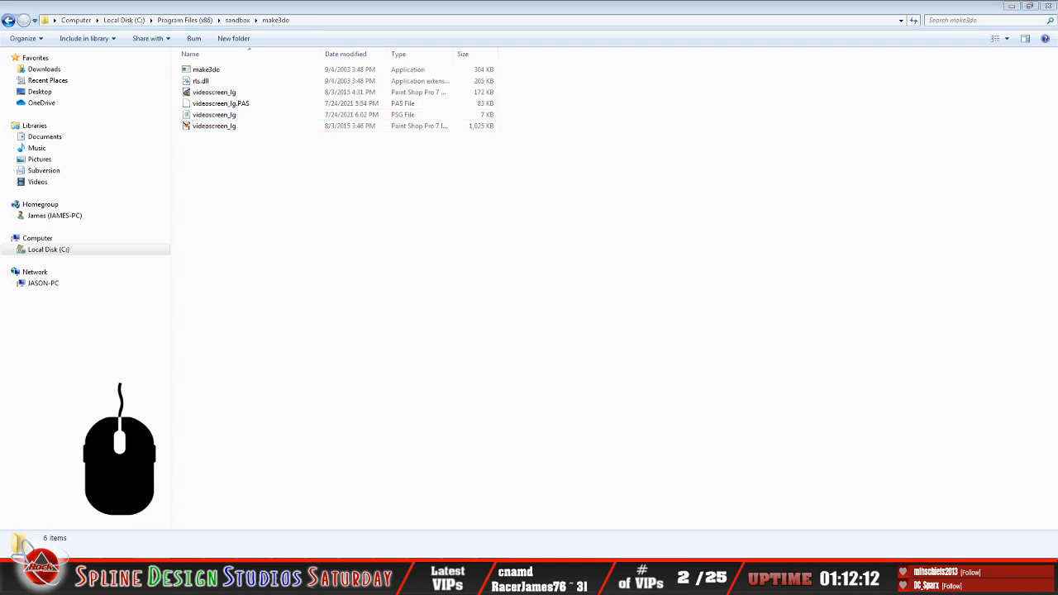
pyautogui.click(48, 524)
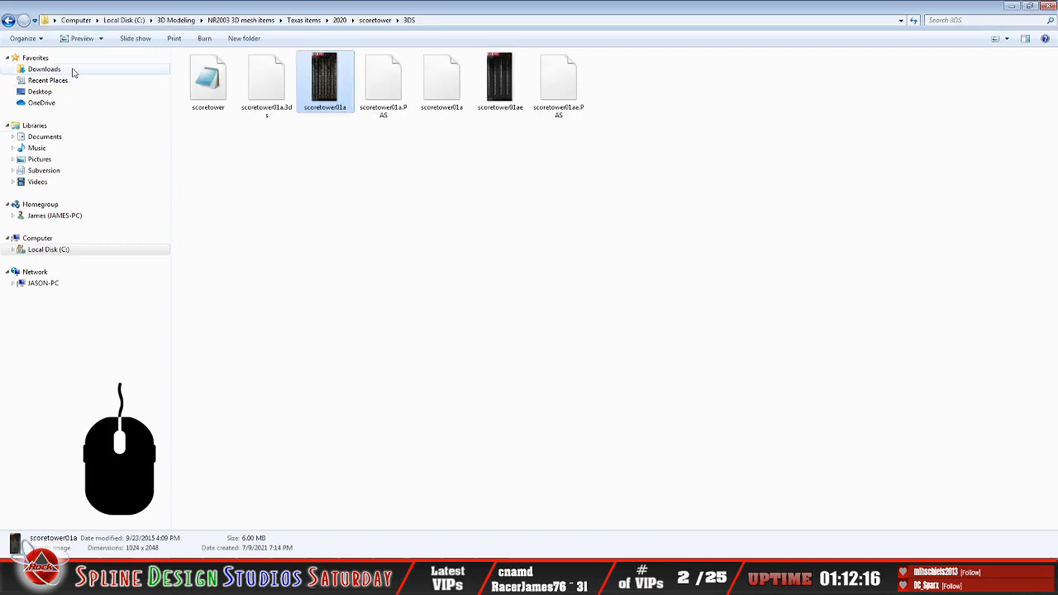
pyautogui.click(9, 21)
pyautogui.click(9, 21)
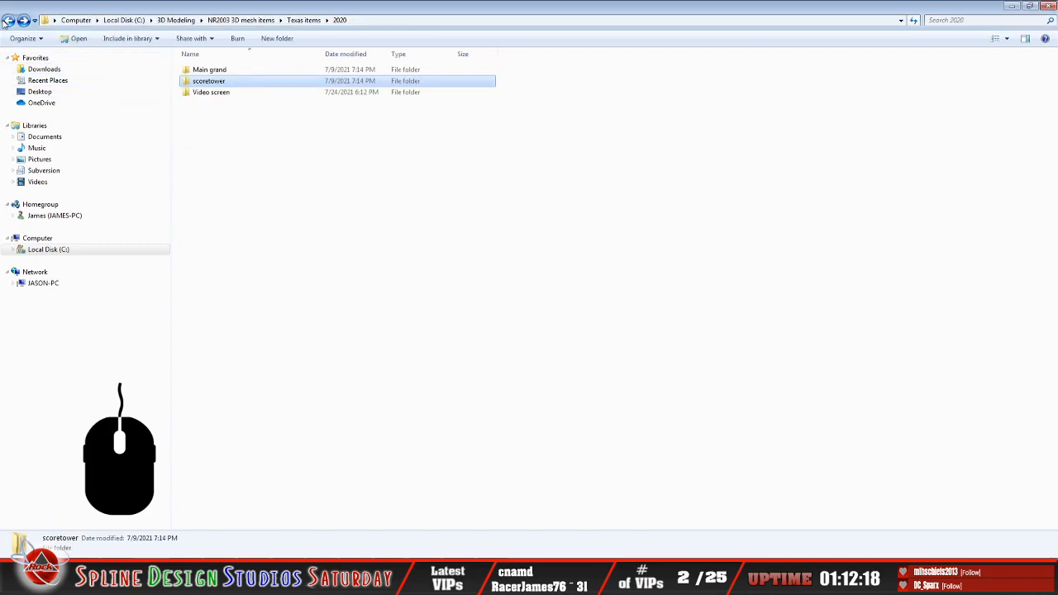
pyautogui.doubleClick(207, 92)
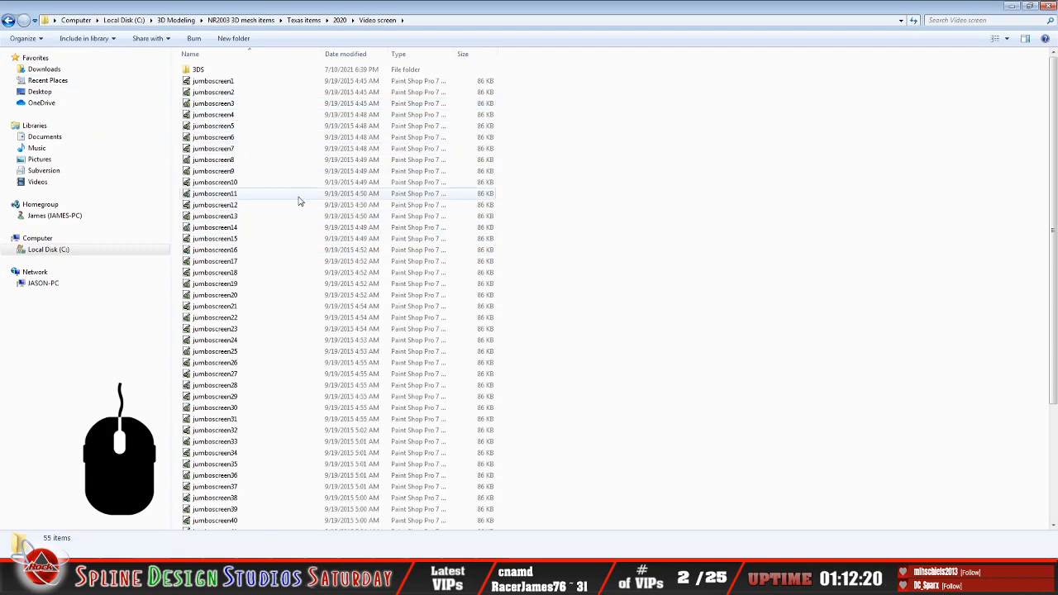
pyautogui.doubleClick(199, 72)
pyautogui.rightClick(503, 253)
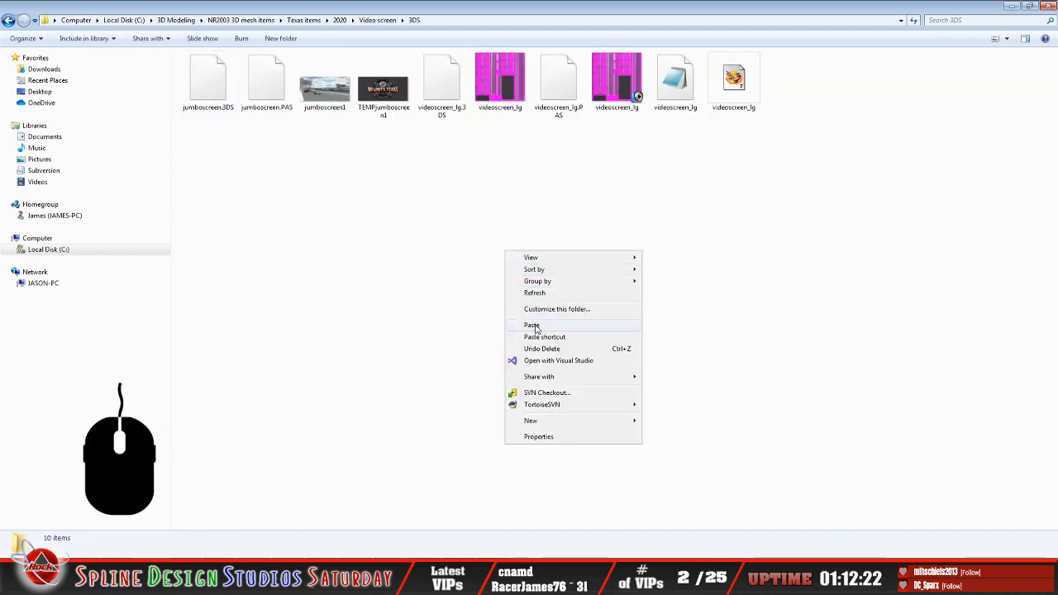
pyautogui.click(536, 329)
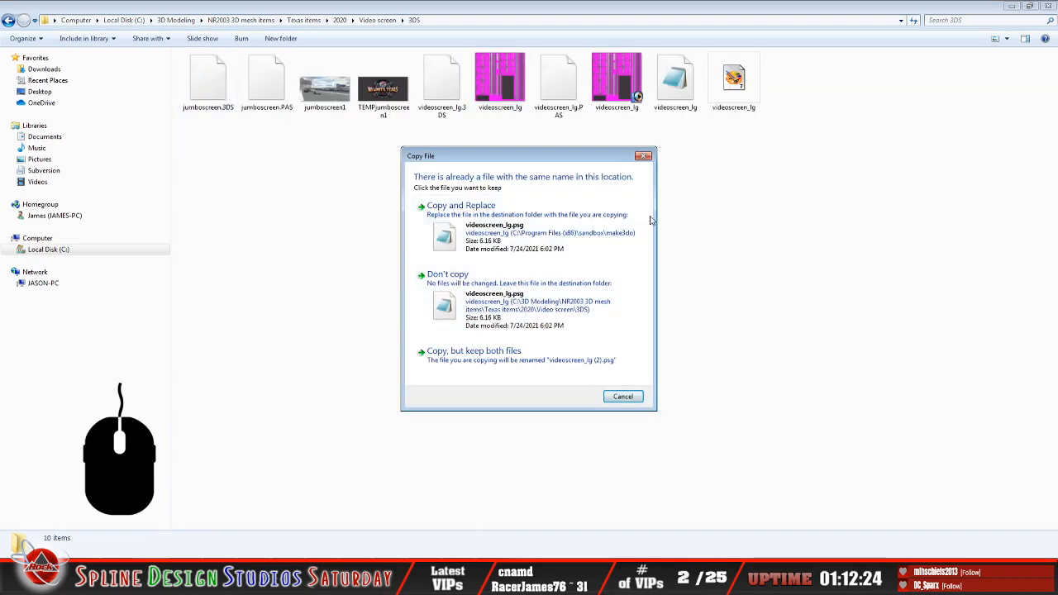
pyautogui.click(489, 225)
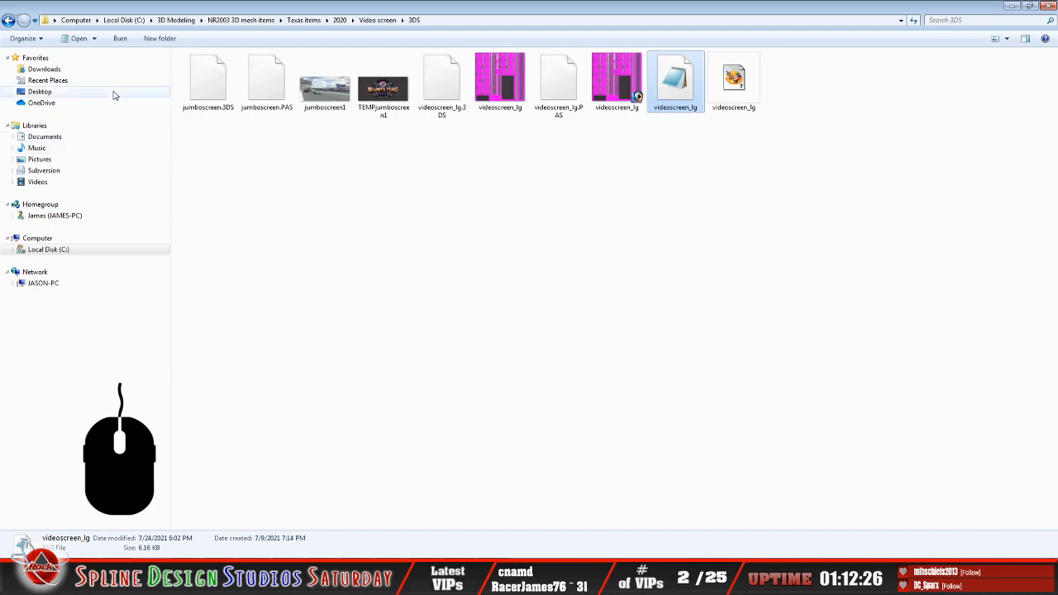
# Go back up to the 2020 folder, and delete the four videoscreen_lg files from the sandbox make3do folder
pyautogui.click(8, 20)
pyautogui.click(8, 20)
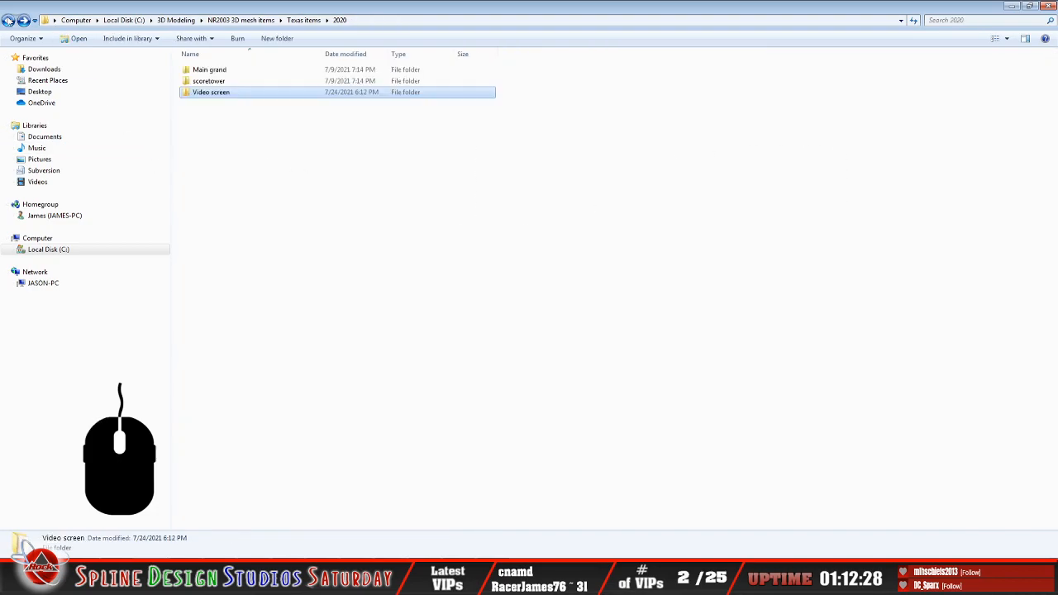
pyautogui.click(79, 584)
pyautogui.click(83, 567)
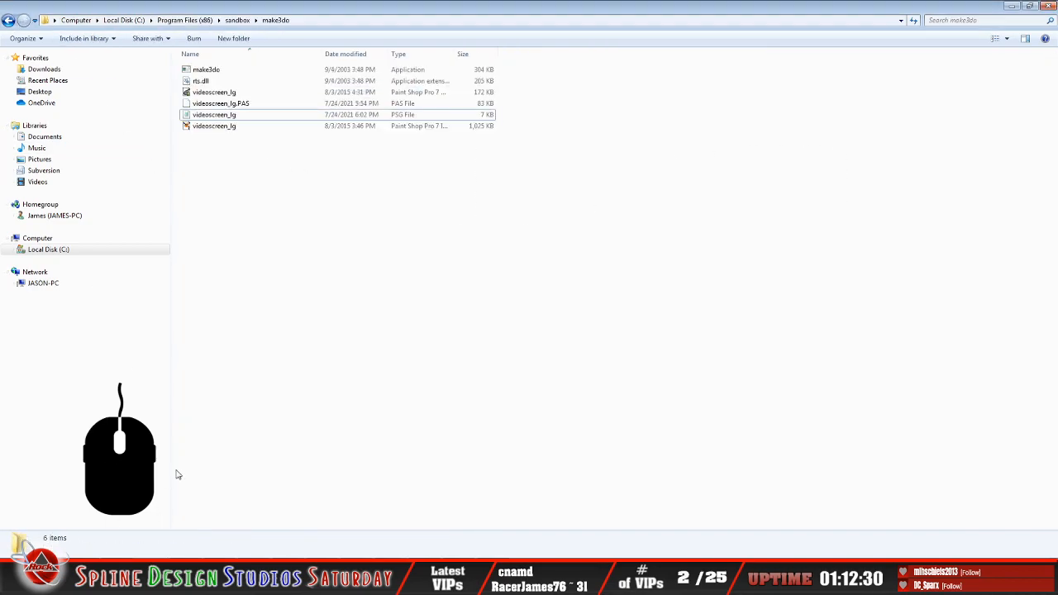
pyautogui.click(221, 92)
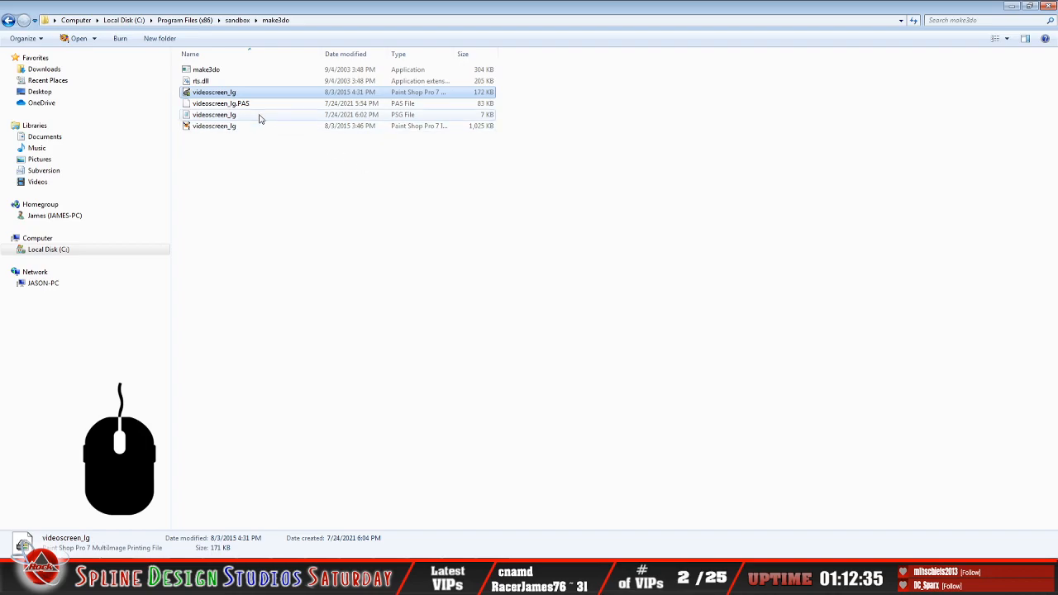
pyautogui.keyDown('ctrl'); pyautogui.click(246, 105); pyautogui.keyUp('ctrl')
pyautogui.keyDown('ctrl'); pyautogui.click(232, 116); pyautogui.keyUp('ctrl')
pyautogui.keyDown('ctrl'); pyautogui.click(232, 127); pyautogui.keyUp('ctrl')
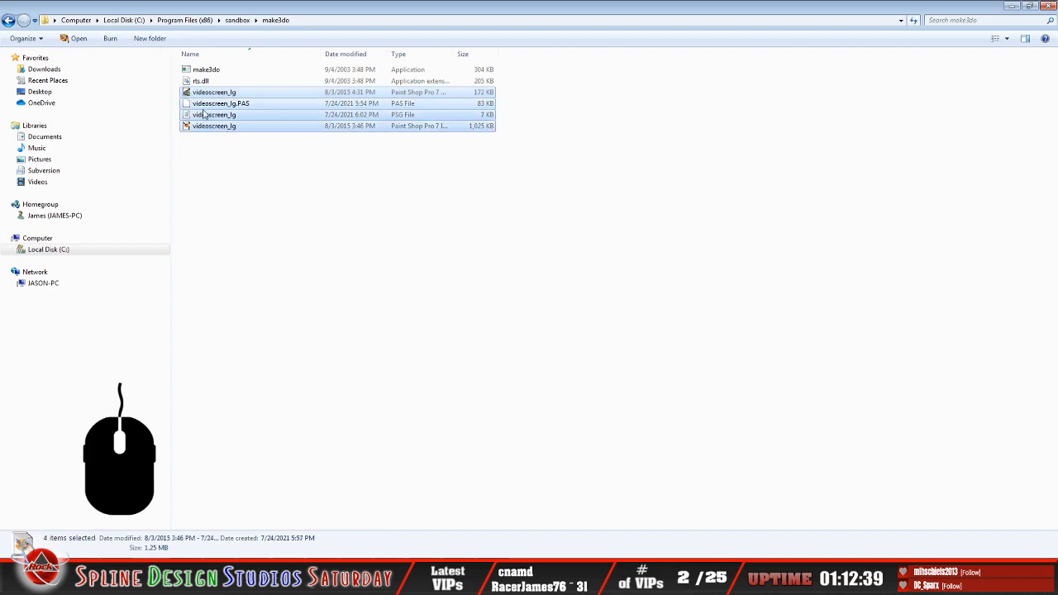
pyautogui.rightClick(204, 113)
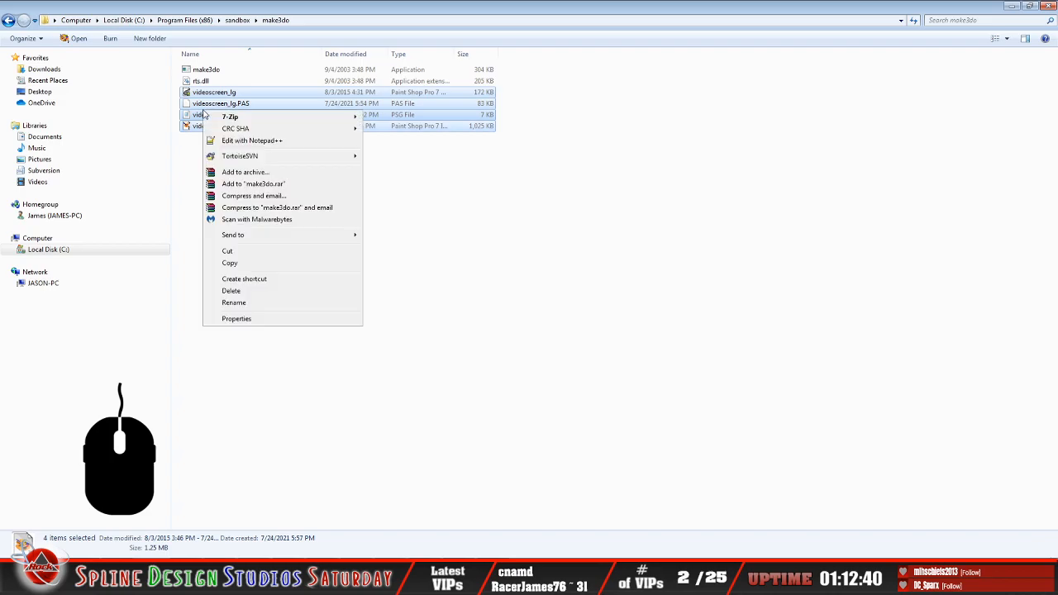
pyautogui.click(231, 291)
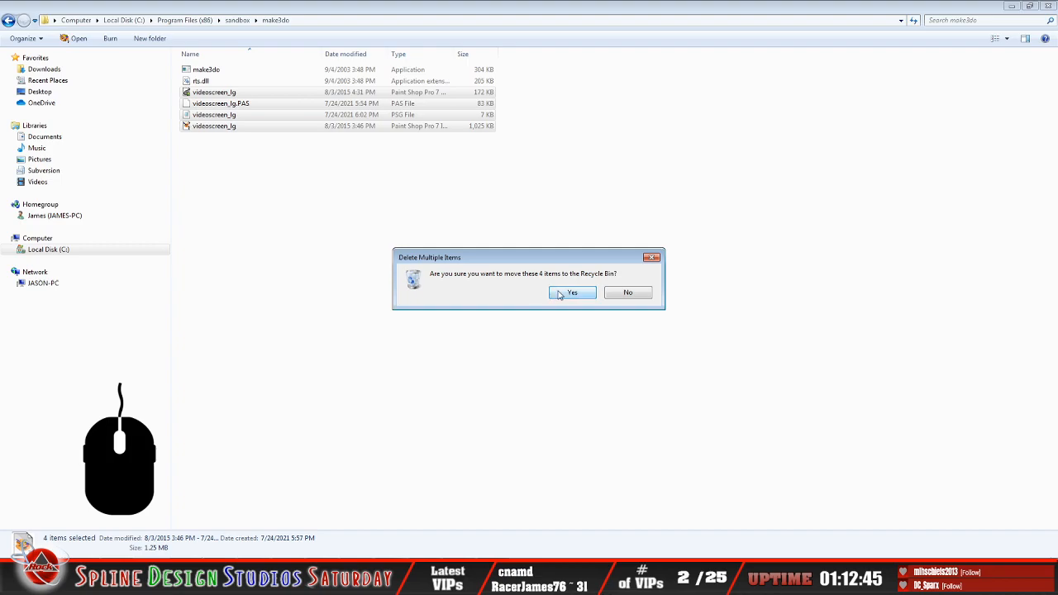
pyautogui.click(560, 295)
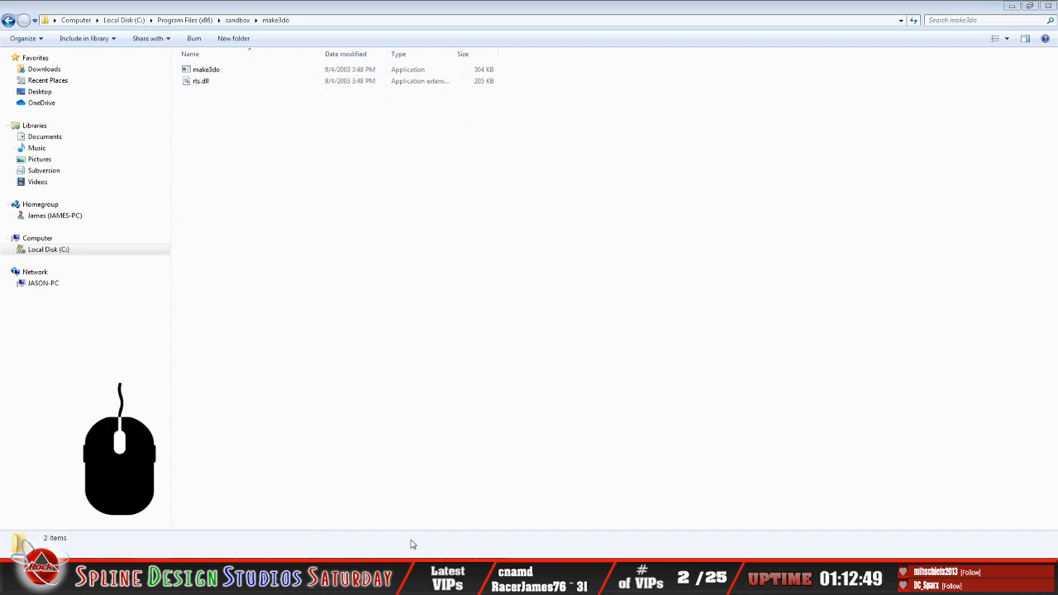
# Switch to 3ds Max and examine the scoring tower in the infield from several angles and distances
pyautogui.click(419, 576)
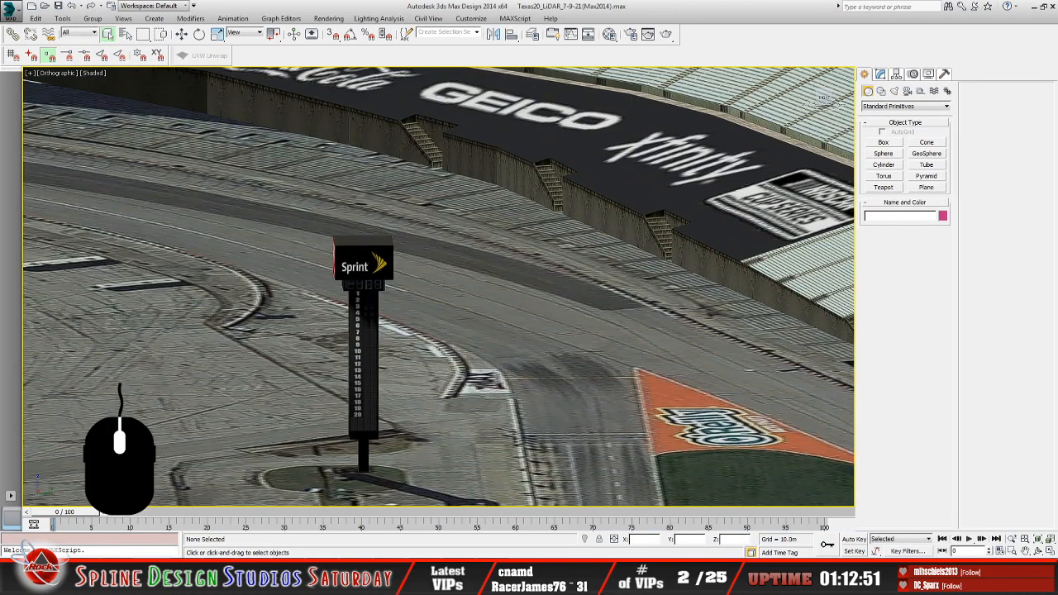
pyautogui.moveTo(435, 342); pyautogui.dragTo(495, 325, button='middle')
pyautogui.scroll(-1, 460, 262)
pyautogui.scroll(2, 491, 316)
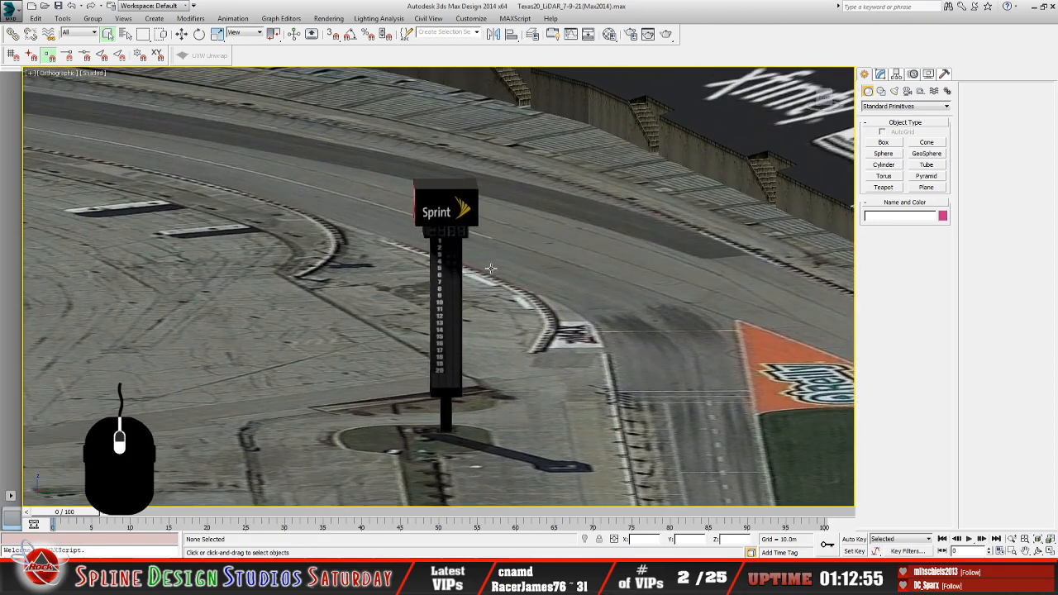
pyautogui.moveTo(427, 261)
pyautogui.keyDown('alt'); pyautogui.mouseDown(button='middle')
pyautogui.moveTo(476, 297)
pyautogui.moveTo(644, 296)
pyautogui.moveTo(366, 298)
pyautogui.moveTo(472, 302)
pyautogui.moveTo(633, 273)
pyautogui.moveTo(241, 300)
pyautogui.moveTo(445, 263)
pyautogui.mouseUp(button='middle'); pyautogui.keyUp('alt')
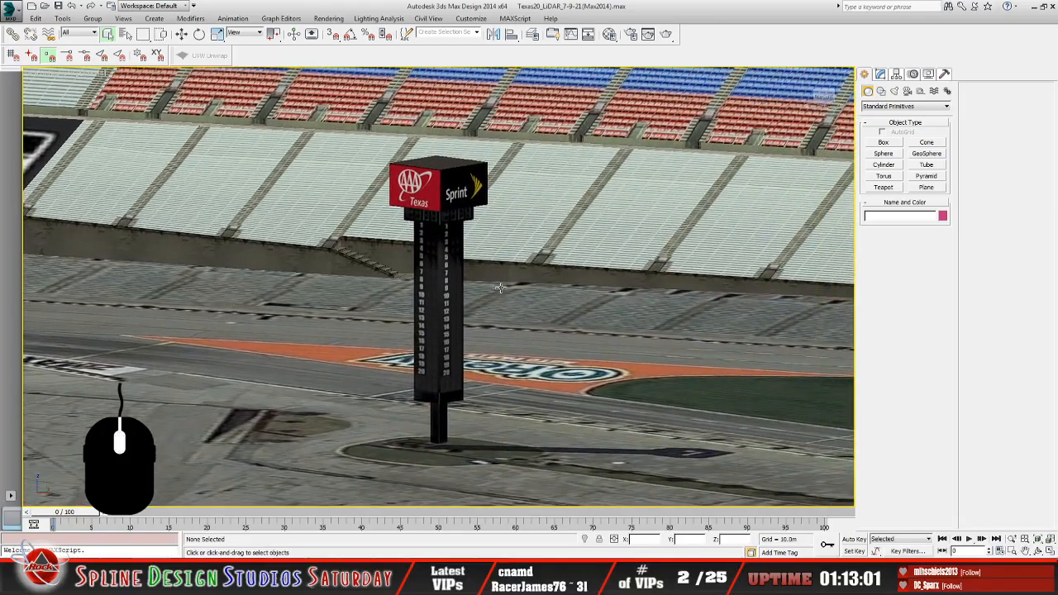
pyautogui.scroll(2, 446, 263)
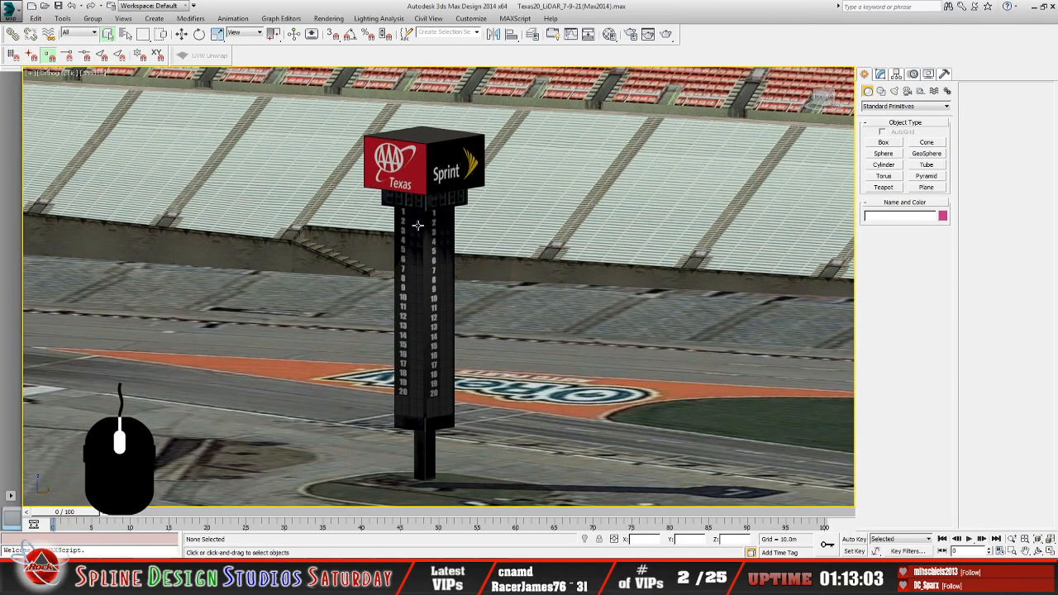
pyautogui.scroll(-2, 434, 252)
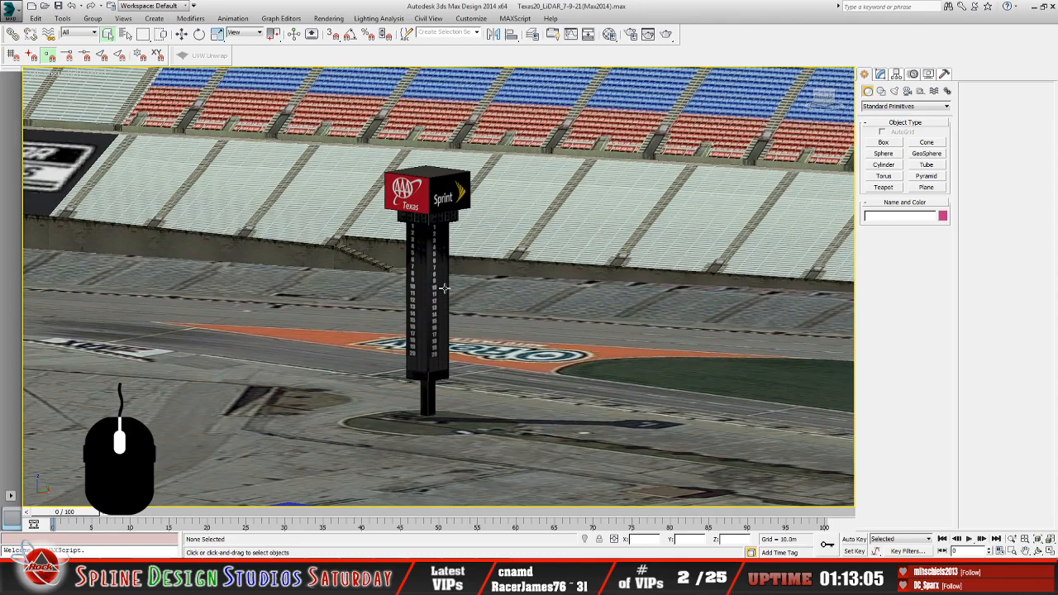
pyautogui.keyDown('alt'); pyautogui.moveTo(551, 355); pyautogui.dragTo(459, 377, button='middle'); pyautogui.keyUp('alt')
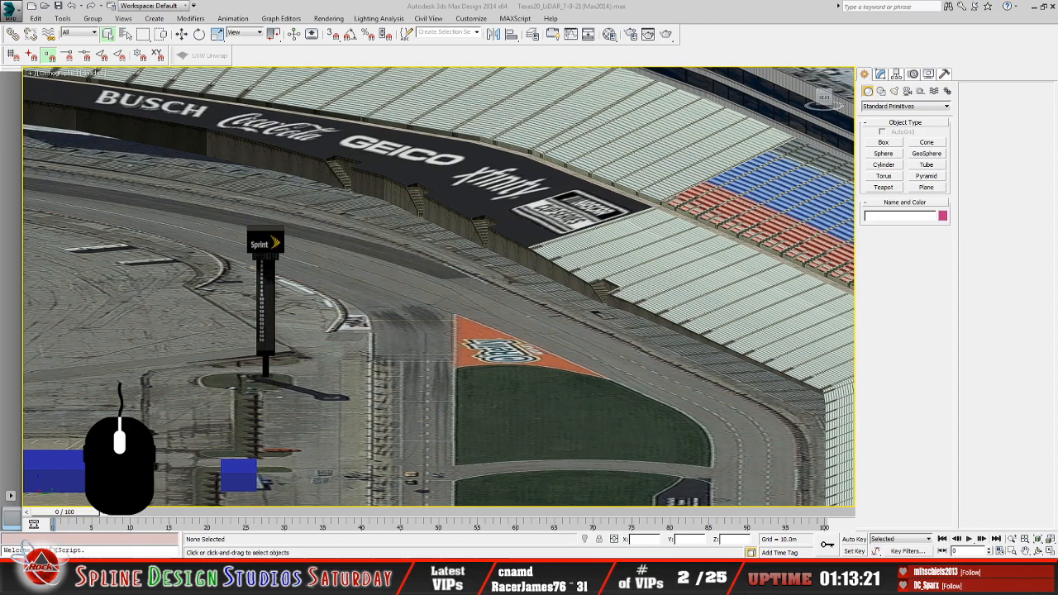
# Switch to the Texas items 2020 folder, open the 3DS folder inside scoretower and select scoretower01a.PAS
pyautogui.hotkey('alt', 'Tab')
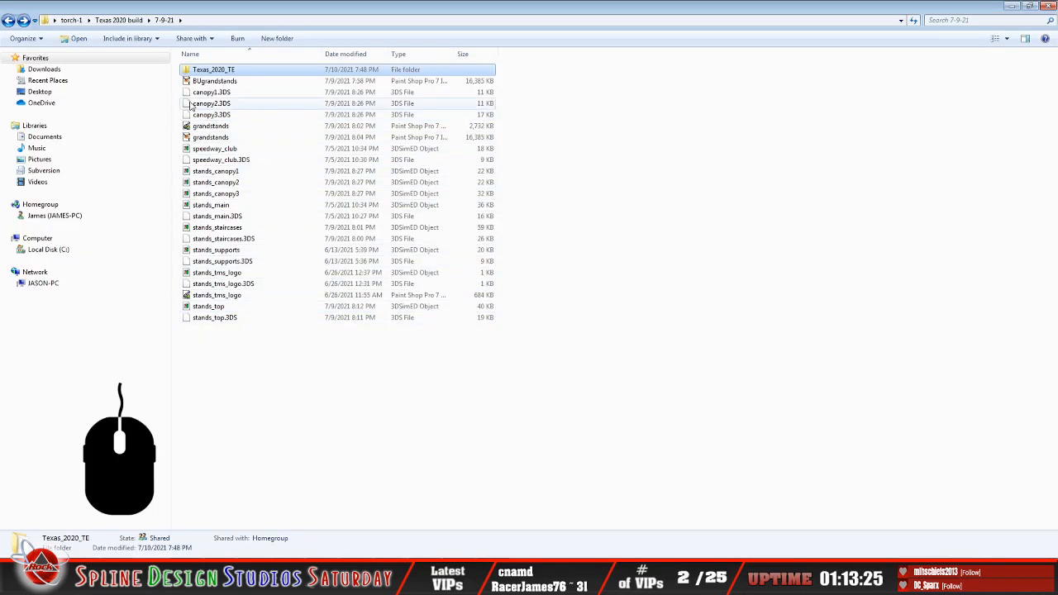
pyautogui.click(108, 579)
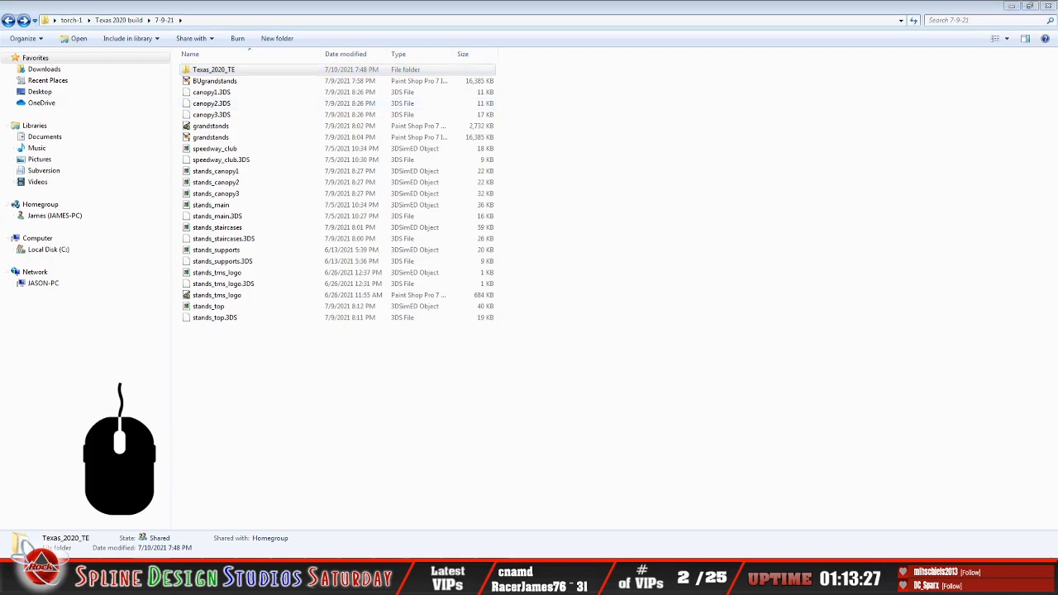
pyautogui.click(107, 579)
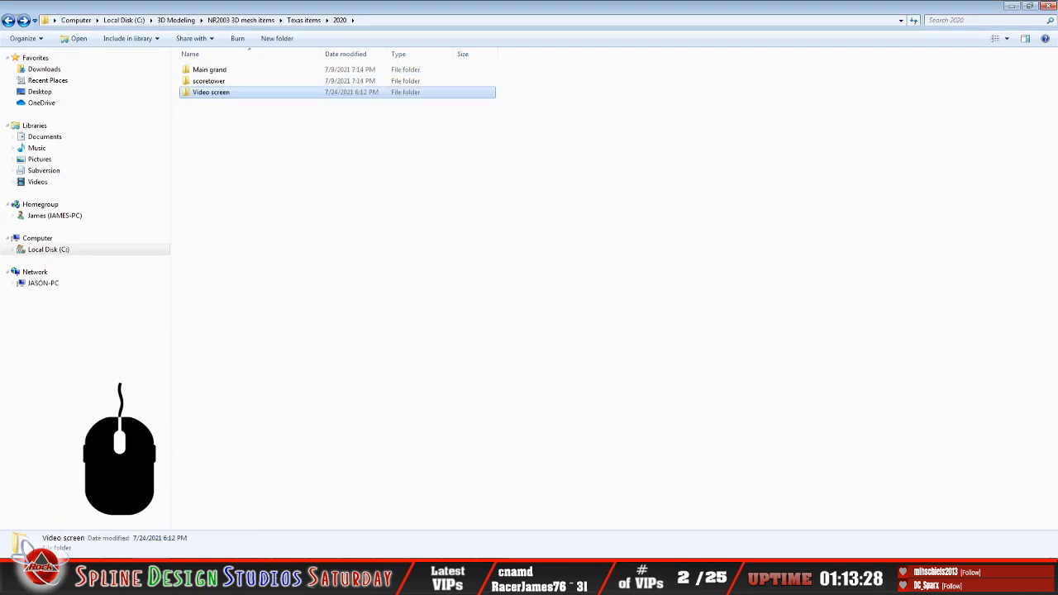
pyautogui.doubleClick(206, 81)
pyautogui.doubleClick(200, 69)
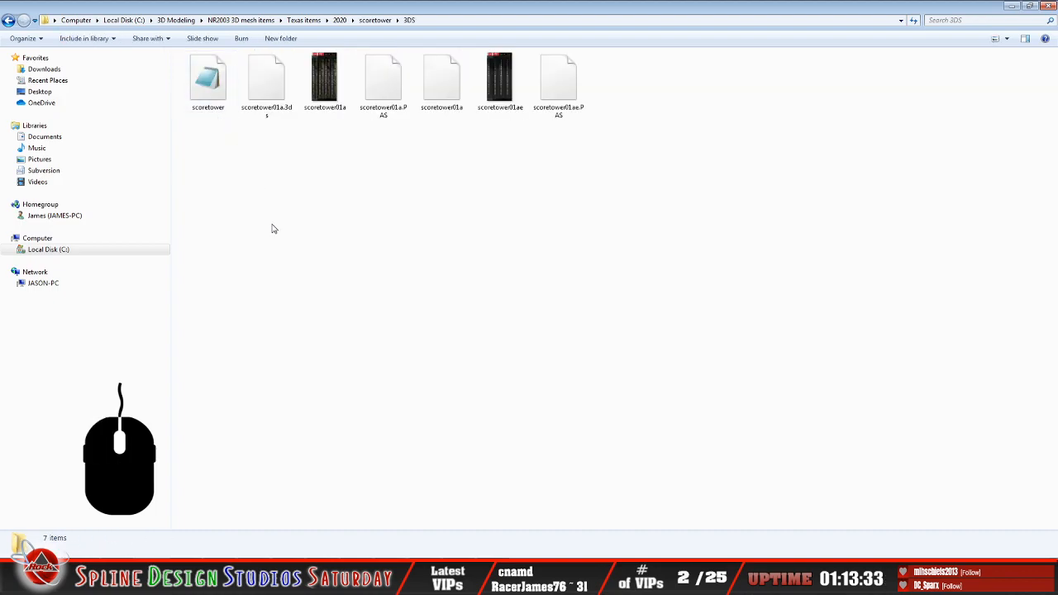
pyautogui.click(386, 111)
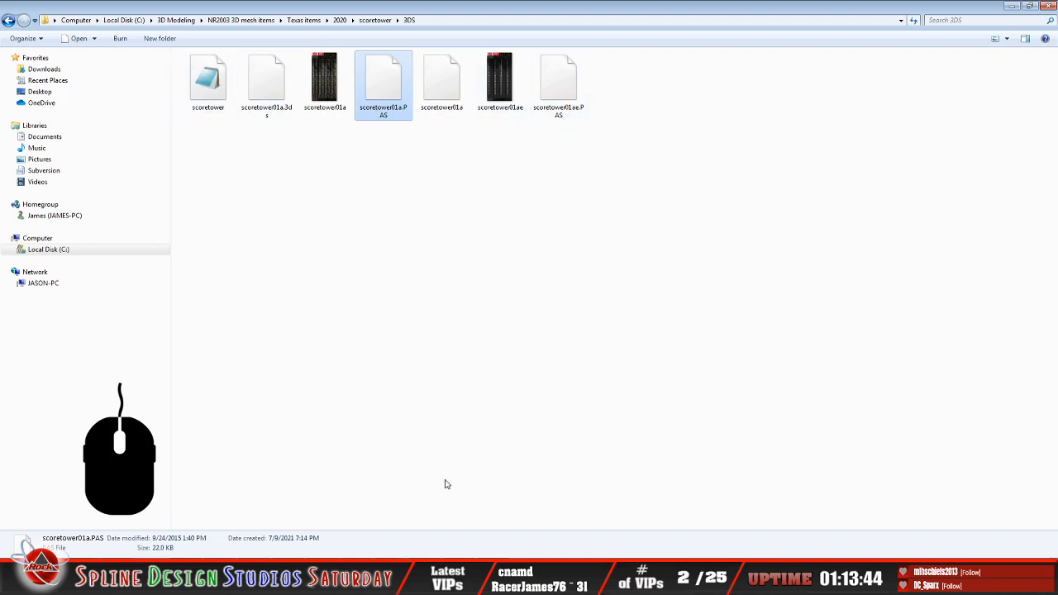
# Switch back to 3ds Max and unhide the Texas_LIDAR object in the track scene
pyautogui.click(446, 579)
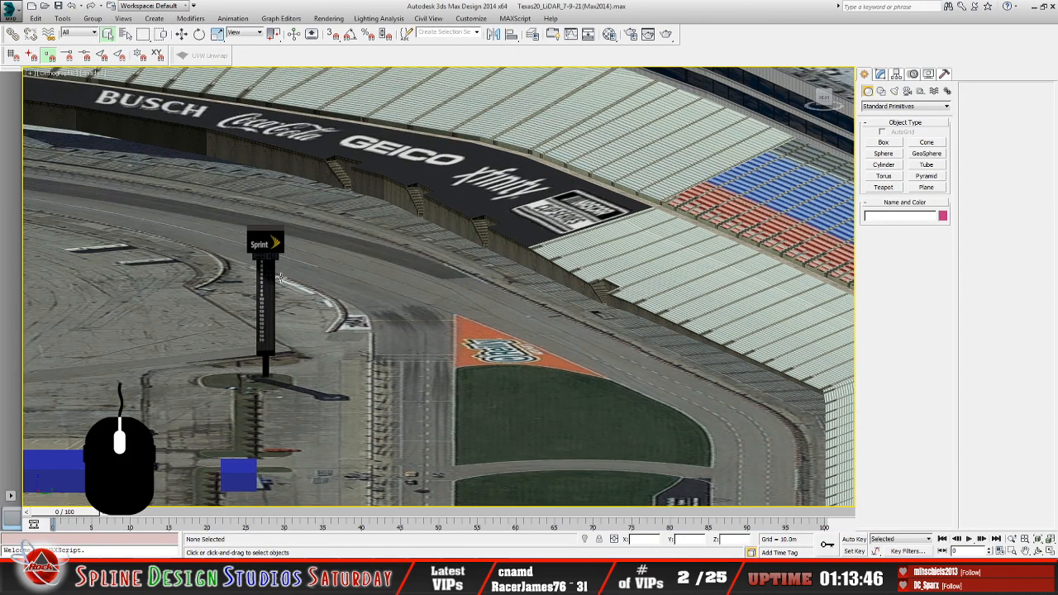
pyautogui.moveTo(362, 334)
pyautogui.keyDown('alt'); pyautogui.mouseDown(button='middle')
pyautogui.moveTo(353, 319)
pyautogui.moveTo(360, 340)
pyautogui.moveTo(351, 334)
pyautogui.moveTo(375, 334)
pyautogui.mouseUp(button='middle'); pyautogui.keyUp('alt')
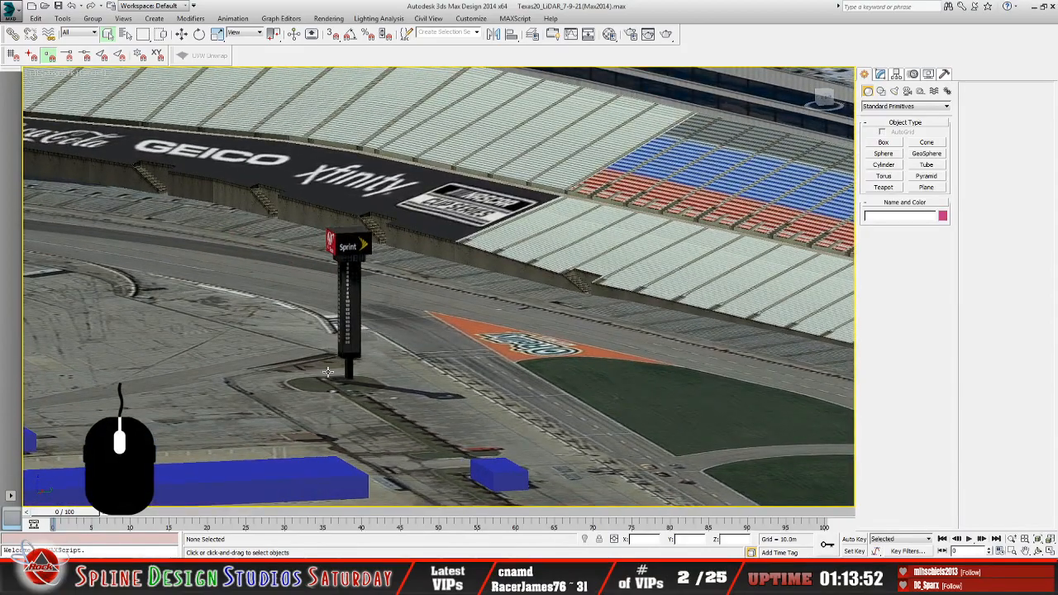
pyautogui.keyDown('alt'); pyautogui.moveTo(377, 275); pyautogui.dragTo(432, 316, button='middle'); pyautogui.keyUp('alt')
pyautogui.scroll(-5, 432, 316)
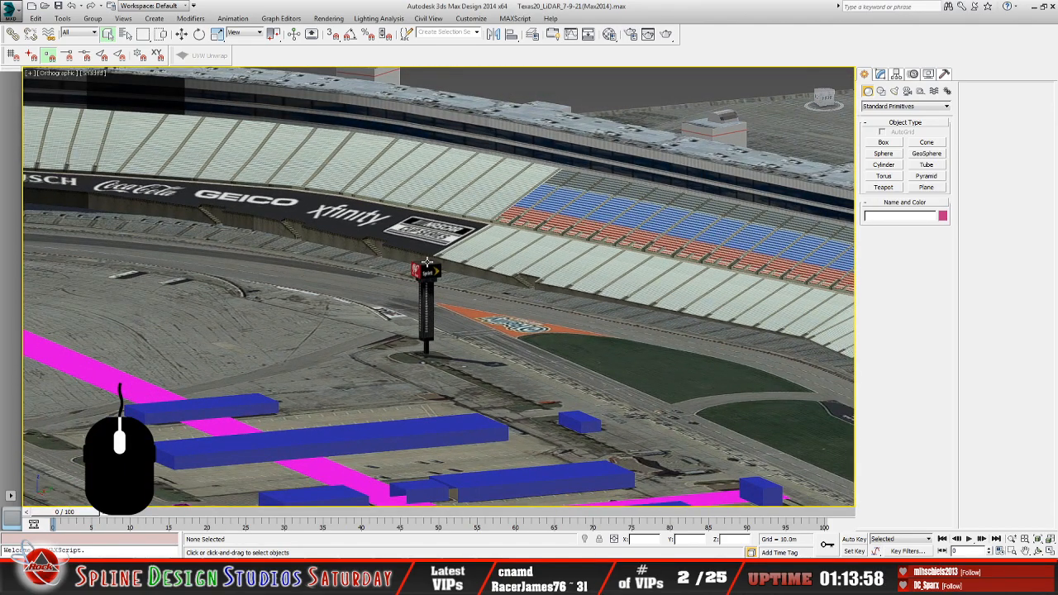
pyautogui.moveTo(409, 383)
pyautogui.keyDown('alt'); pyautogui.mouseDown(button='middle')
pyautogui.moveTo(447, 389)
pyautogui.moveTo(442, 374)
pyautogui.moveTo(423, 386)
pyautogui.mouseUp(button='middle'); pyautogui.keyUp('alt')
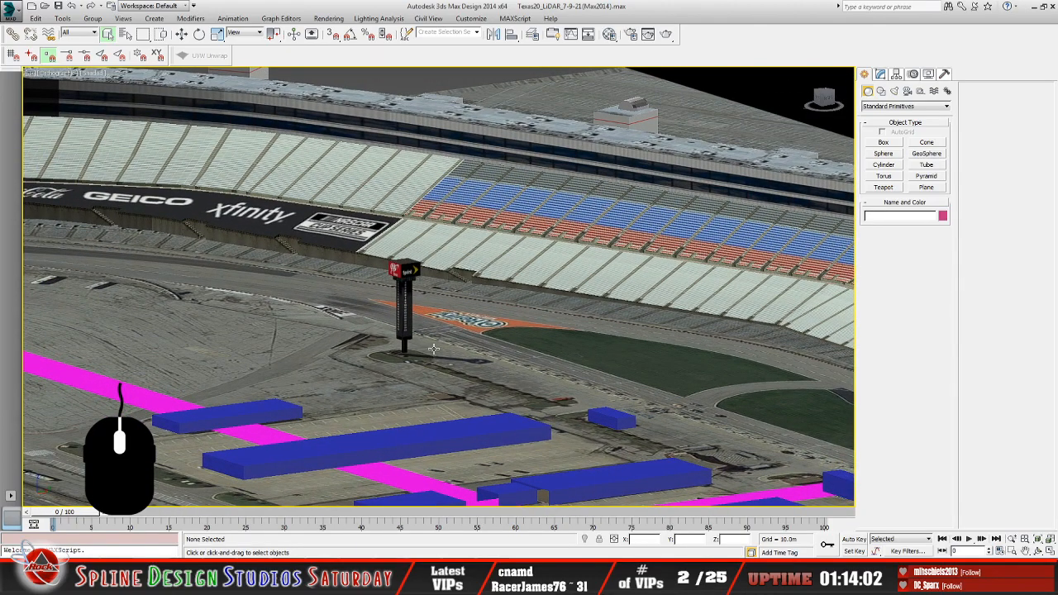
pyautogui.scroll(-3, 588, 243)
pyautogui.moveTo(616, 296); pyautogui.dragTo(415, 354, button='middle')
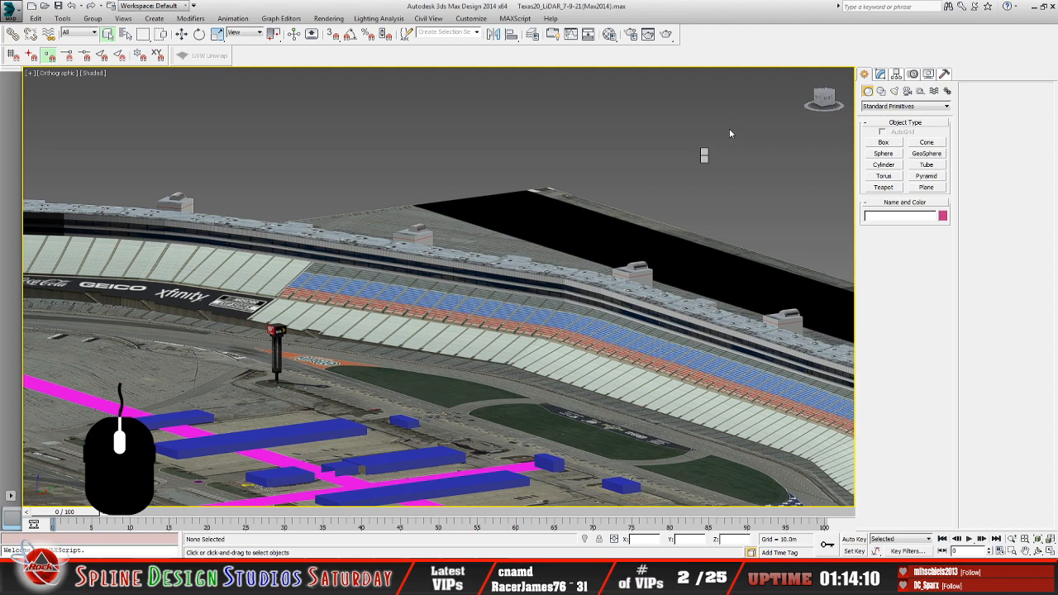
pyautogui.click(729, 103)
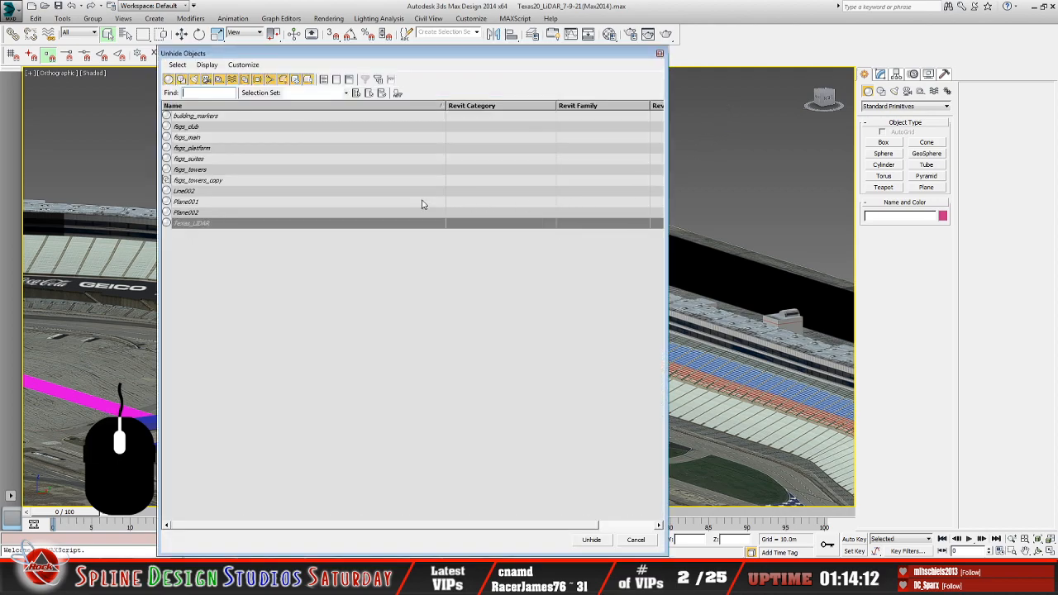
pyautogui.click(206, 225)
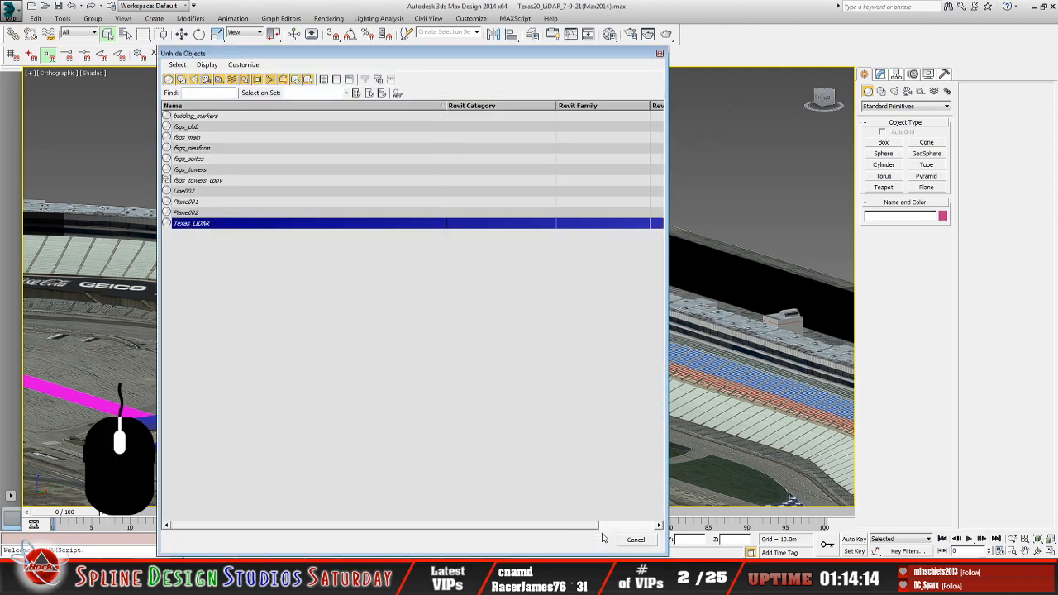
pyautogui.click(592, 540)
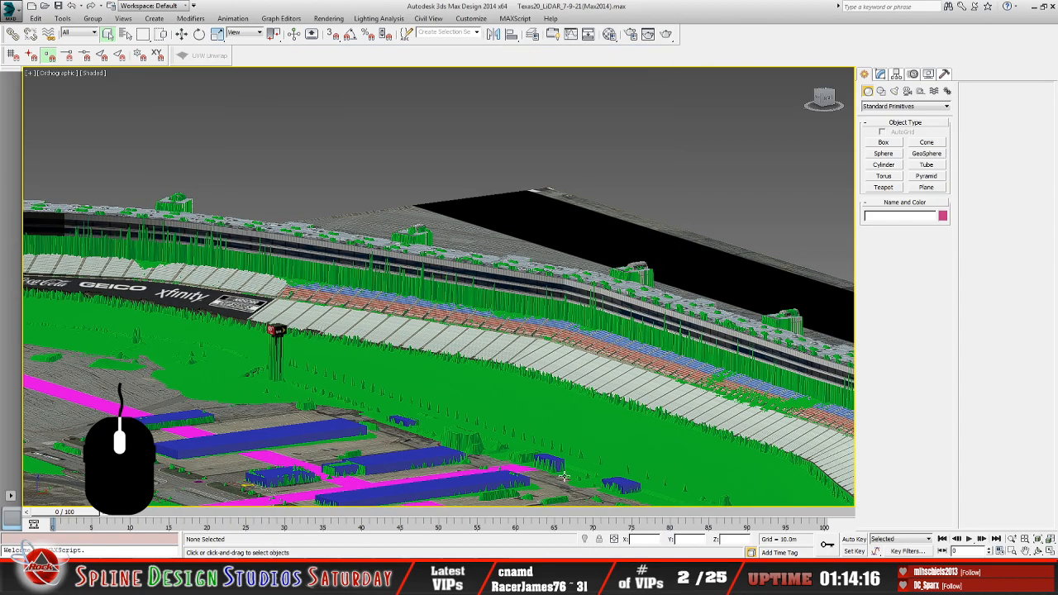
# Compare the scoring tower's position and height with the LiDAR mesh spikes around it from close up
pyautogui.keyDown('alt'); pyautogui.moveTo(533, 323); pyautogui.dragTo(577, 313, button='middle'); pyautogui.keyUp('alt')
pyautogui.scroll(6, 577, 313)
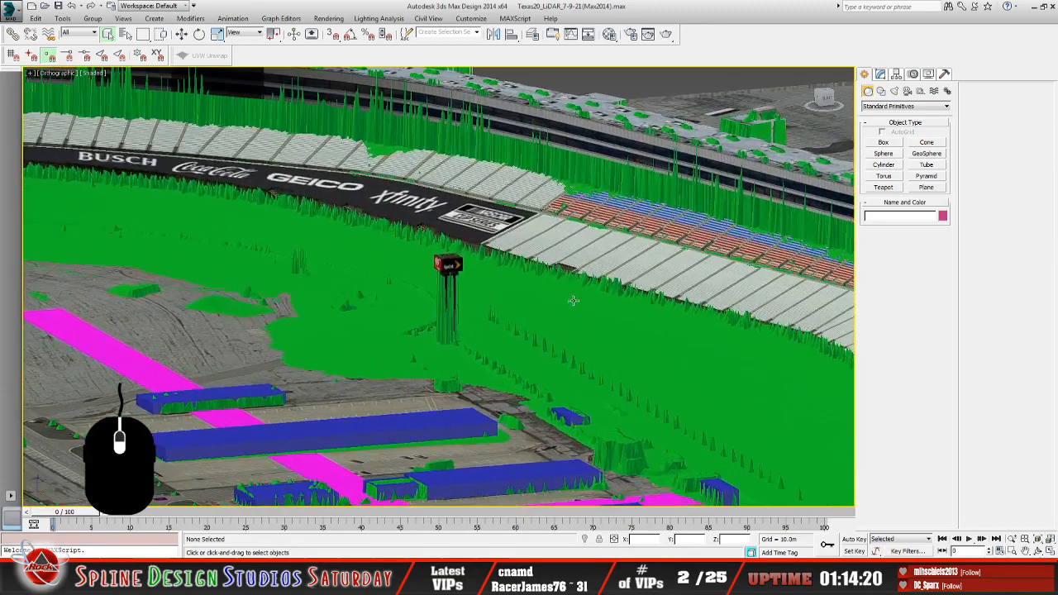
pyautogui.scroll(6, 560, 318)
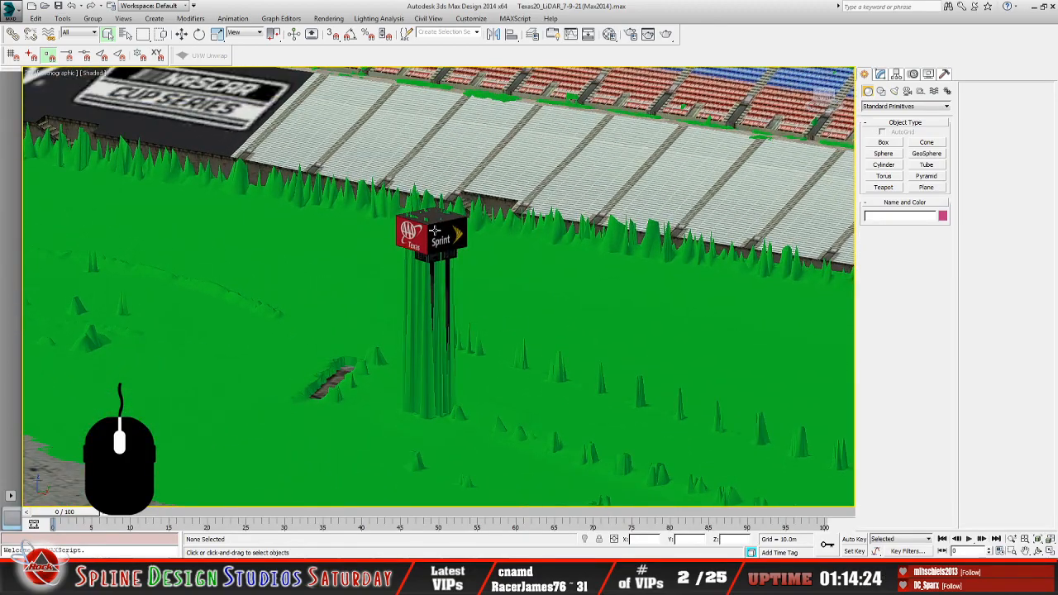
pyautogui.keyDown('alt'); pyautogui.moveTo(479, 272); pyautogui.dragTo(498, 261, button='middle'); pyautogui.keyUp('alt')
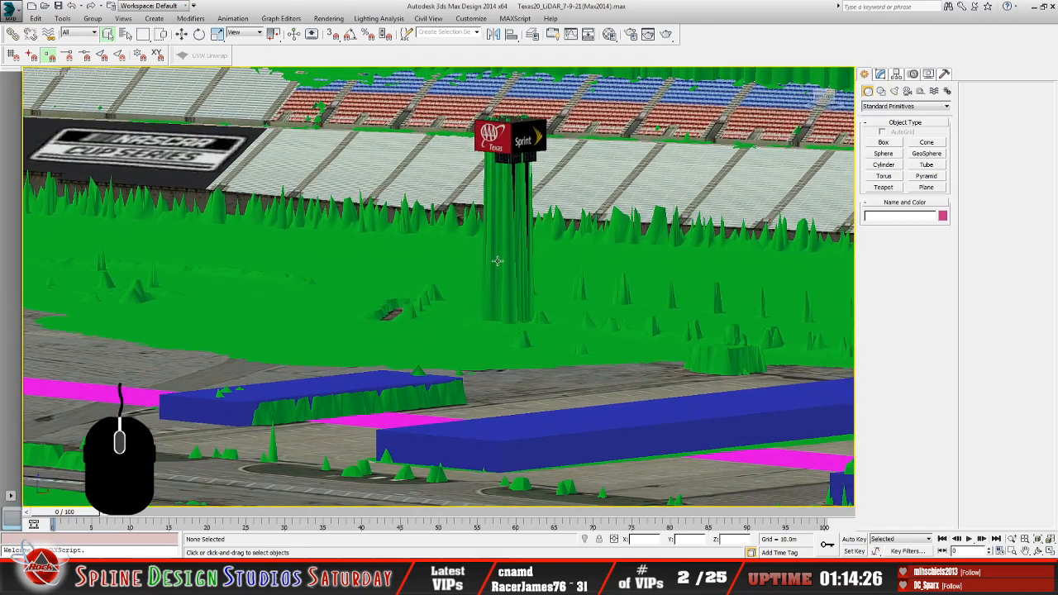
pyautogui.scroll(5, 497, 261)
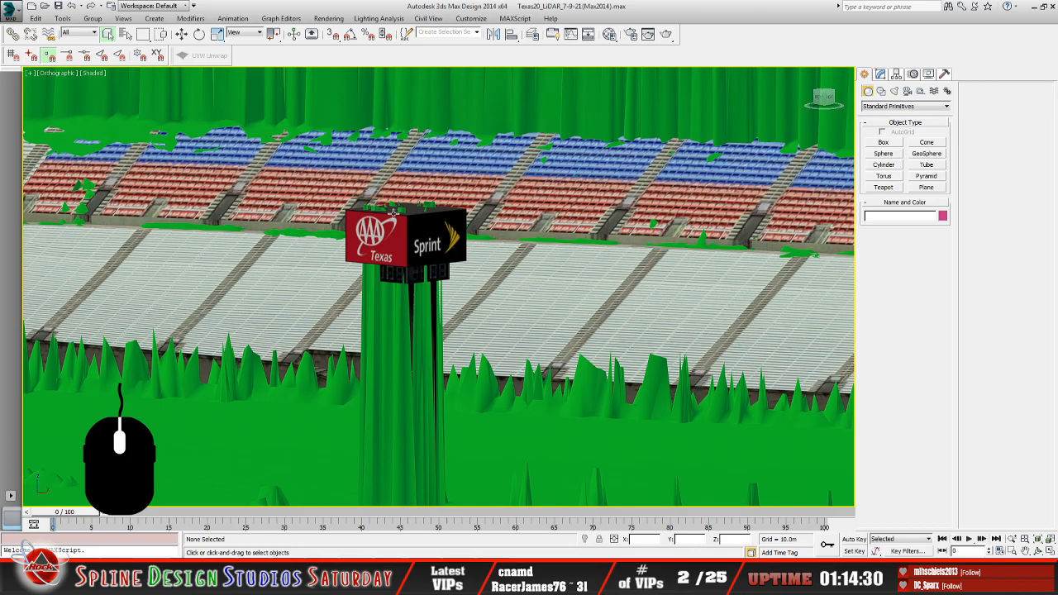
pyautogui.keyDown('alt'); pyautogui.moveTo(490, 272); pyautogui.dragTo(458, 335, button='middle'); pyautogui.keyUp('alt')
pyautogui.keyDown('alt'); pyautogui.moveTo(494, 370); pyautogui.dragTo(264, 407, button='middle'); pyautogui.keyUp('alt')
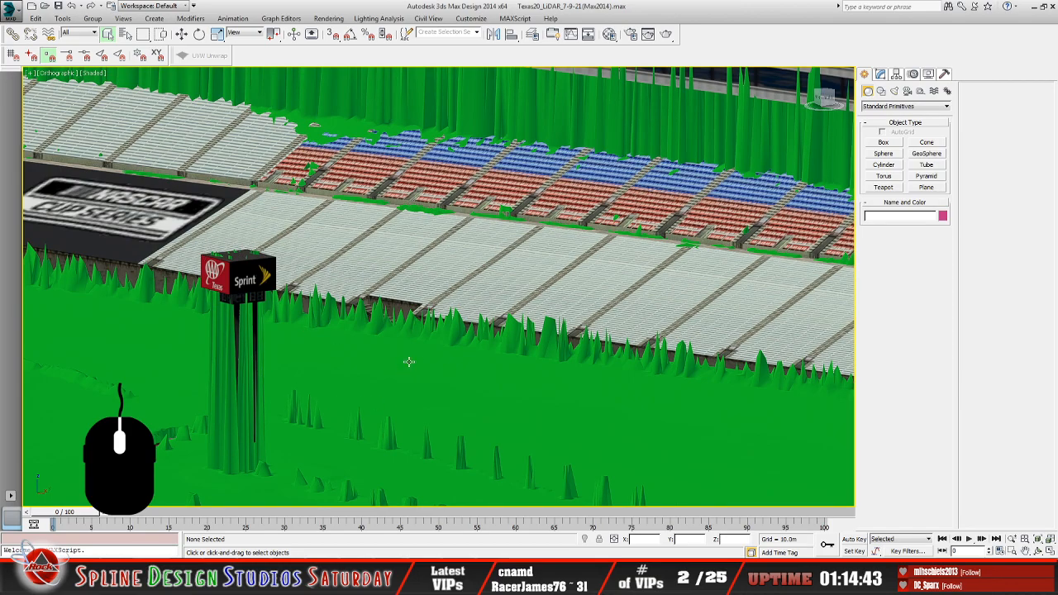
# Examine the LiDAR mesh around the grandstands and across the speedway to the video screen on the far side
pyautogui.scroll(-10, 406, 364)
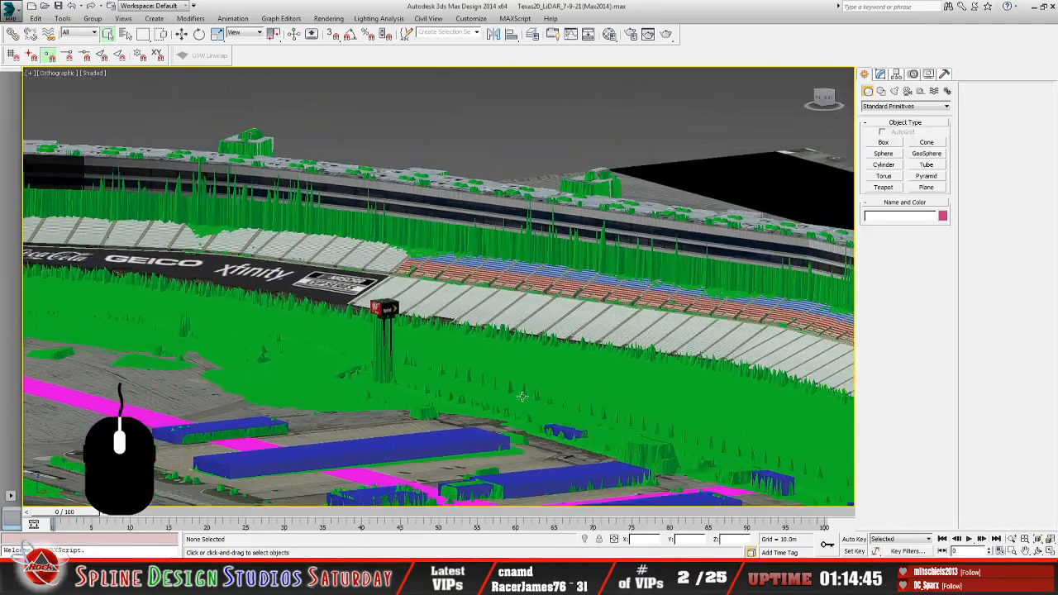
pyautogui.keyDown('alt'); pyautogui.moveTo(522, 397); pyautogui.dragTo(486, 401, button='middle'); pyautogui.keyUp('alt')
pyautogui.scroll(6, 487, 401)
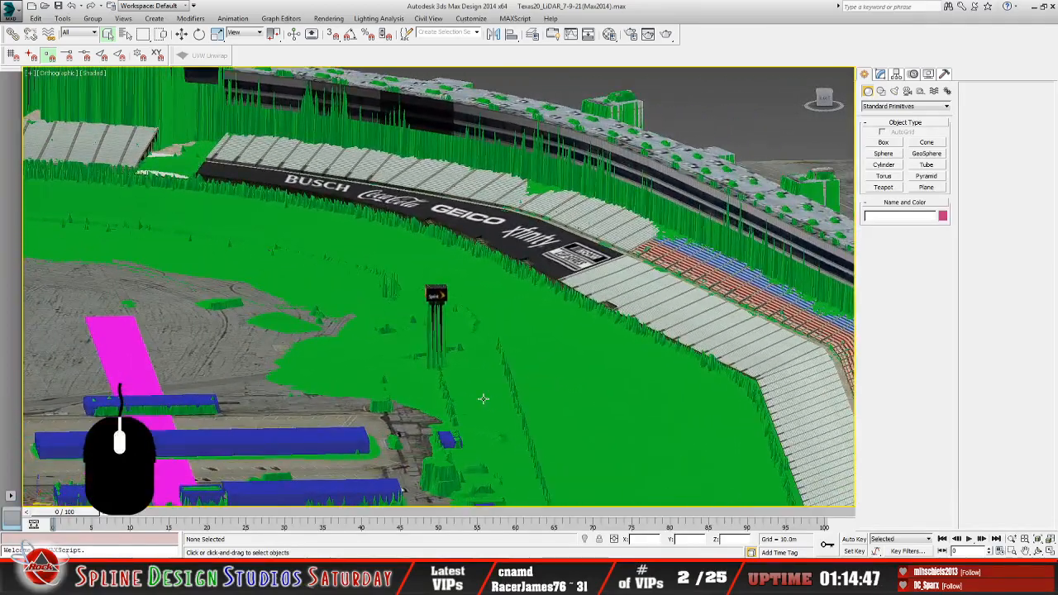
pyautogui.keyDown('alt'); pyautogui.moveTo(512, 373); pyautogui.dragTo(523, 392, button='middle'); pyautogui.keyUp('alt')
pyautogui.scroll(-5, 500, 368)
pyautogui.scroll(-4, 503, 370)
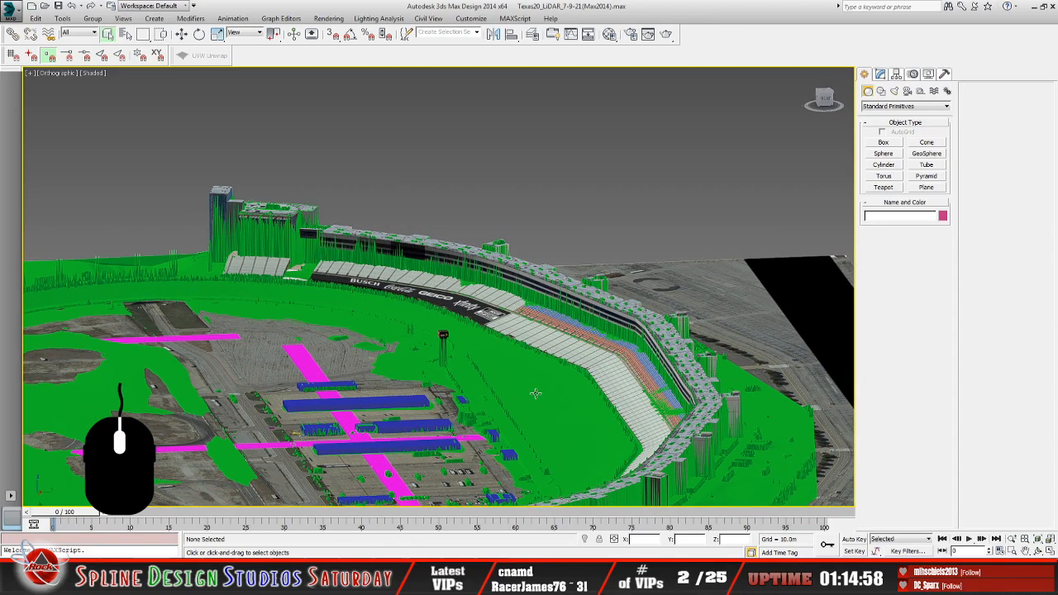
pyautogui.keyDown('alt'); pyautogui.moveTo(435, 351); pyautogui.dragTo(715, 166, button='middle'); pyautogui.keyUp('alt')
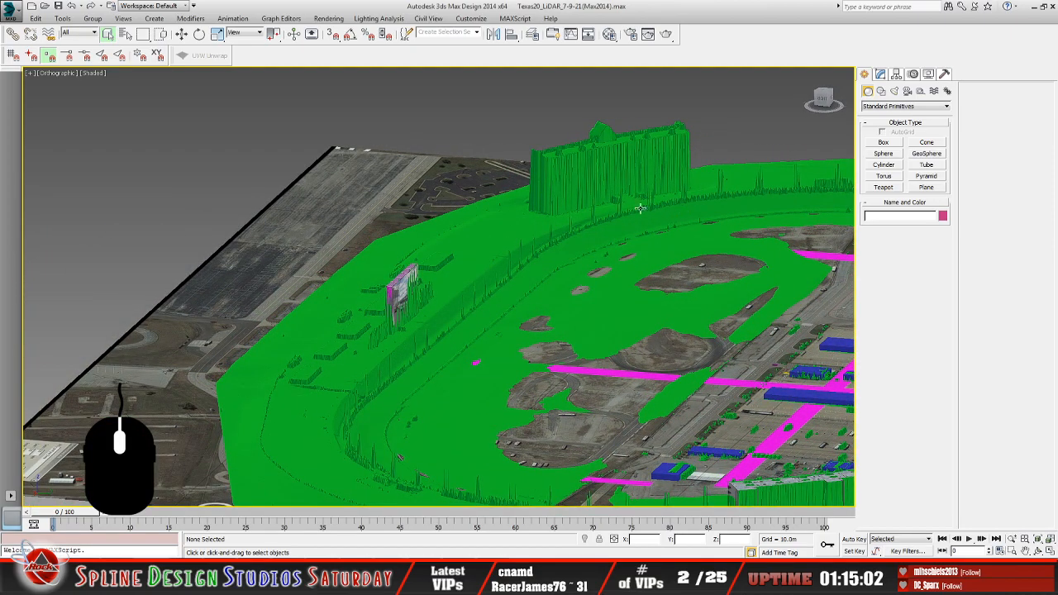
# Compare the scoring tower's roof and legs with the LiDAR spikes up close, looking from the infield toward the frontstretch grandstand
pyautogui.keyDown('alt'); pyautogui.moveTo(632, 219); pyautogui.dragTo(534, 309, button='middle'); pyautogui.keyUp('alt')
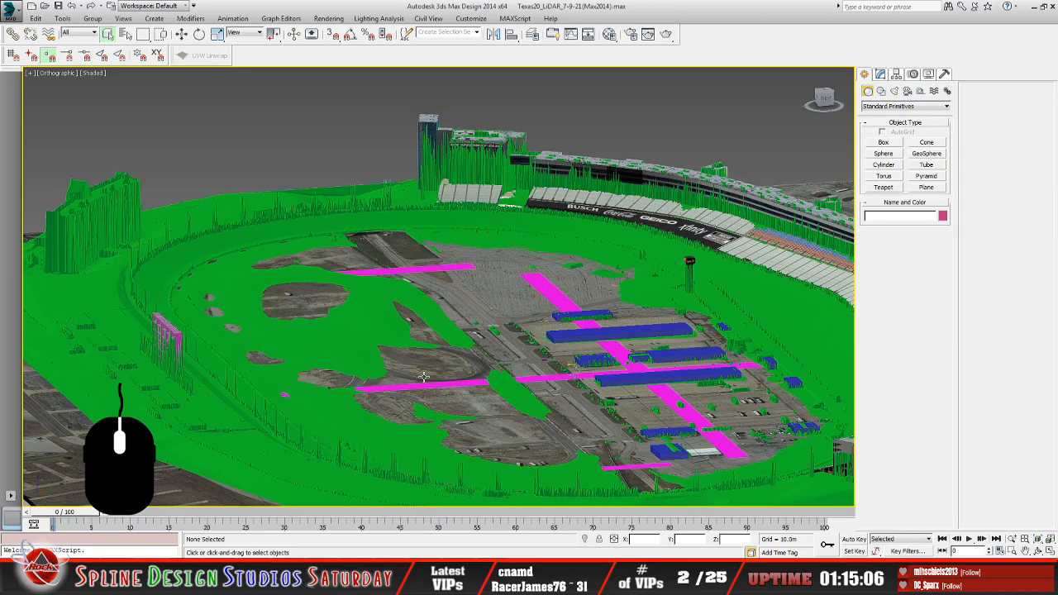
pyautogui.moveTo(664, 192); pyautogui.dragTo(483, 246, button='middle')
pyautogui.scroll(4, 484, 244)
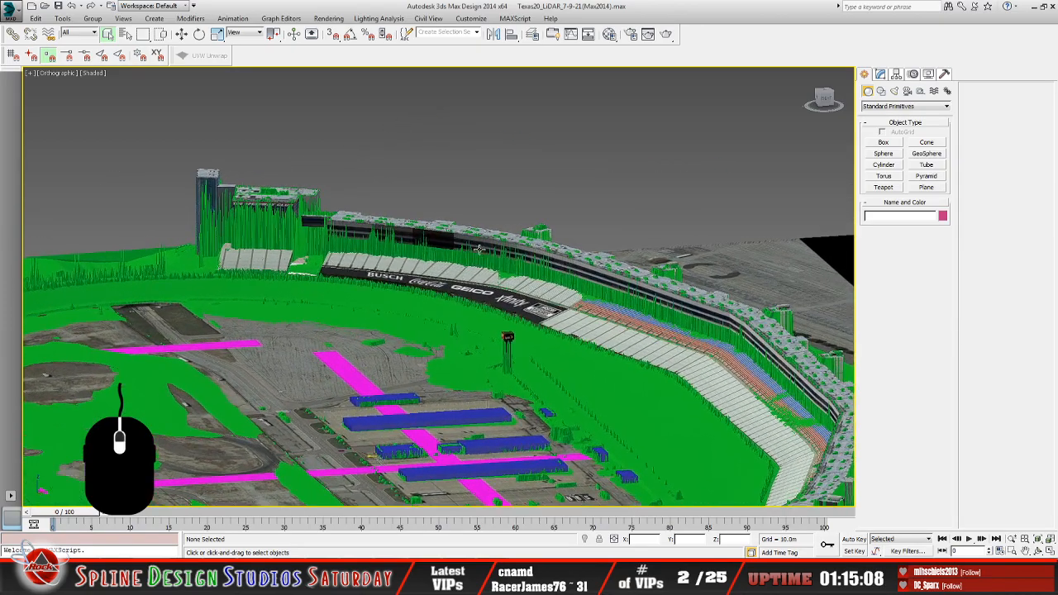
pyautogui.scroll(1, 484, 246)
pyautogui.moveTo(563, 341); pyautogui.dragTo(492, 251, button='middle')
pyautogui.scroll(5, 492, 251)
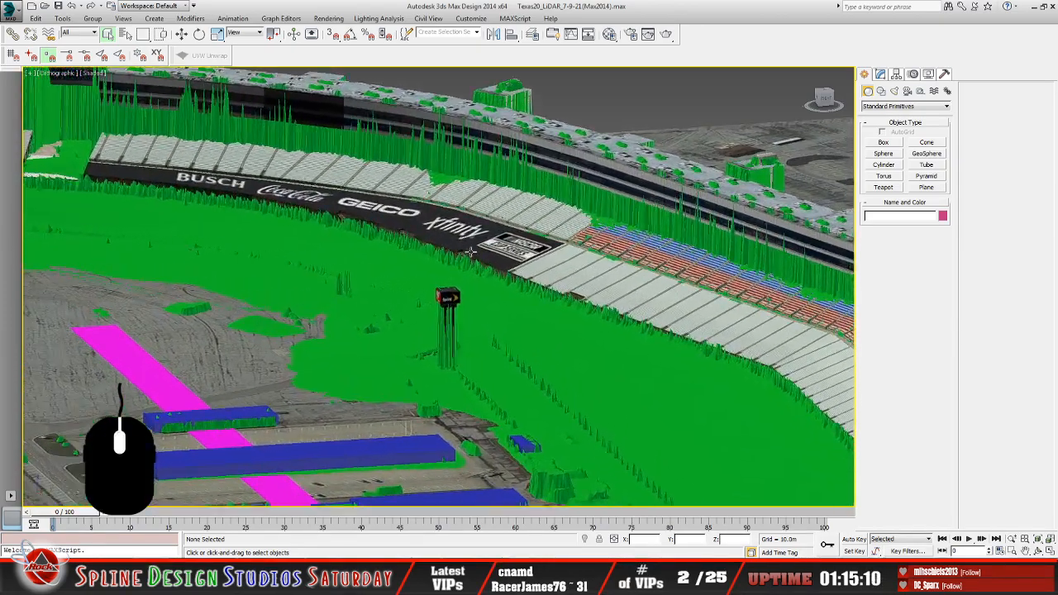
pyautogui.scroll(3, 492, 250)
pyautogui.moveTo(490, 316); pyautogui.dragTo(610, 217, button='middle')
pyautogui.scroll(5, 505, 240)
pyautogui.scroll(5, 546, 237)
pyautogui.scroll(2, 610, 231)
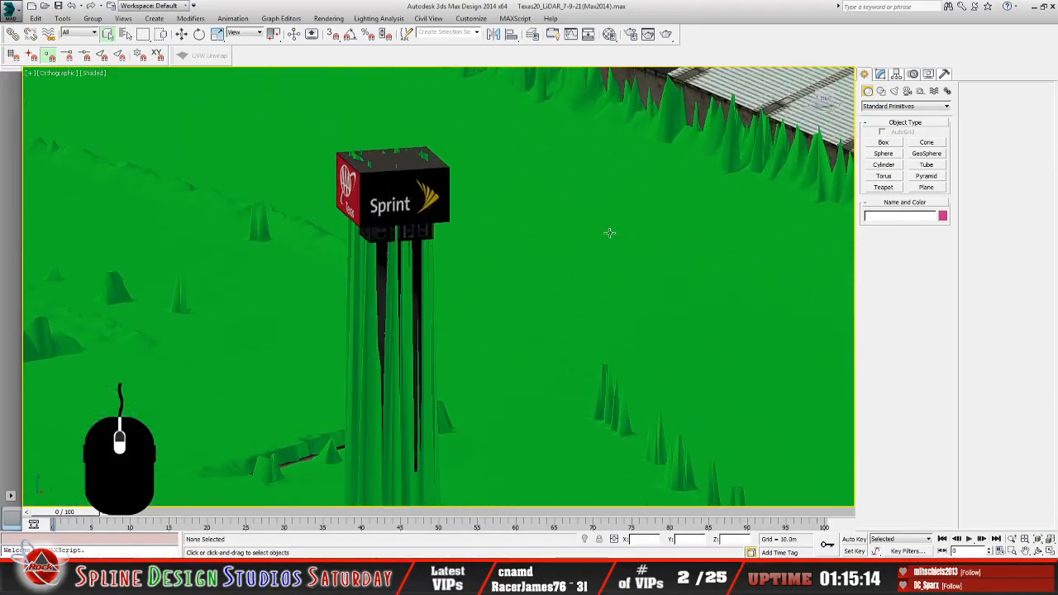
pyautogui.keyDown('alt'); pyautogui.moveTo(562, 265); pyautogui.dragTo(555, 288, button='middle'); pyautogui.keyUp('alt')
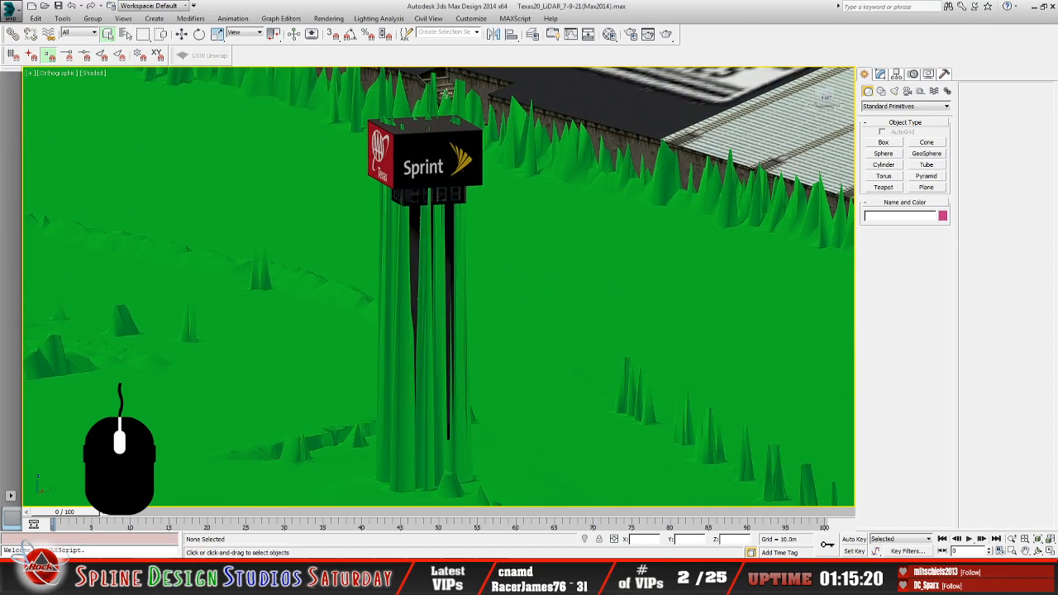
pyautogui.moveTo(426, 140); pyautogui.dragTo(431, 229, button='middle')
pyautogui.scroll(-2, 432, 231)
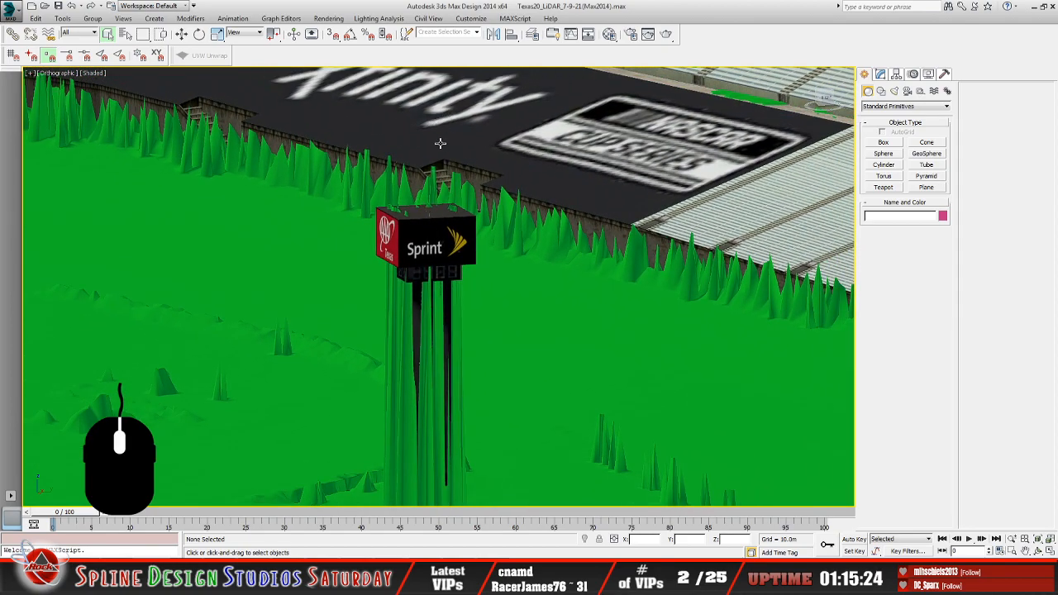
# Activate non-uniform scaling and select the scoretower object
pyautogui.click(222, 36)
pyautogui.moveTo(225, 39); pyautogui.dragTo(217, 67)
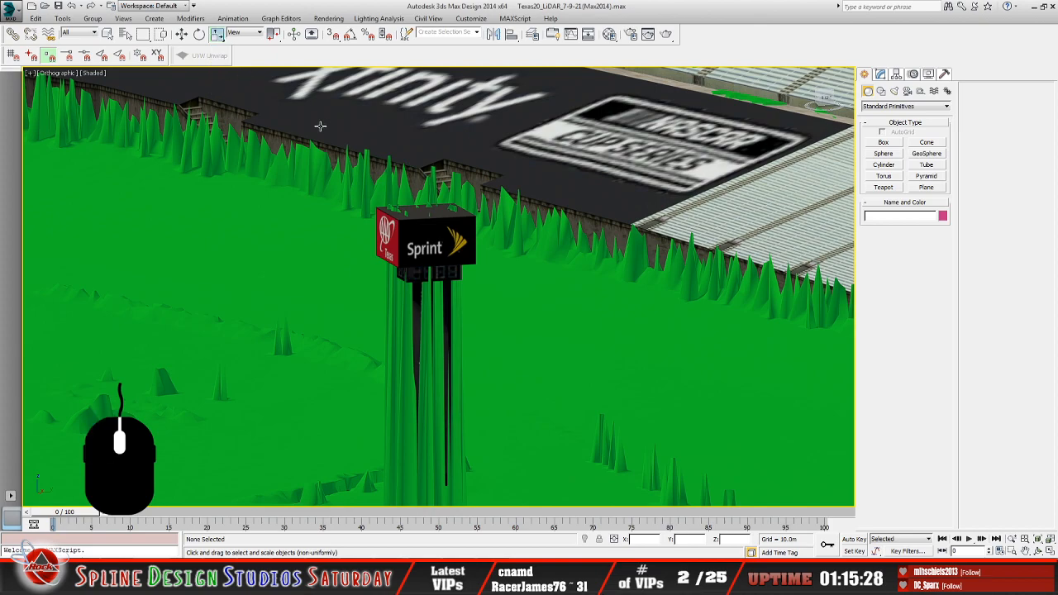
pyautogui.moveTo(494, 246); pyautogui.dragTo(479, 178, button='middle')
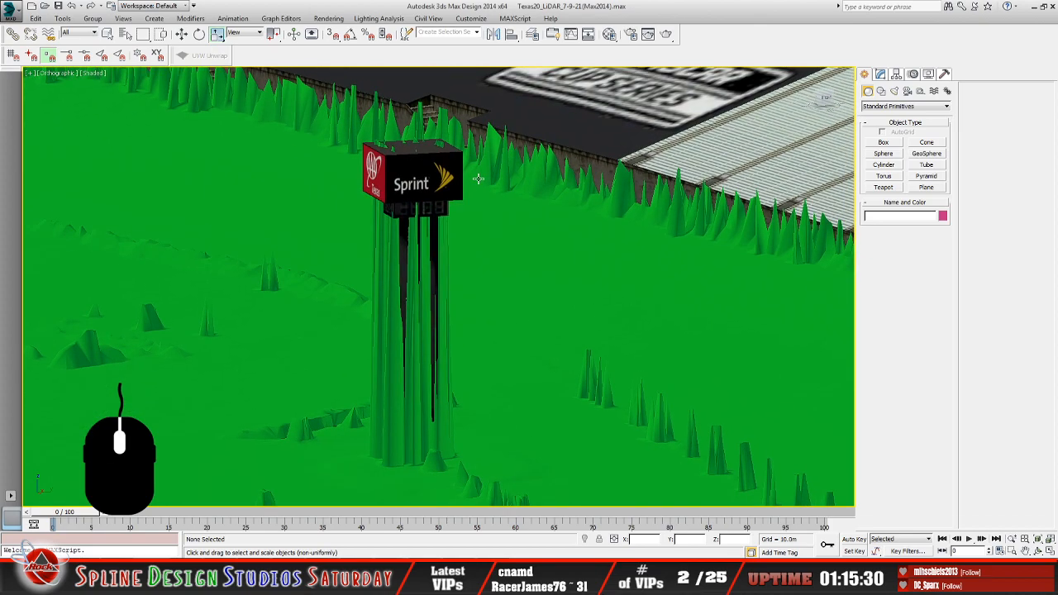
pyautogui.click(404, 177)
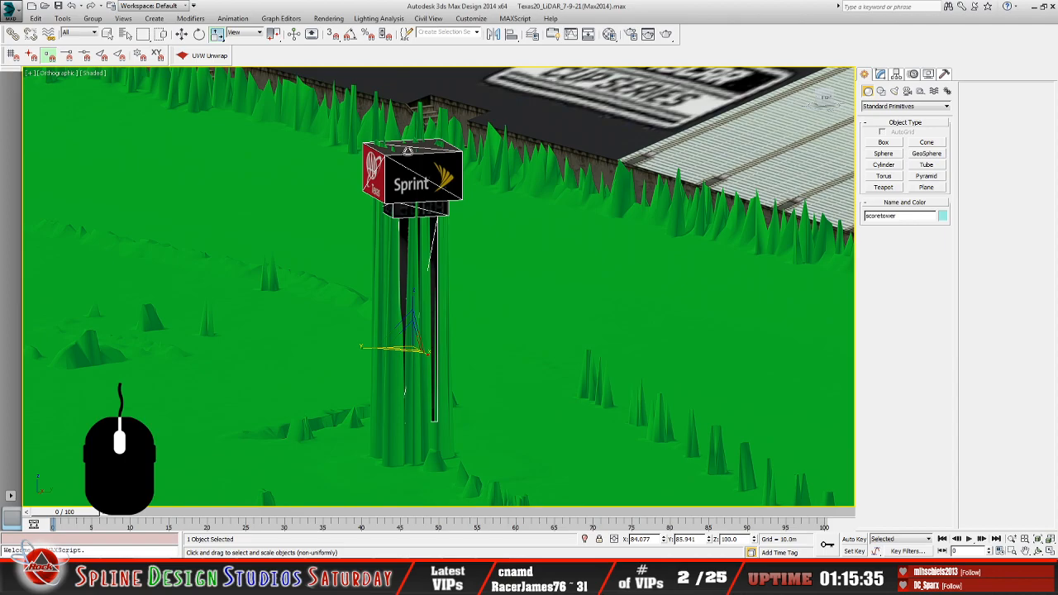
pyautogui.moveTo(515, 207)
pyautogui.keyDown('alt'); pyautogui.mouseDown(button='middle')
pyautogui.moveTo(499, 204)
pyautogui.moveTo(542, 203)
pyautogui.moveTo(507, 208)
pyautogui.mouseUp(button='middle'); pyautogui.keyUp('alt')
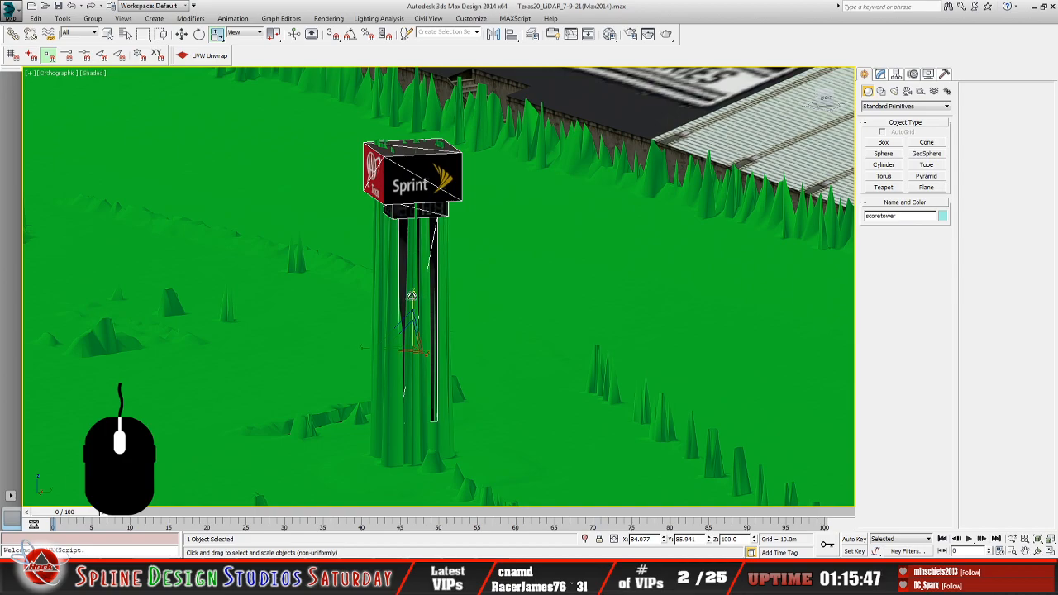
# Try a slight vertical stretch of the whole scoring tower and undo it
pyautogui.click(412, 296)
pyautogui.moveTo(412, 296); pyautogui.dragTo(412, 292)
pyautogui.click(80, 8)
pyautogui.click(71, 6)
# Try raising only the top vertices of the scoring tower's sign box slightly along Z, and undo the move
pyautogui.click(881, 74)
pyautogui.click(889, 127)
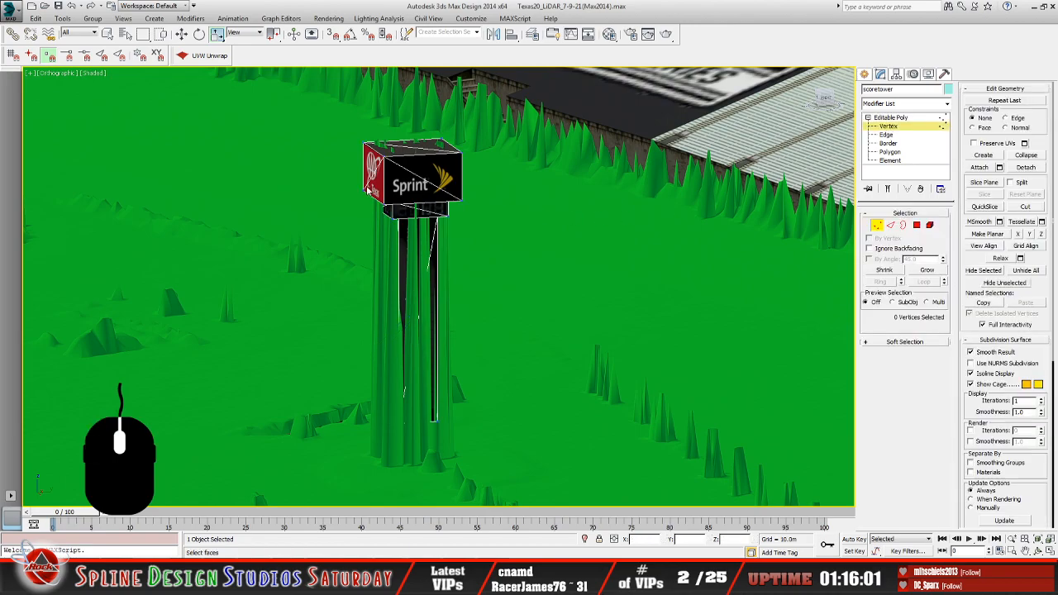
pyautogui.keyDown('alt'); pyautogui.moveTo(540, 220); pyautogui.dragTo(526, 208, button='middle'); pyautogui.keyUp('alt')
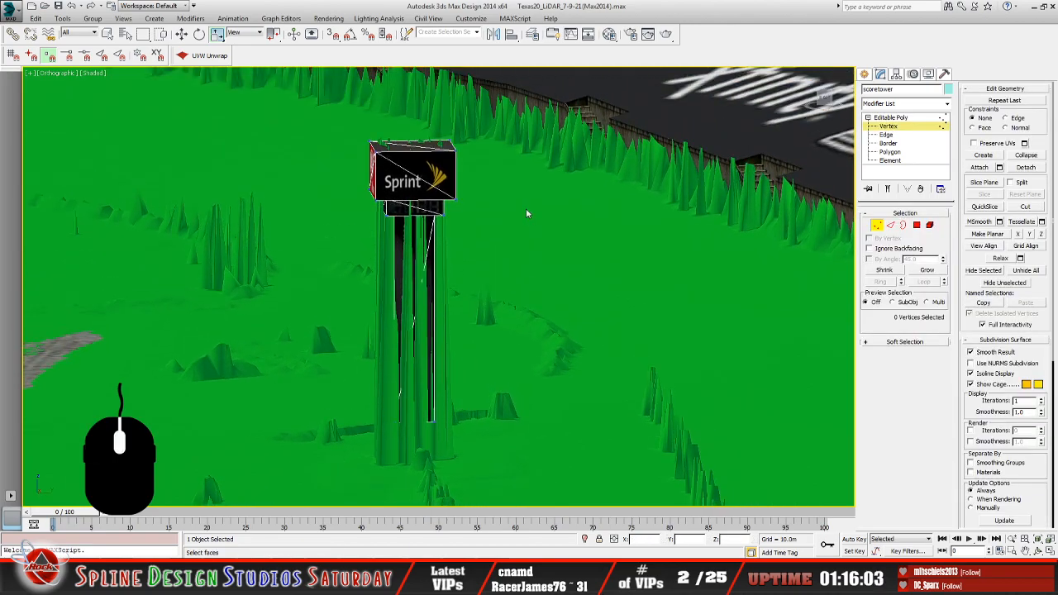
pyautogui.moveTo(318, 104); pyautogui.dragTo(493, 165)
pyautogui.keyDown('alt'); pyautogui.moveTo(436, 64); pyautogui.dragTo(482, 183, button='middle'); pyautogui.keyUp('alt')
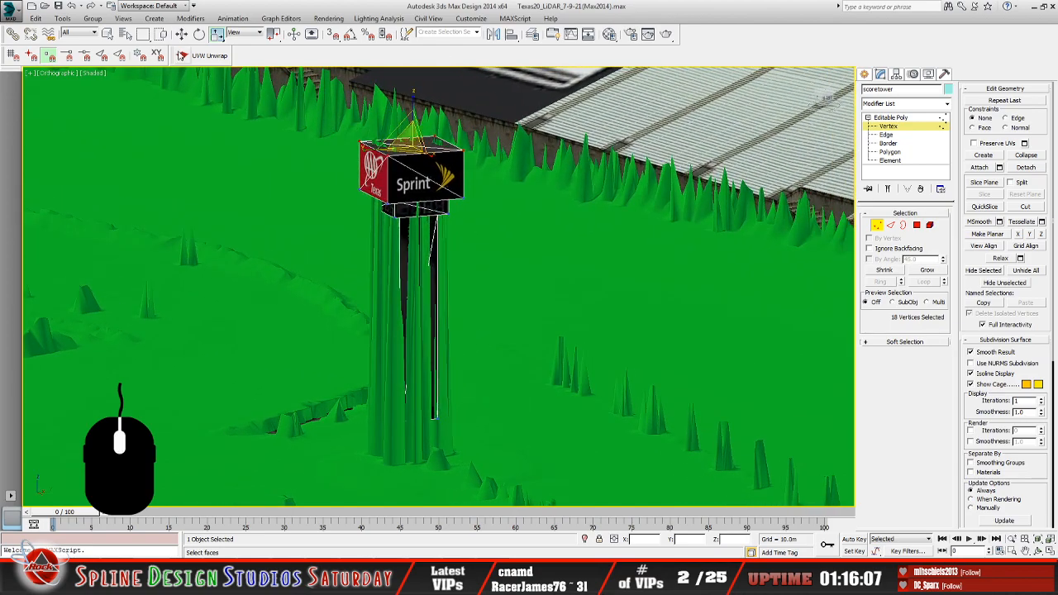
pyautogui.click(181, 35)
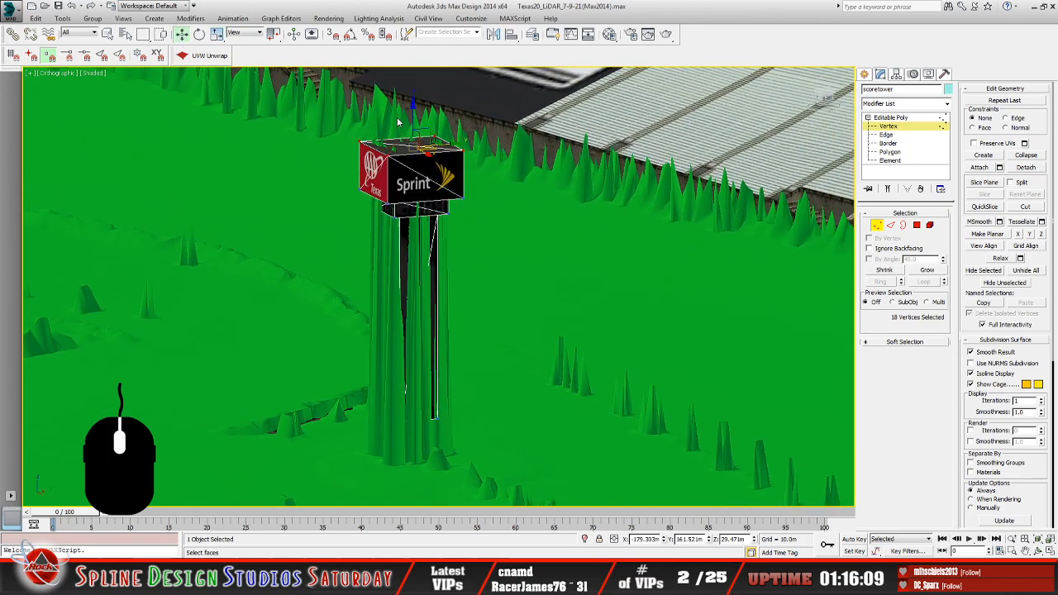
pyautogui.moveTo(450, 139); pyautogui.dragTo(461, 210, button='middle')
pyautogui.scroll(3, 456, 196)
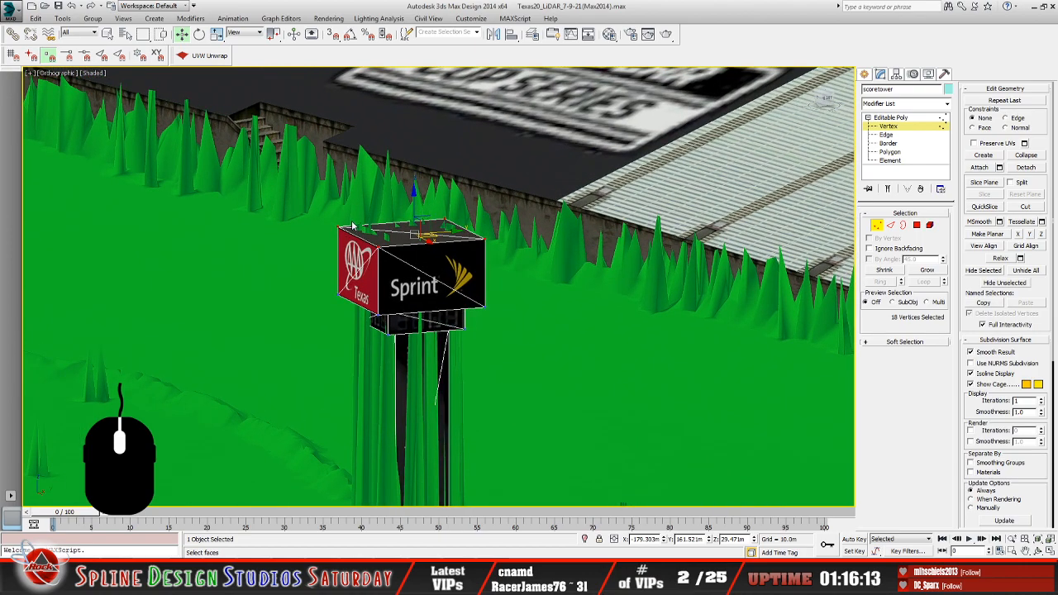
pyautogui.moveTo(532, 241)
pyautogui.keyDown('alt'); pyautogui.mouseDown(button='middle')
pyautogui.moveTo(512, 228)
pyautogui.moveTo(522, 232)
pyautogui.mouseUp(button='middle'); pyautogui.keyUp('alt')
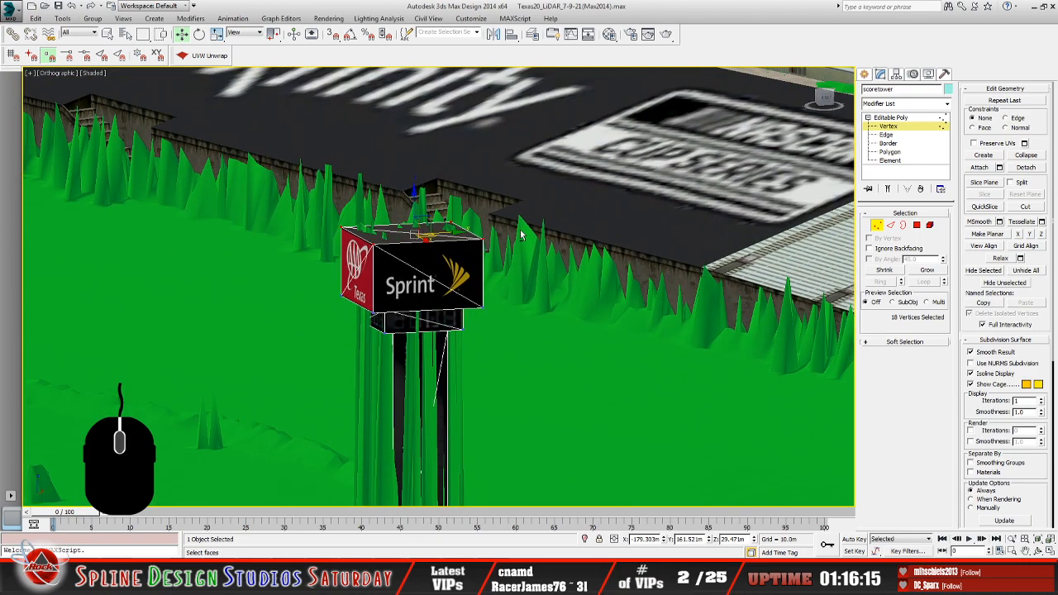
pyautogui.moveTo(412, 199); pyautogui.dragTo(413, 194)
pyautogui.moveTo(545, 282)
pyautogui.keyDown('alt'); pyautogui.mouseDown(button='middle')
pyautogui.moveTo(529, 272)
pyautogui.moveTo(541, 274)
pyautogui.mouseUp(button='middle'); pyautogui.keyUp('alt')
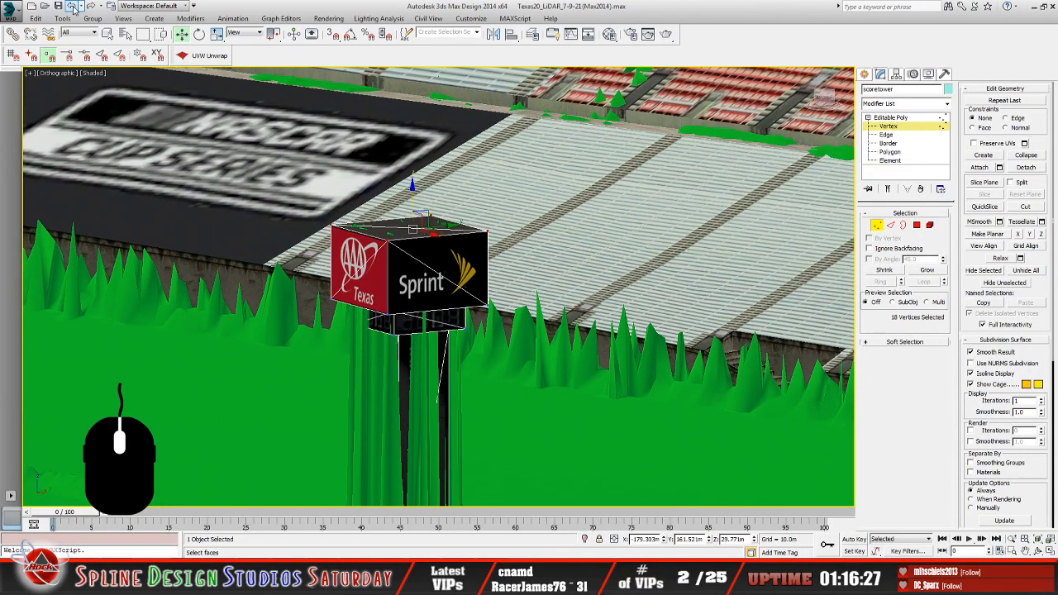
pyautogui.click(74, 7)
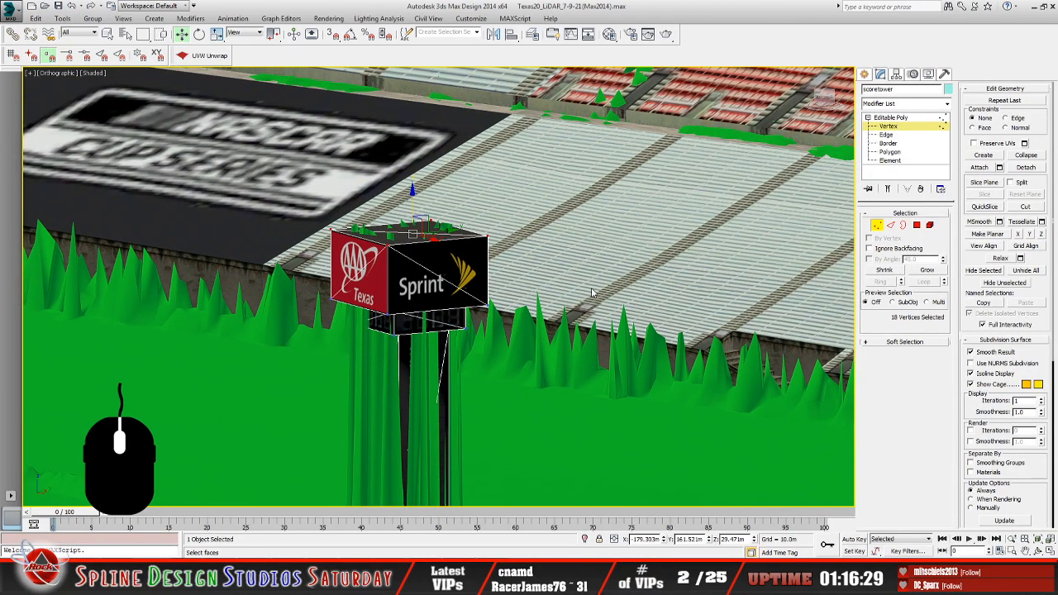
# Leave vertex editing, try stretching the whole scoring tower to about 104.6% along Z, and undo the scaling
pyautogui.keyDown('alt'); pyautogui.moveTo(593, 292); pyautogui.dragTo(538, 302, button='middle'); pyautogui.keyUp('alt')
pyautogui.click(217, 34)
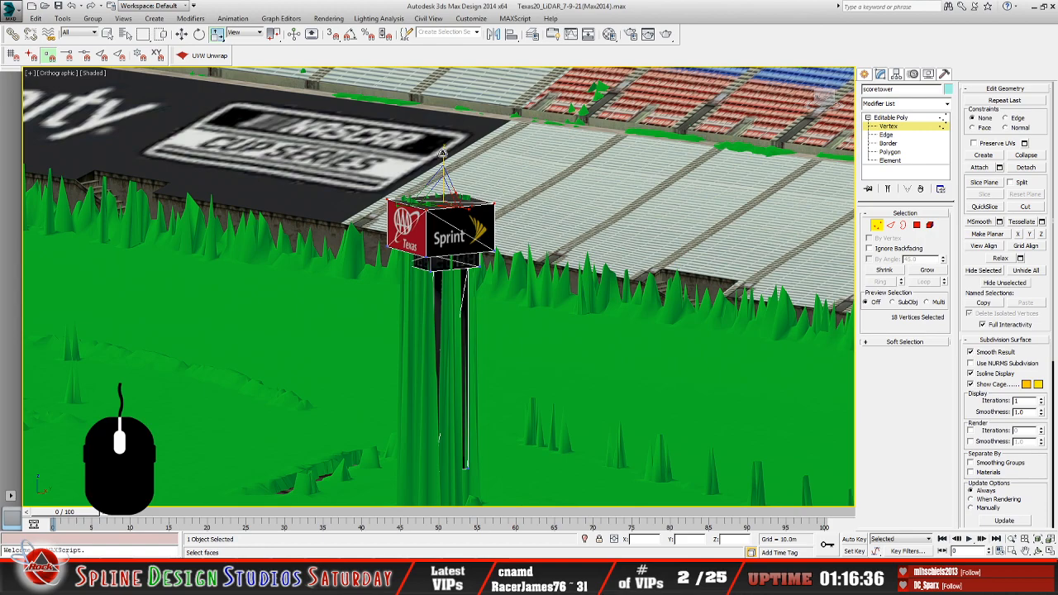
pyautogui.click(900, 118)
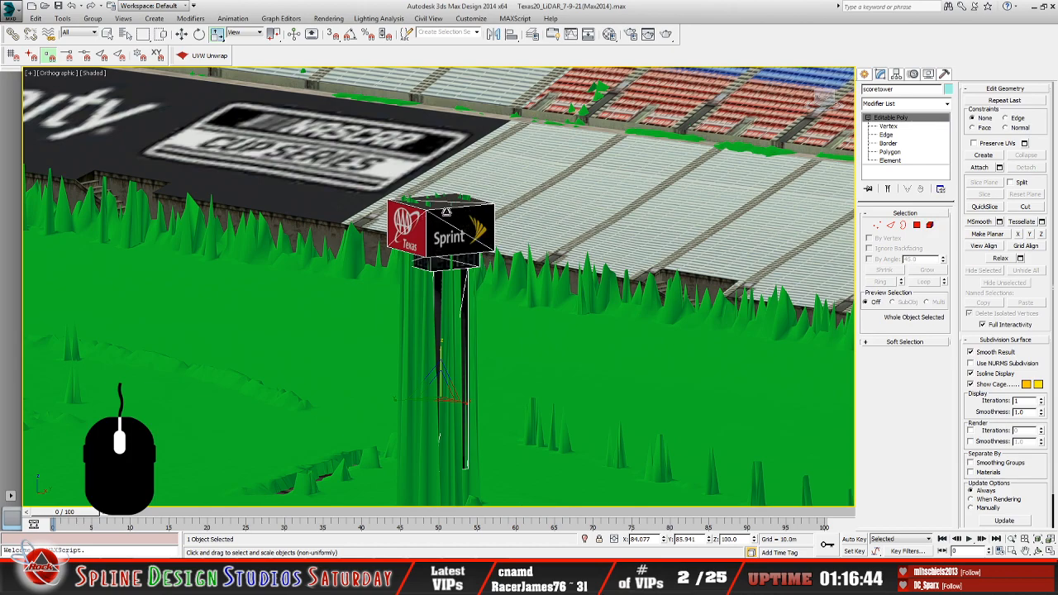
pyautogui.keyDown('alt'); pyautogui.moveTo(531, 259); pyautogui.dragTo(470, 290, button='middle'); pyautogui.keyUp('alt')
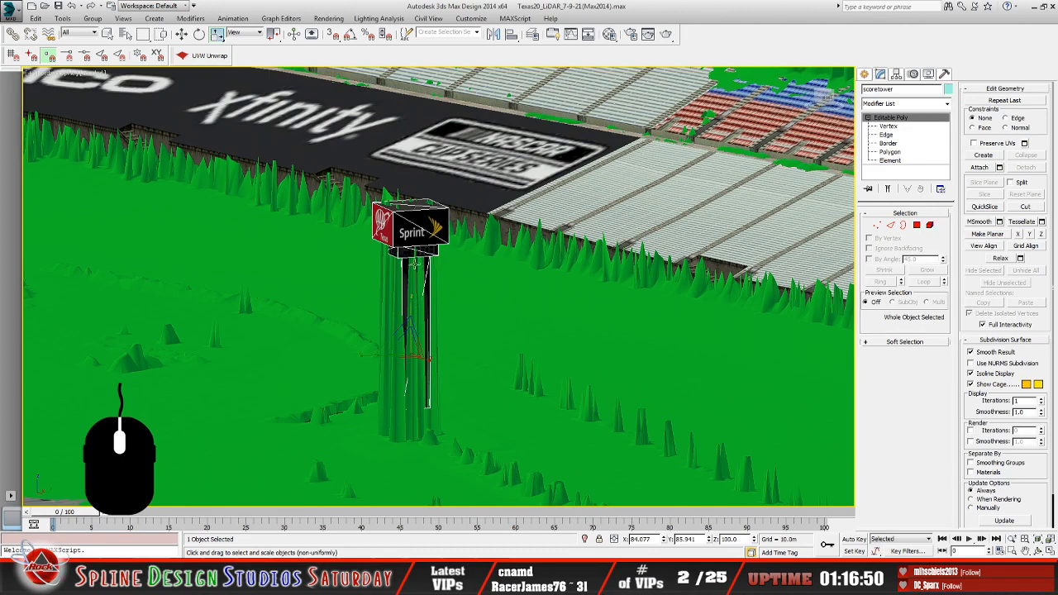
pyautogui.click(219, 38)
pyautogui.moveTo(218, 38); pyautogui.dragTo(219, 51)
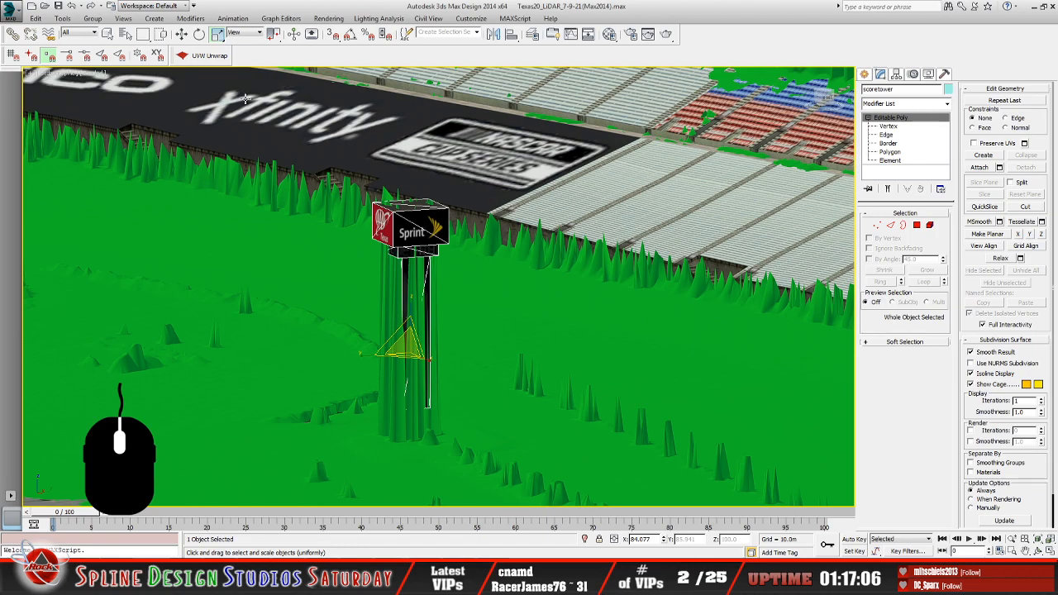
pyautogui.moveTo(217, 38); pyautogui.dragTo(218, 68)
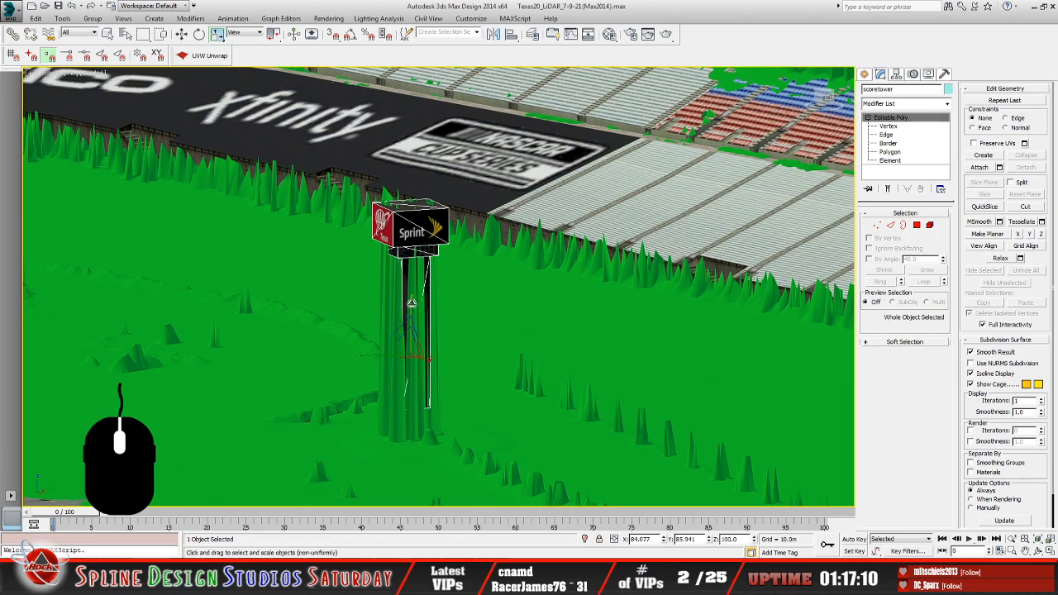
pyautogui.moveTo(410, 302); pyautogui.dragTo(408, 296)
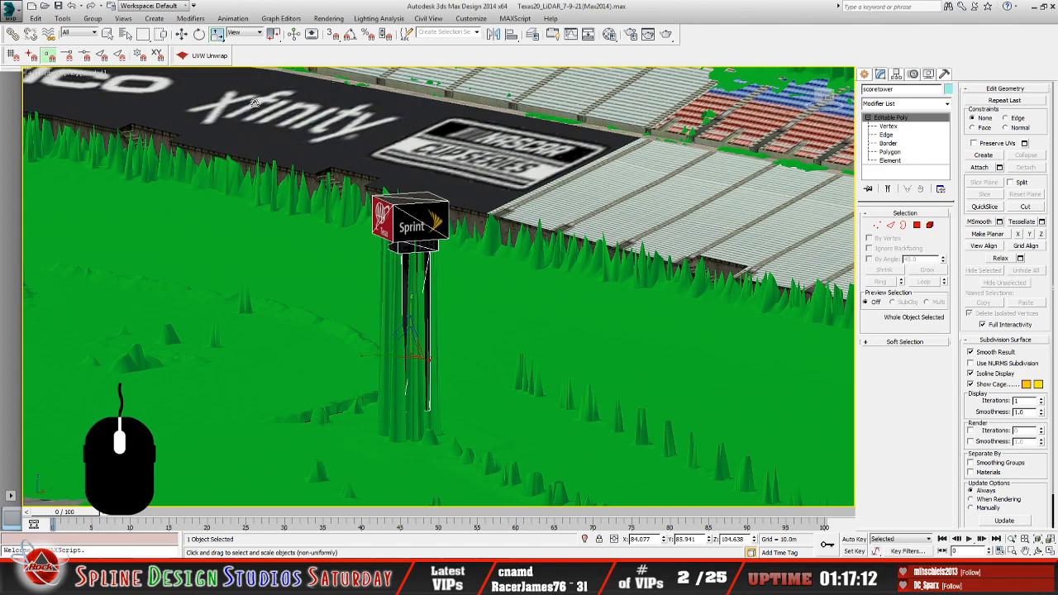
pyautogui.click(80, 6)
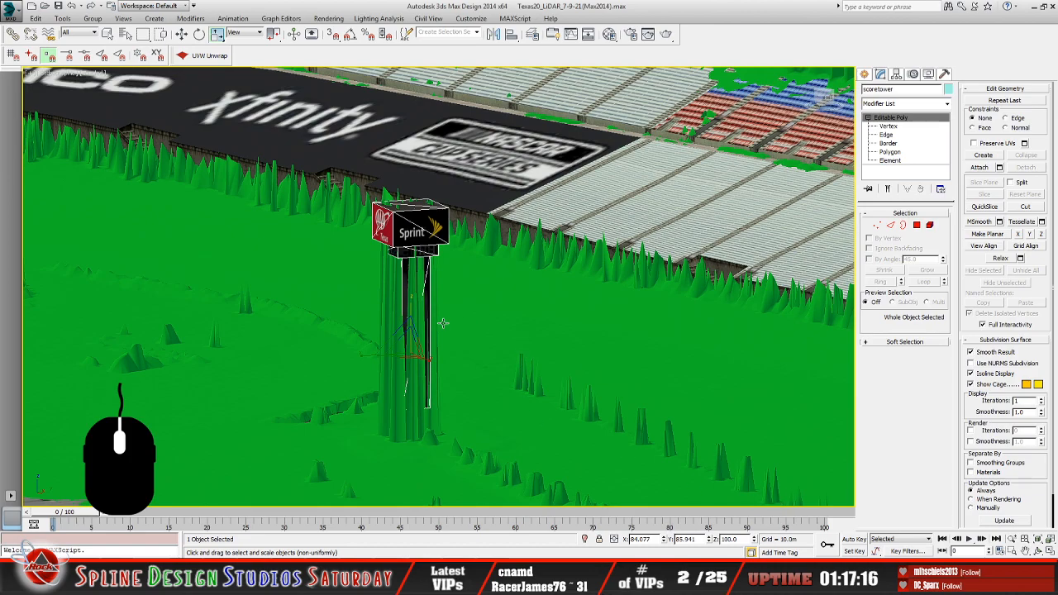
# Scale the scoring tower's height to 102.1% along Z to match the LiDAR spikes at its roof
pyautogui.click(756, 537)
pyautogui.click(756, 538)
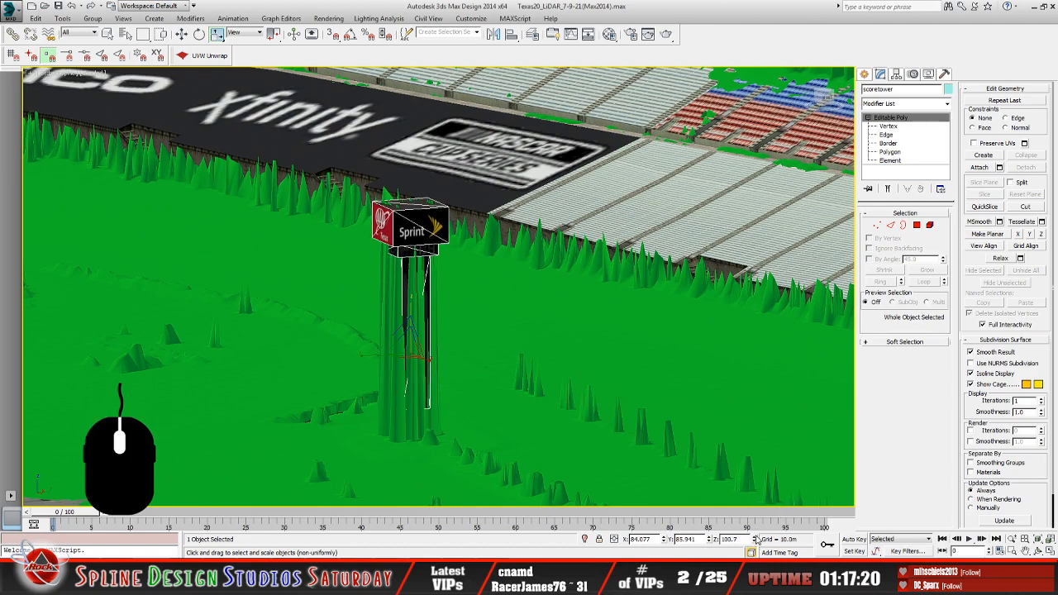
pyautogui.click(756, 538)
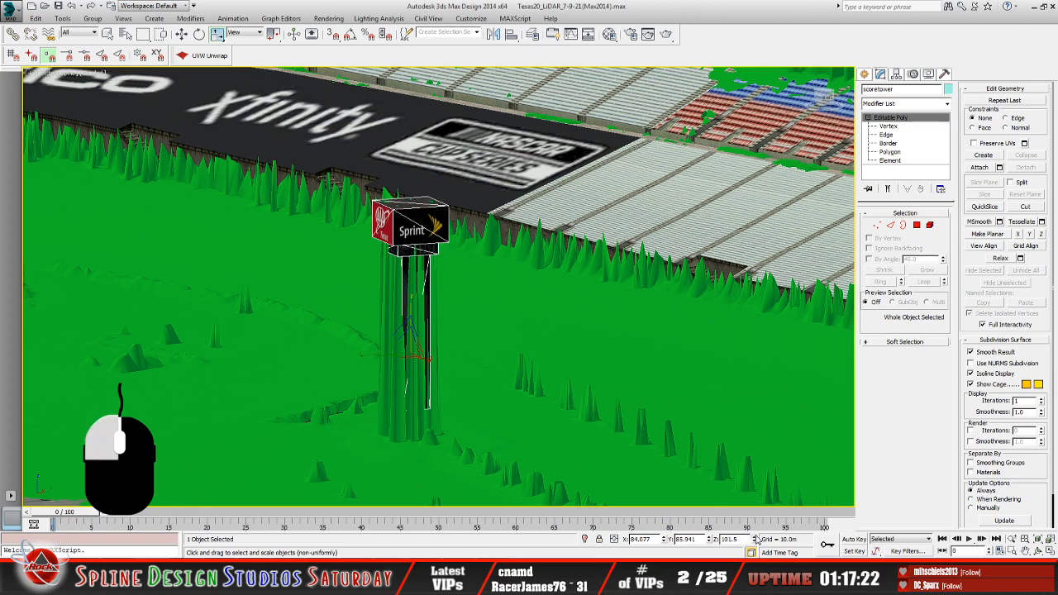
pyautogui.click(756, 538)
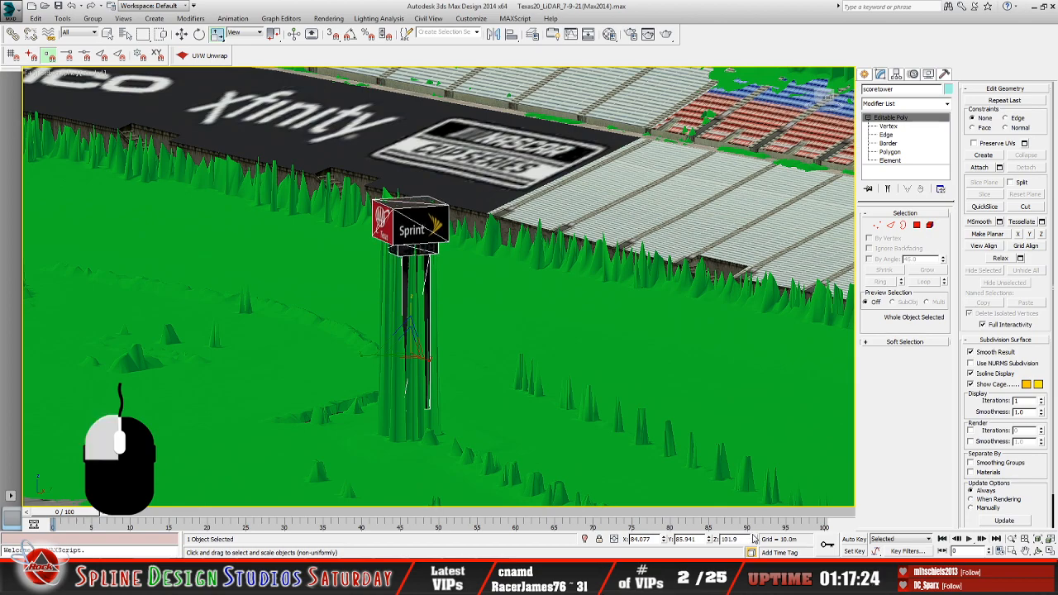
pyautogui.scroll(3, 498, 312)
pyautogui.scroll(3, 494, 265)
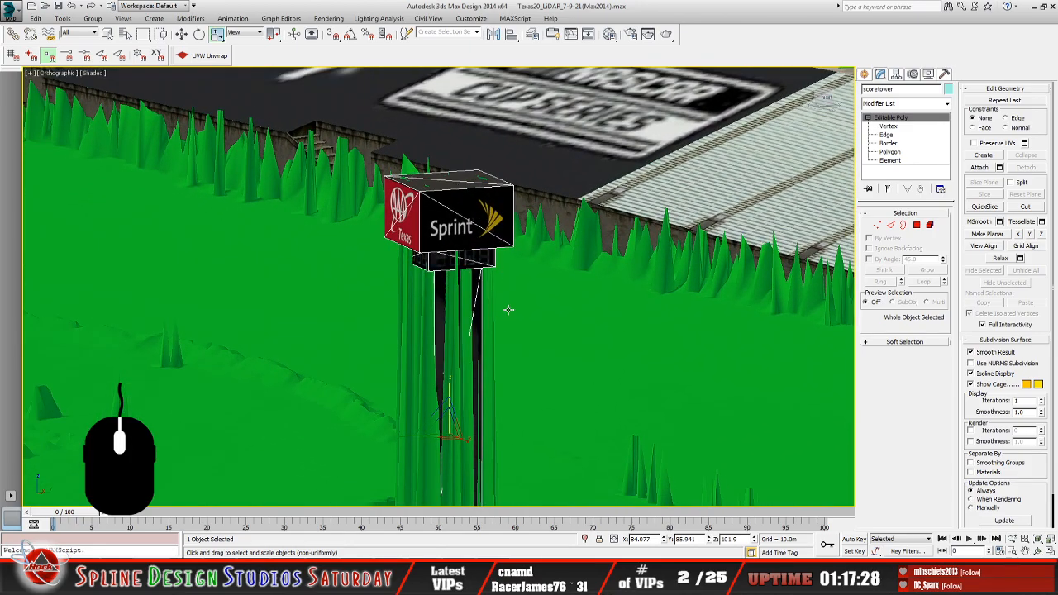
pyautogui.moveTo(628, 321); pyautogui.dragTo(586, 276, button='middle')
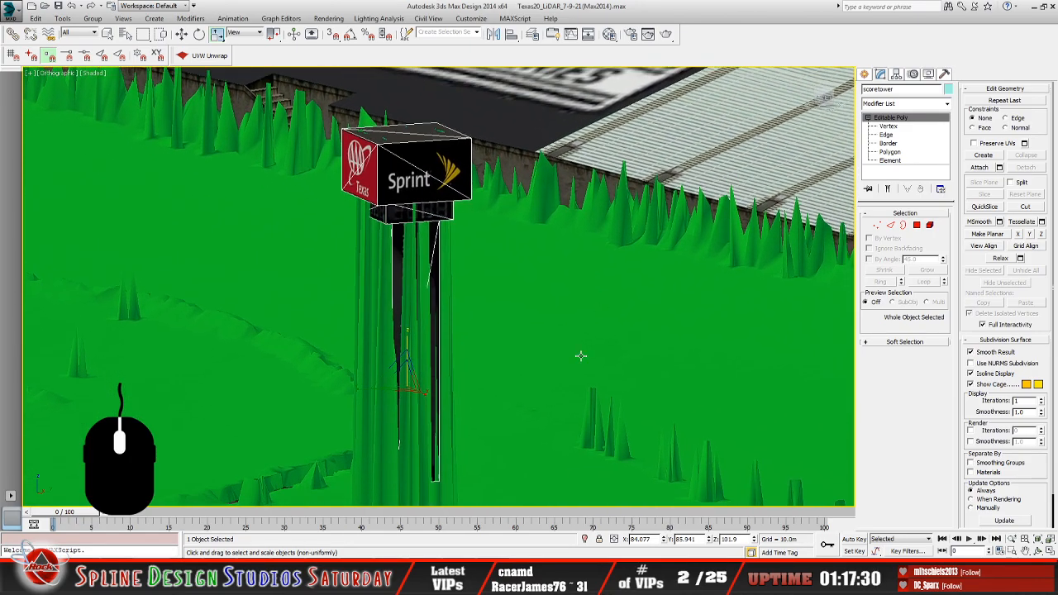
pyautogui.moveTo(580, 354); pyautogui.dragTo(527, 350, button='middle')
pyautogui.scroll(-1, 528, 349)
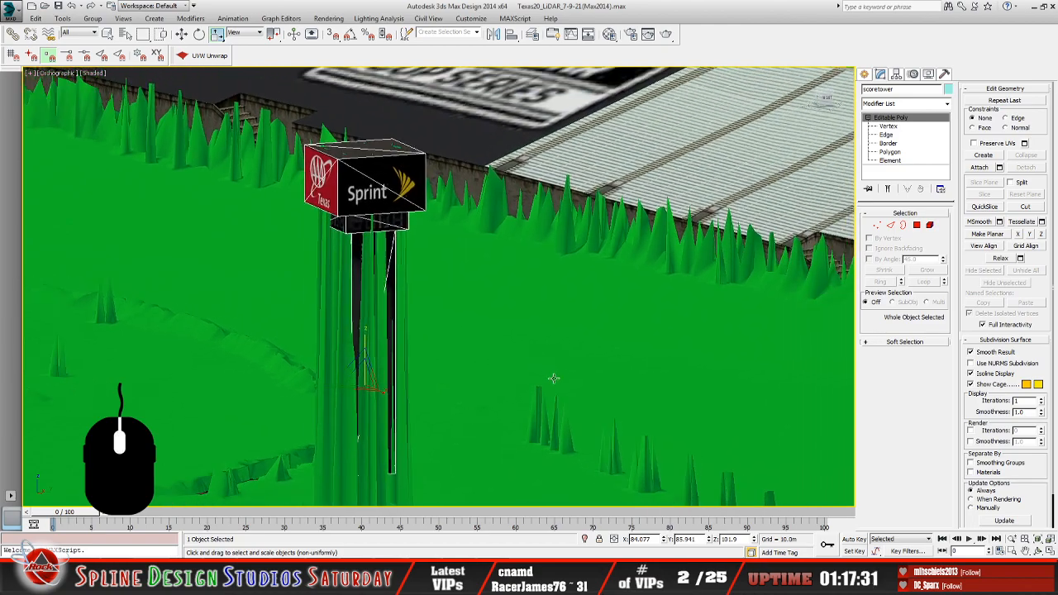
pyautogui.click(755, 537)
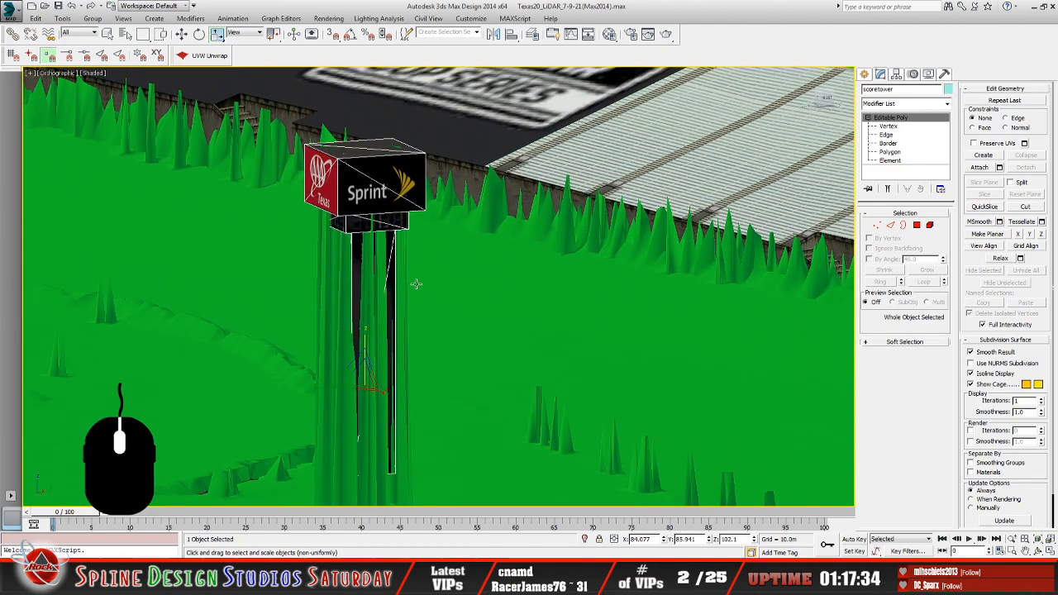
pyautogui.moveTo(419, 283); pyautogui.dragTo(470, 273, button='middle')
pyautogui.scroll(-3, 469, 281)
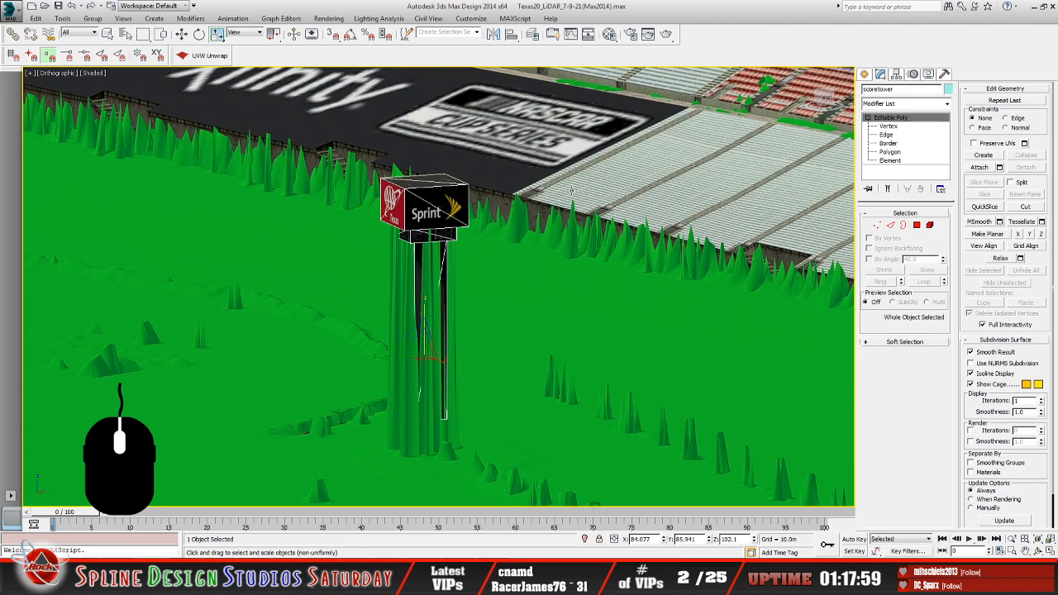
# Select the Texas_LIDAR mesh and hide it so only the modelled track objects show
pyautogui.moveTo(474, 184)
pyautogui.mouseDown(button='middle')
pyautogui.moveTo(546, 252)
pyautogui.moveTo(488, 190)
pyautogui.mouseUp(button='middle')
pyautogui.click(180, 35)
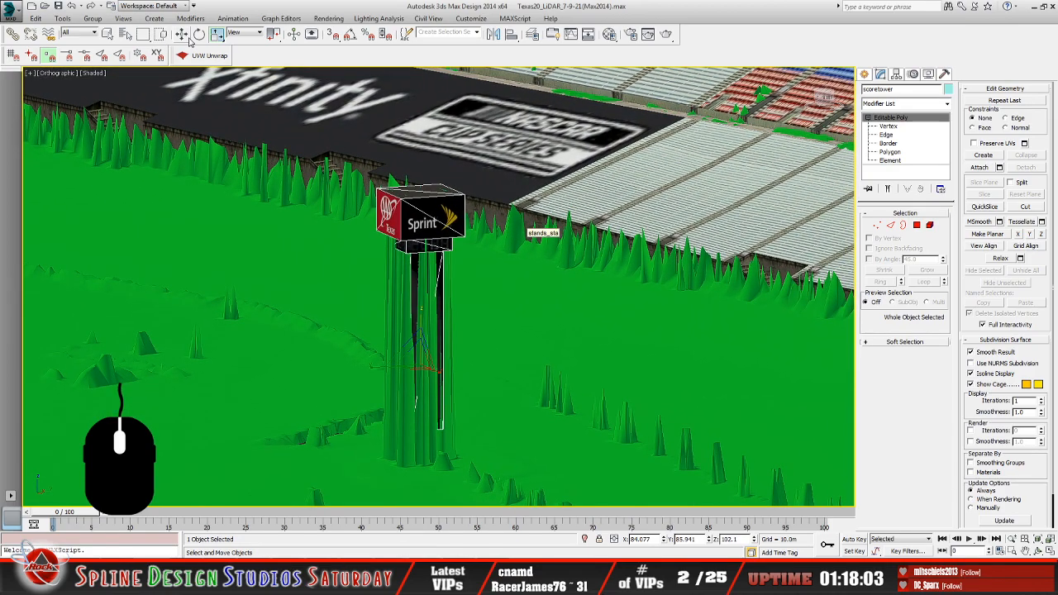
pyautogui.click(589, 335)
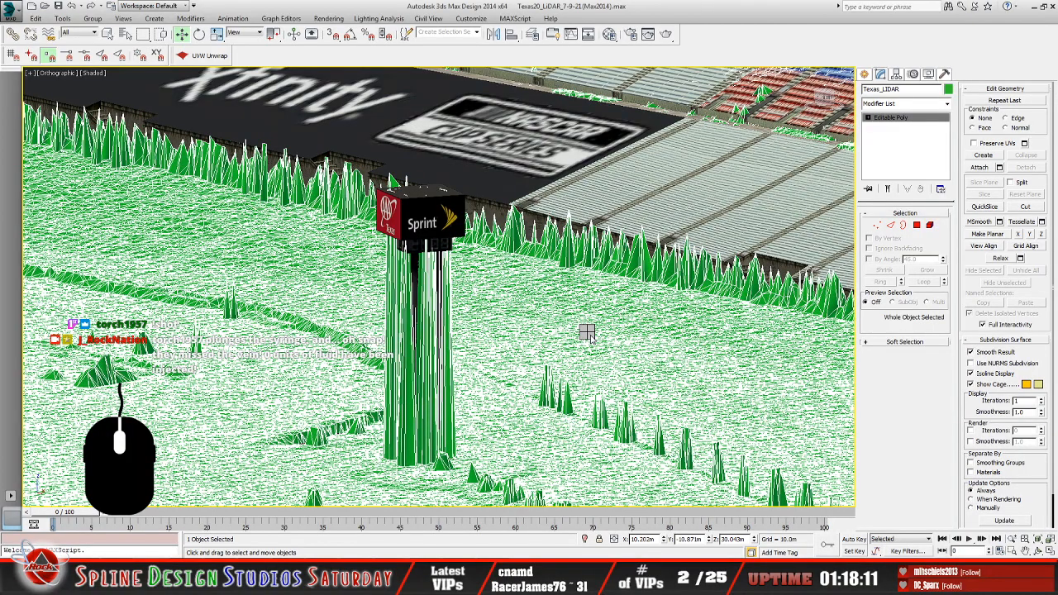
pyautogui.scroll(-3, 516, 217)
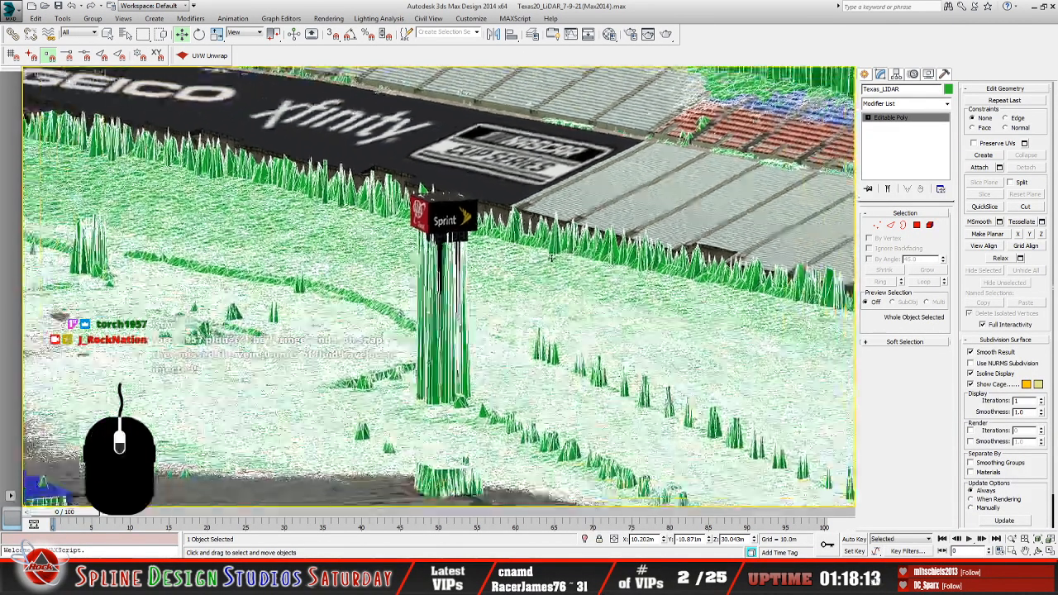
pyautogui.scroll(-8, 551, 258)
pyautogui.scroll(-4, 555, 291)
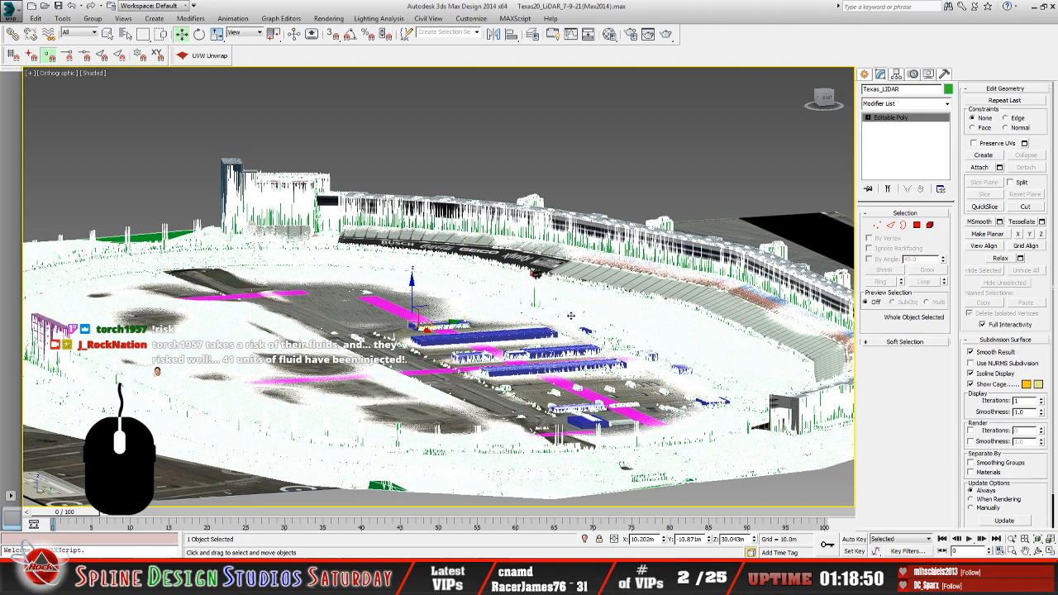
pyautogui.scroll(-3, 482, 306)
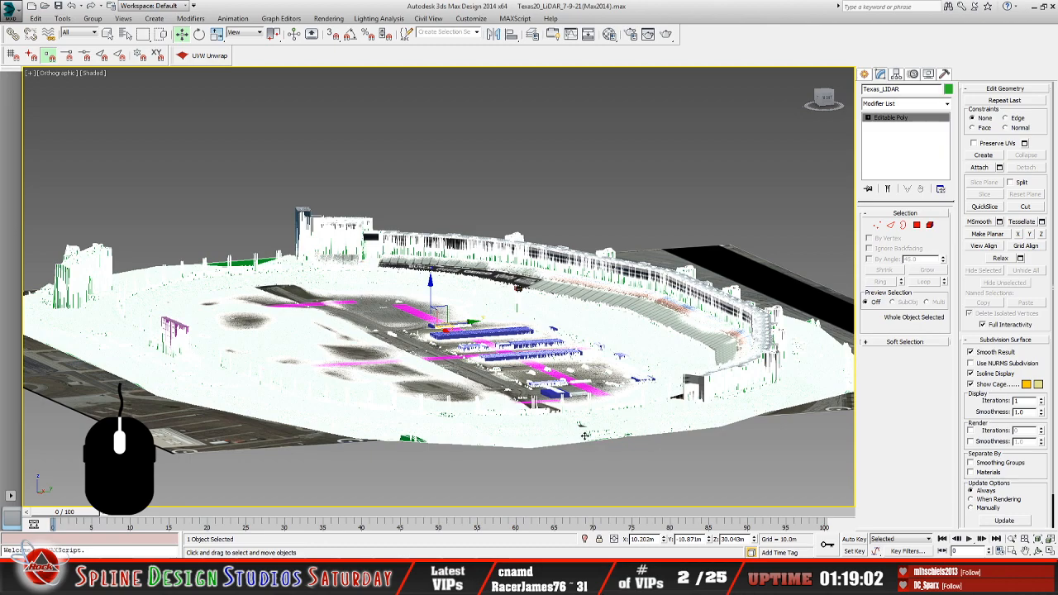
pyautogui.rightClick(615, 430)
pyautogui.click(643, 401)
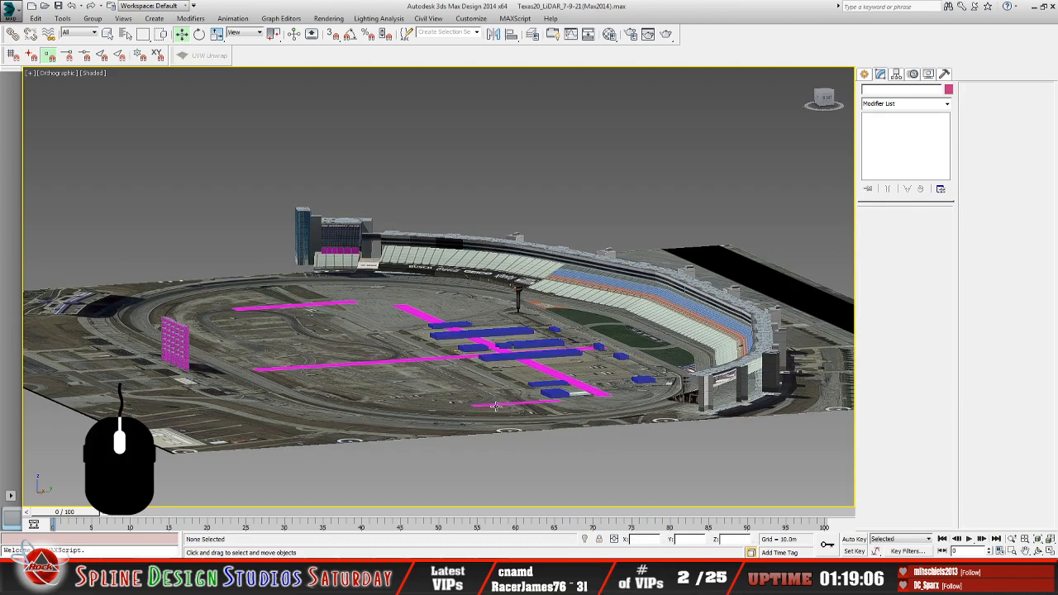
# Select the scoring tower and examine it against the frontstretch grandstand and infield
pyautogui.scroll(5, 496, 406)
pyautogui.scroll(6, 536, 346)
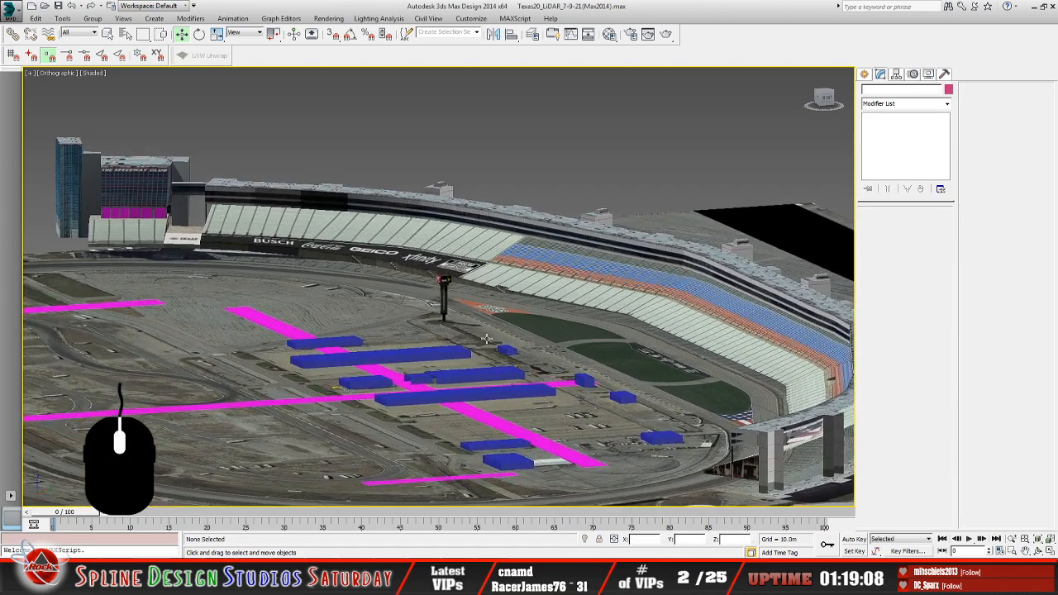
pyautogui.scroll(5, 526, 318)
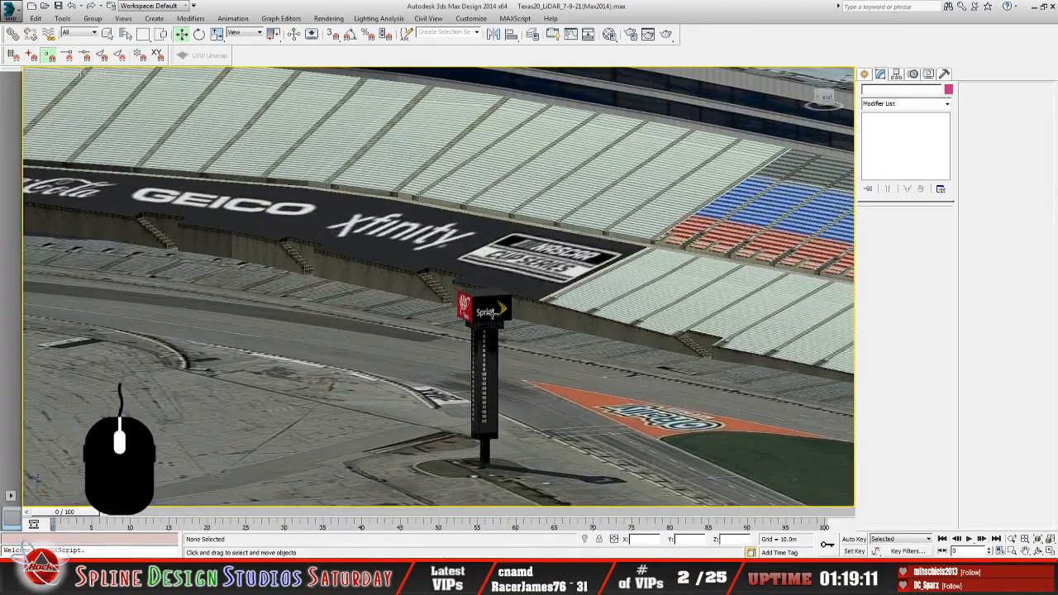
pyautogui.click(494, 313)
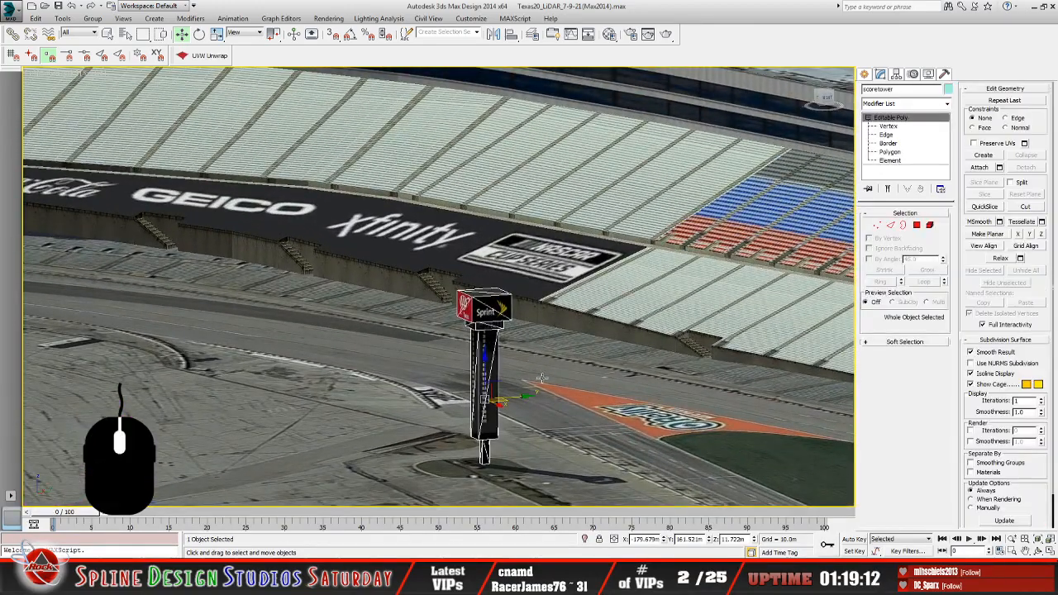
pyautogui.keyDown('alt'); pyautogui.moveTo(494, 314); pyautogui.dragTo(503, 332, button='middle'); pyautogui.keyUp('alt')
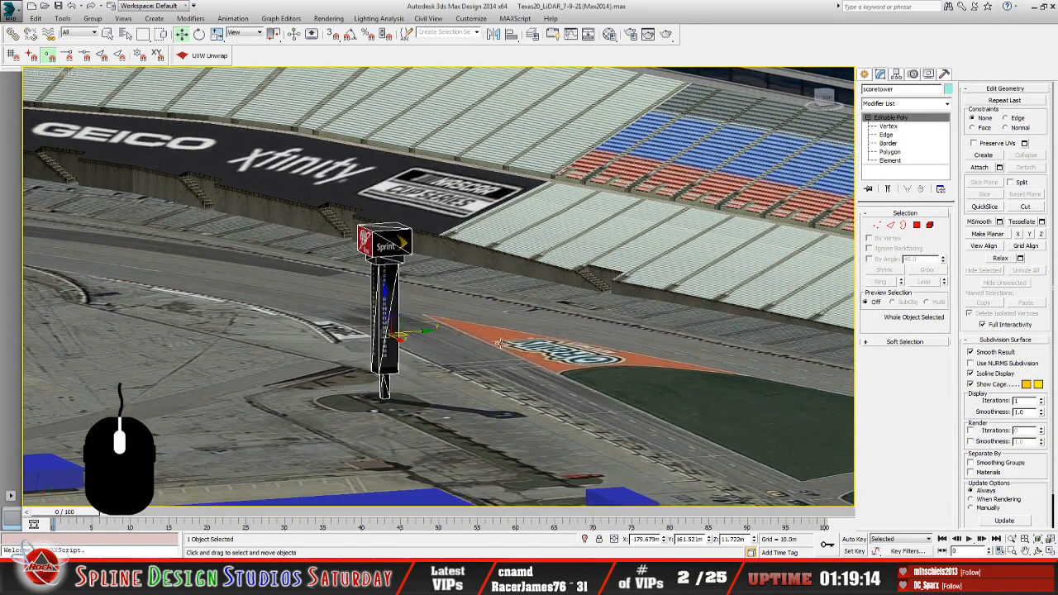
pyautogui.scroll(5, 495, 339)
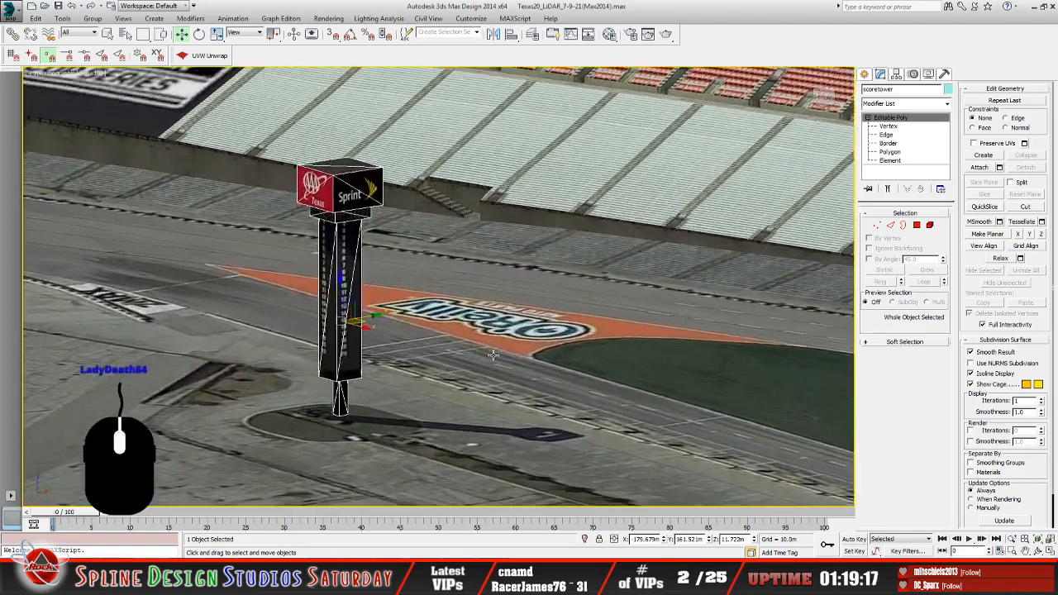
pyautogui.keyDown('alt'); pyautogui.moveTo(494, 356); pyautogui.dragTo(552, 371, button='middle'); pyautogui.keyUp('alt')
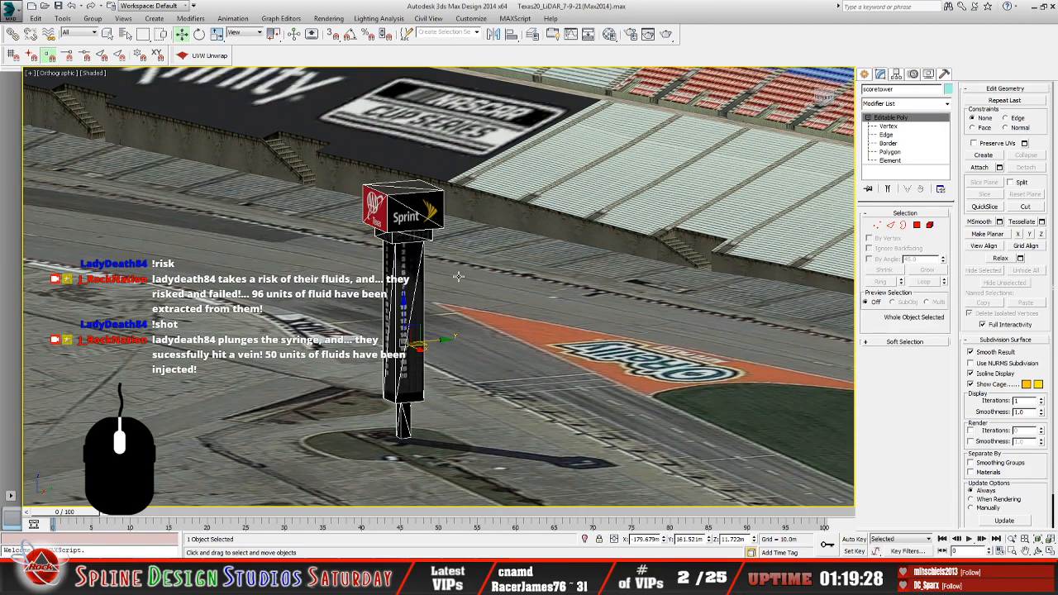
# Save the scene as Texas20_LiDAR_7-9-21(Max2014).max, replacing the existing file
pyautogui.click(10, 9)
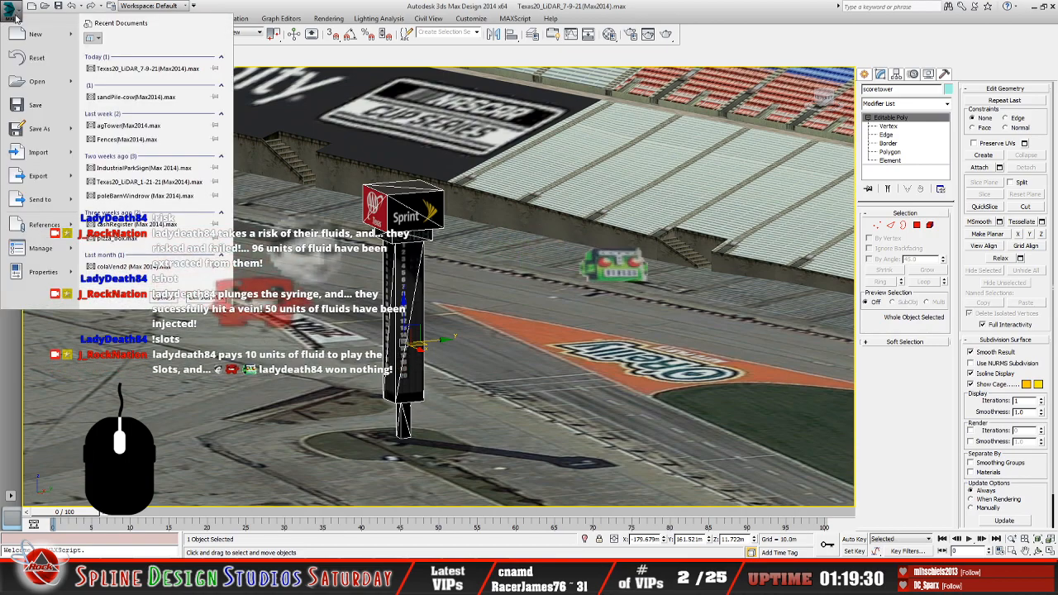
pyautogui.click(29, 137)
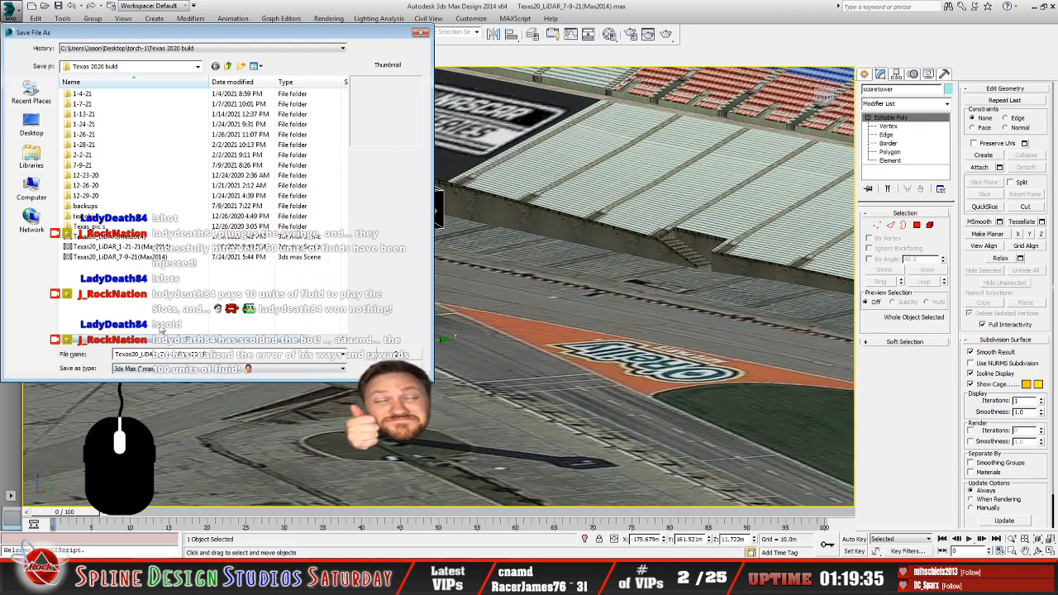
pyautogui.click(420, 348)
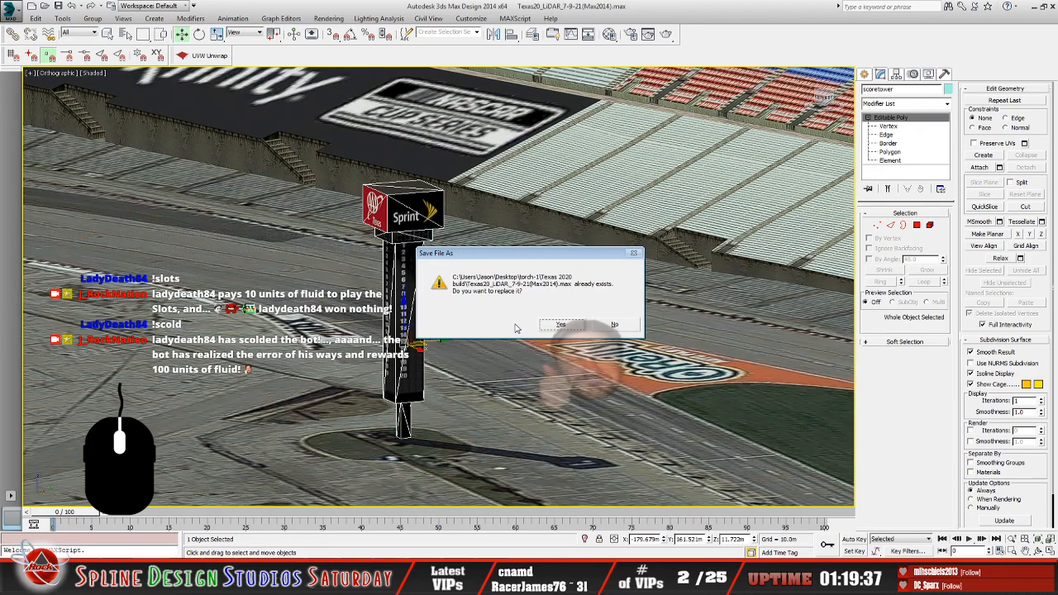
pyautogui.click(553, 325)
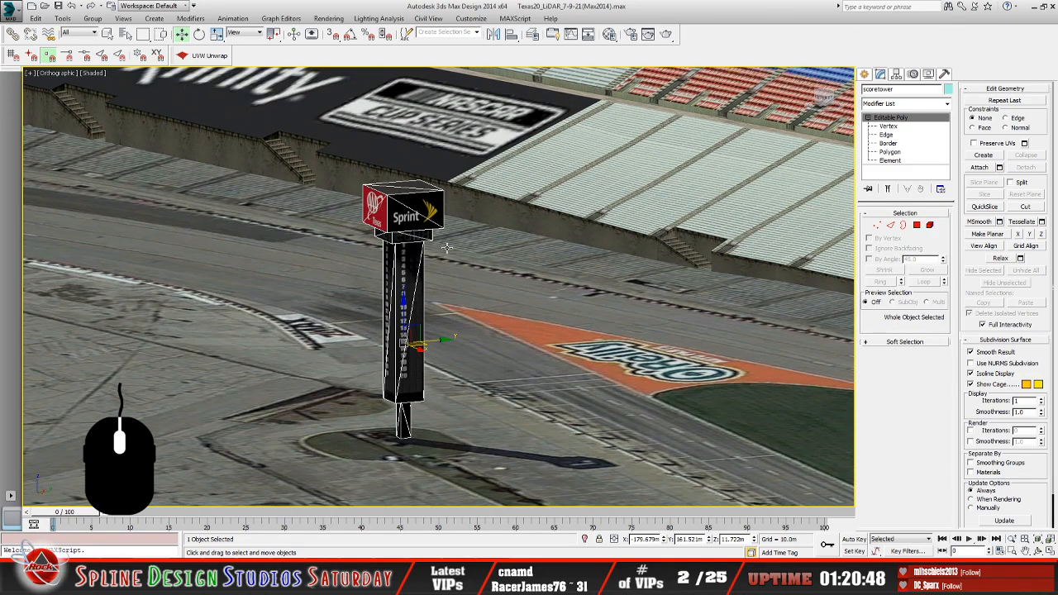
# Unhide the Texas_LIDAR mesh over the track
pyautogui.keyDown('alt'); pyautogui.moveTo(529, 257); pyautogui.dragTo(447, 366, button='middle'); pyautogui.keyUp('alt')
pyautogui.scroll(-5, 522, 288)
pyautogui.scroll(-2, 522, 307)
pyautogui.scroll(-4, 525, 319)
pyautogui.moveTo(508, 321); pyautogui.dragTo(440, 341, button='middle')
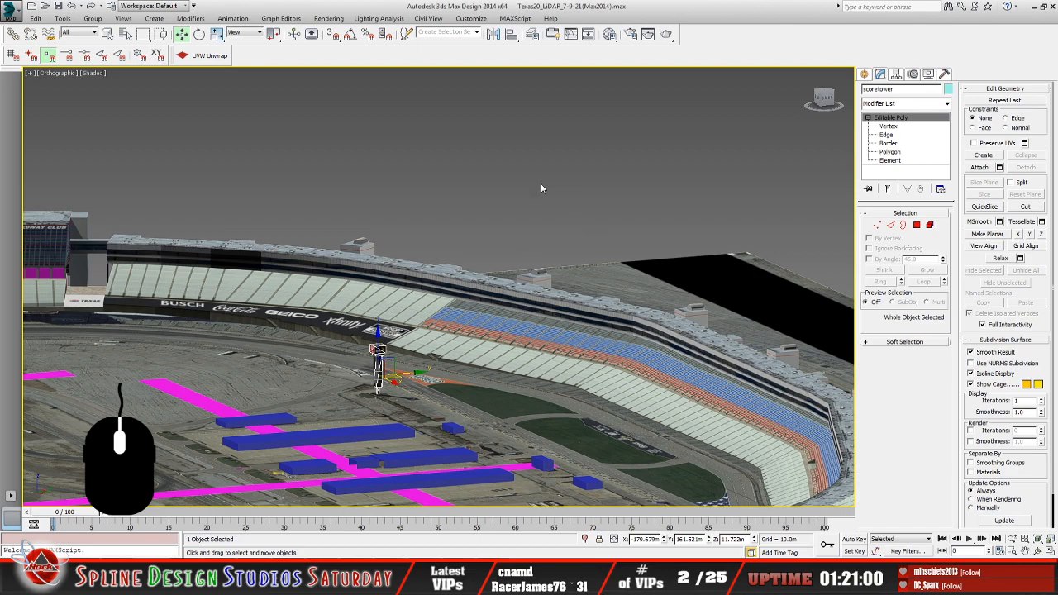
pyautogui.click(567, 129)
pyautogui.click(181, 66)
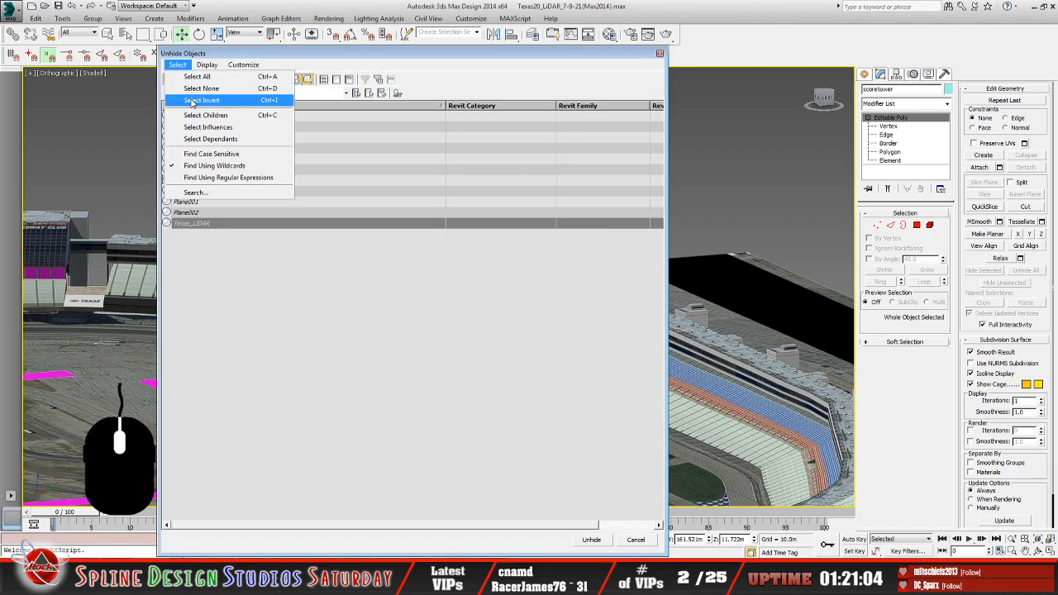
pyautogui.click(592, 540)
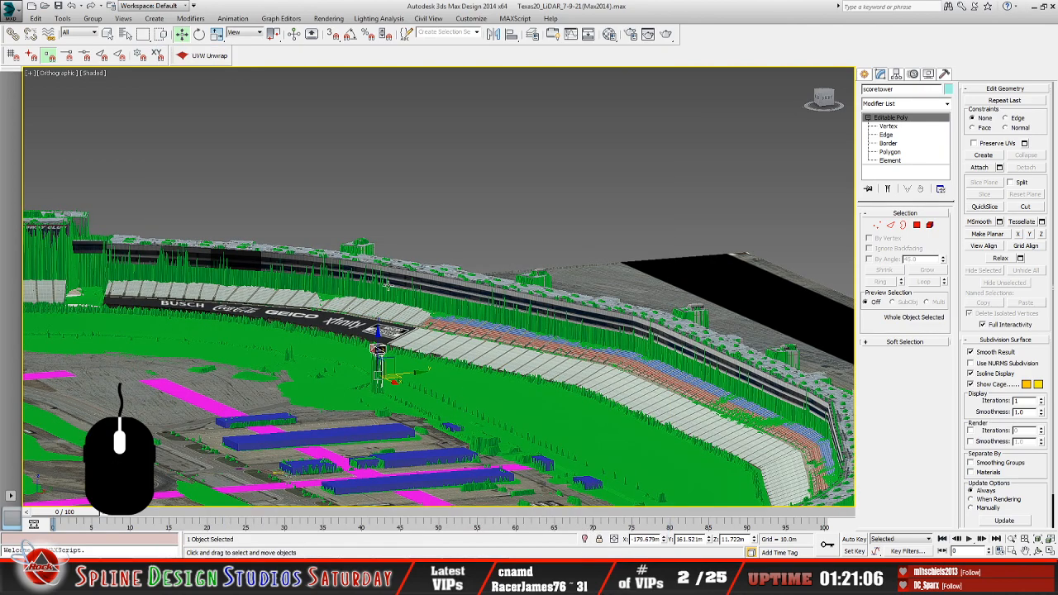
# Unhide all remaining hidden objects, including building_markers, the fsgs parts, Line002, Plane001 and Plane002
pyautogui.click(125, 34)
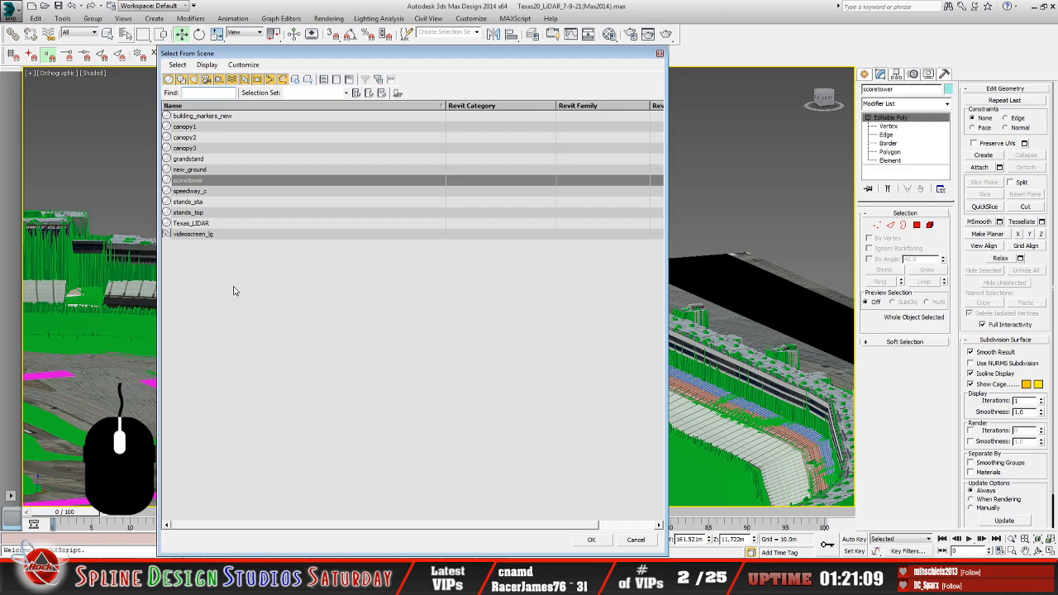
pyautogui.click(633, 539)
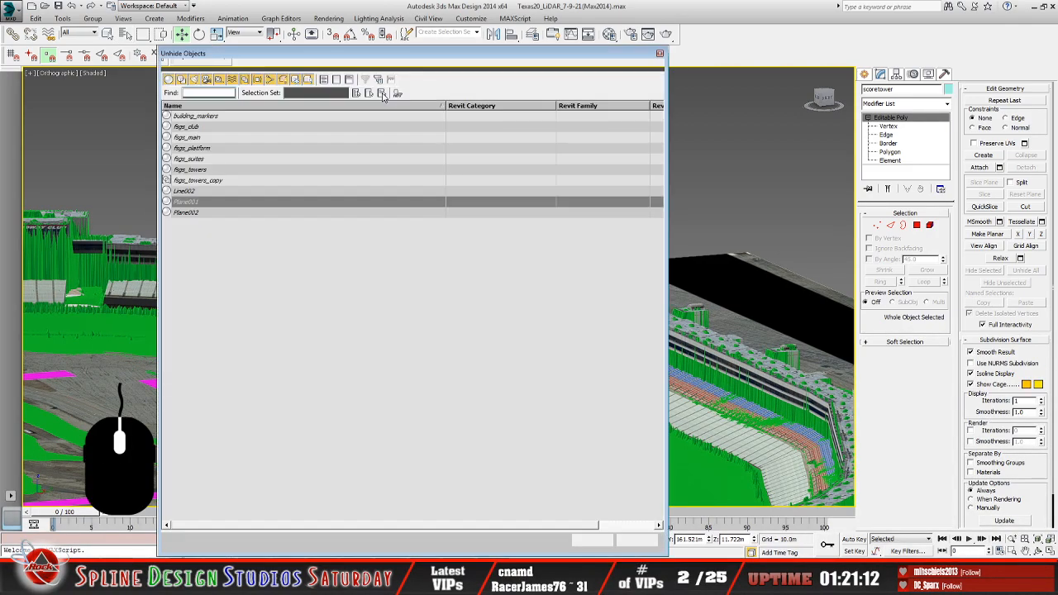
pyautogui.click(181, 66)
pyautogui.click(197, 76)
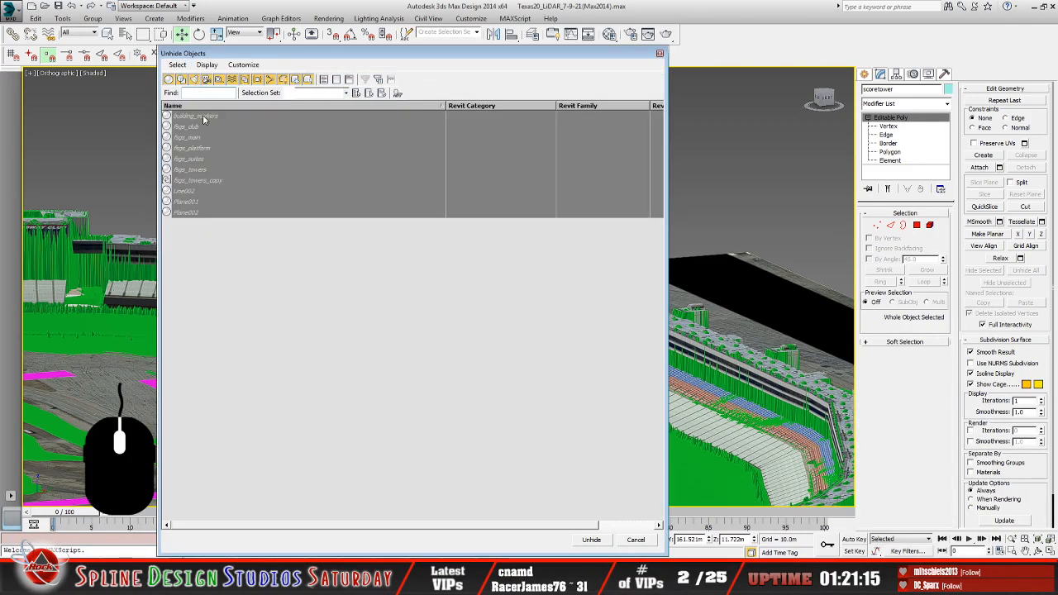
pyautogui.click(592, 540)
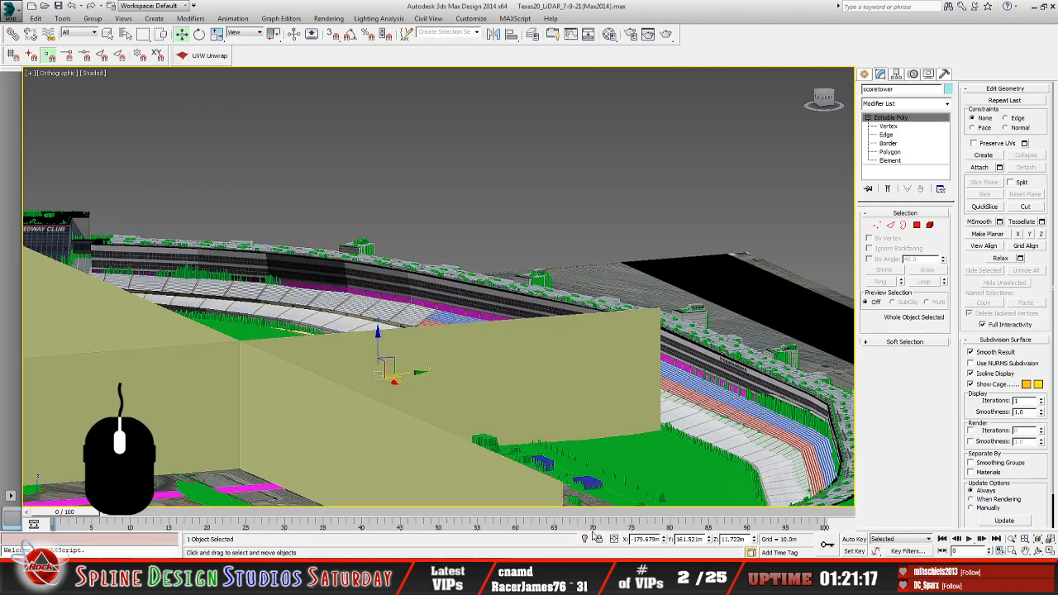
# Delete every object in the scene except scoretower, and select the remaining tower
pyautogui.click(126, 33)
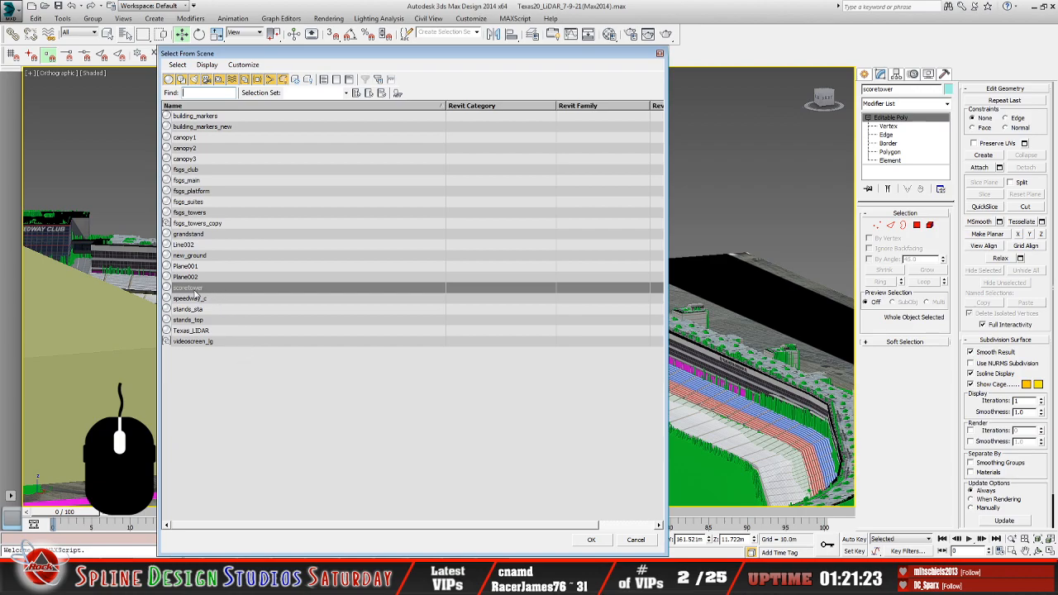
pyautogui.click(178, 65)
pyautogui.click(197, 76)
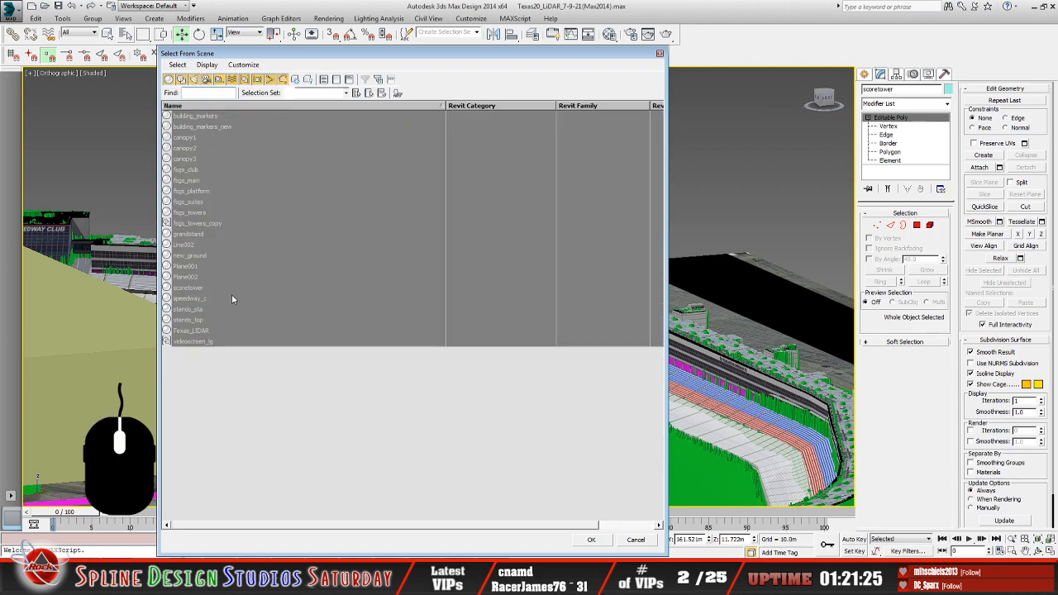
pyautogui.click(592, 540)
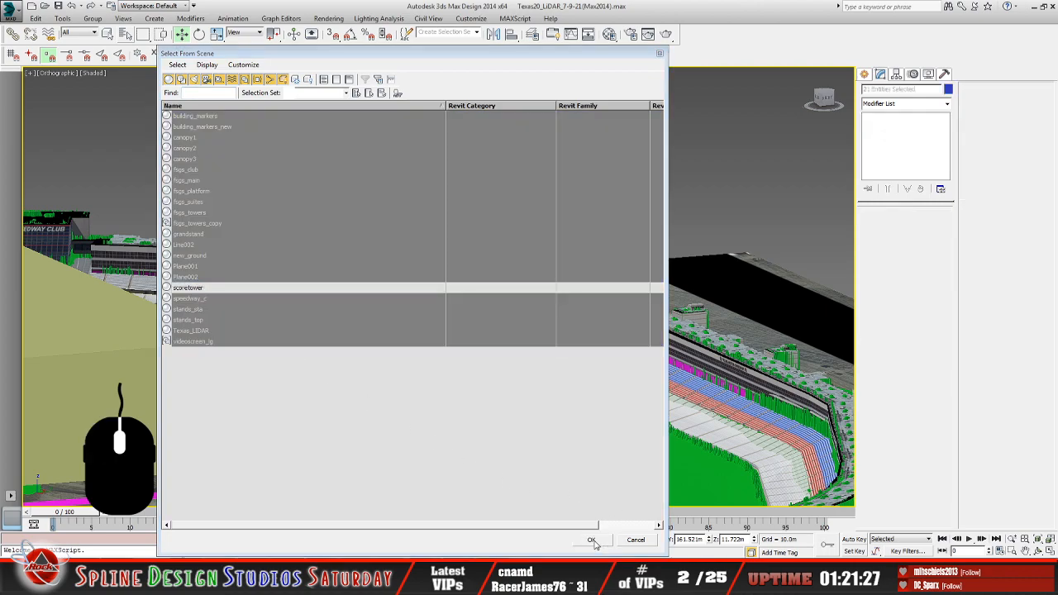
pyautogui.press('Delete')
pyautogui.moveTo(460, 400); pyautogui.dragTo(531, 368, button='middle')
pyautogui.scroll(3, 521, 359)
pyautogui.click(420, 327)
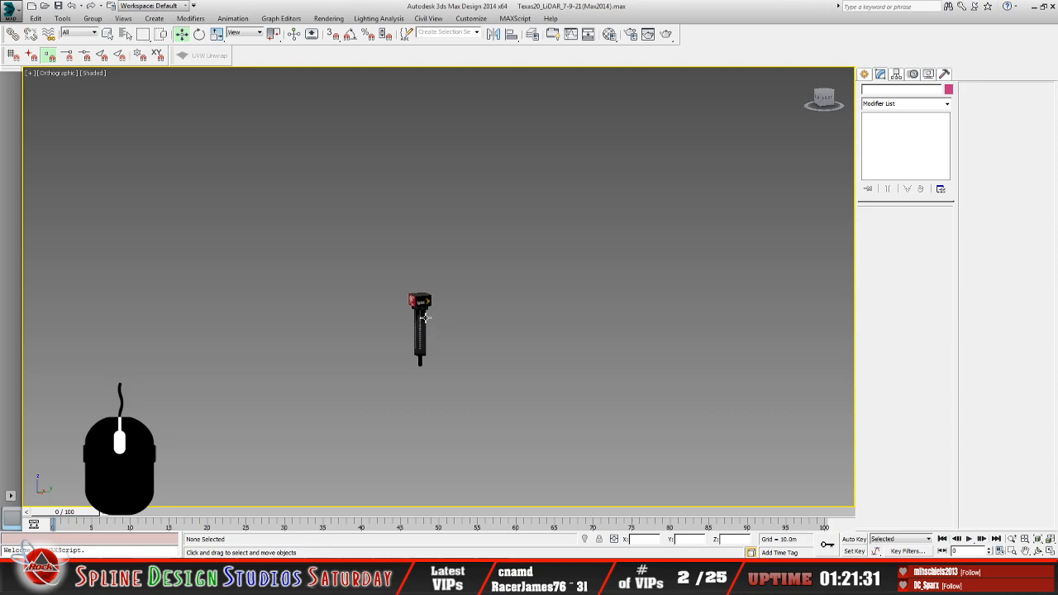
pyautogui.moveTo(458, 338); pyautogui.dragTo(500, 367, button='middle')
pyautogui.scroll(1, 500, 367)
pyautogui.scroll(4, 516, 361)
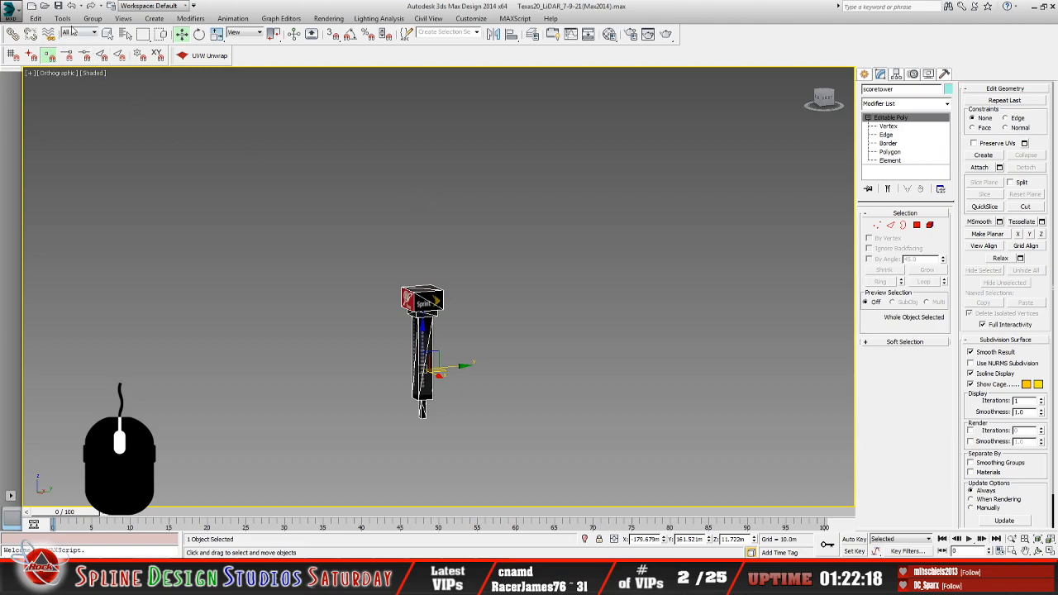
# Discard the current changes and reopen Texas20_LiDAR_7-9-21(Max2014).max, continuing past the missing GRANDSTA.TGA file
pyautogui.click(12, 11)
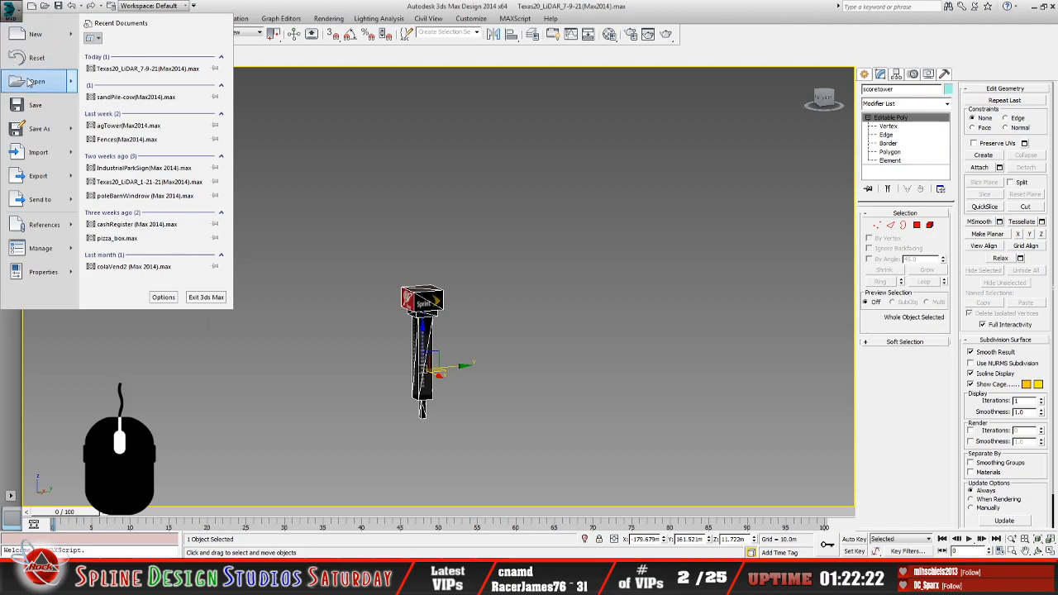
pyautogui.click(36, 81)
pyautogui.click(509, 304)
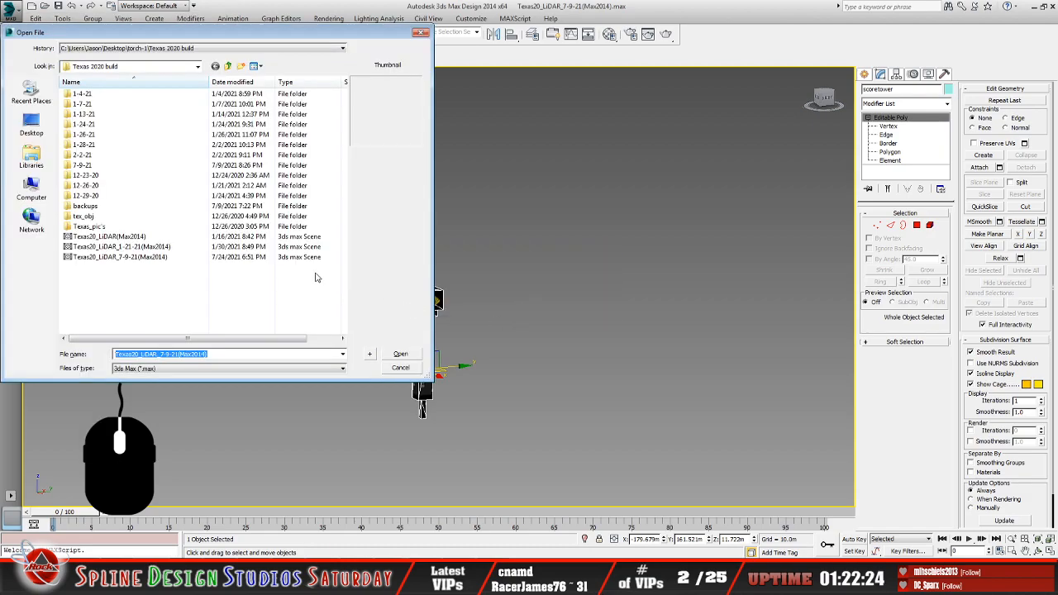
pyautogui.click(149, 258)
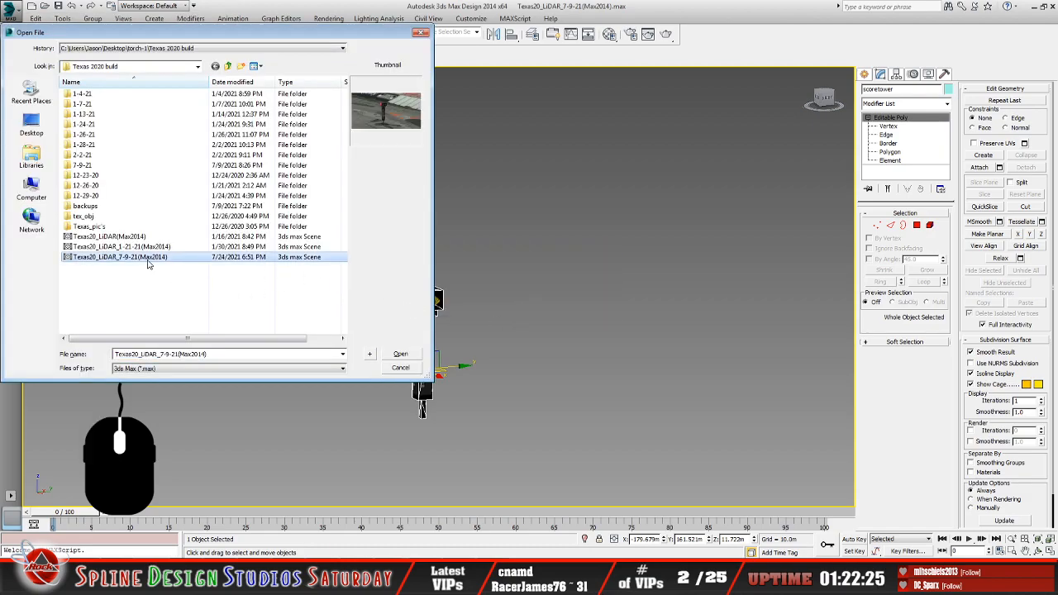
pyautogui.click(401, 354)
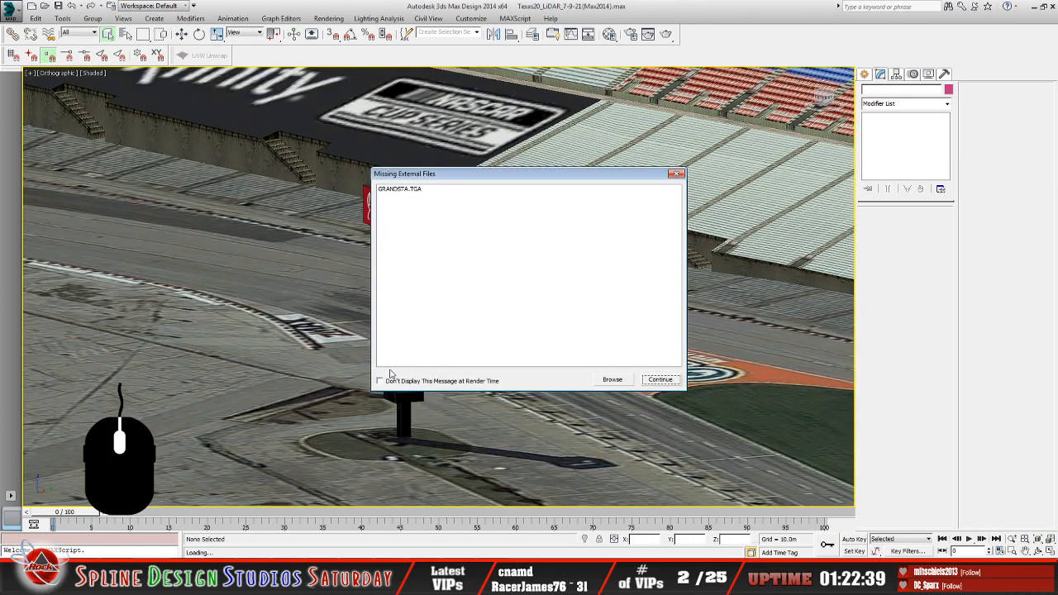
pyautogui.click(659, 381)
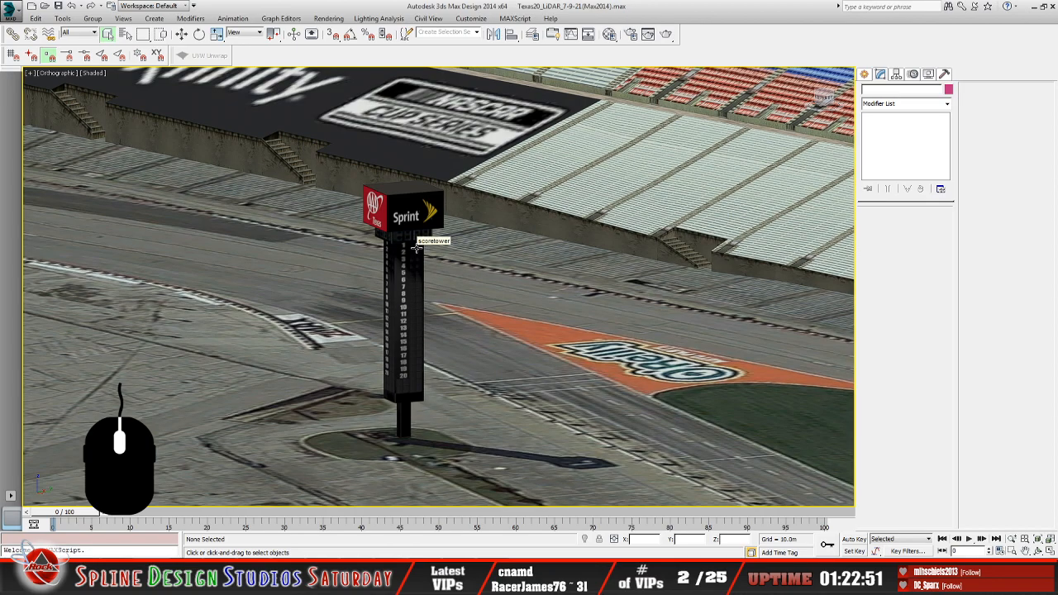
# Apply Reset XForm to the scoretower object
pyautogui.click(416, 247)
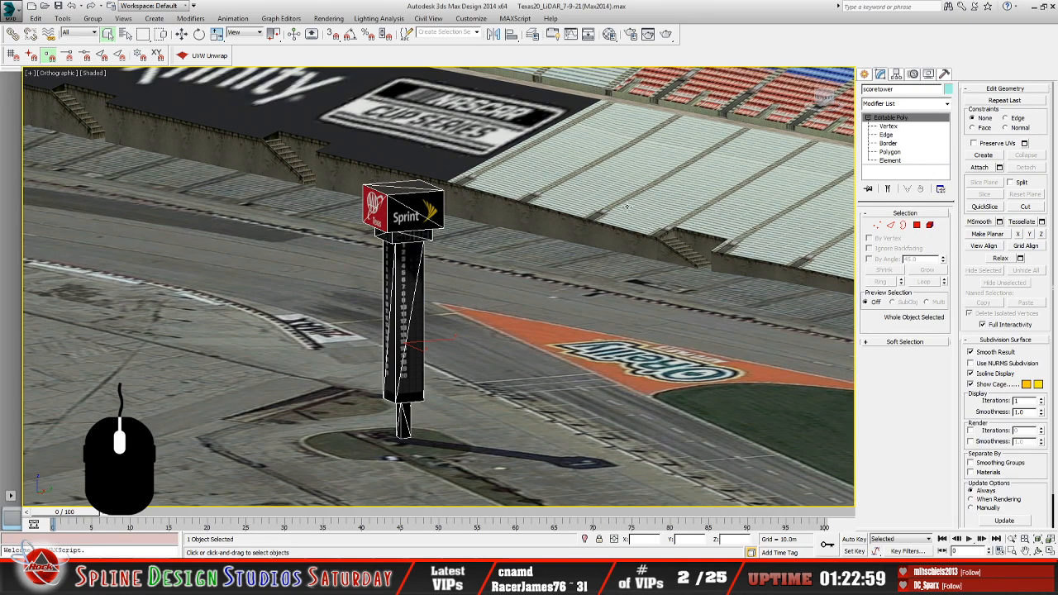
pyautogui.click(945, 74)
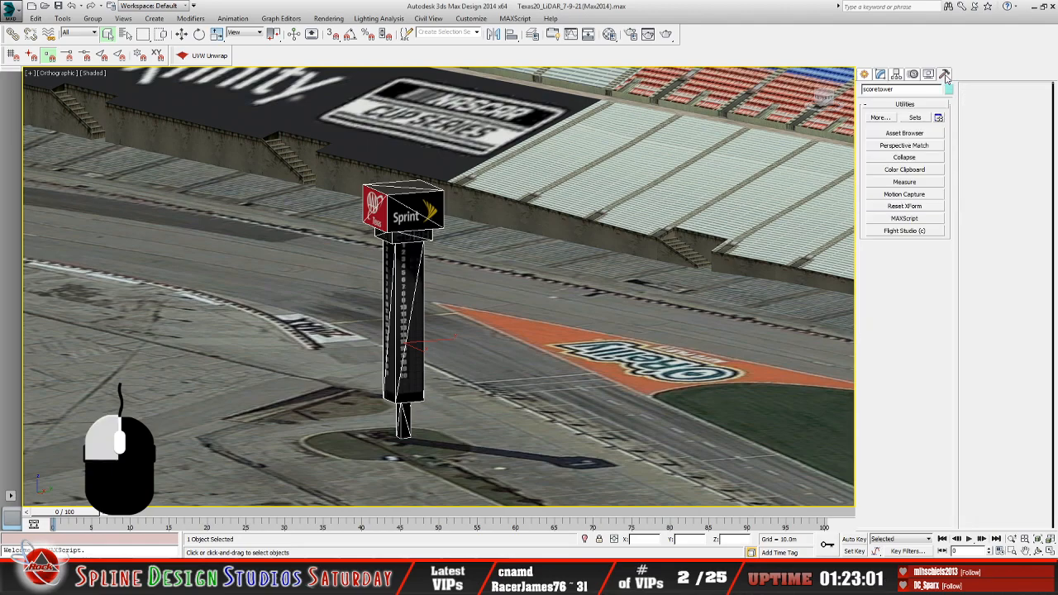
pyautogui.click(904, 206)
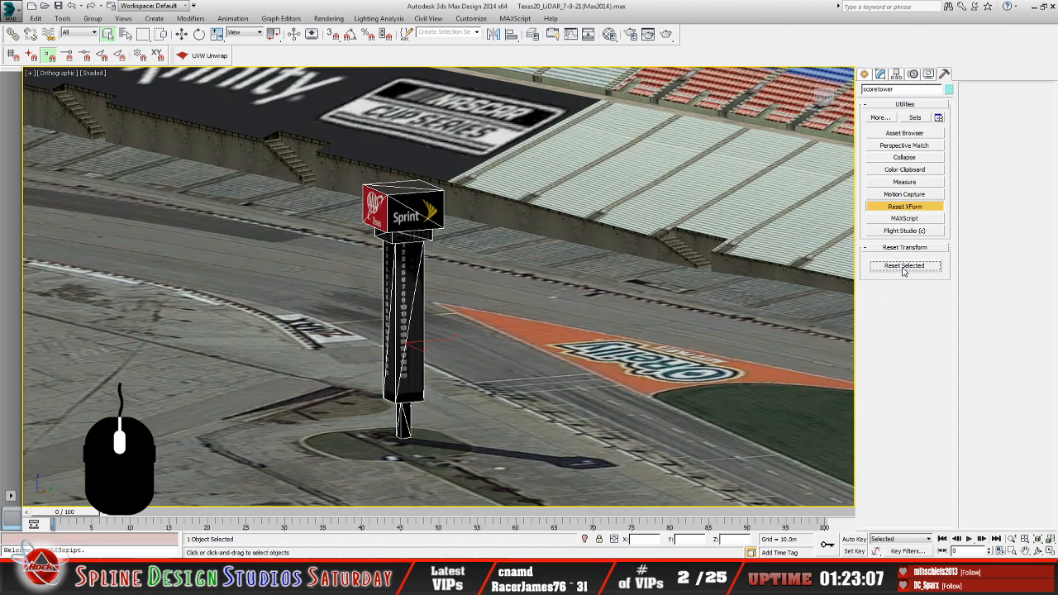
pyautogui.click(902, 208)
# Collapse scoretower's whole modifier stack, including the XForm modifier, into the Editable Poly, holding the scene first
pyautogui.click(879, 75)
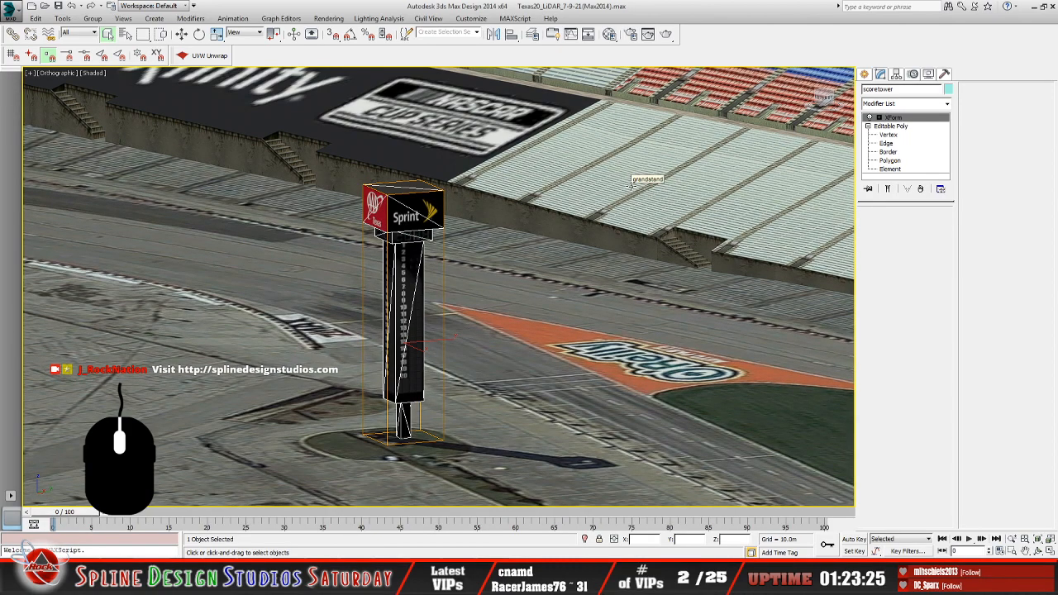
pyautogui.rightClick(905, 124)
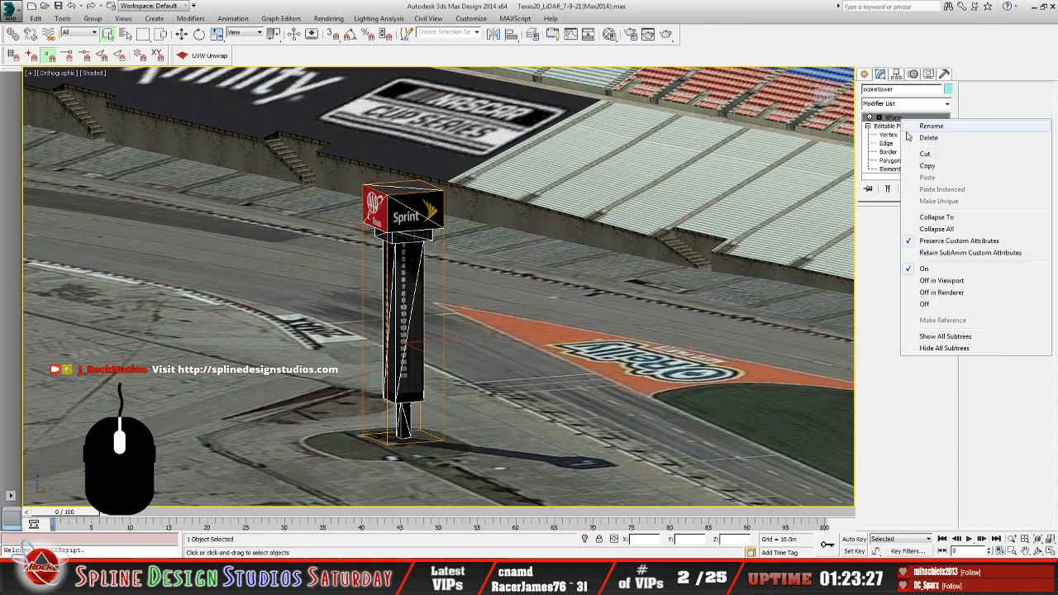
pyautogui.click(934, 238)
pyautogui.click(543, 317)
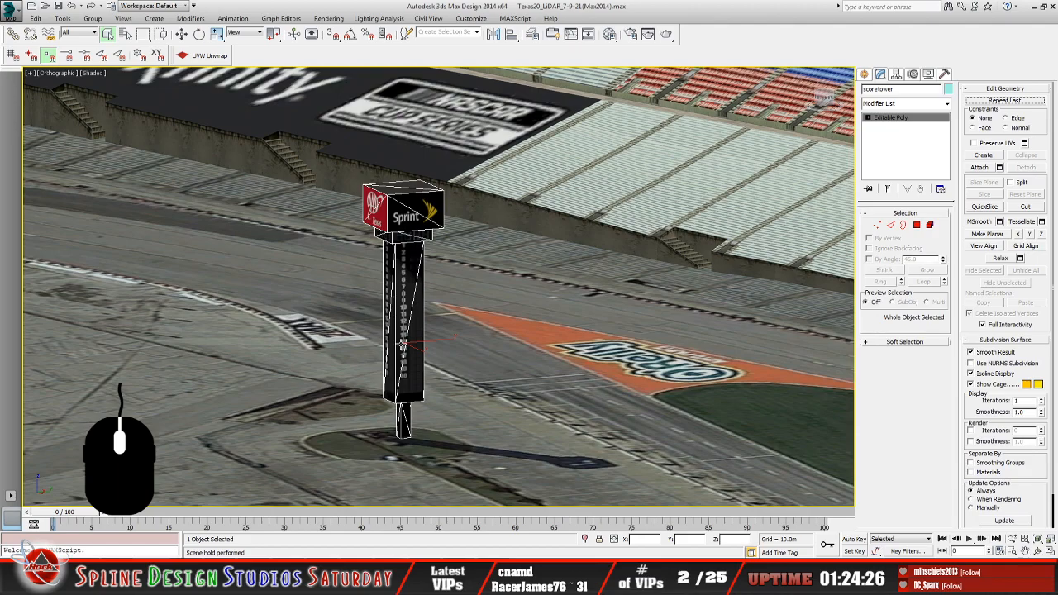
# Save the scene over the existing Texas20_LiDAR_7-9-21(Max2014).max in the Texas 2020 build folder
pyautogui.click(12, 10)
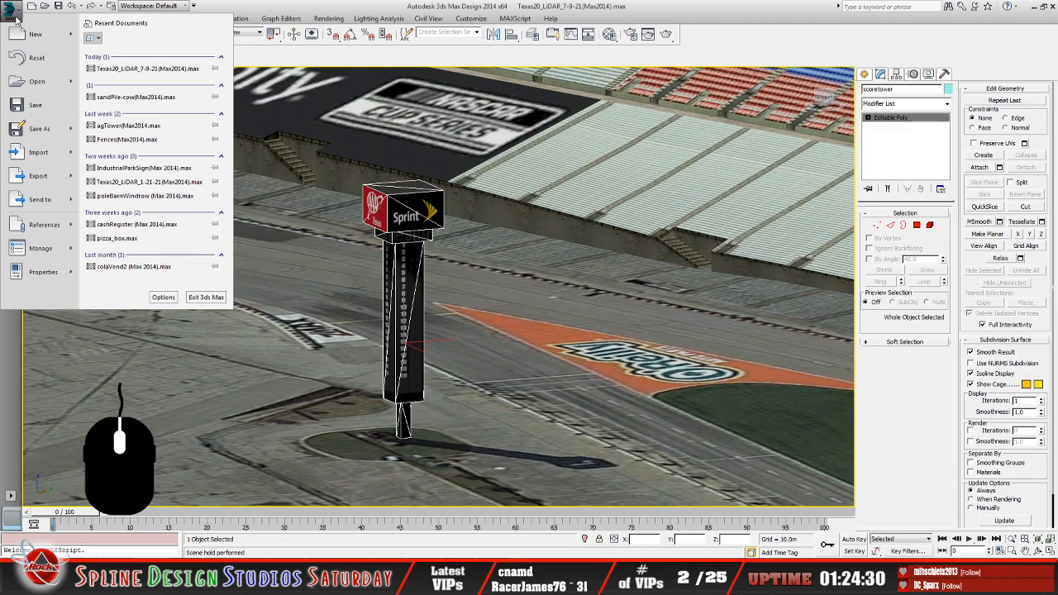
pyautogui.click(47, 132)
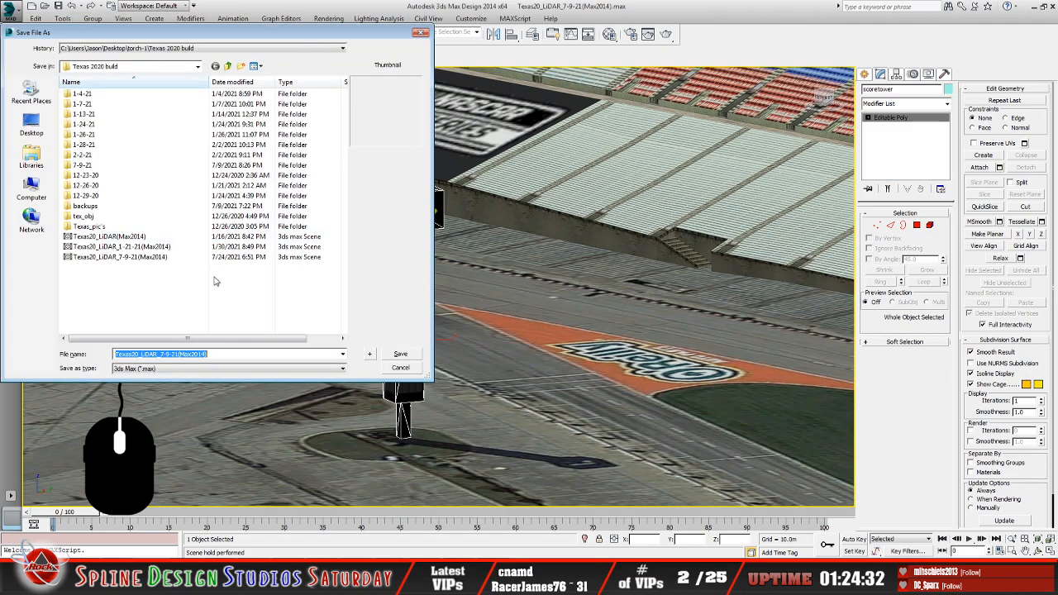
pyautogui.click(399, 355)
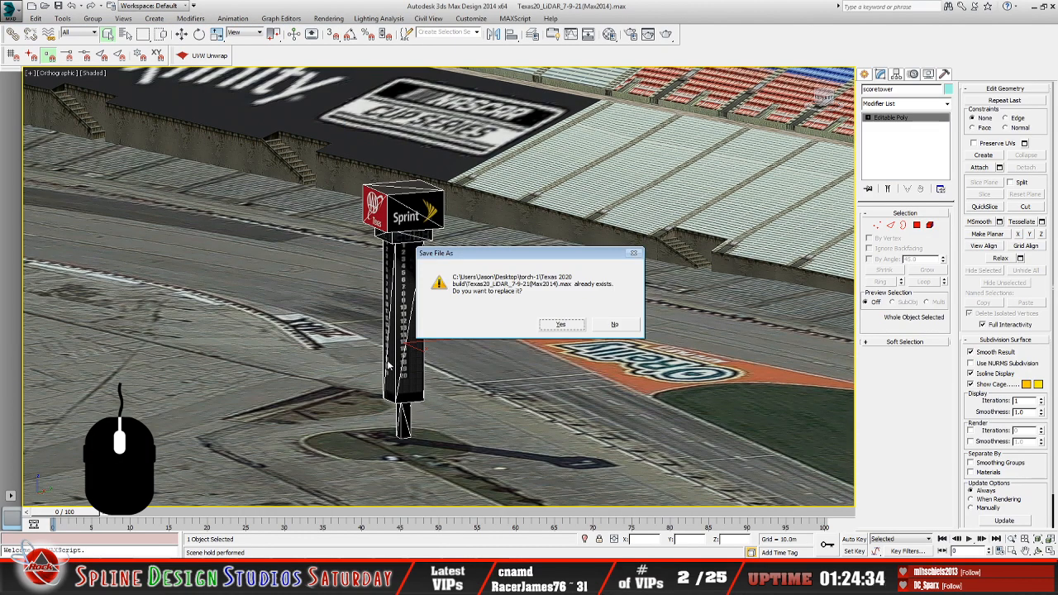
pyautogui.click(542, 325)
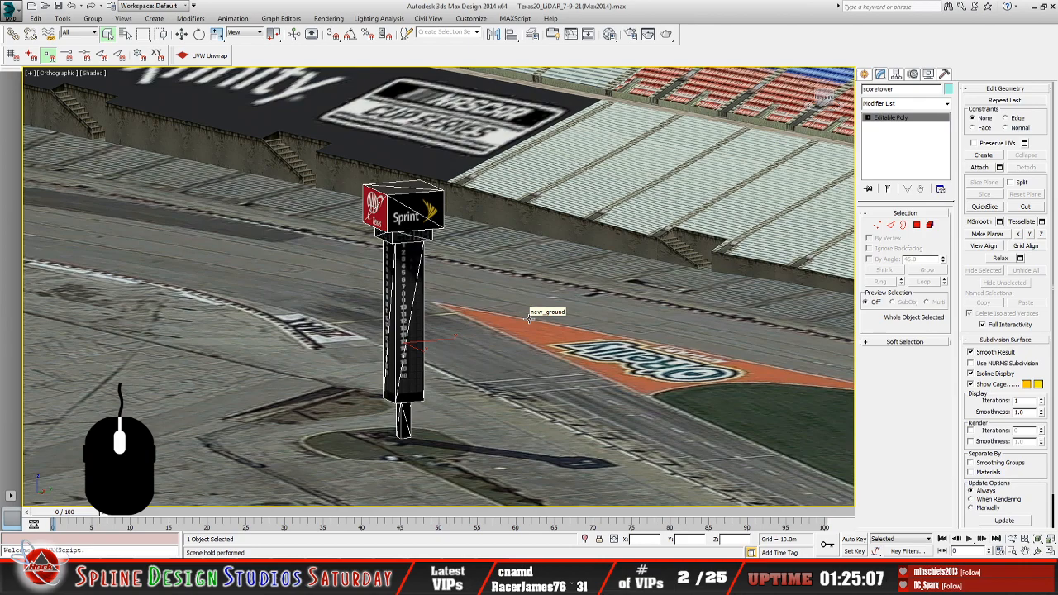
# Unhide every hidden object, from building_markers and the fsgs parts to Line002, the planes and Texas_LIDAR
pyautogui.keyDown('alt'); pyautogui.moveTo(499, 213); pyautogui.dragTo(475, 332, button='middle'); pyautogui.keyUp('alt')
pyautogui.scroll(-5, 507, 239)
pyautogui.rightClick(534, 123)
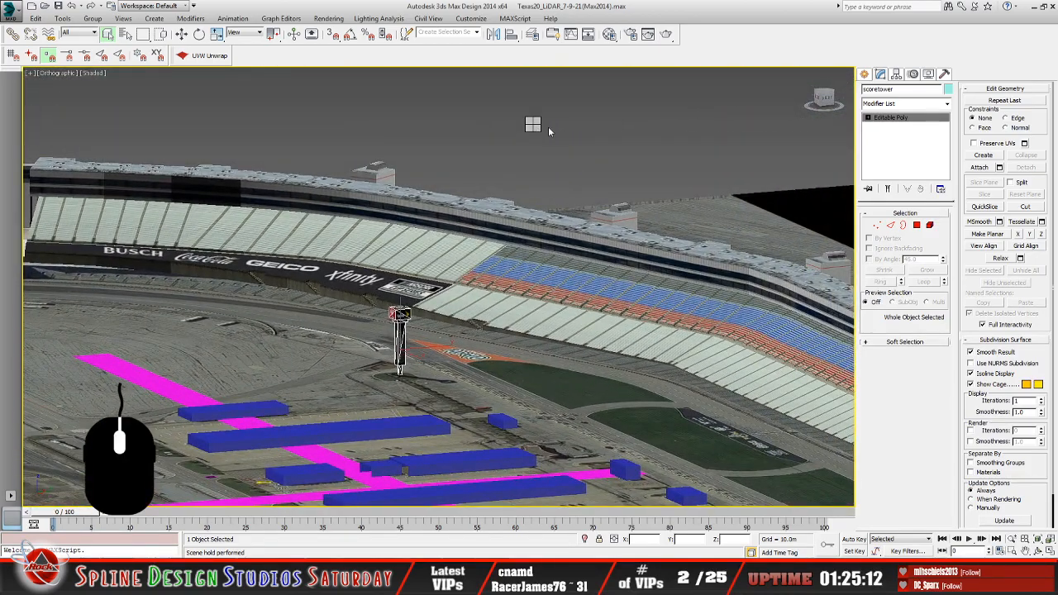
pyautogui.click(577, 72)
pyautogui.click(177, 65)
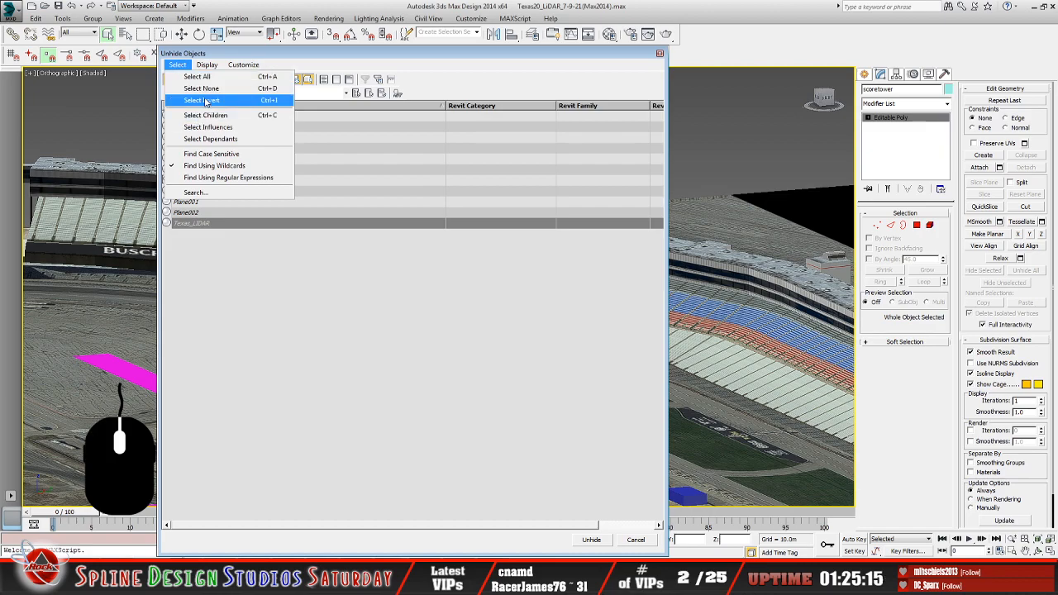
pyautogui.click(203, 80)
pyautogui.click(591, 539)
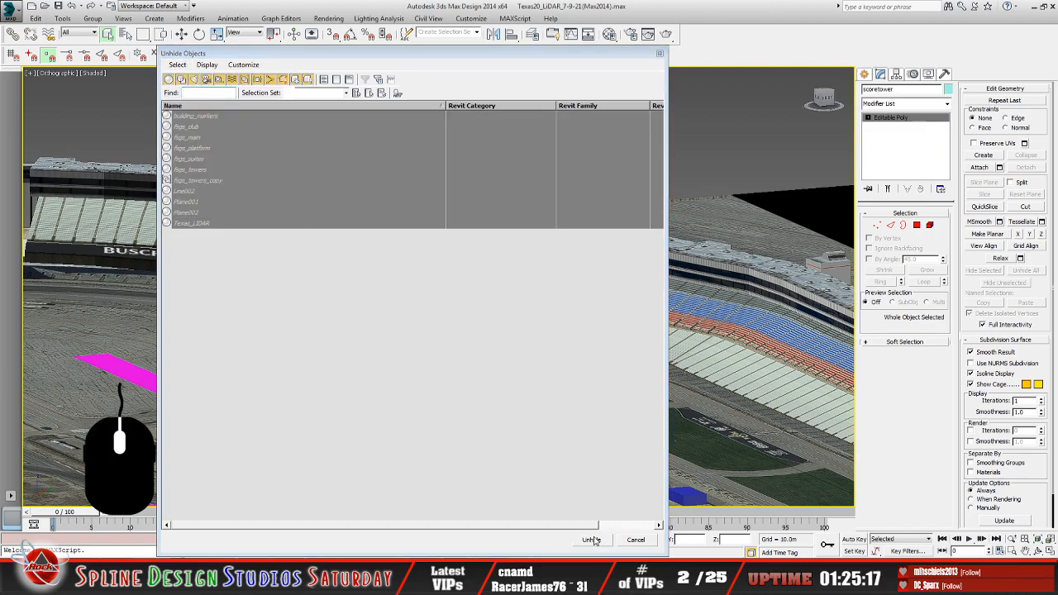
# Select all scene objects except scoretower and delete them, leaving the scoring tower selected
pyautogui.click(125, 34)
pyautogui.click(177, 64)
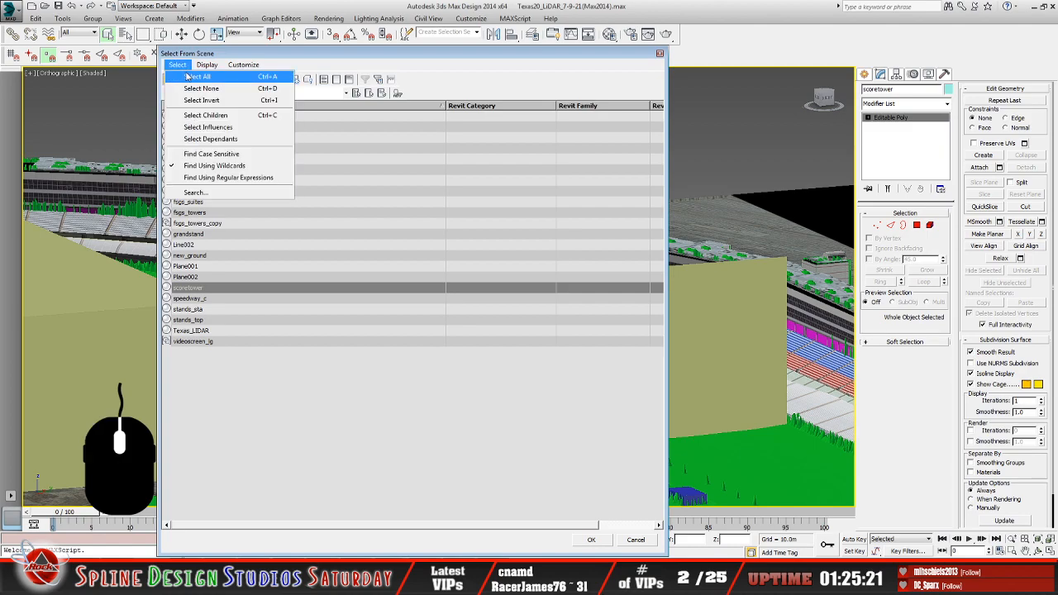
pyautogui.click(191, 76)
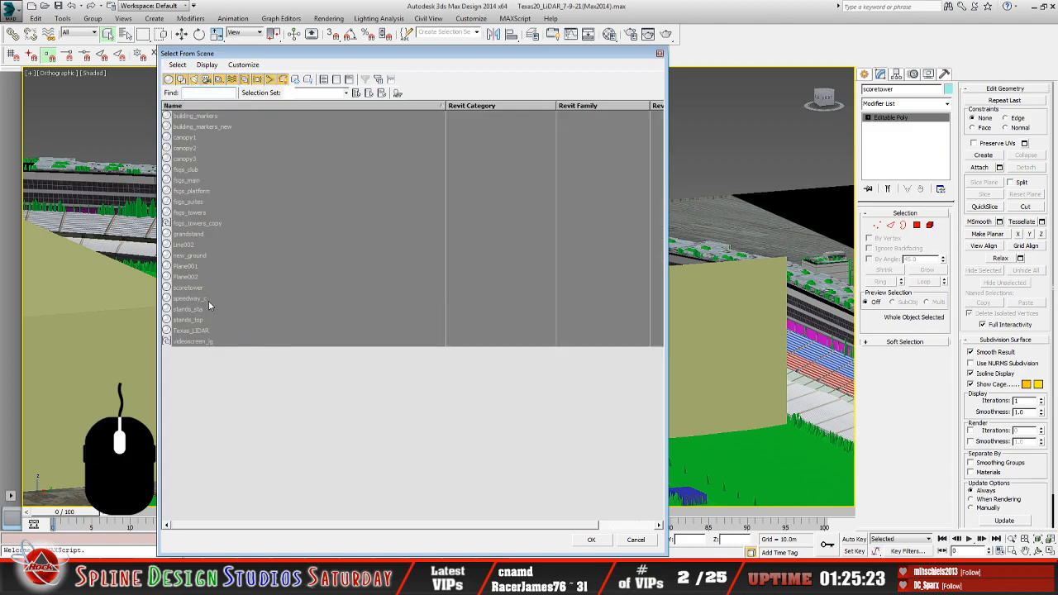
pyautogui.click(591, 539)
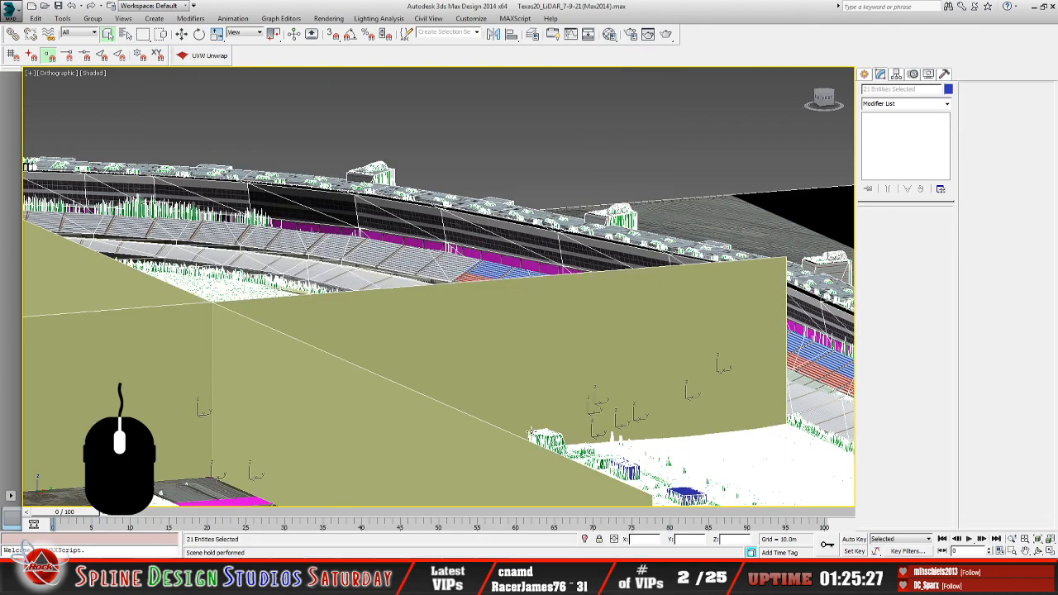
pyautogui.press('Delete')
pyautogui.click(402, 355)
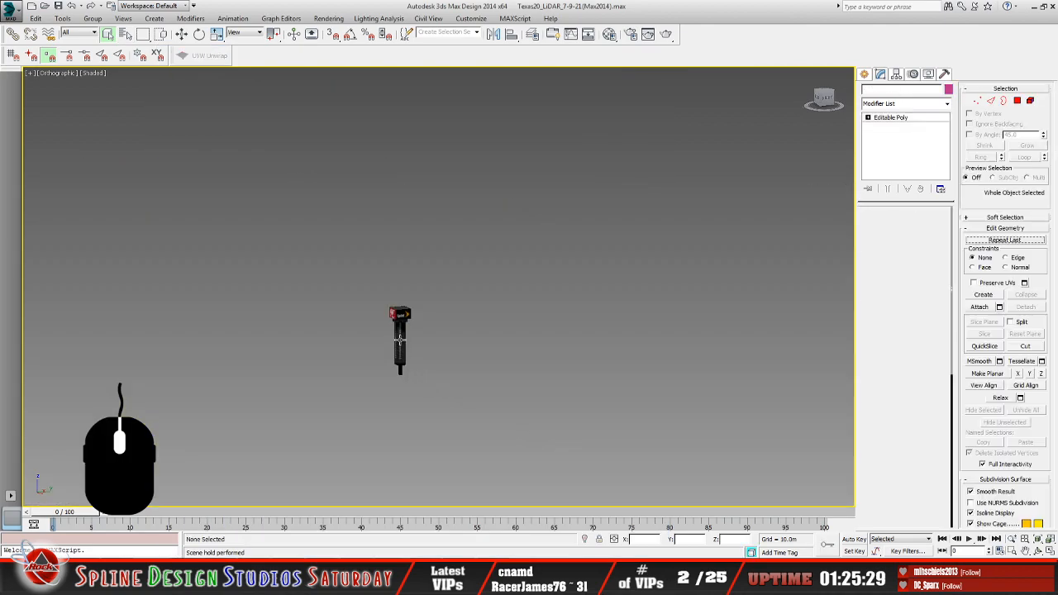
pyautogui.moveTo(415, 420); pyautogui.dragTo(442, 456, button='middle')
pyautogui.scroll(1, 454, 389)
pyautogui.scroll(3, 454, 392)
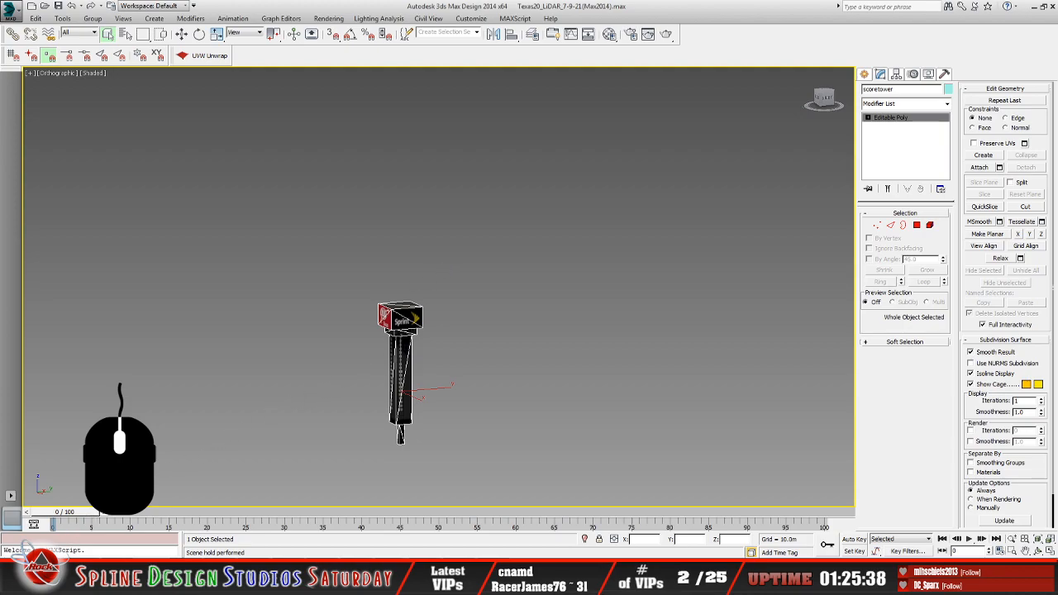
# Begin a scene export and set its destination to C:\3D Modeling\NR2003 3D mesh items\Texas items\2020\scoretower
pyautogui.hotkey('alt', 'Tab')
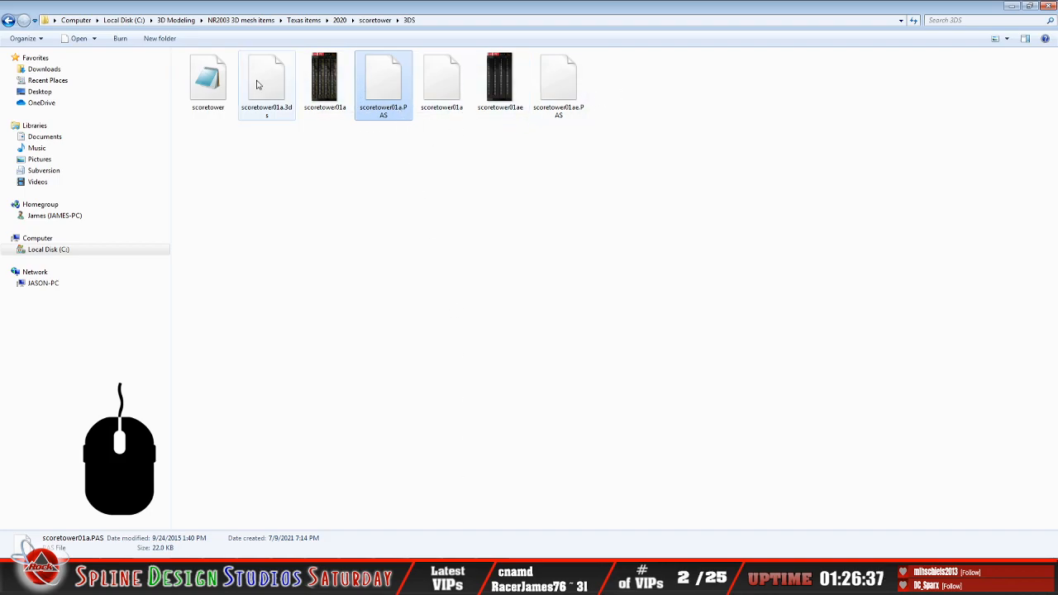
pyautogui.hotkey('alt', 'Tab')
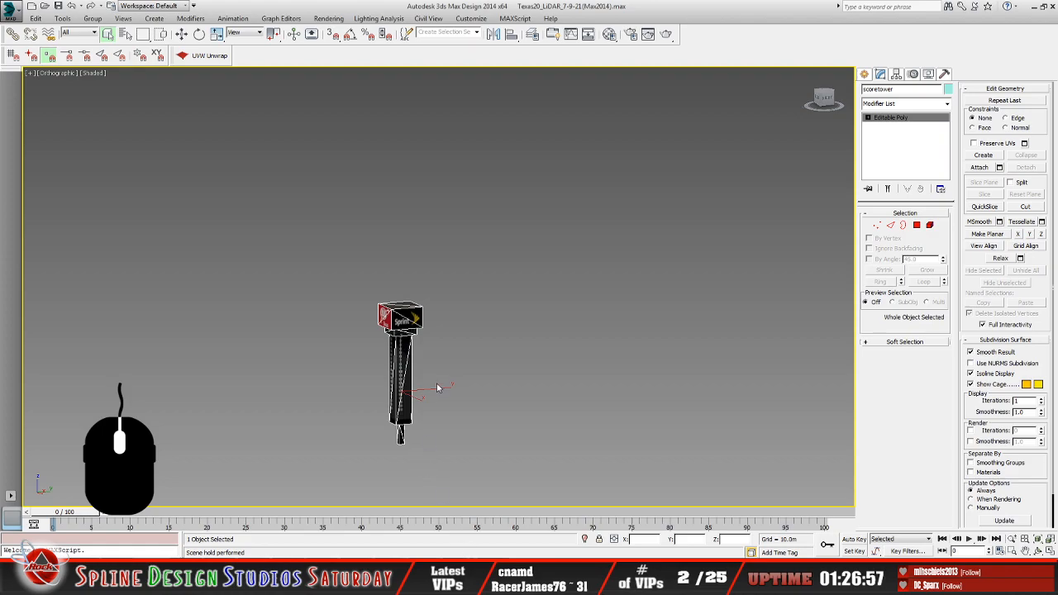
pyautogui.click(12, 10)
pyautogui.click(42, 181)
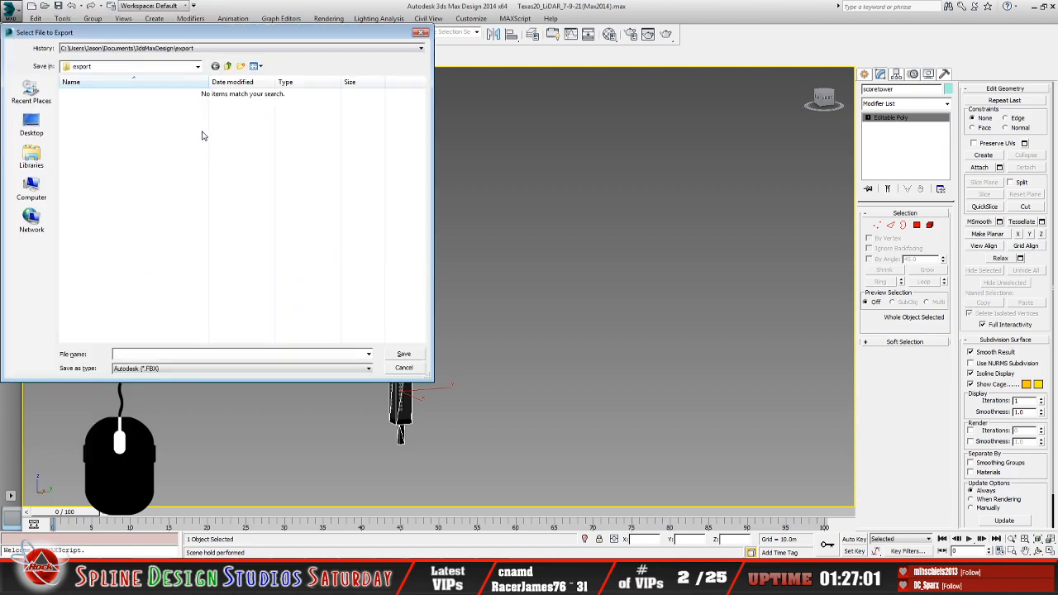
pyautogui.click(196, 66)
pyautogui.moveTo(198, 127); pyautogui.dragTo(197, 88)
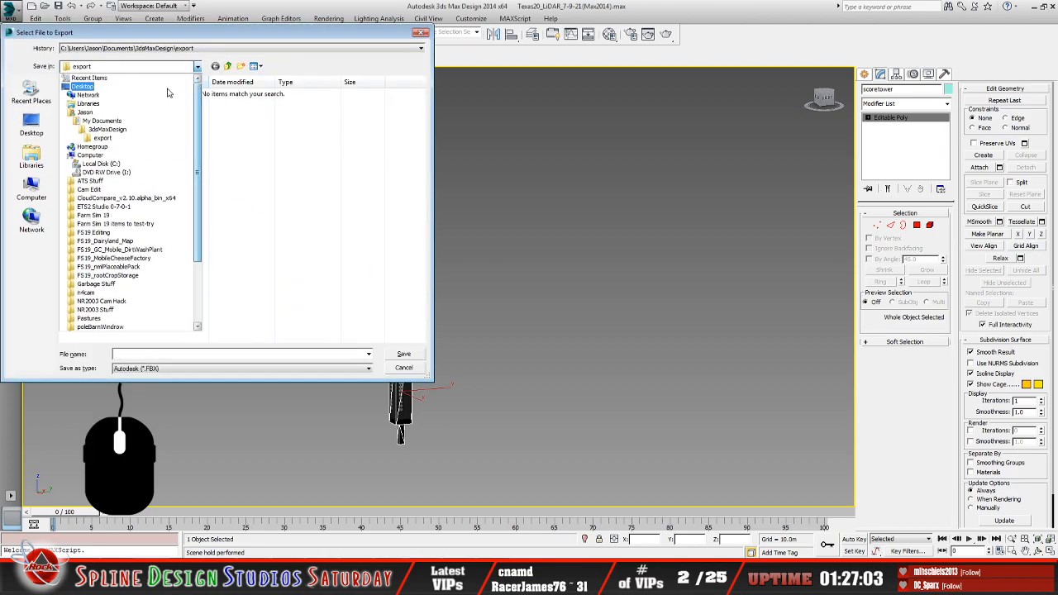
pyautogui.click(163, 88)
pyautogui.click(197, 66)
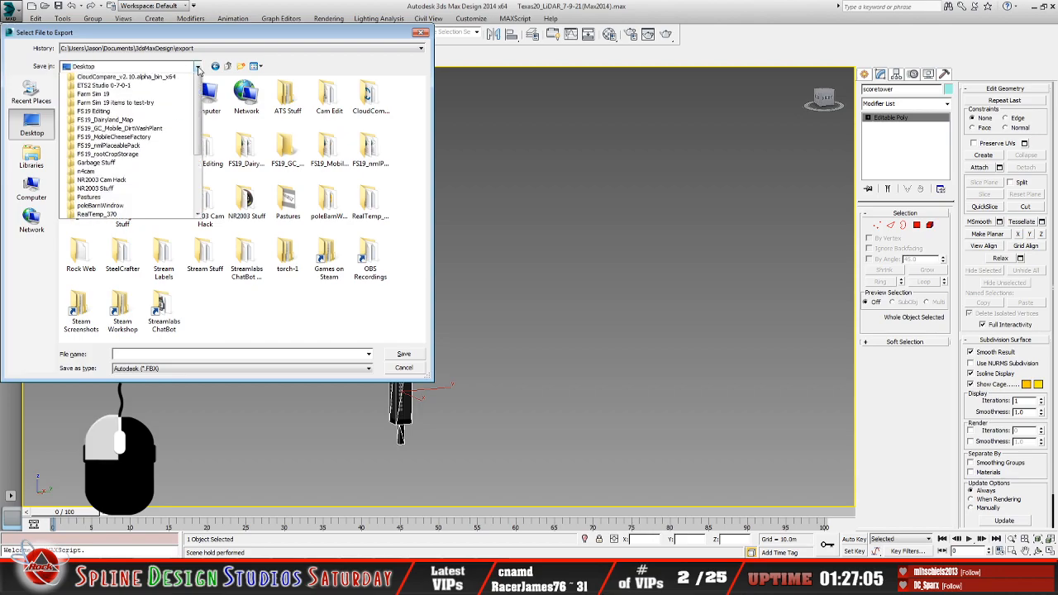
pyautogui.click(149, 156)
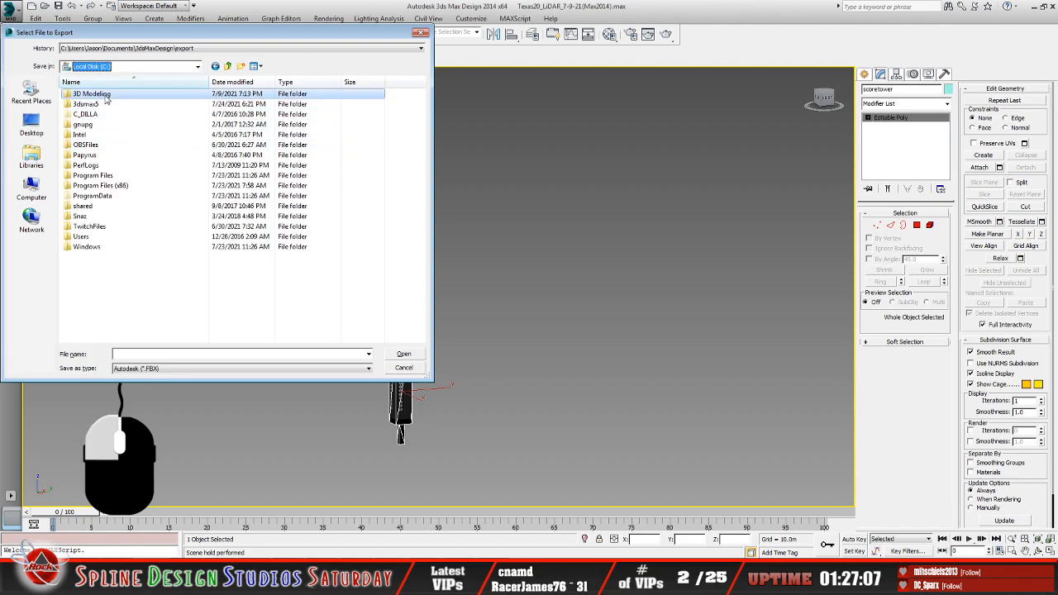
pyautogui.doubleClick(95, 94)
pyautogui.doubleClick(99, 105)
pyautogui.doubleClick(94, 97)
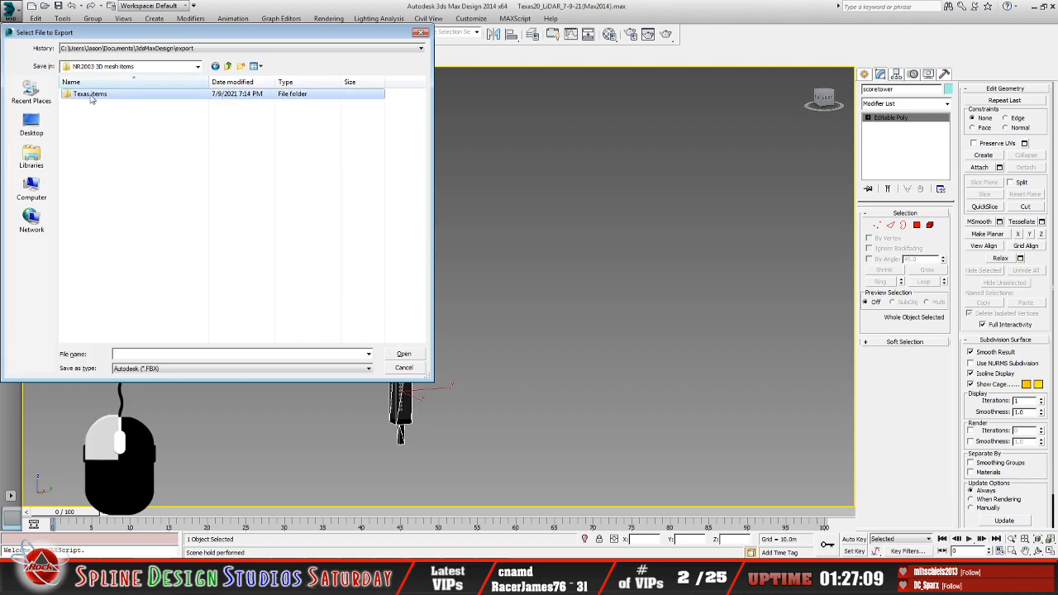
pyautogui.click(81, 96)
pyautogui.doubleClick(81, 96)
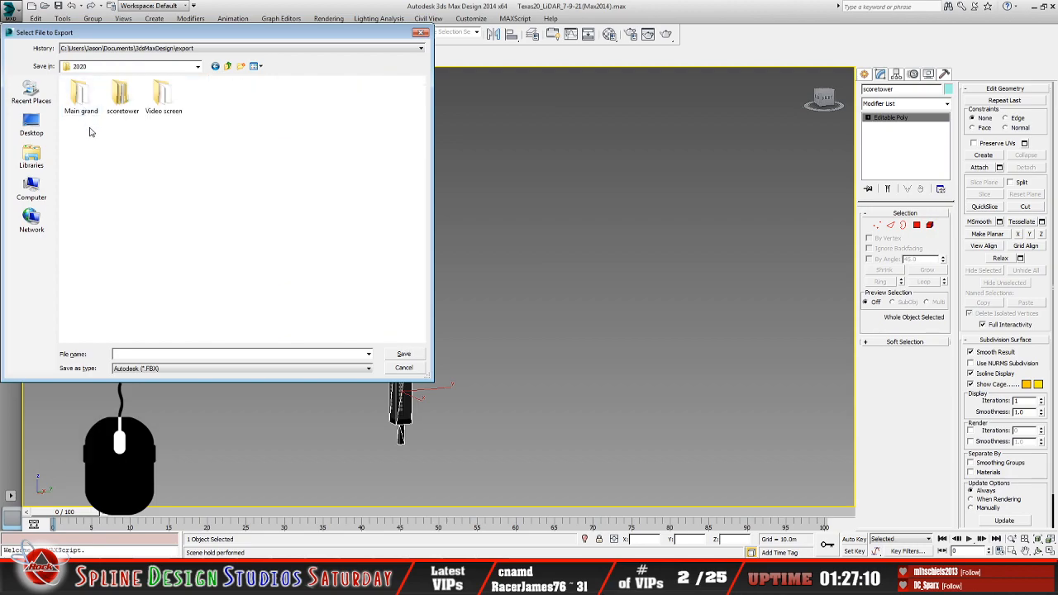
pyautogui.doubleClick(123, 96)
# Export the tower in 3D Studio (*.3DS) format over scoretower01a.3ds in the 3DS subfolder, preserving MAX's texture coordinates
pyautogui.click(369, 369)
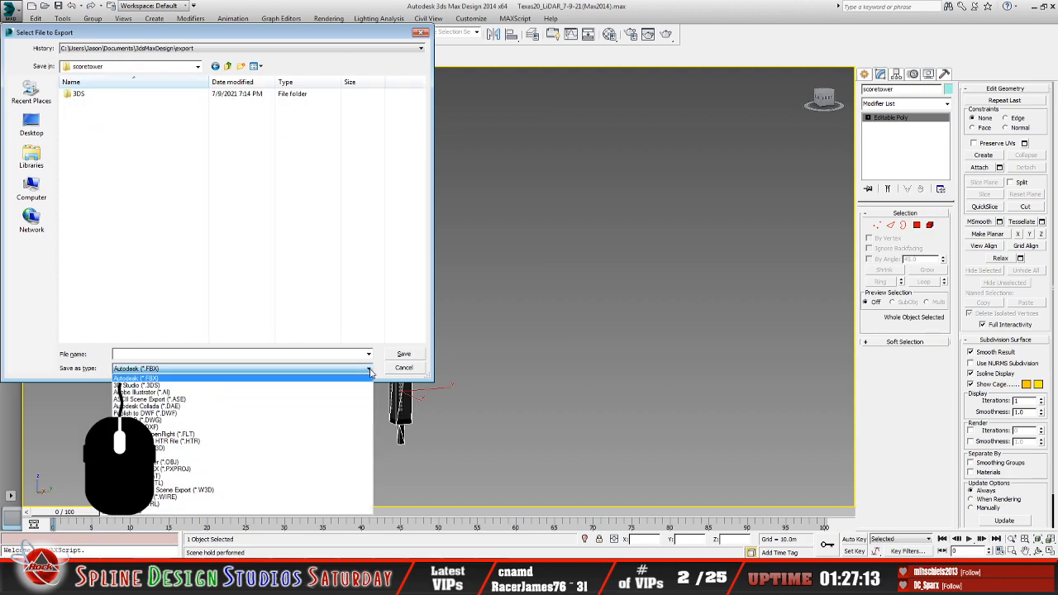
pyautogui.click(335, 380)
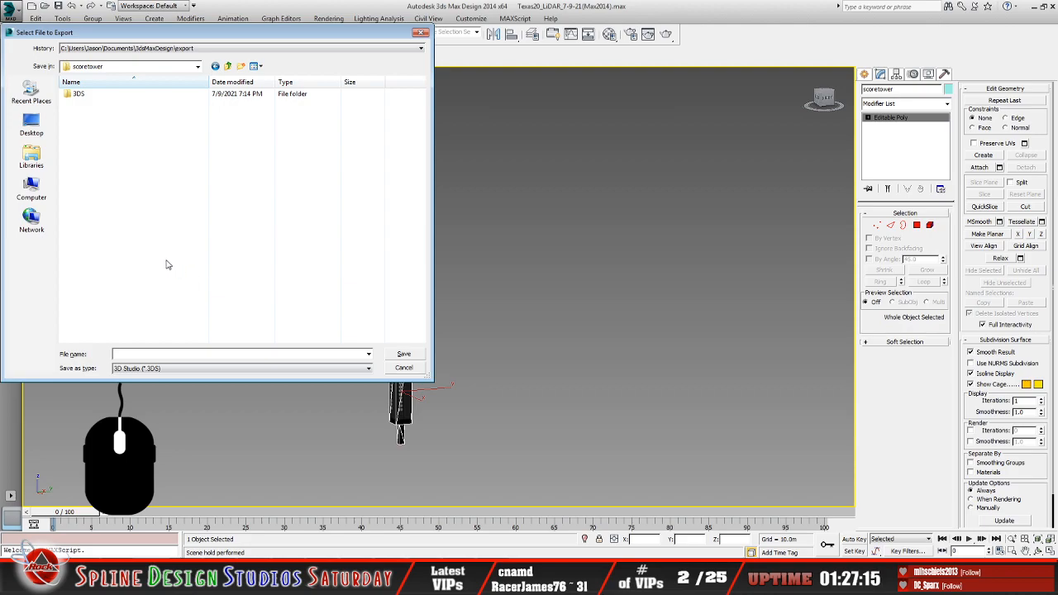
pyautogui.doubleClick(74, 94)
pyautogui.click(87, 124)
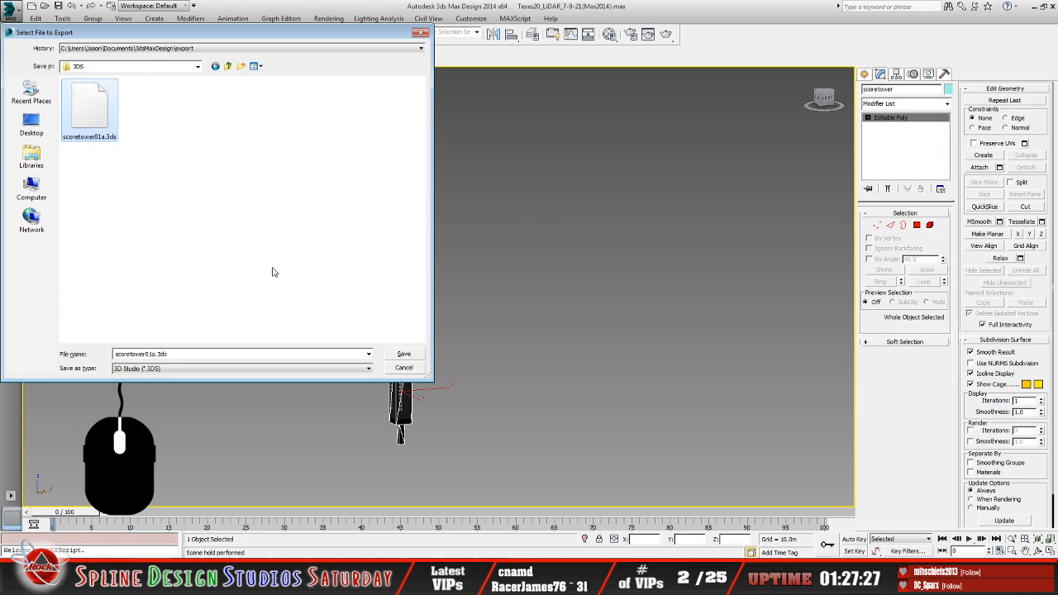
pyautogui.click(404, 354)
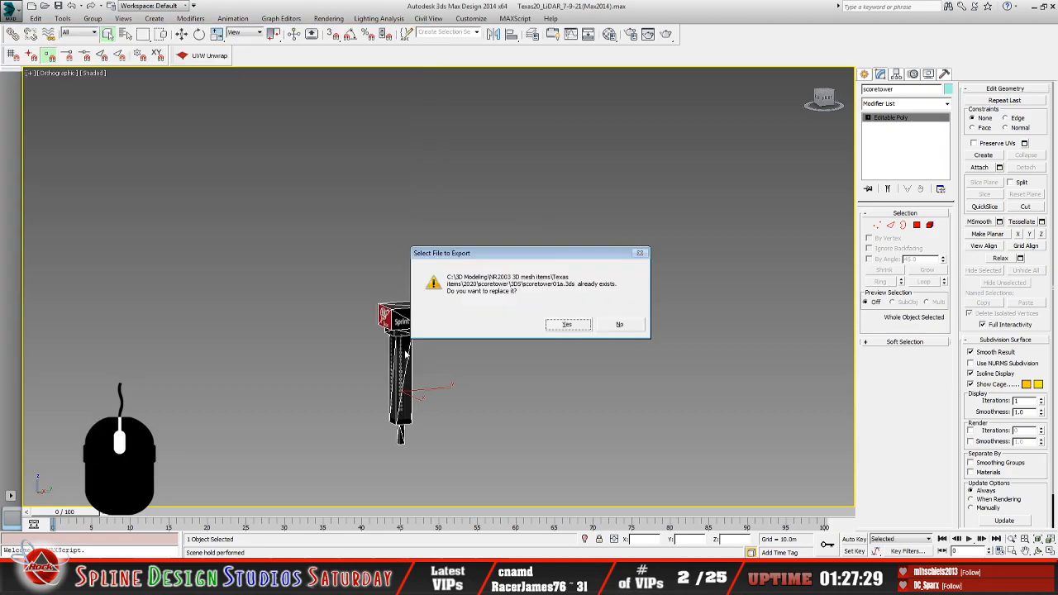
pyautogui.click(552, 326)
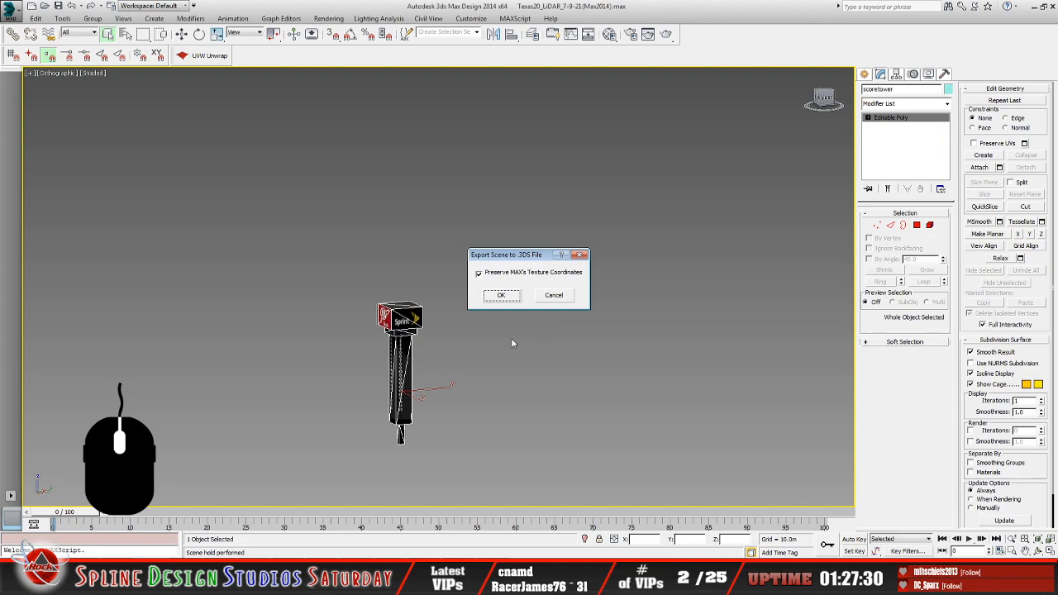
pyautogui.click(501, 298)
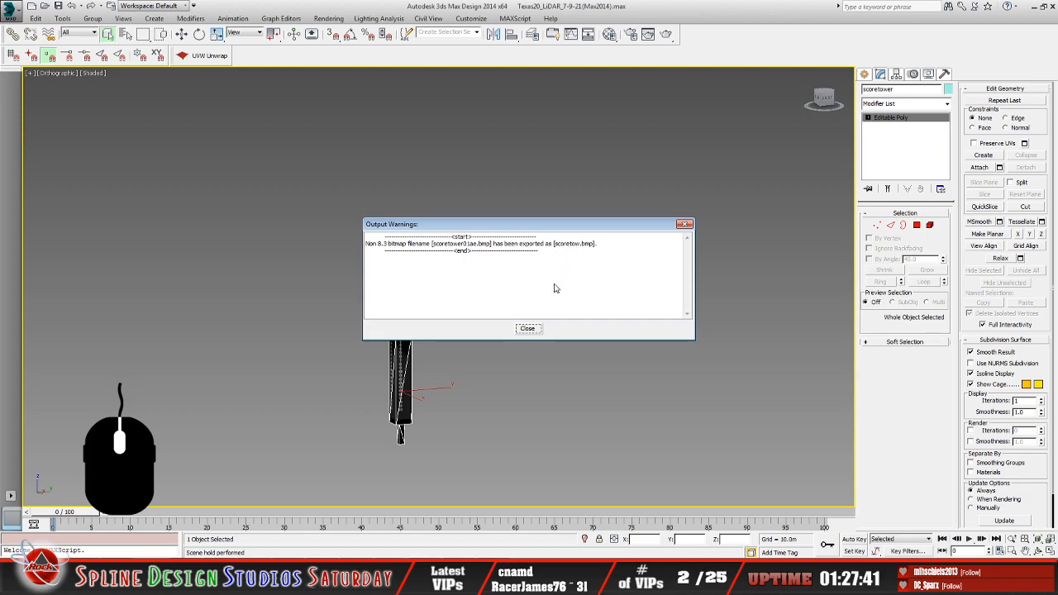
pyautogui.click(534, 330)
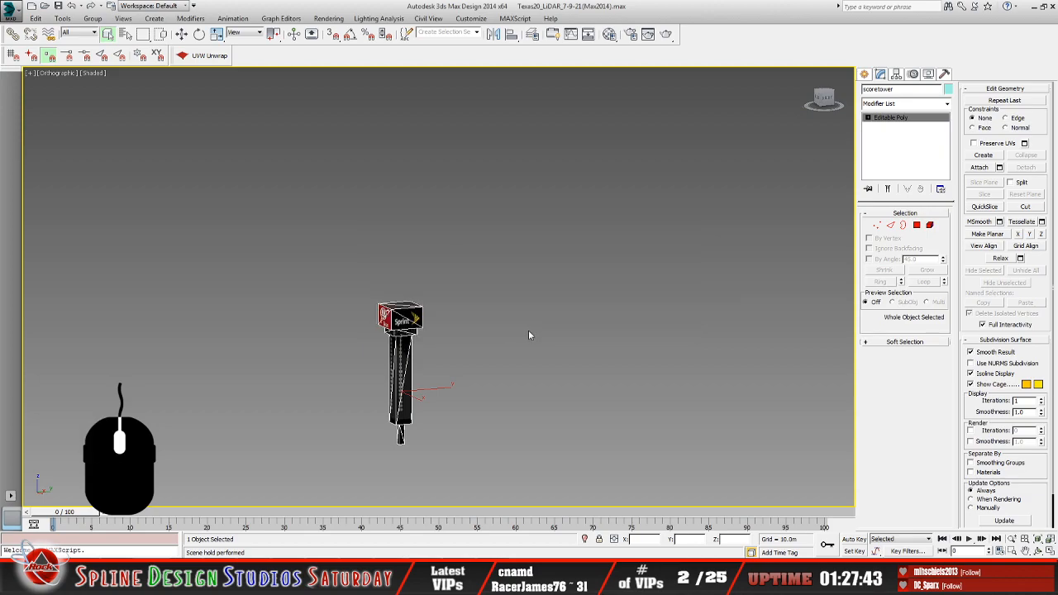
# Switch to the scoretower 3DS folder in Windows Explorer and select scoretower01a.3ds to check its modified date
pyautogui.click(65, 580)
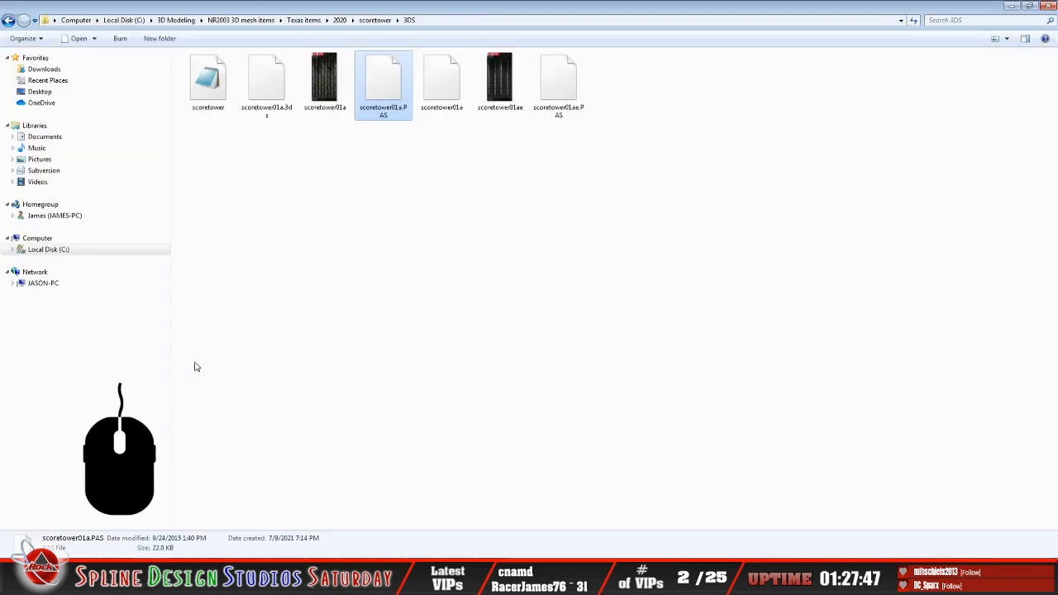
pyautogui.click(270, 89)
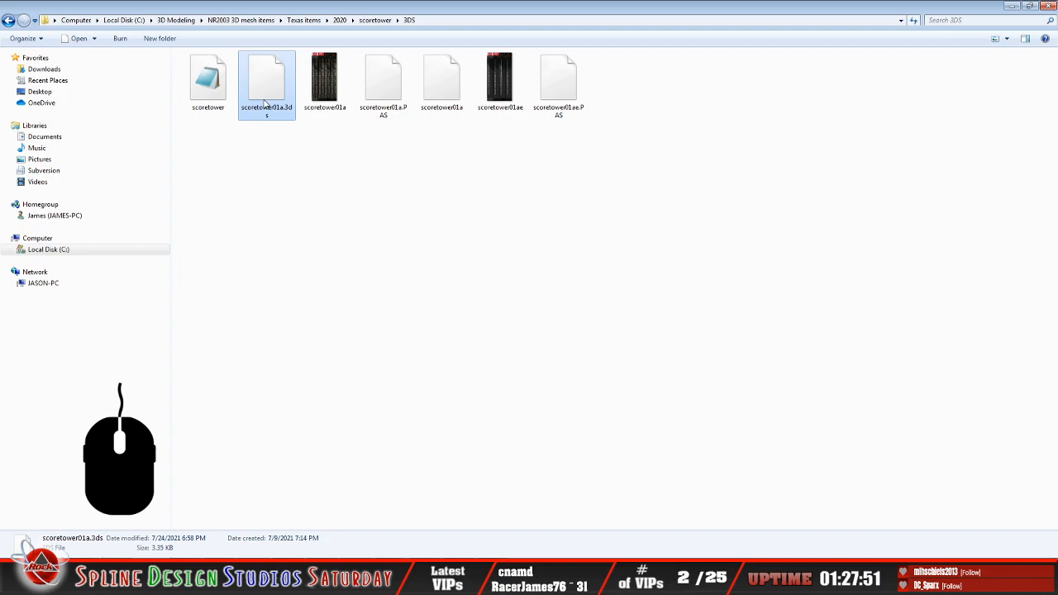
# Refresh the scoretower 3DS folder and reselect scoretower01a.3ds to check its modified date
pyautogui.rightClick(409, 244)
pyautogui.click(449, 286)
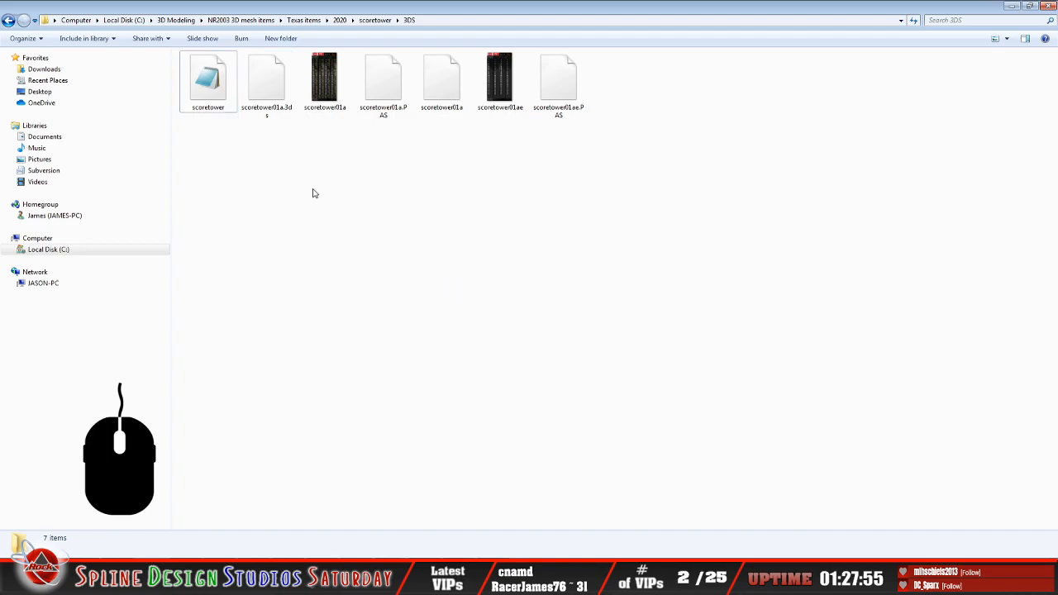
pyautogui.click(269, 106)
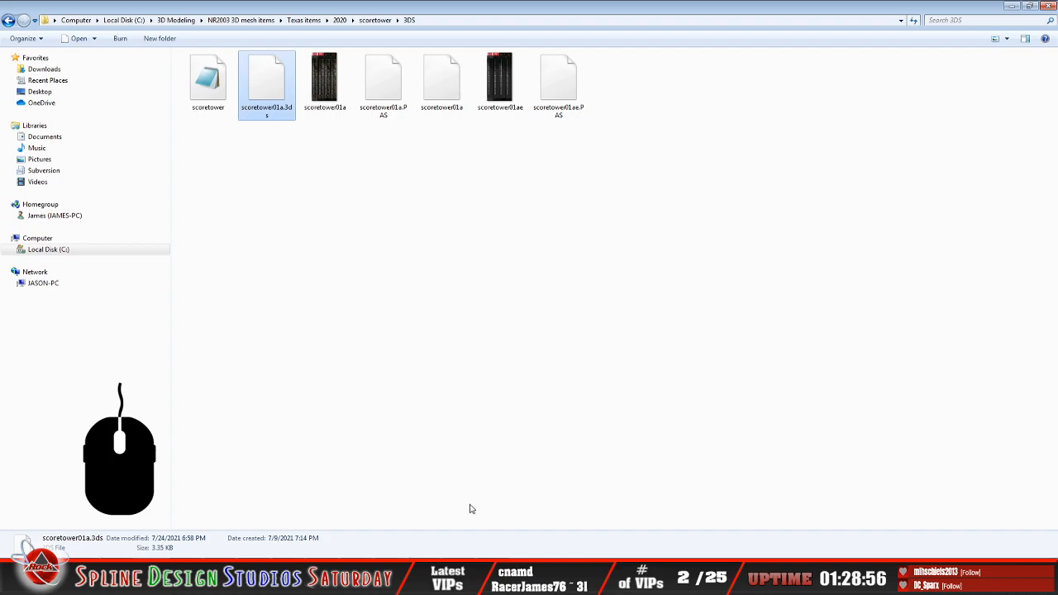
# Switch to 3ds Max Design 2014 and reset it to an empty, untitled scene
pyautogui.click(500, 579)
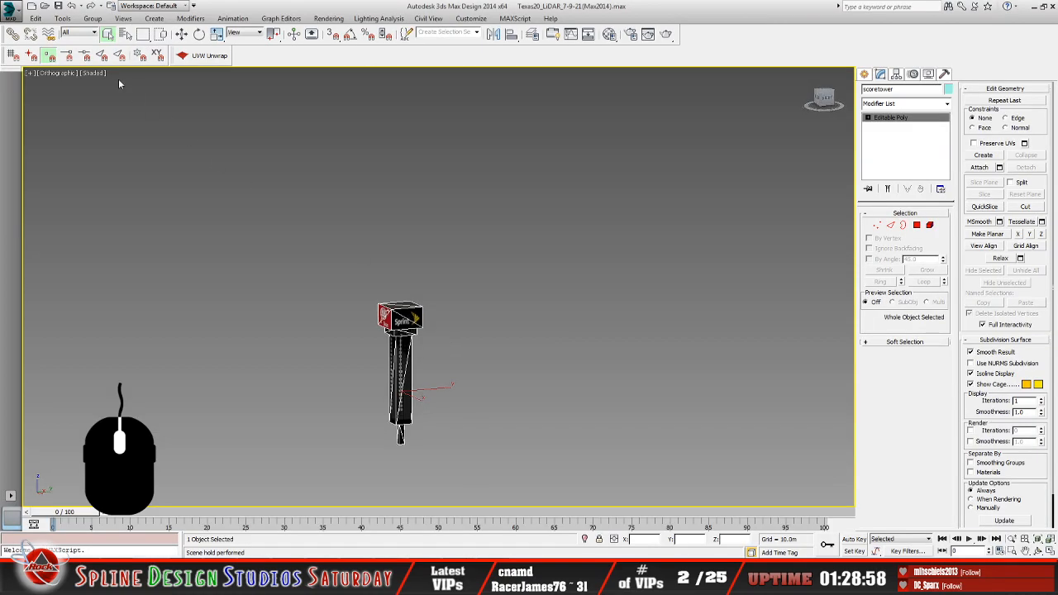
pyautogui.click(15, 13)
pyautogui.click(36, 58)
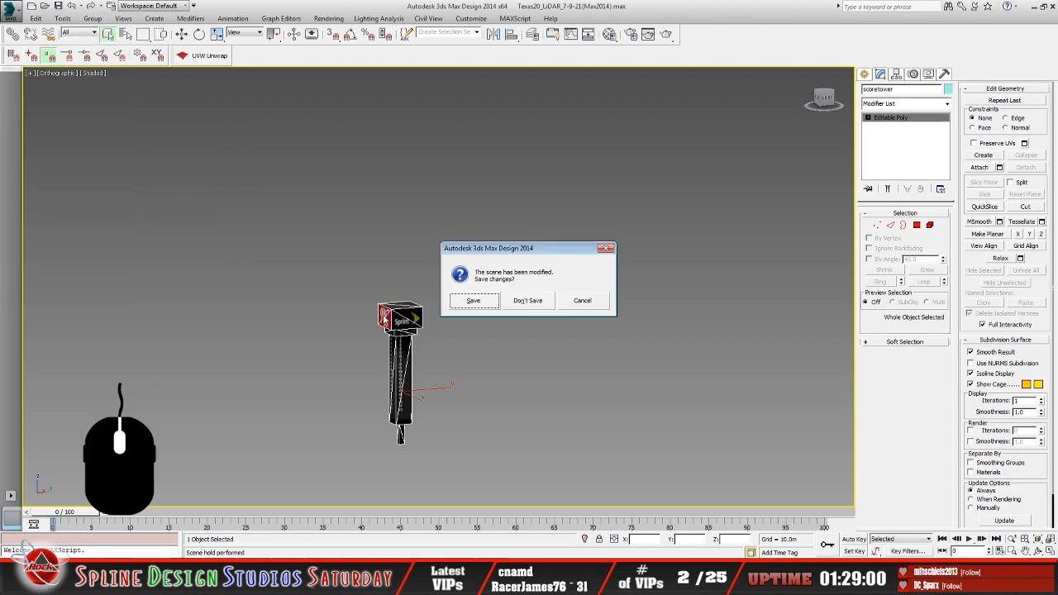
pyautogui.click(496, 302)
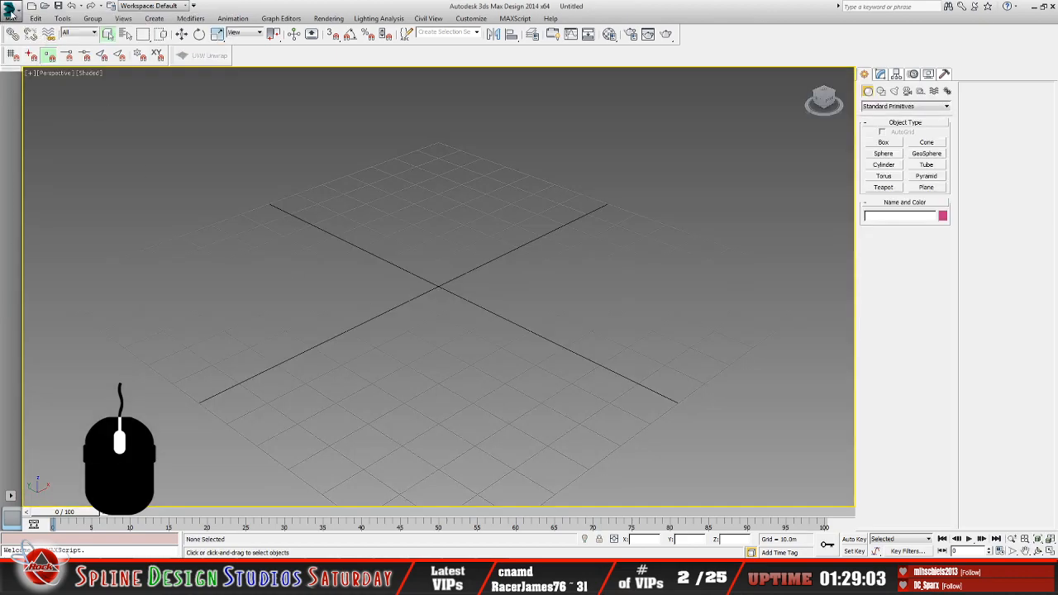
pyautogui.click(11, 12)
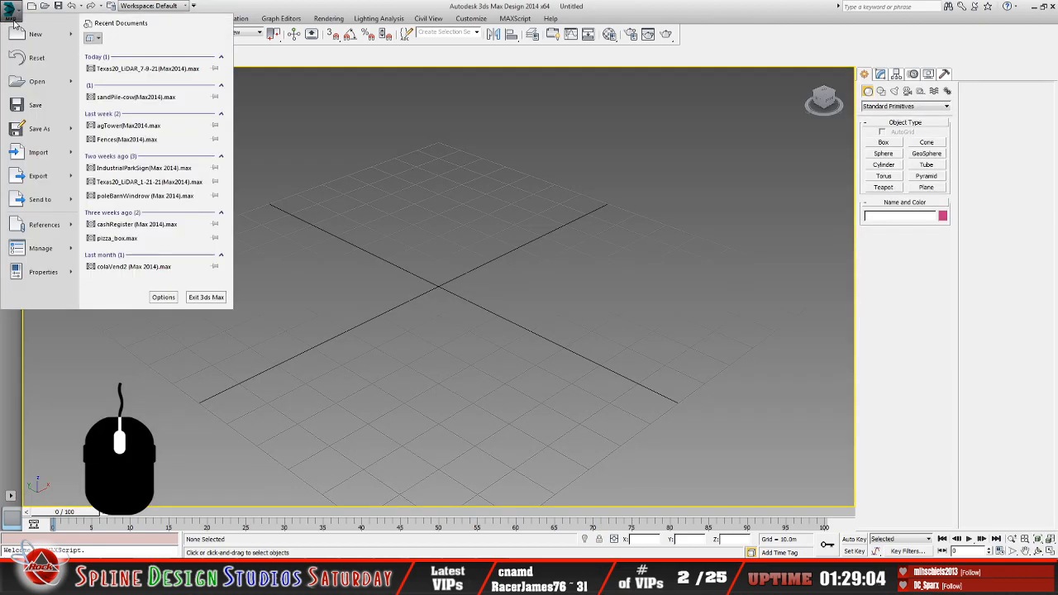
pyautogui.click(749, 26)
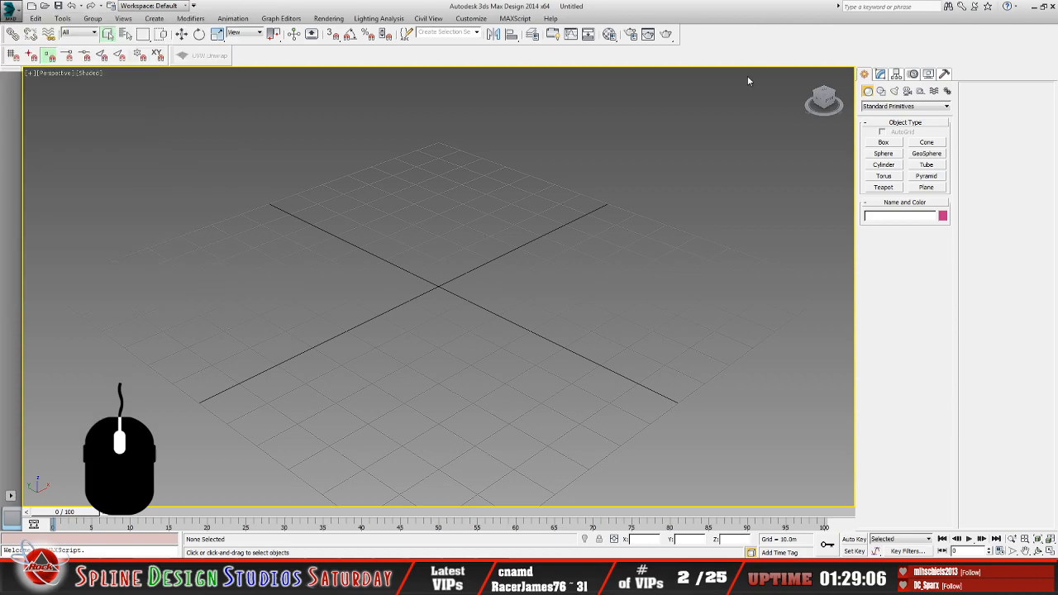
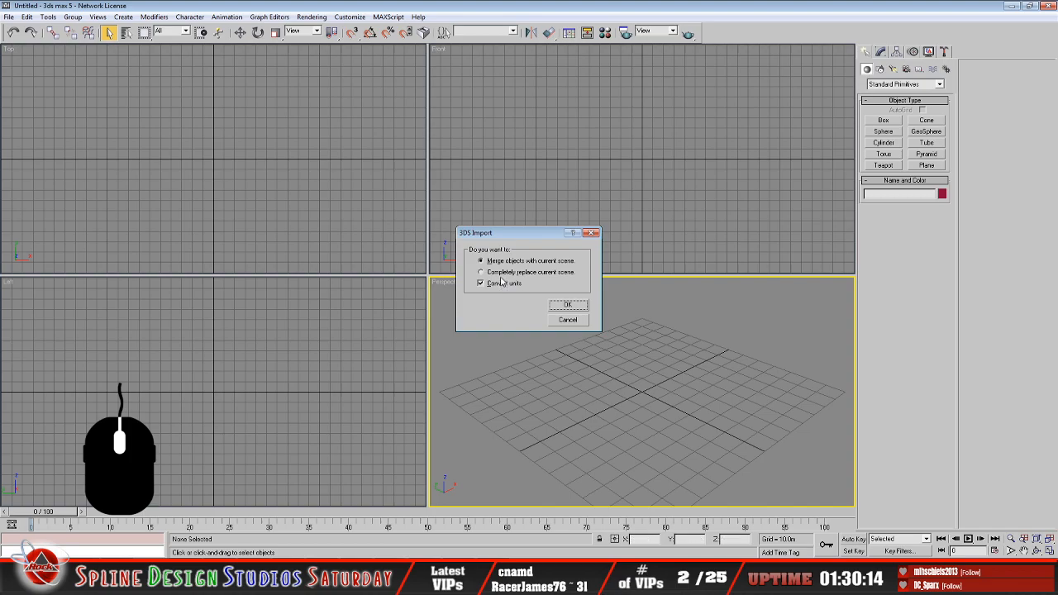
# Import the scoring tower 3DS into 3ds max 5, merging with the current scene and converting units, and maximize the perspective viewport
pyautogui.click(567, 306)
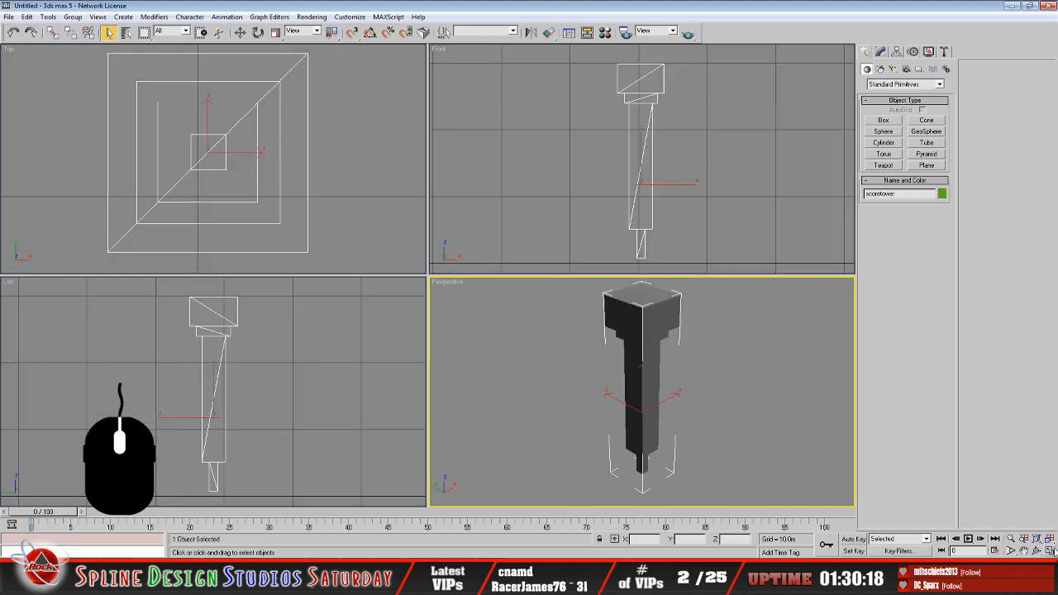
pyautogui.hotkey('alt', 'w')
# Examine the imported scoretower from several angles, including its position relative to the home grid
pyautogui.scroll(-5, 540, 283)
pyautogui.scroll(2, 540, 282)
pyautogui.moveTo(564, 282); pyautogui.dragTo(447, 272, button='middle')
pyautogui.scroll(-6, 500, 279)
pyautogui.scroll(3, 495, 277)
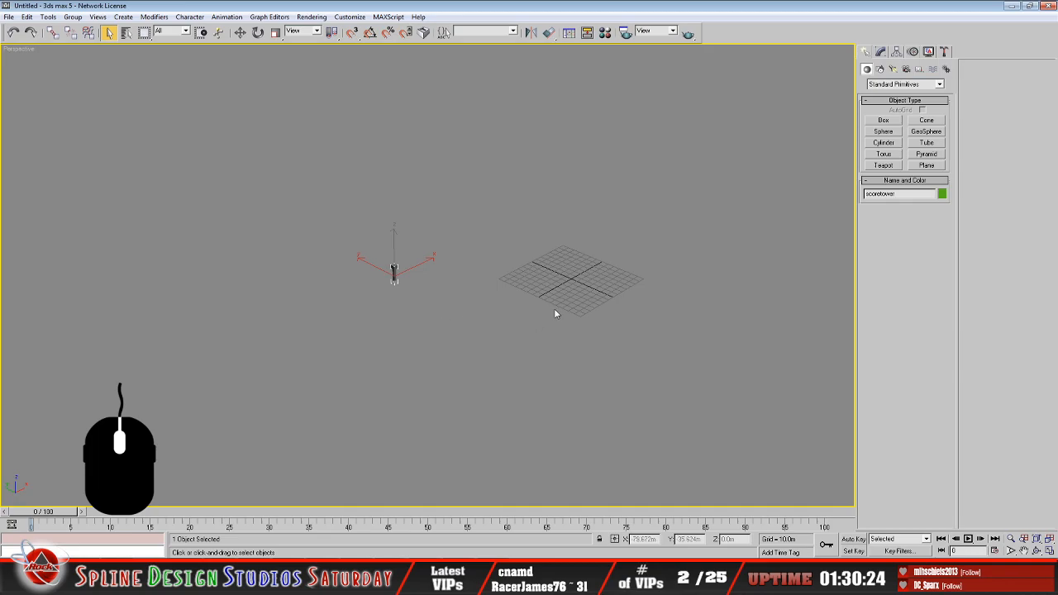
pyautogui.moveTo(578, 286); pyautogui.dragTo(602, 287, button='middle')
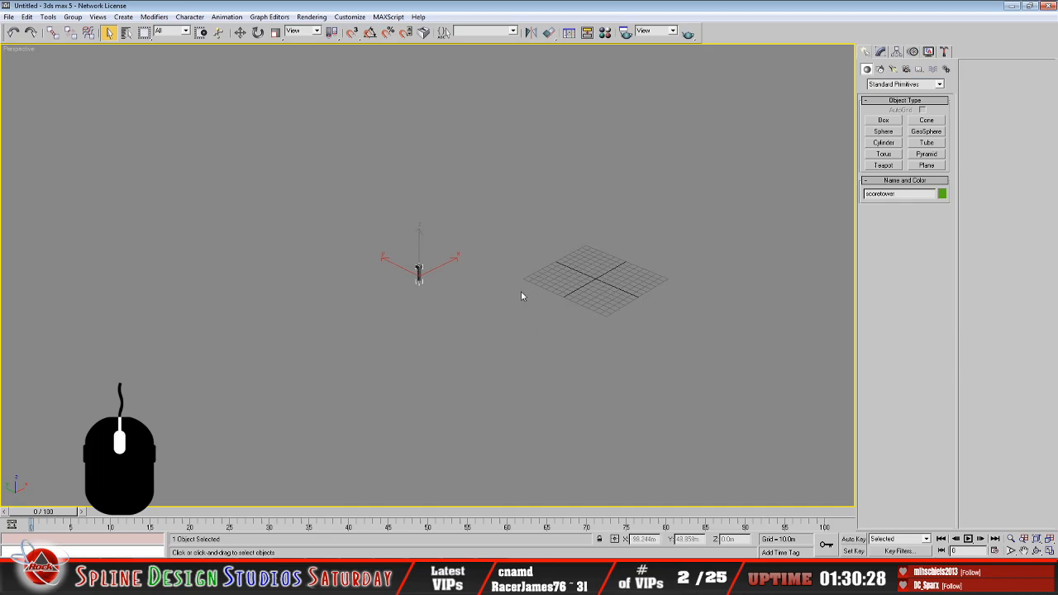
pyautogui.keyDown('alt'); pyautogui.moveTo(510, 300); pyautogui.dragTo(646, 293, button='middle'); pyautogui.keyUp('alt')
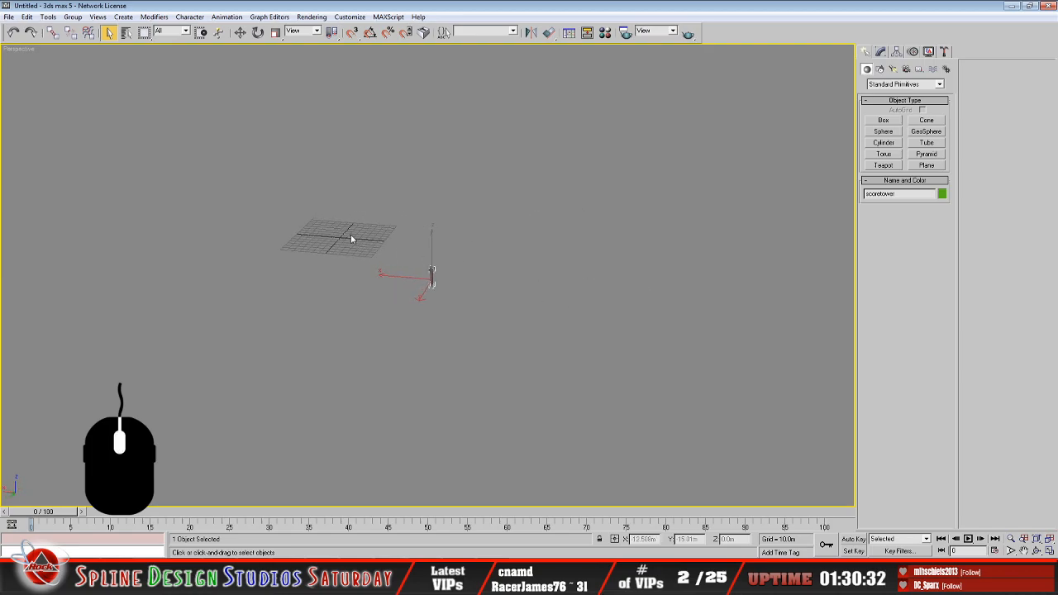
pyautogui.keyDown('alt'); pyautogui.moveTo(494, 292); pyautogui.dragTo(487, 286, button='middle'); pyautogui.keyUp('alt')
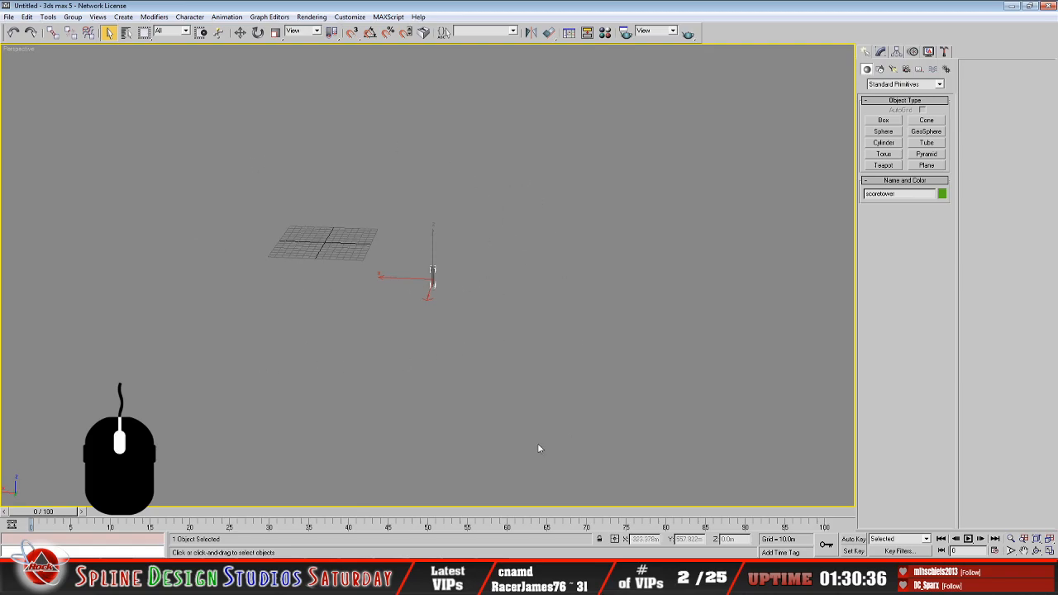
pyautogui.keyDown('alt'); pyautogui.moveTo(519, 339); pyautogui.dragTo(394, 286, button='middle'); pyautogui.keyUp('alt')
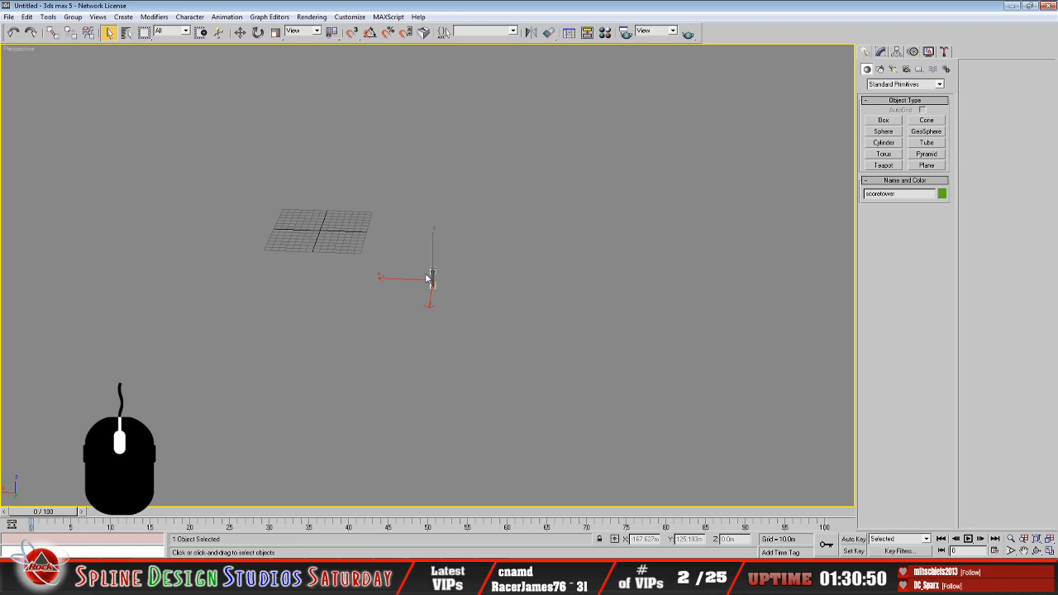
pyautogui.moveTo(458, 333); pyautogui.dragTo(446, 331, button='middle')
pyautogui.scroll(3, 431, 308)
pyautogui.scroll(-1, 432, 306)
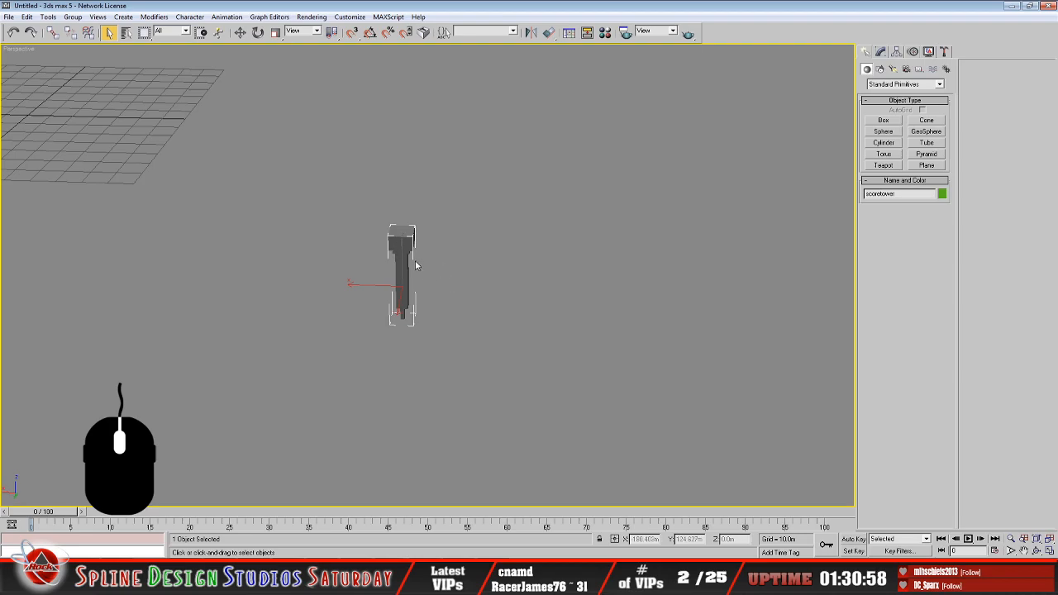
# Switch to the scoretower 3DS folder in Windows Explorer, view the scoretower01ae texture image, and return to 3ds max 5
pyautogui.click(60, 578)
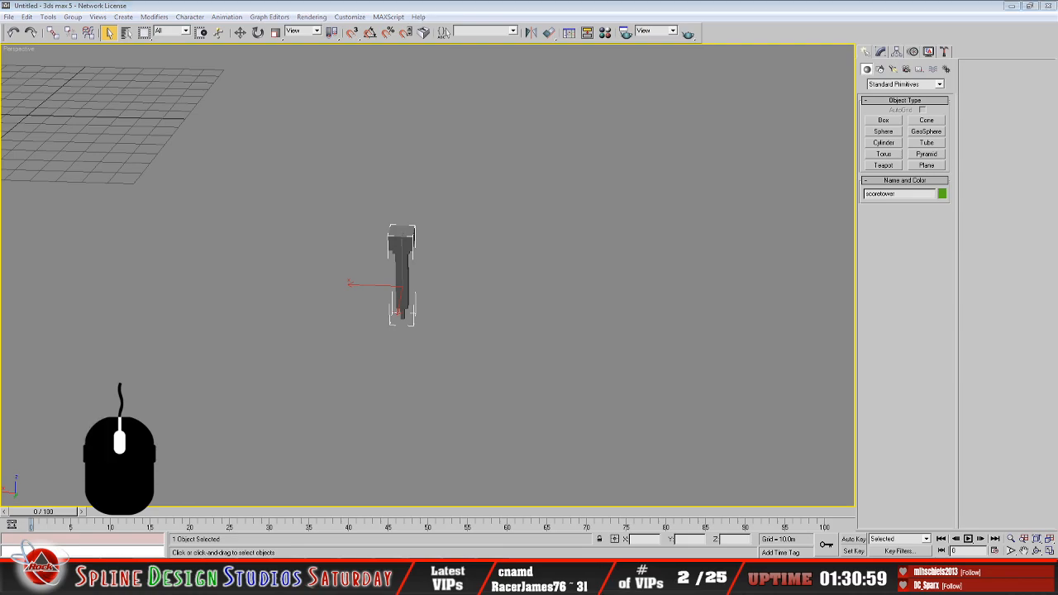
pyautogui.click(50, 533)
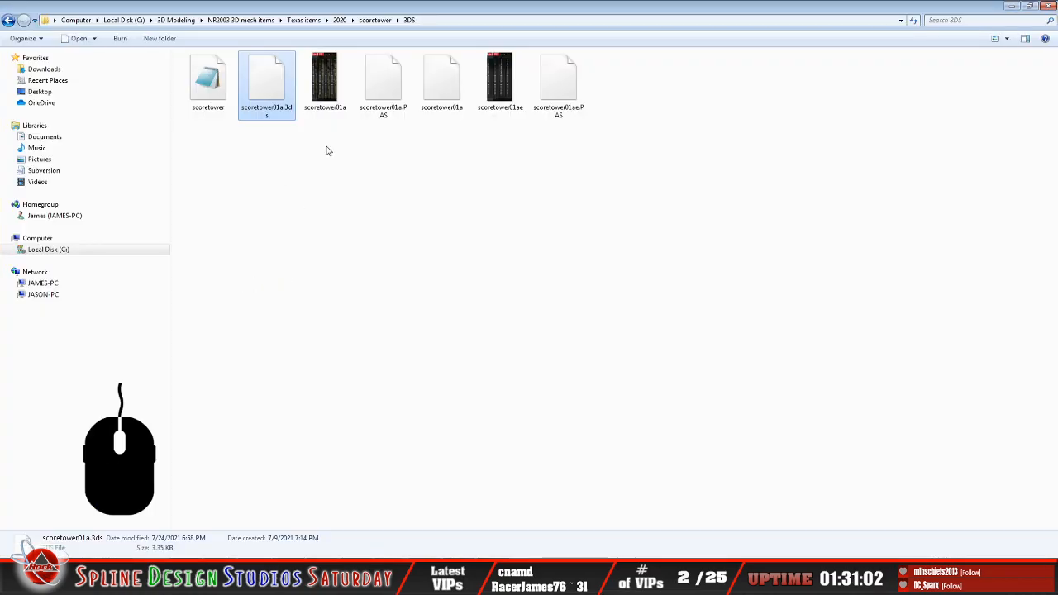
pyautogui.doubleClick(509, 83)
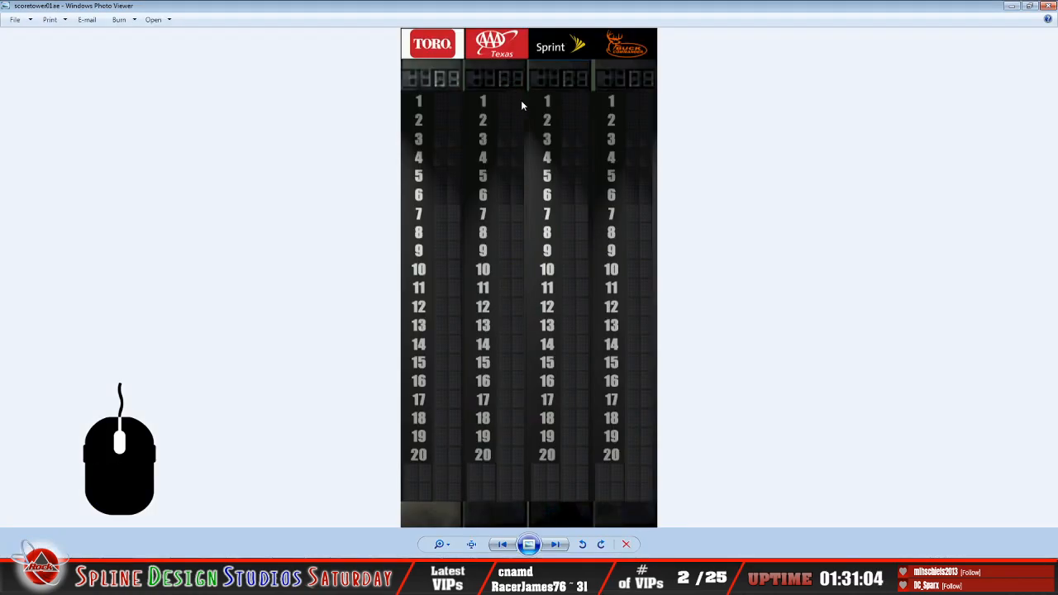
pyautogui.click(1048, 5)
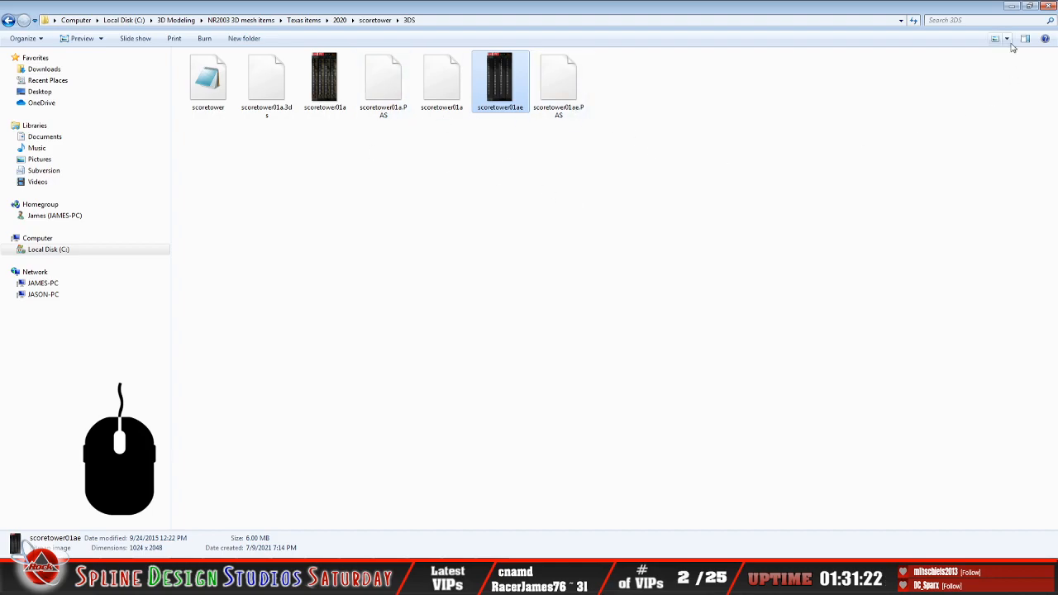
pyautogui.click(1012, 6)
# Begin adding a Bitmap map to the Diffuse color of the first material slot in the Material Editor
pyautogui.moveTo(469, 293); pyautogui.dragTo(478, 298, button='middle')
pyautogui.scroll(5, 505, 298)
pyautogui.scroll(1, 497, 273)
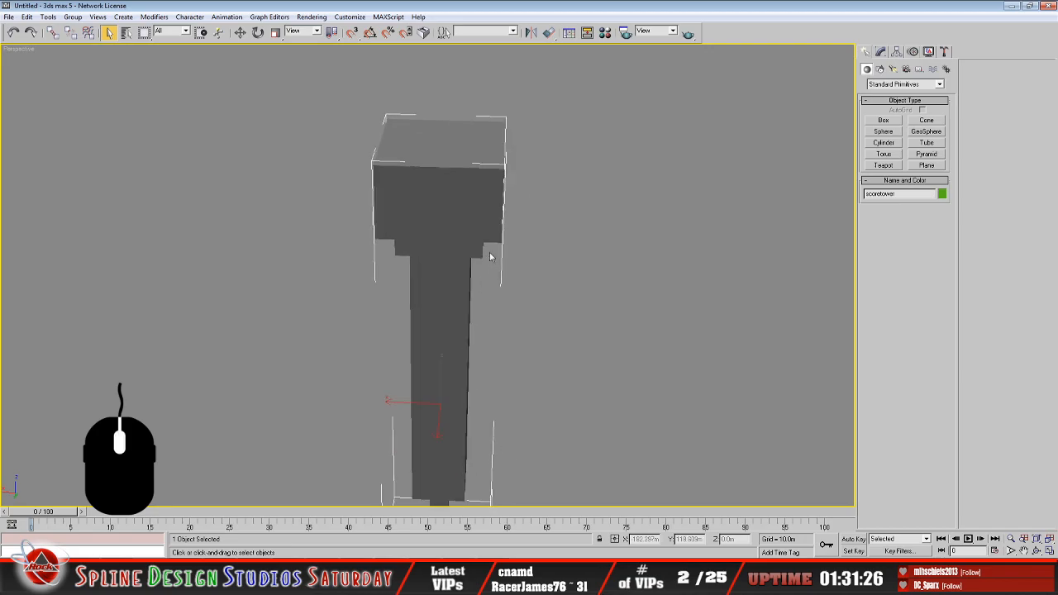
pyautogui.scroll(-4, 492, 262)
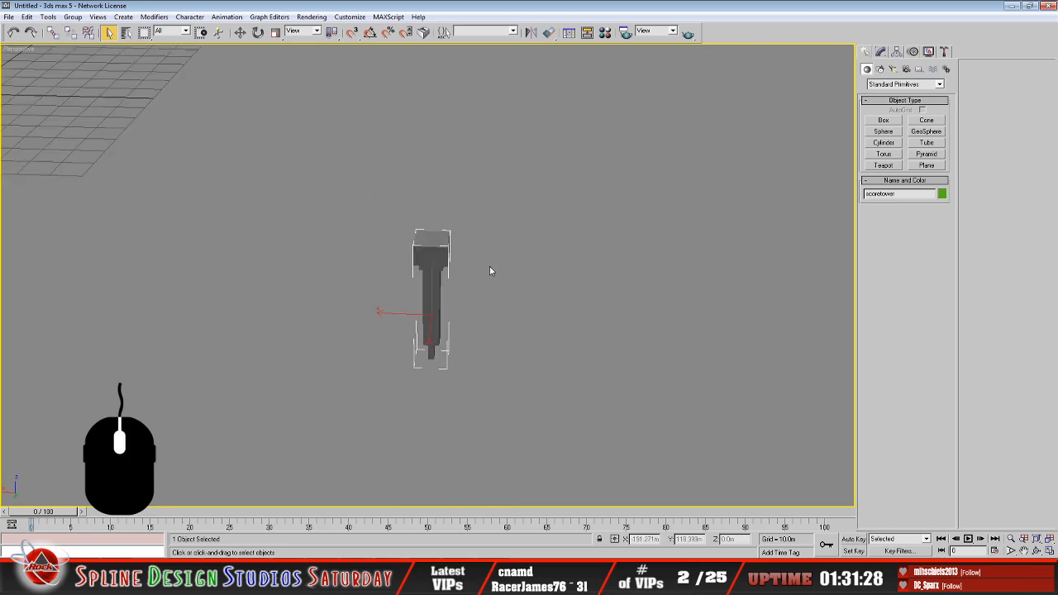
pyautogui.press('m')
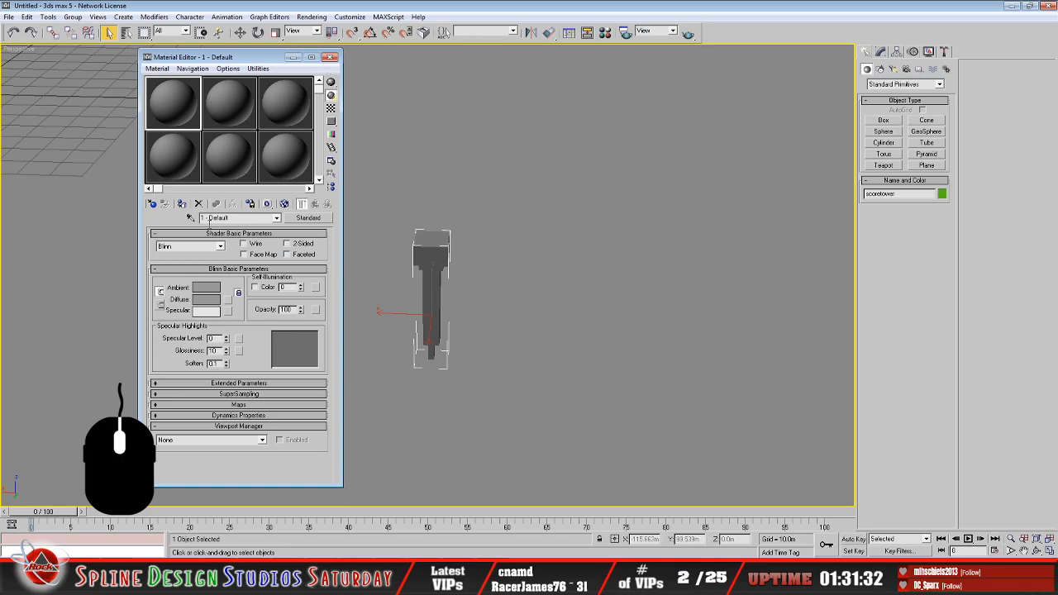
pyautogui.click(228, 299)
pyautogui.click(343, 88)
pyautogui.click(321, 430)
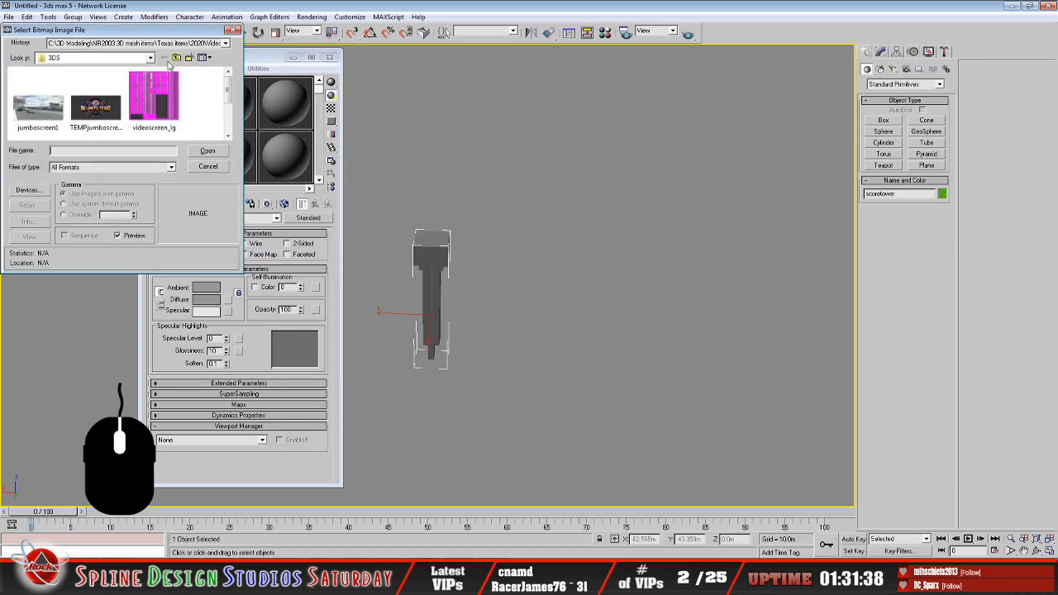
# Load scoretower01ae.bmp from the 2020 scoretower 3DS folder as the material's diffuse bitmap
pyautogui.click(175, 58)
pyautogui.click(176, 57)
pyautogui.doubleClick(74, 92)
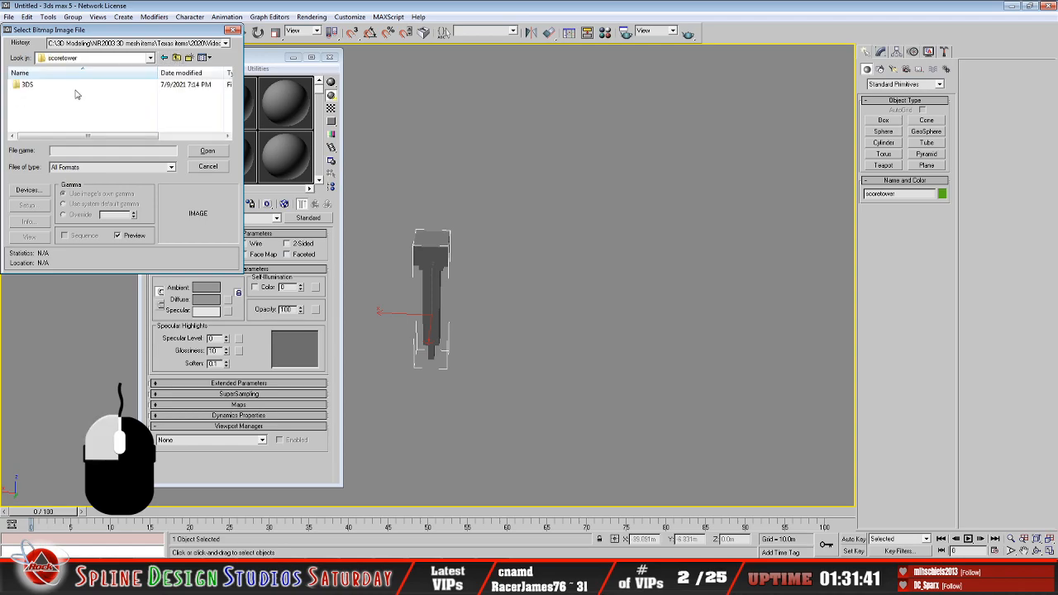
pyautogui.doubleClick(31, 90)
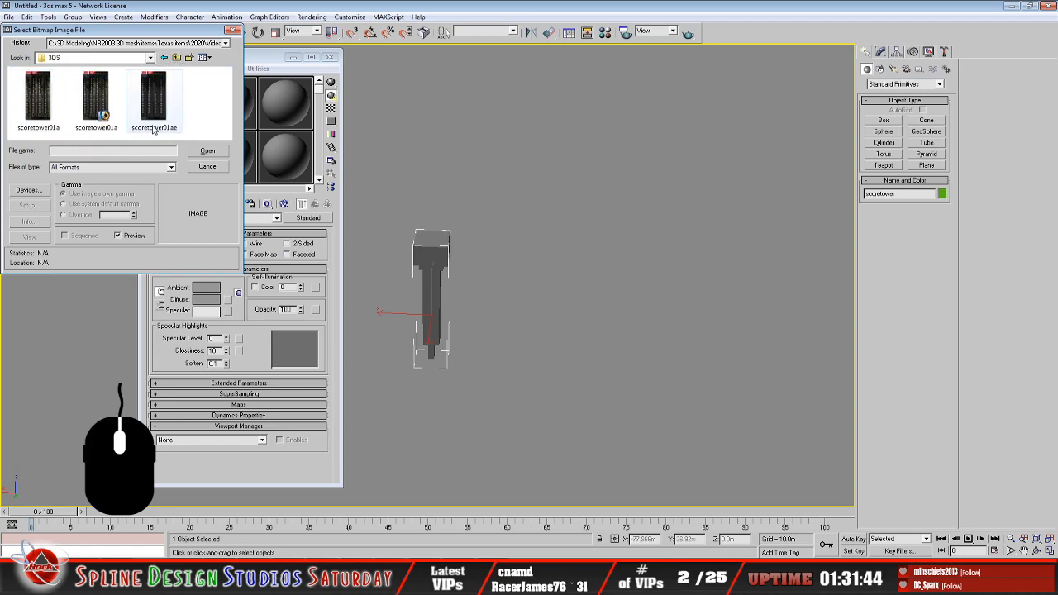
pyautogui.click(159, 116)
pyautogui.click(208, 151)
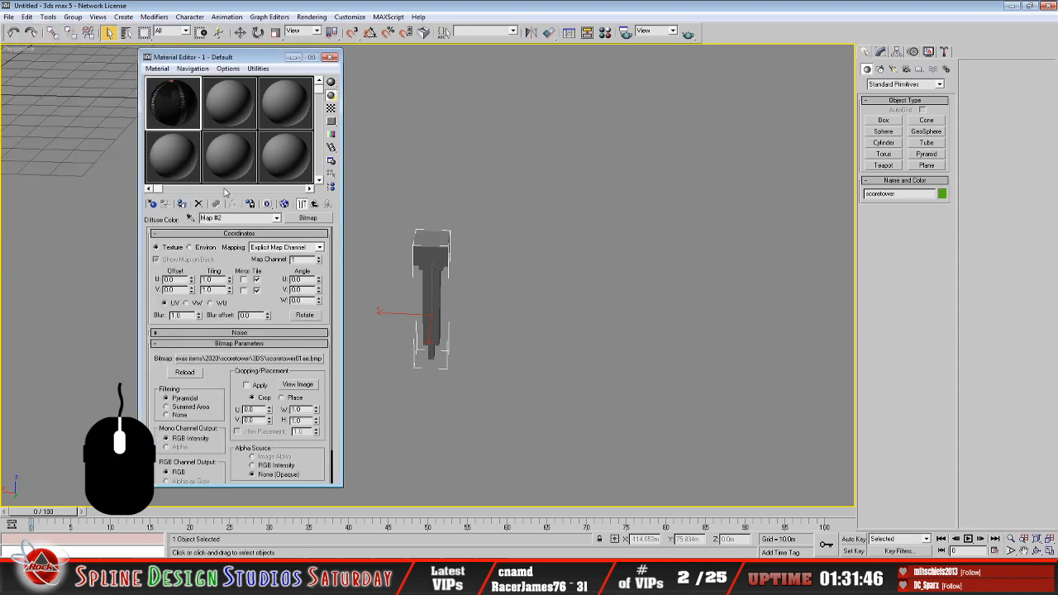
# Assign the textured material to the scoretower, show its map in the viewport, and display the tower's Editable Mesh settings
pyautogui.click(284, 204)
pyautogui.click(181, 203)
pyautogui.click(294, 58)
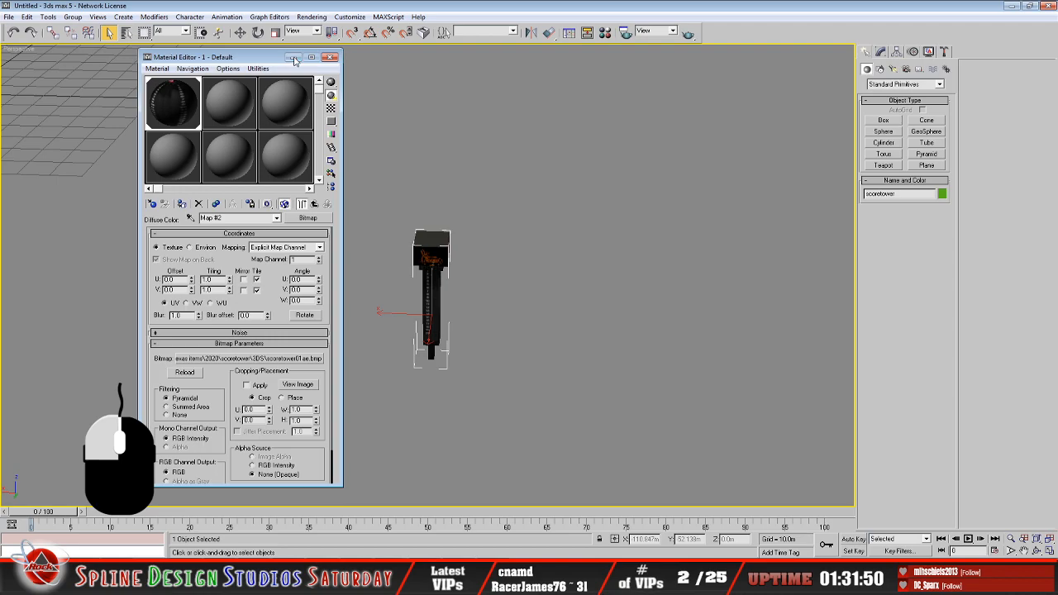
pyautogui.moveTo(398, 197); pyautogui.dragTo(350, 180, button='middle')
pyautogui.scroll(4, 385, 186)
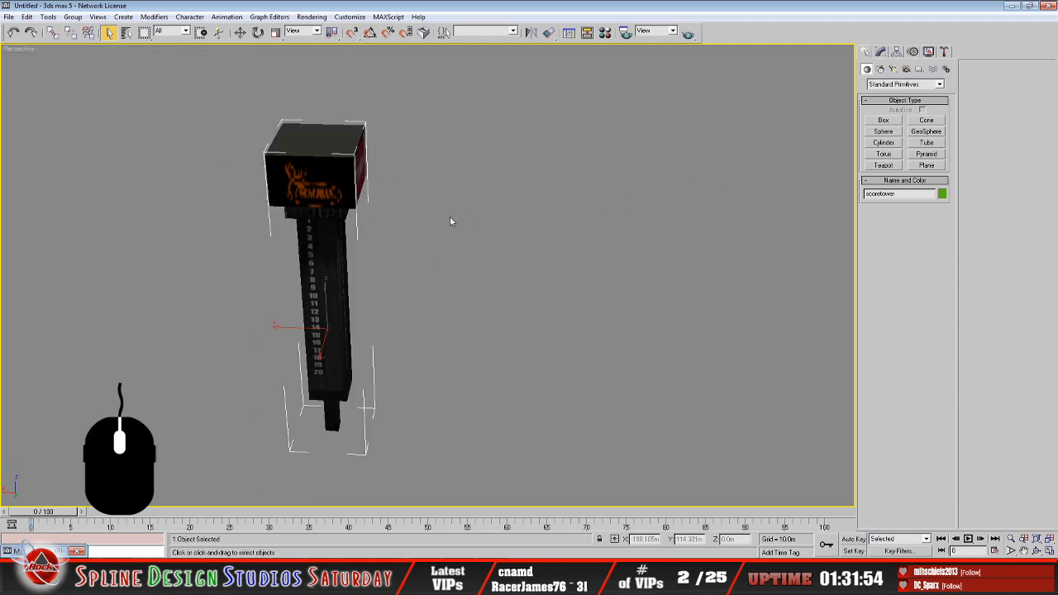
pyautogui.click(881, 52)
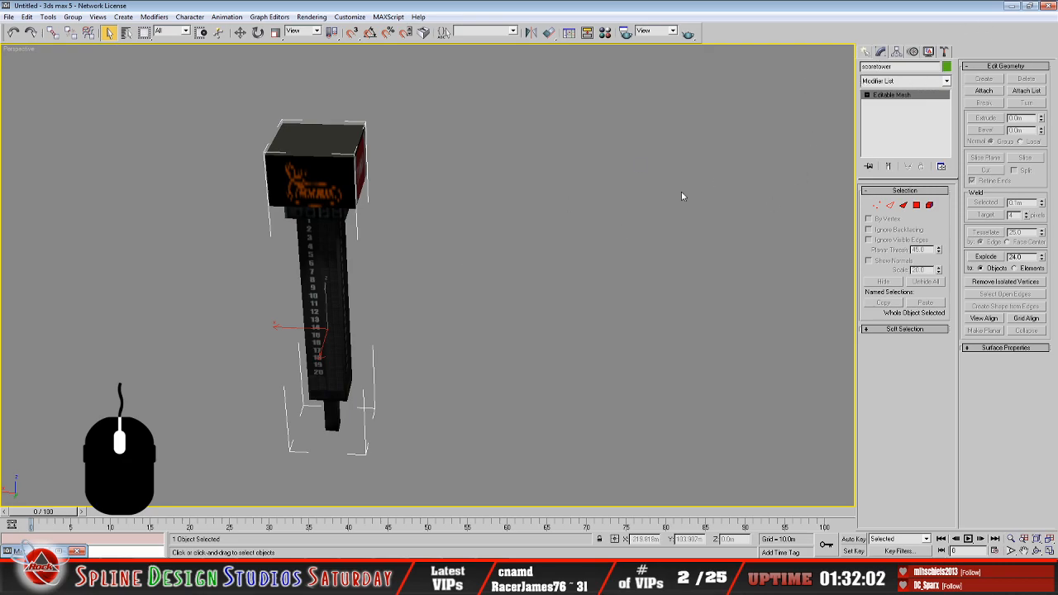
pyautogui.scroll(-5, 534, 239)
pyautogui.scroll(5, 530, 241)
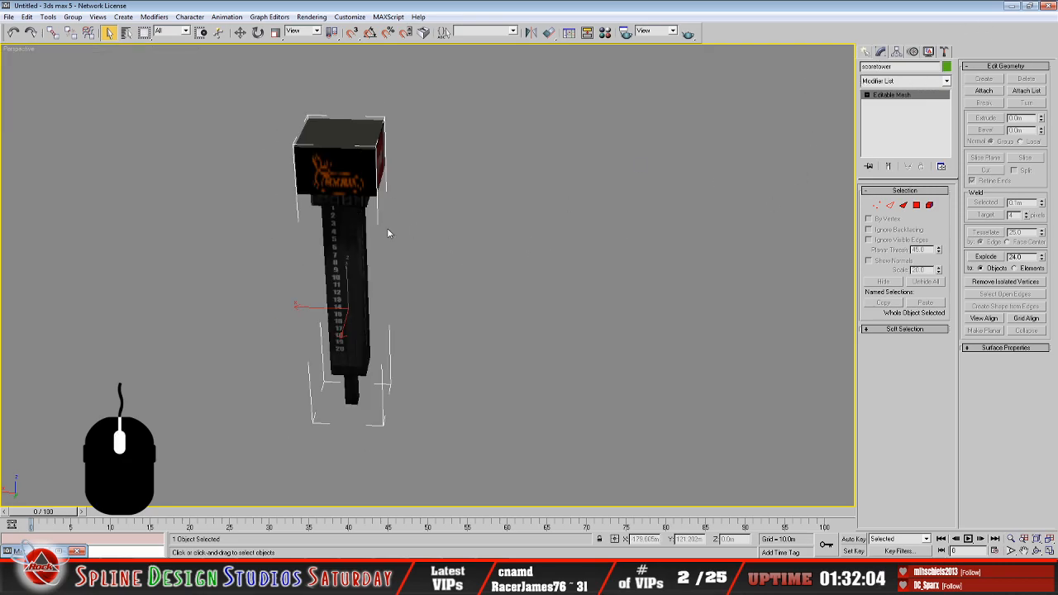
# Begin a scene export and set its destination to C:\3D Modeling\NR2003 3D mesh items\Texas items\2020\scoretower\3DS
pyautogui.click(8, 17)
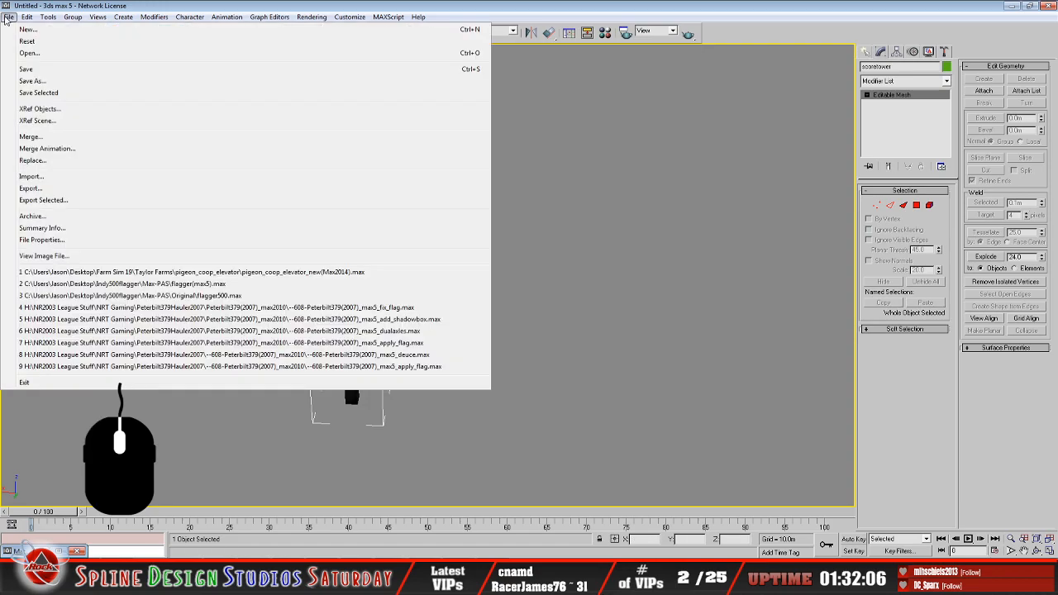
pyautogui.click(33, 189)
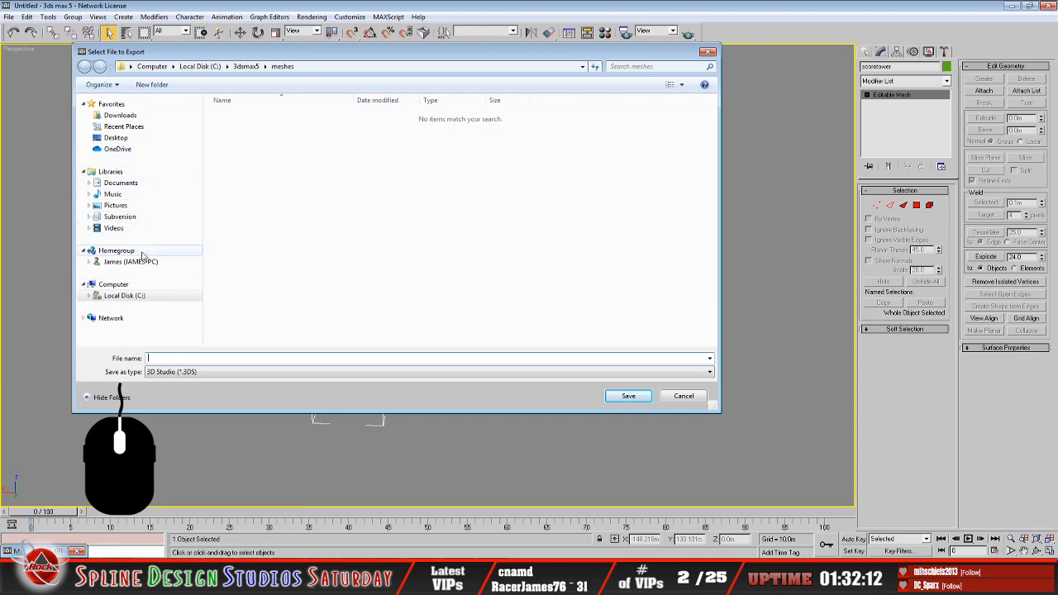
pyautogui.click(138, 295)
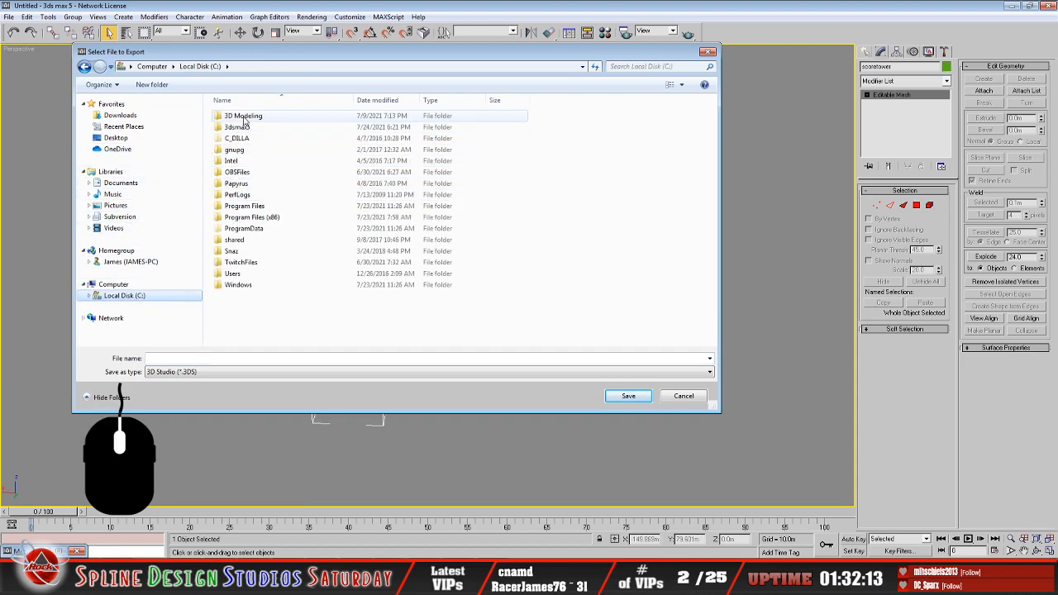
pyautogui.doubleClick(240, 115)
pyautogui.doubleClick(238, 129)
pyautogui.doubleClick(236, 116)
pyautogui.doubleClick(230, 117)
pyautogui.doubleClick(238, 128)
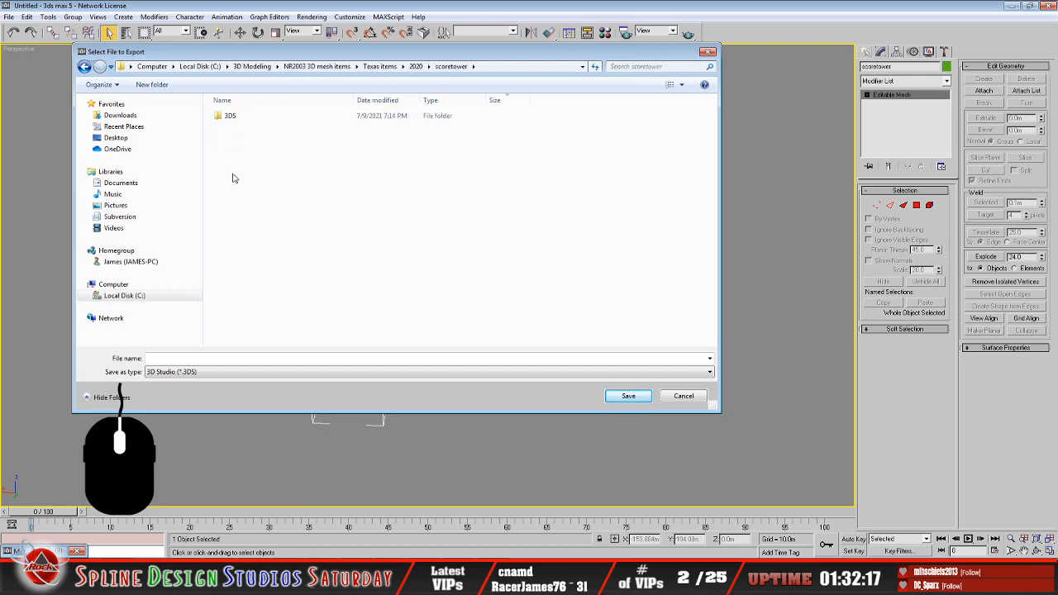
pyautogui.doubleClick(228, 117)
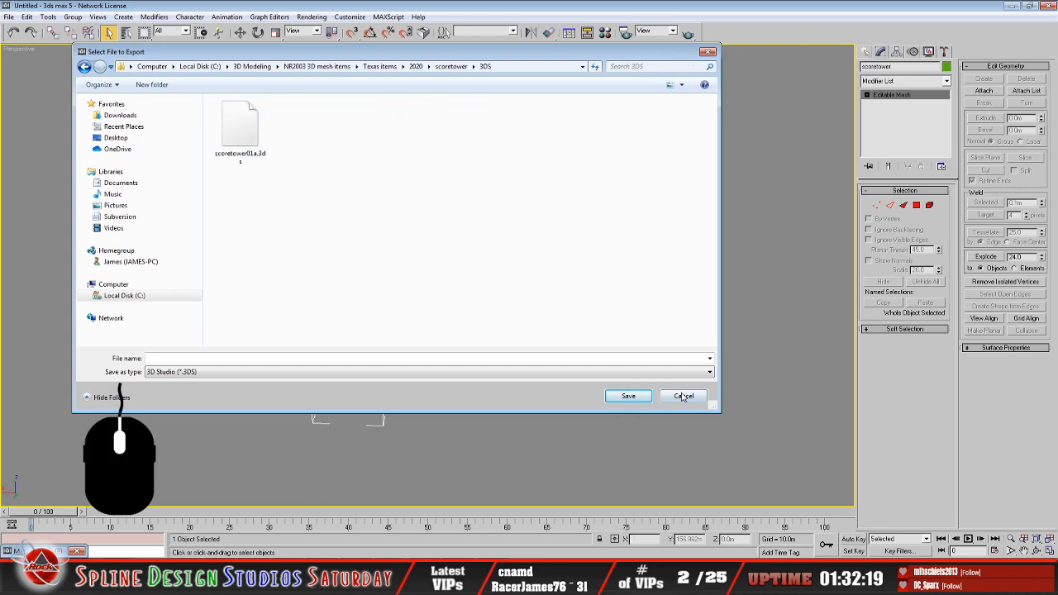
# Export the tower in Papy ASCII Scene Export (*.PAS) format over the existing scoretower01ae.PAS
pyautogui.click(708, 373)
pyautogui.click(463, 480)
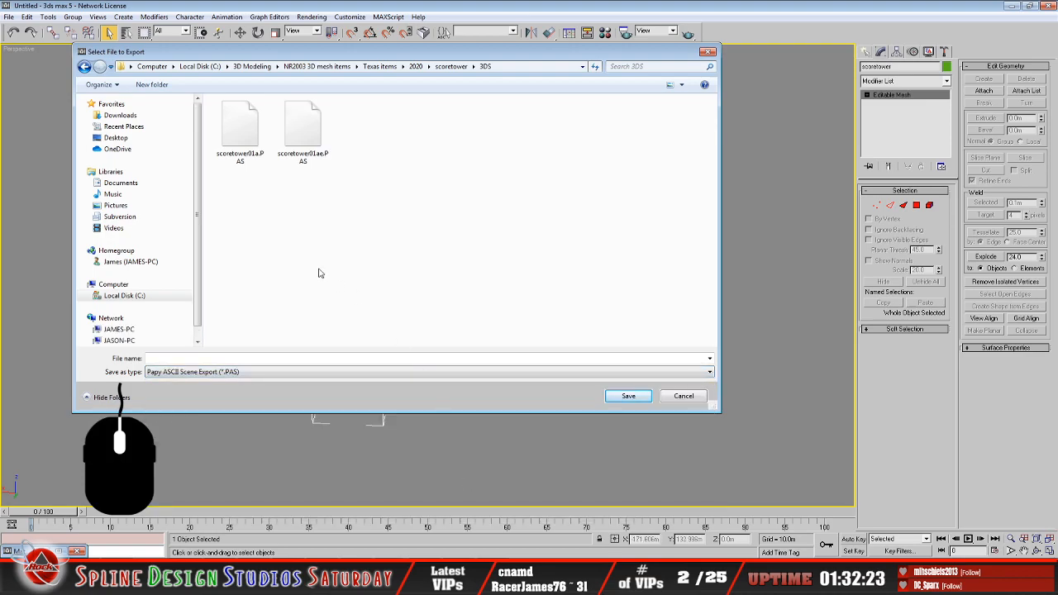
pyautogui.click(324, 160)
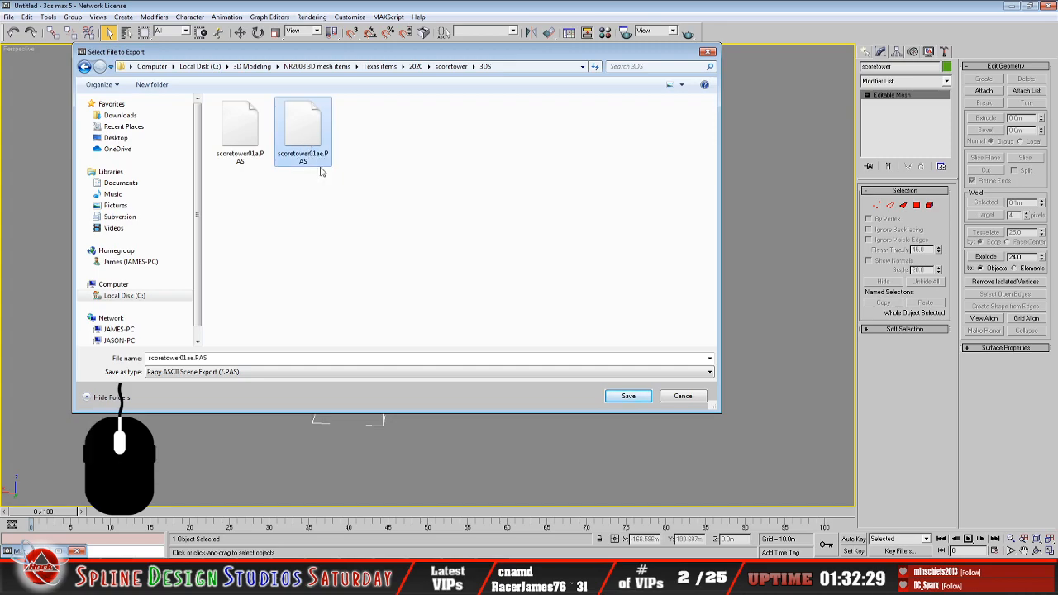
pyautogui.click(629, 396)
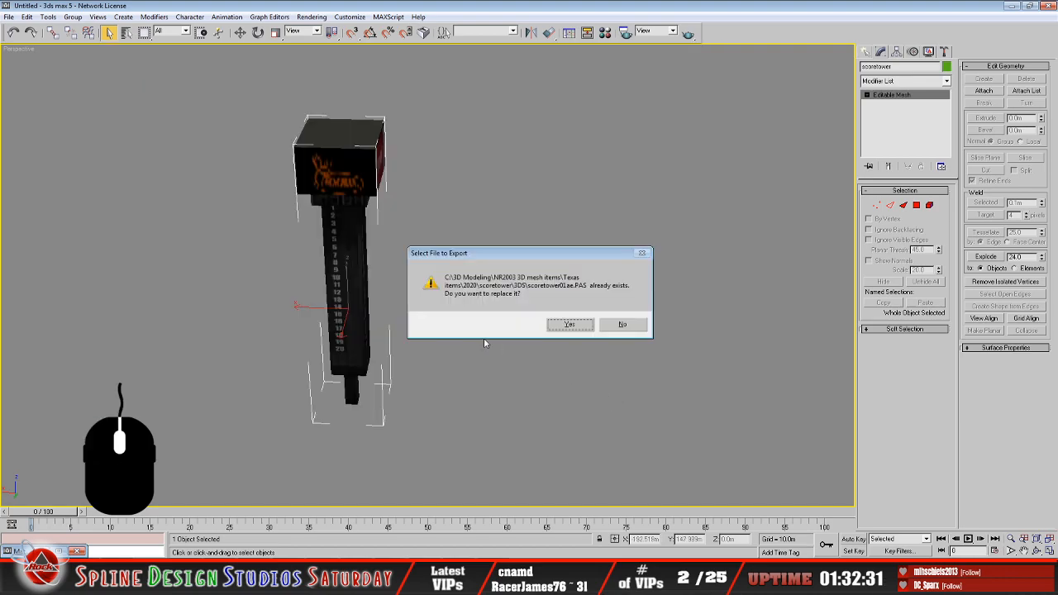
# Replace the existing scoretower01ae.PAS with the new export and check the file in the 3DS folder in Windows Explorer
pyautogui.click(568, 325)
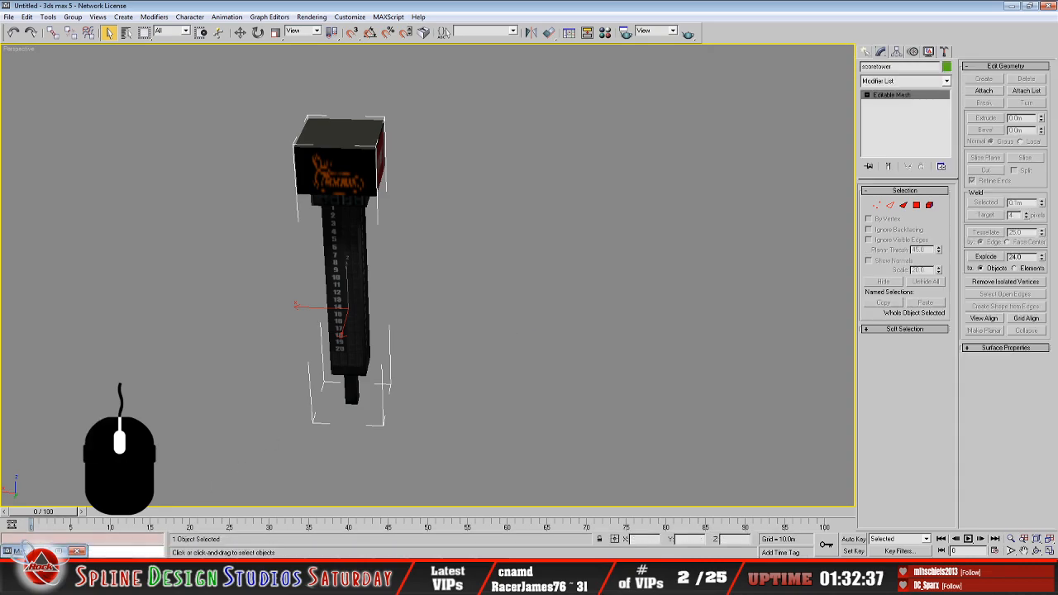
pyautogui.click(49, 535)
pyautogui.rightClick(431, 279)
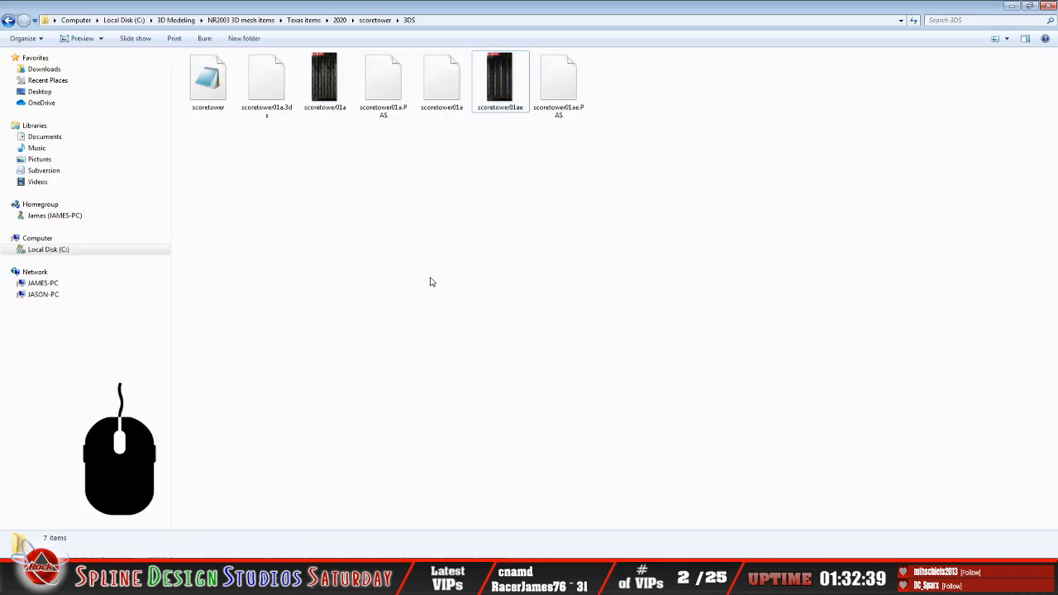
pyautogui.click(463, 320)
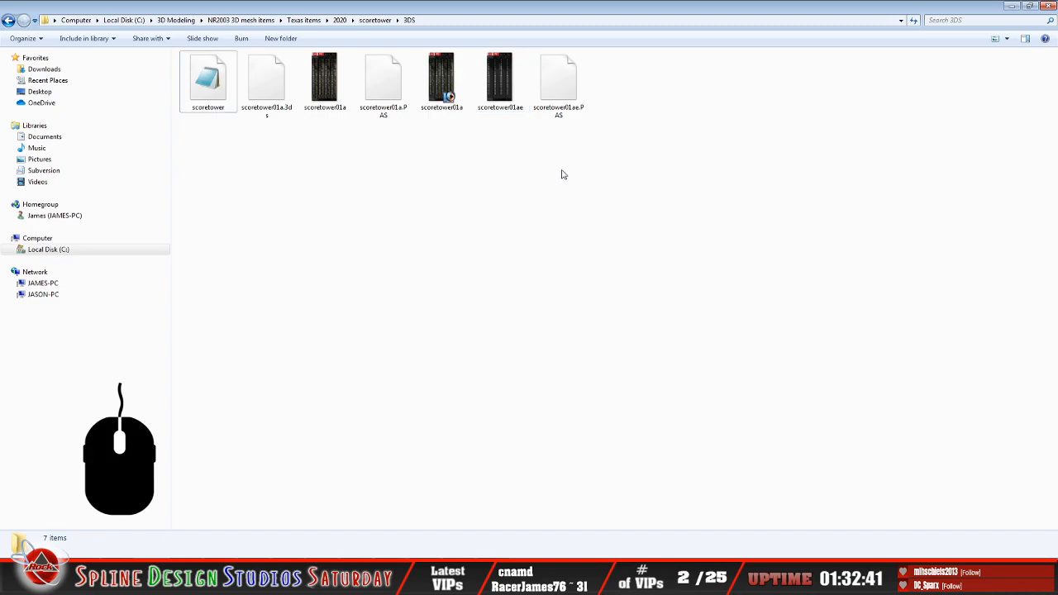
pyautogui.click(558, 100)
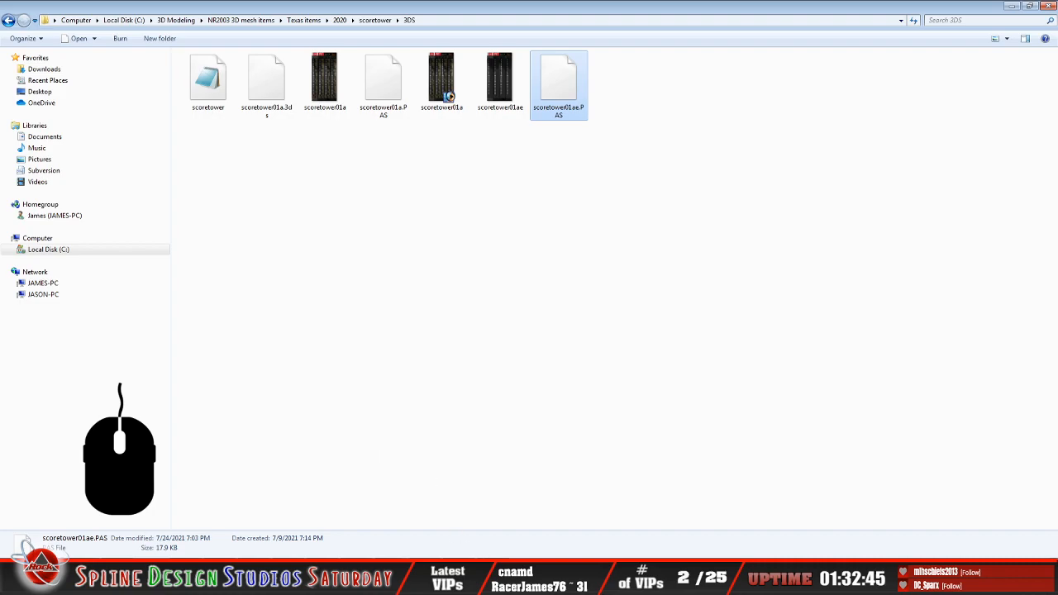
# Switch to 3ds Max and replace the scoretower material's diffuse bitmap with the scoretower01a image from the 3DS folder
pyautogui.hotkey('alt', 'Tab')
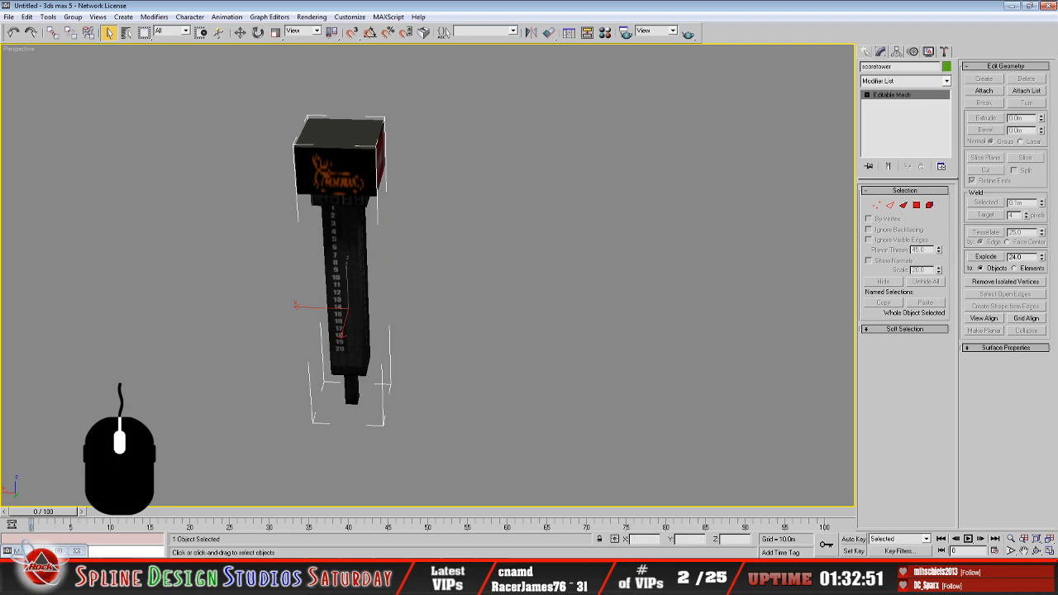
pyautogui.press('m')
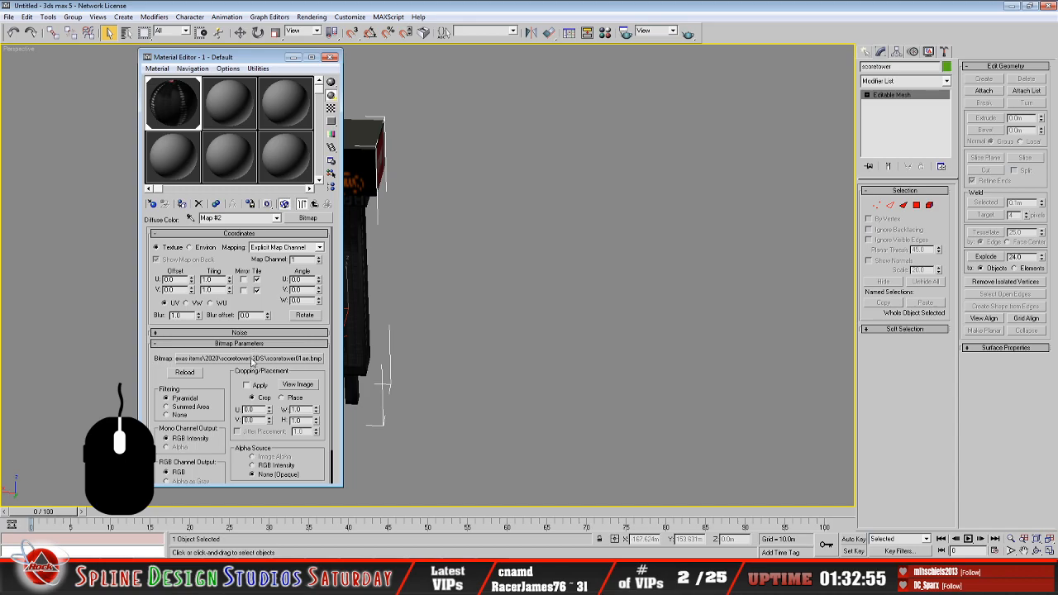
pyautogui.click(248, 358)
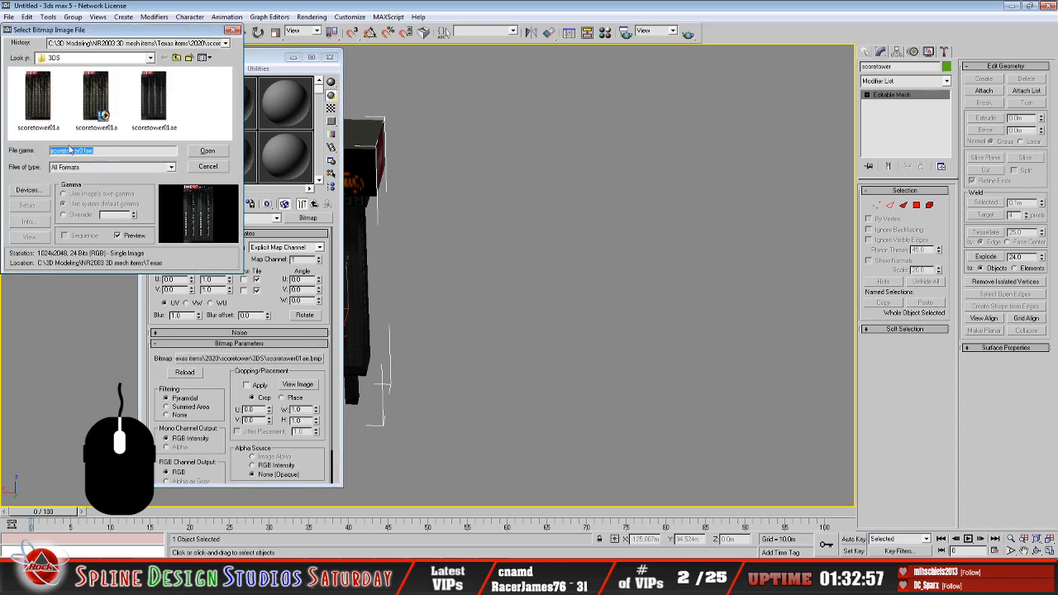
pyautogui.click(37, 98)
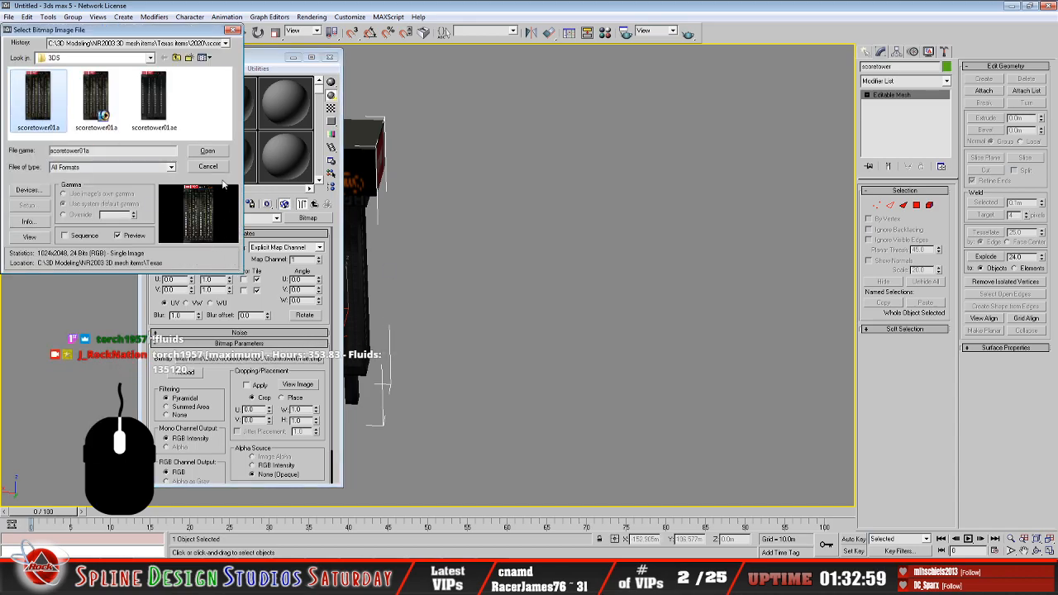
pyautogui.click(208, 151)
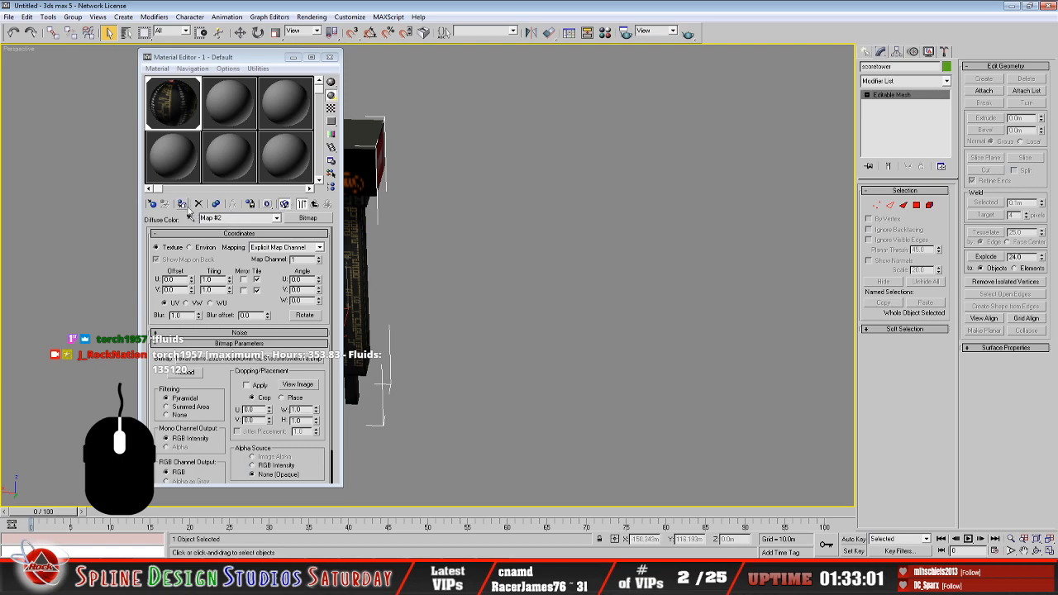
pyautogui.click(286, 204)
pyautogui.click(294, 58)
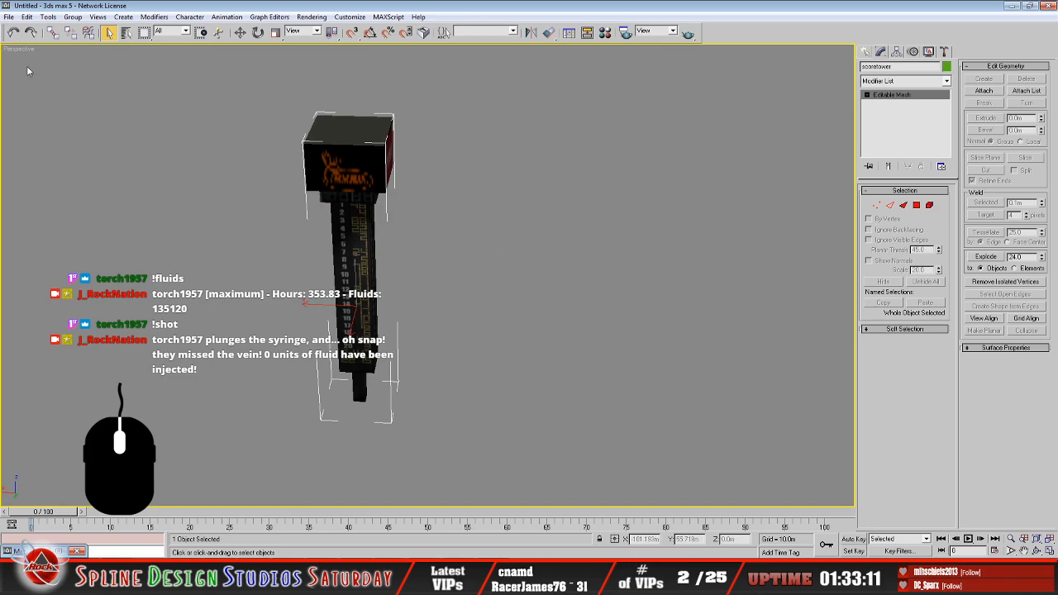
# Export the scene as scoretower01a.PAS in the 3DS folder, replacing the existing file
pyautogui.click(9, 17)
pyautogui.click(53, 191)
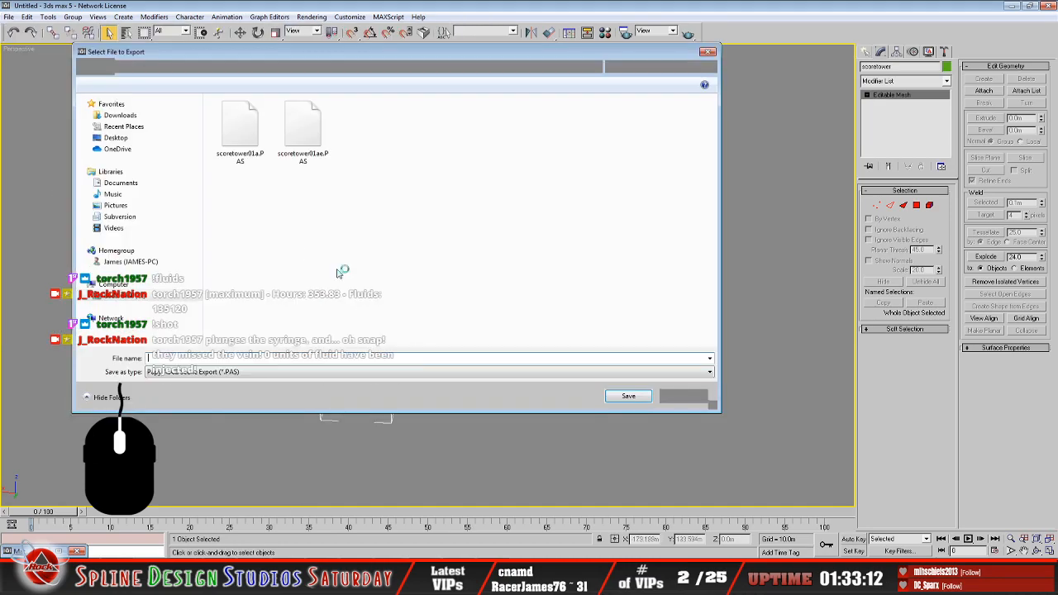
pyautogui.click(241, 134)
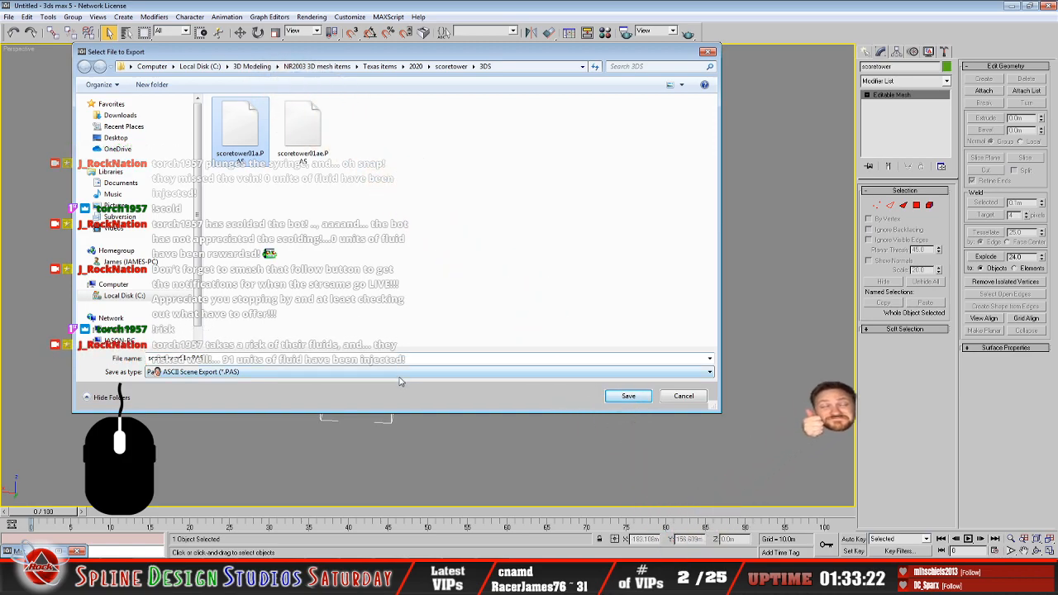
pyautogui.click(627, 396)
pyautogui.click(567, 325)
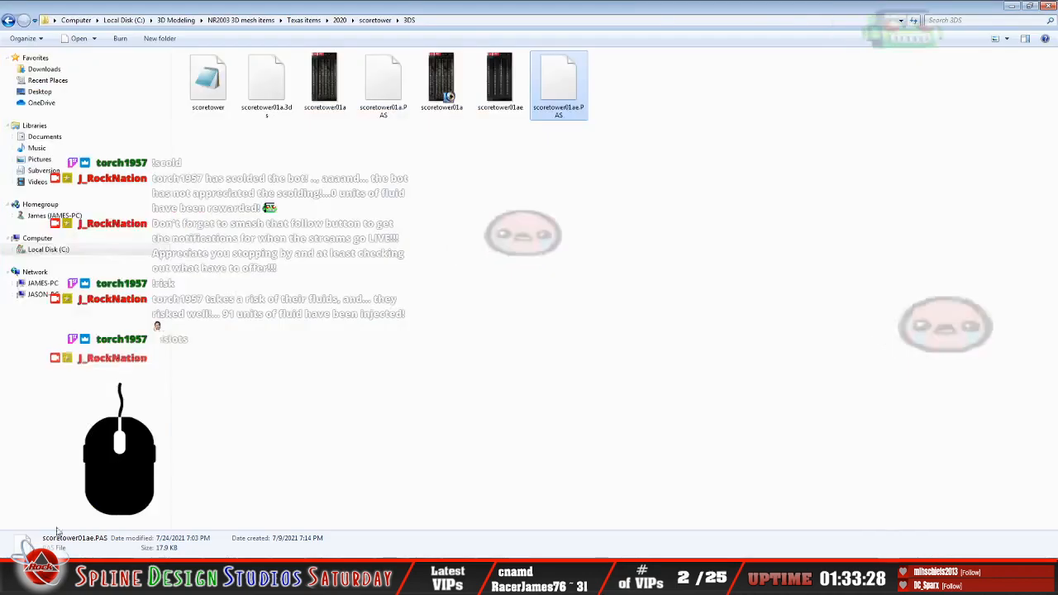
# Check the details of scoretower01a.PAS and scoretower01ae.PAS in the 3DS folder in Windows Explorer
pyautogui.click(137, 579)
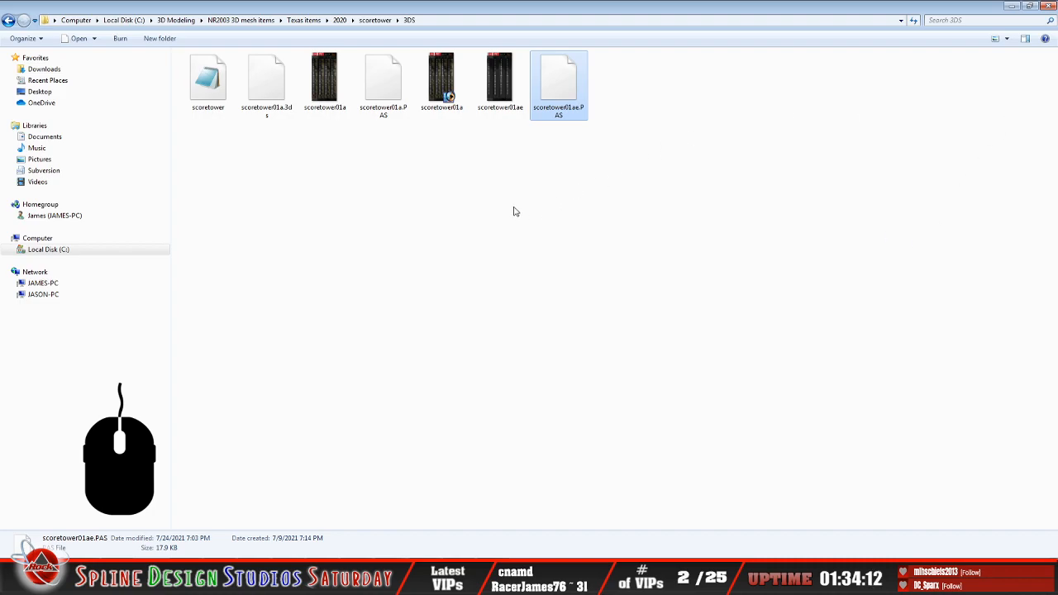
pyautogui.click(415, 157)
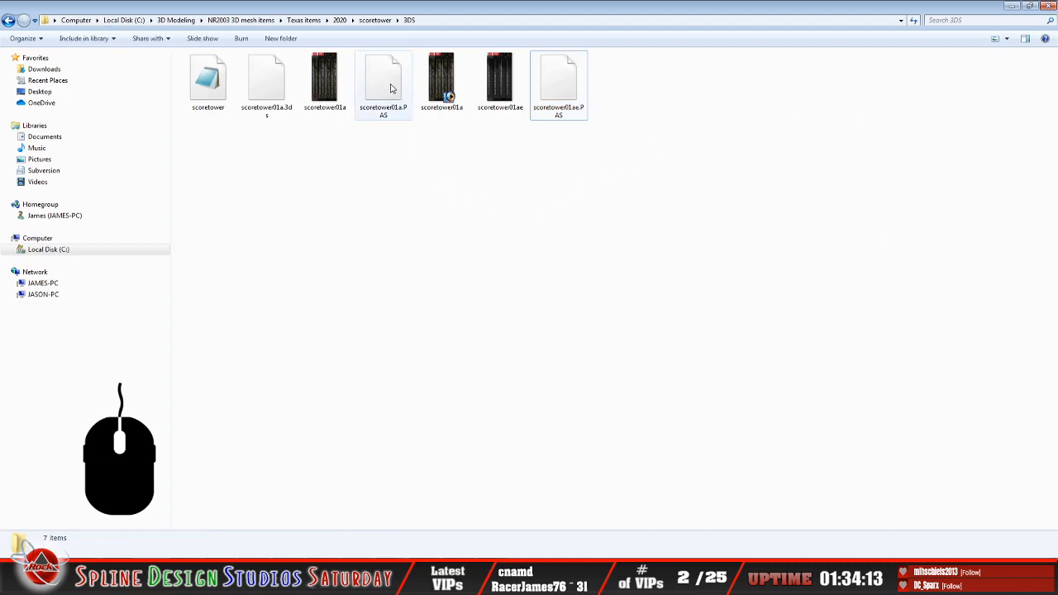
pyautogui.click(394, 92)
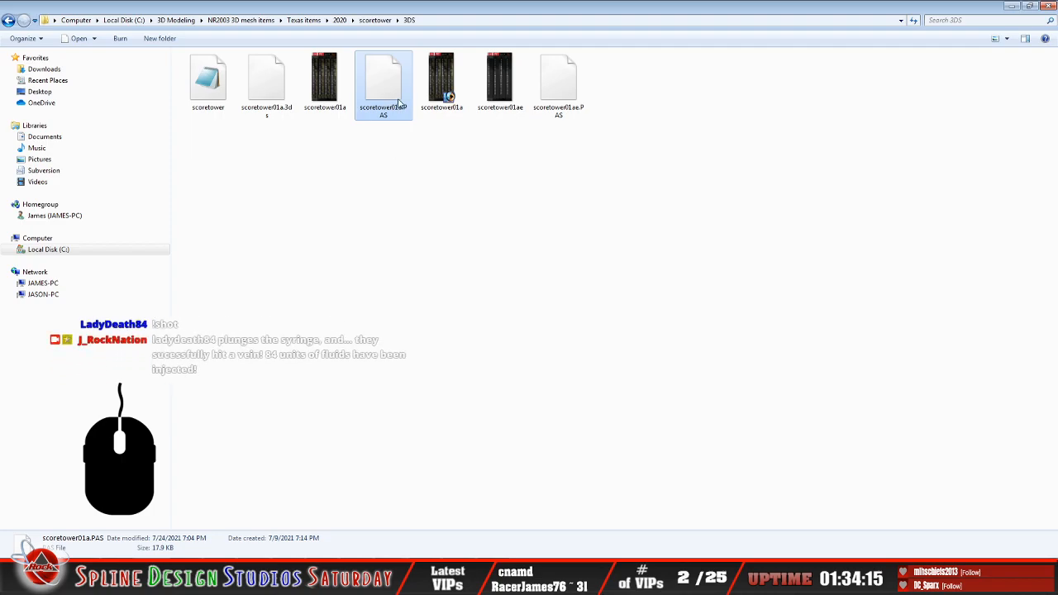
pyautogui.click(556, 111)
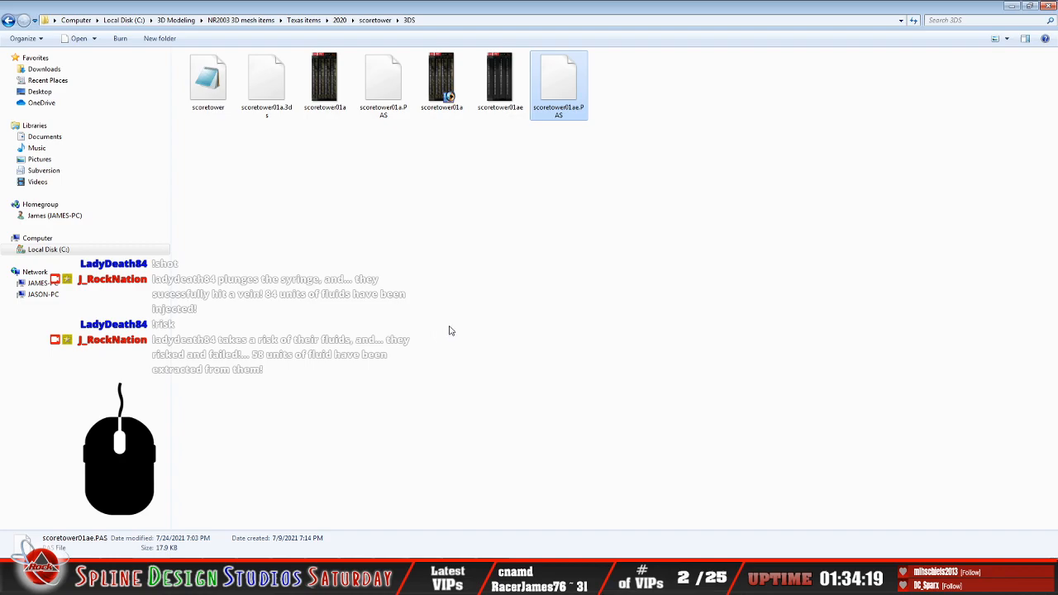
pyautogui.click(508, 582)
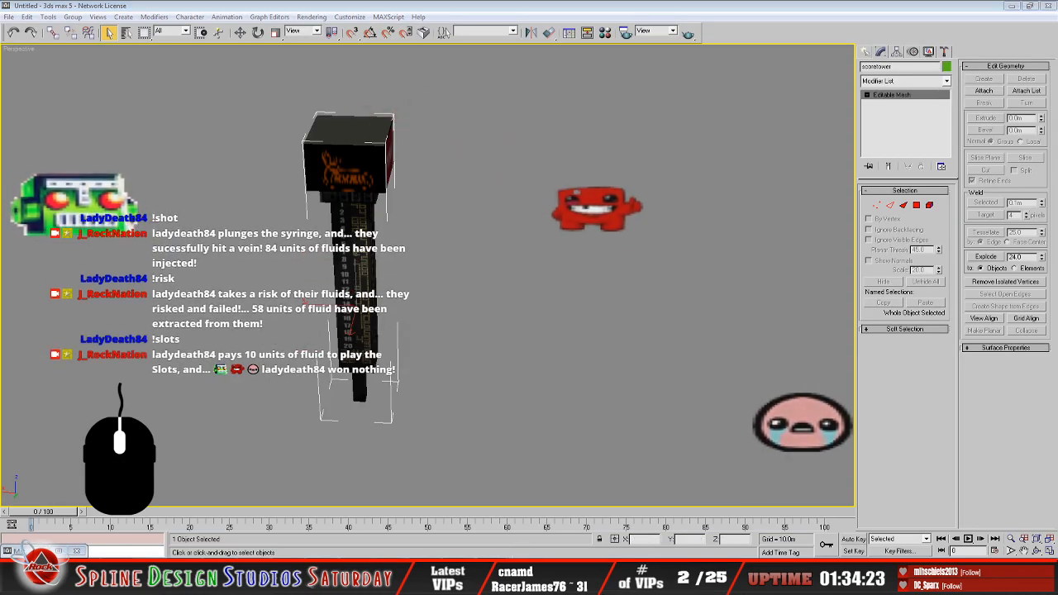
pyautogui.click(56, 579)
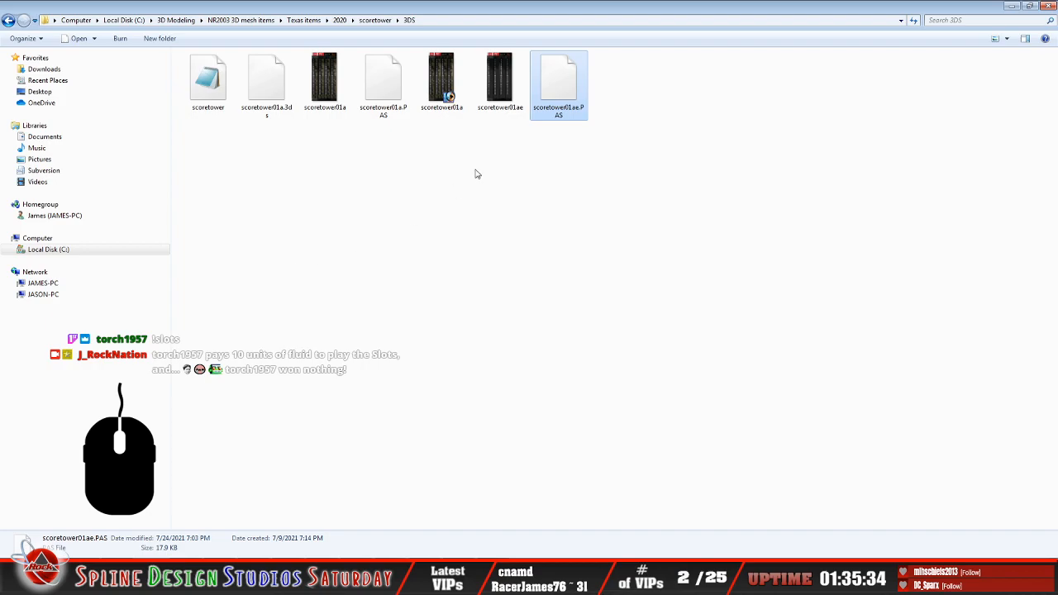
pyautogui.click(529, 579)
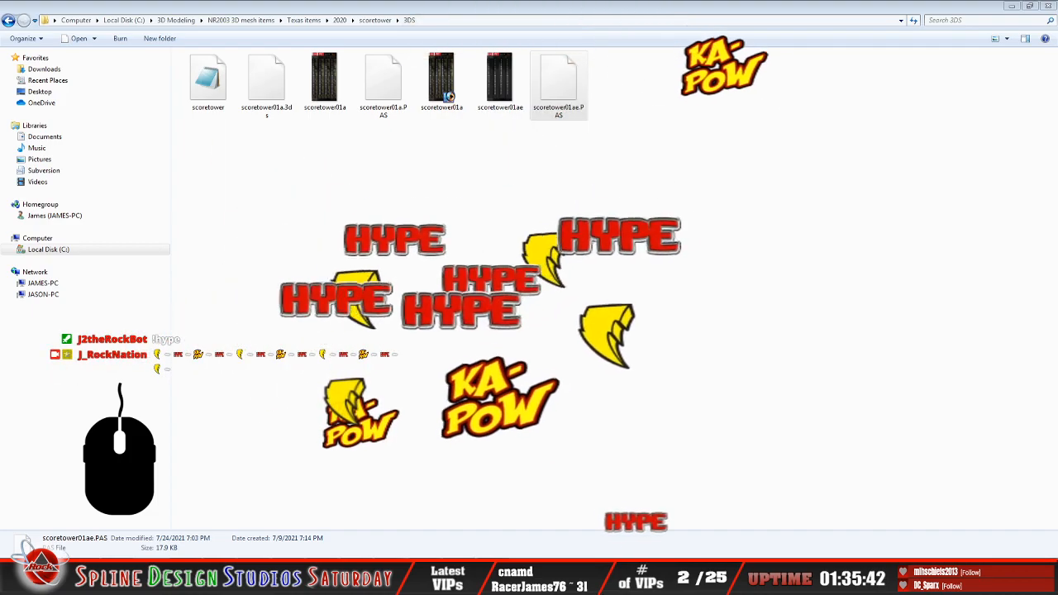
pyautogui.click(741, 266)
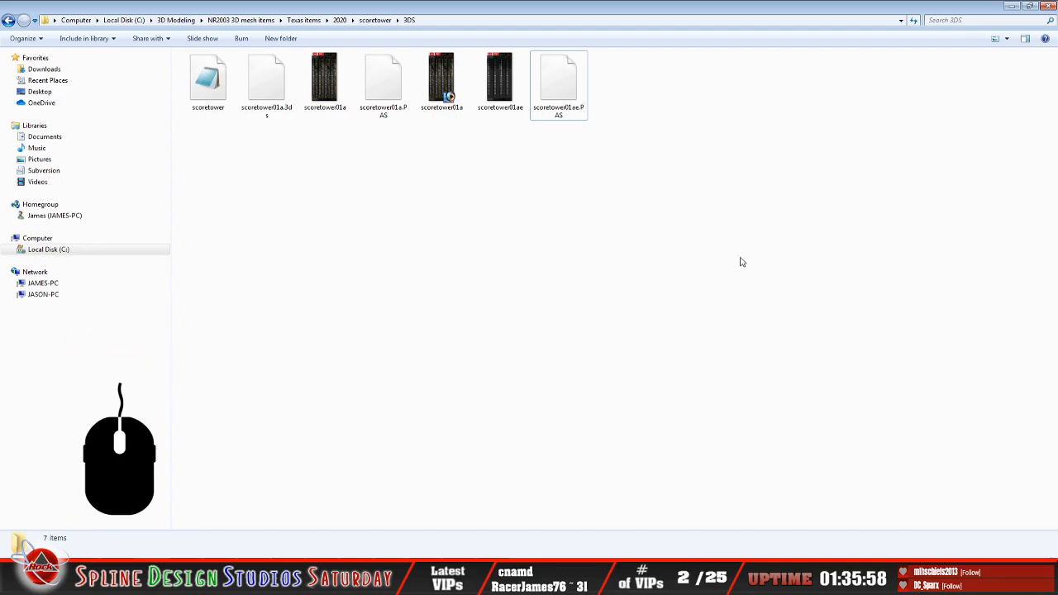
# Copy the scoretower PSG file, the scoretower01a and scoretower01ae bitmaps, and both PAS files from the 3DS folder
pyautogui.click(223, 113)
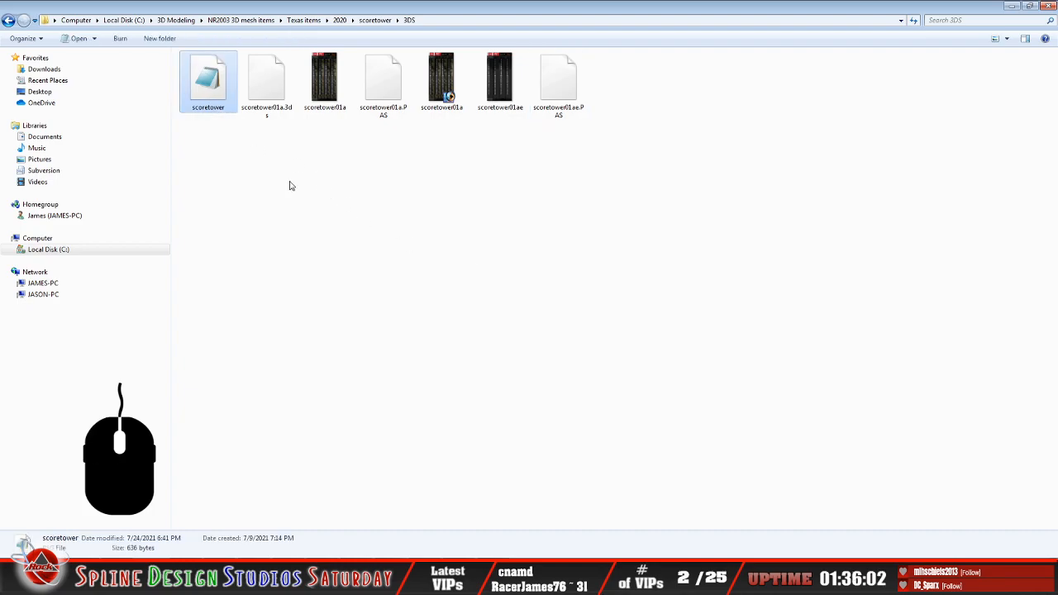
pyautogui.keyDown('ctrl'); pyautogui.click(337, 91); pyautogui.keyUp('ctrl')
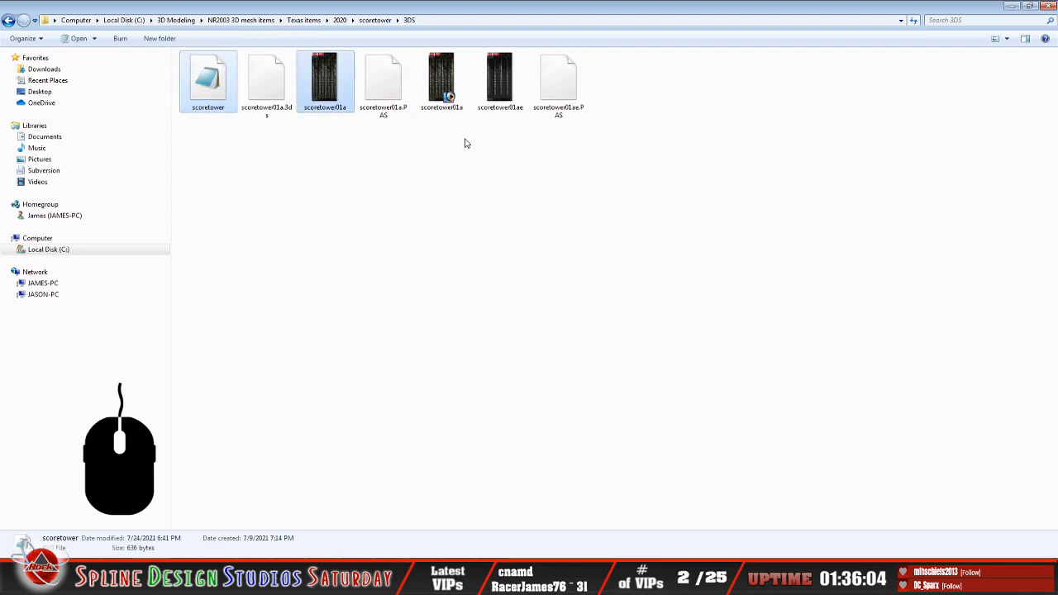
pyautogui.keyDown('ctrl'); pyautogui.click(500, 83); pyautogui.keyUp('ctrl')
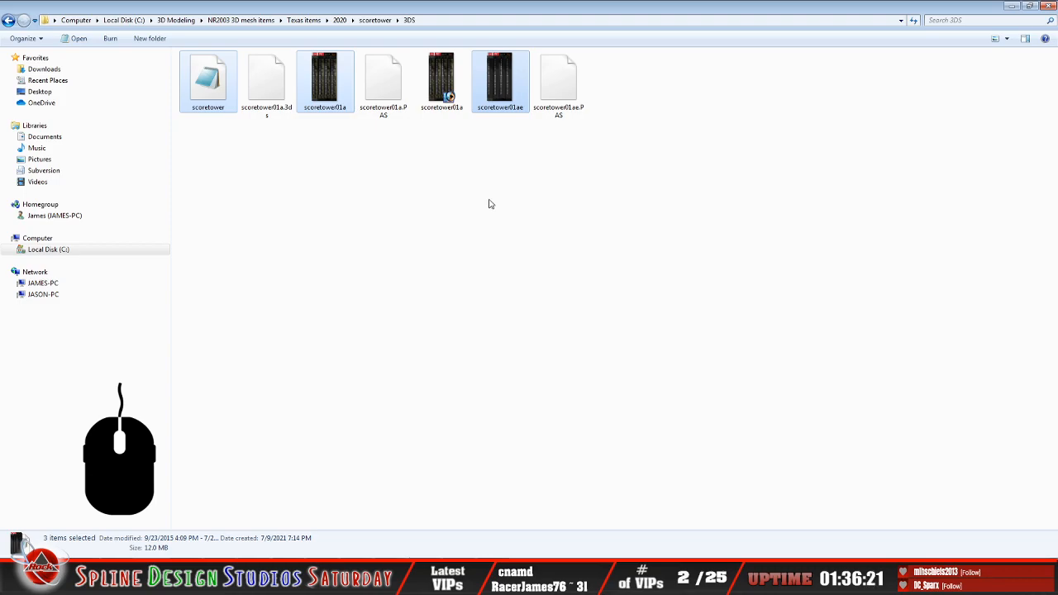
pyautogui.keyDown('ctrl'); pyautogui.click(405, 105); pyautogui.keyUp('ctrl')
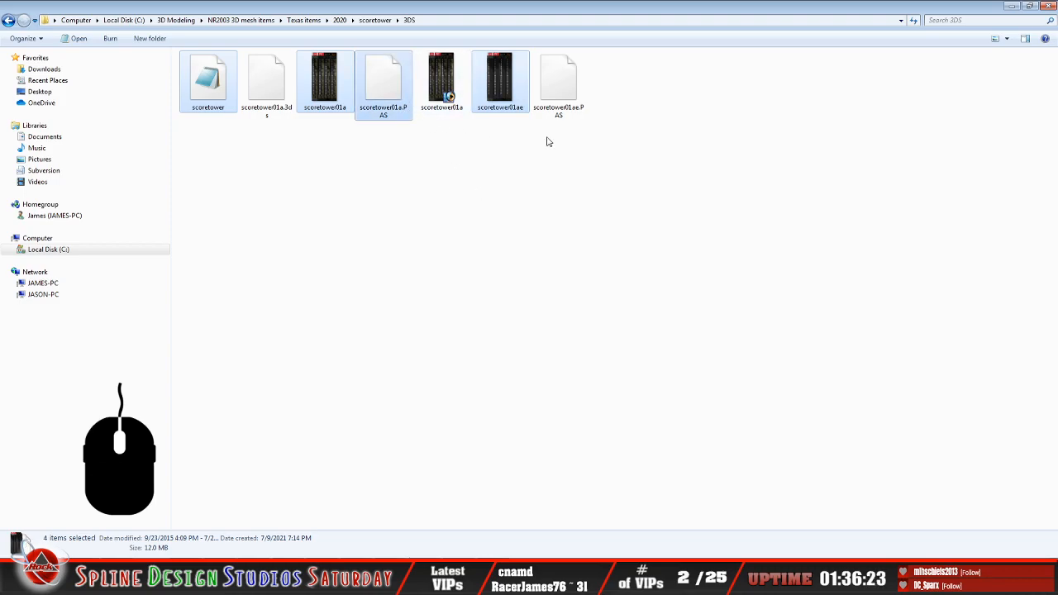
pyautogui.keyDown('ctrl'); pyautogui.click(566, 108); pyautogui.keyUp('ctrl')
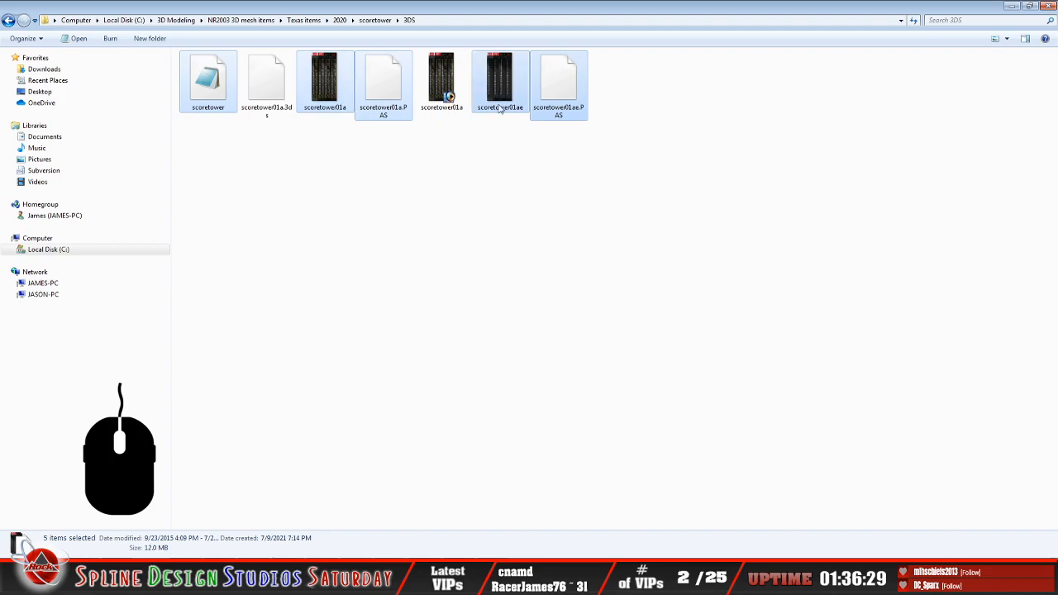
pyautogui.rightClick(574, 100)
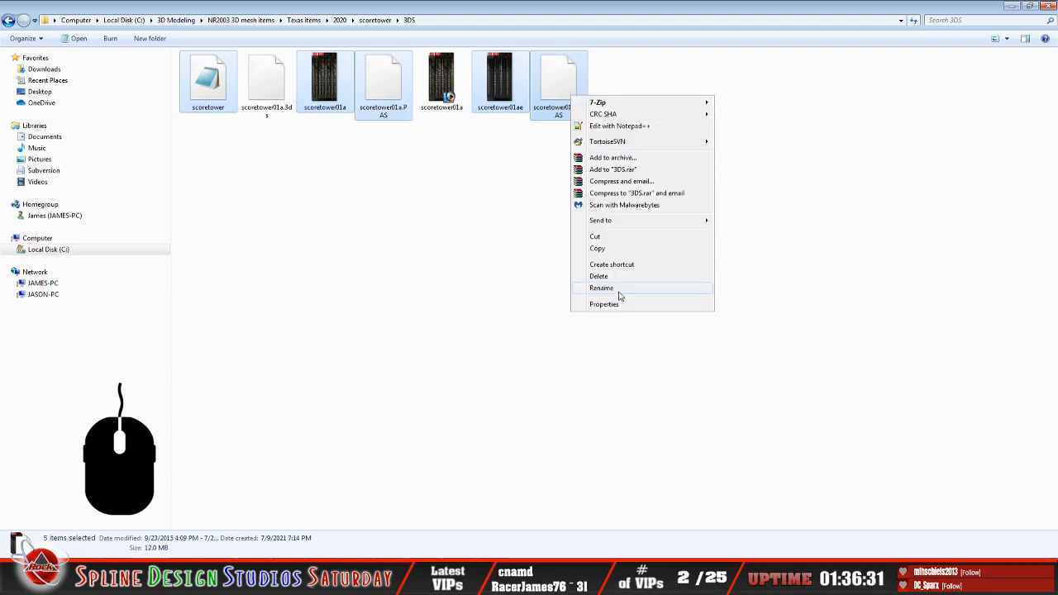
pyautogui.click(595, 251)
pyautogui.click(598, 299)
# Paste the copied scoretower files into the sandbox\make3do folder under Program Files (x86)
pyautogui.click(76, 576)
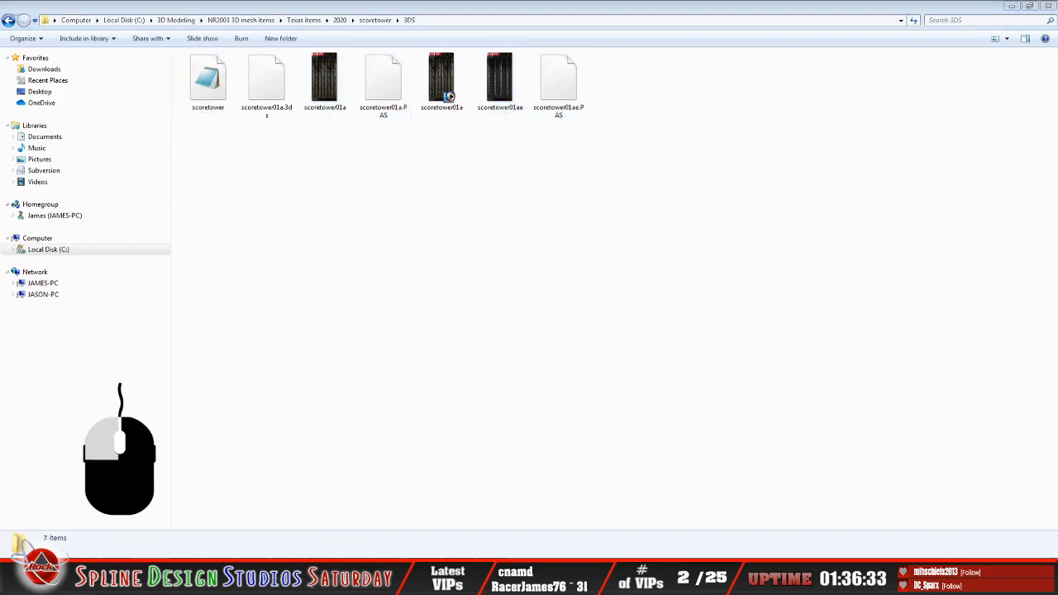
pyautogui.click(54, 553)
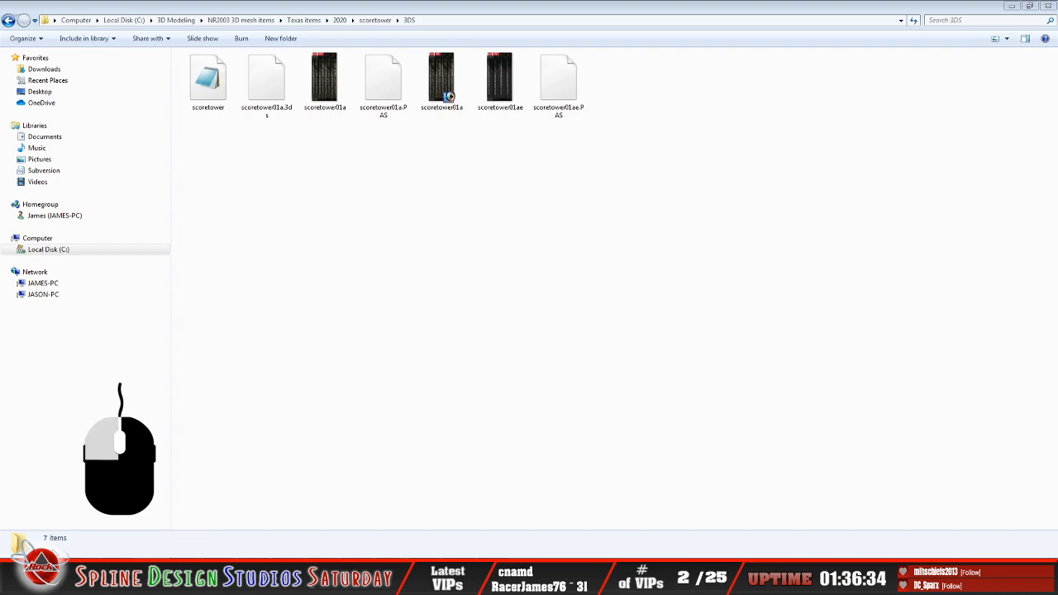
pyautogui.rightClick(240, 181)
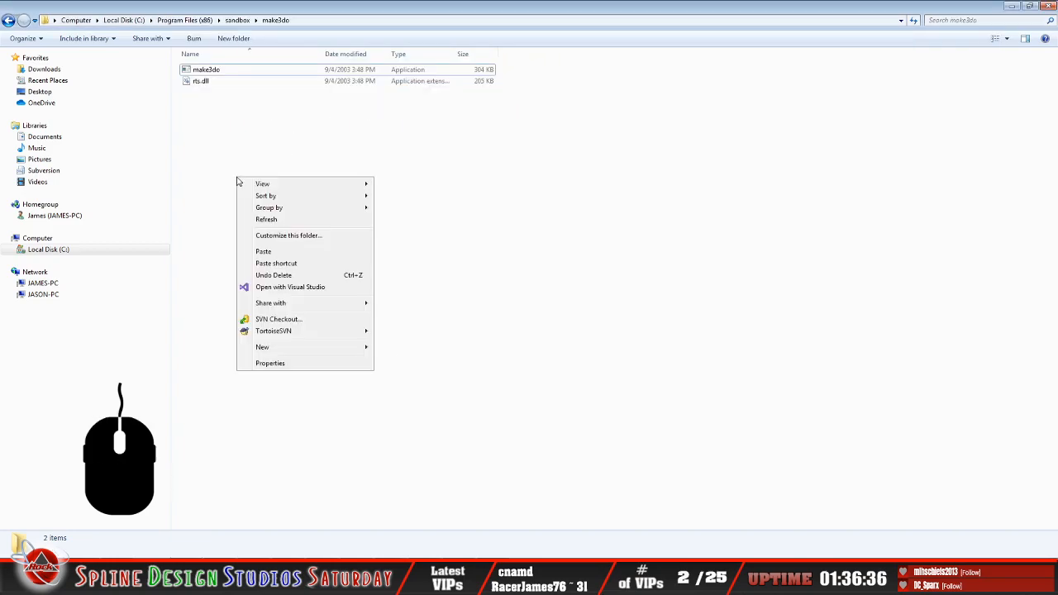
pyautogui.click(272, 252)
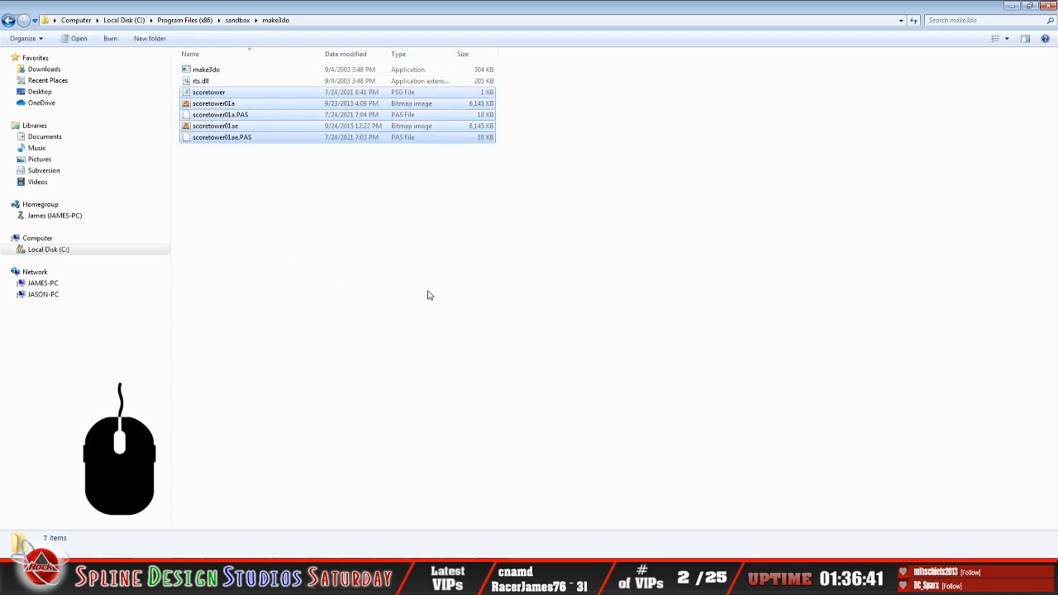
pyautogui.click(397, 288)
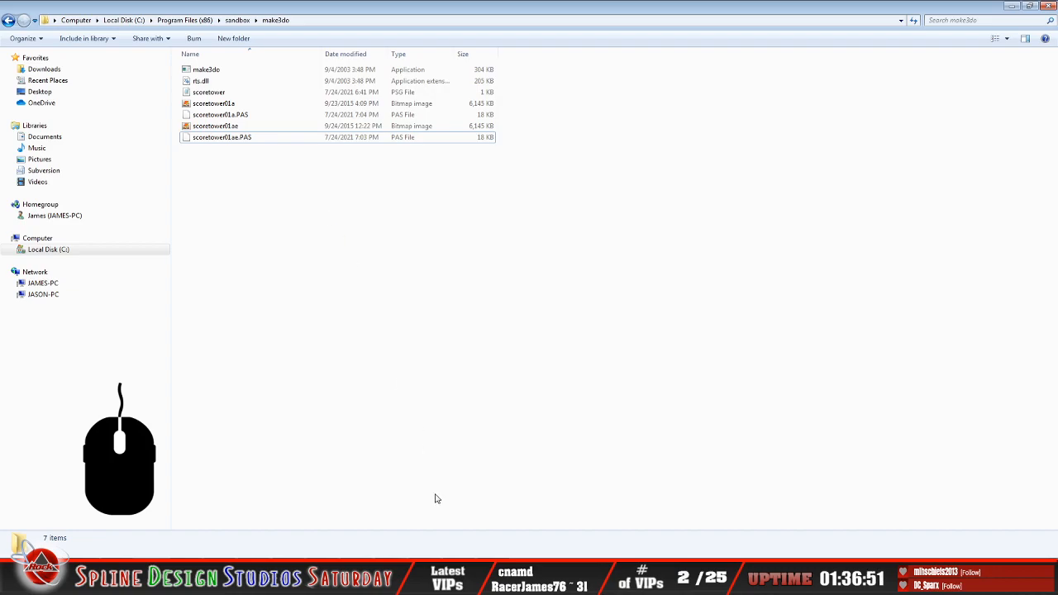
# Switch to the Command Prompt and change the directory to \Program Files (x86)\sandbox\make3do by recalling the earlier cd command
pyautogui.click(438, 552)
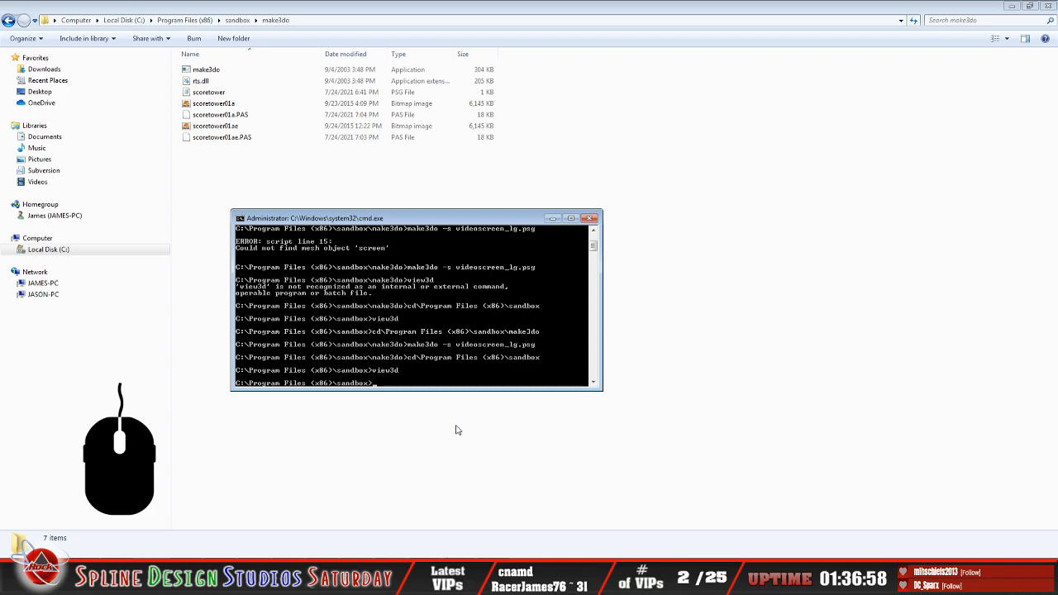
pyautogui.press('Up')
pyautogui.press('Up')
pyautogui.press('Up')
pyautogui.press('Up')
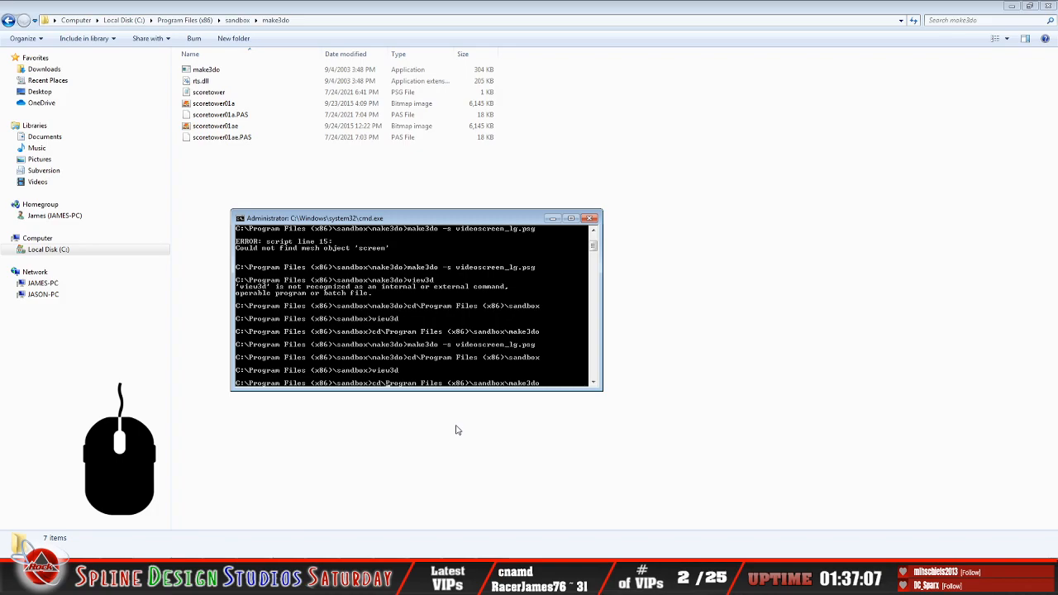
pyautogui.press('Return')
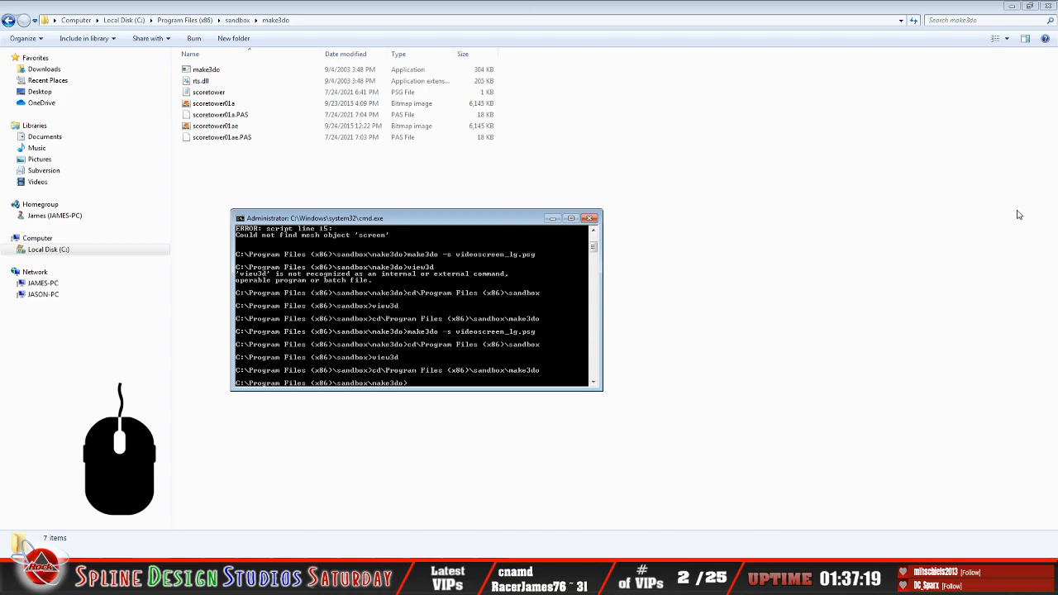
# Build the scoretower 3DO from its script by running make3do -s scoretower.psg in the Command Prompt
pyautogui.moveTo(436, 209); pyautogui.dragTo(436, 132)
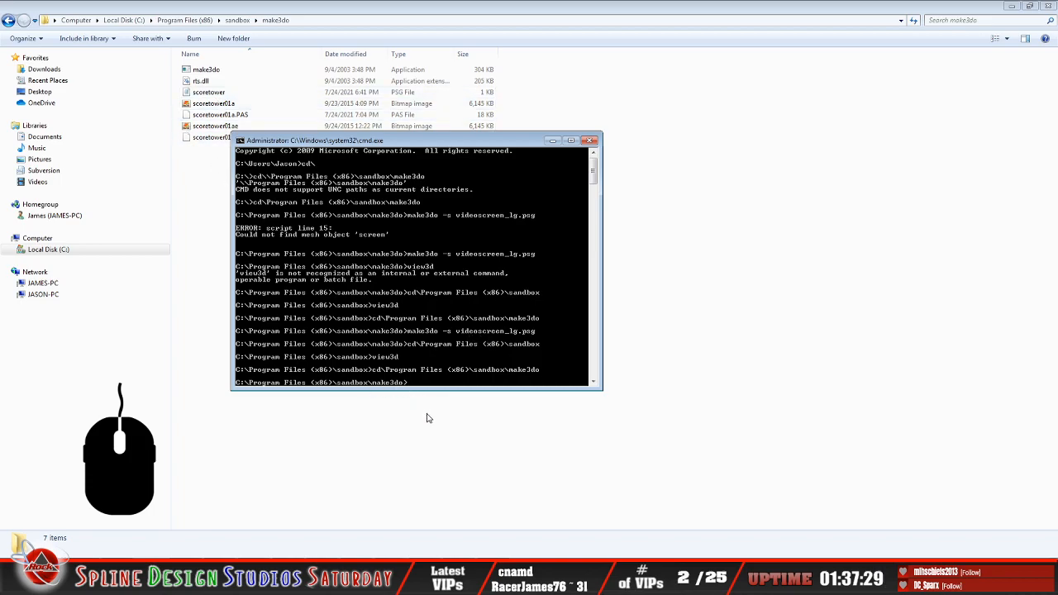
pyautogui.write('make3do -s scoretower.psg')
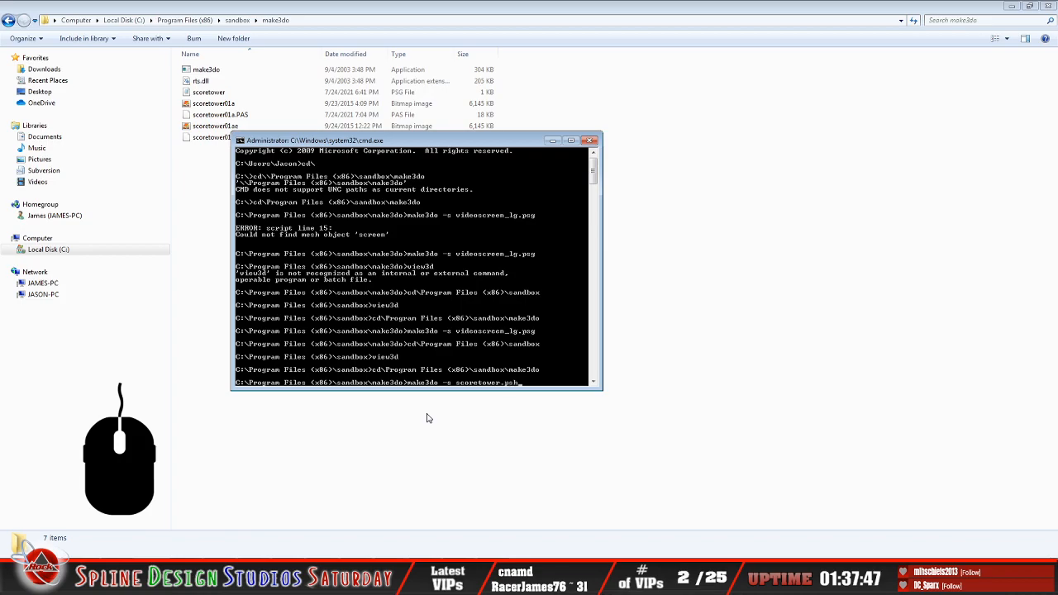
pyautogui.press('BackSpace')
pyautogui.write('g')
pyautogui.press('Return')
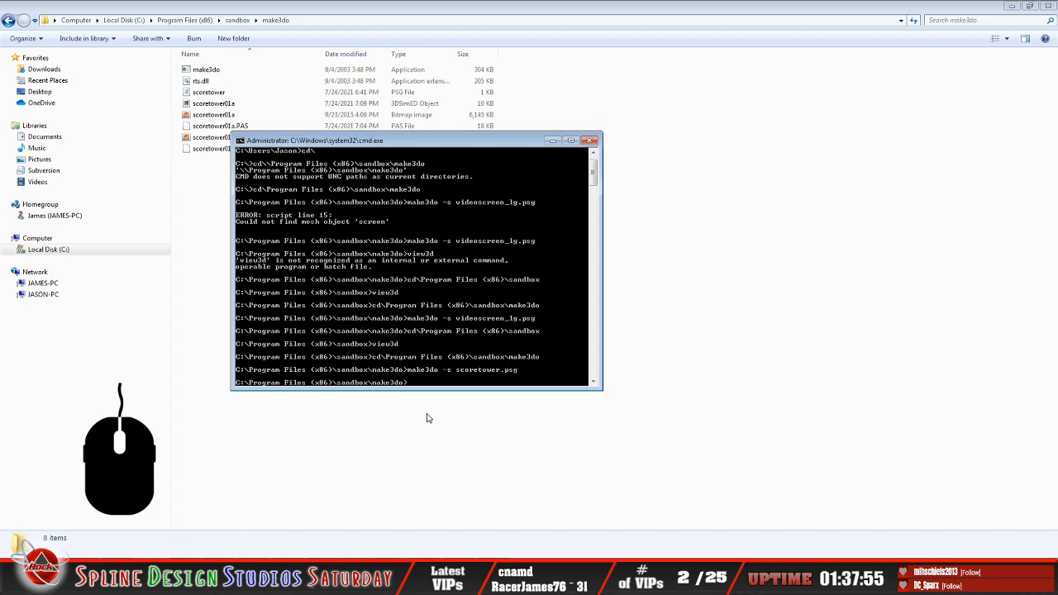
# Open the generated scoretower01a 3DO from the make3do folder in 3DSimED, inspect the tower model, and exit the program
pyautogui.click(210, 106)
pyautogui.doubleClick(225, 108)
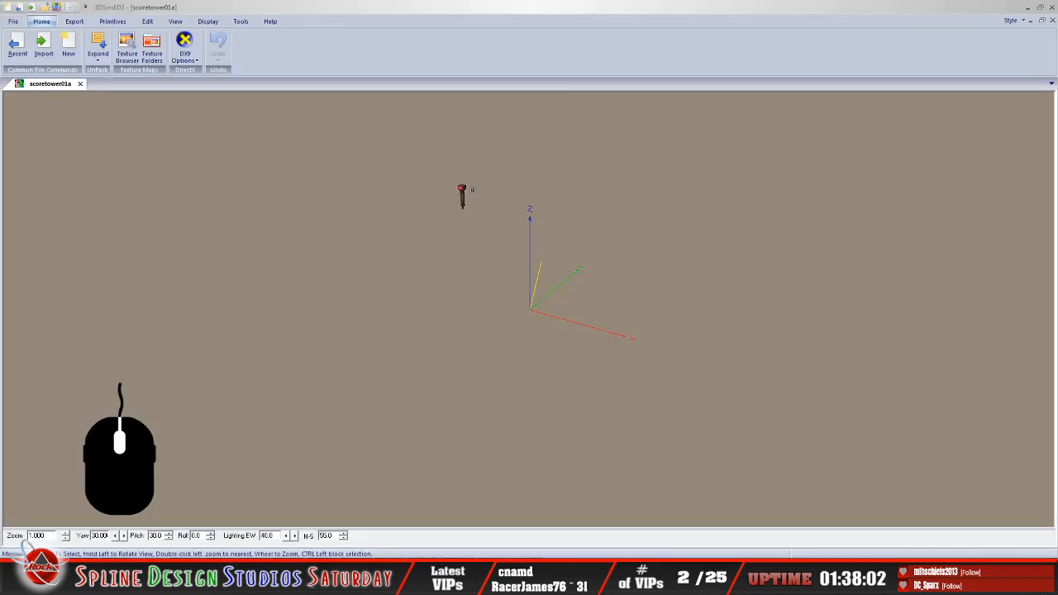
pyautogui.moveTo(462, 190); pyautogui.dragTo(404, 184)
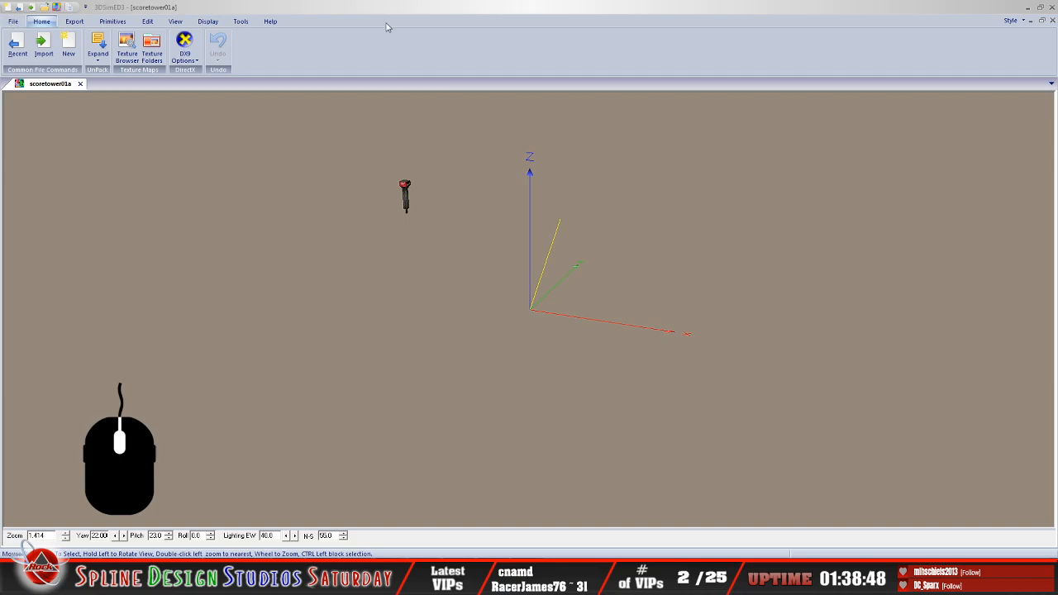
pyautogui.click(14, 22)
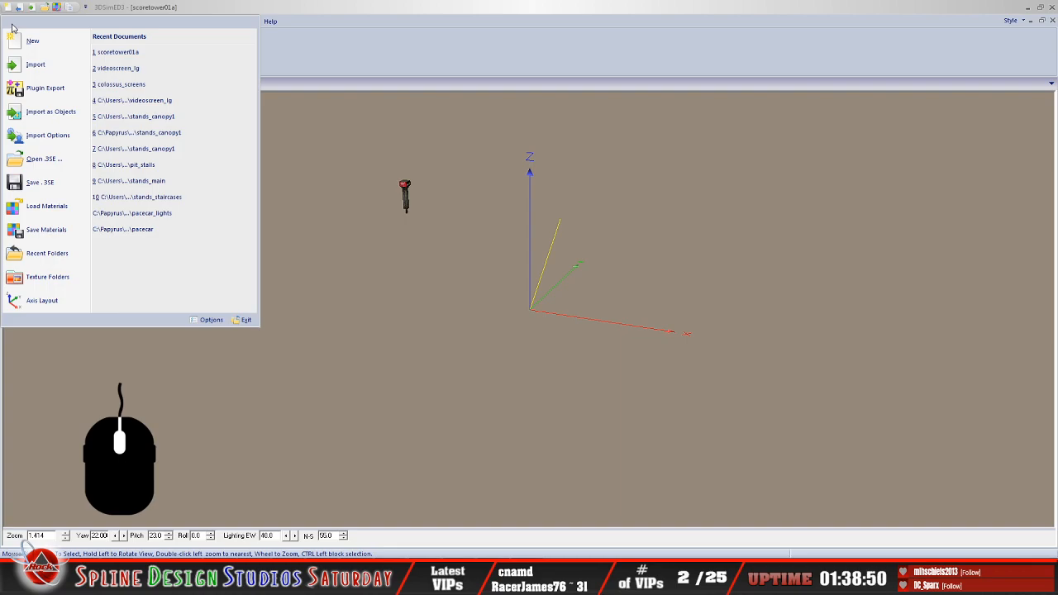
pyautogui.click(241, 321)
pyautogui.click(507, 310)
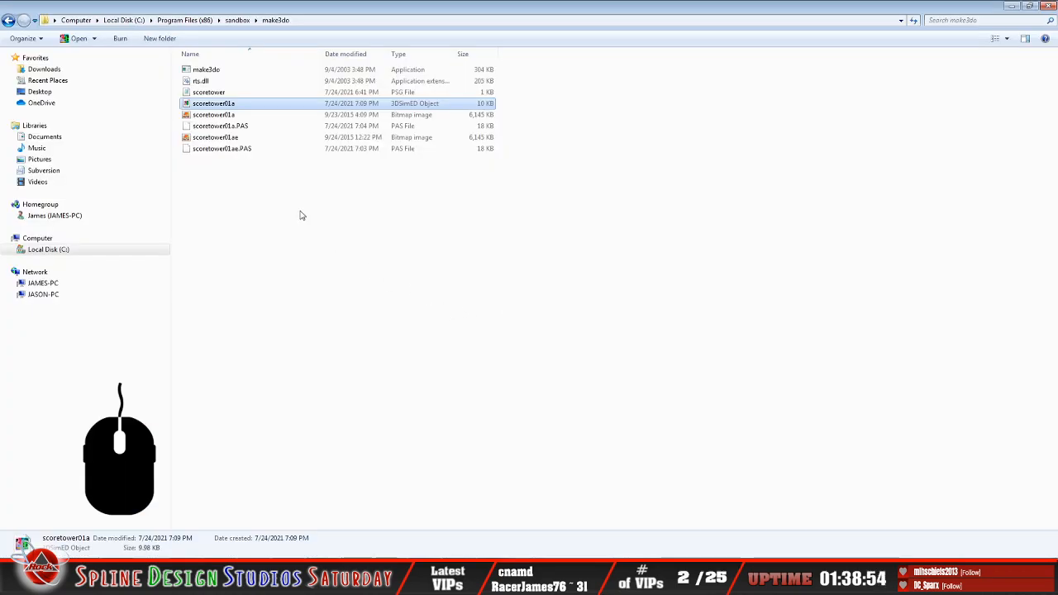
# Move the scoretower01a 3DO file from the make3do folder into the Texas items\2020\scoretower folder
pyautogui.rightClick(223, 105)
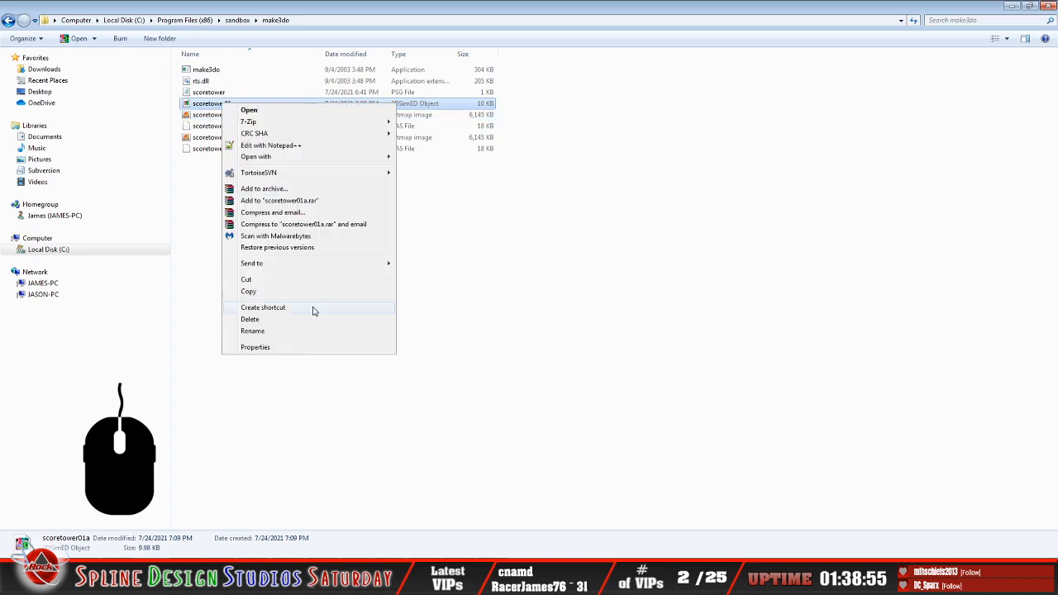
pyautogui.click(279, 282)
pyautogui.click(86, 579)
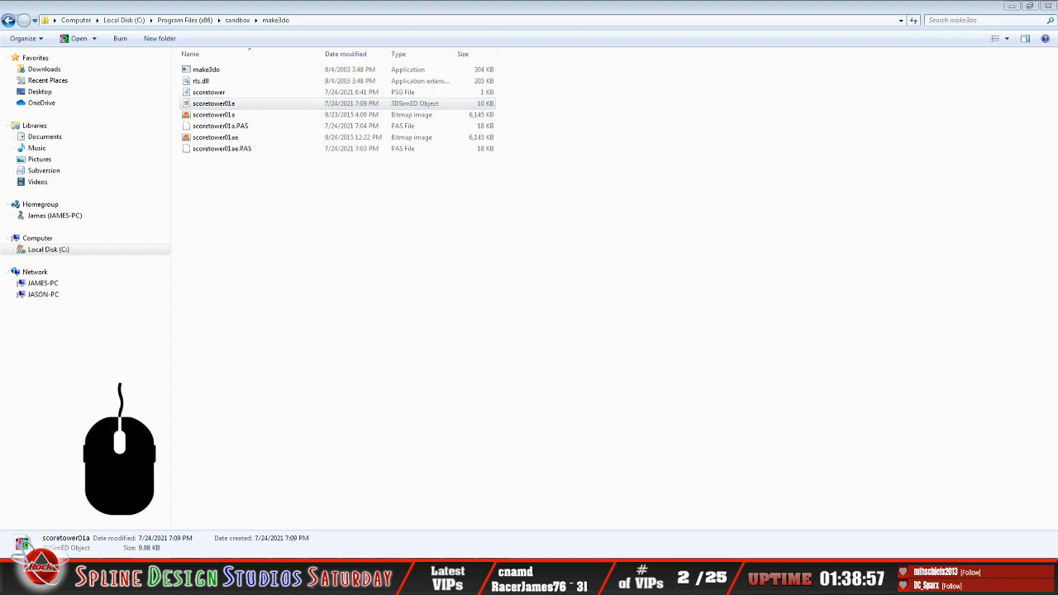
pyautogui.click(42, 530)
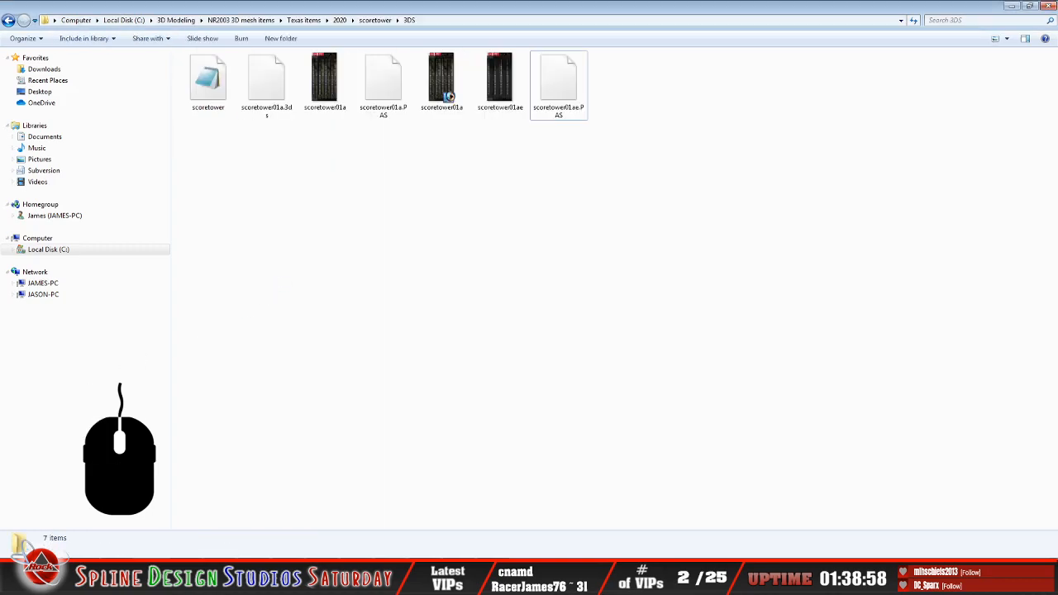
pyautogui.click(8, 22)
pyautogui.rightClick(237, 138)
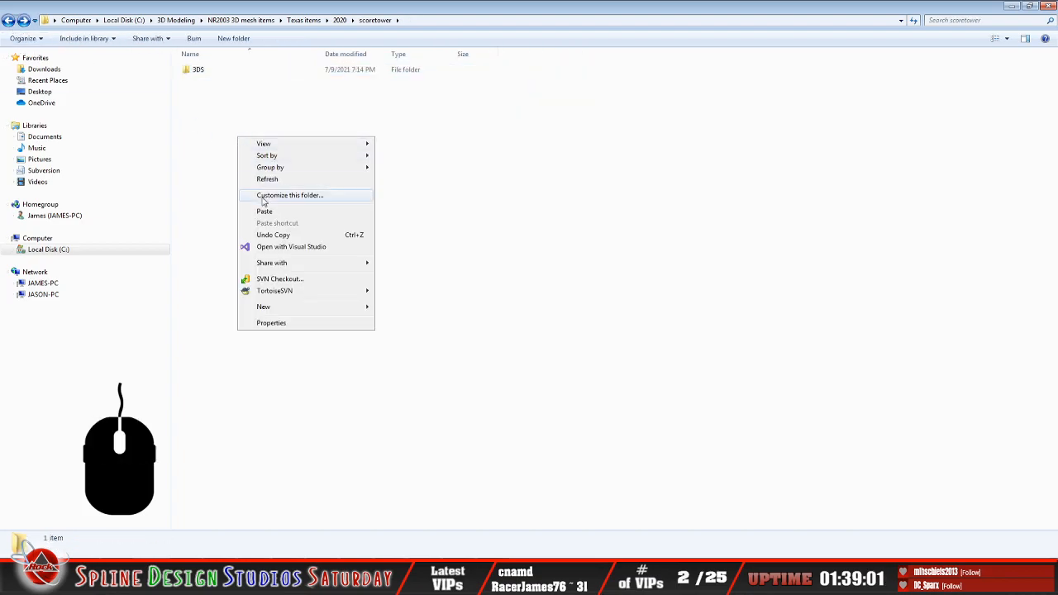
pyautogui.click(273, 212)
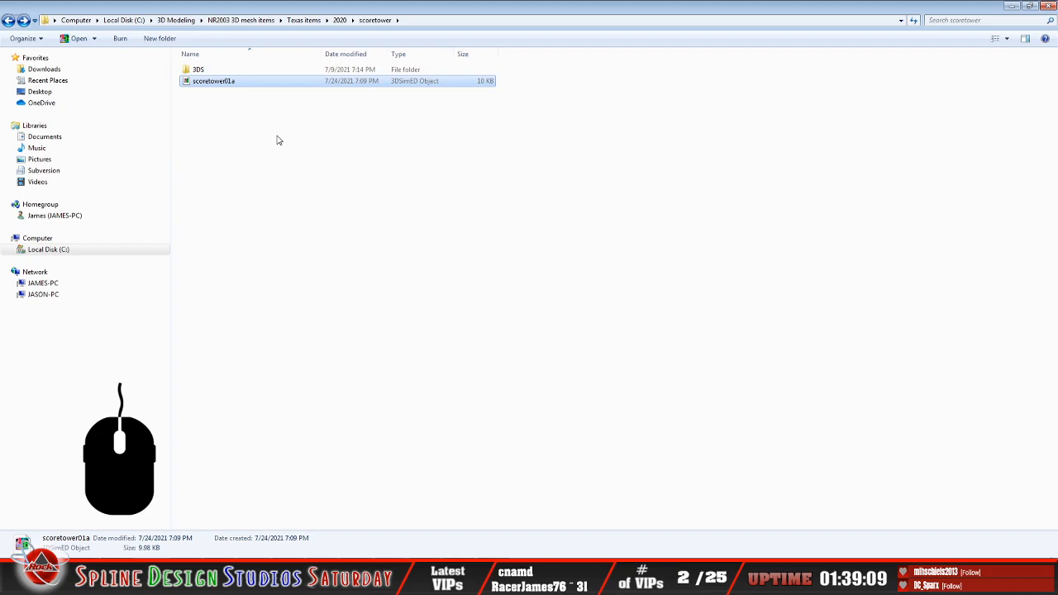
# Go into the scoretower folder's 3DS subfolder, select the scoretower01a bitmap, and bring up WinMip 2
pyautogui.click(195, 72)
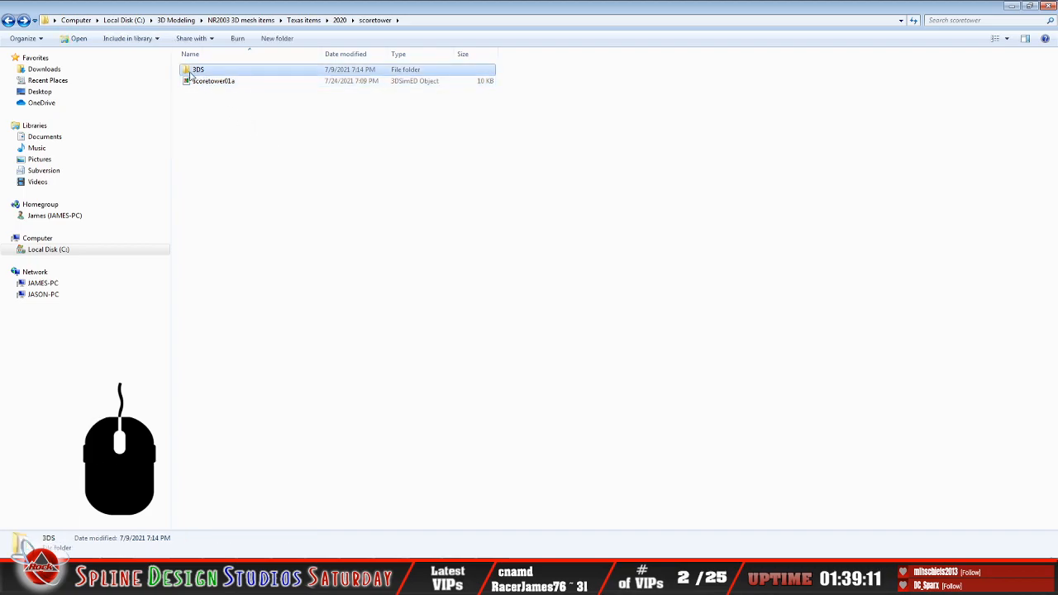
pyautogui.doubleClick(191, 73)
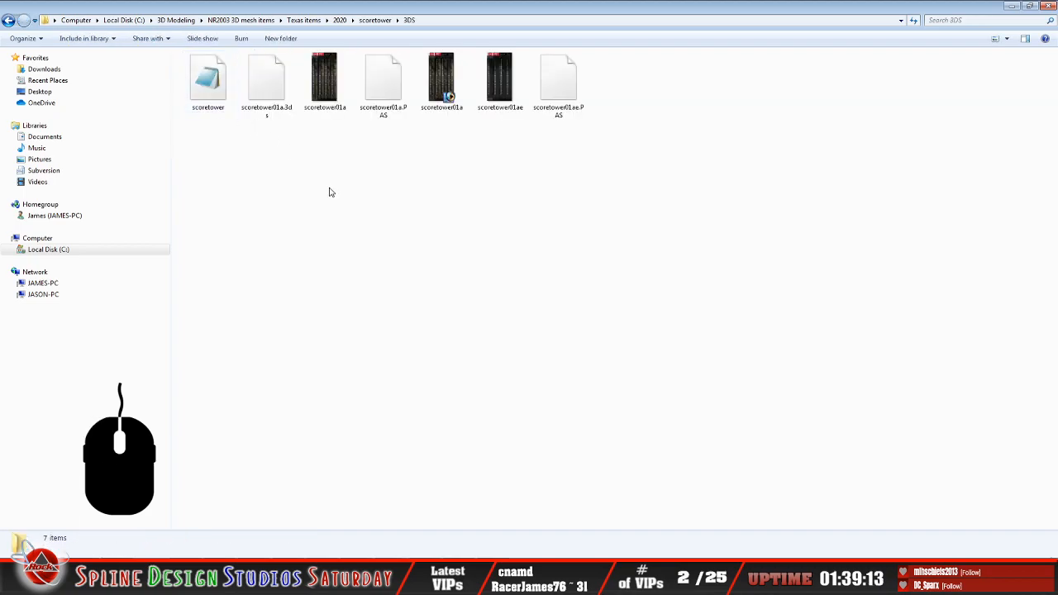
pyautogui.rightClick(323, 84)
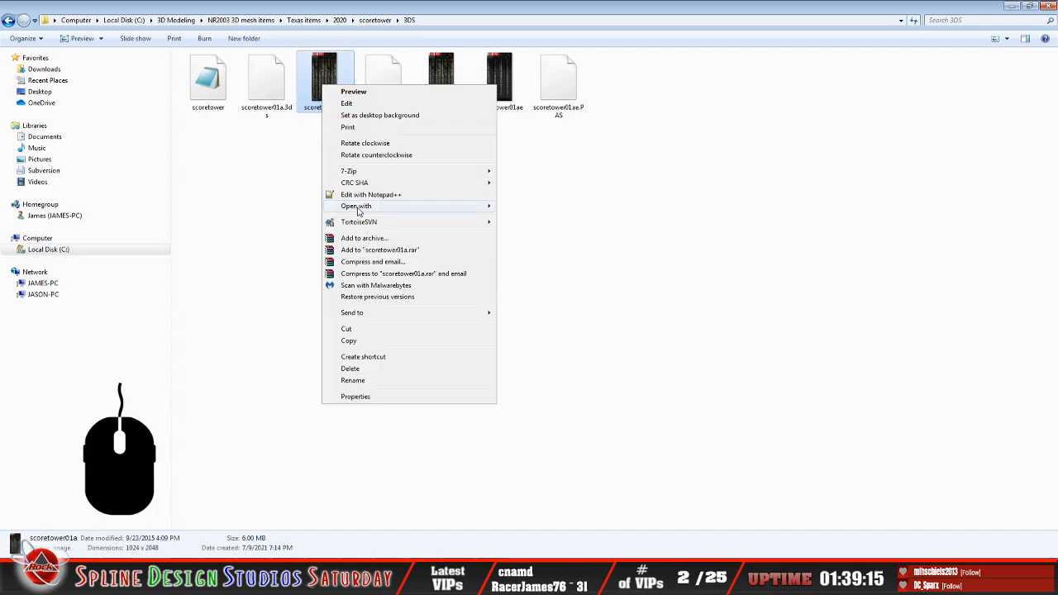
pyautogui.moveTo(358, 212)
pyautogui.click(517, 317)
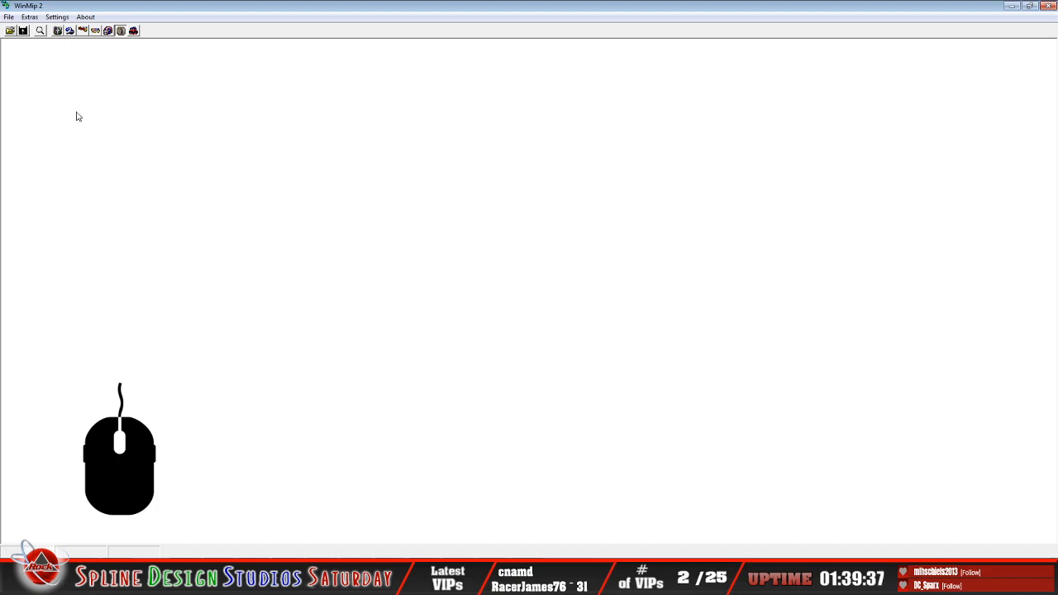
# Open the scoretower01a bitmap from C:\3D Modeling\NR2003 3D mesh items\Texas items\2020\scoretower\3DS in WinMip 2
pyautogui.click(10, 31)
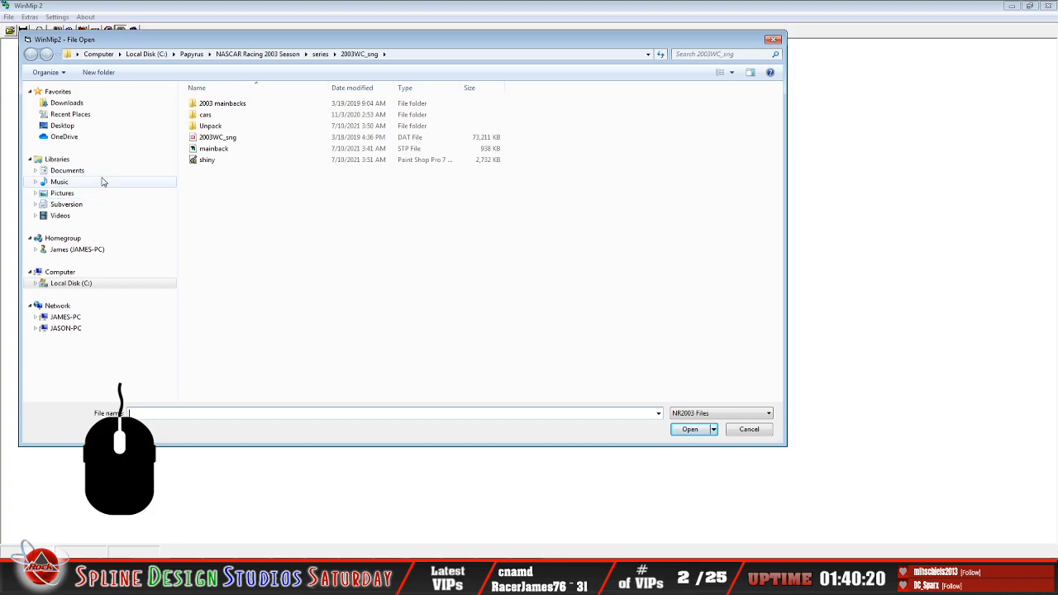
pyautogui.click(87, 286)
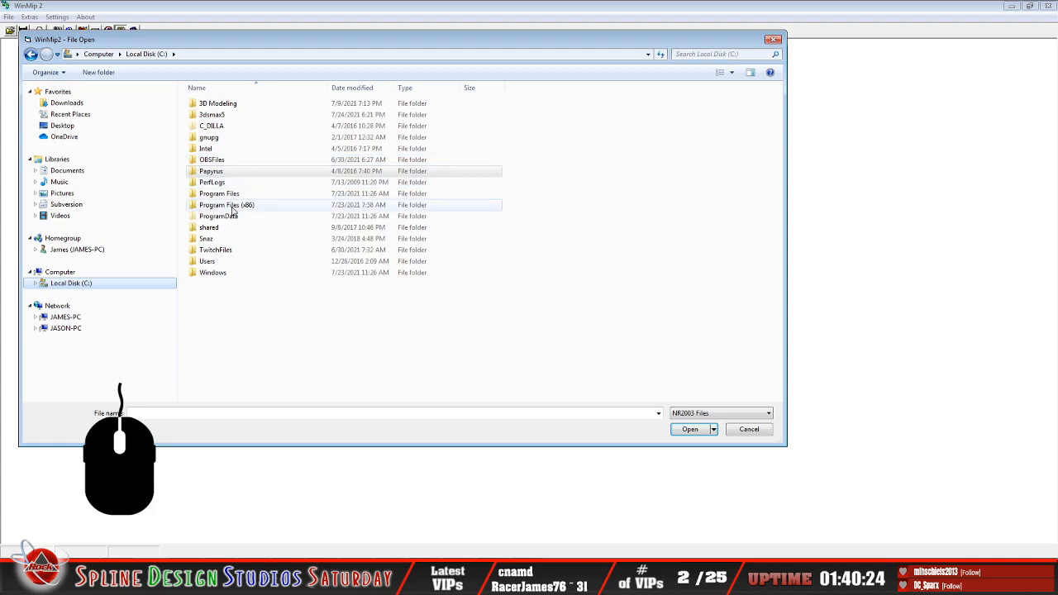
pyautogui.doubleClick(218, 104)
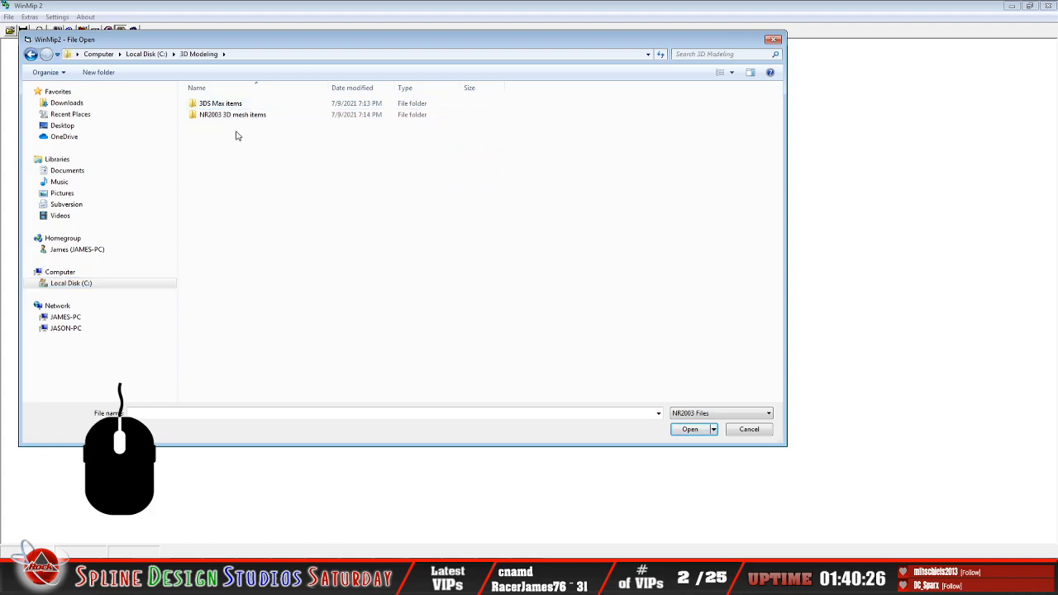
pyautogui.doubleClick(232, 116)
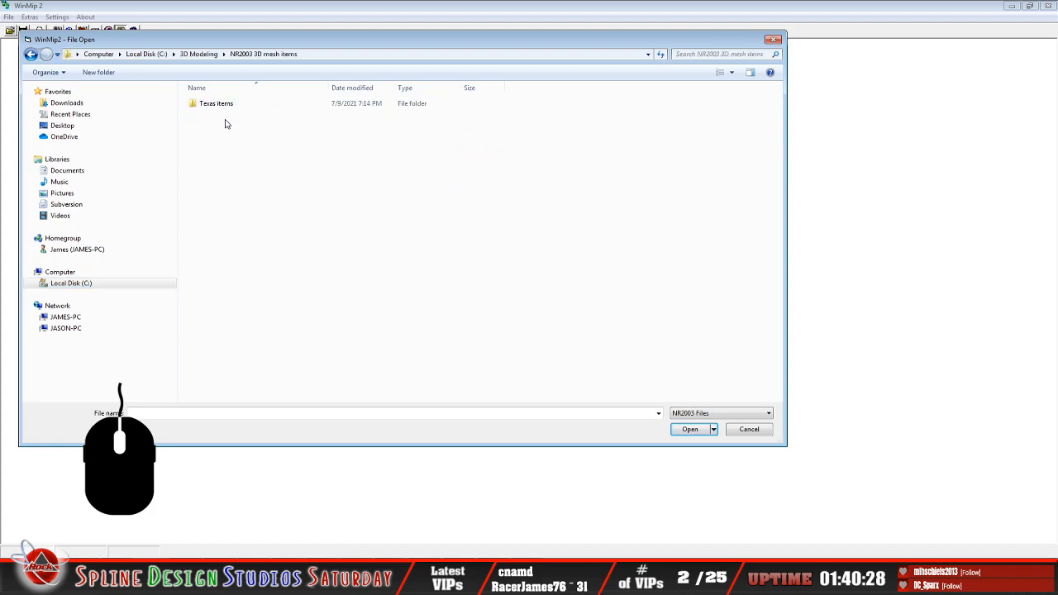
pyautogui.doubleClick(207, 105)
pyautogui.doubleClick(204, 104)
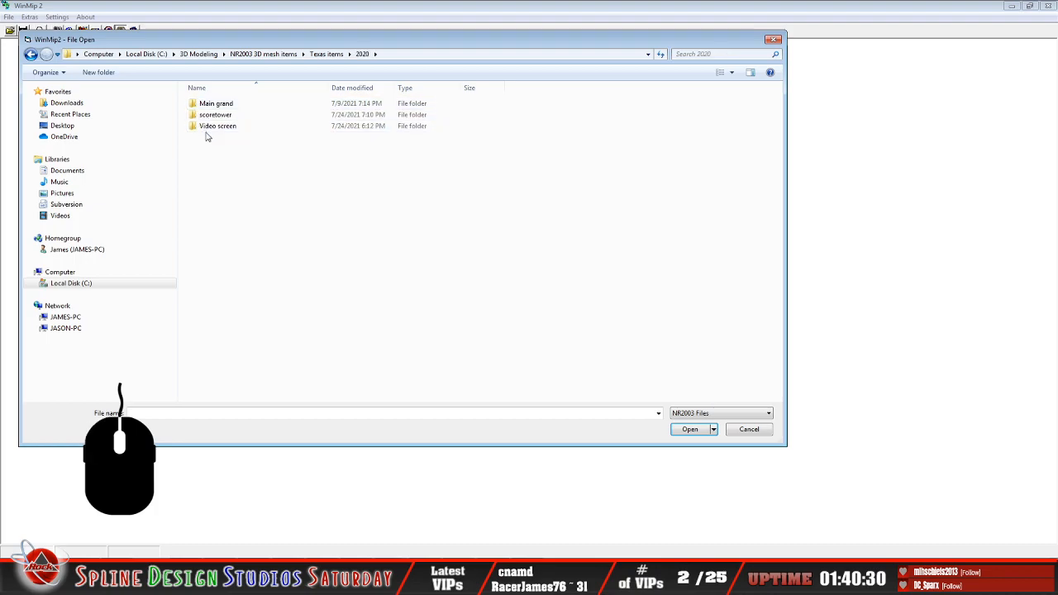
pyautogui.doubleClick(211, 115)
pyautogui.doubleClick(206, 105)
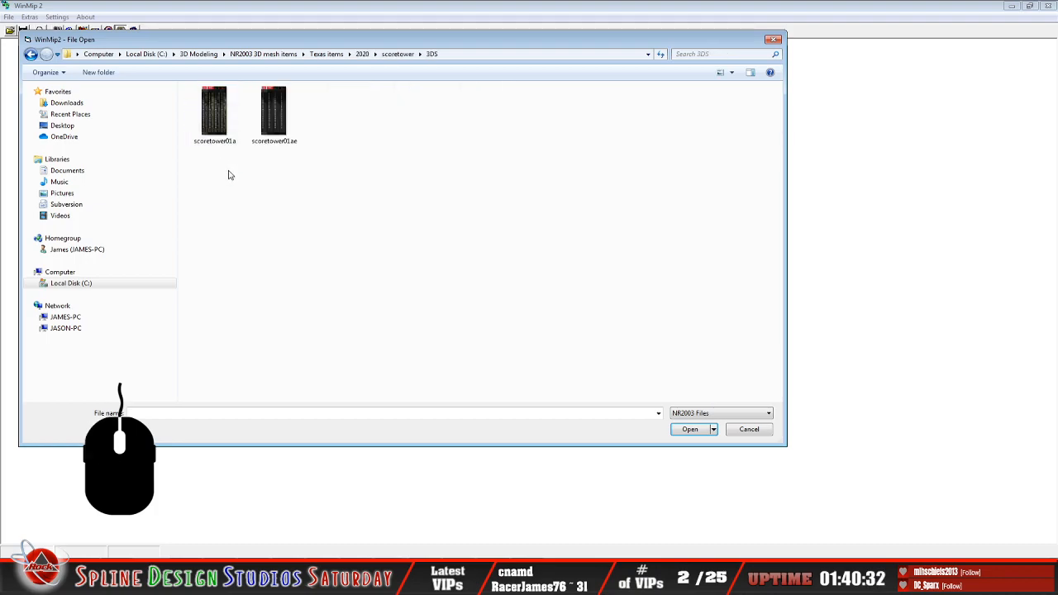
pyautogui.click(223, 121)
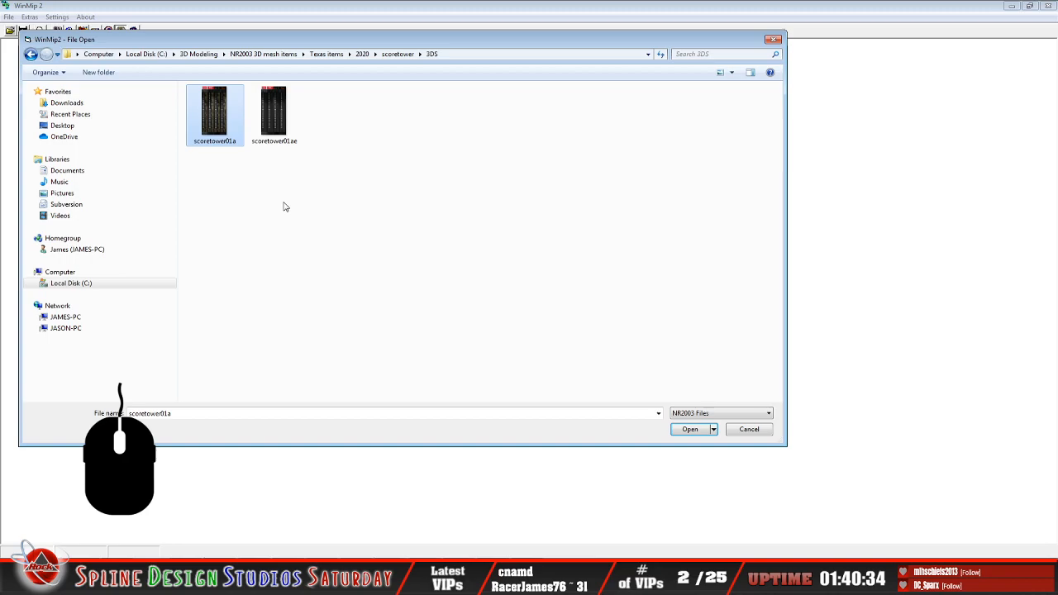
pyautogui.click(689, 430)
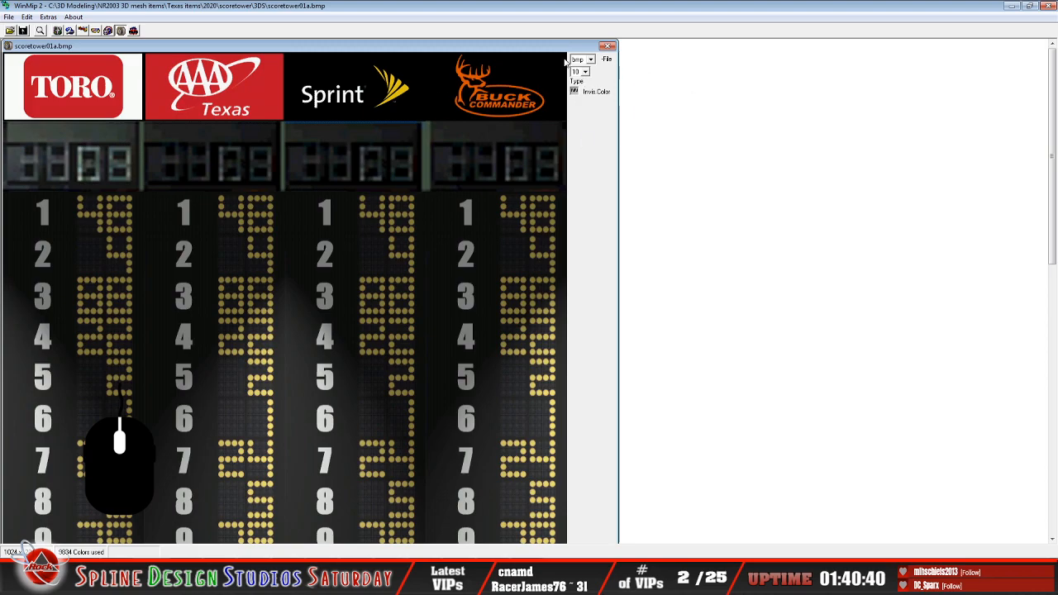
# Change the scoretower01a image's file format to mip and look over the texture from top to bottom
pyautogui.click(590, 60)
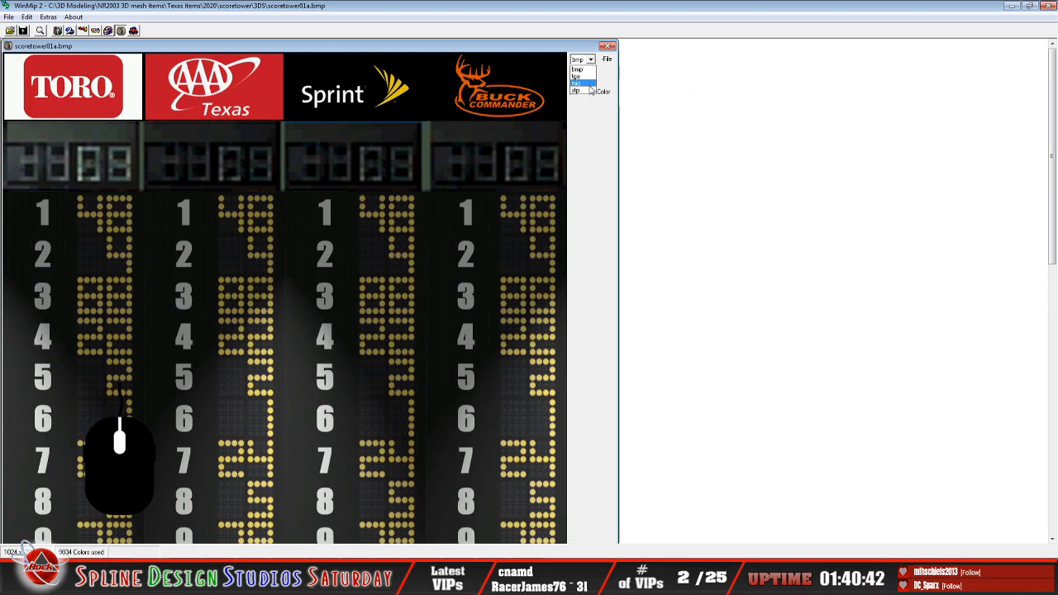
pyautogui.click(589, 83)
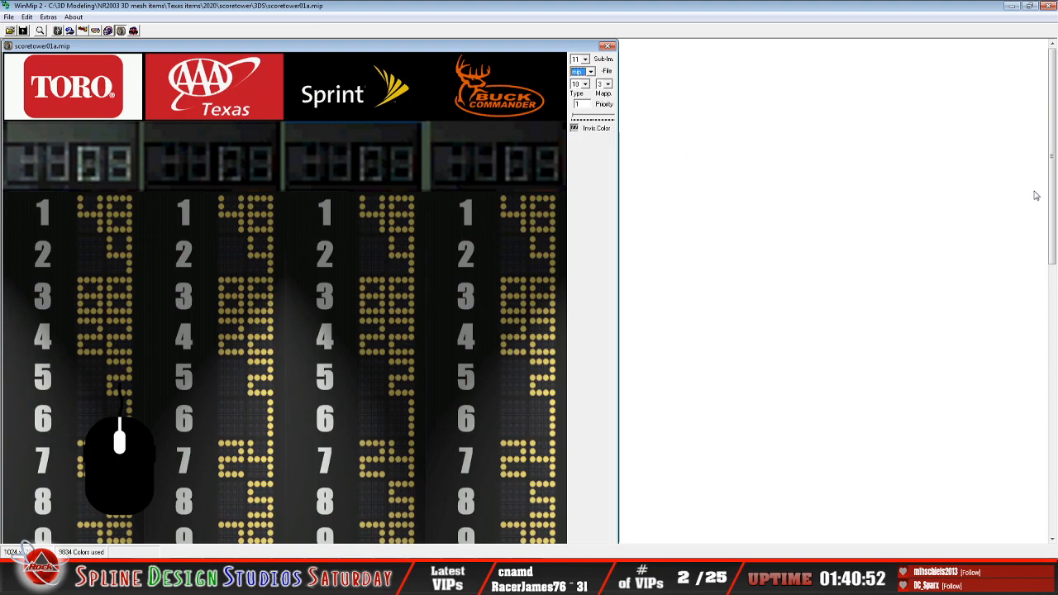
pyautogui.moveTo(1052, 201); pyautogui.dragTo(1052, 461)
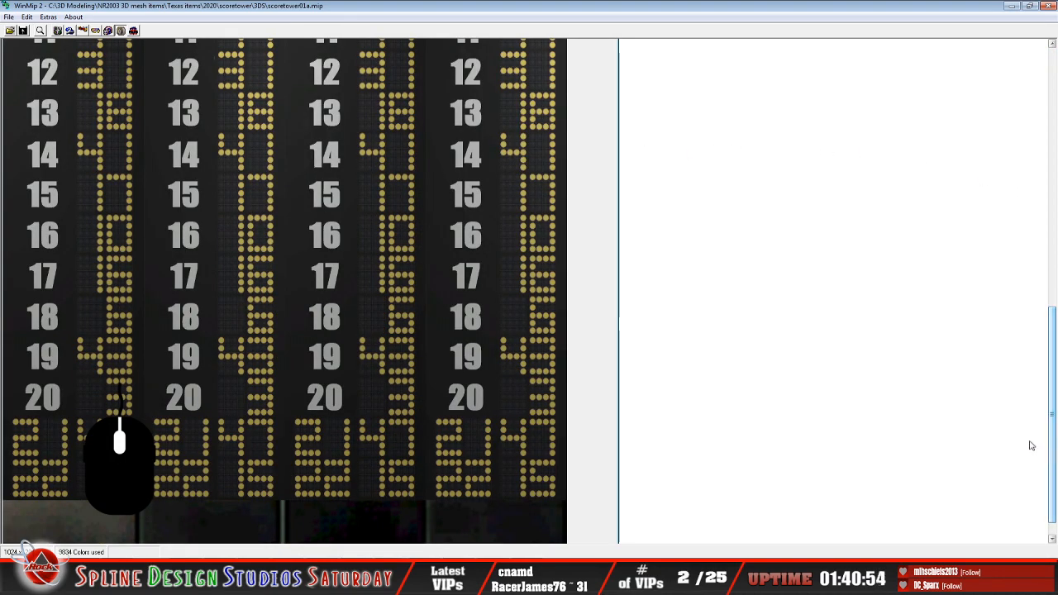
pyautogui.moveTo(1053, 337); pyautogui.dragTo(1054, 66)
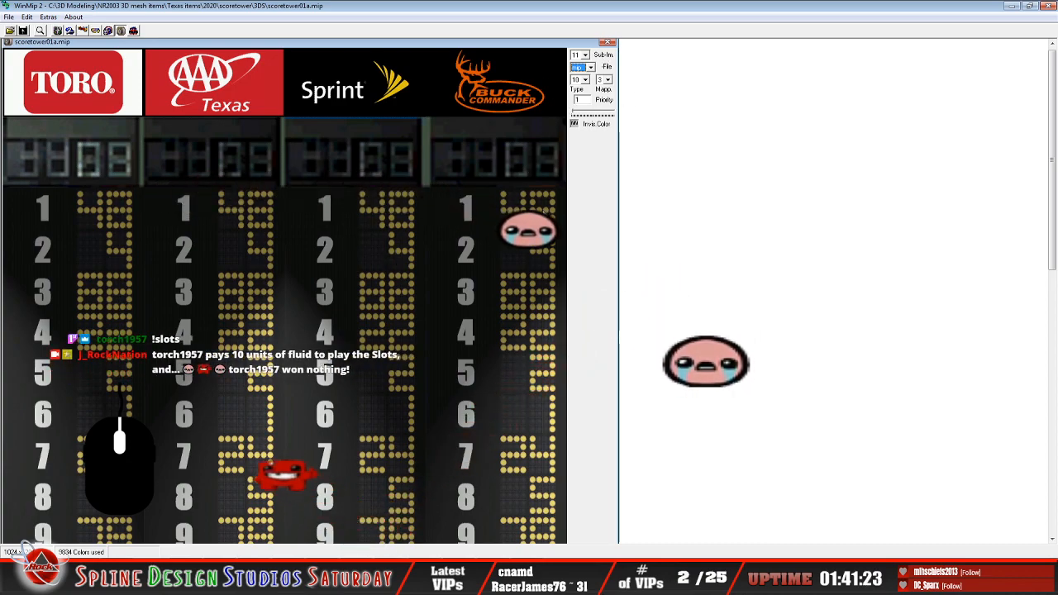
# Save the texture as the mip file scoretower01a in the scoretower folder, one level above 3DS
pyautogui.click(8, 16)
pyautogui.click(25, 53)
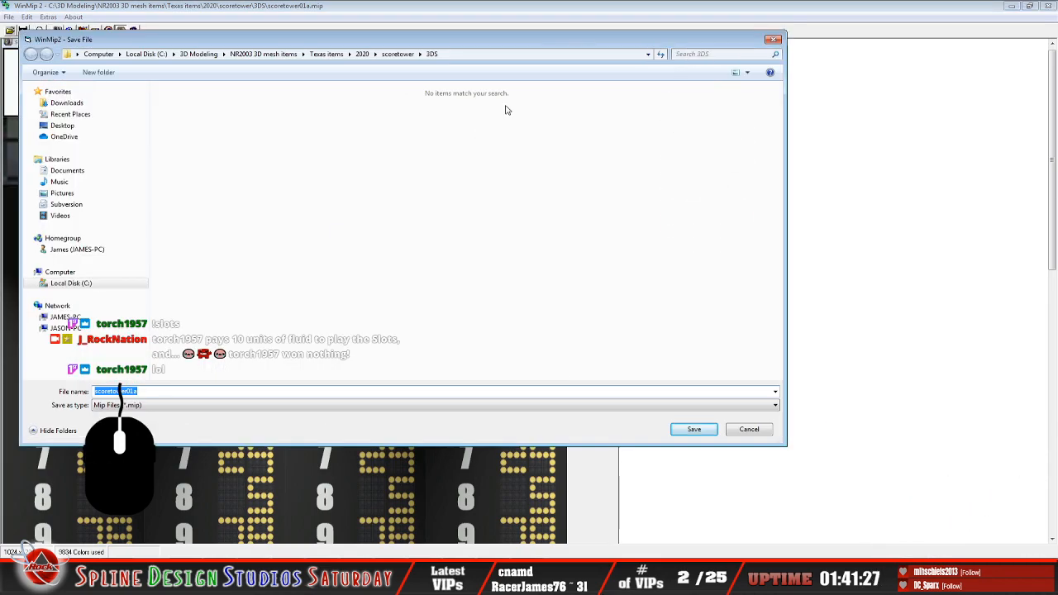
pyautogui.click(463, 53)
pyautogui.click(463, 55)
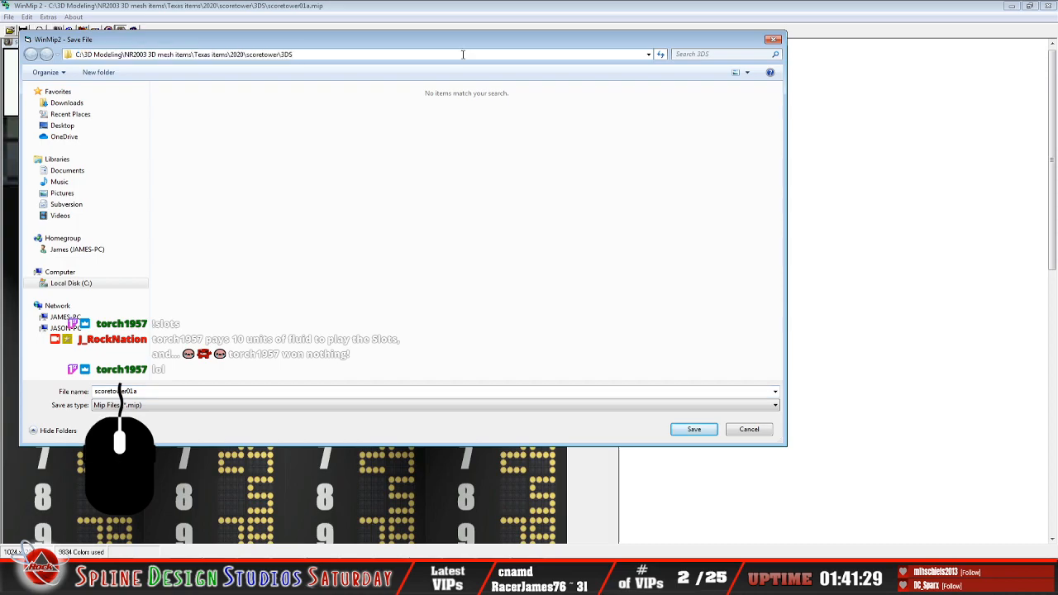
pyautogui.press('BackSpace')
pyautogui.press('BackSpace')
pyautogui.press('BackSpace')
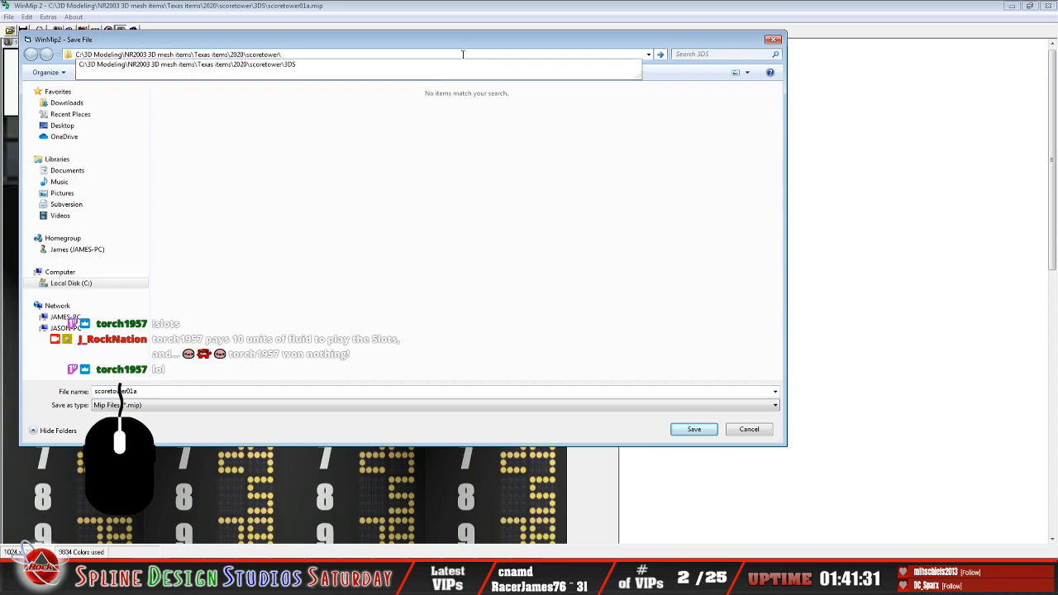
pyautogui.press('Return')
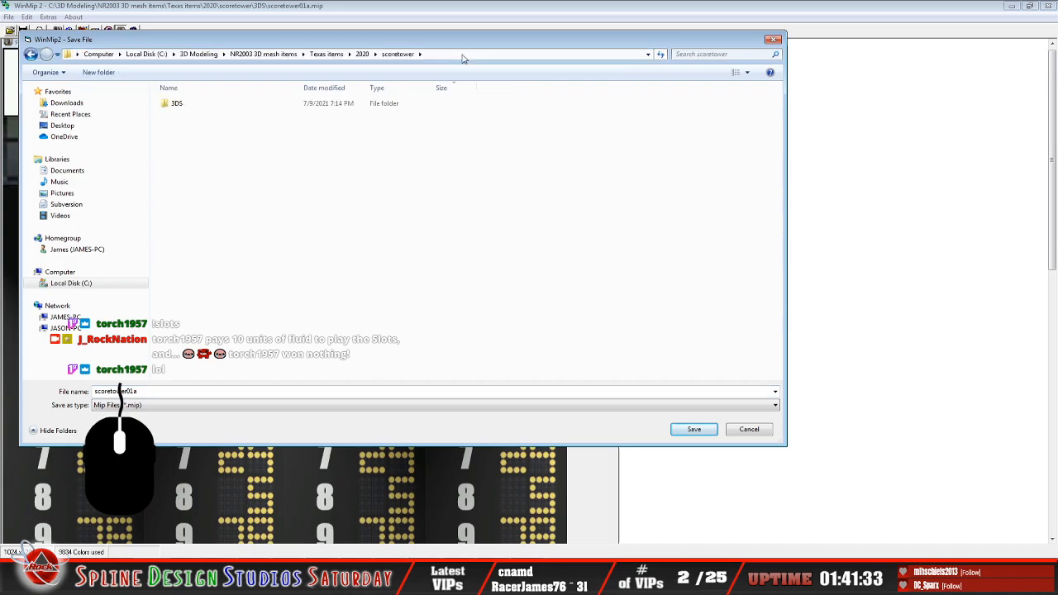
pyautogui.click(187, 392)
pyautogui.click(189, 392)
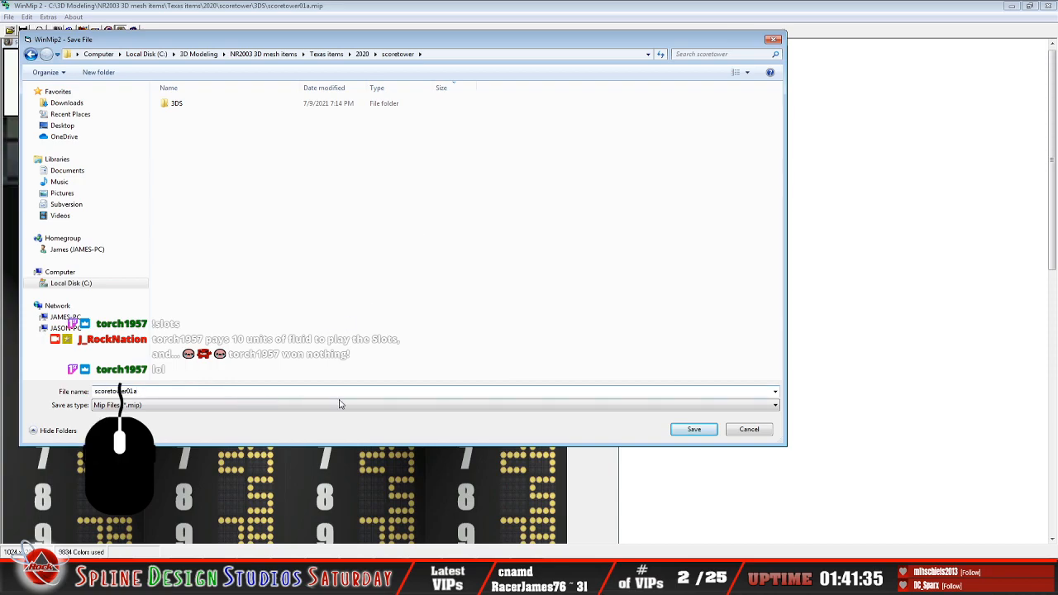
pyautogui.click(694, 429)
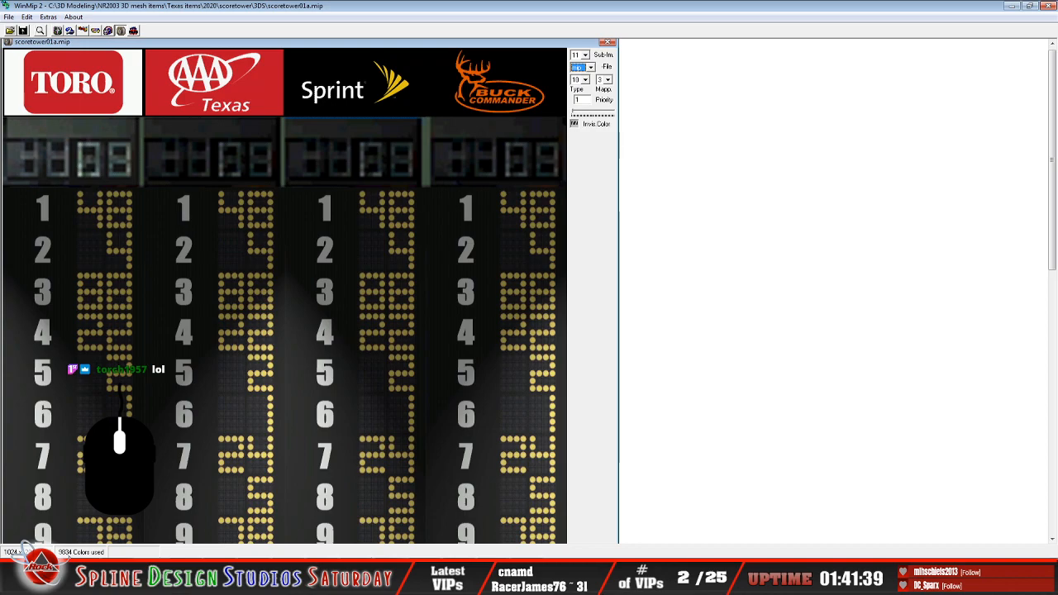
# Go back up to the scoretower folder in Windows Explorer and check the saved scoretower01a mip file
pyautogui.click(120, 577)
pyautogui.click(120, 504)
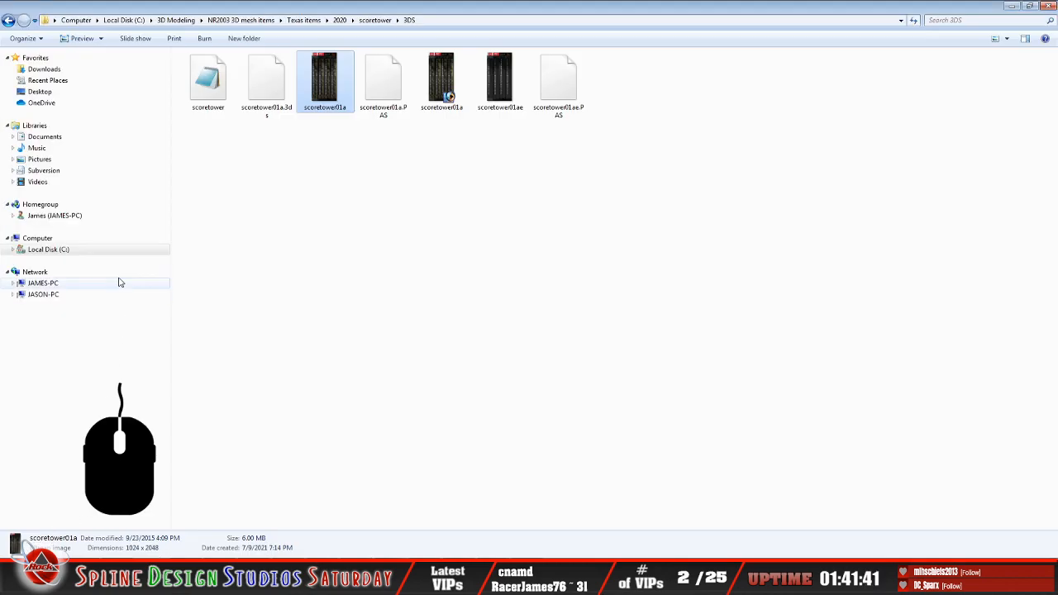
pyautogui.click(9, 20)
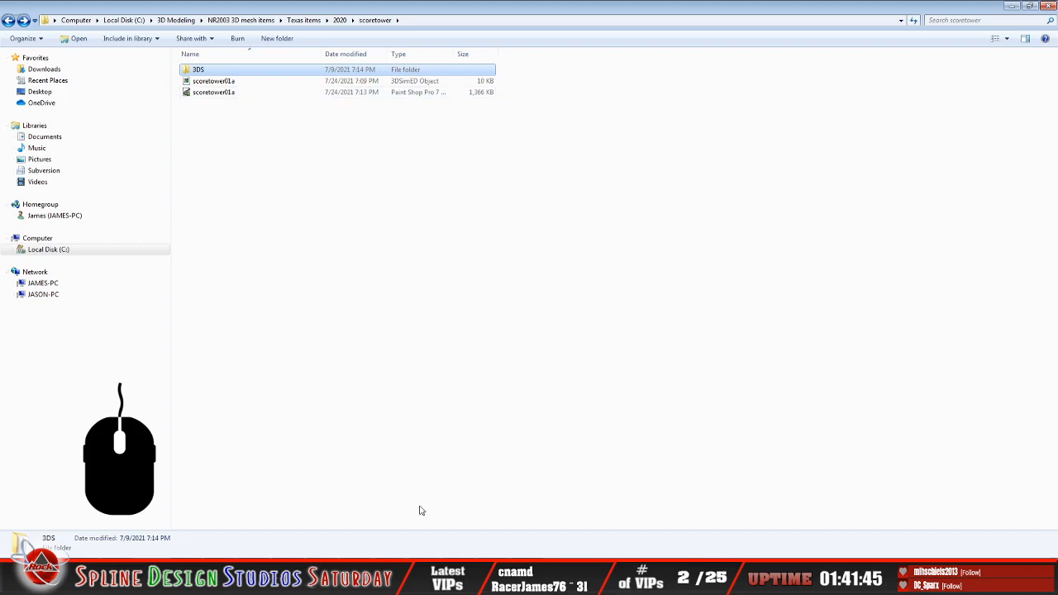
pyautogui.doubleClick(217, 92)
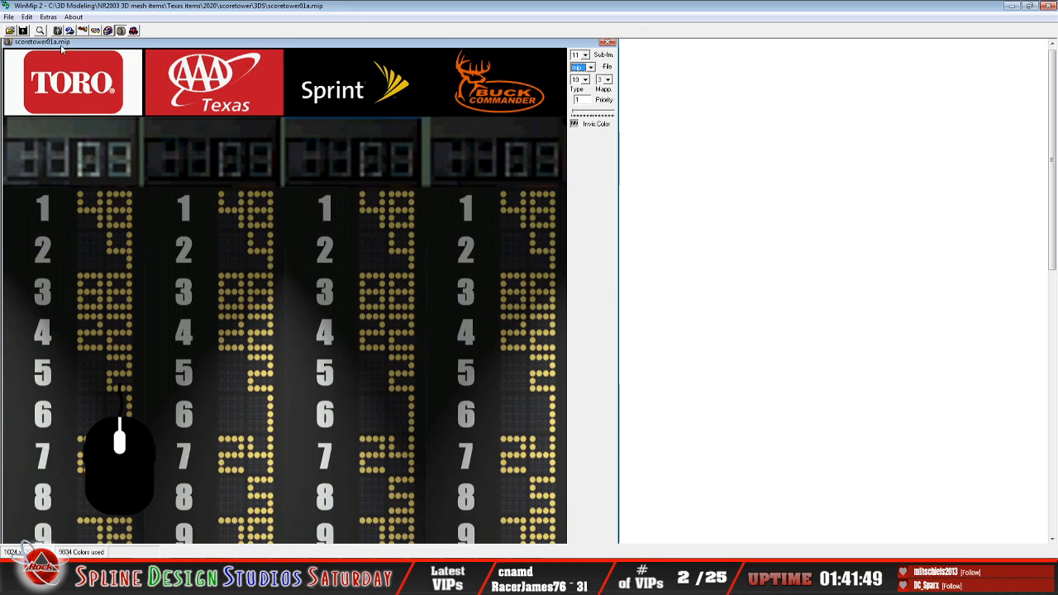
# Close the scoretower01a image in WinMip 2 and open the scoretower01ae bitmap from the 3DS folder
pyautogui.click(9, 16)
pyautogui.click(22, 48)
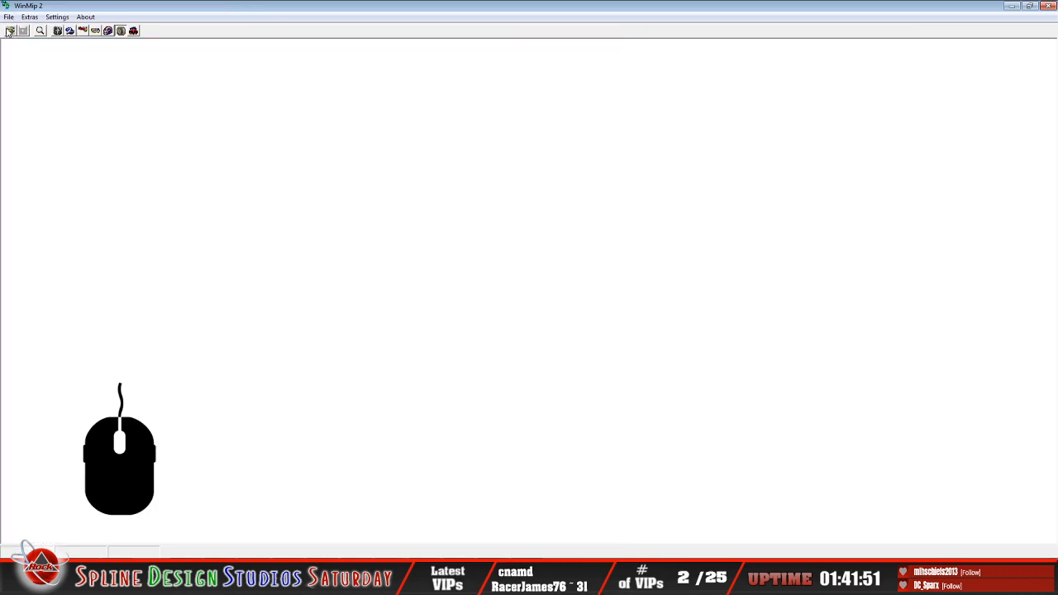
pyautogui.click(10, 30)
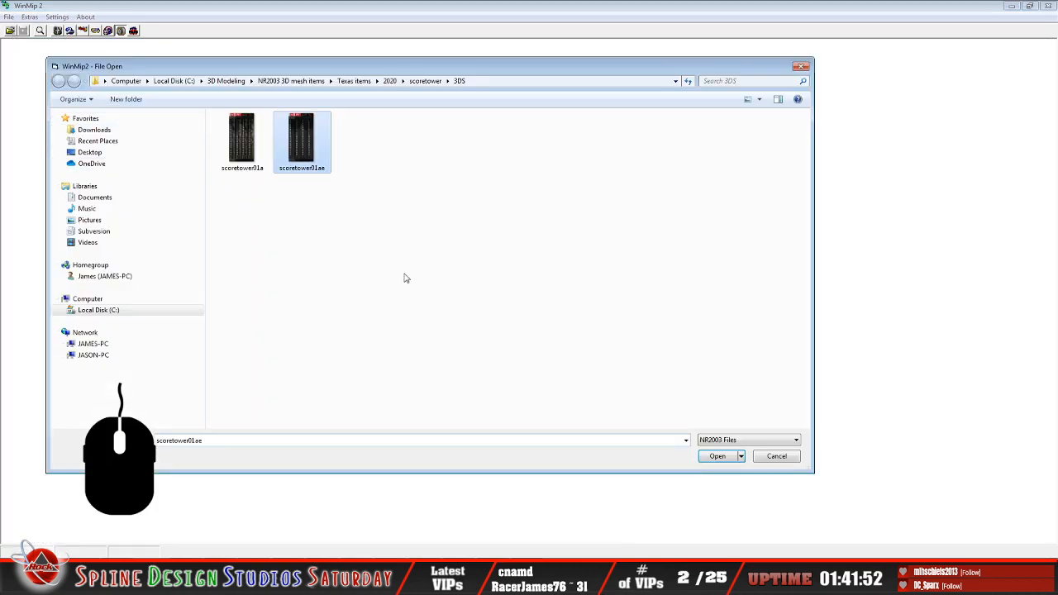
pyautogui.click(717, 457)
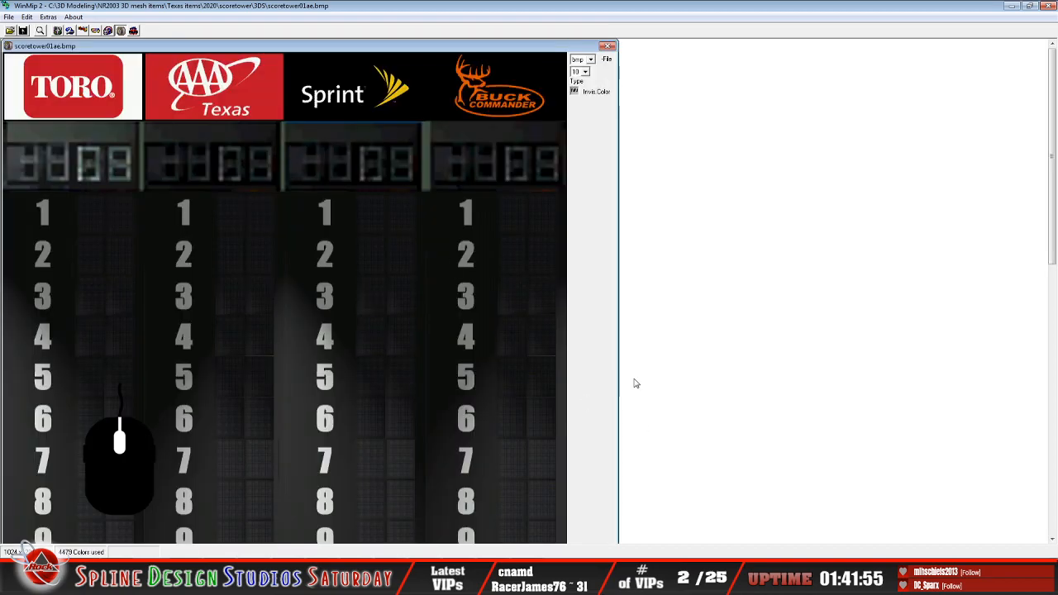
# Change the scoretower01ae image's file format to mip and save it as scoretower01ae in the scoretower folder, closing the image
pyautogui.click(591, 60)
pyautogui.click(578, 84)
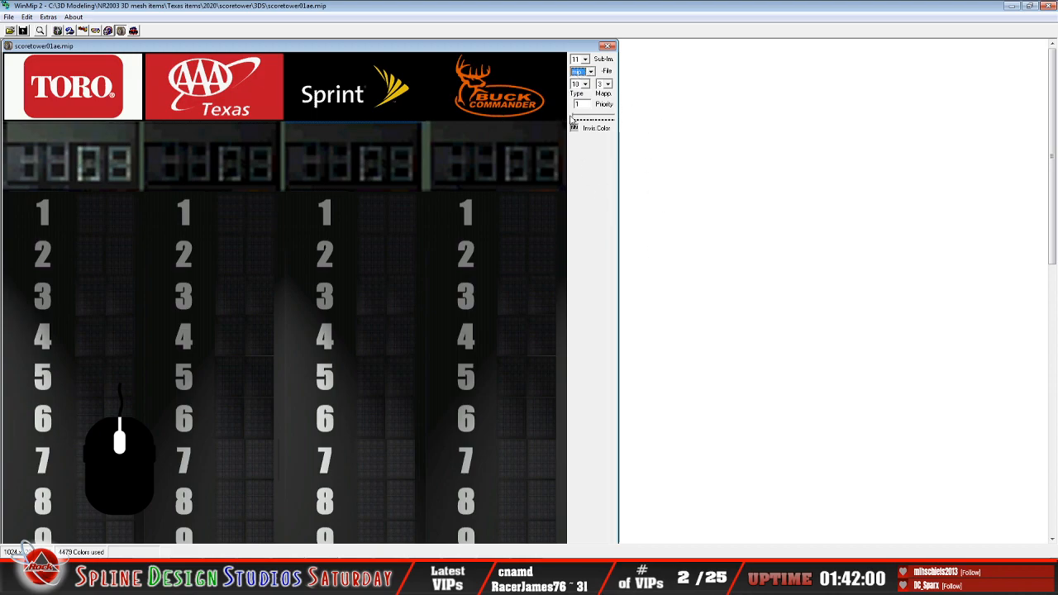
pyautogui.click(7, 17)
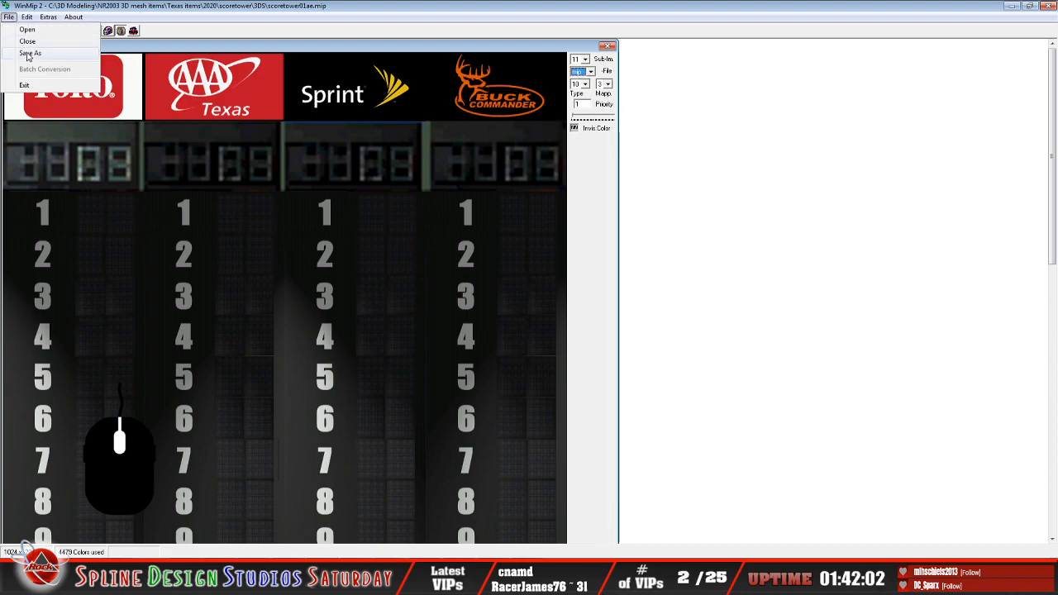
pyautogui.click(26, 51)
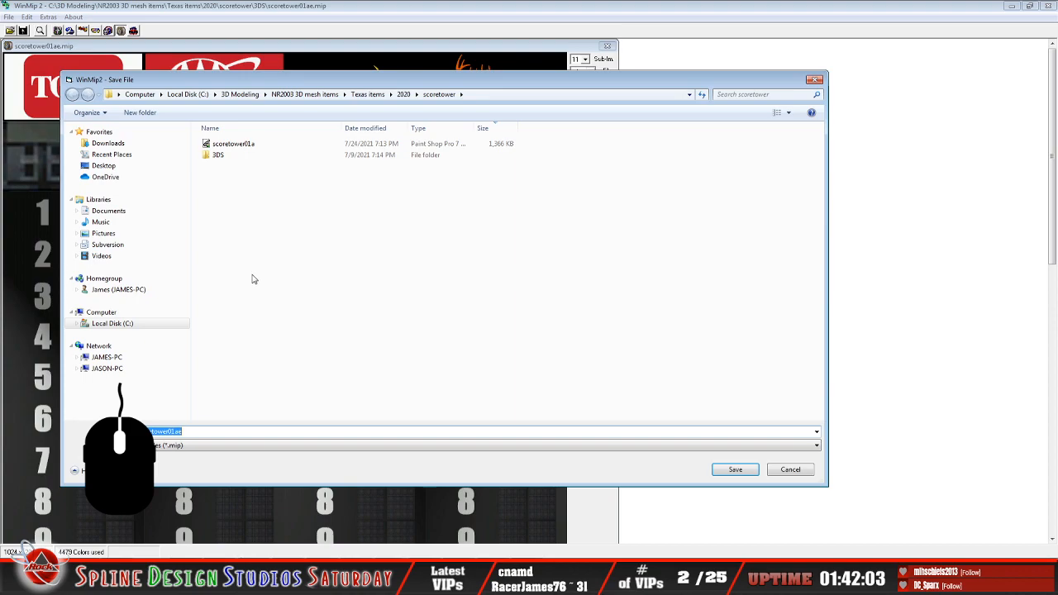
pyautogui.click(213, 433)
pyautogui.click(732, 470)
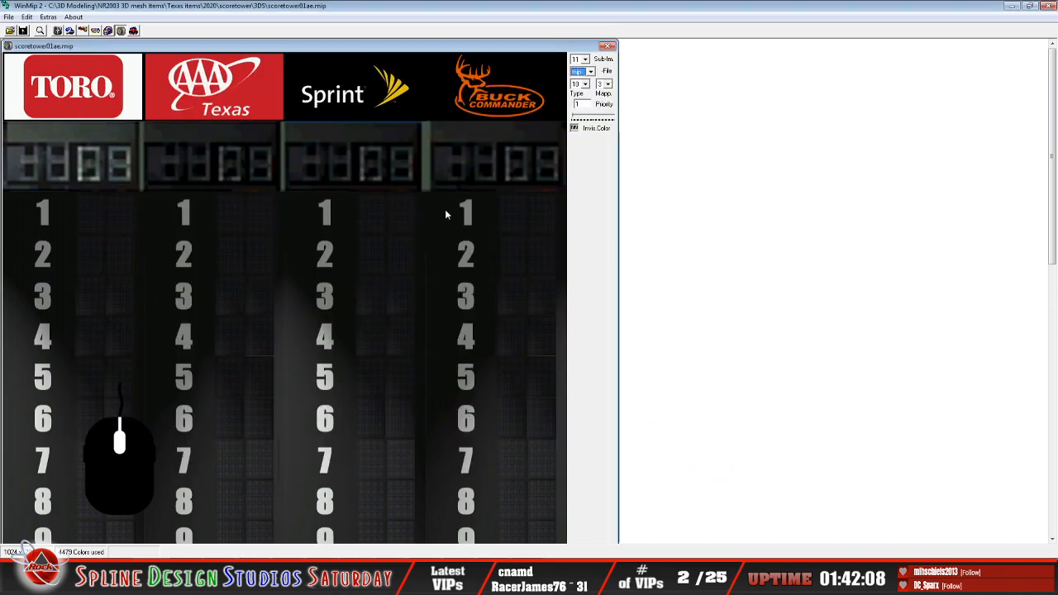
pyautogui.click(9, 16)
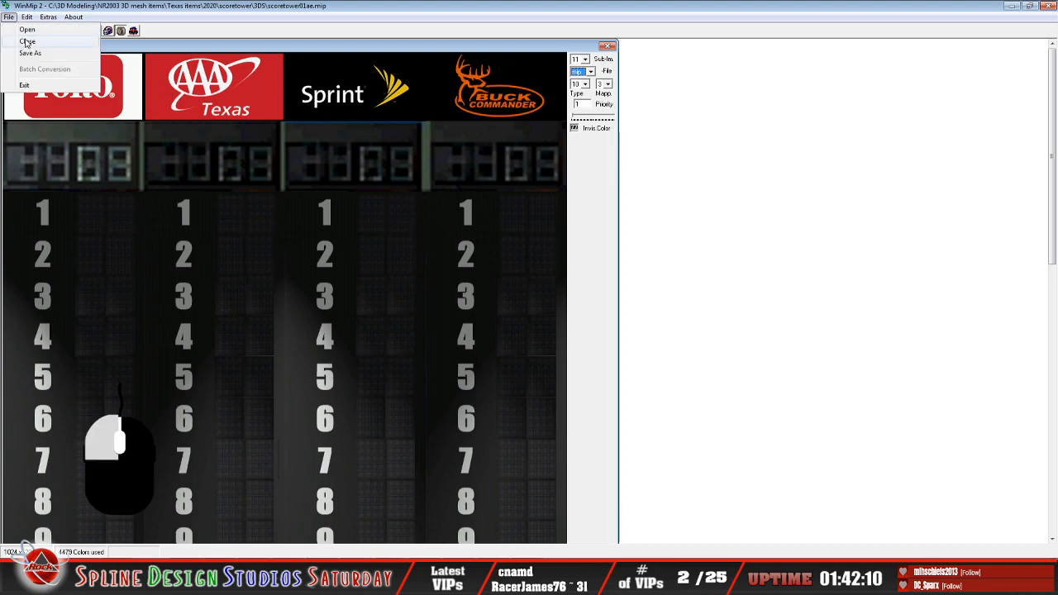
pyautogui.click(27, 40)
# Open the scoretower01a 3DO from the scoretower folder in 3DSimED to check the model, closing it and exiting the program when done
pyautogui.click(50, 542)
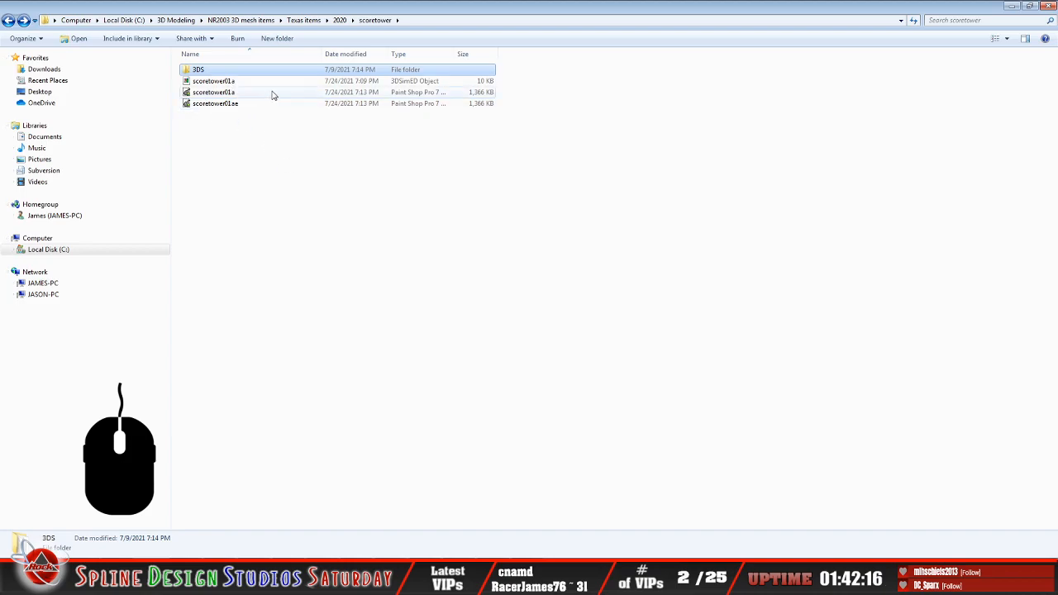
pyautogui.doubleClick(223, 83)
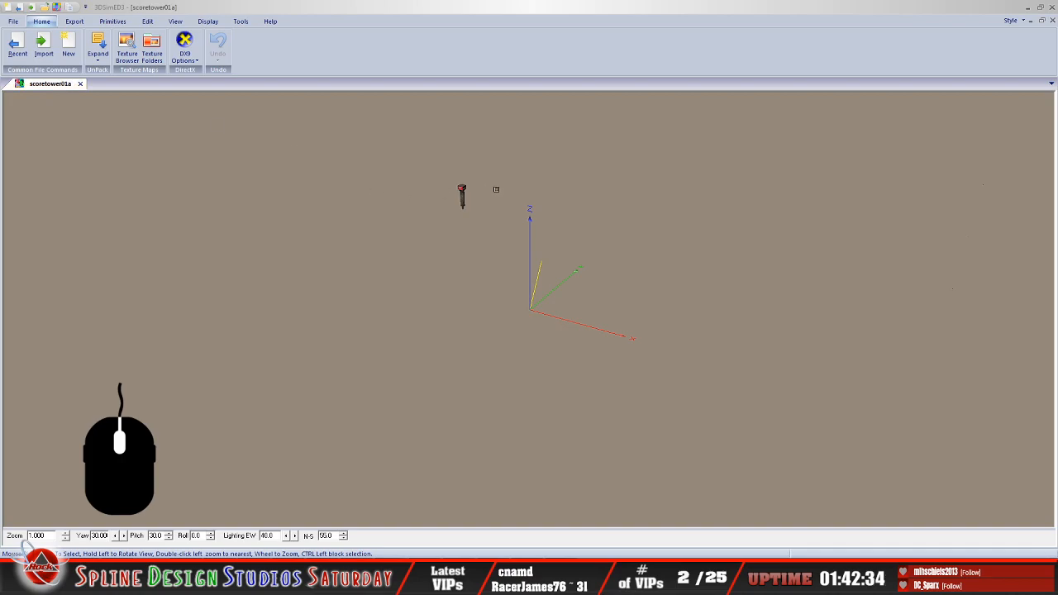
pyautogui.click(80, 84)
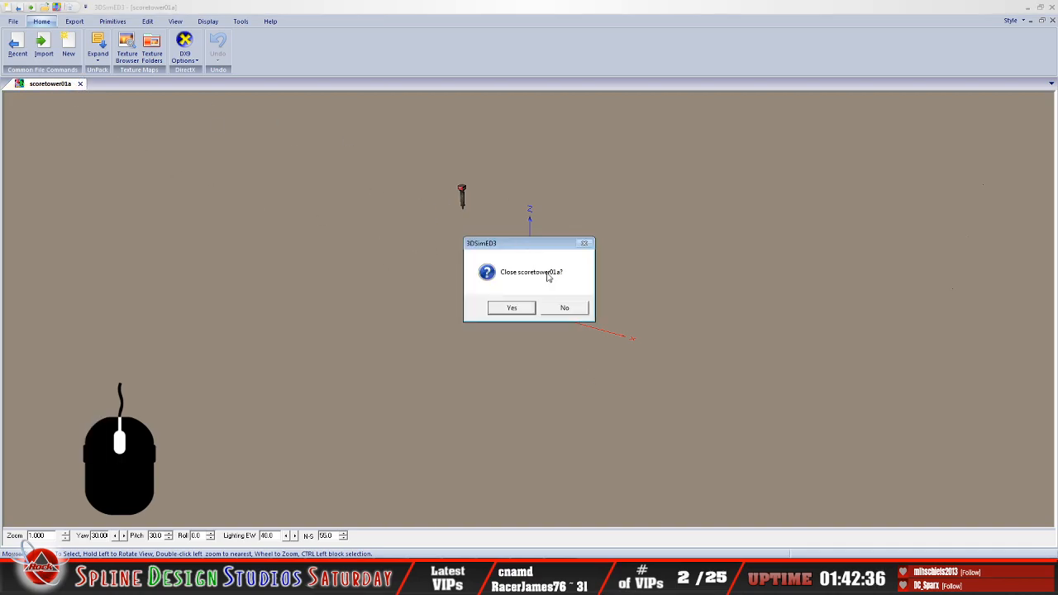
pyautogui.click(514, 308)
pyautogui.click(13, 20)
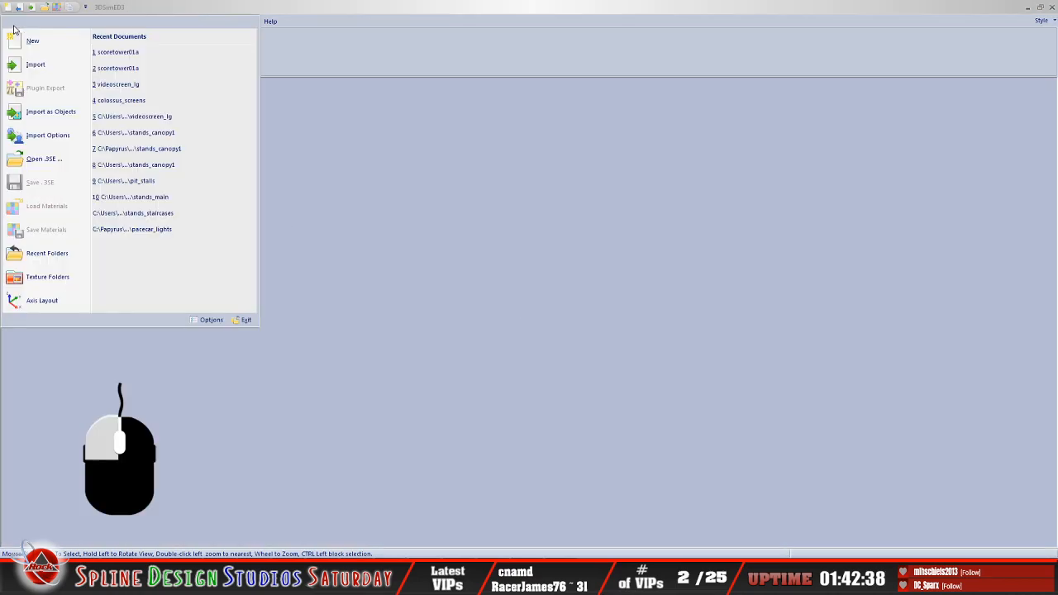
pyautogui.click(245, 320)
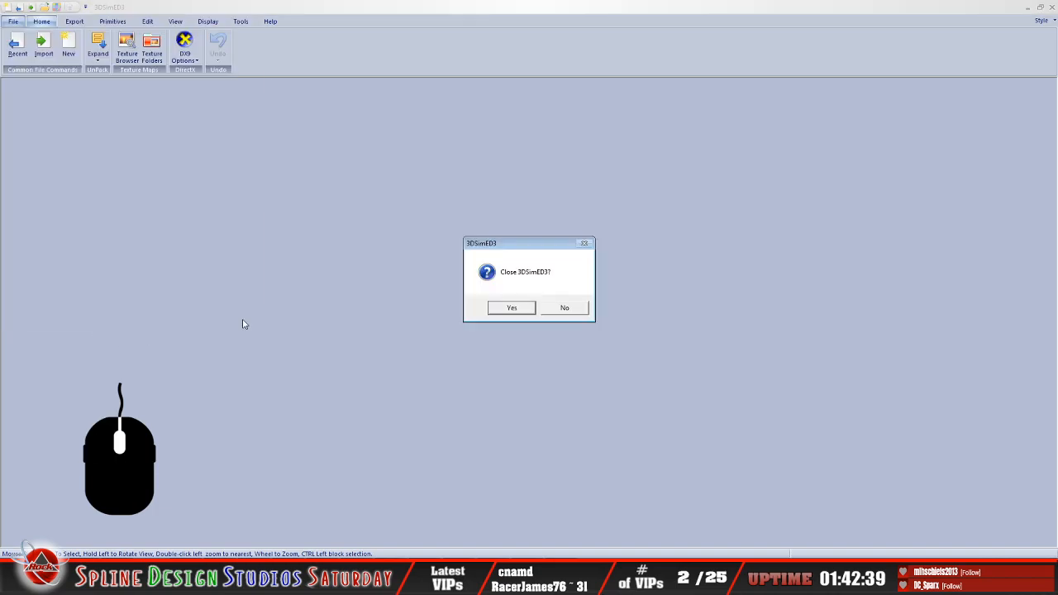
pyautogui.click(516, 310)
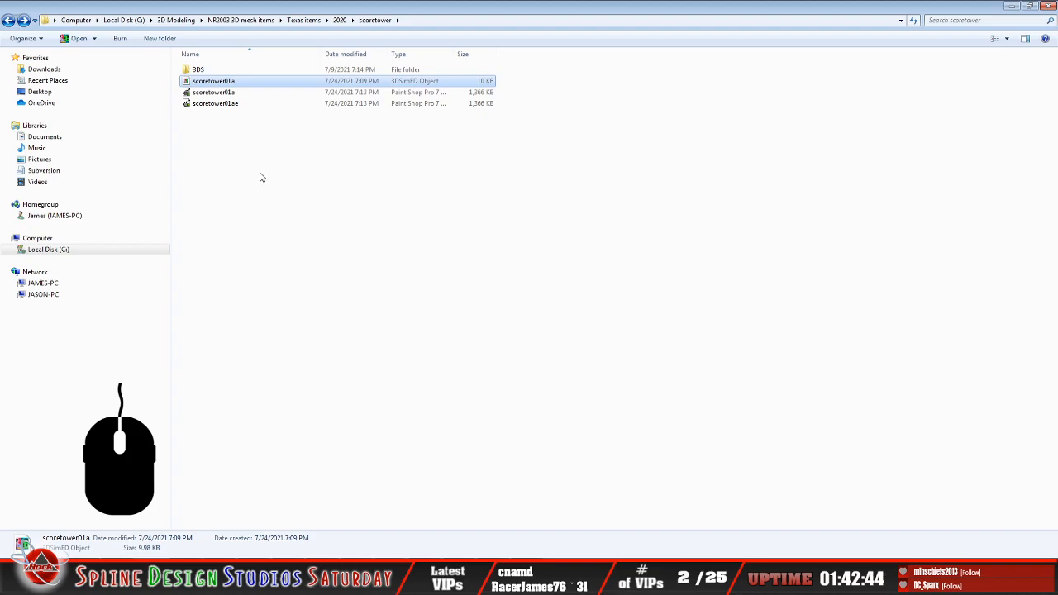
# Copy the scoretower01a 3DO and the scoretower01a and scoretower01ae mip files from the scoretower folder into the Texas_2020_TE track folder
pyautogui.keyDown('ctrl'); pyautogui.click(211, 93); pyautogui.keyUp('ctrl')
pyautogui.keyDown('ctrl'); pyautogui.click(207, 105); pyautogui.keyUp('ctrl')
pyautogui.rightClick(206, 106)
pyautogui.click(241, 261)
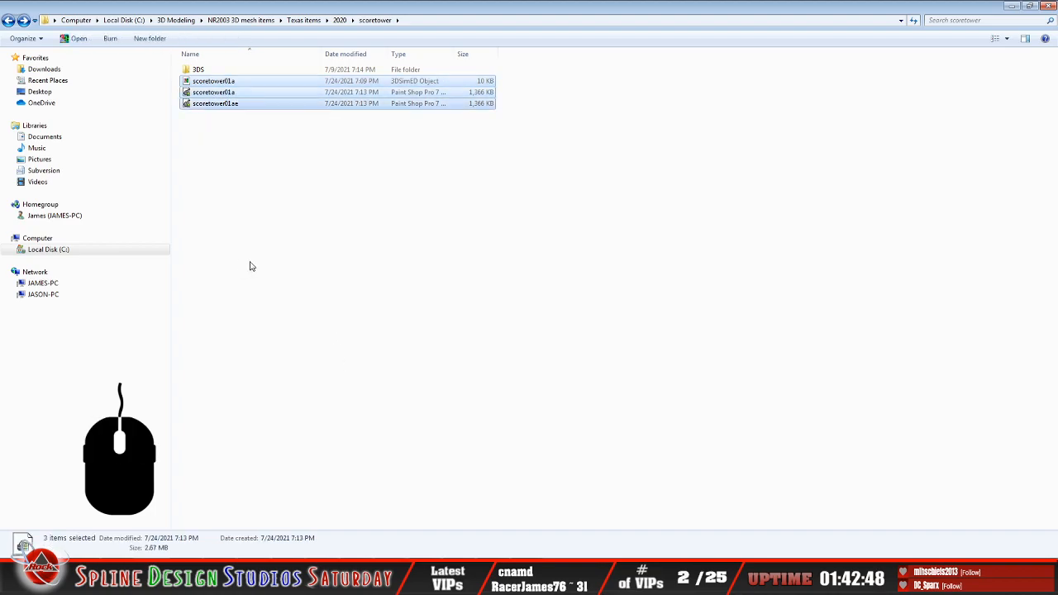
pyautogui.click(240, 266)
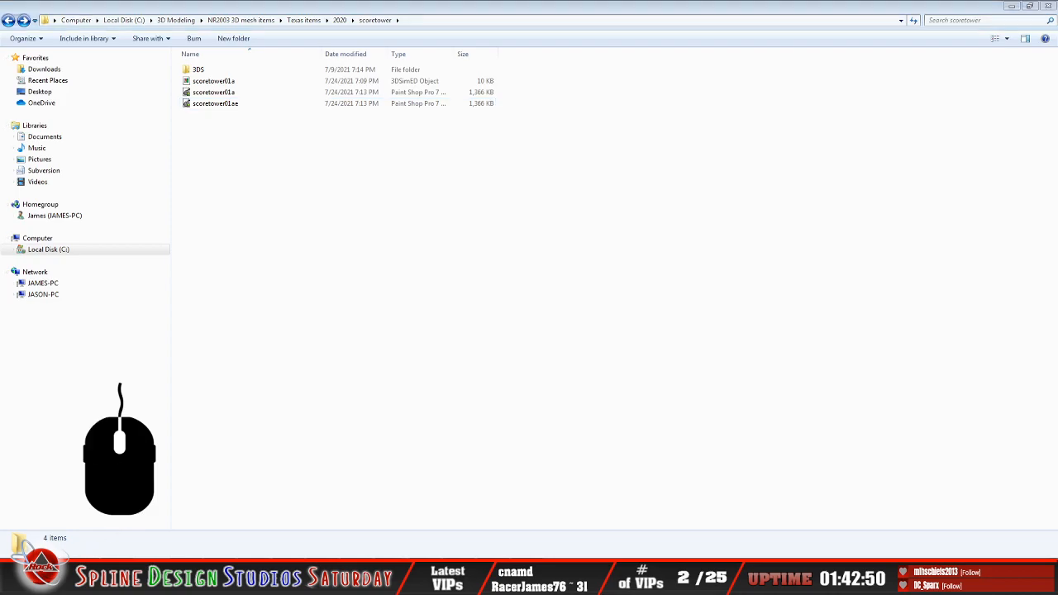
pyautogui.click(43, 506)
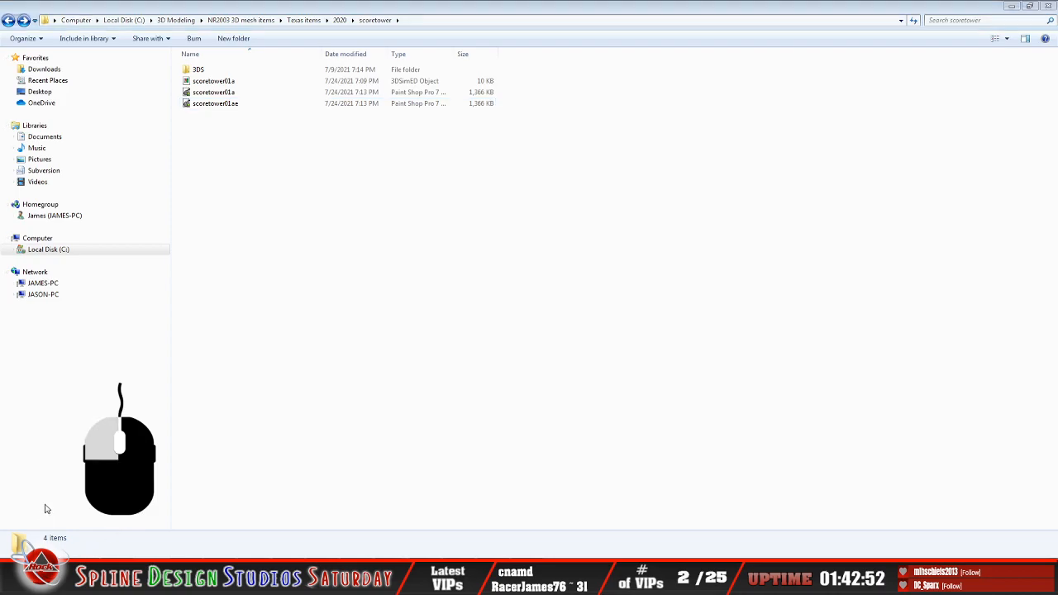
pyautogui.doubleClick(223, 71)
pyautogui.rightClick(560, 470)
pyautogui.click(589, 350)
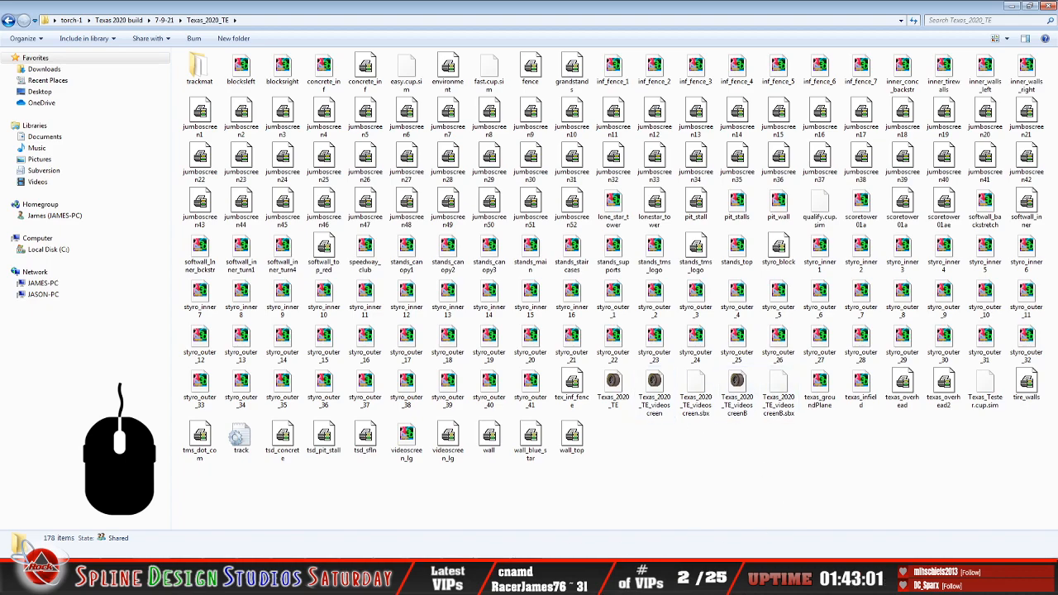
# Switch to Sandbox and exit it, returning to the Texas_2020_TE folder
pyautogui.click(404, 552)
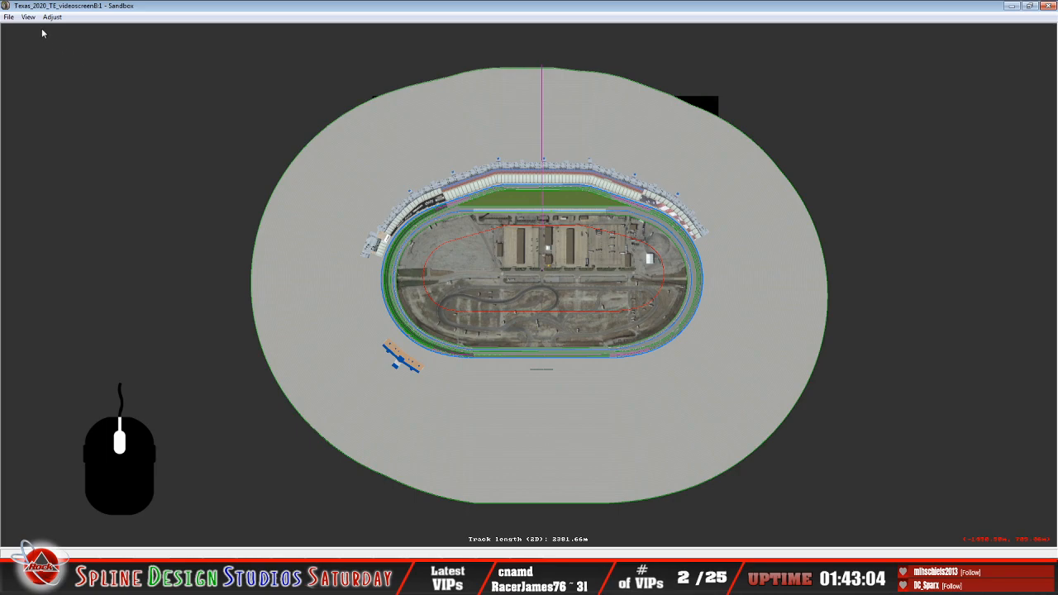
pyautogui.click(10, 18)
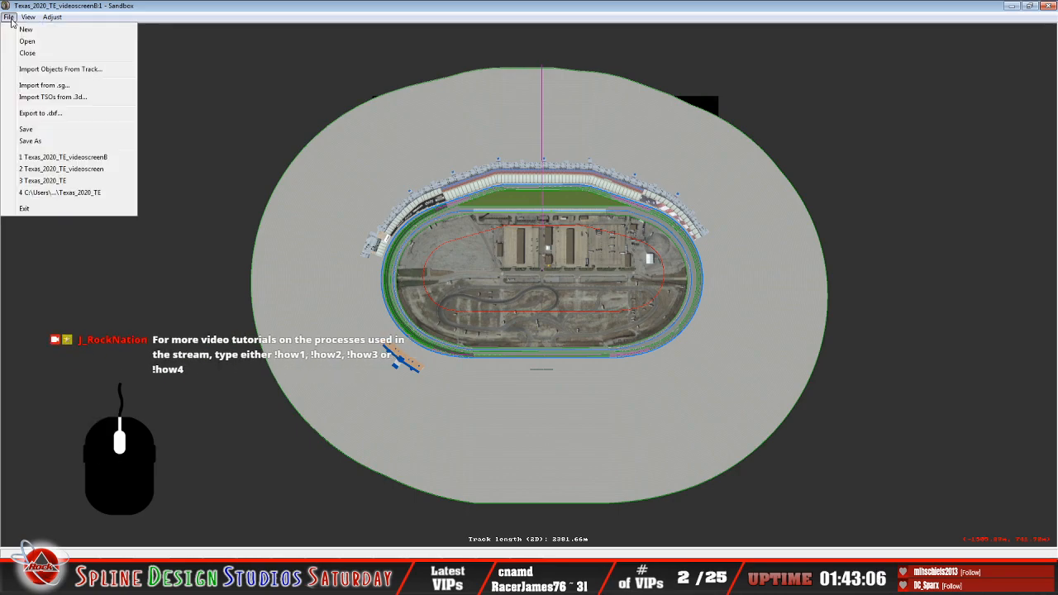
pyautogui.click(21, 31)
pyautogui.click(8, 20)
pyautogui.click(42, 210)
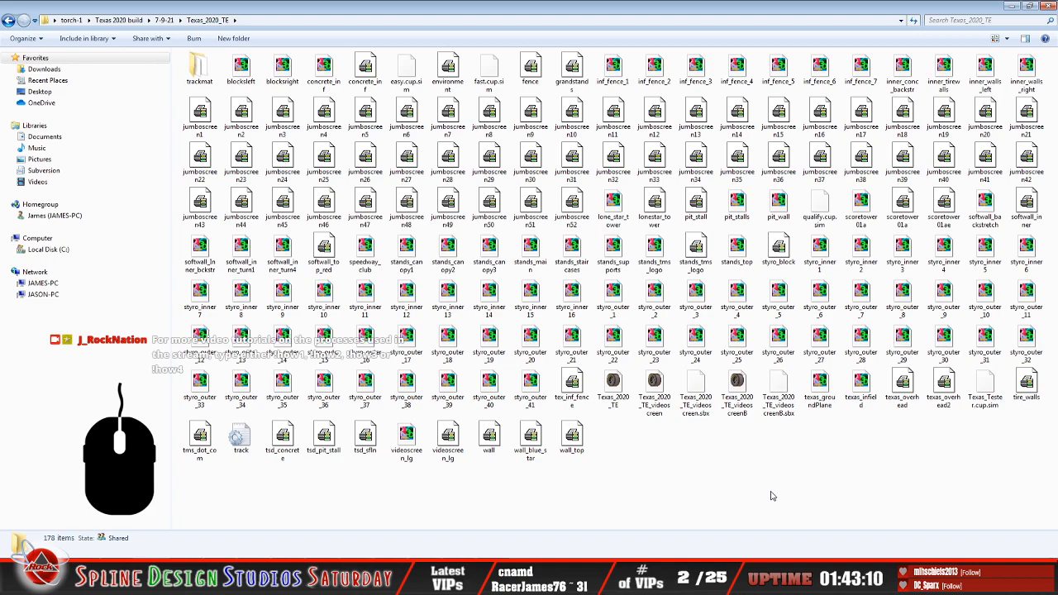
# Open the Texas_2020_TE_videoscreenB track from the Texas_2020_TE folder in Sandbox, with a brightened view in a maximized window
pyautogui.click(738, 397)
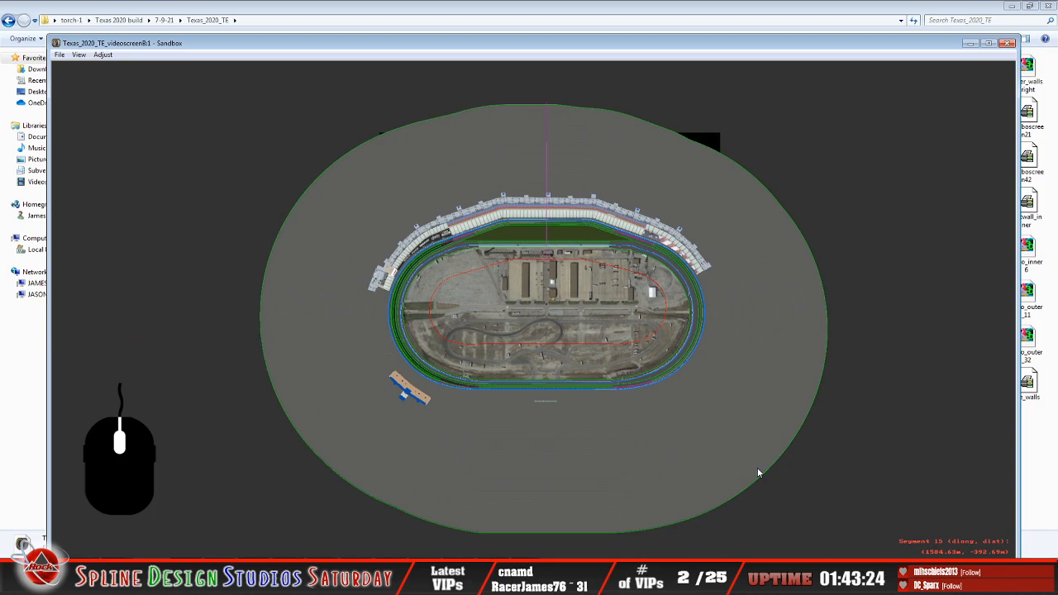
pyautogui.press('l')
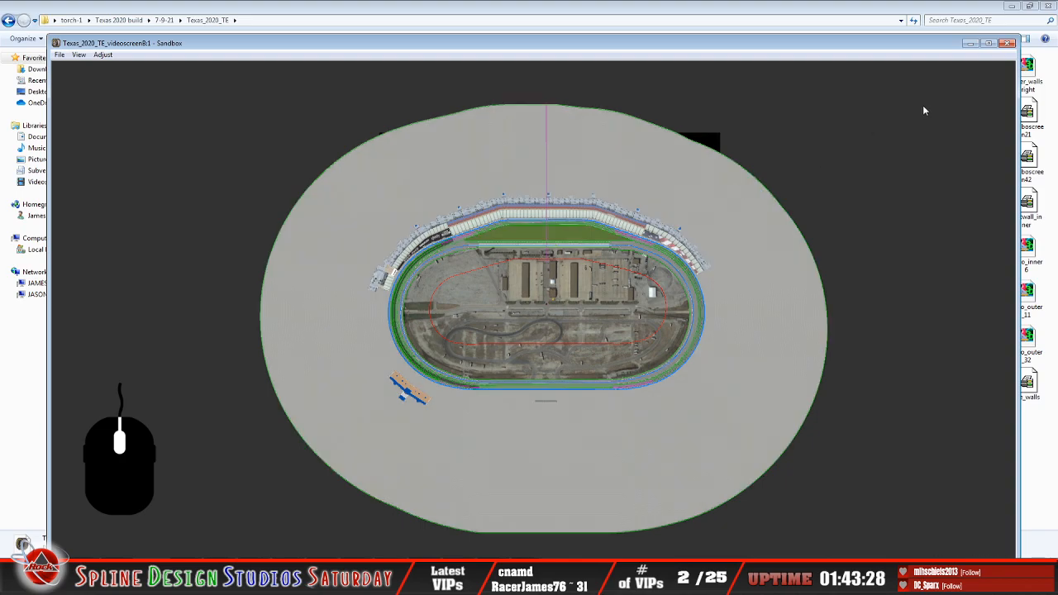
pyautogui.click(990, 43)
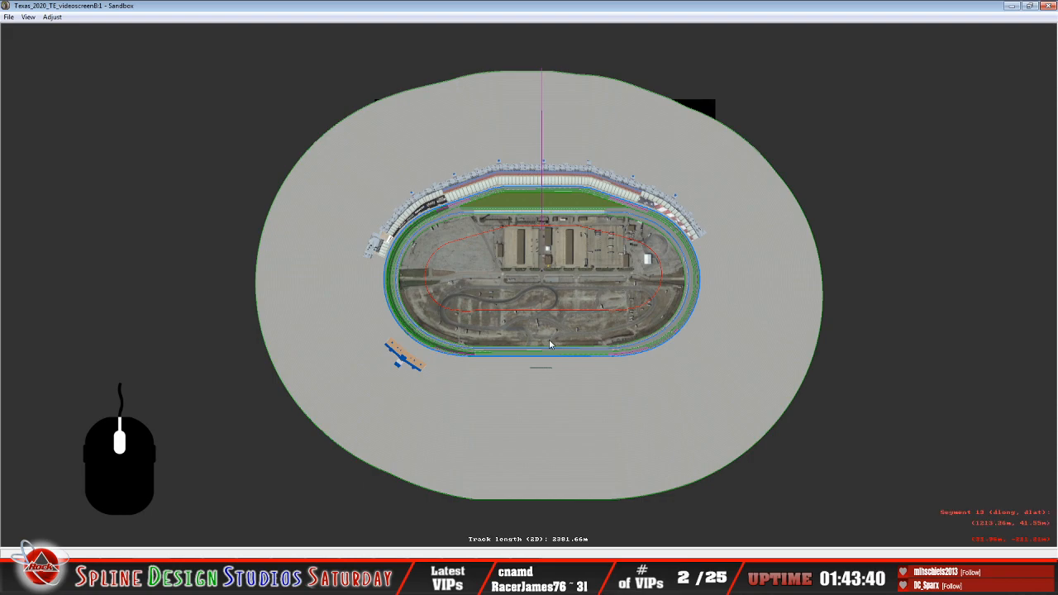
# Switch the Texas track to the Object Placement View and bring the track map in front of the object properties dialog
pyautogui.click(29, 18)
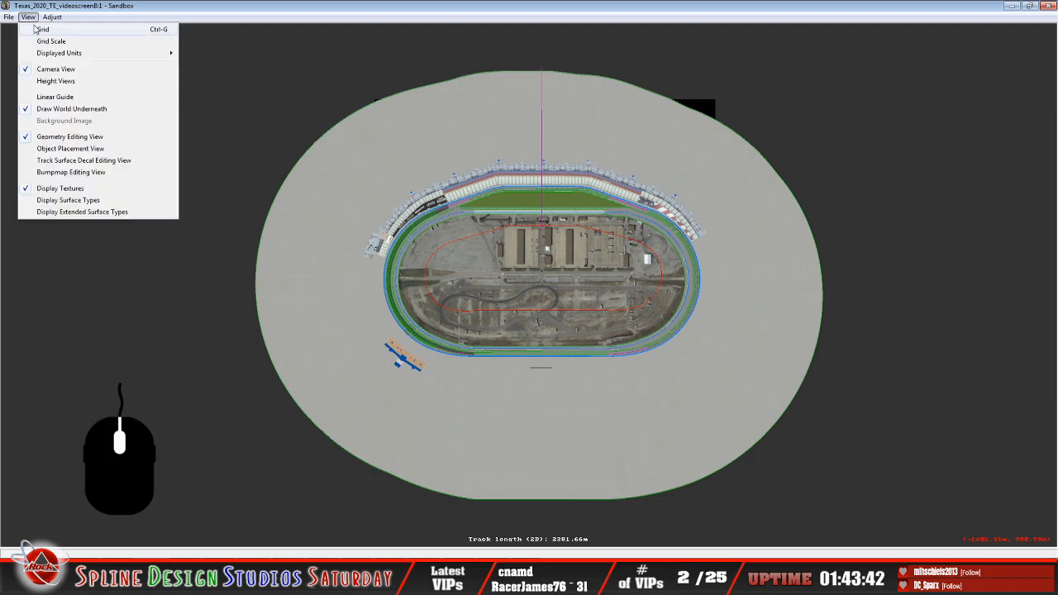
pyautogui.click(62, 149)
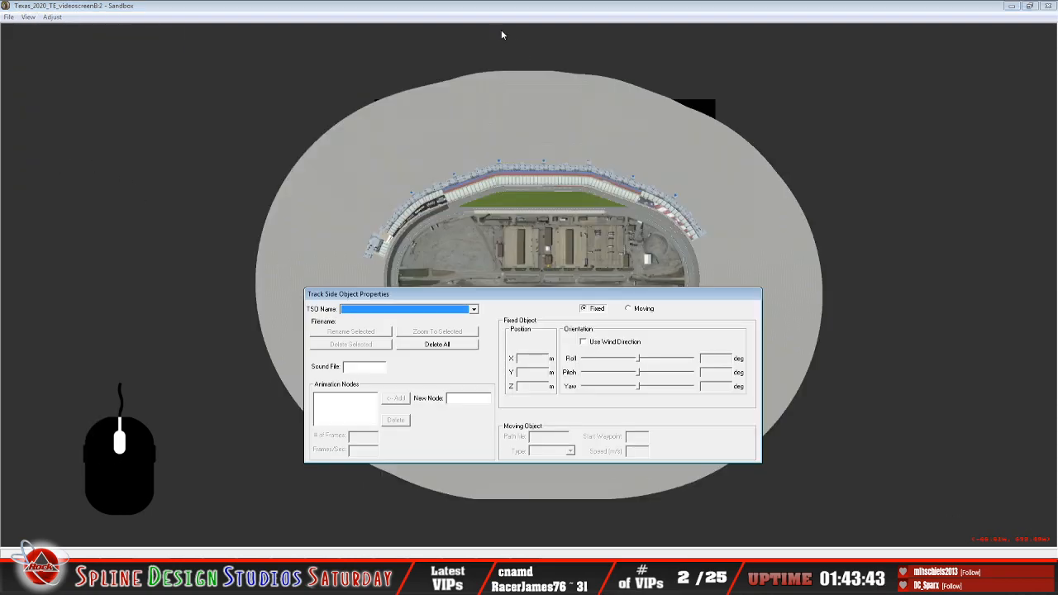
pyautogui.click(509, 260)
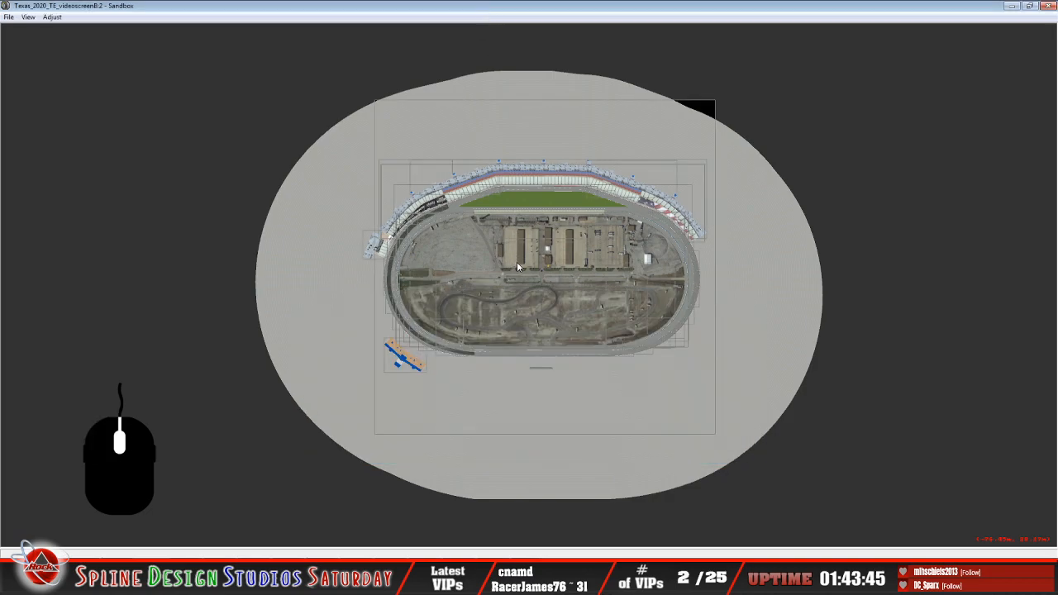
# Add scoretower01a.3do as a trackside object in the empty area outside the ground plane, beyond the grandstand's left end
pyautogui.rightClick(218, 176)
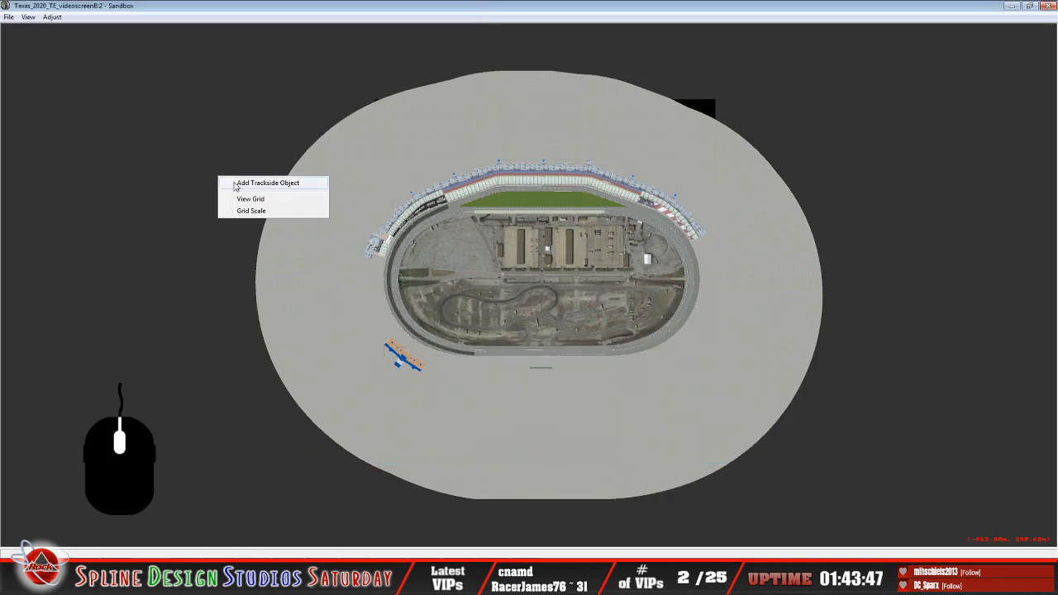
pyautogui.click(241, 183)
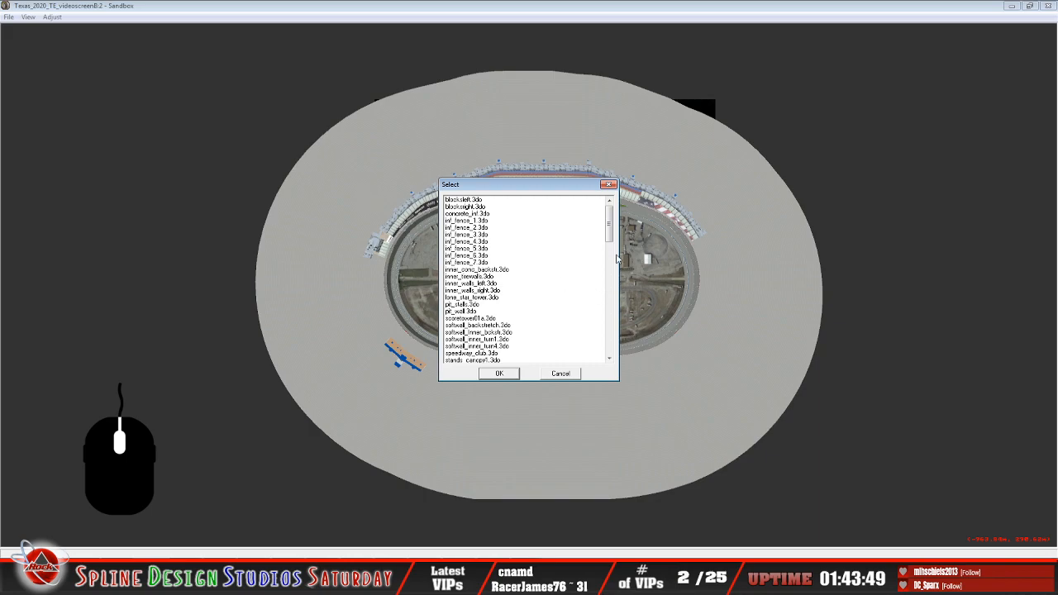
pyautogui.moveTo(611, 233); pyautogui.dragTo(613, 240)
pyautogui.click(543, 276)
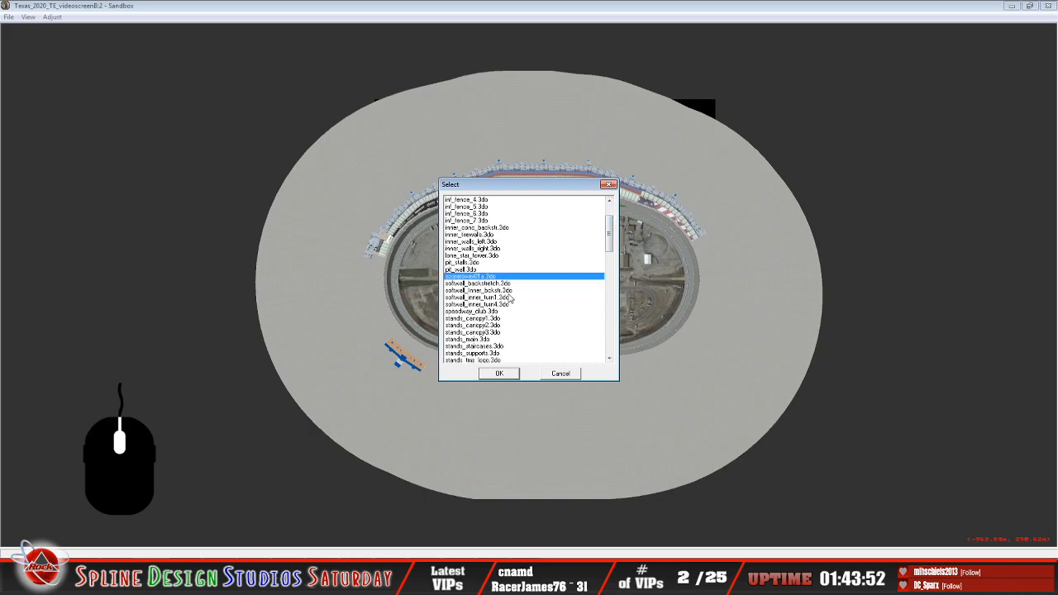
pyautogui.click(500, 374)
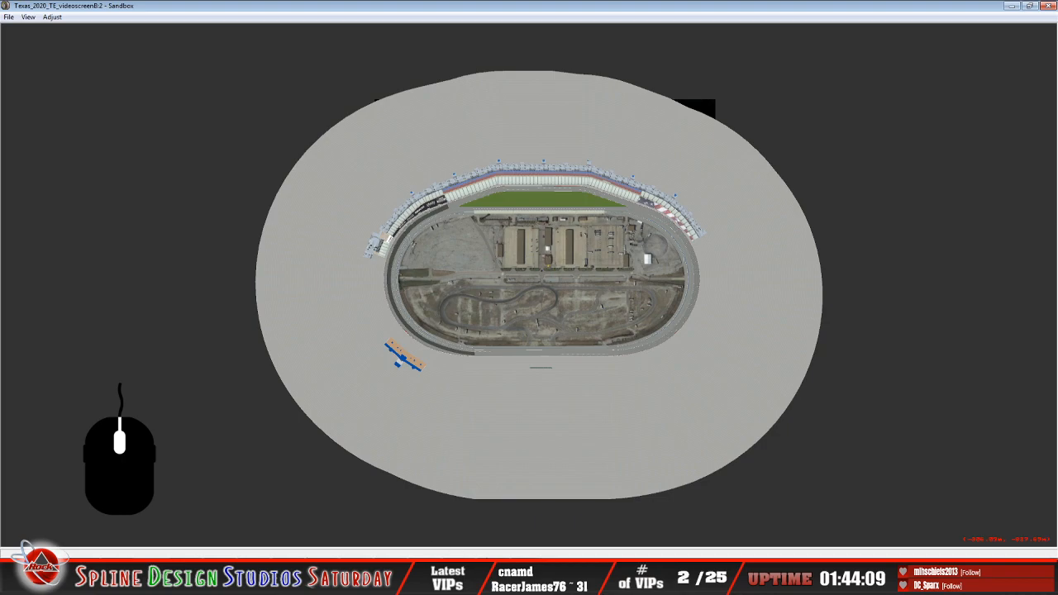
# Select the scoretower01a.3do instance in the Track Side Object Properties and make it a fixed object
pyautogui.click(483, 580)
pyautogui.click(530, 554)
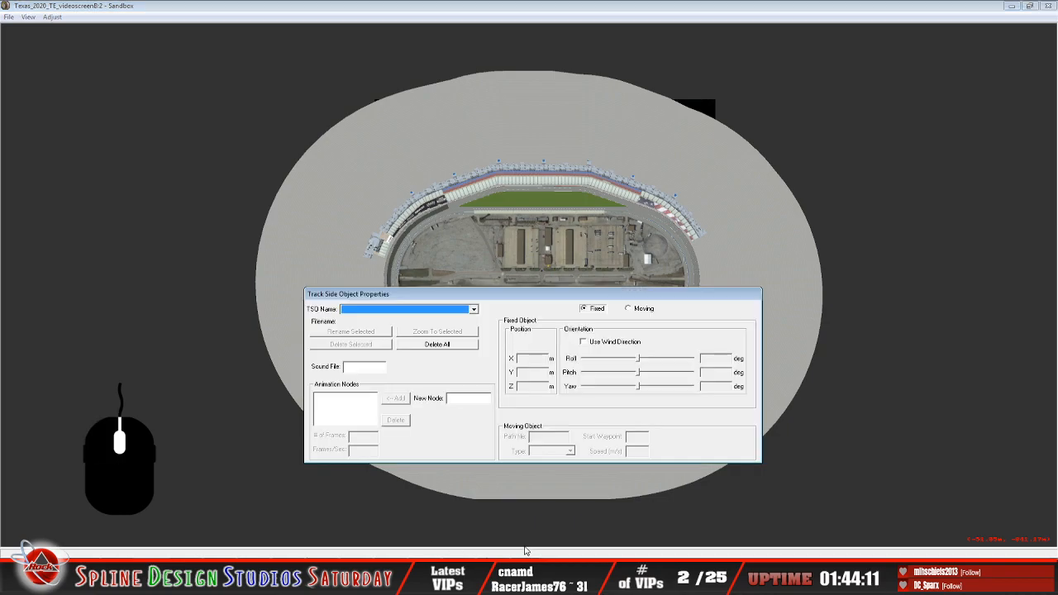
pyautogui.click(474, 310)
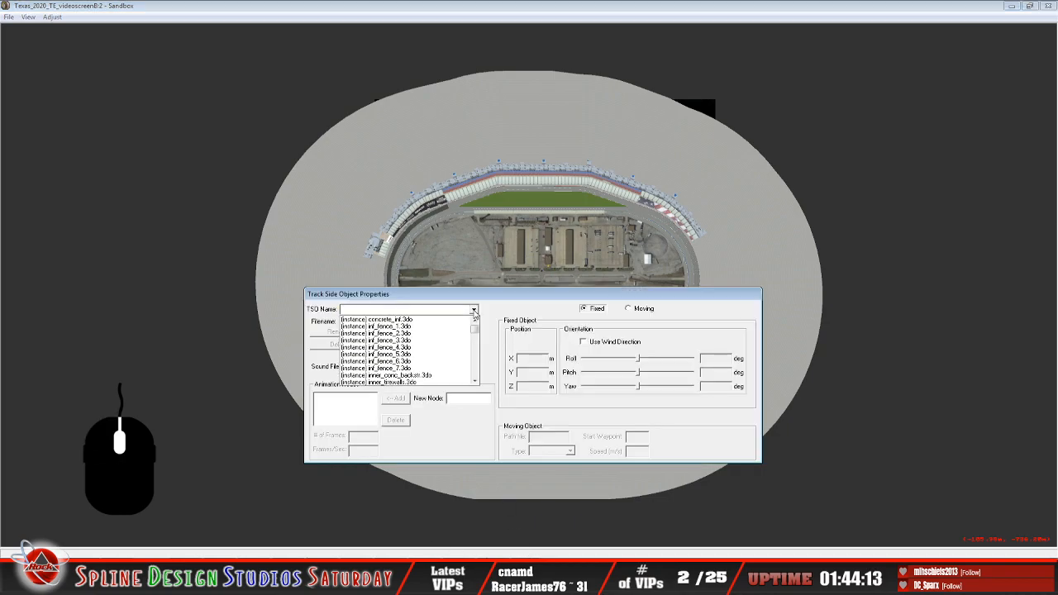
pyautogui.moveTo(475, 329); pyautogui.dragTo(476, 337)
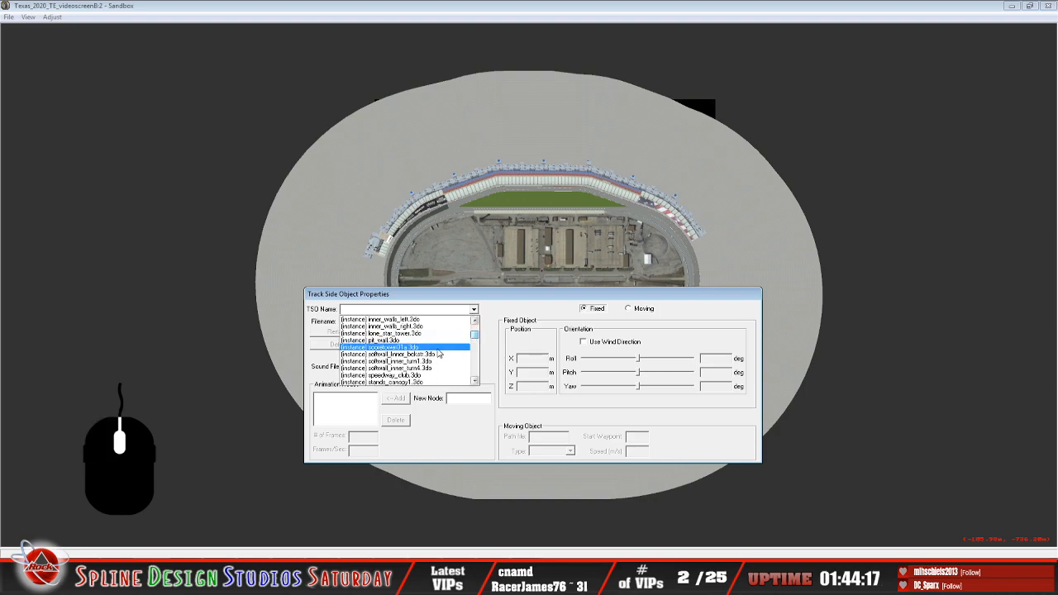
pyautogui.click(440, 348)
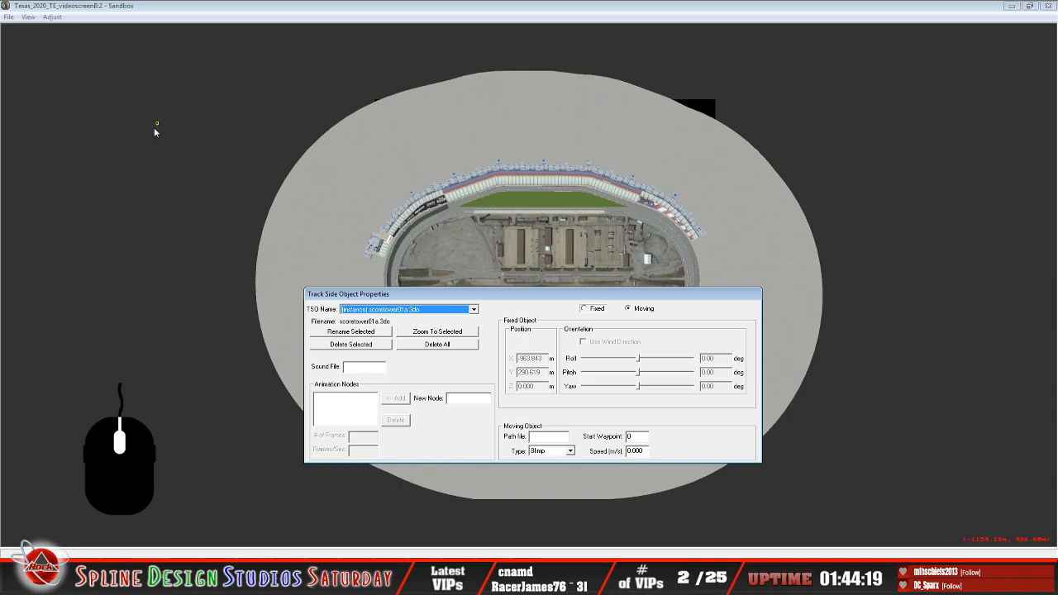
pyautogui.click(589, 309)
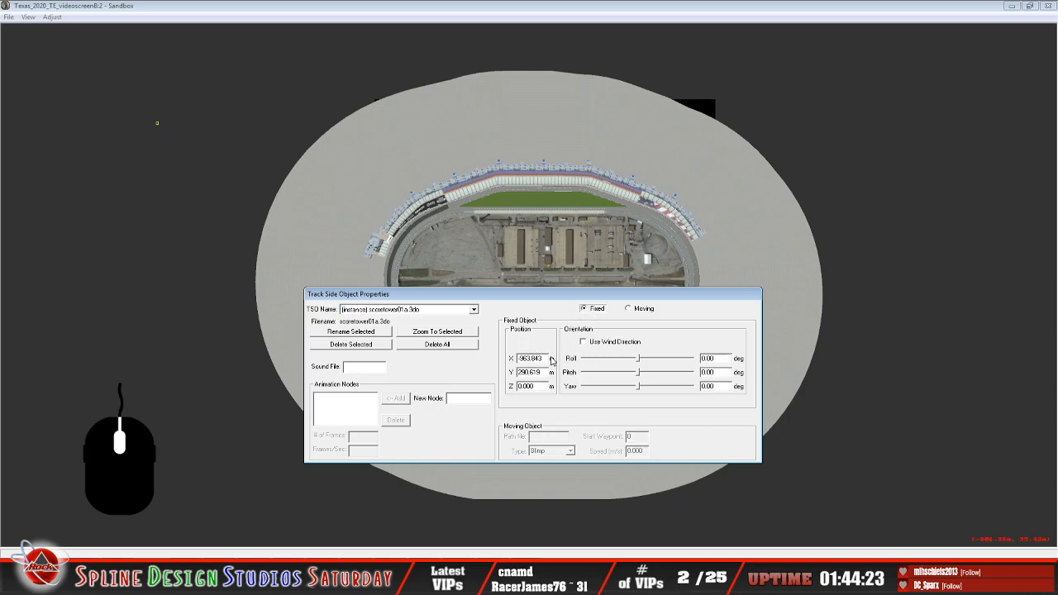
# Set the scoretower's X and Y position to 0 and bring the track map back to the front
pyautogui.press('BackSpace')
pyautogui.press('BackSpace')
pyautogui.press('BackSpace')
pyautogui.press('BackSpace')
pyautogui.press('BackSpace')
pyautogui.press('BackSpace')
pyautogui.write('0')
pyautogui.click(544, 373)
pyautogui.press('BackSpace')
pyautogui.press('BackSpace')
pyautogui.press('BackSpace')
pyautogui.press('BackSpace')
pyautogui.press('BackSpace')
pyautogui.press('BackSpace')
pyautogui.press('BackSpace')
pyautogui.write('0')
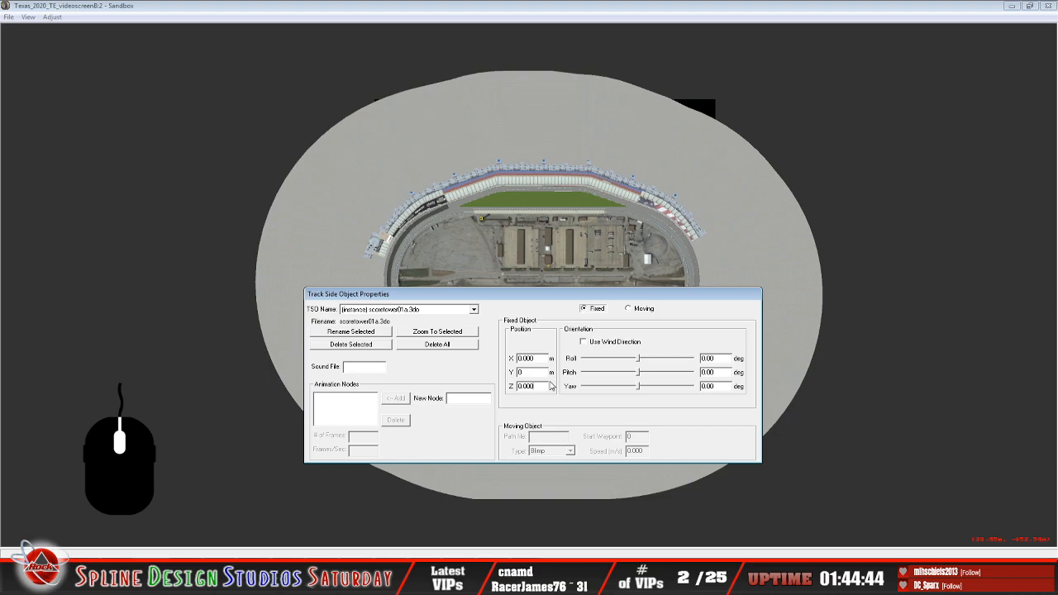
pyautogui.click(719, 176)
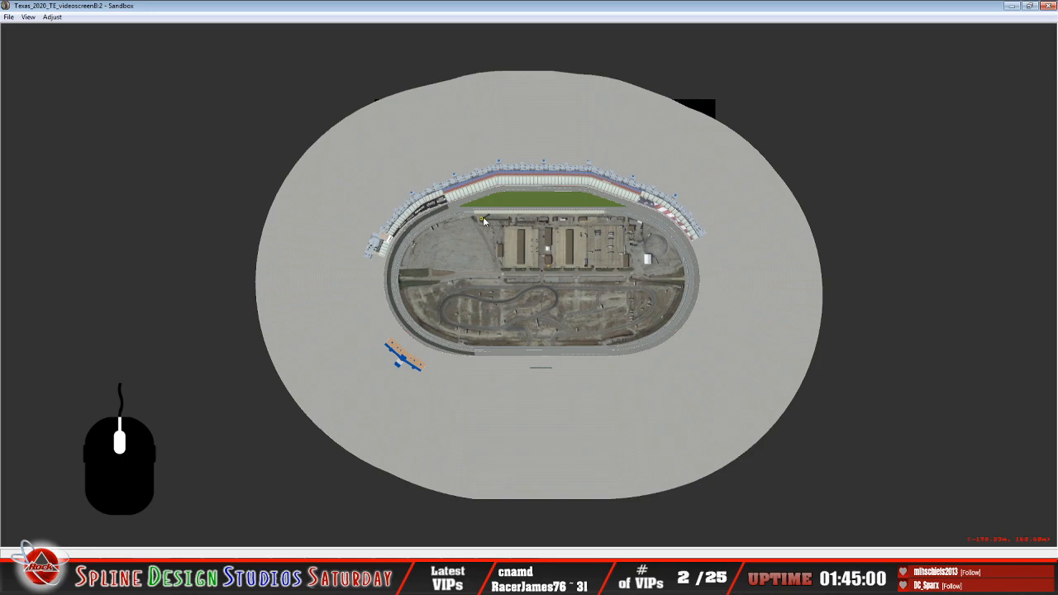
# Examine the scoretower's bounding box in the Camera View, checking its placement in the infield beside pit road
pyautogui.click(532, 560)
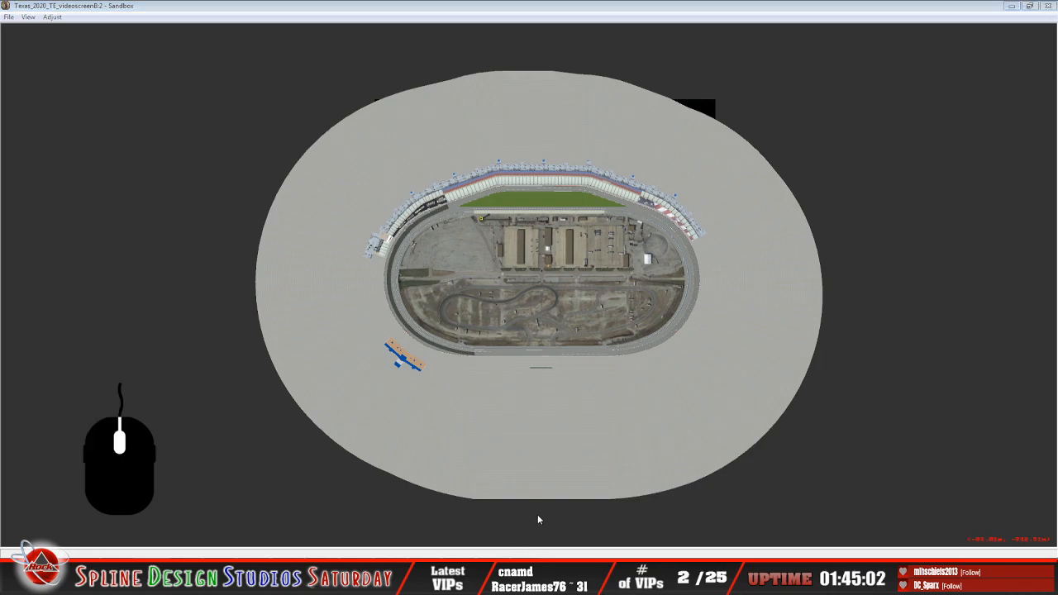
pyautogui.click(538, 519)
pyautogui.click(181, 140)
pyautogui.click(195, 165)
pyautogui.click(480, 405)
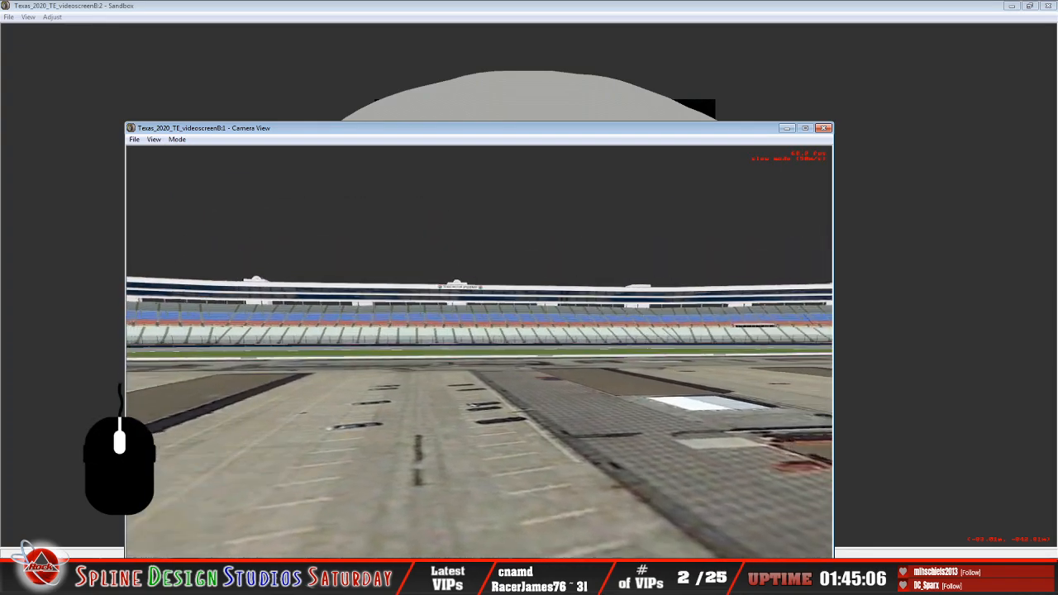
pyautogui.moveTo(479, 405); pyautogui.dragTo(367, 333, button='right')
pyautogui.moveTo(367, 332); pyautogui.dragTo(372, 355)
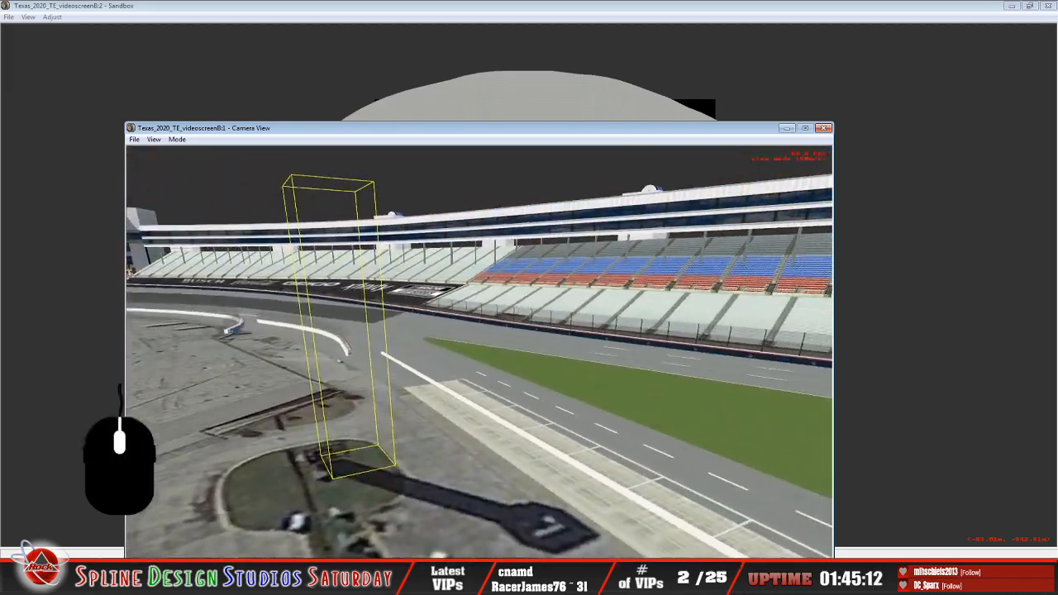
pyautogui.moveTo(372, 356); pyautogui.dragTo(372, 330, button='right')
pyautogui.moveTo(373, 331); pyautogui.dragTo(359, 372)
pyautogui.moveTo(360, 368); pyautogui.dragTo(364, 335, button='right')
pyautogui.moveTo(364, 335); pyautogui.dragTo(425, 402)
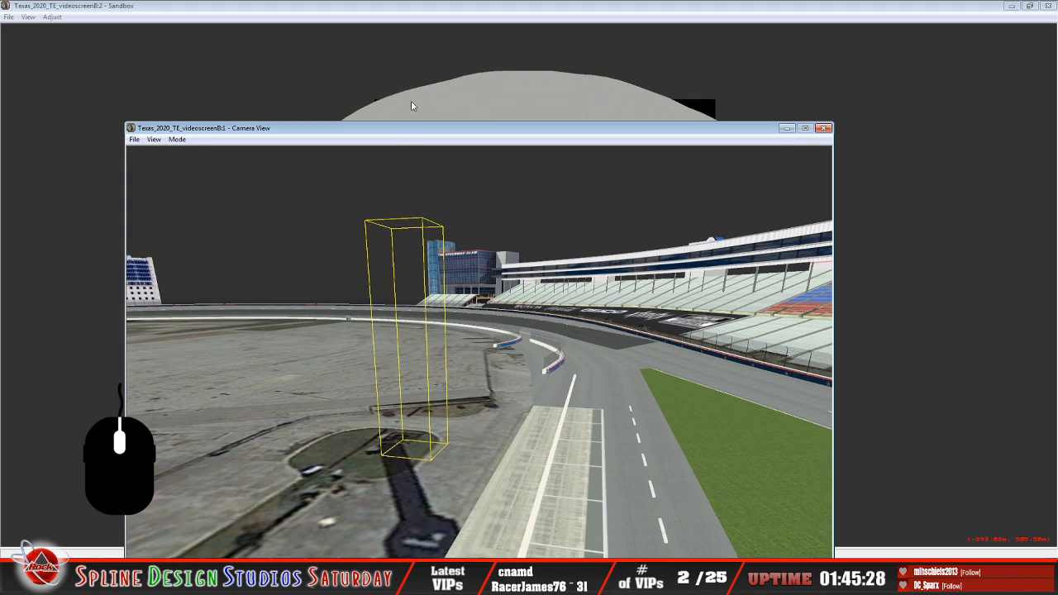
# Return to the track map and switch it from object placement to the view for editing section textures and wall properties
pyautogui.click(416, 16)
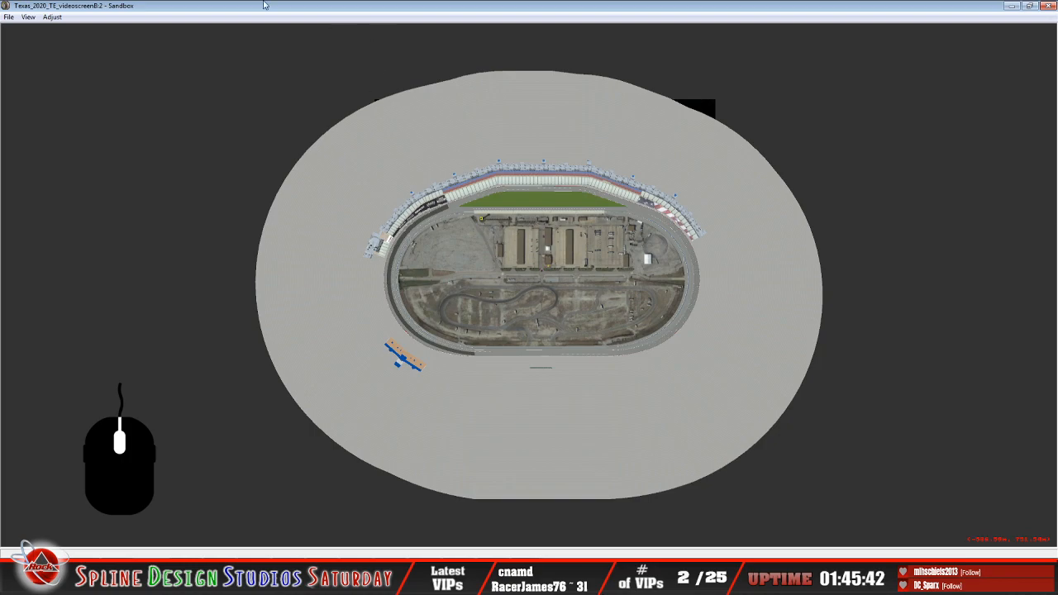
pyautogui.click(27, 16)
pyautogui.click(58, 141)
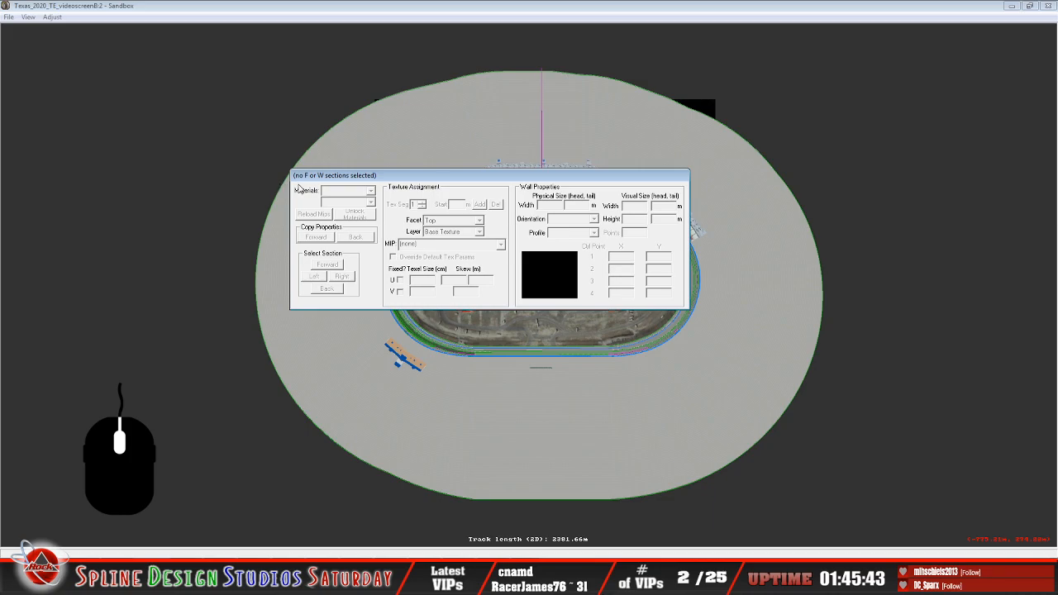
# Save a copy of the track as Texas_2020_TE_scoretower in the Texas_2020_TE folder
pyautogui.click(8, 17)
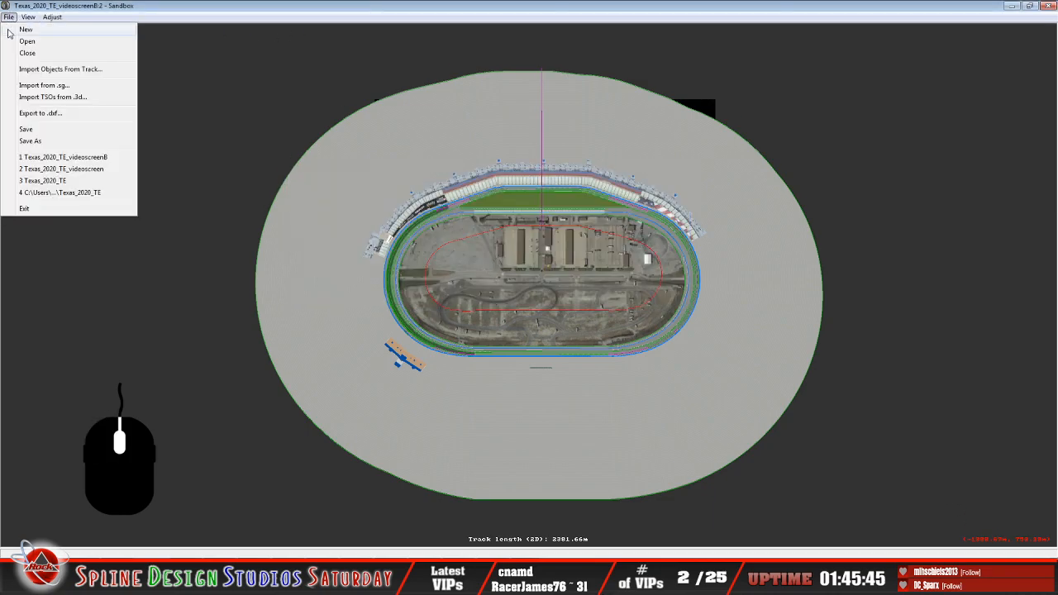
pyautogui.click(43, 143)
pyautogui.click(284, 308)
pyautogui.press('BackSpace')
pyautogui.press('BackSpace')
pyautogui.press('BackSpace')
pyautogui.press('BackSpace')
pyautogui.press('BackSpace')
pyautogui.press('BackSpace')
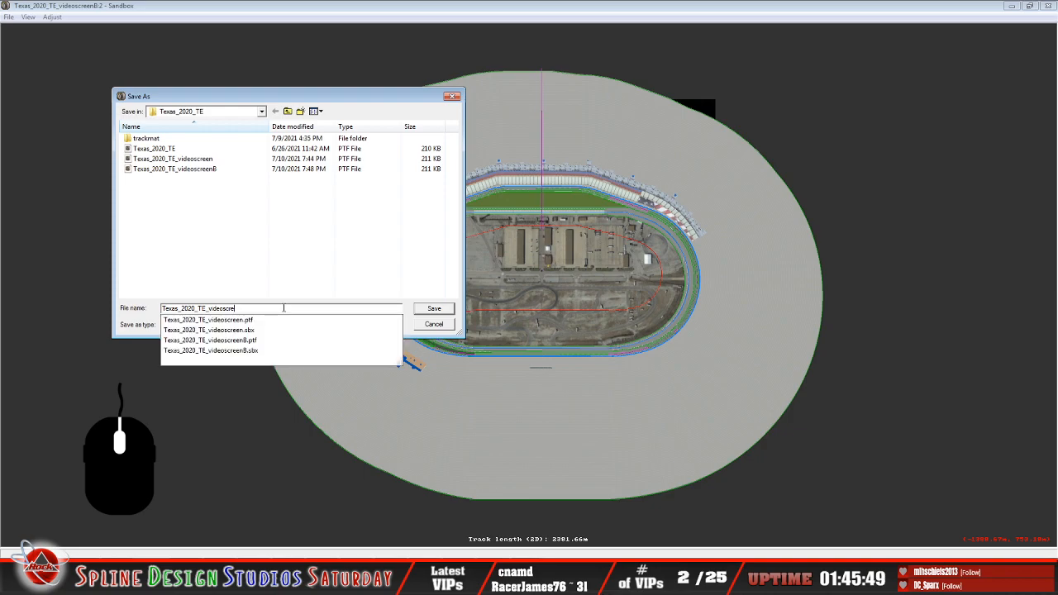
pyautogui.press('BackSpace')
pyautogui.press('BackSpace')
pyautogui.write('sc')
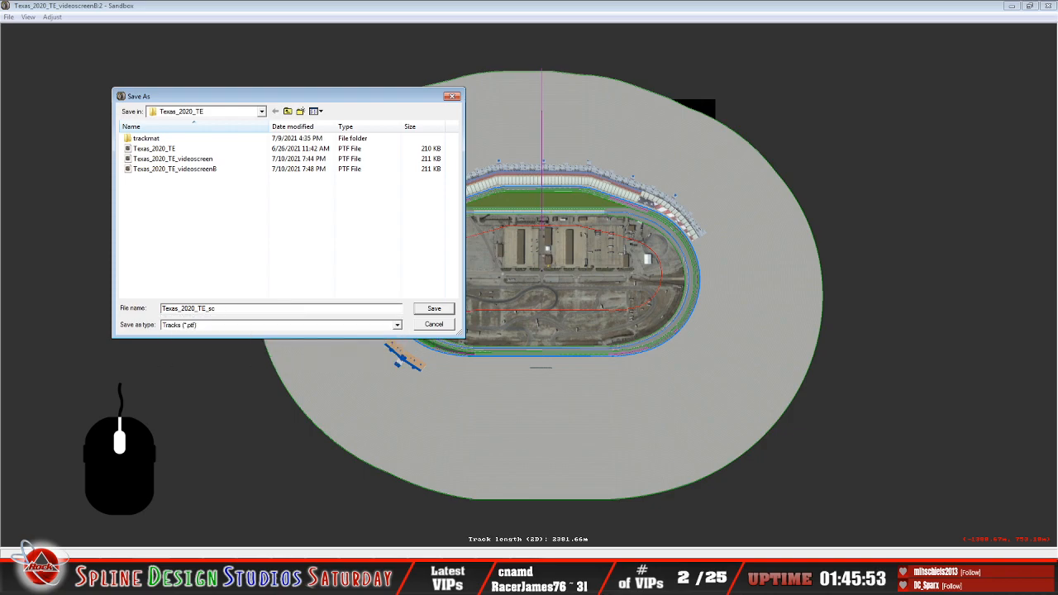
pyautogui.write('rtower')
pyautogui.click(428, 310)
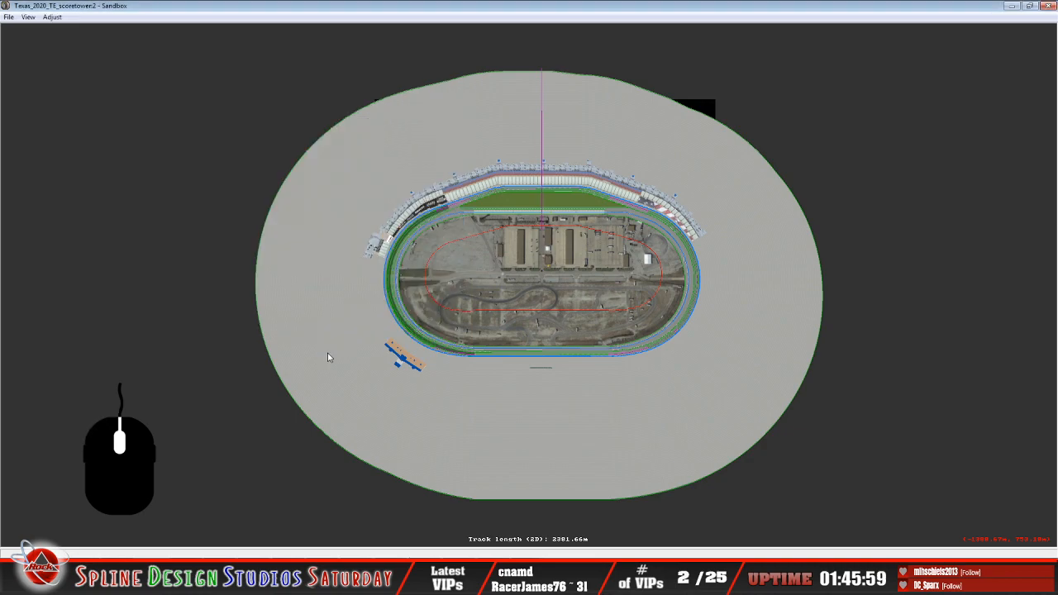
# Exit Sandbox and reopen the Texas_2020_TE_scoretower track from the Texas_2020_TE folder in a maximized window
pyautogui.click(9, 17)
pyautogui.click(10, 29)
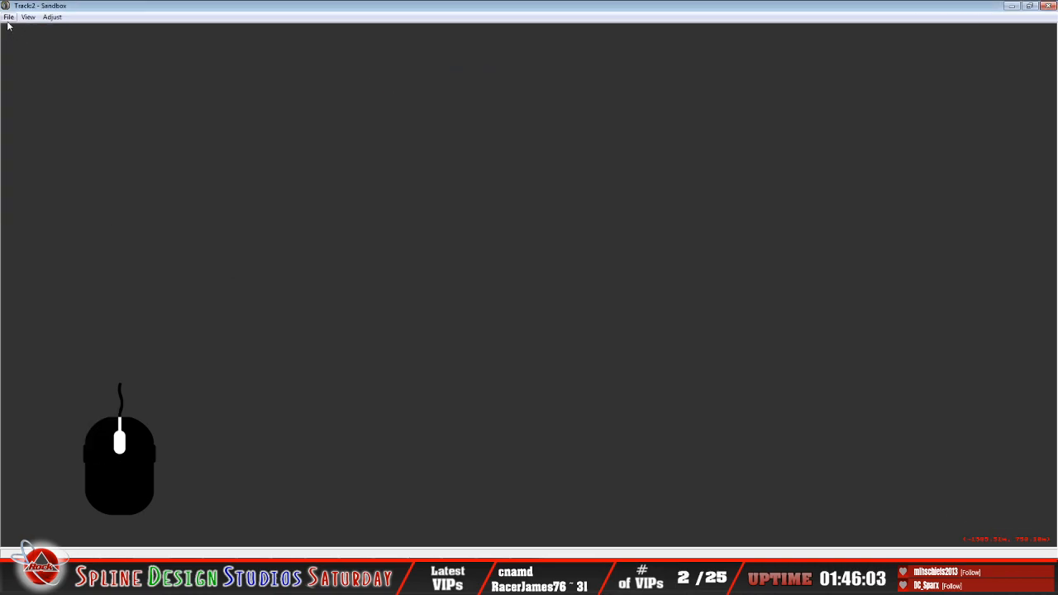
pyautogui.click(41, 208)
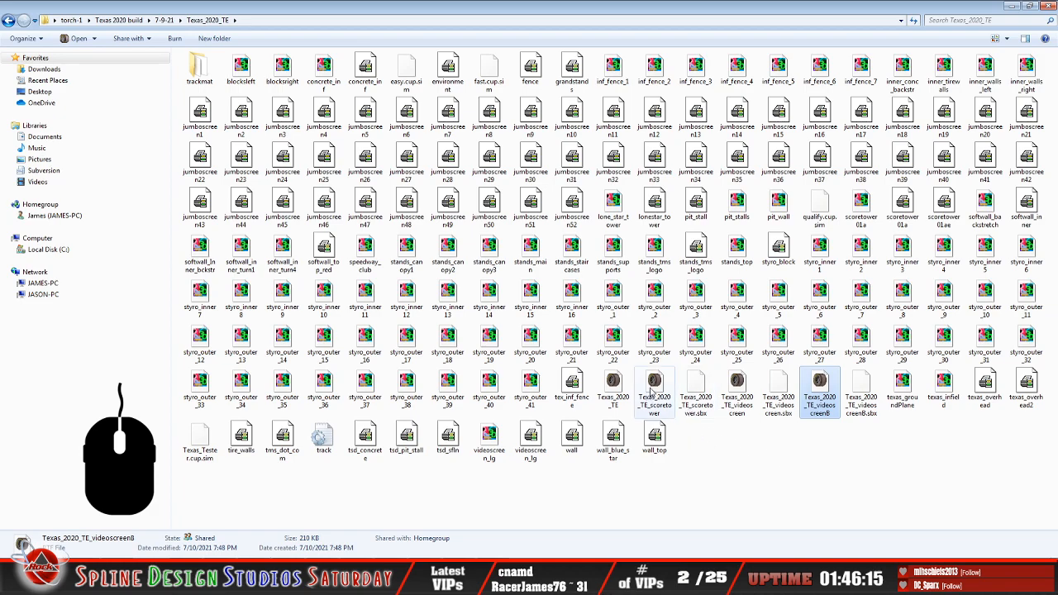
pyautogui.doubleClick(652, 393)
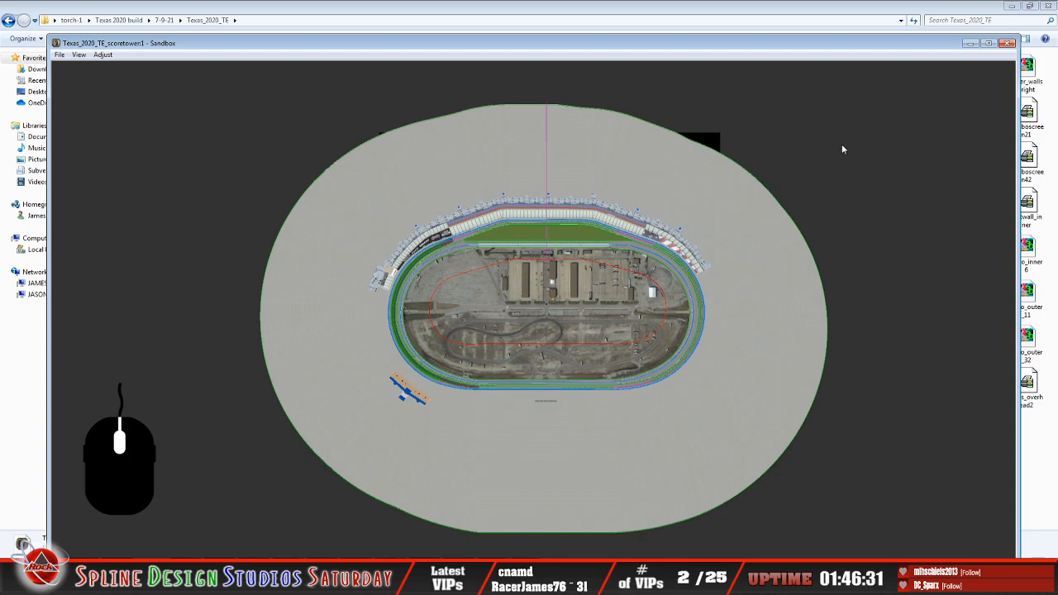
pyautogui.click(990, 46)
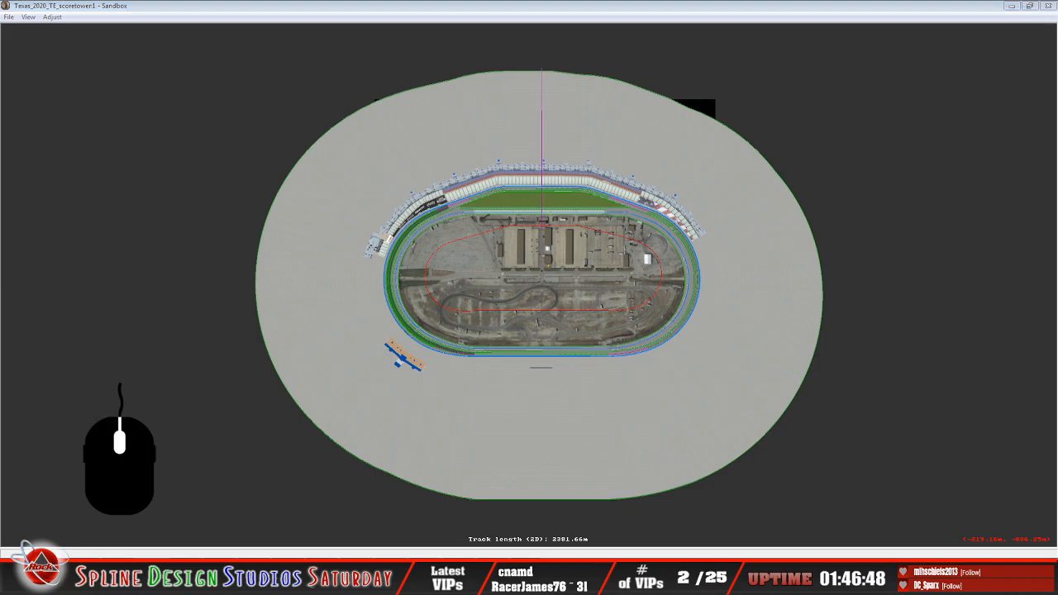
# Fly around the textured scoretower in the Camera View to inspect its Sprint sign, position numbers and placement
pyautogui.click(562, 532)
pyautogui.click(177, 139)
pyautogui.click(195, 163)
pyautogui.press('w')
pyautogui.moveTo(479, 352); pyautogui.dragTo(475, 291, button='right')
pyautogui.moveTo(474, 291); pyautogui.dragTo(496, 333)
pyautogui.moveTo(496, 333); pyautogui.dragTo(488, 331, button='right')
pyautogui.moveTo(487, 331); pyautogui.dragTo(449, 333)
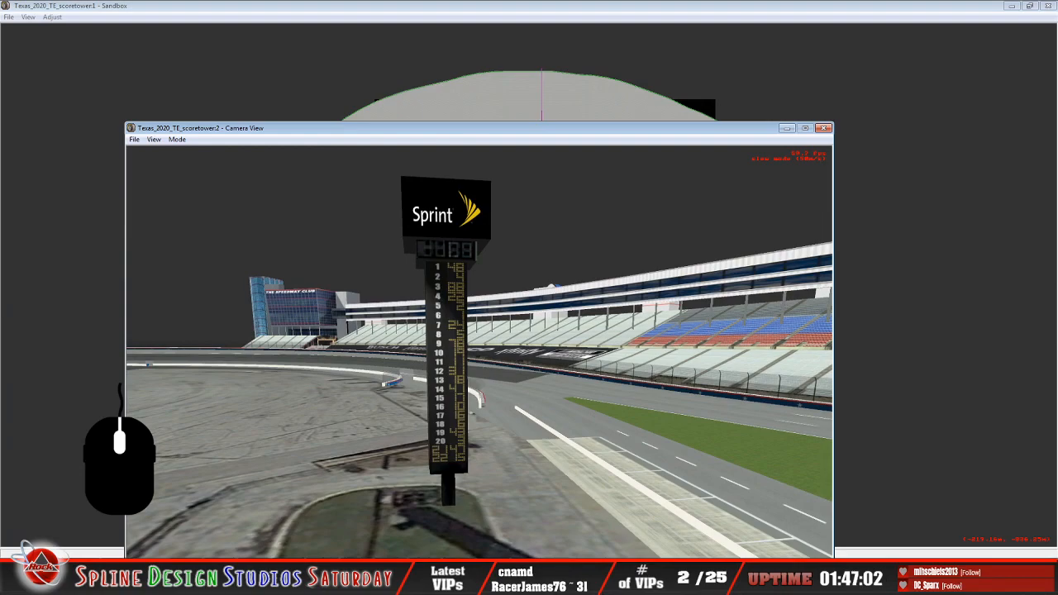
pyautogui.moveTo(480, 352); pyautogui.dragTo(479, 351)
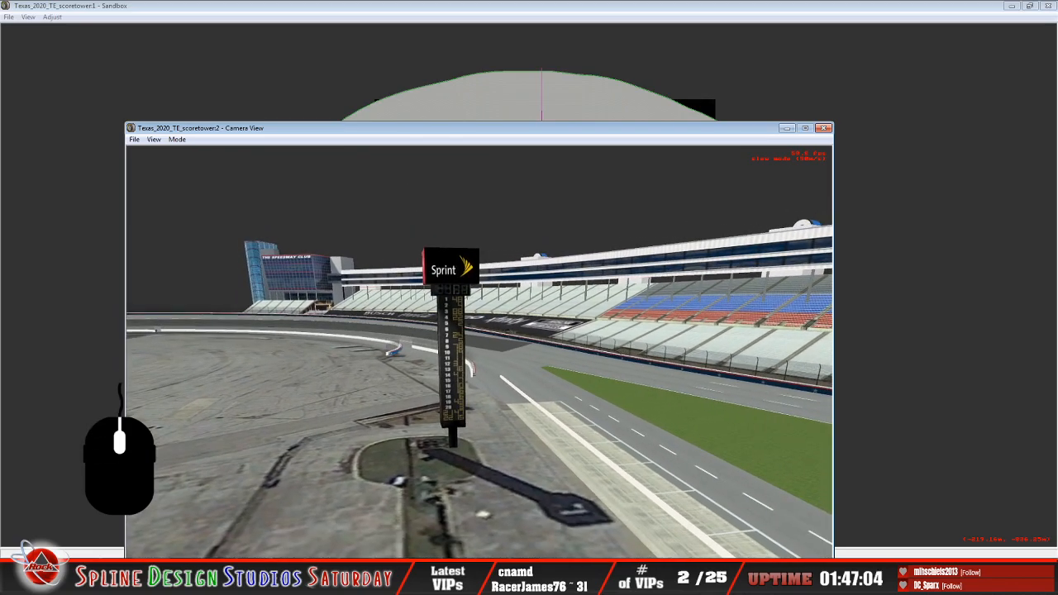
pyautogui.moveTo(479, 352); pyautogui.dragTo(480, 339, button='right')
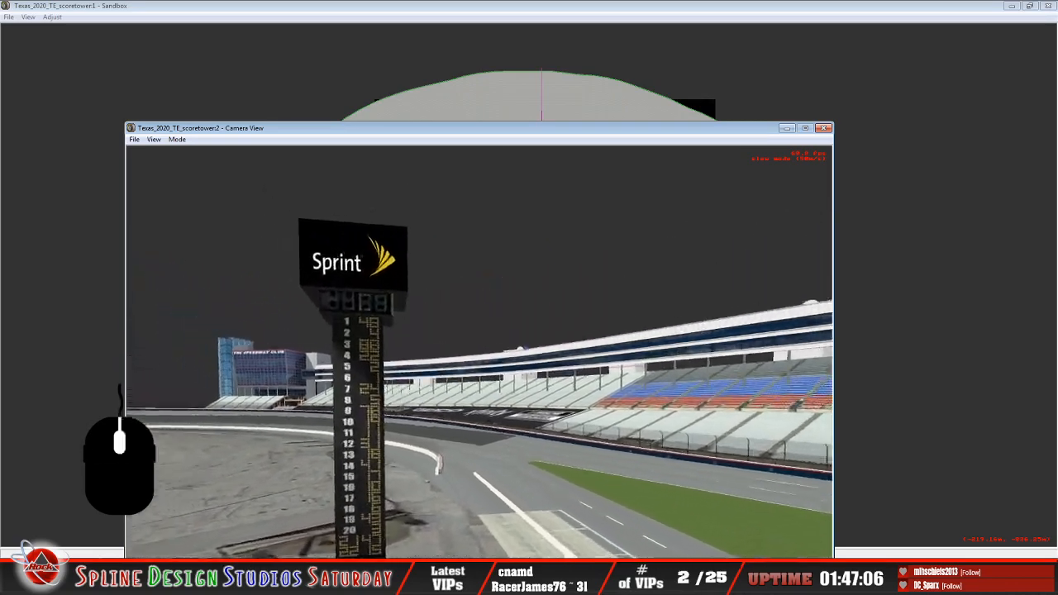
pyautogui.moveTo(479, 352); pyautogui.dragTo(480, 354)
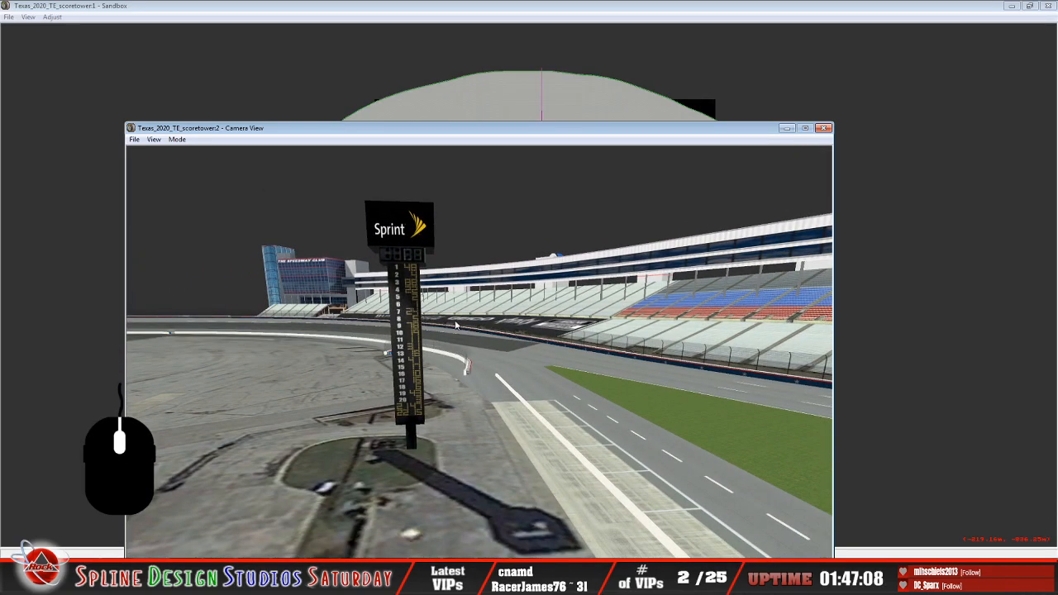
# Set the track's Weekend state variable to 0
pyautogui.click(52, 16)
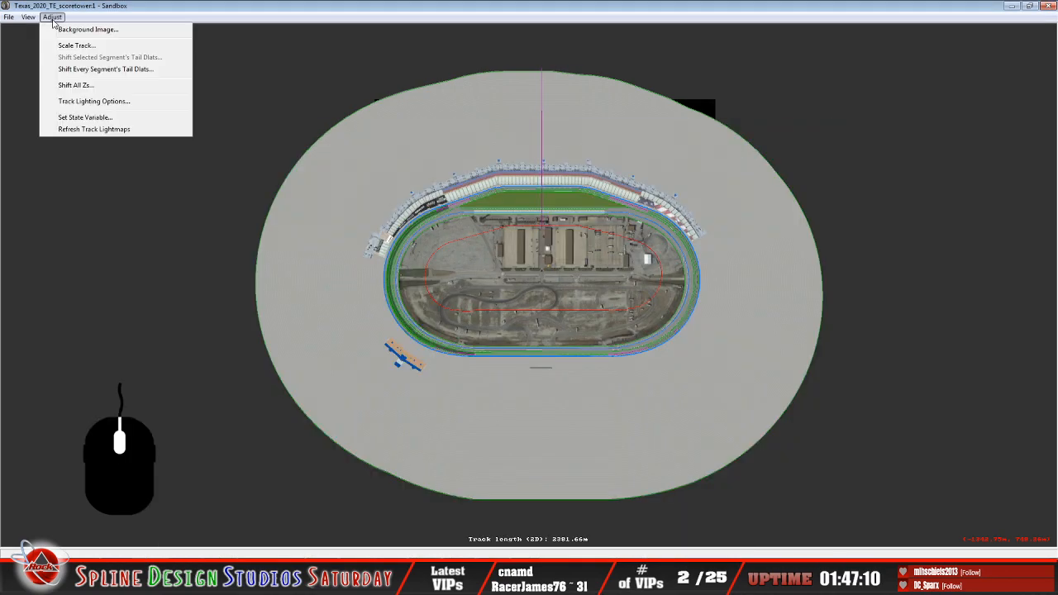
pyautogui.click(83, 117)
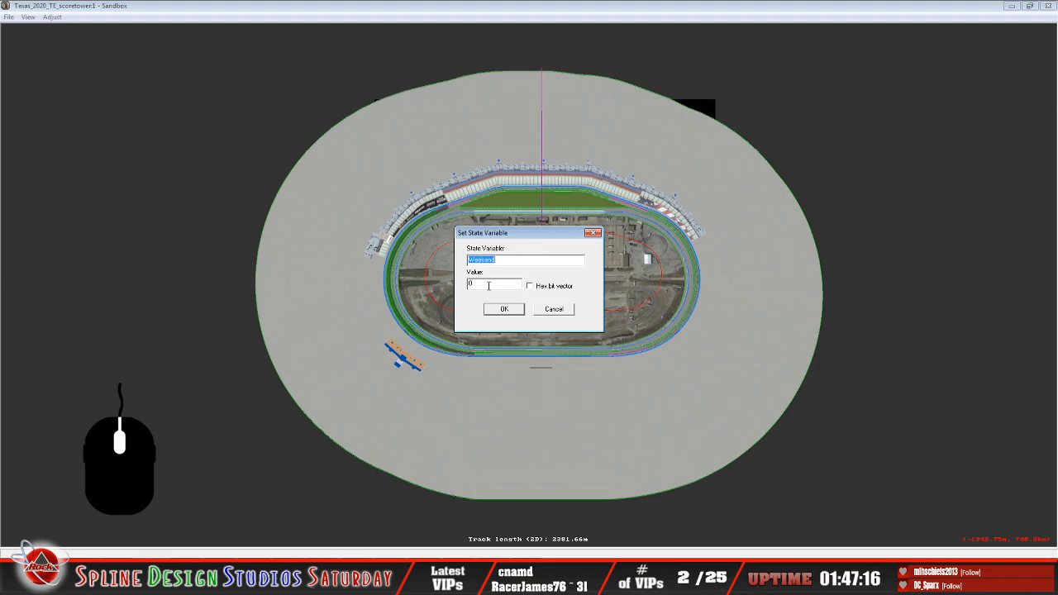
pyautogui.click(483, 259)
pyautogui.click(503, 311)
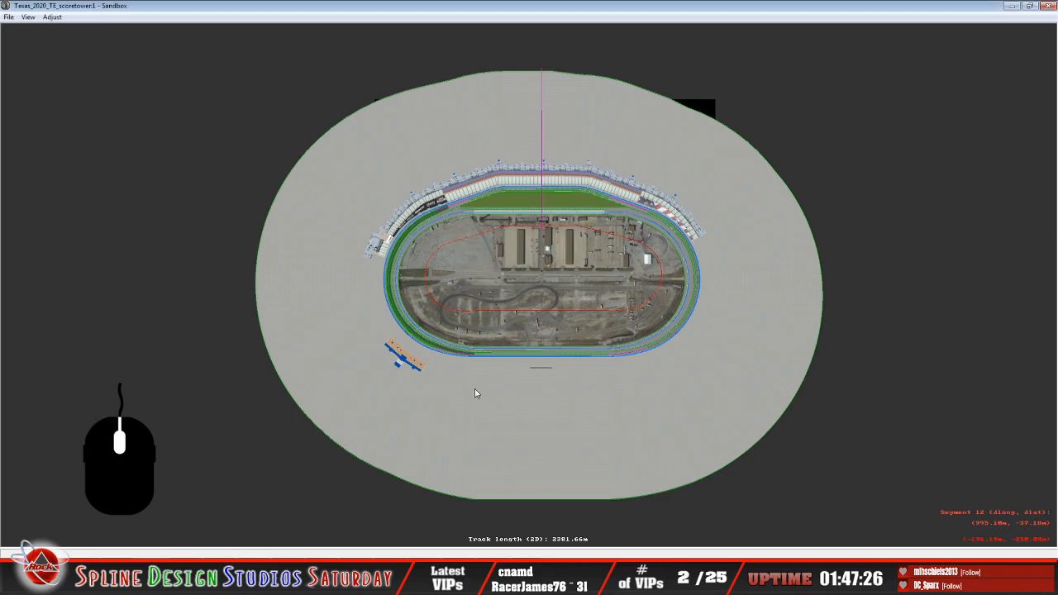
# Inspect the scoretower's displays from another angle in the Camera View and move the camera window up and aside
pyautogui.click(546, 538)
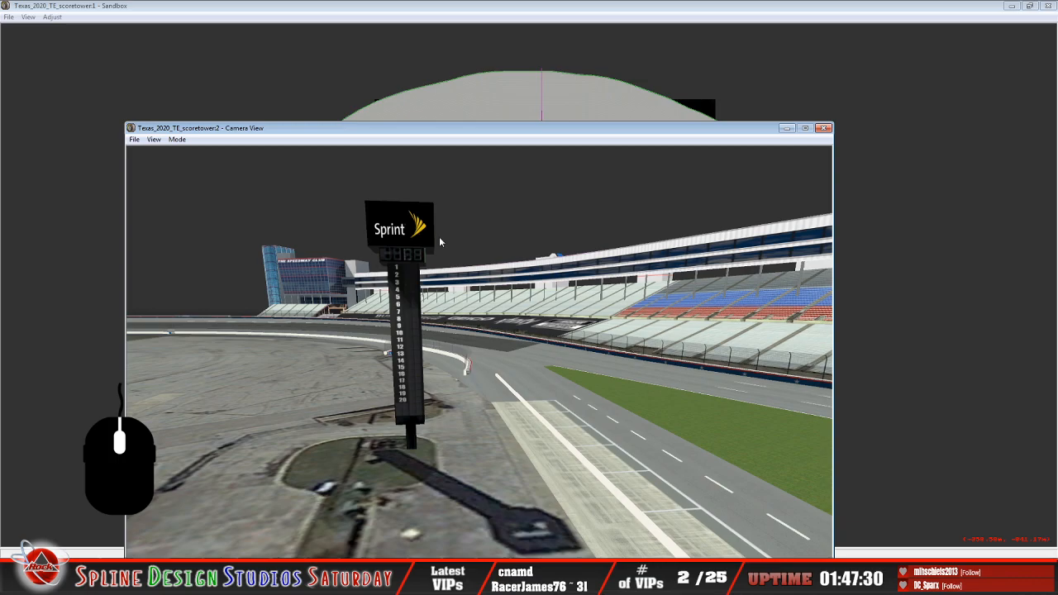
pyautogui.click(177, 139)
pyautogui.click(196, 164)
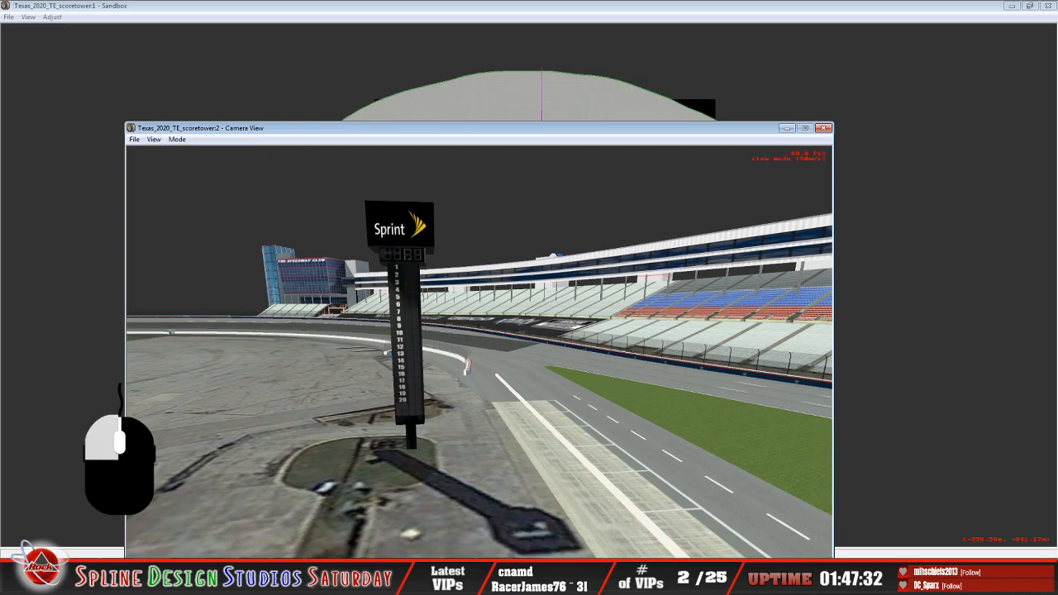
pyautogui.moveTo(480, 353)
pyautogui.mouseDown()
pyautogui.moveTo(467, 355)
pyautogui.moveTo(480, 352)
pyautogui.mouseUp()
pyautogui.moveTo(480, 352); pyautogui.dragTo(471, 347, button='right')
pyautogui.moveTo(645, 497); pyautogui.dragTo(633, 490, button='right')
pyautogui.moveTo(633, 490); pyautogui.dragTo(627, 487)
pyautogui.press('Escape')
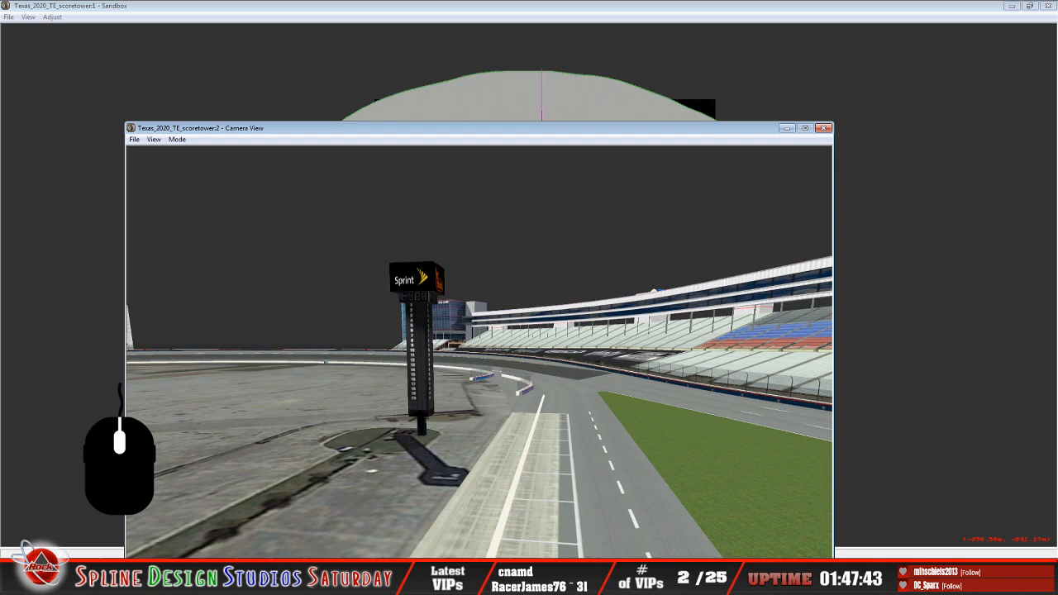
pyautogui.moveTo(370, 133); pyautogui.dragTo(297, 100)
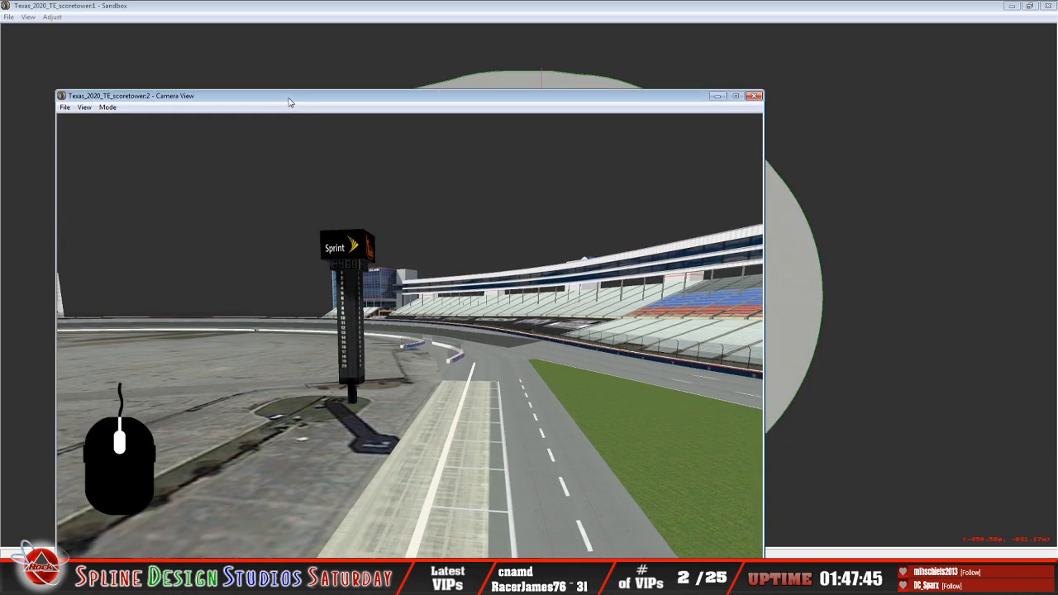
# Set the track's Weekend state variable to 1
pyautogui.click(52, 17)
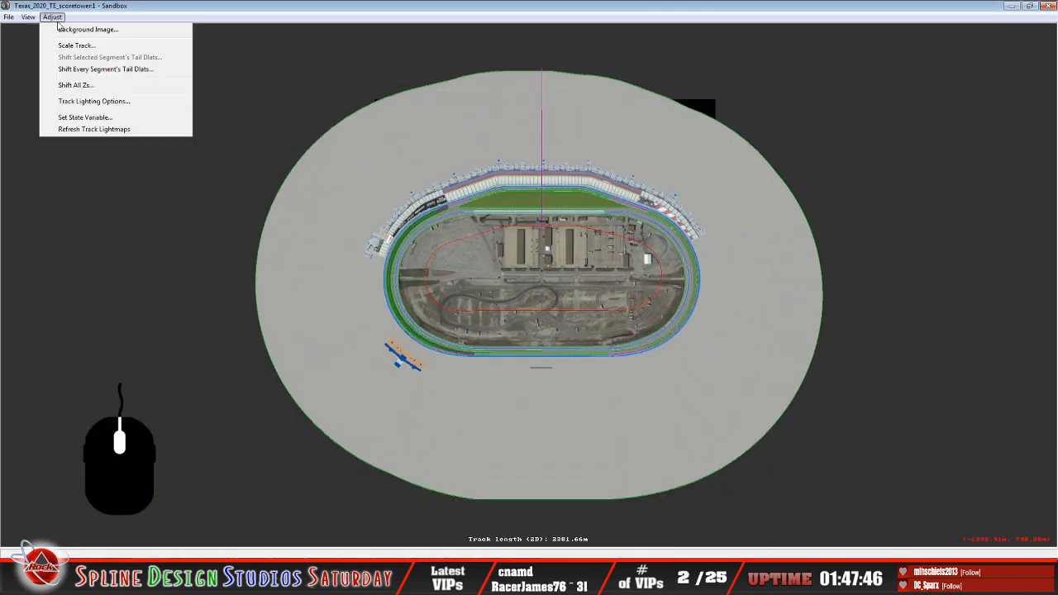
pyautogui.click(95, 118)
pyautogui.click(482, 283)
pyautogui.press('BackSpace')
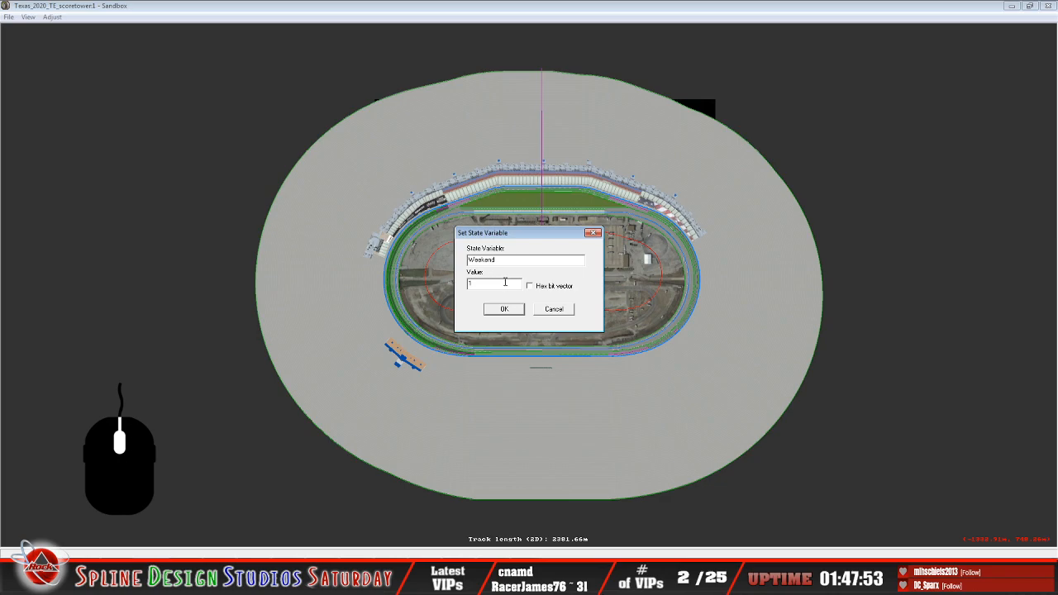
pyautogui.click(505, 310)
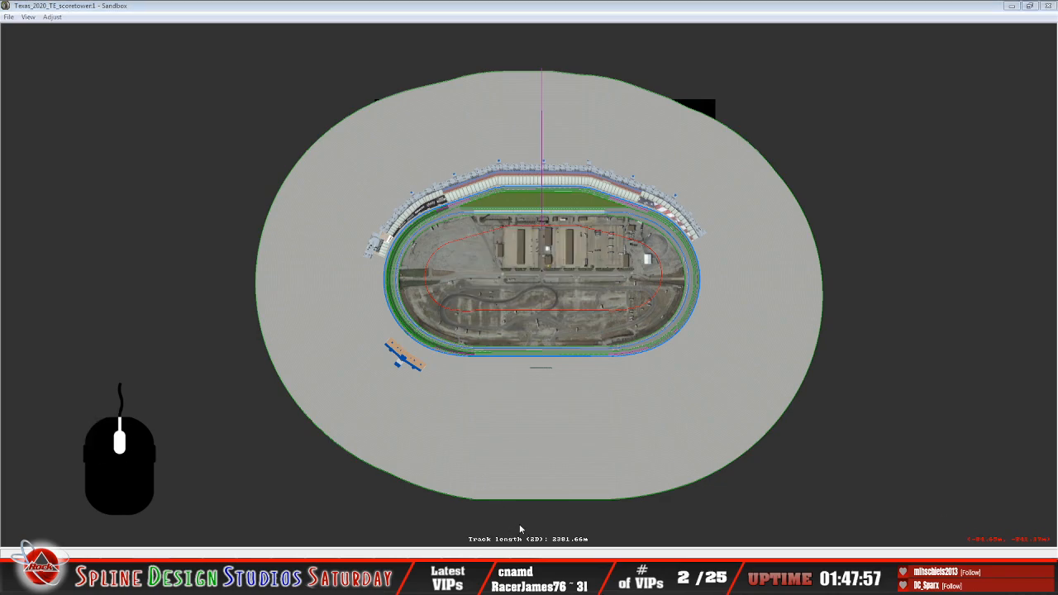
# Set the track's Weekend state variable to 2
pyautogui.hotkey('alt', 'Tab')
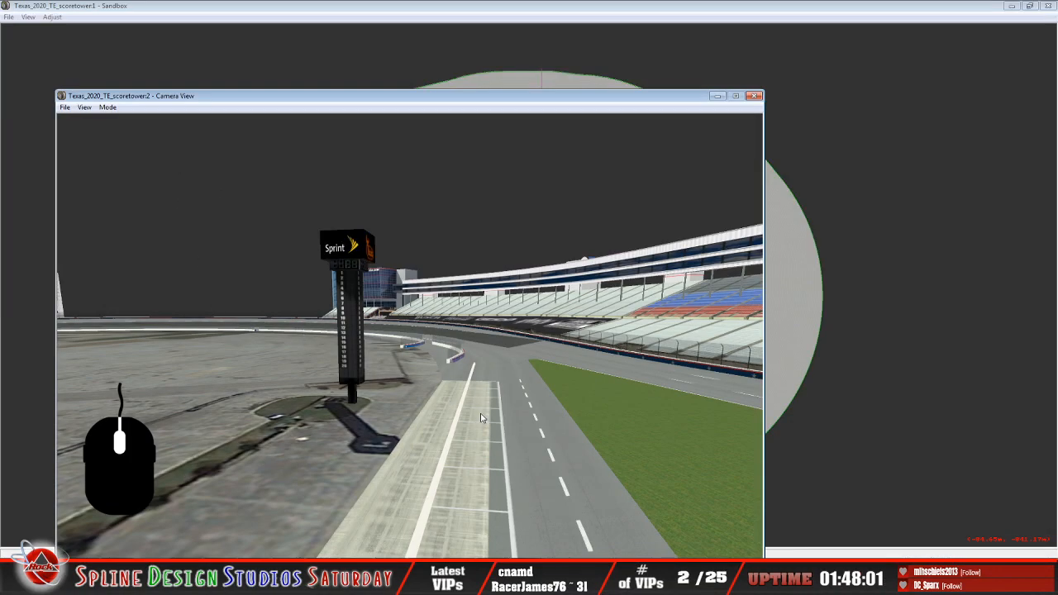
pyautogui.click(52, 17)
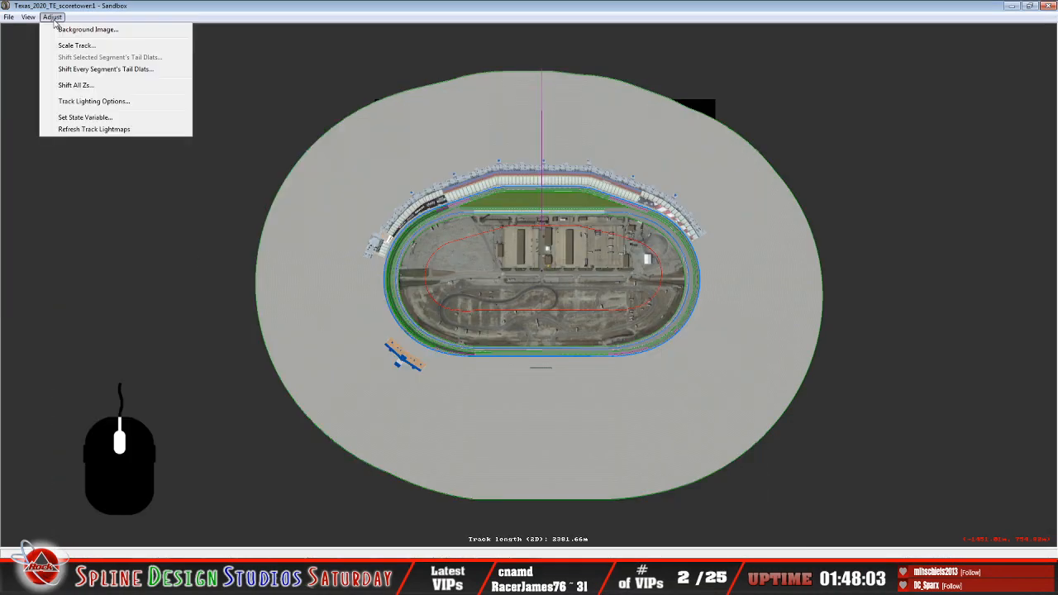
pyautogui.click(85, 117)
pyautogui.click(490, 285)
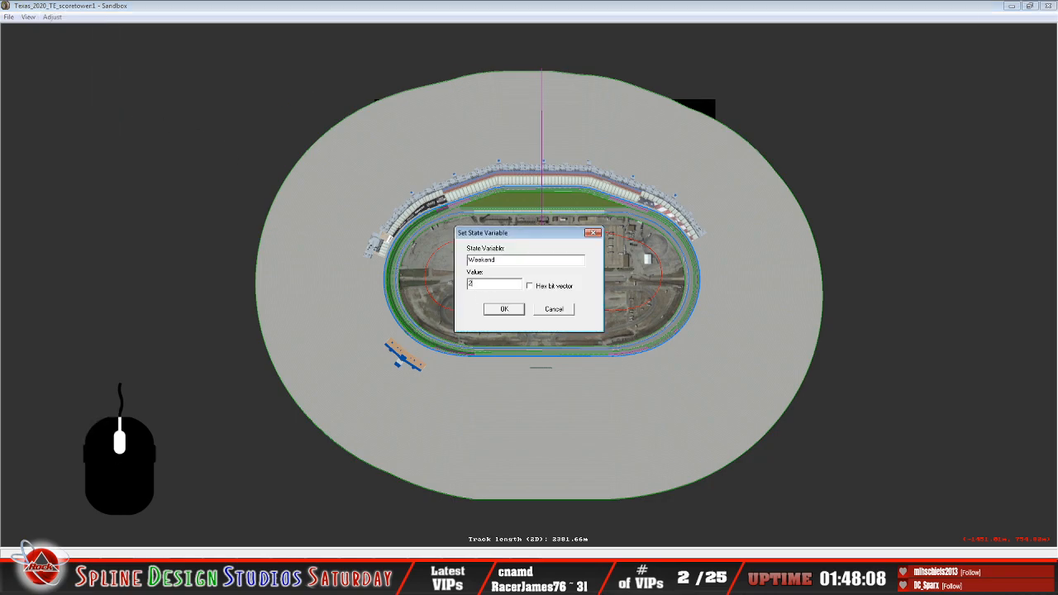
pyautogui.click(504, 310)
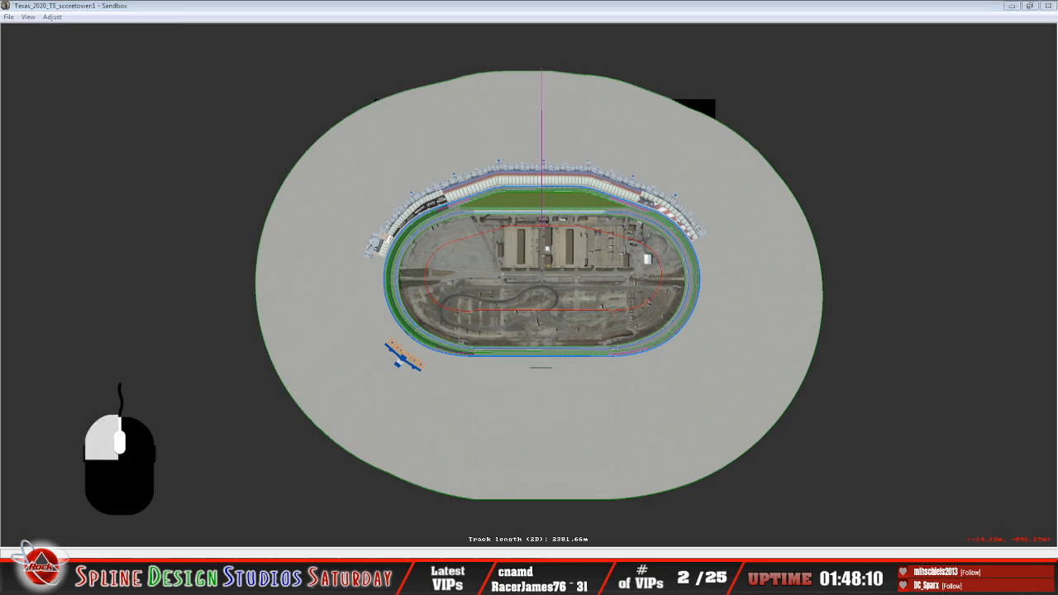
# Fly around the track in the Camera View's Slew Mode to examine the scoretower's displays and the infield-facing video screen
pyautogui.click(529, 526)
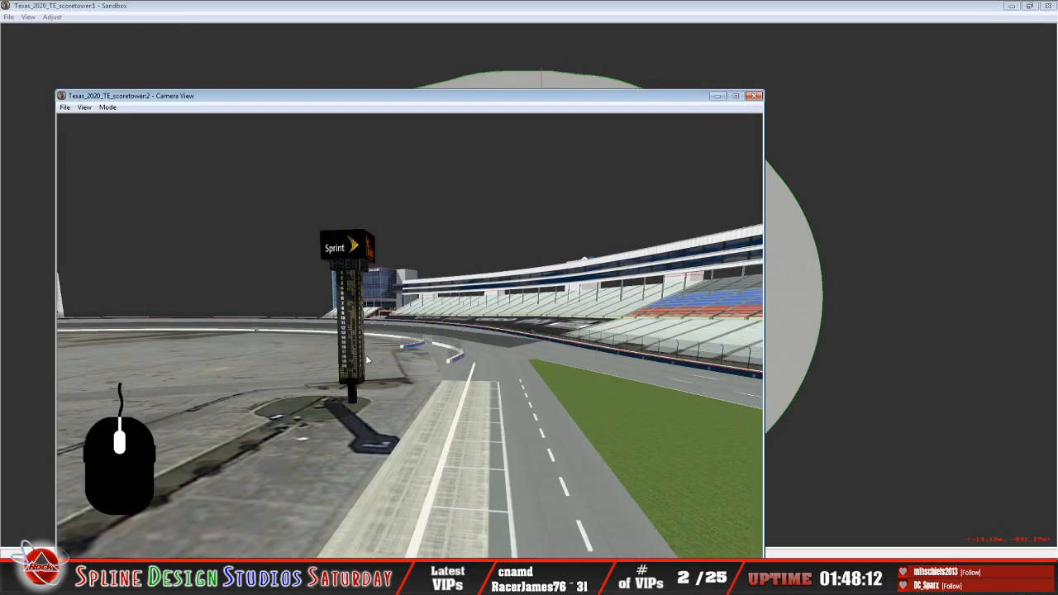
pyautogui.click(108, 108)
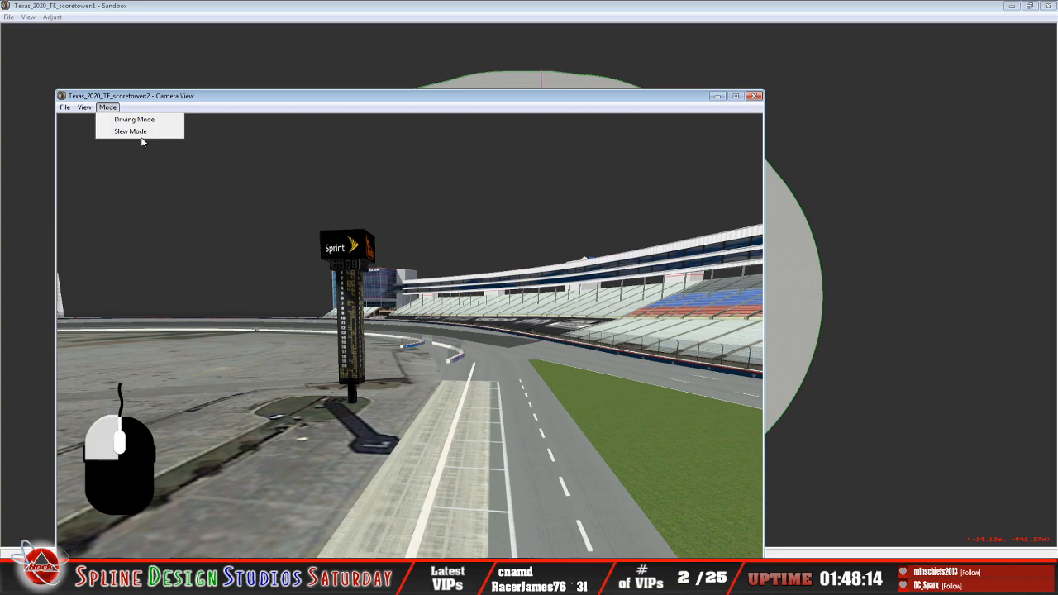
pyautogui.click(130, 131)
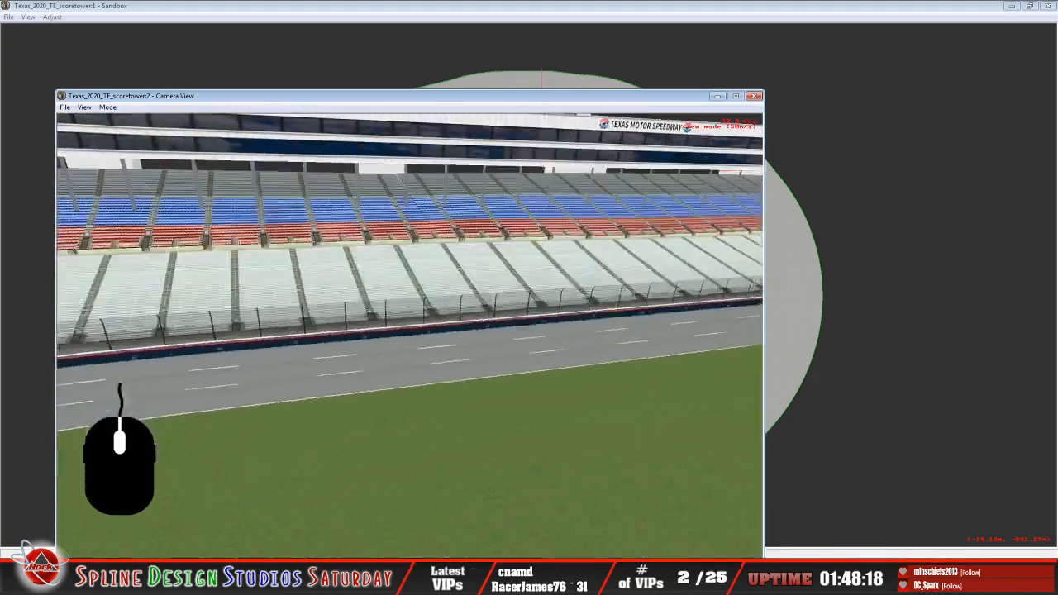
pyautogui.click(410, 336)
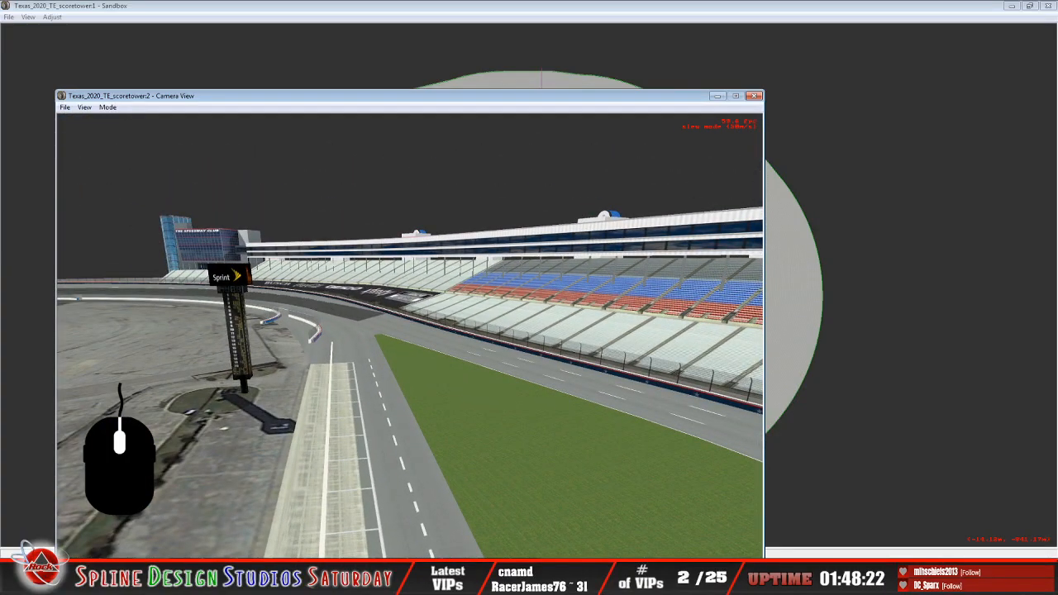
pyautogui.rightClick(410, 336)
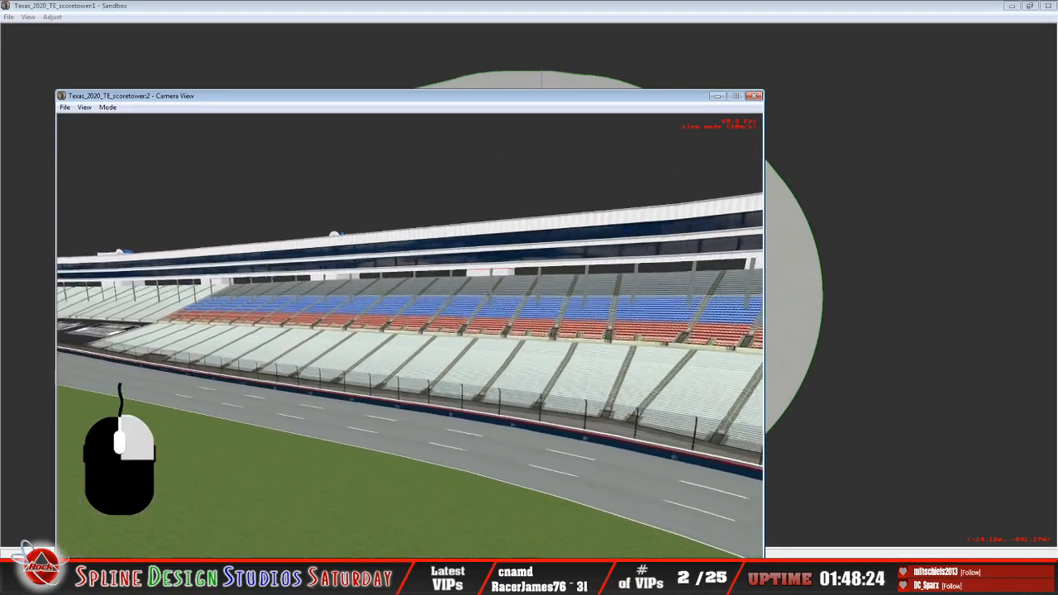
pyautogui.click(410, 335)
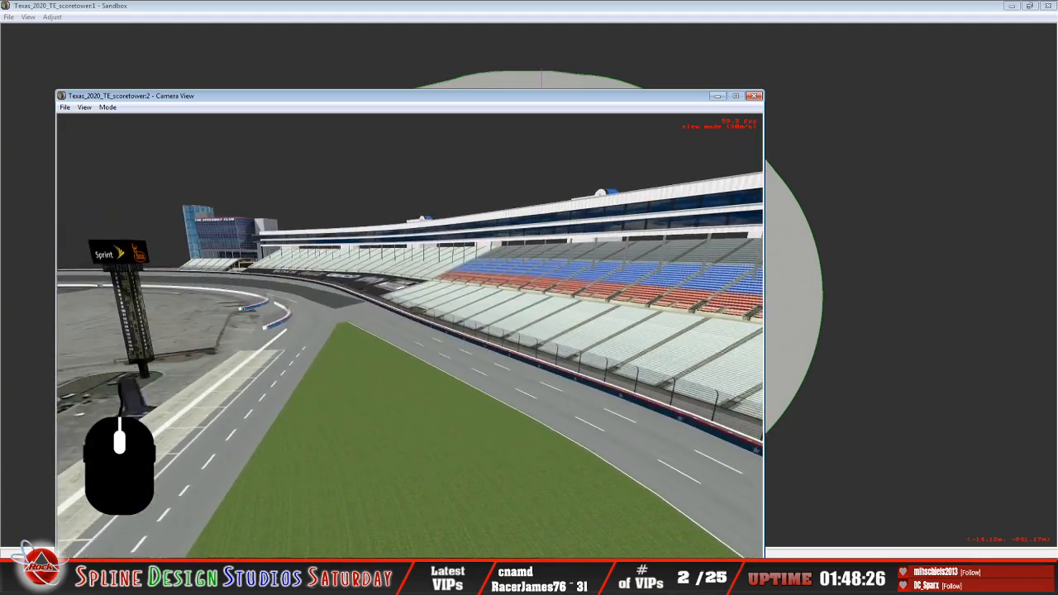
pyautogui.click(410, 336)
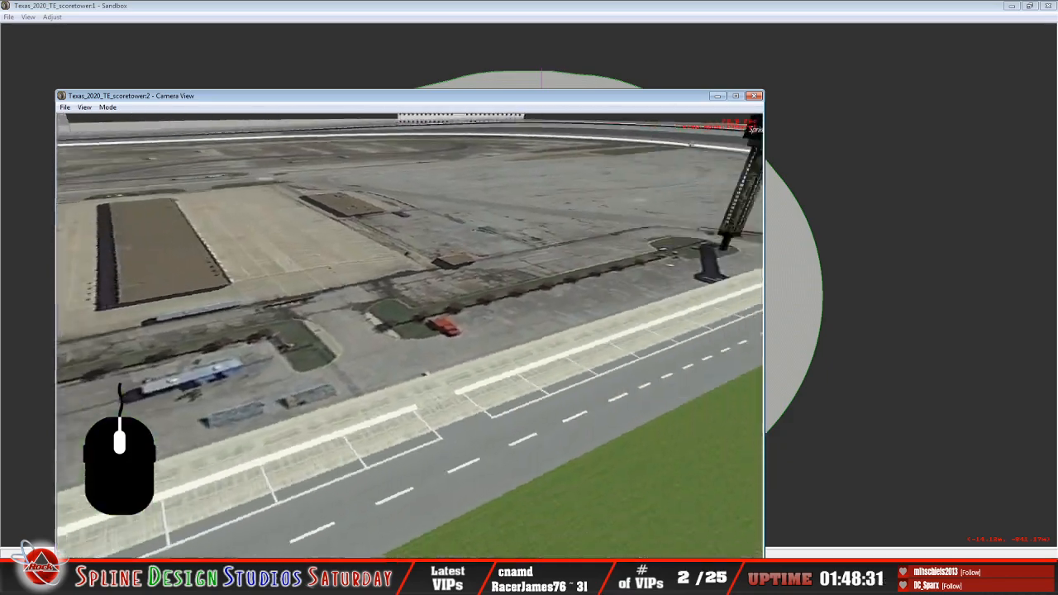
pyautogui.rightClick(410, 336)
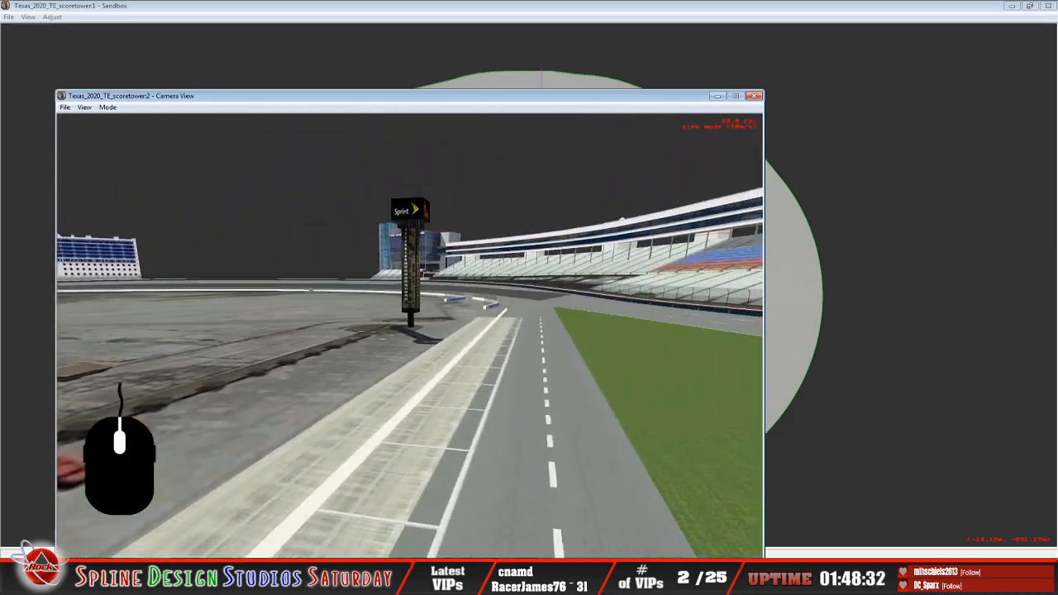
pyautogui.rightClick(410, 335)
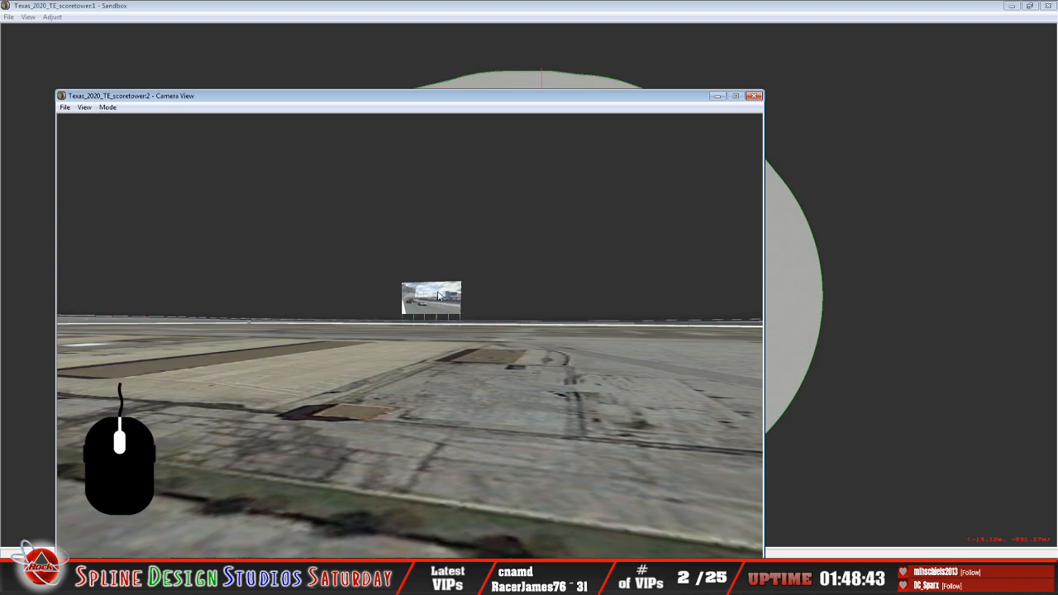
# Set the track's Weekend state variable back to 0
pyautogui.click(51, 19)
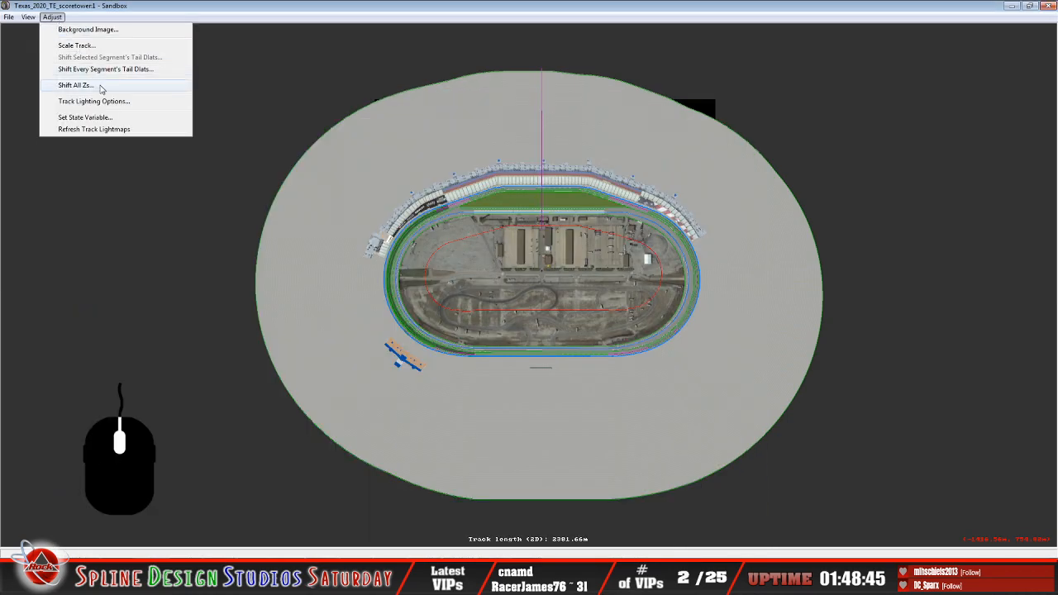
pyautogui.click(86, 117)
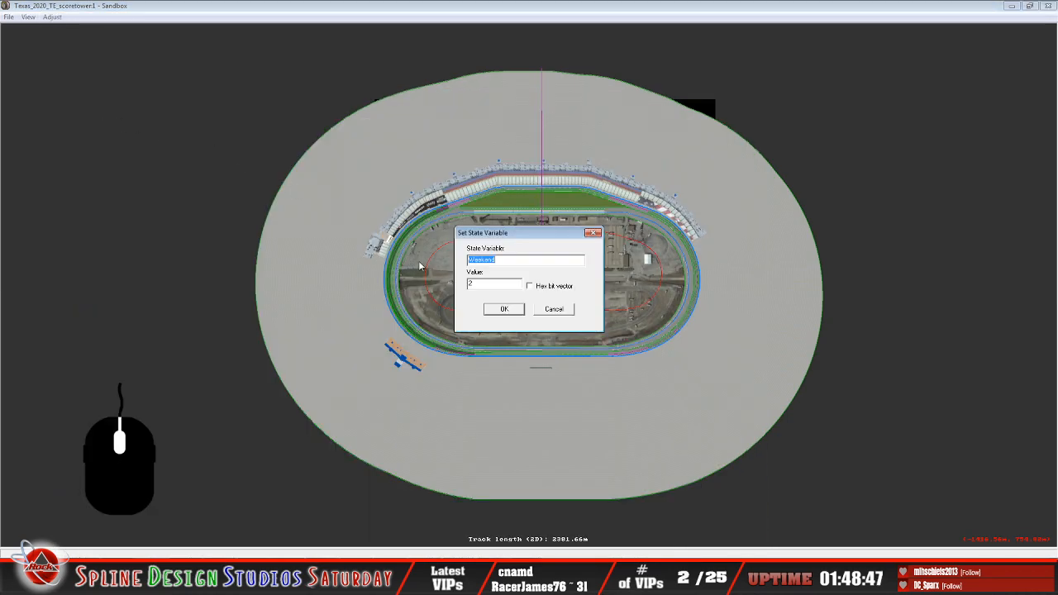
pyautogui.click(477, 285)
pyautogui.press('BackSpace')
pyautogui.write('0')
pyautogui.click(505, 311)
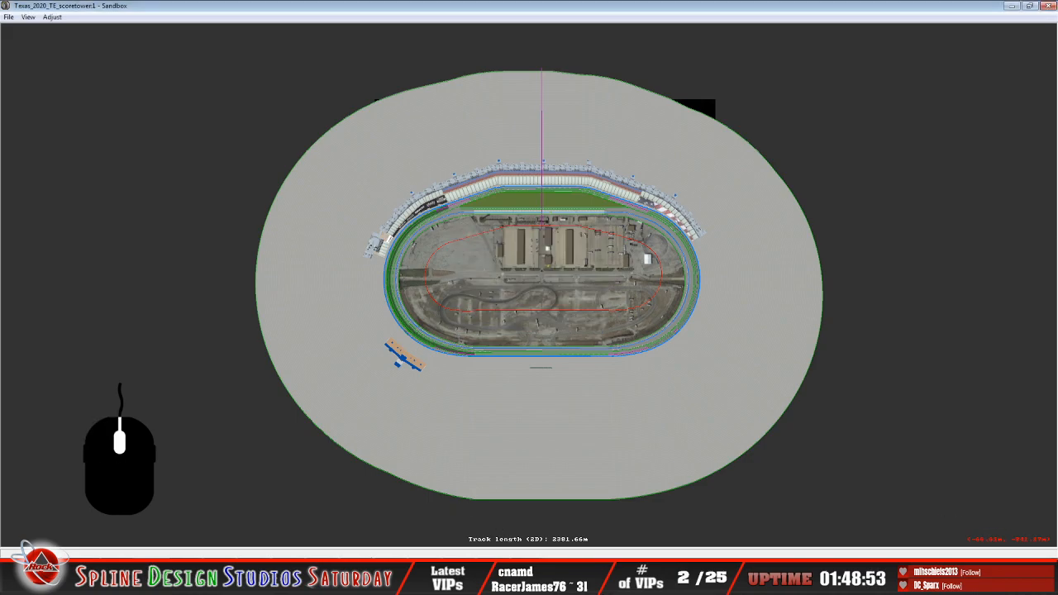
# Check the video screen and examine the scoretower's sign, position numbers and base up close in the Camera View's Slew Mode
pyautogui.hotkey('alt', 'Tab')
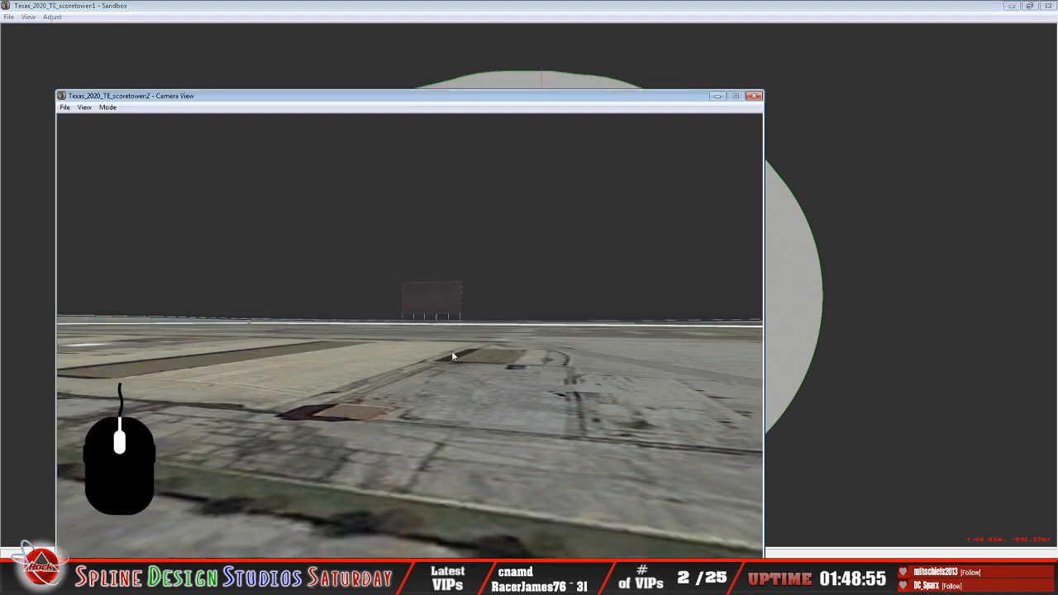
pyautogui.click(108, 108)
pyautogui.click(142, 130)
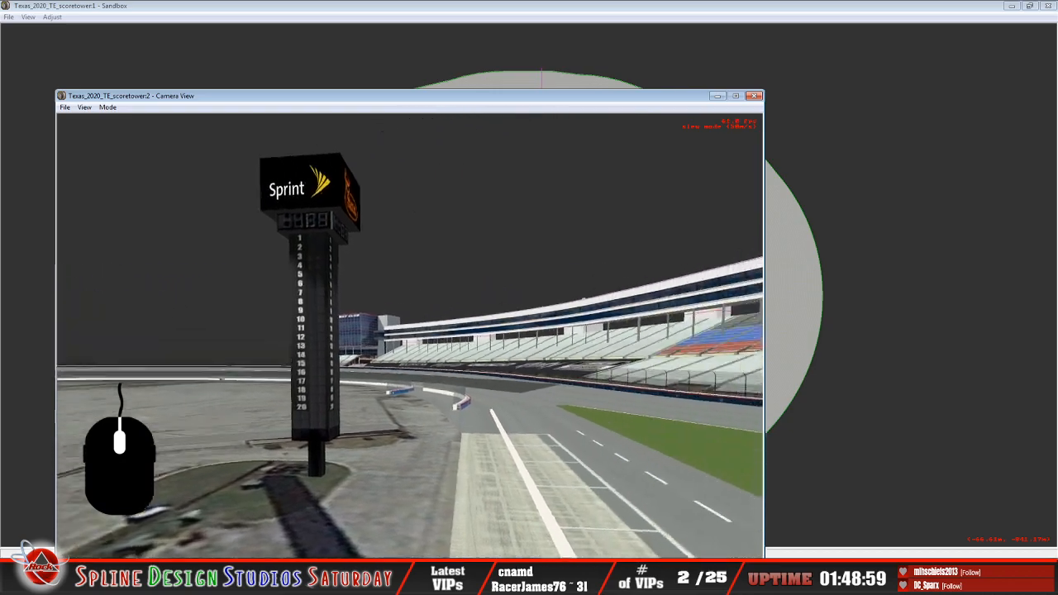
pyautogui.moveTo(410, 336); pyautogui.dragTo(383, 350)
pyautogui.moveTo(383, 351); pyautogui.dragTo(372, 355, button='right')
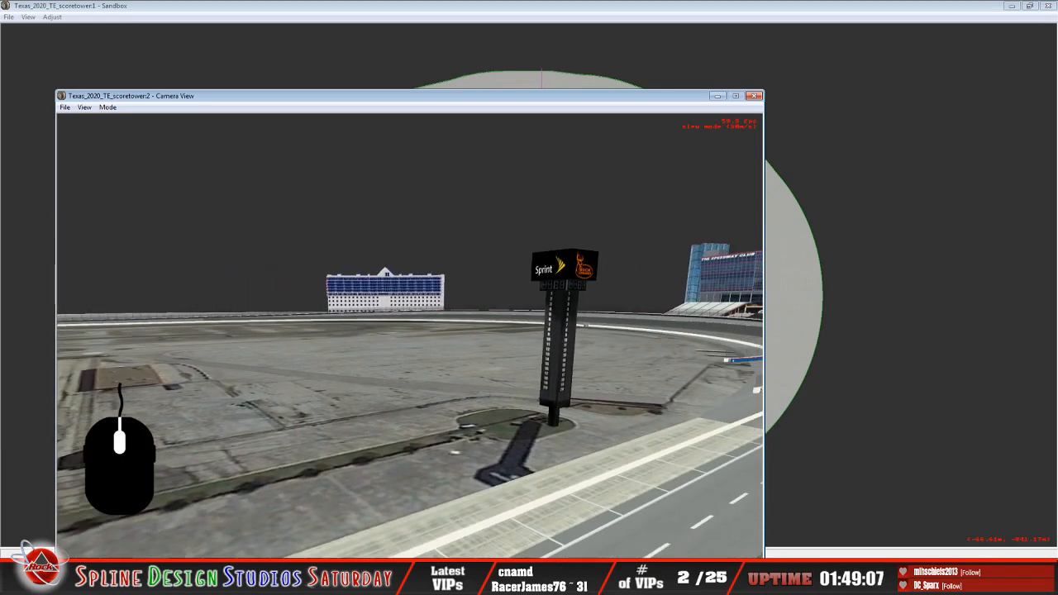
pyautogui.press('Escape')
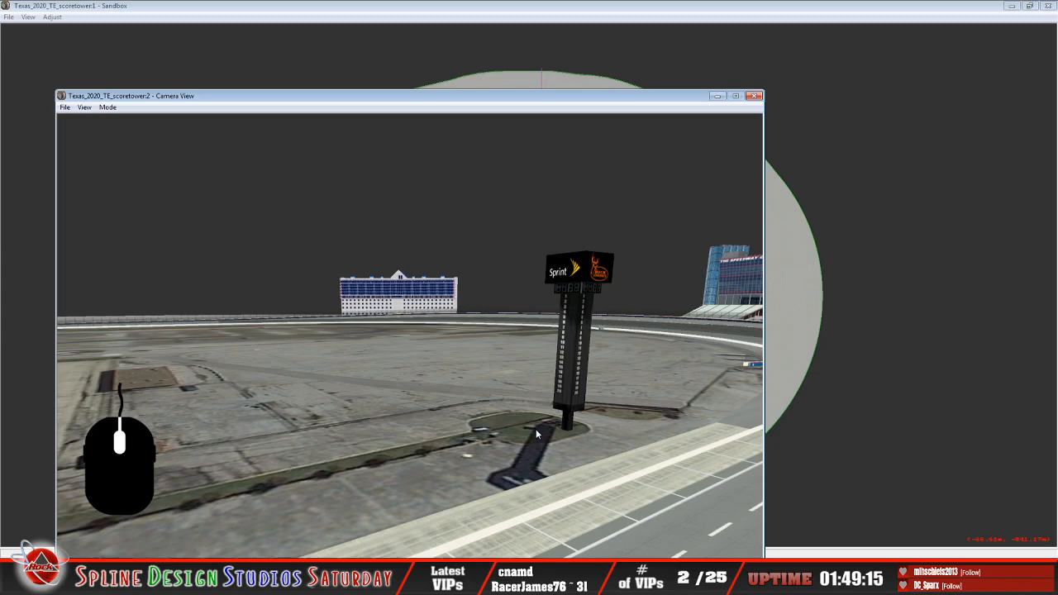
pyautogui.click(106, 107)
pyautogui.click(129, 135)
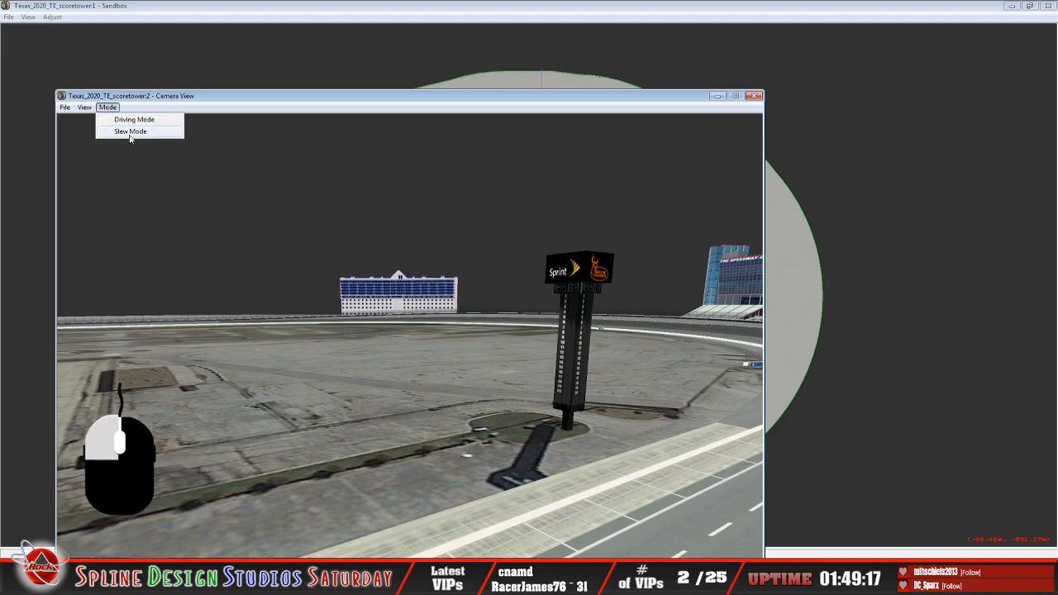
pyautogui.moveTo(410, 335); pyautogui.dragTo(463, 335, button='right')
pyautogui.moveTo(463, 336); pyautogui.dragTo(471, 340)
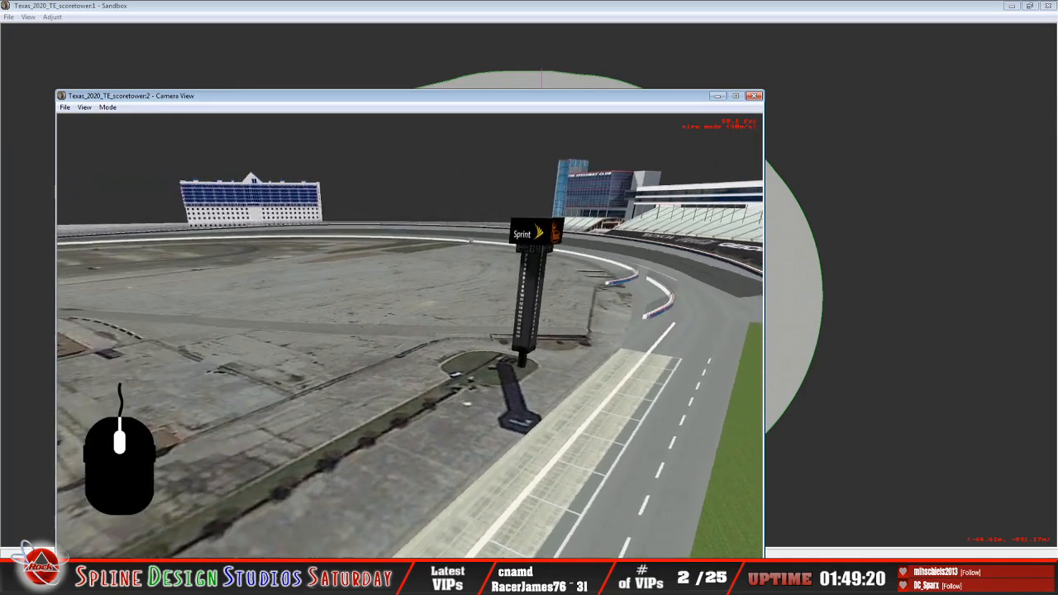
pyautogui.moveTo(410, 336); pyautogui.dragTo(496, 298, button='right')
pyautogui.moveTo(372, 330); pyautogui.dragTo(386, 397, button='right')
pyautogui.moveTo(385, 397); pyautogui.dragTo(385, 378)
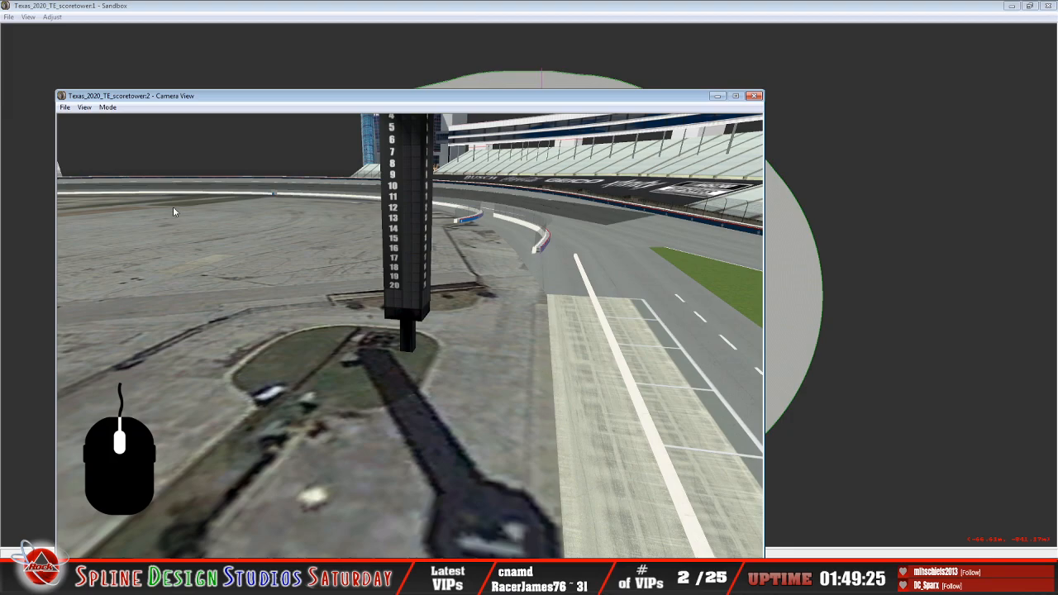
# View the scoretower from above and from along pit road in Slew Mode to judge its placement, shadow and displays
pyautogui.click(108, 107)
pyautogui.click(113, 131)
pyautogui.moveTo(410, 336); pyautogui.dragTo(410, 422)
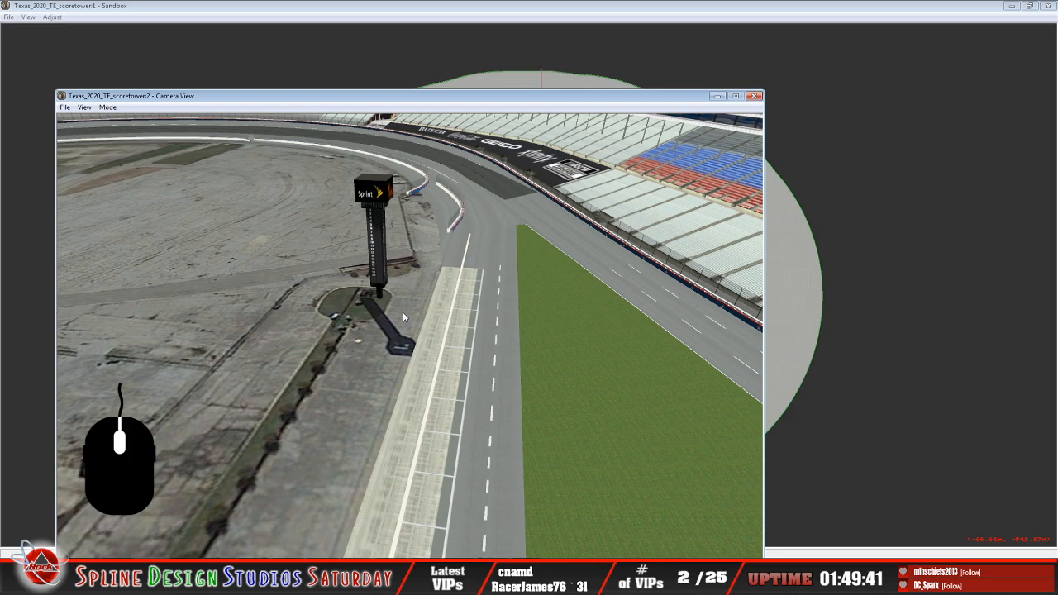
pyautogui.click(107, 107)
pyautogui.click(130, 130)
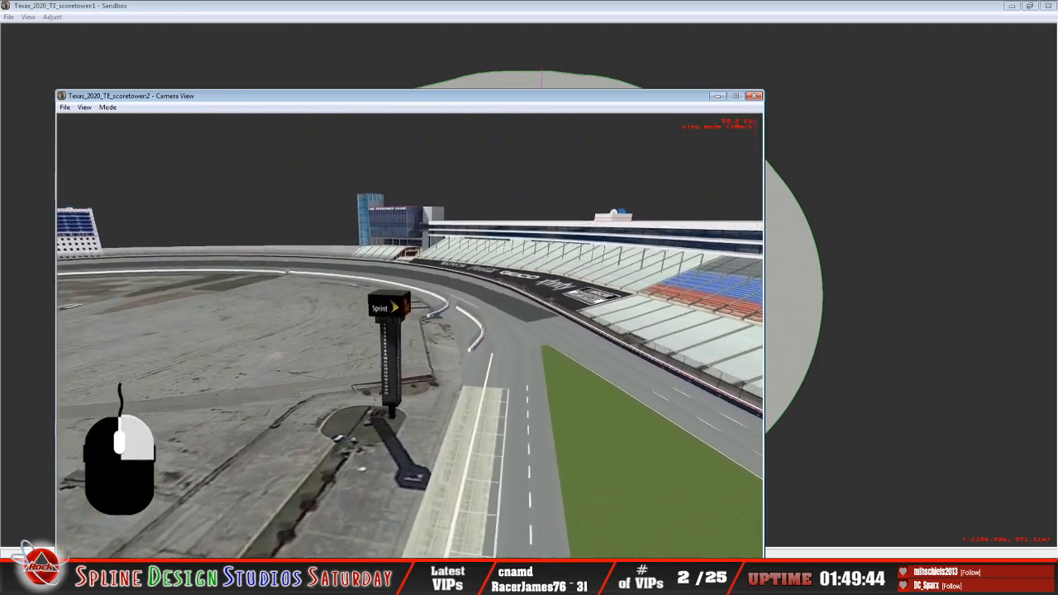
pyautogui.moveTo(410, 336); pyautogui.dragTo(410, 322, button='right')
pyautogui.moveTo(410, 323)
pyautogui.mouseDown()
pyautogui.moveTo(411, 302)
pyautogui.moveTo(414, 322)
pyautogui.mouseUp()
pyautogui.moveTo(413, 322); pyautogui.dragTo(348, 336, button='right')
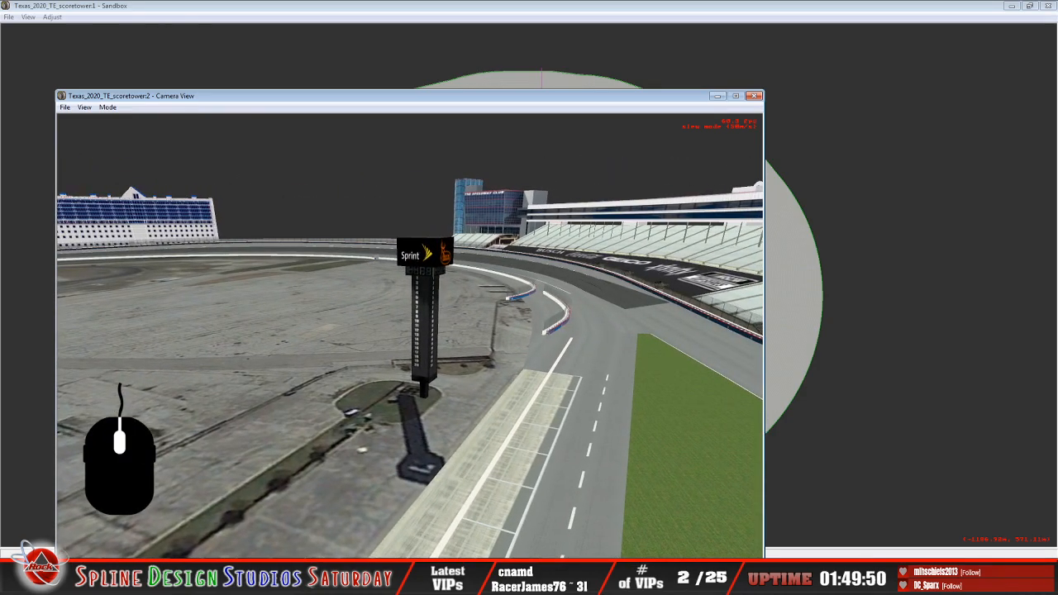
pyautogui.moveTo(410, 335); pyautogui.dragTo(410, 360)
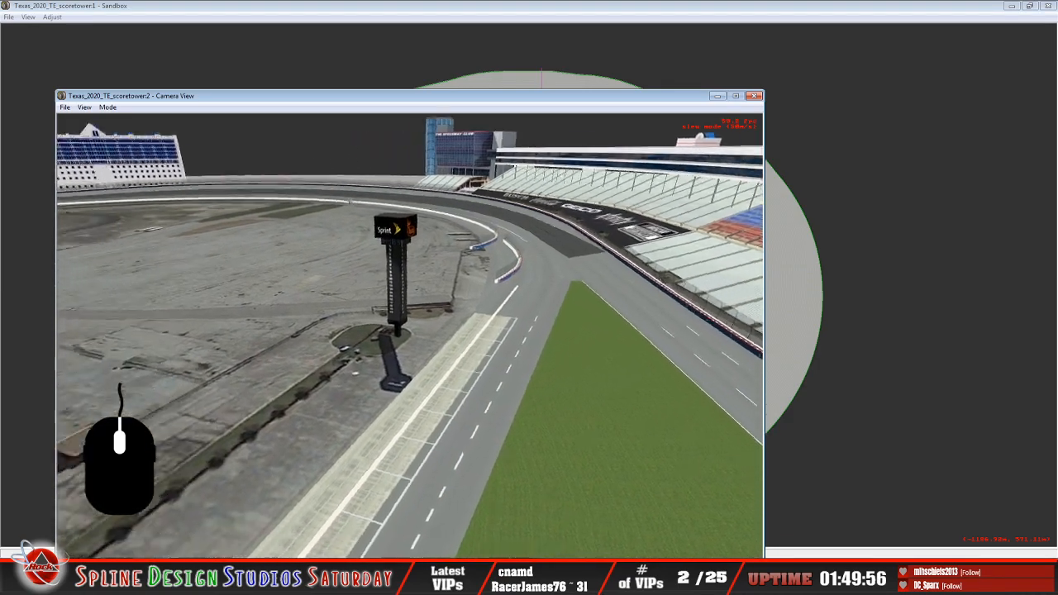
pyautogui.moveTo(410, 336); pyautogui.dragTo(410, 356, button='right')
pyautogui.moveTo(407, 384); pyautogui.dragTo(411, 393)
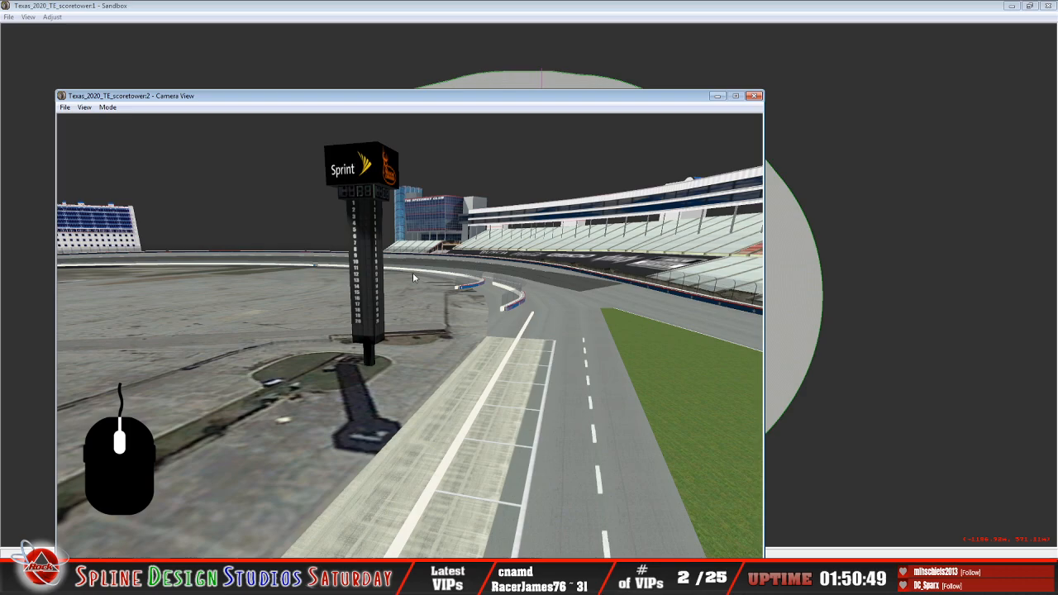
# Switch to the NASCAR racing game's garage for Texas_2020_TE, read the Texas20CustomB setup notes and close them without changes
pyautogui.click(58, 583)
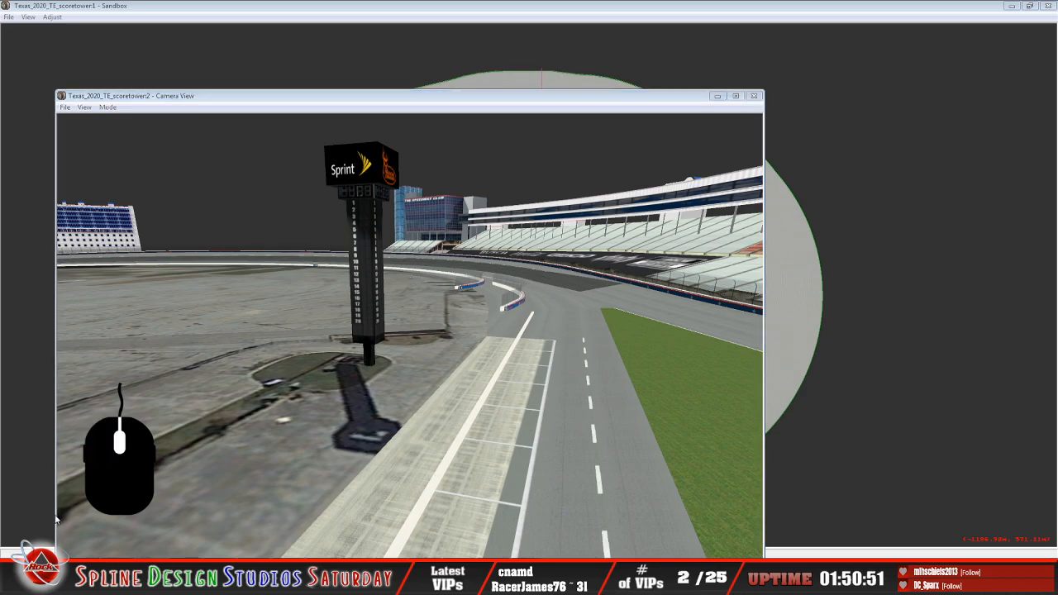
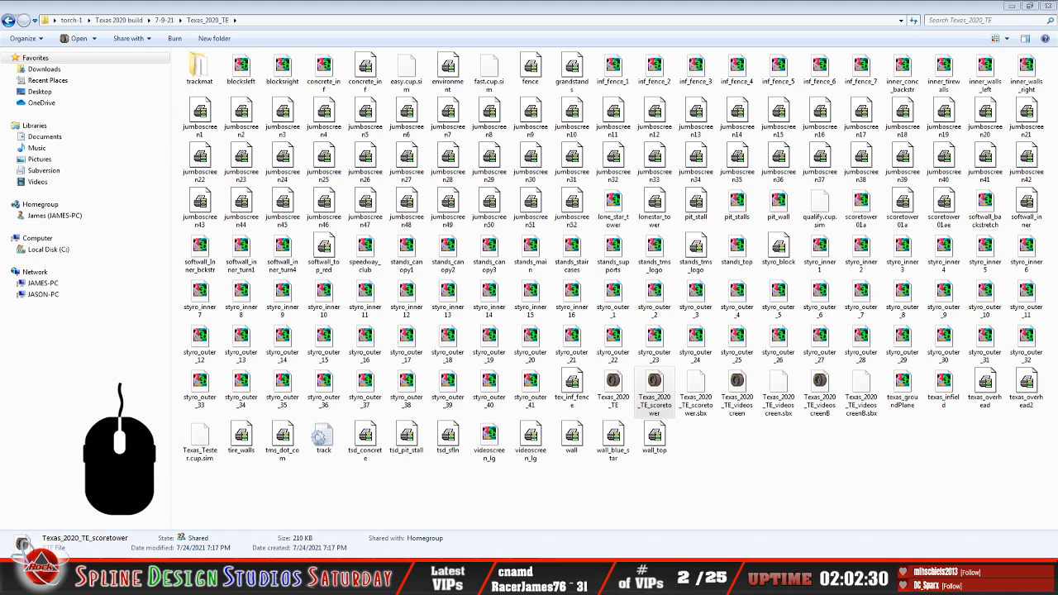
pyautogui.hotkey('alt', 'Tab')
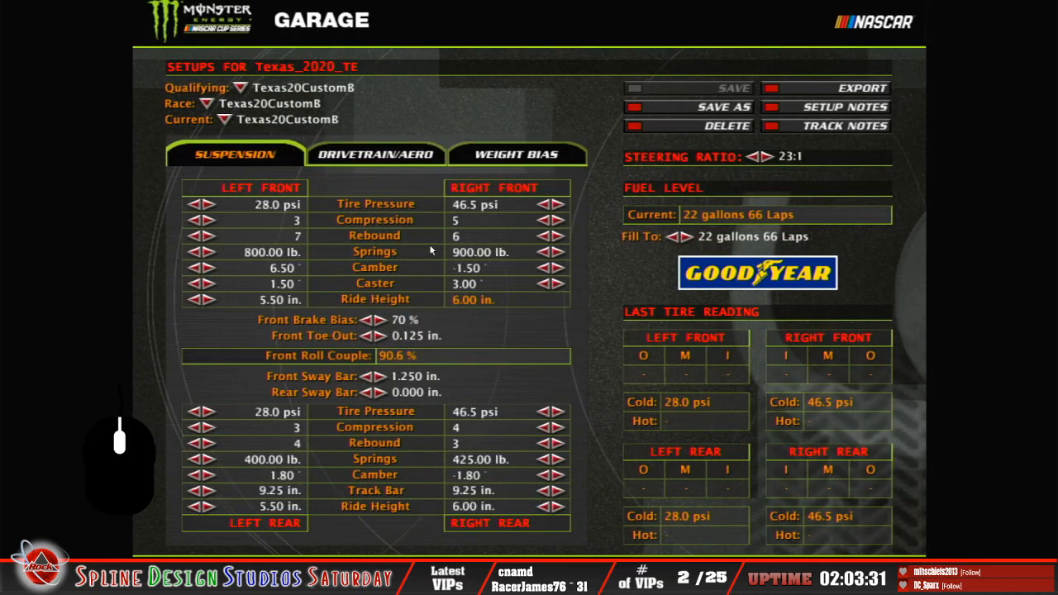
pyautogui.click(878, 111)
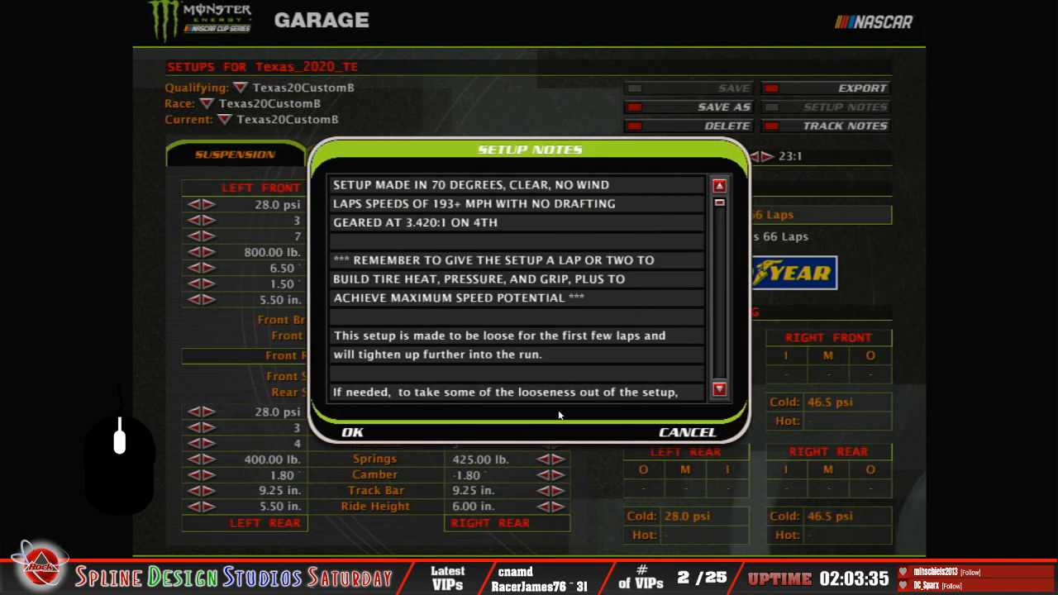
pyautogui.click(691, 435)
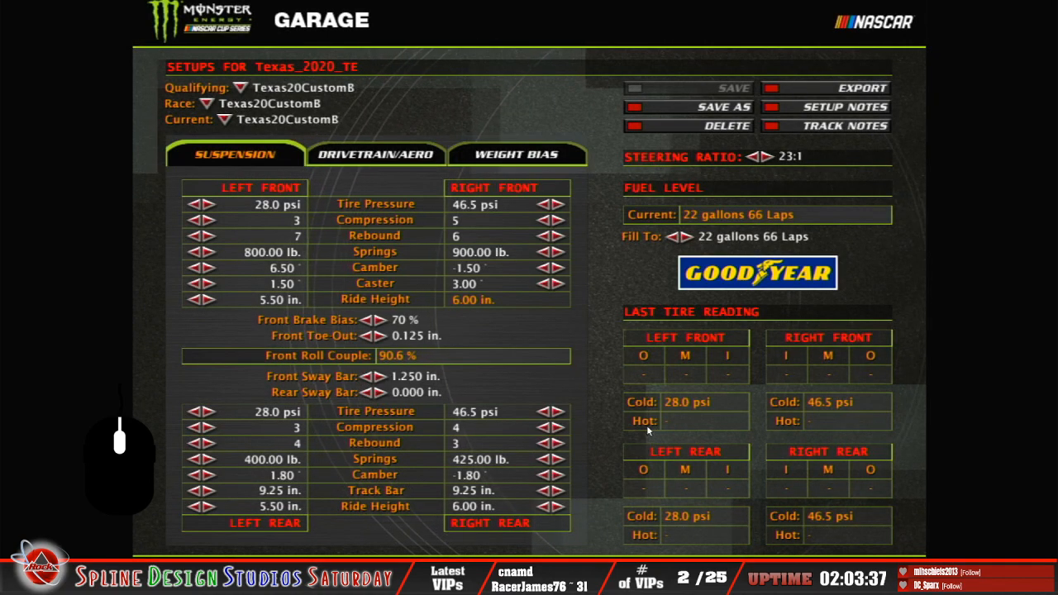
# Leave the garage for the Texas Motor Speedway testing session's Race Session screen
pyautogui.moveTo(648, 430)
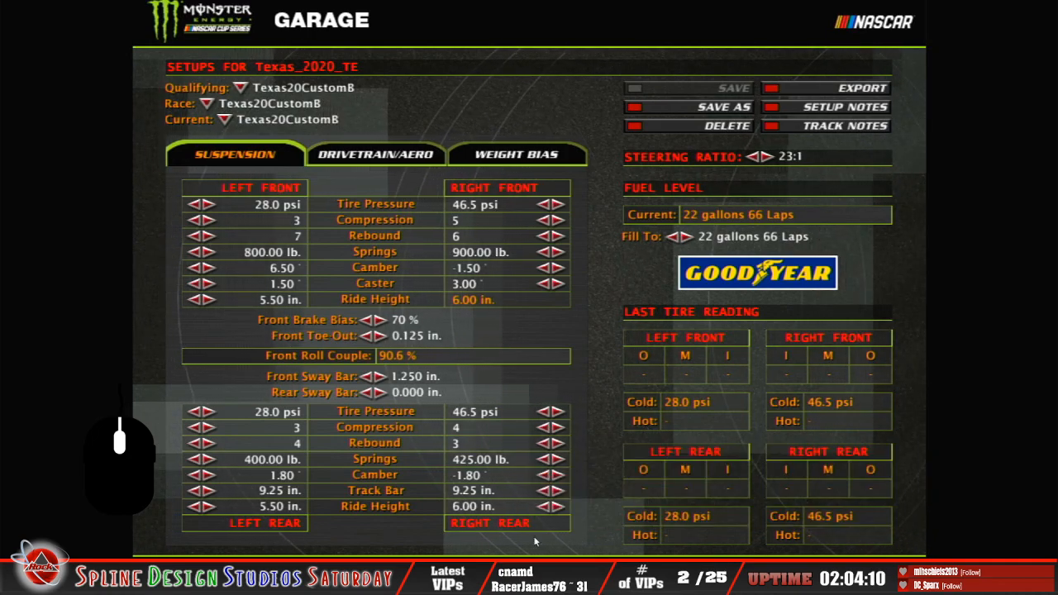
pyautogui.click(860, 572)
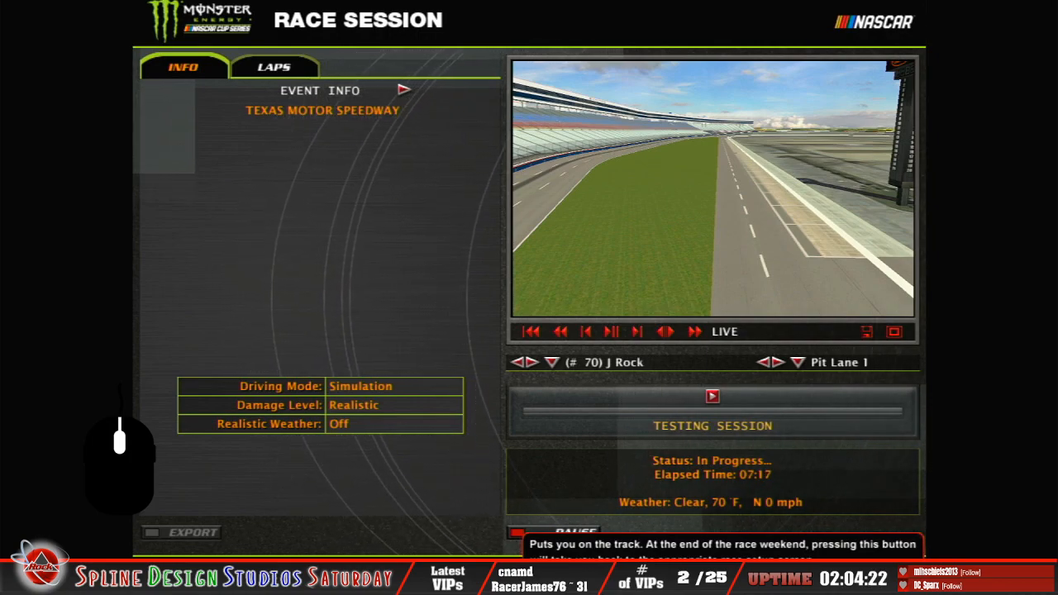
# Enter the car for the testing session, try the cockpit view, and drive laps of Texas Motor Speedway from the hood view
pyautogui.click(864, 577)
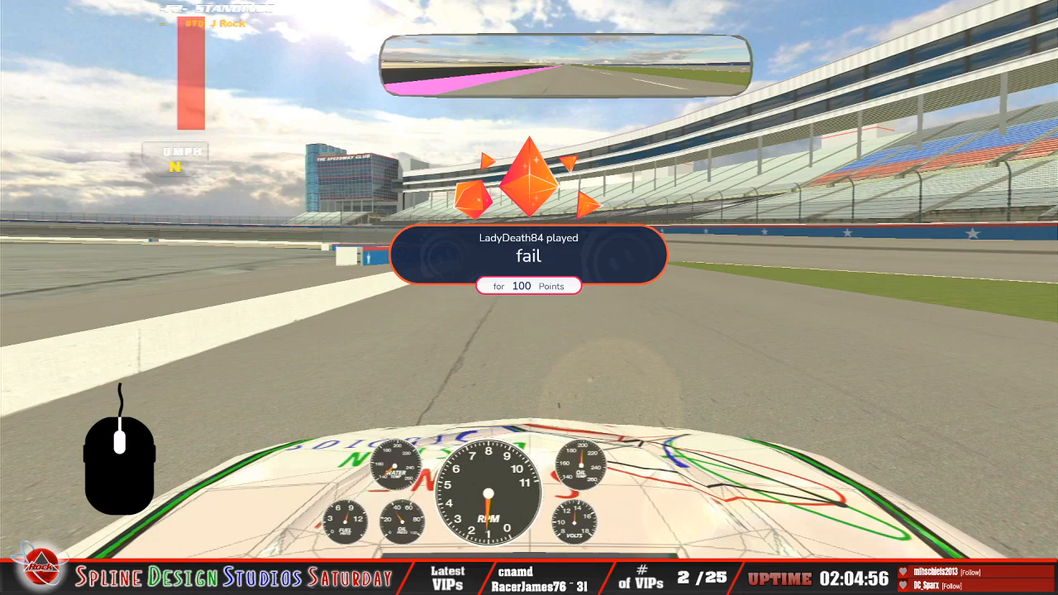
pyautogui.press('c')
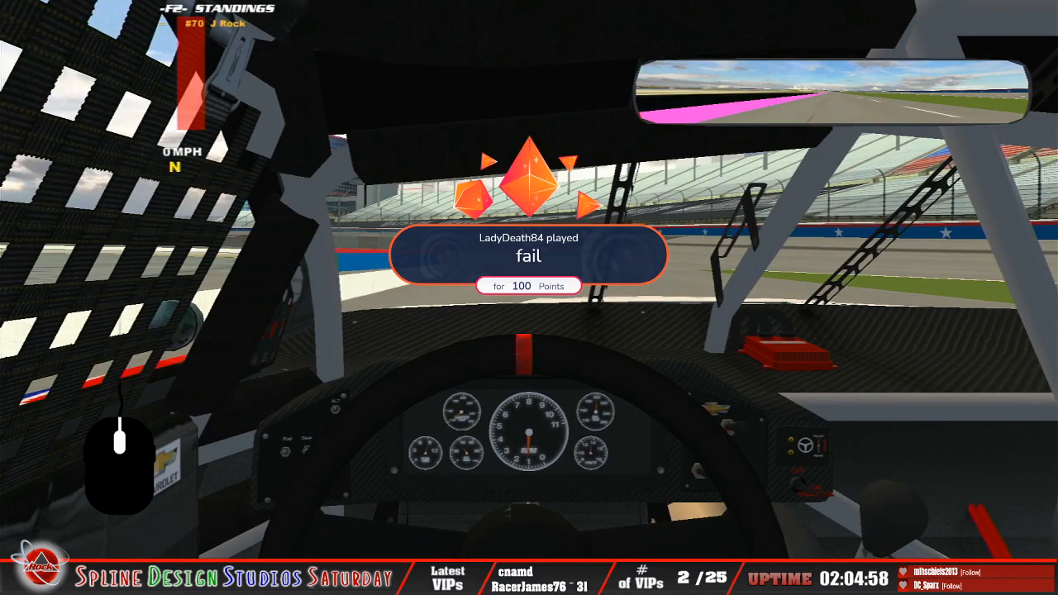
pyautogui.press('c')
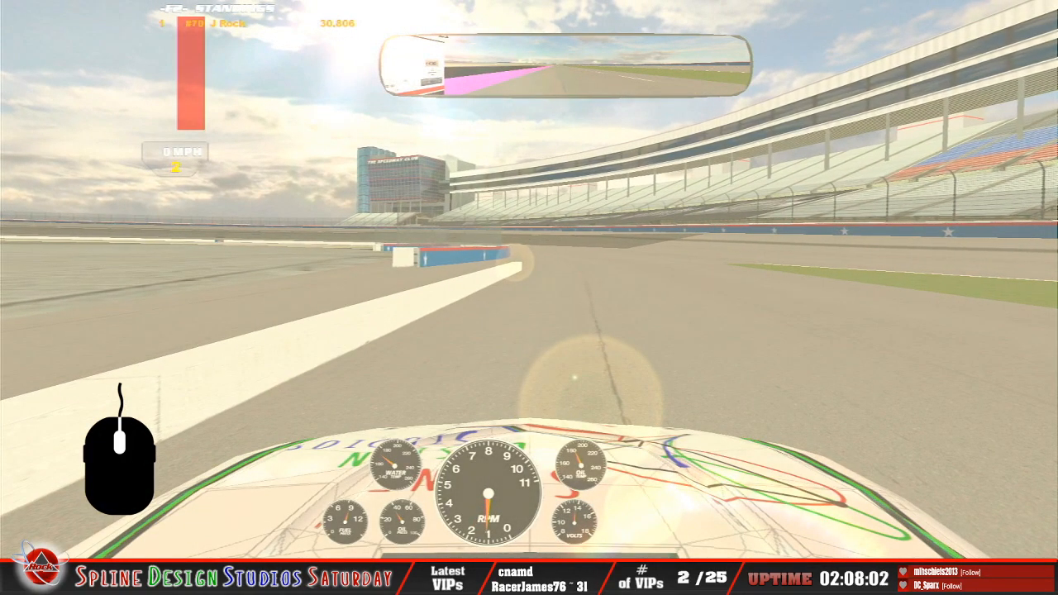
# View the testing session's replay from lap 0 with the TV1 camera, then leave the replay
pyautogui.press('Escape')
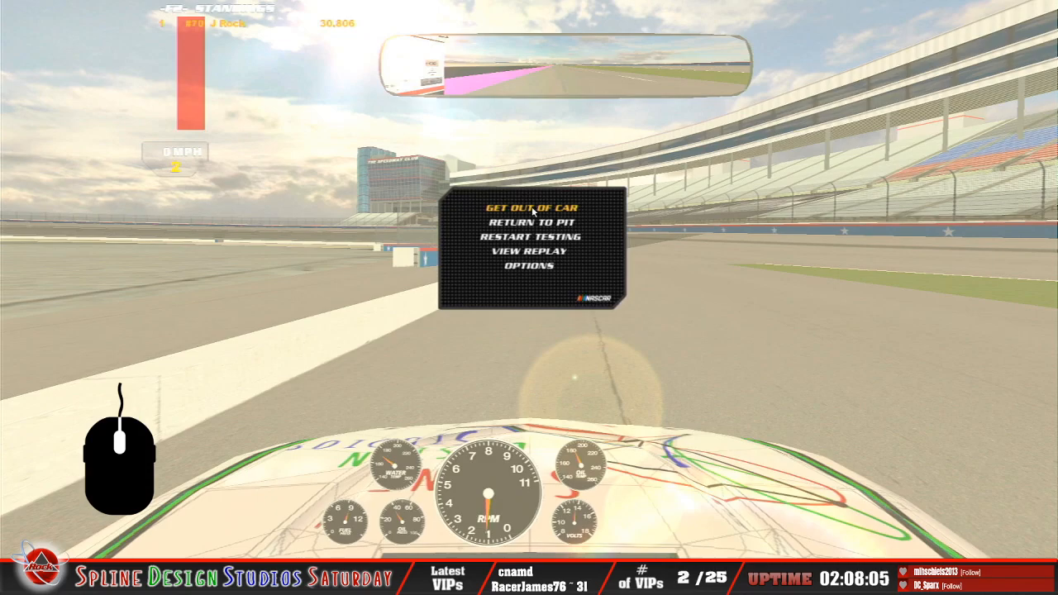
pyautogui.click(529, 251)
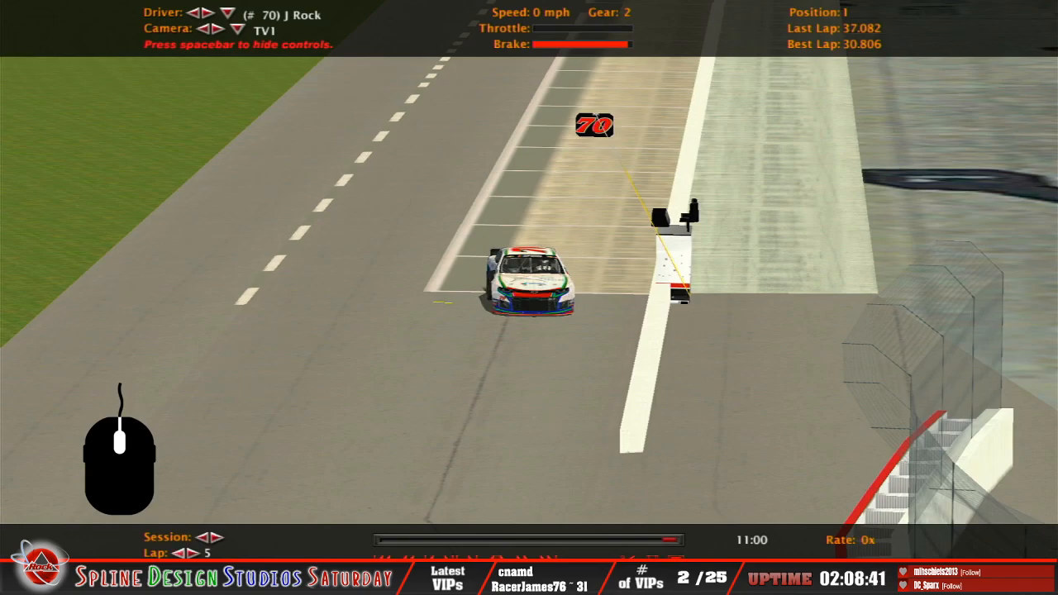
pyautogui.click(178, 553)
pyautogui.click(178, 553)
pyautogui.click(178, 553)
pyautogui.click(178, 553)
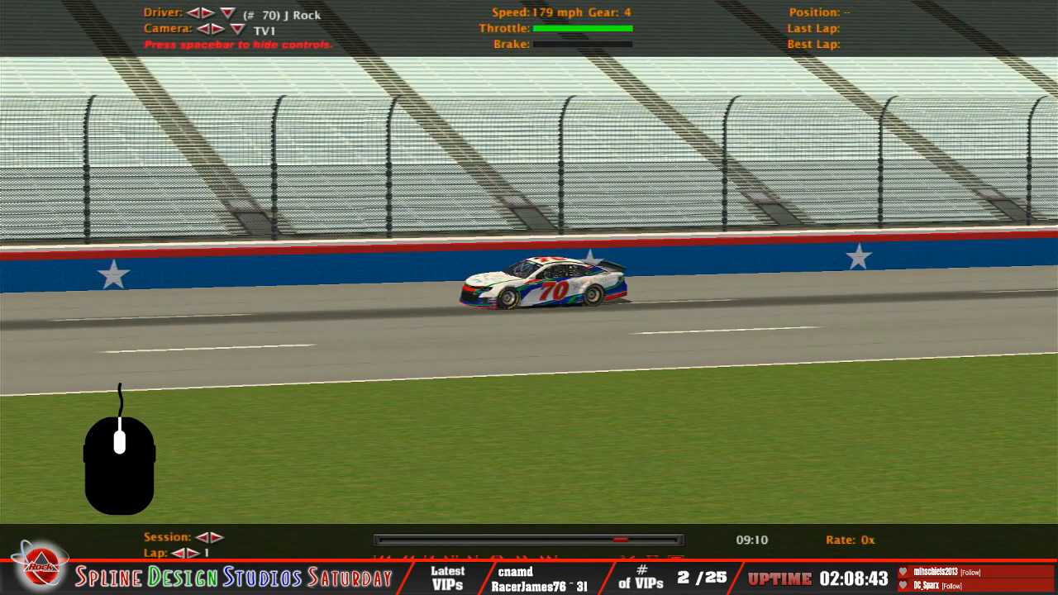
pyautogui.click(177, 554)
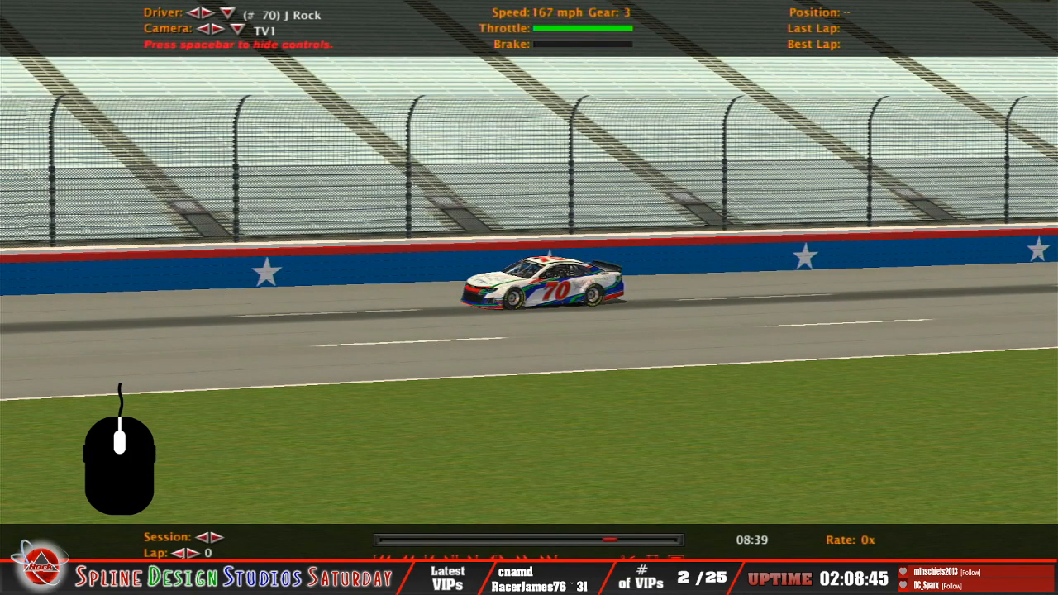
pyautogui.click(473, 562)
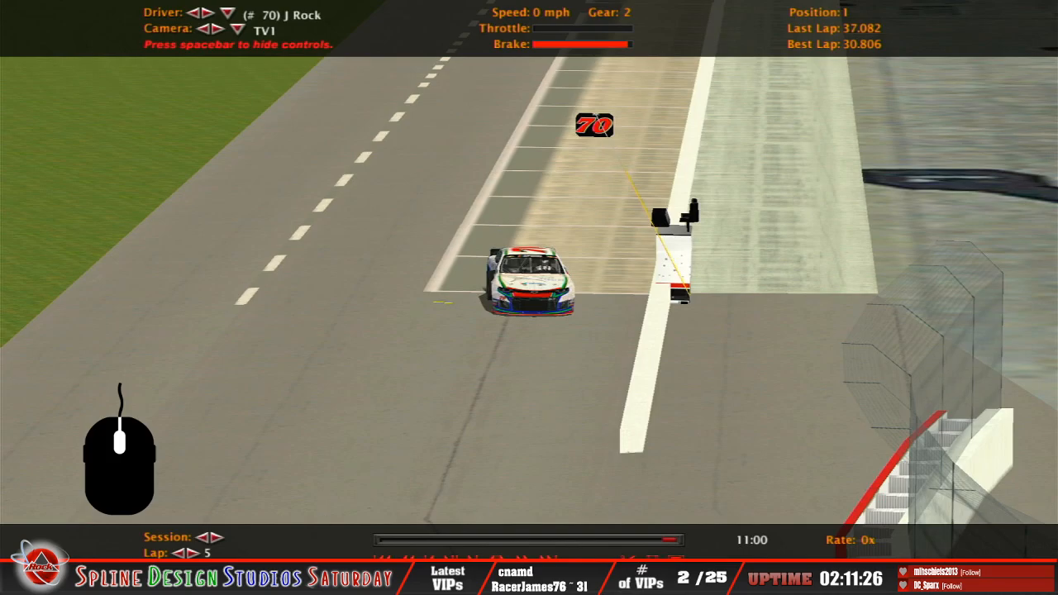
pyautogui.press('Escape')
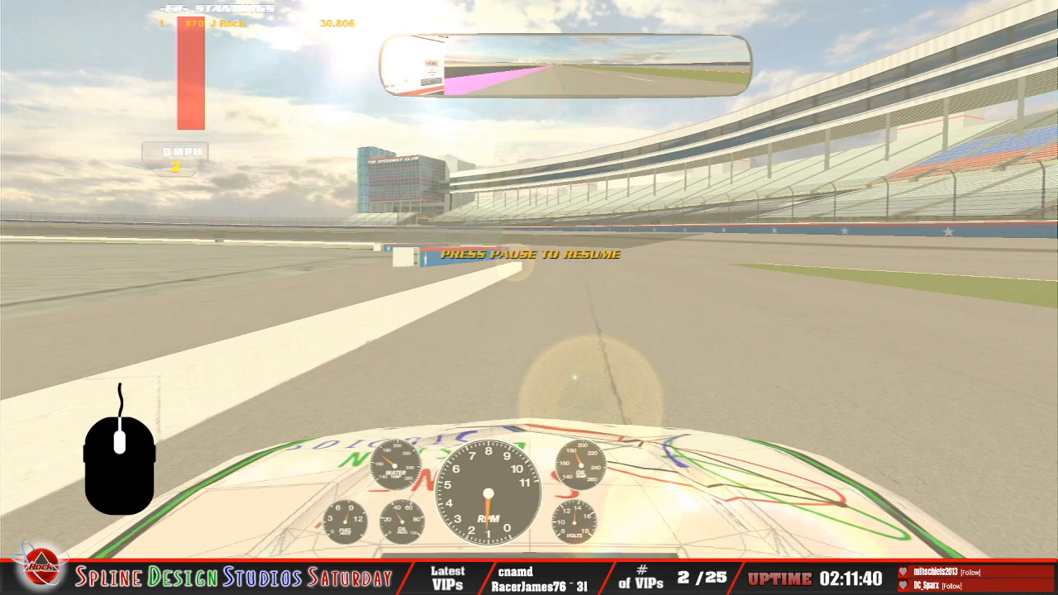
# Get out of the car and end the testing session
pyautogui.press('Escape')
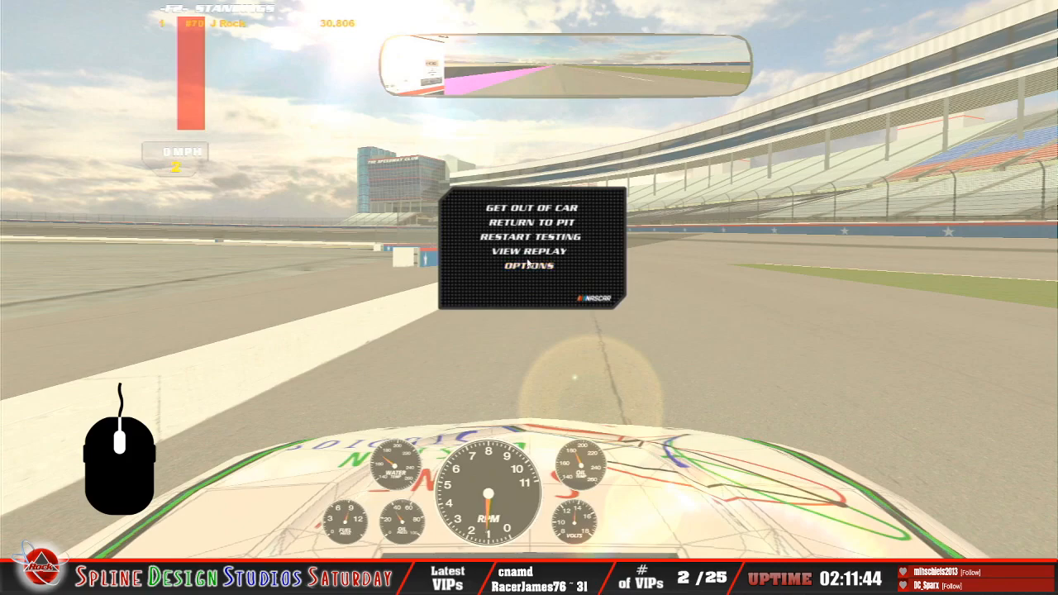
pyautogui.click(544, 208)
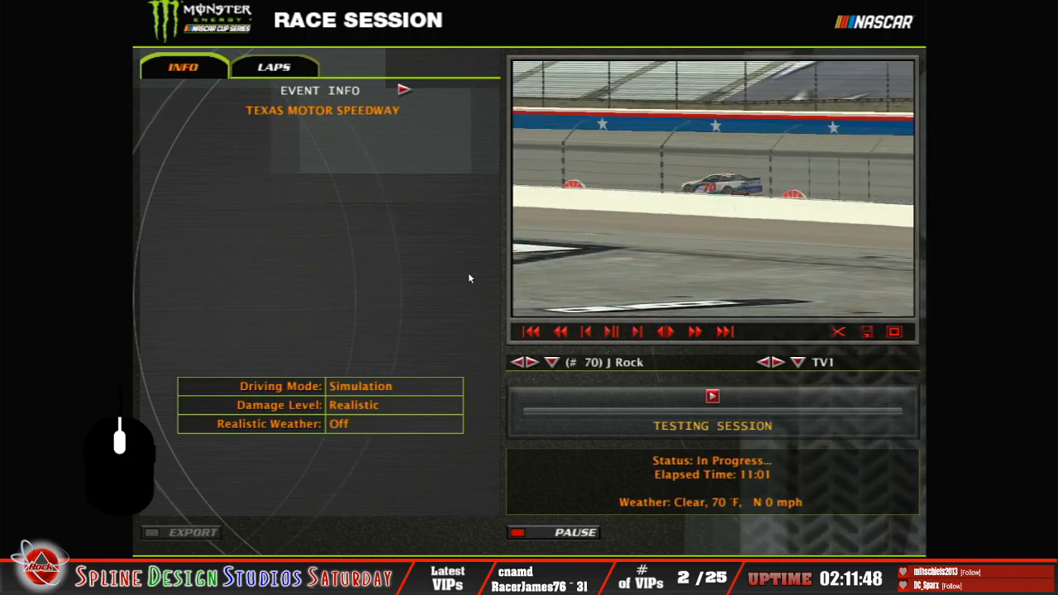
pyautogui.press('Escape')
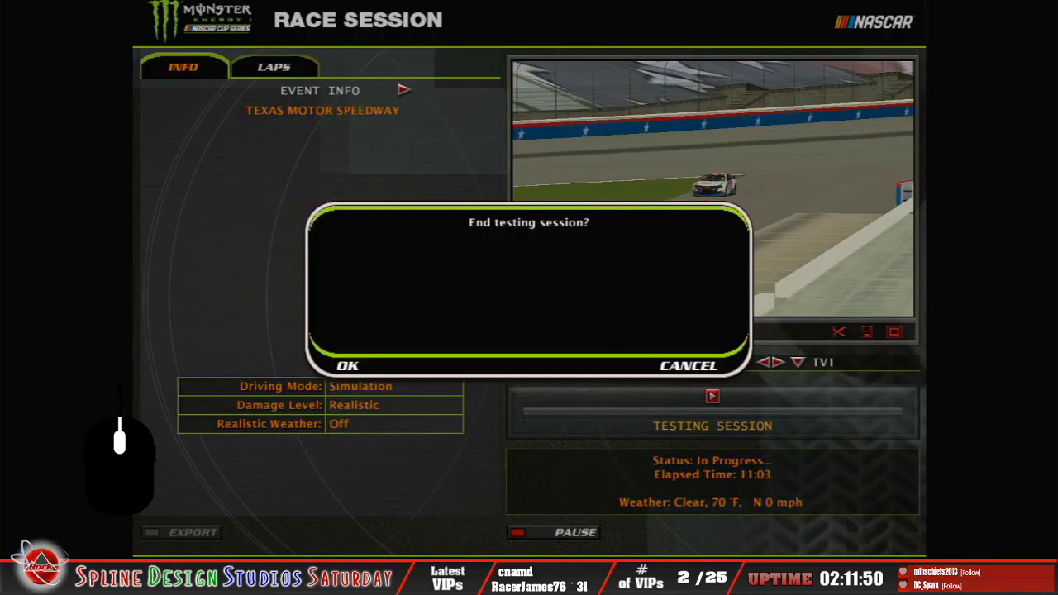
pyautogui.click(349, 367)
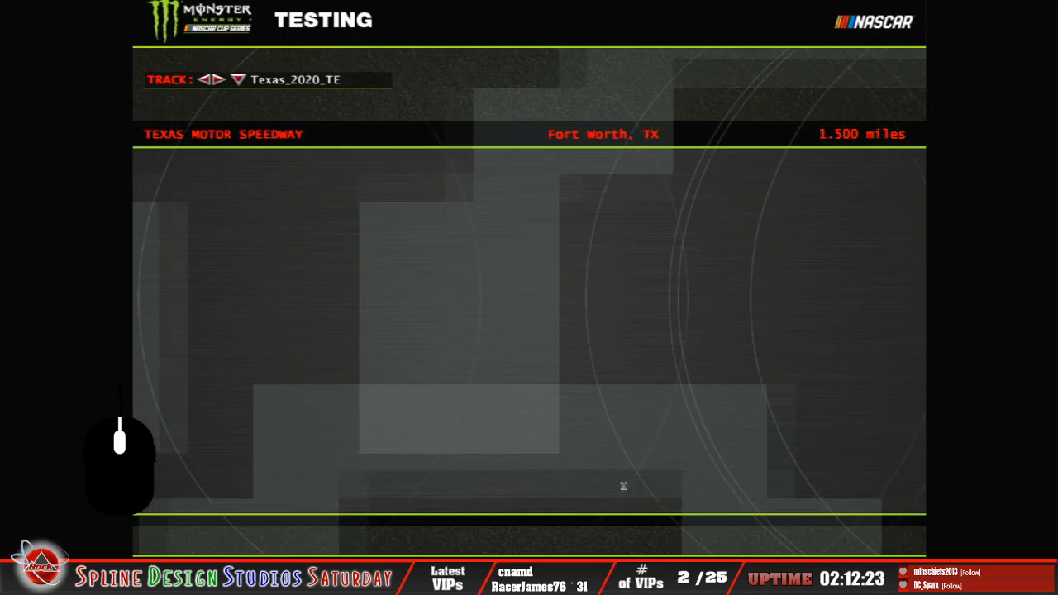
# Leave the racing game for the desktop and hide the Logitech Profiler
pyautogui.hotkey('alt', 'Tab')
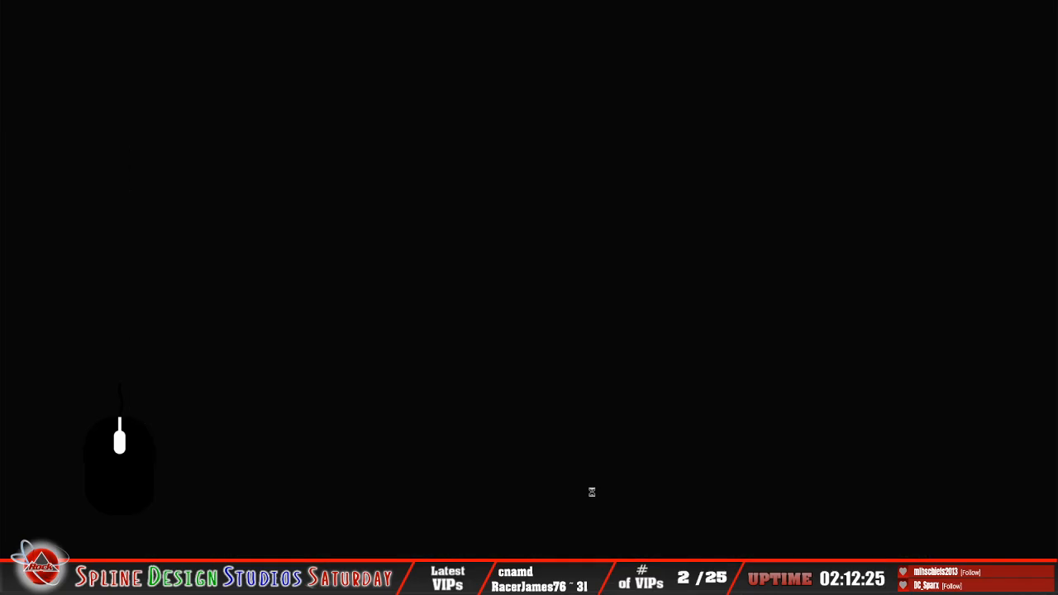
pyautogui.click(68, 54)
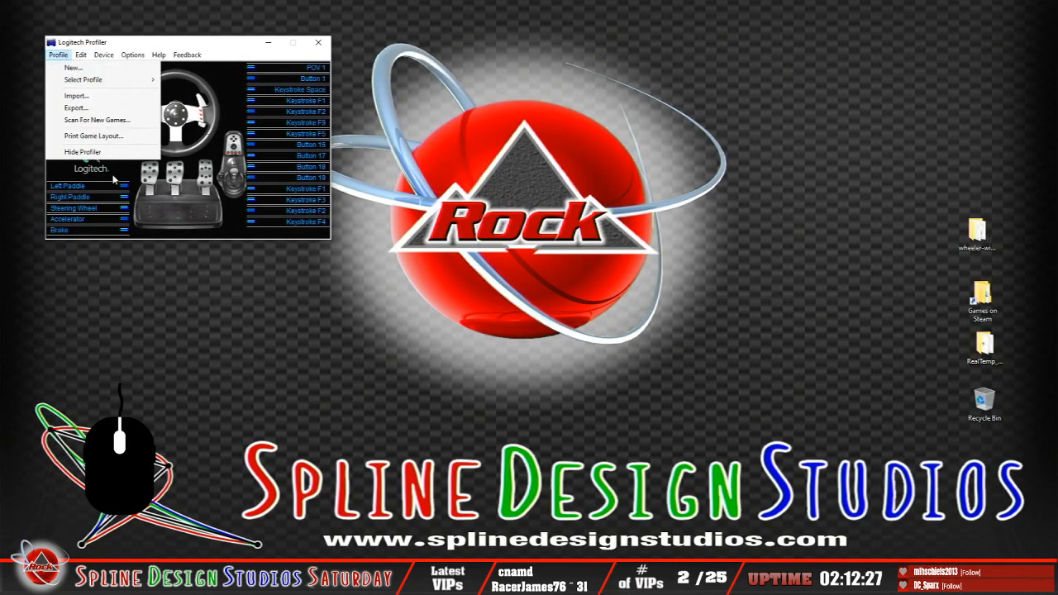
pyautogui.click(99, 153)
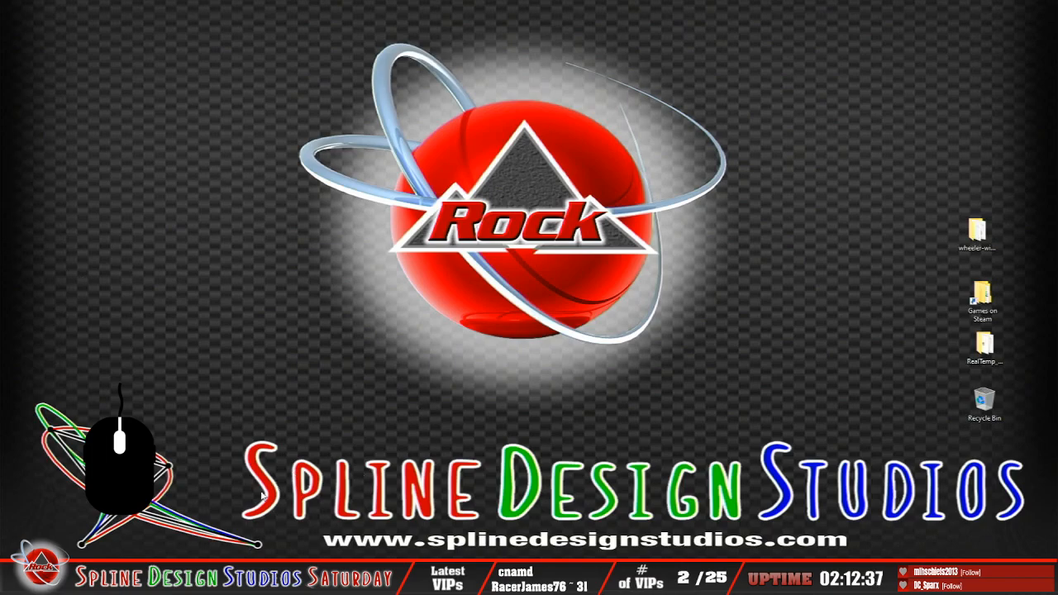
# Switch to 3ds Max, clear the scoretower model with a New All scene, and exit the program
pyautogui.click(841, 345)
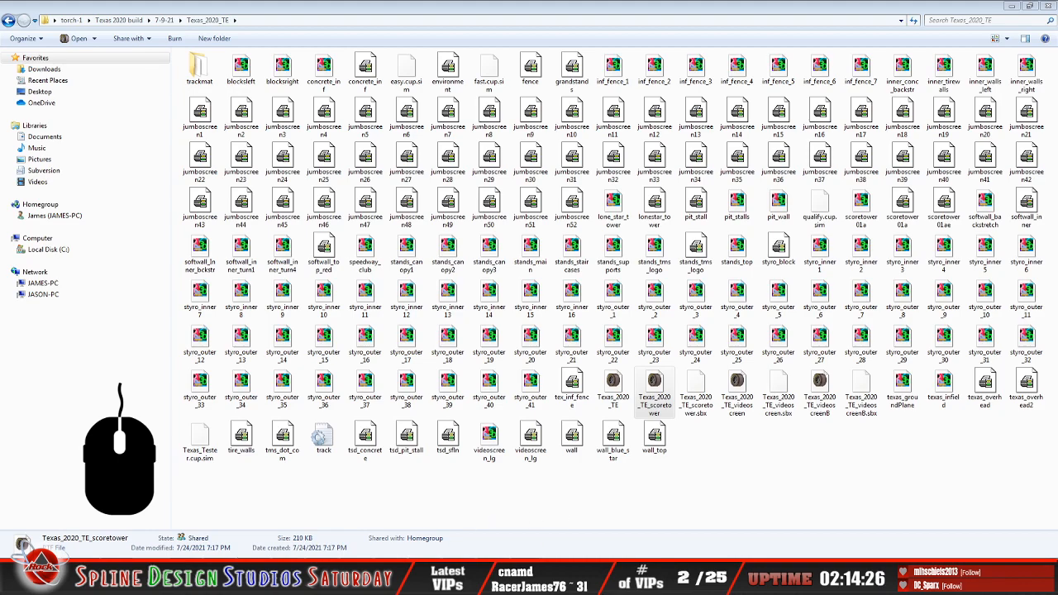
pyautogui.click(549, 581)
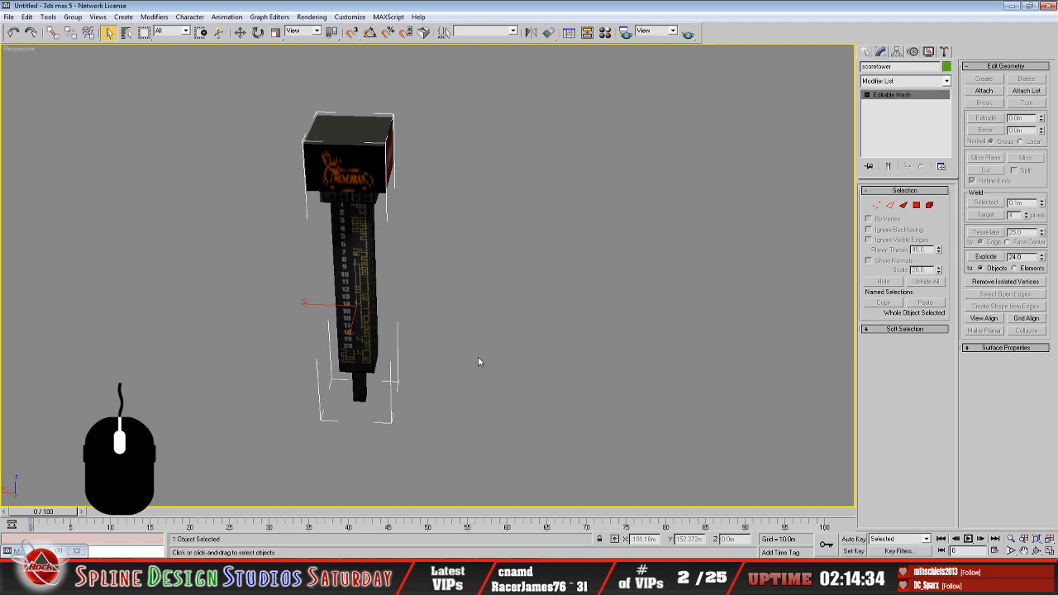
pyautogui.click(8, 17)
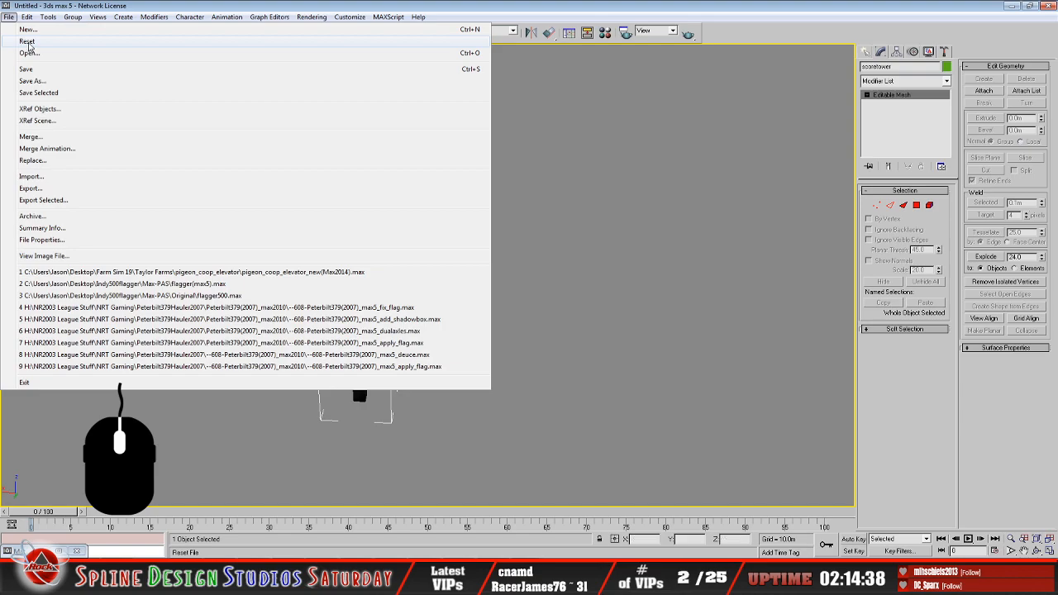
pyautogui.click(28, 36)
pyautogui.click(541, 321)
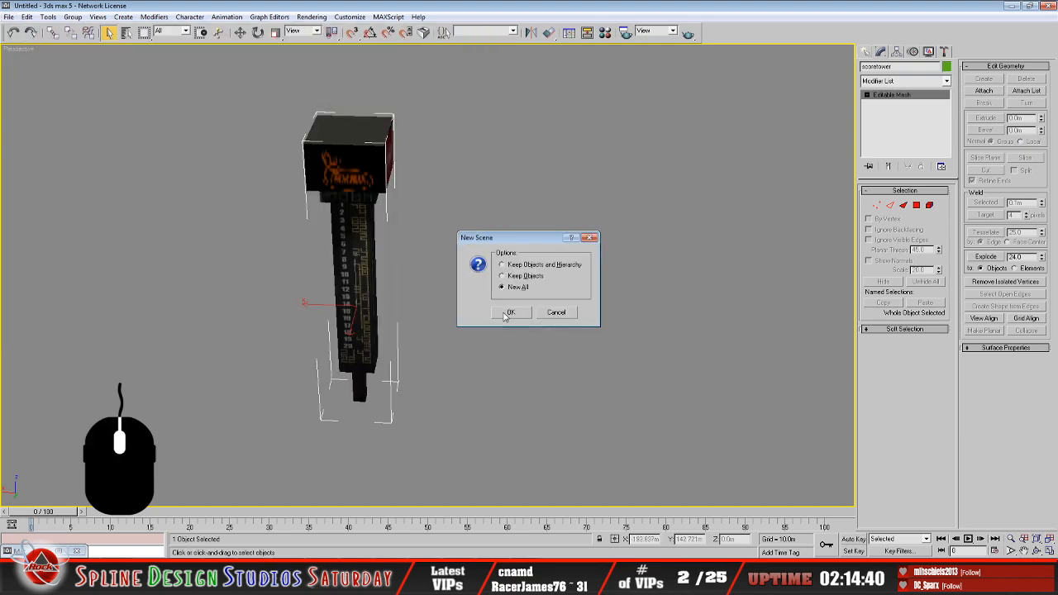
pyautogui.click(509, 313)
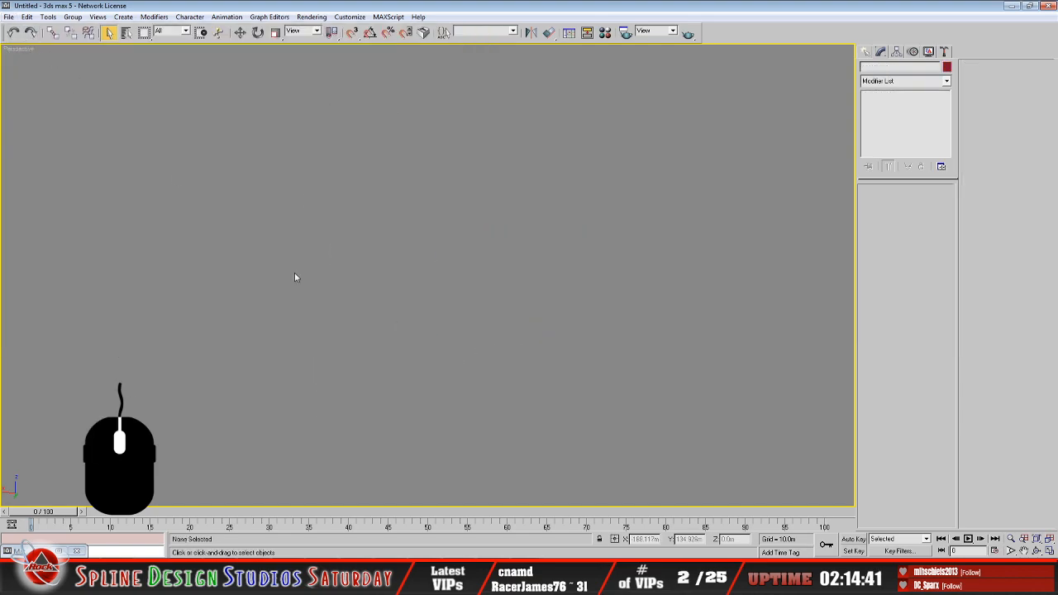
pyautogui.click(6, 20)
pyautogui.click(169, 384)
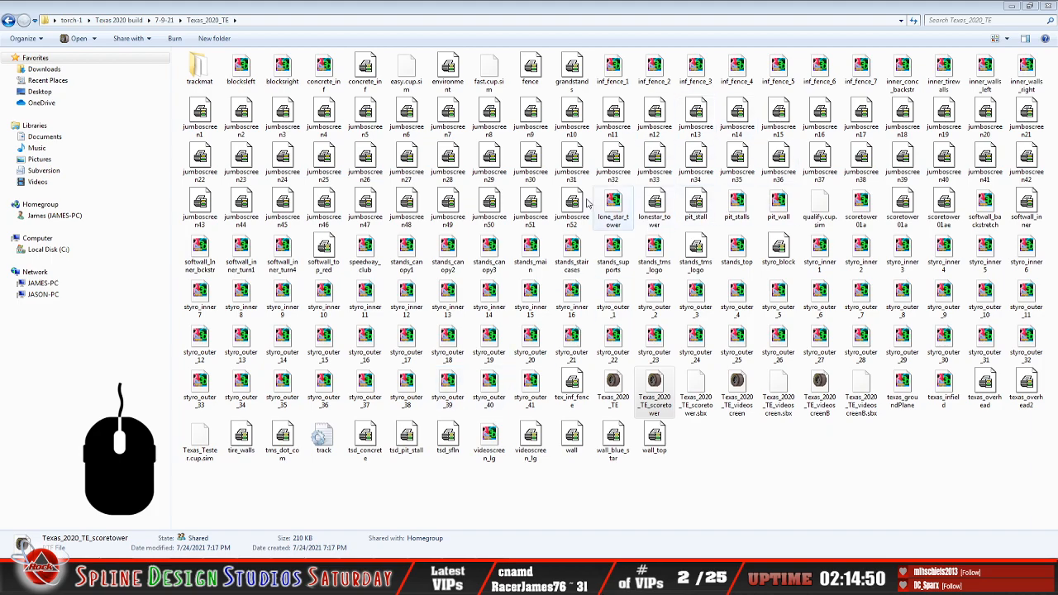
# Switch to Texas_2020_TE_scoretower in Sandbox and display the extended surface types around the frontstretch and pit road
pyautogui.click(9, 21)
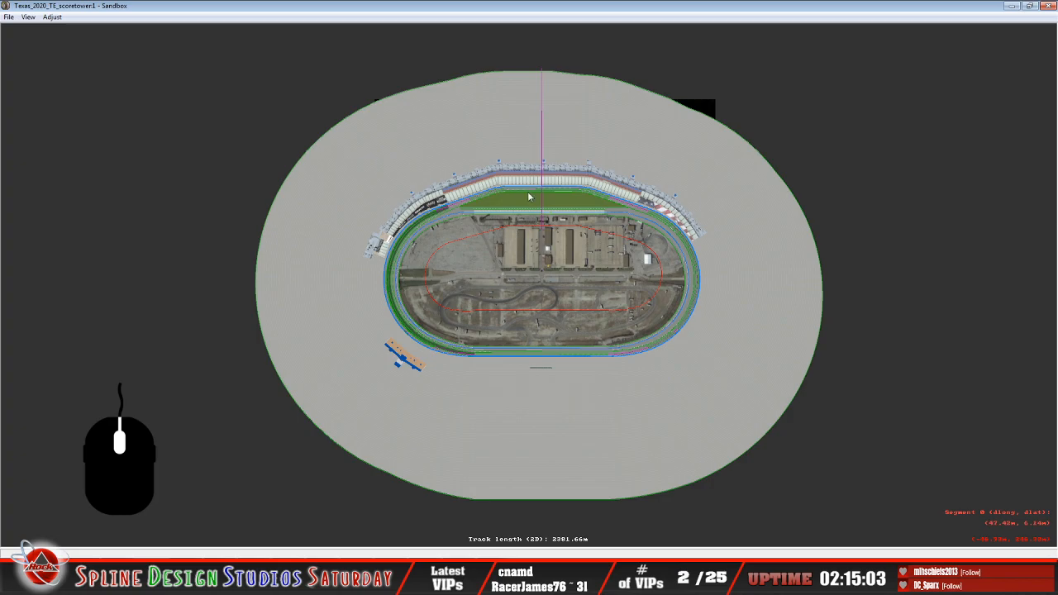
pyautogui.scroll(5, 519, 184)
pyautogui.scroll(5, 515, 196)
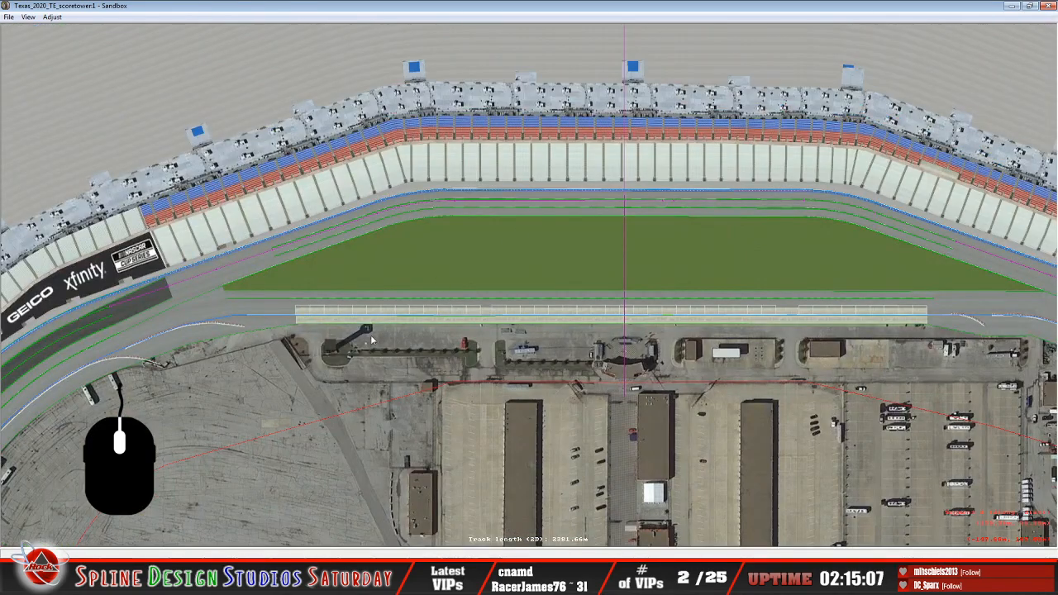
pyautogui.click(28, 17)
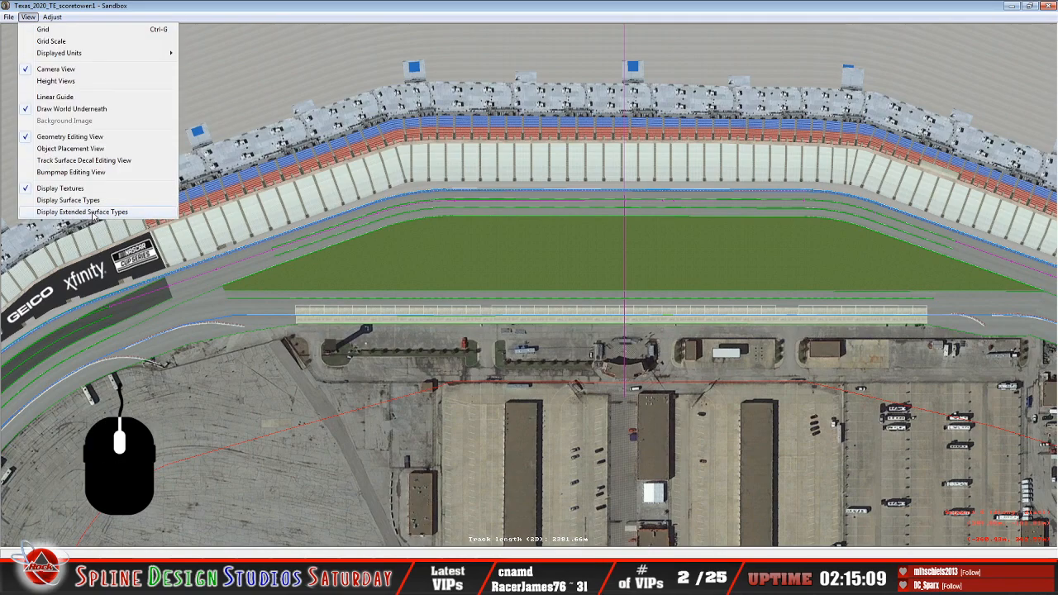
pyautogui.click(93, 212)
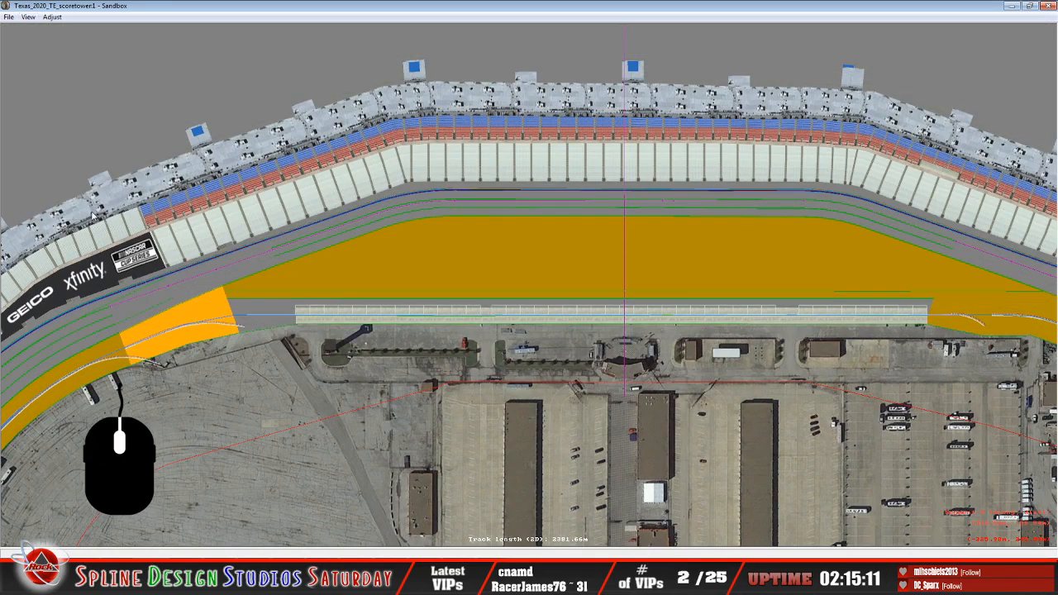
# Display the regular surface types instead and examine the frontstretch and pit road
pyautogui.click(28, 17)
pyautogui.click(81, 200)
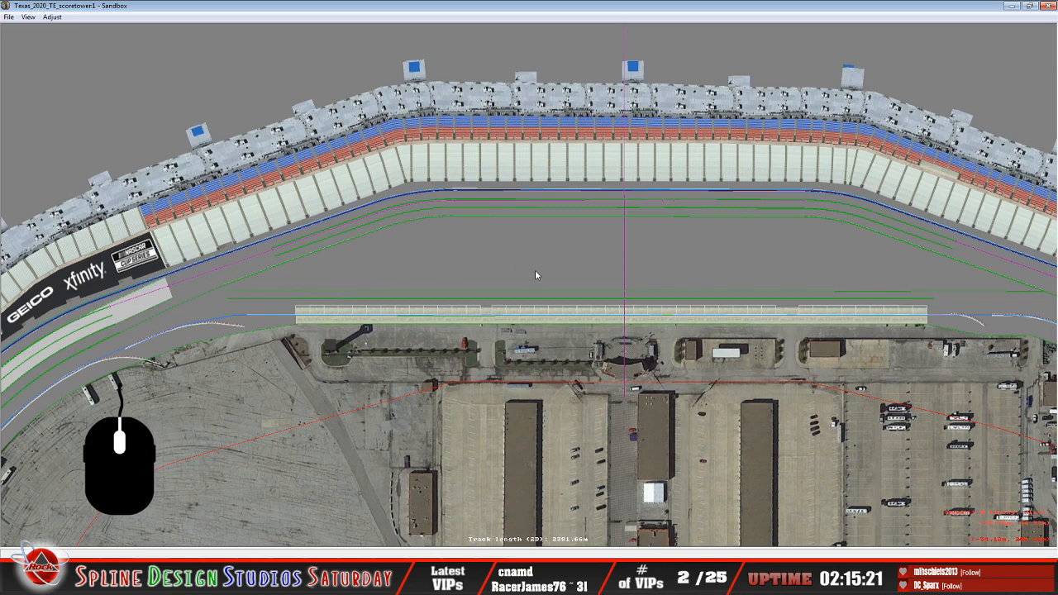
pyautogui.scroll(-1, 694, 283)
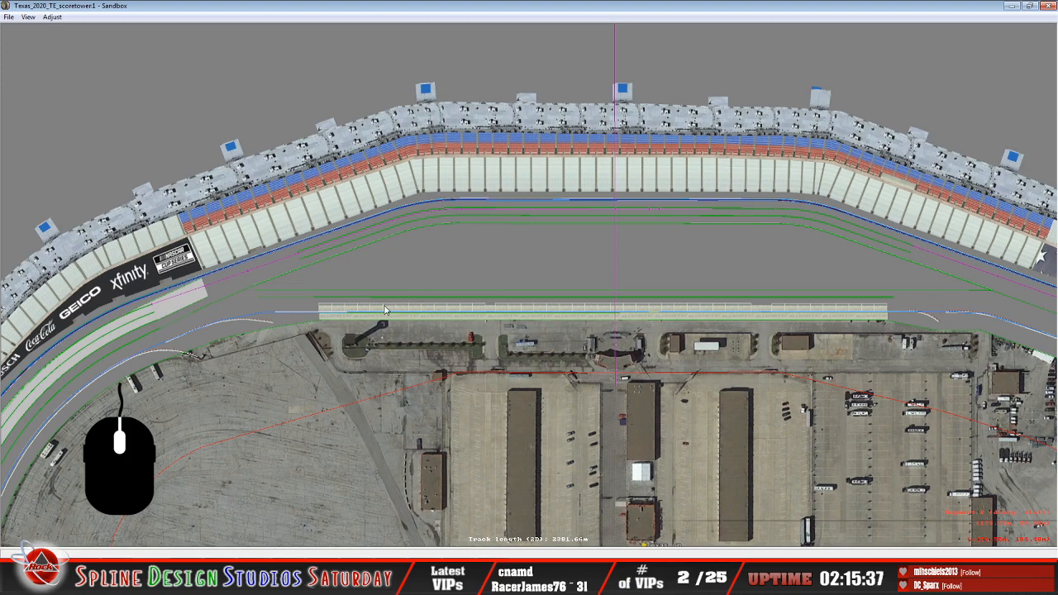
pyautogui.scroll(1, 386, 317)
pyautogui.scroll(1, 406, 319)
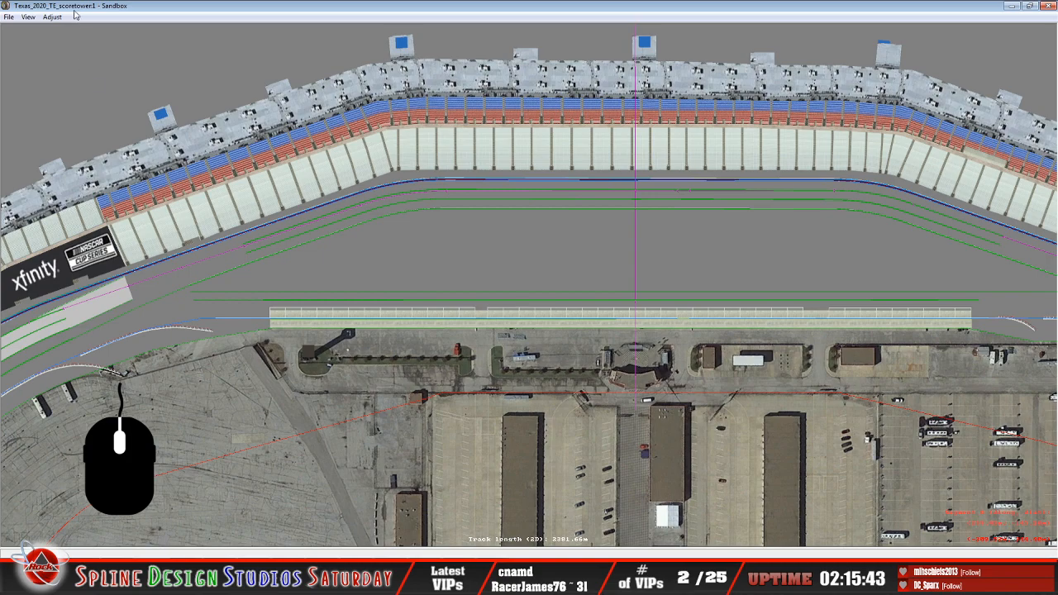
# Display the extended surface types again and examine the areas from the pit exit to the pit entrance near the scoretower
pyautogui.click(29, 17)
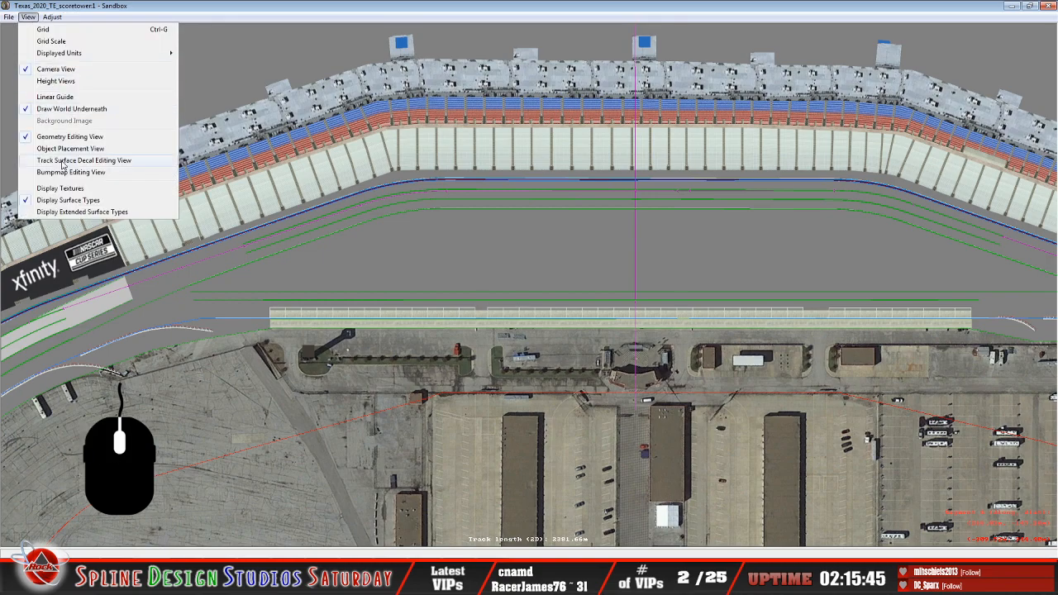
pyautogui.click(73, 213)
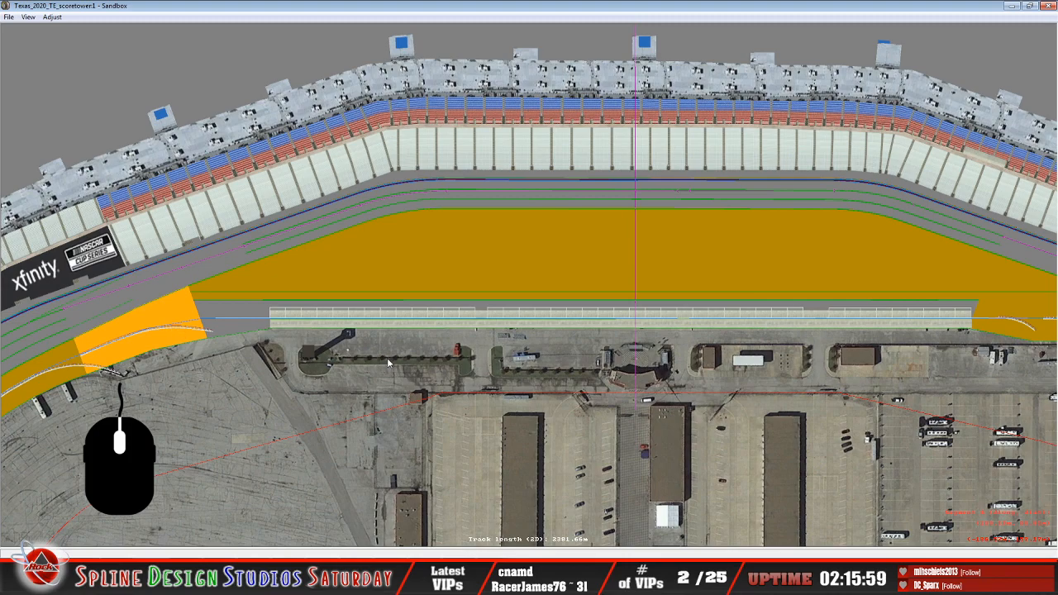
pyautogui.scroll(-2, 614, 355)
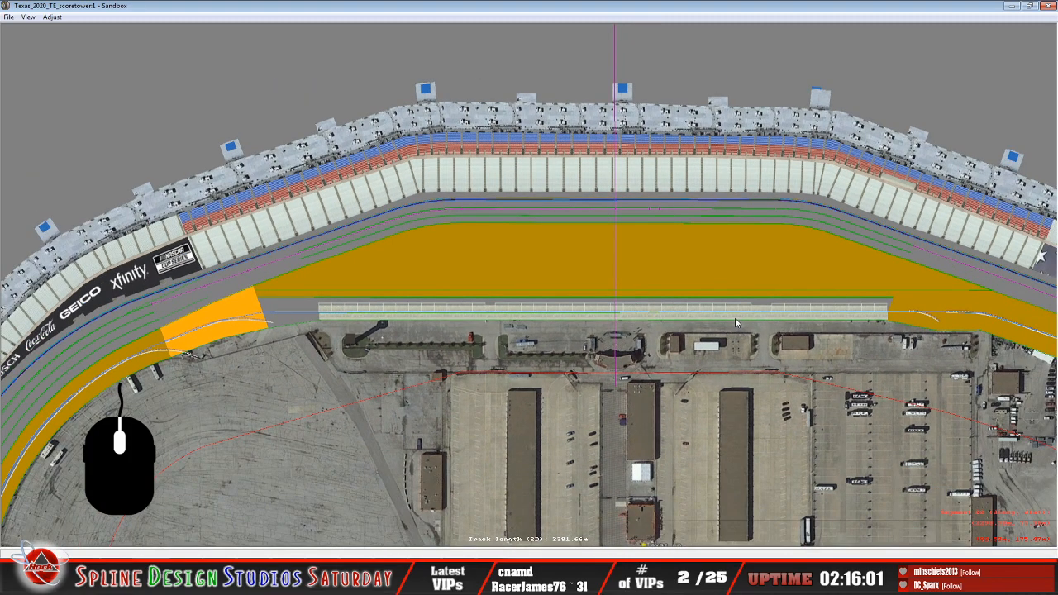
pyautogui.click(875, 270)
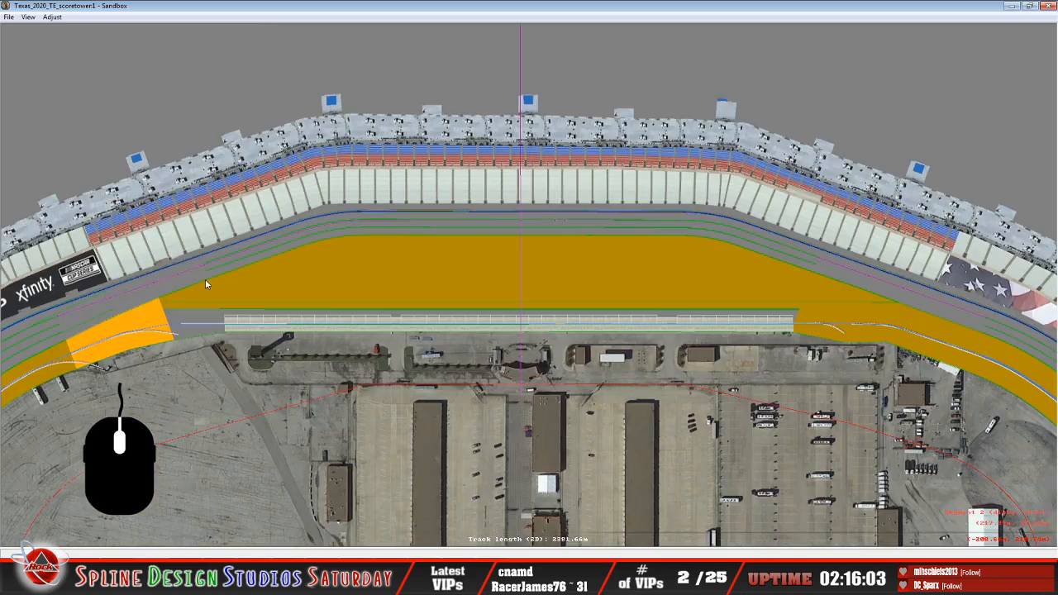
pyautogui.click(239, 316)
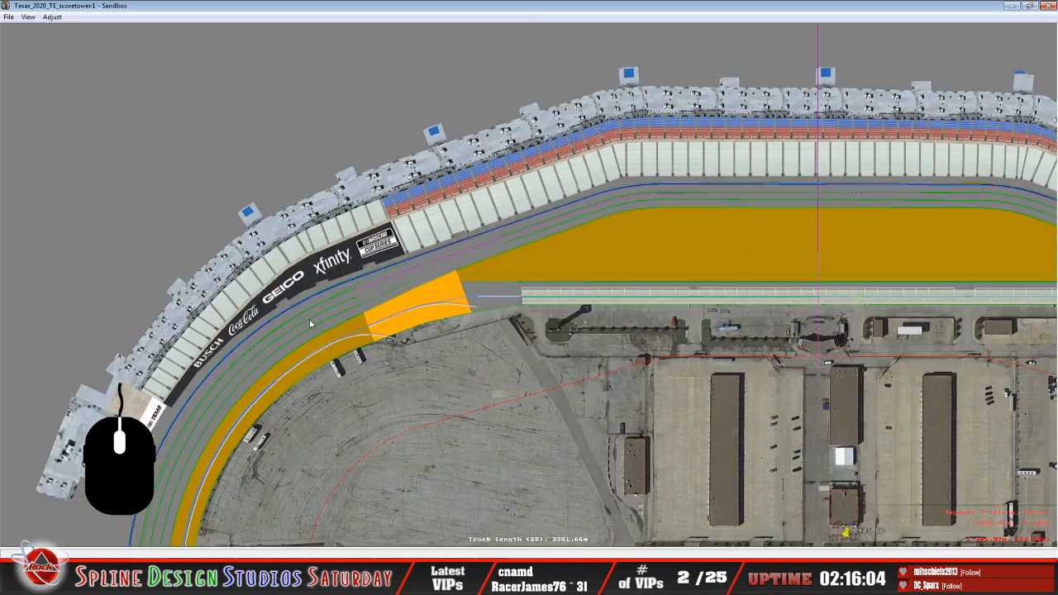
pyautogui.click(237, 317)
pyautogui.scroll(4, 597, 295)
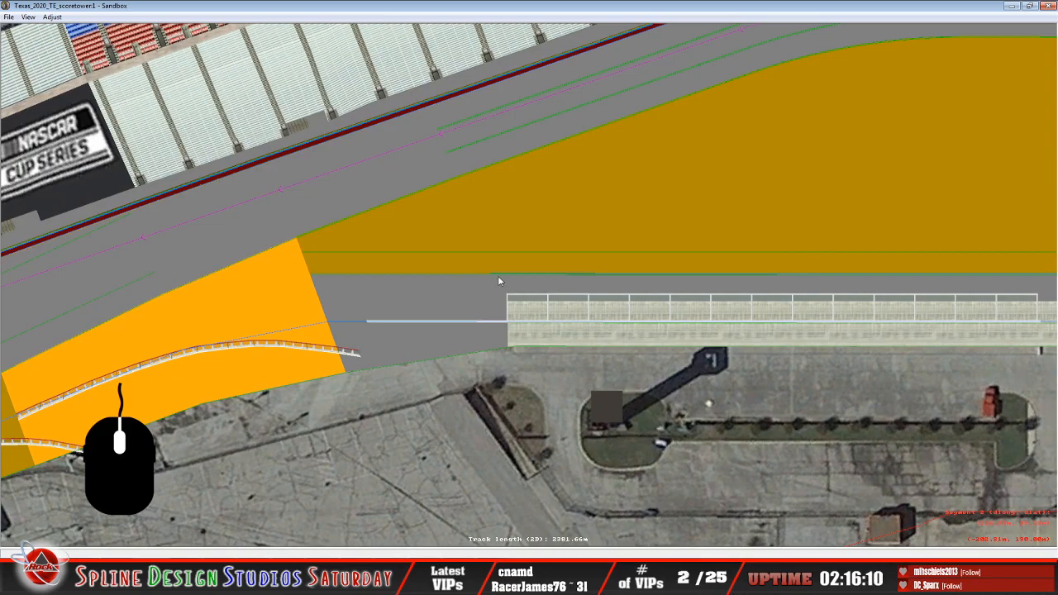
# Select the pit road F section beside the scoretower and unlock the materials in its section properties
pyautogui.click(499, 280)
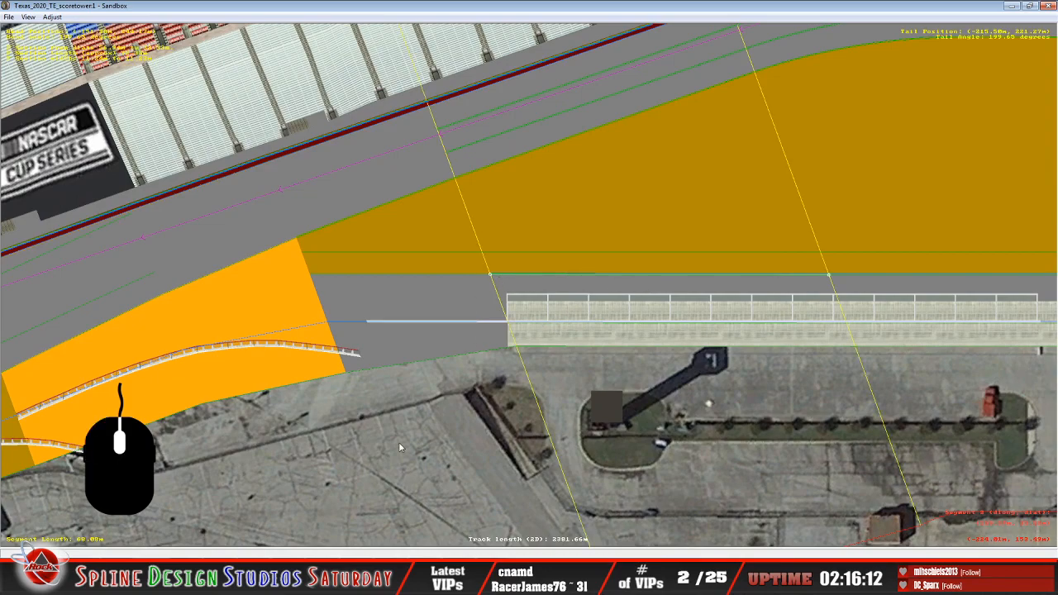
pyautogui.doubleClick(466, 520)
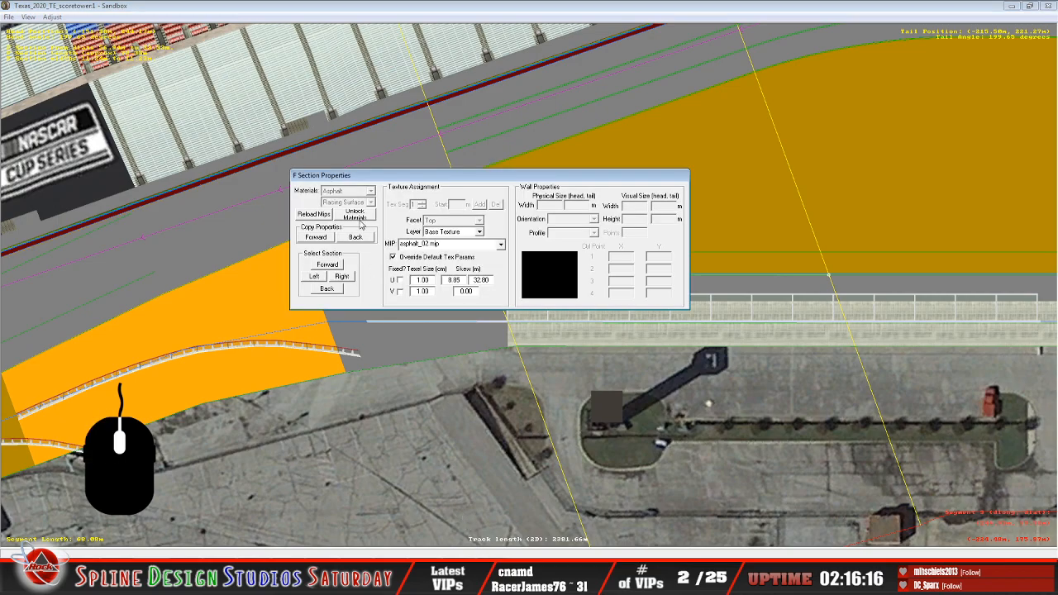
pyautogui.click(357, 216)
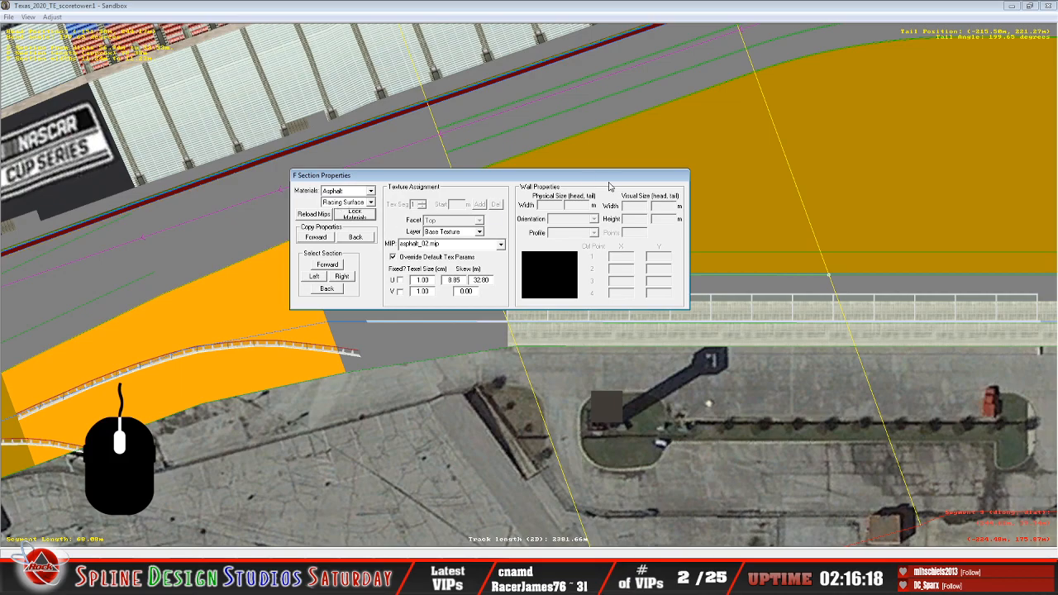
pyautogui.moveTo(578, 177); pyautogui.dragTo(572, 336)
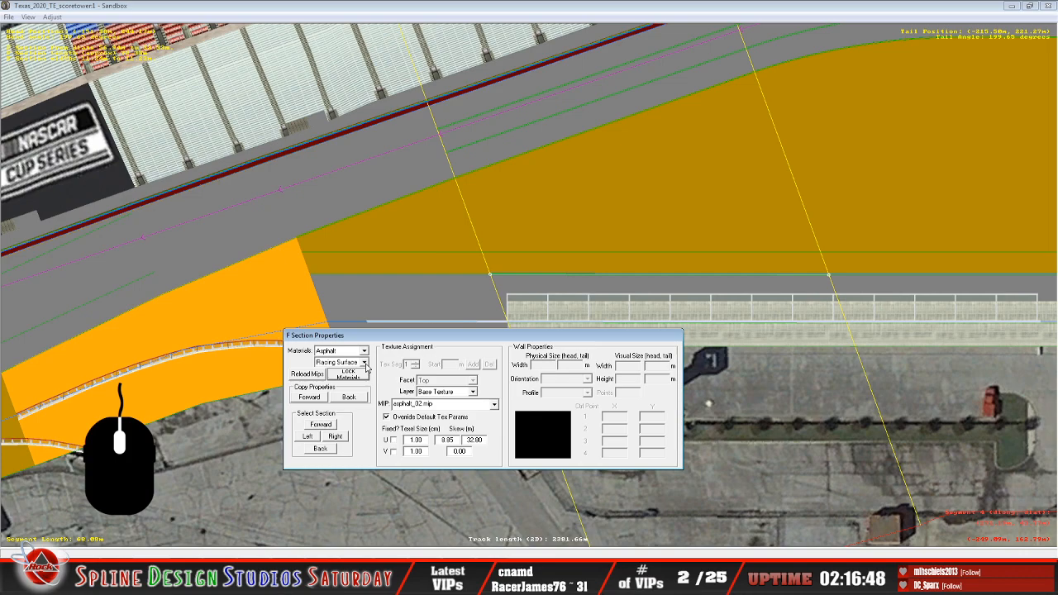
pyautogui.click(586, 18)
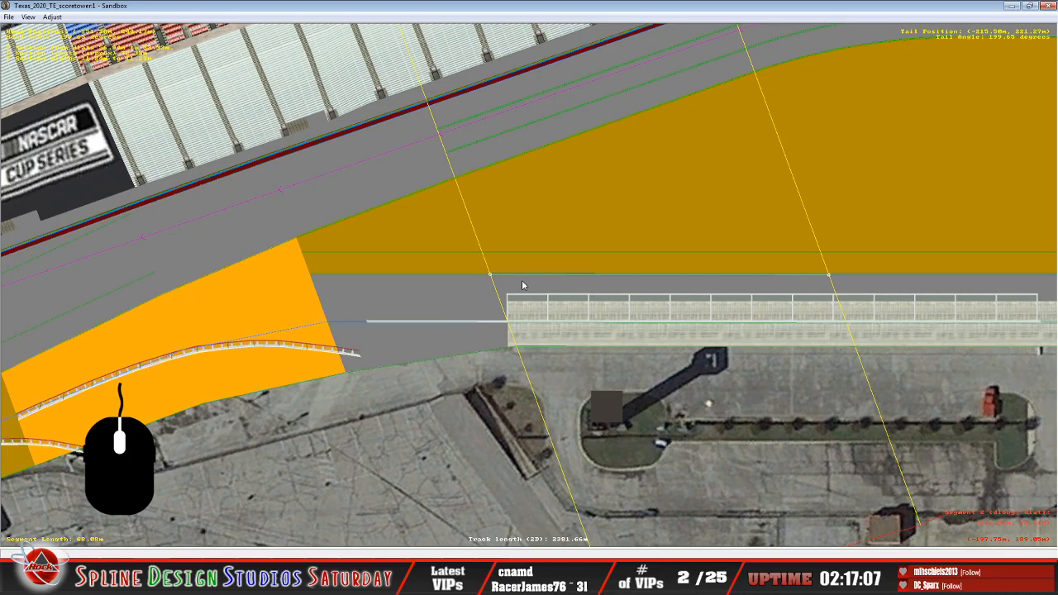
# Insert an F section in the pit road segment along the outer line of the pit stalls, at dlats of about 61.18 m to 36.76 m
pyautogui.scroll(4, 525, 283)
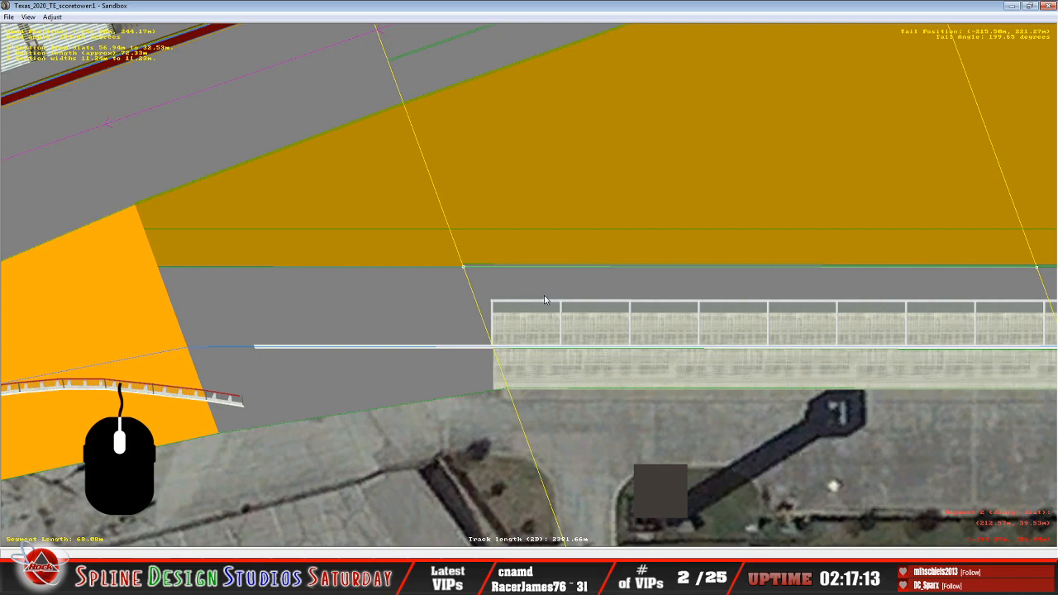
pyautogui.click(595, 301)
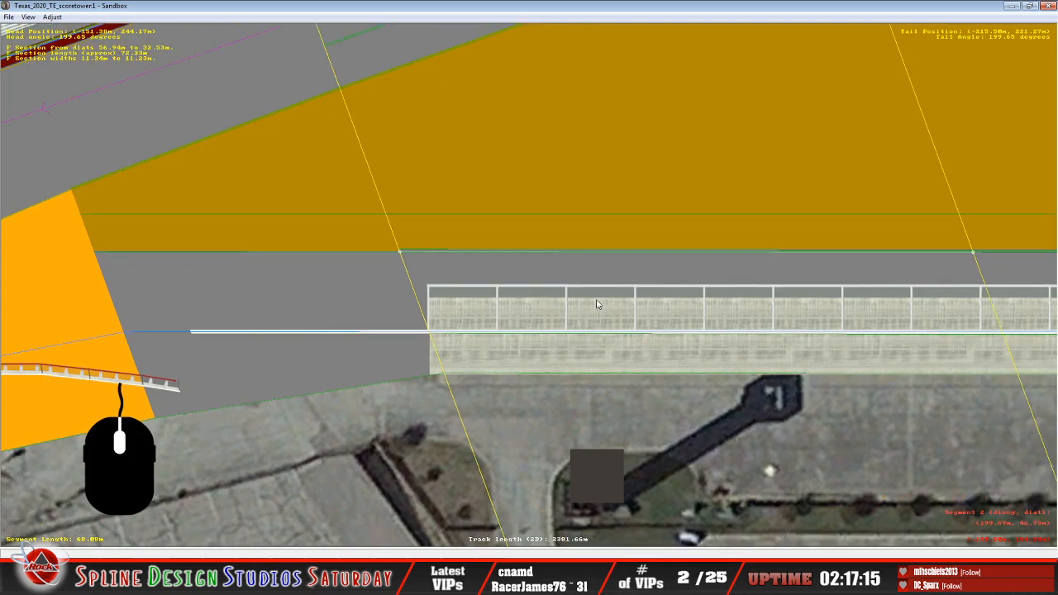
pyautogui.rightClick(504, 283)
pyautogui.moveTo(543, 365)
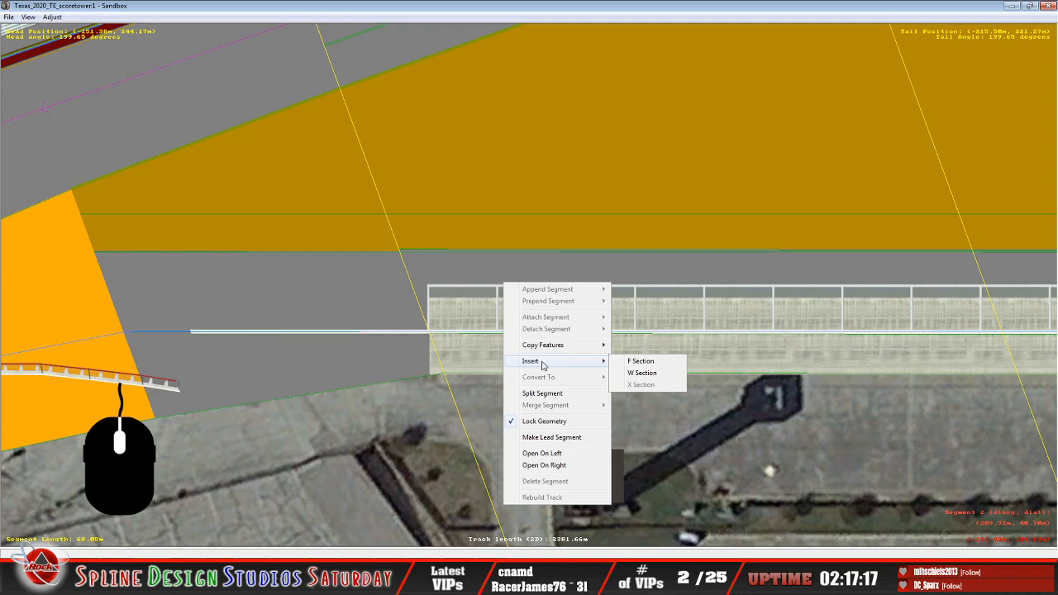
pyautogui.click(633, 362)
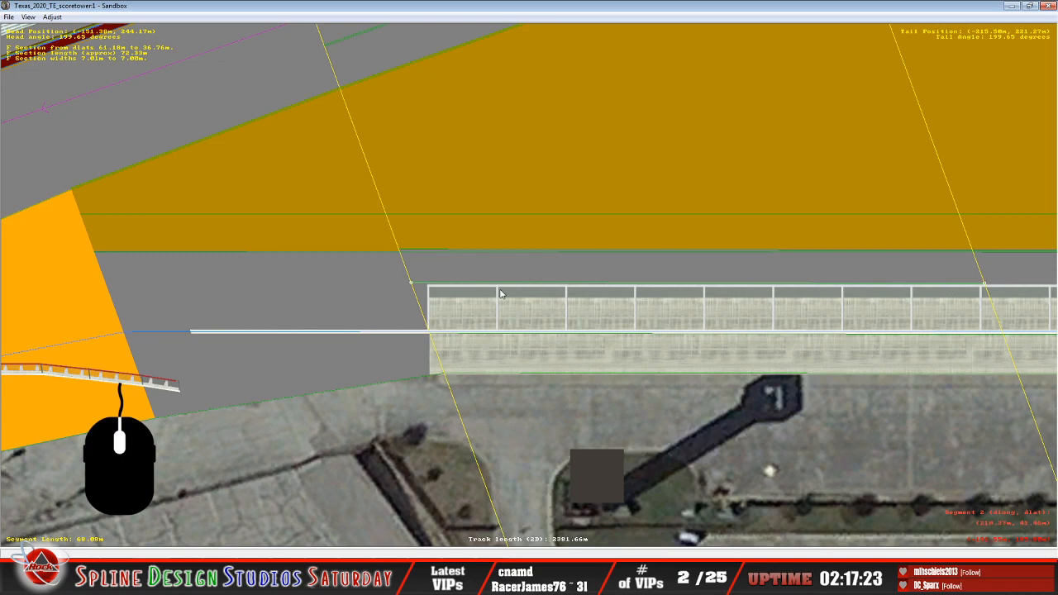
# Align both ends of the inserted F section with the outer line of the pit stalls, at dlats of about 61.45 m and 37.15 m
pyautogui.click(412, 286)
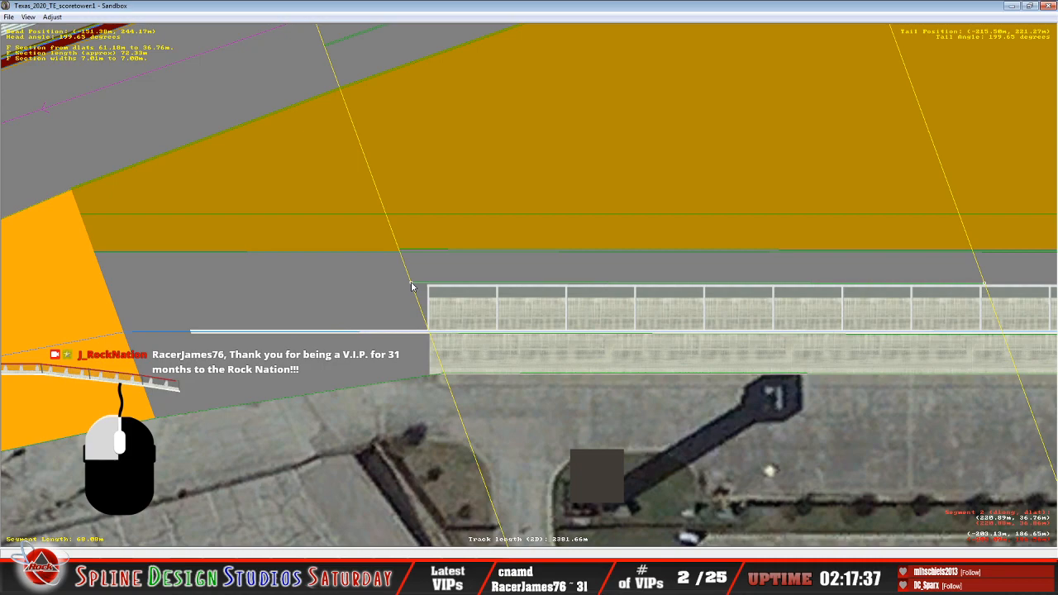
pyautogui.moveTo(411, 283); pyautogui.dragTo(412, 287)
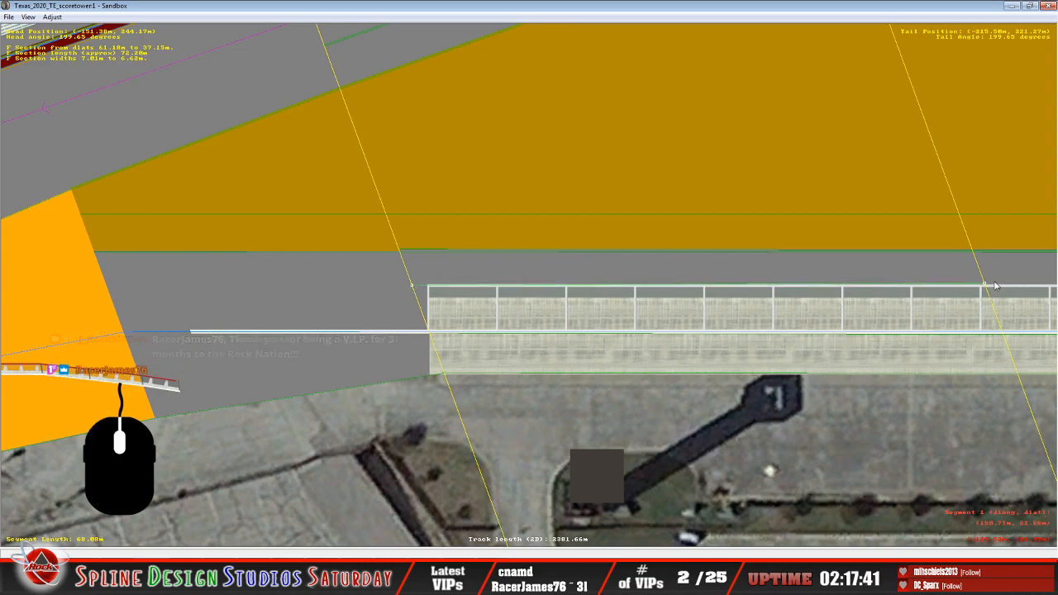
pyautogui.moveTo(986, 288); pyautogui.dragTo(988, 289)
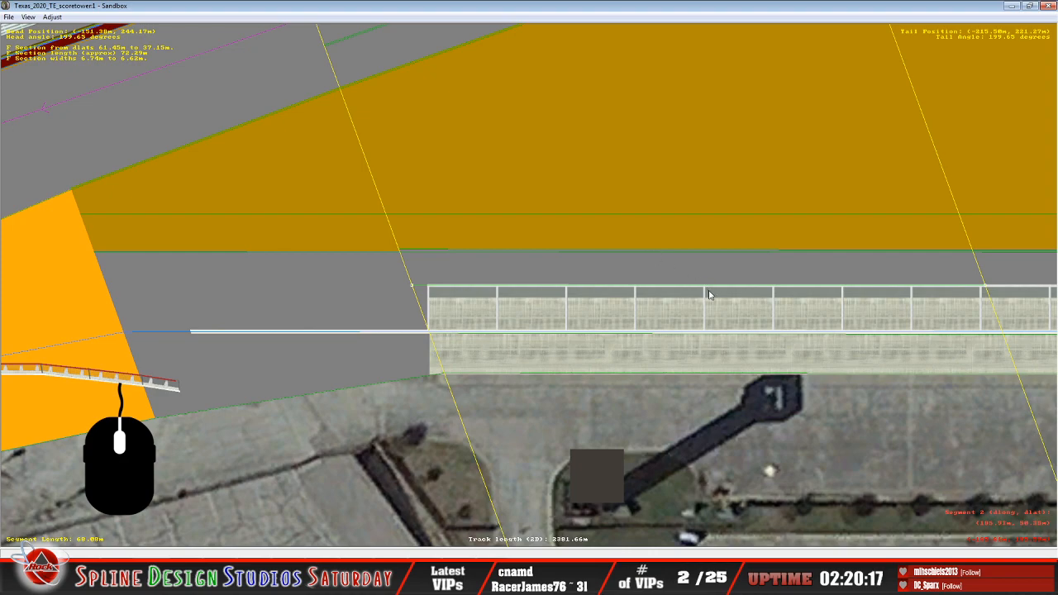
pyautogui.scroll(-1, 872, 306)
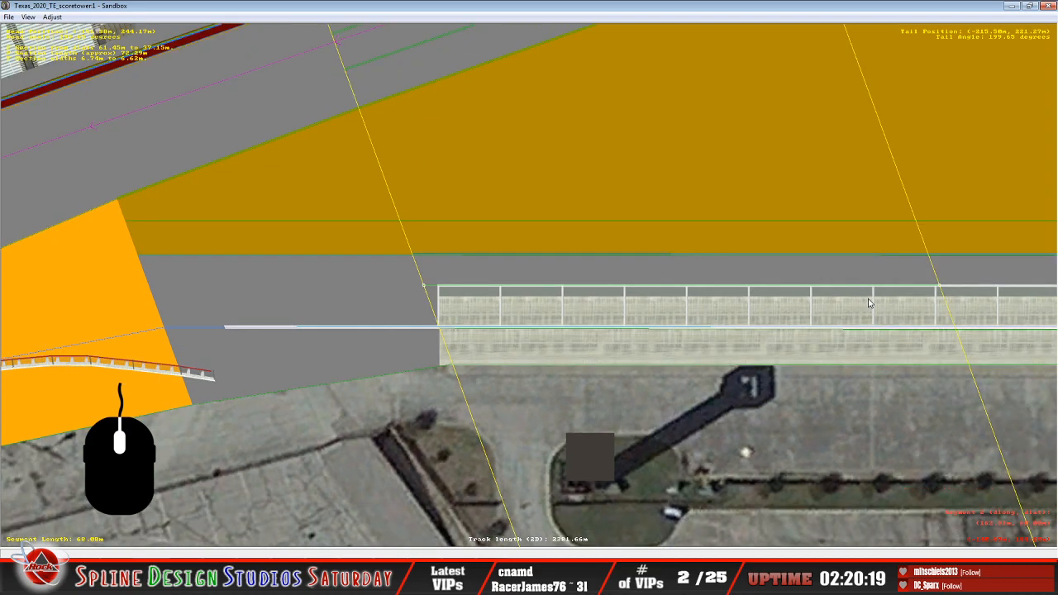
pyautogui.rightClick(902, 289)
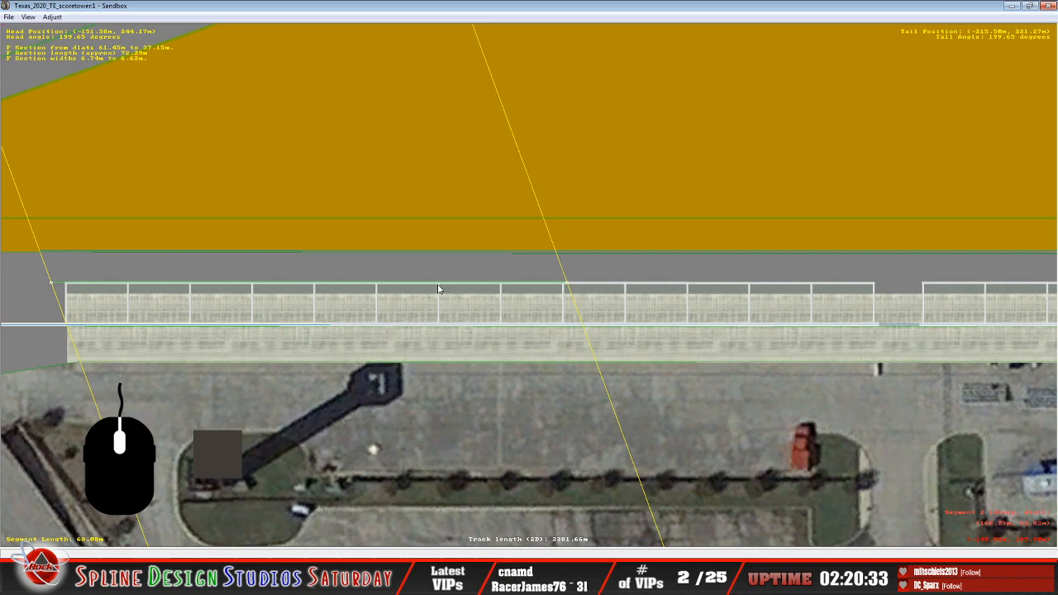
pyautogui.press('Left')
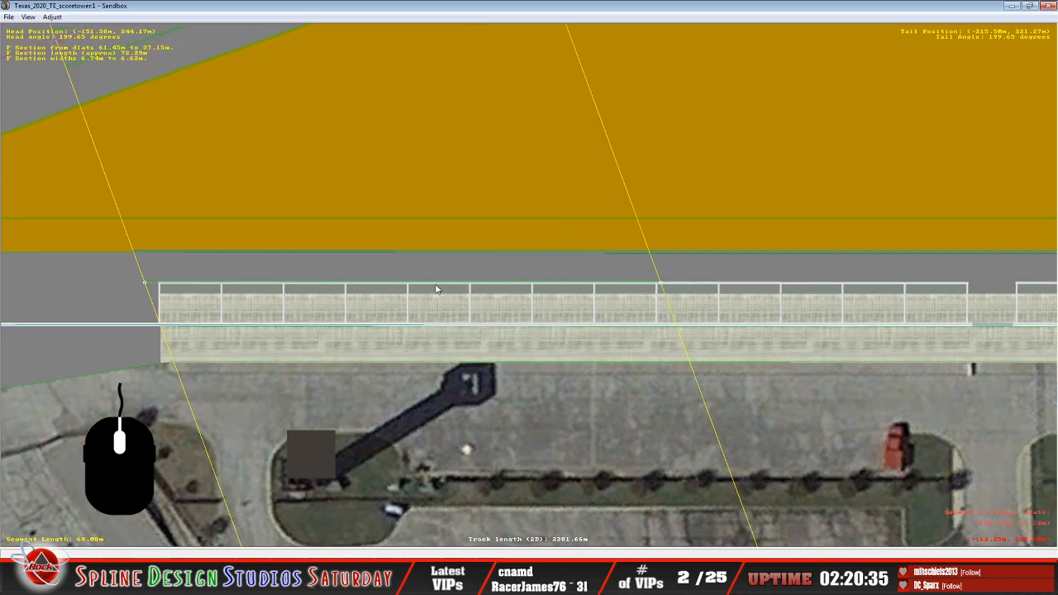
pyautogui.press('Left')
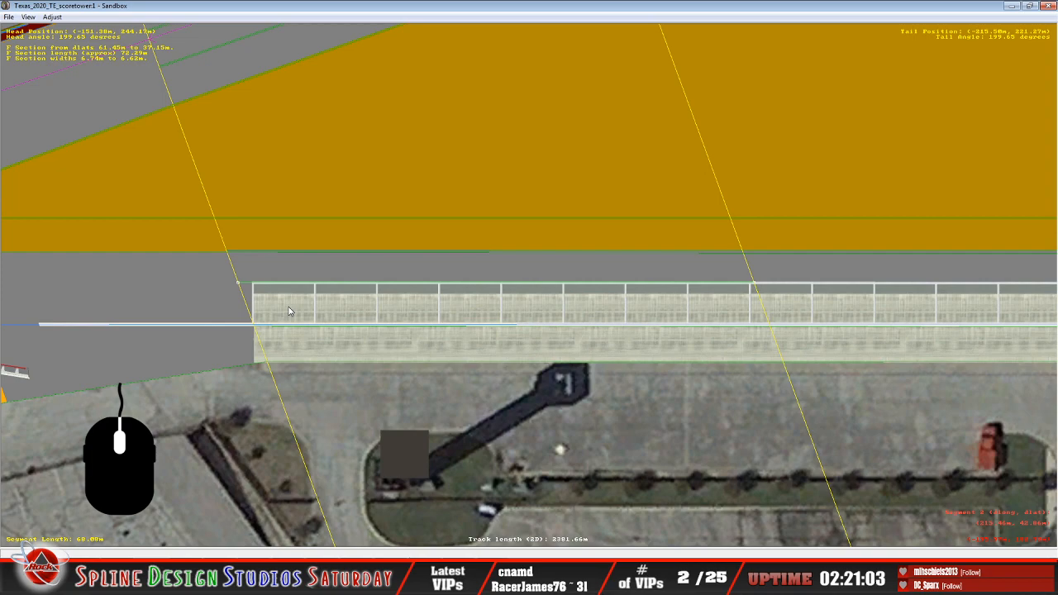
# Switch to Windows Explorer and open the track configuration file from the Texas_2020_TE folder in Notepad
pyautogui.click(58, 580)
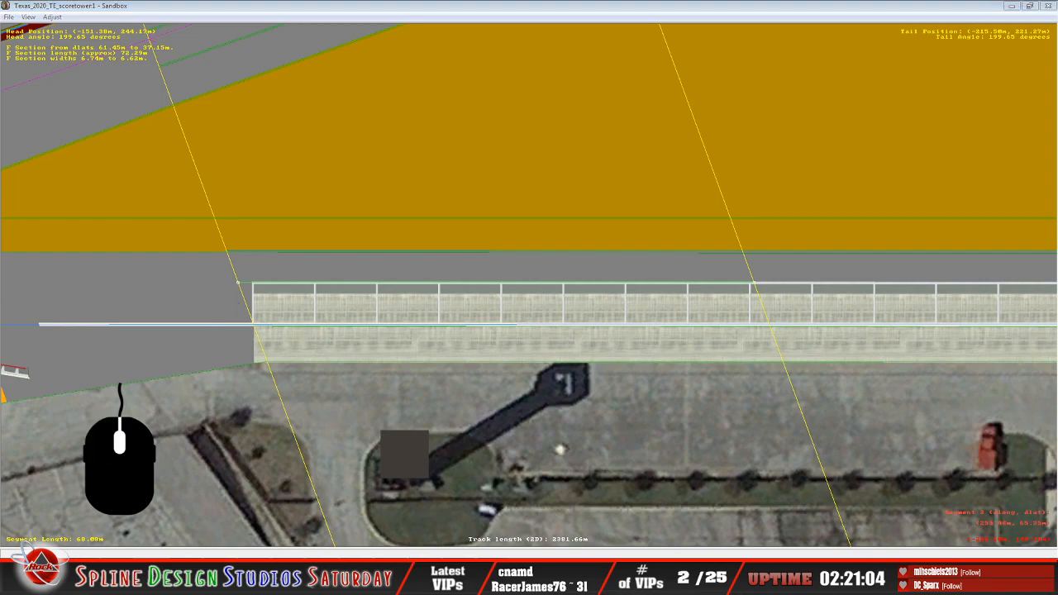
pyautogui.click(45, 519)
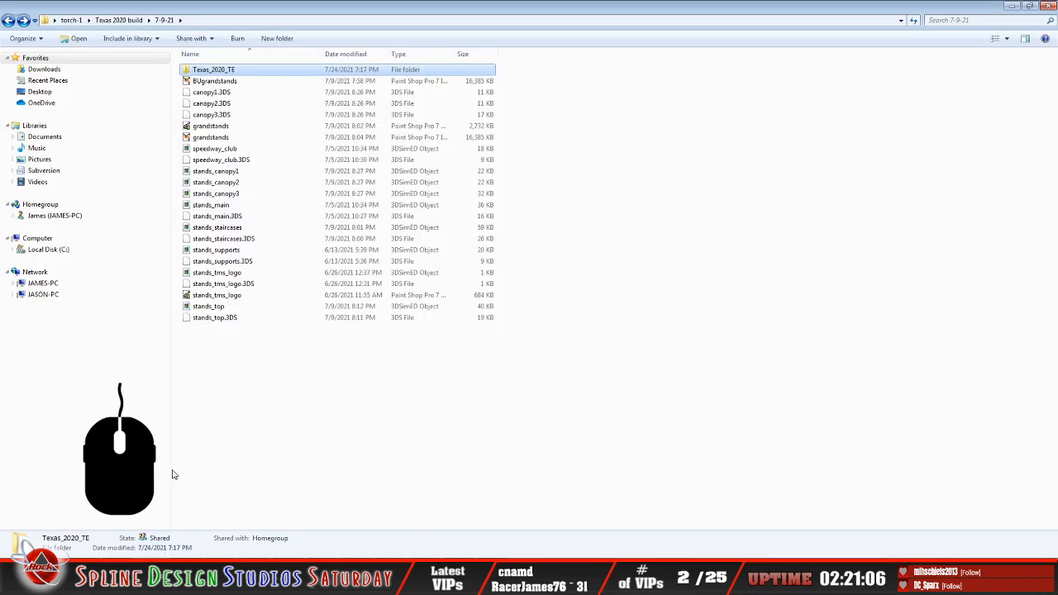
pyautogui.doubleClick(231, 73)
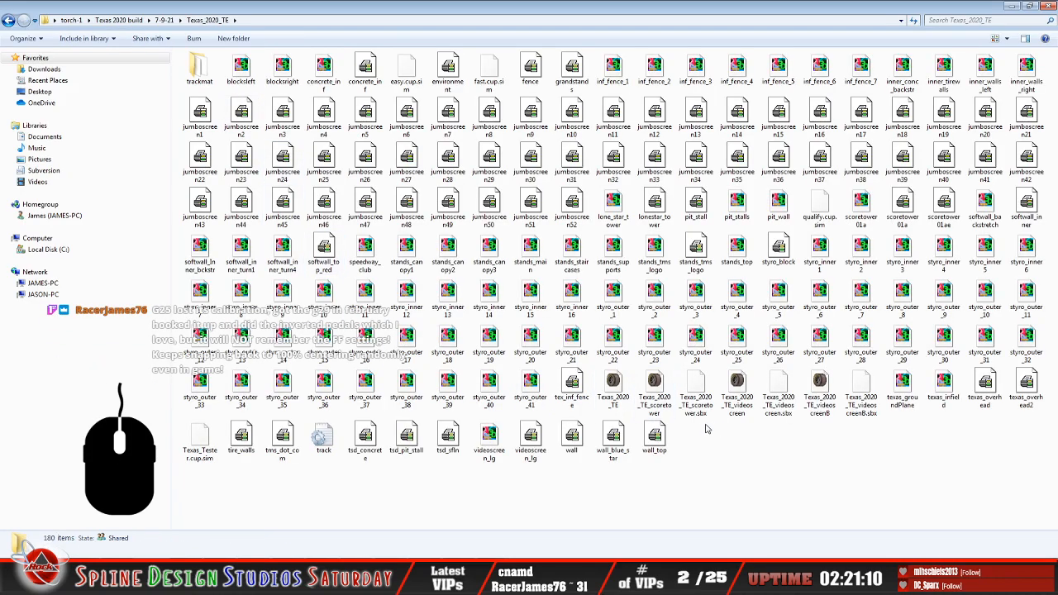
pyautogui.doubleClick(323, 437)
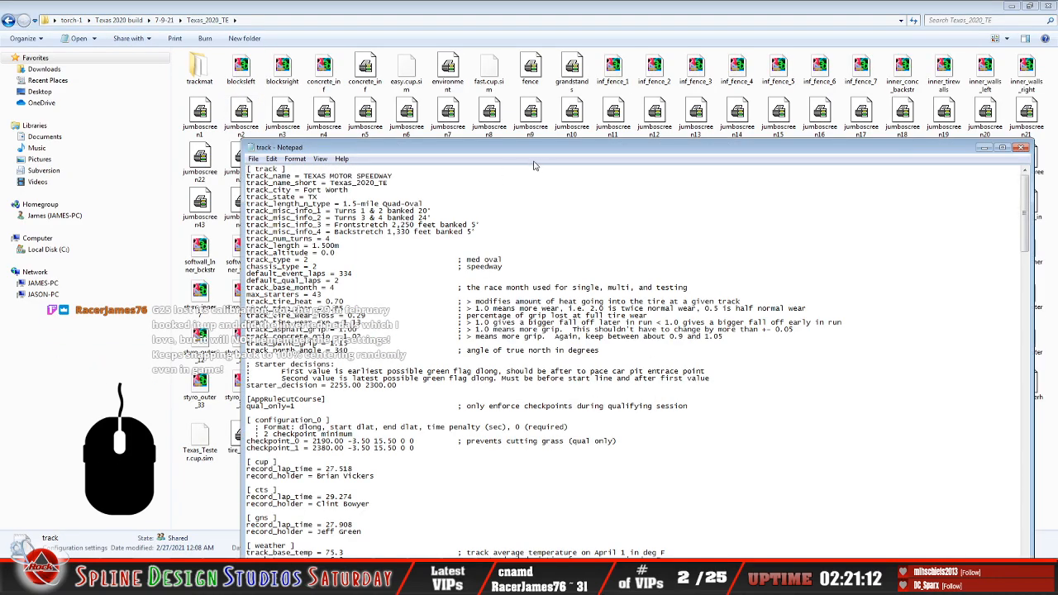
pyautogui.moveTo(534, 149); pyautogui.dragTo(532, 18)
# Examine the pit_lane_0 settings and the regular pit stall coordinates, starting with stall_0, in the track file
pyautogui.scroll(-5, 439, 317)
pyautogui.scroll(-20, 439, 317)
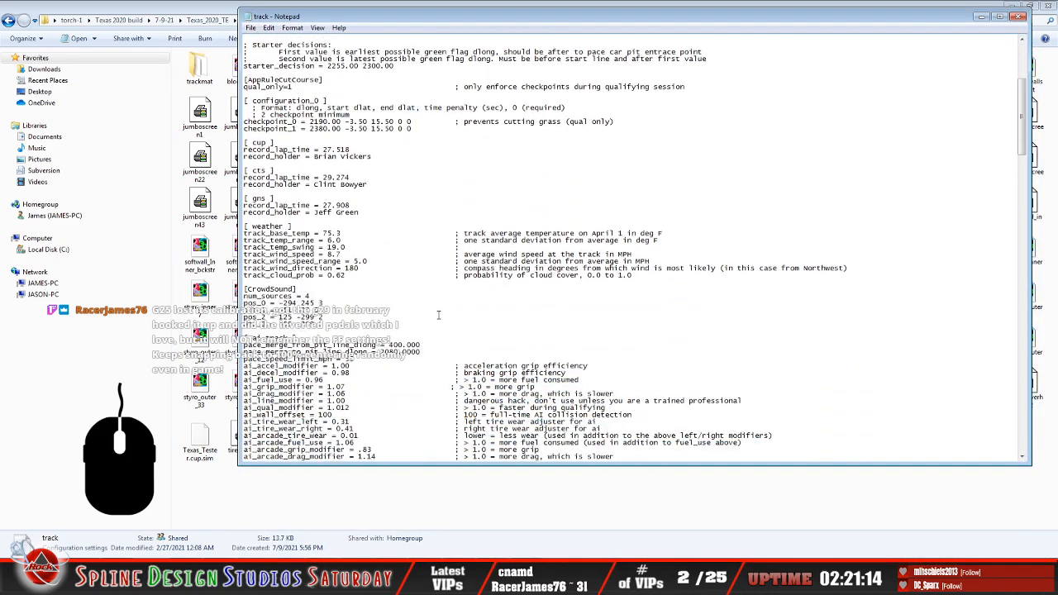
pyautogui.scroll(-1, 439, 319)
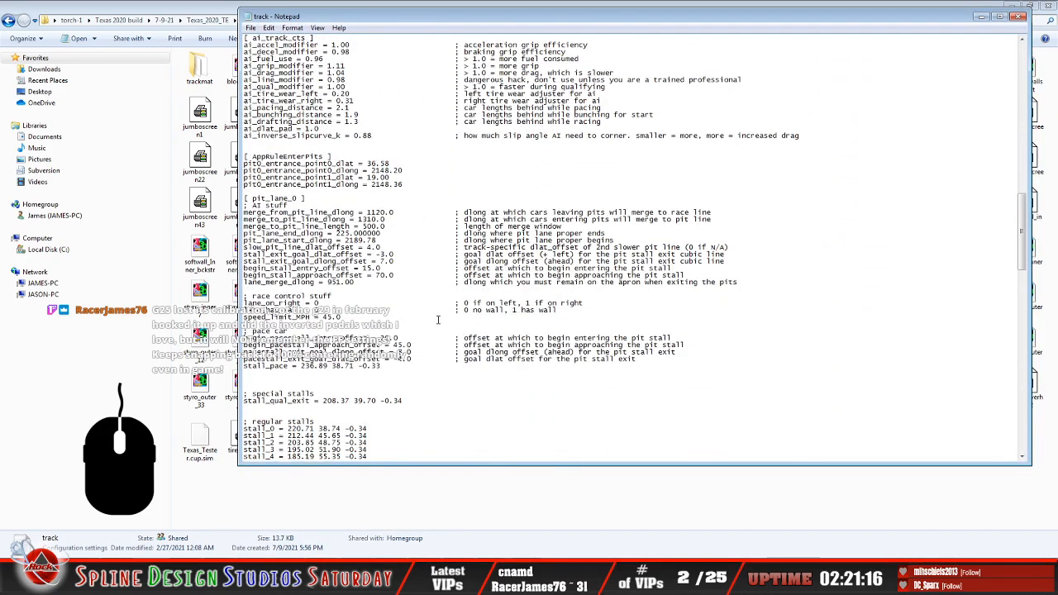
pyautogui.scroll(-13, 439, 320)
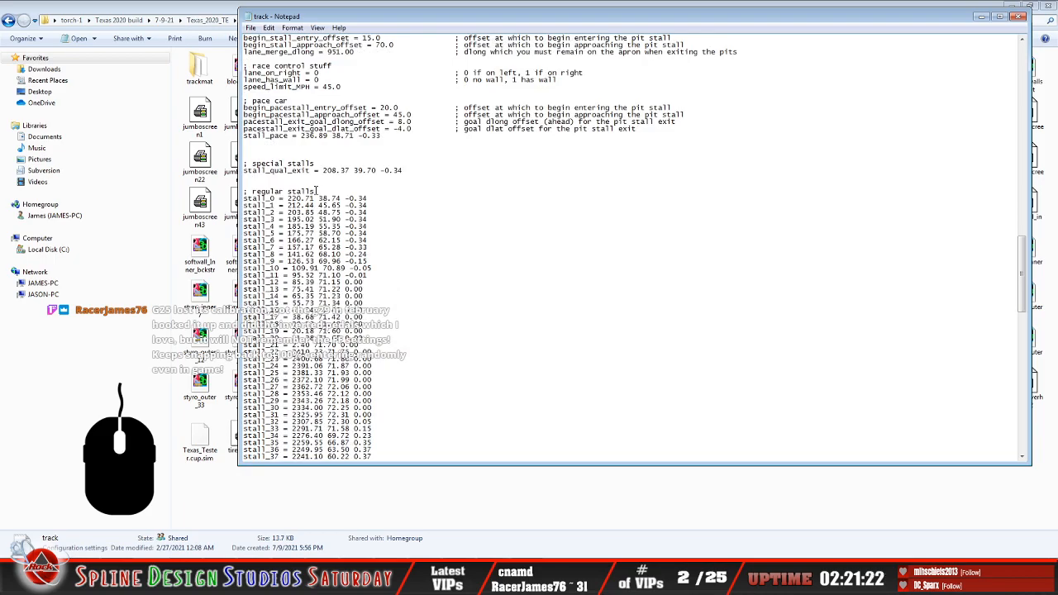
pyautogui.scroll(-6, 340, 237)
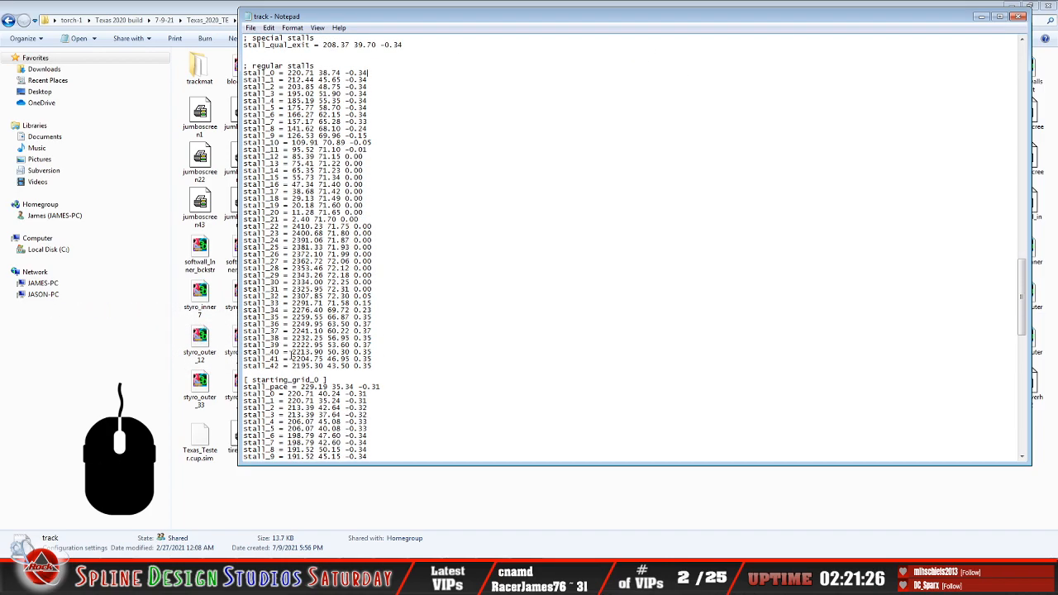
pyautogui.scroll(2, 290, 360)
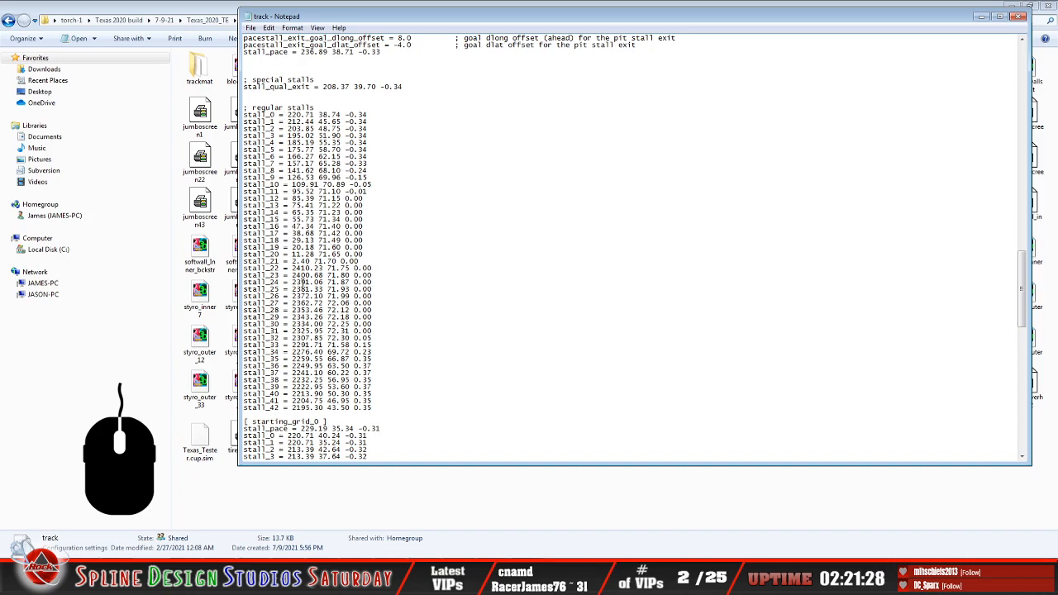
pyautogui.scroll(-2, 302, 282)
pyautogui.scroll(3, 303, 283)
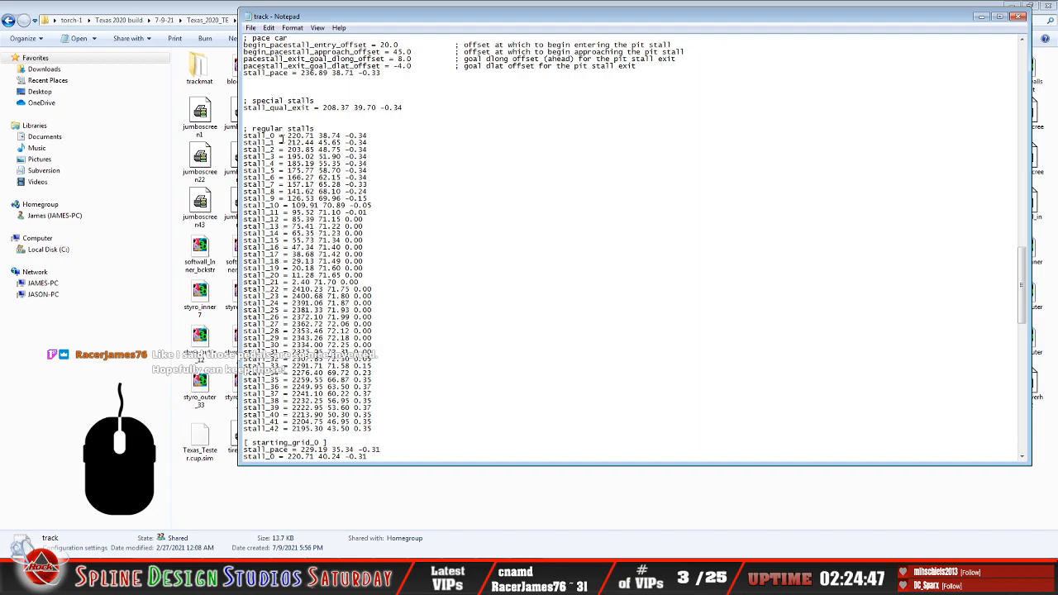
pyautogui.moveTo(285, 137); pyautogui.dragTo(319, 143)
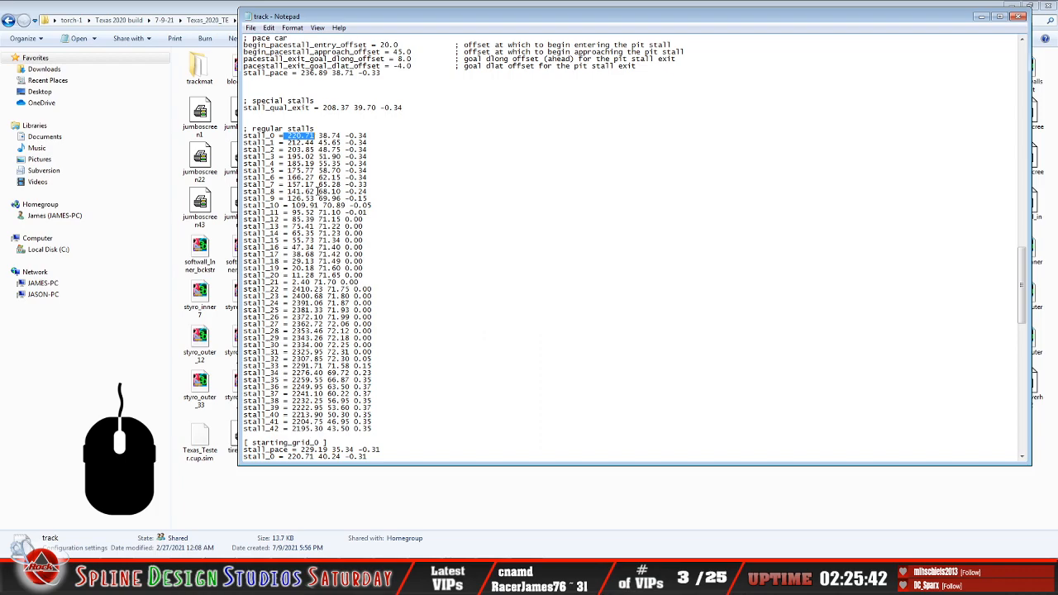
pyautogui.click(619, 185)
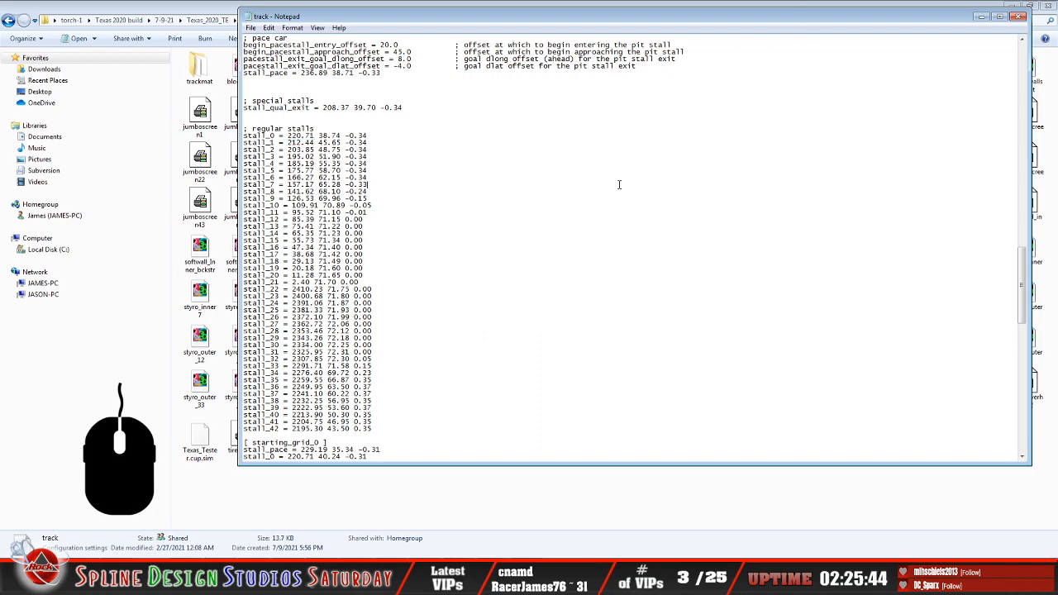
pyautogui.click(982, 17)
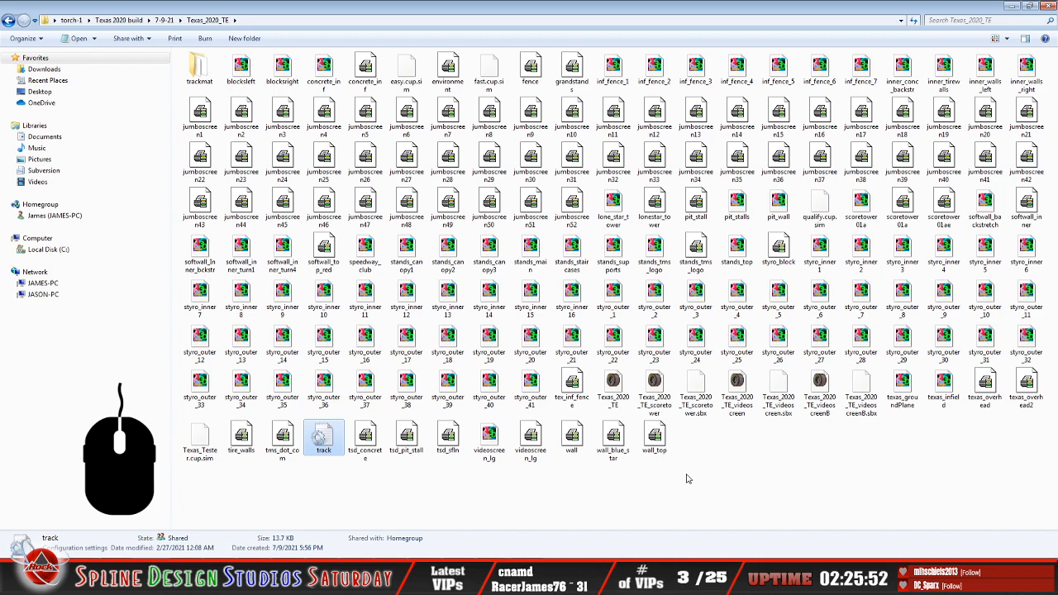
pyautogui.doubleClick(323, 437)
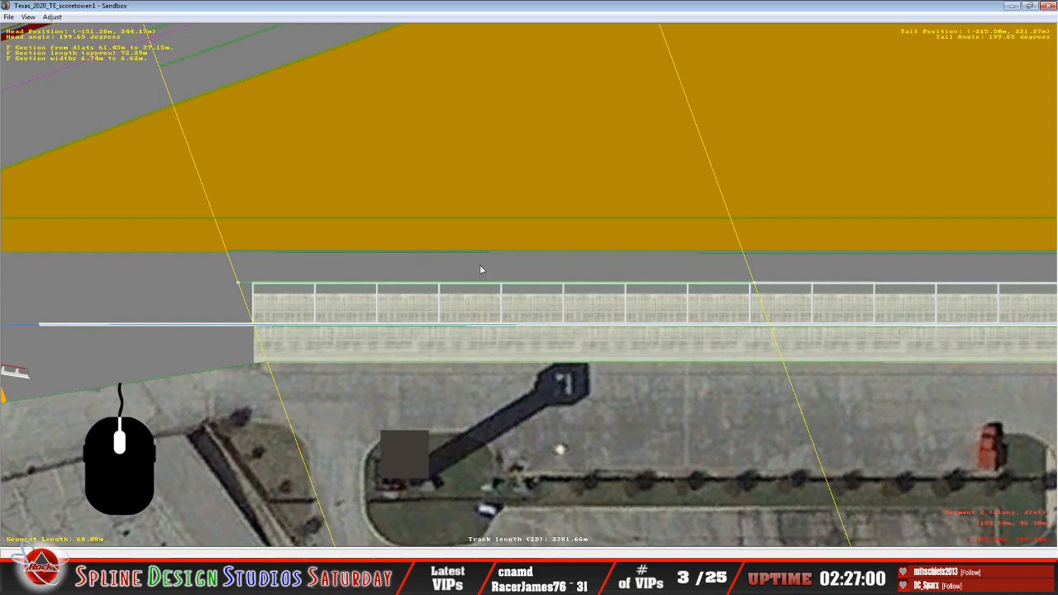
# Switch to Sandbox and set the extended surface type of the narrow asphalt section above the pit stalls to Pit Road
pyautogui.click(427, 253)
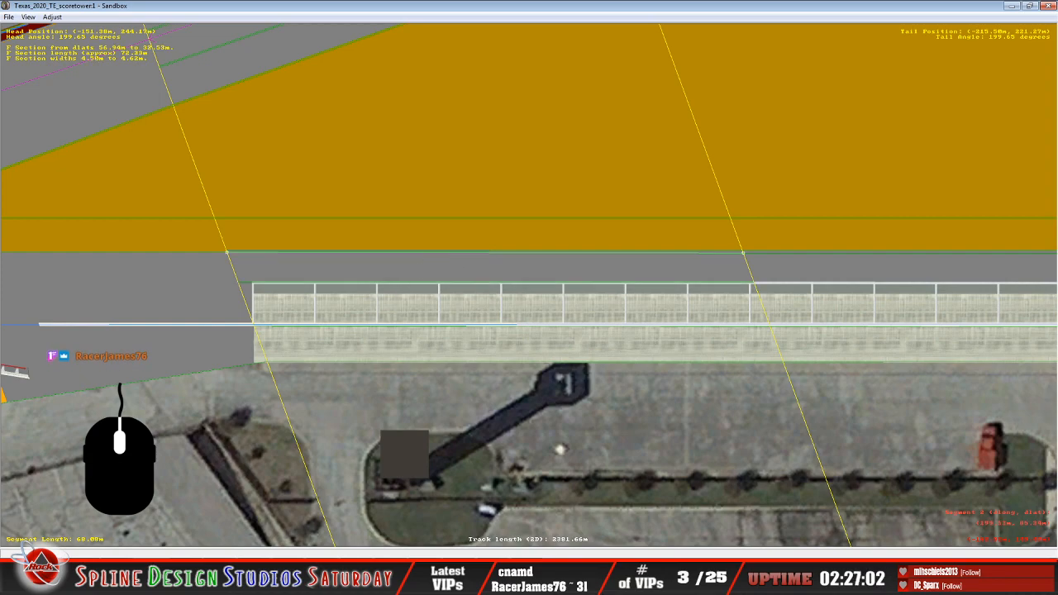
pyautogui.doubleClick(483, 510)
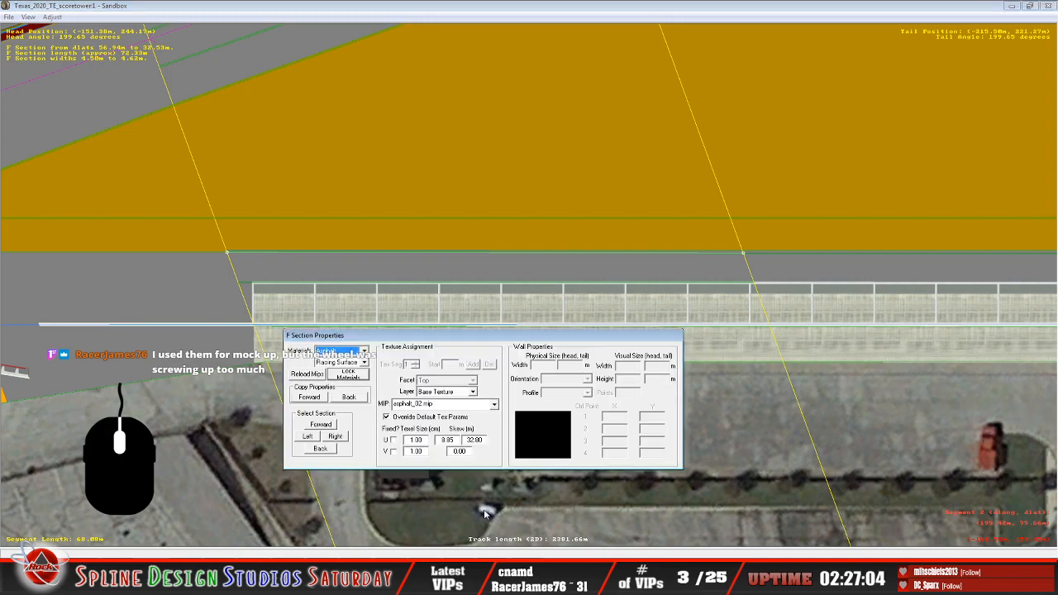
pyautogui.click(364, 363)
pyautogui.click(327, 383)
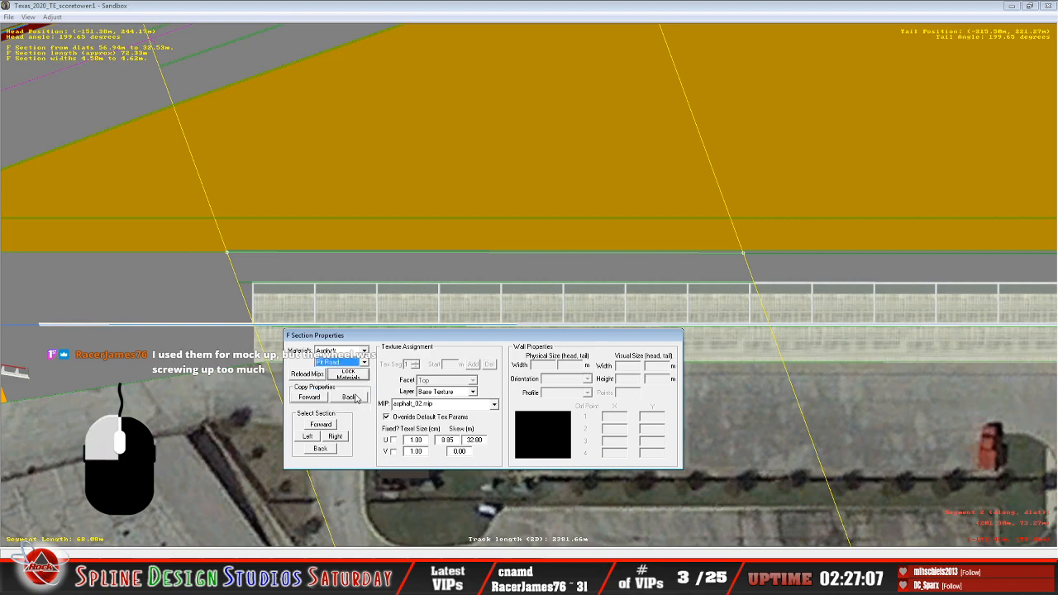
pyautogui.click(325, 426)
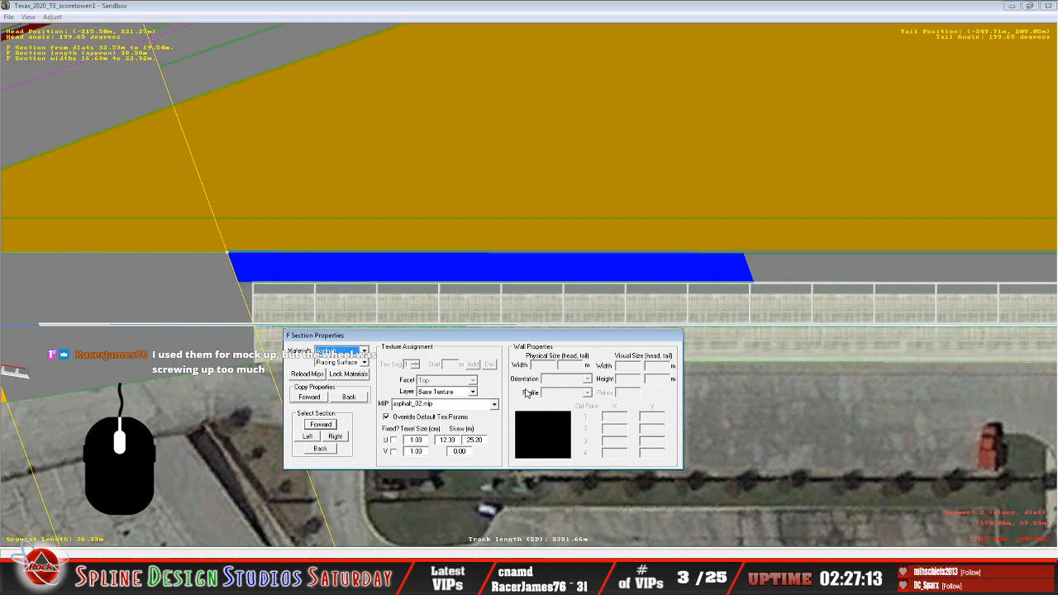
pyautogui.click(563, 16)
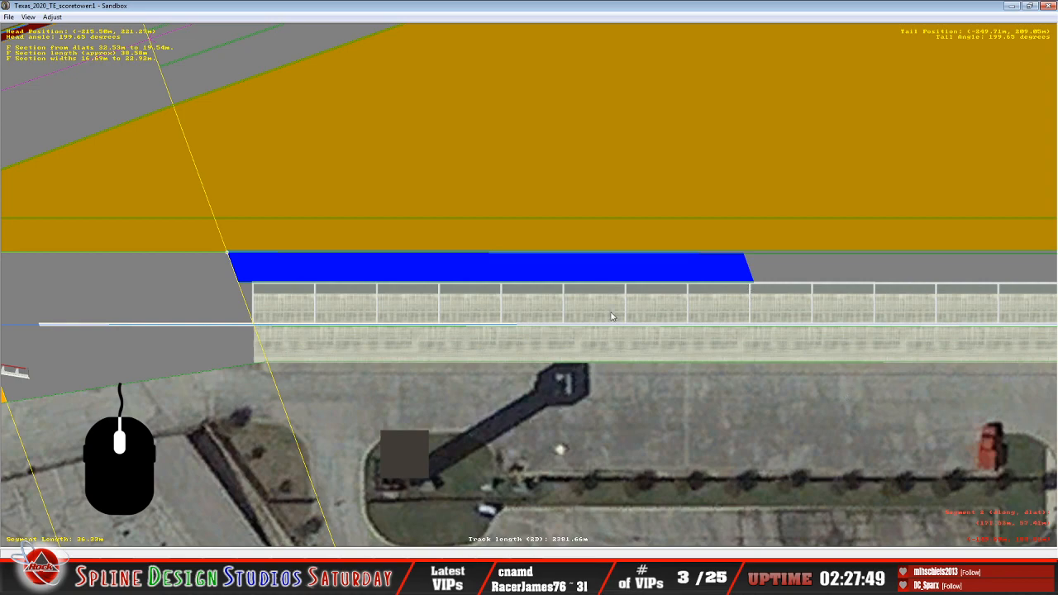
# Set the extended surface type of the pit stall section directly below the blue Pit Road strip to Pit Stall
pyautogui.click(281, 288)
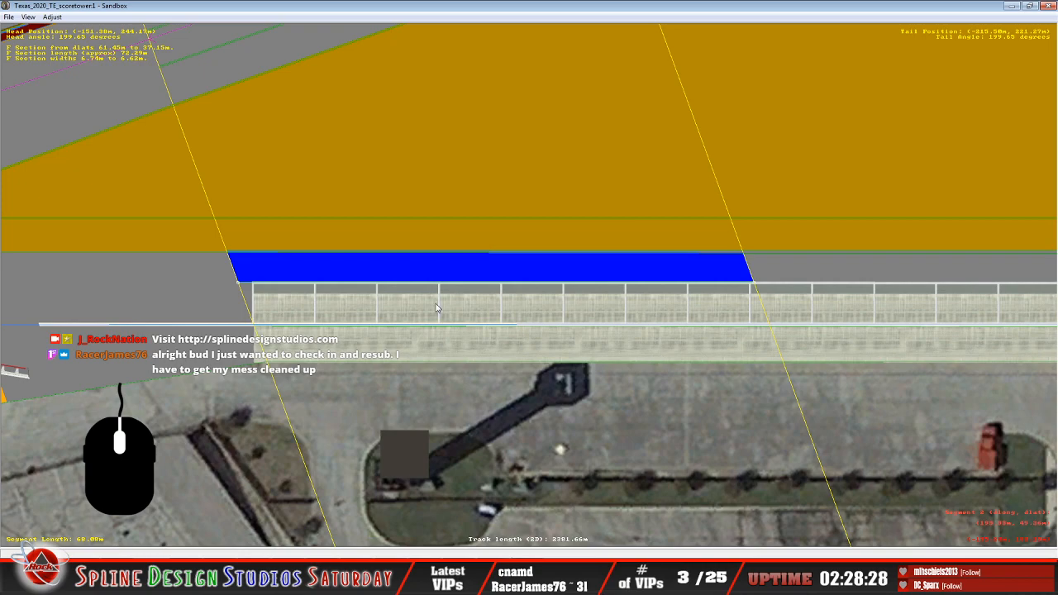
pyautogui.click(504, 579)
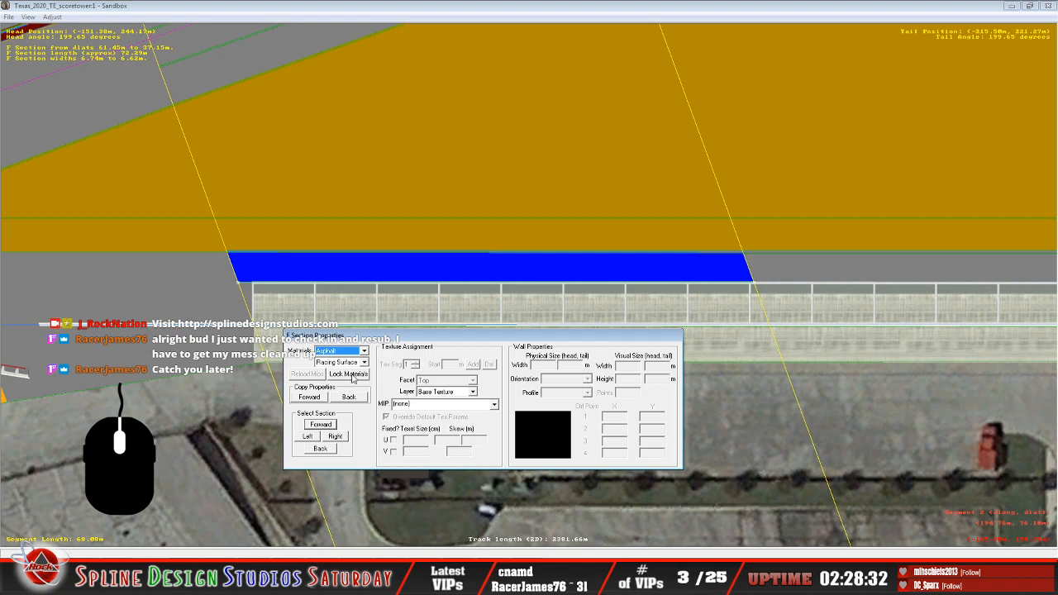
pyautogui.click(364, 366)
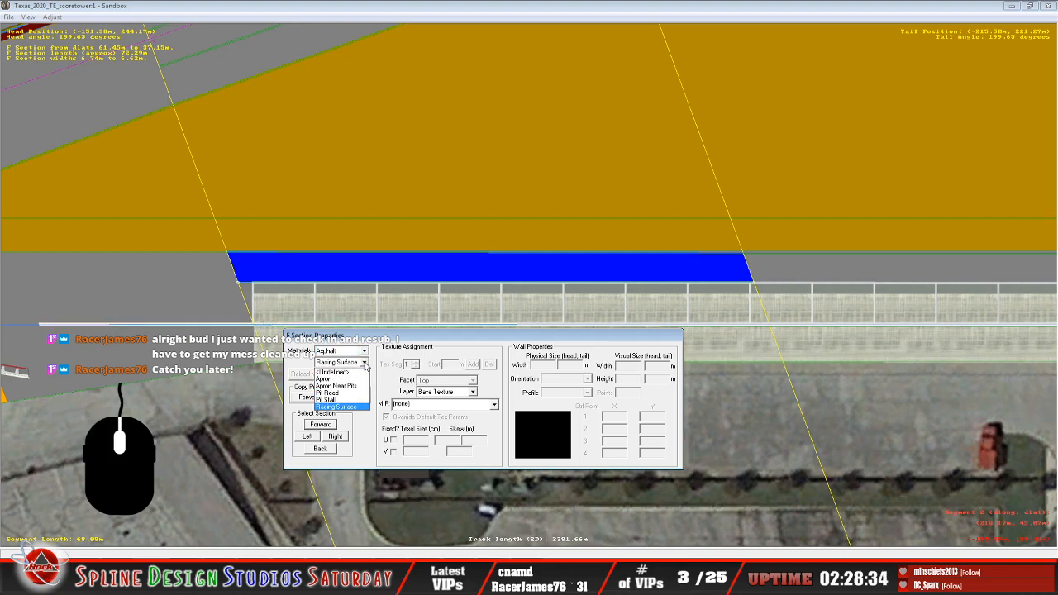
pyautogui.click(355, 403)
pyautogui.click(327, 451)
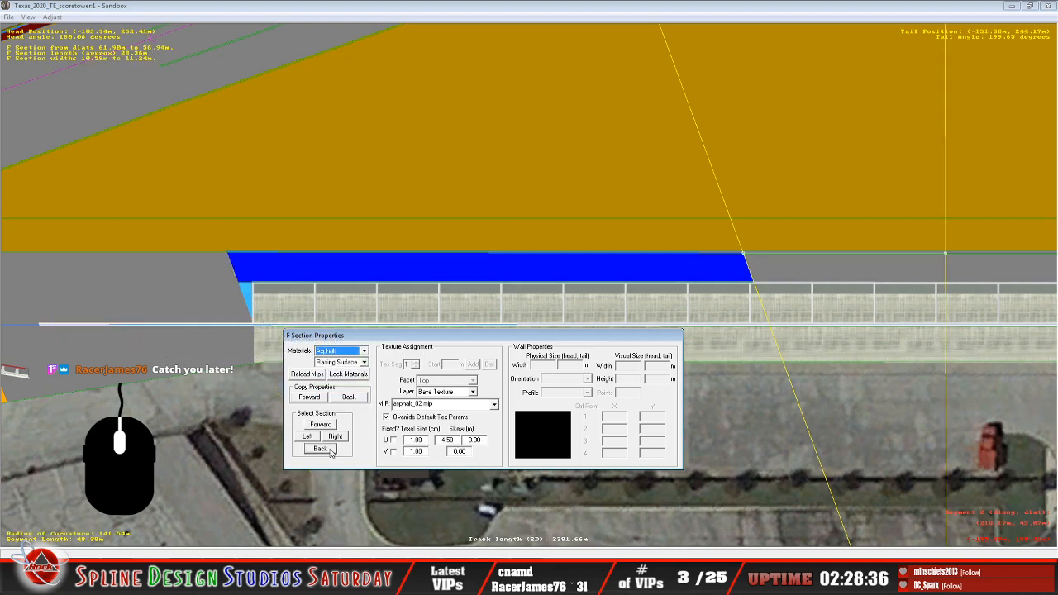
pyautogui.click(419, 2)
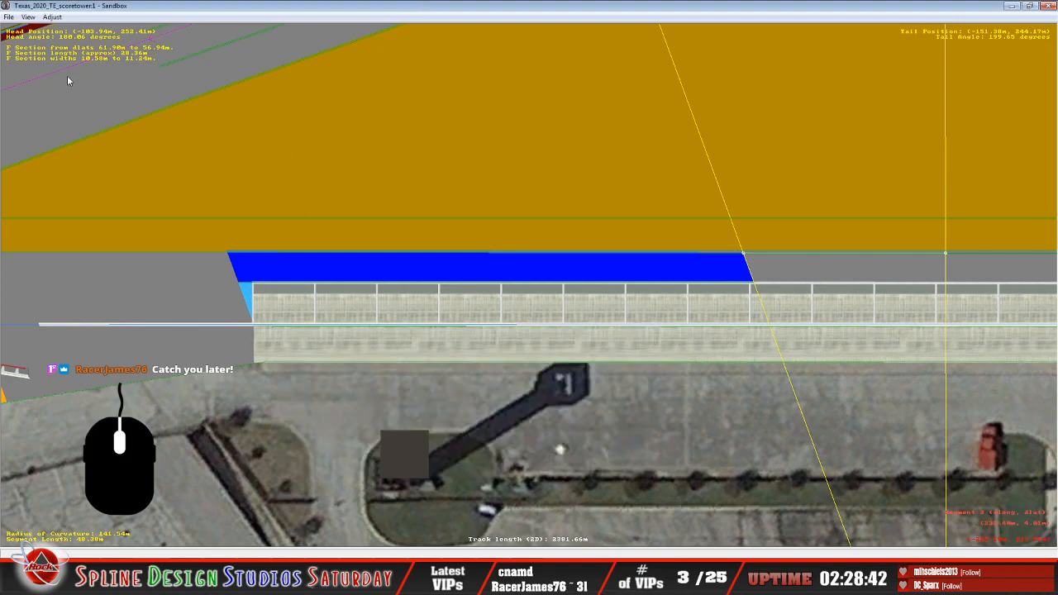
# Compare the pit area with textures, surface types and extended surface types displayed in turn, ending on extended surface types
pyautogui.click(28, 18)
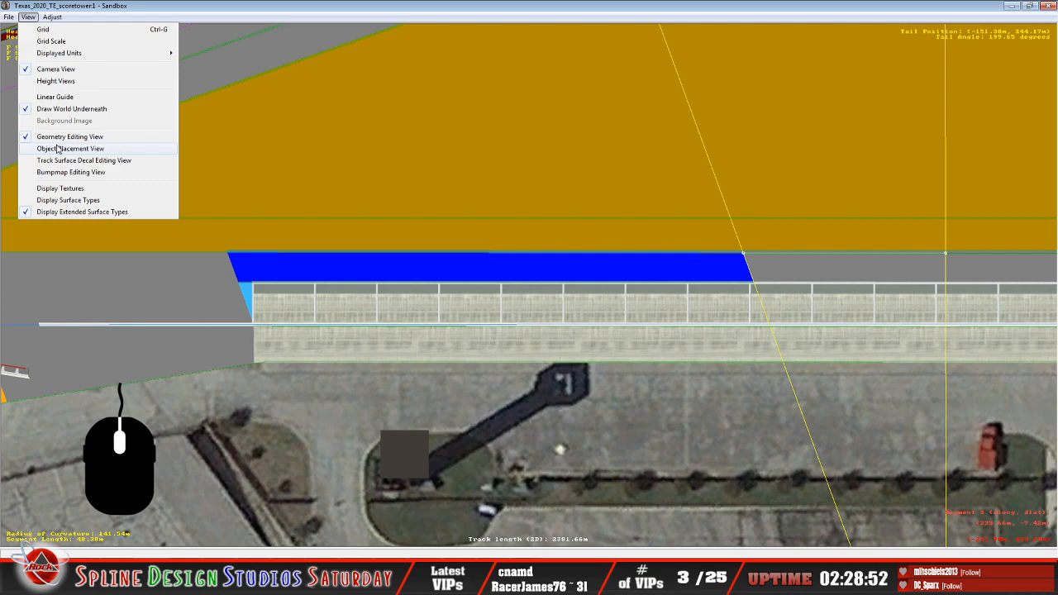
pyautogui.click(66, 190)
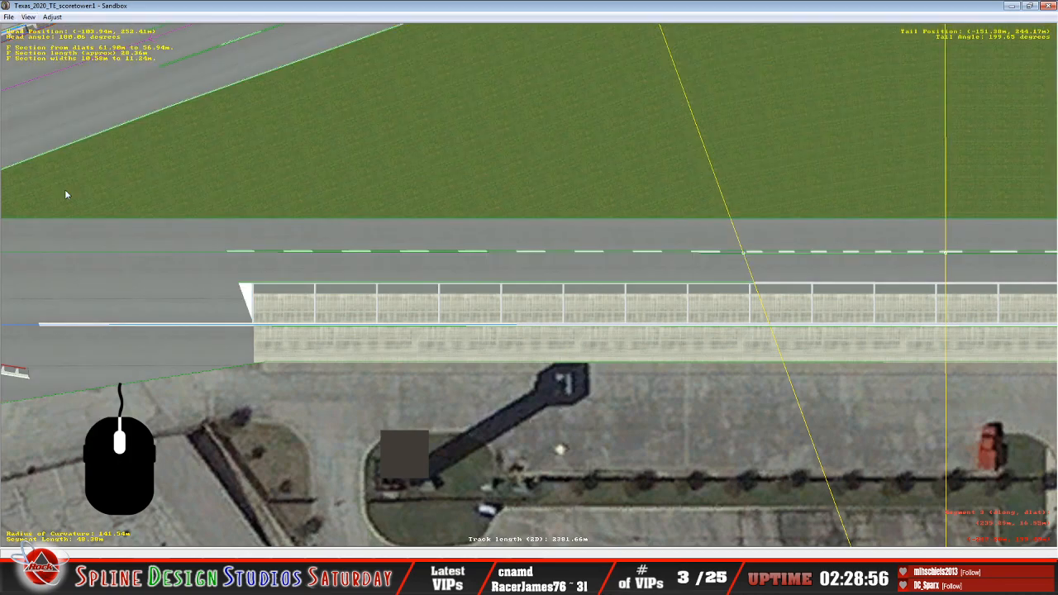
pyautogui.click(28, 17)
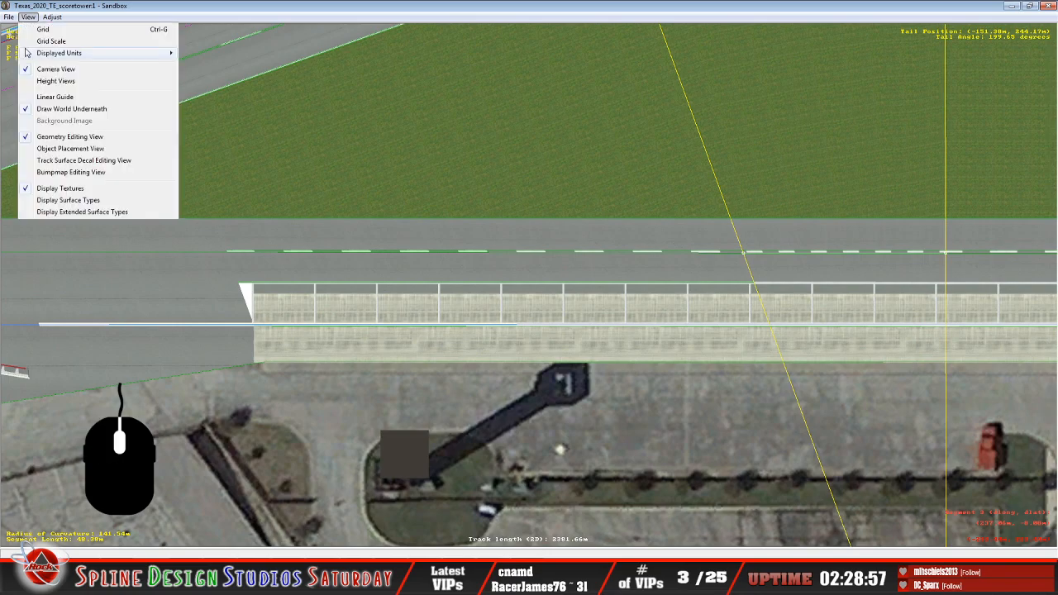
pyautogui.click(33, 190)
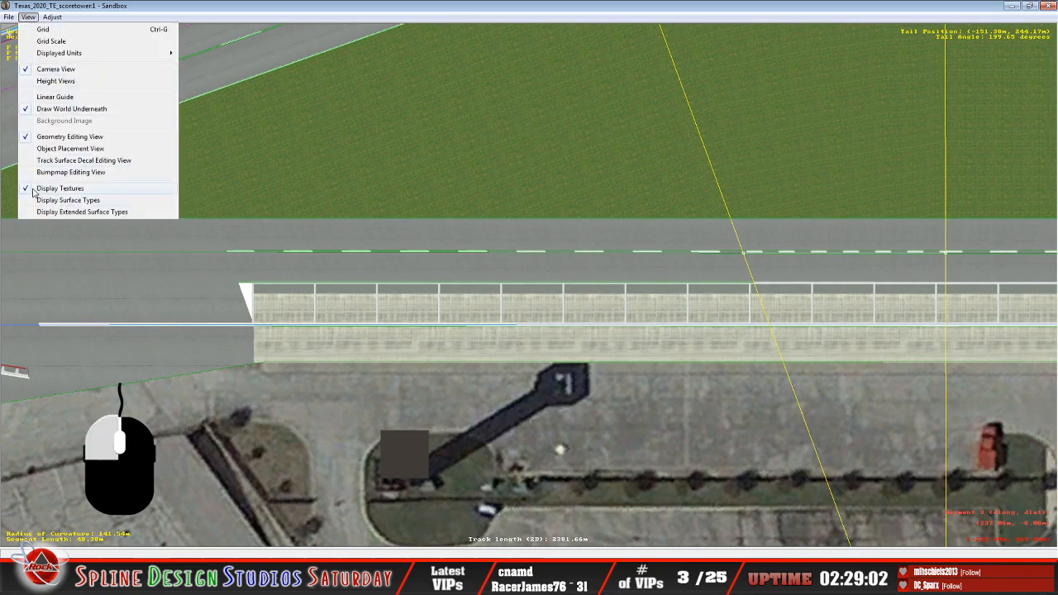
pyautogui.click(27, 17)
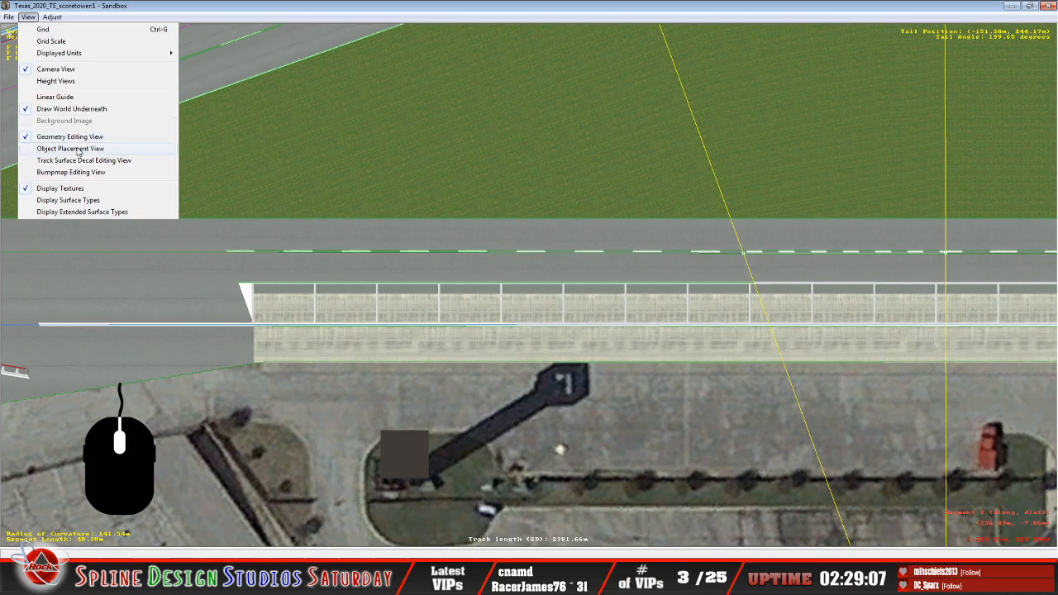
pyautogui.click(99, 202)
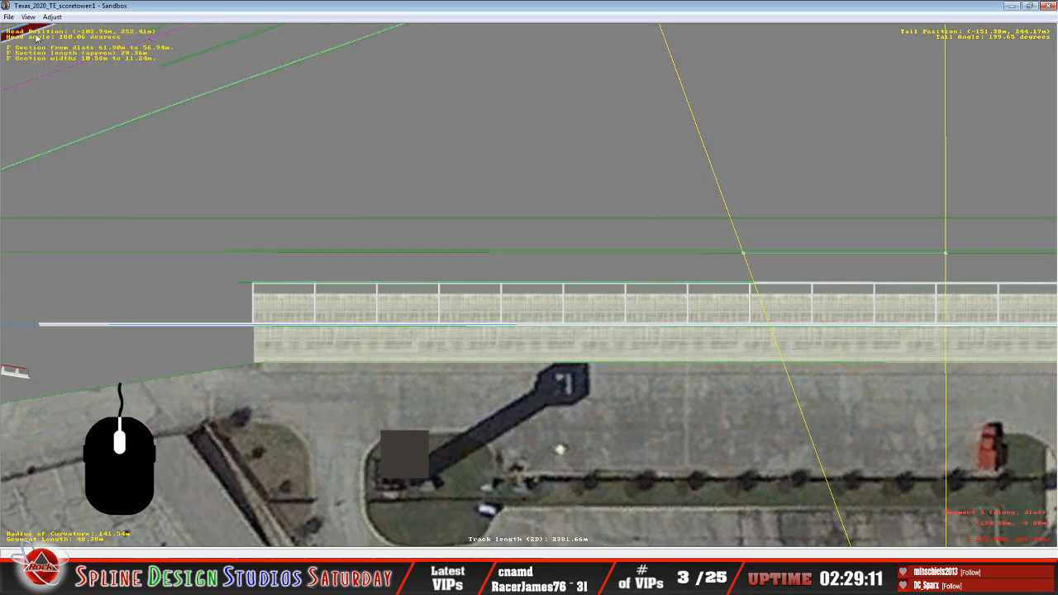
pyautogui.click(28, 16)
pyautogui.click(80, 212)
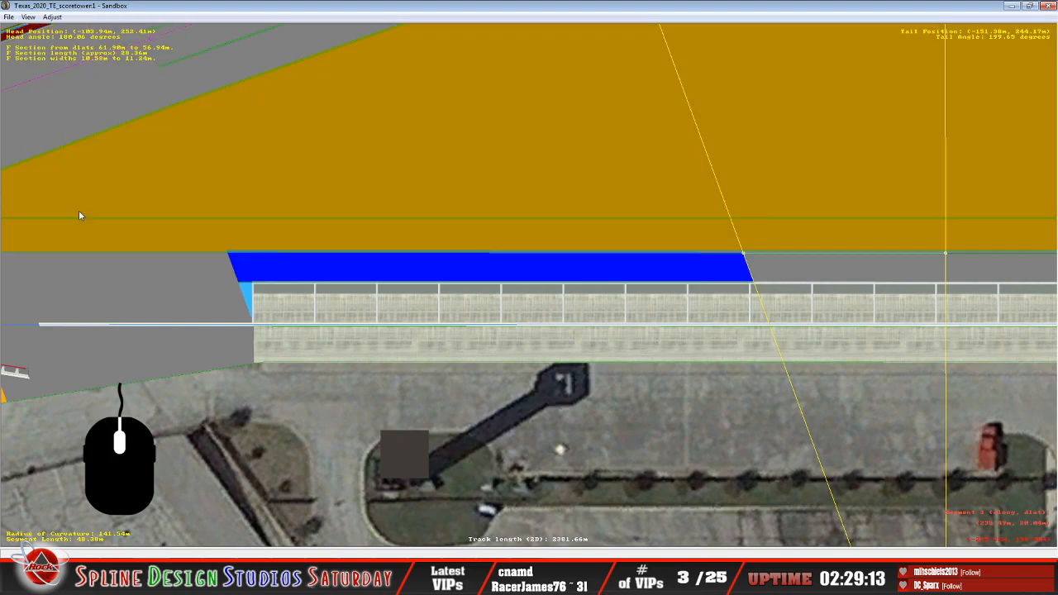
# Switch from geometry editing to the Object Placement View, keeping the extended surface types displayed
pyautogui.click(29, 17)
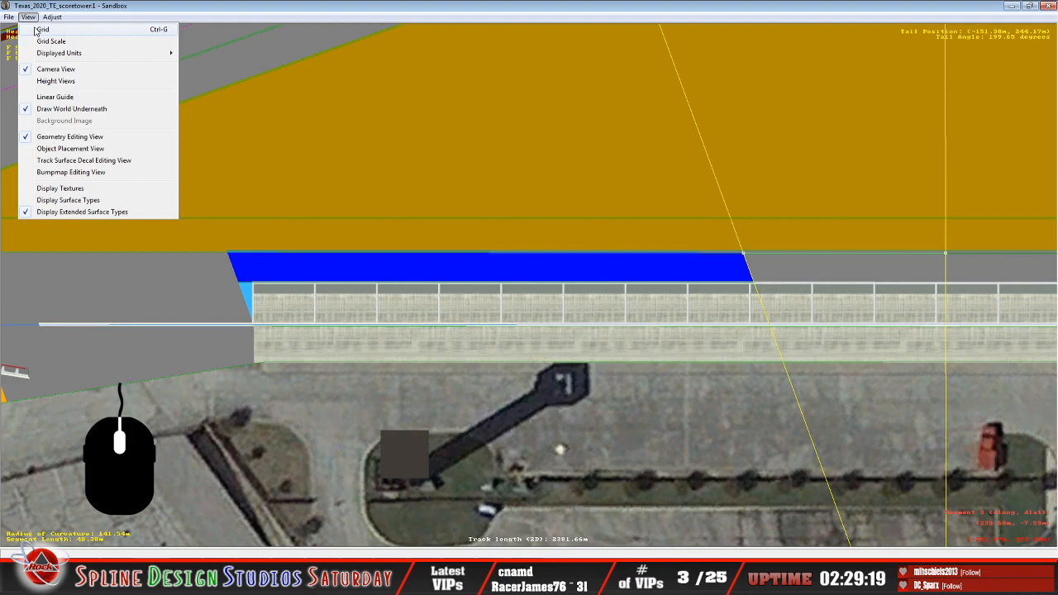
pyautogui.click(67, 148)
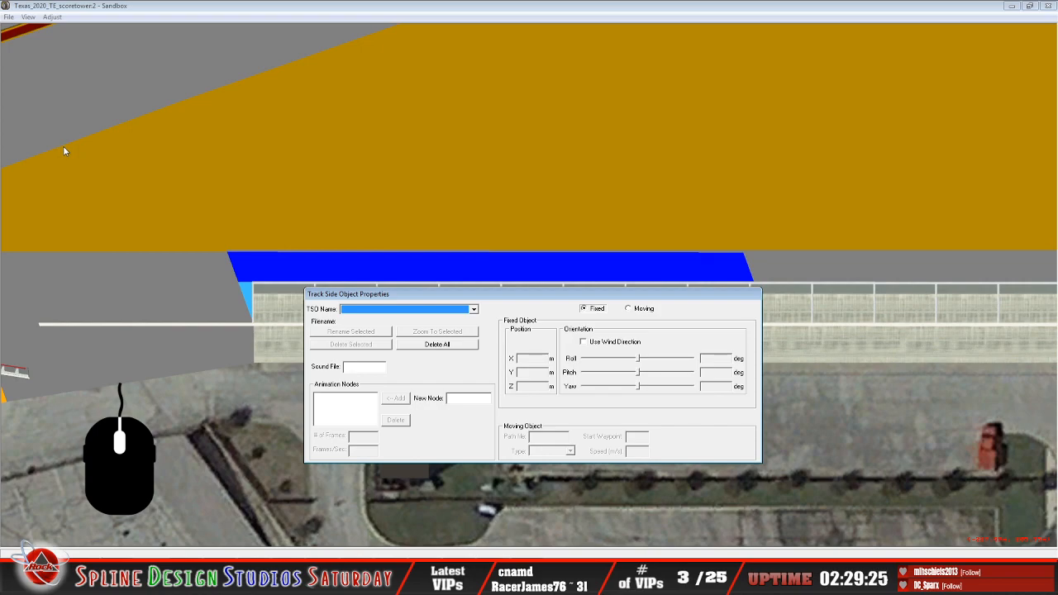
pyautogui.click(305, 19)
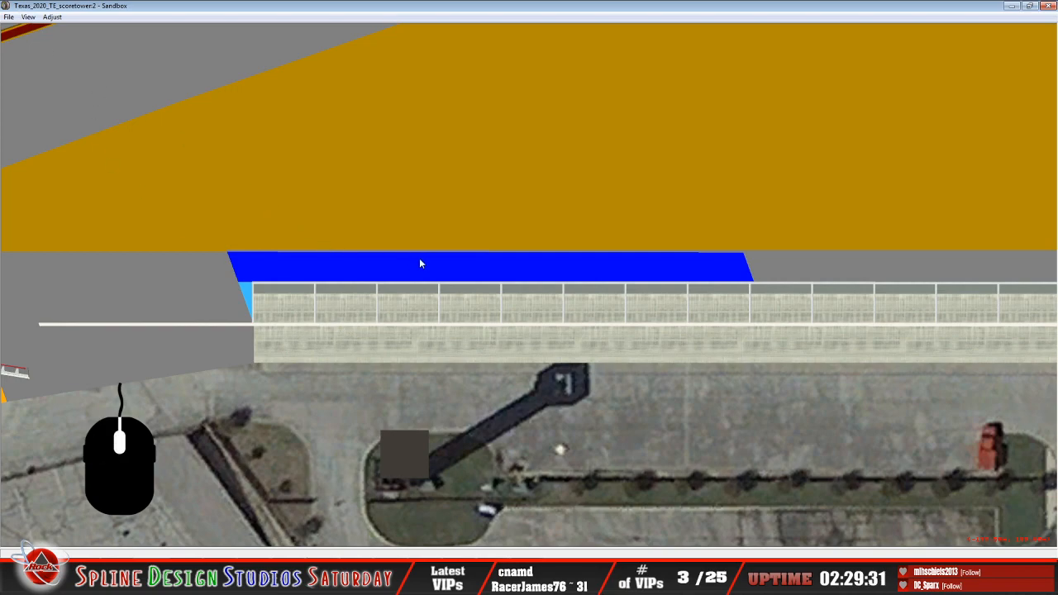
pyautogui.scroll(-5, 419, 264)
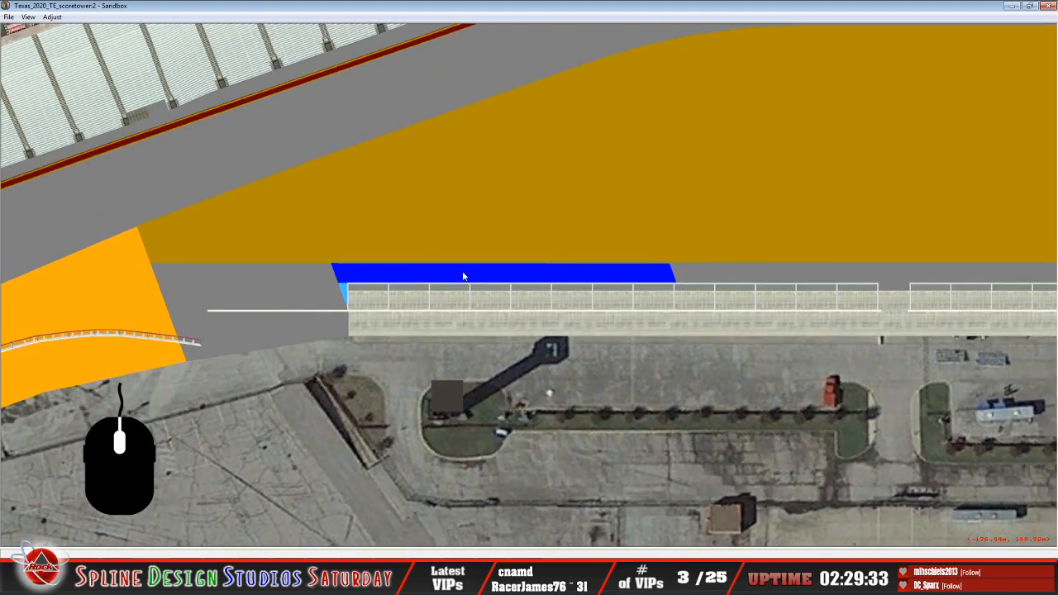
pyautogui.scroll(-1, 466, 308)
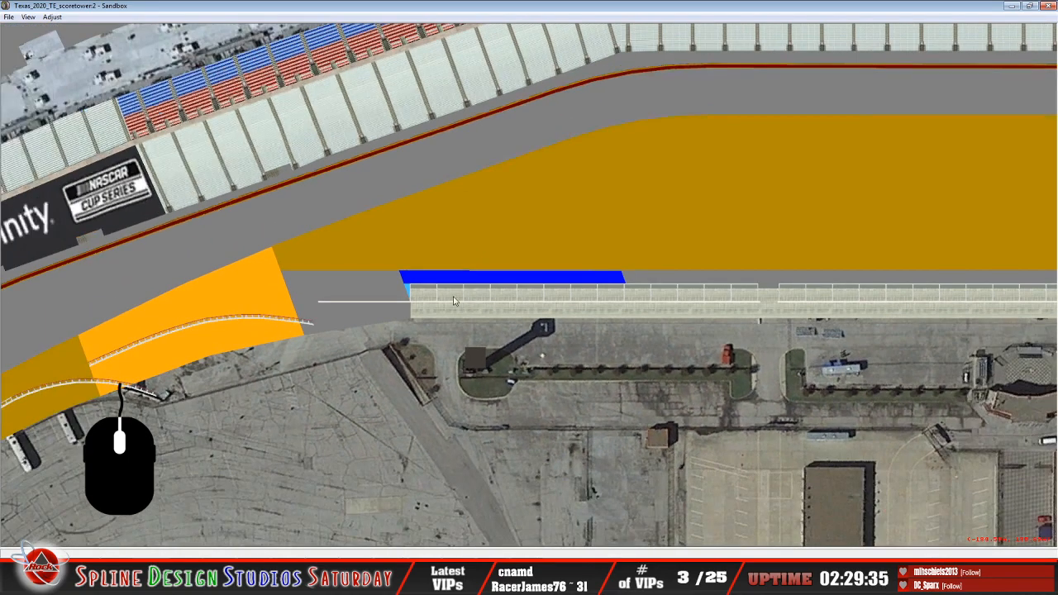
pyautogui.click(28, 17)
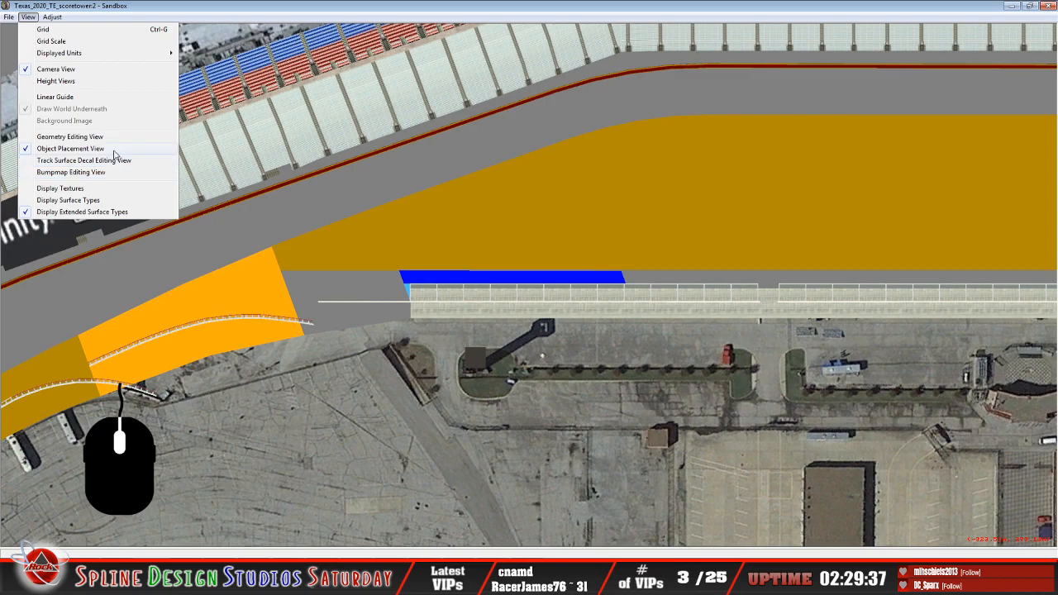
pyautogui.click(399, 13)
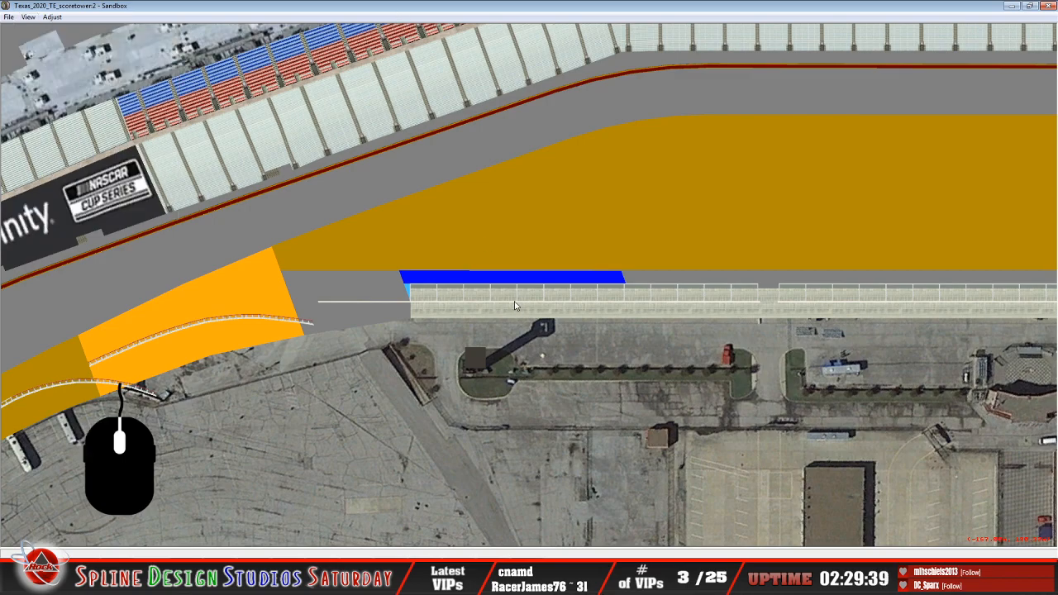
# Find and select the pit_wall.3do trackside object and examine where it runs along the pit stalls
pyautogui.scroll(-3, 514, 307)
pyautogui.scroll(-2, 628, 302)
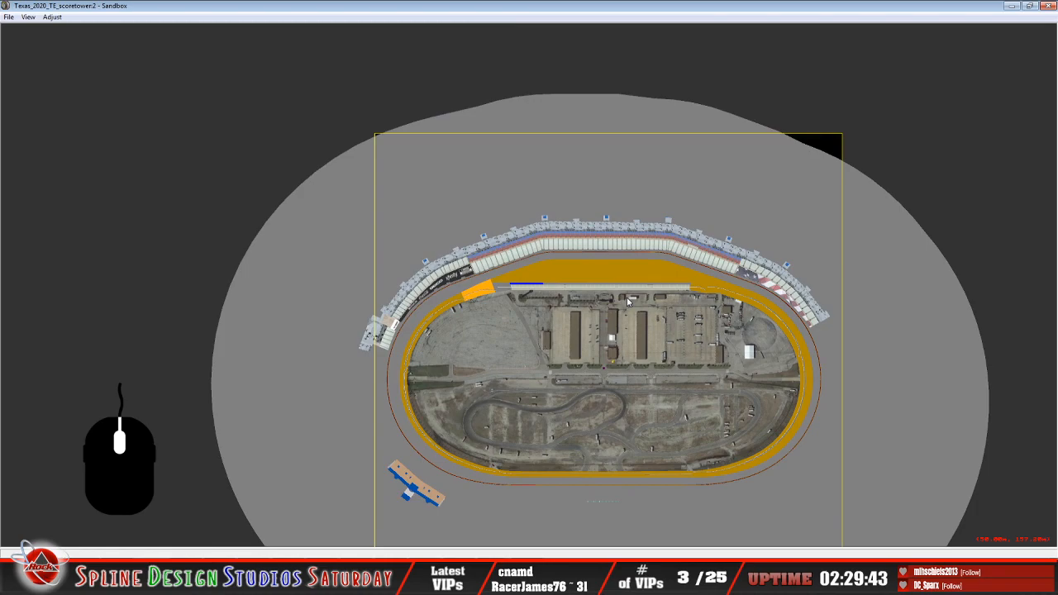
pyautogui.click(478, 572)
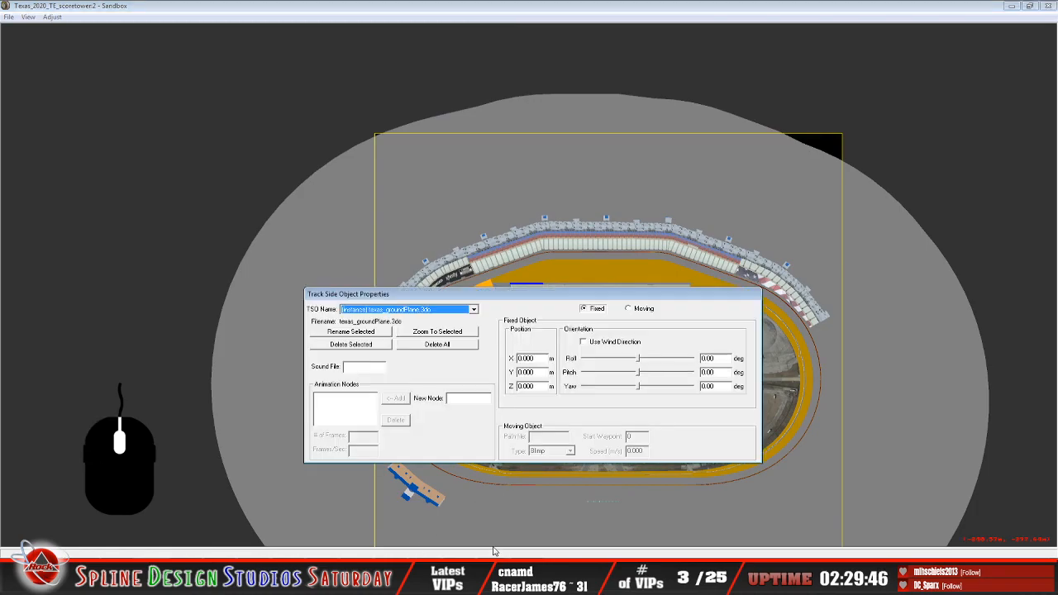
pyautogui.click(475, 312)
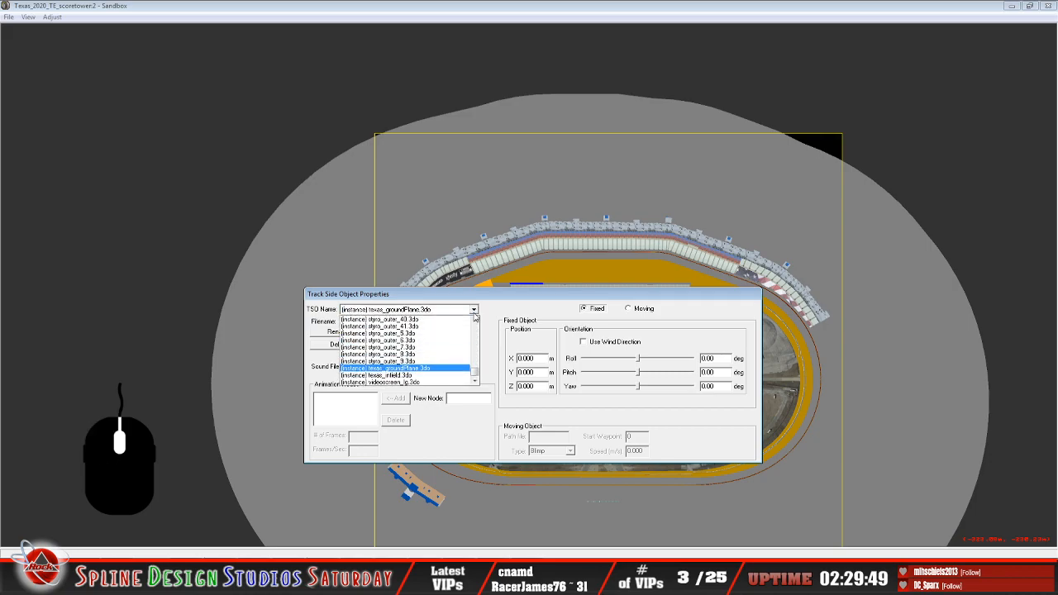
pyautogui.click(476, 322)
pyautogui.click(477, 322)
pyautogui.click(478, 323)
pyautogui.click(478, 322)
pyautogui.click(477, 322)
pyautogui.click(477, 322)
pyautogui.click(477, 323)
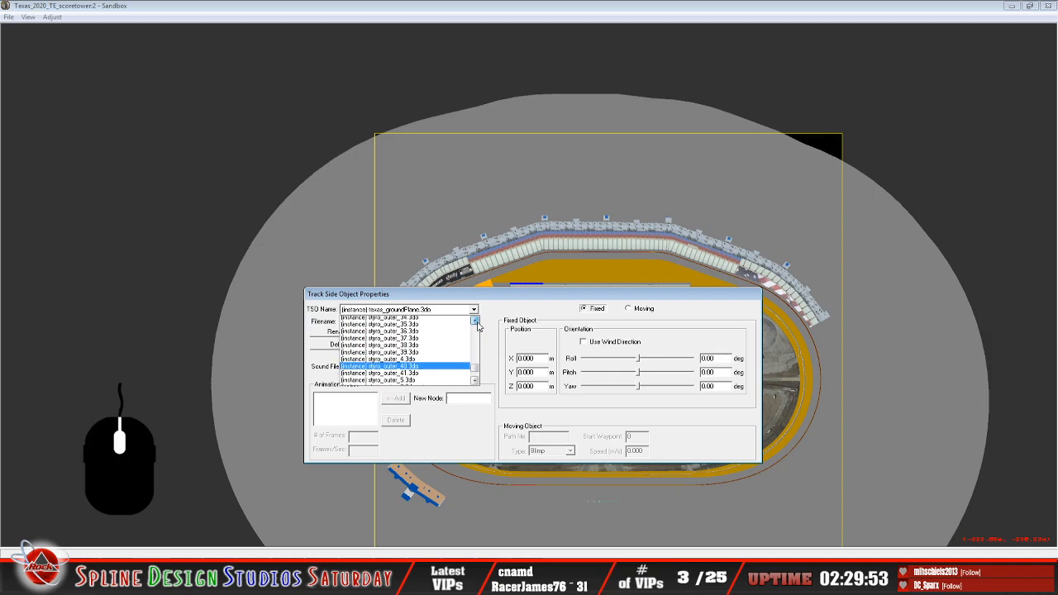
pyautogui.click(477, 323)
pyautogui.click(477, 322)
pyautogui.click(477, 322)
pyautogui.click(477, 323)
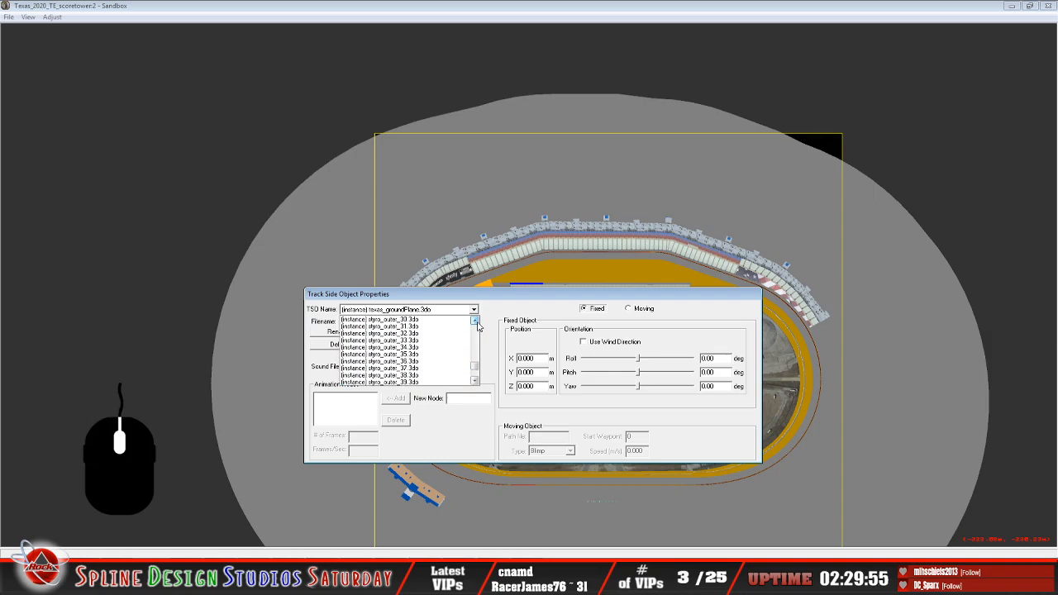
pyautogui.click(477, 323)
pyautogui.click(476, 323)
pyautogui.click(476, 322)
pyautogui.click(476, 322)
pyautogui.click(476, 323)
pyautogui.click(477, 323)
pyautogui.click(477, 323)
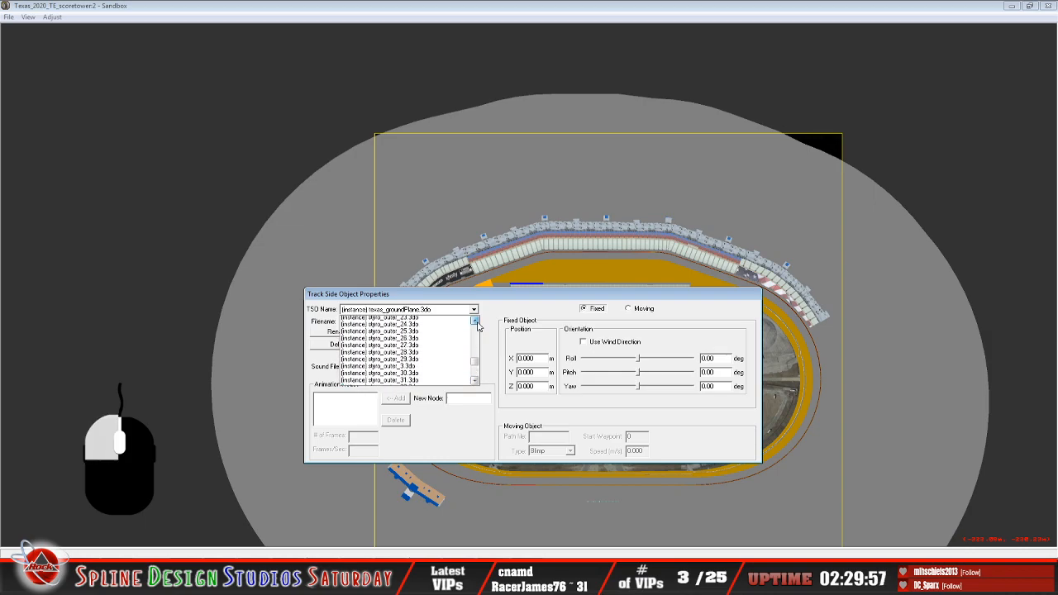
pyautogui.click(477, 322)
pyautogui.click(476, 323)
pyautogui.click(477, 322)
pyautogui.click(476, 323)
pyautogui.click(476, 323)
pyautogui.click(477, 323)
pyautogui.click(476, 322)
pyautogui.click(477, 323)
pyautogui.click(477, 323)
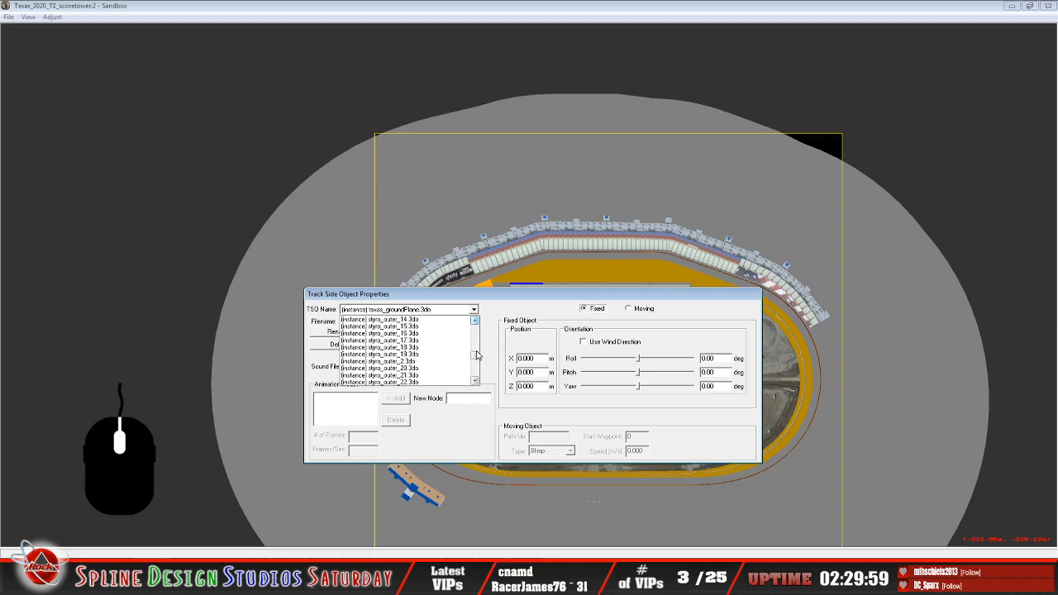
pyautogui.moveTo(476, 357); pyautogui.dragTo(476, 336)
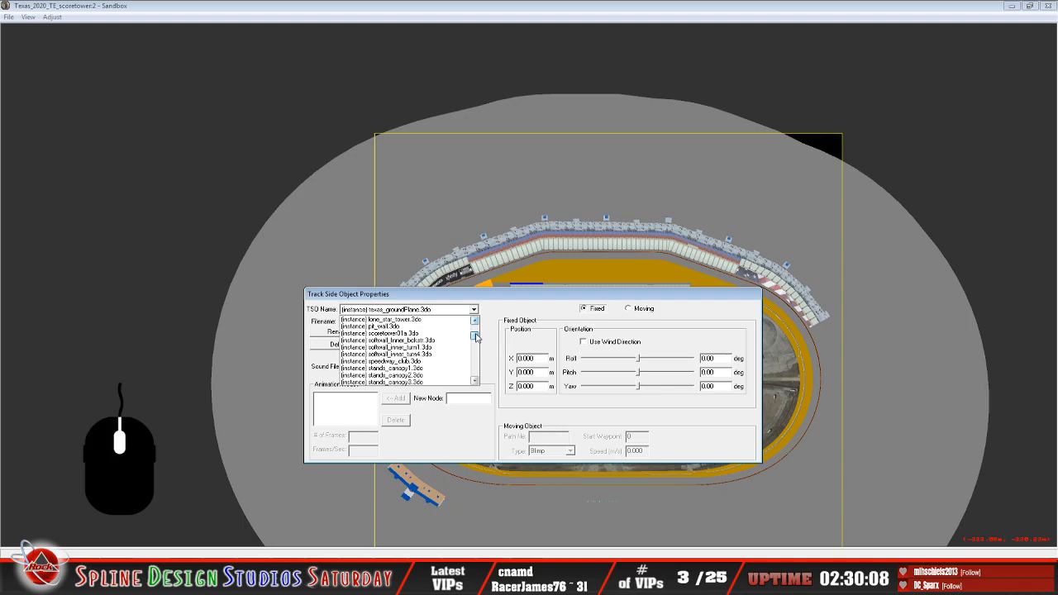
pyautogui.click(449, 327)
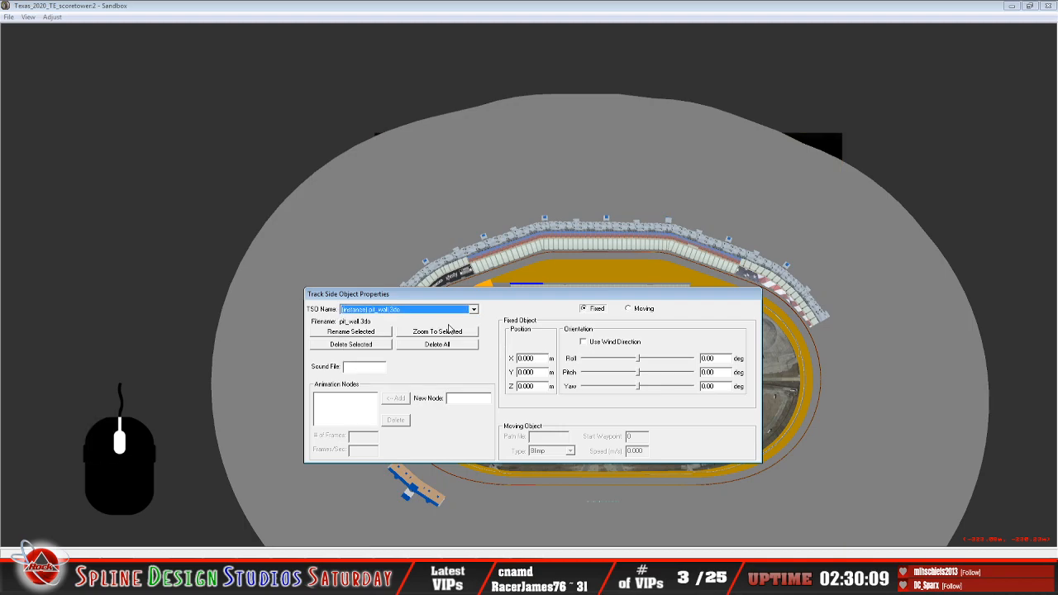
pyautogui.click(446, 18)
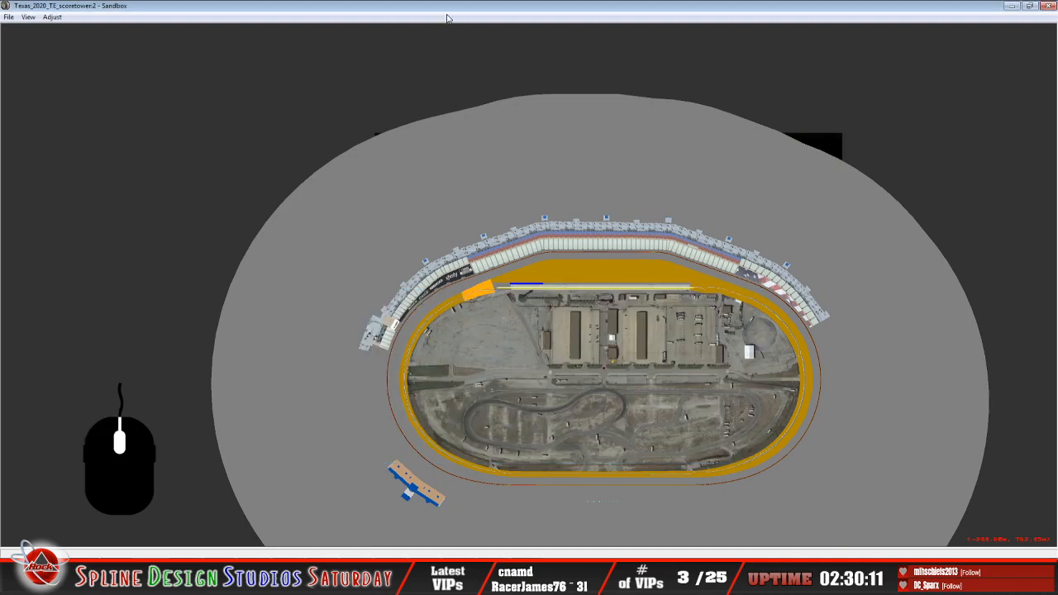
pyautogui.middleClick(516, 310)
pyautogui.scroll(5, 517, 312)
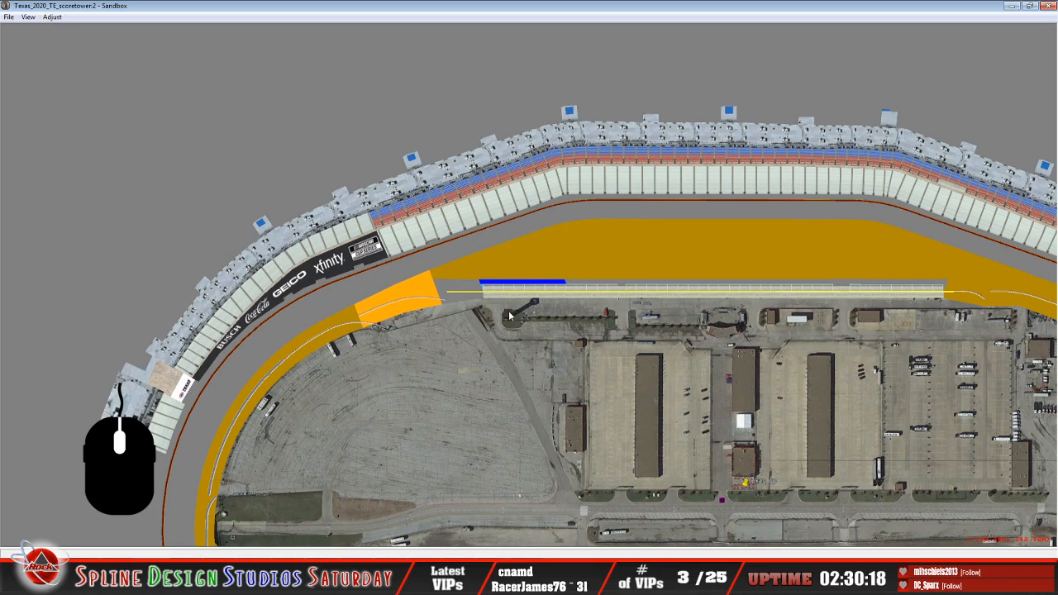
# Find and select the concrete_inf.3do trackside object and examine the area it covers along the pit stalls
pyautogui.click(490, 582)
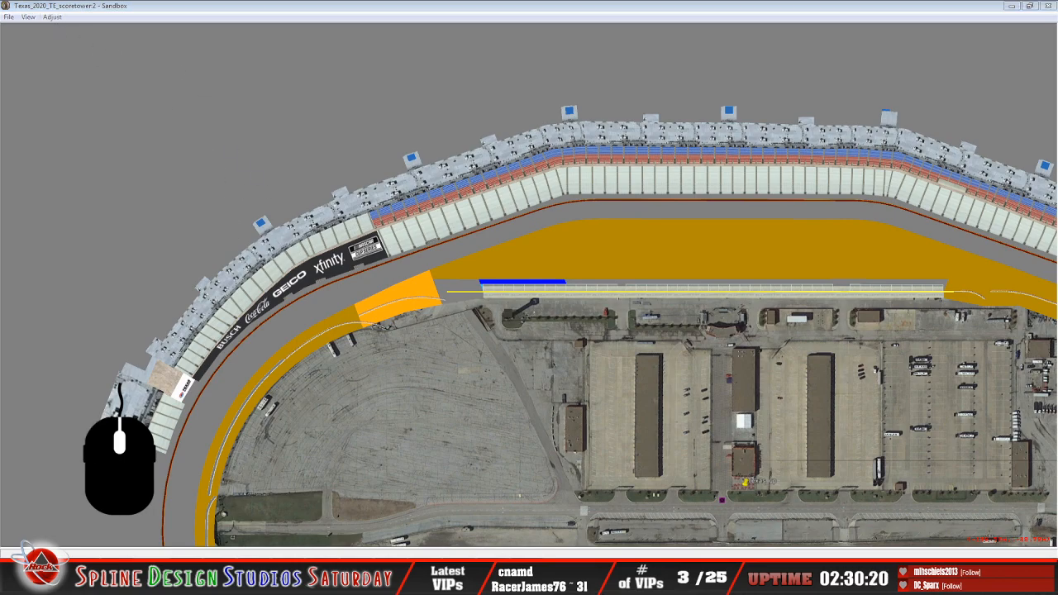
pyautogui.click(486, 549)
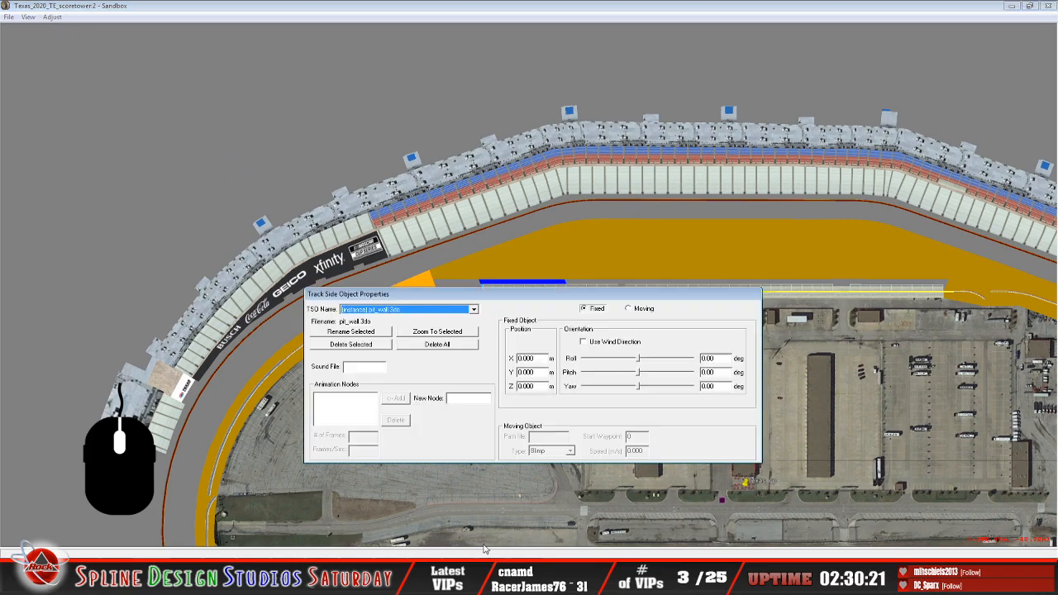
pyautogui.click(474, 310)
pyautogui.click(475, 321)
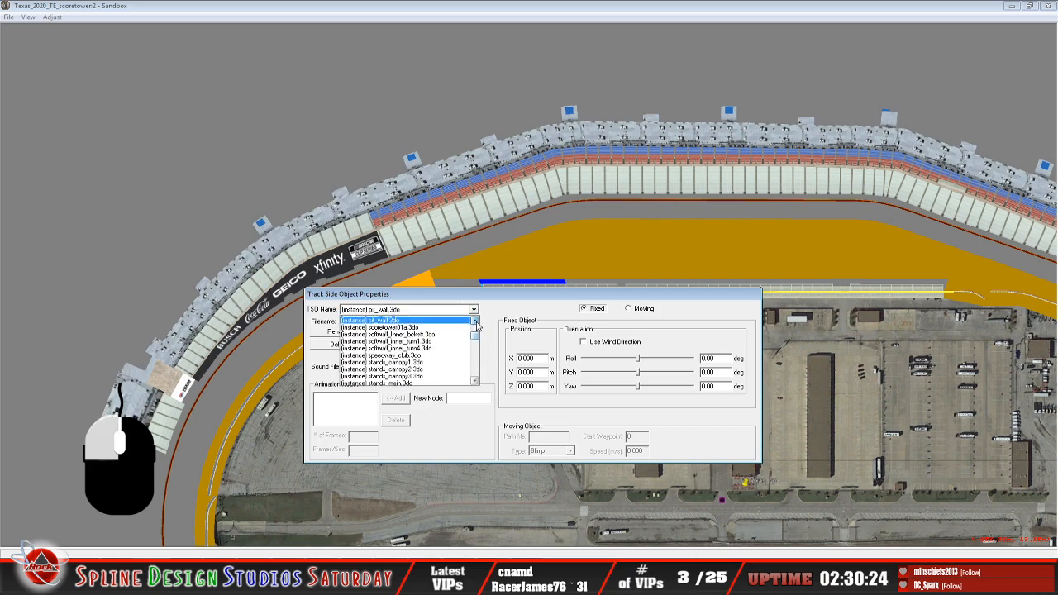
pyautogui.click(476, 322)
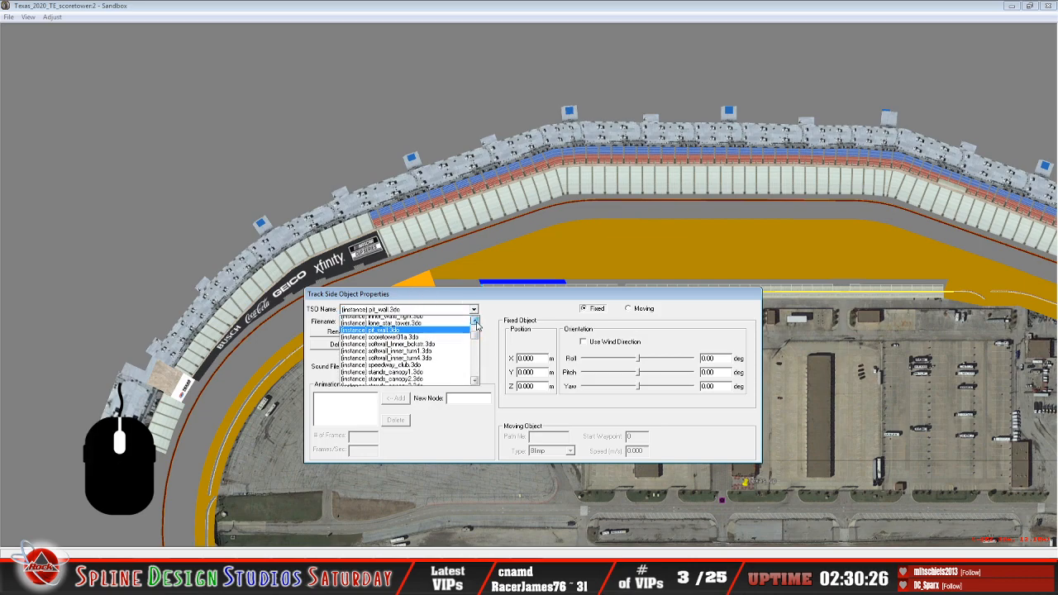
pyautogui.click(475, 322)
pyautogui.click(475, 322)
pyautogui.click(475, 322)
pyautogui.click(475, 322)
pyautogui.click(476, 322)
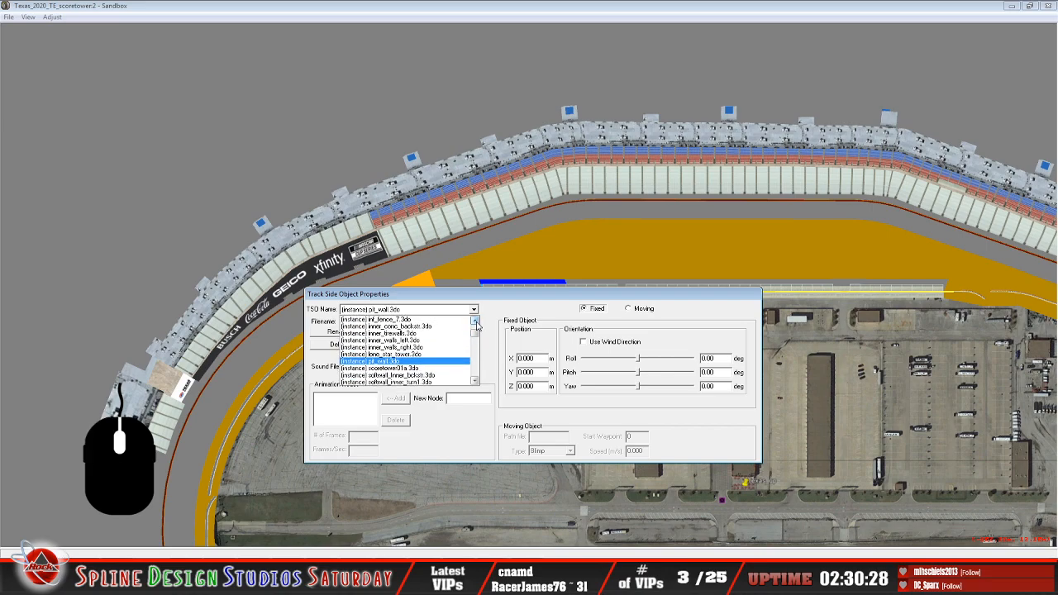
pyautogui.click(475, 322)
pyautogui.click(475, 321)
pyautogui.click(476, 321)
pyautogui.click(476, 322)
pyautogui.click(476, 321)
pyautogui.click(475, 322)
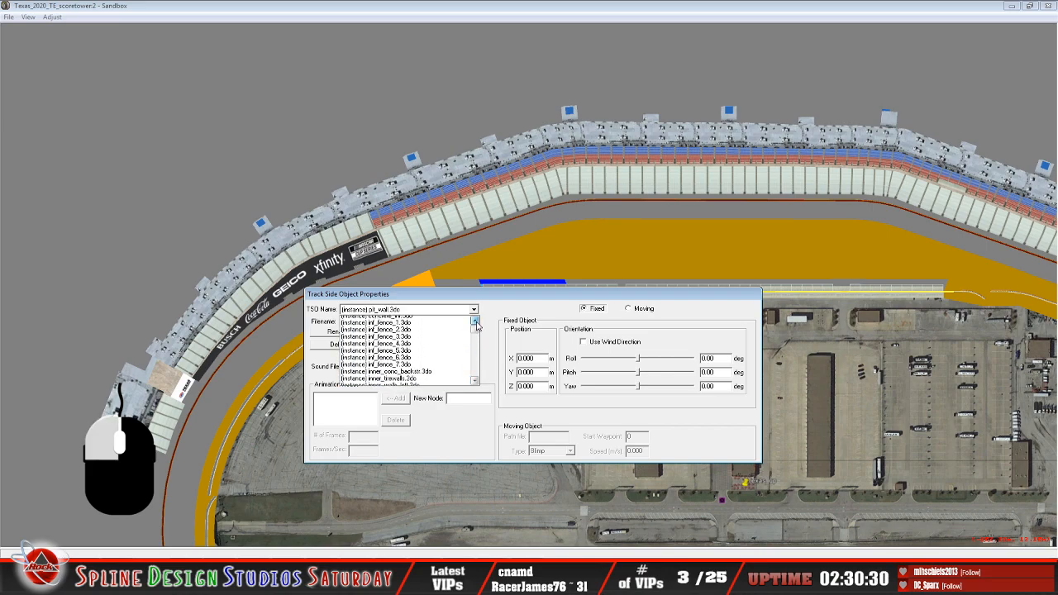
pyautogui.click(476, 322)
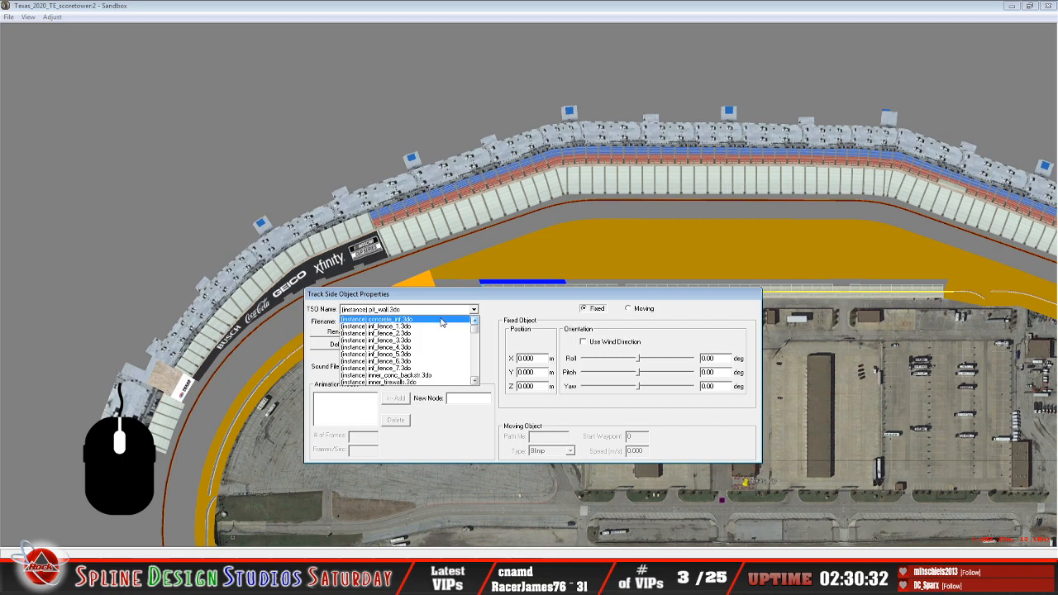
pyautogui.click(444, 320)
pyautogui.click(483, 15)
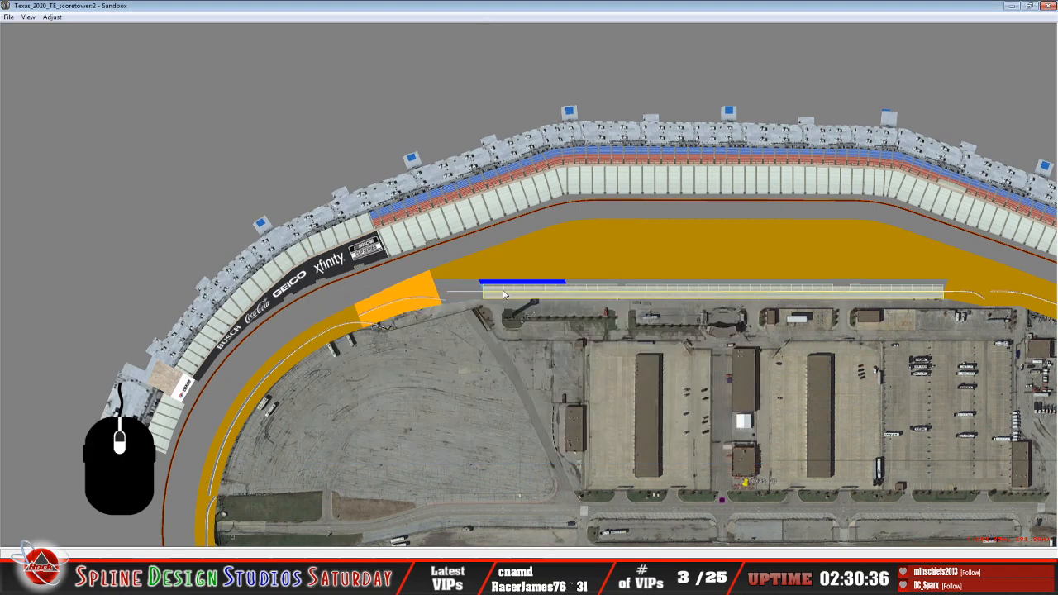
pyautogui.scroll(3, 506, 293)
pyautogui.scroll(2, 506, 294)
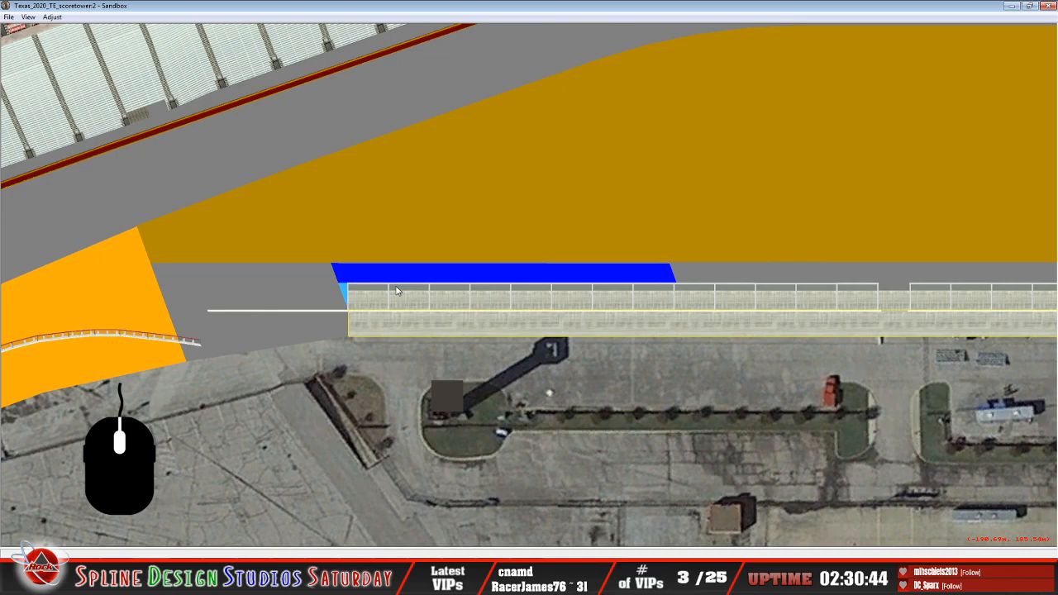
pyautogui.scroll(2, 397, 290)
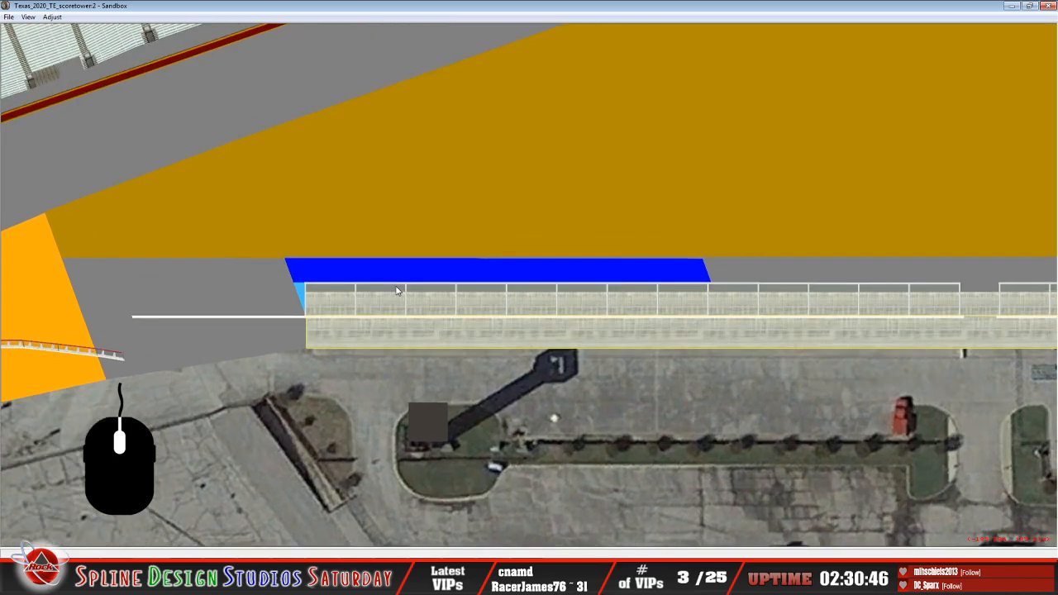
pyautogui.scroll(-3, 397, 290)
pyautogui.scroll(4, 424, 338)
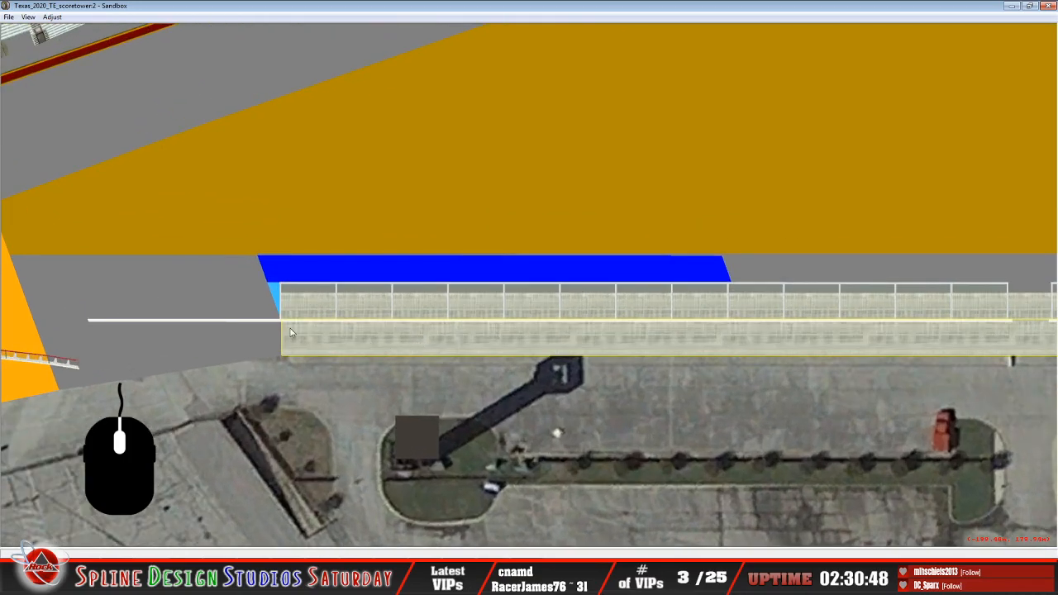
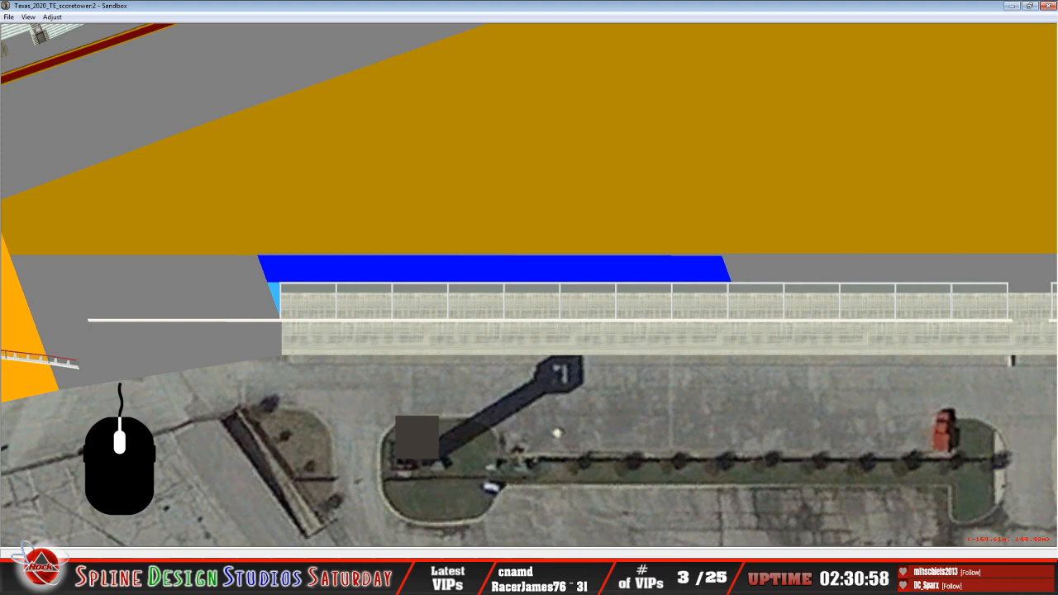
# Search through the trackside object list for the objects around pit road and select pit_wall.3do
pyautogui.press('t')
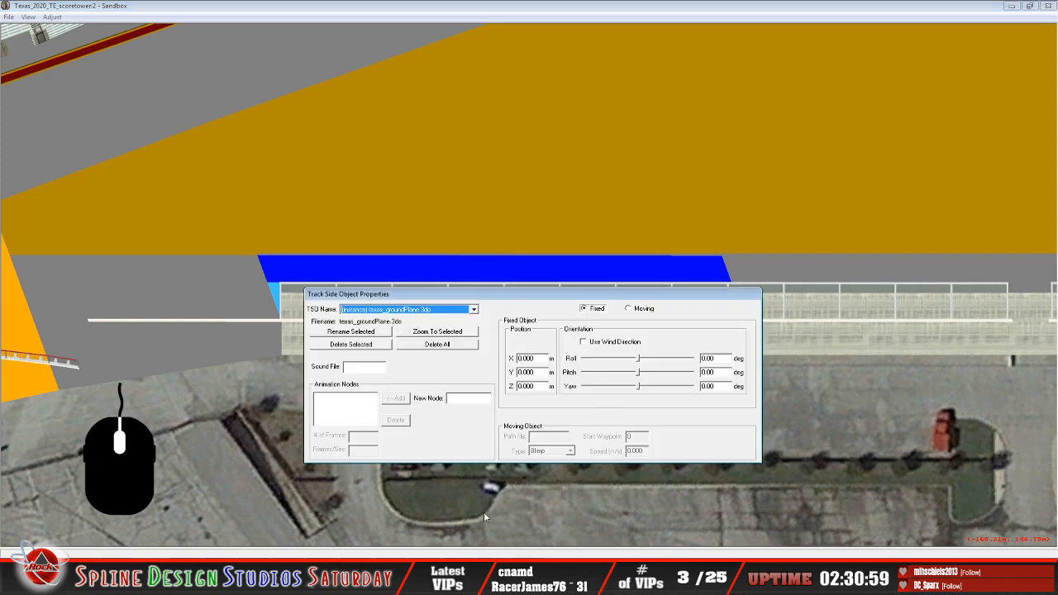
pyautogui.click(474, 310)
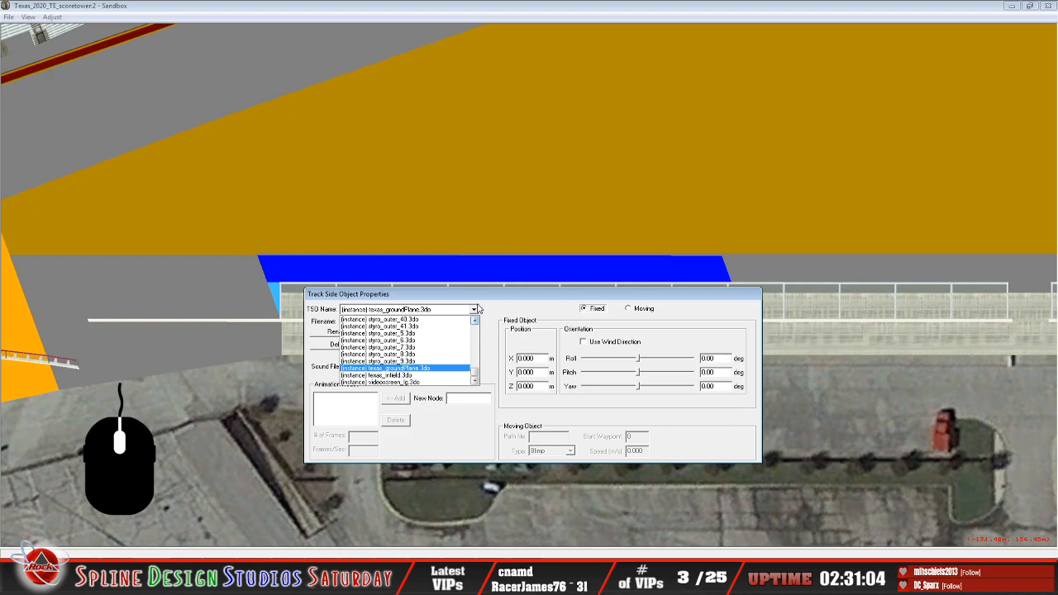
pyautogui.moveTo(477, 375); pyautogui.dragTo(472, 338)
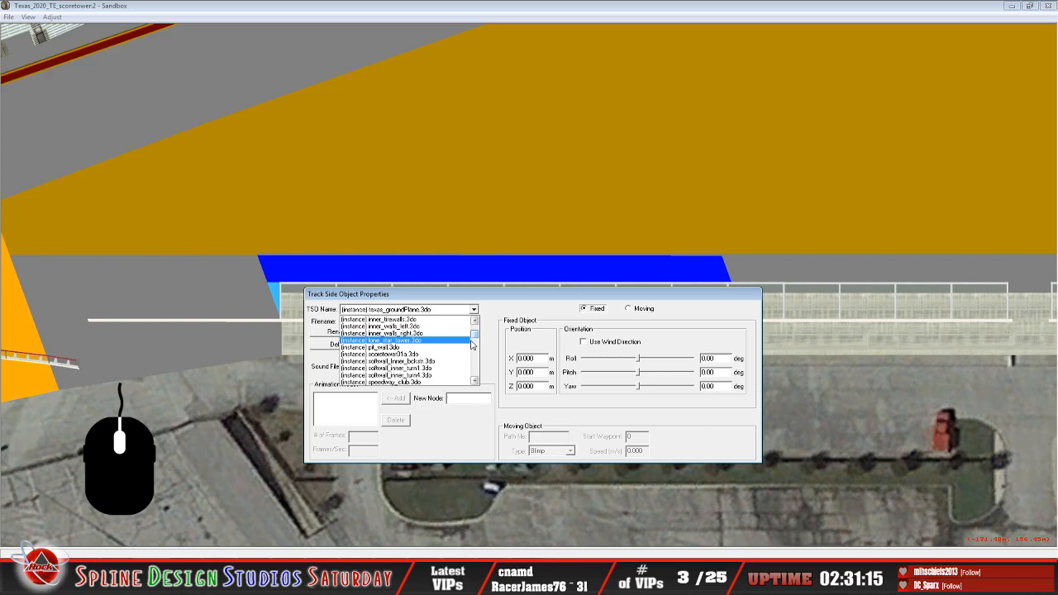
pyautogui.click(476, 381)
pyautogui.click(475, 382)
pyautogui.click(475, 381)
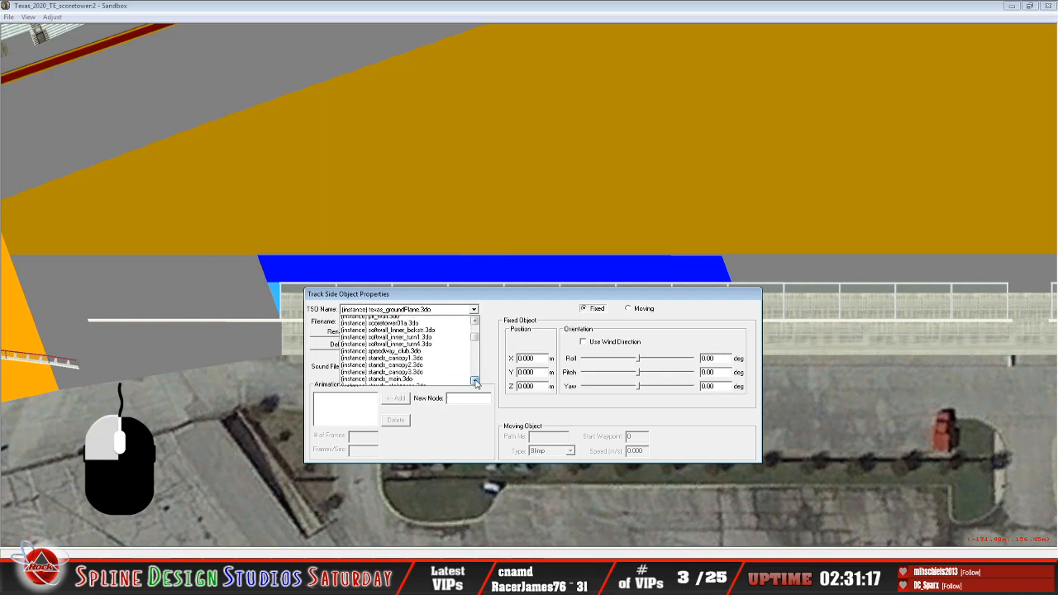
pyautogui.click(476, 381)
pyautogui.click(475, 381)
pyautogui.click(476, 381)
pyautogui.click(476, 381)
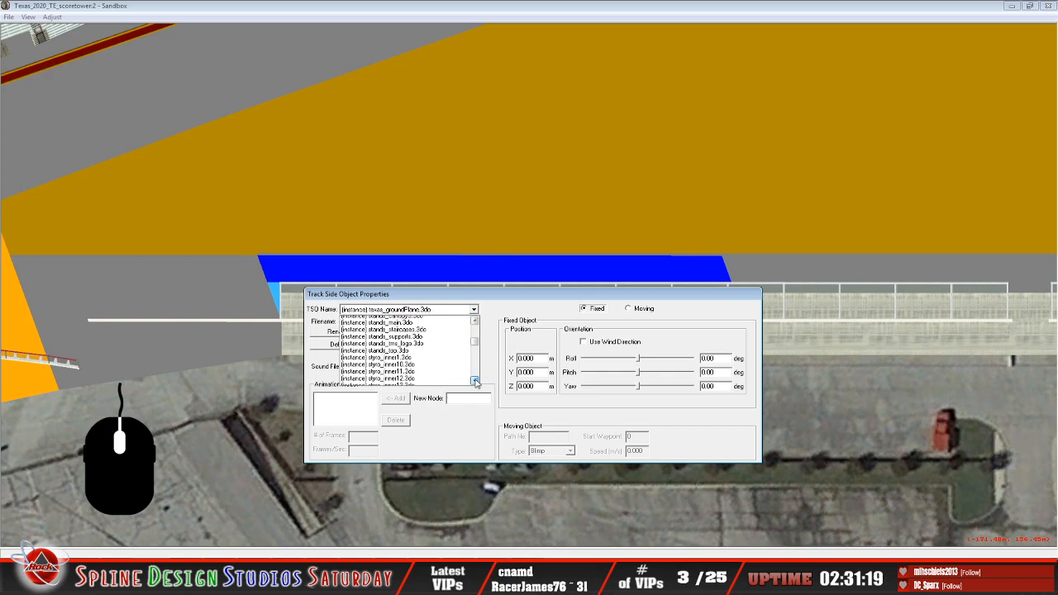
pyautogui.click(475, 381)
pyautogui.click(476, 381)
pyautogui.click(476, 381)
pyautogui.click(476, 381)
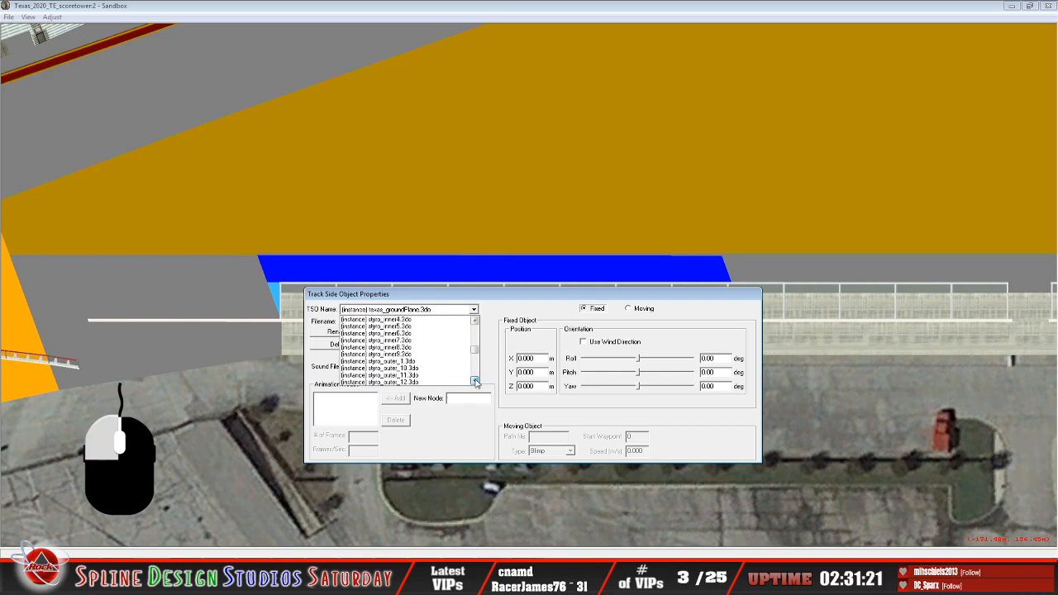
pyautogui.click(475, 381)
pyautogui.click(475, 382)
pyautogui.moveTo(475, 382); pyautogui.dragTo(475, 382)
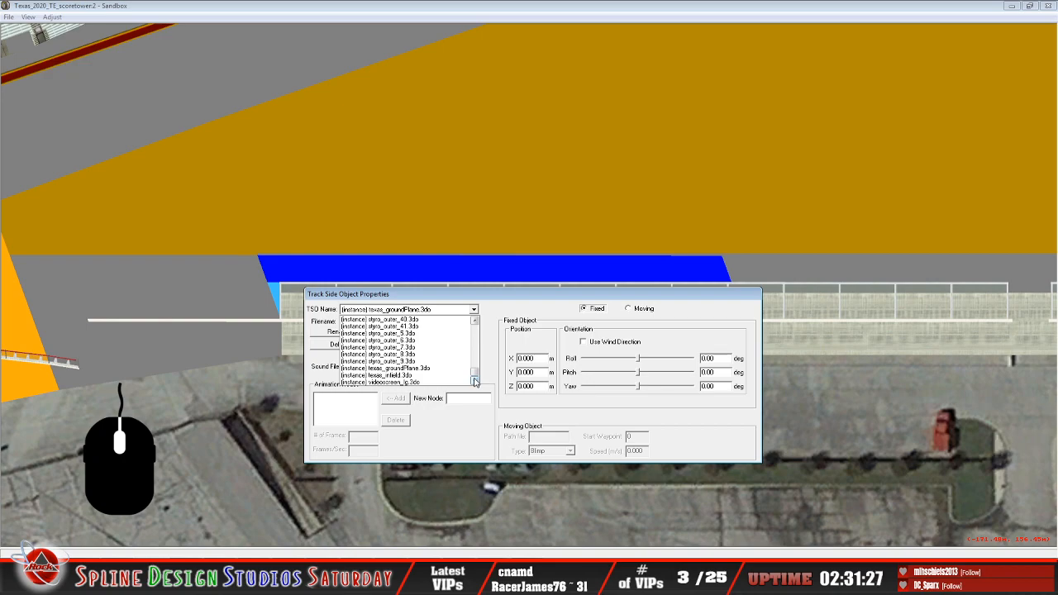
pyautogui.moveTo(475, 372); pyautogui.dragTo(477, 340)
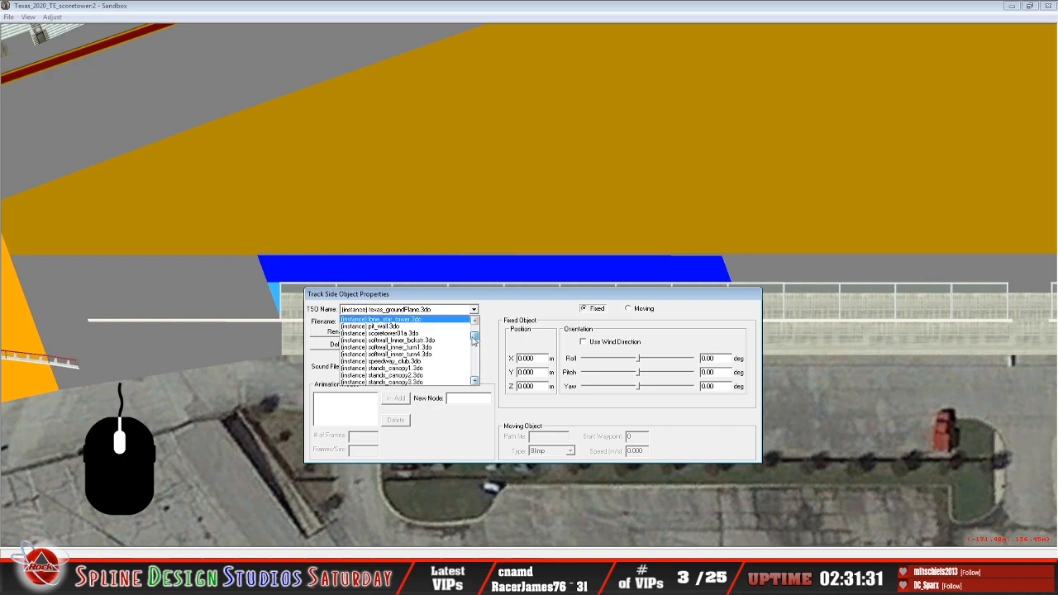
pyautogui.click(457, 326)
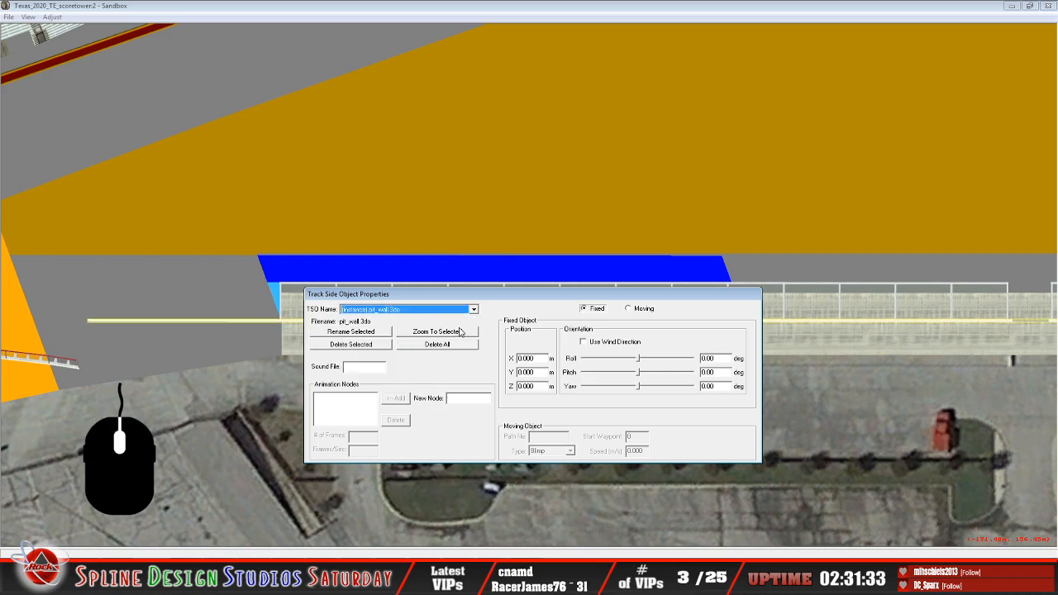
pyautogui.click(461, 332)
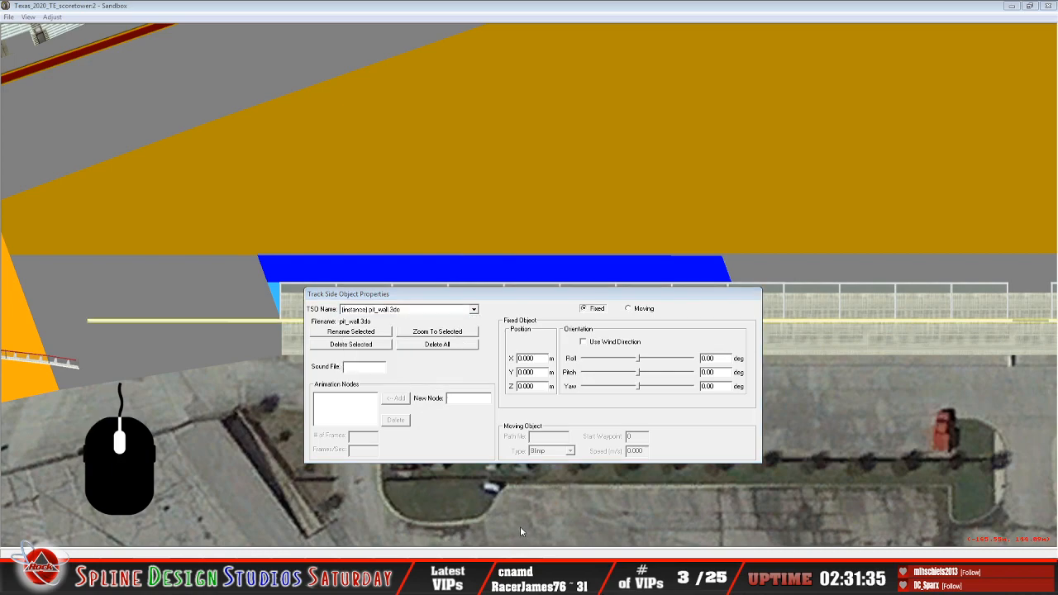
# Set the Camera View to Slew Mode and fly in close to examine the pit wall and the pit stalls
pyautogui.click(519, 517)
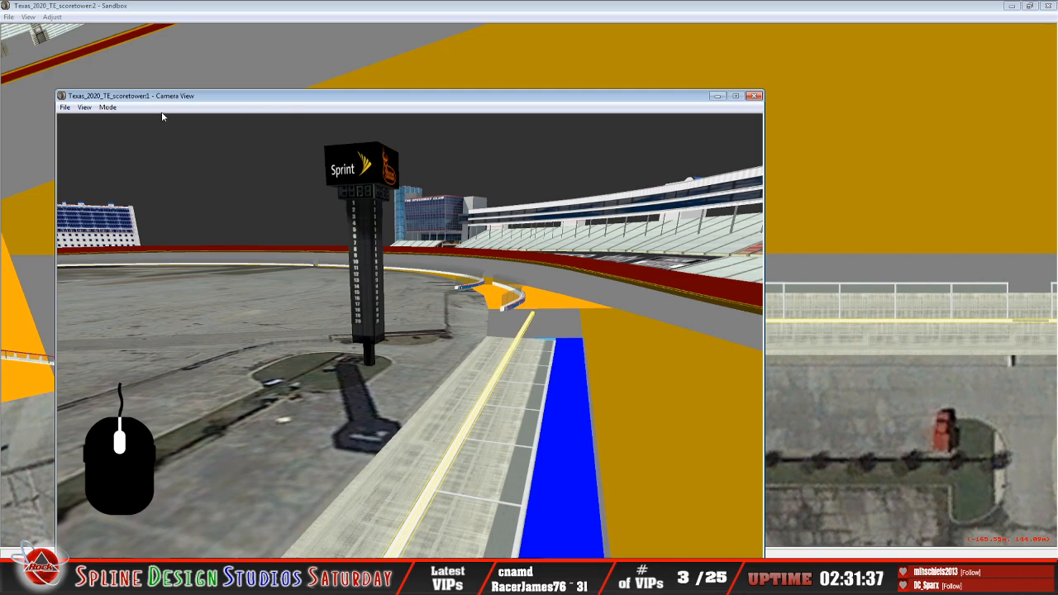
pyautogui.click(110, 109)
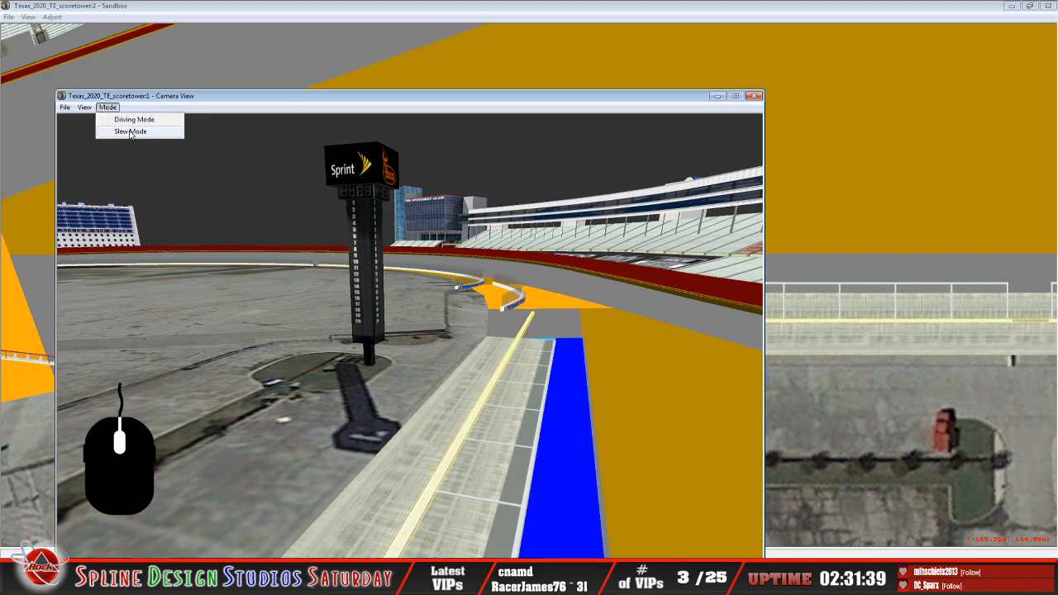
pyautogui.click(132, 135)
pyautogui.moveTo(410, 336); pyautogui.dragTo(410, 314)
pyautogui.moveTo(410, 314)
pyautogui.mouseDown(button='right')
pyautogui.moveTo(480, 363)
pyautogui.moveTo(397, 323)
pyautogui.mouseUp(button='right')
pyautogui.moveTo(397, 322); pyautogui.dragTo(406, 347)
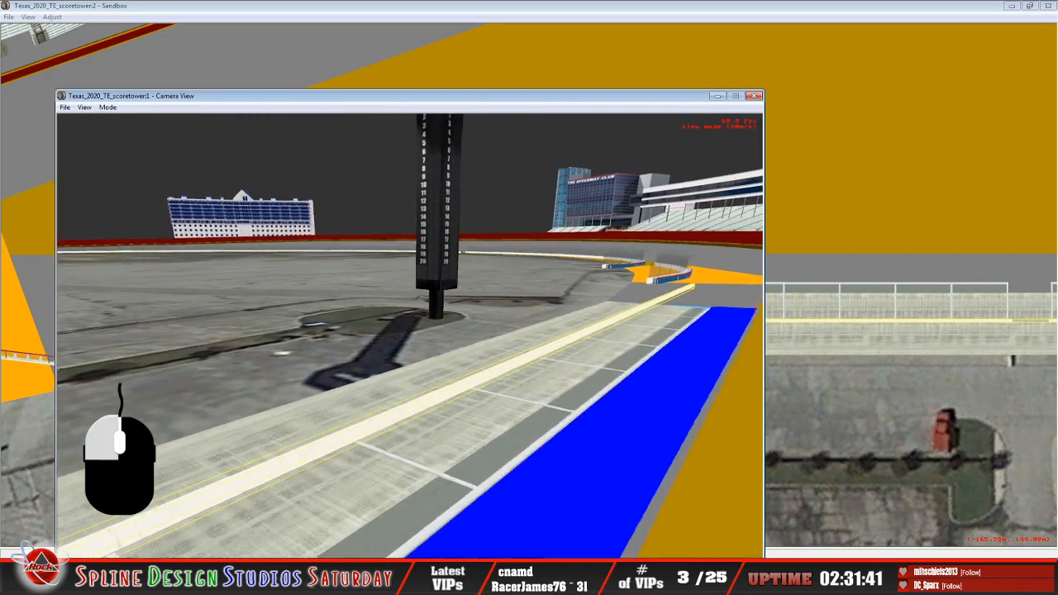
pyautogui.moveTo(405, 348); pyautogui.dragTo(414, 396, button='right')
pyautogui.moveTo(388, 430)
pyautogui.mouseDown(button='right')
pyautogui.moveTo(402, 451)
pyautogui.moveTo(404, 438)
pyautogui.mouseUp(button='right')
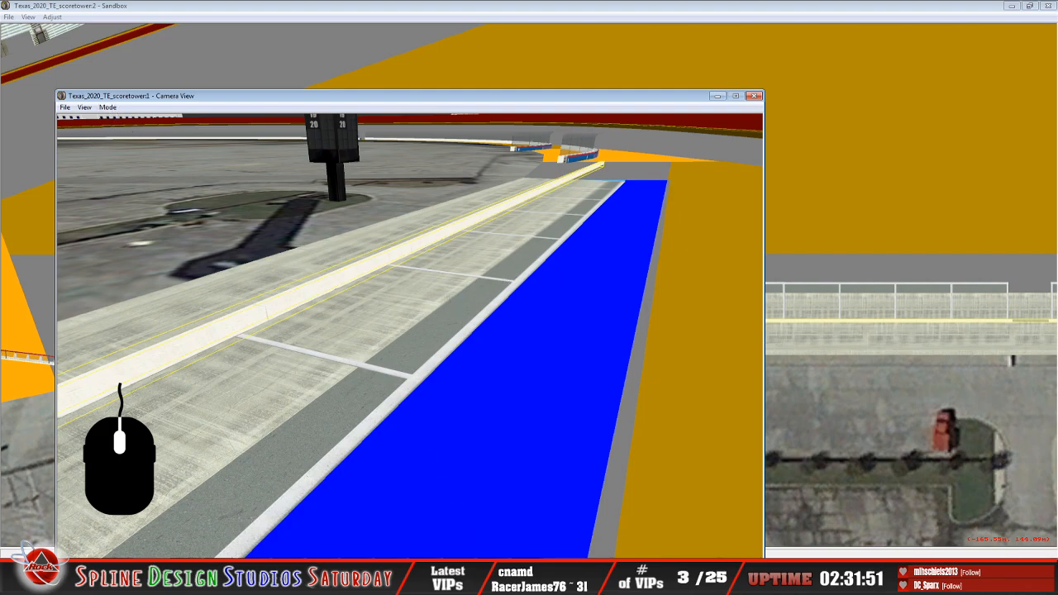
# Search the trackside object list from pit_wall.3do down to its end for the pit stall object
pyautogui.click(488, 571)
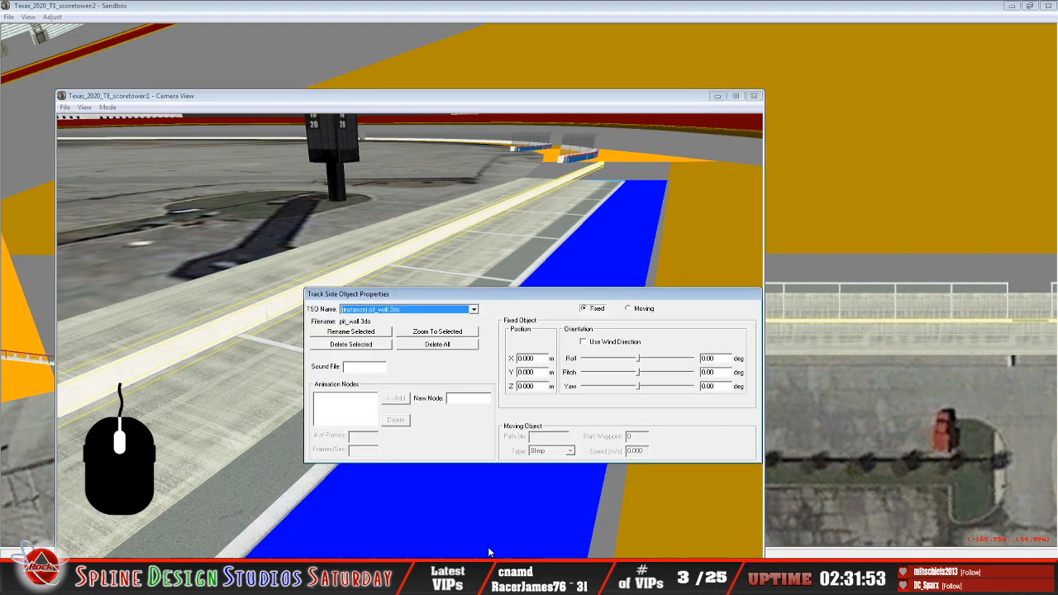
pyautogui.click(474, 311)
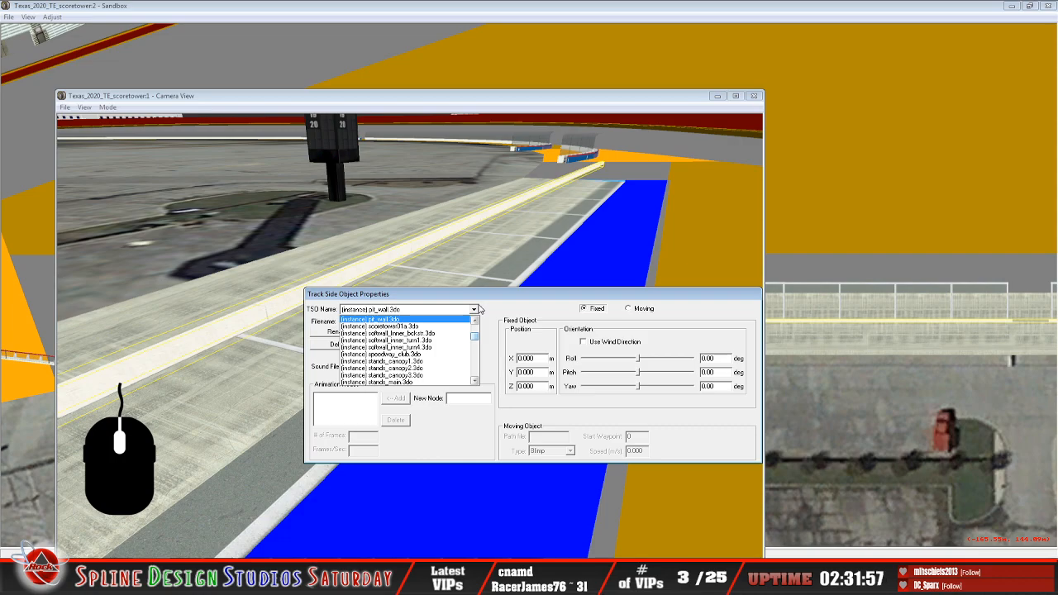
pyautogui.click(476, 382)
pyautogui.click(476, 382)
pyautogui.click(476, 382)
pyautogui.click(477, 382)
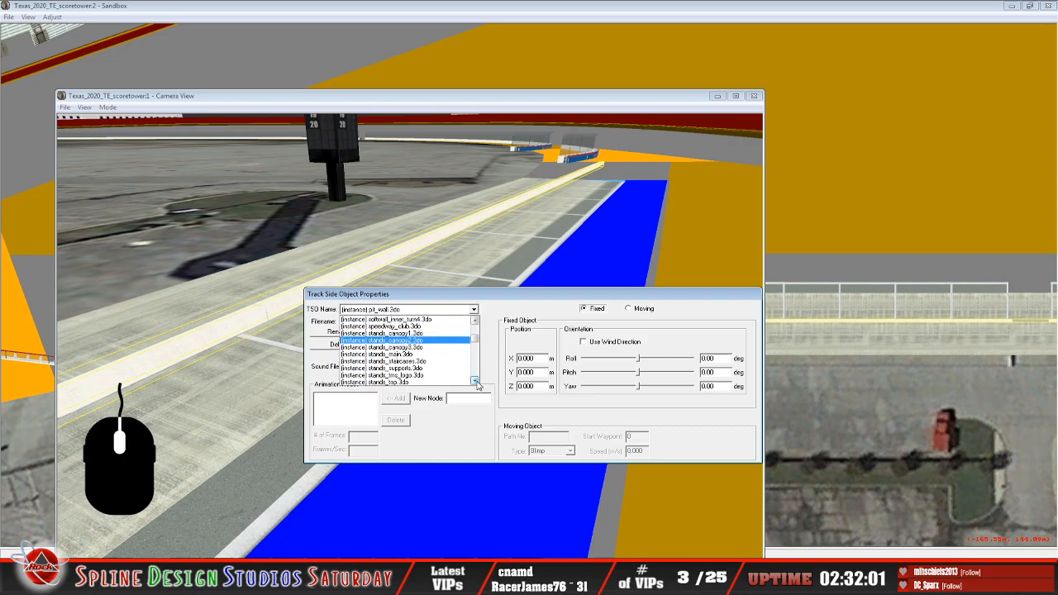
pyautogui.click(476, 382)
pyautogui.click(477, 382)
pyautogui.click(476, 382)
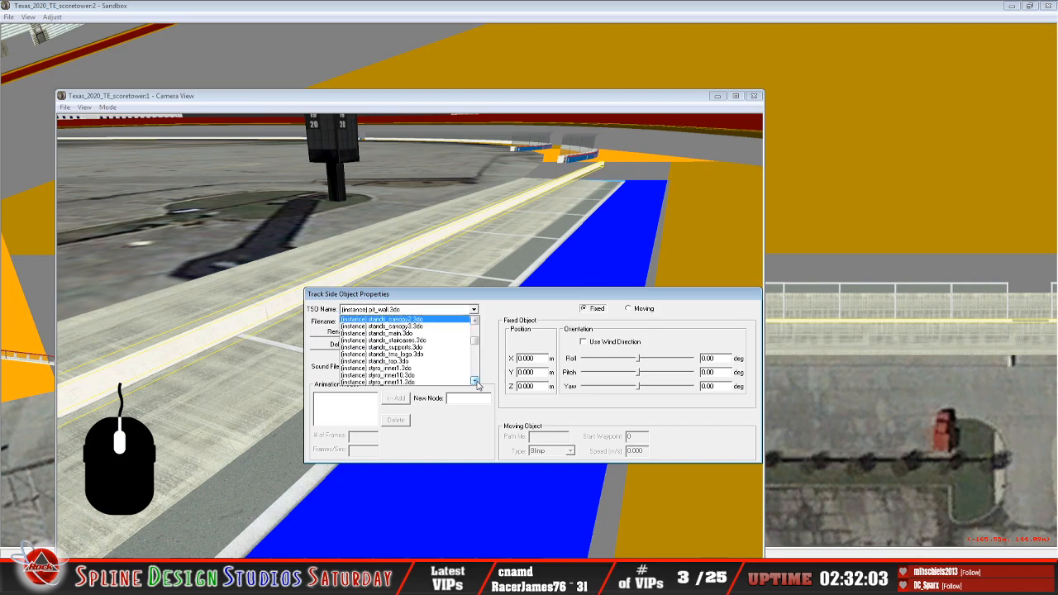
pyautogui.click(477, 382)
pyautogui.click(476, 382)
pyautogui.click(477, 382)
pyautogui.click(477, 382)
pyautogui.click(476, 382)
pyautogui.click(476, 382)
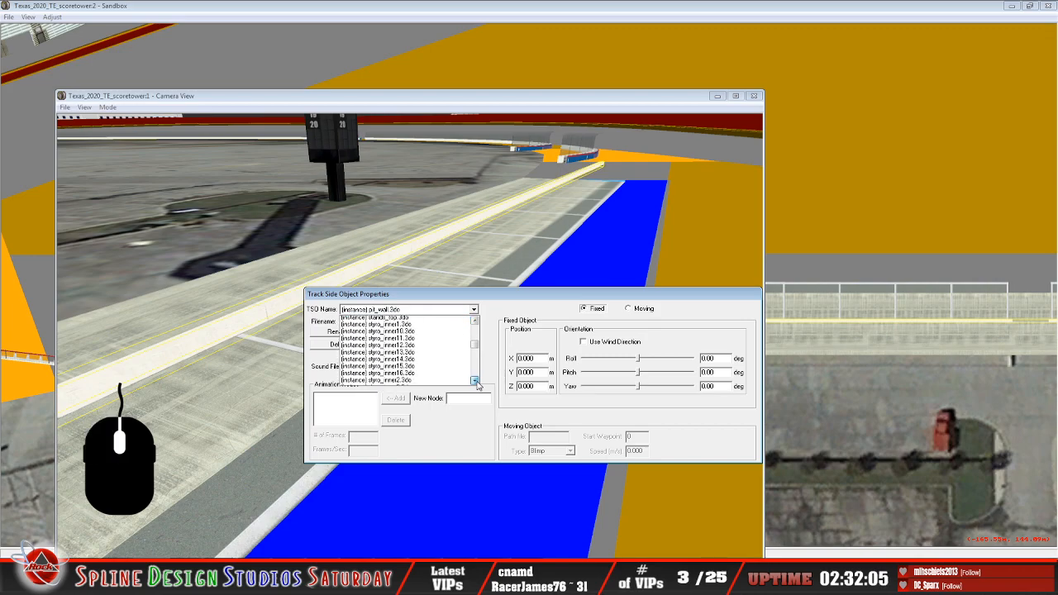
pyautogui.click(476, 382)
pyautogui.click(476, 382)
pyautogui.click(476, 382)
pyautogui.click(477, 382)
pyautogui.click(477, 382)
pyautogui.click(477, 382)
pyautogui.click(477, 382)
pyautogui.click(476, 382)
pyautogui.click(477, 382)
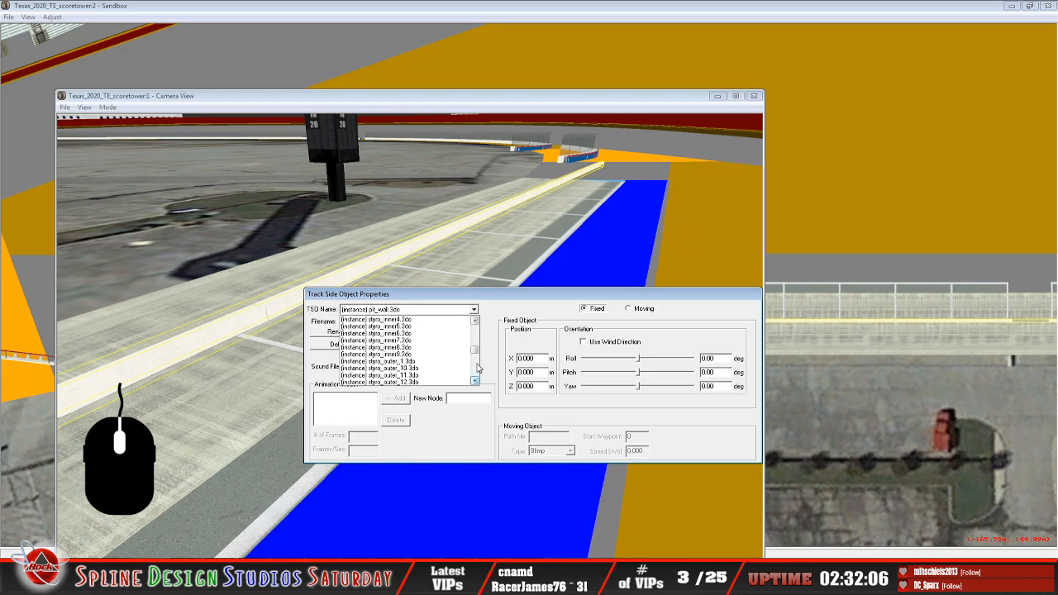
pyautogui.click(477, 382)
pyautogui.click(476, 382)
pyautogui.click(477, 381)
pyautogui.click(476, 381)
pyautogui.click(476, 381)
pyautogui.click(477, 381)
pyautogui.click(476, 381)
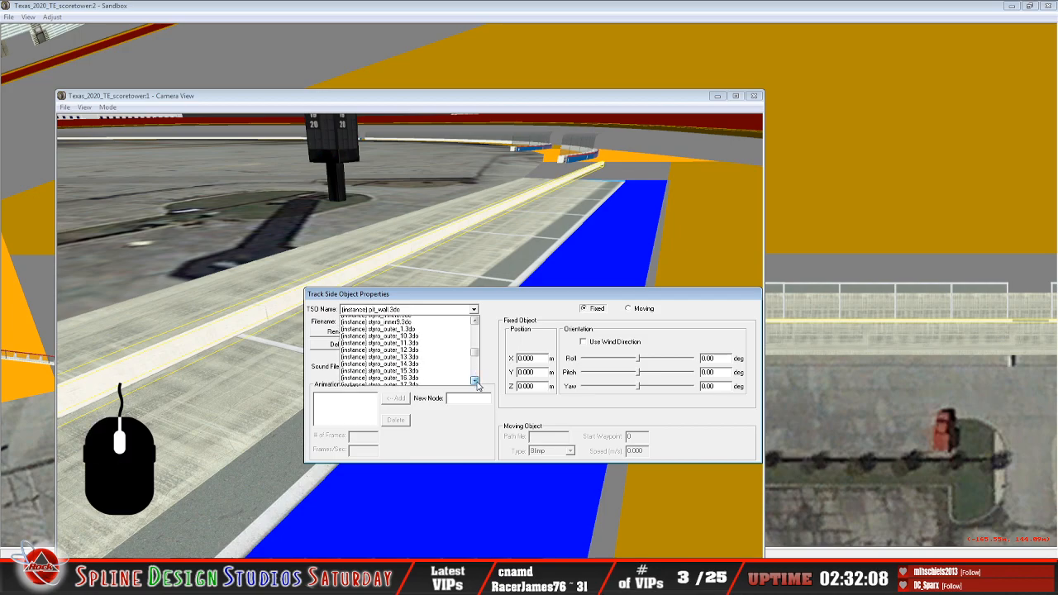
pyautogui.click(477, 382)
pyautogui.click(477, 381)
pyautogui.click(475, 381)
pyautogui.click(475, 382)
pyautogui.click(476, 382)
pyautogui.click(475, 381)
pyautogui.click(475, 381)
pyautogui.click(475, 382)
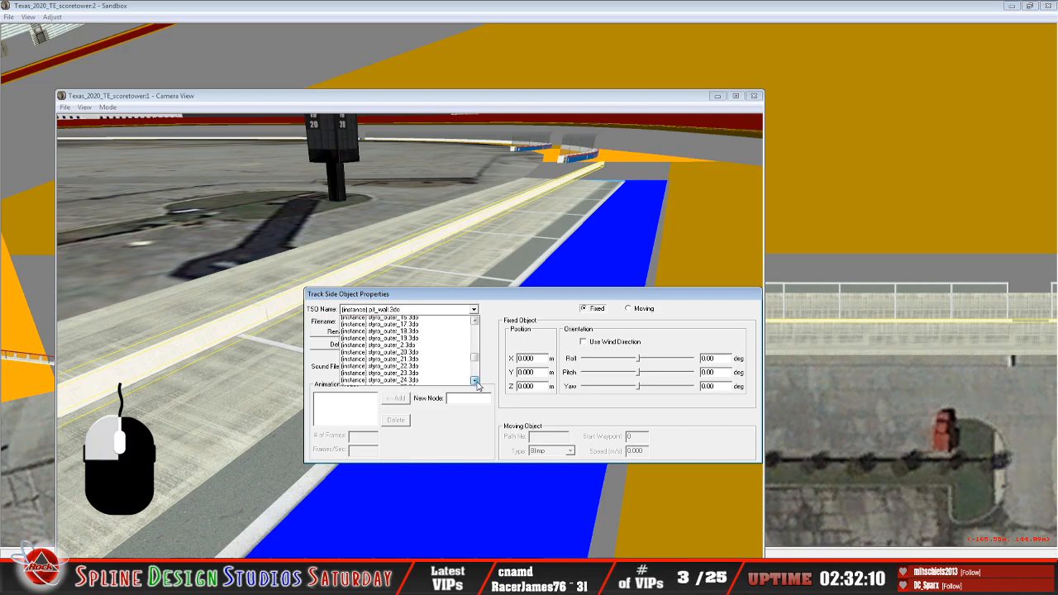
pyautogui.click(475, 381)
pyautogui.click(476, 381)
pyautogui.click(475, 381)
pyautogui.click(476, 381)
pyautogui.click(475, 381)
pyautogui.click(475, 381)
pyautogui.click(475, 381)
pyautogui.click(475, 382)
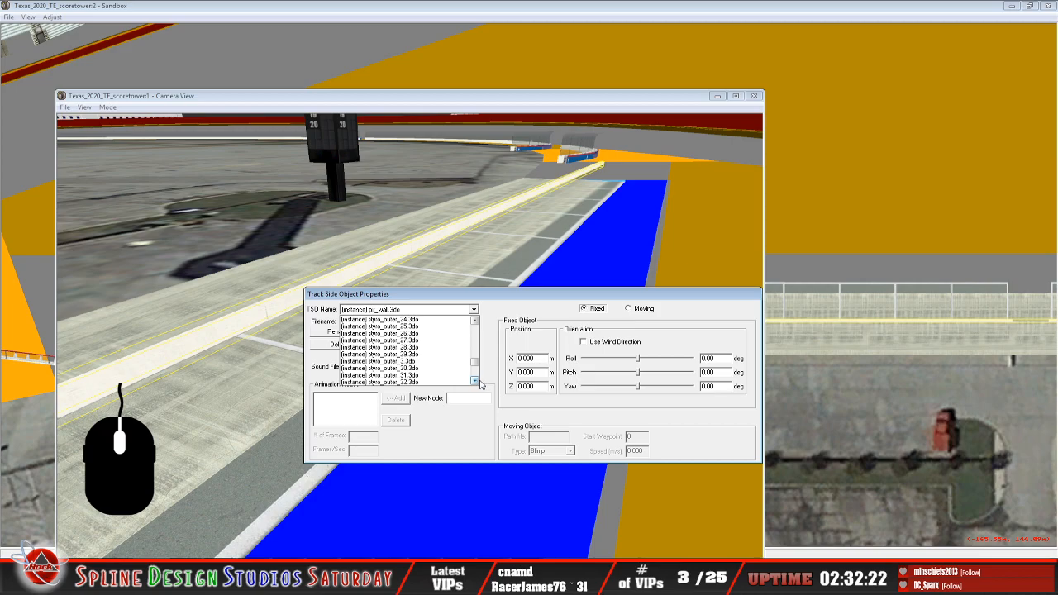
pyautogui.click(476, 381)
pyautogui.click(475, 382)
pyautogui.click(475, 381)
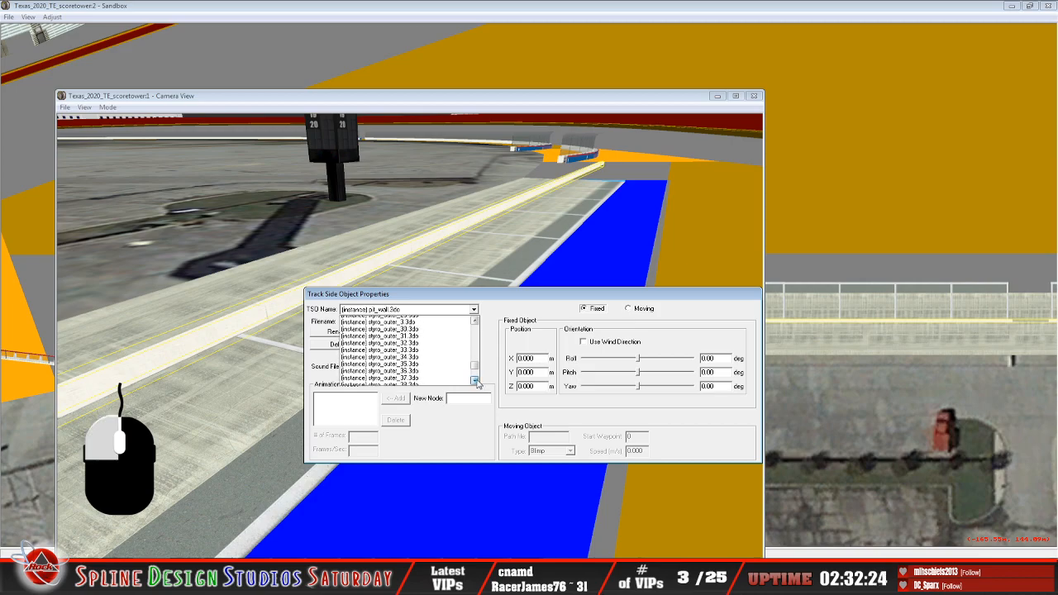
pyautogui.click(476, 381)
pyautogui.click(476, 381)
pyautogui.click(475, 381)
pyautogui.click(475, 382)
pyautogui.click(475, 381)
pyautogui.click(476, 381)
pyautogui.click(476, 381)
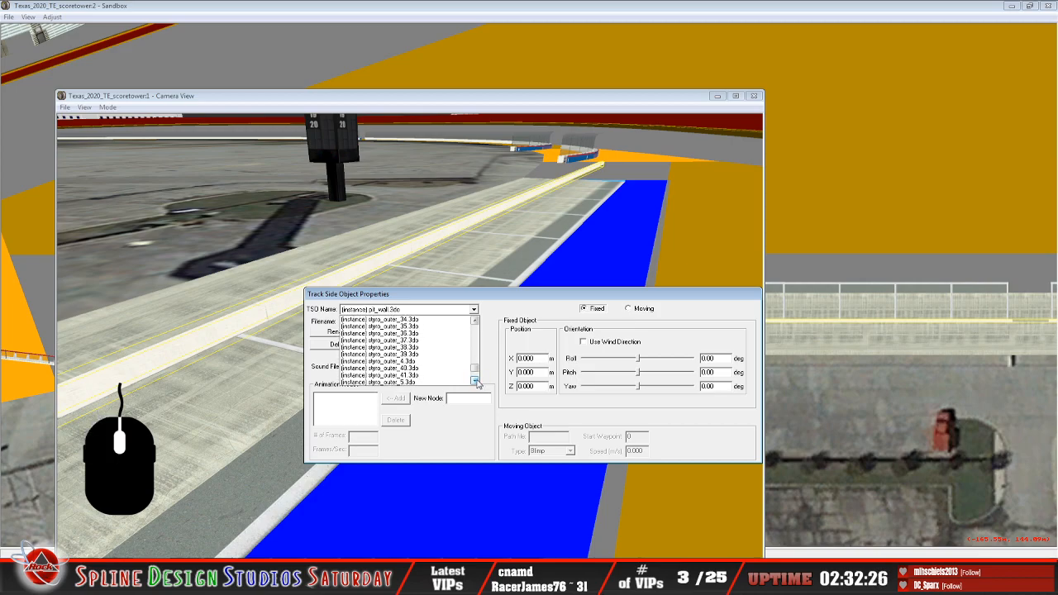
pyautogui.click(476, 381)
pyautogui.click(476, 381)
pyautogui.click(476, 382)
pyautogui.click(475, 381)
pyautogui.click(476, 382)
pyautogui.click(475, 381)
pyautogui.click(475, 381)
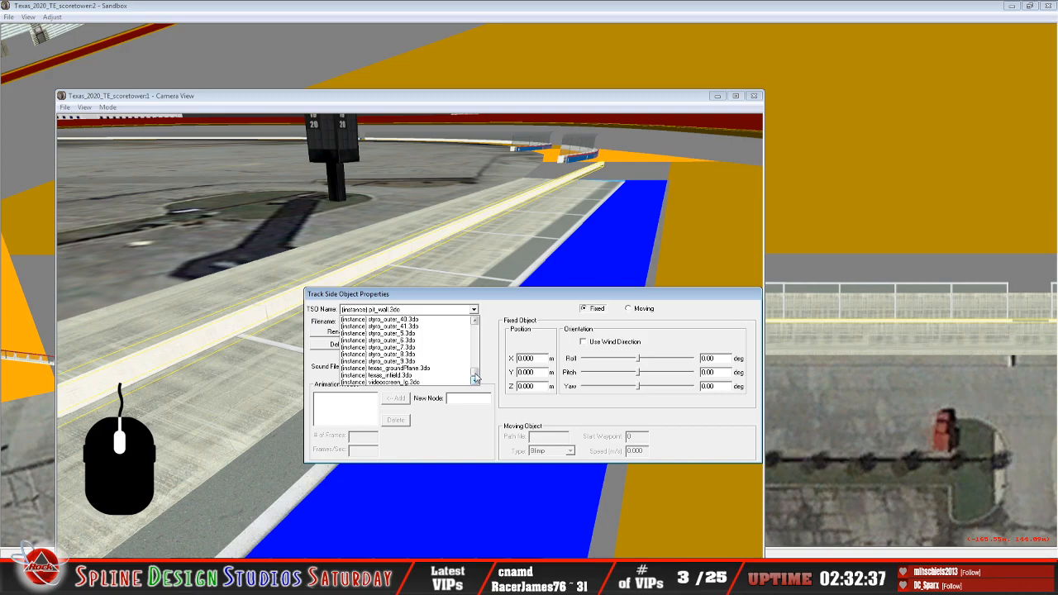
# Search back up through the trackside object list and select concrete_inf.3do
pyautogui.moveTo(476, 379); pyautogui.dragTo(476, 345)
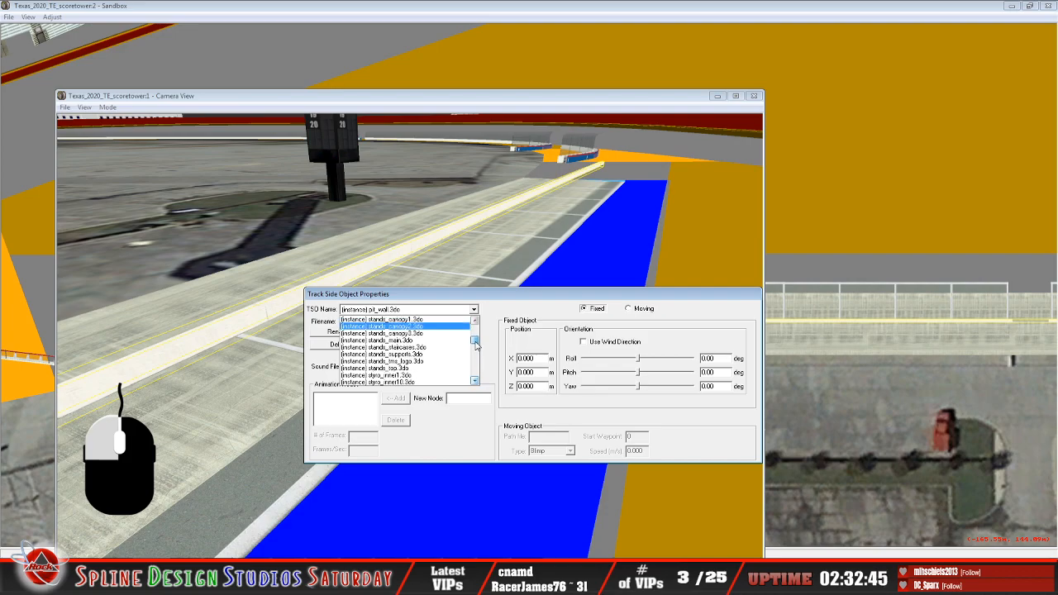
pyautogui.scroll(1, 475, 345)
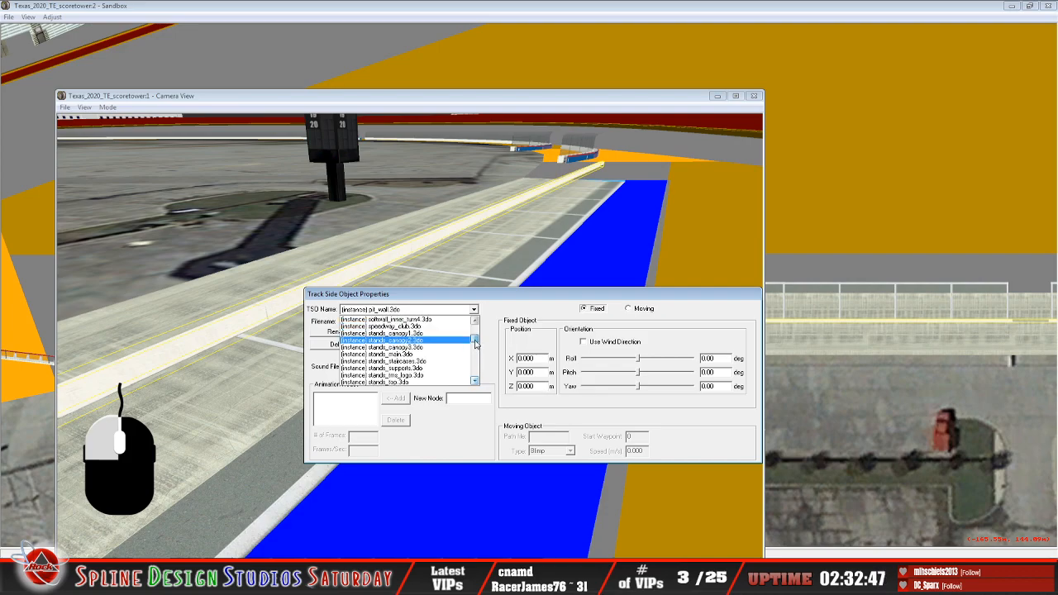
pyautogui.moveTo(476, 344); pyautogui.dragTo(475, 340)
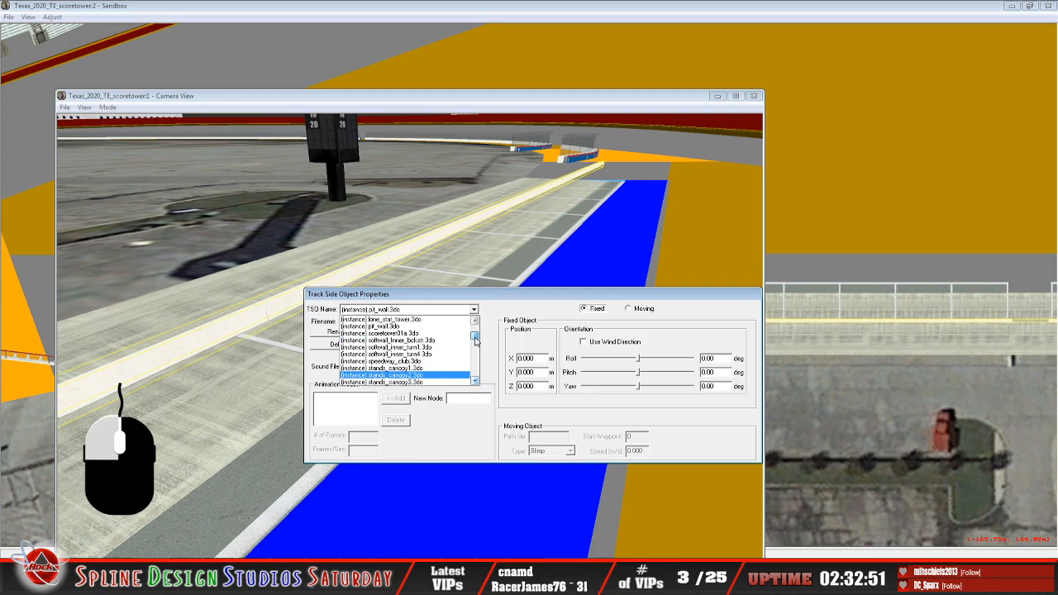
pyautogui.moveTo(476, 340); pyautogui.dragTo(474, 338)
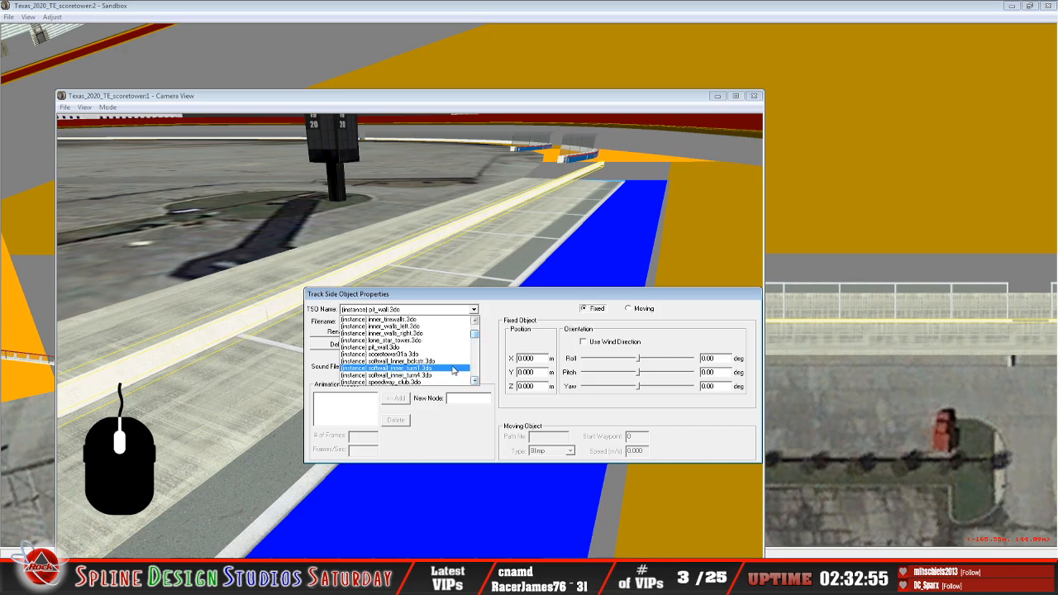
pyautogui.click(475, 321)
pyautogui.click(475, 322)
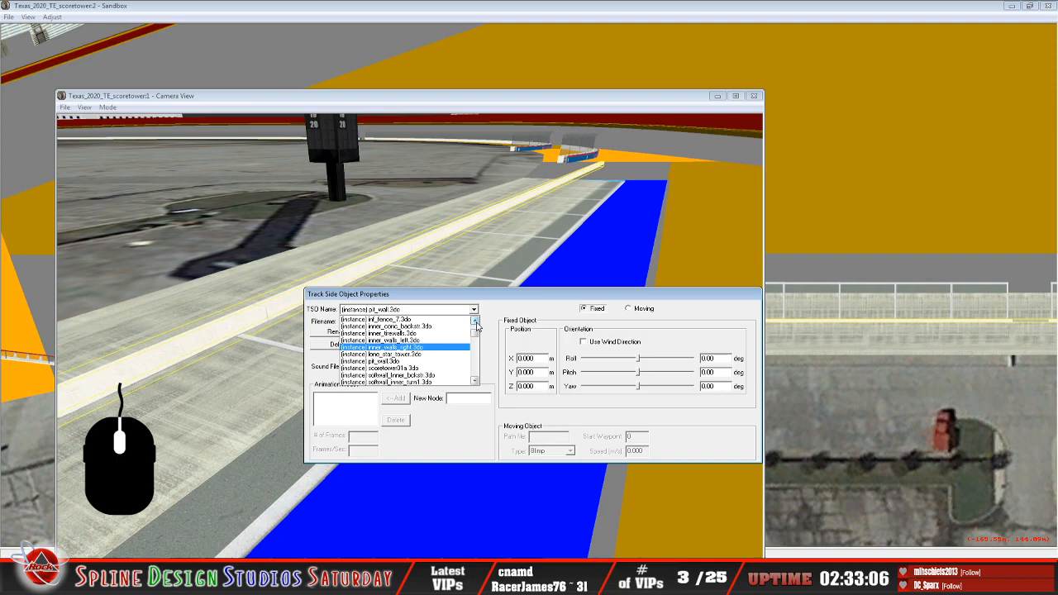
pyautogui.click(475, 321)
pyautogui.click(475, 322)
pyautogui.click(476, 322)
pyautogui.click(476, 321)
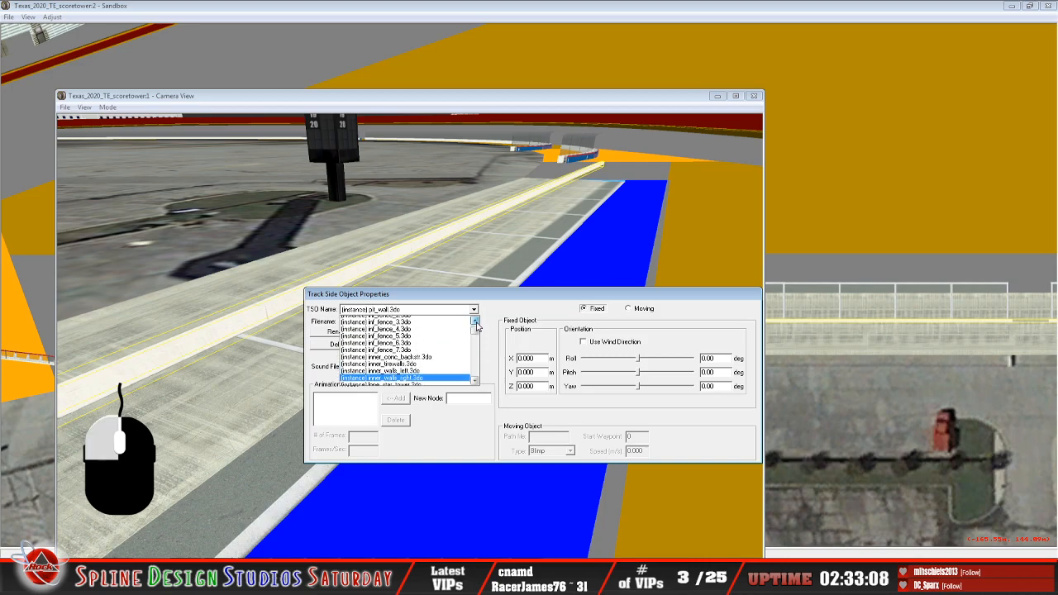
pyautogui.click(475, 322)
pyautogui.click(475, 321)
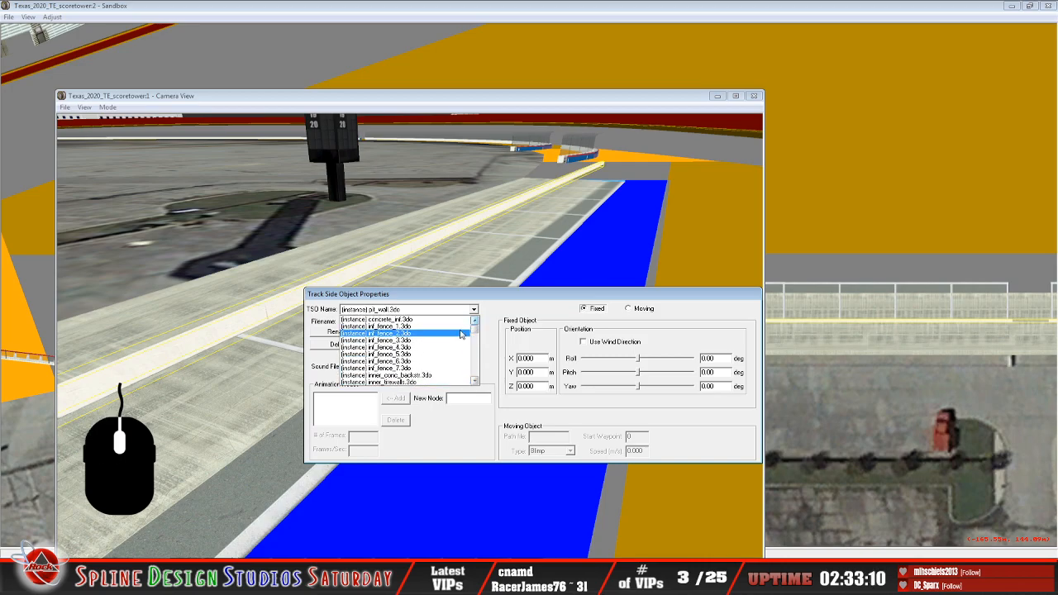
pyautogui.click(451, 320)
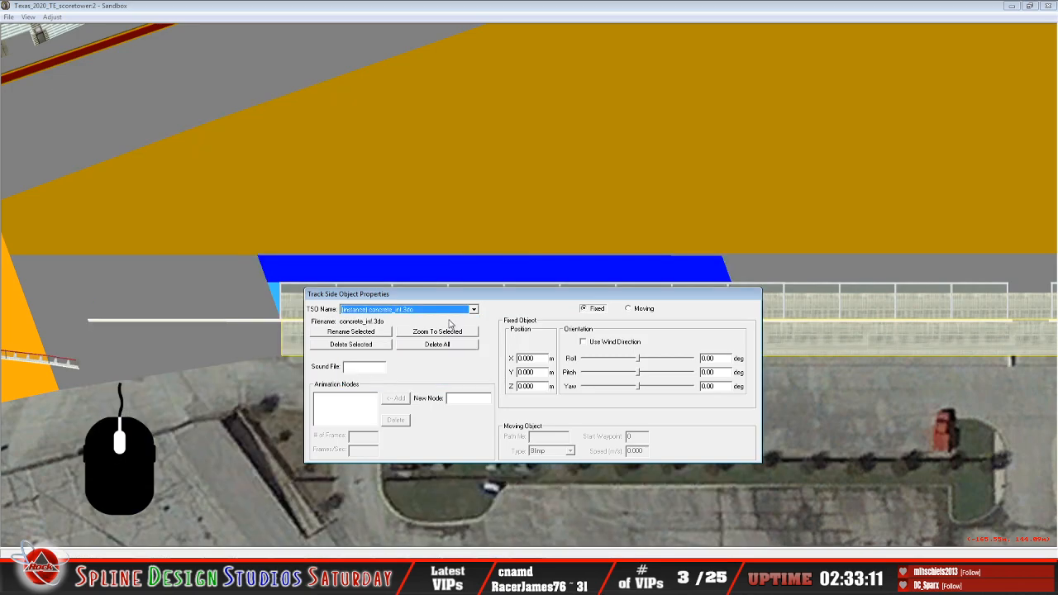
# Examine the extent of the selected concrete_inf.3do around the pit wall in the Sandbox and Camera View windows
pyautogui.click(540, 46)
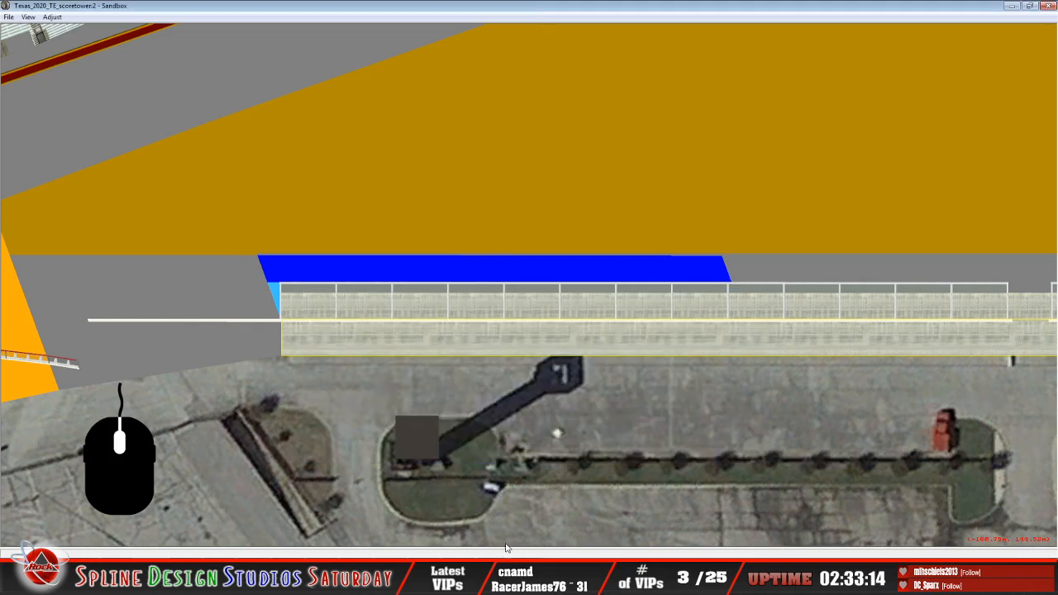
pyautogui.click(499, 581)
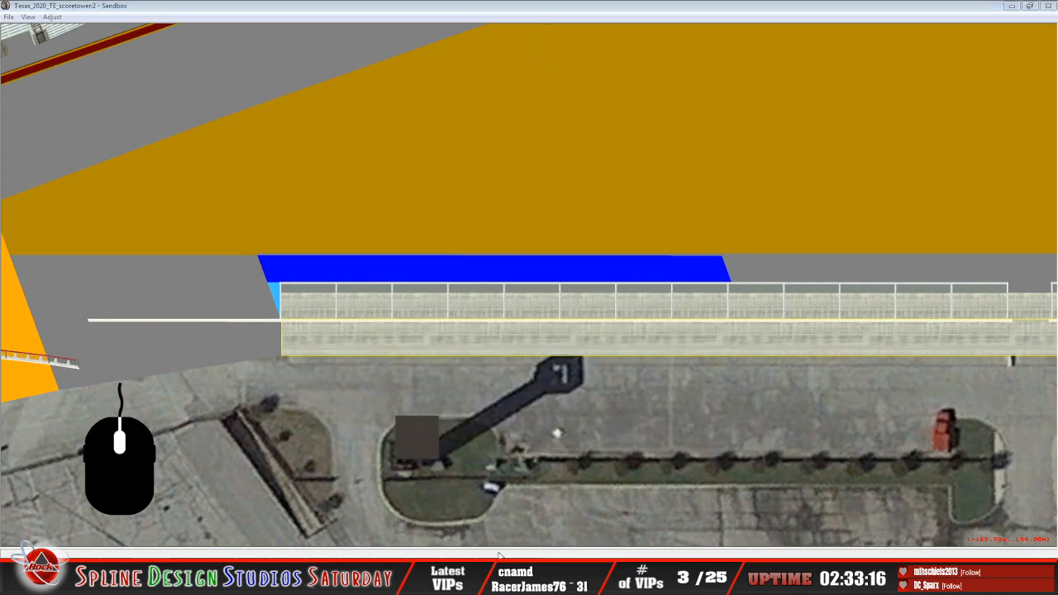
pyautogui.click(514, 504)
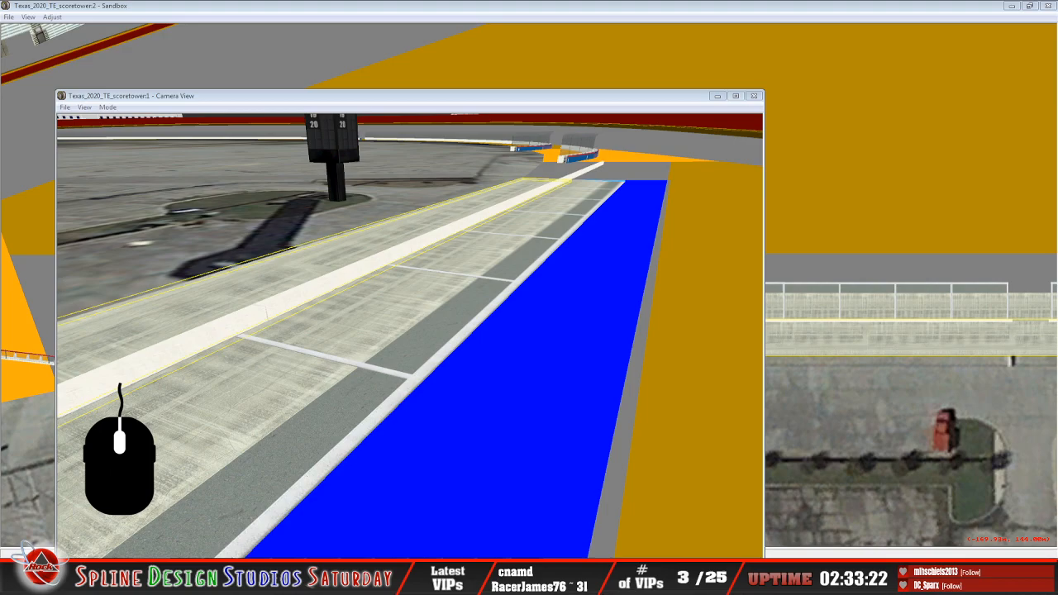
# Open the pit_stalls object from the Texas_2020_TE folder in 3DSimED3 to view its geometry, and close the program
pyautogui.click(58, 515)
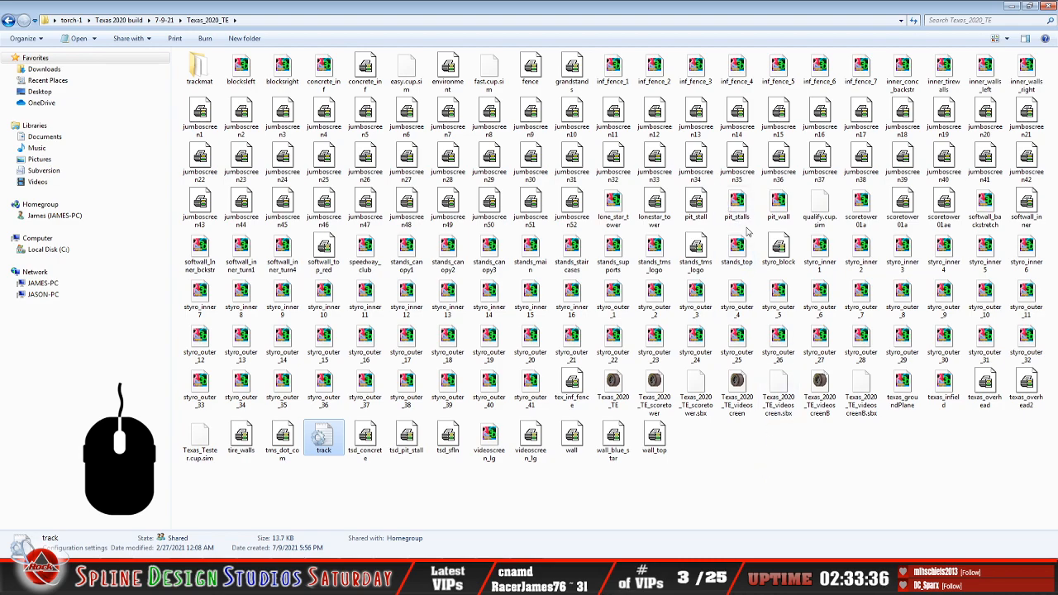
pyautogui.click(742, 215)
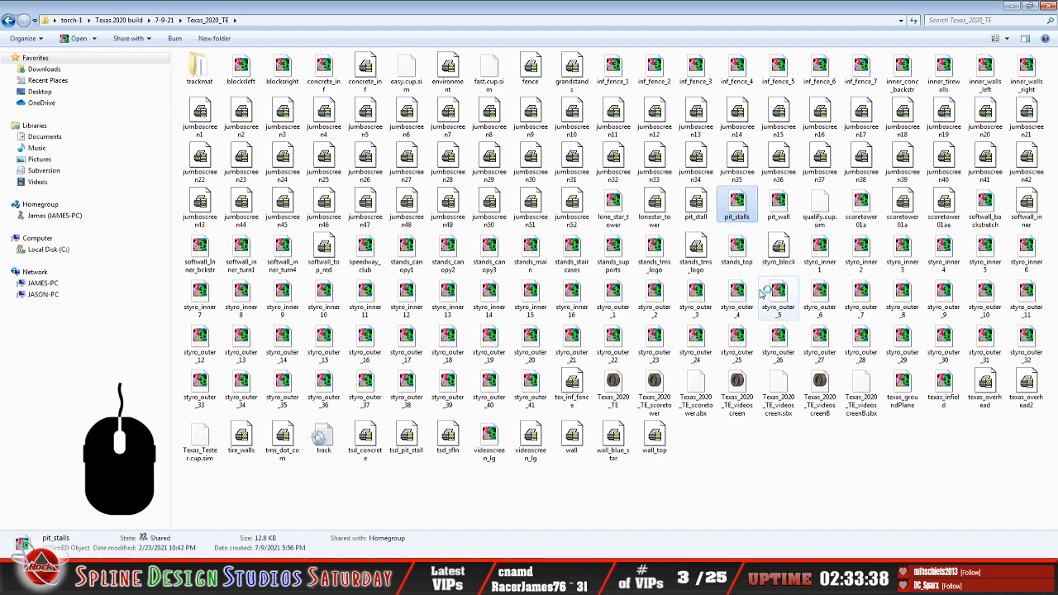
pyautogui.press('Return')
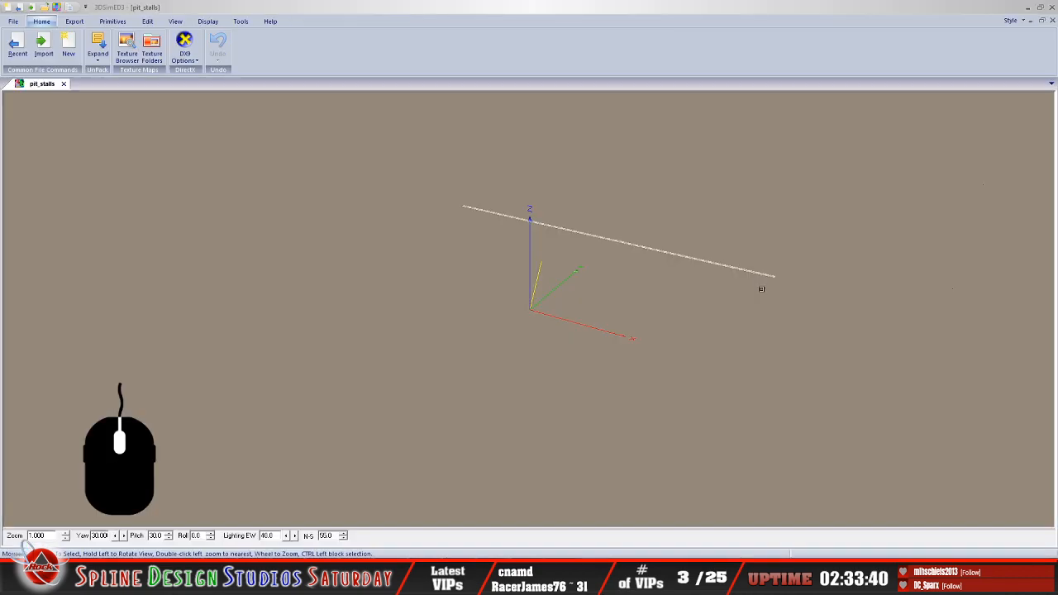
pyautogui.click(11, 25)
pyautogui.click(246, 320)
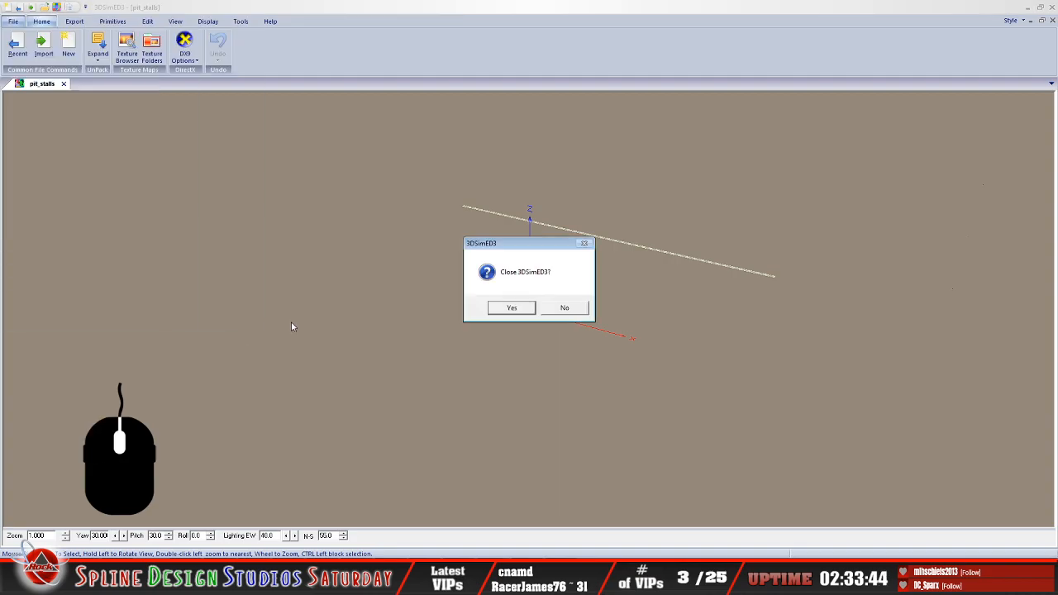
pyautogui.click(516, 307)
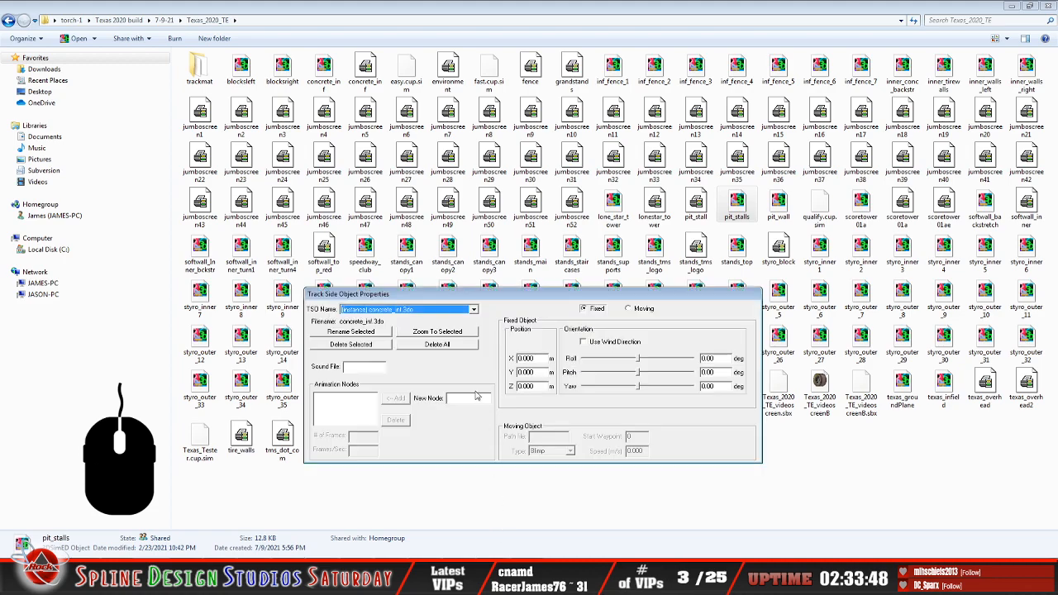
# Search the trackside object list from concrete_inf.3do down through the styro_outer entries for the pit_stalls object and return to its start
pyautogui.click(475, 309)
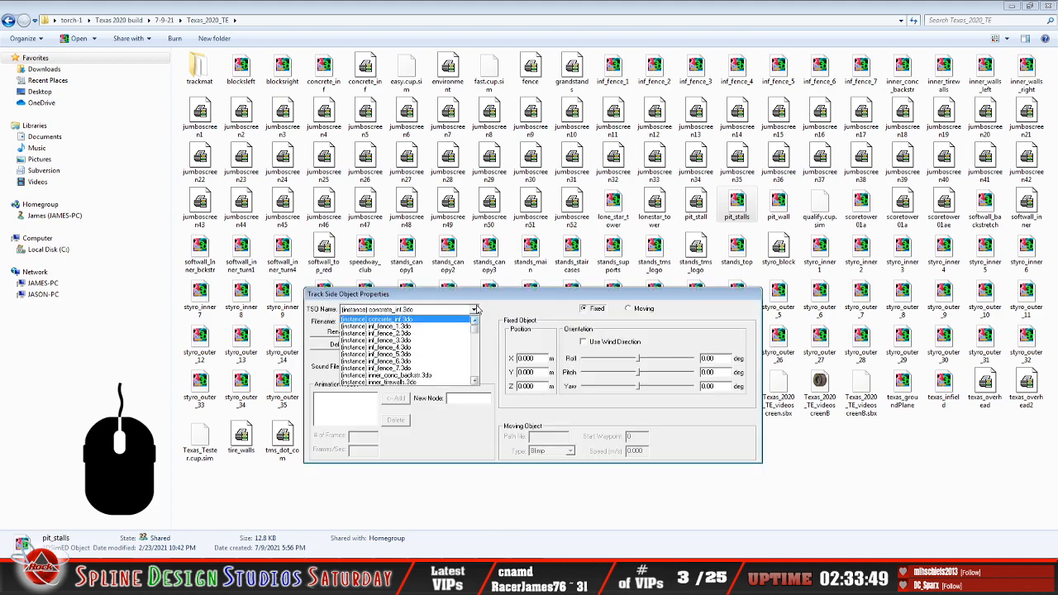
pyautogui.click(476, 381)
pyautogui.click(476, 381)
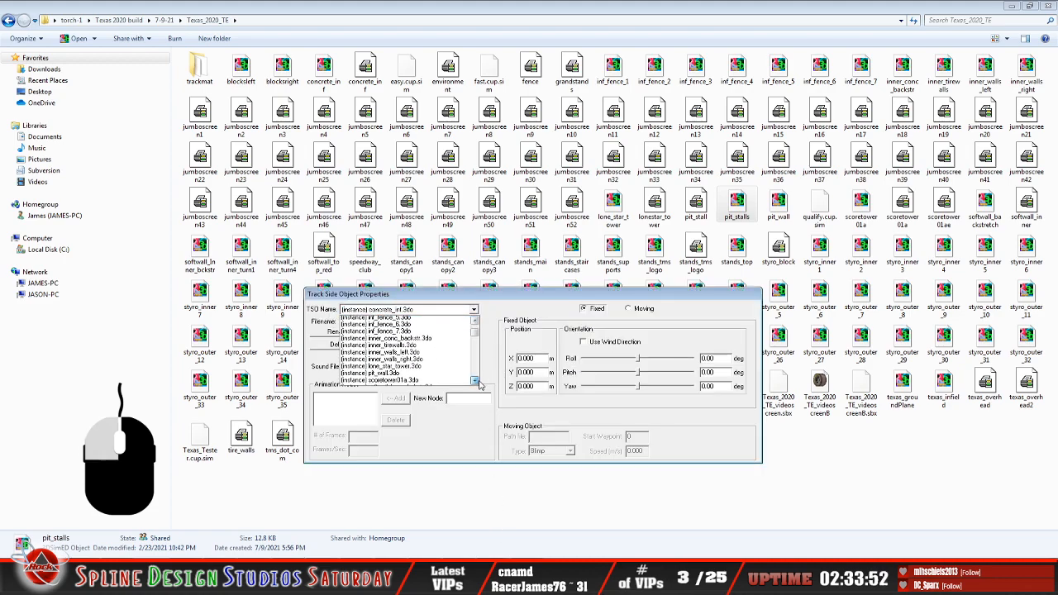
pyautogui.click(476, 382)
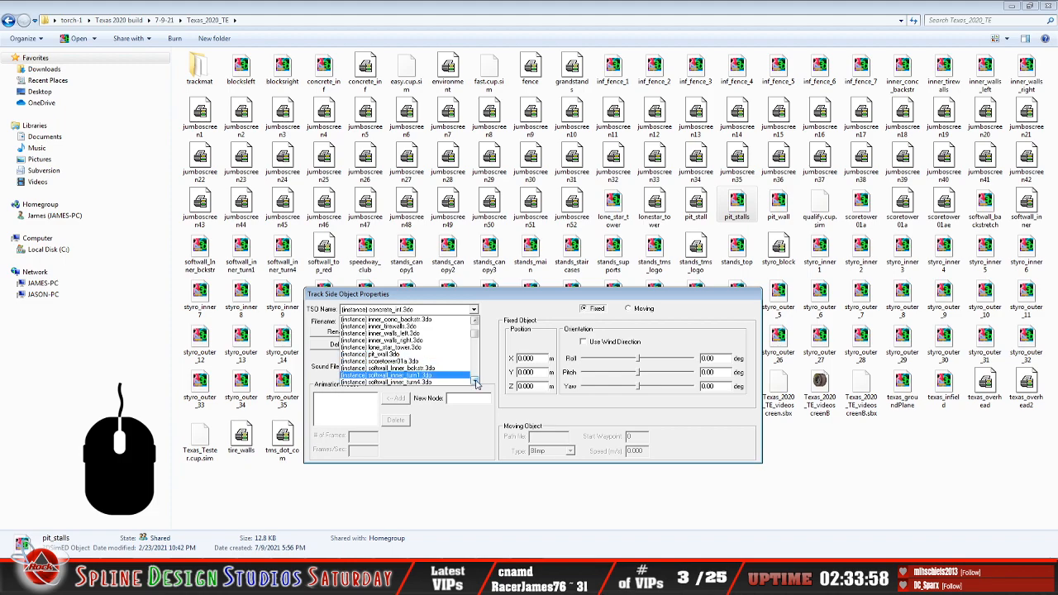
pyautogui.click(476, 381)
pyautogui.click(475, 381)
pyautogui.click(475, 381)
pyautogui.click(476, 381)
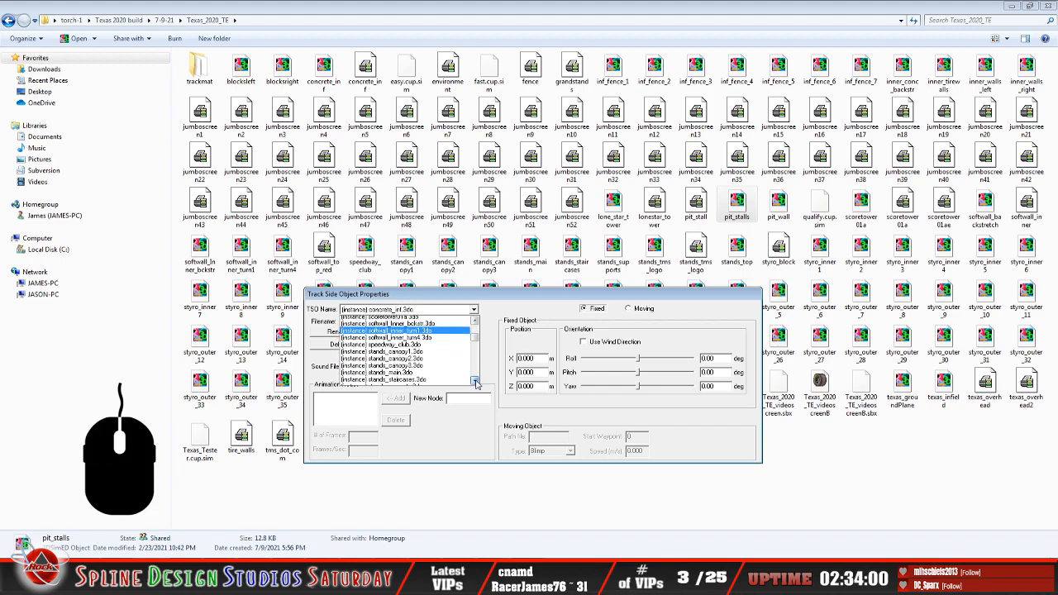
pyautogui.click(476, 381)
pyautogui.click(475, 381)
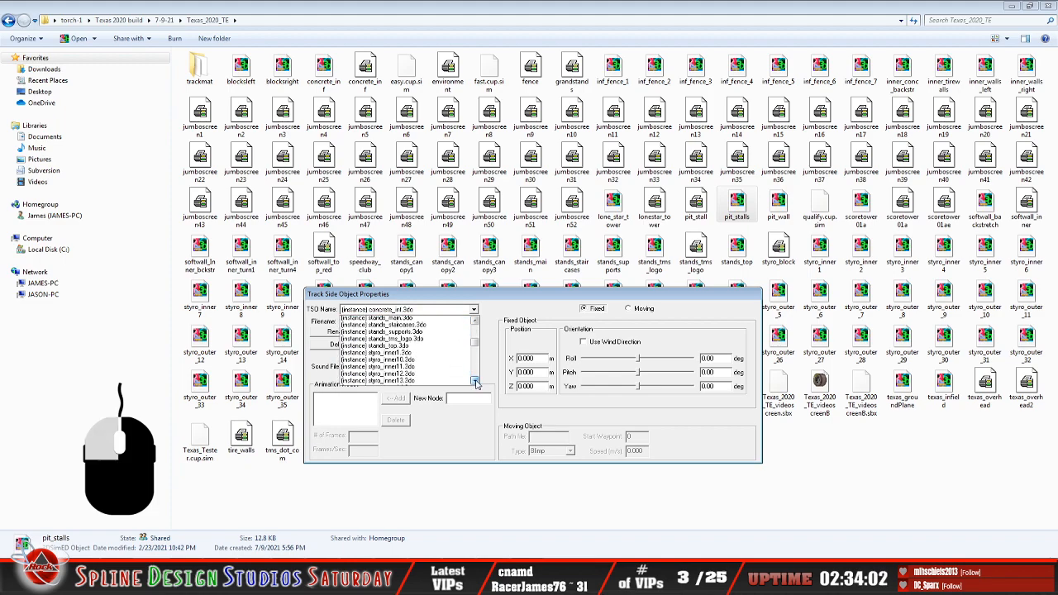
pyautogui.click(476, 381)
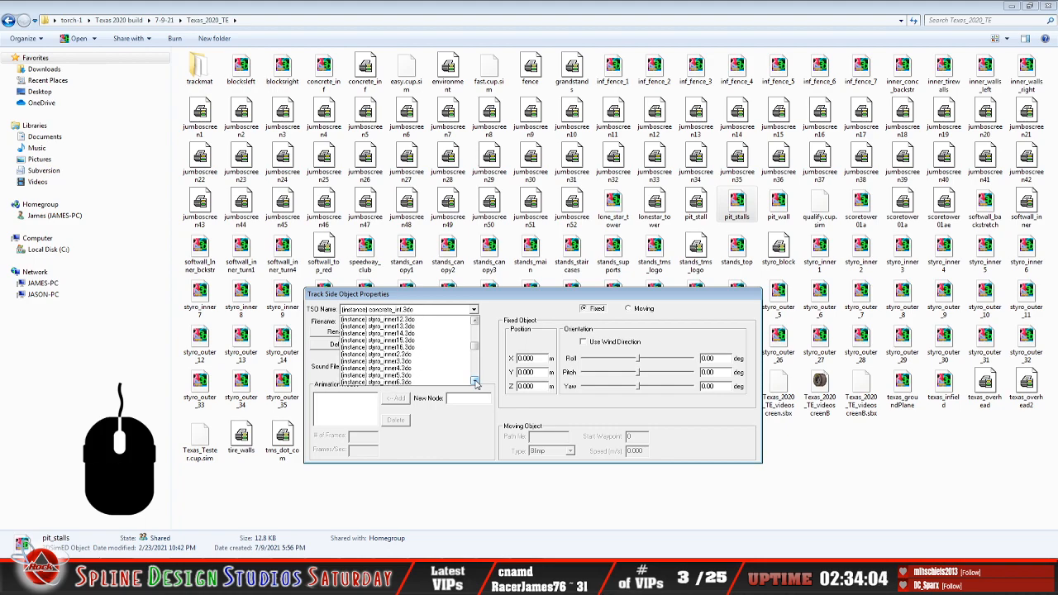
pyautogui.click(475, 382)
pyautogui.click(475, 382)
pyautogui.click(475, 381)
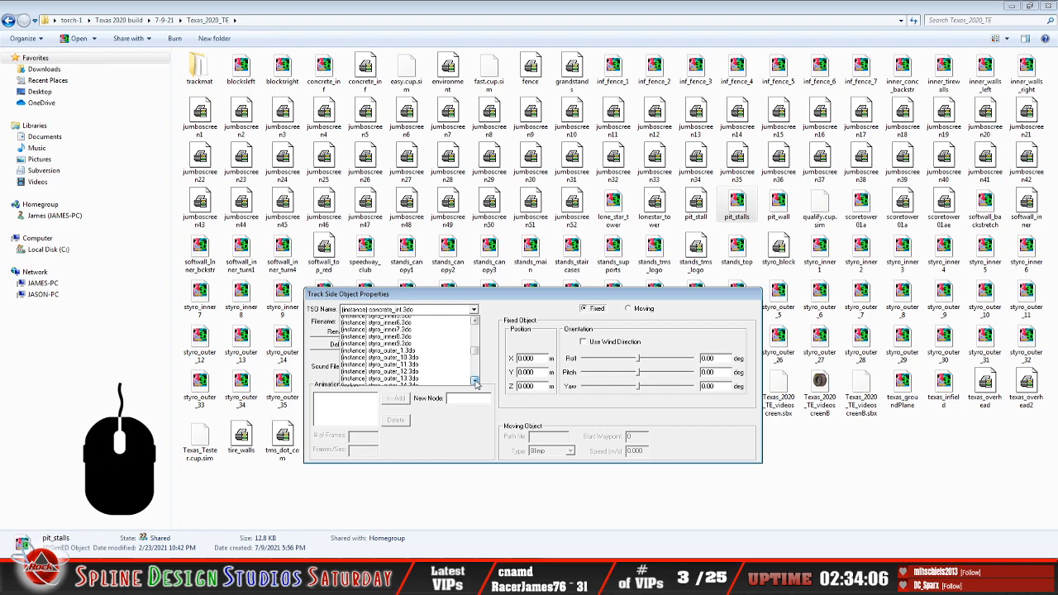
pyautogui.click(475, 381)
pyautogui.click(475, 381)
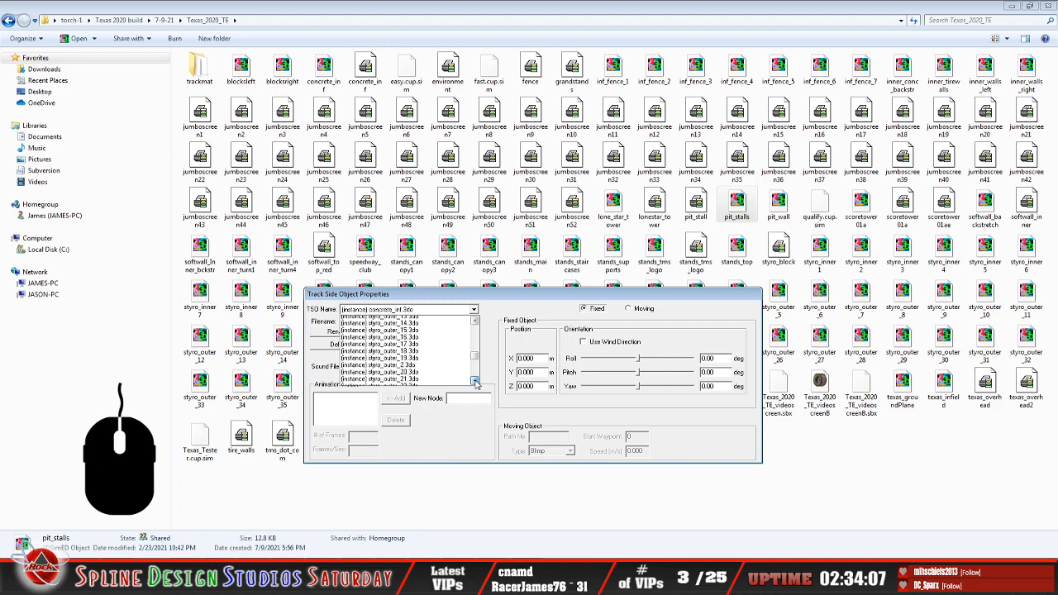
pyautogui.click(475, 381)
pyautogui.click(476, 381)
pyautogui.click(476, 382)
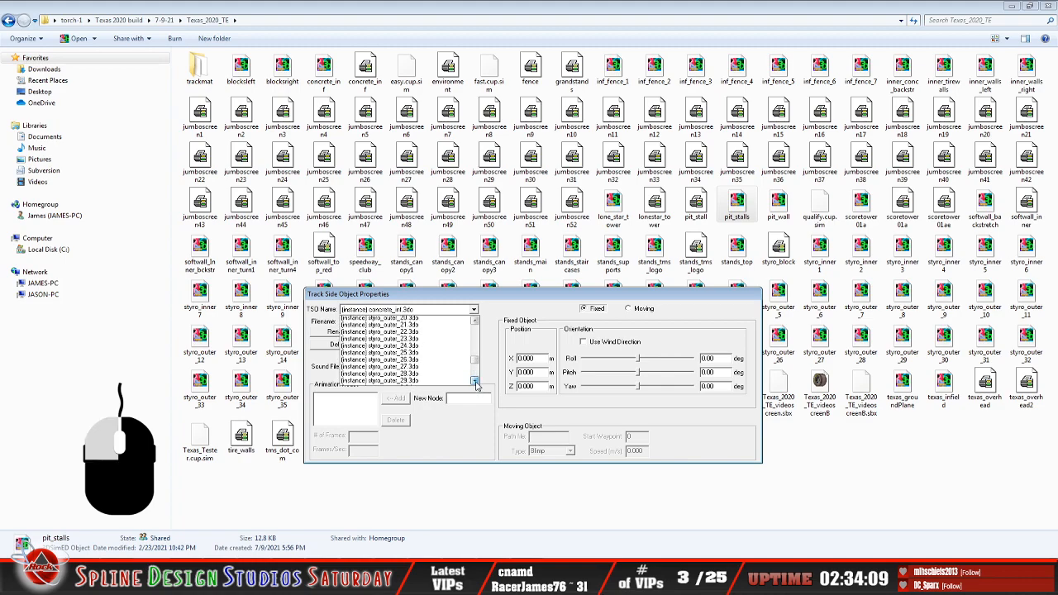
pyautogui.click(476, 384)
pyautogui.click(476, 383)
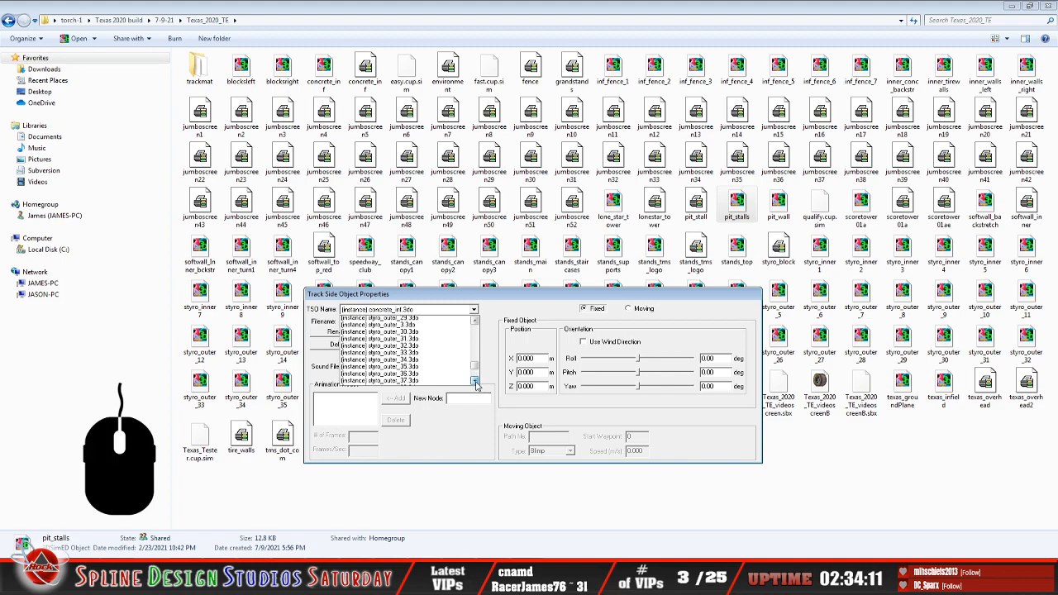
pyautogui.click(475, 383)
pyautogui.click(475, 383)
pyautogui.click(476, 383)
pyautogui.click(476, 383)
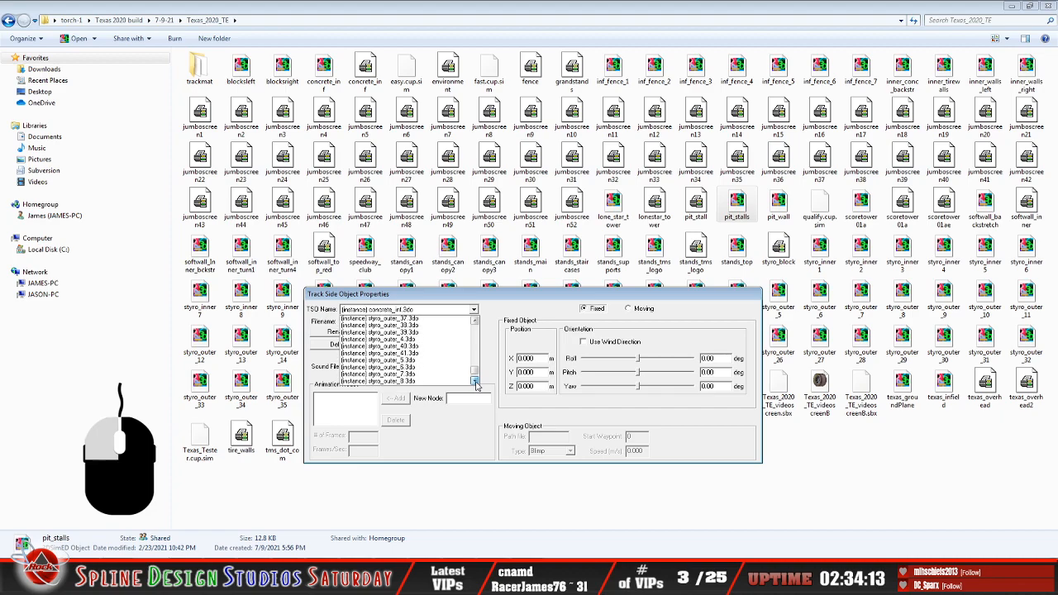
pyautogui.click(476, 384)
pyautogui.moveTo(475, 373); pyautogui.dragTo(473, 326)
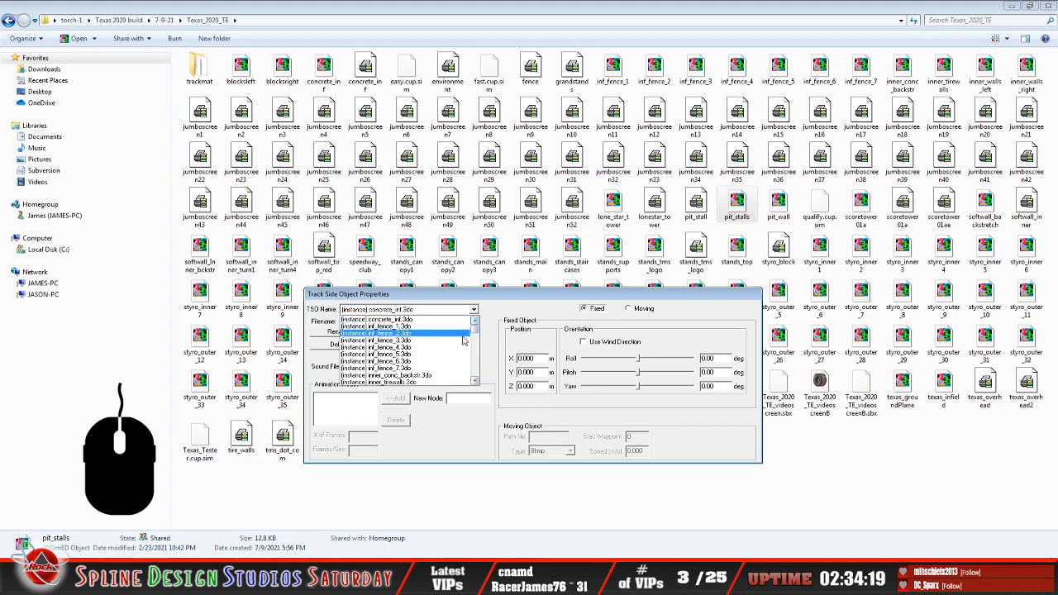
# Recheck the trackside object list from the inf_fence entries down to styro_inner15.3do for a pit stall object
pyautogui.click(476, 382)
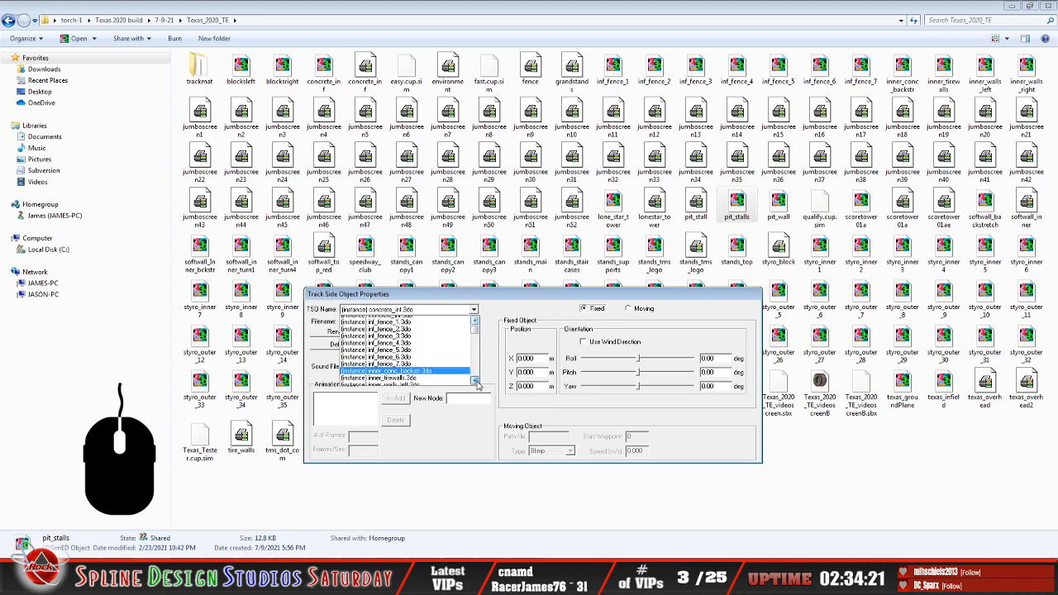
pyautogui.click(477, 382)
pyautogui.click(477, 382)
pyautogui.click(476, 382)
pyautogui.click(476, 382)
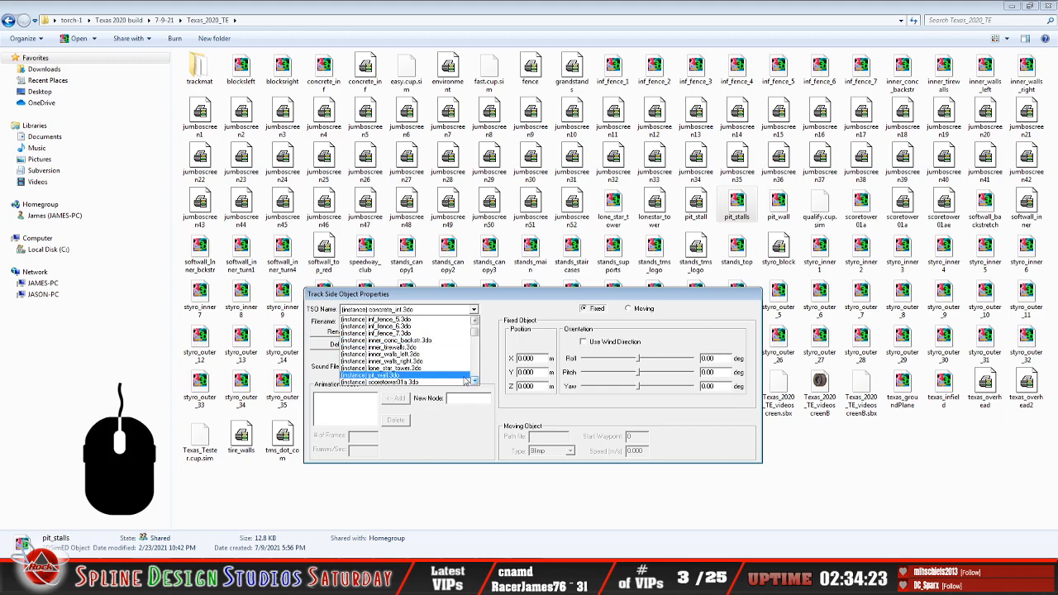
pyautogui.click(475, 381)
pyautogui.click(475, 381)
pyautogui.click(476, 381)
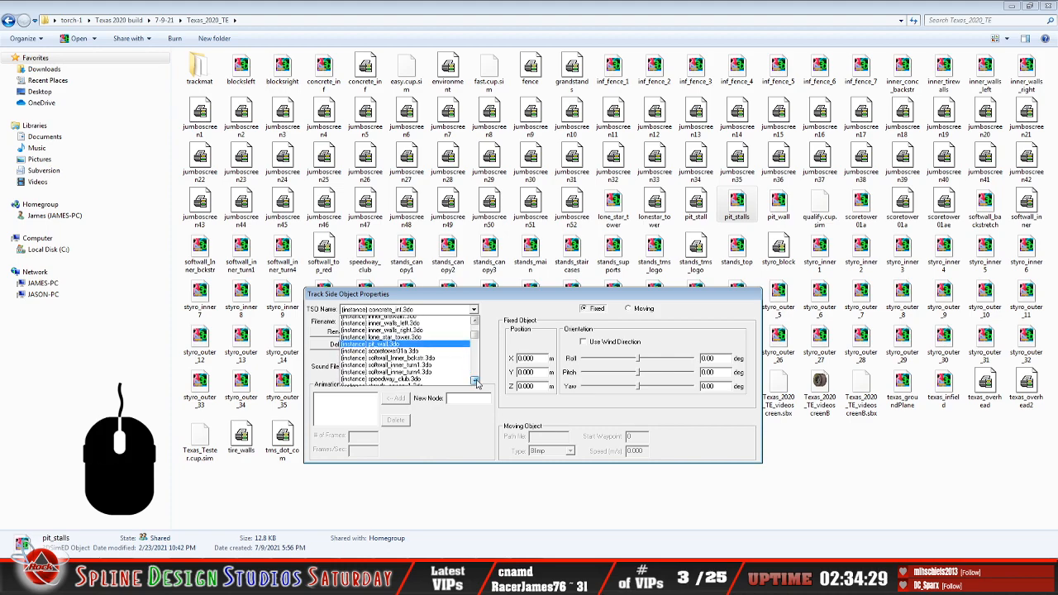
pyautogui.click(475, 381)
pyautogui.click(476, 381)
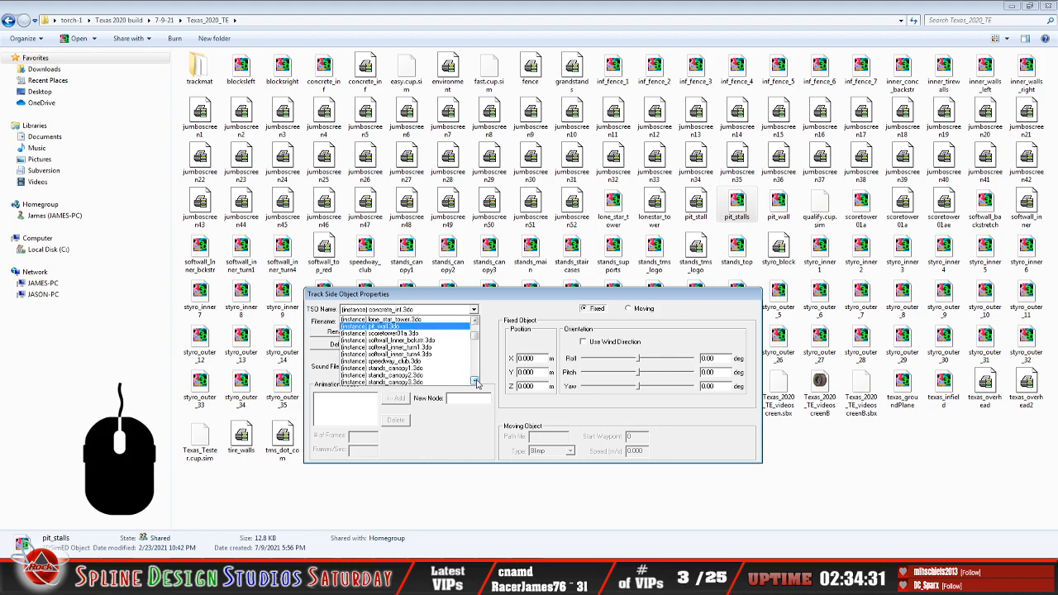
pyautogui.click(476, 381)
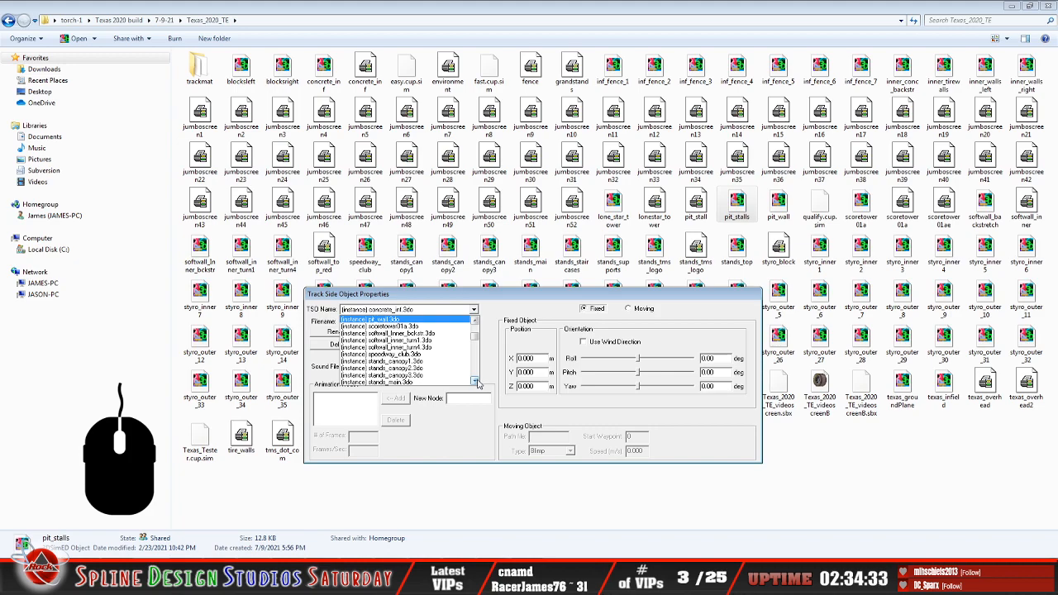
pyautogui.click(476, 381)
pyautogui.click(476, 381)
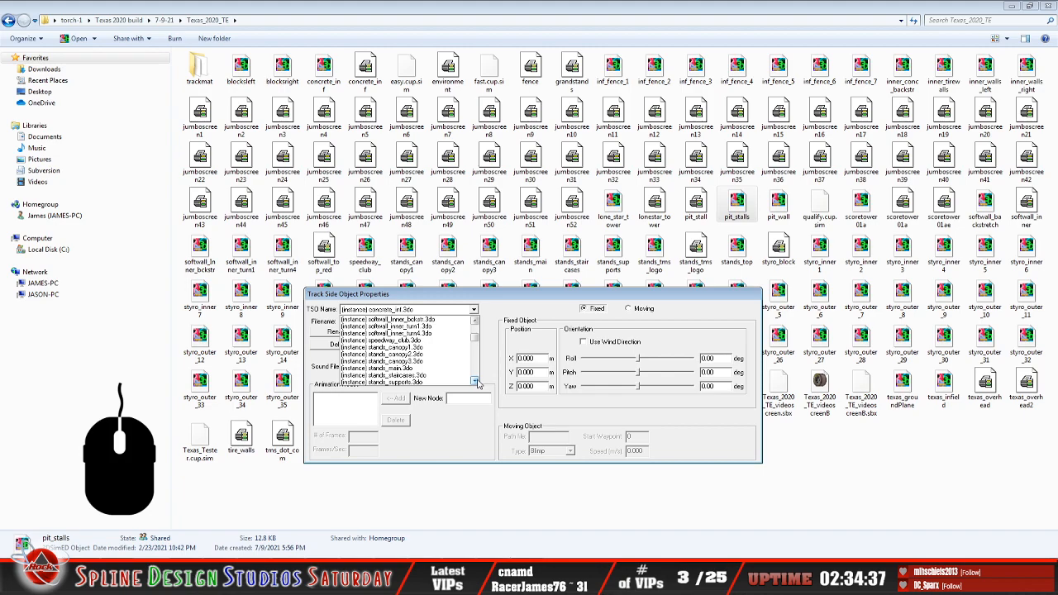
pyautogui.click(476, 381)
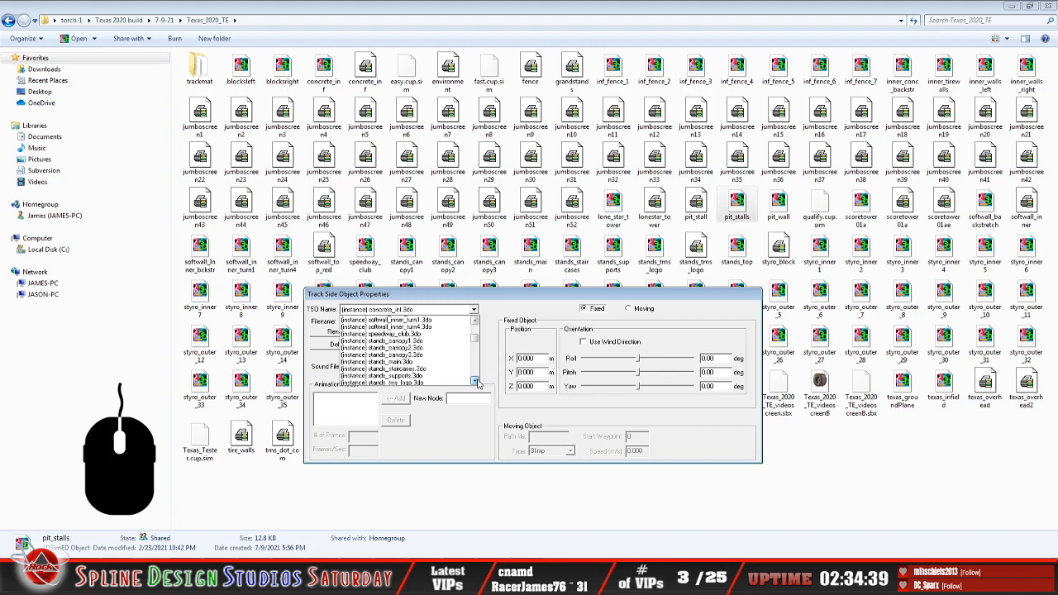
pyautogui.click(476, 381)
pyautogui.click(476, 381)
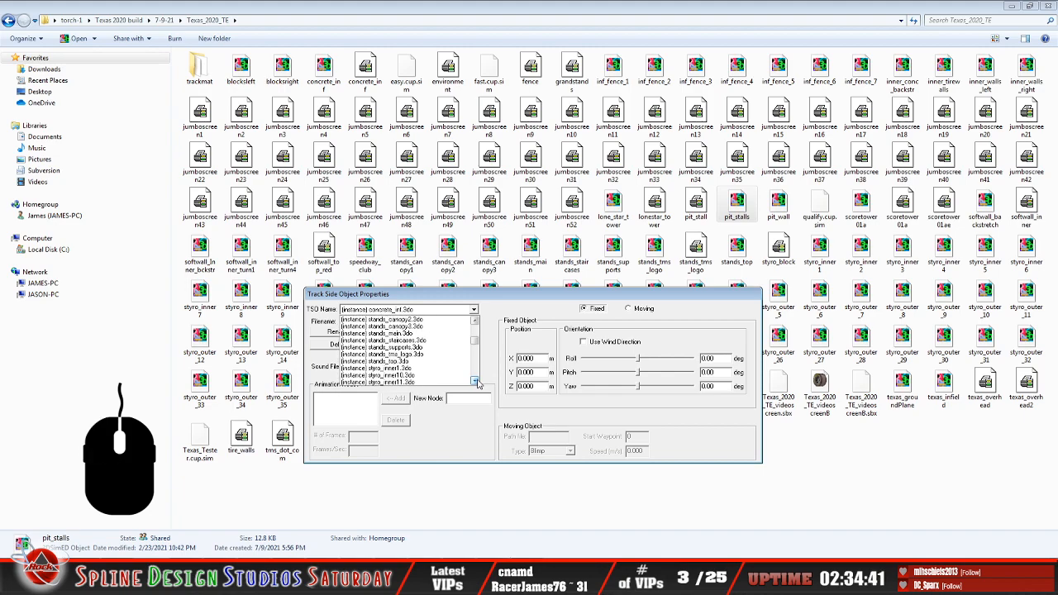
pyautogui.click(475, 382)
pyautogui.click(476, 381)
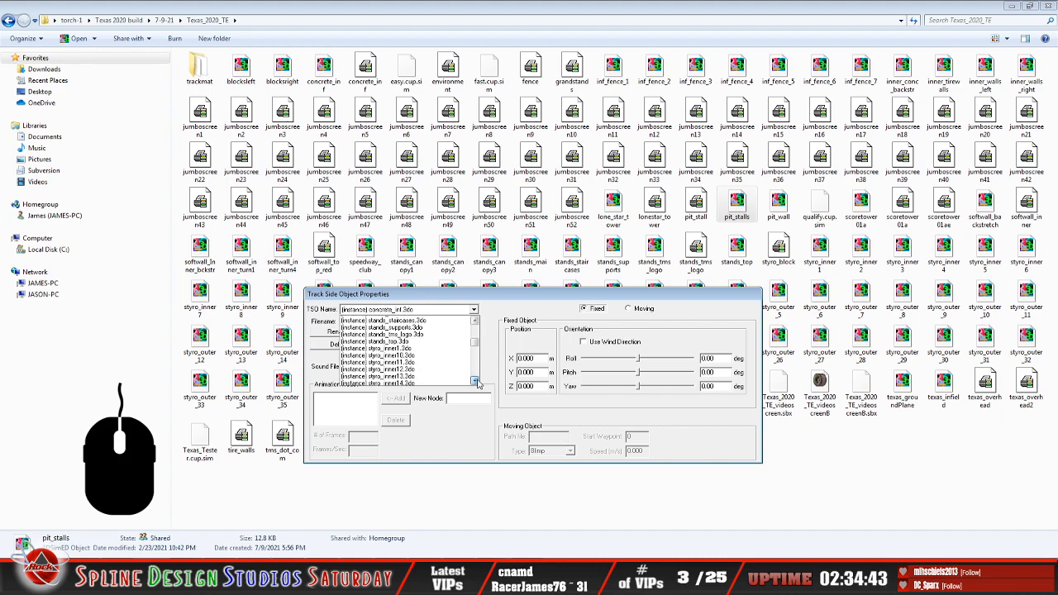
pyautogui.click(476, 381)
pyautogui.click(477, 381)
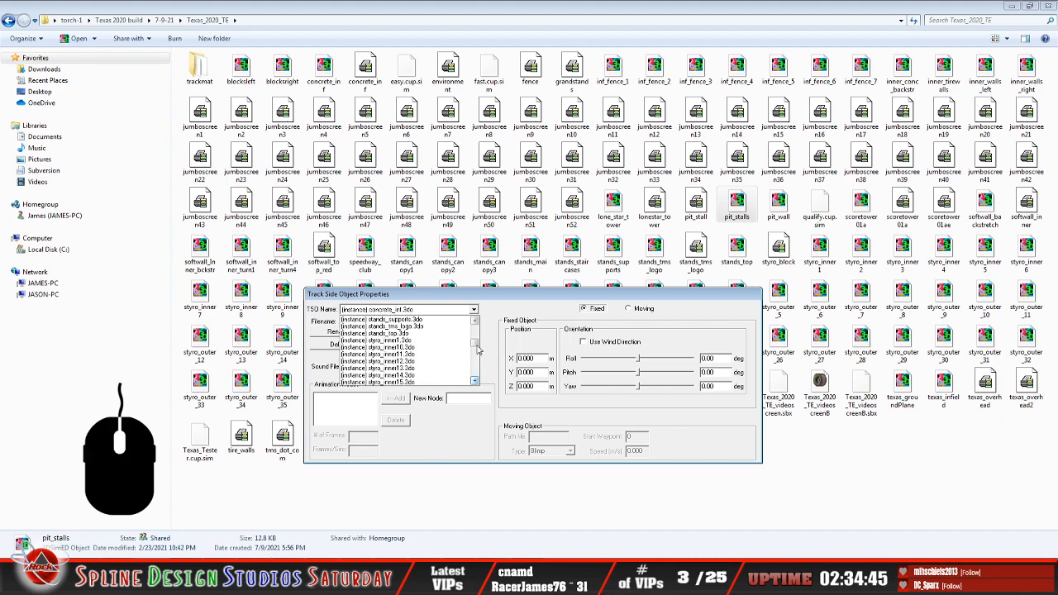
pyautogui.moveTo(477, 344); pyautogui.dragTo(478, 334)
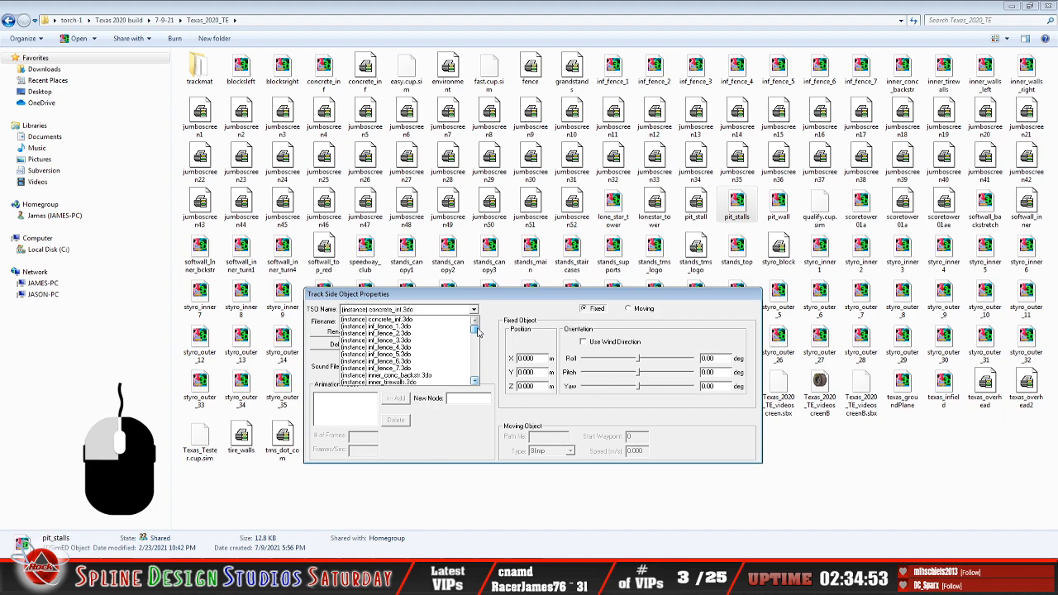
# Switch to the Sandbox track view and examine the pit stalls and concrete along pit road
pyautogui.click(511, 577)
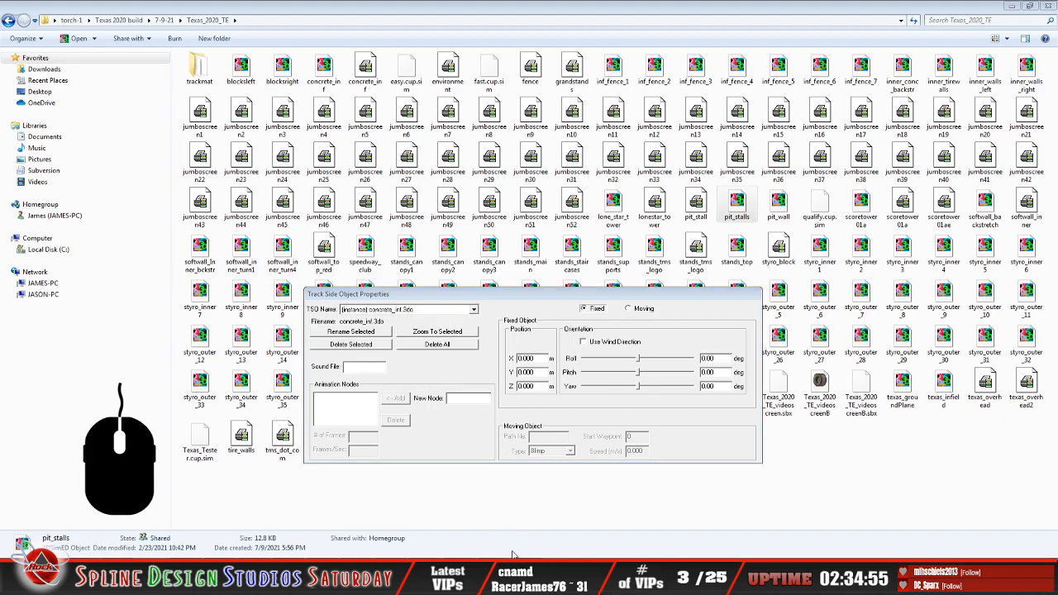
pyautogui.click(515, 529)
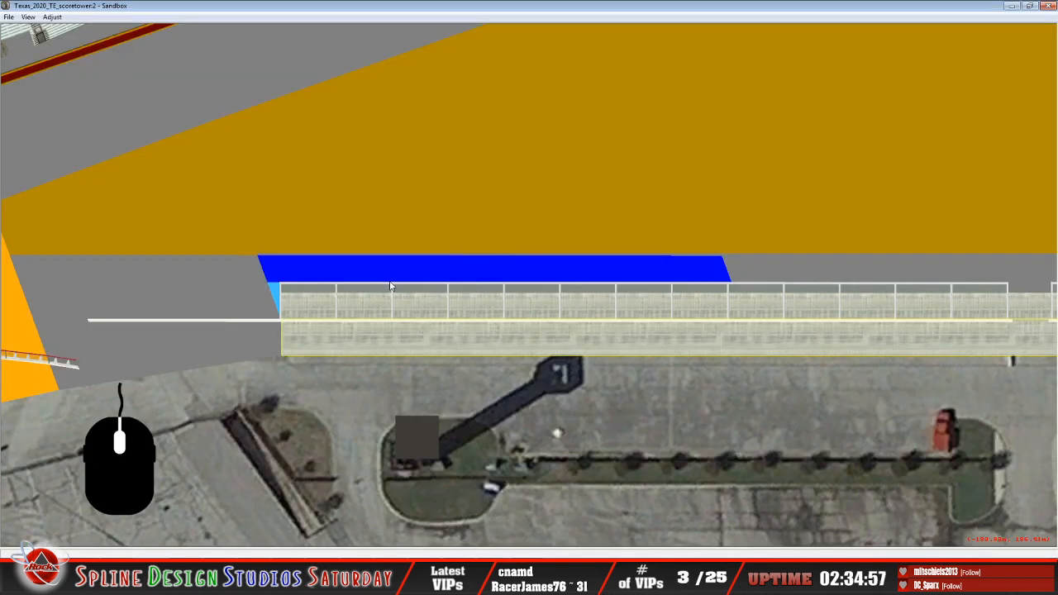
pyautogui.scroll(-6, 416, 300)
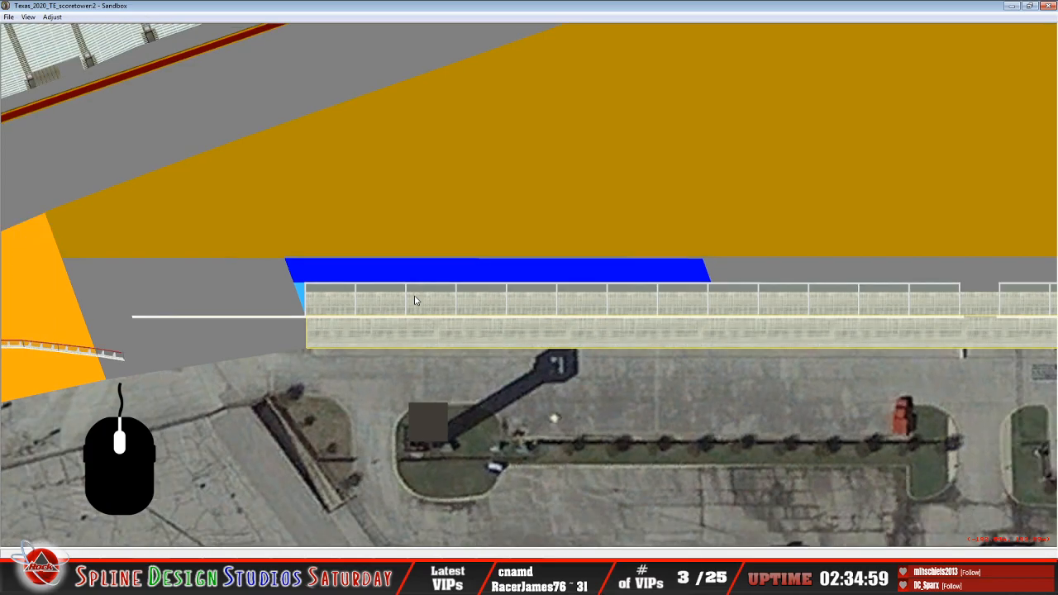
pyautogui.scroll(5, 416, 300)
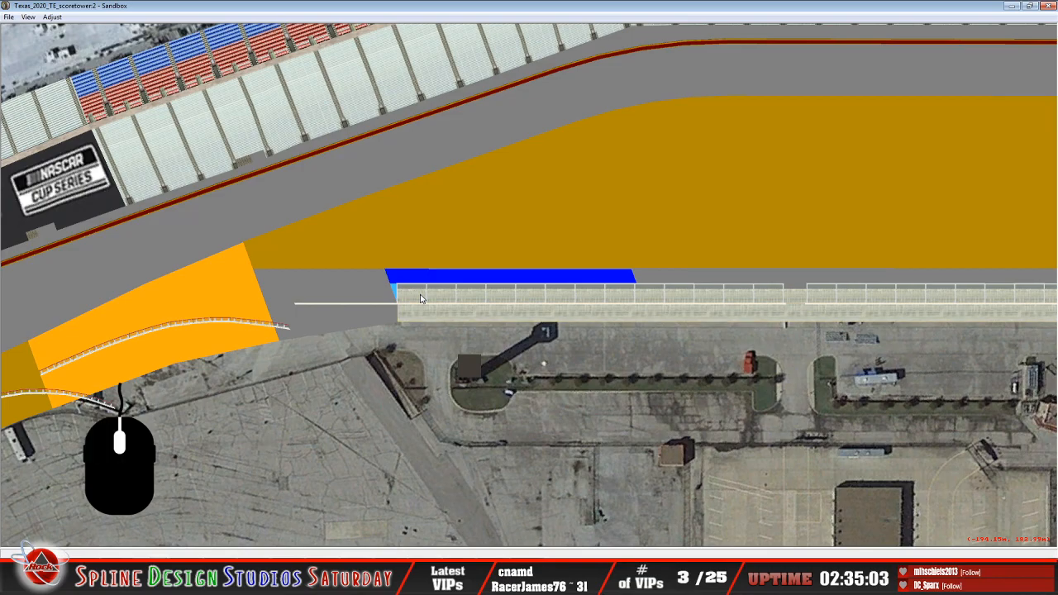
pyautogui.scroll(-8, 420, 298)
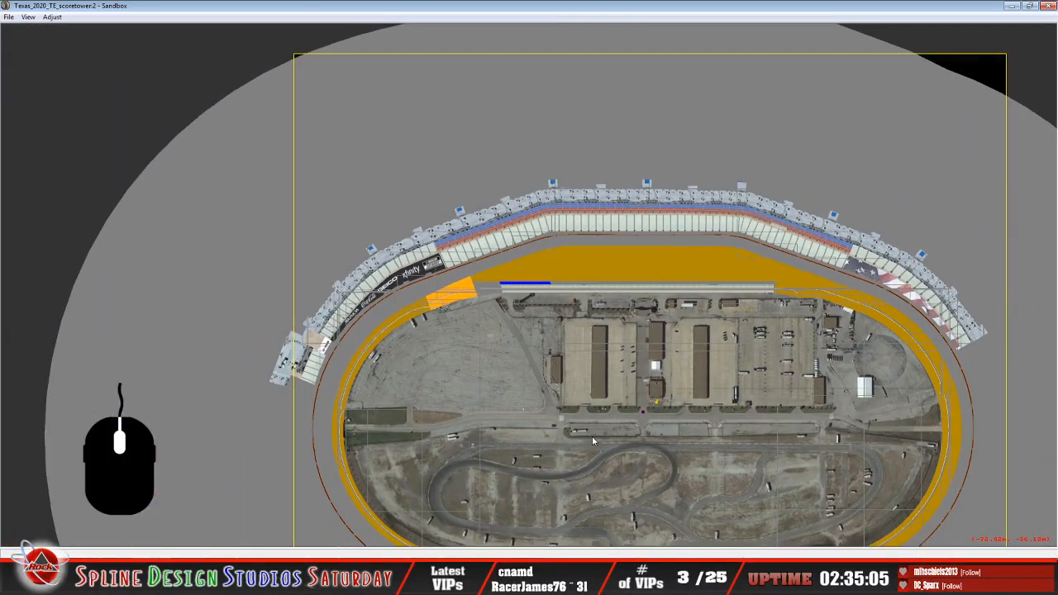
pyautogui.scroll(8, 592, 436)
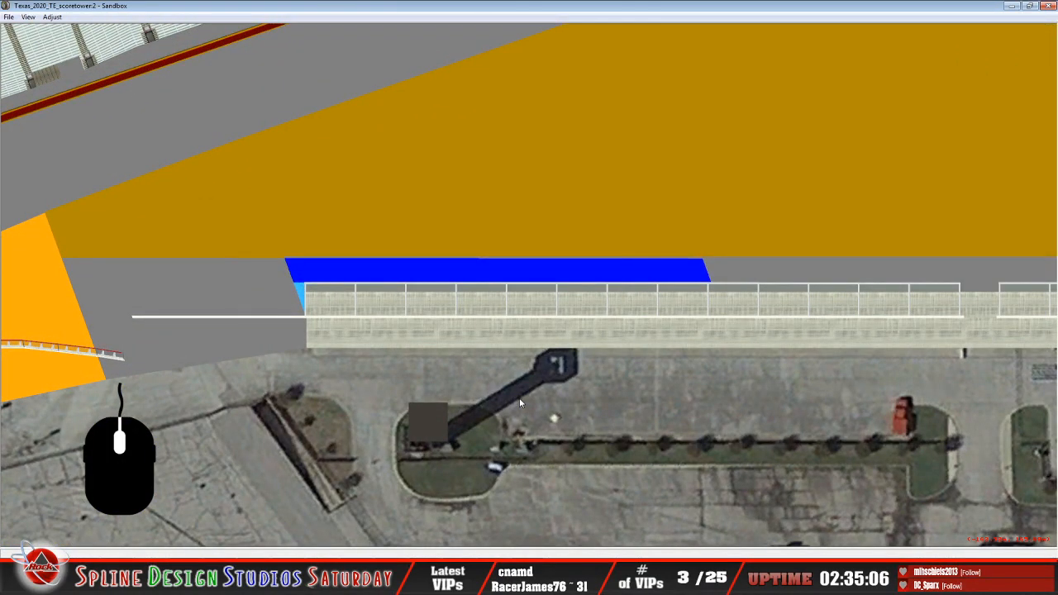
pyautogui.scroll(-1, 520, 402)
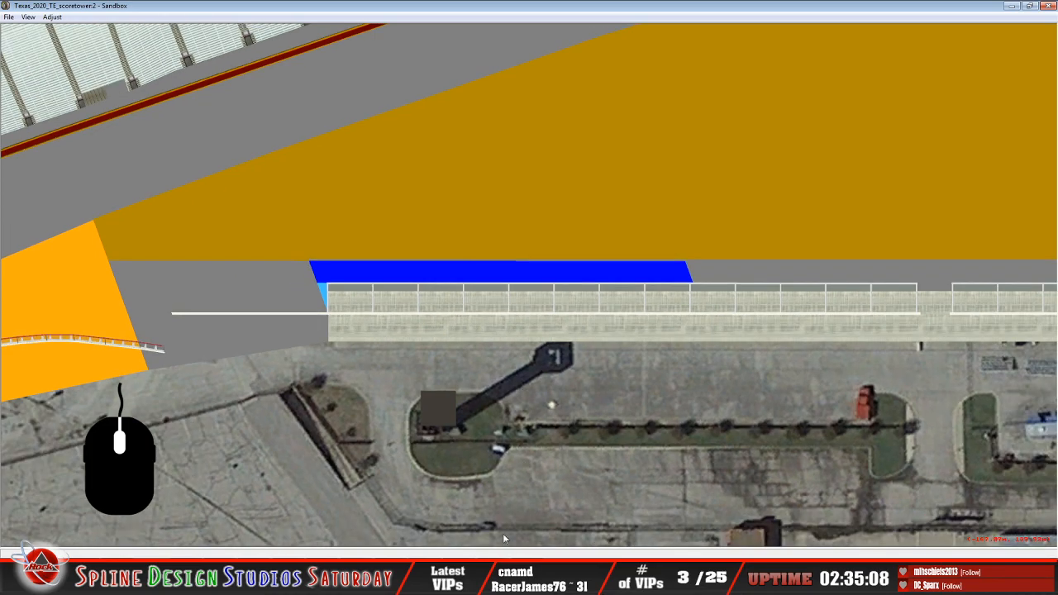
# Check the selected object in Track Side Object Properties, then inspect the overall track and the pit stalls beside the blue surface area
pyautogui.hotkey('ctrl', 't')
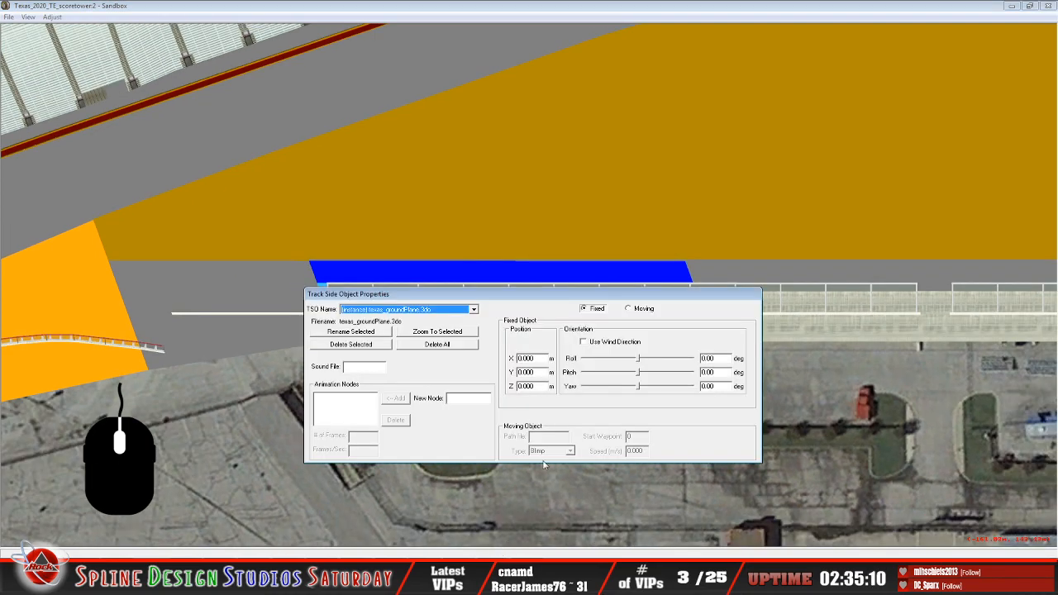
pyautogui.click(512, 7)
pyautogui.scroll(1, 568, 190)
pyautogui.scroll(-1, 568, 197)
pyautogui.scroll(-1, 559, 230)
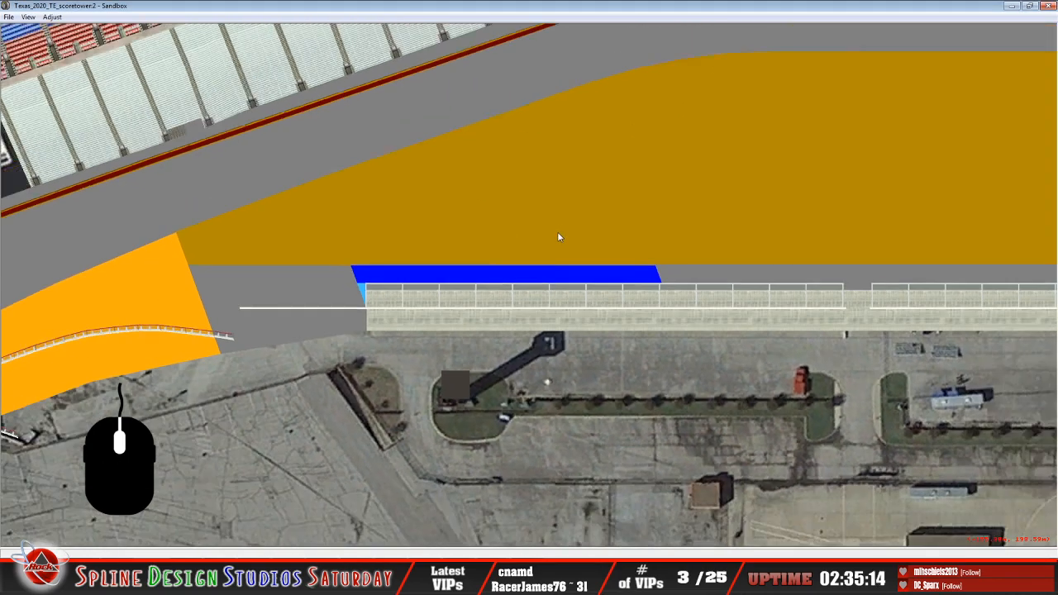
pyautogui.scroll(-4, 558, 237)
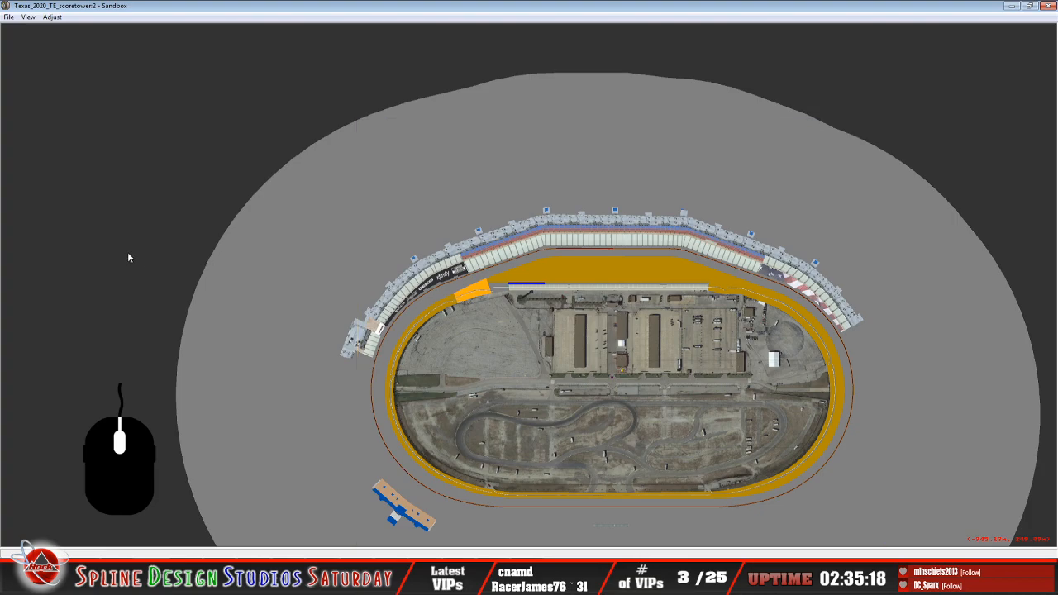
pyautogui.scroll(8, 186, 282)
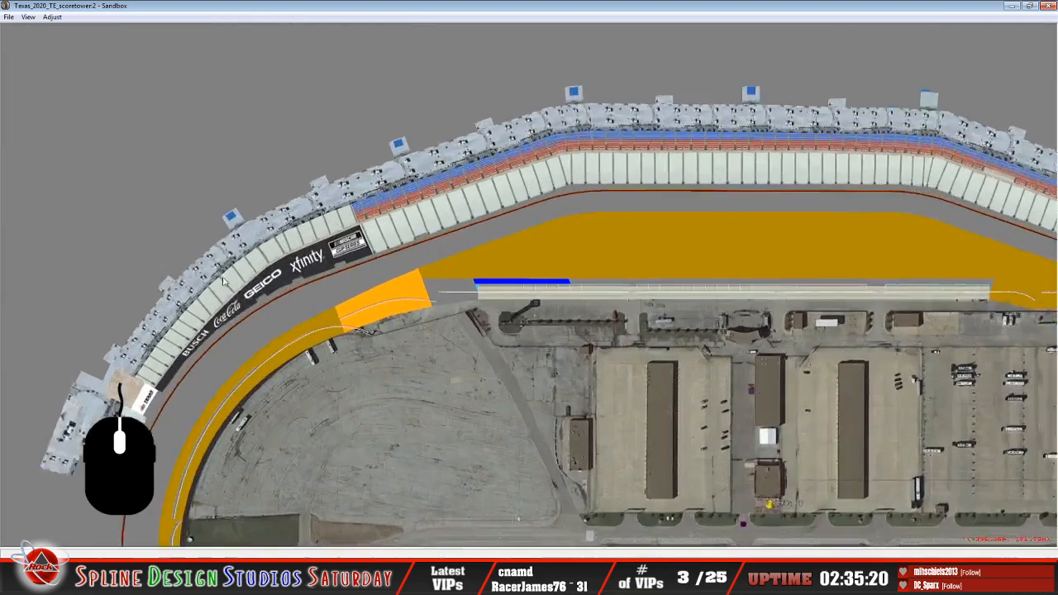
pyautogui.scroll(2, 438, 309)
pyautogui.scroll(3, 406, 305)
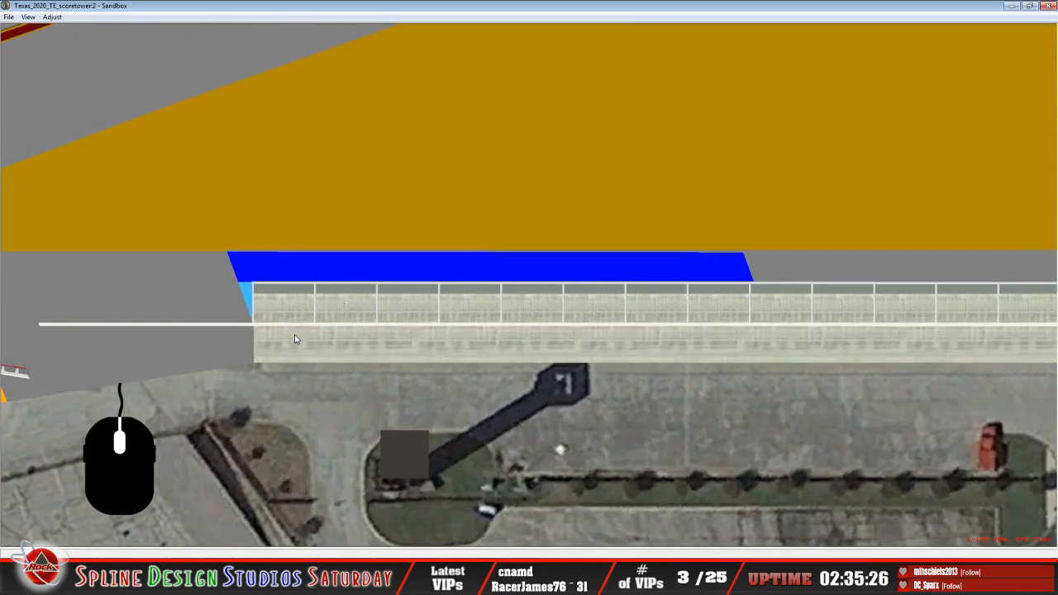
# Check the object selected at the pit stalls in Track Side Object Properties and delete stands_main.3do from the track
pyautogui.click(270, 290)
pyautogui.scroll(-5, 325, 318)
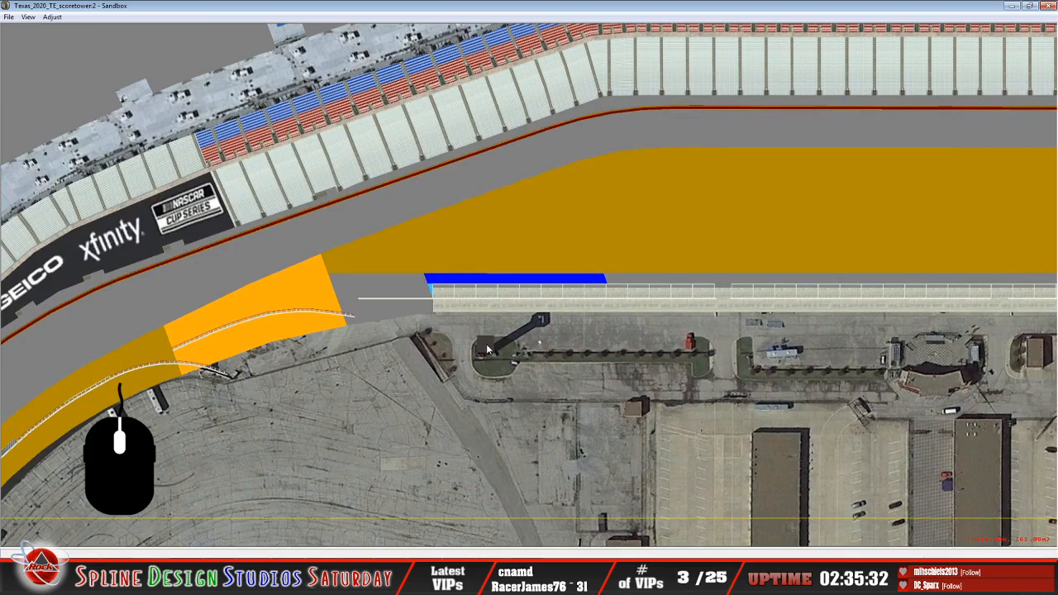
pyautogui.scroll(-5, 488, 350)
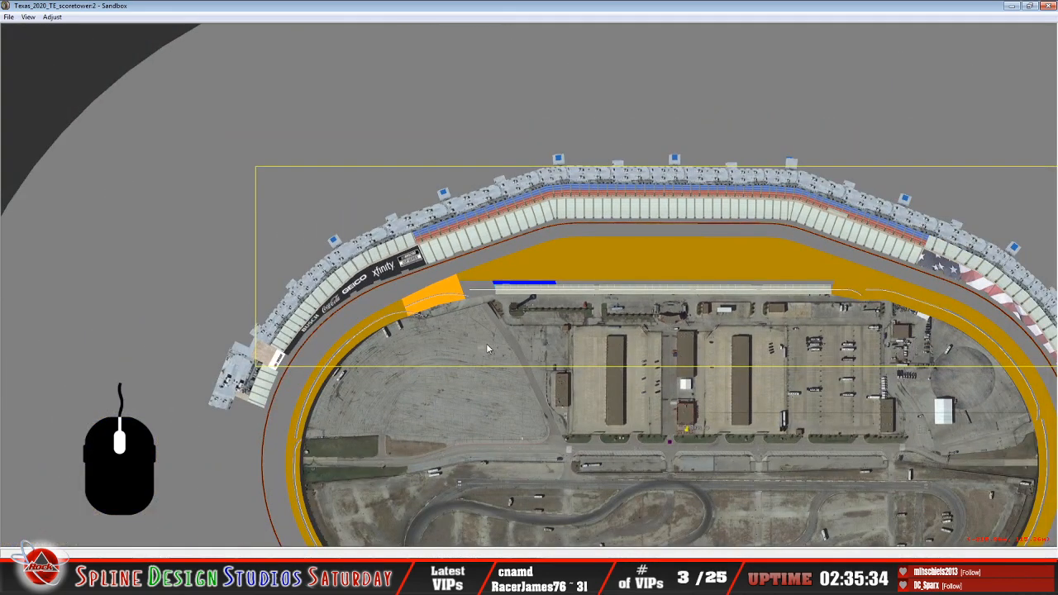
pyautogui.click(493, 567)
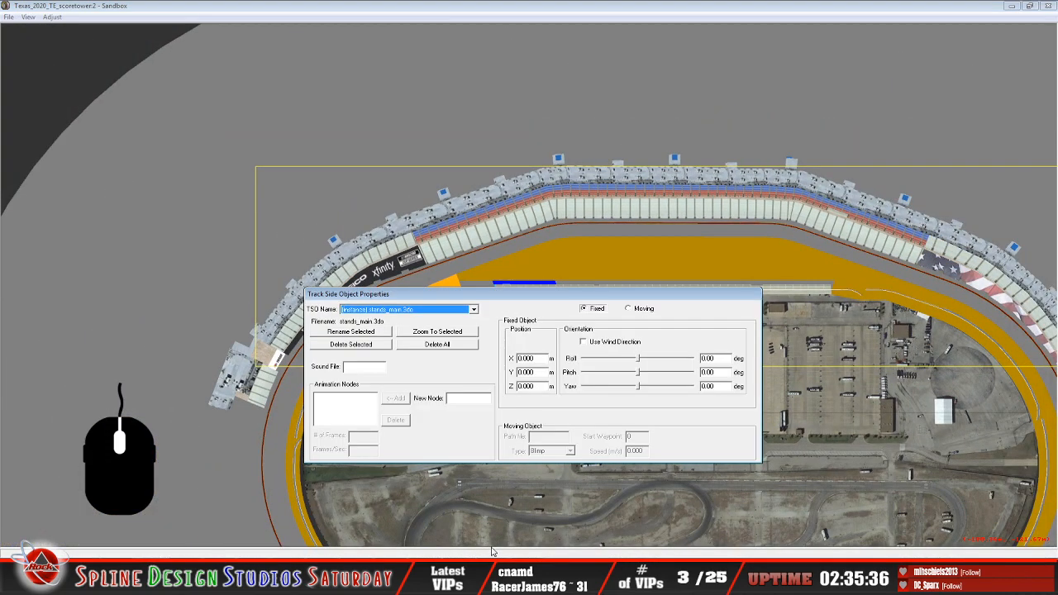
pyautogui.click(475, 10)
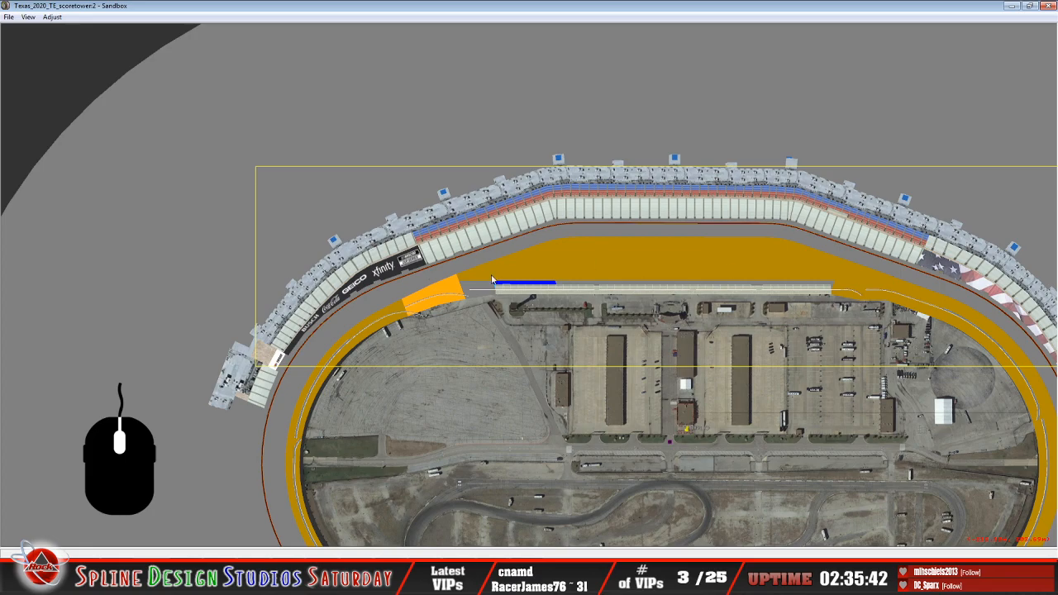
pyautogui.press('Delete')
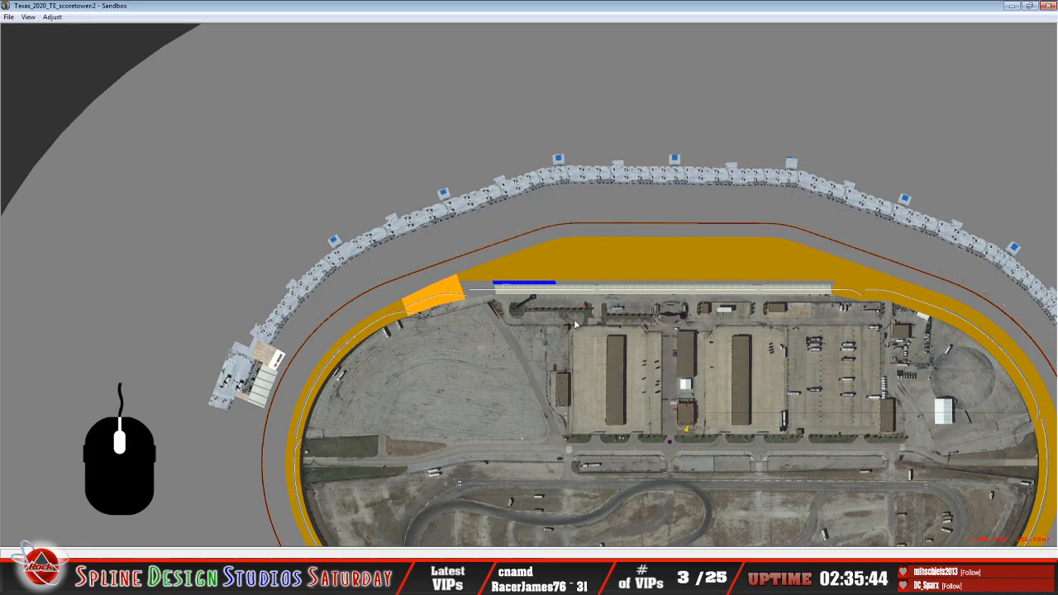
# Inspect the pit stalls beside the blue surface area and check which trackside object is selected after the stands removal
pyautogui.scroll(5, 570, 321)
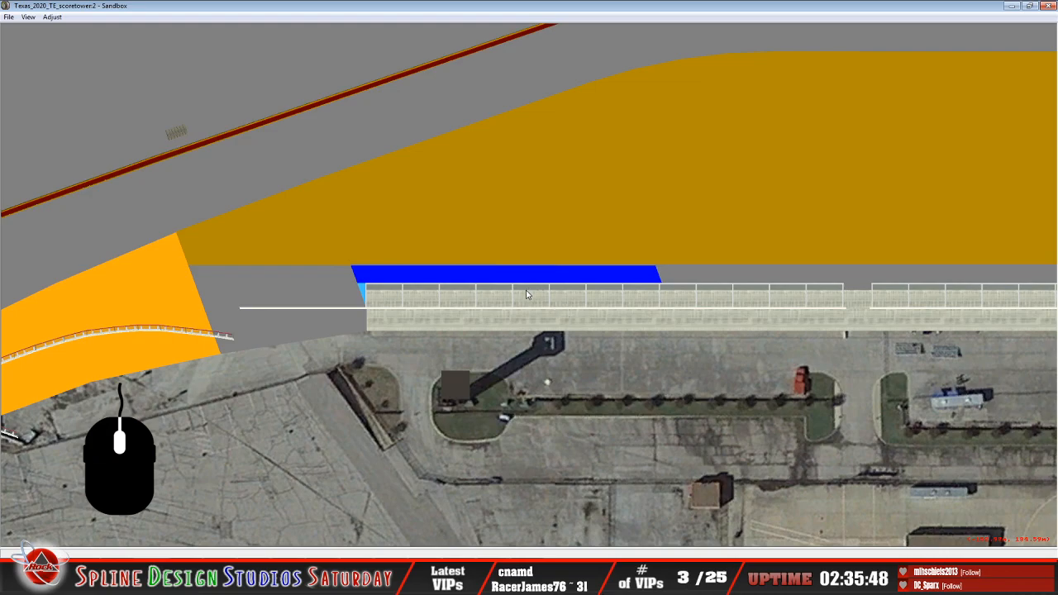
pyautogui.scroll(-4, 397, 301)
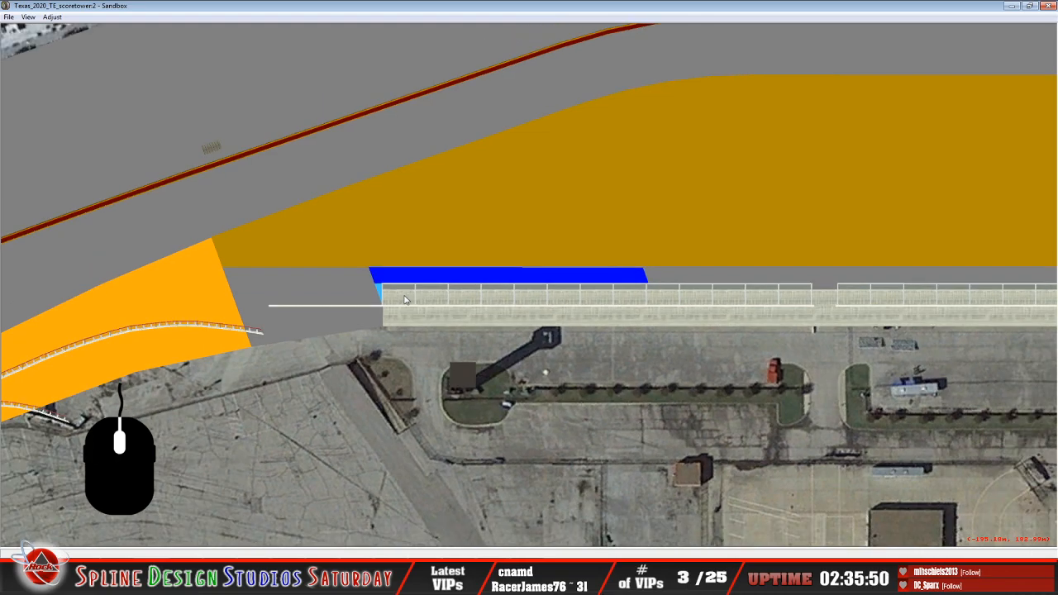
pyautogui.scroll(-5, 442, 302)
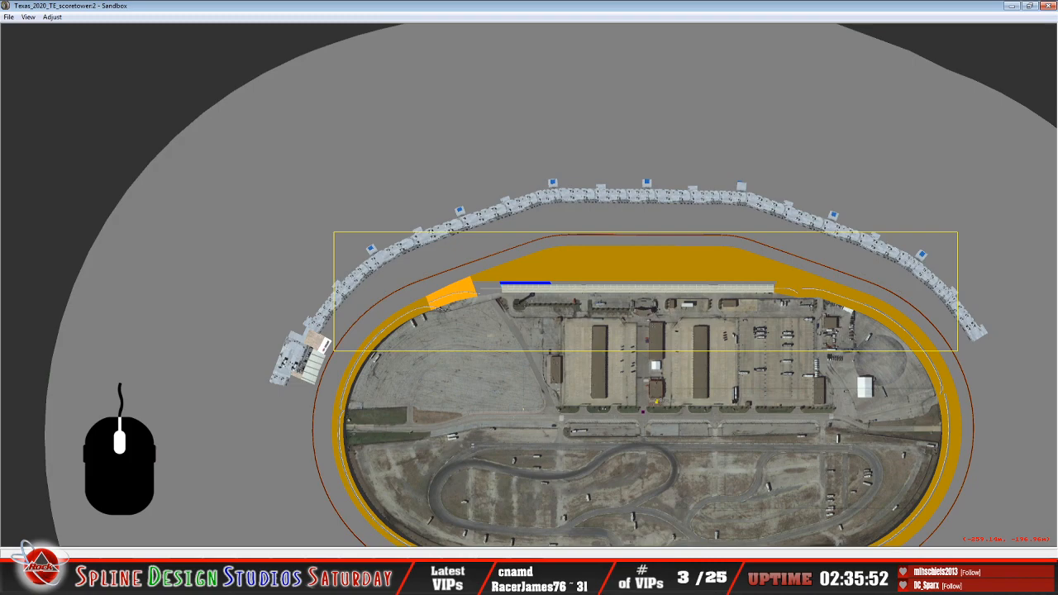
pyautogui.click(484, 579)
pyautogui.click(487, 548)
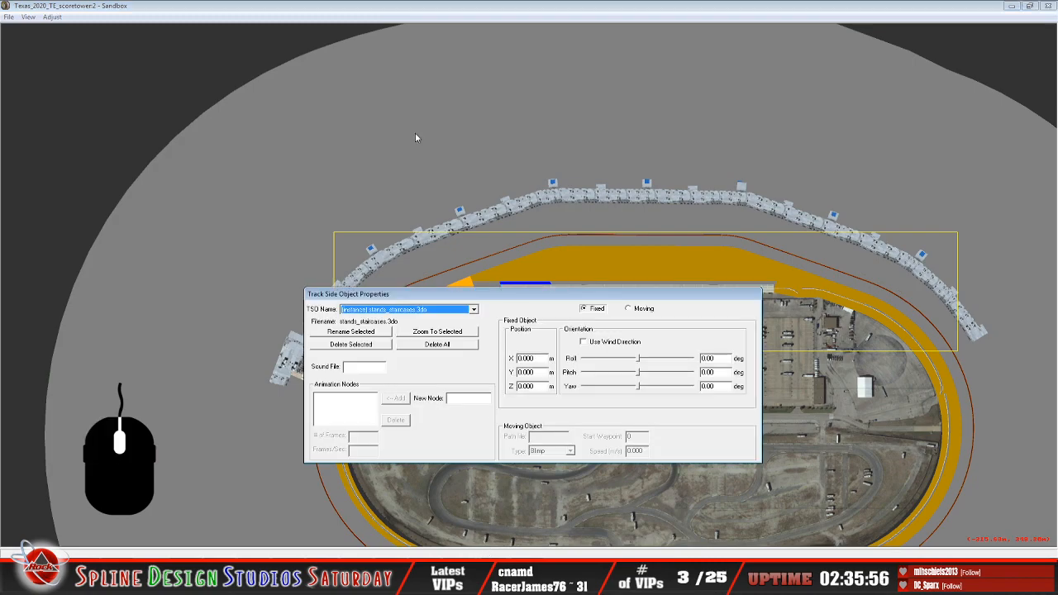
pyautogui.click(490, 13)
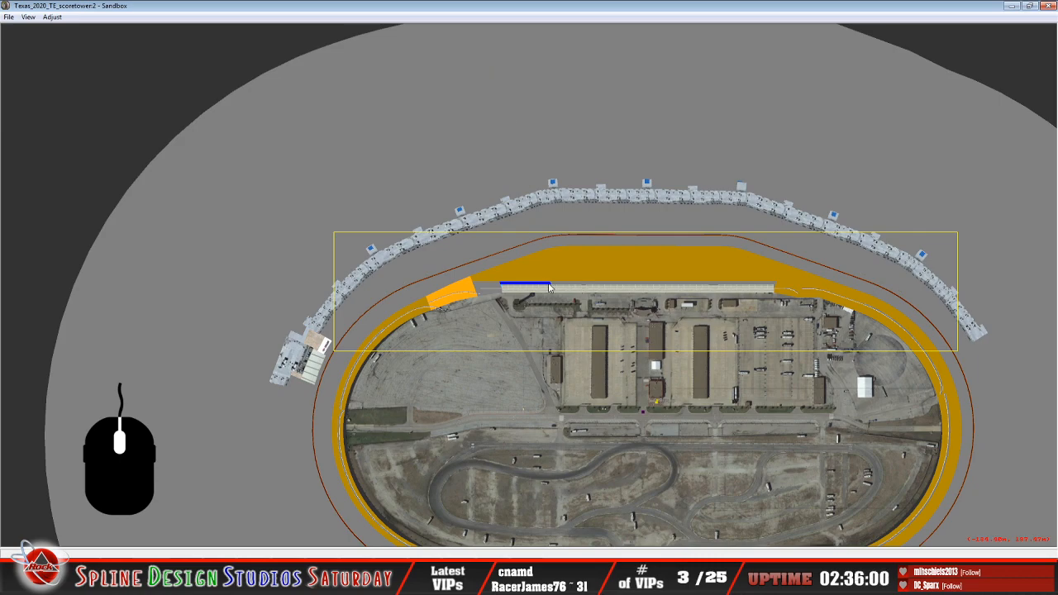
# Return to the pit stalls and look through the trackside object names from stands_staircases.3do for the pit stalls object
pyautogui.scroll(8, 550, 287)
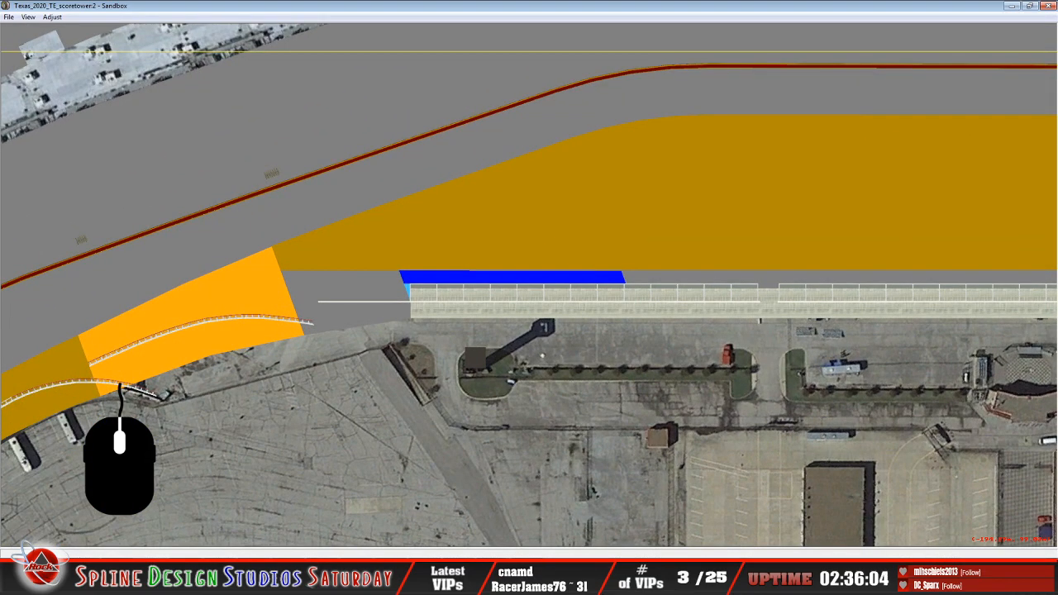
pyautogui.click(513, 572)
pyautogui.click(497, 550)
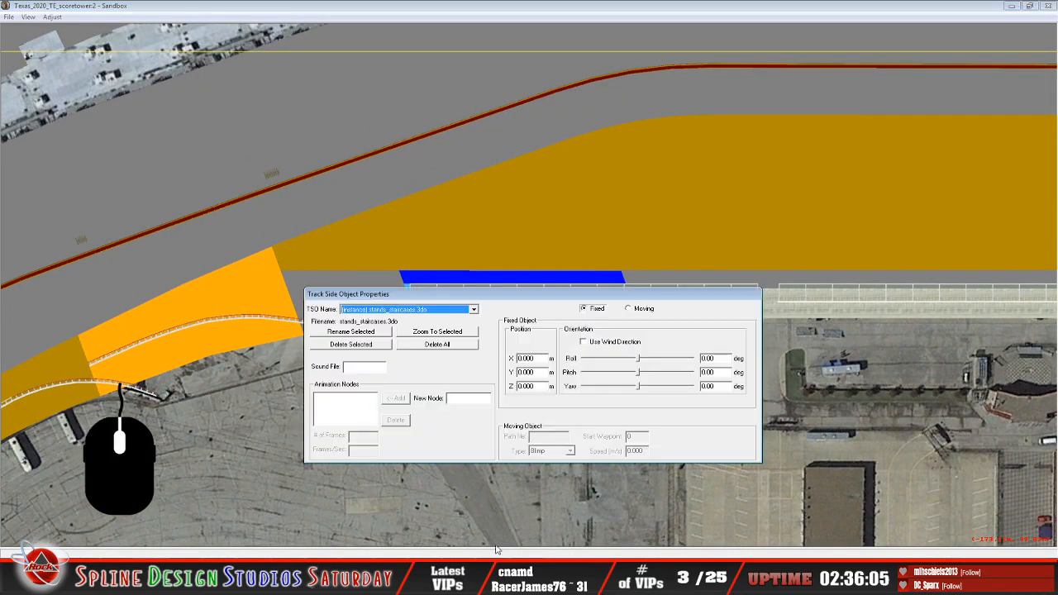
pyautogui.click(474, 310)
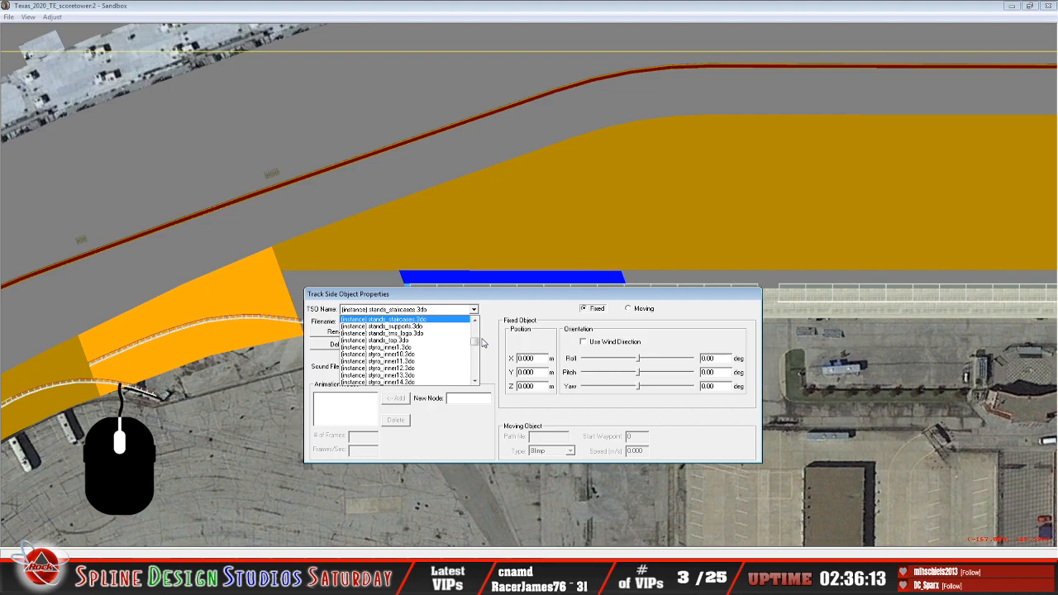
# Select the texas_infield.3do instance among the placed track side objects
pyautogui.click(474, 381)
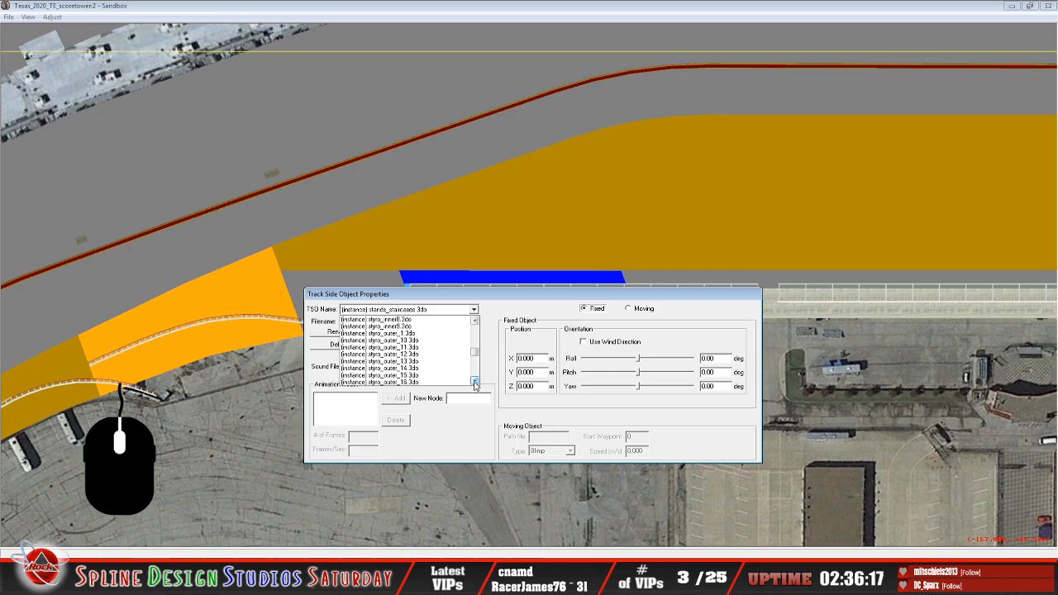
pyautogui.click(475, 381)
pyautogui.click(474, 382)
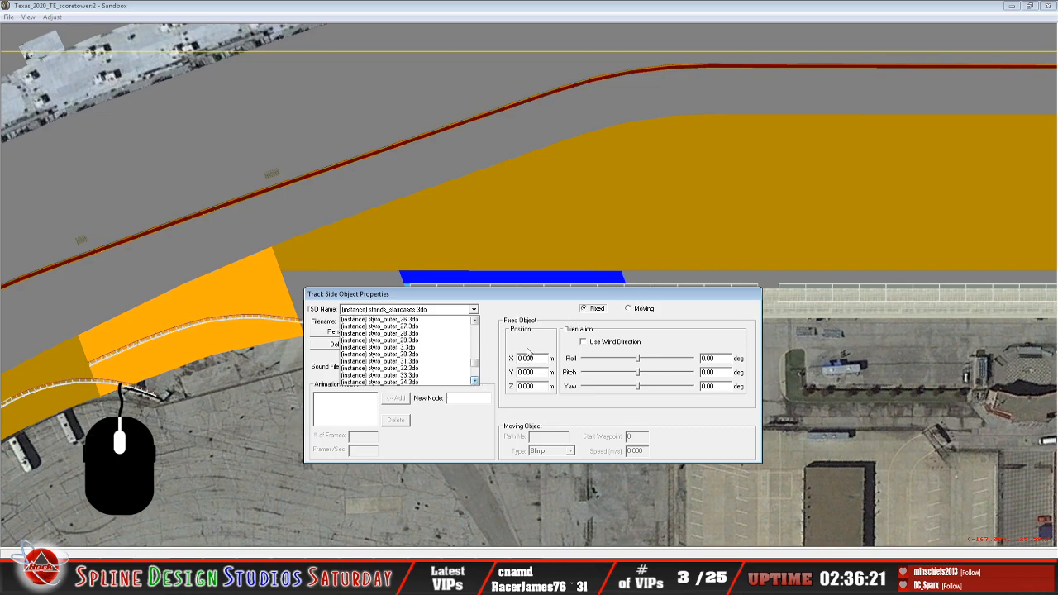
pyautogui.click(475, 381)
pyautogui.click(475, 381)
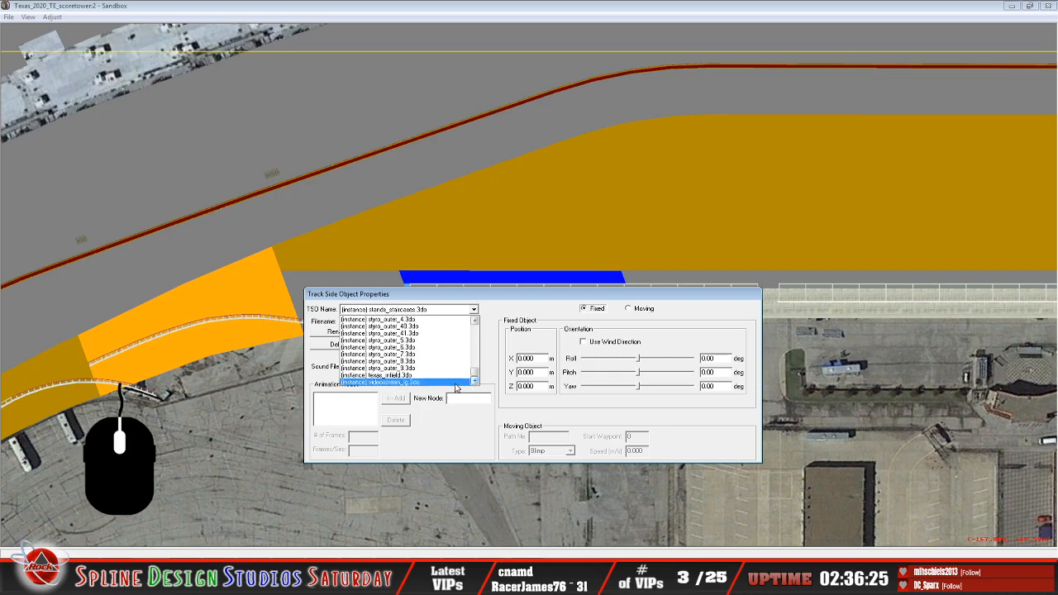
pyautogui.click(453, 375)
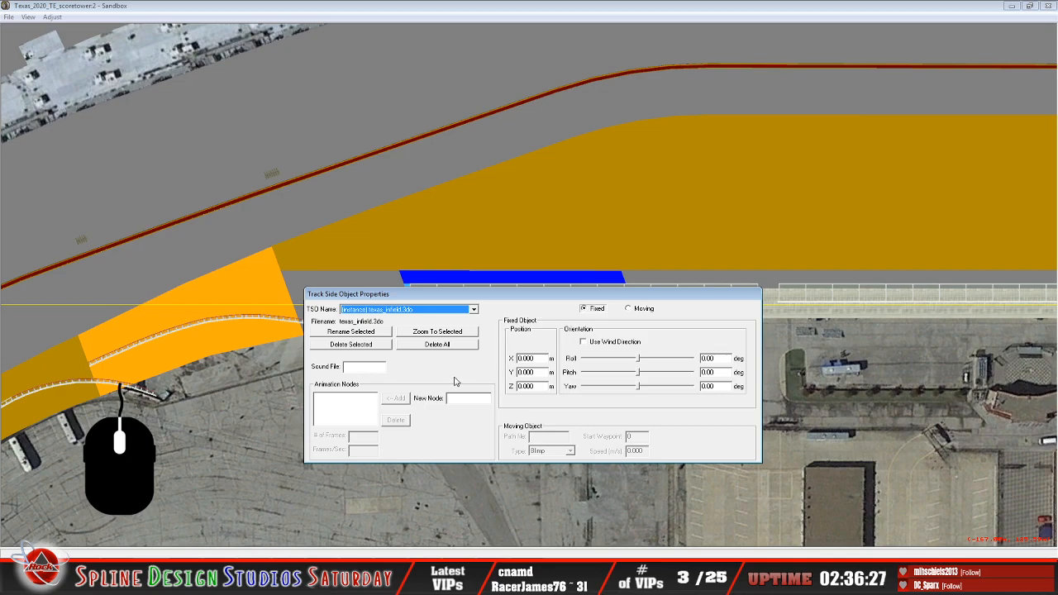
pyautogui.moveTo(490, 299); pyautogui.dragTo(498, 325)
# Look through the list of placed track side object instances, from texas_infield.3do back up to concrete_inf.3do
pyautogui.click(483, 333)
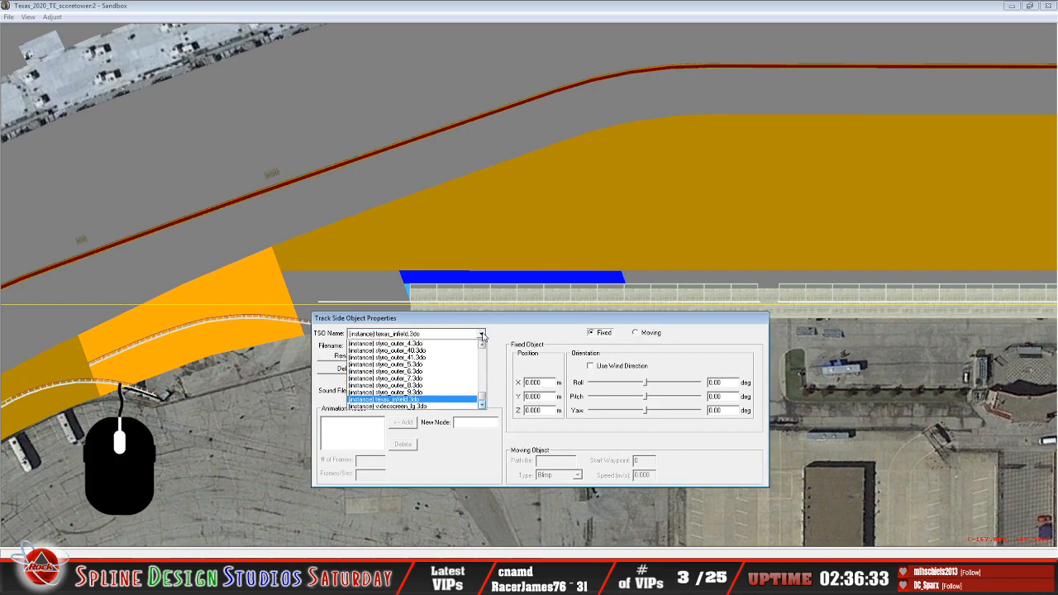
pyautogui.moveTo(483, 402); pyautogui.dragTo(487, 362)
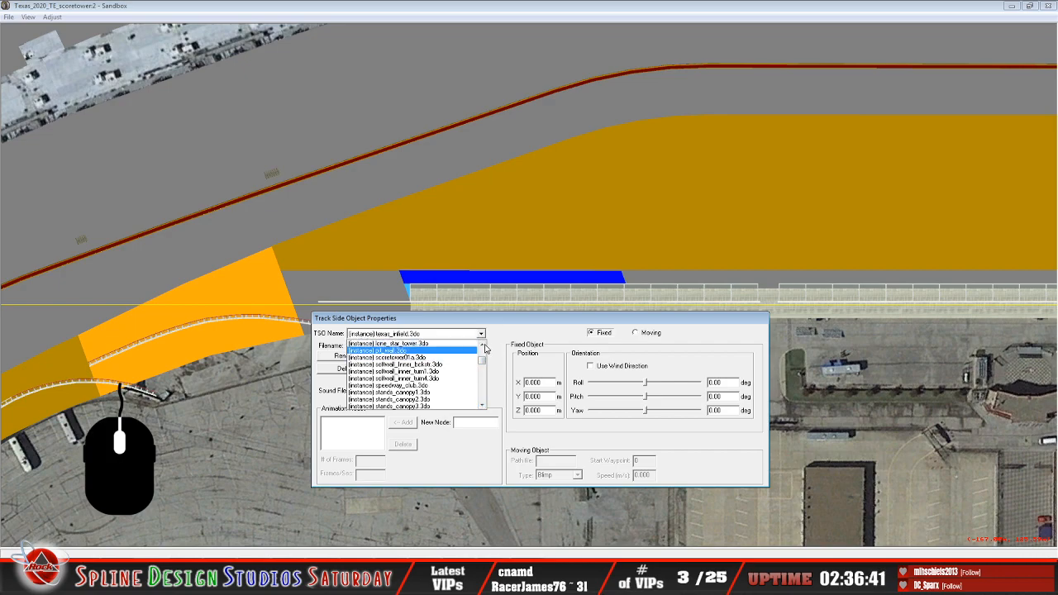
pyautogui.click(482, 345)
pyautogui.click(482, 345)
pyautogui.click(482, 344)
pyautogui.click(482, 345)
pyautogui.click(483, 346)
pyautogui.click(483, 346)
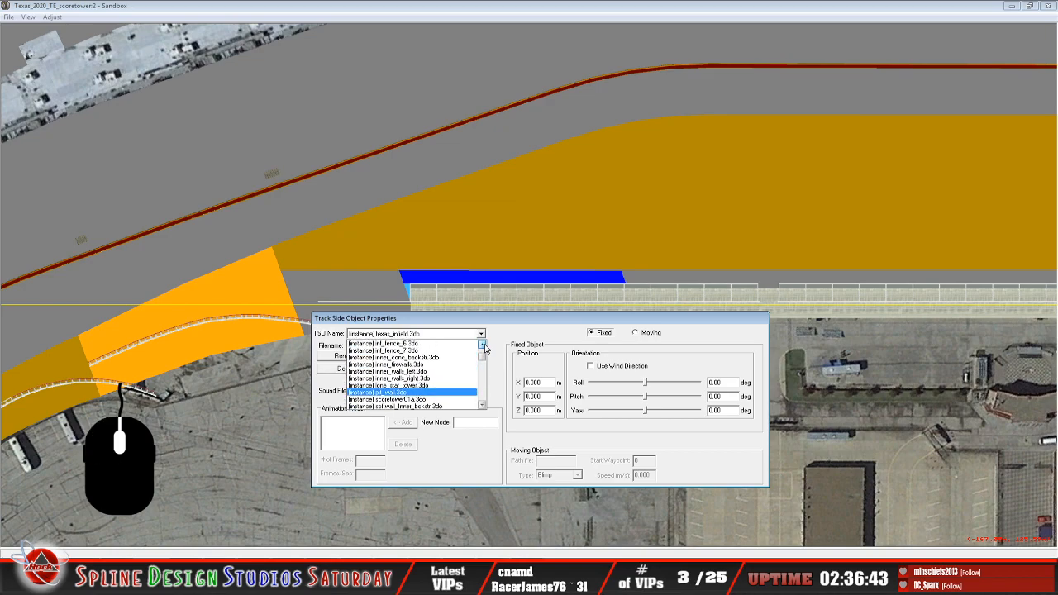
pyautogui.click(483, 345)
pyautogui.click(483, 346)
pyautogui.click(483, 346)
pyautogui.click(483, 345)
pyautogui.click(483, 346)
pyautogui.click(483, 345)
pyautogui.click(484, 345)
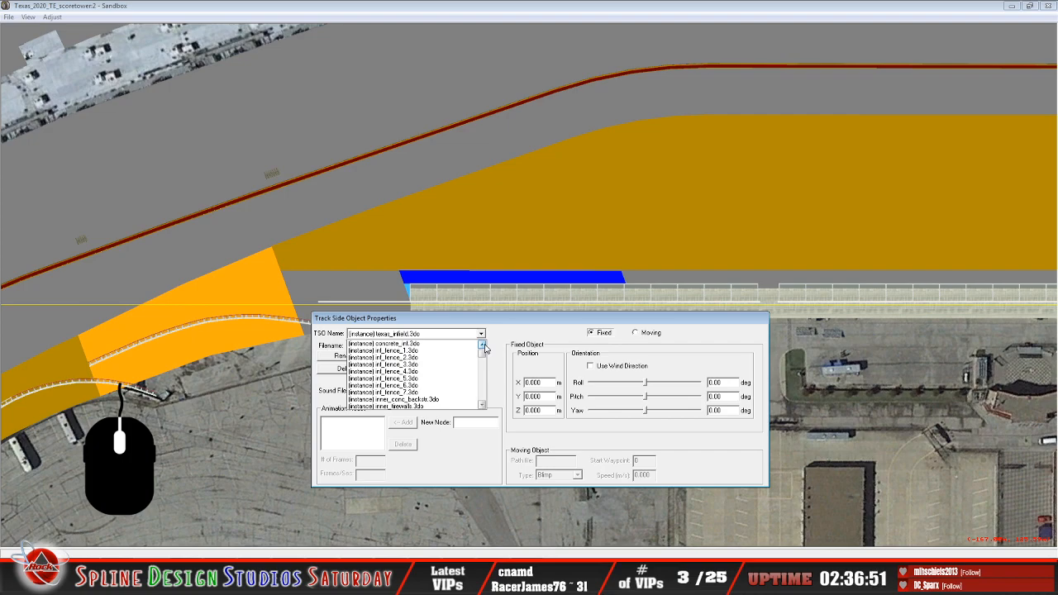
pyautogui.click(523, 337)
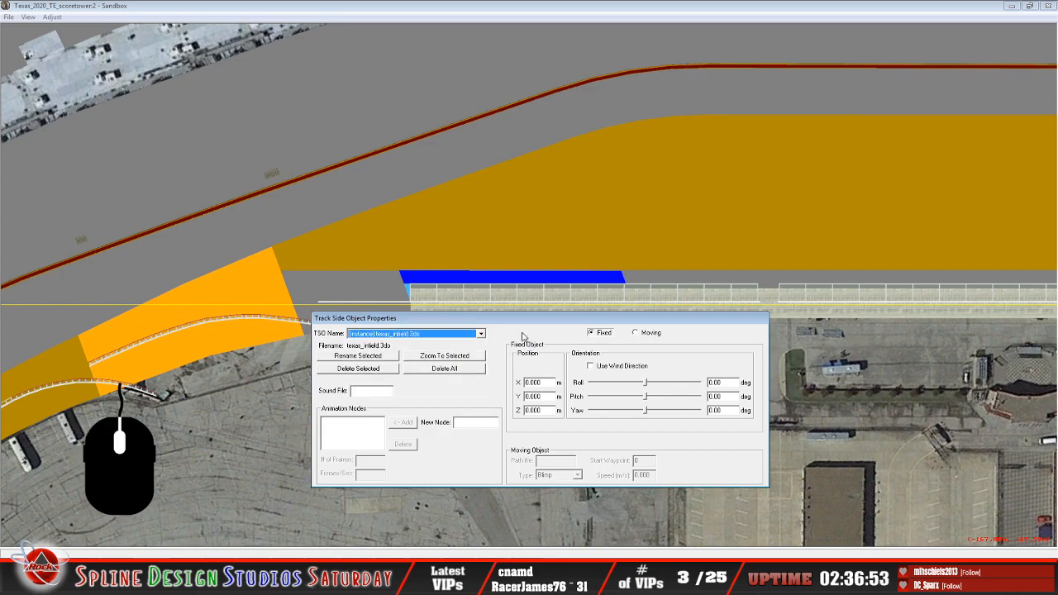
# Examine the whole track layout and the area around the pit road wall
pyautogui.click(407, 11)
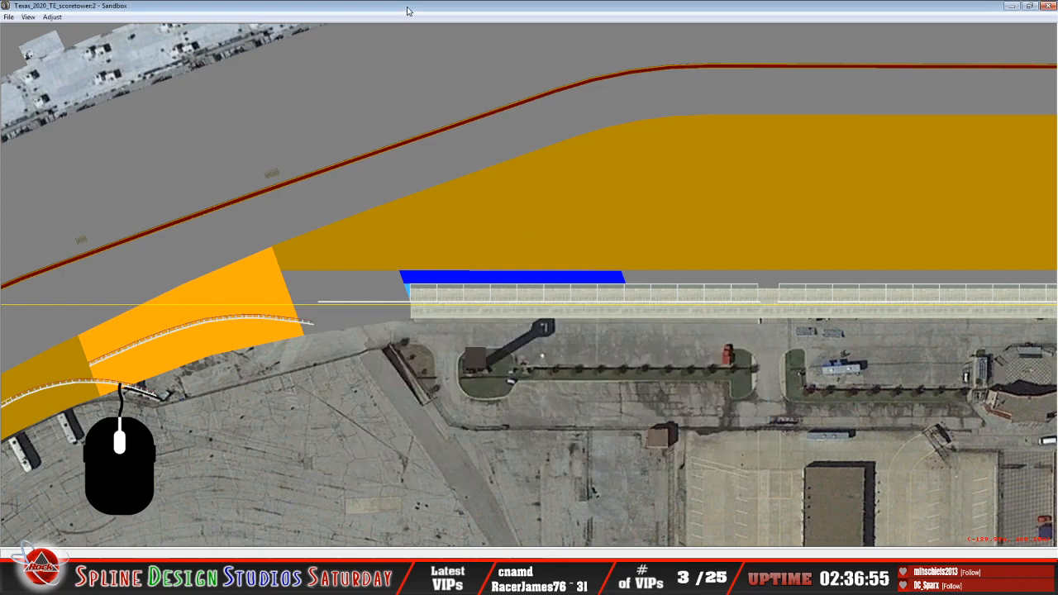
pyautogui.scroll(-5, 361, 201)
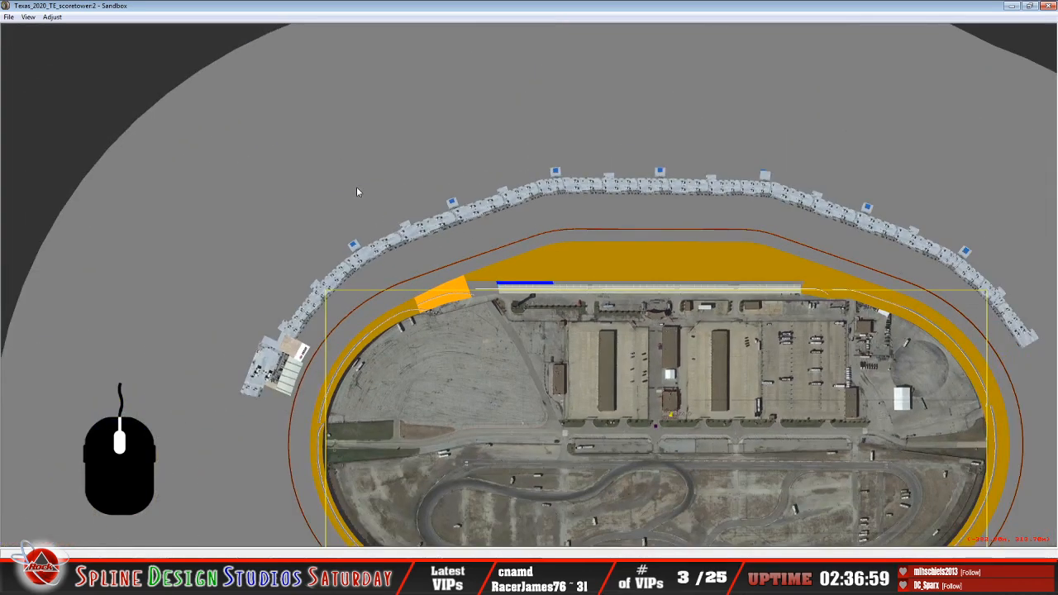
pyautogui.scroll(-1, 362, 207)
pyautogui.scroll(-1, 362, 207)
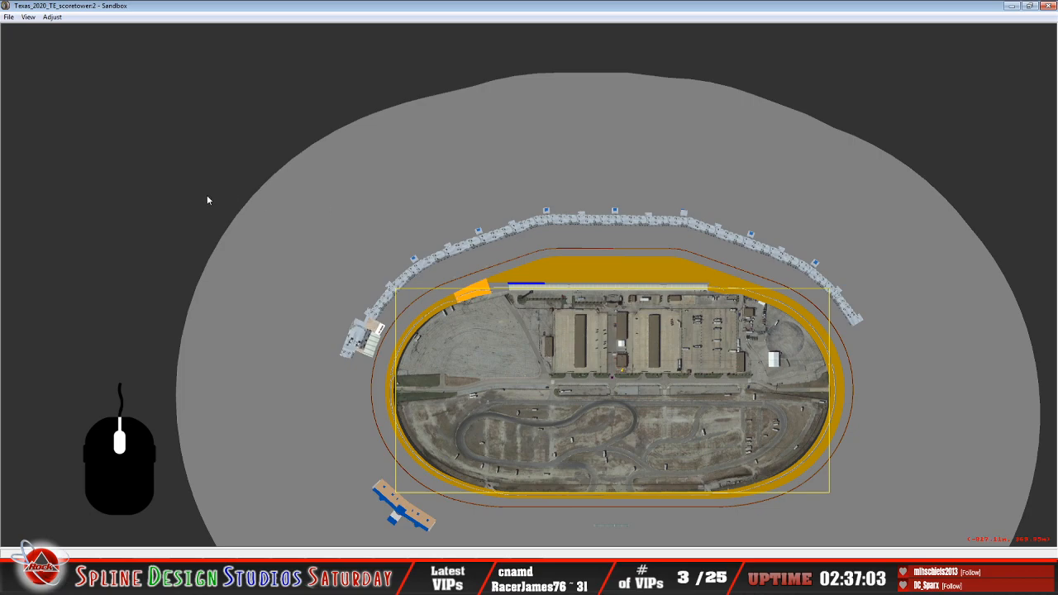
pyautogui.rightClick(142, 185)
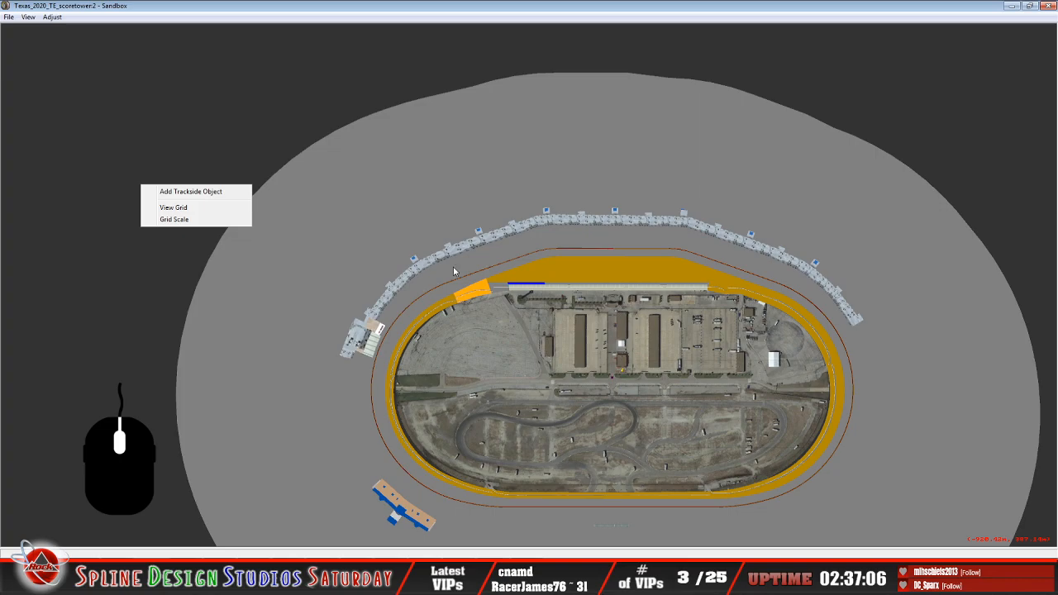
pyautogui.click(497, 240)
pyautogui.scroll(1, 501, 247)
pyautogui.scroll(6, 501, 247)
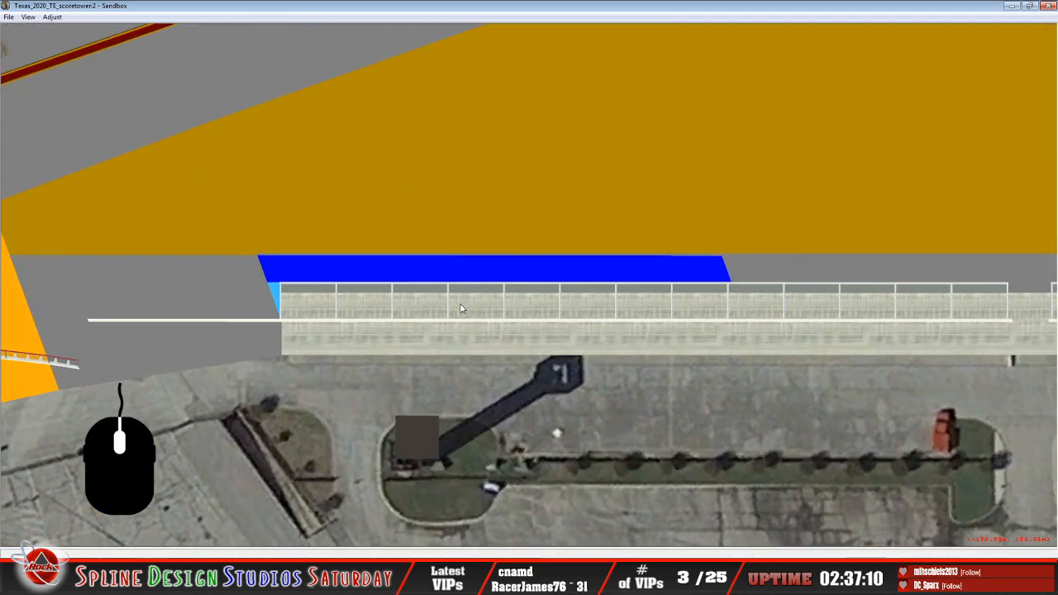
pyautogui.scroll(-3, 461, 309)
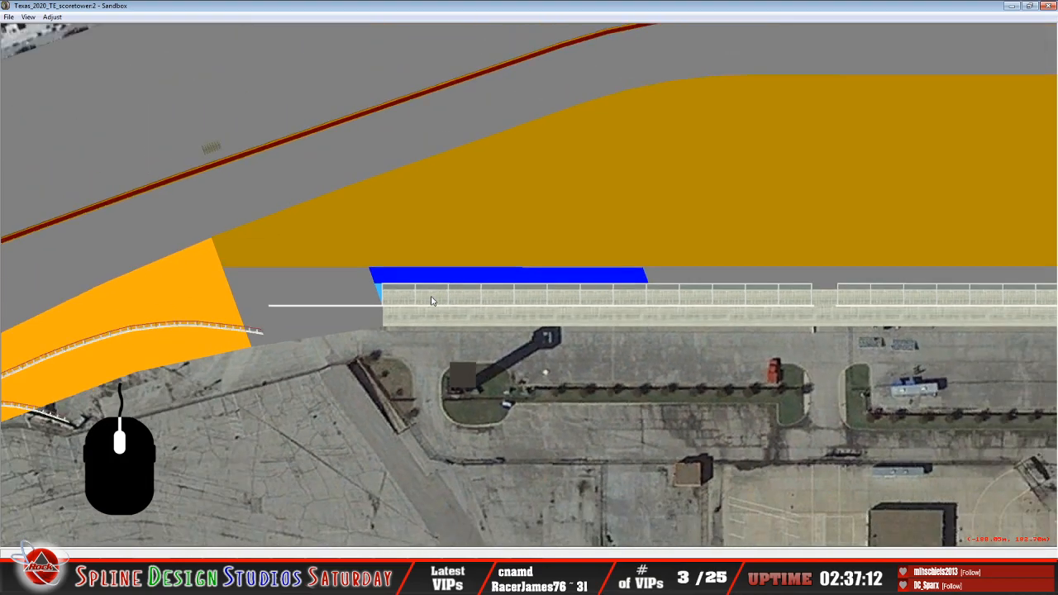
pyautogui.scroll(-3, 431, 301)
# Add stands_main.3do as a trackside object in the empty area outside the grandstands
pyautogui.rightClick(179, 147)
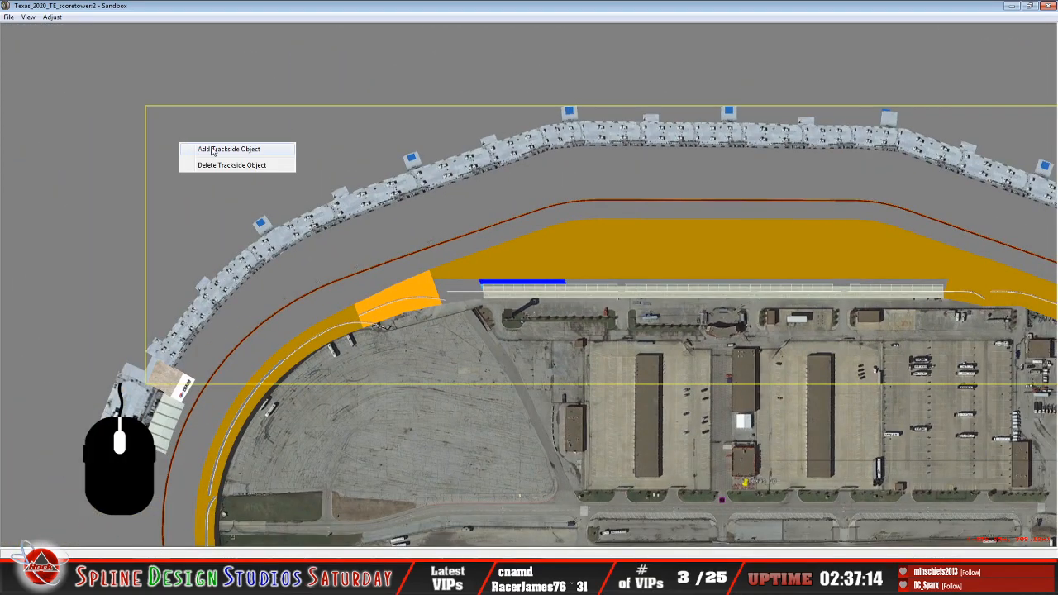
pyautogui.rightClick(98, 124)
pyautogui.click(125, 130)
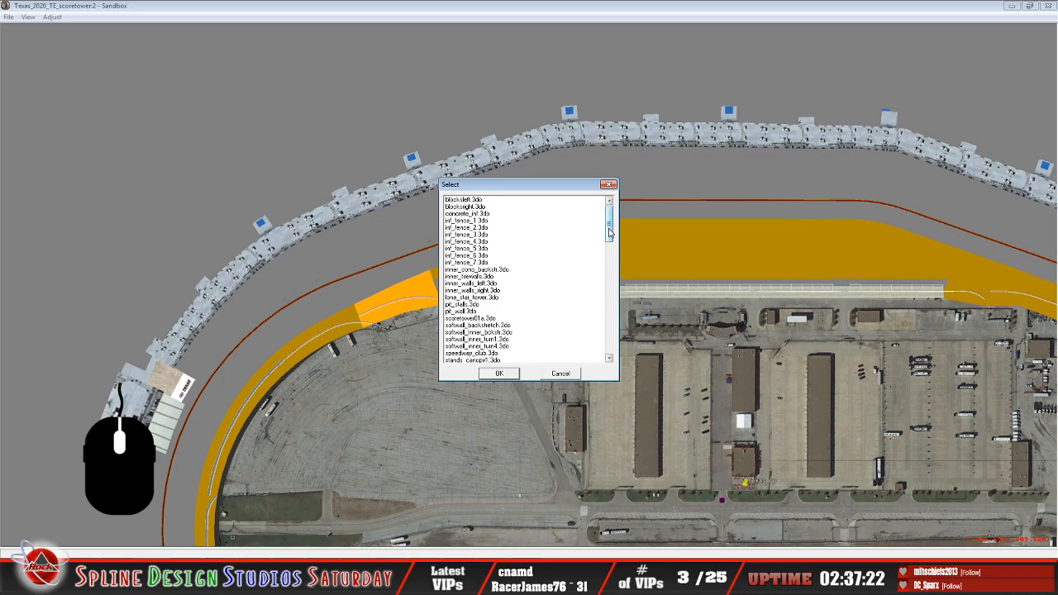
pyautogui.moveTo(609, 234); pyautogui.dragTo(611, 268)
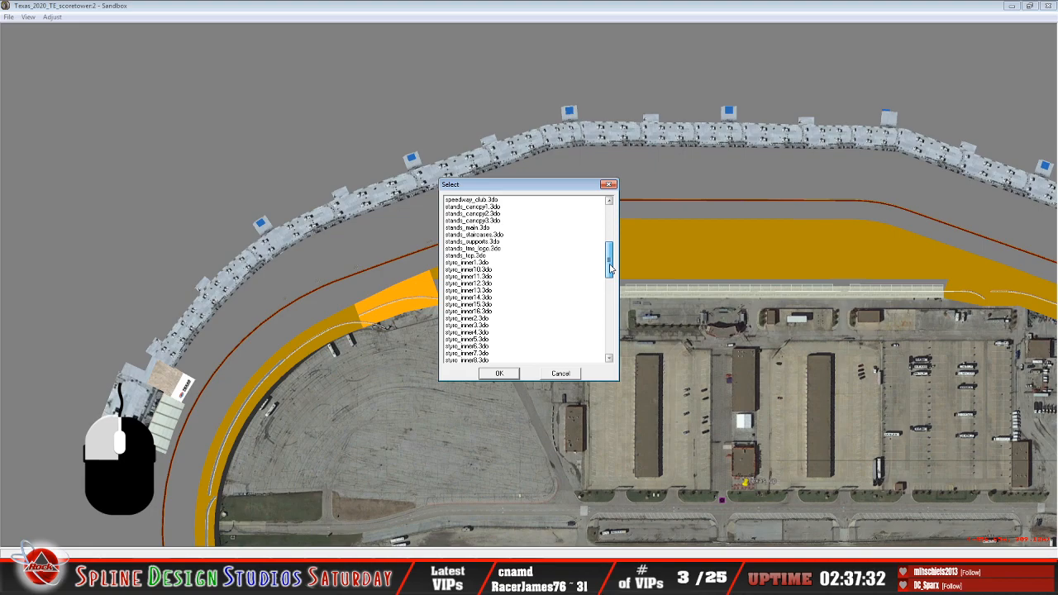
pyautogui.click(490, 228)
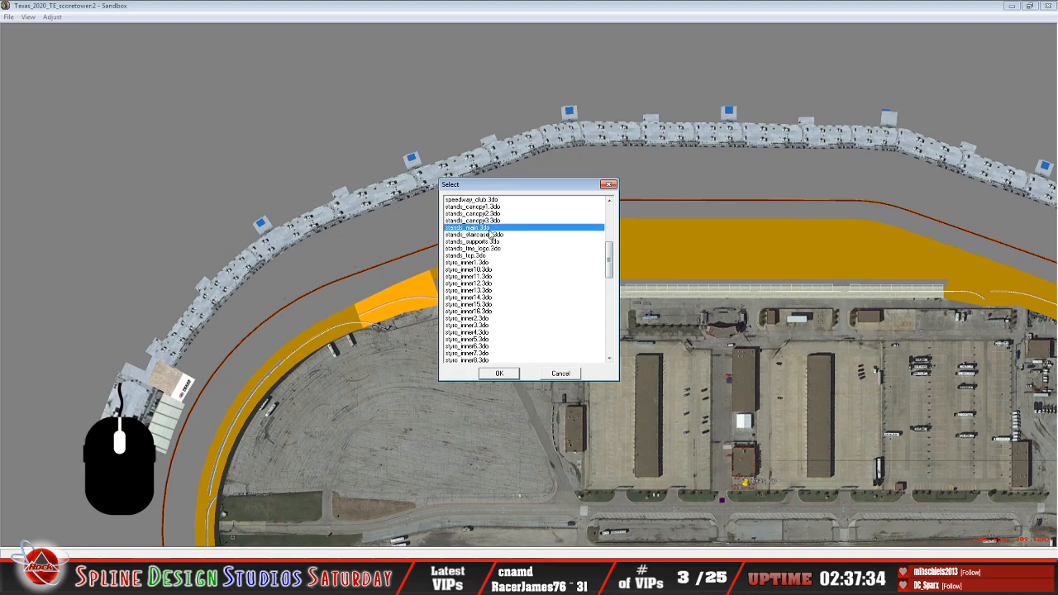
pyautogui.click(498, 373)
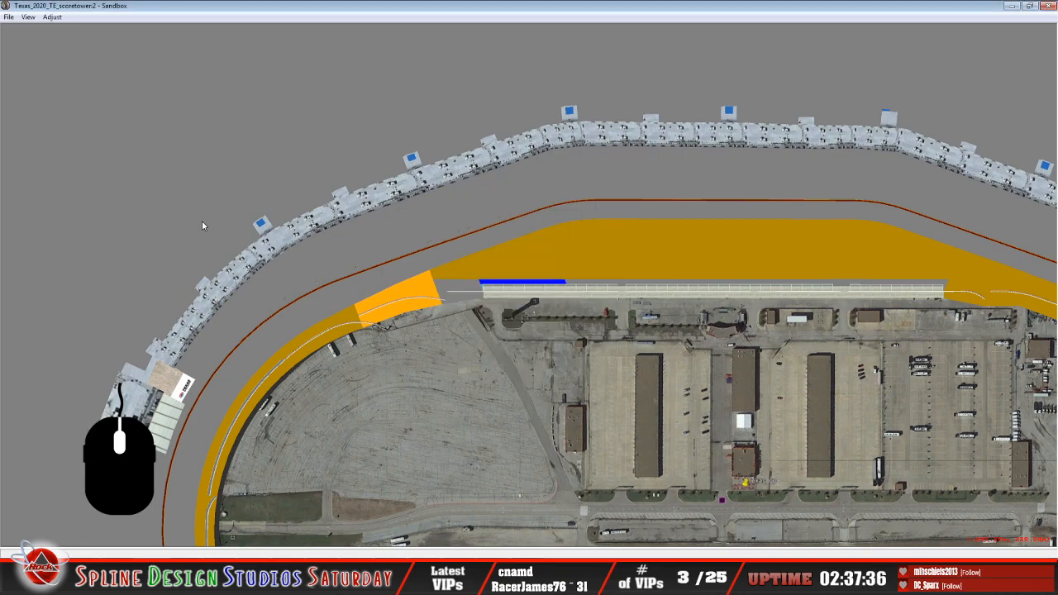
# Open the track side object properties and select the stands_main.3do instance
pyautogui.click(472, 577)
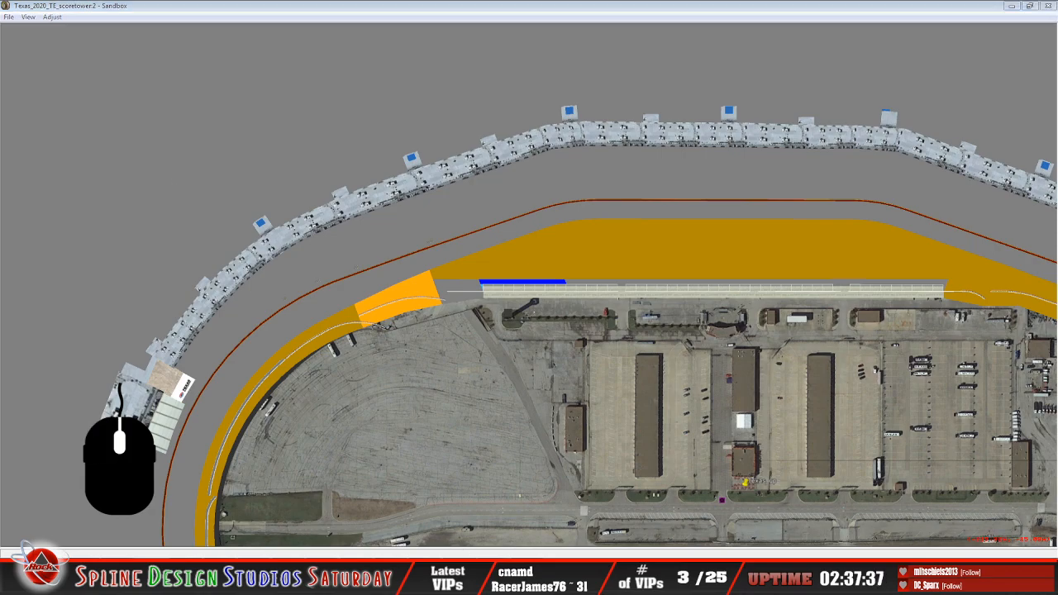
pyautogui.click(486, 547)
pyautogui.click(481, 334)
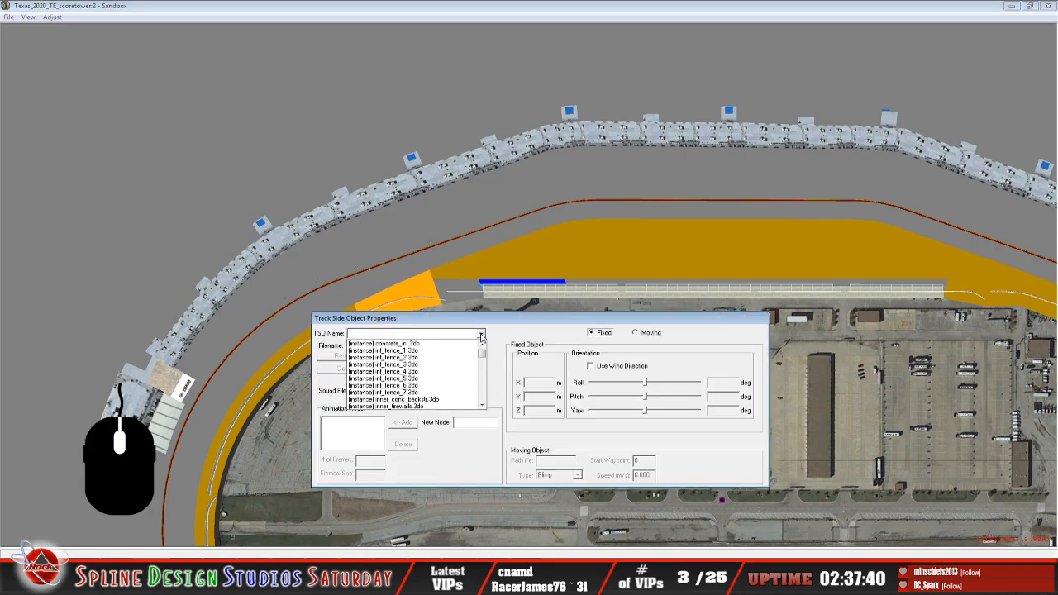
pyautogui.click(484, 358)
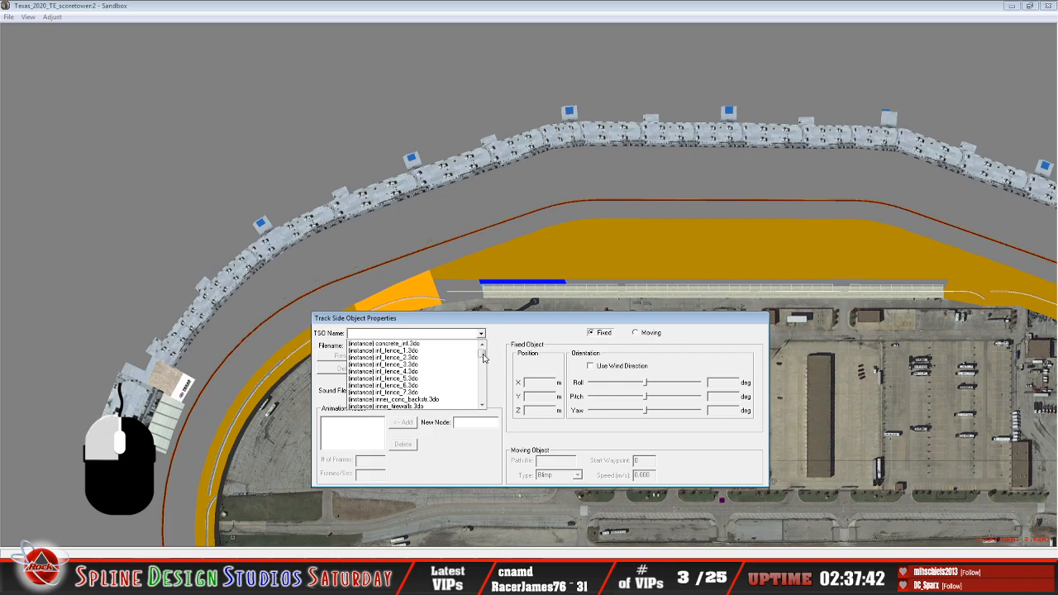
pyautogui.moveTo(485, 354); pyautogui.dragTo(486, 362)
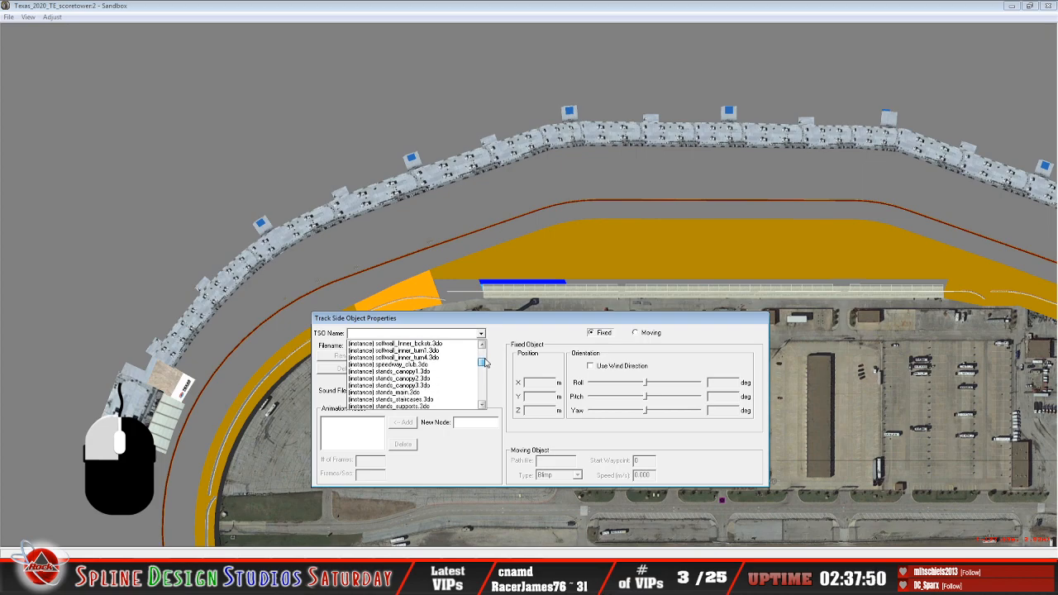
pyautogui.moveTo(486, 362); pyautogui.dragTo(447, 406)
pyautogui.click(415, 395)
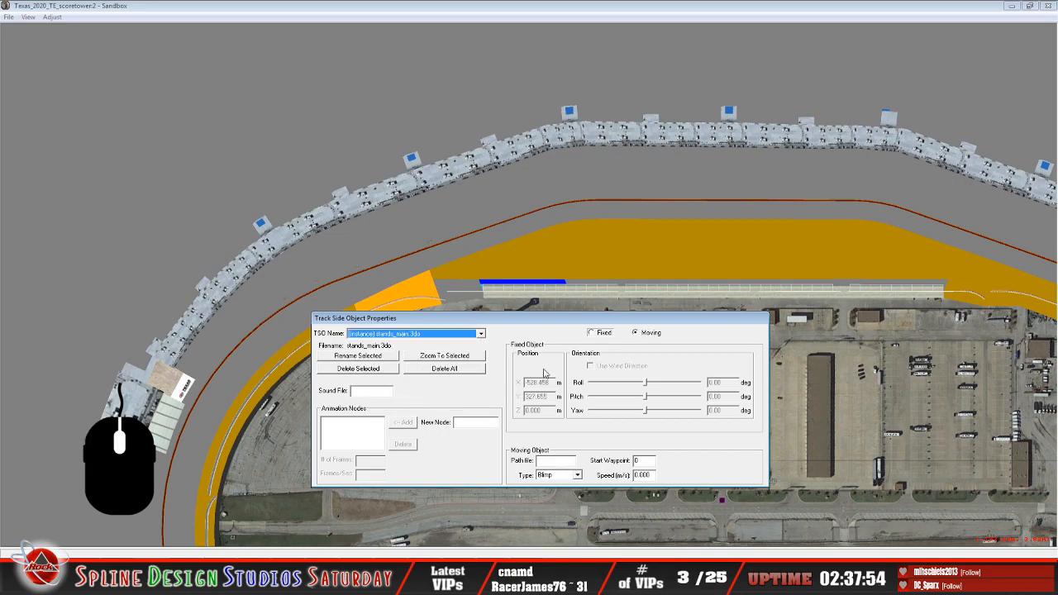
# Make stands_main.3do a fixed object and set its X and Y position to 0
pyautogui.click(596, 334)
pyautogui.click(557, 384)
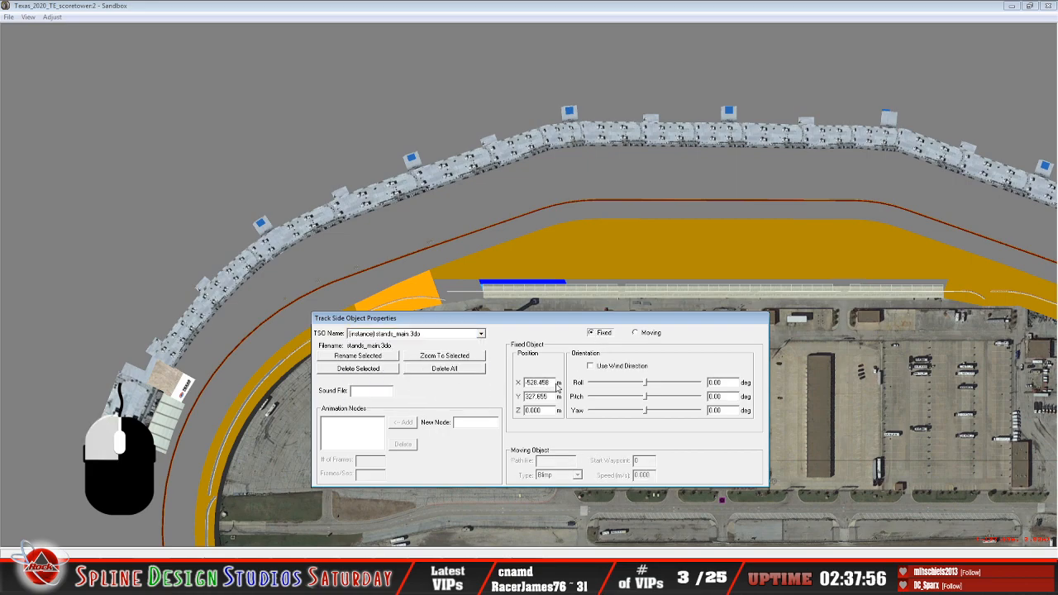
pyautogui.press('BackSpace')
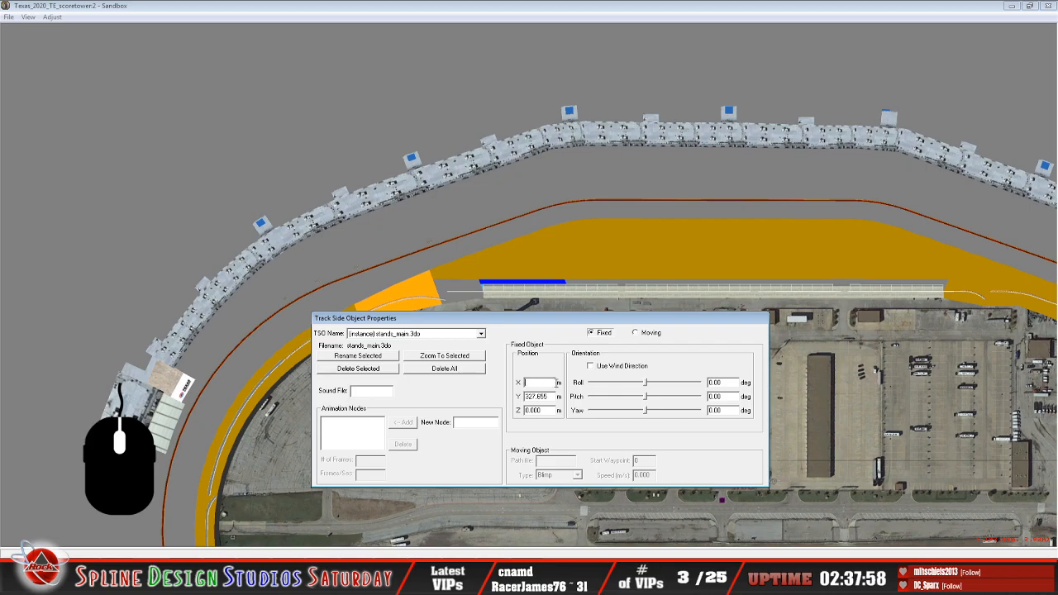
pyautogui.click(555, 399)
pyautogui.press('BackSpace')
pyautogui.press('BackSpace')
pyautogui.press('BackSpace')
pyautogui.press('BackSpace')
pyautogui.press('BackSpace')
pyautogui.press('BackSpace')
pyautogui.press('BackSpace')
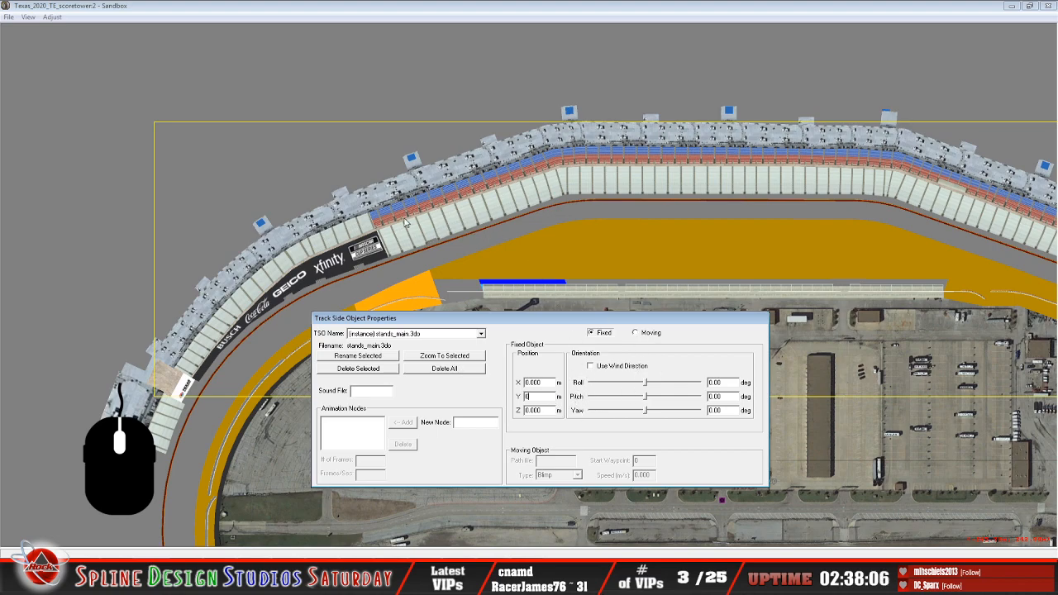
# Add texas_groundPlane.3do as a trackside object outside the grandstands and reopen the track side object properties
pyautogui.click(80, 248)
pyautogui.rightClick(85, 239)
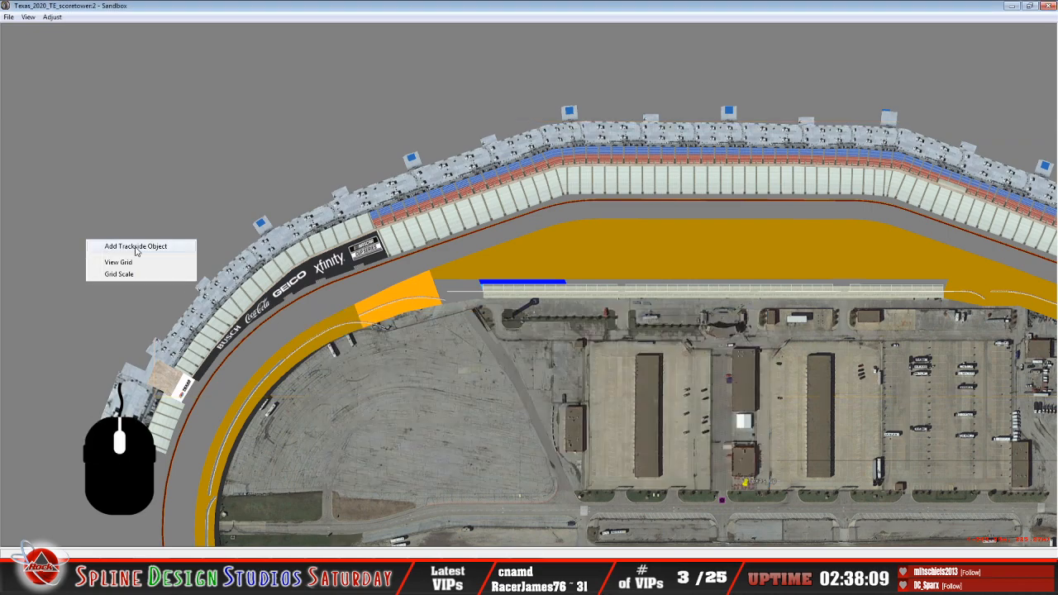
pyautogui.click(136, 247)
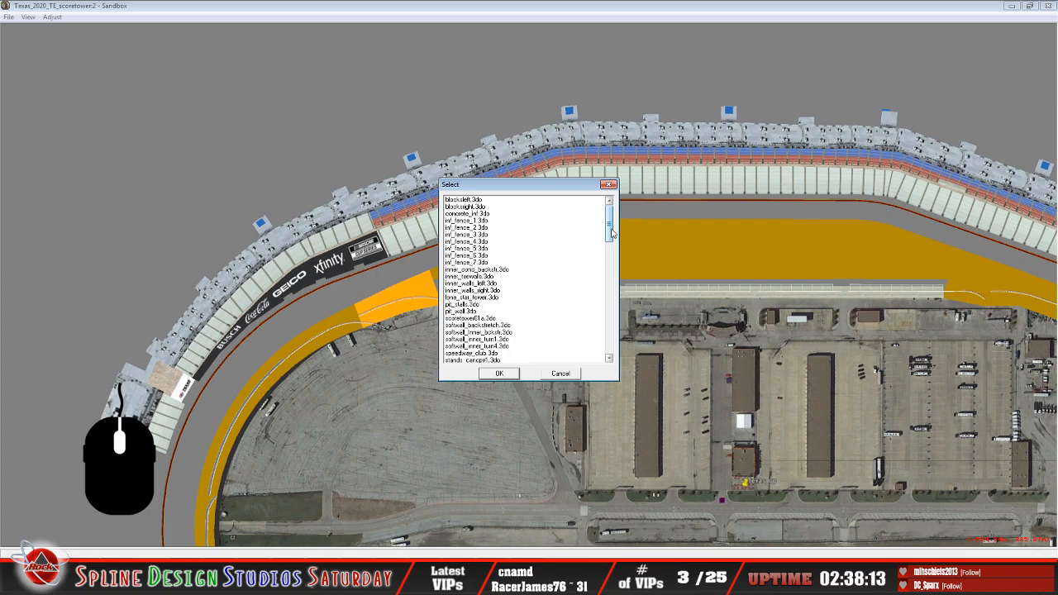
pyautogui.moveTo(611, 234); pyautogui.dragTo(607, 281)
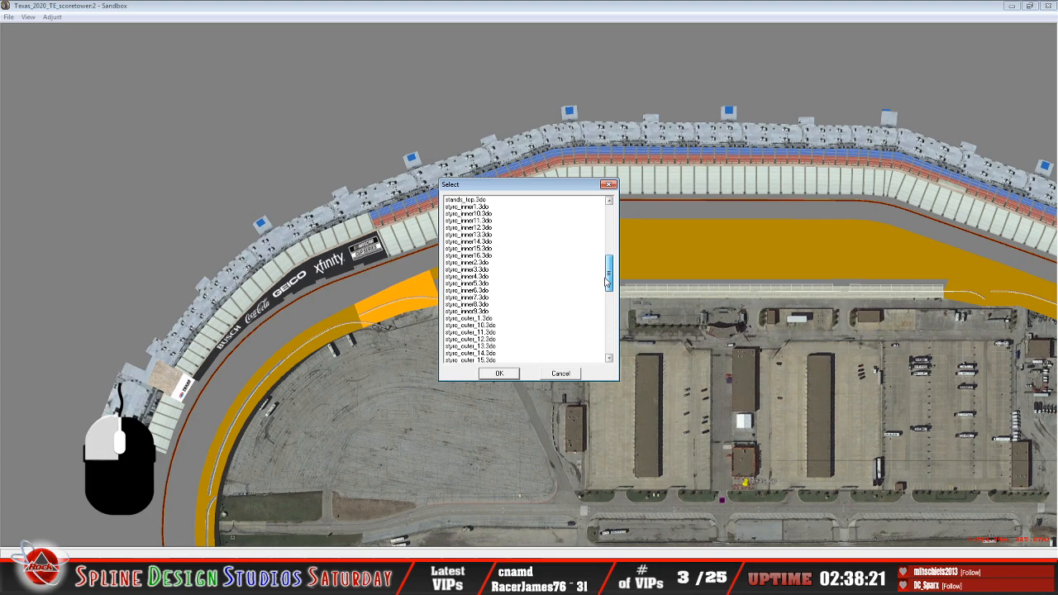
pyautogui.moveTo(608, 283); pyautogui.dragTo(603, 227)
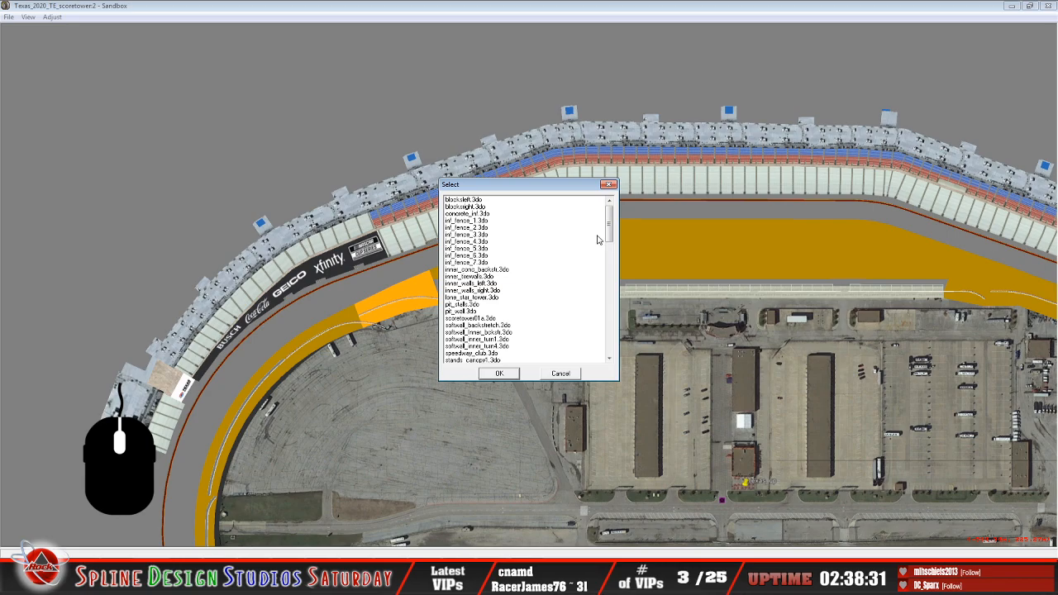
pyautogui.moveTo(609, 224); pyautogui.dragTo(607, 352)
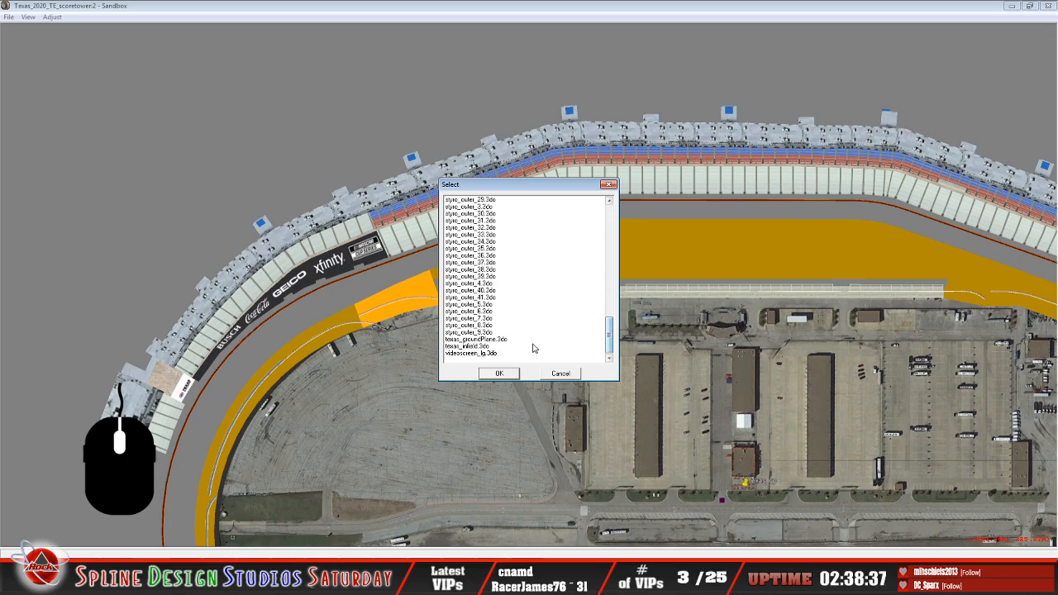
pyautogui.click(502, 341)
pyautogui.click(500, 374)
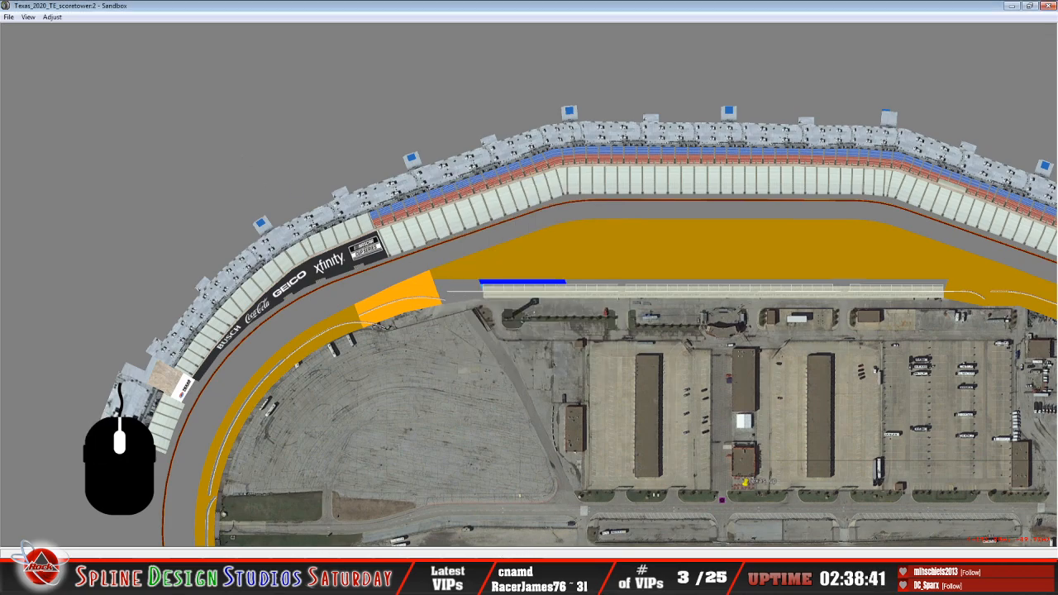
pyautogui.doubleClick(482, 546)
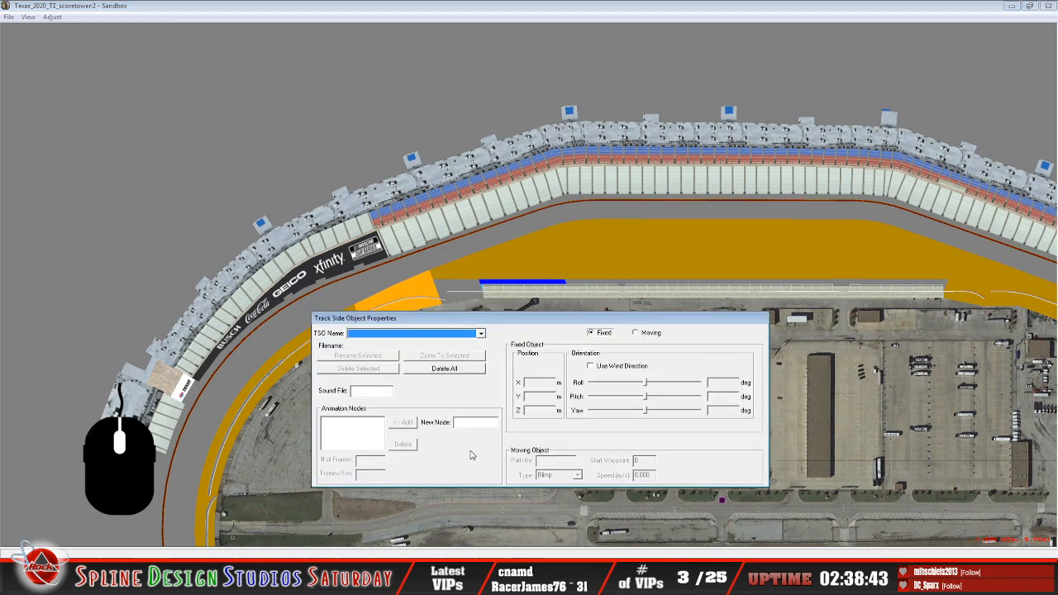
# Select the texas_groundPlane.3do instance in the track side object properties
pyautogui.click(480, 334)
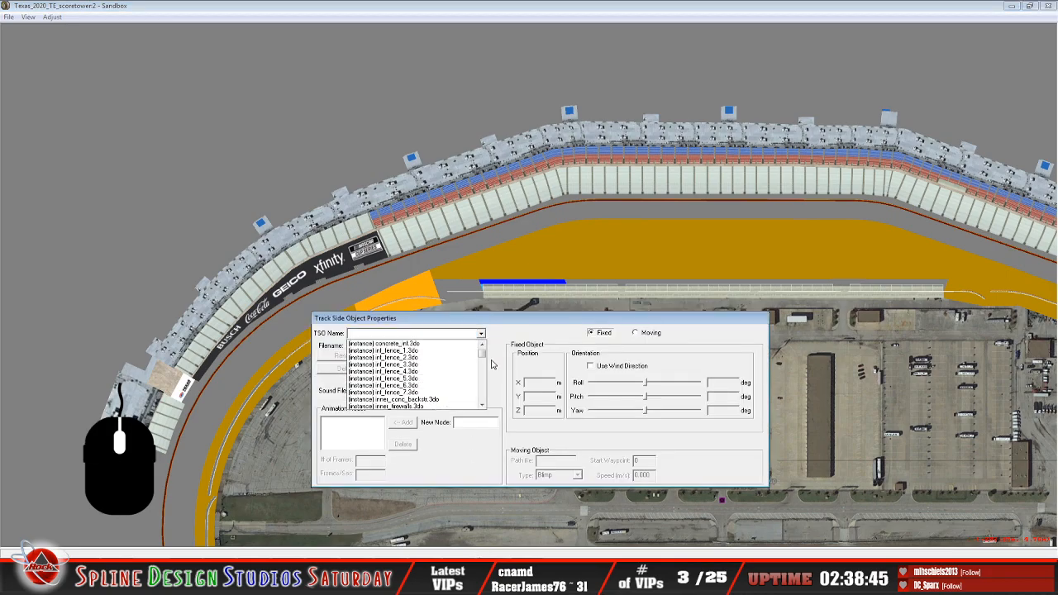
pyautogui.moveTo(485, 360); pyautogui.dragTo(473, 405)
pyautogui.click(468, 393)
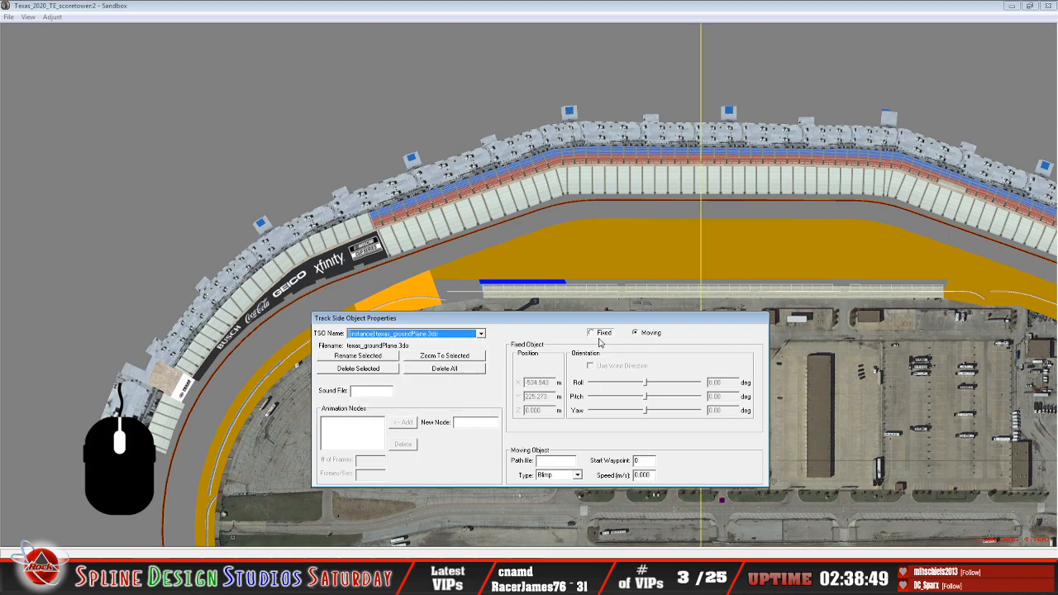
# Make texas_groundPlane.3do a fixed object, set its X and Y position to 0, and close the properties
pyautogui.click(579, 382)
pyautogui.press('BackSpace')
pyautogui.press('BackSpace')
pyautogui.press('BackSpace')
pyautogui.press('BackSpace')
pyautogui.press('BackSpace')
pyautogui.press('BackSpace')
pyautogui.press('BackSpace')
pyautogui.press('BackSpace')
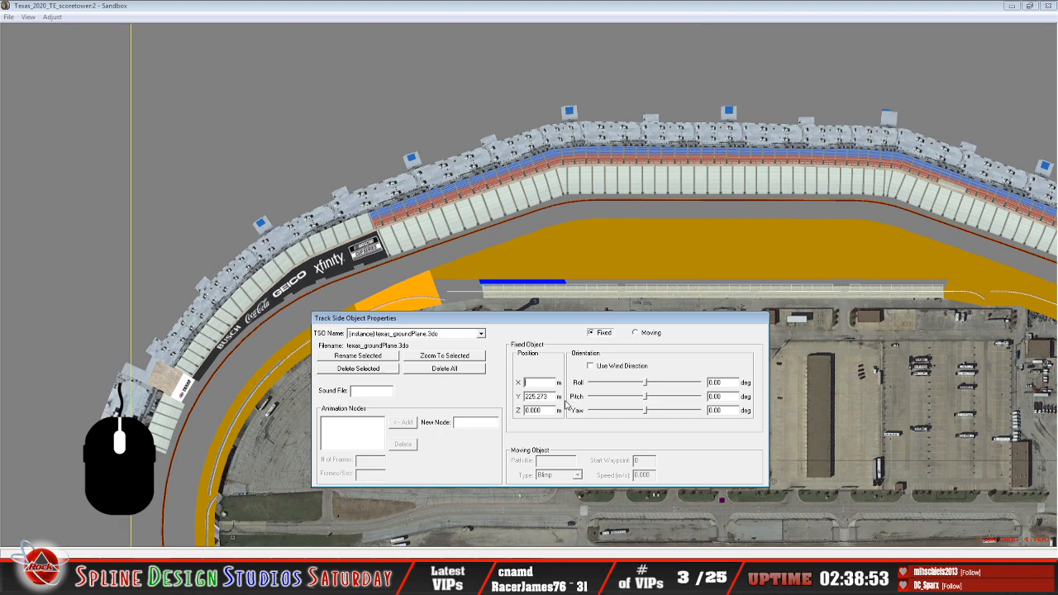
pyautogui.click(553, 400)
pyautogui.click(539, 383)
pyautogui.click(553, 397)
pyautogui.press('BackSpace')
pyautogui.press('BackSpace')
pyautogui.press('BackSpace')
pyautogui.press('BackSpace')
pyautogui.press('BackSpace')
pyautogui.press('BackSpace')
pyautogui.press('BackSpace')
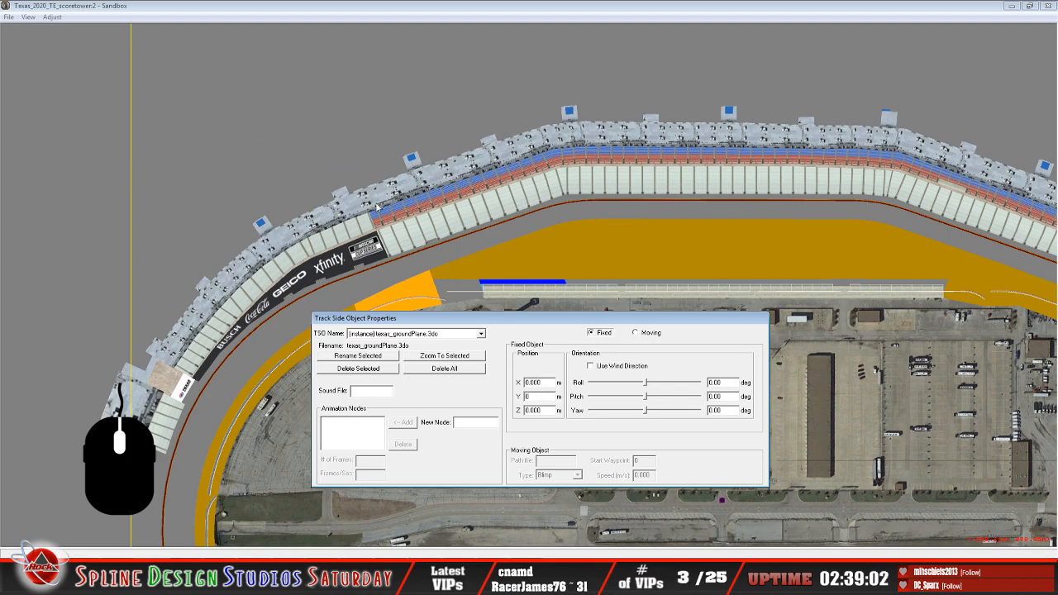
pyautogui.press('Escape')
# Switch to the geometry editing view and turn off drawing the world underneath
pyautogui.click(29, 18)
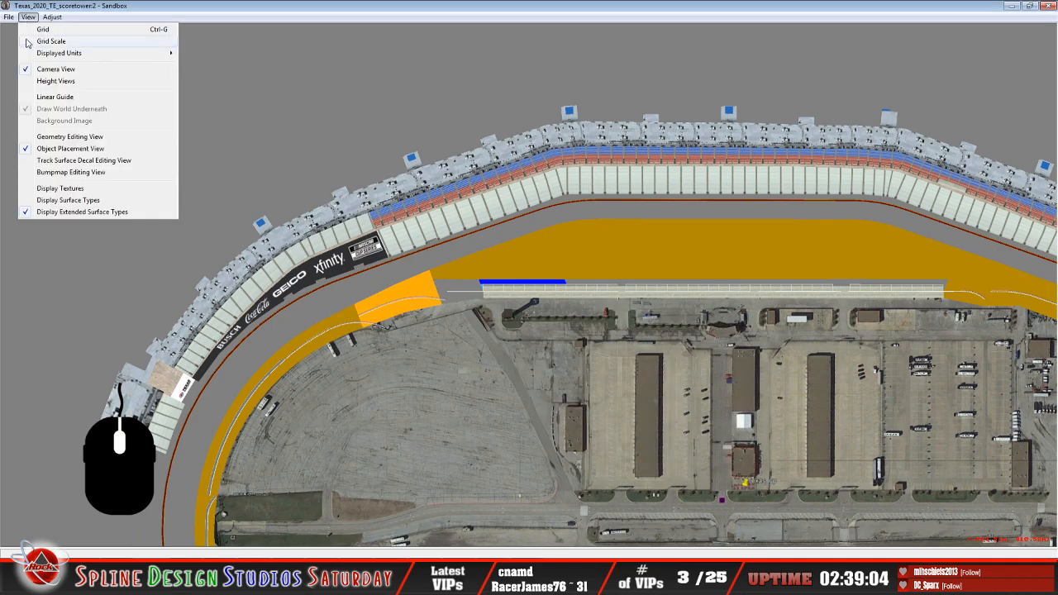
pyautogui.click(59, 136)
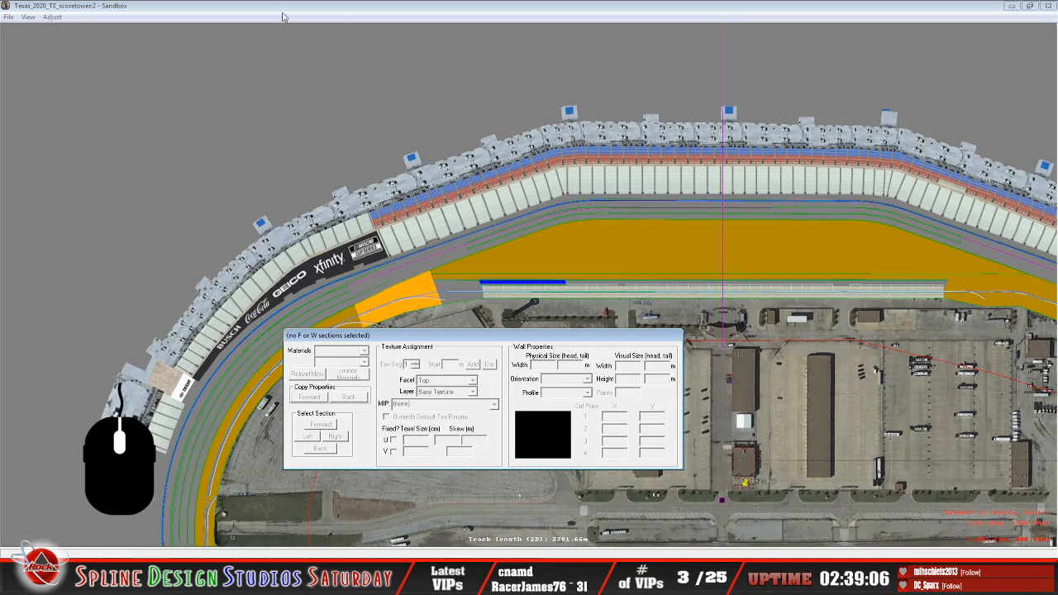
pyautogui.click(29, 17)
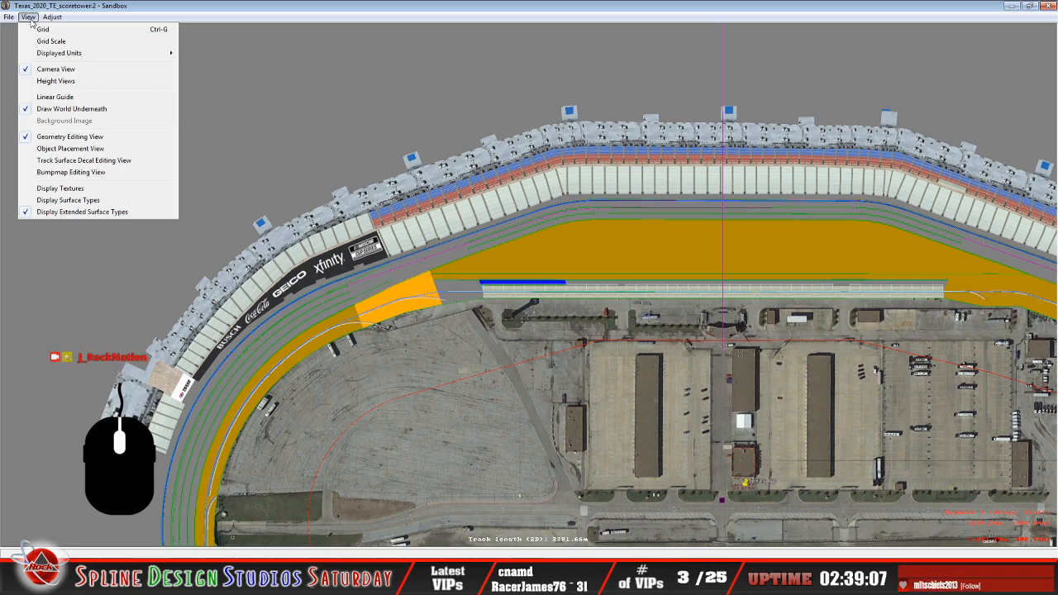
pyautogui.click(42, 112)
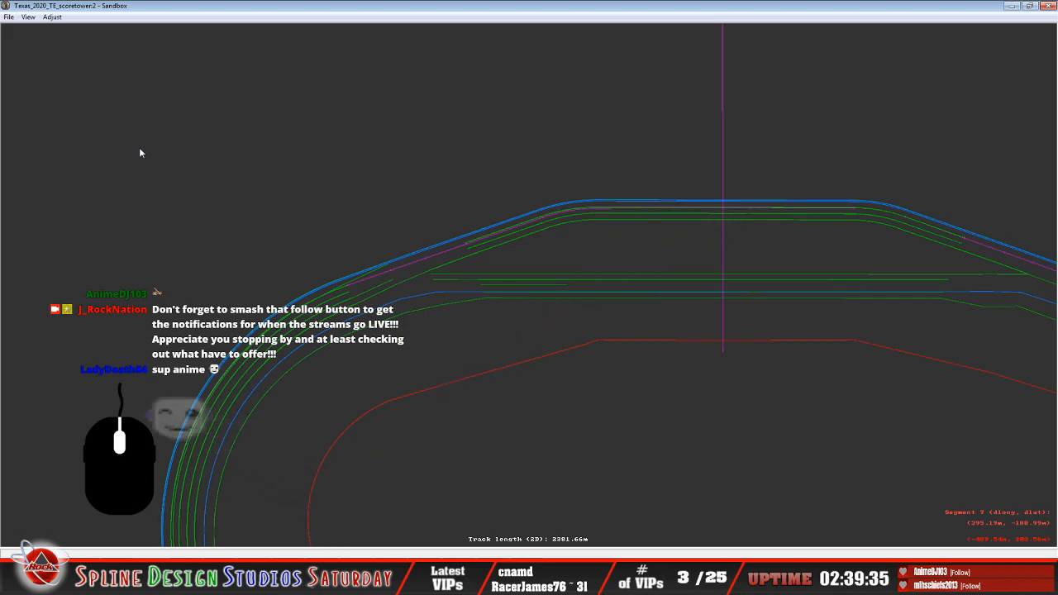
pyautogui.click(418, 35)
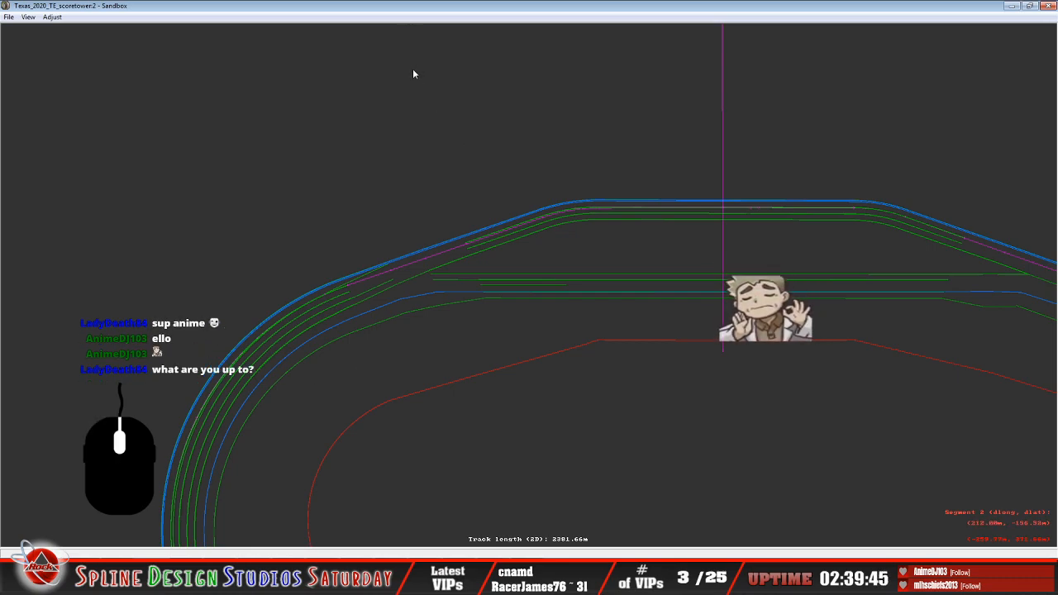
# Select the short F section on pit road in segment 2 and inspect its material in the section properties
pyautogui.scroll(5, 412, 68)
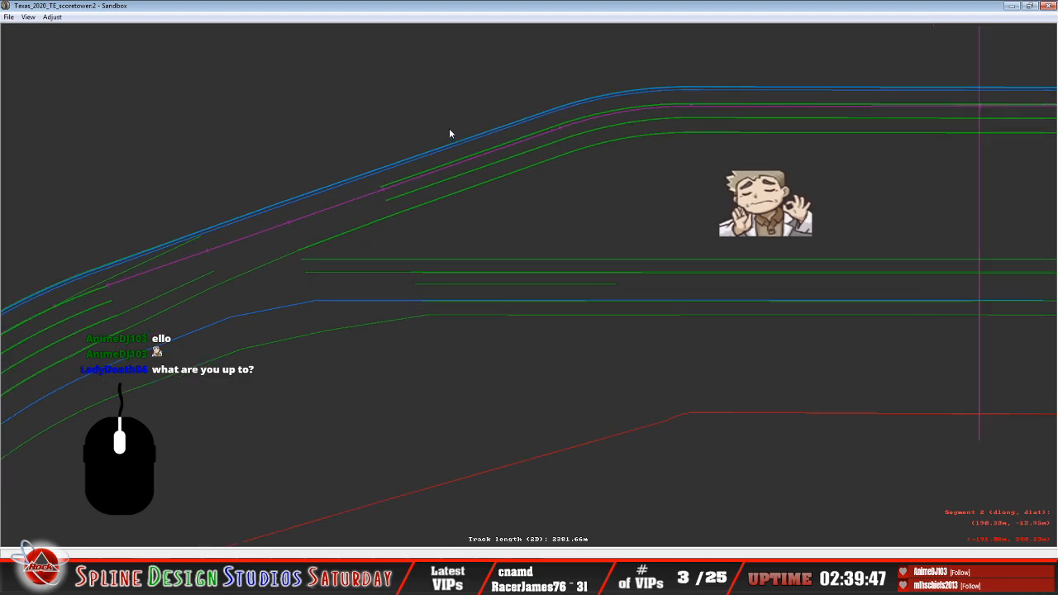
pyautogui.scroll(2, 449, 132)
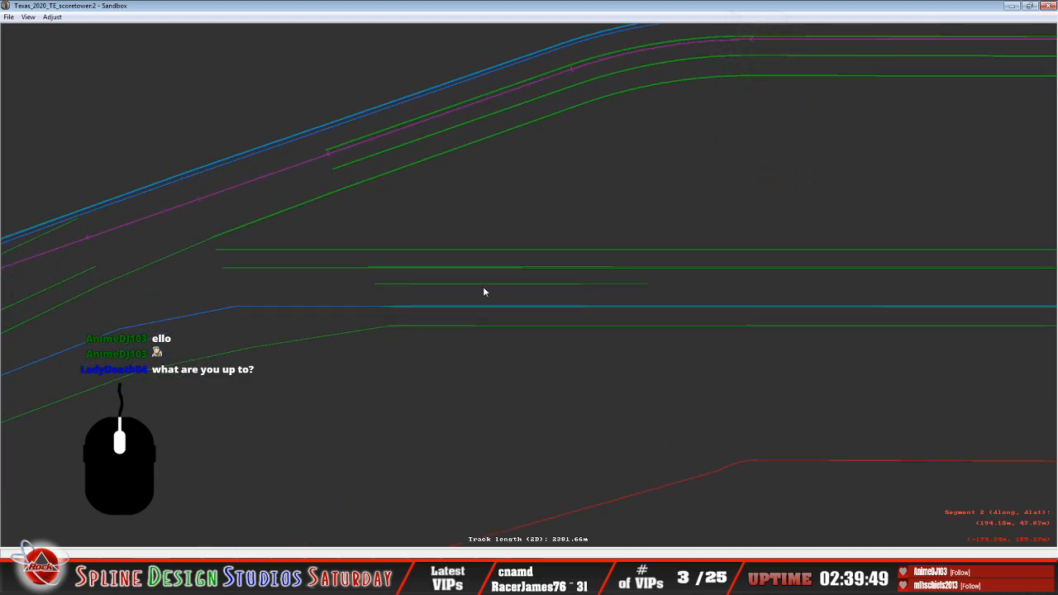
pyautogui.scroll(4, 494, 313)
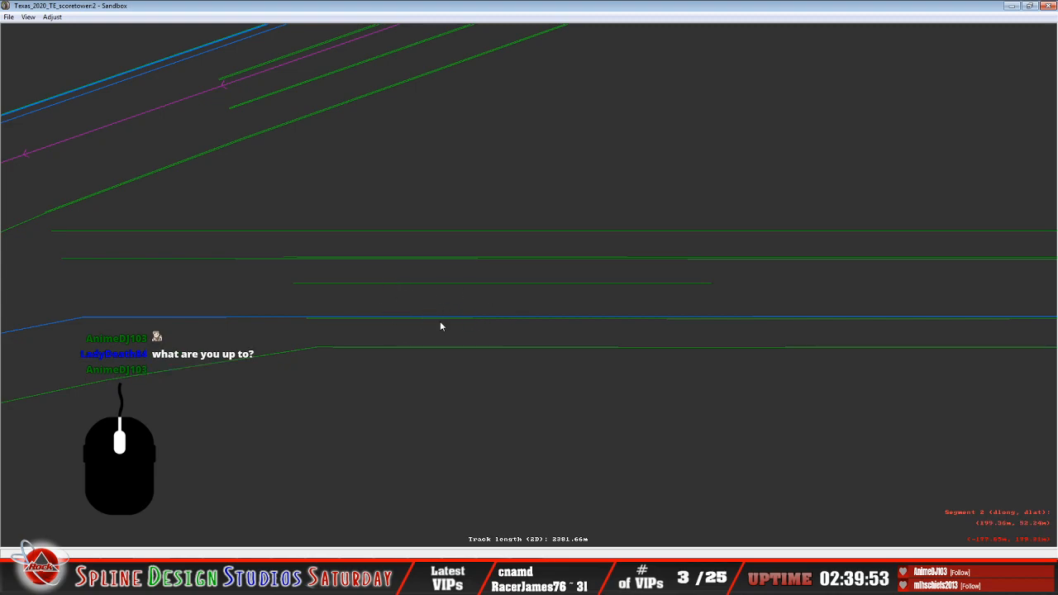
pyautogui.click(412, 283)
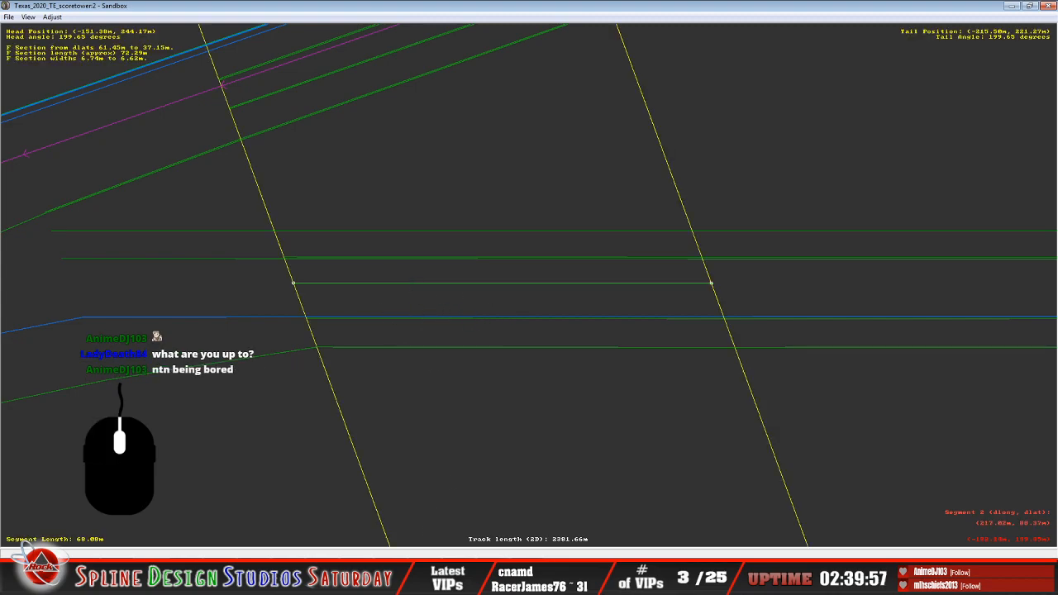
pyautogui.click(488, 579)
pyautogui.click(488, 552)
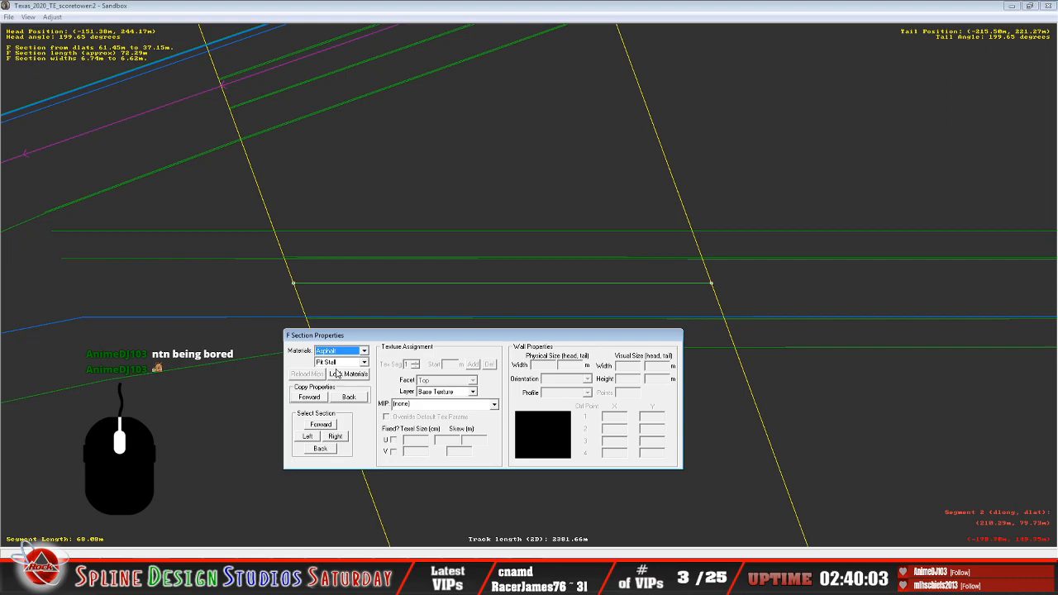
pyautogui.moveTo(462, 337); pyautogui.dragTo(476, 399)
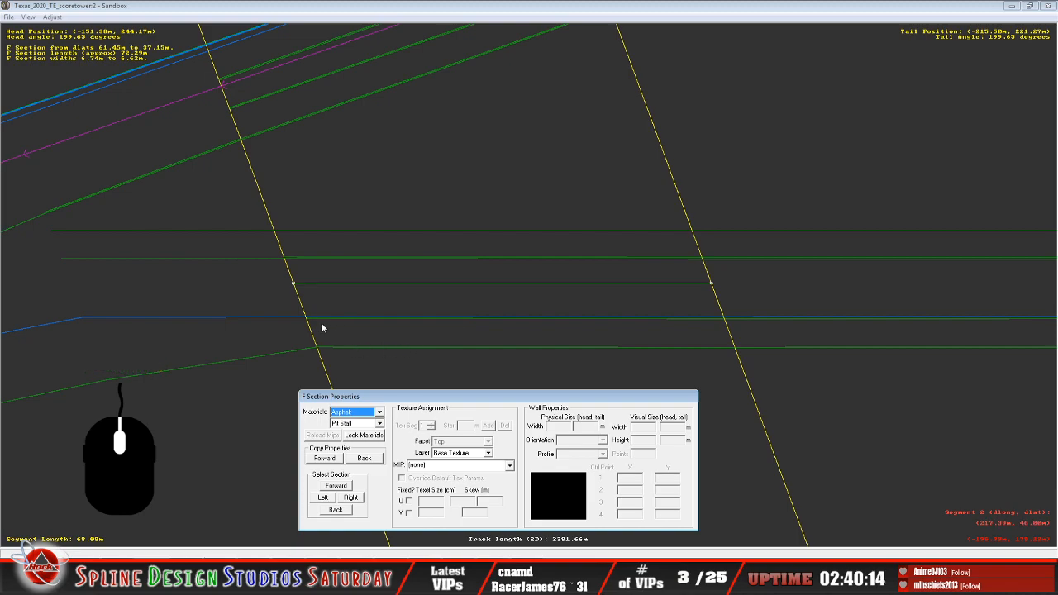
# Select the F section along the blue pit wall line in the same segment and check its material and texture properties
pyautogui.click(619, 320)
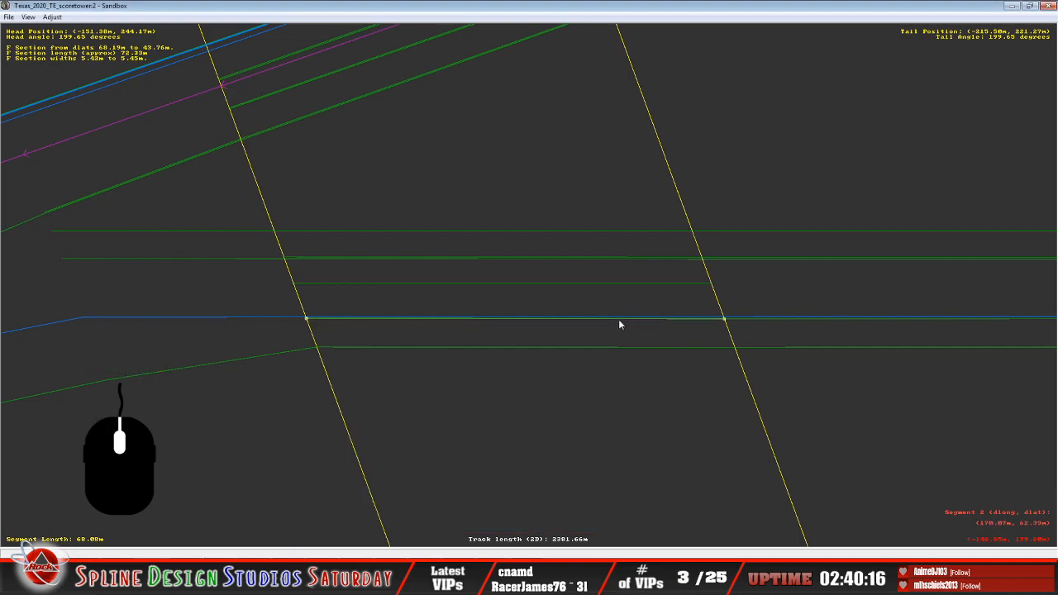
pyautogui.click(501, 576)
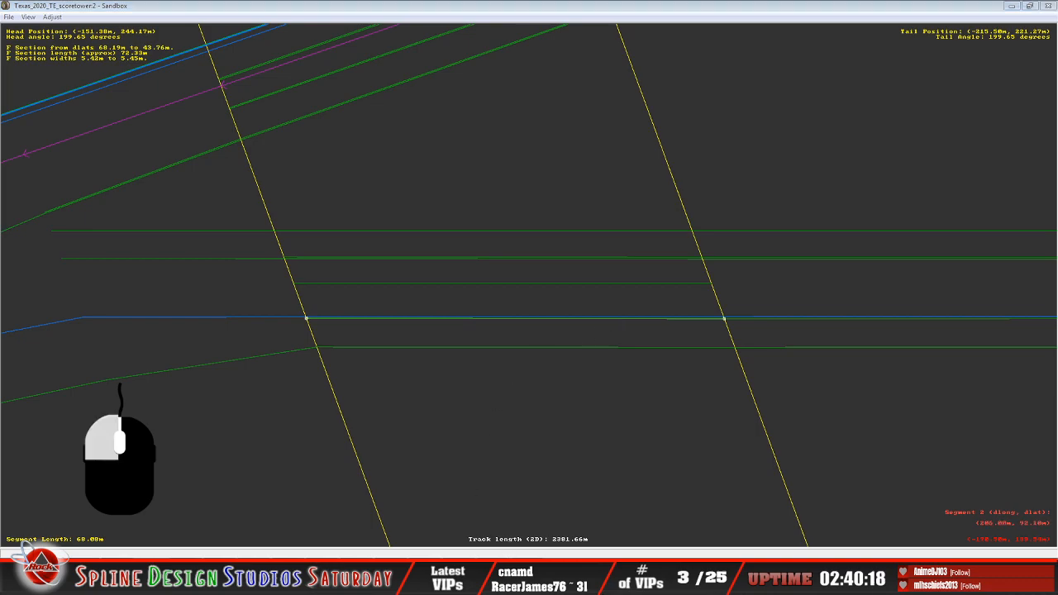
pyautogui.click(486, 551)
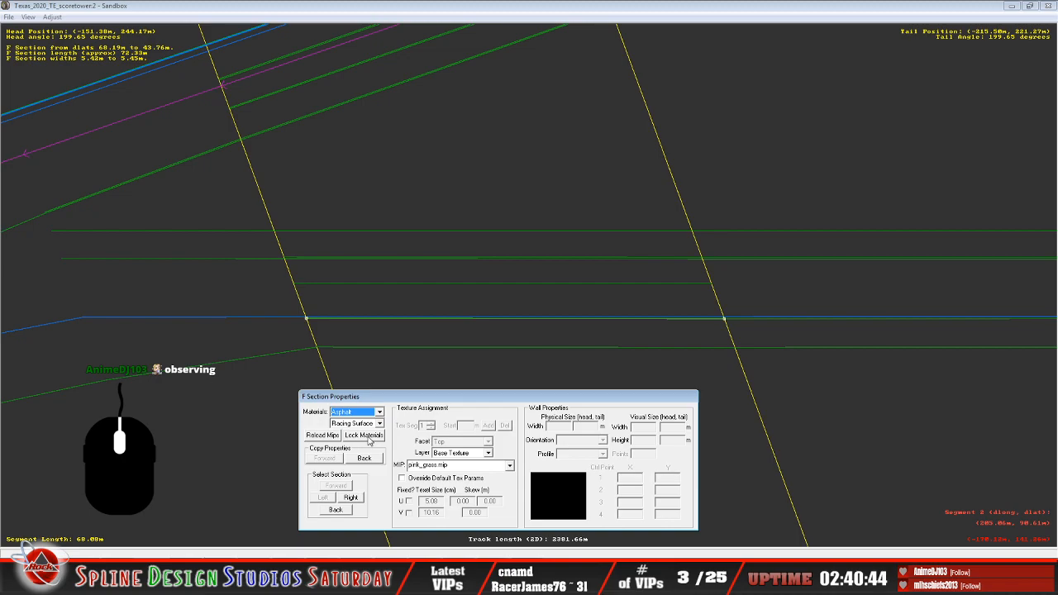
pyautogui.click(441, 18)
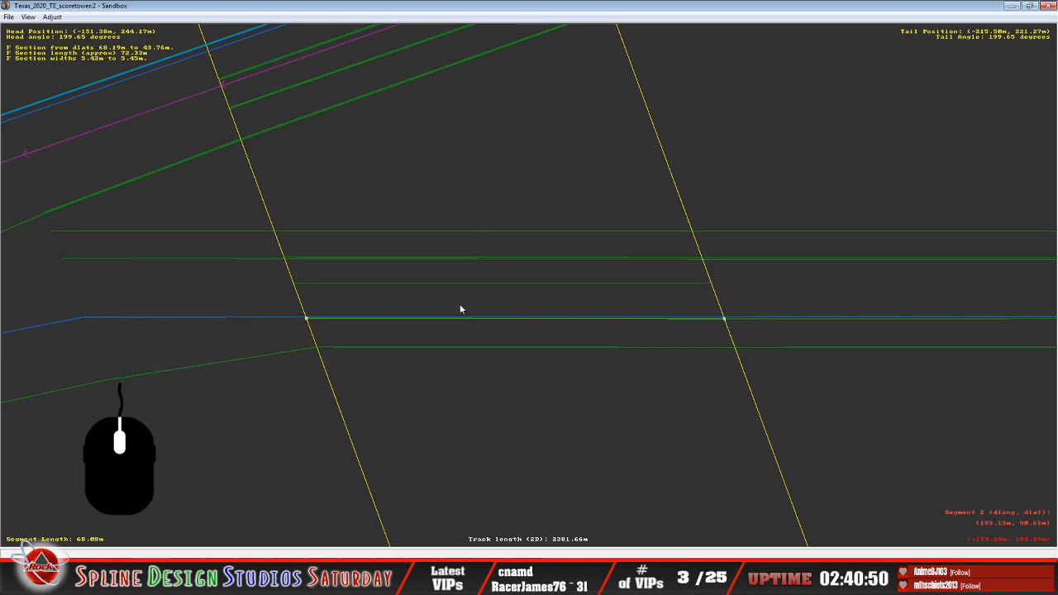
pyautogui.scroll(-5, 461, 308)
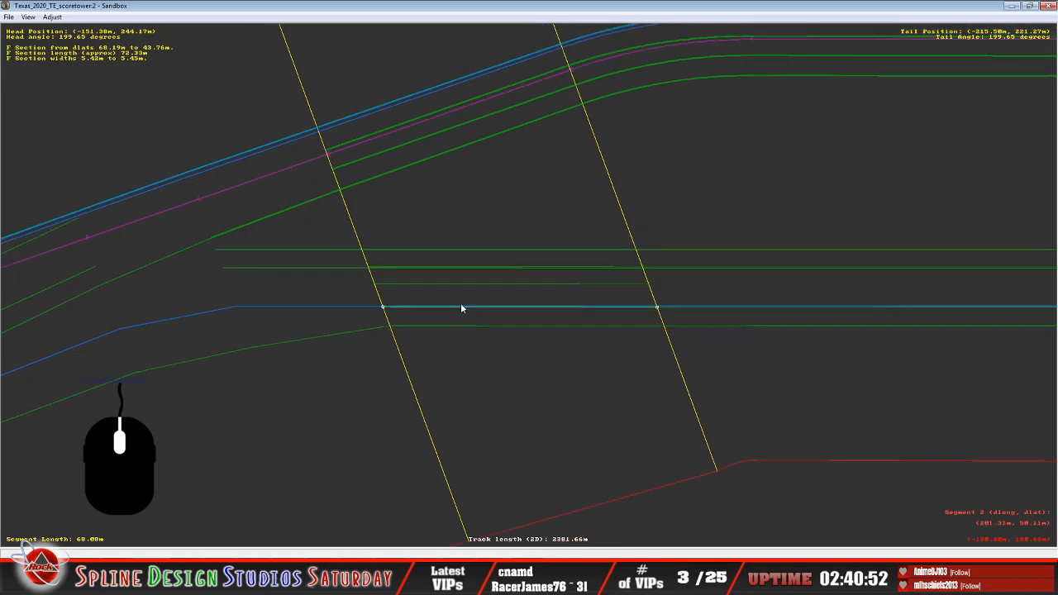
pyautogui.scroll(-2, 461, 308)
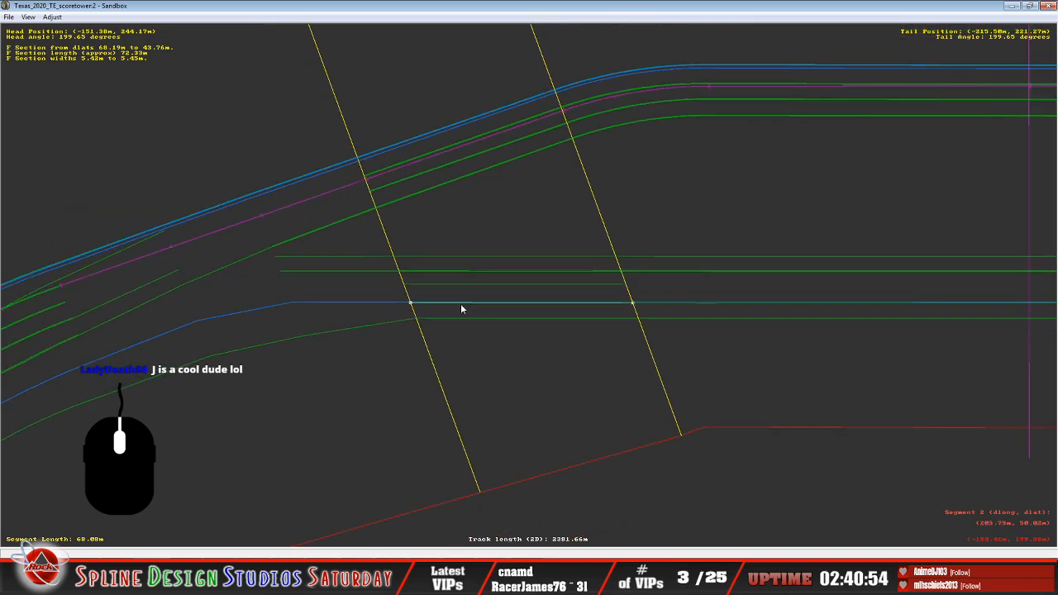
pyautogui.scroll(-3, 461, 309)
pyautogui.scroll(-1, 460, 309)
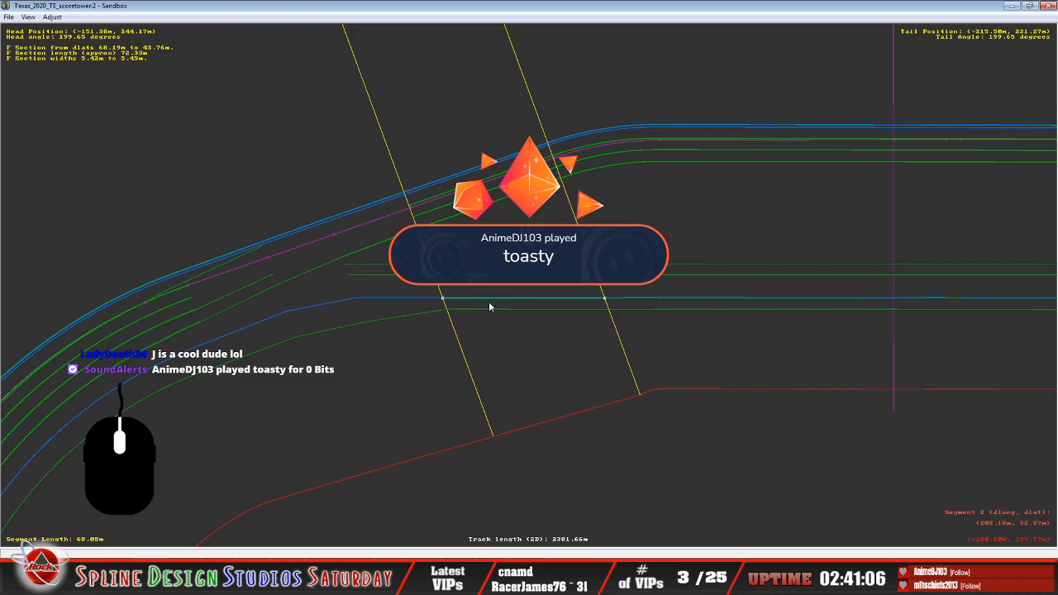
pyautogui.scroll(-5, 485, 279)
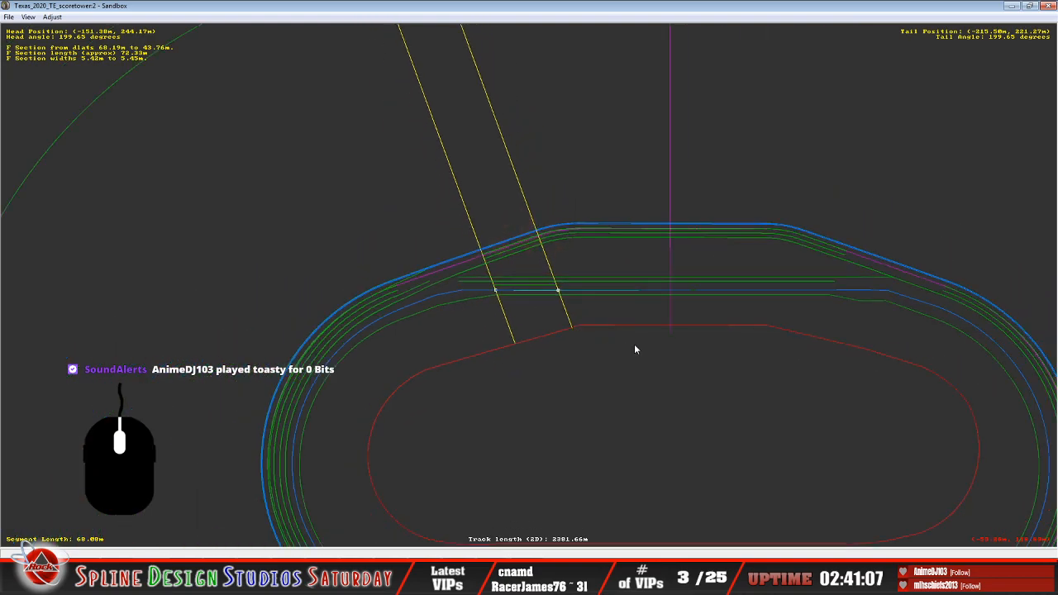
pyautogui.scroll(-5, 662, 349)
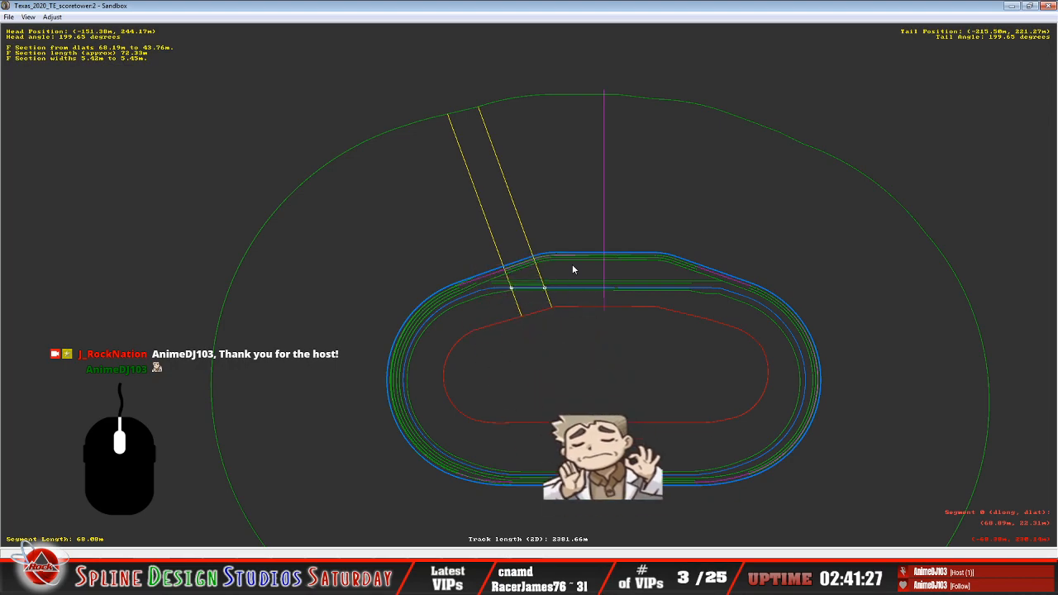
pyautogui.scroll(4, 573, 266)
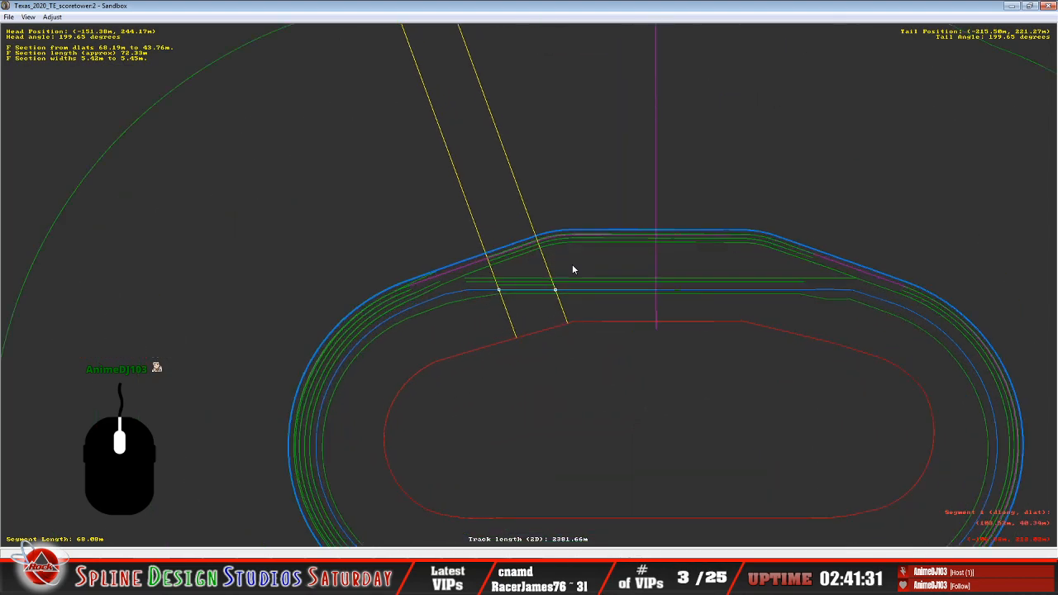
pyautogui.scroll(-4, 573, 265)
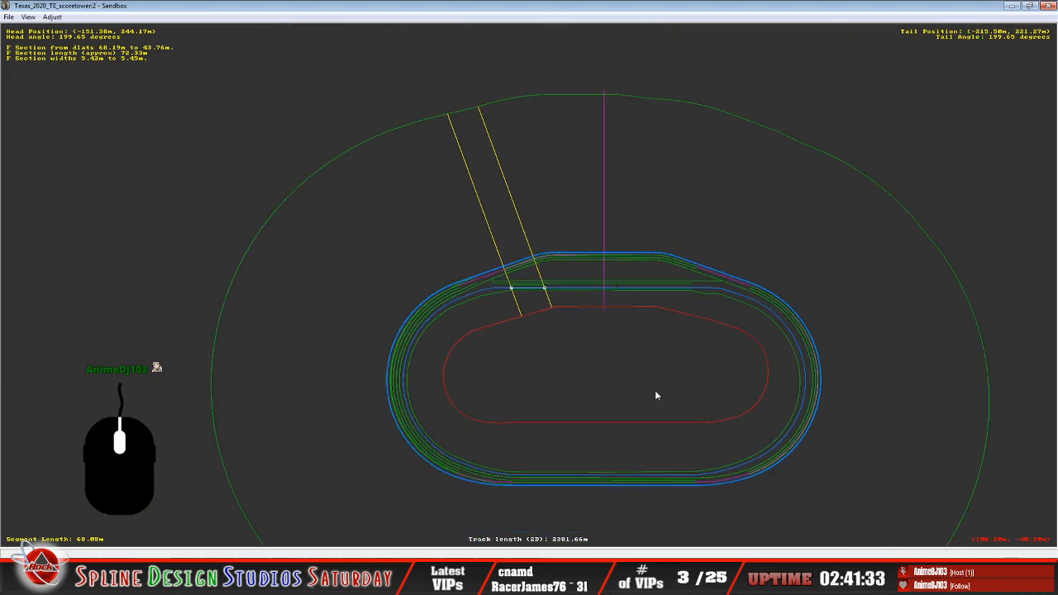
pyautogui.scroll(-1, 656, 391)
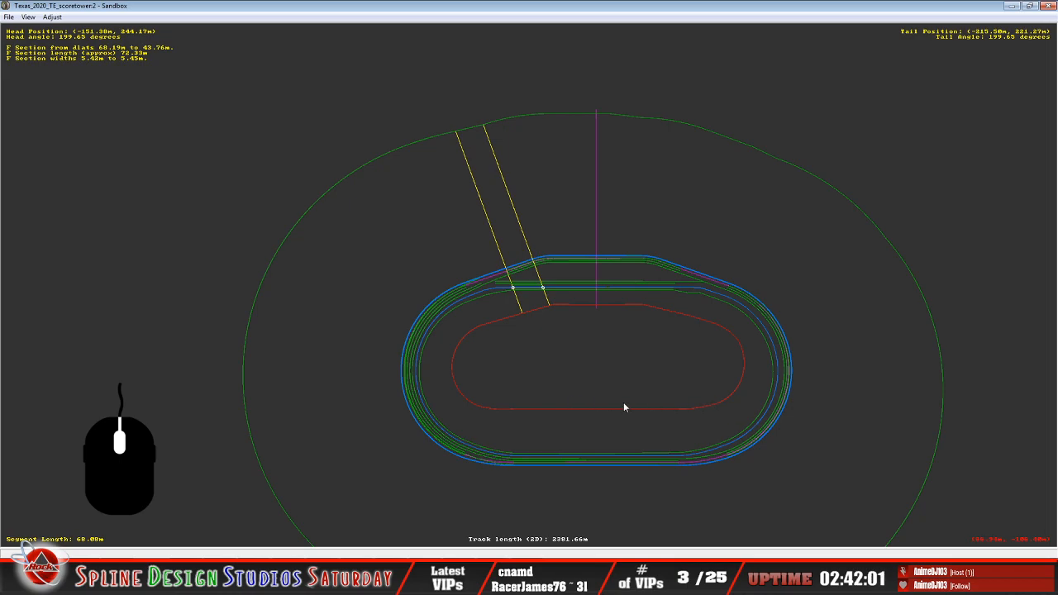
pyautogui.scroll(5, 625, 399)
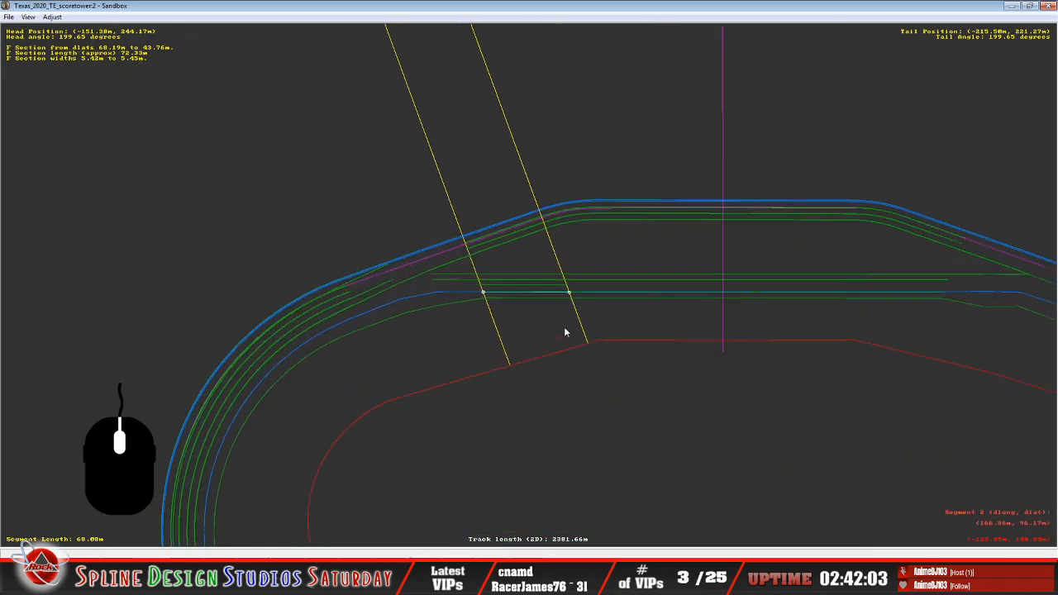
pyautogui.scroll(5, 566, 331)
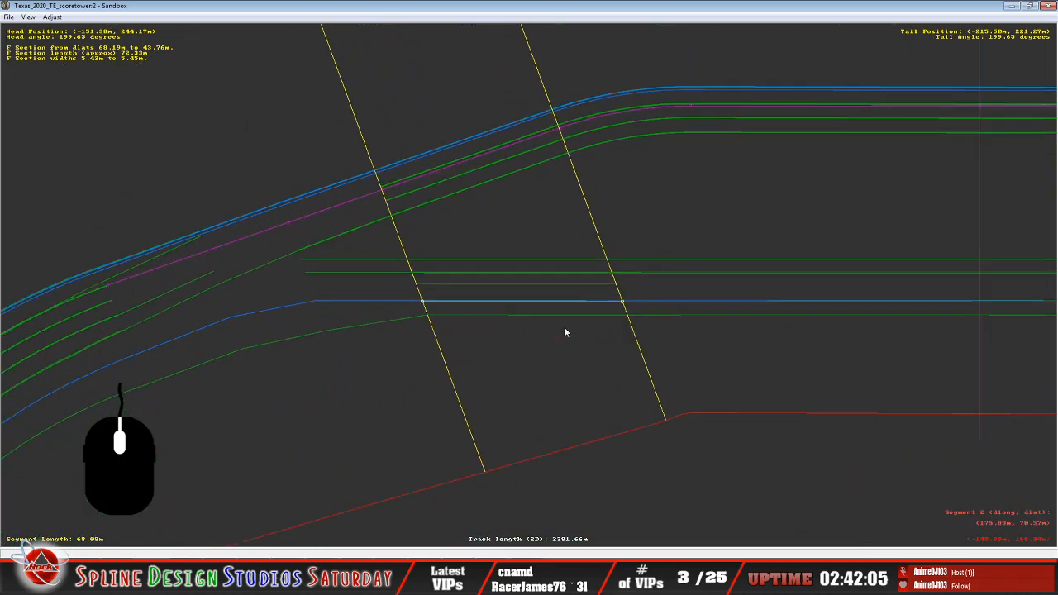
pyautogui.scroll(2, 566, 332)
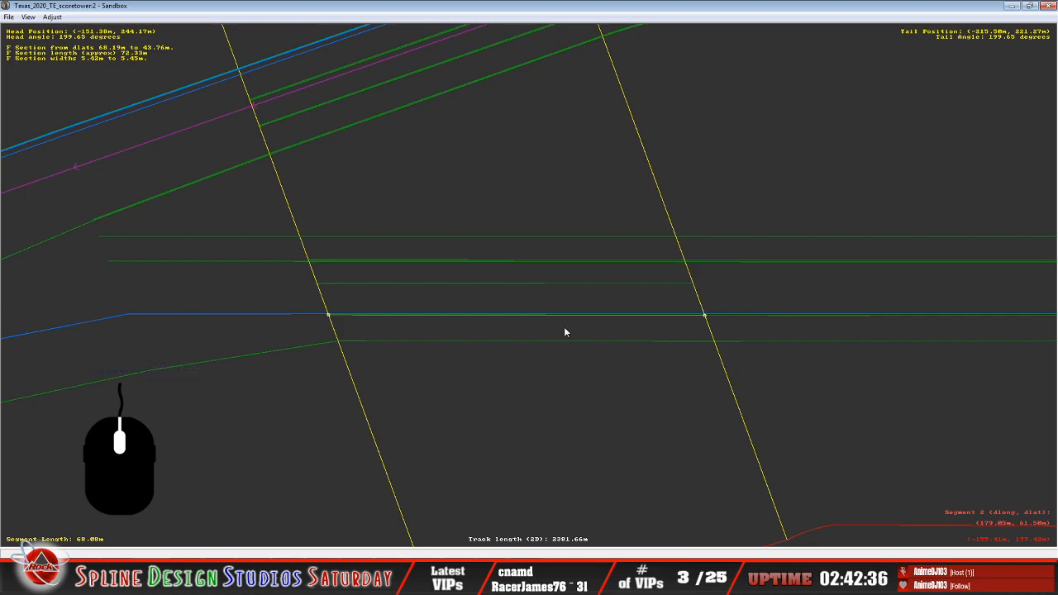
pyautogui.scroll(-3, 562, 335)
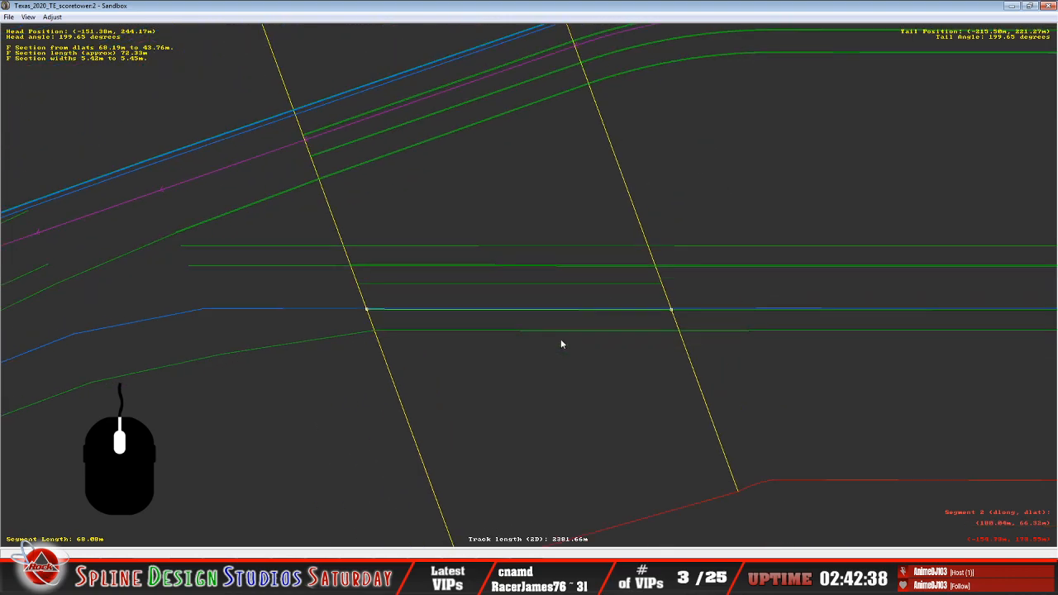
pyautogui.scroll(-2, 561, 344)
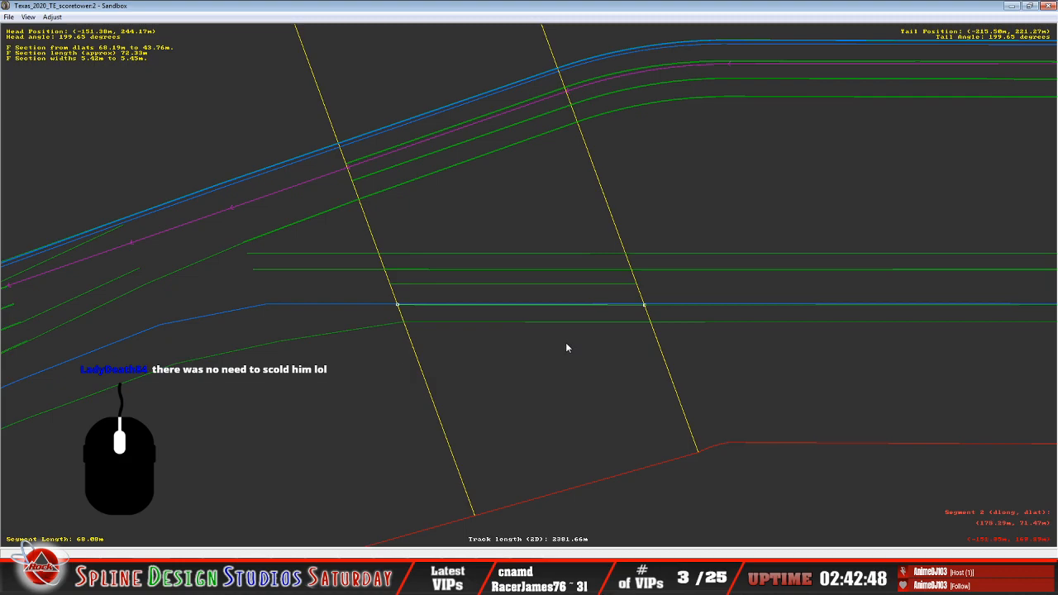
pyautogui.scroll(-1, 859, 267)
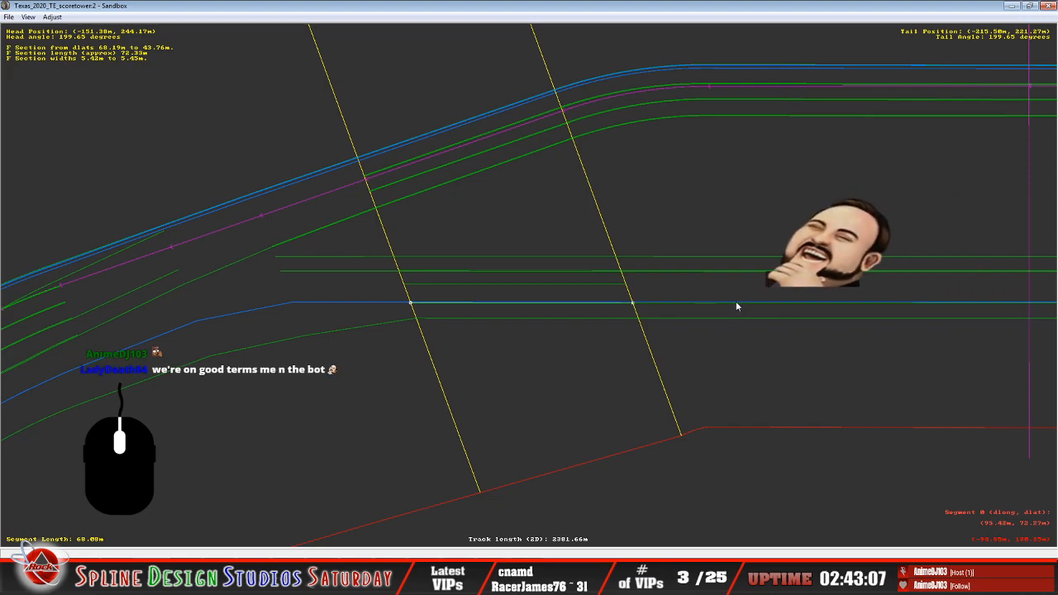
pyautogui.scroll(3, 737, 306)
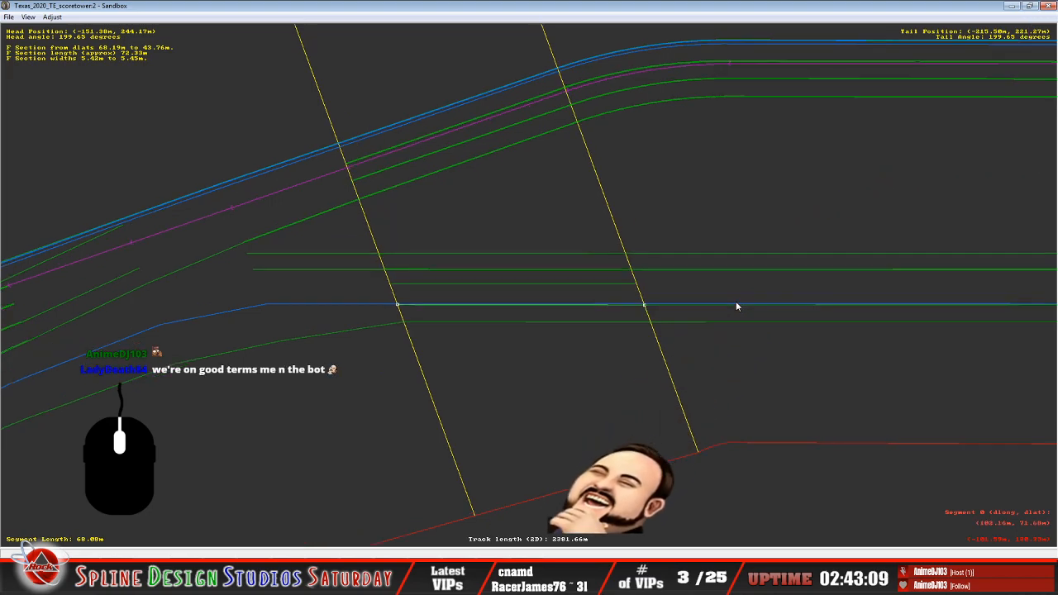
pyautogui.scroll(1, 736, 301)
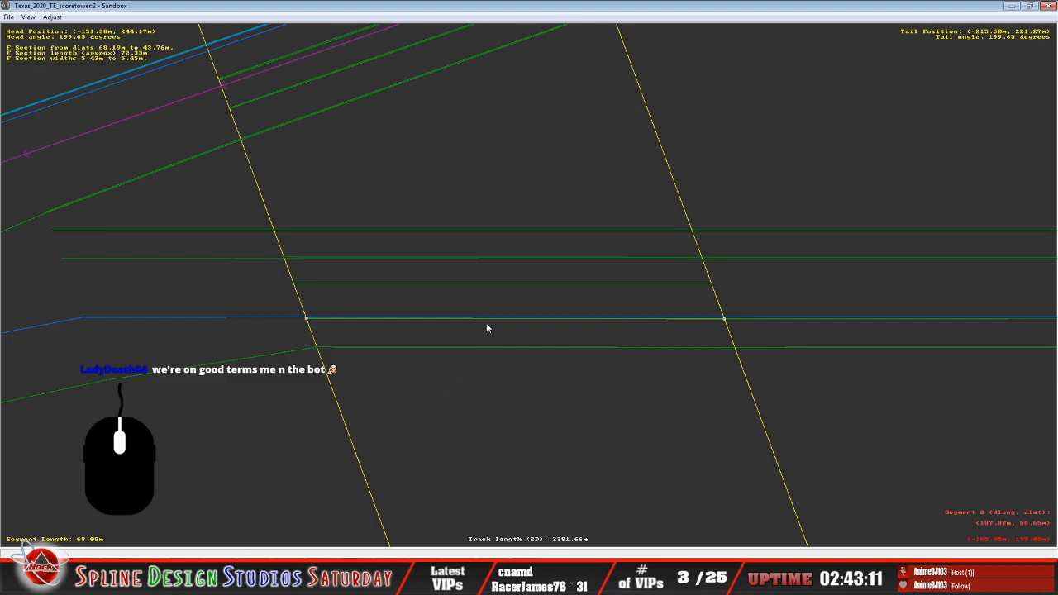
# Turn on drawing the world underneath the track geometry, keeping the extended surface types displayed
pyautogui.click(27, 17)
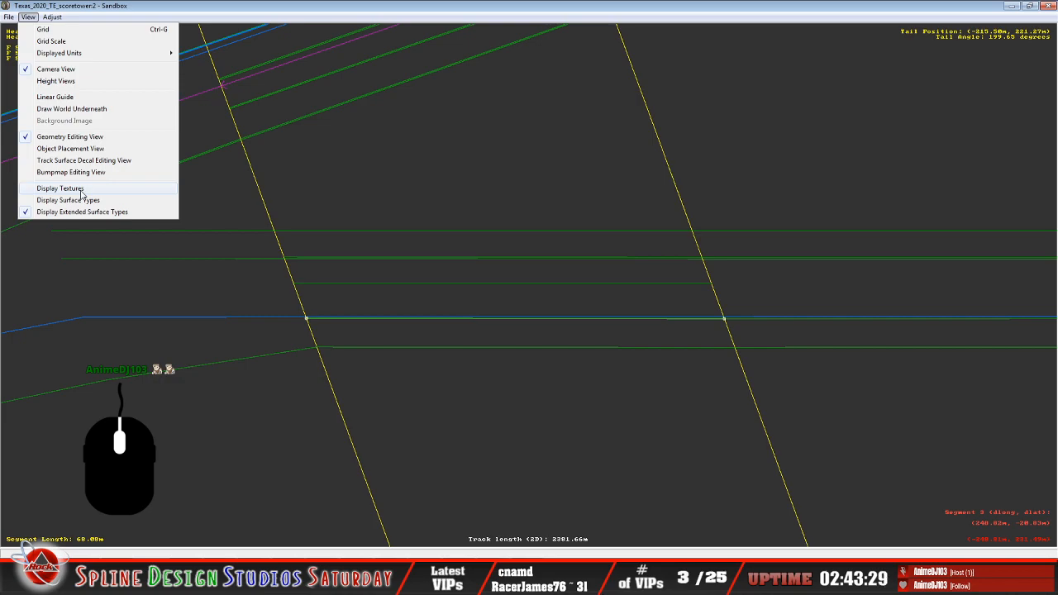
pyautogui.click(74, 109)
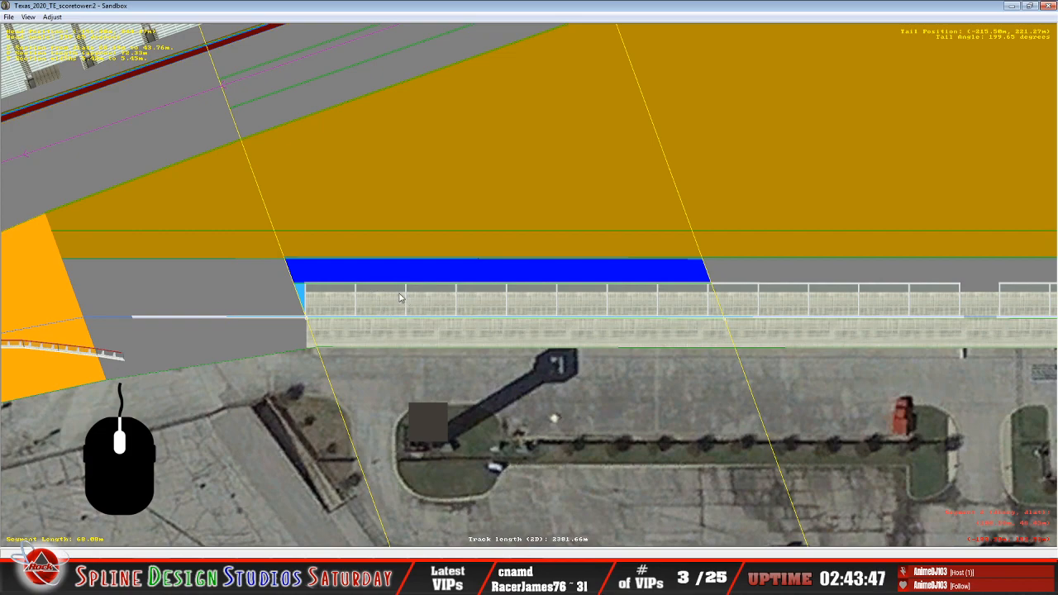
pyautogui.click(28, 17)
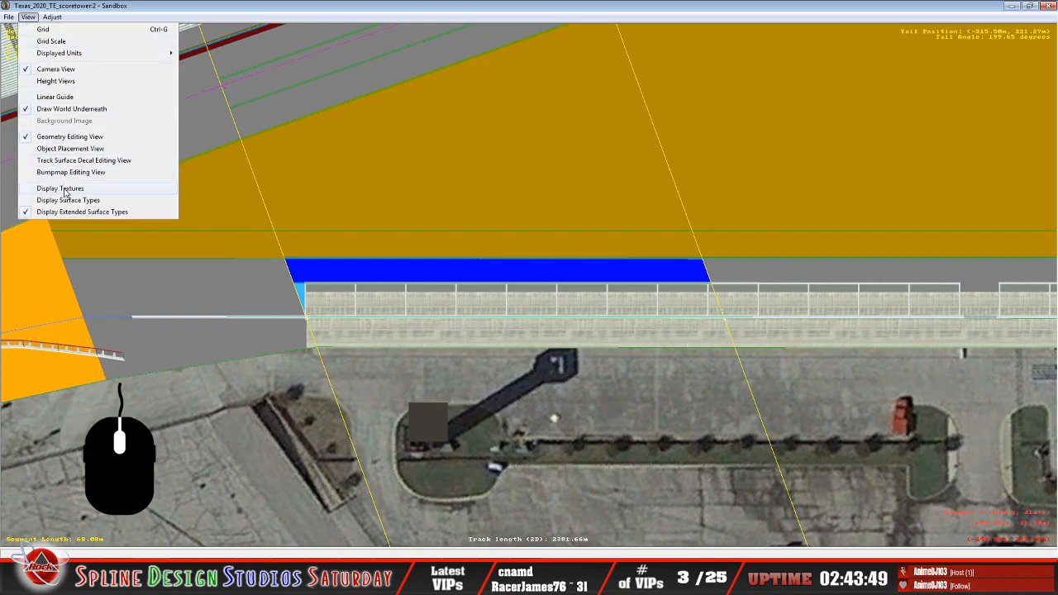
pyautogui.click(68, 109)
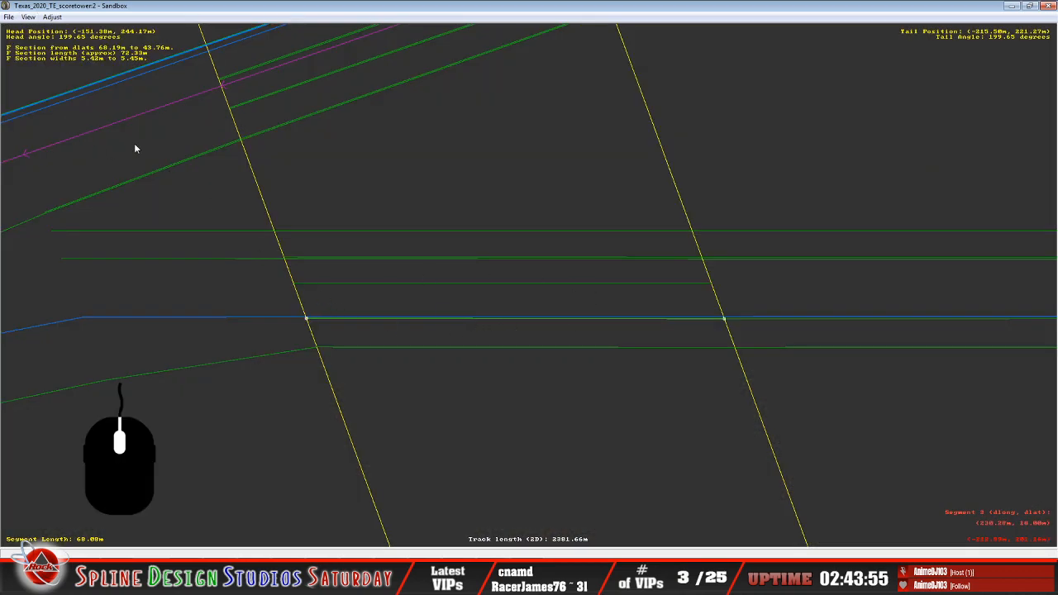
pyautogui.click(28, 16)
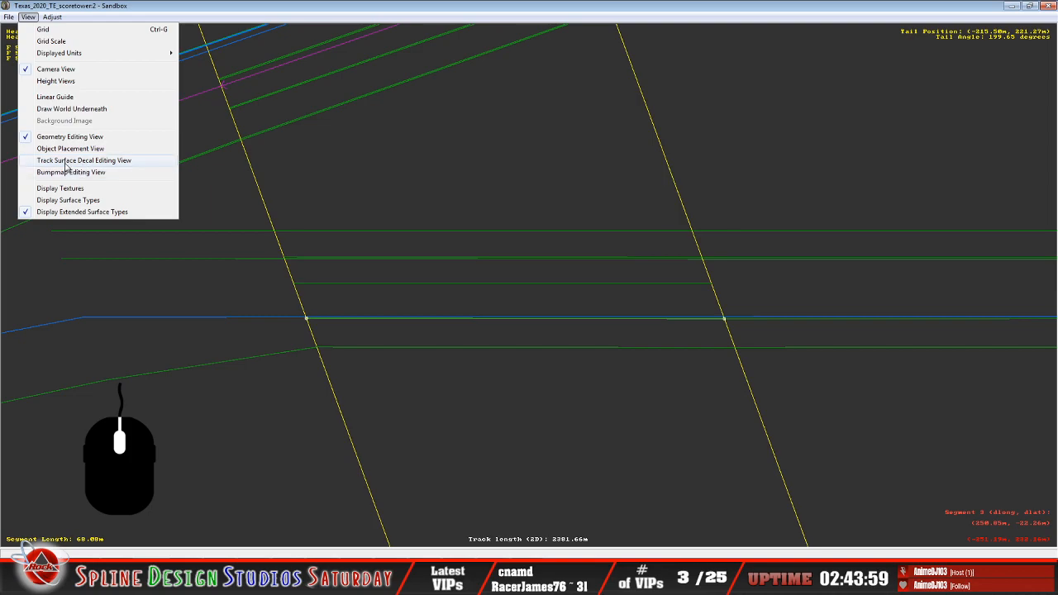
pyautogui.click(65, 109)
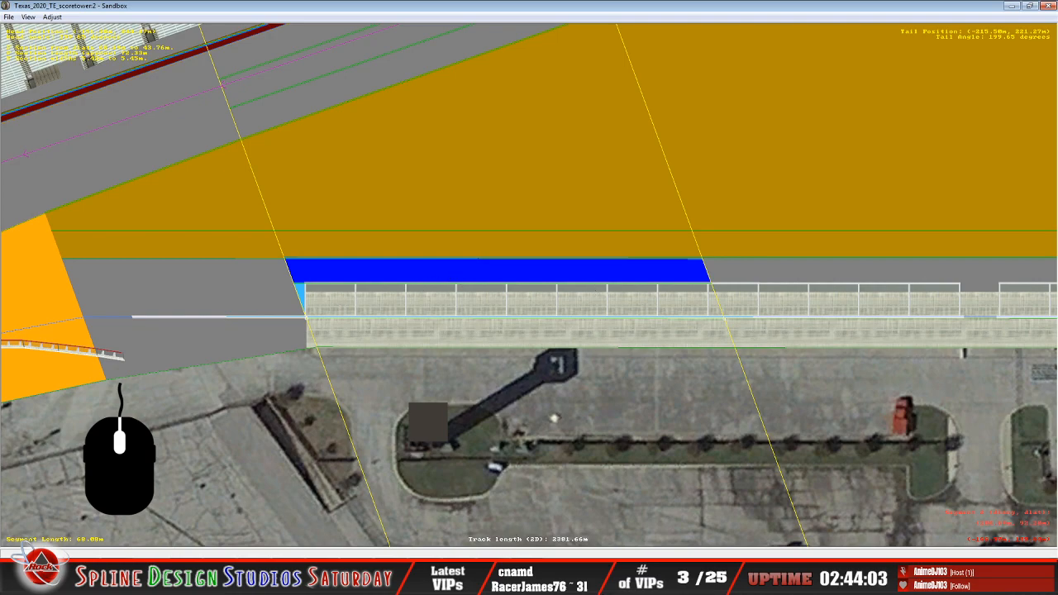
# Check the material and surface type of the selected F section along the pit wall line, and close the section properties
pyautogui.click(504, 547)
pyautogui.click(479, 547)
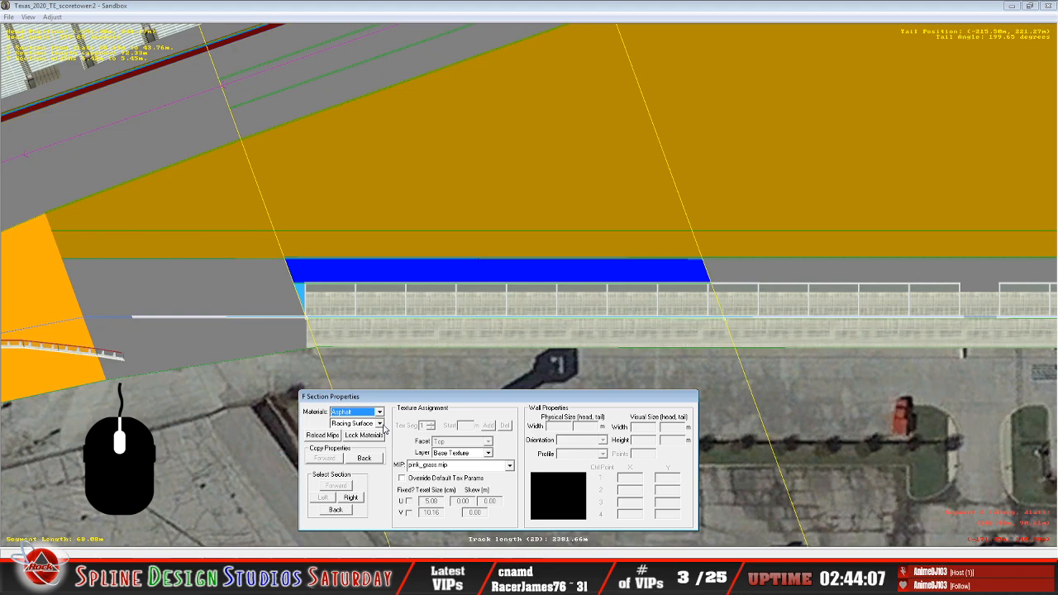
pyautogui.click(478, 15)
pyautogui.scroll(1, 459, 342)
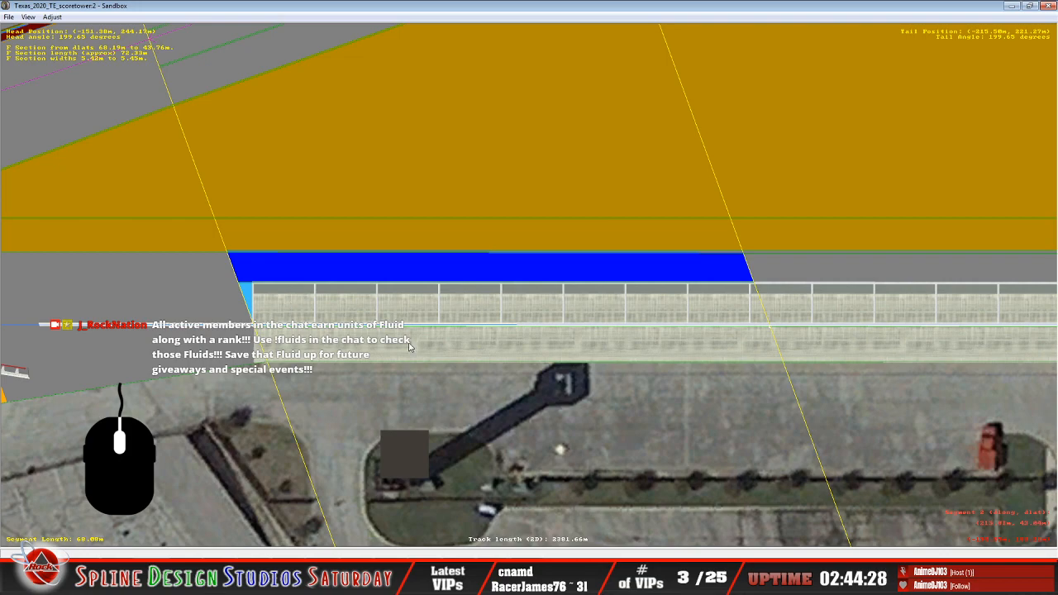
# Switch to the track file in Notepad, highlight the stall_0 values under regular stalls, and return to Sandbox
pyautogui.click(641, 578)
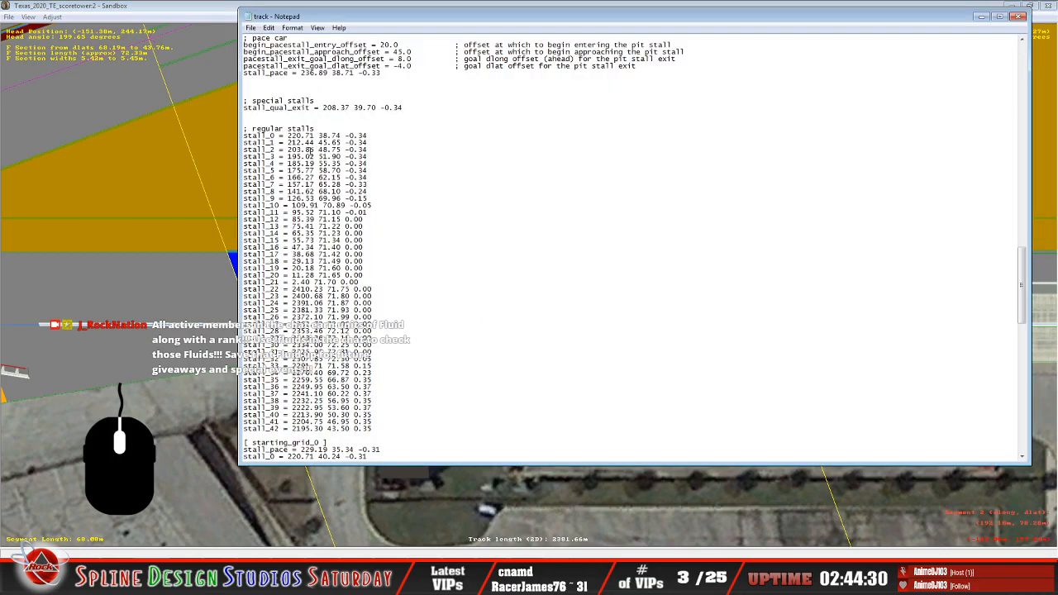
pyautogui.moveTo(382, 128); pyautogui.dragTo(386, 137)
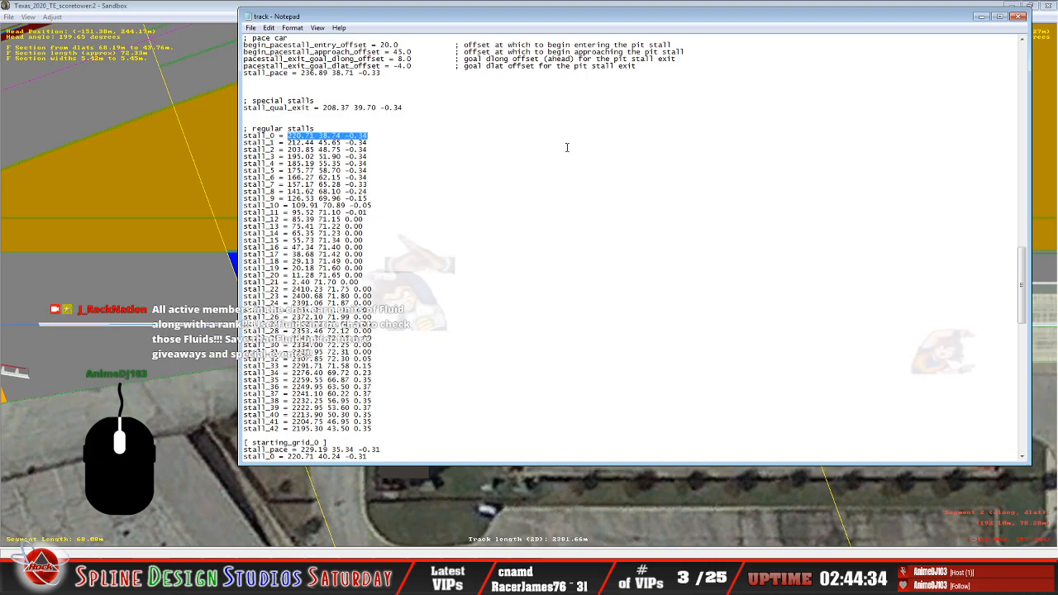
pyautogui.click(234, 32)
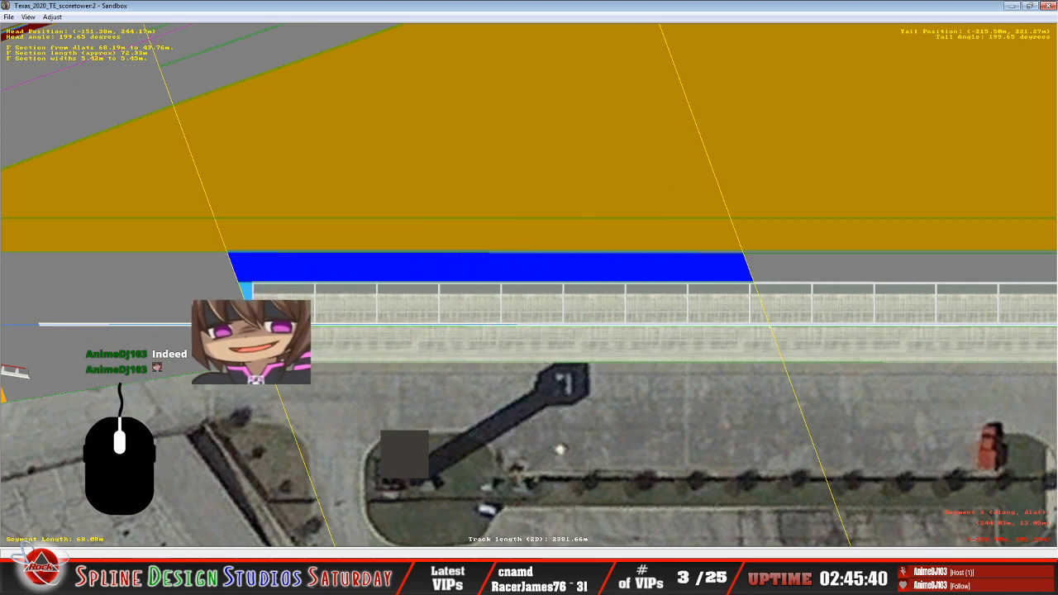
pyautogui.click(383, 9)
# Examine the pit stall layout and surface types along the whole pit road, including the sections around the blue pit stall area
pyautogui.scroll(-3, 463, 331)
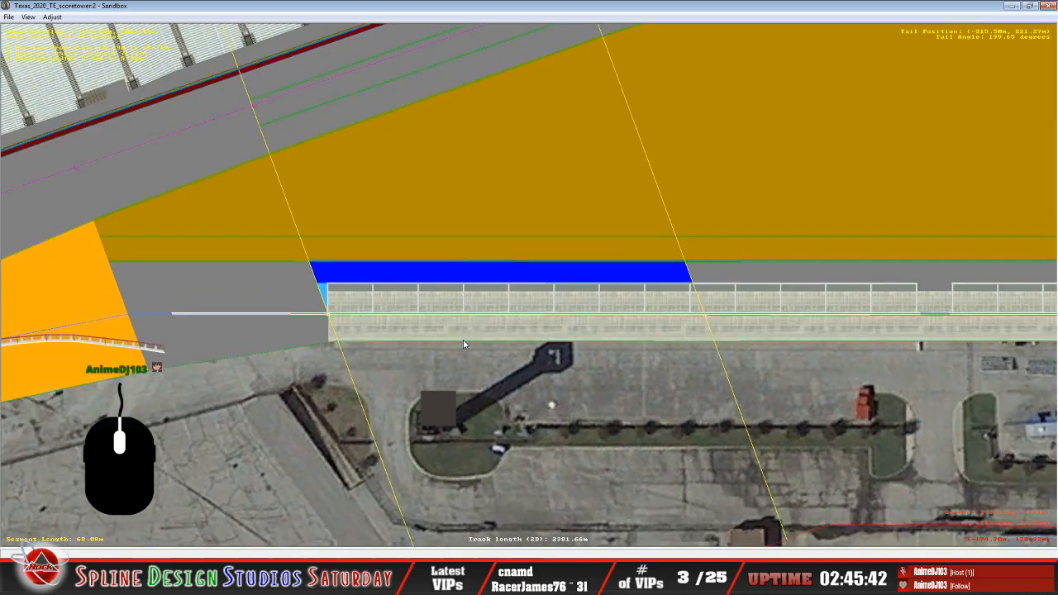
pyautogui.scroll(-1, 463, 340)
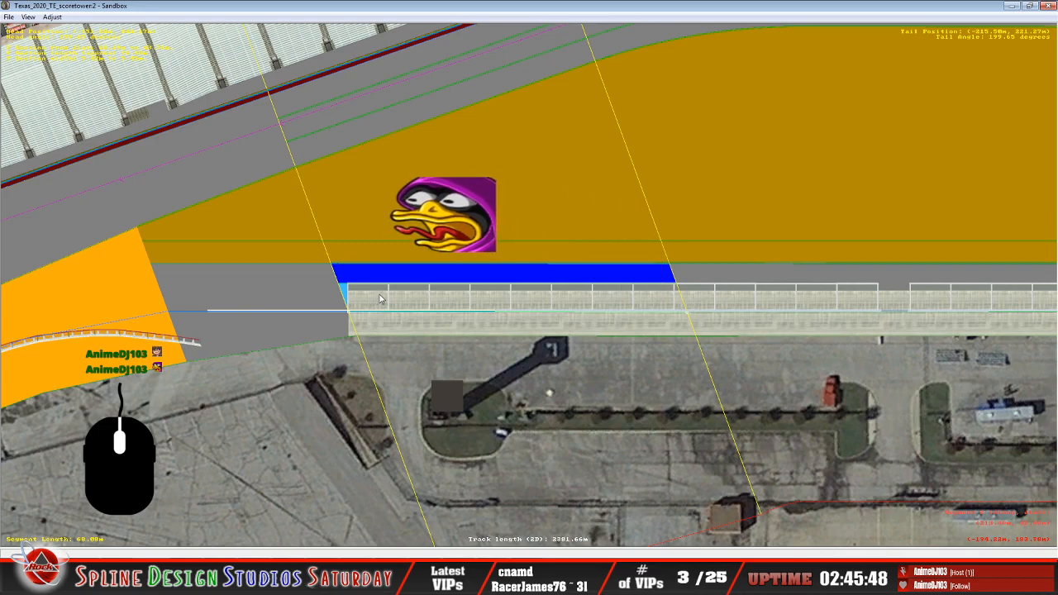
pyautogui.scroll(1, 384, 302)
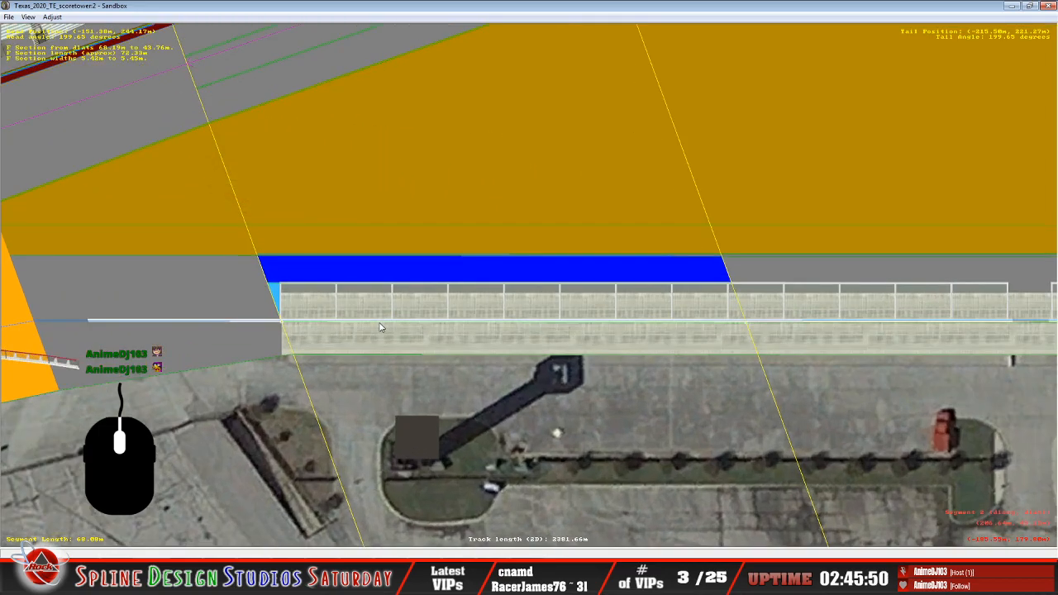
pyautogui.scroll(-1, 411, 324)
pyautogui.scroll(-2, 411, 325)
pyautogui.rightClick(830, 286)
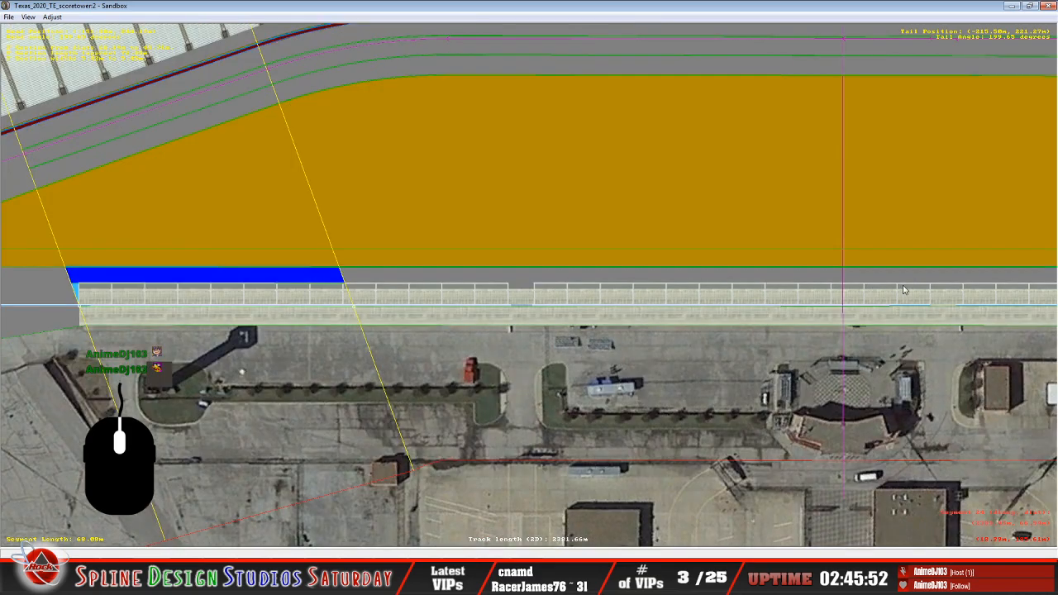
pyautogui.rightClick(904, 289)
pyautogui.rightClick(918, 298)
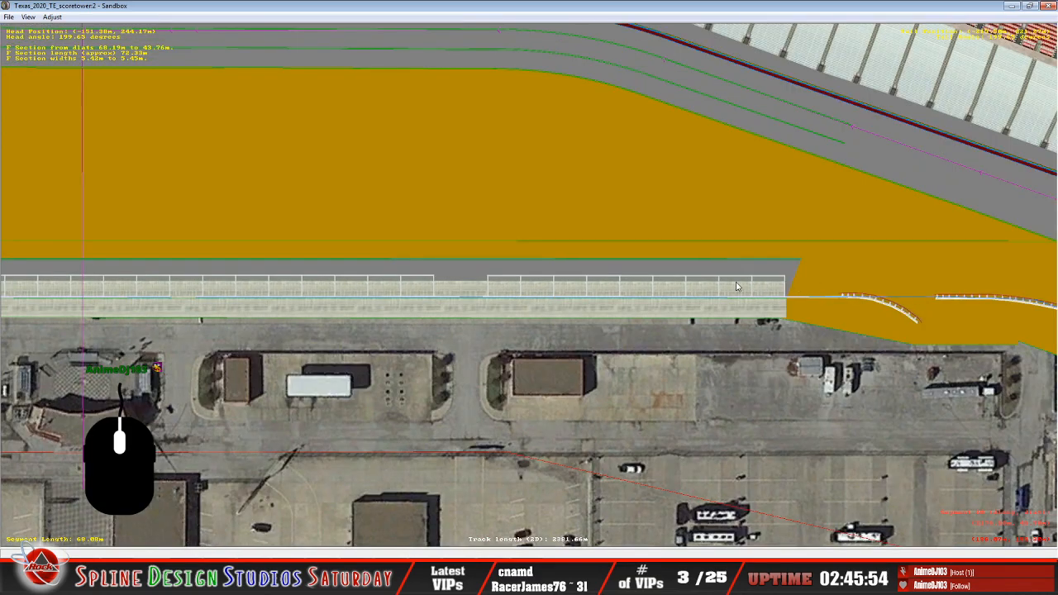
pyautogui.rightClick(599, 282)
pyautogui.rightClick(349, 292)
pyautogui.rightClick(325, 292)
pyautogui.rightClick(293, 288)
pyautogui.rightClick(280, 275)
pyautogui.rightClick(281, 279)
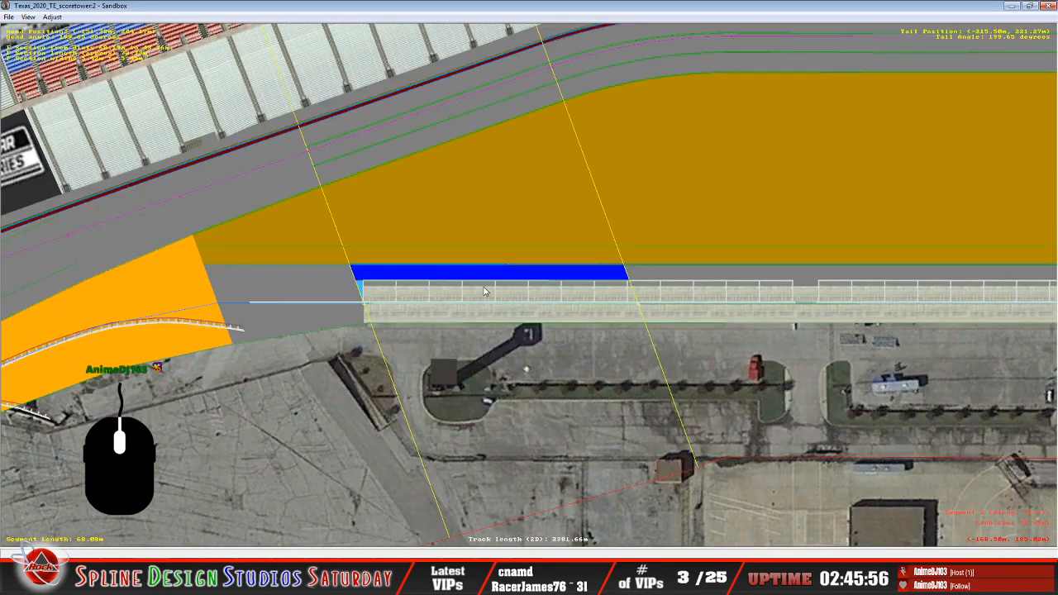
pyautogui.scroll(1, 503, 323)
pyautogui.scroll(1, 498, 325)
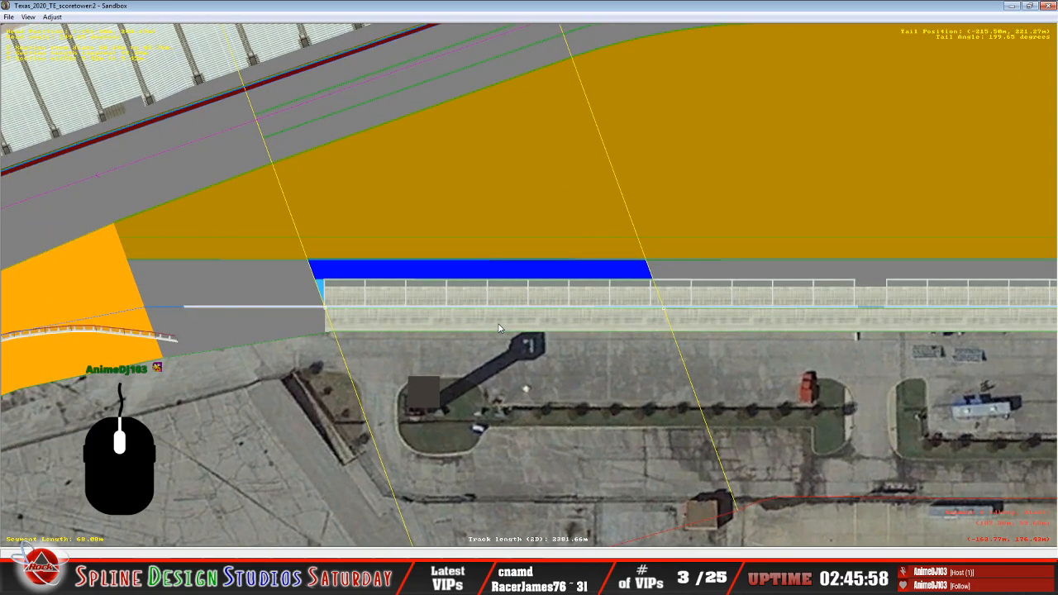
pyautogui.scroll(-3, 498, 323)
pyautogui.scroll(-1, 499, 323)
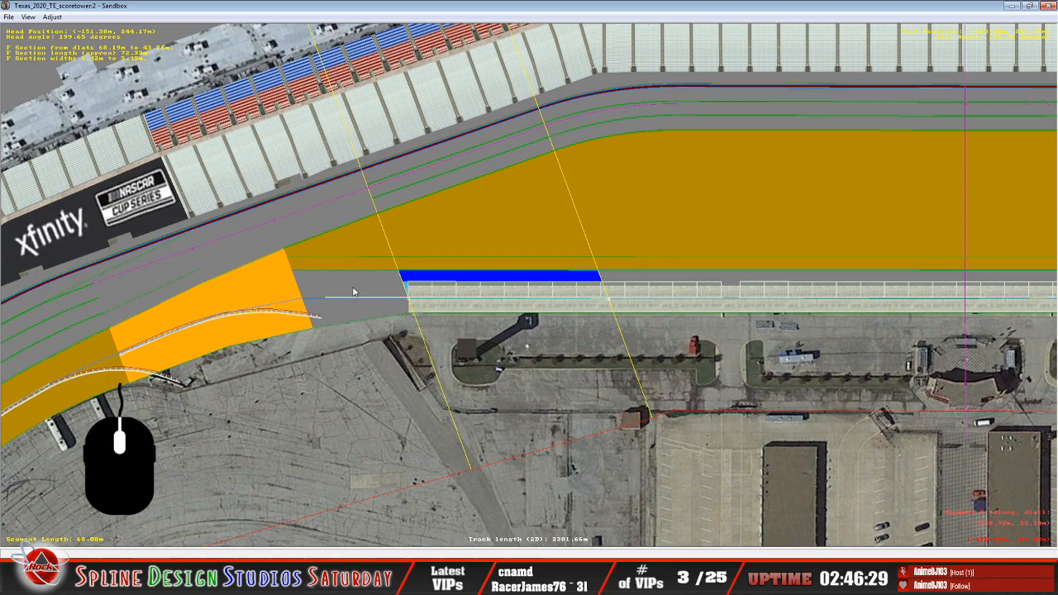
pyautogui.scroll(2, 349, 281)
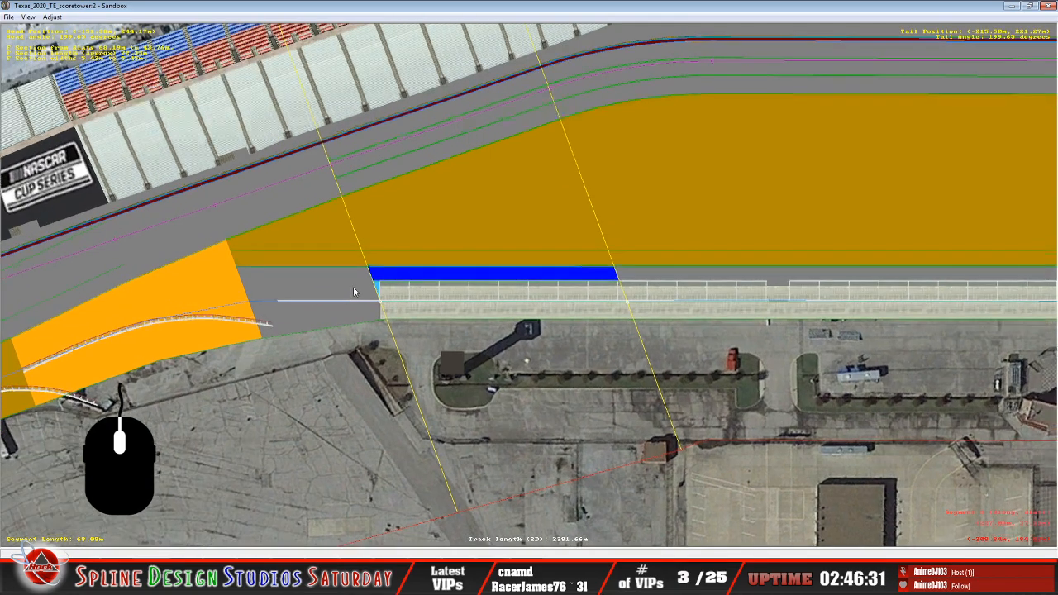
# Set the grey asphalt F sections between the orange area and the first pit stall to Apron Near Pits, and lock the materials
pyautogui.click(343, 267)
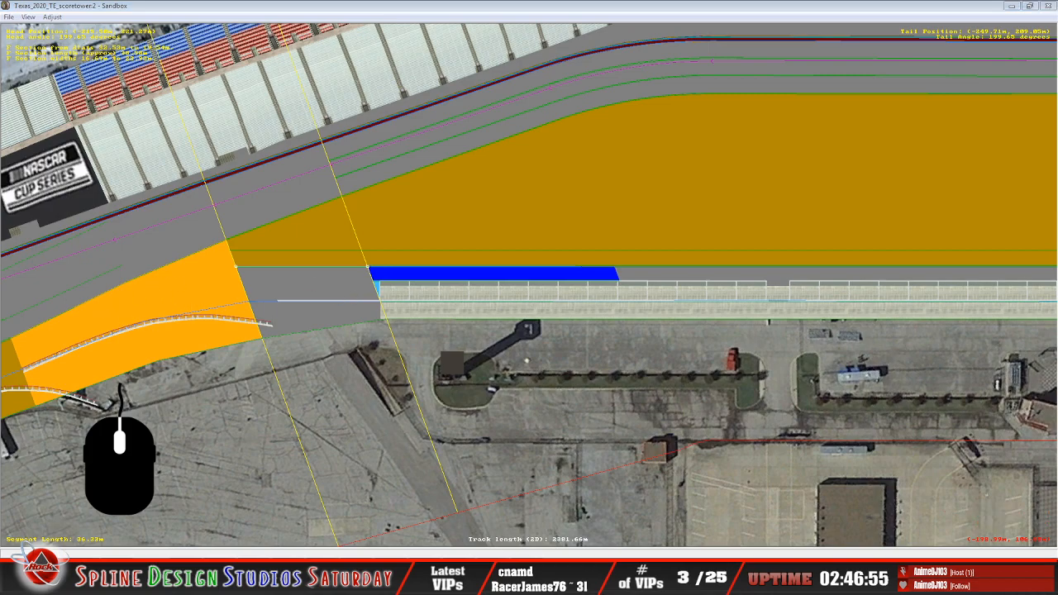
pyautogui.click(466, 546)
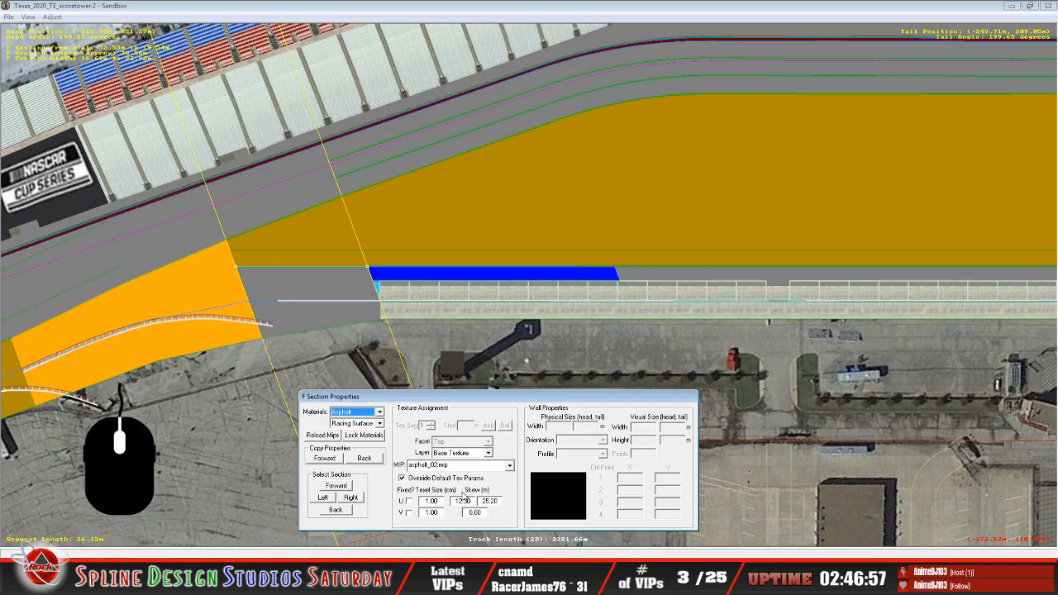
pyautogui.click(380, 424)
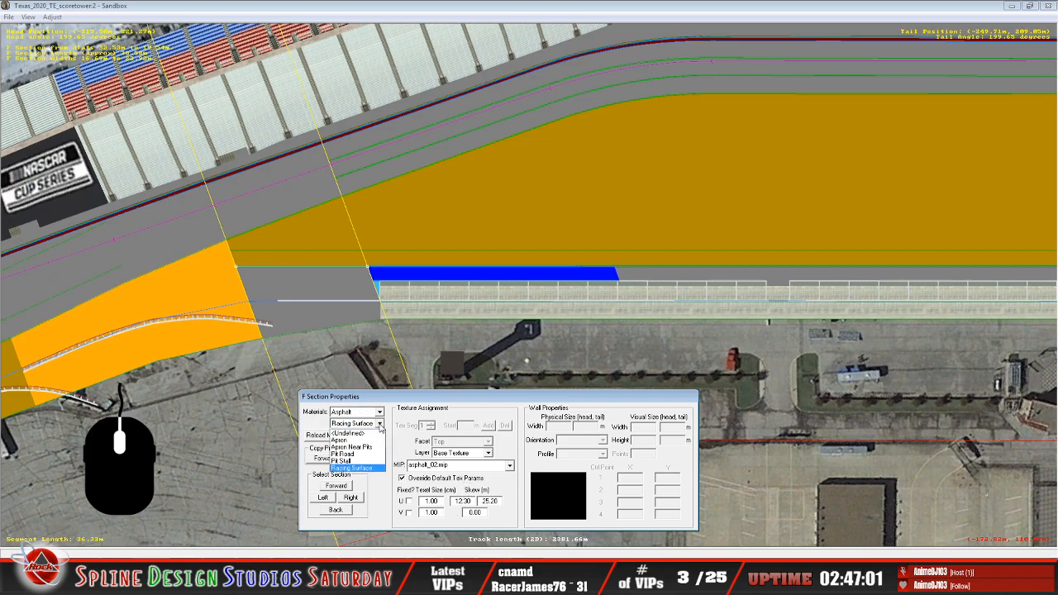
pyautogui.click(352, 447)
pyautogui.click(347, 498)
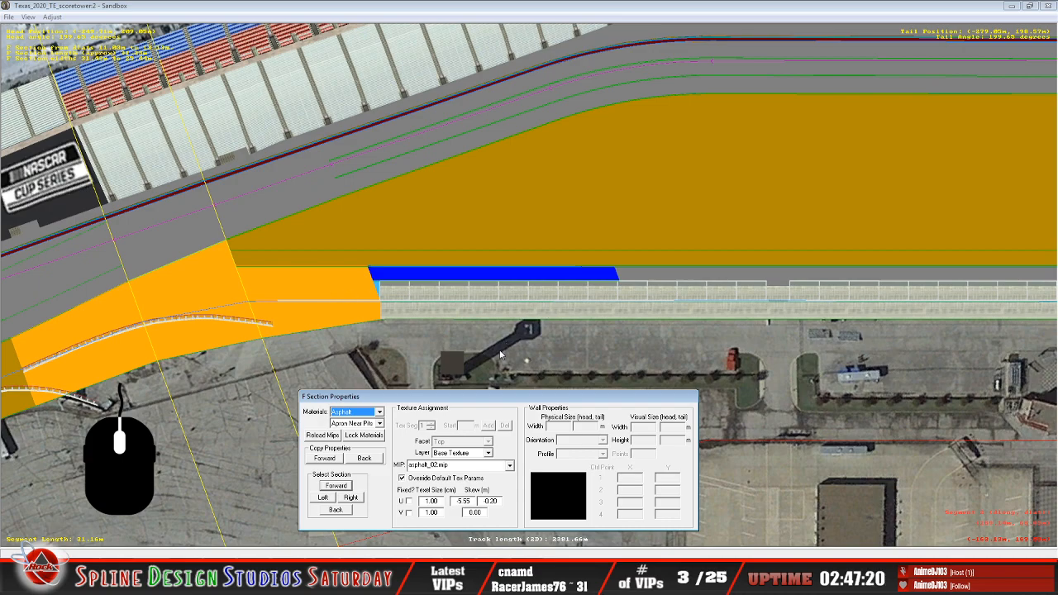
pyautogui.click(364, 435)
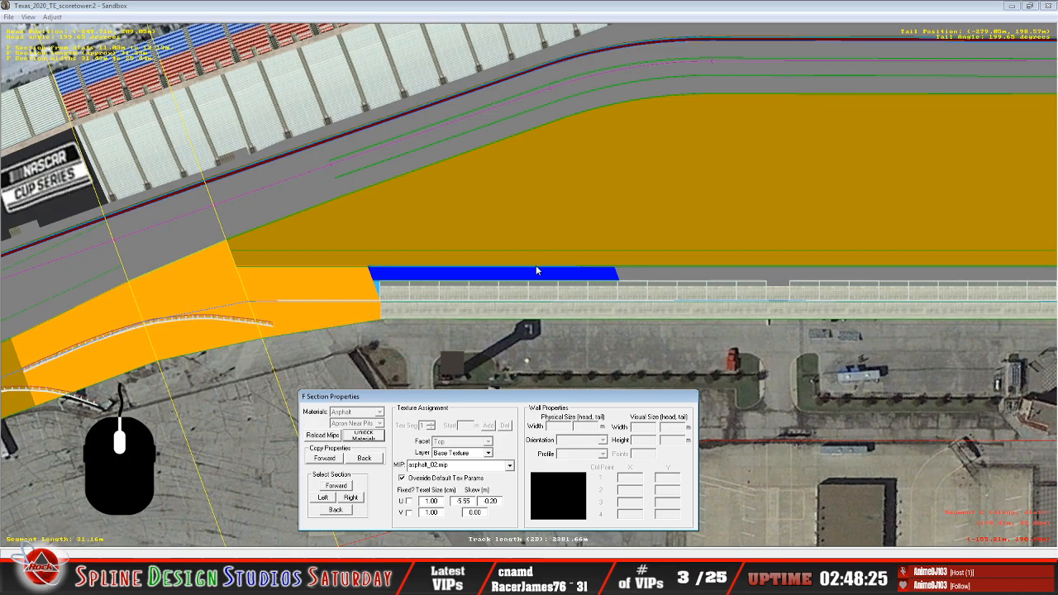
# Switch the geometry display from extended surface types to textures
pyautogui.click(29, 16)
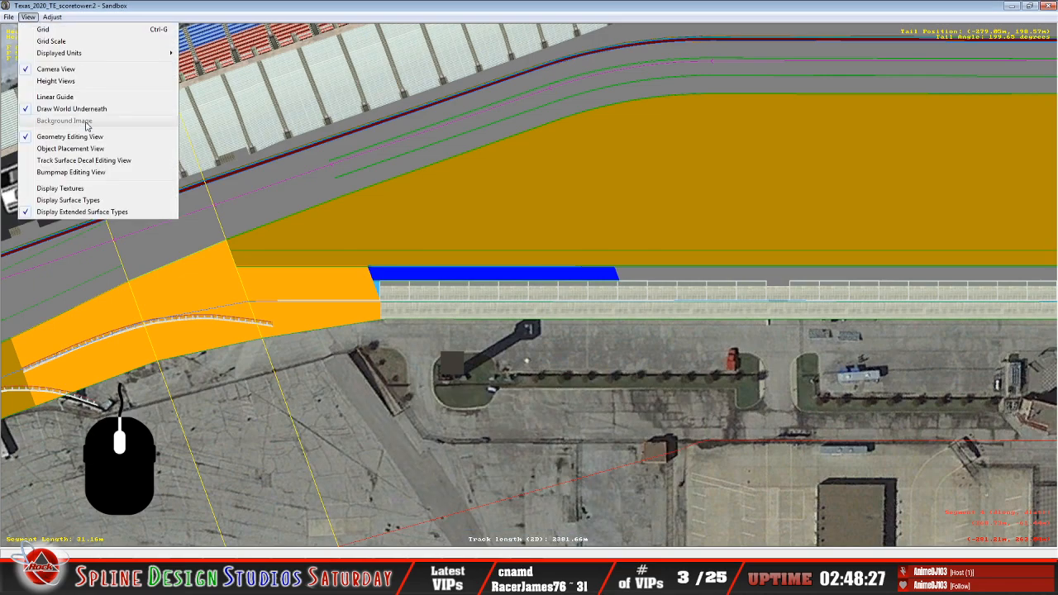
pyautogui.click(63, 188)
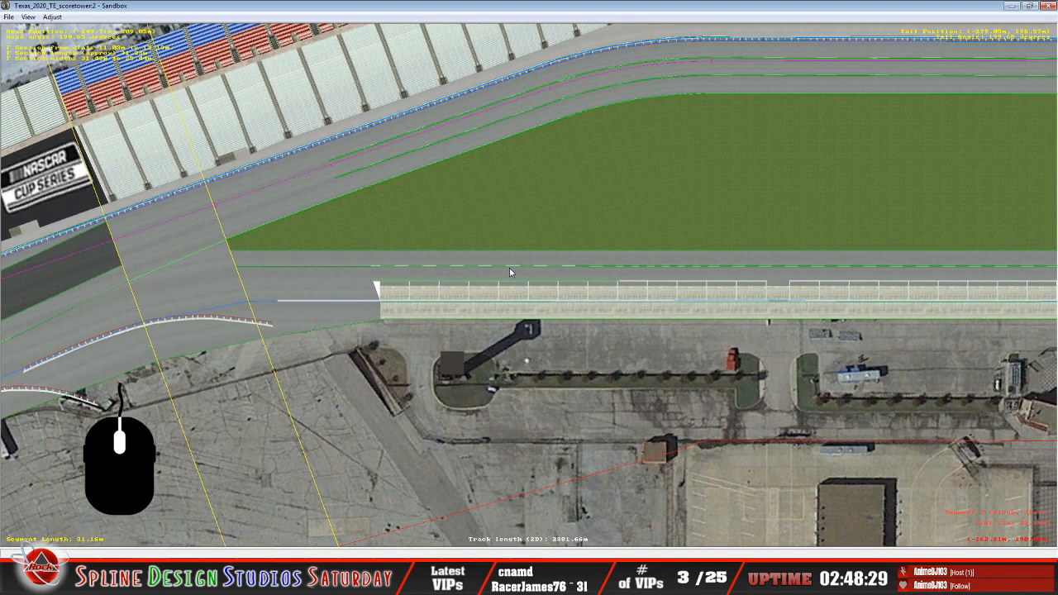
pyautogui.scroll(4, 359, 288)
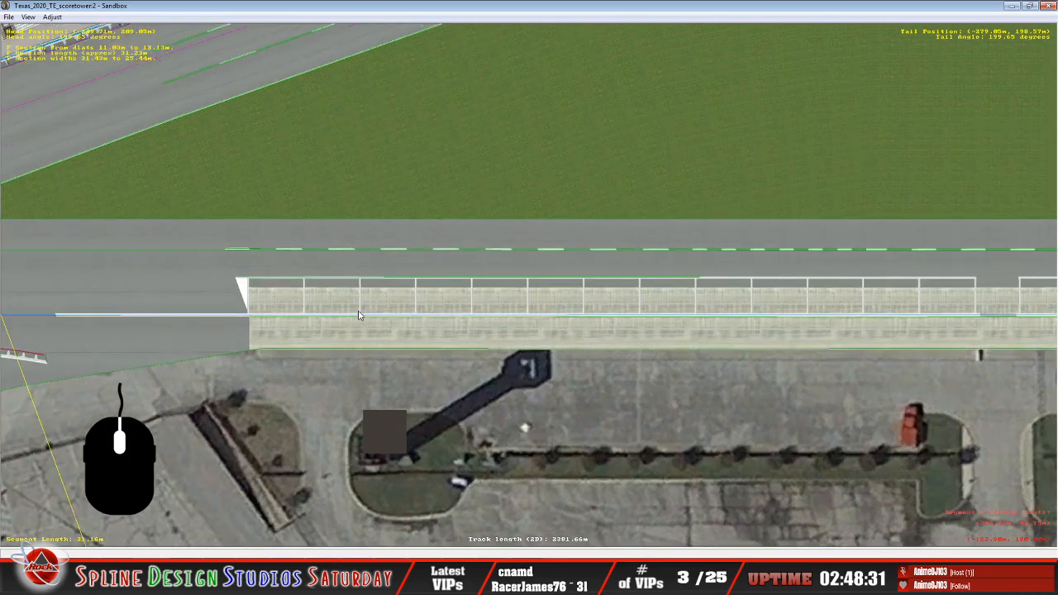
pyautogui.scroll(1, 358, 315)
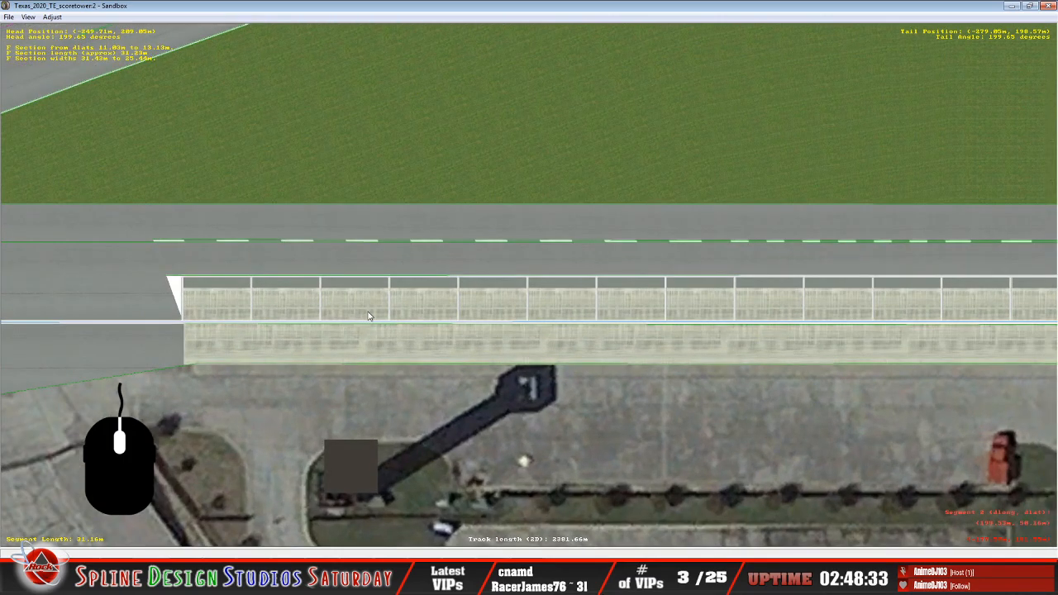
pyautogui.rightClick(538, 354)
pyautogui.rightClick(227, 246)
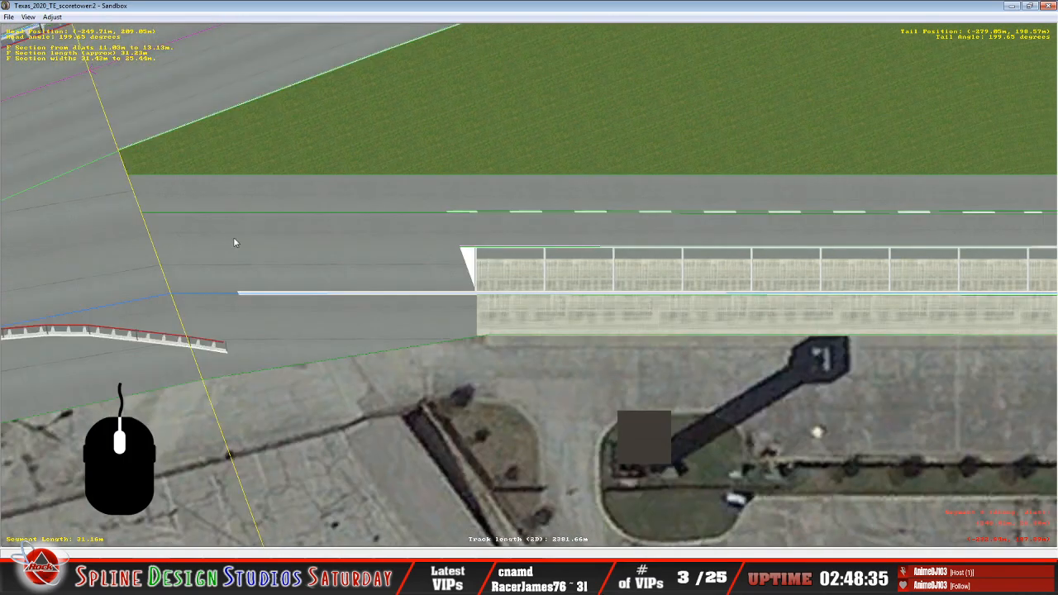
# Select the F section along the dashed pit road line in segment 2 and inspect its material and texture properties
pyautogui.click(474, 251)
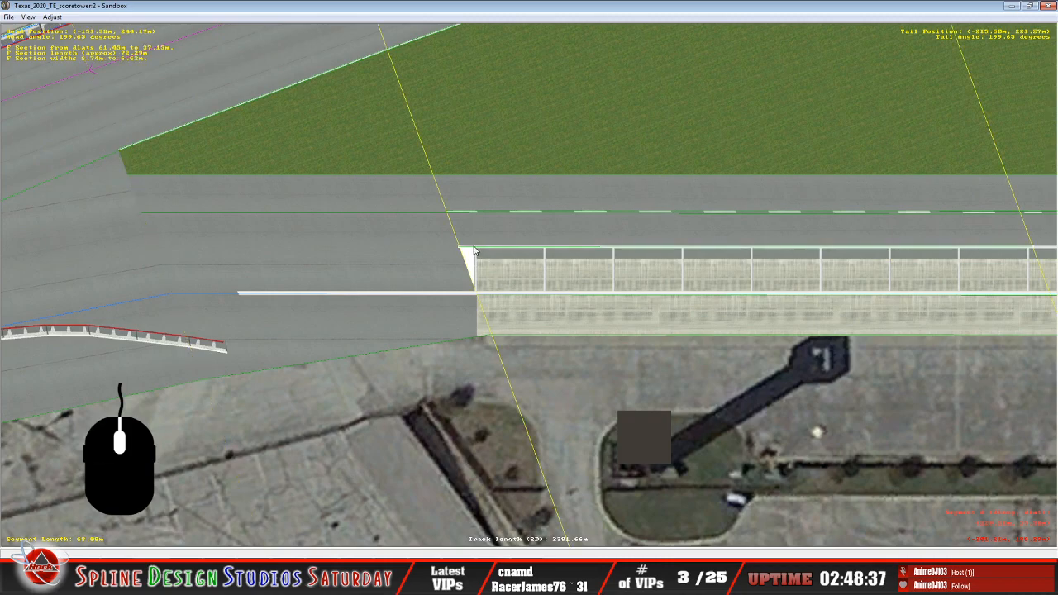
pyautogui.click(499, 217)
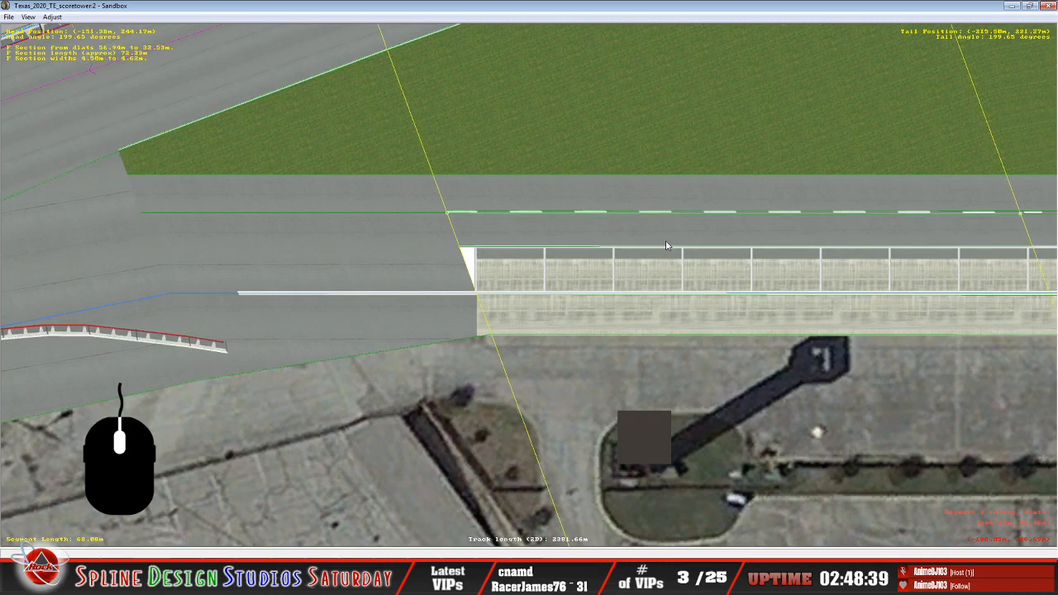
pyautogui.click(470, 574)
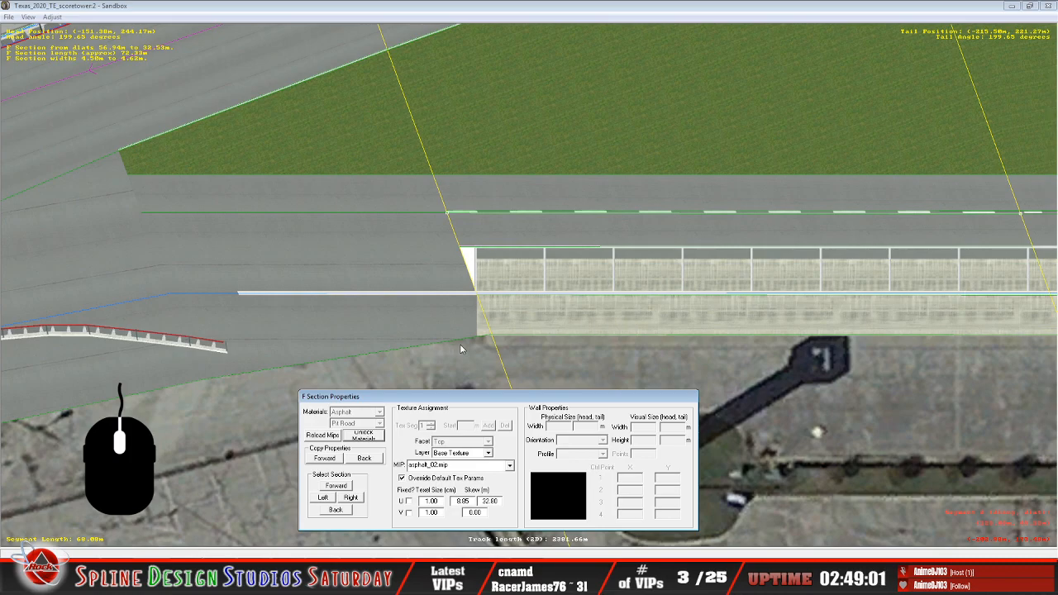
# Select the F section along the outer edge of the pit stall boxes and inspect its material and texture properties
pyautogui.click(522, 251)
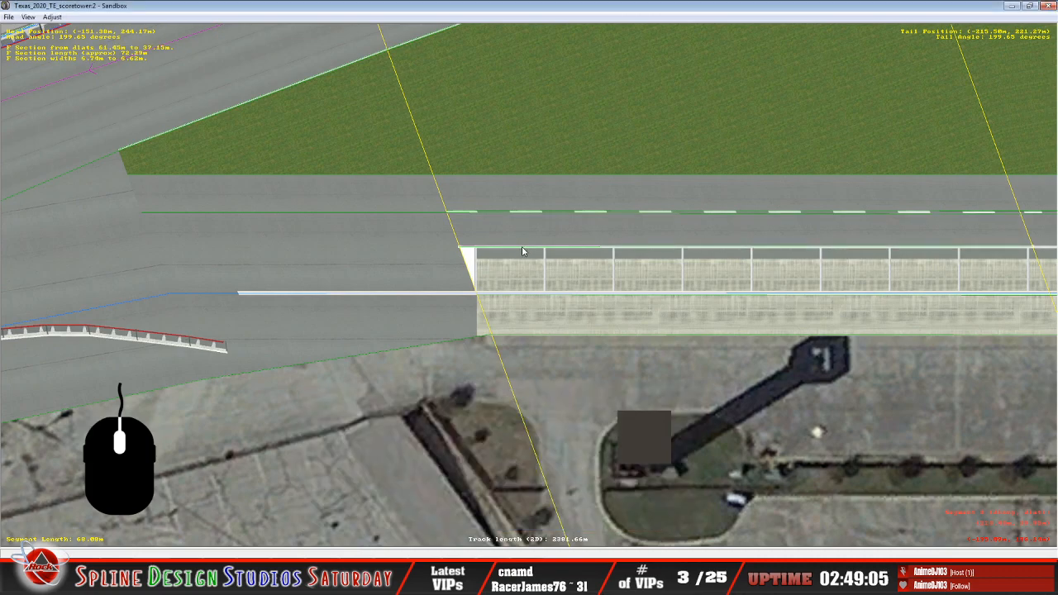
pyautogui.click(496, 582)
pyautogui.click(492, 547)
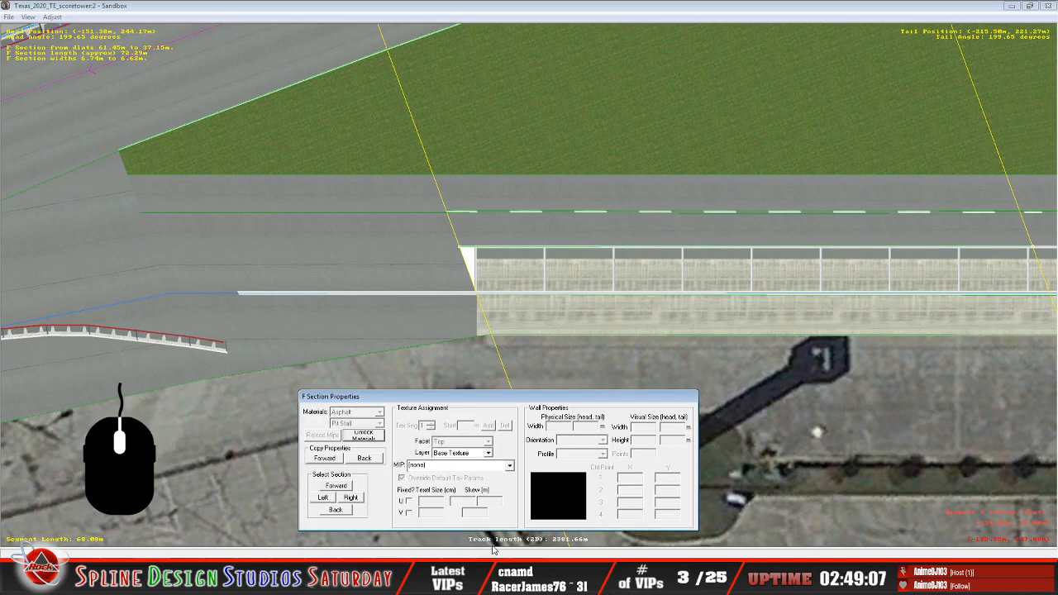
# Assign the asphalt_02.mip texture to the F section along the pit stall boxes' outer edge and override its default texture parameters
pyautogui.click(511, 466)
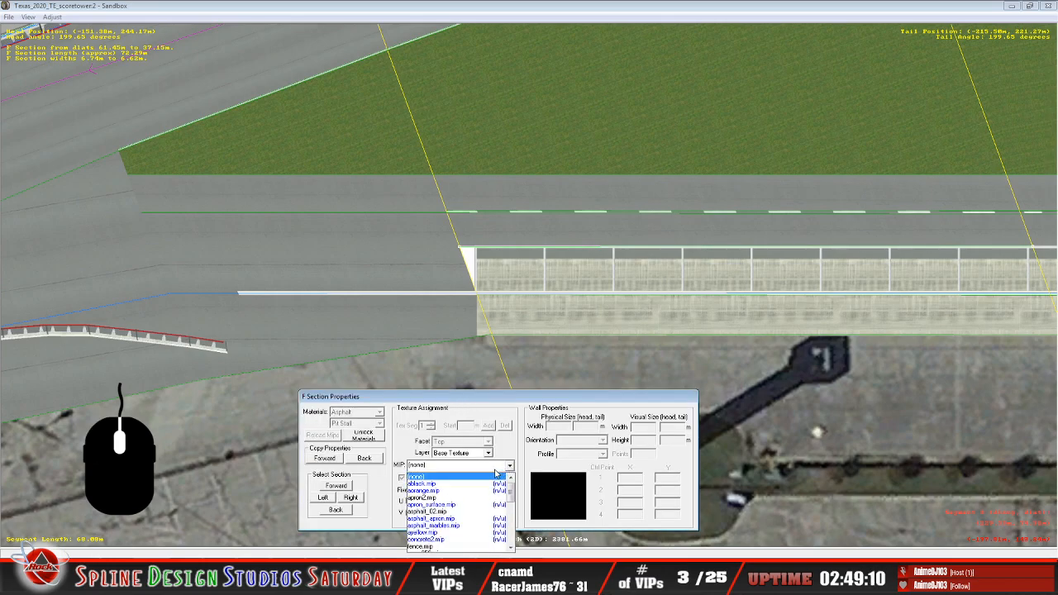
pyautogui.click(482, 511)
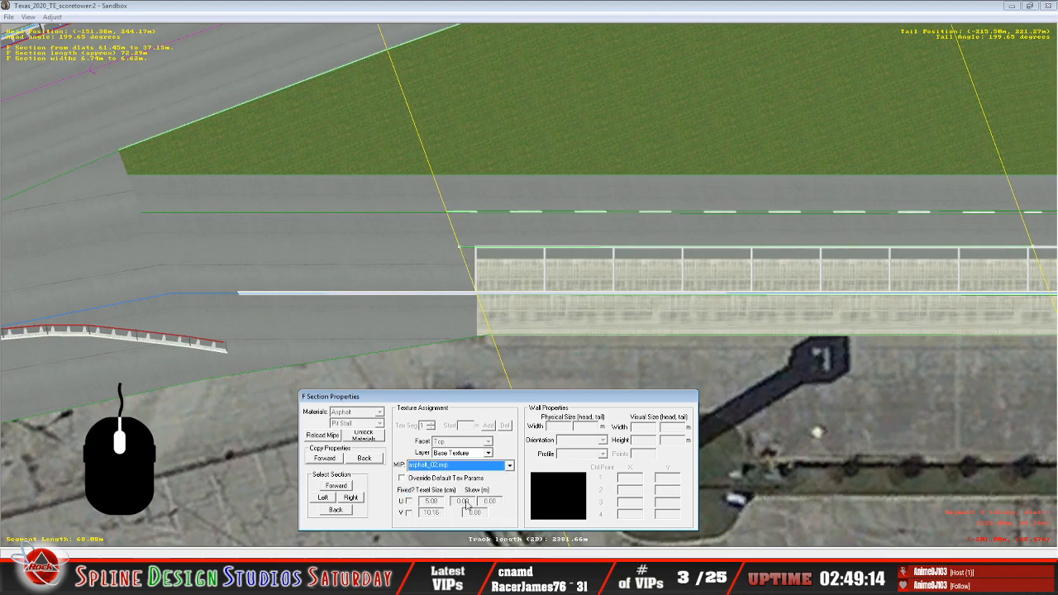
pyautogui.click(402, 478)
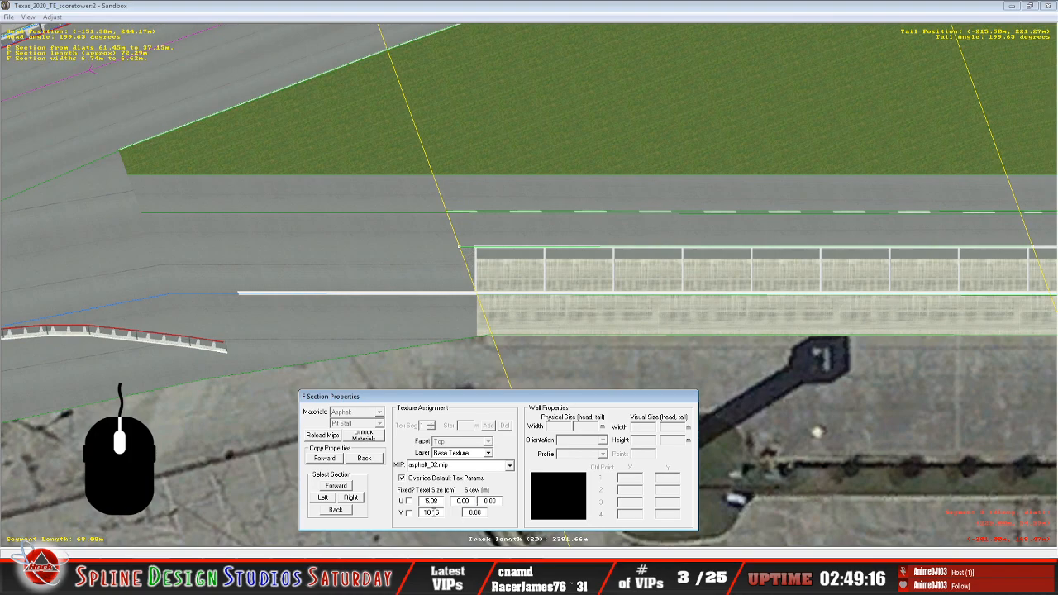
# Check the neighbouring pit road section's texture values, and set the pit stall edge section's U and V texel sizes to 1.00 cm
pyautogui.click(353, 501)
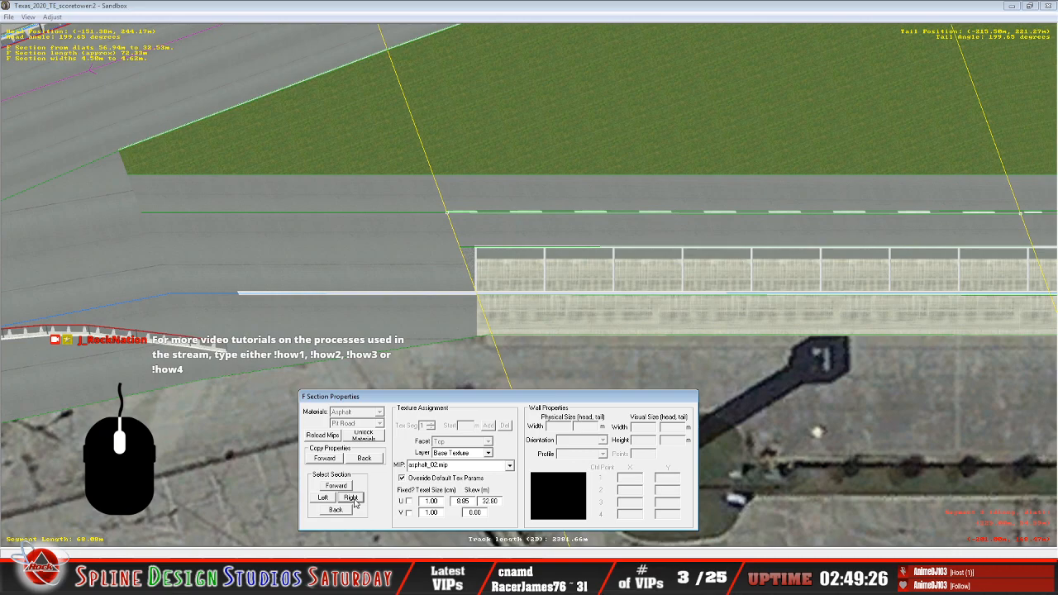
pyautogui.click(329, 499)
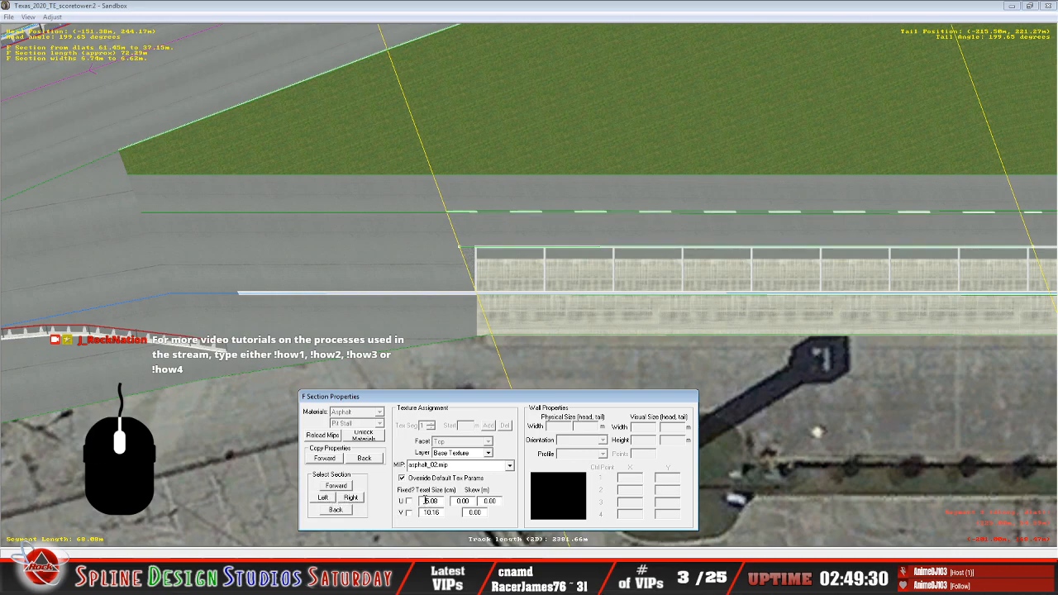
pyautogui.doubleClick(425, 500)
pyautogui.write('1.00')
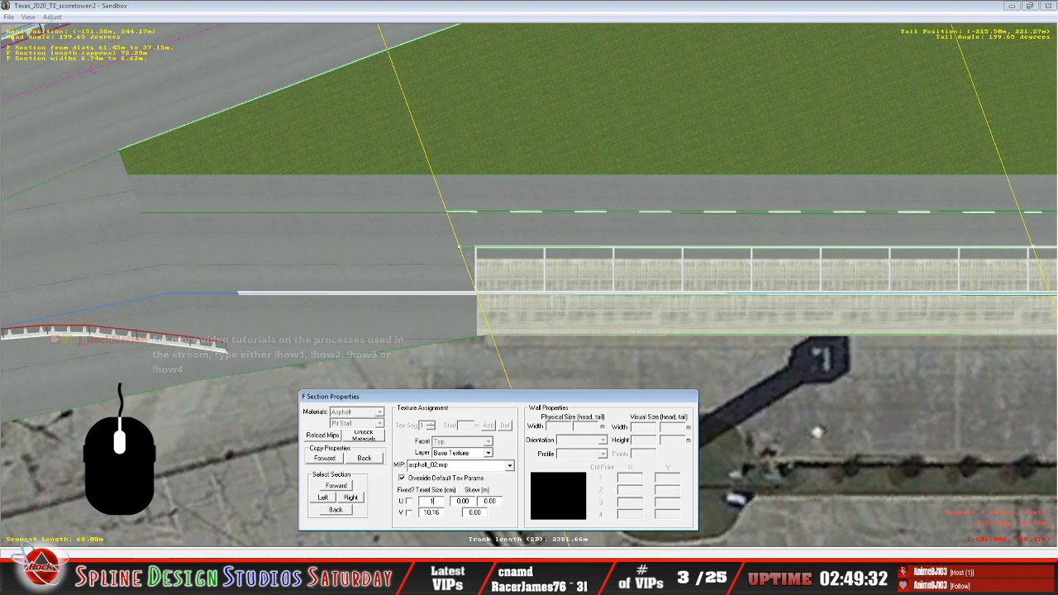
pyautogui.doubleClick(425, 512)
pyautogui.press('BackSpace')
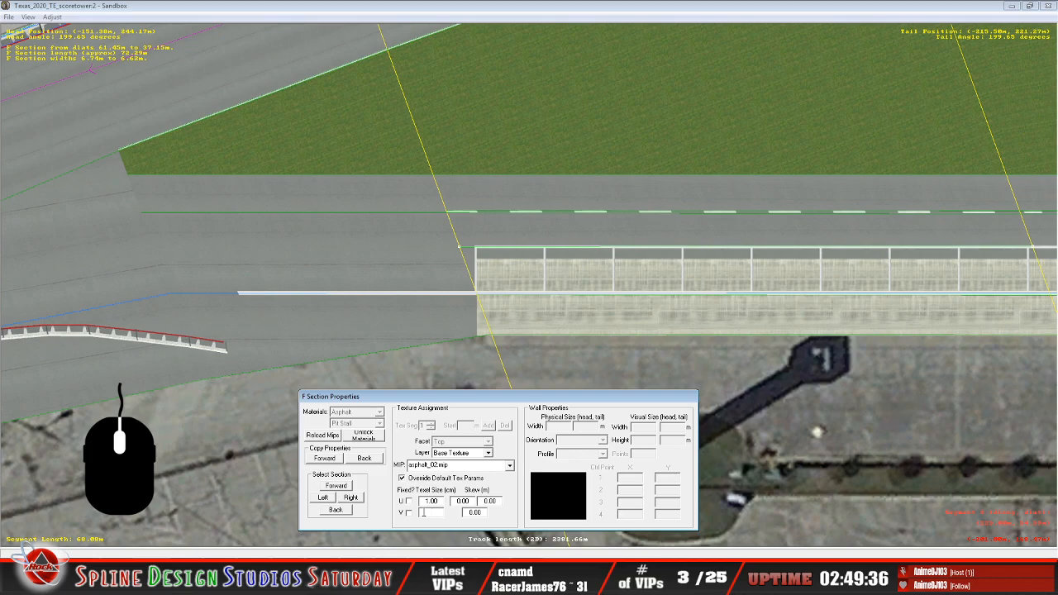
pyautogui.write('1.00')
pyautogui.click(508, 18)
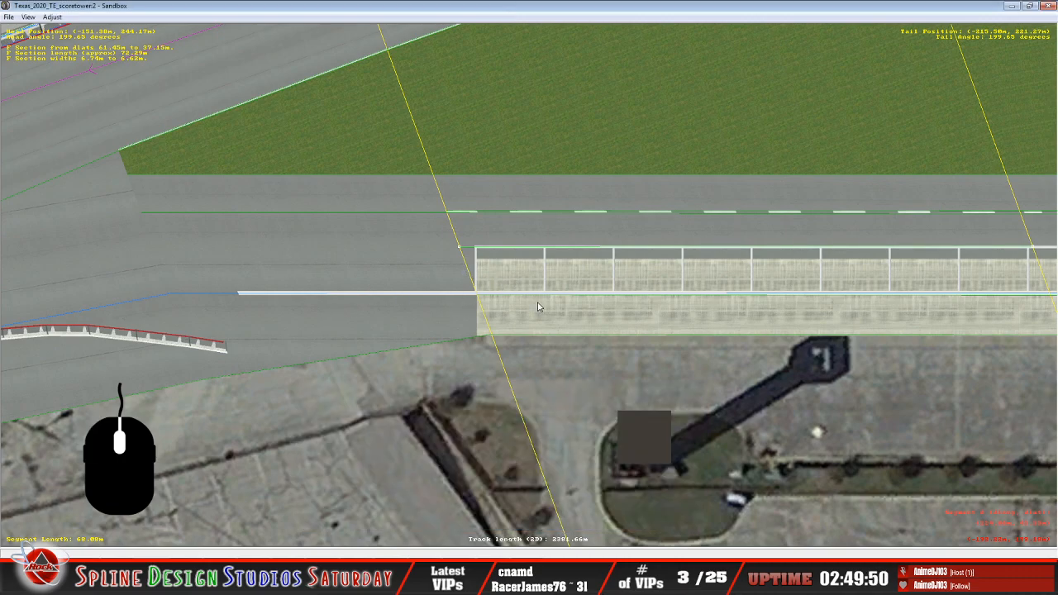
# Save the track under the new file name Texas_2020_TE_pitexit
pyautogui.scroll(-3, 540, 307)
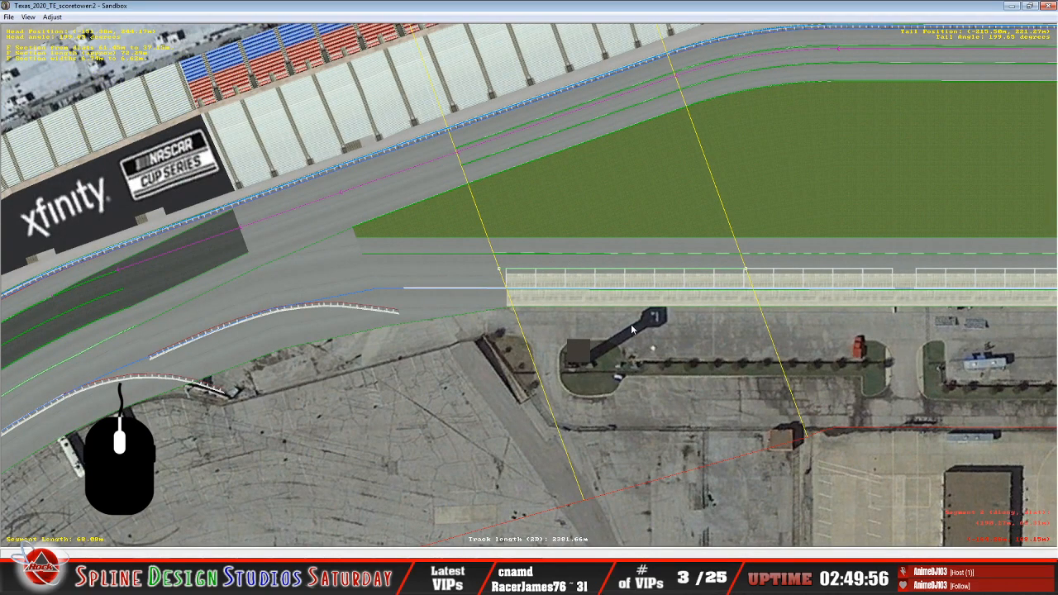
pyautogui.click(9, 16)
pyautogui.click(69, 145)
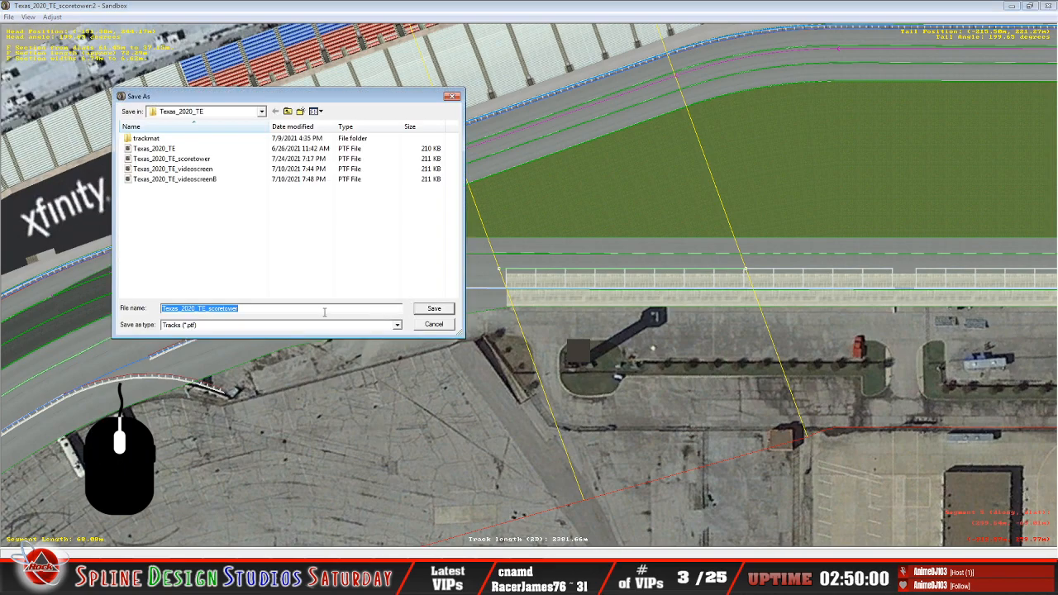
pyautogui.click(286, 311)
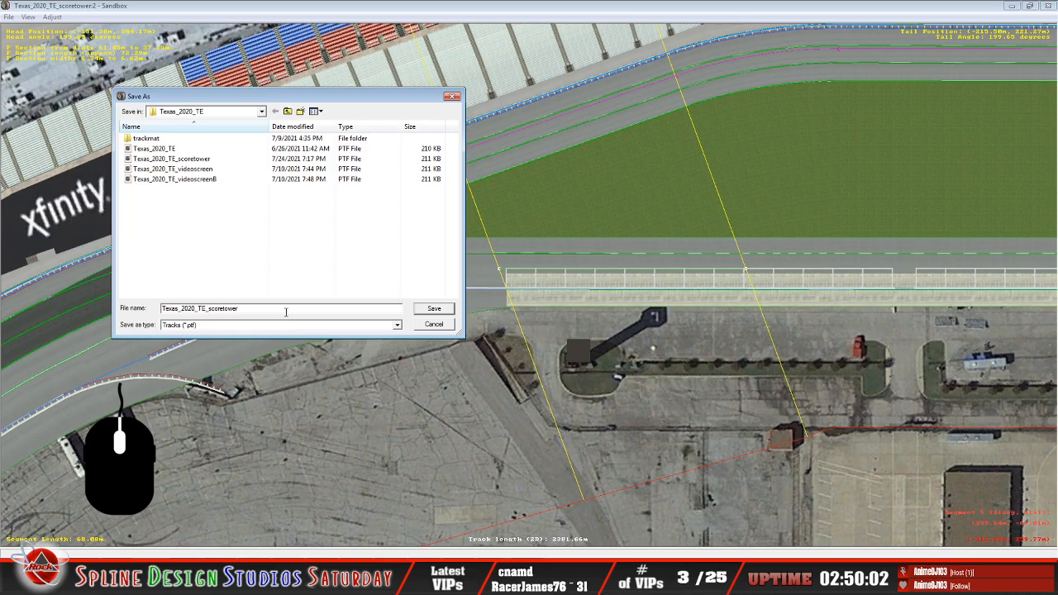
pyautogui.press('BackSpace')
pyautogui.press('BackSpace')
pyautogui.press('BackSpace')
pyautogui.press('BackSpace')
pyautogui.press('BackSpace')
pyautogui.press('BackSpace')
pyautogui.press('BackSpace')
pyautogui.press('BackSpace')
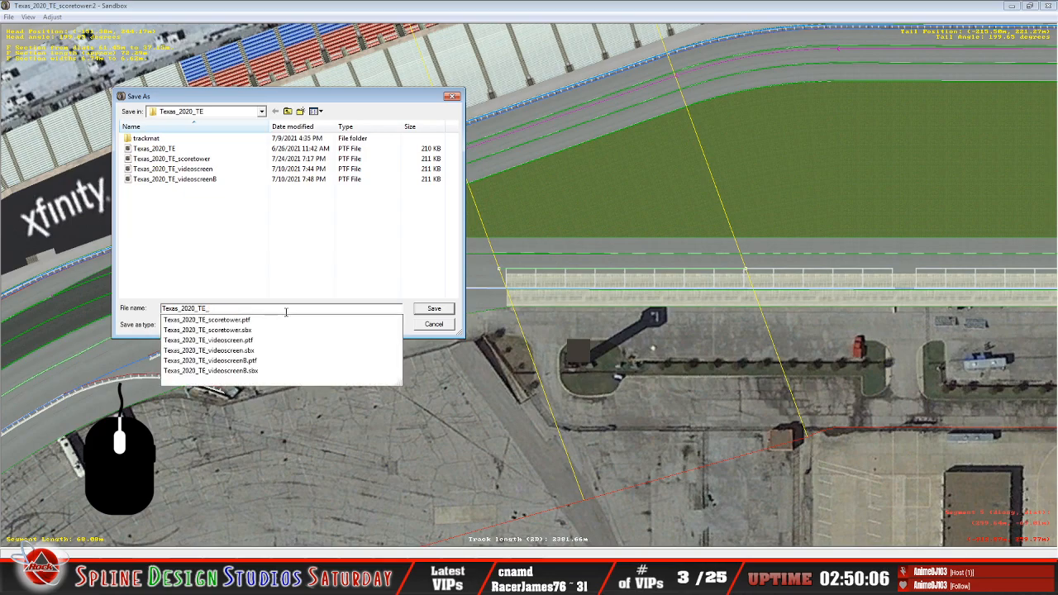
pyautogui.write('pit')
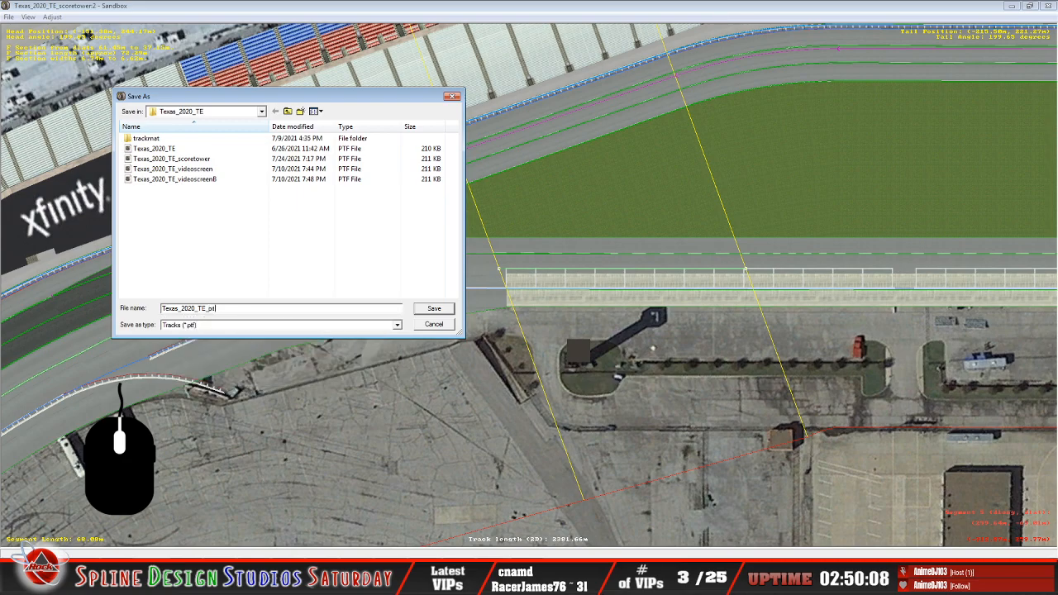
pyautogui.write('ex')
pyautogui.write('t')
pyautogui.click(435, 311)
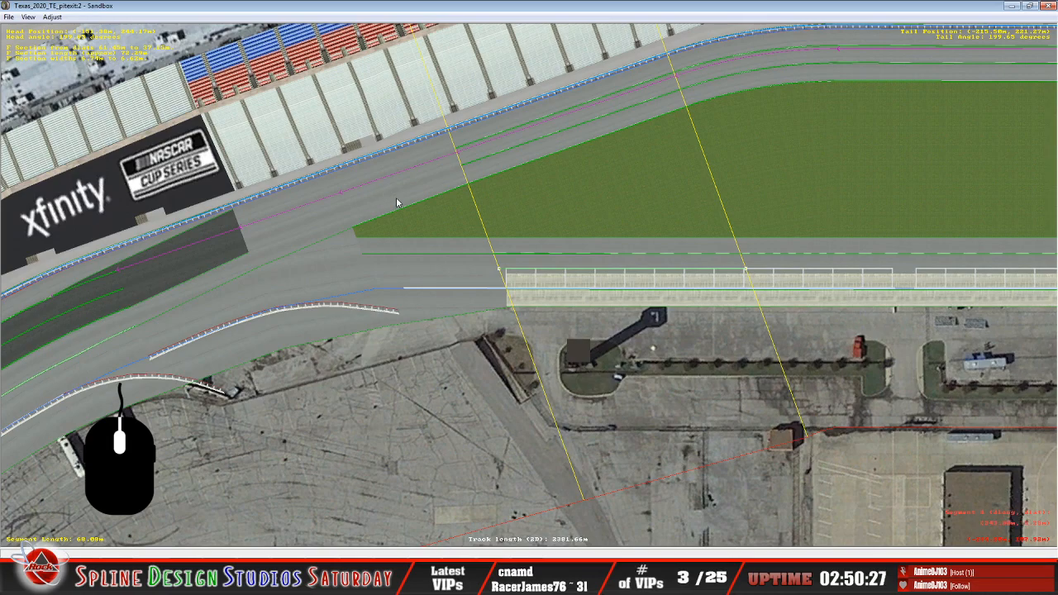
# Check the position of the first pit stall box's center, and set the first coordinate of stall_0 to 216.00 in the track file in Notepad
pyautogui.scroll(3, 530, 303)
pyautogui.scroll(5, 530, 302)
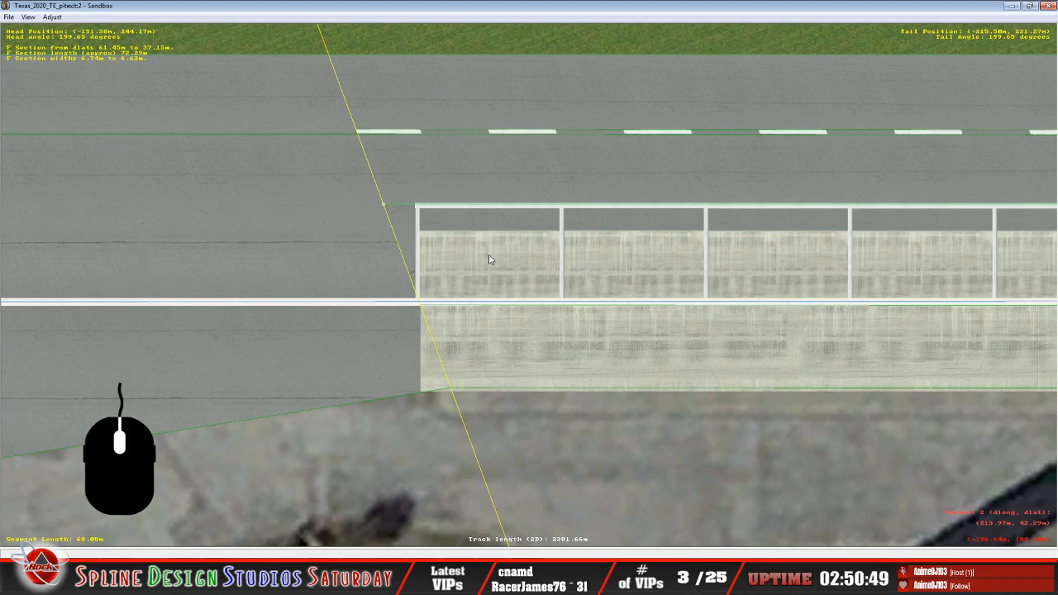
pyautogui.click(504, 574)
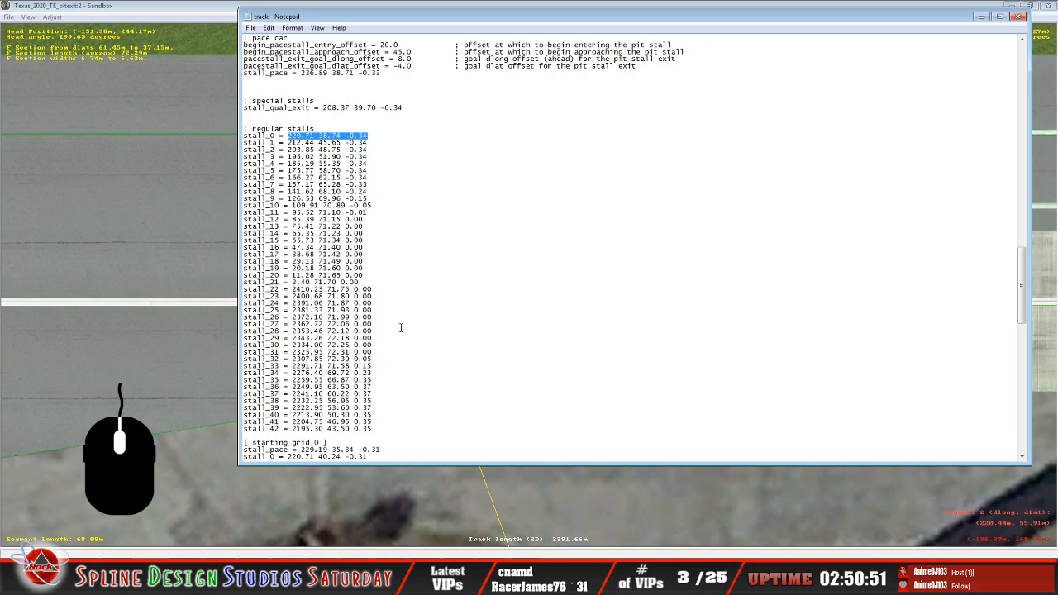
pyautogui.click(286, 142)
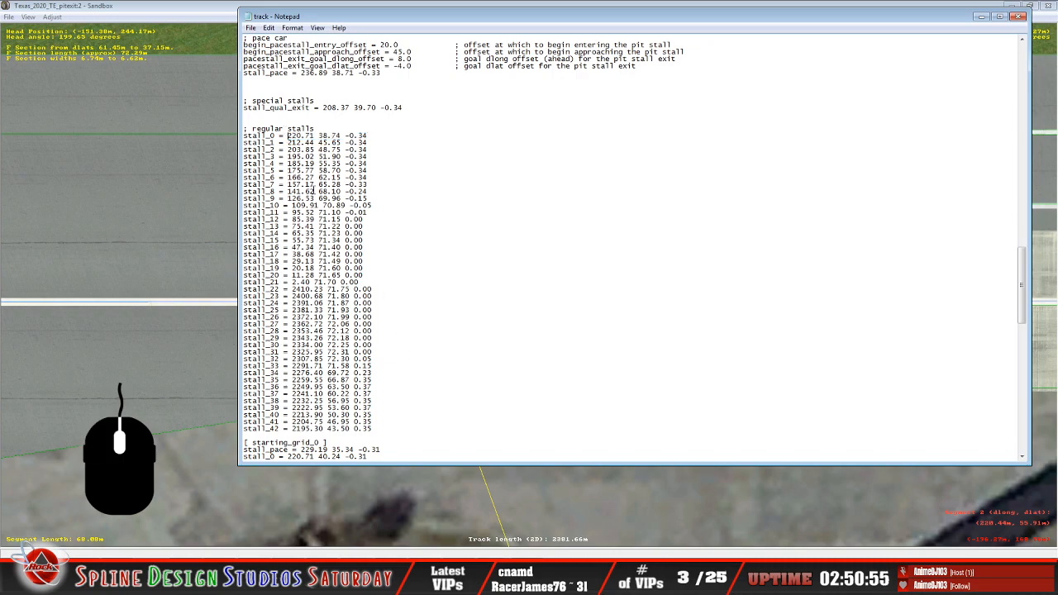
pyautogui.press('Delete')
pyautogui.press('Delete')
pyautogui.press('Delete')
pyautogui.press('Delete')
pyautogui.press('Delete')
pyautogui.press('Delete')
pyautogui.write('216.00')
# Recheck the first stall's center in Sandbox, and set the second coordinate of stall_0 to 40.50 in the track file's regular stalls
pyautogui.hotkey('alt', 'Tab')
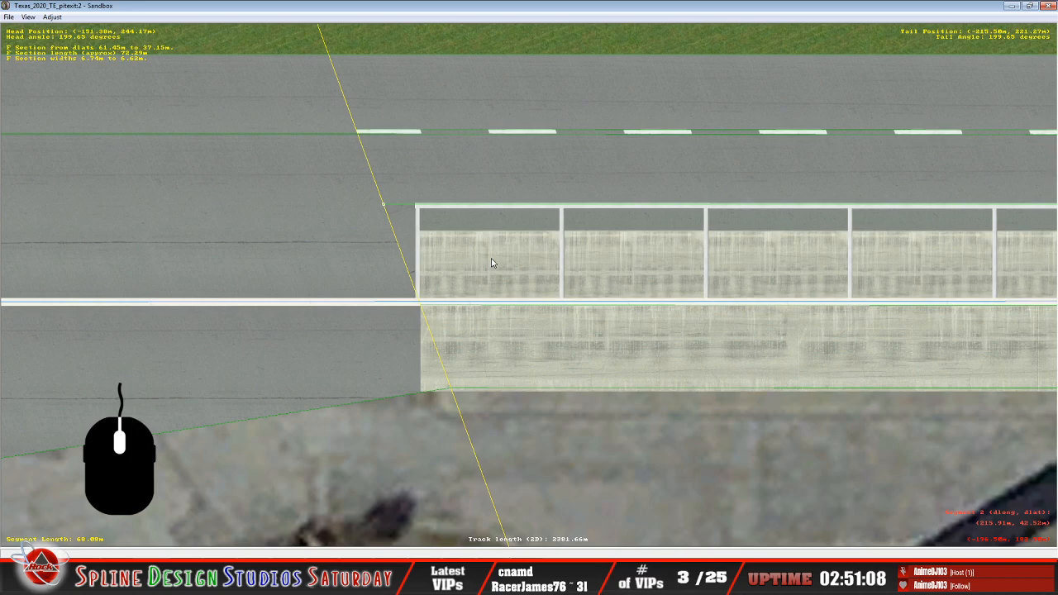
pyautogui.hotkey('alt', 'Tab')
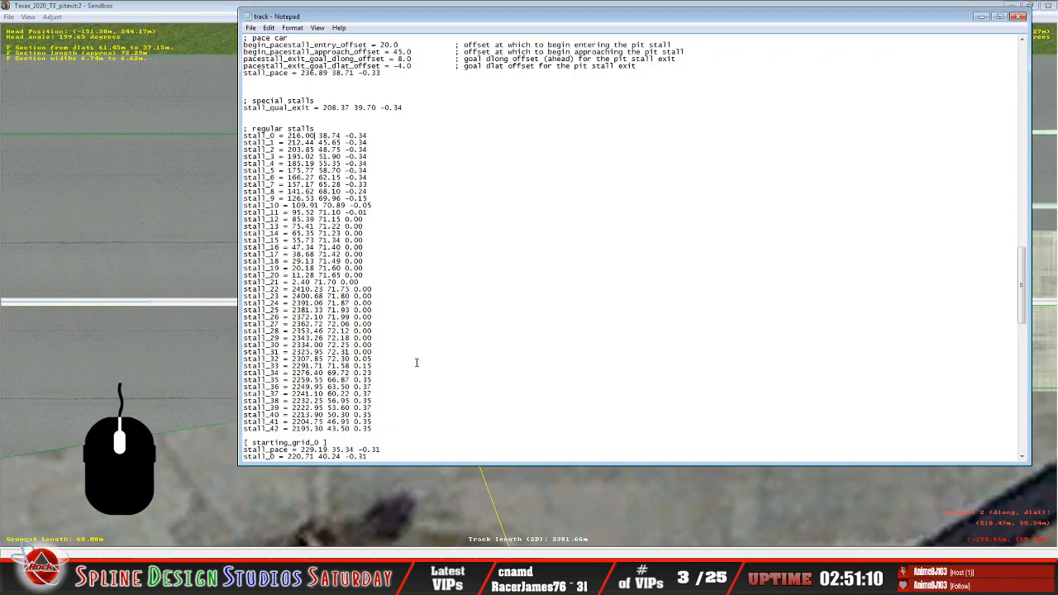
pyautogui.click(320, 137)
pyautogui.press('BackSpace')
pyautogui.press('Delete')
pyautogui.press('Delete')
pyautogui.press('Delete')
pyautogui.press('Delete')
pyautogui.write('40.50')
pyautogui.click(185, 18)
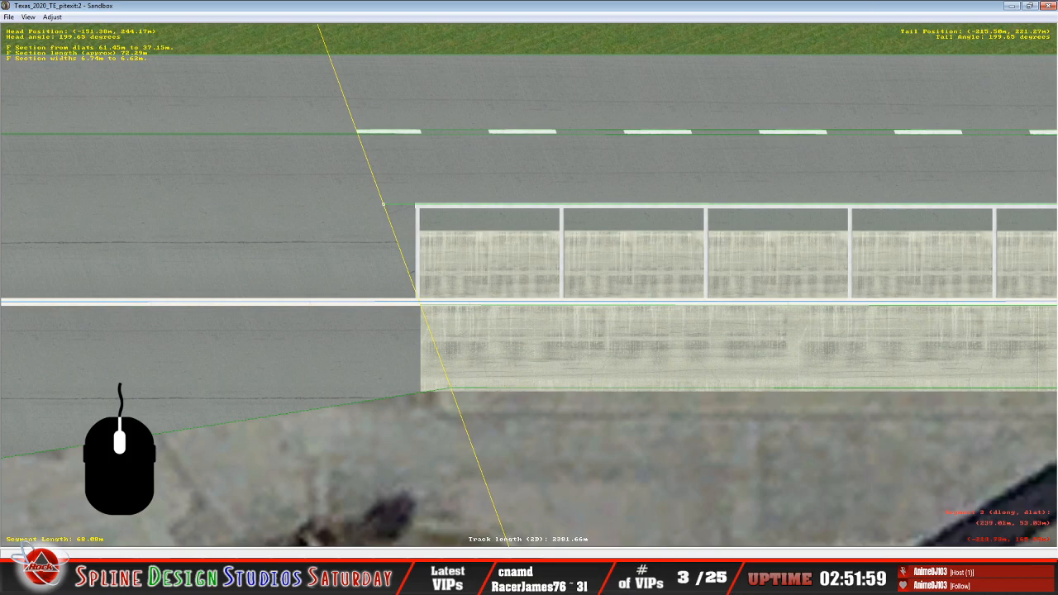
# Switch to the web browser and open the NR2003 Sandbox info page through the Spline Design Studios Project Wildfire downloads page
pyautogui.rightClick(219, 534)
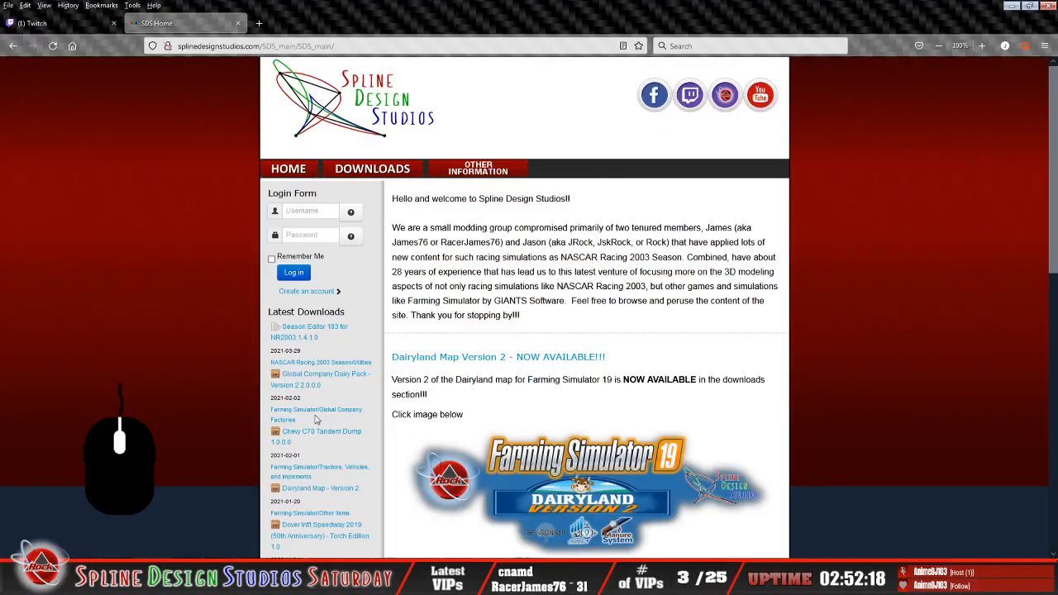
pyautogui.click(486, 166)
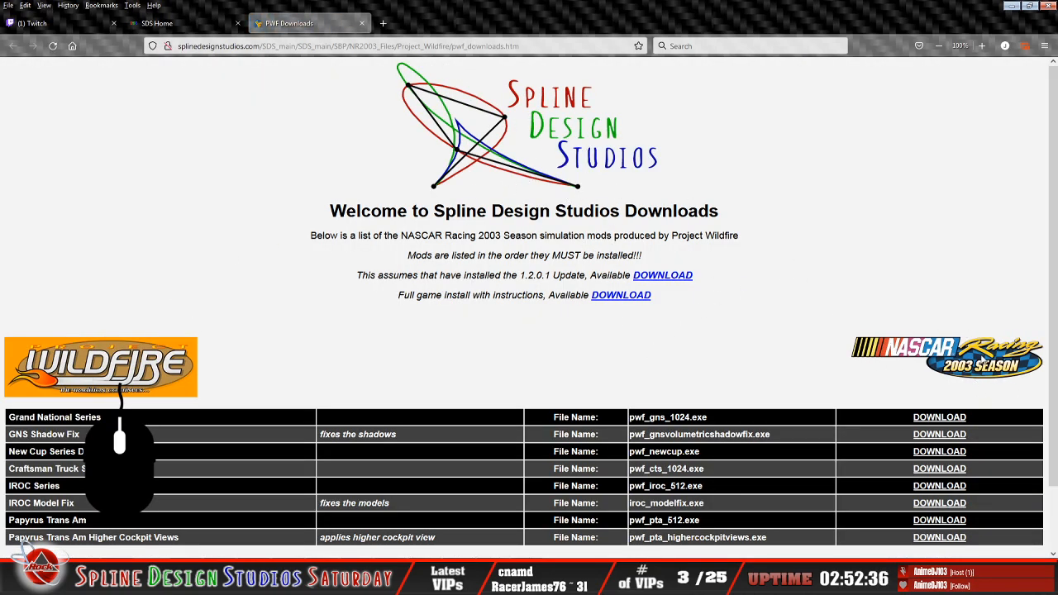
pyautogui.scroll(-2, 612, 327)
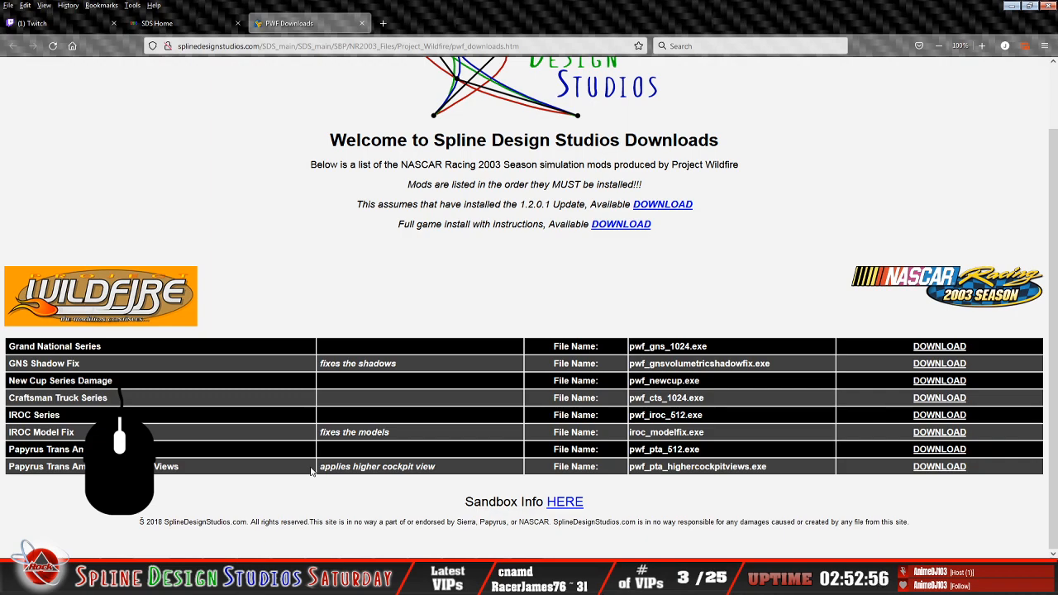
pyautogui.click(562, 501)
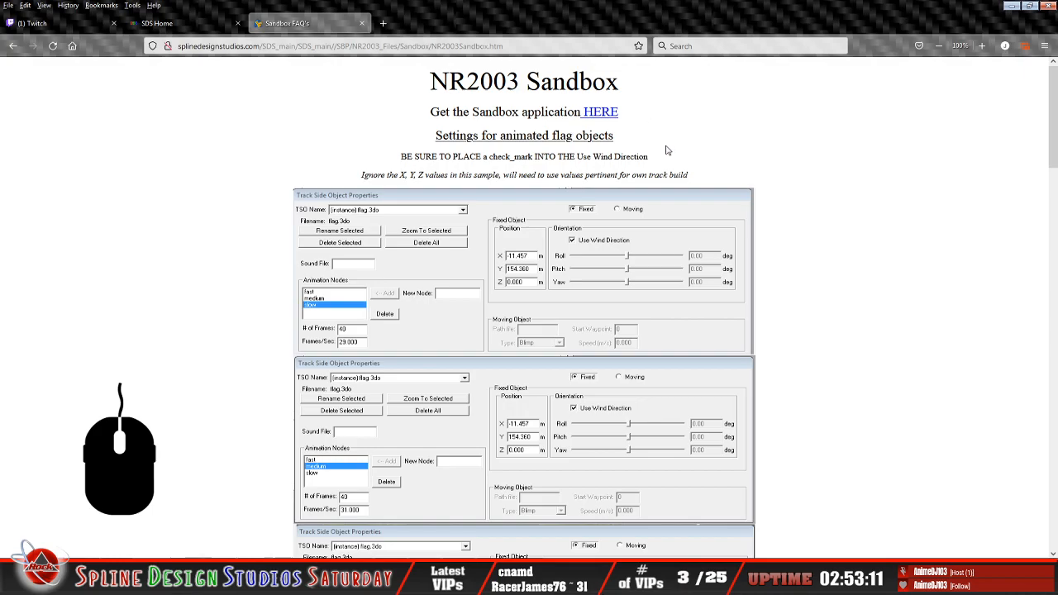
# Find the pit center jig on the NR2003 Sandbox page and download it
pyautogui.scroll(-3, 682, 182)
pyautogui.scroll(-11, 684, 225)
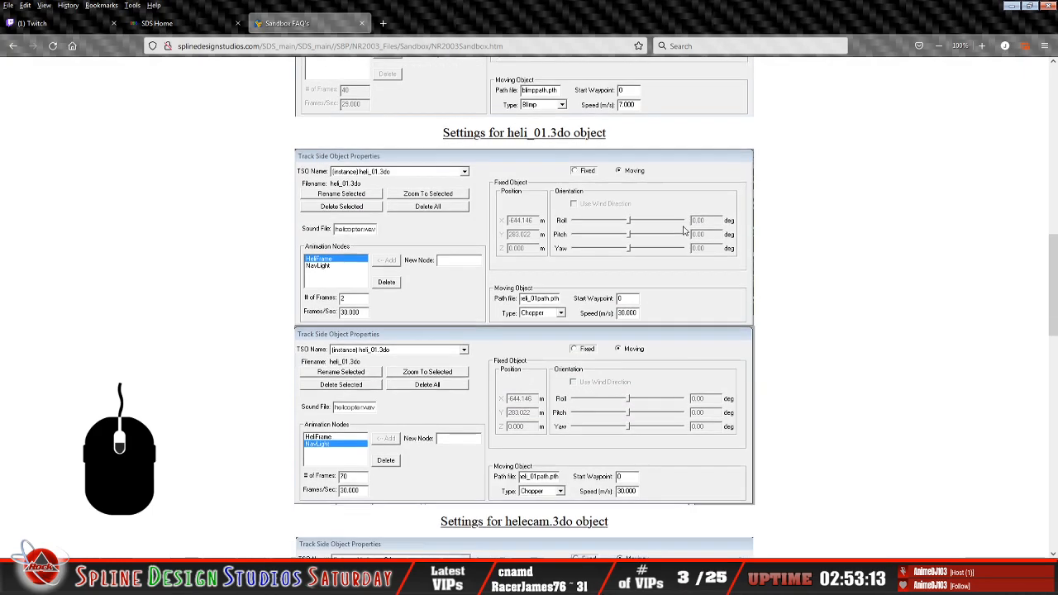
pyautogui.scroll(-2, 682, 233)
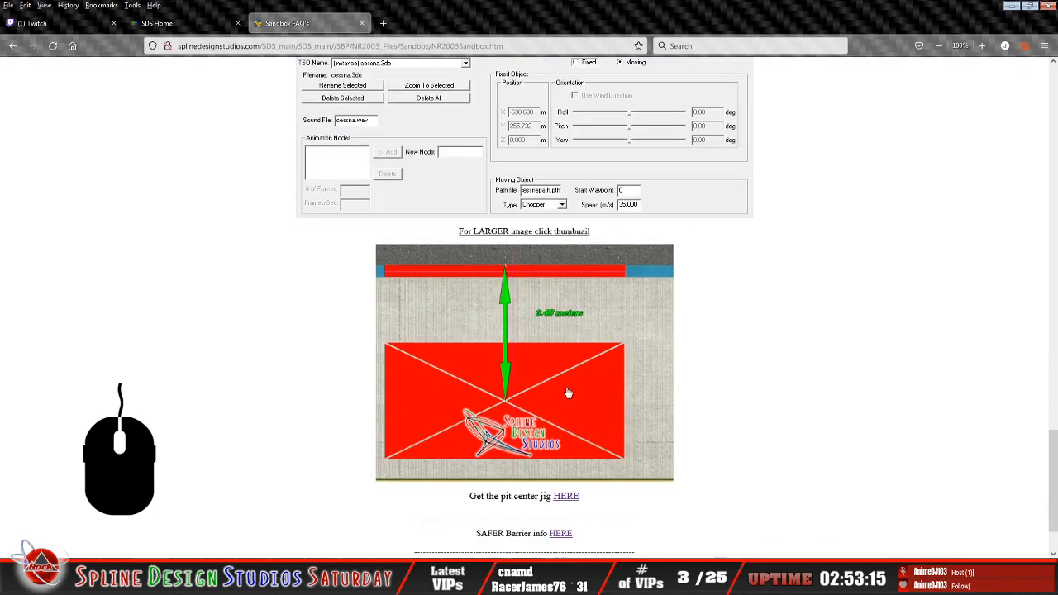
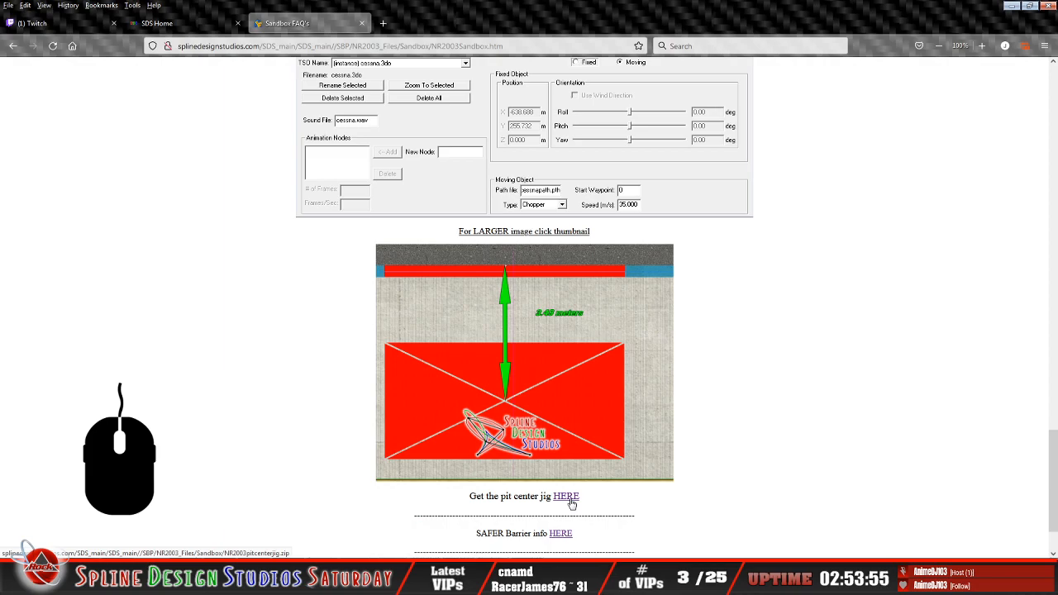
pyautogui.click(570, 499)
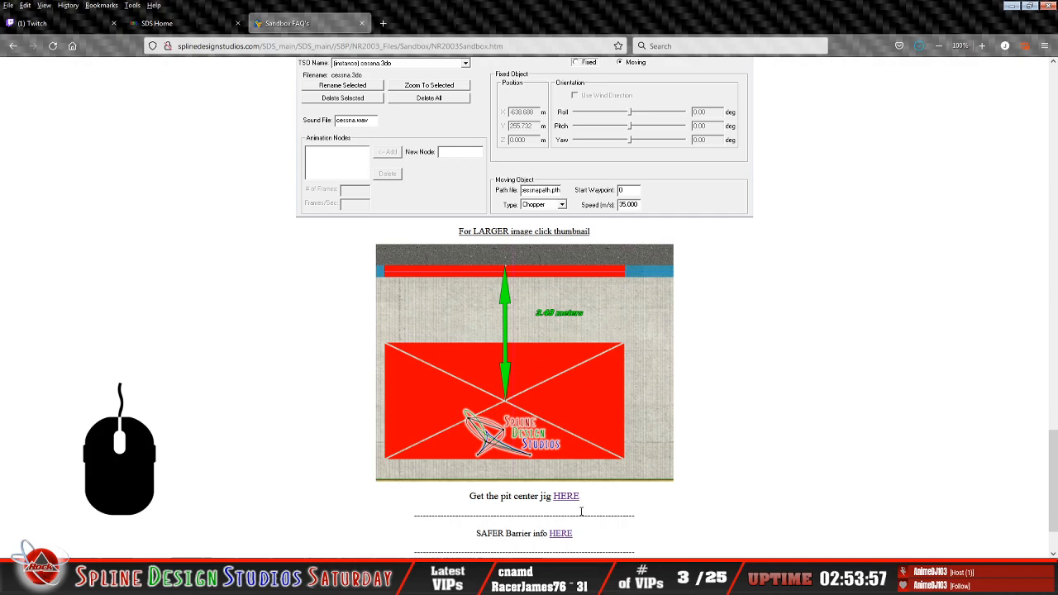
# Minimize the open windows to reach the desktop, and move the downloaded pit center jig archive to the middle of the desktop
pyautogui.click(1008, 9)
pyautogui.click(1012, 8)
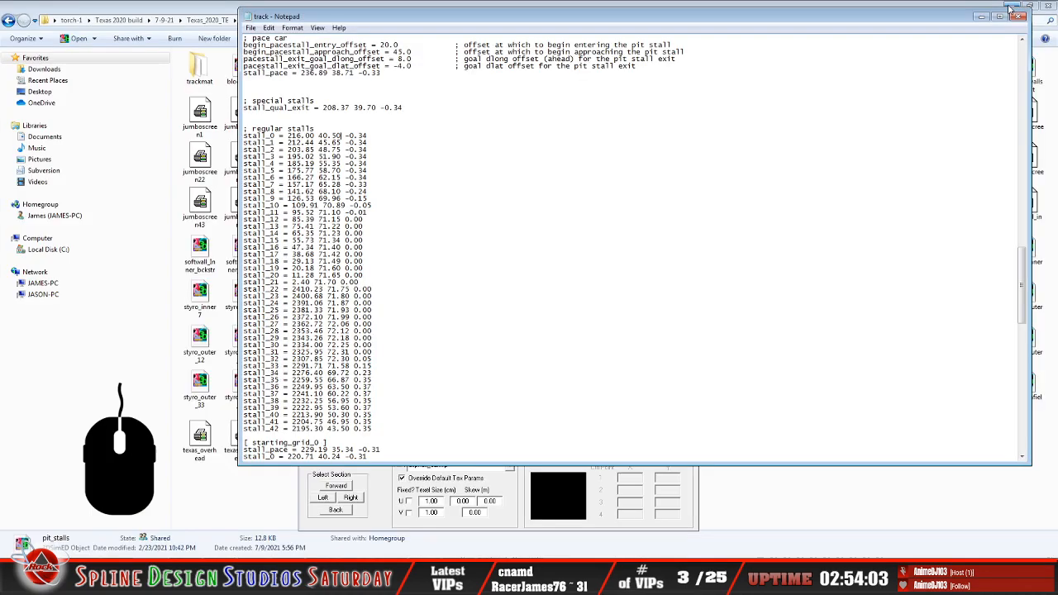
pyautogui.click(978, 16)
pyautogui.click(1012, 8)
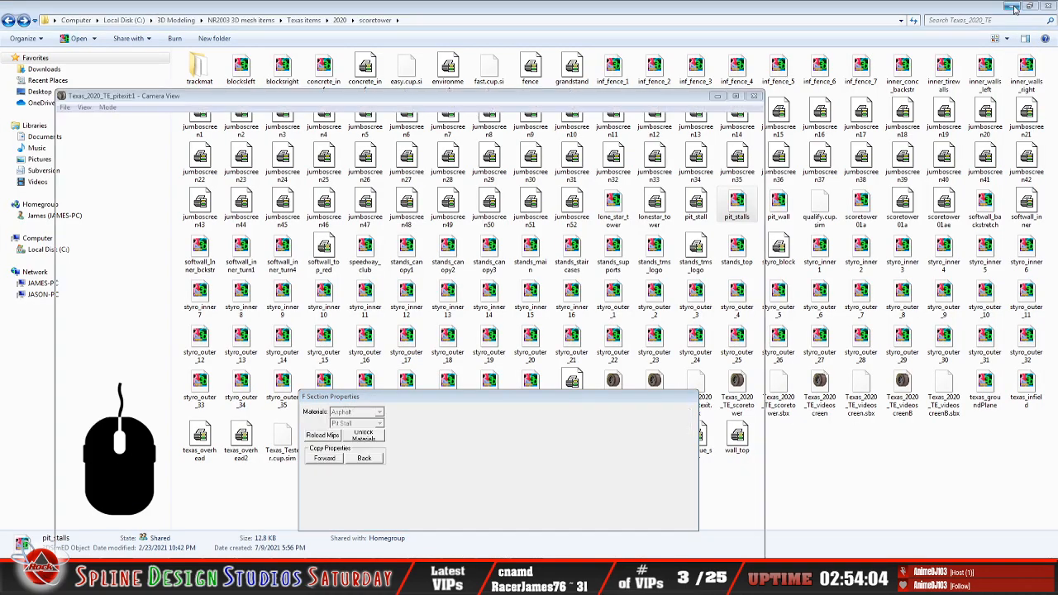
pyautogui.click(718, 96)
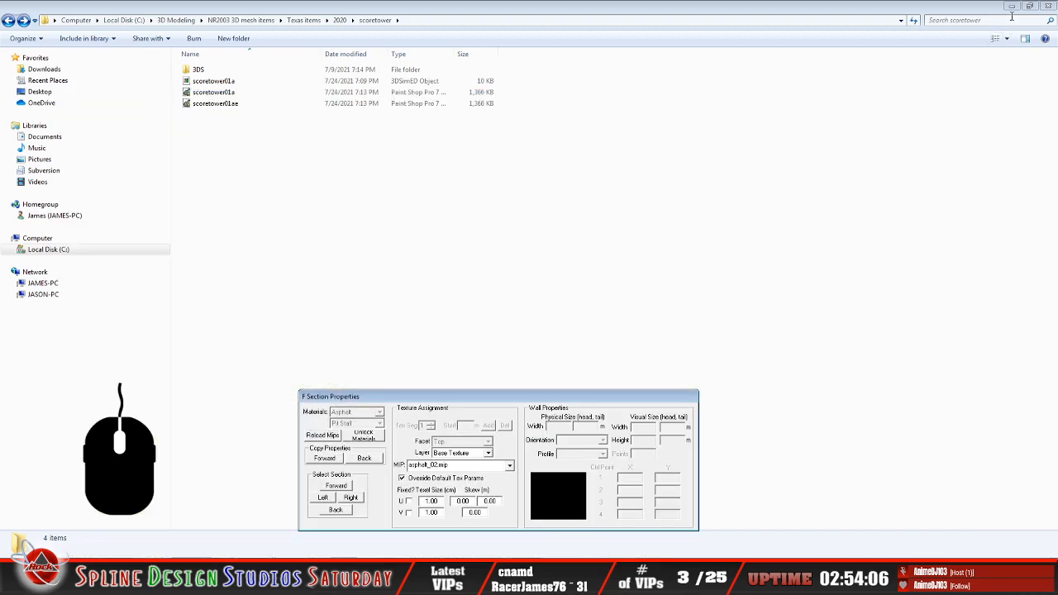
pyautogui.click(1013, 8)
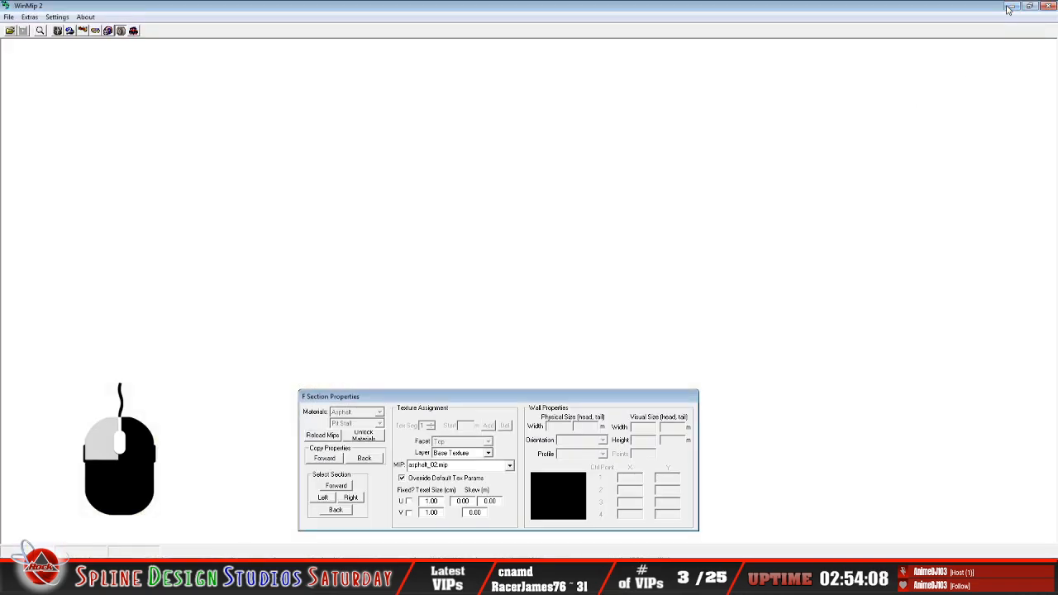
pyautogui.click(1011, 6)
pyautogui.click(1012, 6)
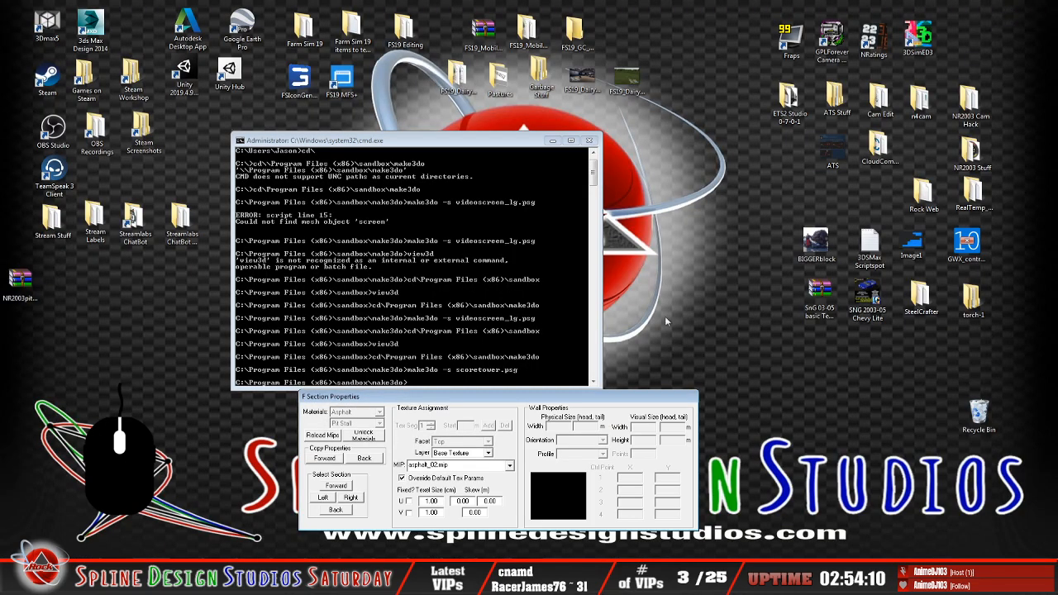
pyautogui.click(552, 141)
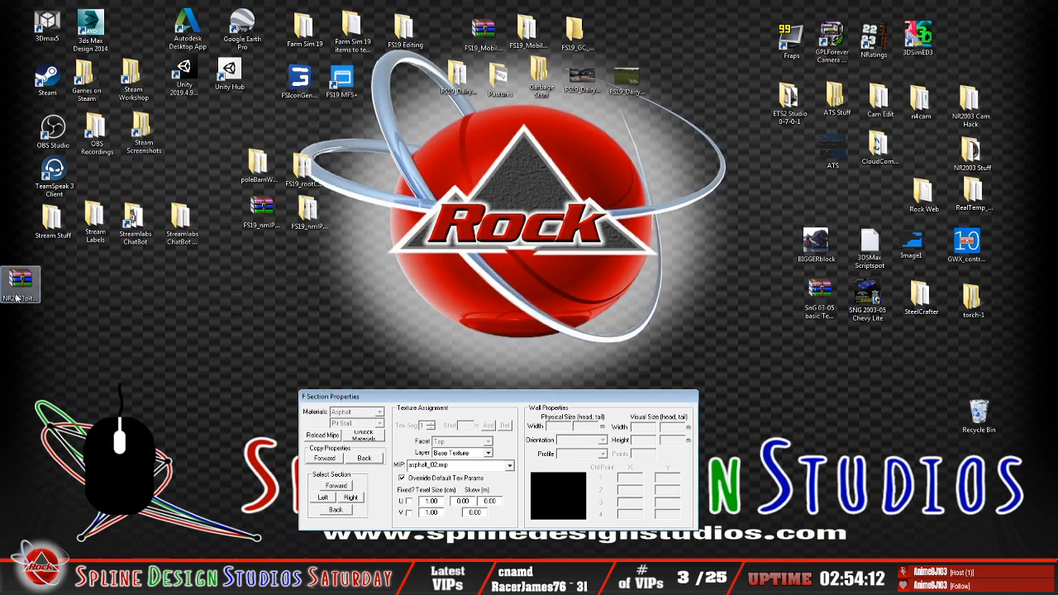
pyautogui.click(633, 250)
pyautogui.moveTo(630, 248); pyautogui.dragTo(513, 248)
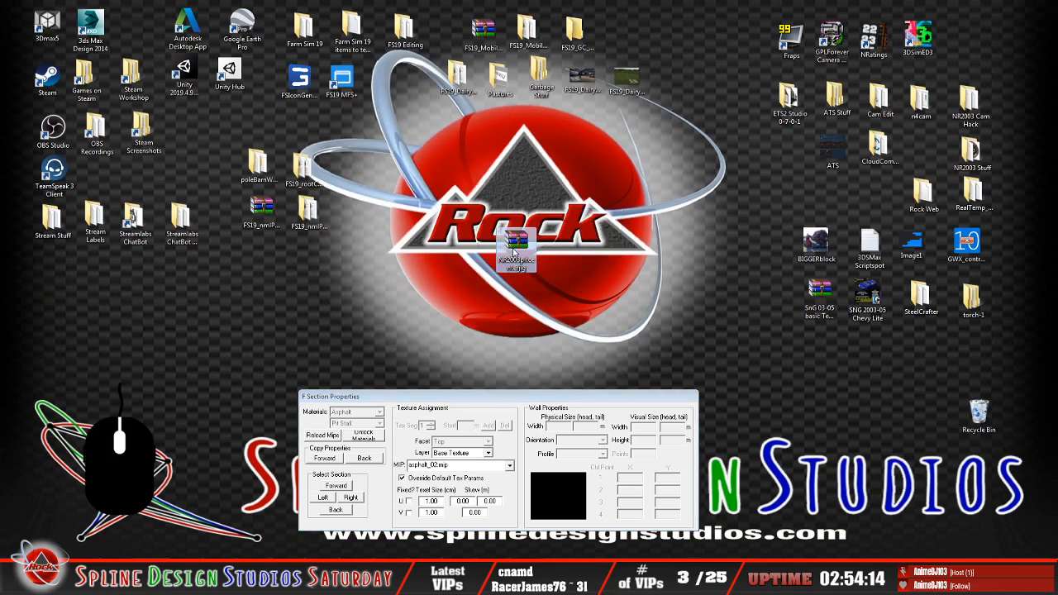
# Extract the pit center jig archive into its own NR2003pitcenterjig folder and move that folder beside the archive on the desktop
pyautogui.rightClick(514, 250)
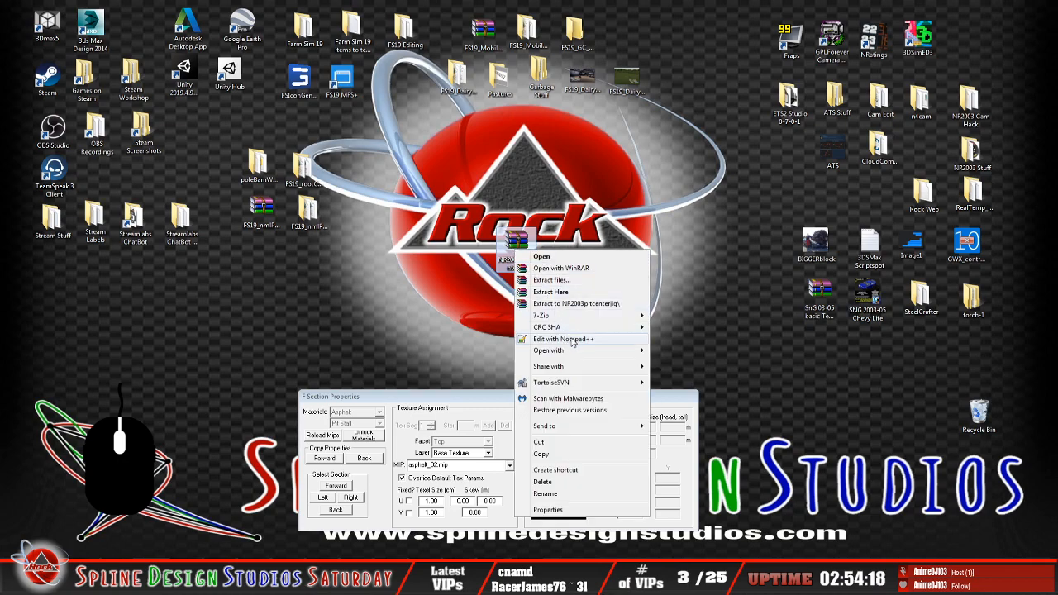
pyautogui.doubleClick(514, 241)
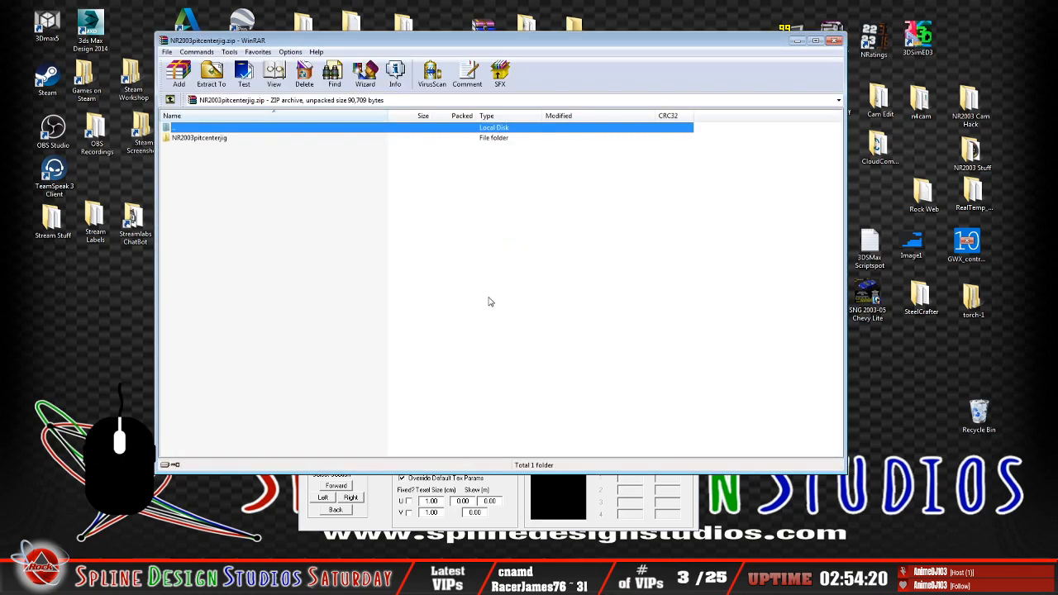
pyautogui.click(167, 51)
pyautogui.click(205, 199)
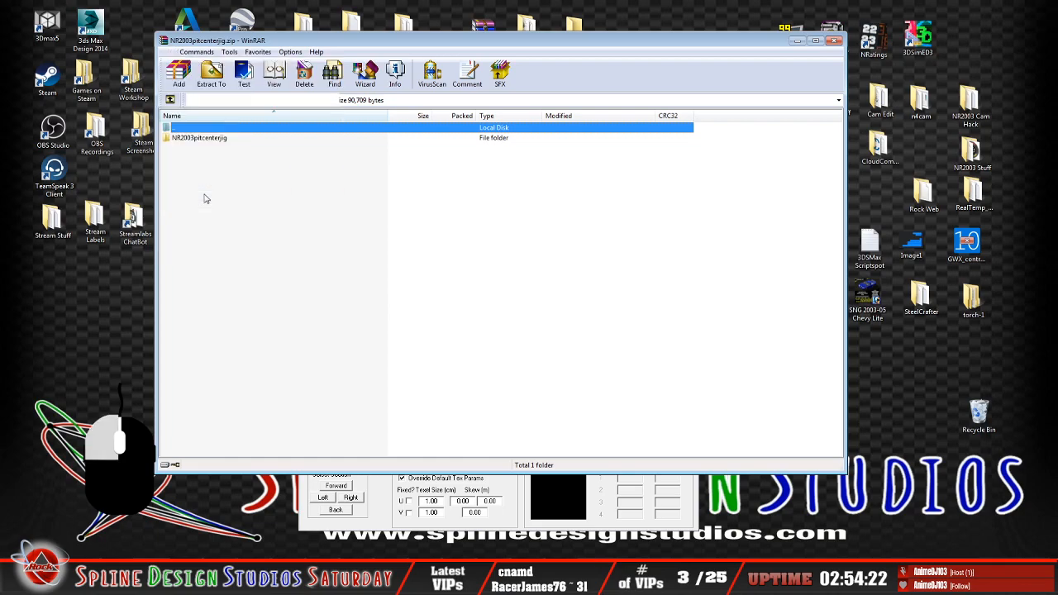
pyautogui.rightClick(526, 245)
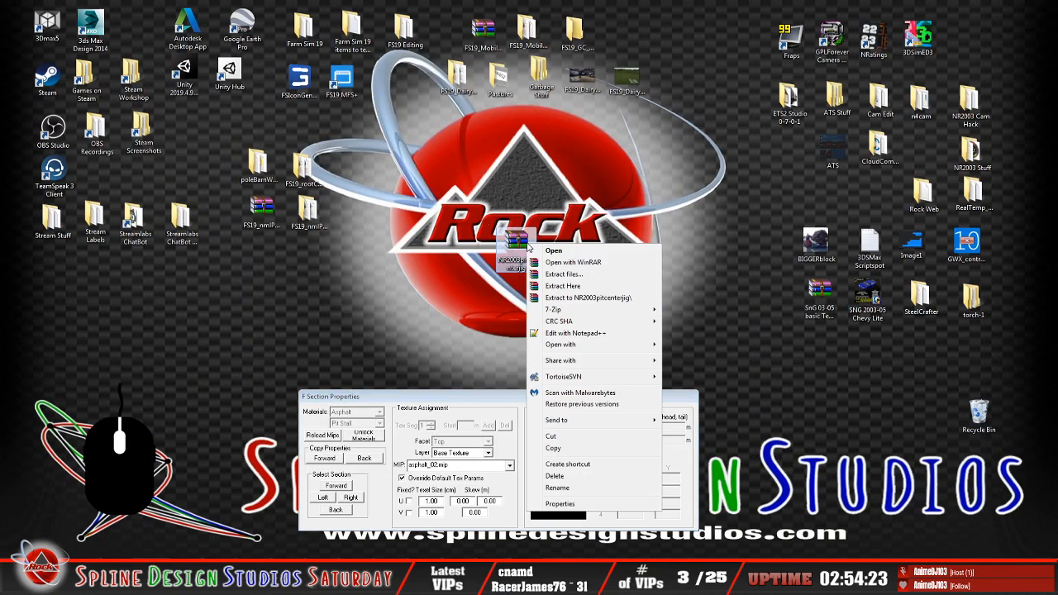
pyautogui.click(571, 298)
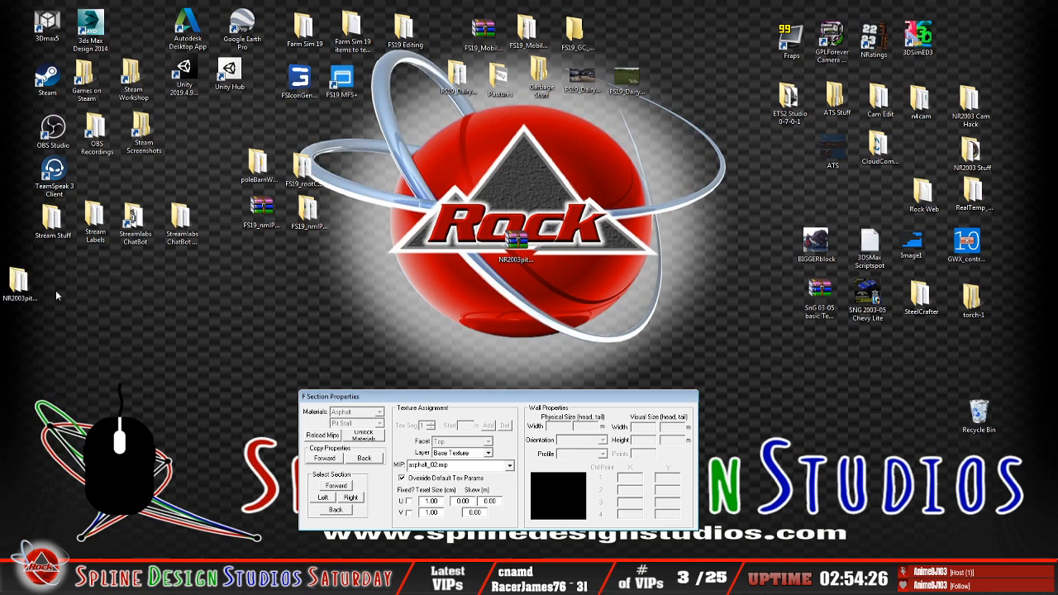
pyautogui.moveTo(19, 283); pyautogui.dragTo(595, 244)
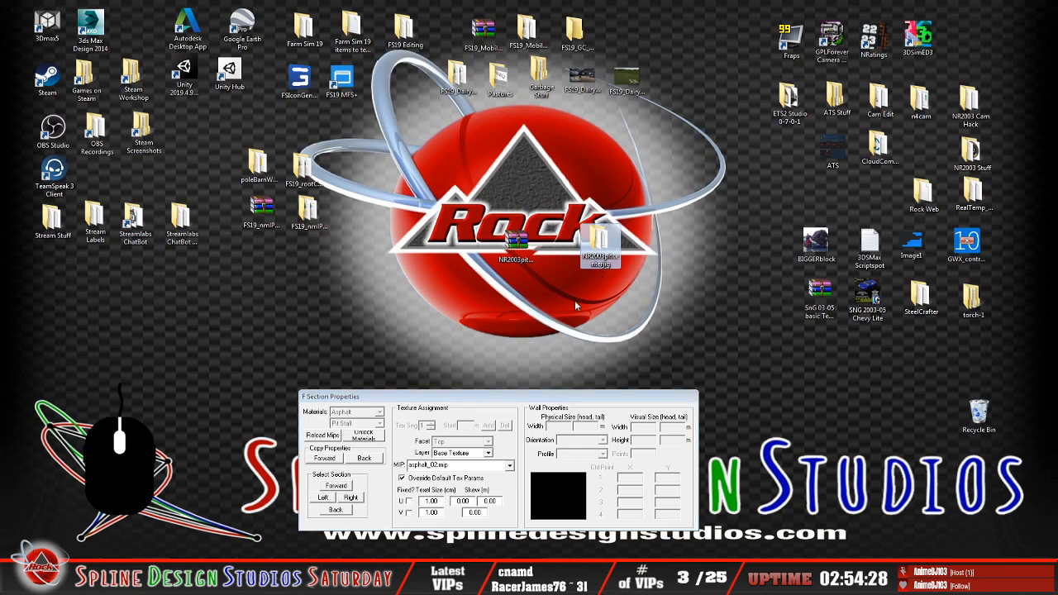
# Open the extracted NR2003pitcenterjig folder and read the README's instructions for using the jig
pyautogui.doubleClick(599, 248)
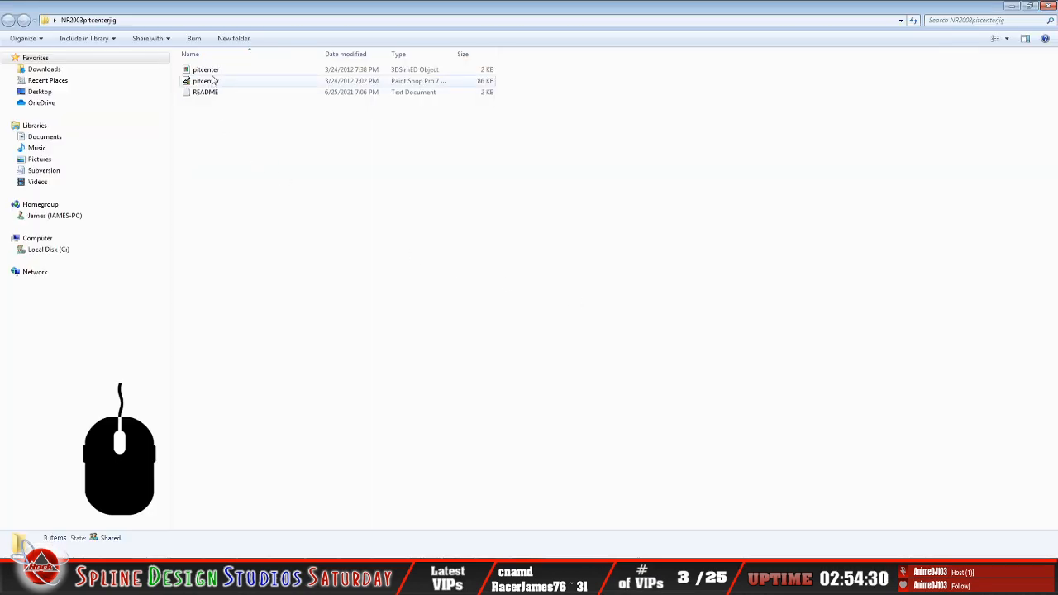
pyautogui.doubleClick(206, 92)
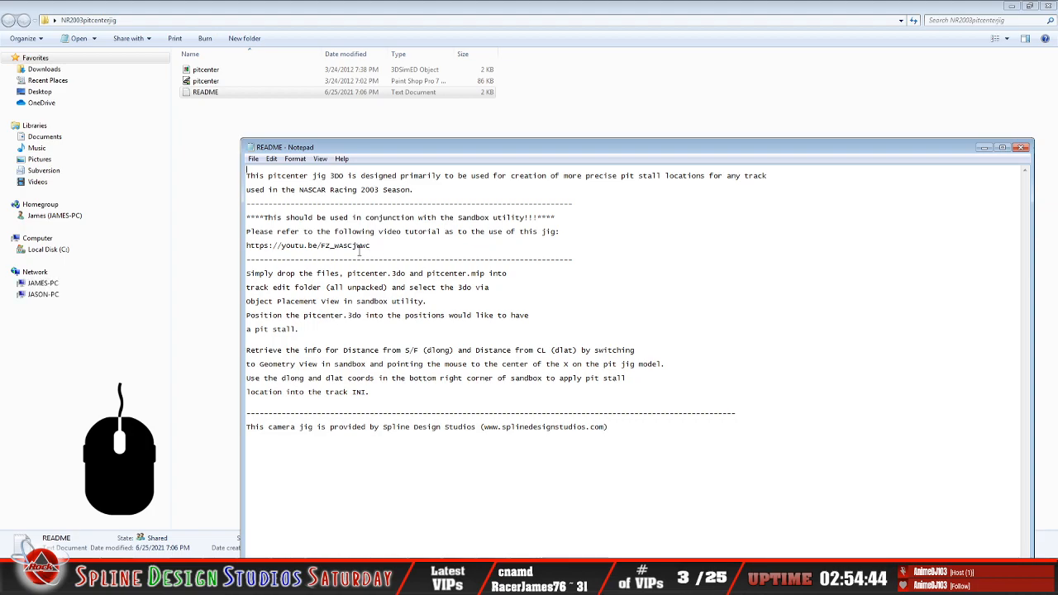
pyautogui.click(253, 158)
pyautogui.click(273, 251)
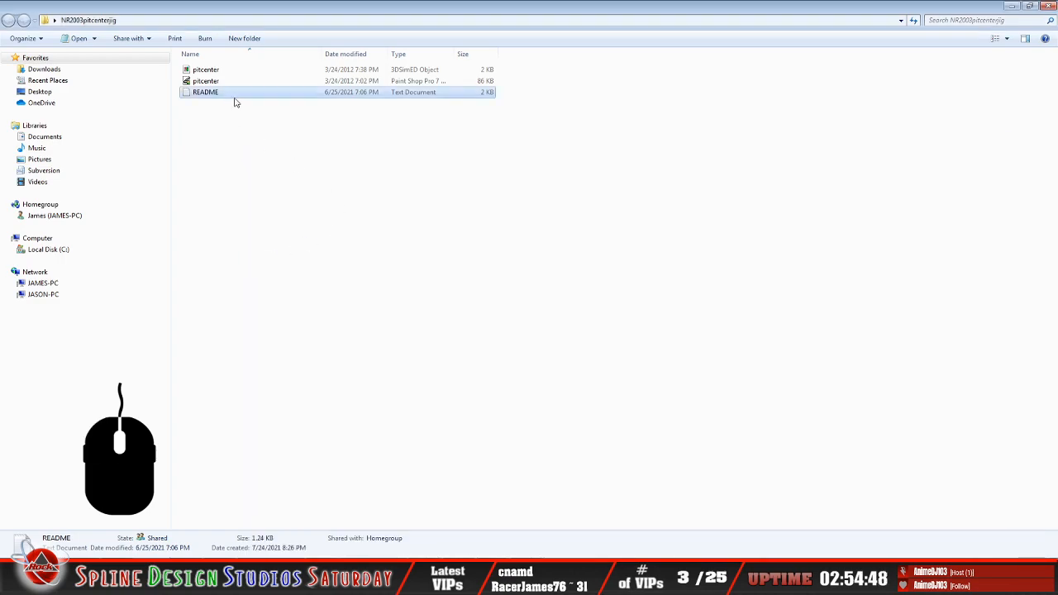
# Copy the two pitcenter files (the 3DO object and its MIP texture) into the Texas_2020_TE track folder
pyautogui.click(216, 72)
pyautogui.keyDown('ctrl'); pyautogui.click(219, 83); pyautogui.keyUp('ctrl')
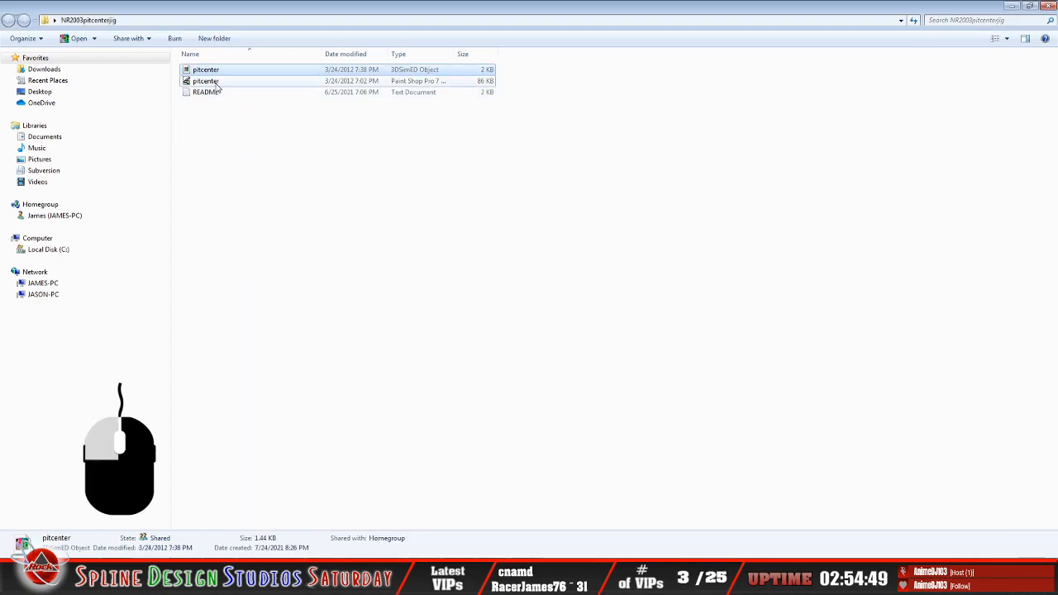
pyautogui.rightClick(216, 83)
pyautogui.click(270, 253)
pyautogui.click(695, 212)
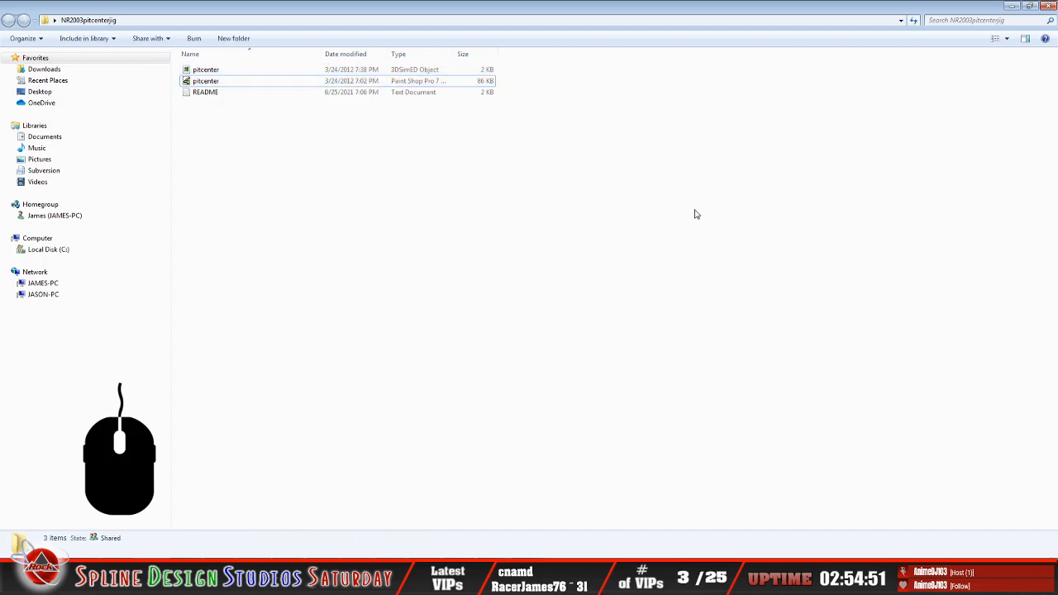
pyautogui.click(1049, 7)
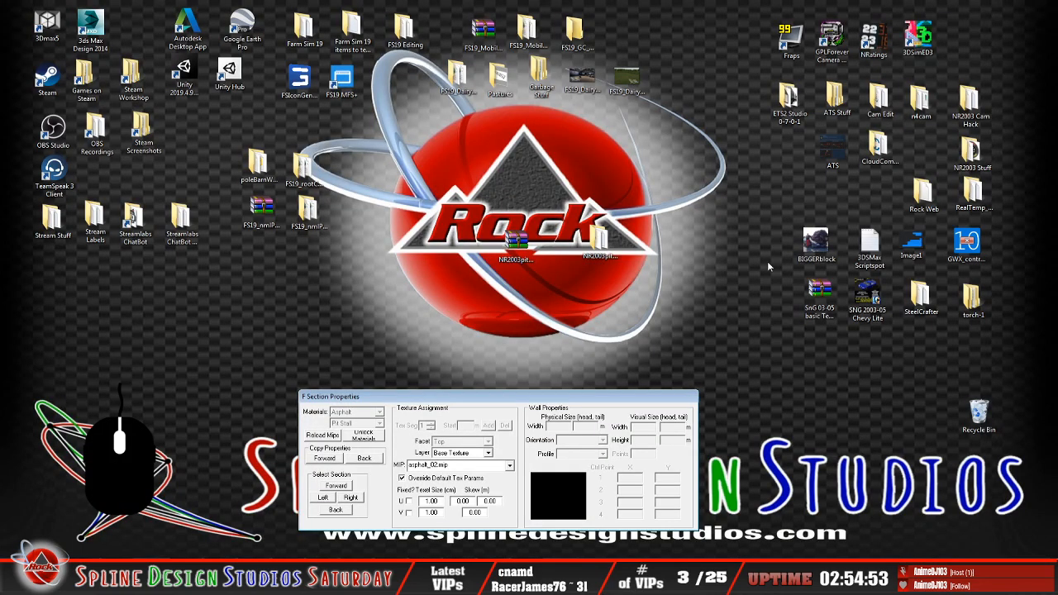
pyautogui.click(57, 514)
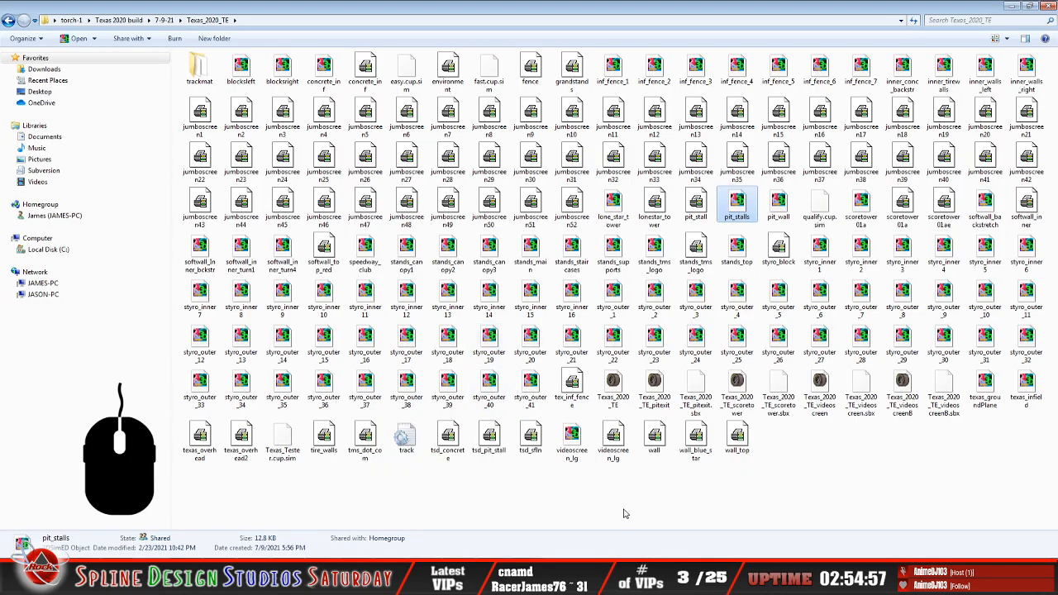
pyautogui.rightClick(825, 486)
pyautogui.click(851, 365)
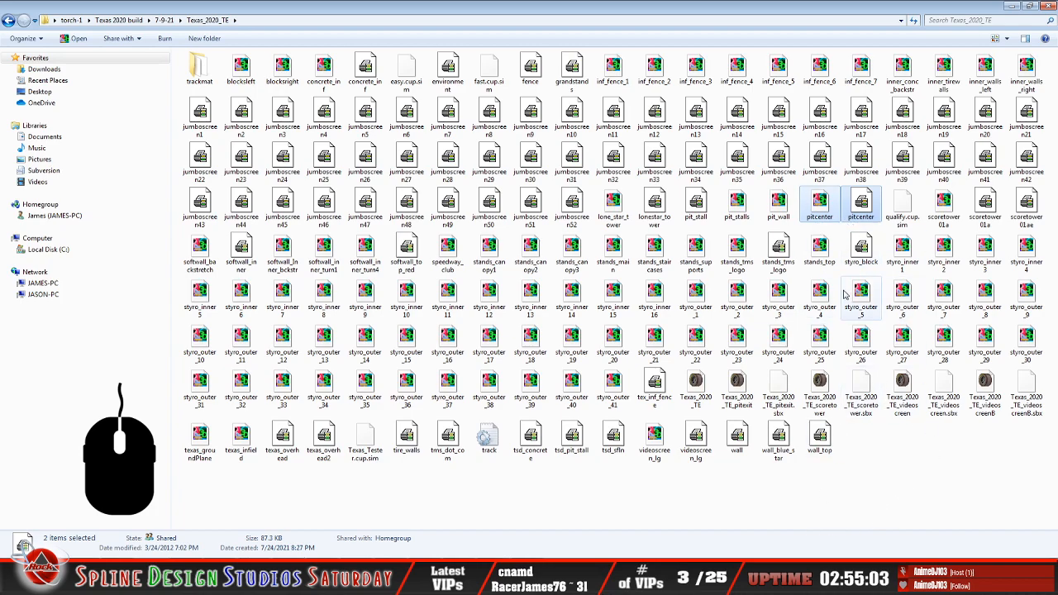
# Switch to Sandbox and change the track window to the object placement view
pyautogui.click(506, 573)
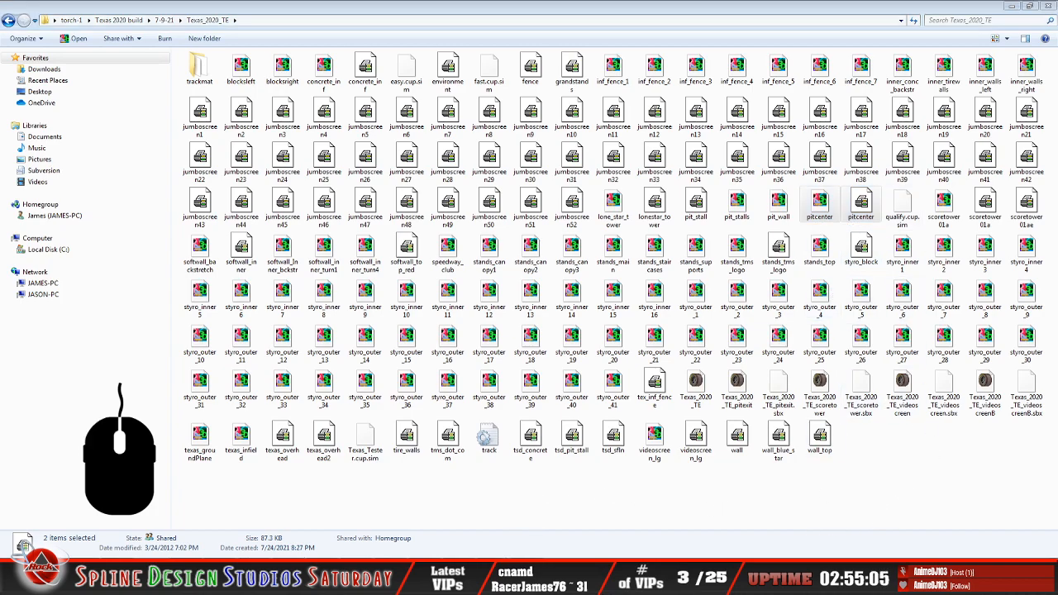
pyautogui.click(504, 529)
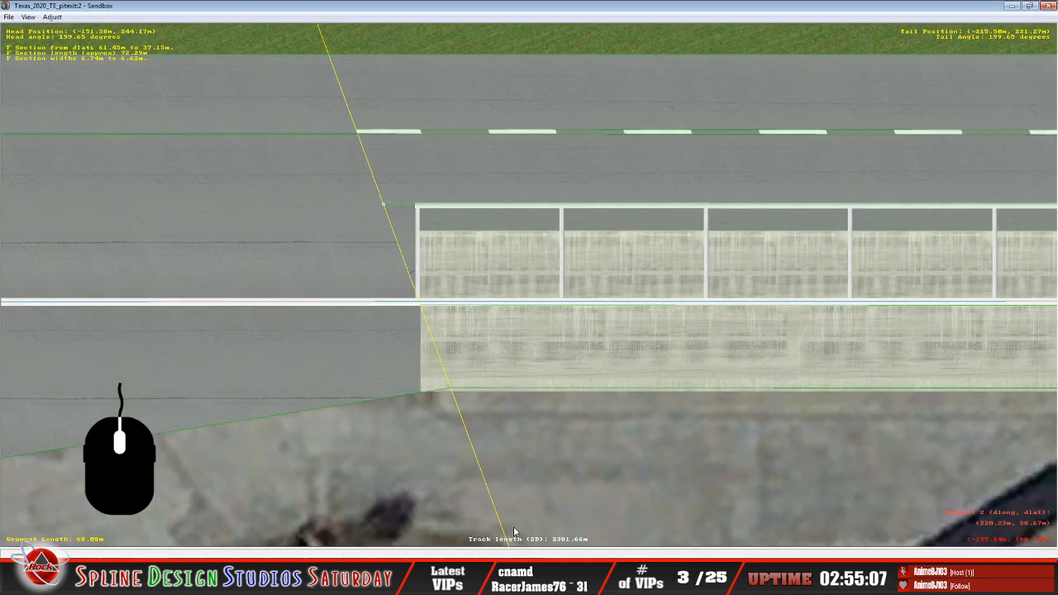
pyautogui.click(28, 16)
pyautogui.click(59, 155)
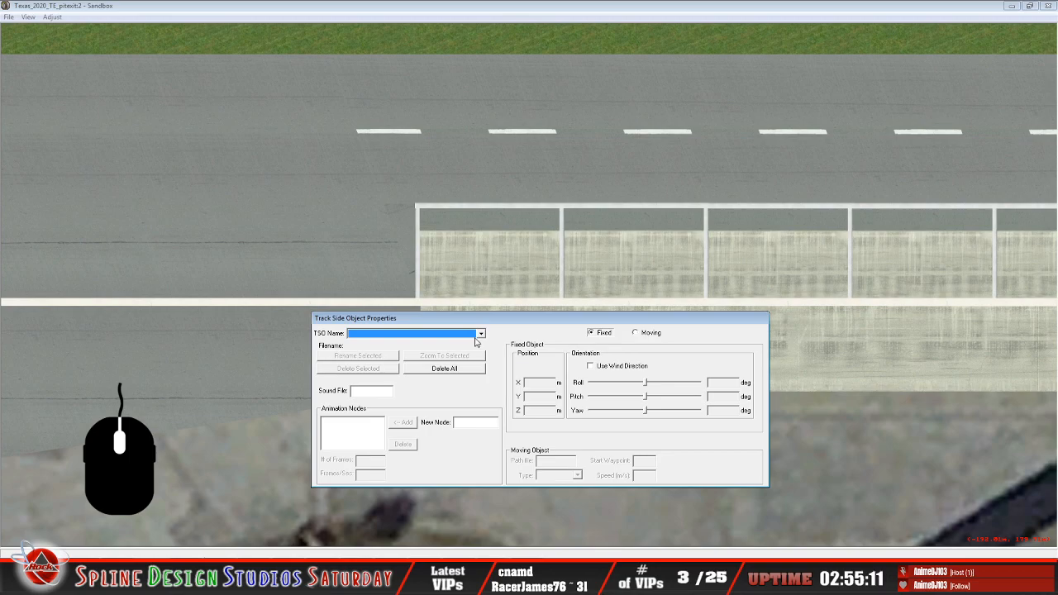
pyautogui.click(425, 35)
# Add pitcenter.3do as a trackside object near the pit road's end and move it into the first pit stall
pyautogui.rightClick(425, 182)
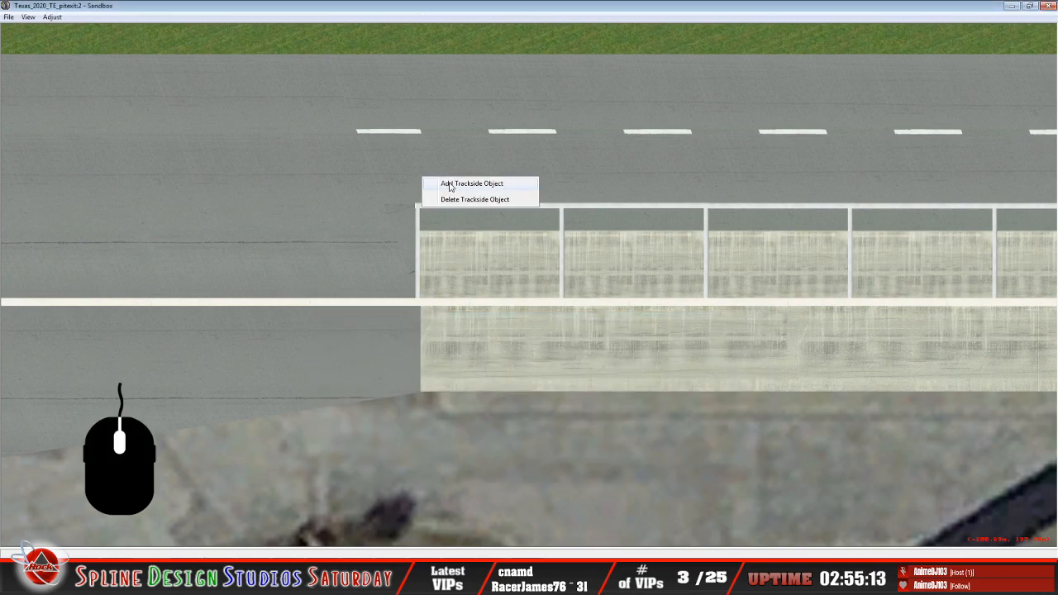
pyautogui.click(450, 184)
pyautogui.moveTo(609, 231); pyautogui.dragTo(610, 238)
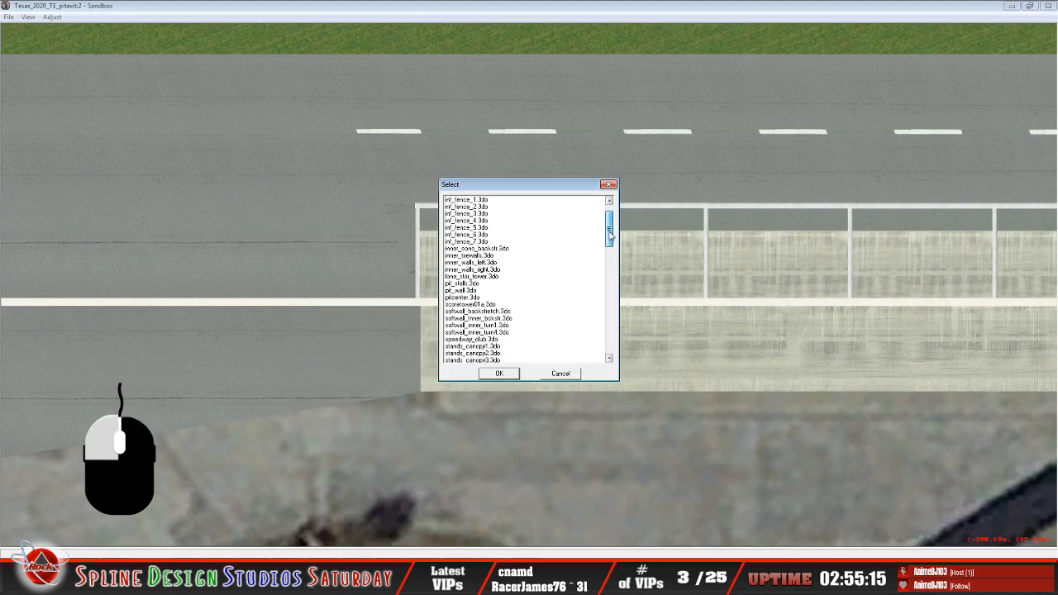
pyautogui.click(463, 286)
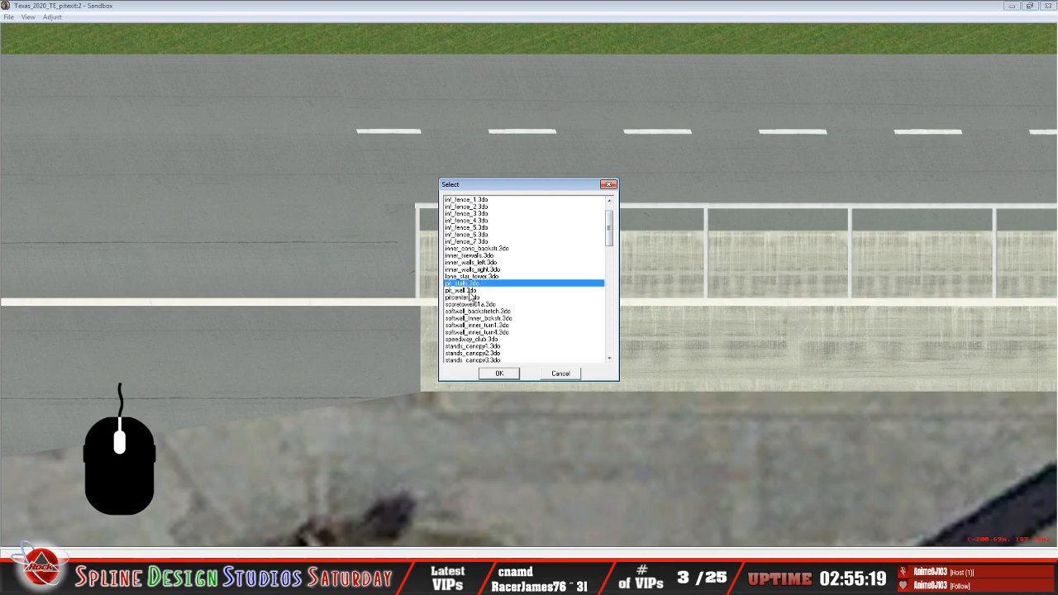
pyautogui.click(475, 298)
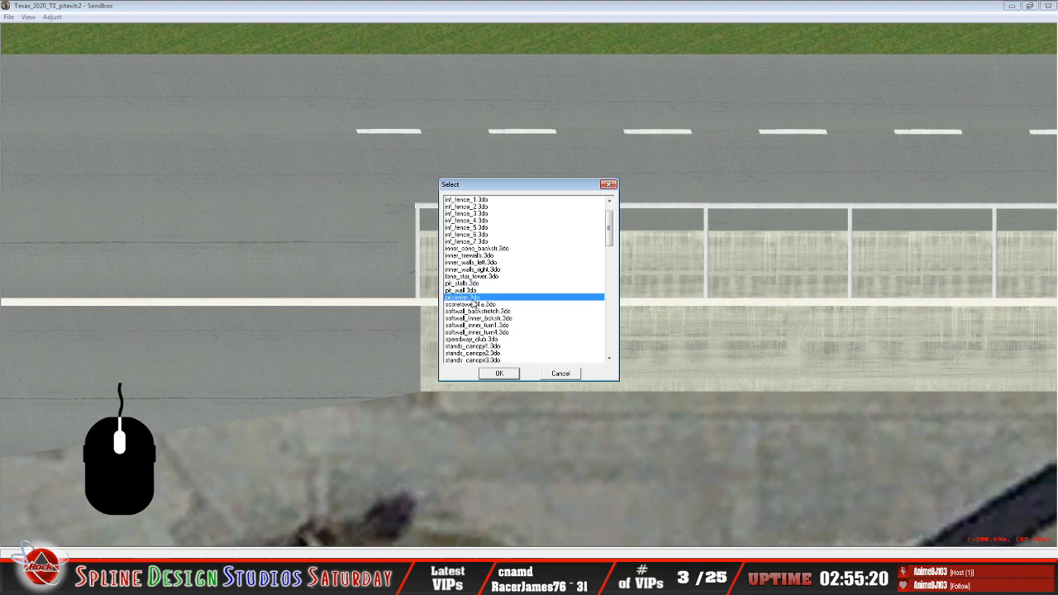
pyautogui.click(502, 373)
pyautogui.click(420, 224)
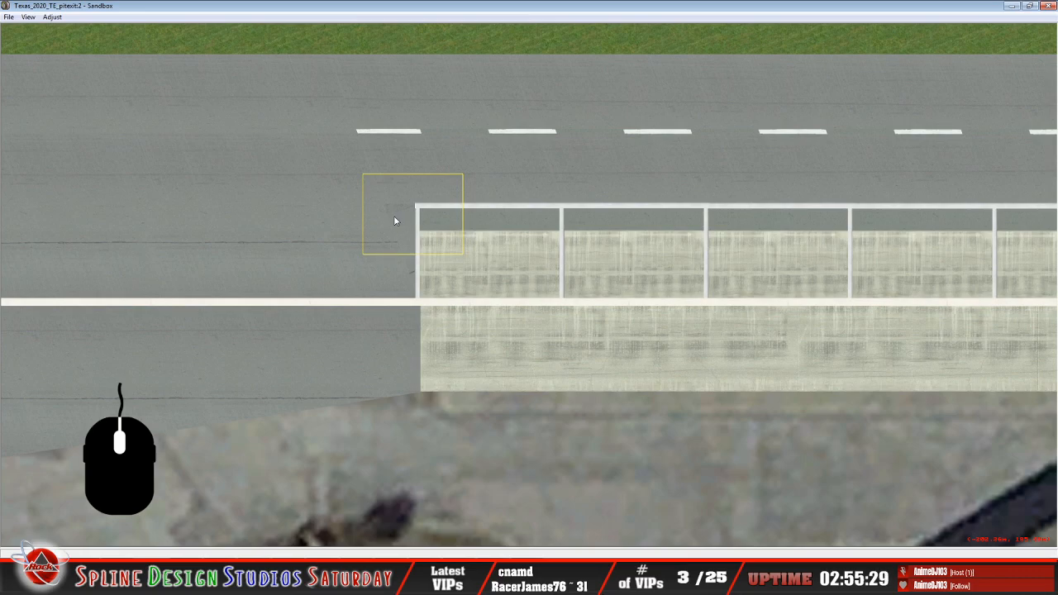
pyautogui.moveTo(394, 221); pyautogui.dragTo(472, 260)
# Set the pitcenter object's Z position to 3 m in its trackside object properties
pyautogui.click(519, 579)
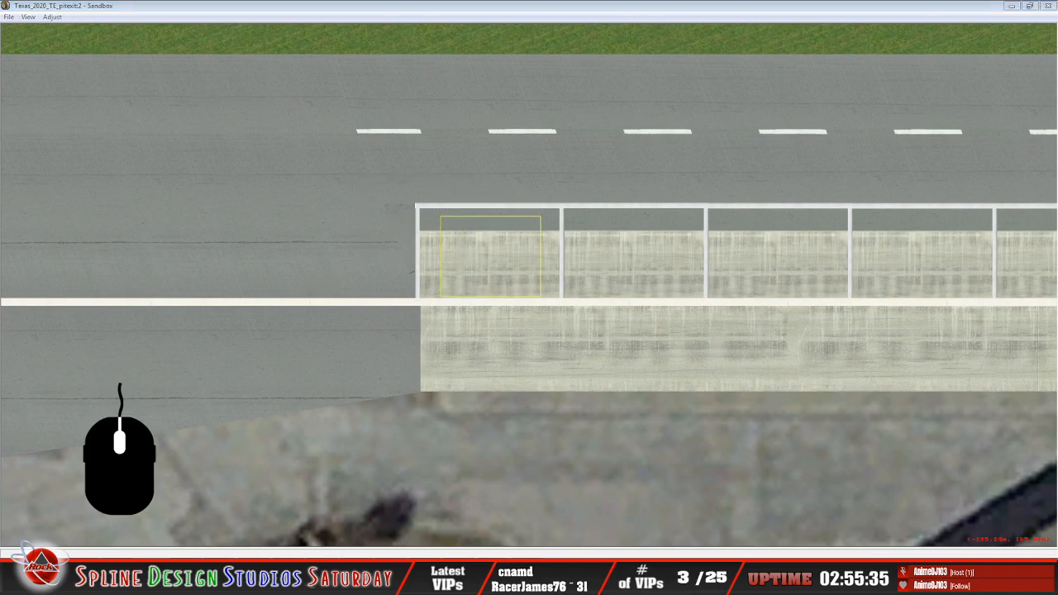
pyautogui.click(508, 553)
pyautogui.click(591, 334)
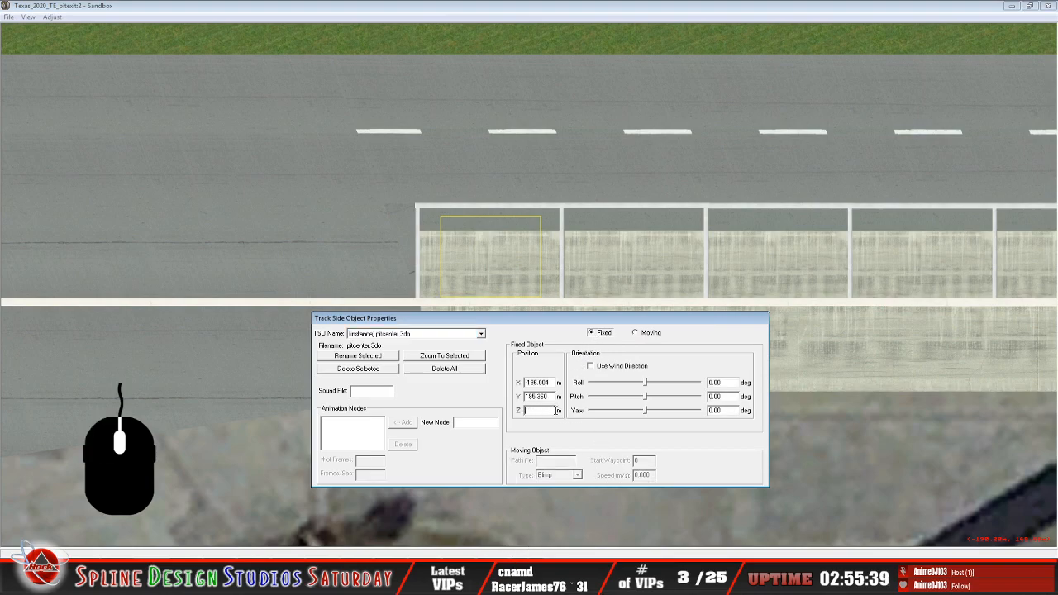
pyautogui.write('3')
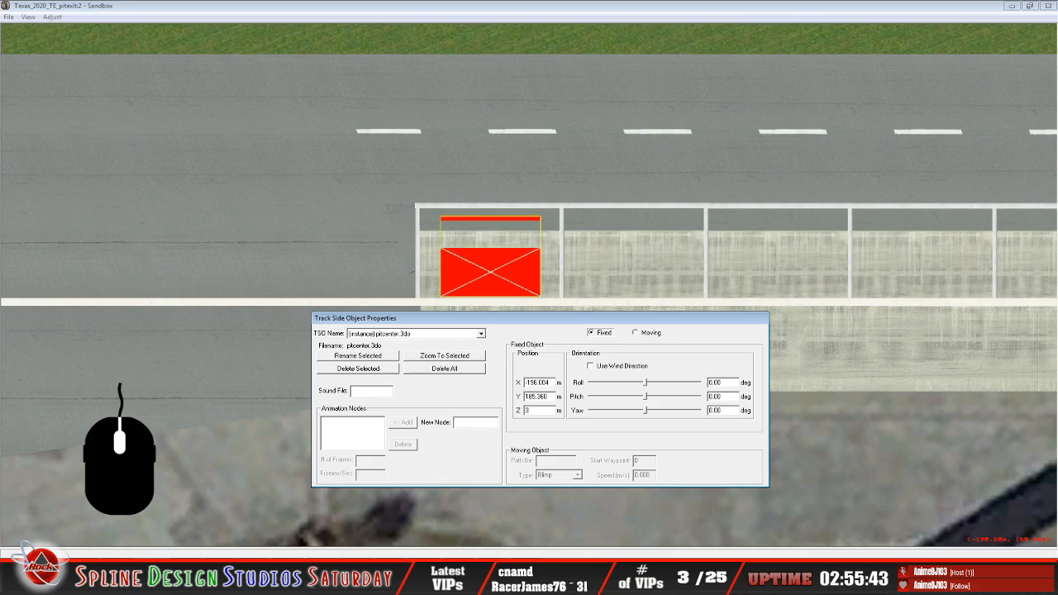
# Change the Camera View's mode and fly up to the first stall to examine the jig's height against the pit surface
pyautogui.click(487, 577)
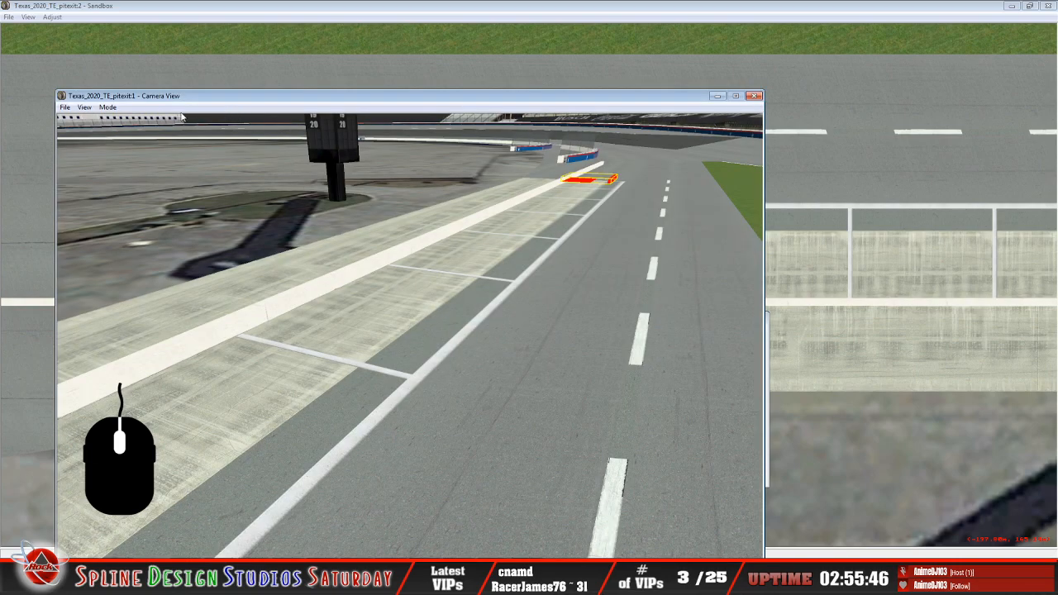
pyautogui.click(108, 106)
pyautogui.click(128, 130)
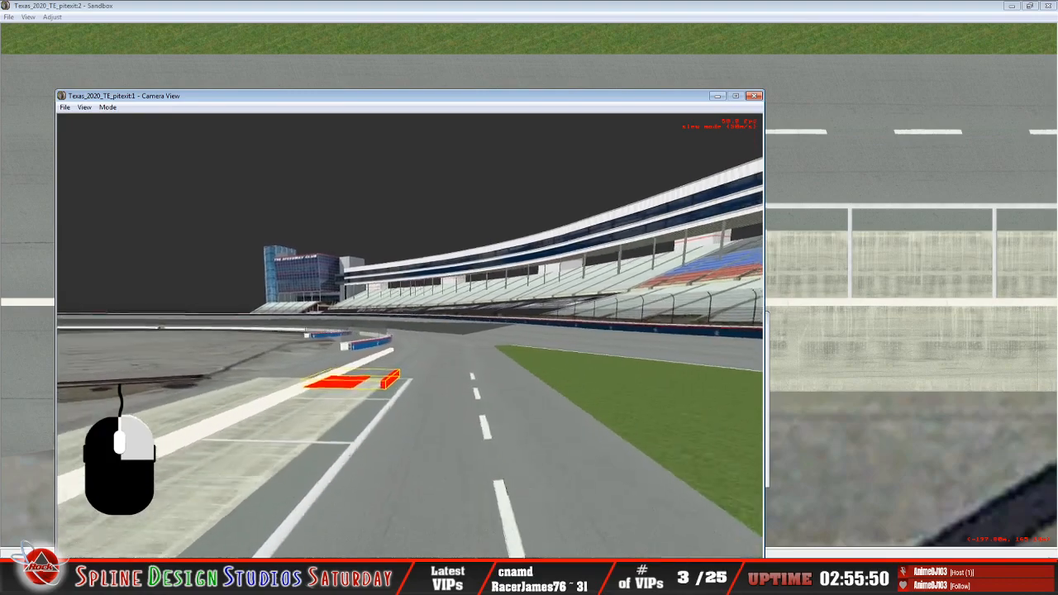
pyautogui.moveTo(417, 393); pyautogui.dragTo(417, 376, button='right')
pyautogui.moveTo(417, 376)
pyautogui.mouseDown()
pyautogui.moveTo(405, 406)
pyautogui.moveTo(417, 393)
pyautogui.mouseUp()
pyautogui.moveTo(416, 393); pyautogui.dragTo(417, 372, button='right')
pyautogui.moveTo(416, 373)
pyautogui.mouseDown()
pyautogui.moveTo(410, 397)
pyautogui.moveTo(417, 393)
pyautogui.mouseUp()
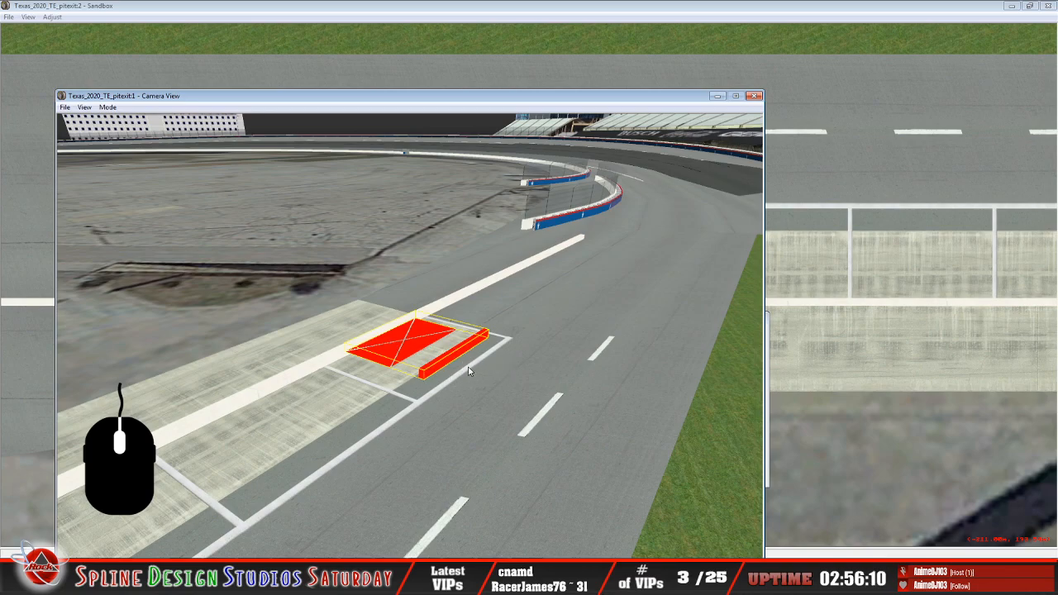
# Lower the pitcenter object to a Z position of 2.7 m, trying 1, 1.5, 2 and 2.5 m first
pyautogui.click(491, 583)
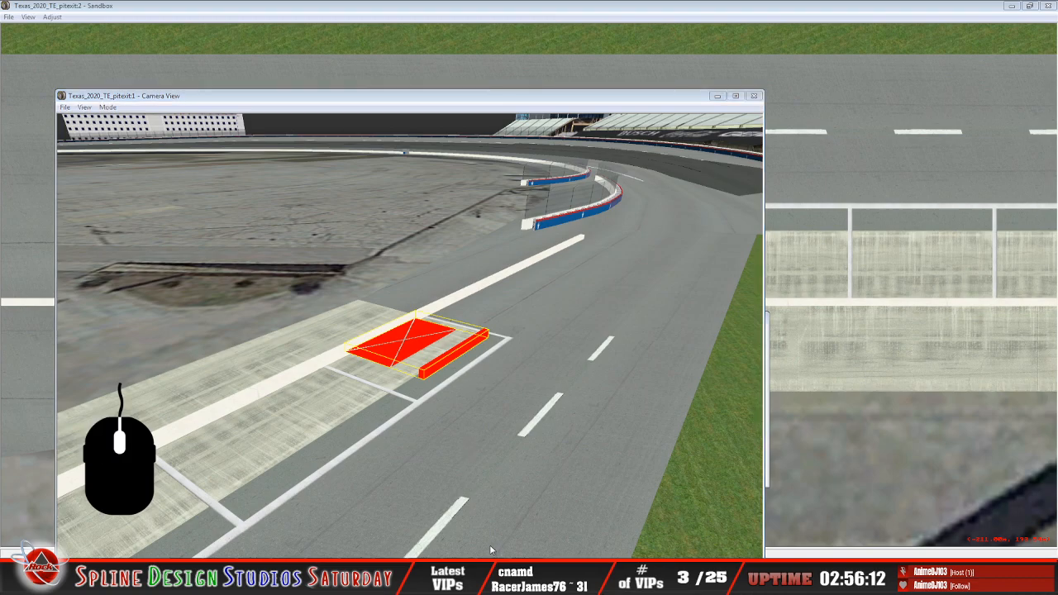
pyautogui.click(491, 549)
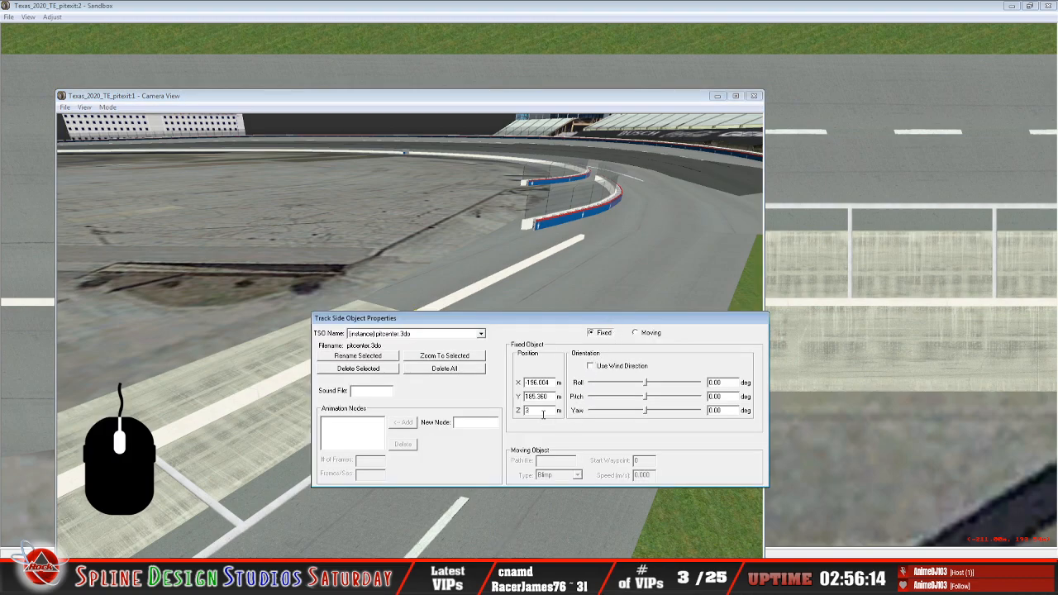
pyautogui.press('BackSpace')
pyautogui.moveTo(548, 319); pyautogui.dragTo(585, 409)
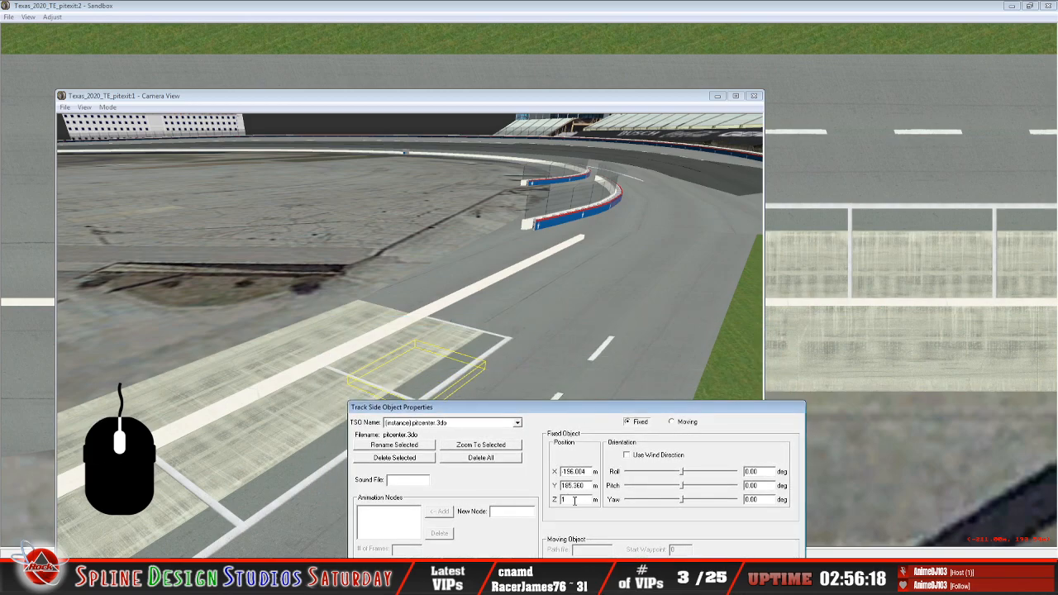
pyautogui.write('.5')
pyautogui.press('BackSpace')
pyautogui.press('BackSpace')
pyautogui.press('BackSpace')
pyautogui.write('2')
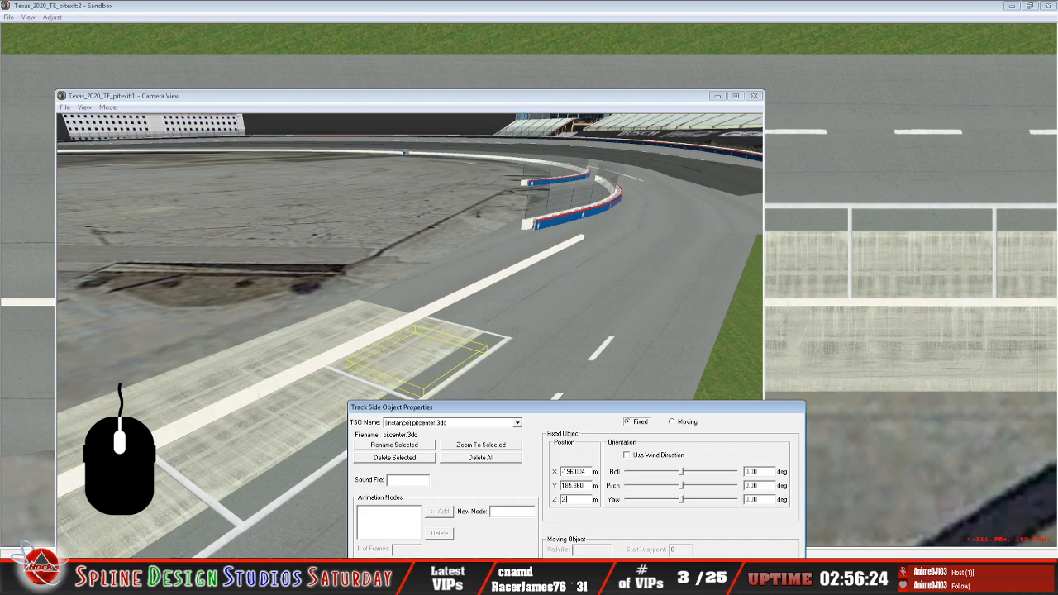
pyautogui.write('.5')
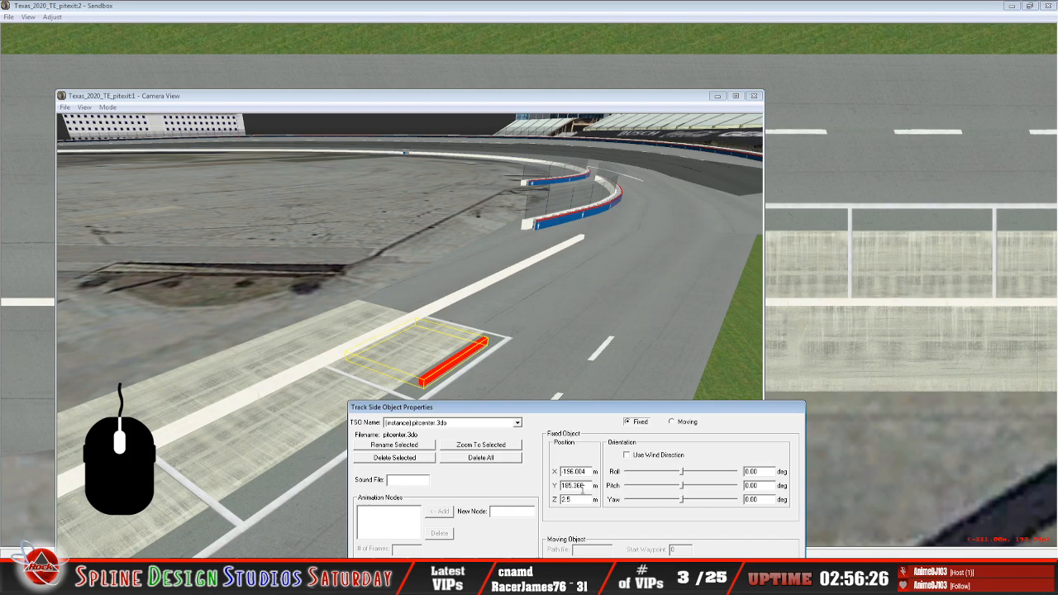
pyautogui.press('BackSpace')
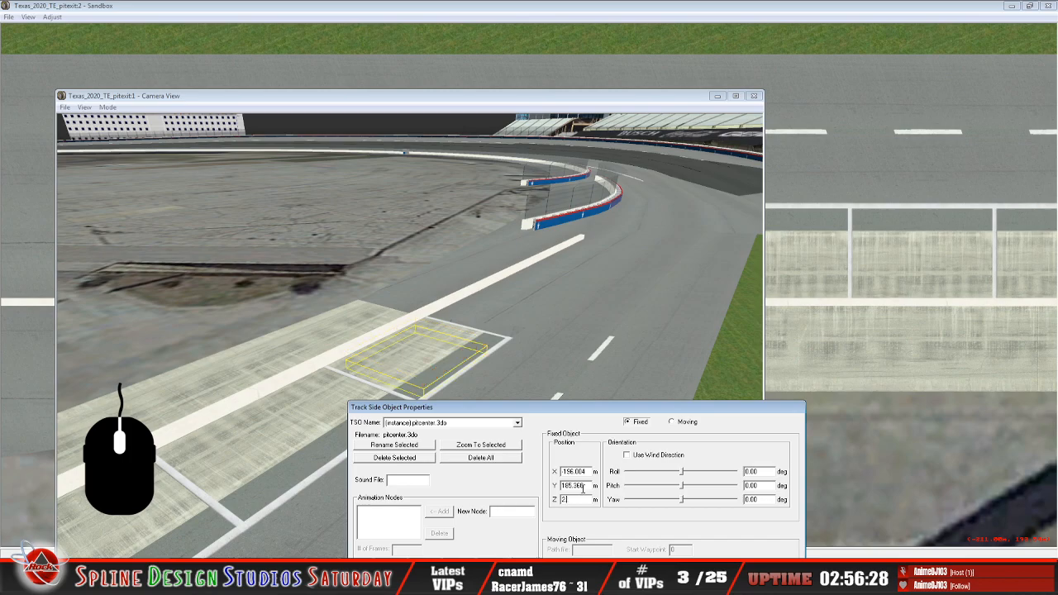
pyautogui.write('7')
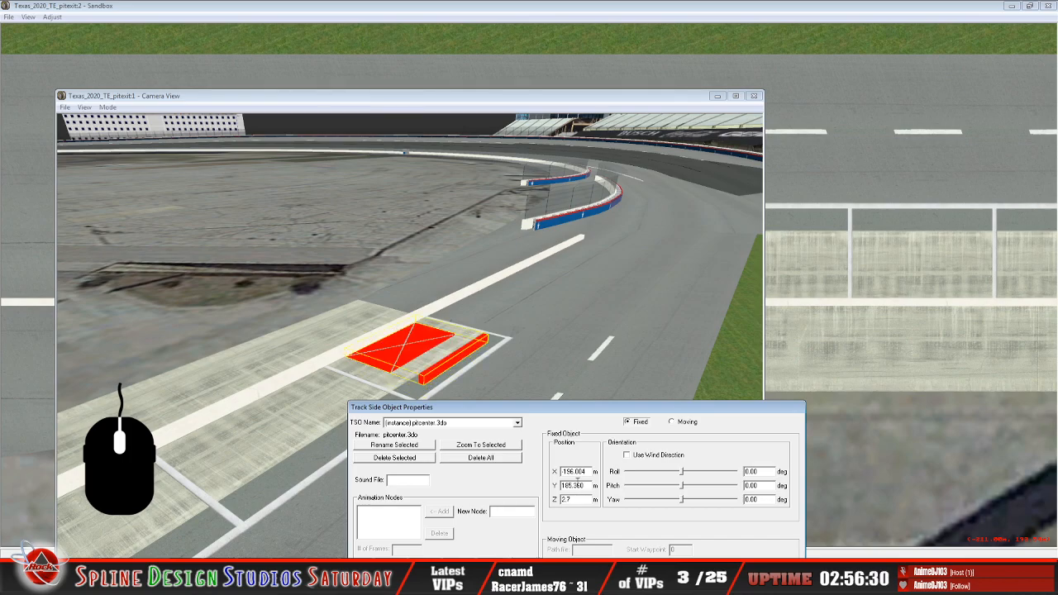
# Rotate the pitcenter object to a yaw of 180 degrees and move it into the first stall with its thin strip on the pit wall
pyautogui.moveTo(678, 501); pyautogui.dragTo(742, 503)
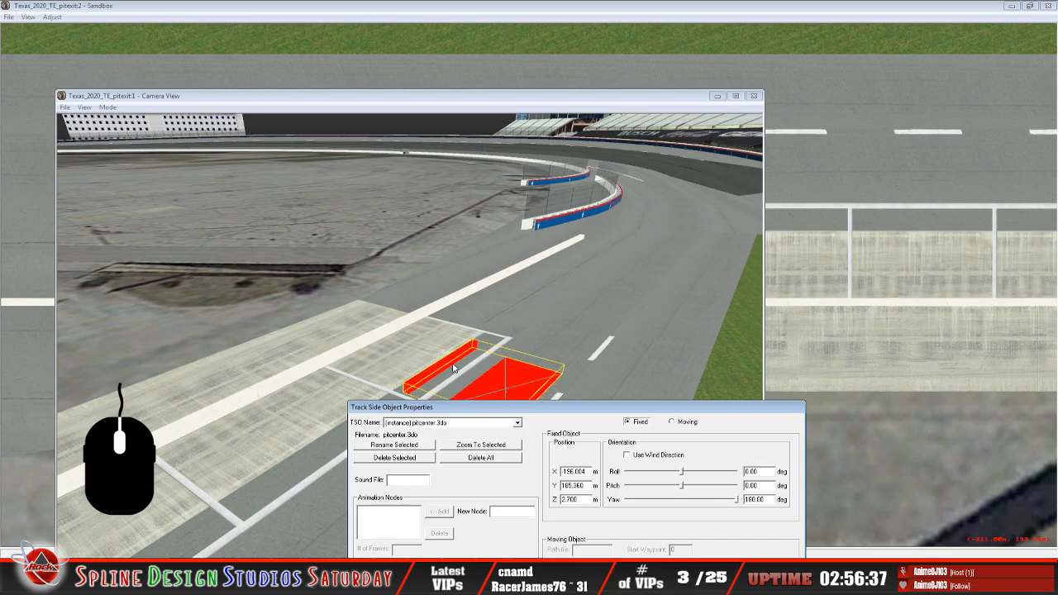
pyautogui.click(520, 26)
pyautogui.moveTo(509, 170); pyautogui.dragTo(494, 250)
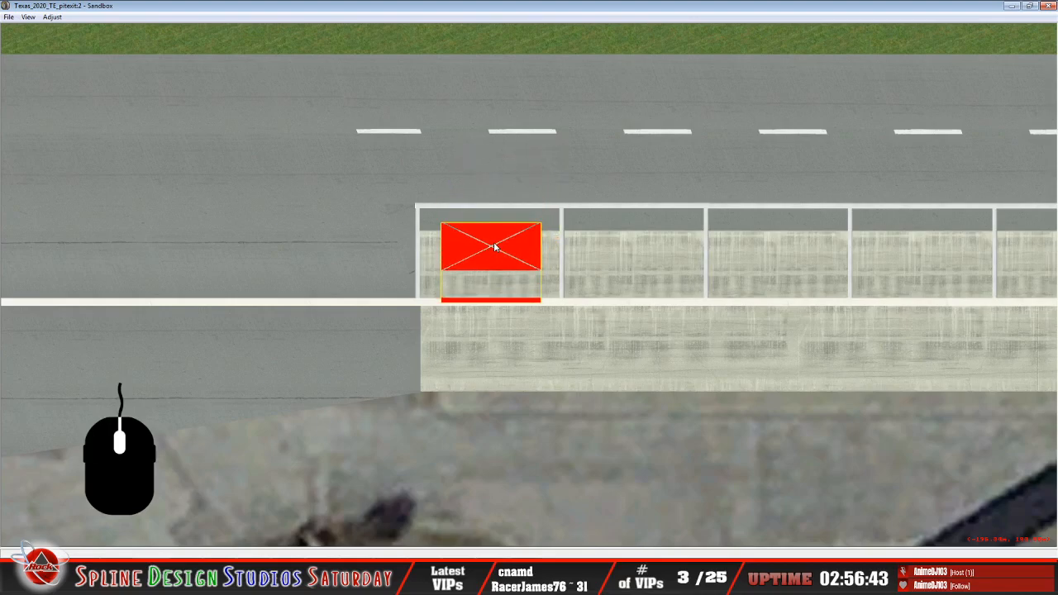
pyautogui.scroll(3, 463, 281)
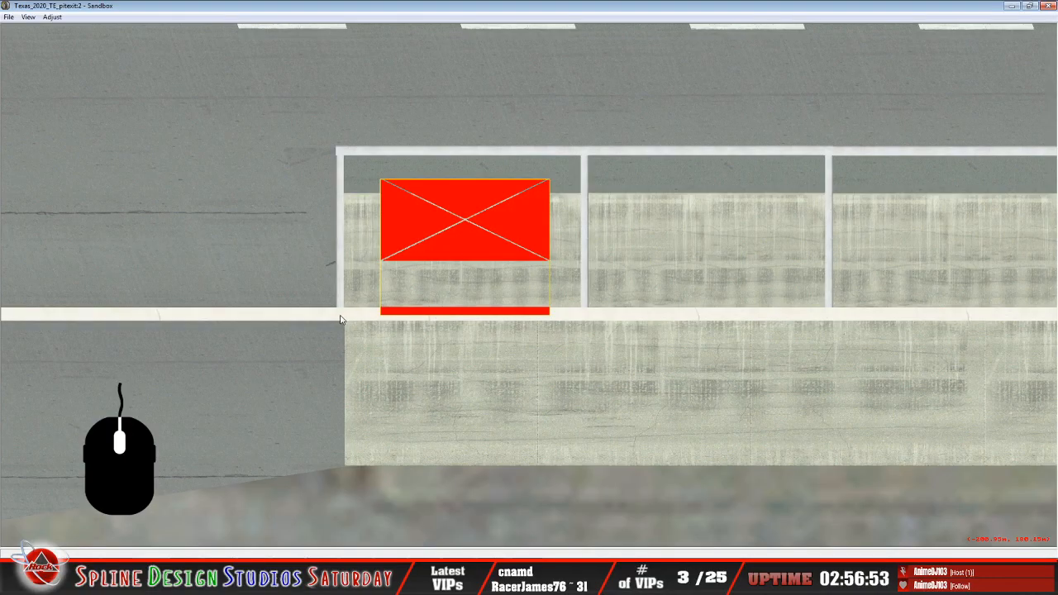
pyautogui.scroll(3, 473, 319)
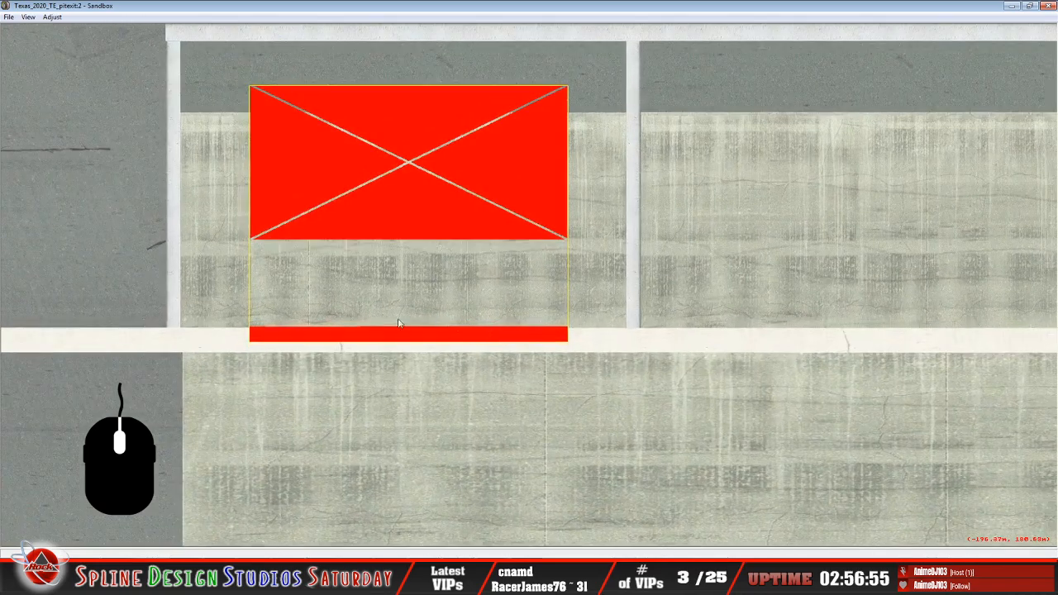
pyautogui.moveTo(385, 337); pyautogui.dragTo(388, 338)
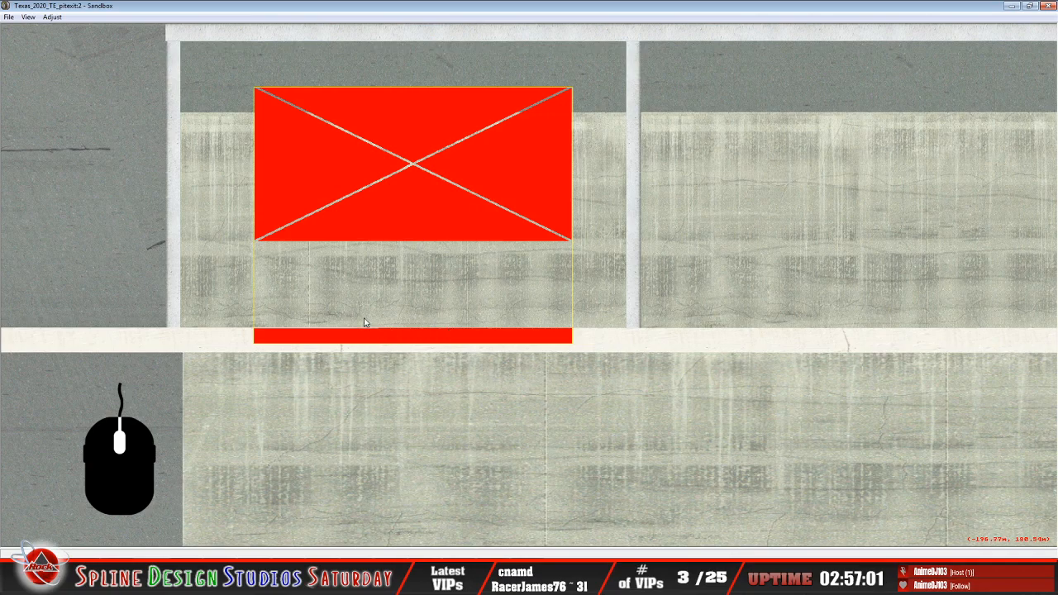
# Put the Camera View in Slew Mode and fly close to the first stall to examine the jig's alignment with the pit wall
pyautogui.click(501, 581)
pyautogui.click(515, 510)
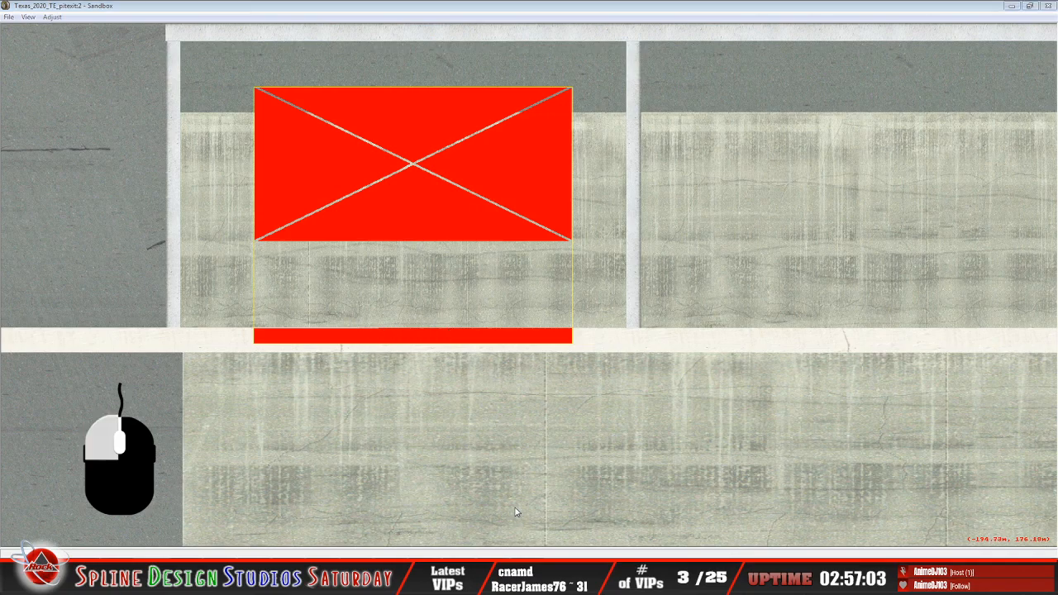
pyautogui.click(107, 107)
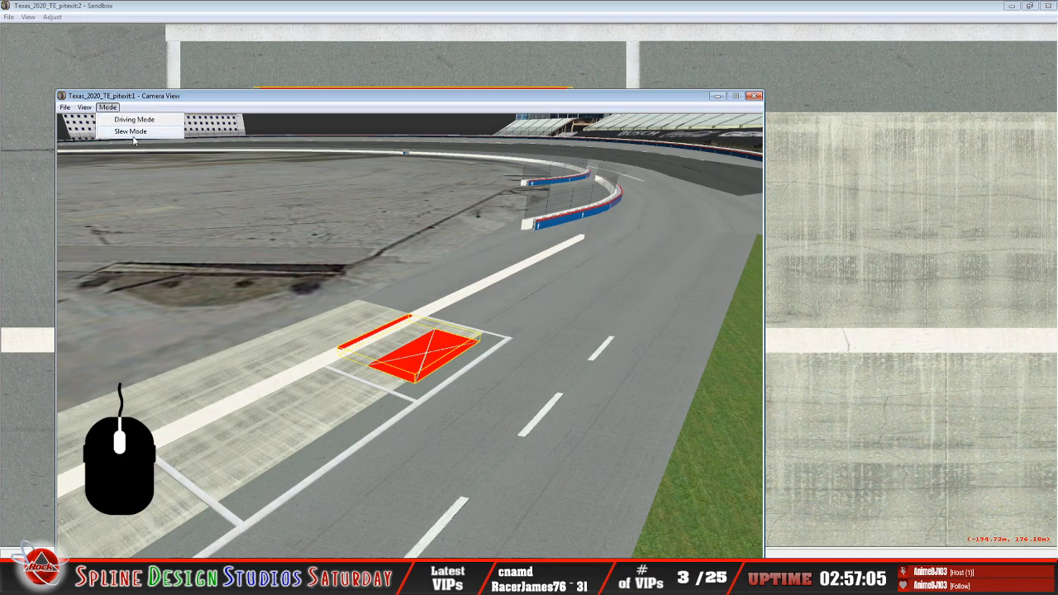
pyautogui.click(134, 132)
pyautogui.moveTo(409, 335); pyautogui.dragTo(519, 387, button='right')
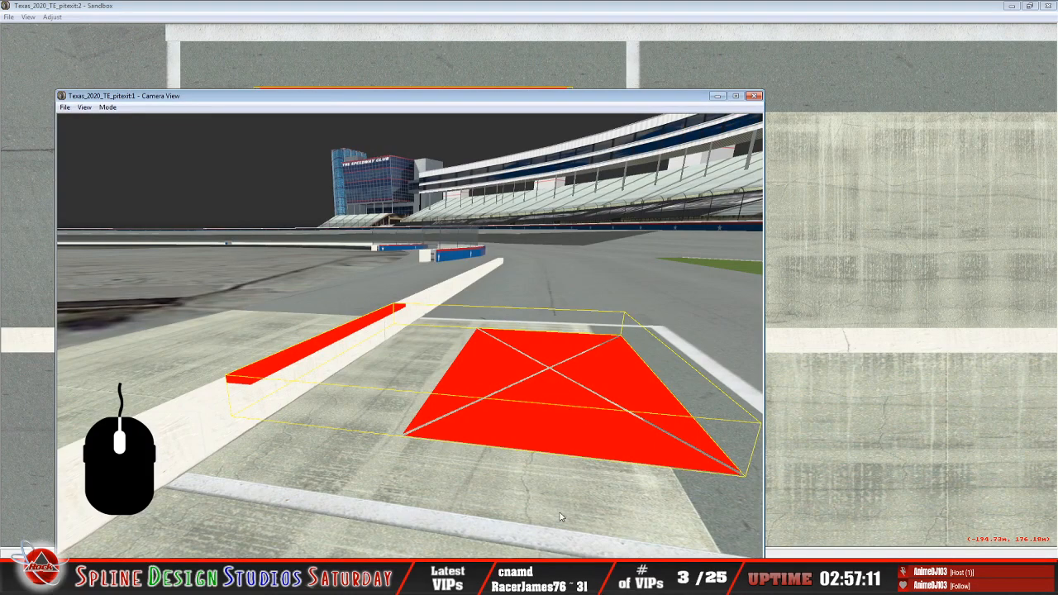
# Try Y positions of 180.5 and 180.4 m for the pitcenter object in its trackside object properties
pyautogui.click(513, 584)
pyautogui.click(480, 553)
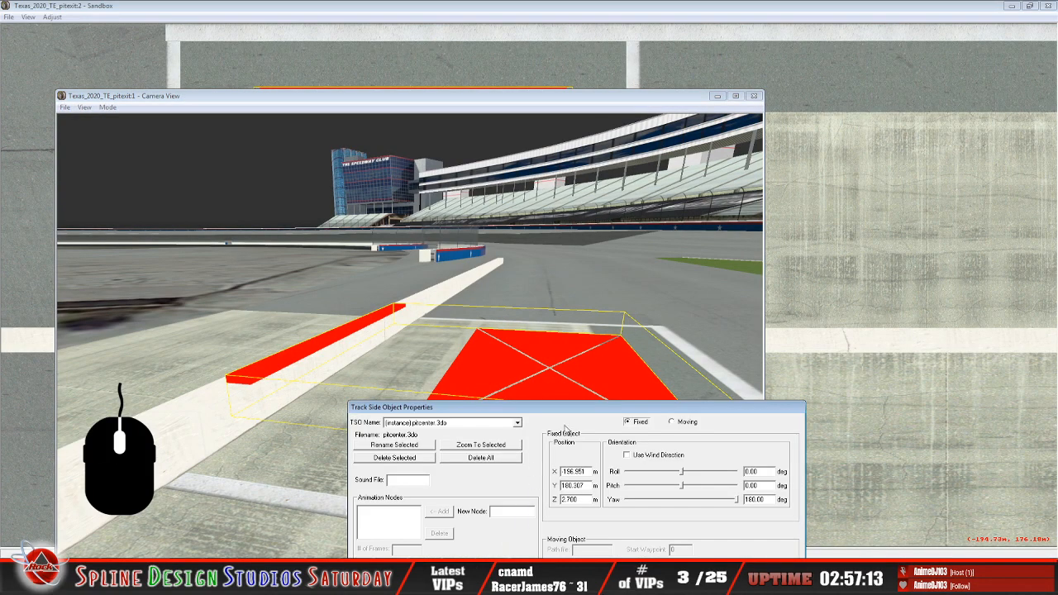
pyautogui.moveTo(568, 408)
pyautogui.mouseDown()
pyautogui.moveTo(569, 38)
pyautogui.moveTo(583, 63)
pyautogui.mouseUp()
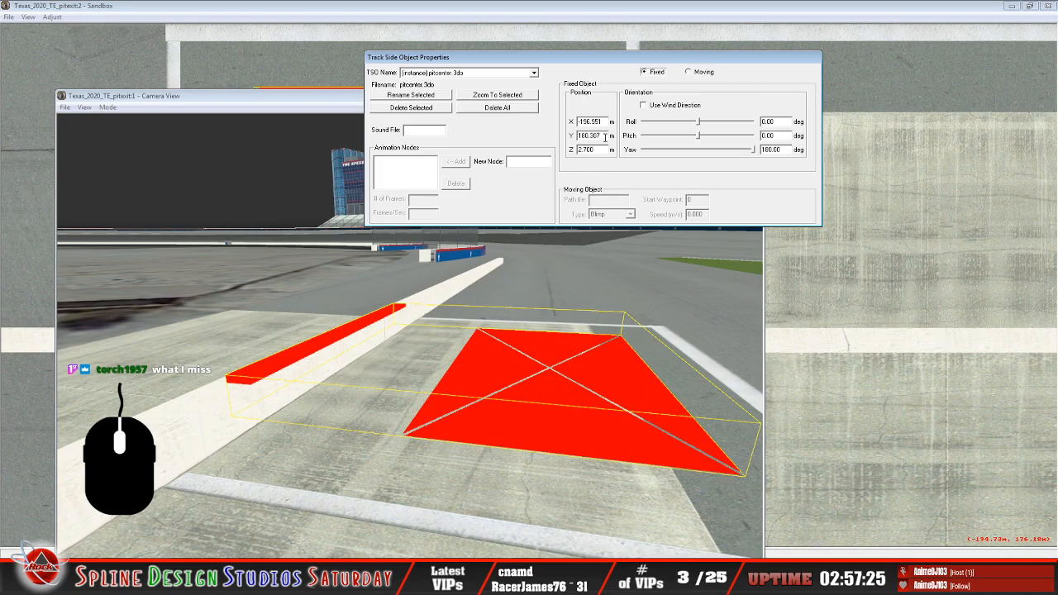
pyautogui.press('BackSpace')
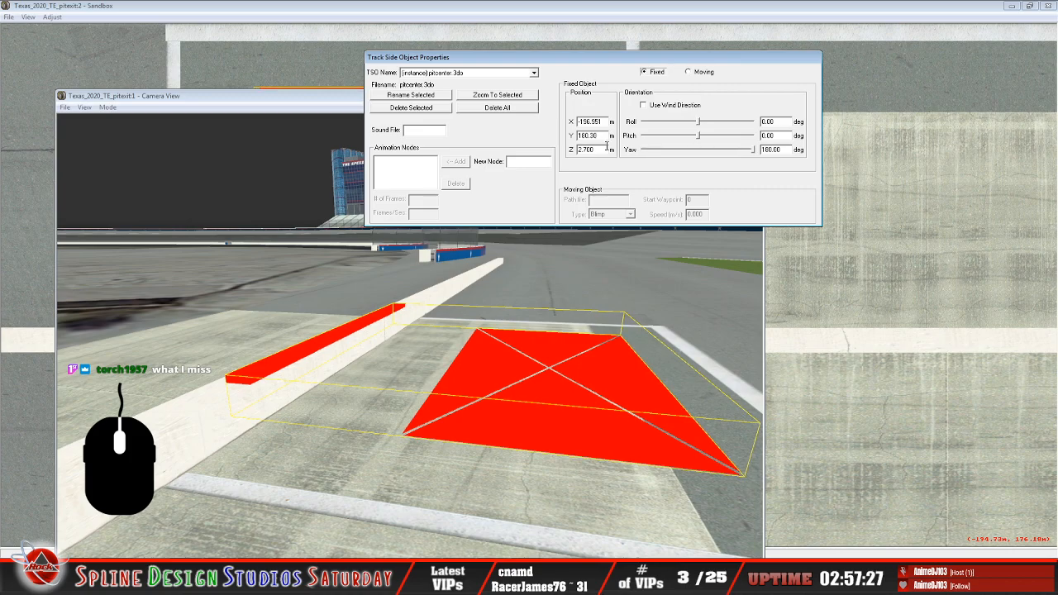
pyautogui.press('BackSpace')
pyautogui.press('BackSpace')
pyautogui.press('BackSpace')
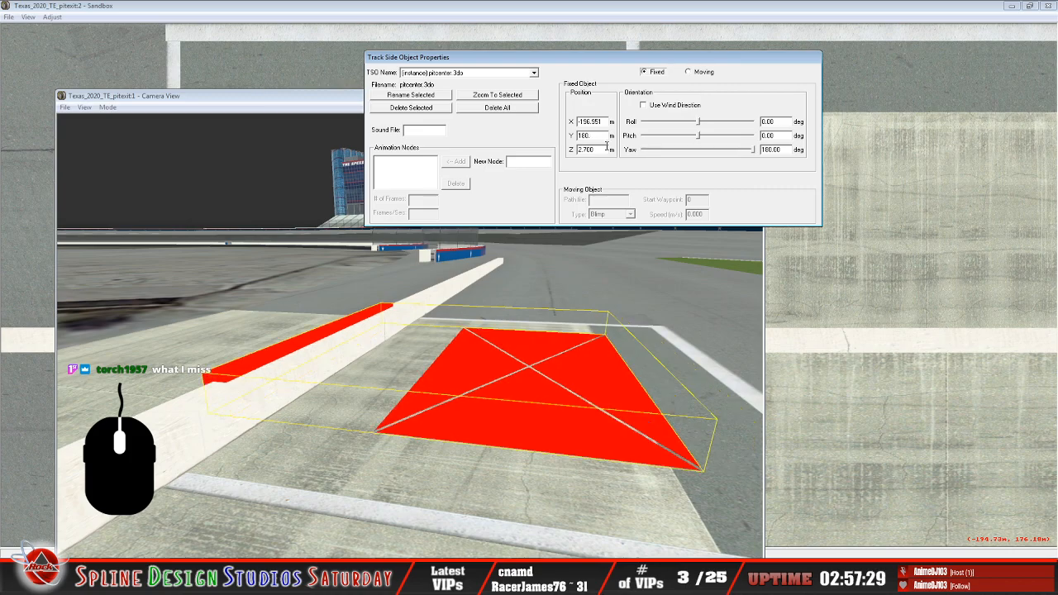
pyautogui.write('.5')
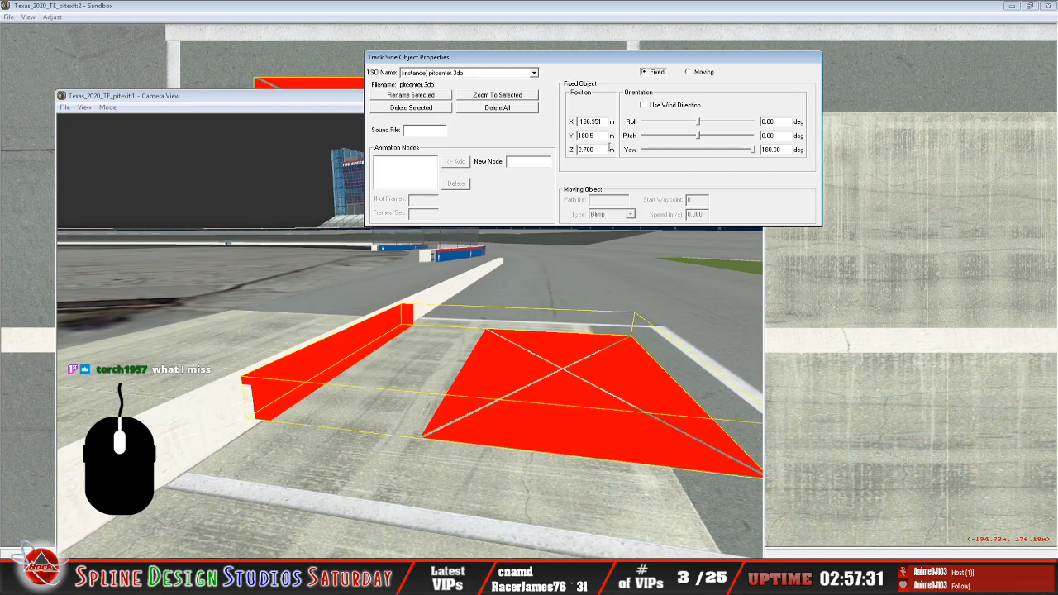
pyautogui.press('BackSpace')
pyautogui.write('4')
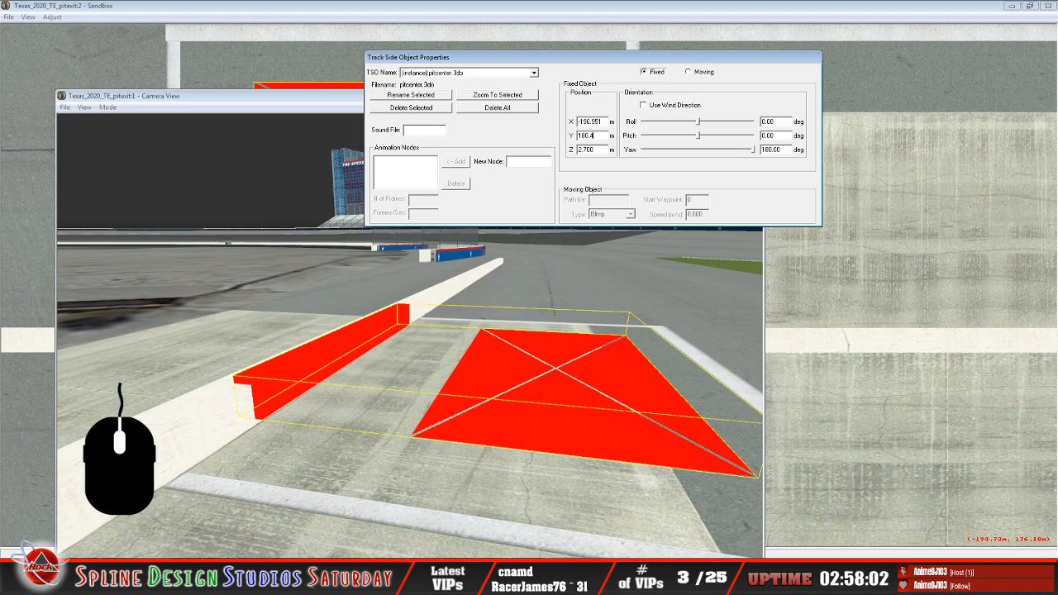
# Switch to the browser, review the Sandbox FAQ page's object settings and pit center jig diagram, and return to Sandbox
pyautogui.click(165, 580)
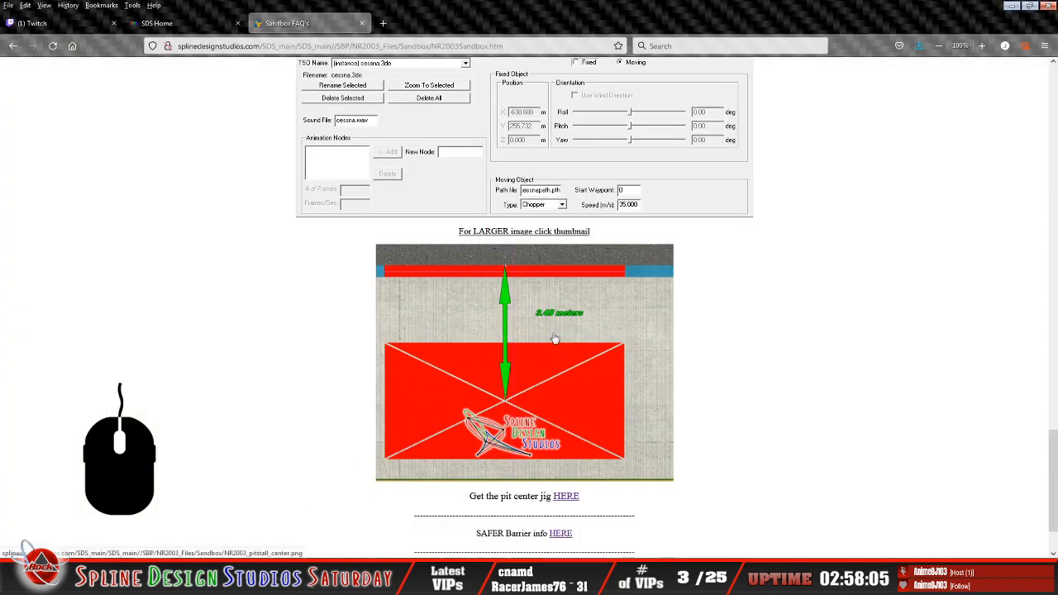
pyautogui.click(163, 24)
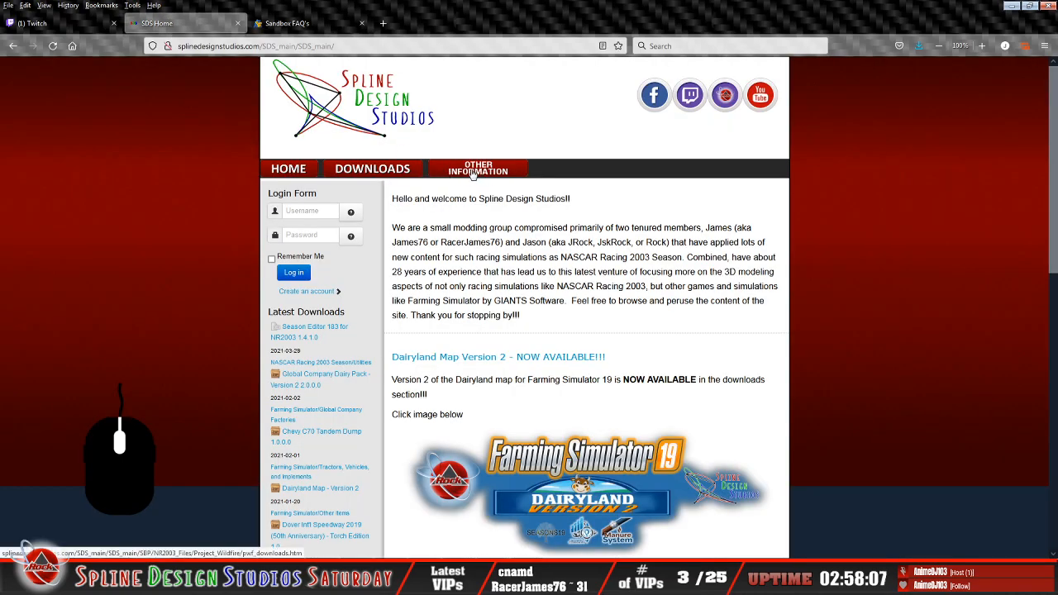
pyautogui.click(297, 24)
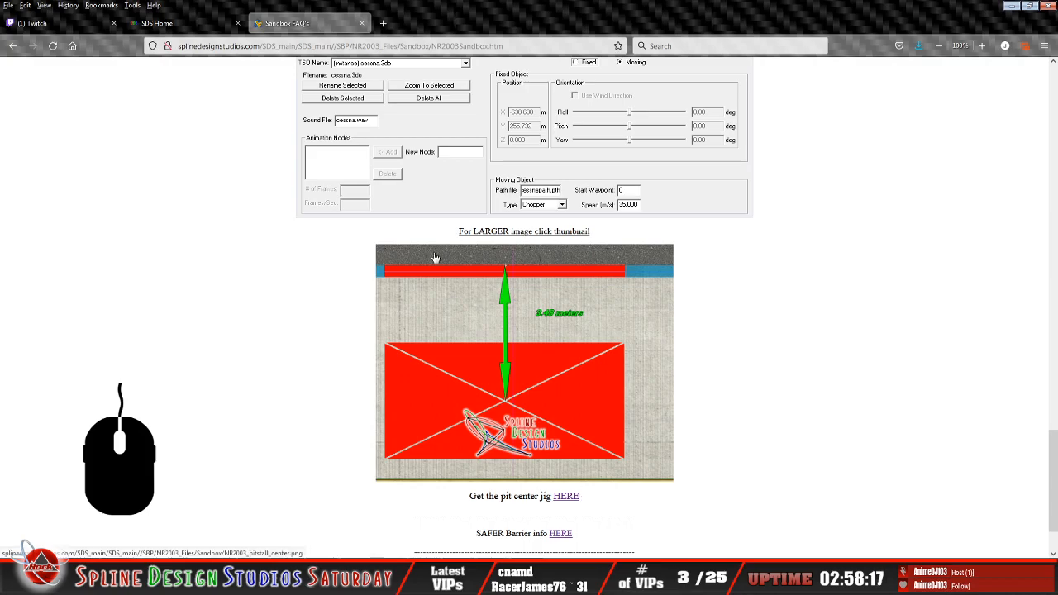
pyautogui.scroll(5, 482, 191)
pyautogui.scroll(15, 482, 192)
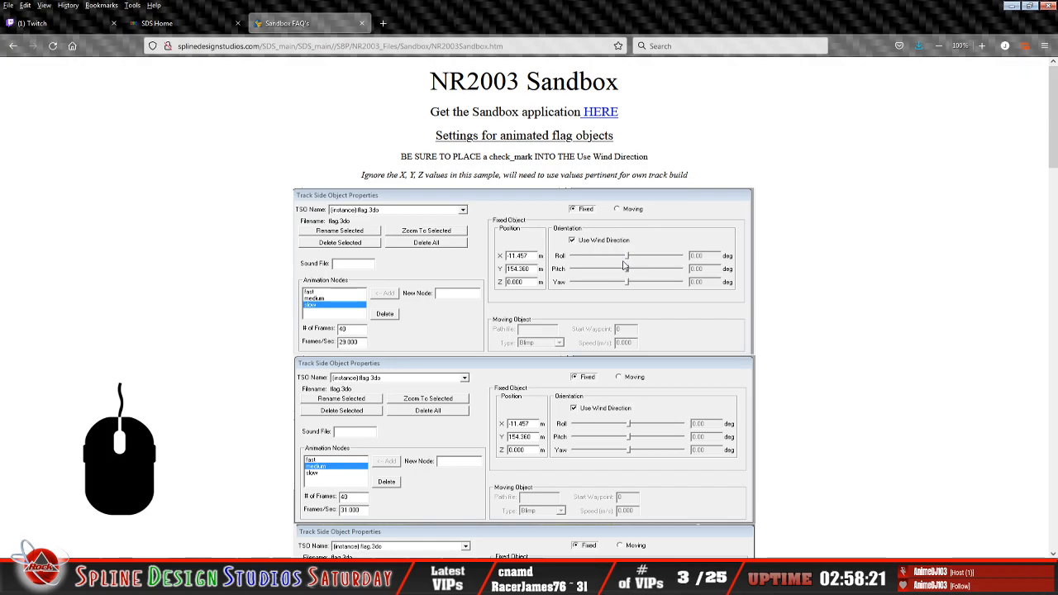
pyautogui.scroll(-20, 625, 264)
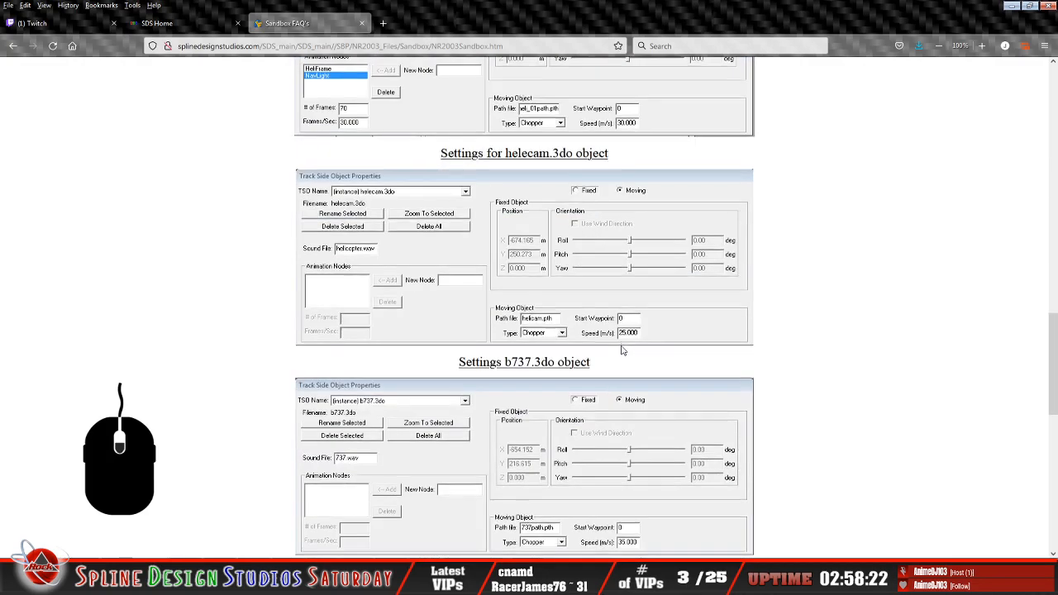
pyautogui.scroll(-5, 623, 351)
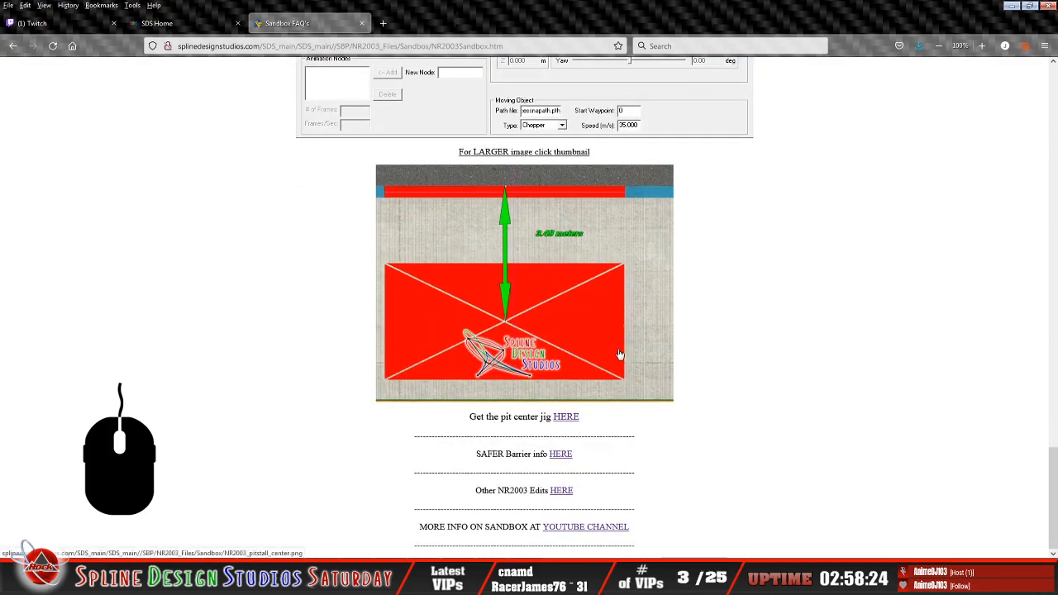
pyautogui.scroll(20, 621, 354)
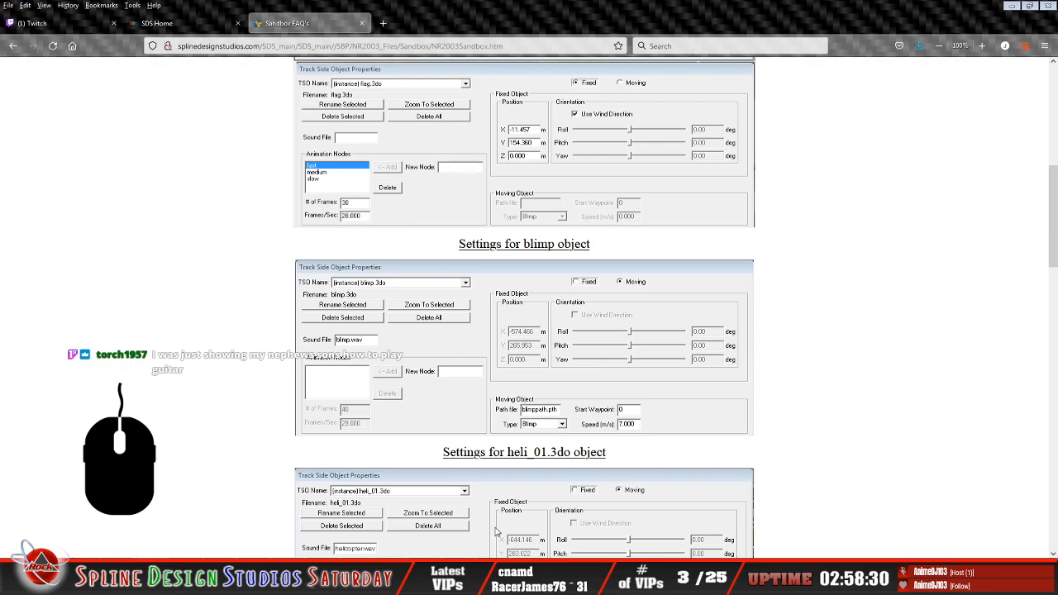
pyautogui.hotkey('alt', 'Tab')
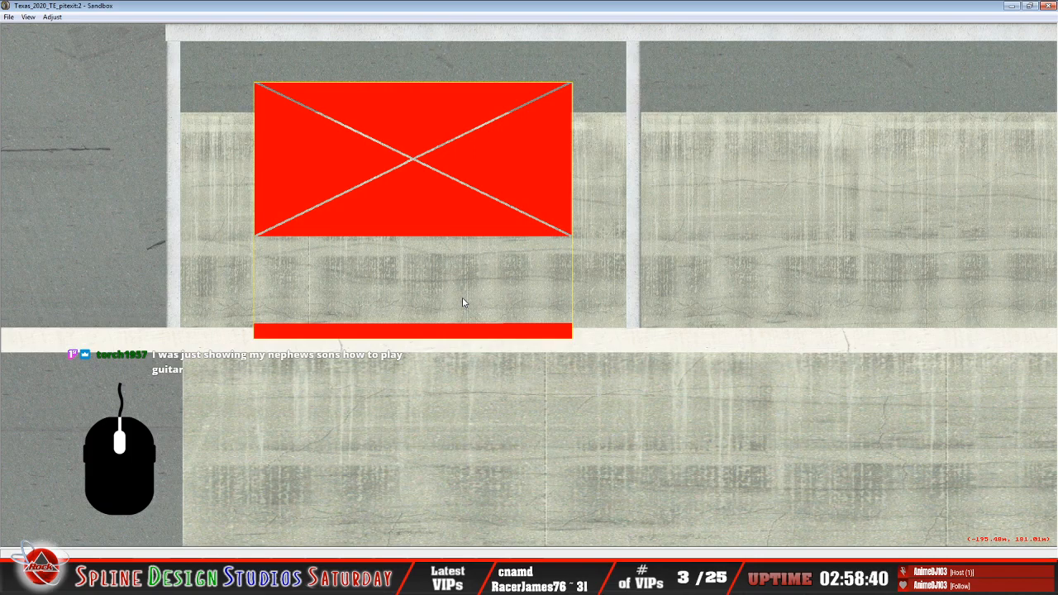
# Check the jig's fit against the pit wall and stall lines in both the Camera View and the overhead view
pyautogui.click(511, 520)
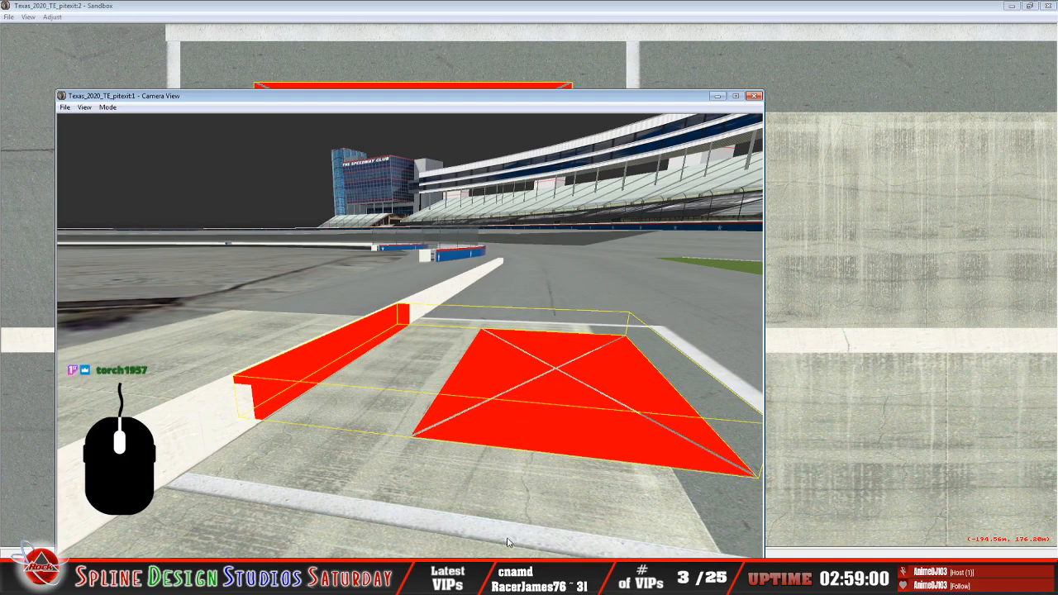
pyautogui.click(503, 569)
pyautogui.click(499, 550)
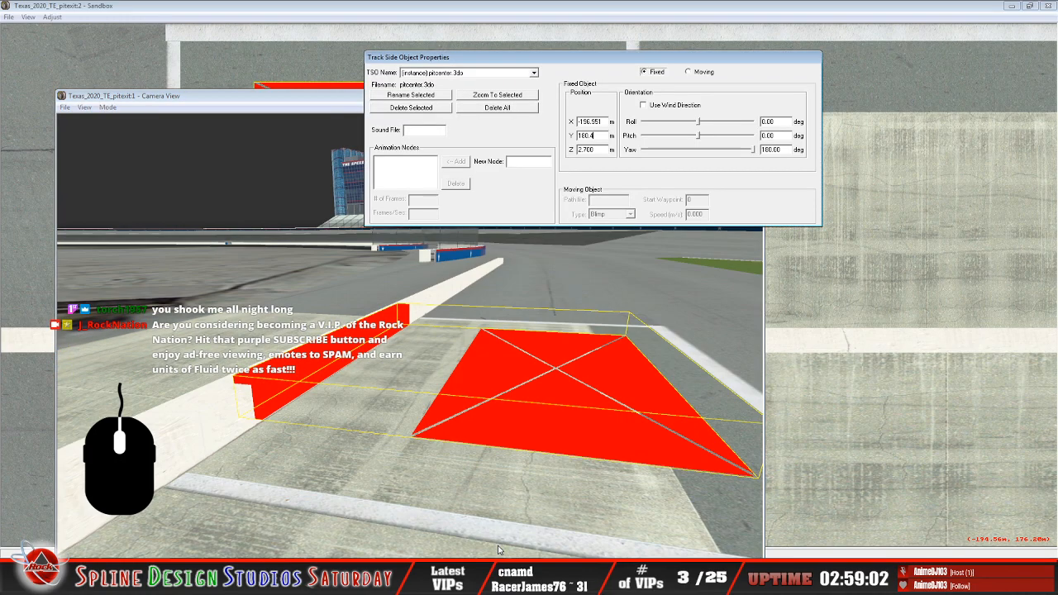
pyautogui.click(503, 569)
pyautogui.click(503, 528)
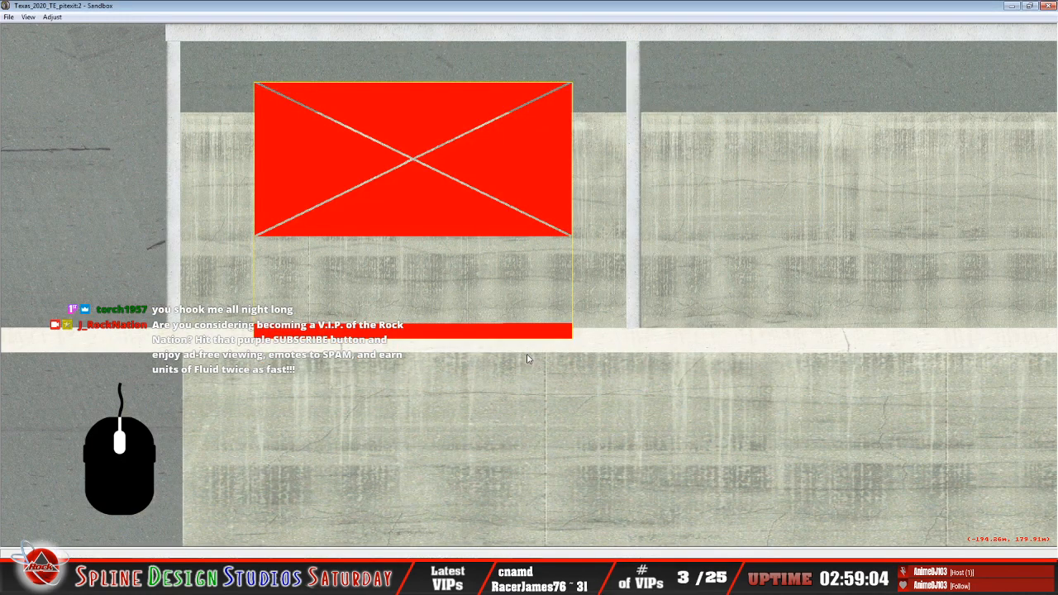
pyautogui.scroll(-5, 527, 358)
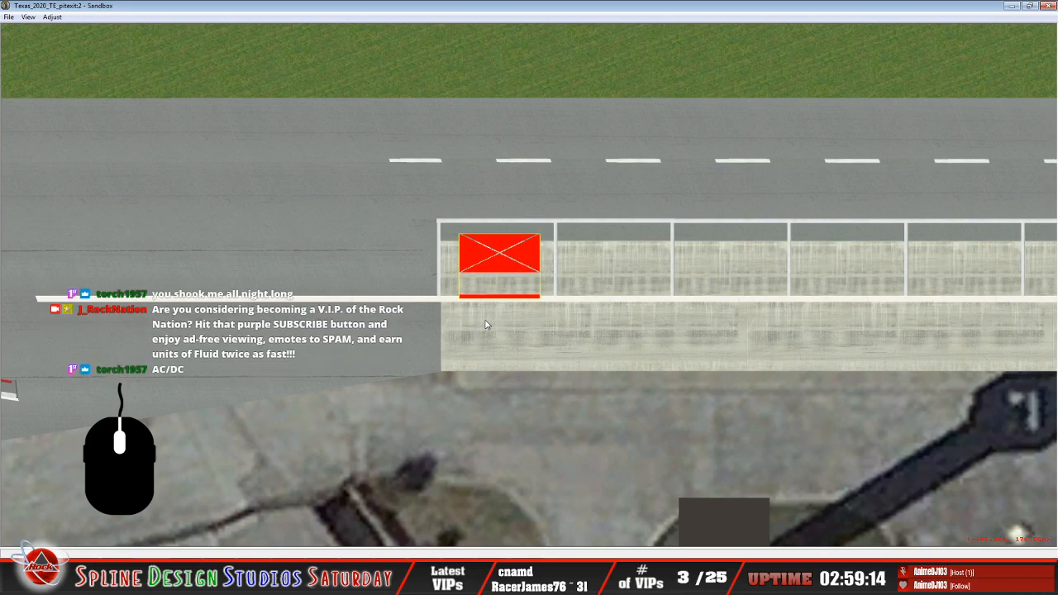
pyautogui.scroll(5, 486, 324)
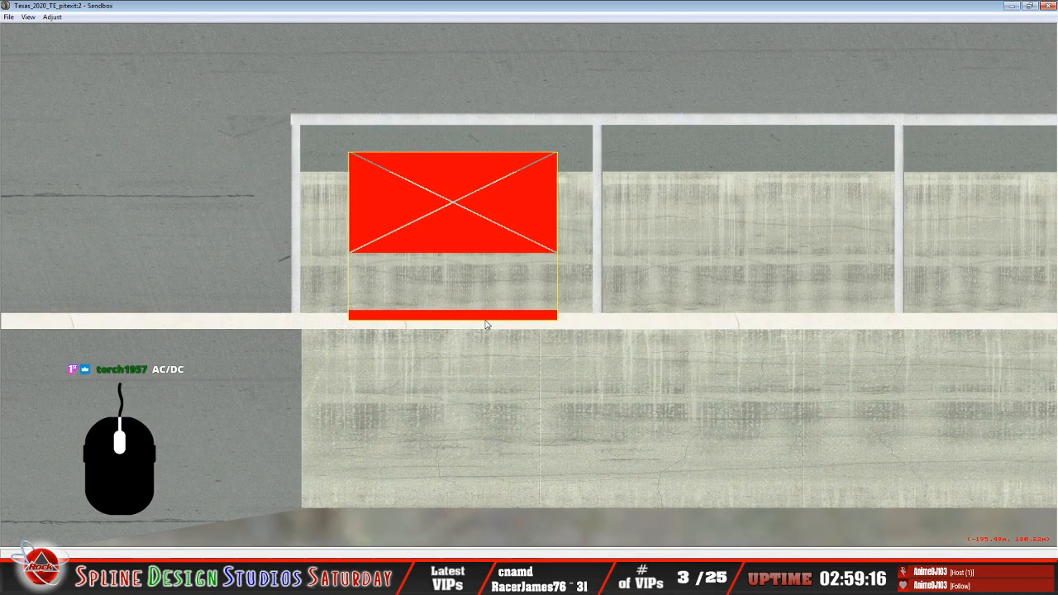
pyautogui.scroll(3, 486, 324)
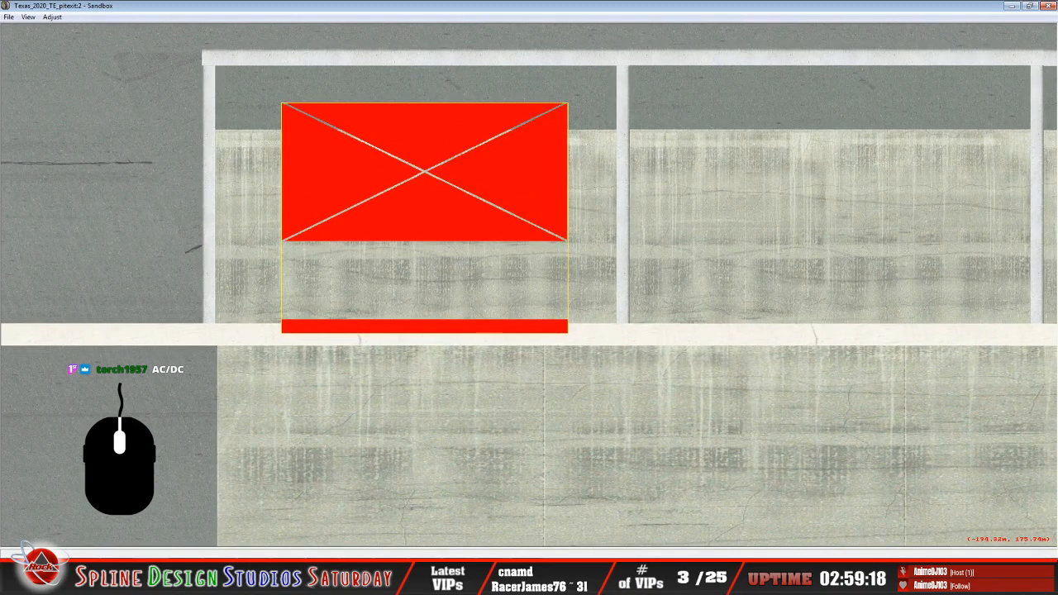
# Set the pitcenter object's Y position to 180.3 m, trying 180.35 m along the way
pyautogui.click(534, 582)
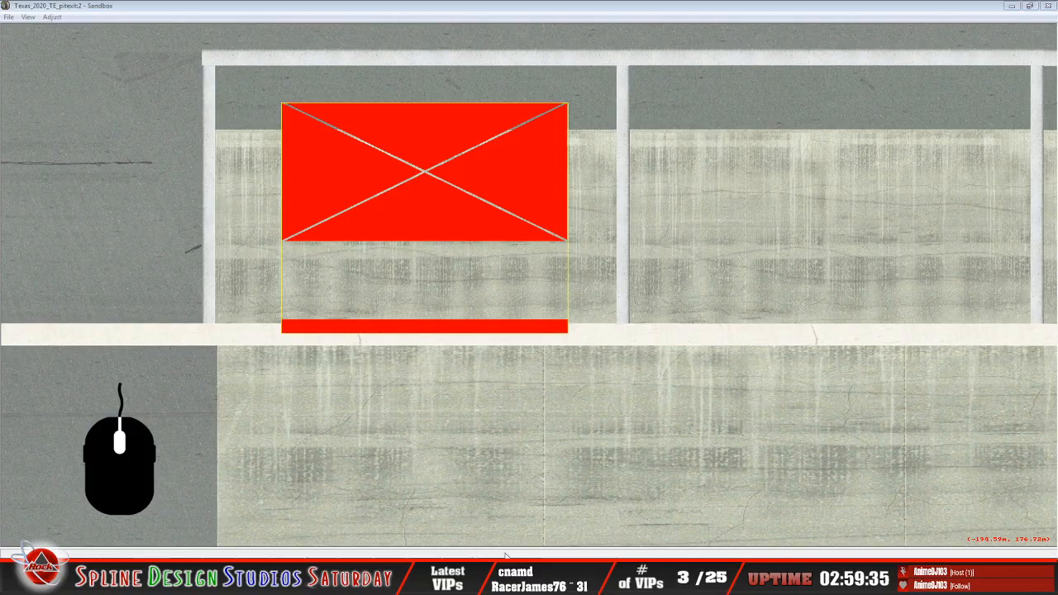
pyautogui.hotkey('alt', 'Return')
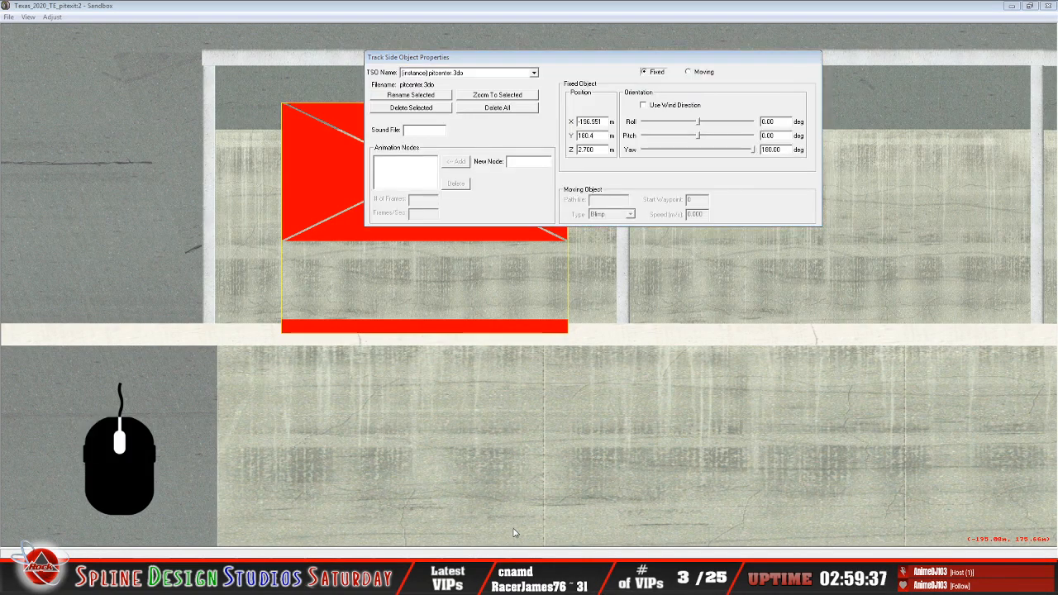
pyautogui.click(513, 512)
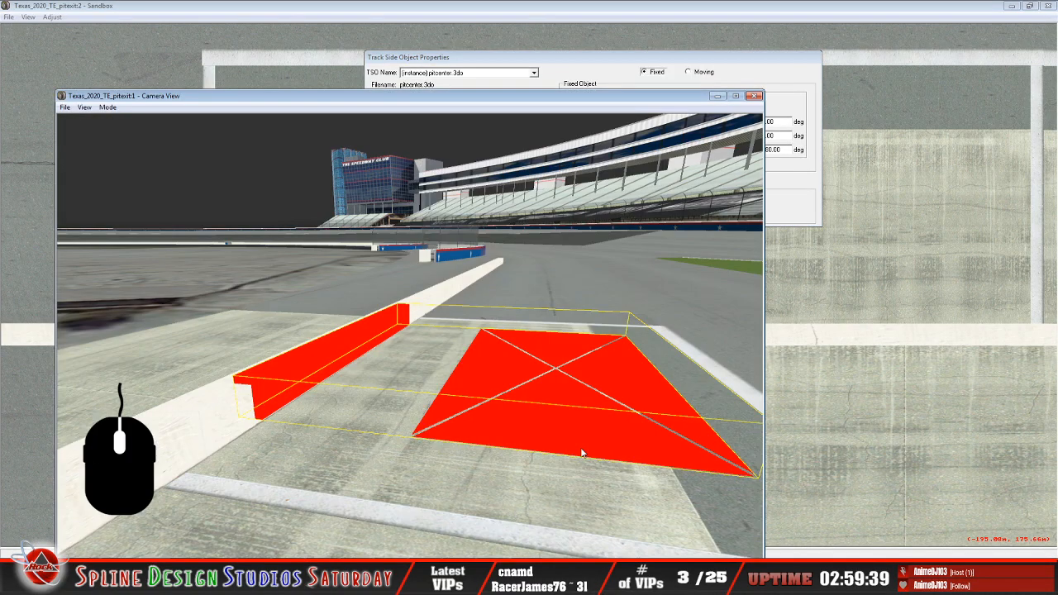
pyautogui.click(754, 77)
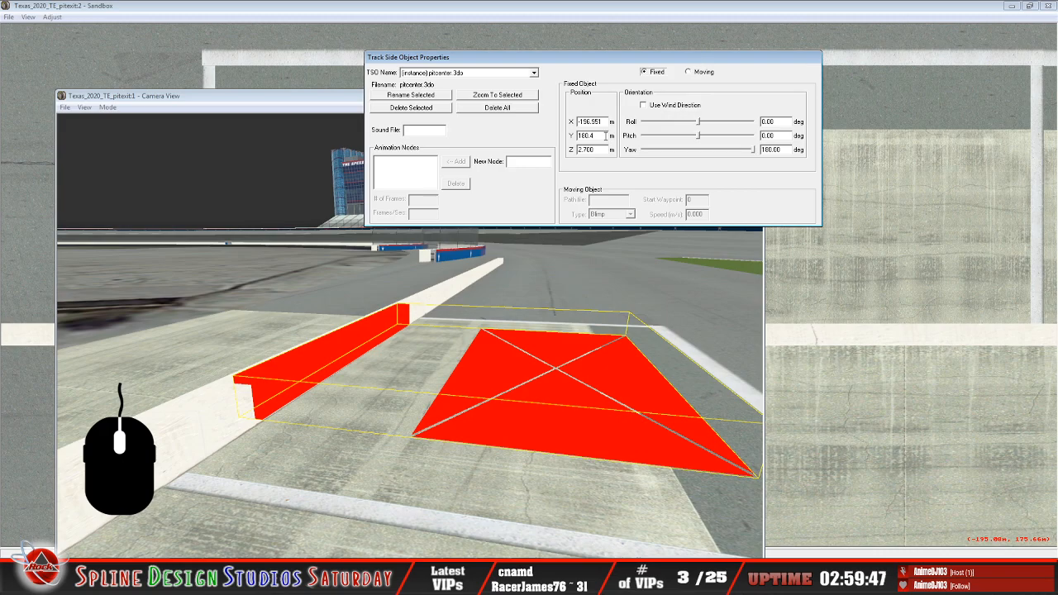
pyautogui.press('BackSpace')
pyautogui.write('3')
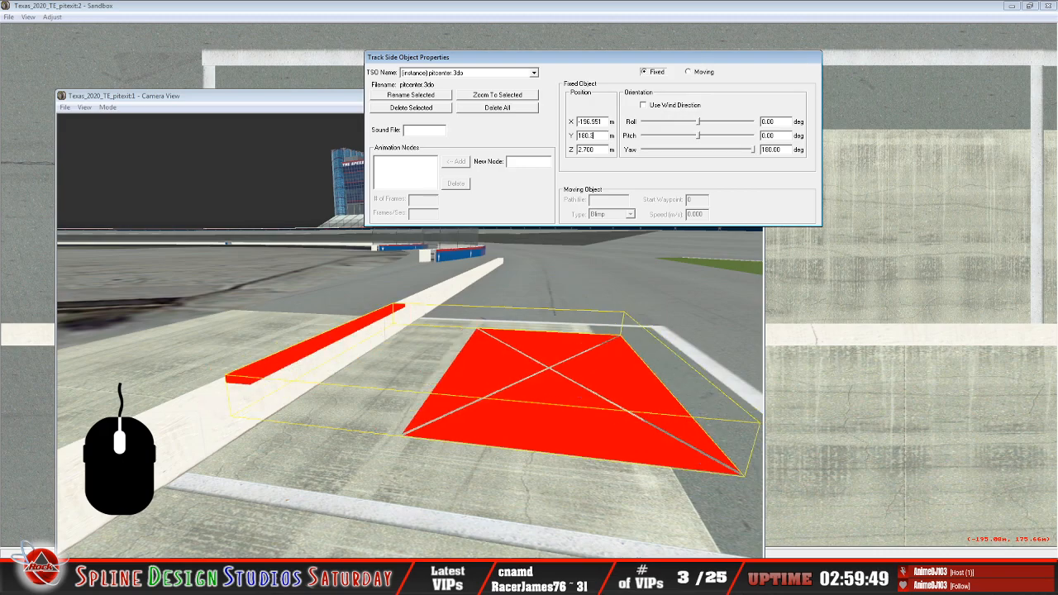
pyautogui.write('5')
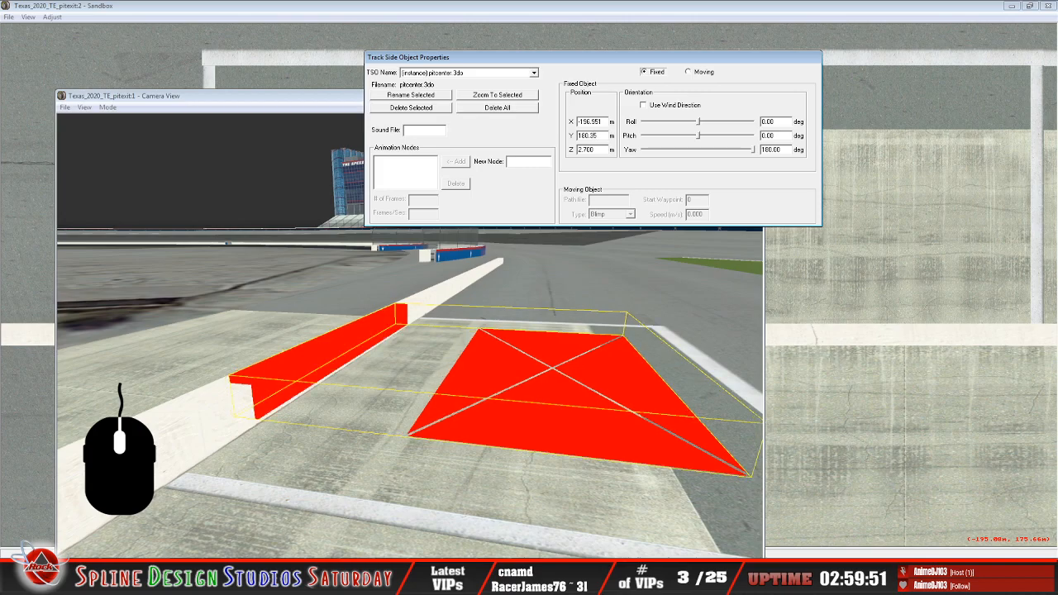
pyautogui.press('BackSpace')
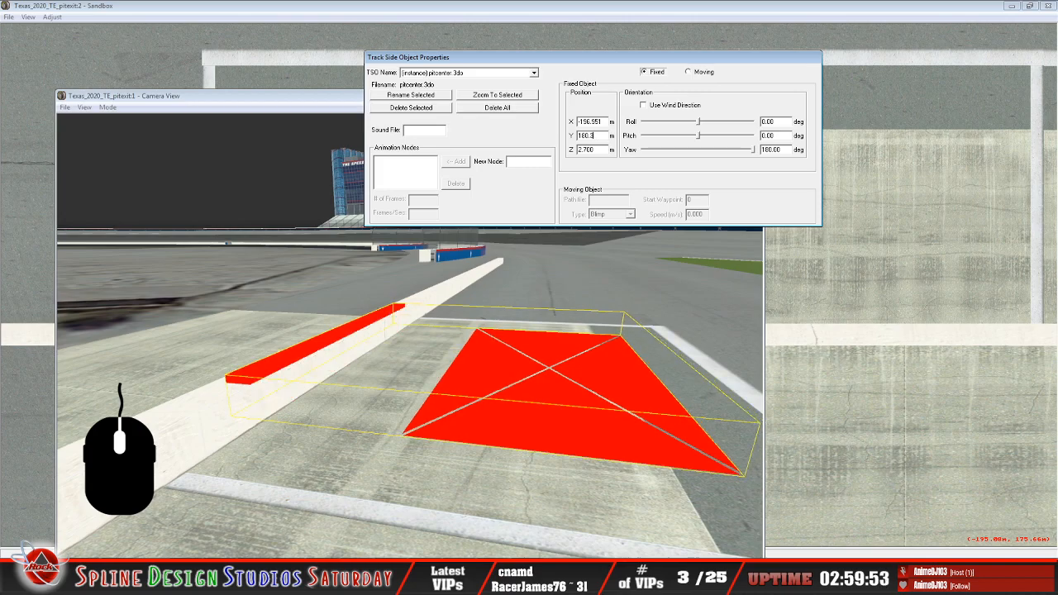
# Set the pitcenter object's Y position to 180.315 m, trying nearby values such as 180.33 and 180.31 m along the way
pyautogui.write('5')
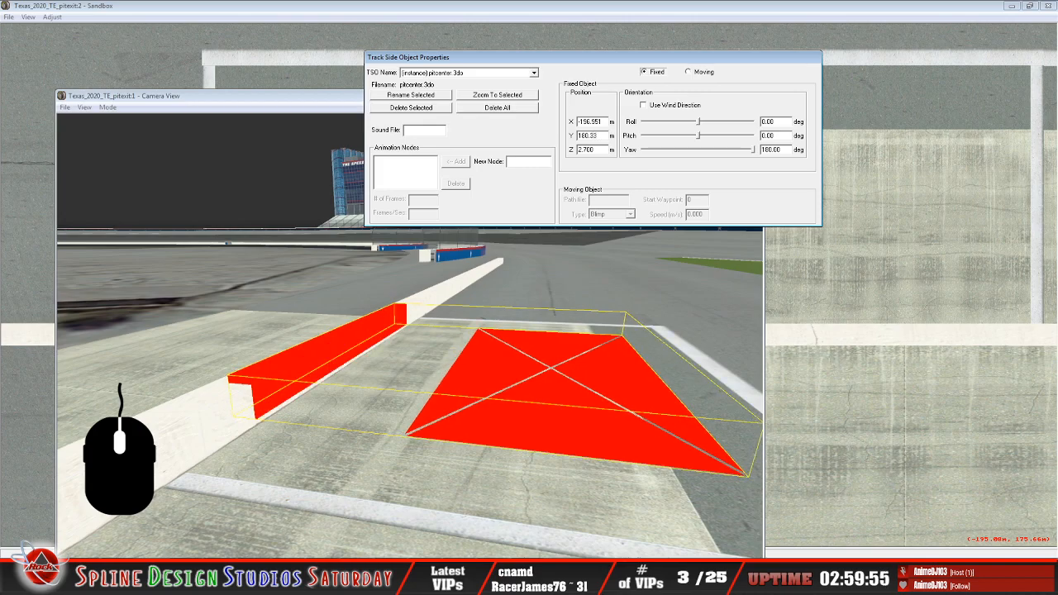
pyautogui.press('BackSpace')
pyautogui.write('2')
pyautogui.press('BackSpace')
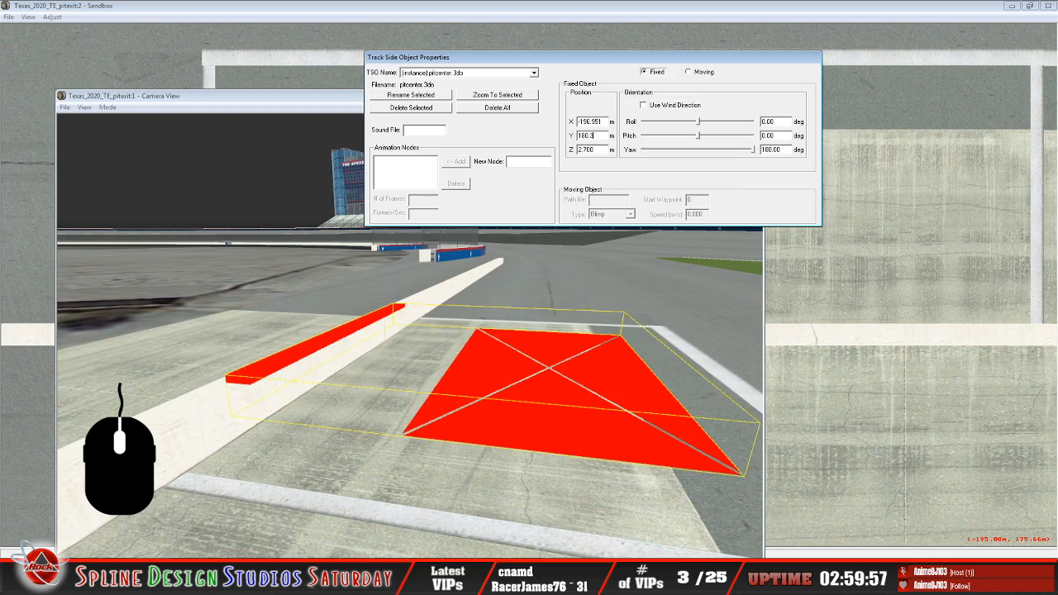
pyautogui.write('1')
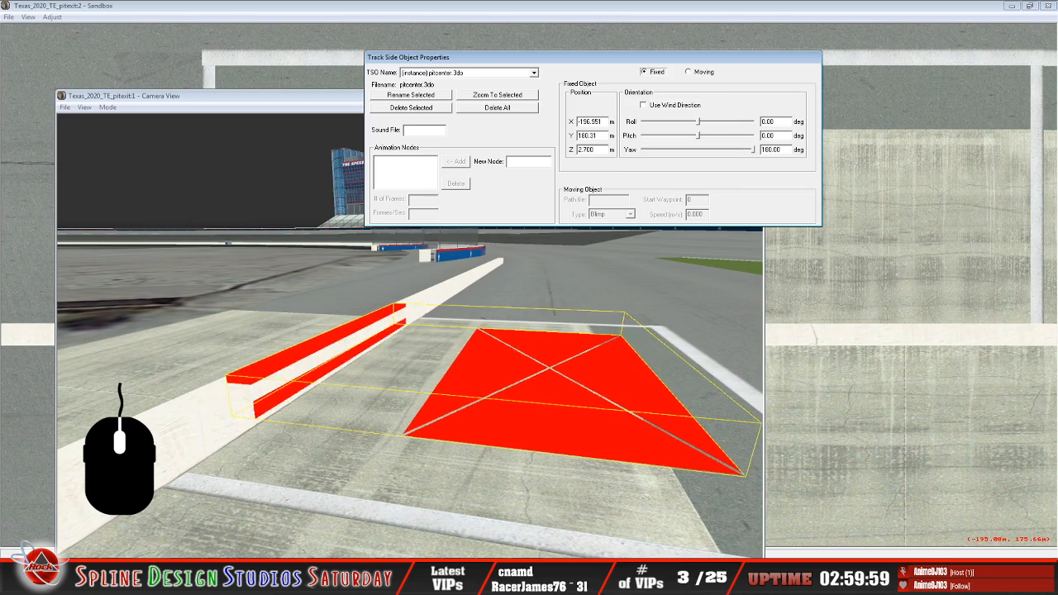
pyautogui.write('5')
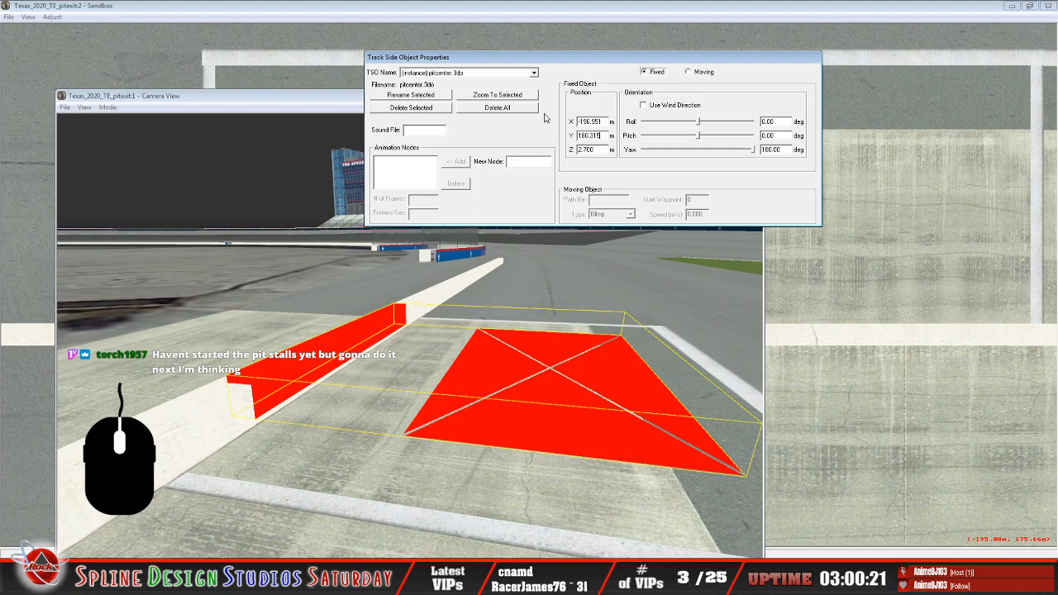
# Check the jig's placement against the pit wall in the overhead view, then go back to the Camera View and object properties
pyautogui.click(495, 15)
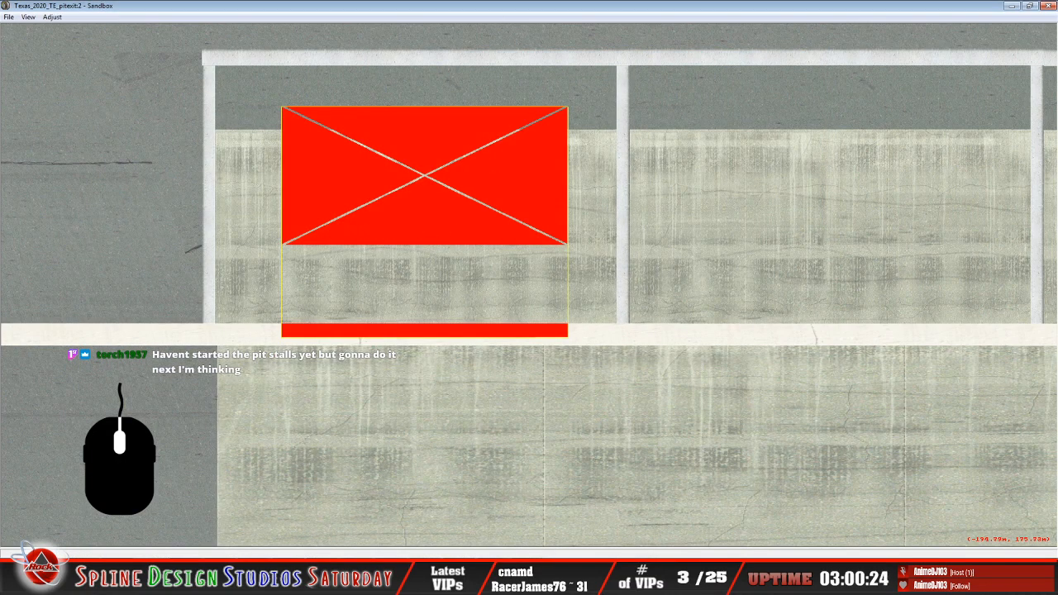
pyautogui.click(514, 579)
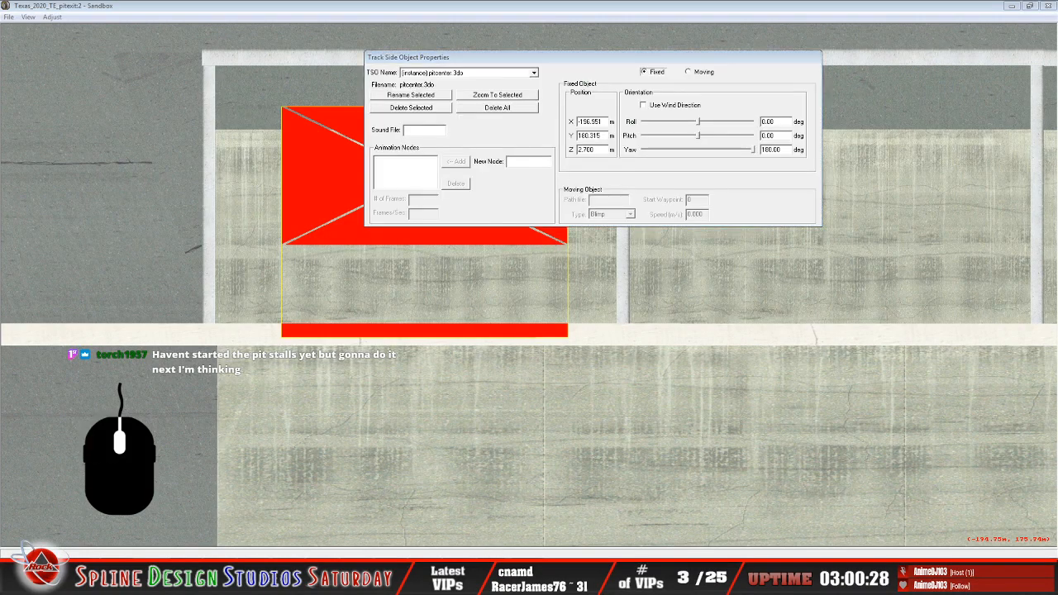
pyautogui.hotkey('alt', 'Tab')
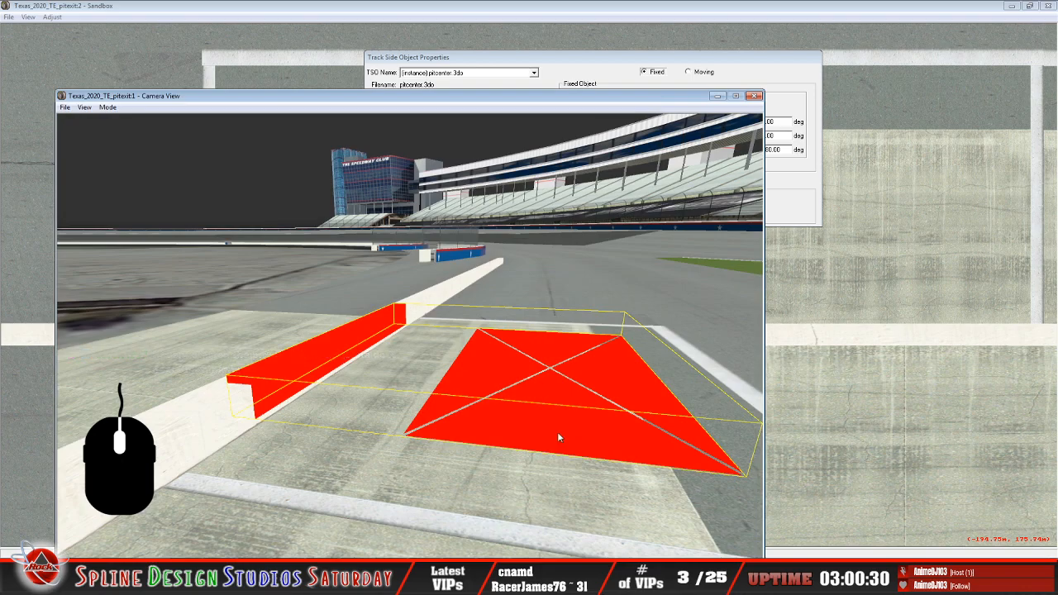
pyautogui.click(781, 99)
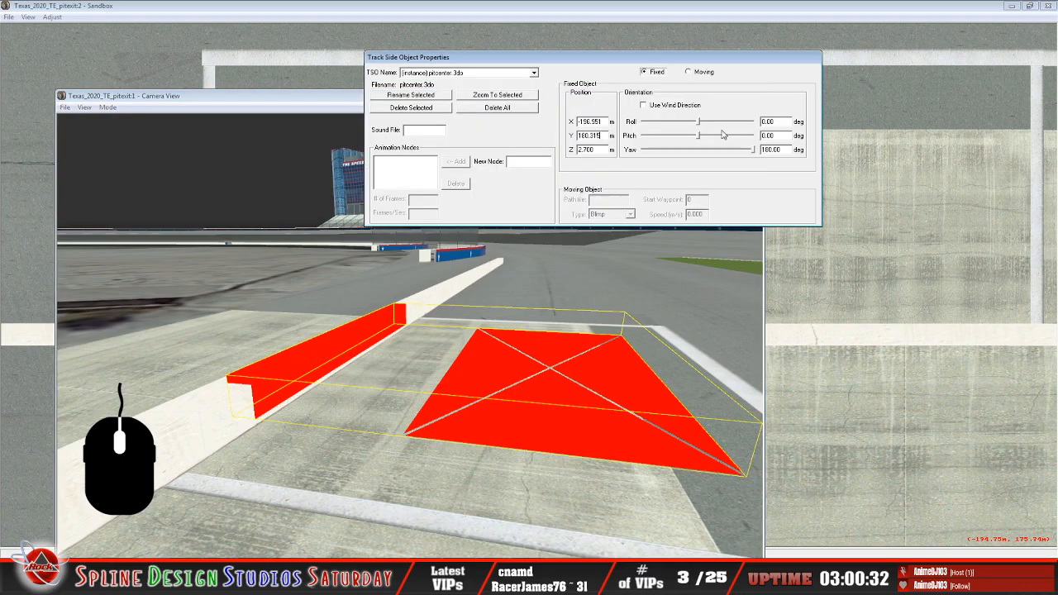
# Set the pitcenter object's Z position to 2.638 m, trying 2.65, 2.6, 2.62, 2.63 and 2.635 m along the way
pyautogui.click(608, 150)
pyautogui.press('BackSpace')
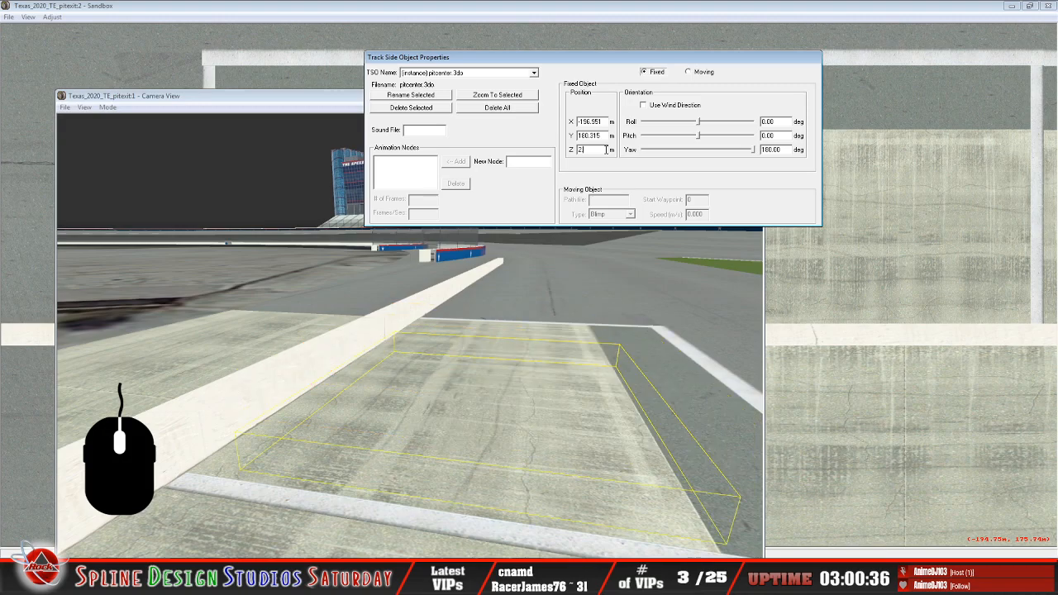
pyautogui.write('05')
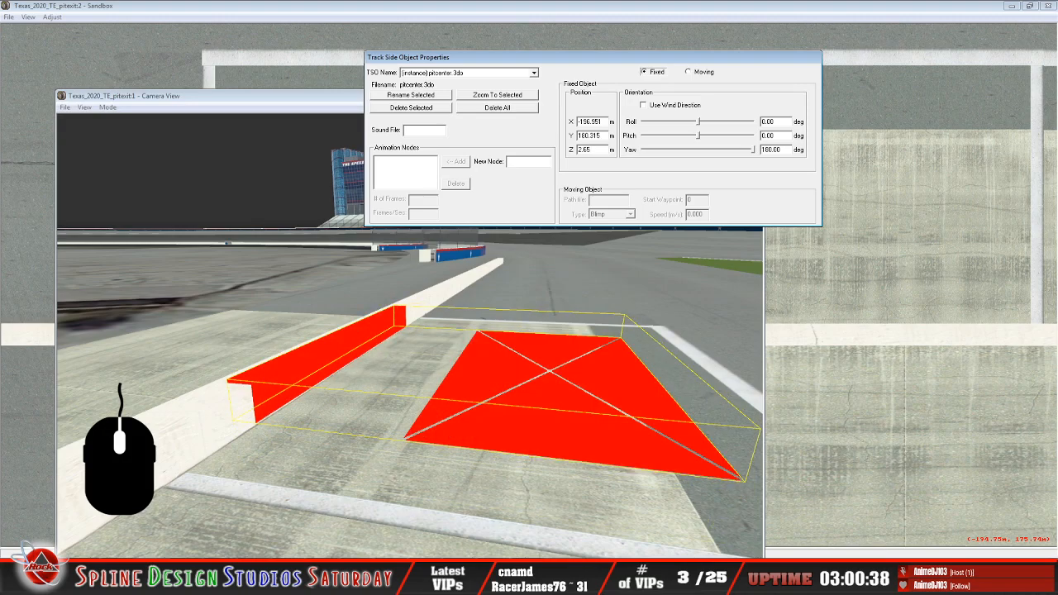
pyautogui.press('BackSpace')
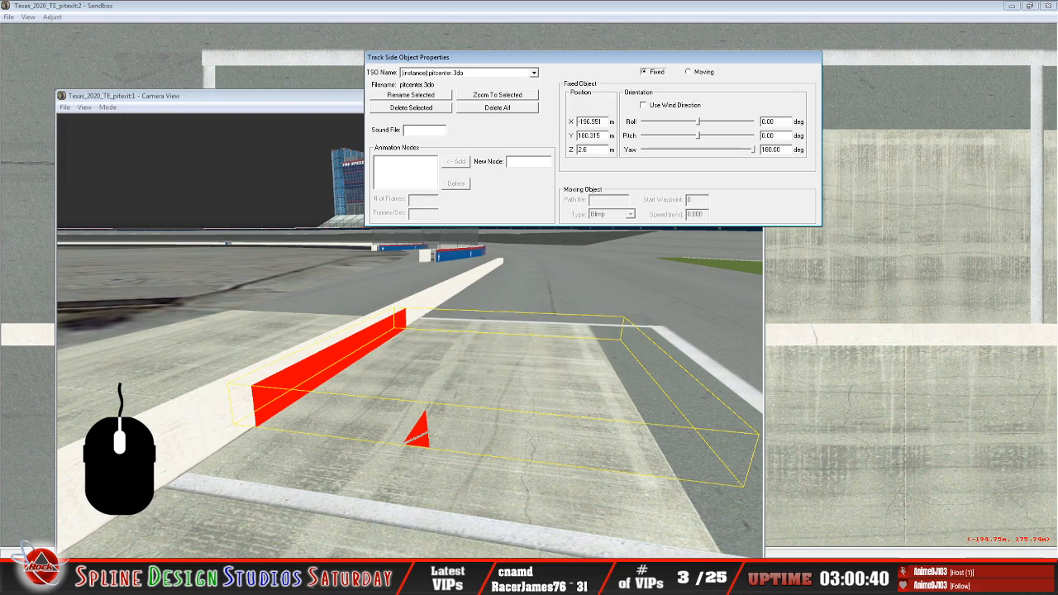
pyautogui.write('2')
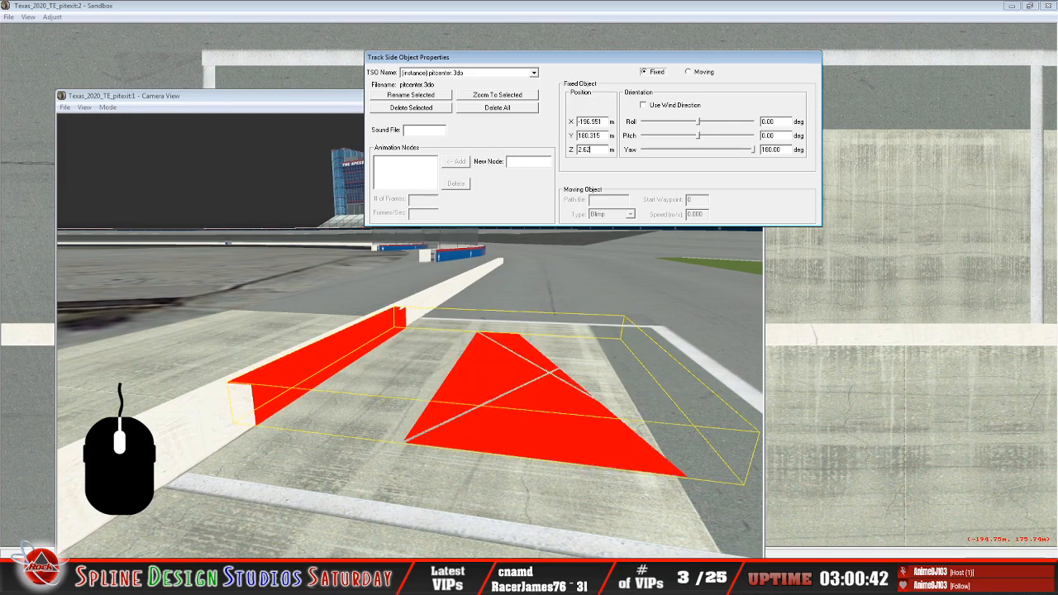
pyautogui.press('BackSpace')
pyautogui.write('3')
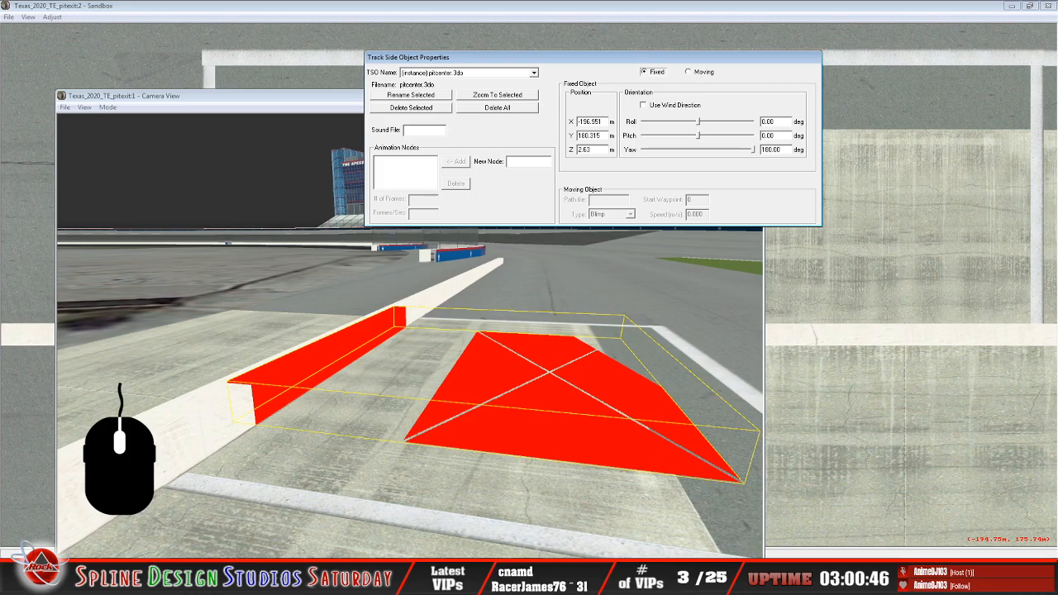
pyautogui.write('5')
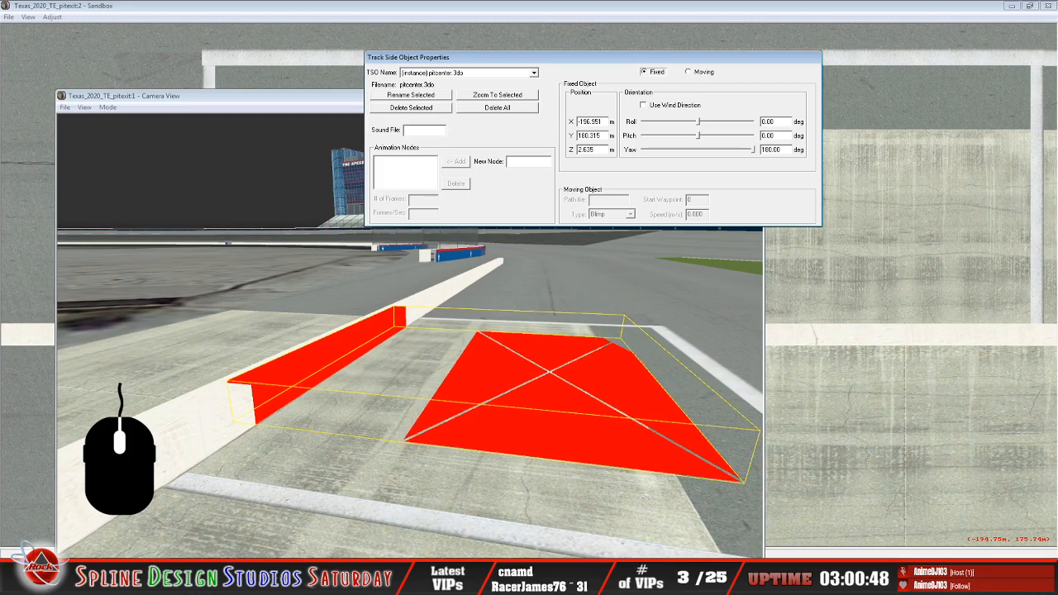
pyautogui.press('BackSpace')
pyautogui.write('8')
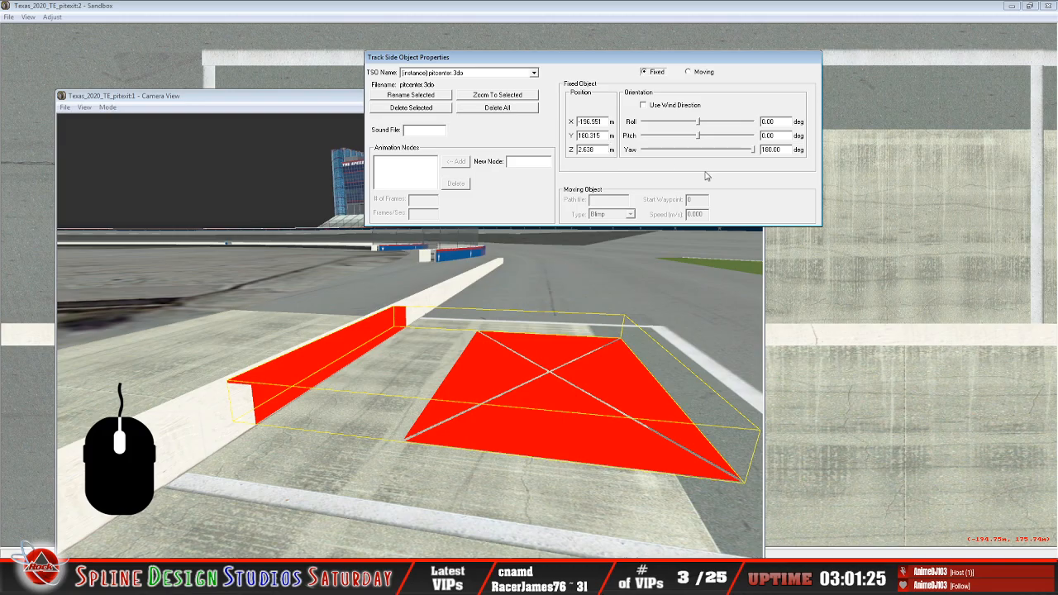
# Inspect the jig's fit in the first pit stall from another angle using View Mode, and from the overhead view
pyautogui.click(533, 338)
pyautogui.click(108, 108)
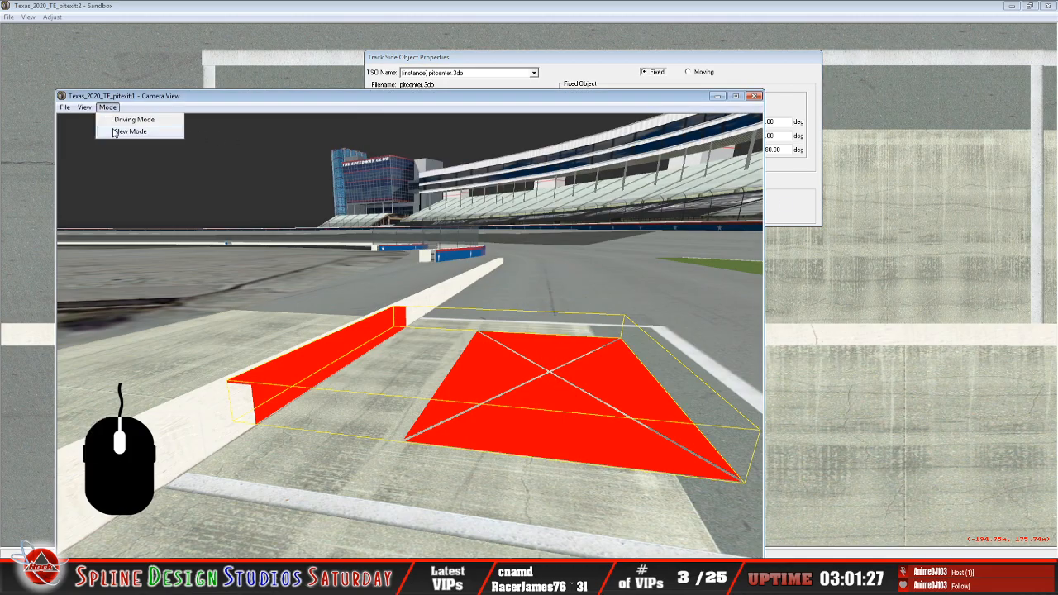
pyautogui.click(114, 132)
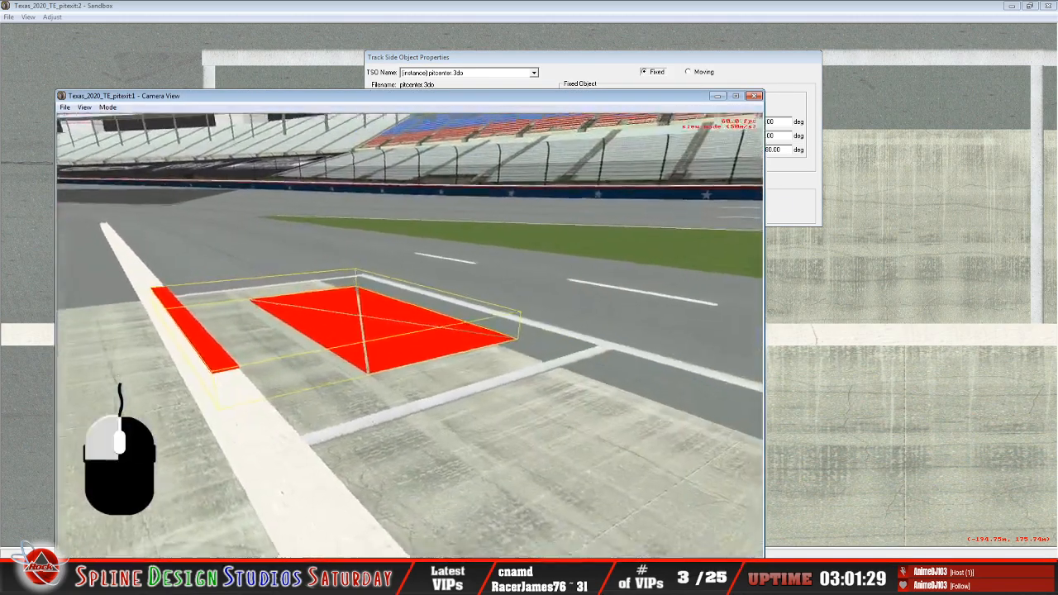
pyautogui.moveTo(579, 182); pyautogui.dragTo(598, 142)
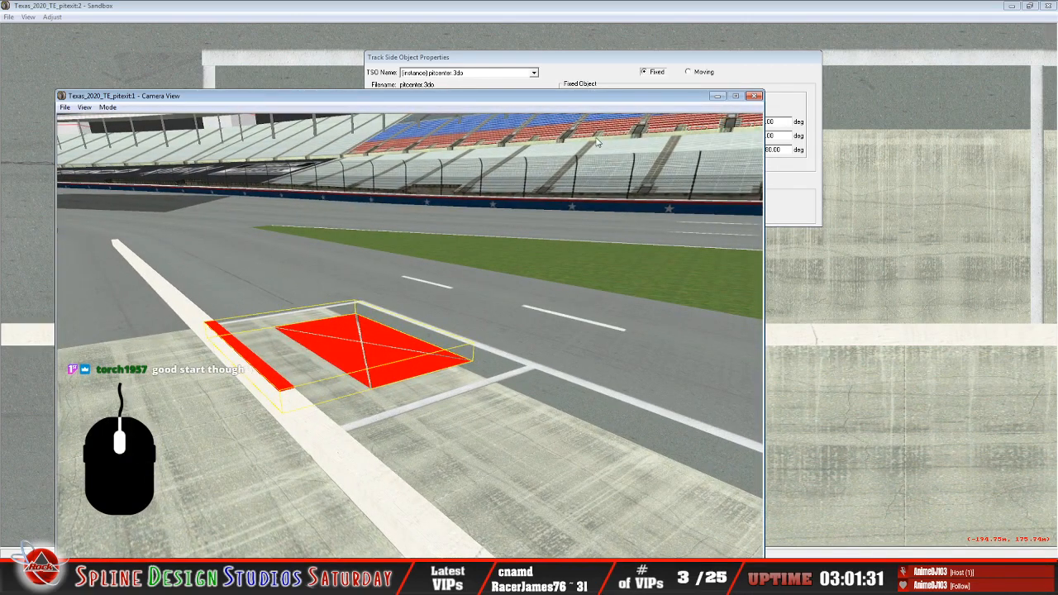
pyautogui.click(622, 15)
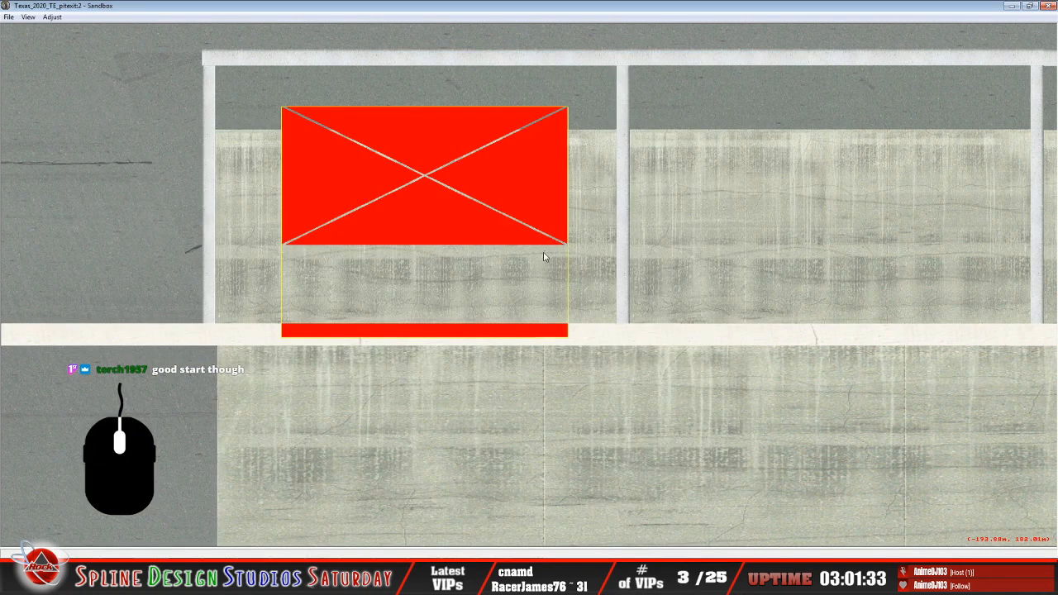
pyautogui.scroll(-10, 310, 258)
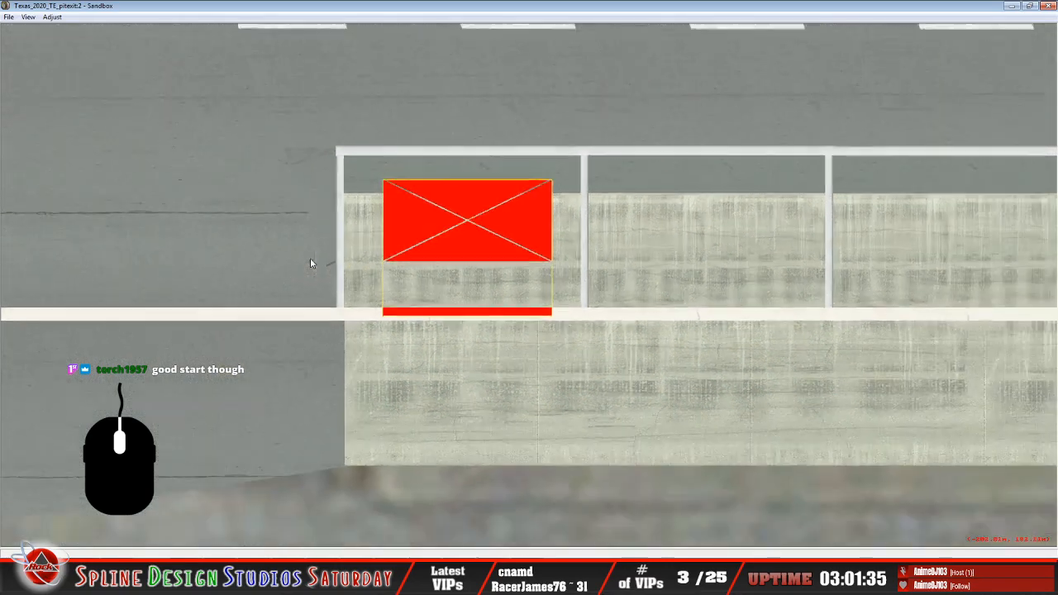
pyautogui.scroll(8, 504, 312)
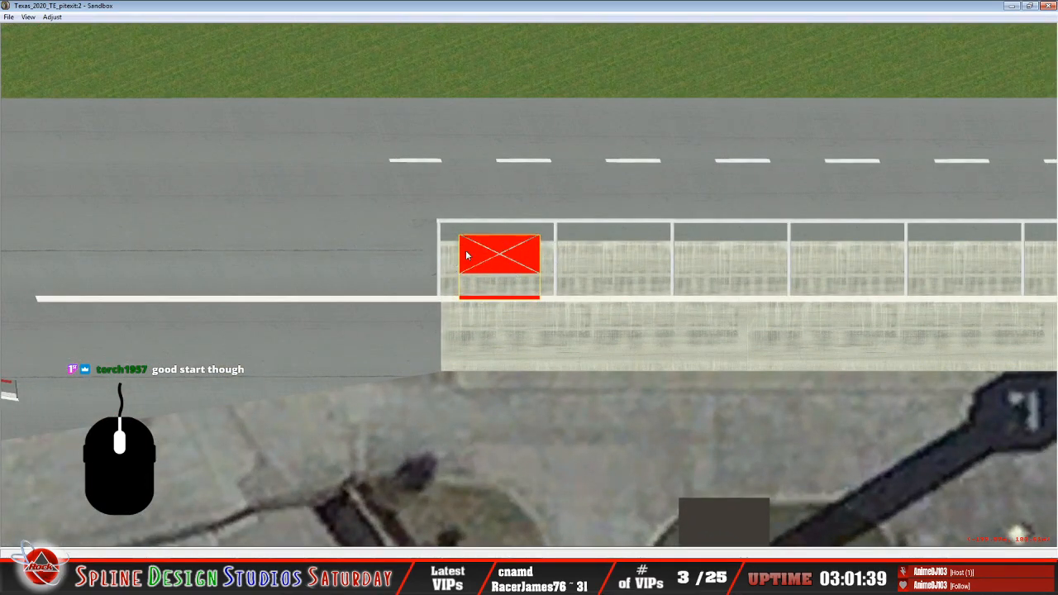
pyautogui.scroll(4, 497, 259)
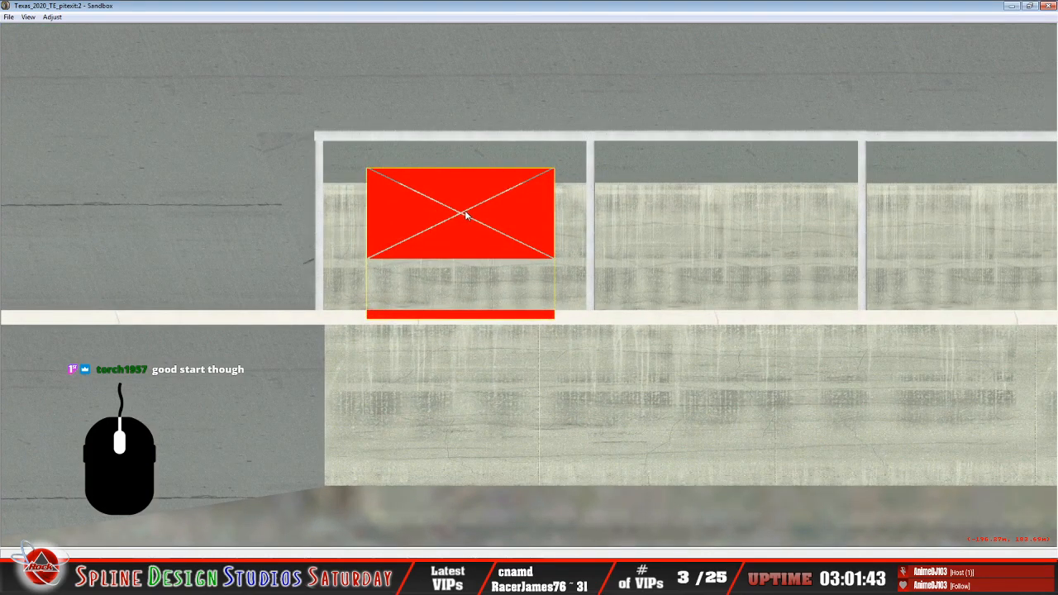
pyautogui.scroll(-1, 454, 293)
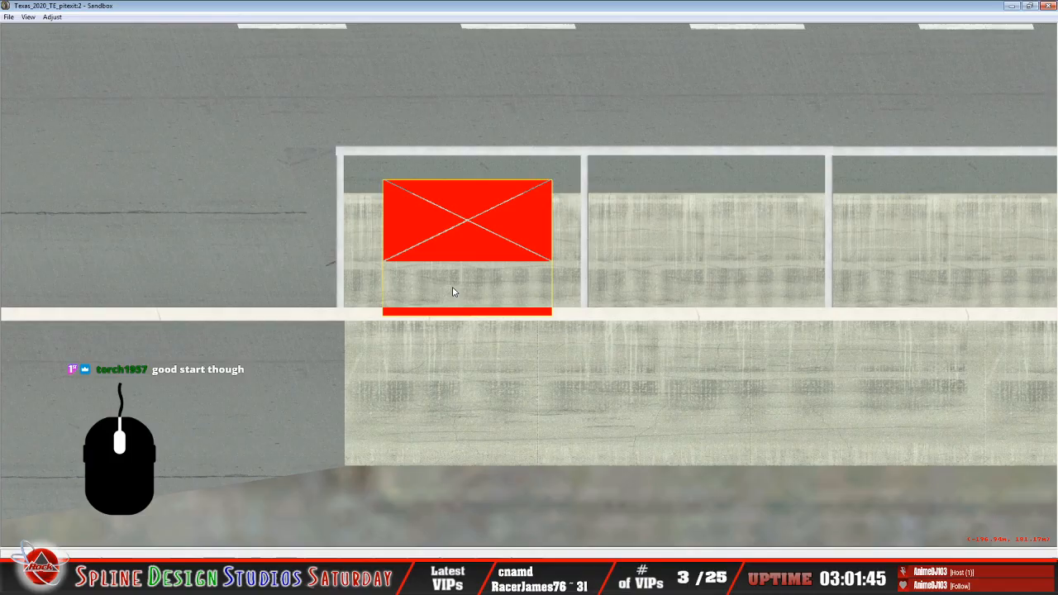
# Show the track sections with their dlong and dlat read-out in the overhead view, dismiss the section properties, and focus on the jig
pyautogui.click(28, 17)
pyautogui.click(54, 139)
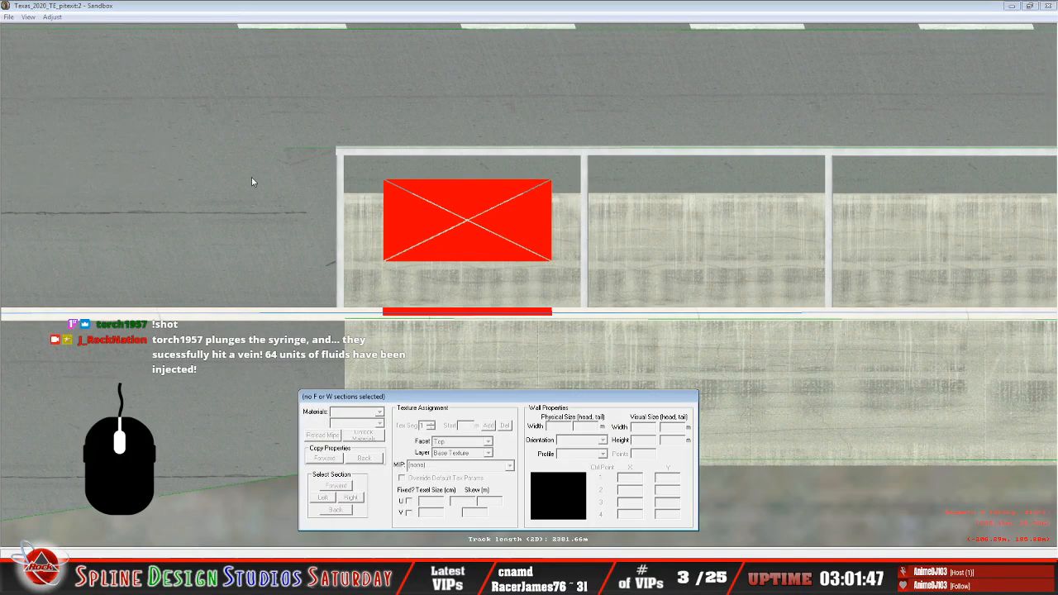
pyautogui.press('Escape')
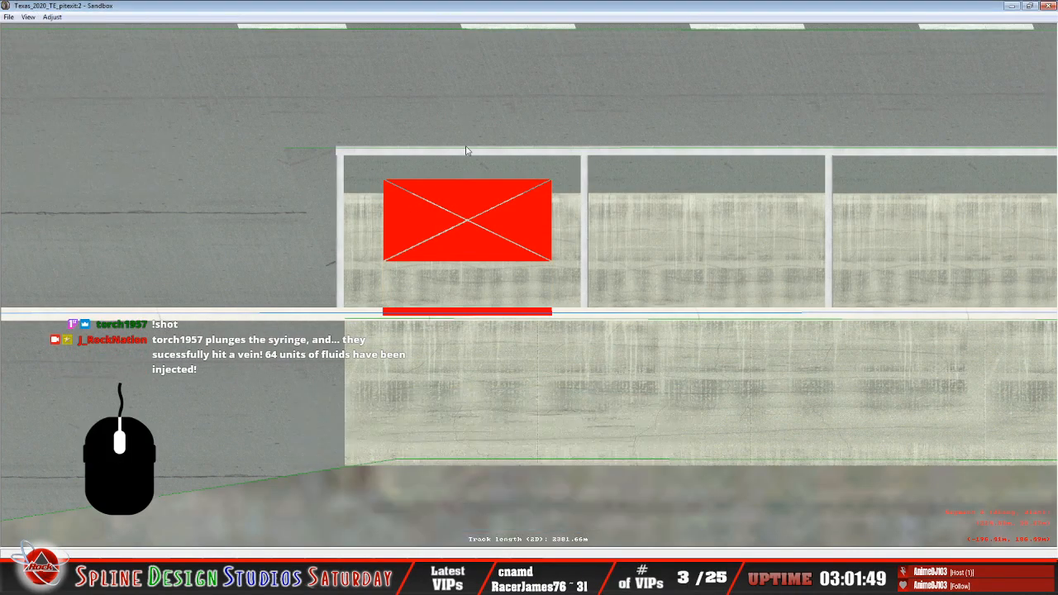
pyautogui.scroll(5, 456, 175)
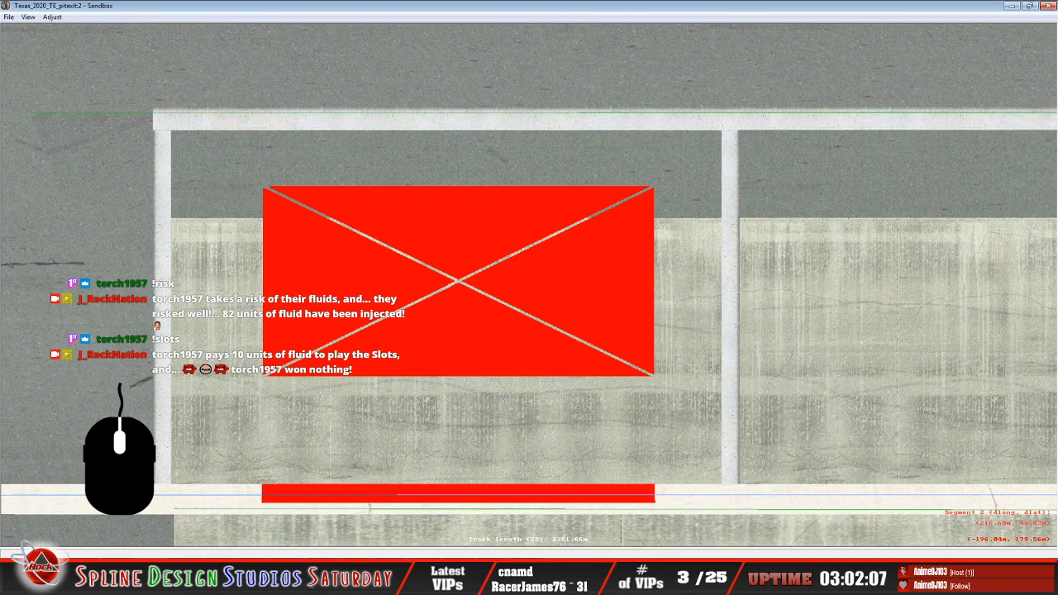
# Switch to the track file in Notepad and set stall_0's first coordinate to 215.60
pyautogui.click(543, 577)
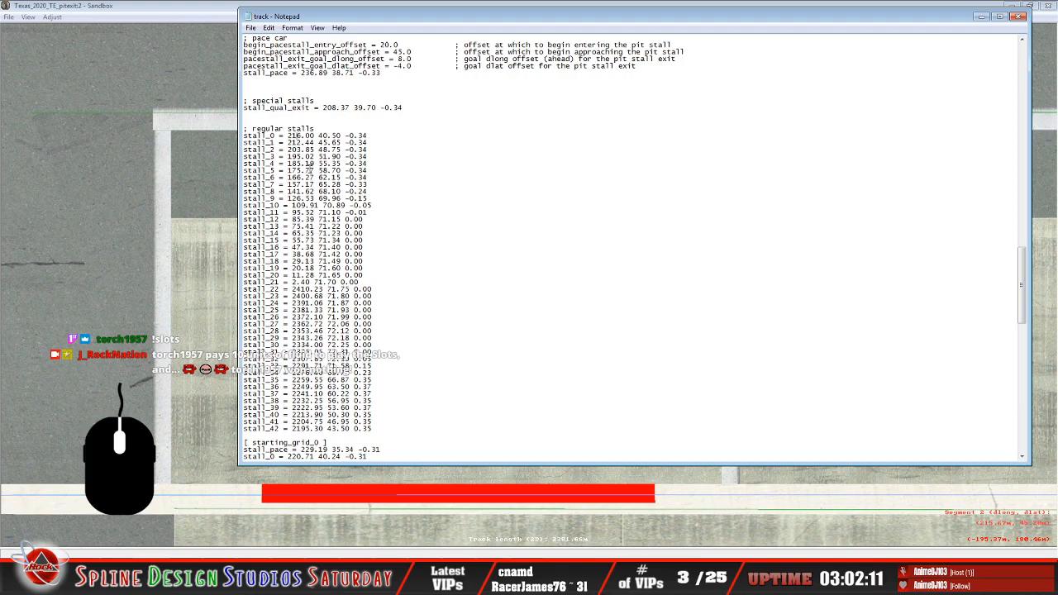
pyautogui.press('BackSpace')
pyautogui.write('5')
pyautogui.click(309, 137)
pyautogui.press('BackSpace')
pyautogui.write('6')
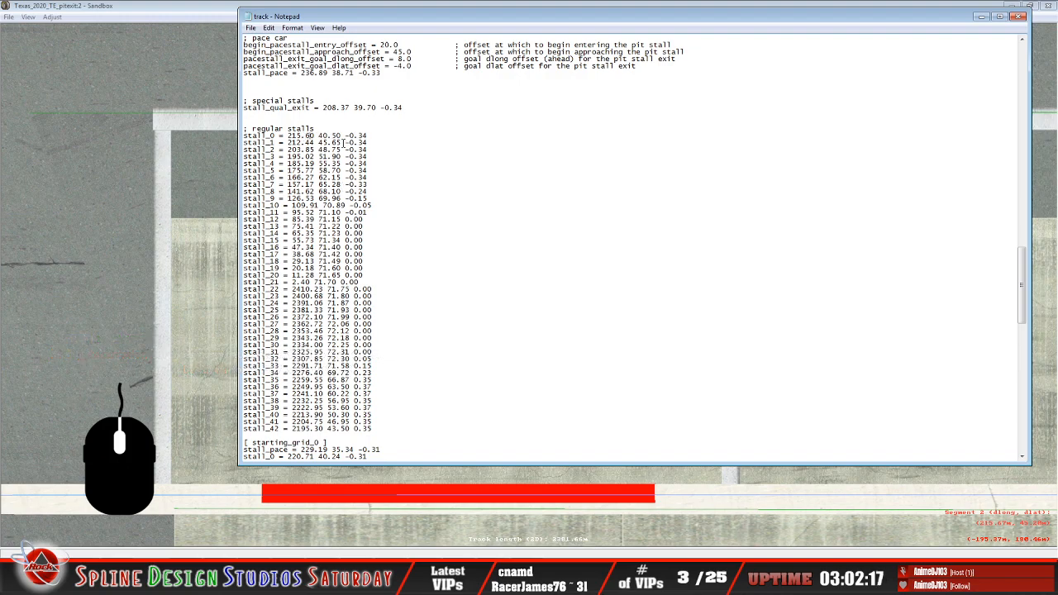
# Read the dlat at the jig's center in Sandbox and set stall_0's second coordinate to 41.85 in the track file
pyautogui.click(212, 19)
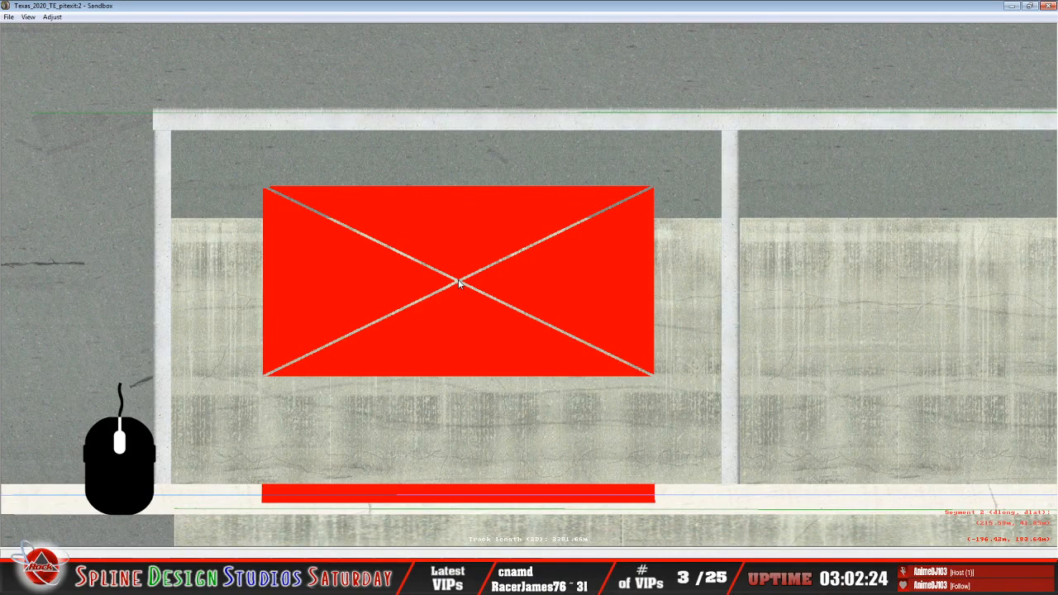
pyautogui.hotkey('alt', 'Tab')
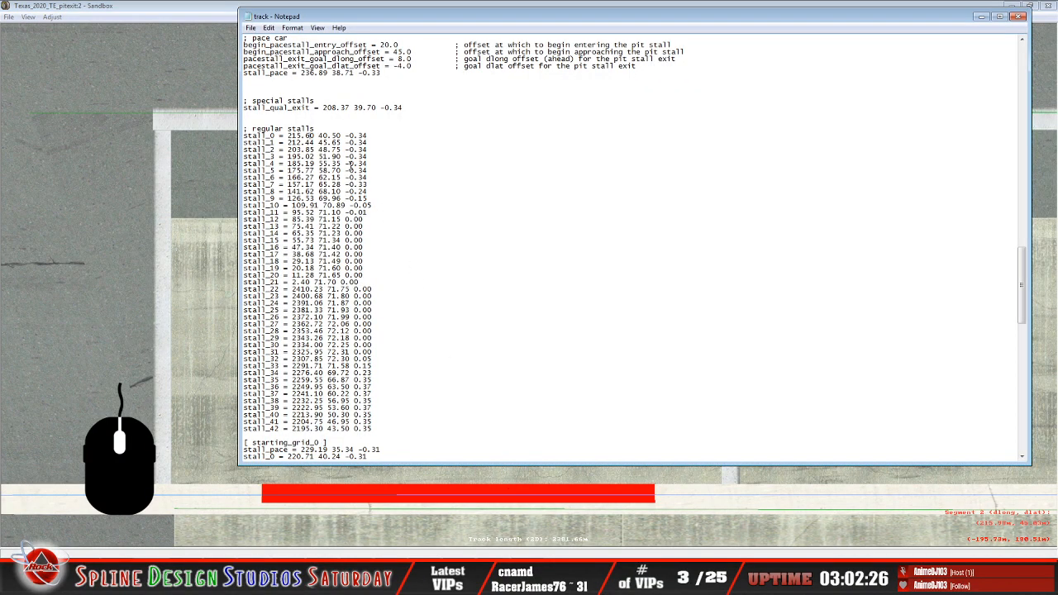
pyautogui.click(319, 137)
pyautogui.press('Delete')
pyautogui.press('Delete')
pyautogui.press('Delete')
pyautogui.press('Delete')
pyautogui.press('Delete')
pyautogui.write('41.85')
# Return to Sandbox and examine the row of pit stalls beyond the jig in the overhead view
pyautogui.click(196, 30)
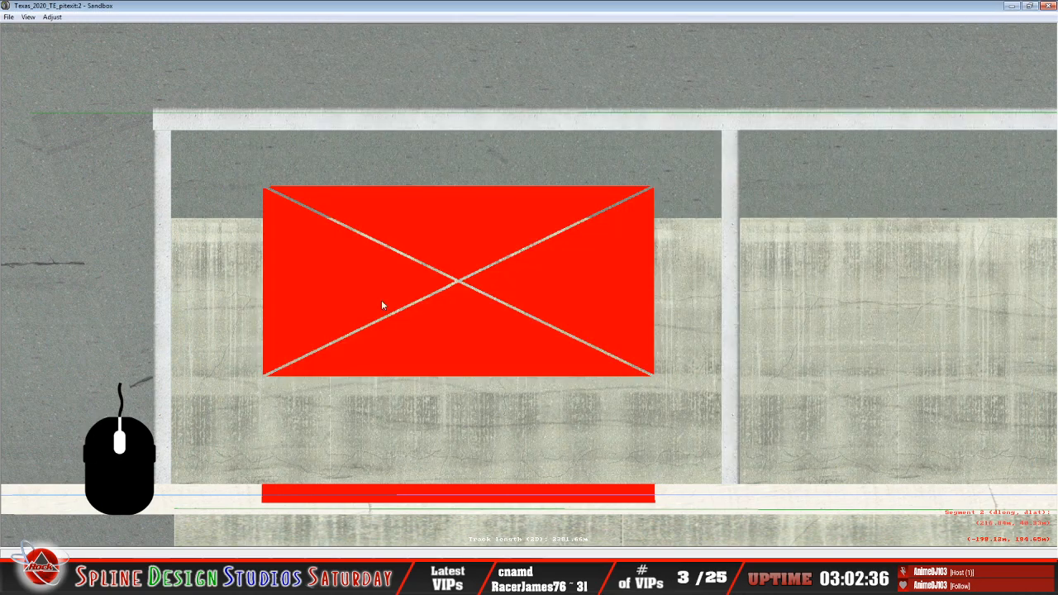
pyautogui.scroll(-10, 690, 354)
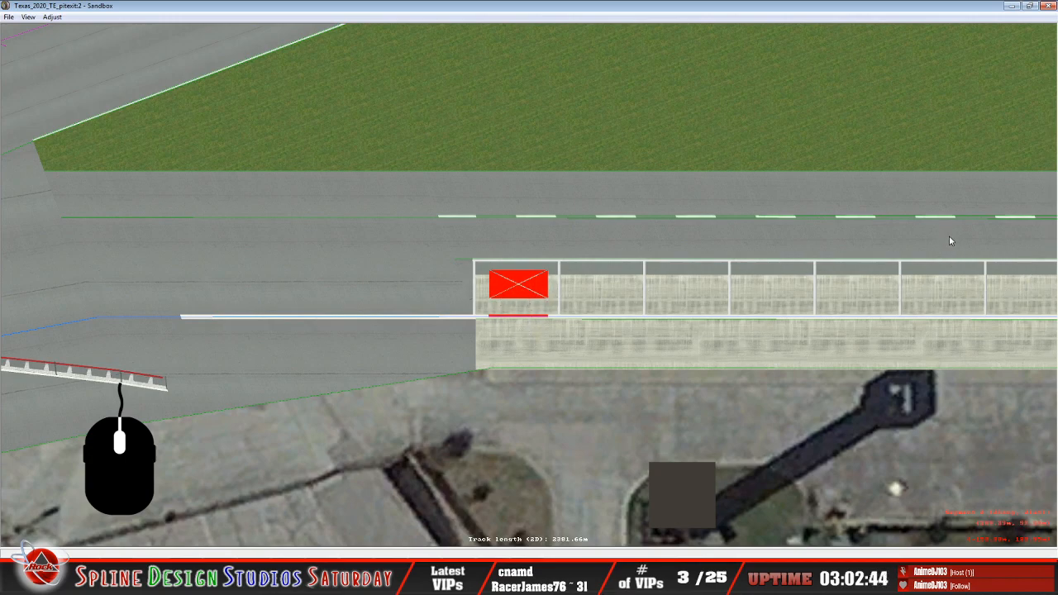
pyautogui.scroll(-1, 884, 284)
pyautogui.rightClick(843, 290)
pyautogui.scroll(-3, 626, 312)
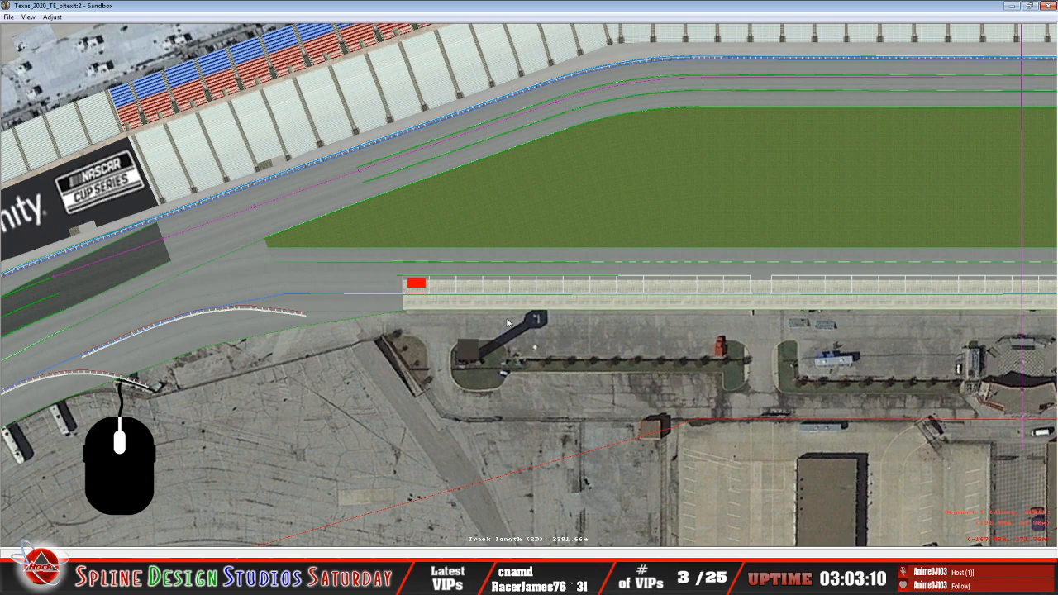
pyautogui.scroll(3, 421, 290)
pyautogui.scroll(2, 422, 294)
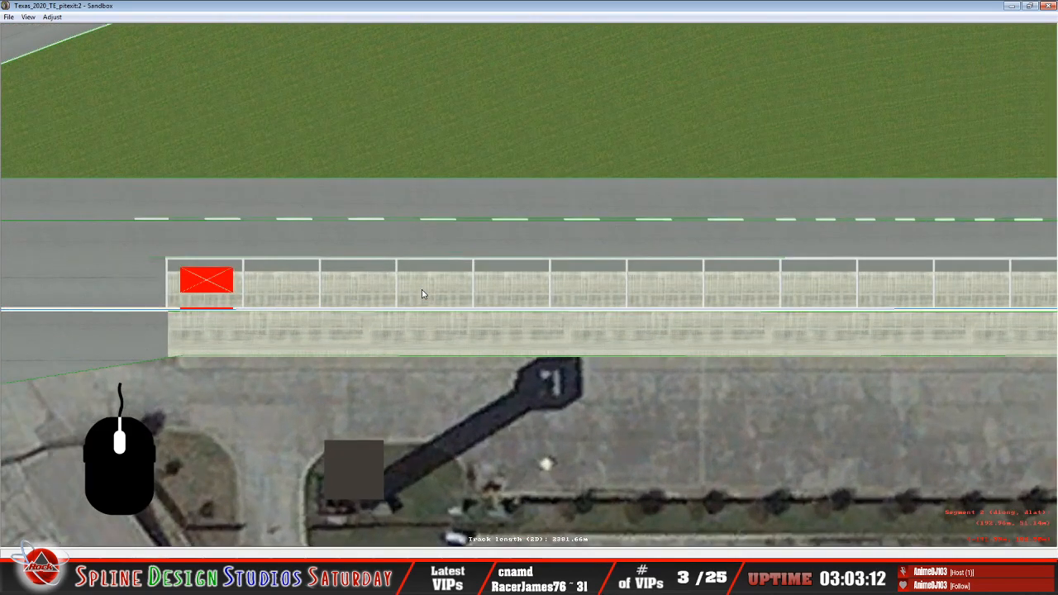
pyautogui.scroll(-2, 350, 299)
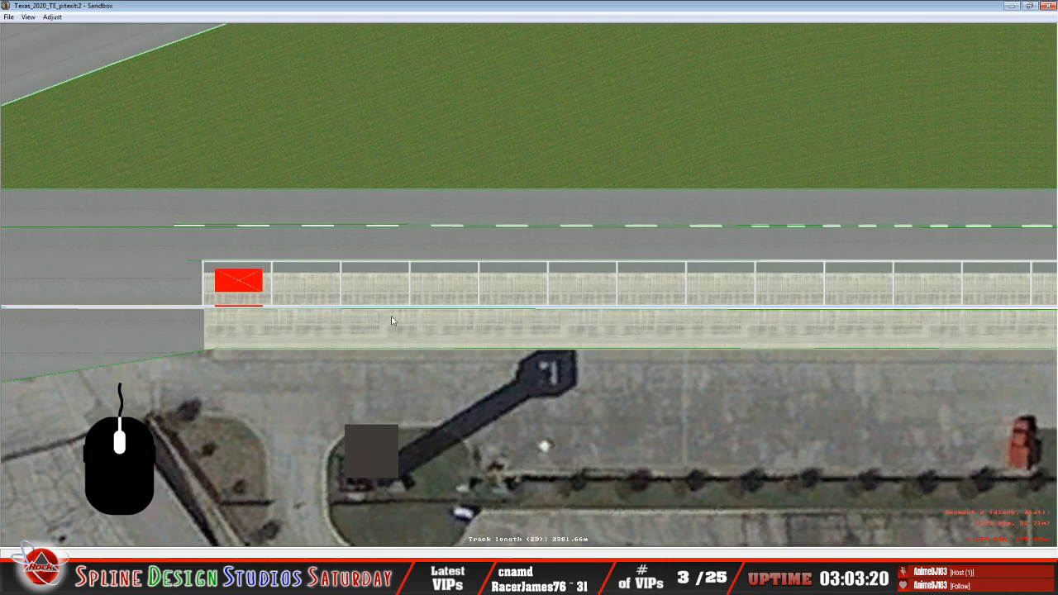
# Save the track in Sandbox under the new name Texas_2020_TE_pitexitB in the Texas_2020_TE folder
pyautogui.scroll(-1, 416, 242)
pyautogui.scroll(5, 417, 247)
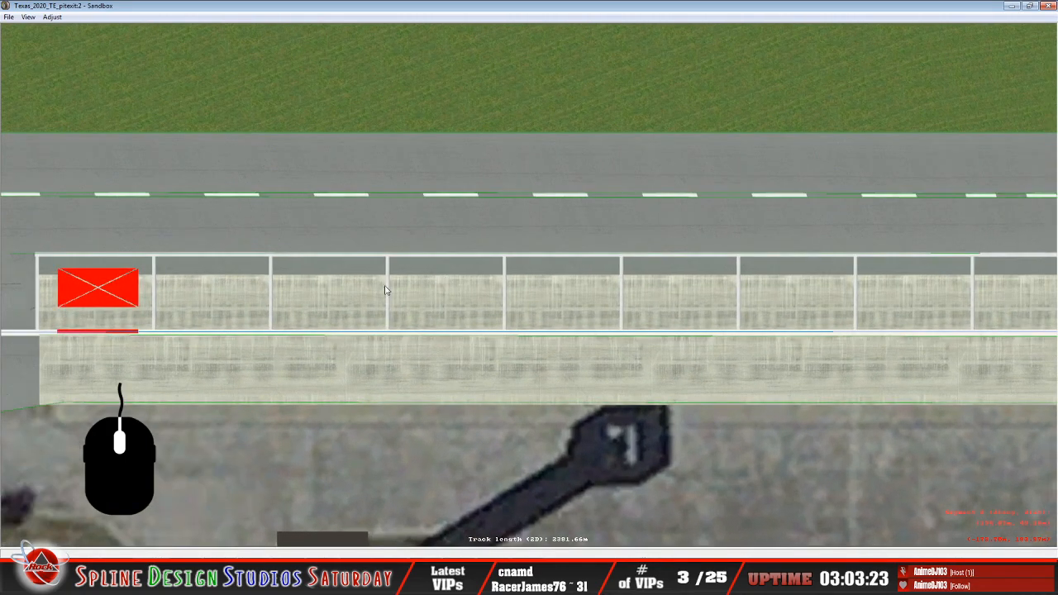
pyautogui.moveTo(17, 322); pyautogui.dragTo(381, 302, button='middle')
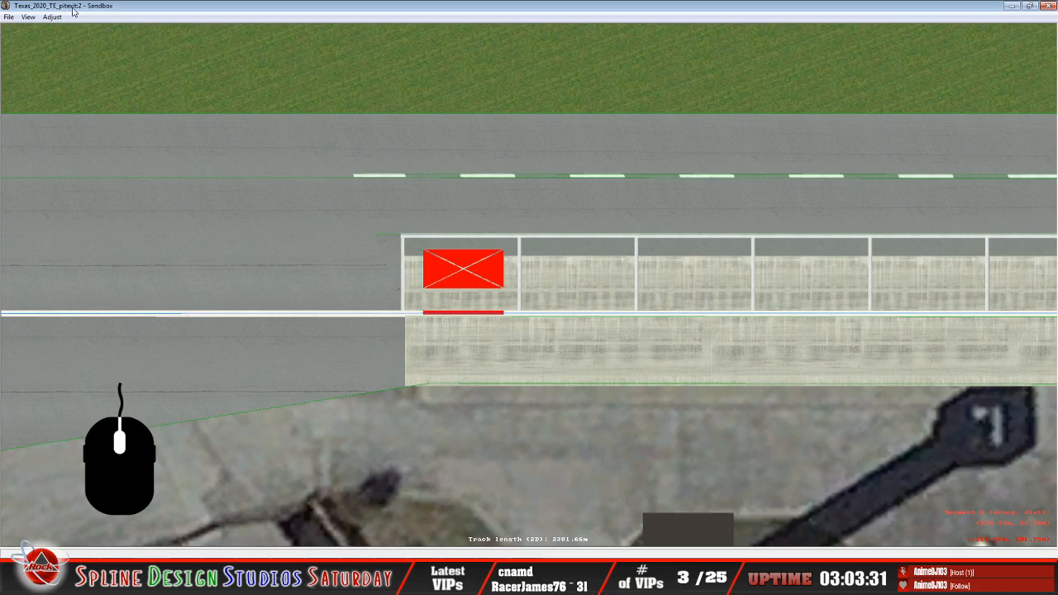
pyautogui.click(9, 16)
pyautogui.click(45, 143)
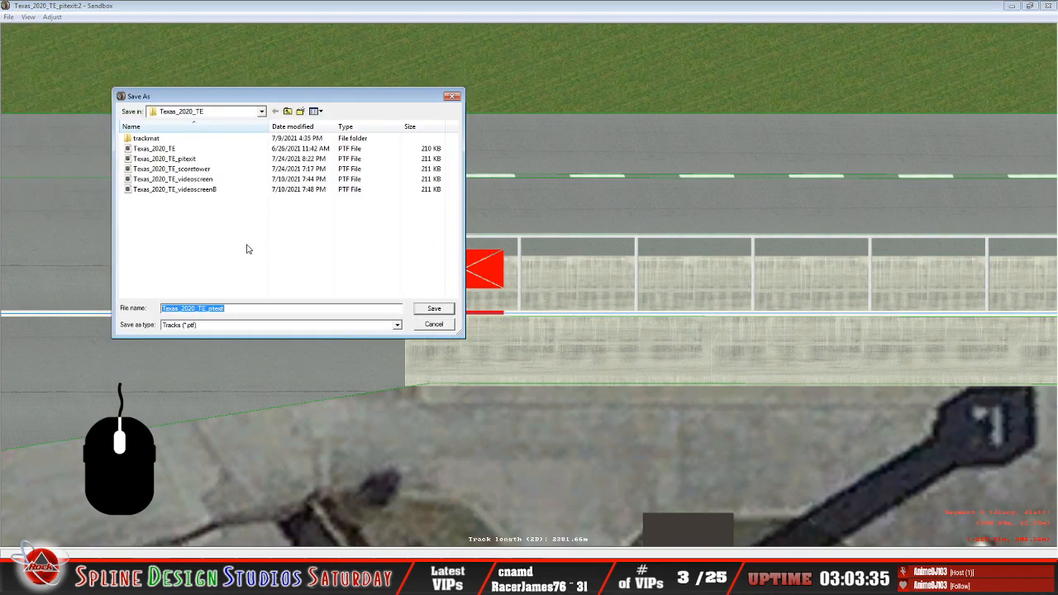
pyautogui.click(190, 159)
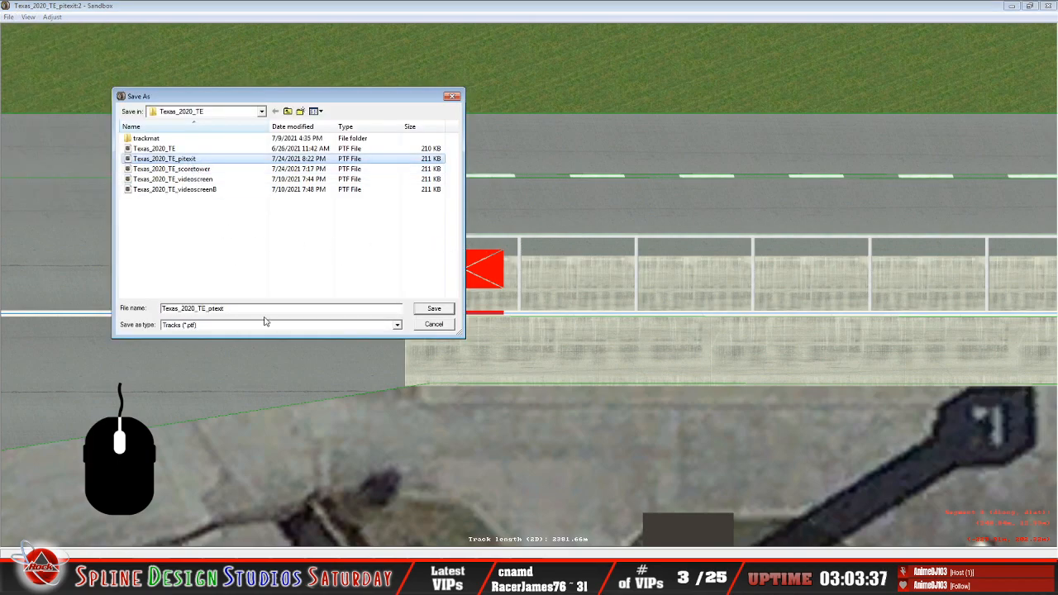
pyautogui.click(254, 310)
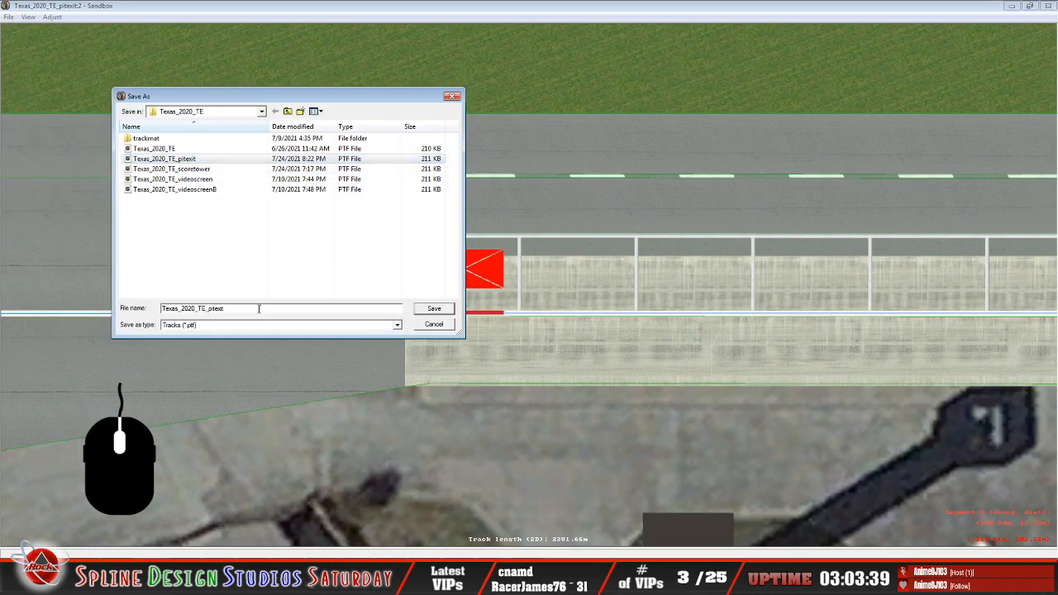
pyautogui.write('B')
pyautogui.click(446, 312)
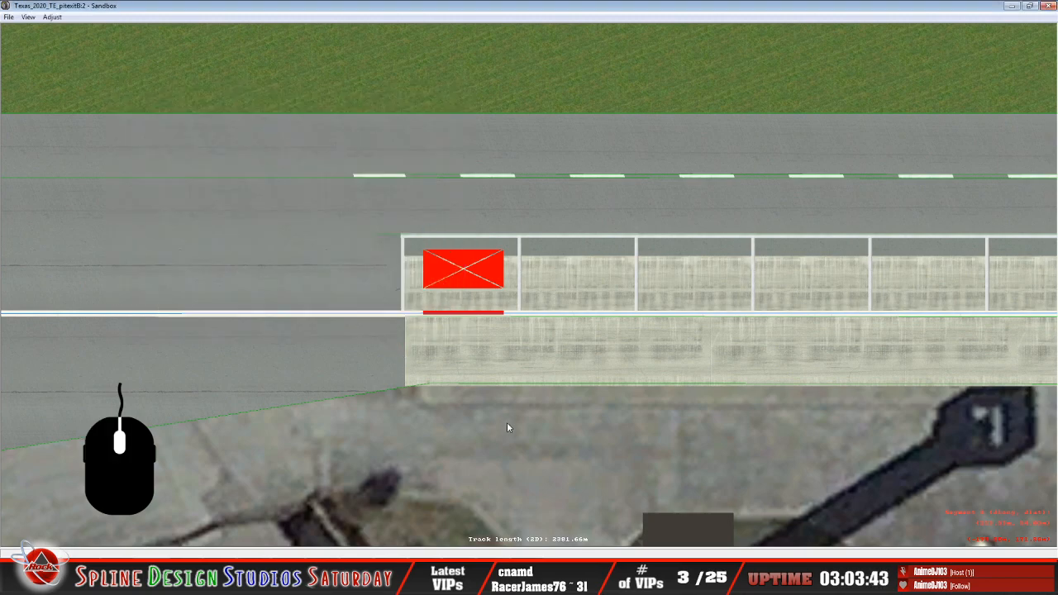
# Switch to Notepad, save the track file, and check its modified date in the refreshed Texas_2020_TE folder
pyautogui.hotkey('alt', 'Tab')
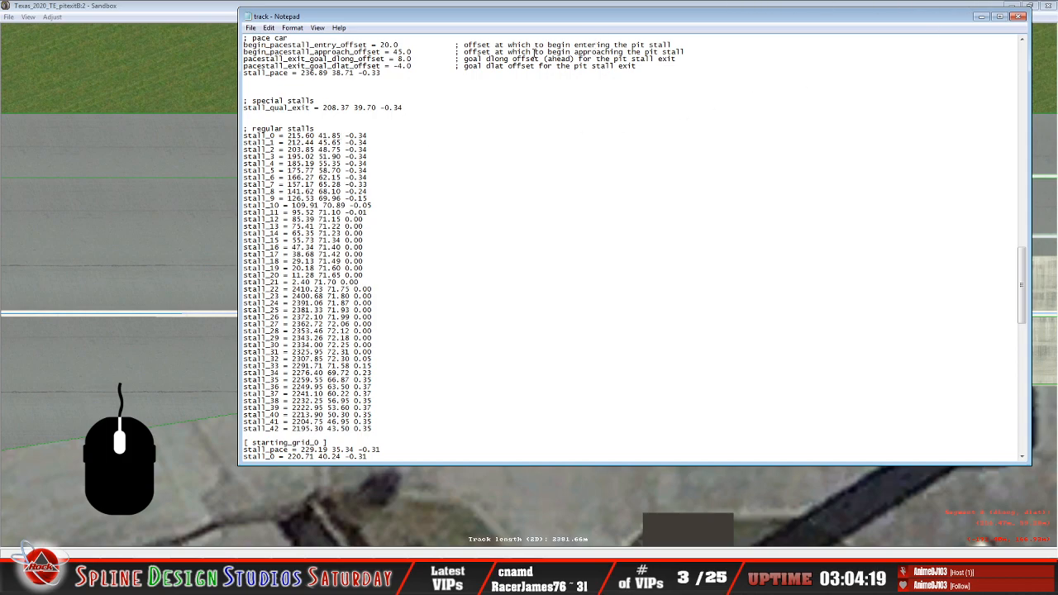
pyautogui.click(252, 28)
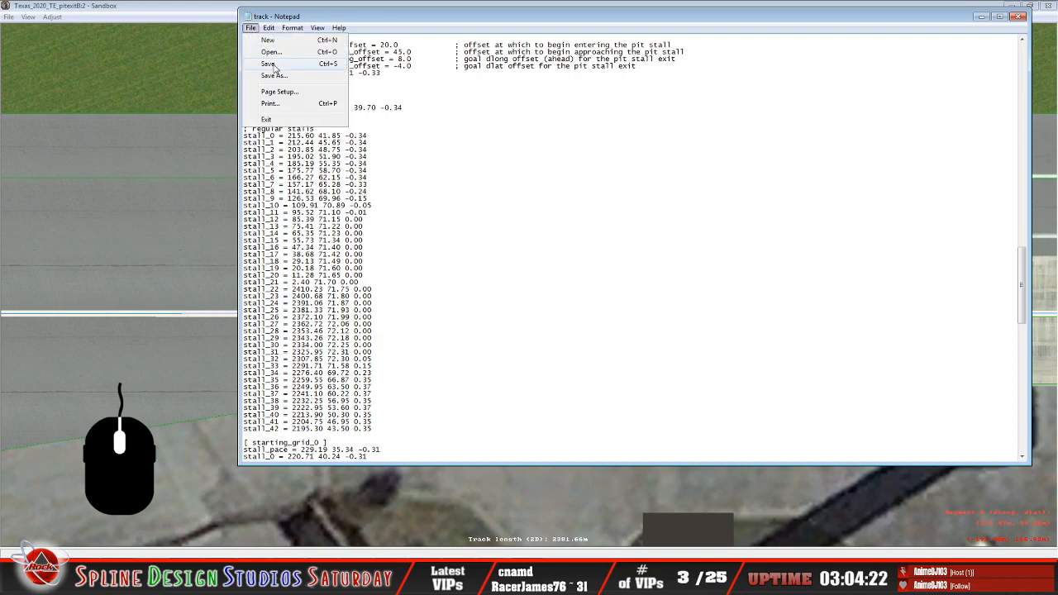
pyautogui.click(573, 357)
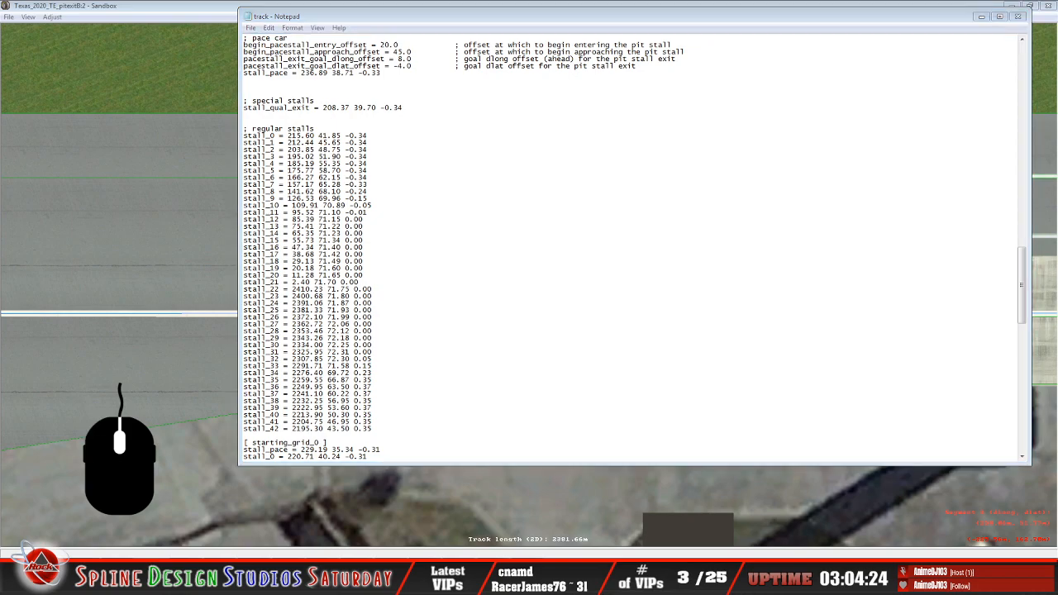
pyautogui.click(55, 510)
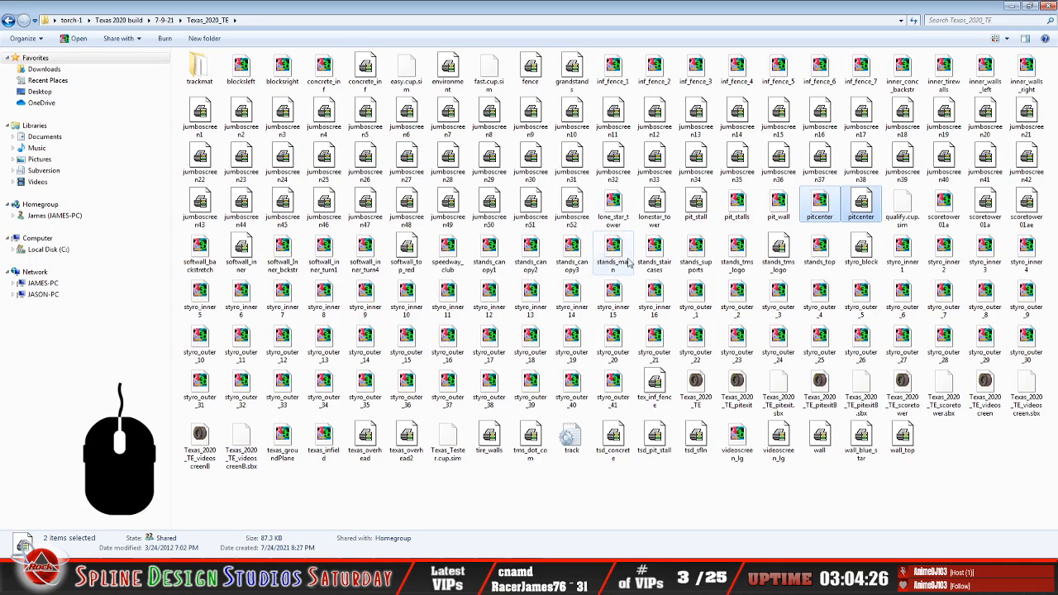
pyautogui.click(570, 439)
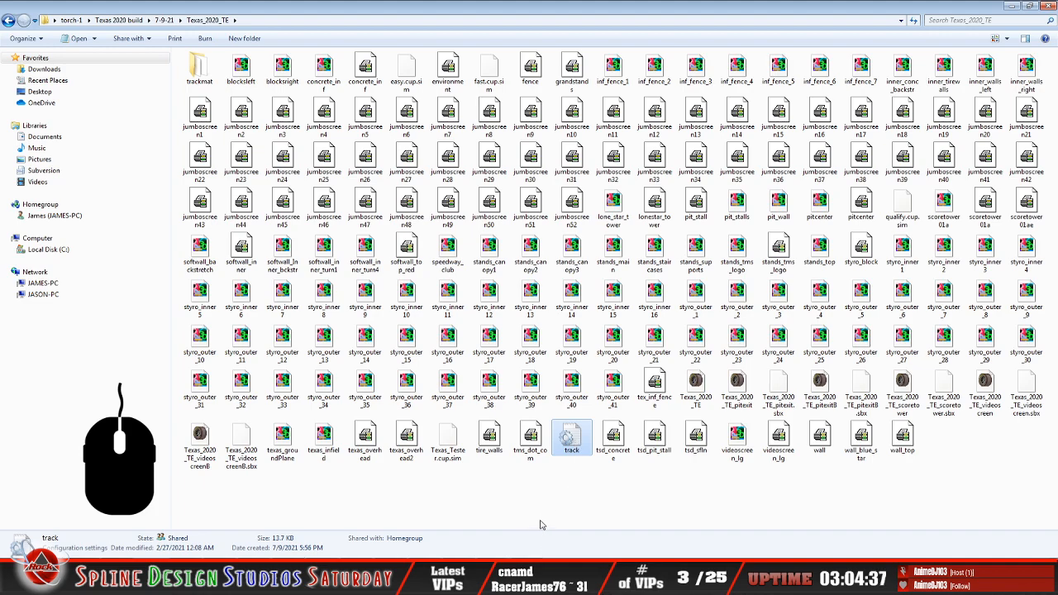
pyautogui.rightClick(569, 484)
pyautogui.click(612, 331)
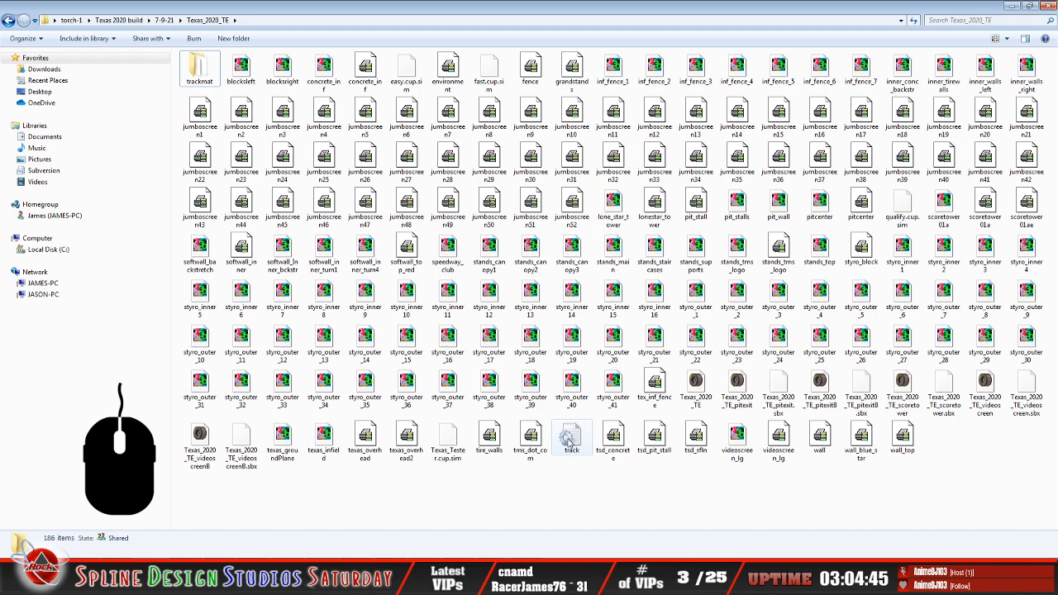
# Bring up the track file from the folder, check its save location without saving a copy, save it again and minimize Notepad
pyautogui.doubleClick(570, 440)
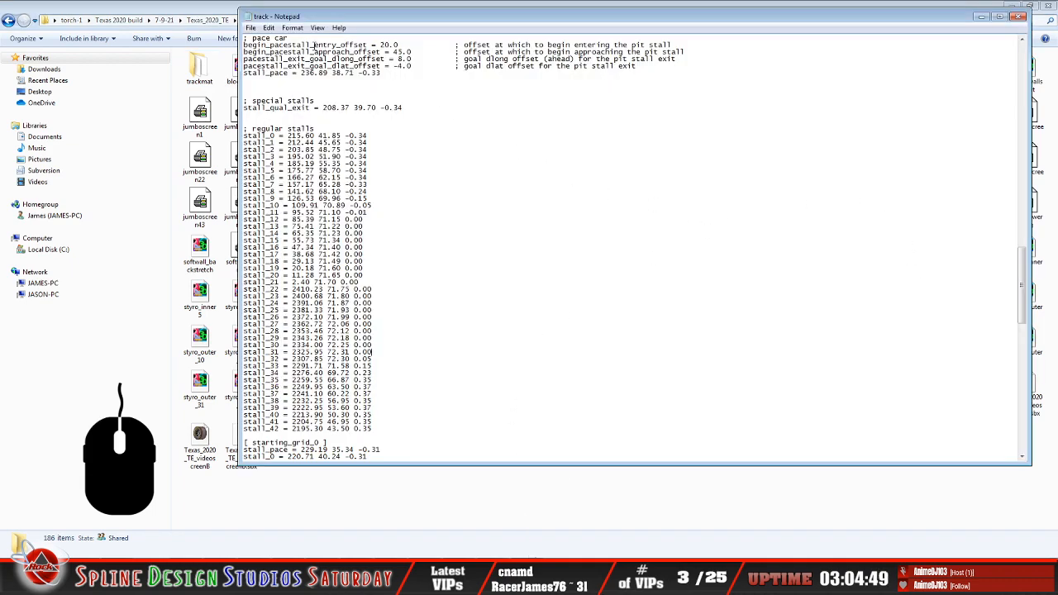
pyautogui.click(250, 27)
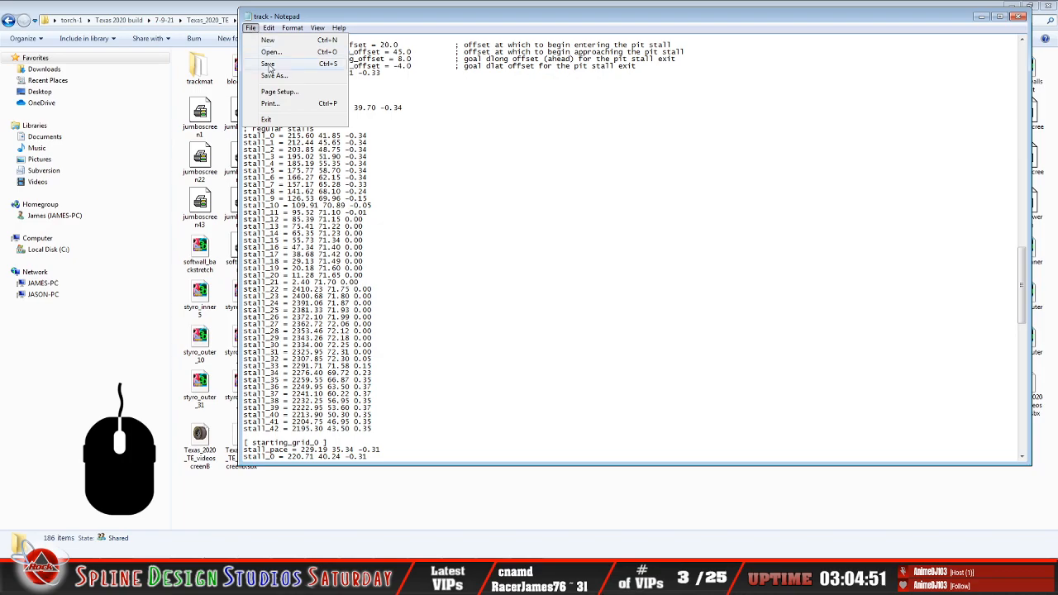
pyautogui.click(271, 75)
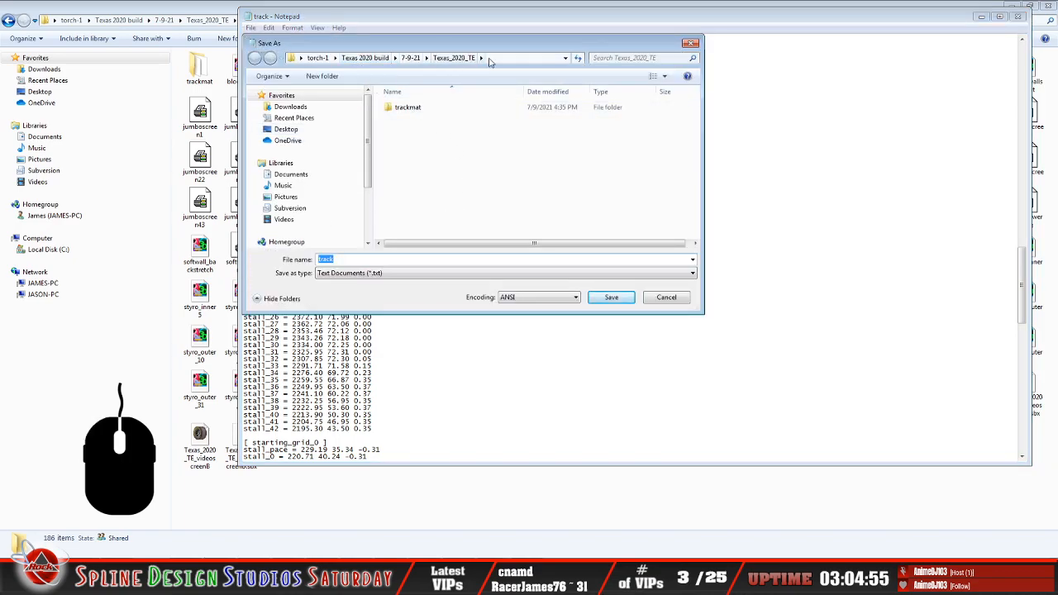
pyautogui.click(668, 302)
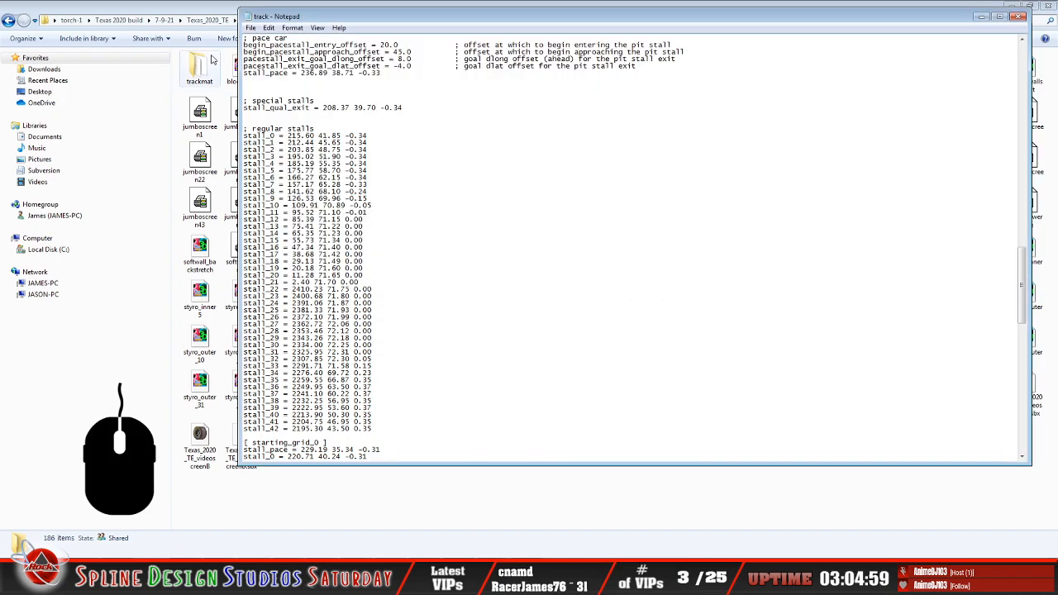
pyautogui.click(250, 29)
pyautogui.click(250, 28)
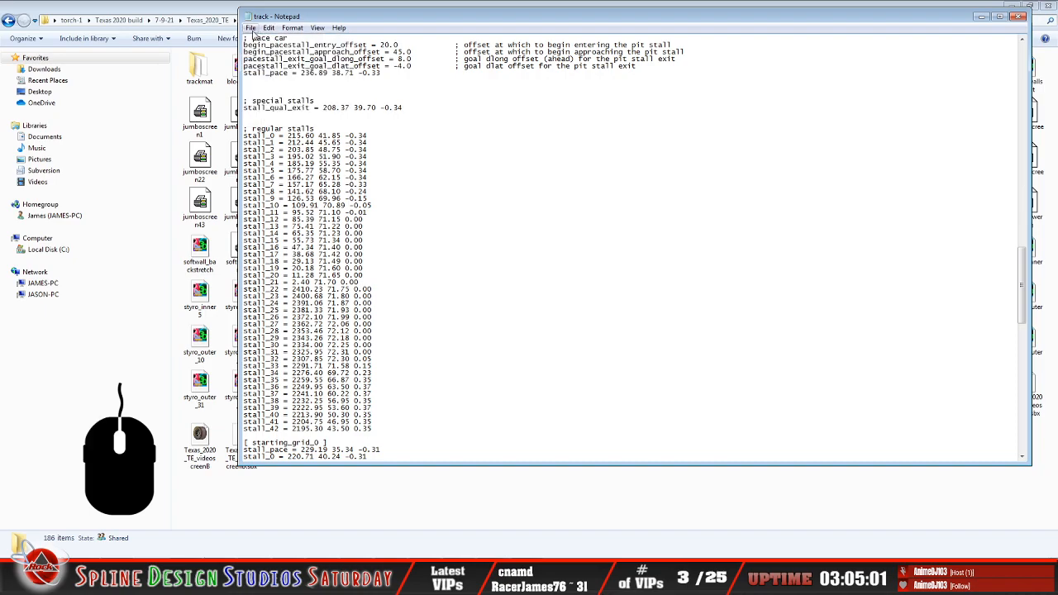
pyautogui.click(981, 17)
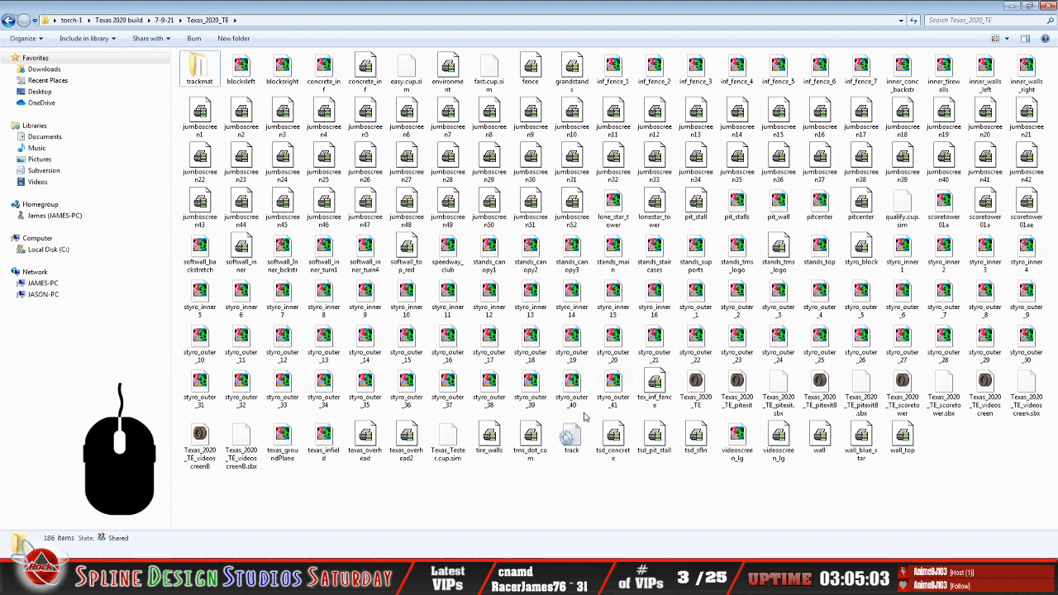
# Refresh the Texas_2020_TE folder and check the track file's modified date
pyautogui.rightClick(568, 501)
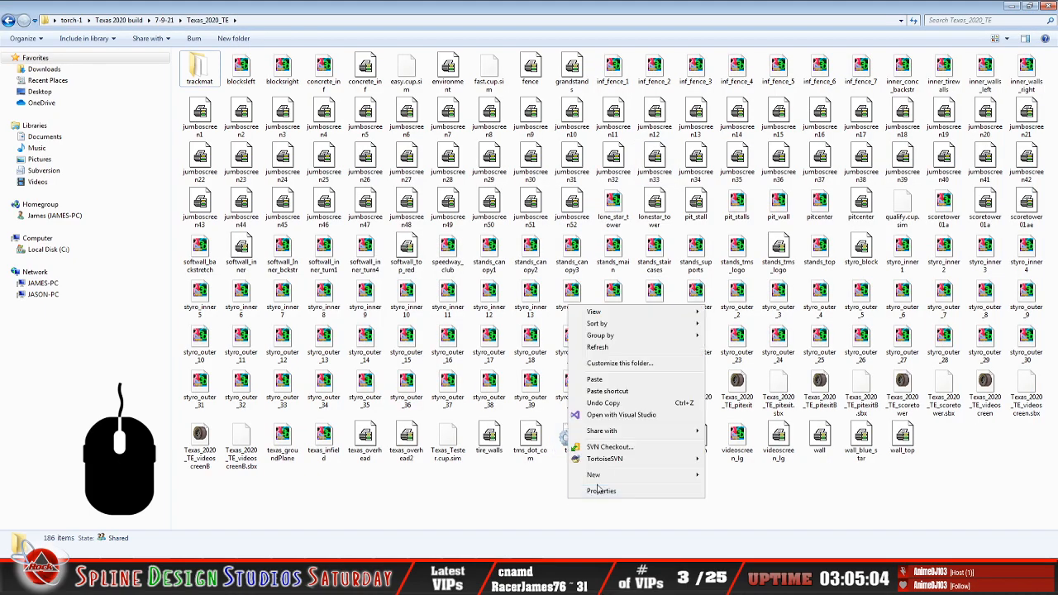
pyautogui.click(610, 348)
pyautogui.click(569, 437)
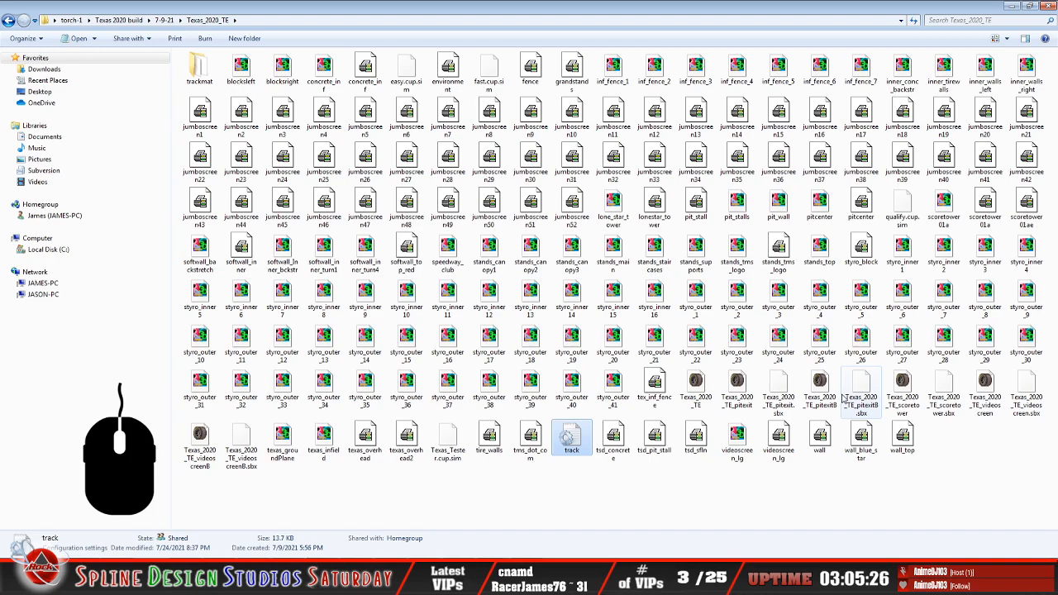
pyautogui.click(864, 490)
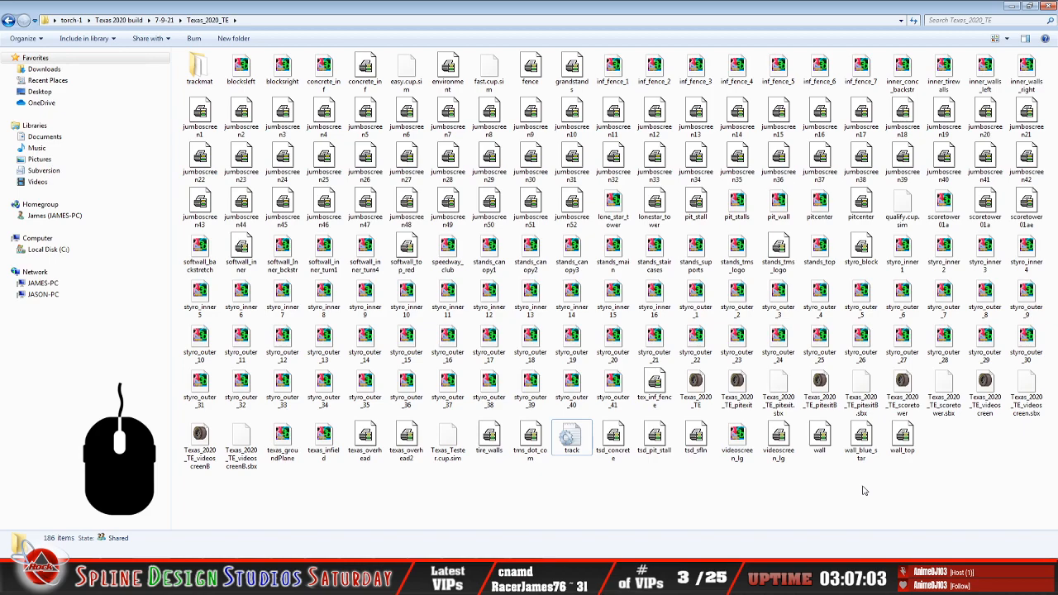
pyautogui.press('Right')
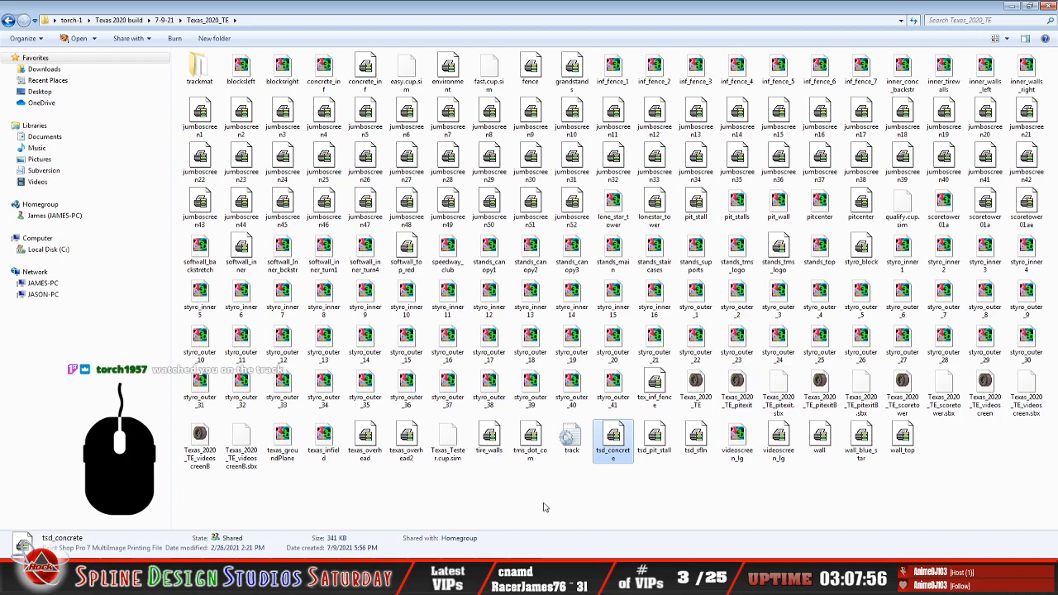
pyautogui.click(582, 483)
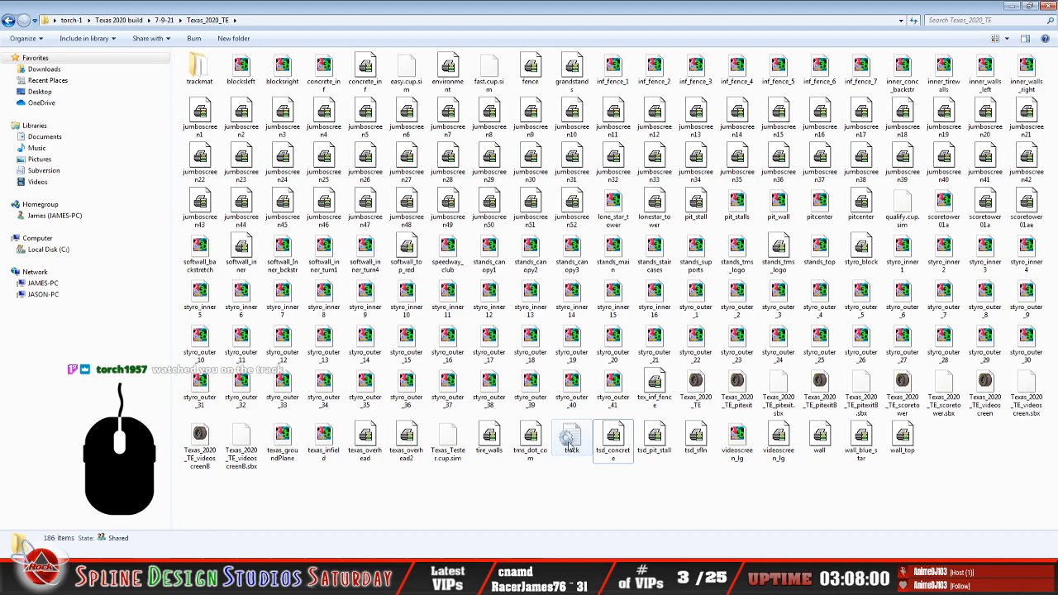
pyautogui.click(582, 469)
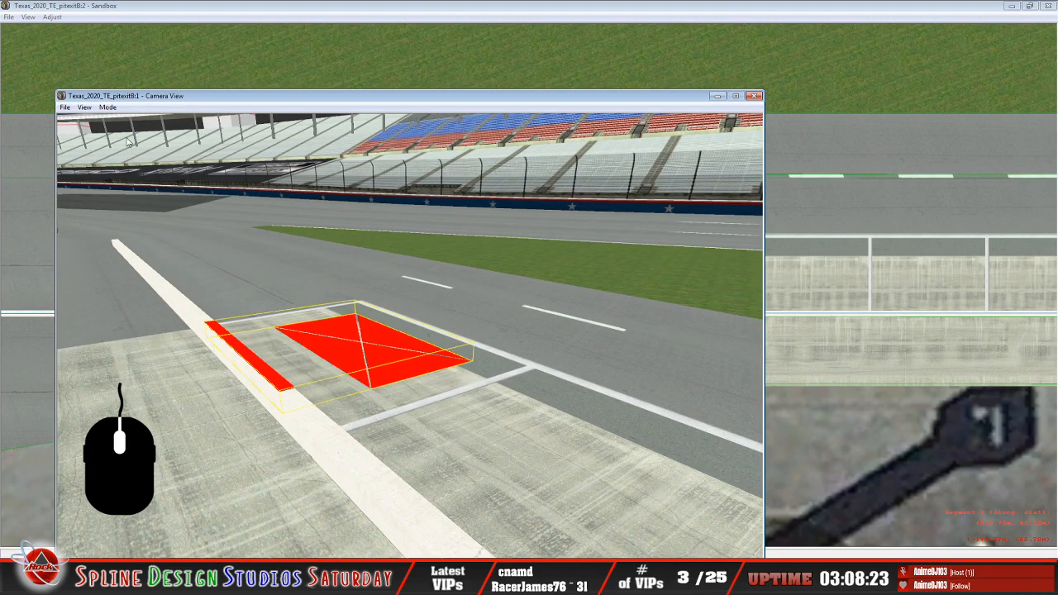
# Switch to Sandbox's Camera View, change it to a movable camera mode, and survey the scoring tower and pit stalls from above
pyautogui.click(110, 108)
pyautogui.click(131, 133)
pyautogui.moveTo(310, 273); pyautogui.dragTo(384, 407)
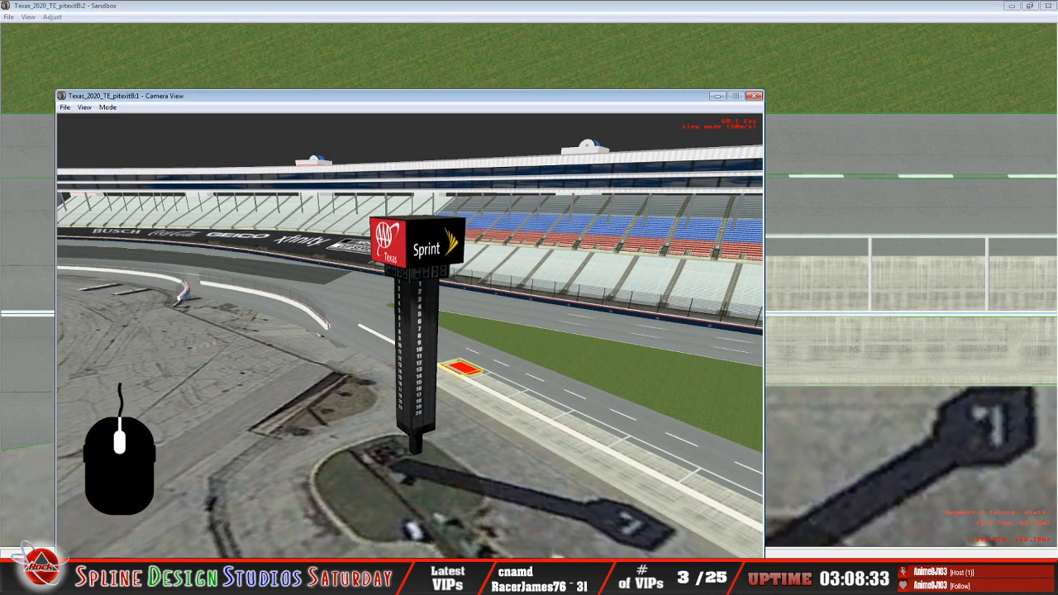
pyautogui.moveTo(410, 347); pyautogui.dragTo(497, 328)
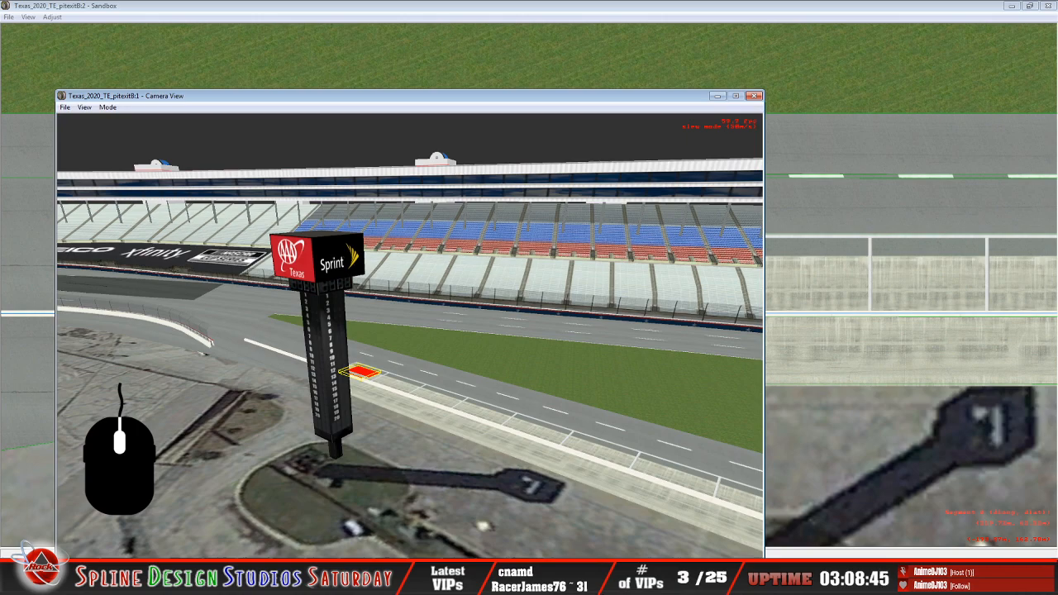
pyautogui.moveTo(411, 336); pyautogui.dragTo(410, 264, button='right')
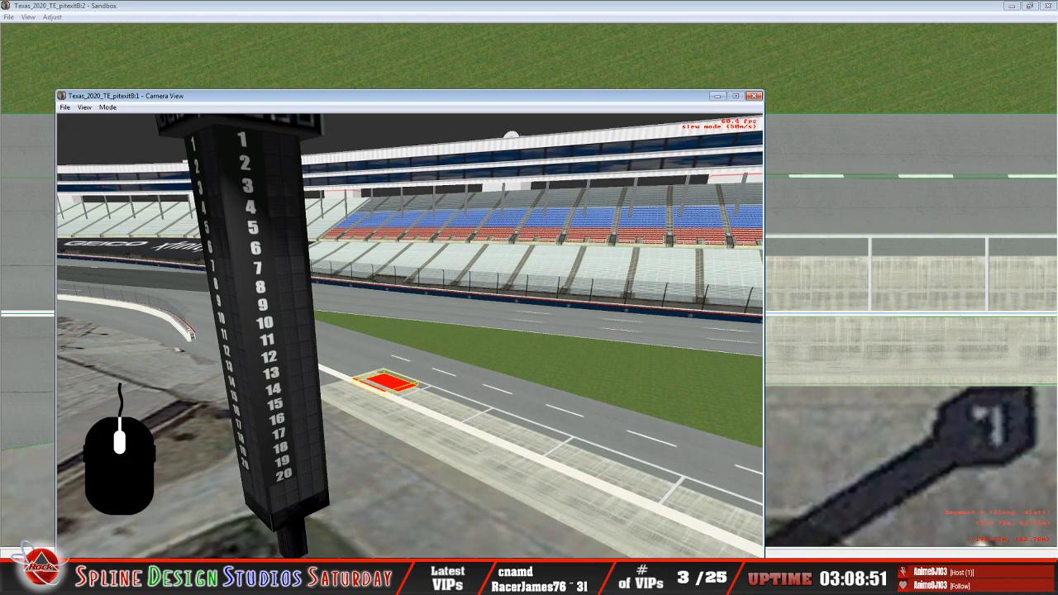
# Examine the jig's fit against the pit wall and first stall lines from several angles in the Camera View
pyautogui.moveTo(409, 331); pyautogui.dragTo(401, 372)
pyautogui.moveTo(401, 372); pyautogui.dragTo(402, 360, button='right')
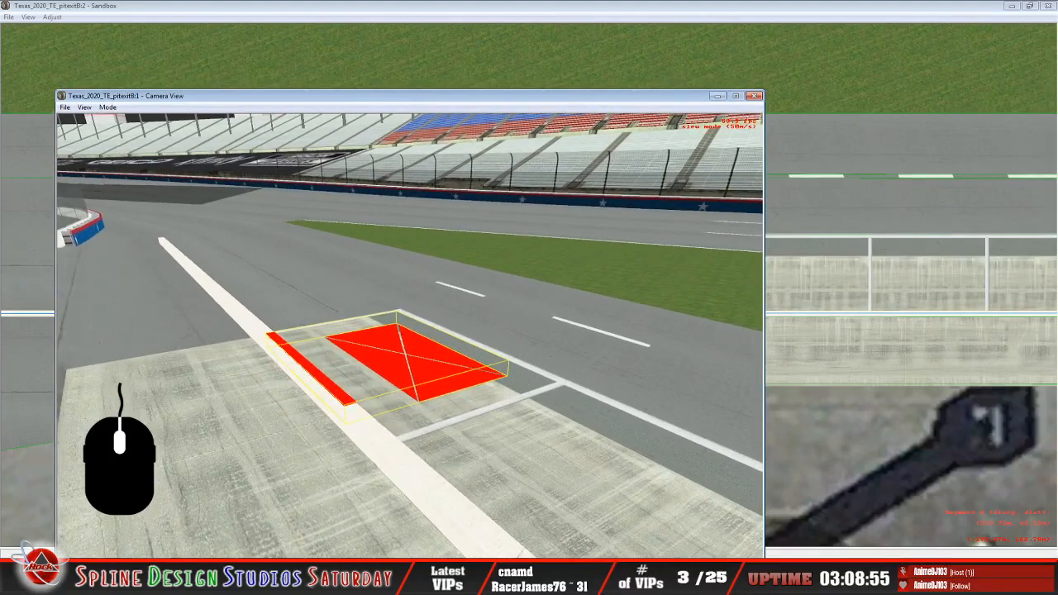
pyautogui.moveTo(402, 359); pyautogui.dragTo(406, 358)
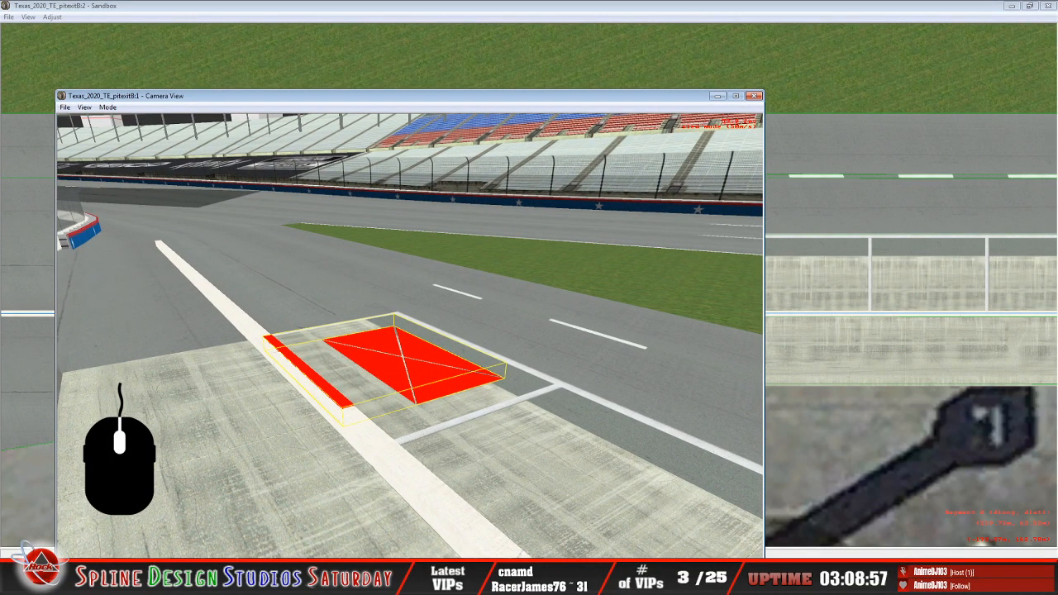
pyautogui.moveTo(406, 357); pyautogui.dragTo(430, 357, button='right')
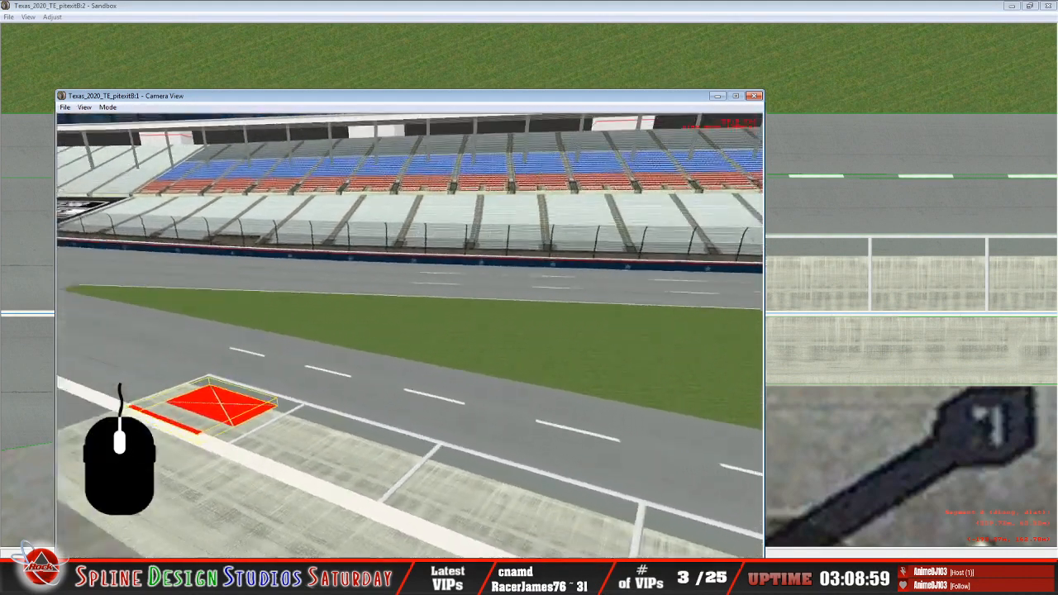
pyautogui.moveTo(430, 358); pyautogui.dragTo(409, 358)
pyautogui.moveTo(409, 357); pyautogui.dragTo(397, 357, button='right')
pyautogui.moveTo(397, 357); pyautogui.dragTo(385, 357)
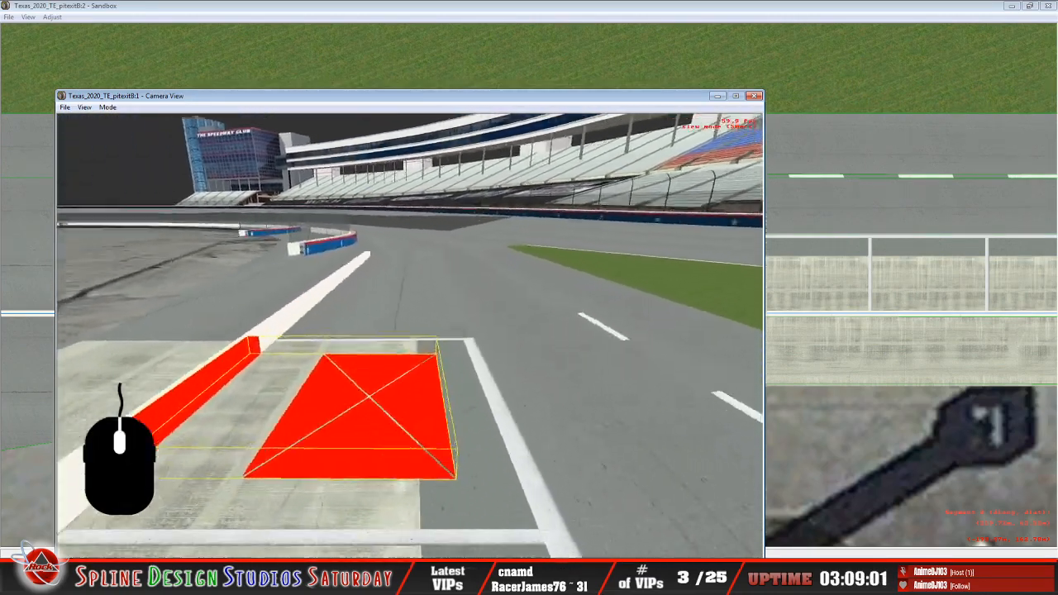
pyautogui.moveTo(385, 358); pyautogui.dragTo(368, 357, button='right')
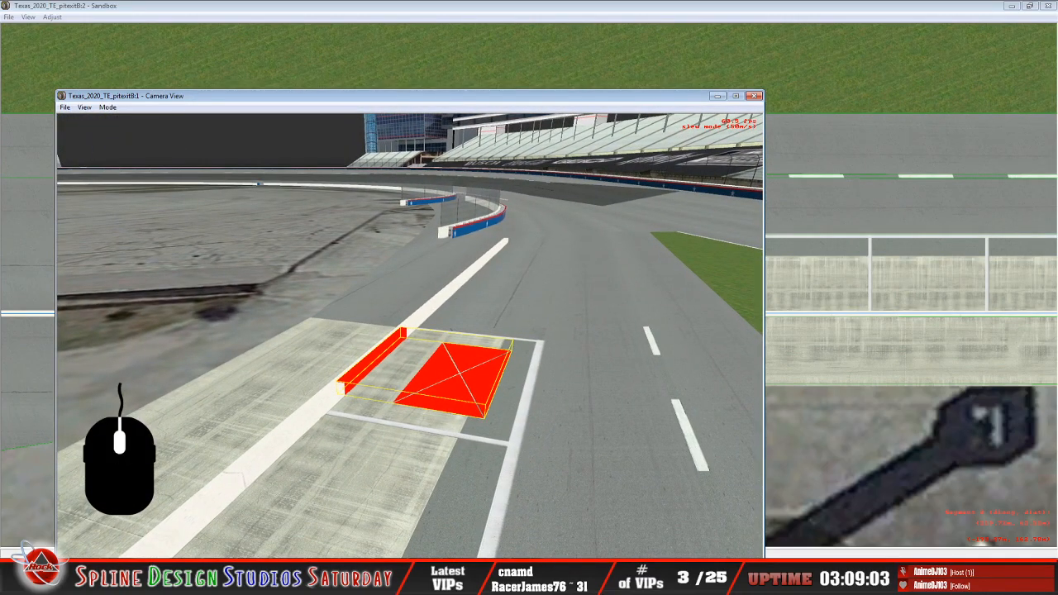
pyautogui.moveTo(368, 357); pyautogui.dragTo(393, 358, button='right')
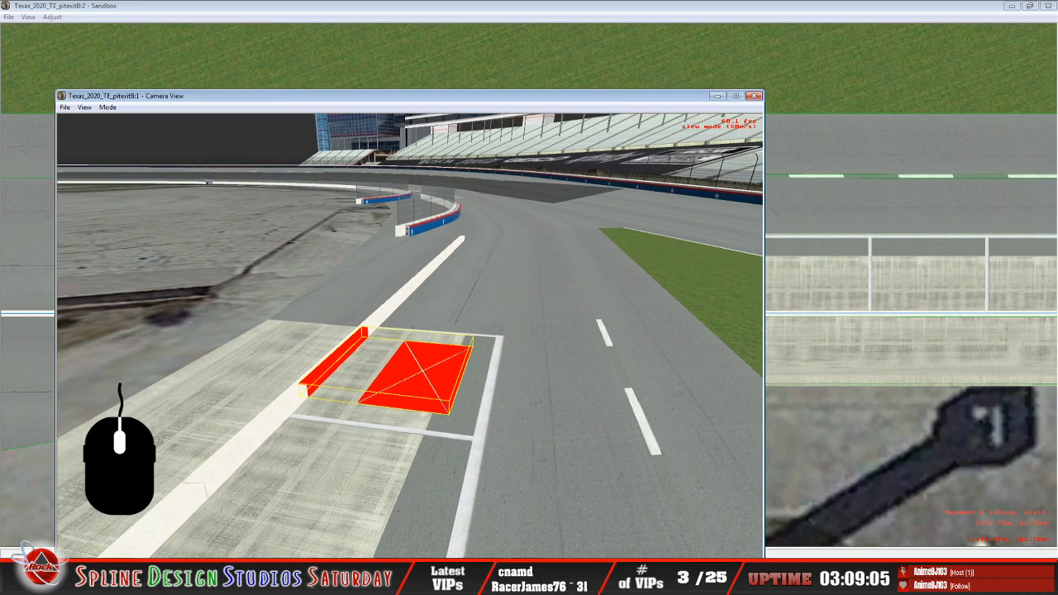
pyautogui.moveTo(392, 357); pyautogui.dragTo(411, 390)
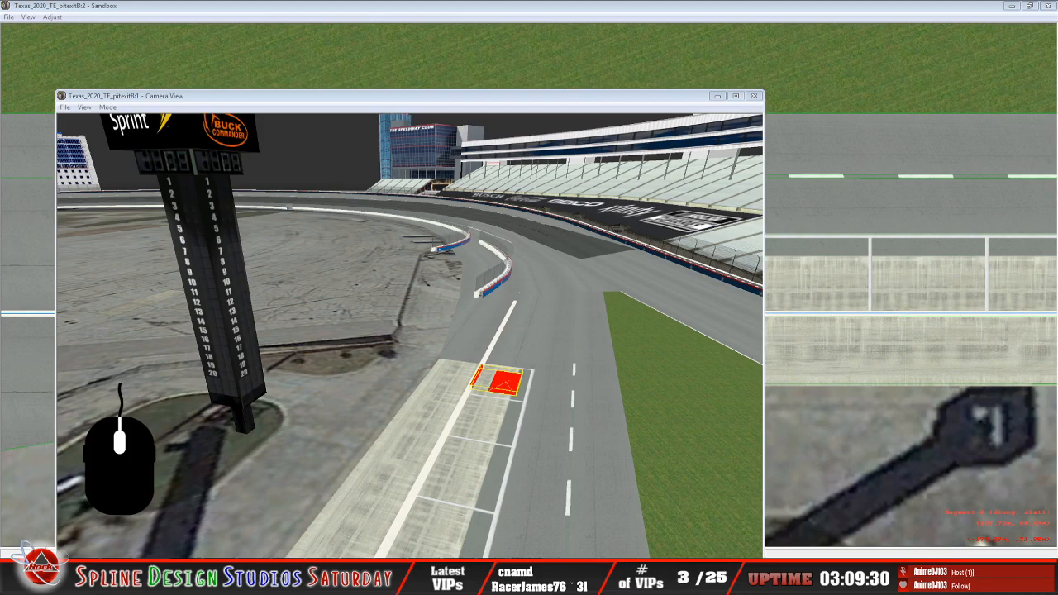
# Switch to the NASCAR game, start a testing session on Texas_2020_TE, and check the car in its pit stall from cockpit and chase views
pyautogui.click(124, 578)
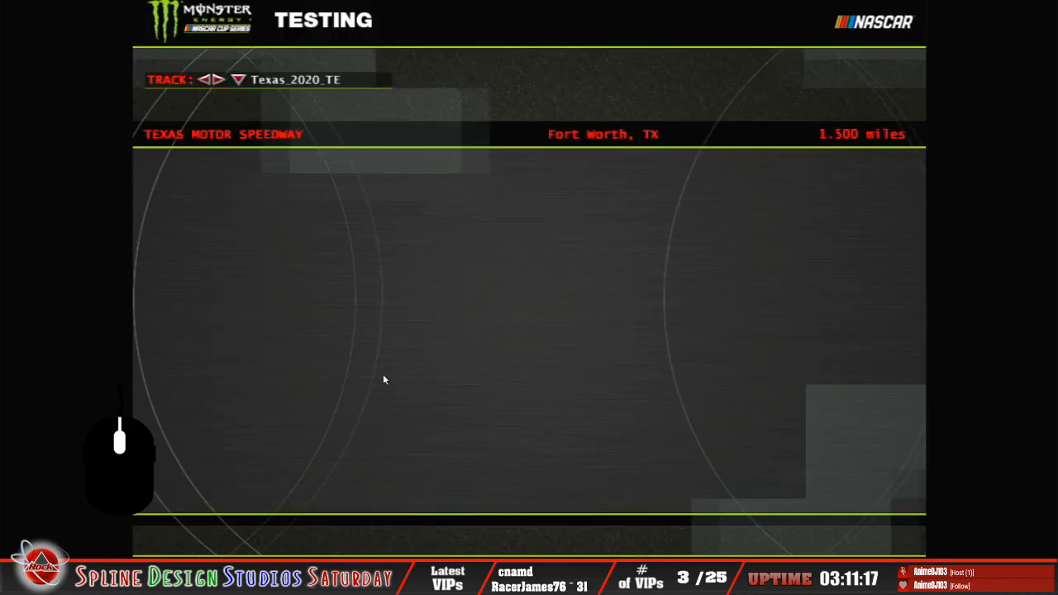
pyautogui.click(384, 378)
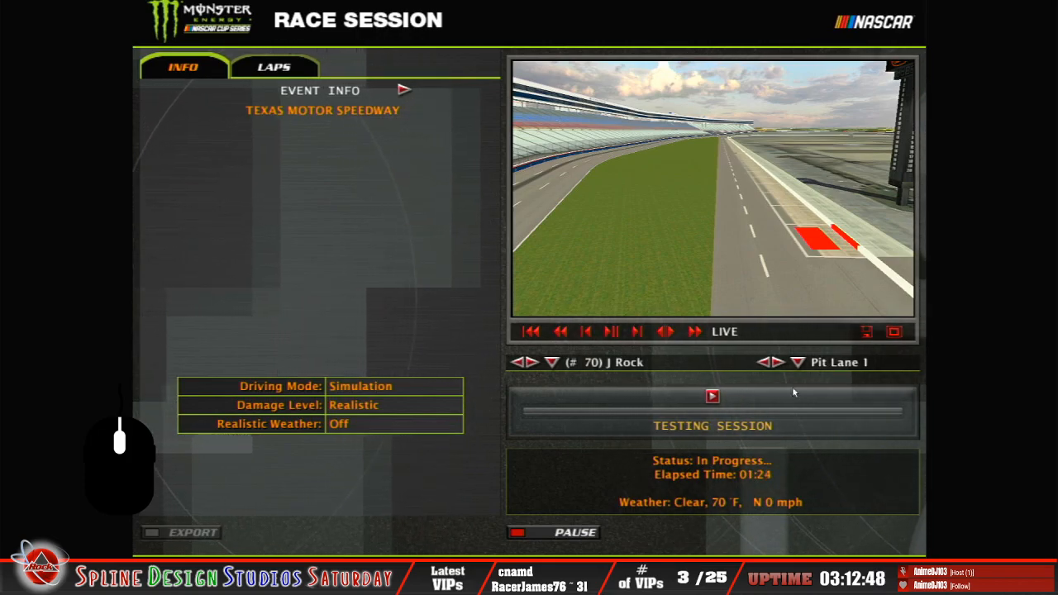
pyautogui.press('Return')
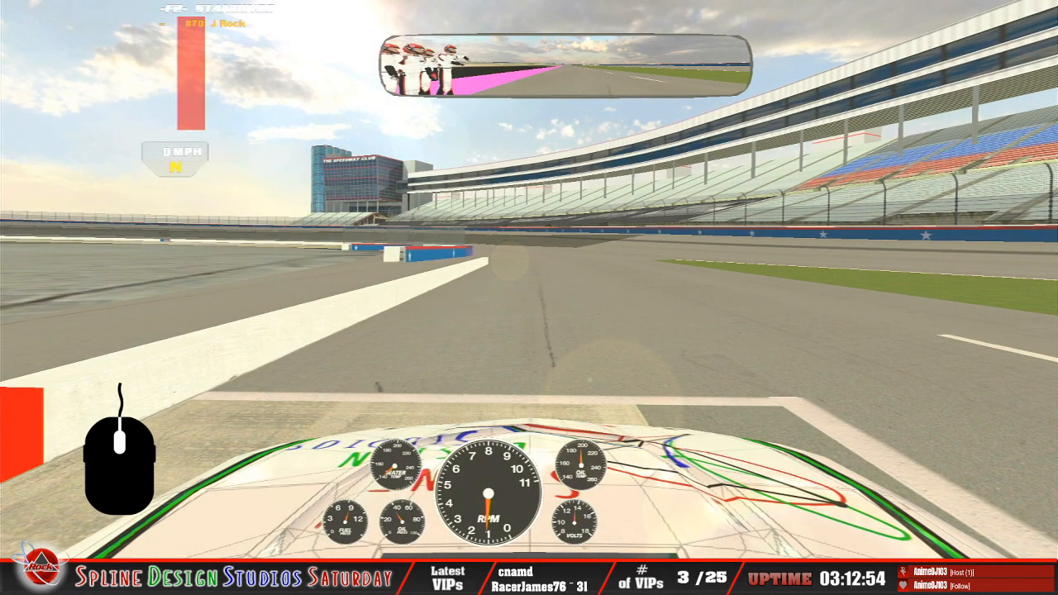
pyautogui.press('c')
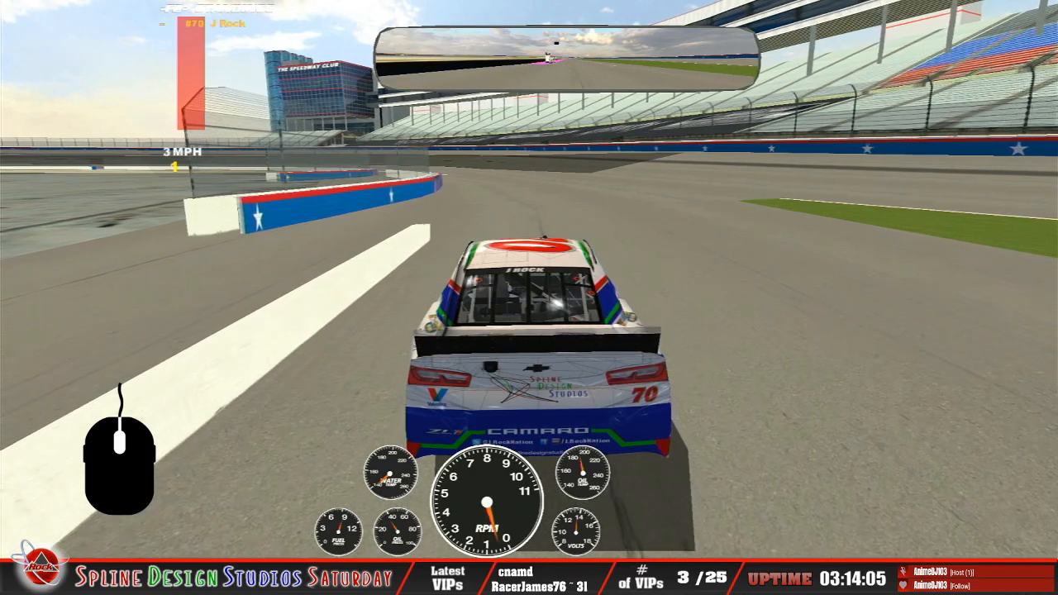
pyautogui.press('c')
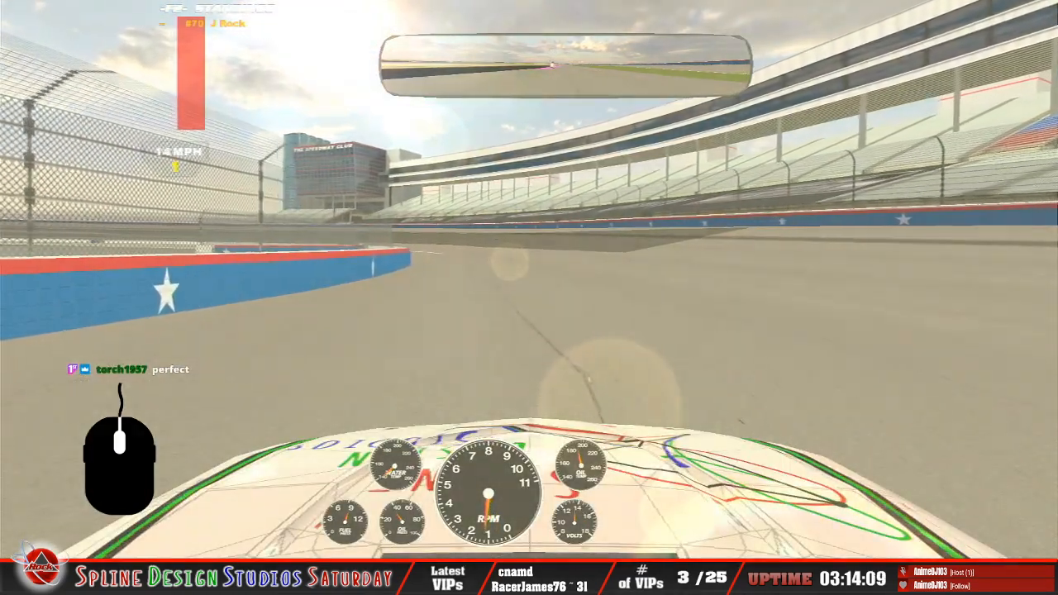
# Get out of the car at pit exit, re-enter it for another pit stall check, and leave pit road while toggling the camera
pyautogui.press('Escape')
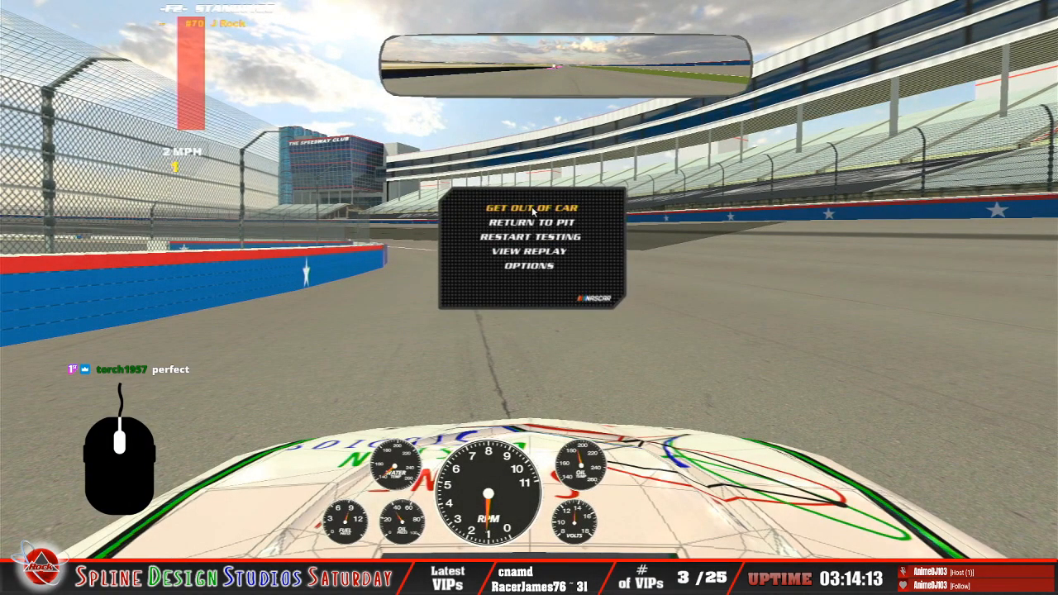
pyautogui.click(531, 206)
pyautogui.click(533, 212)
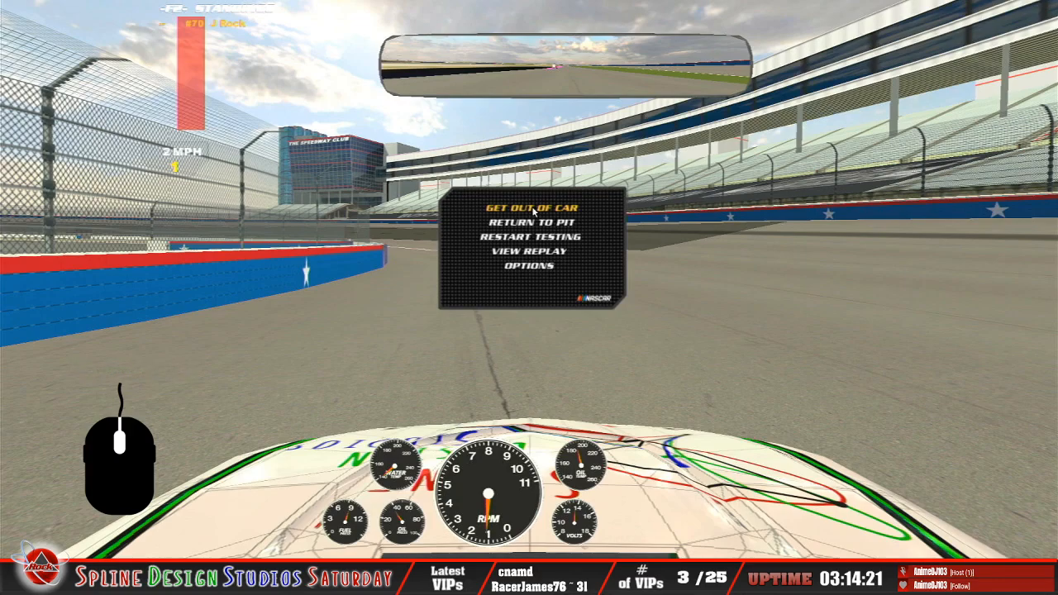
pyautogui.click(533, 212)
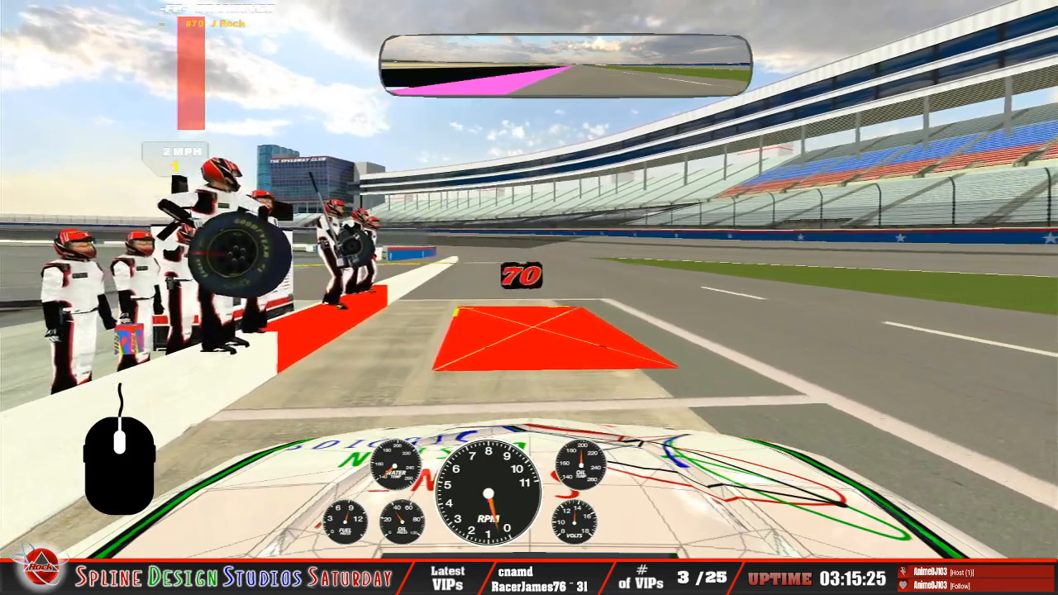
pyautogui.press('c')
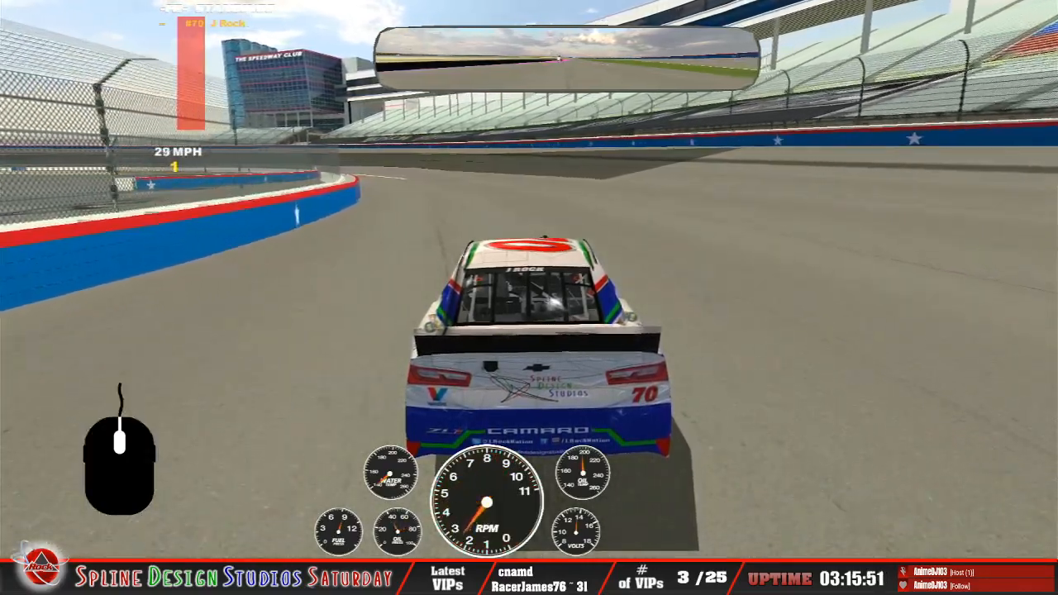
pyautogui.press('c')
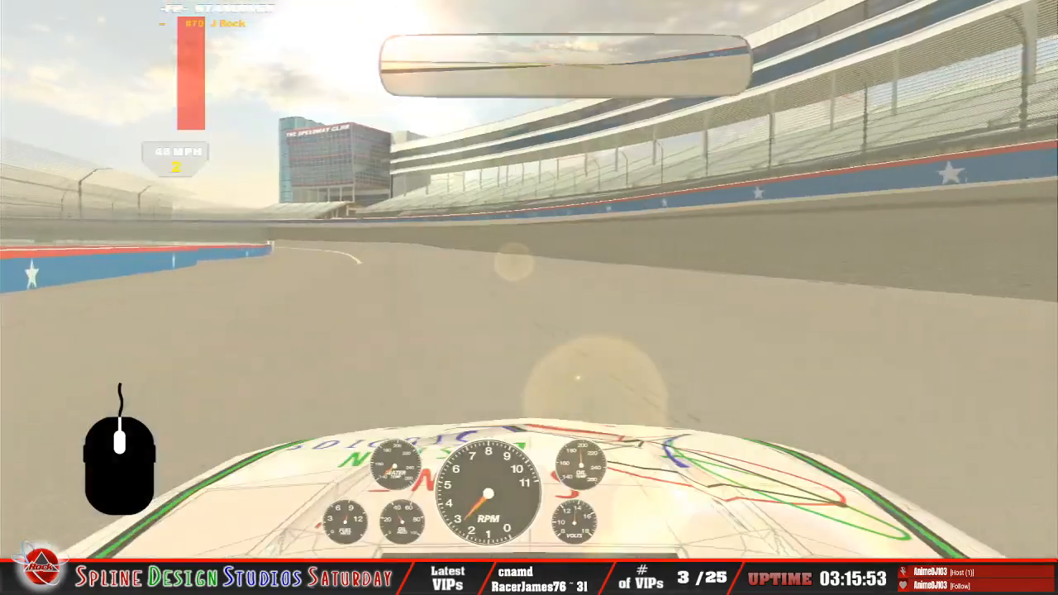
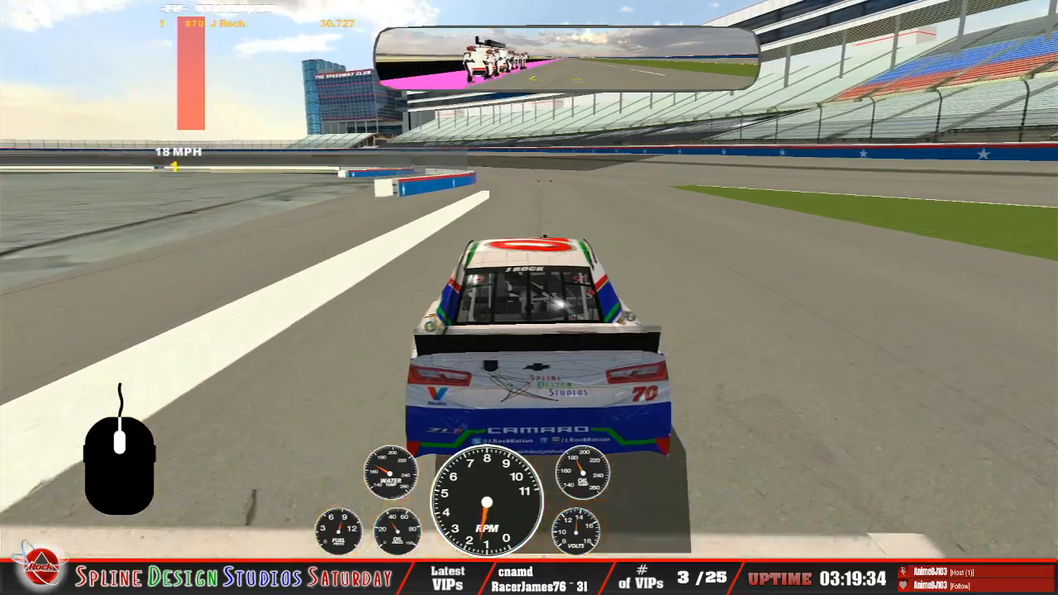
# Get out of the car, examine the pit stall from the TV1 camera, and leave the testing session
pyautogui.press('Escape')
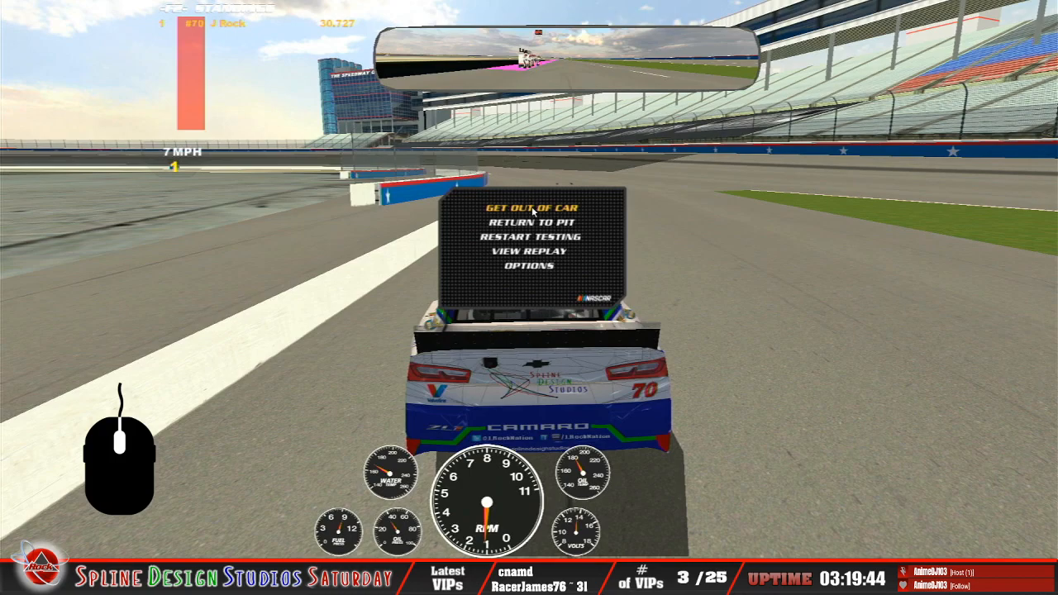
pyautogui.click(532, 211)
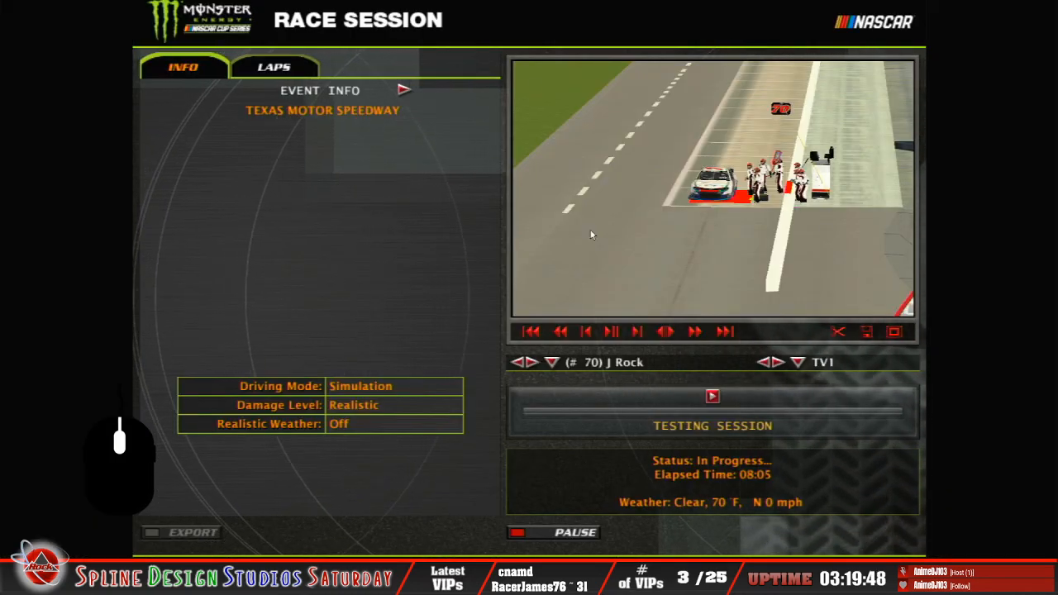
pyautogui.click(682, 296)
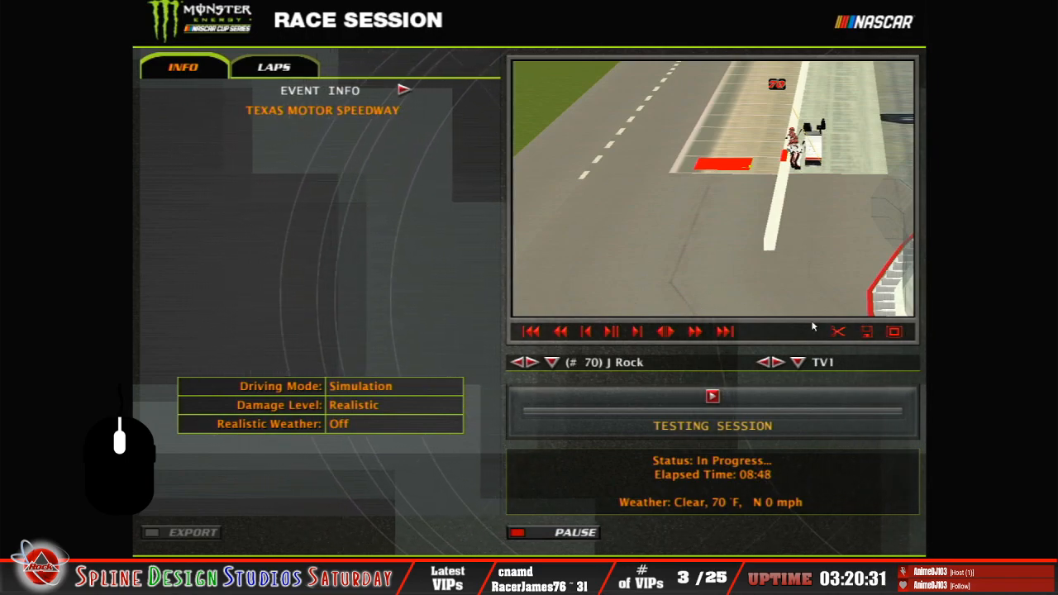
pyautogui.press('Escape')
pyautogui.click(355, 366)
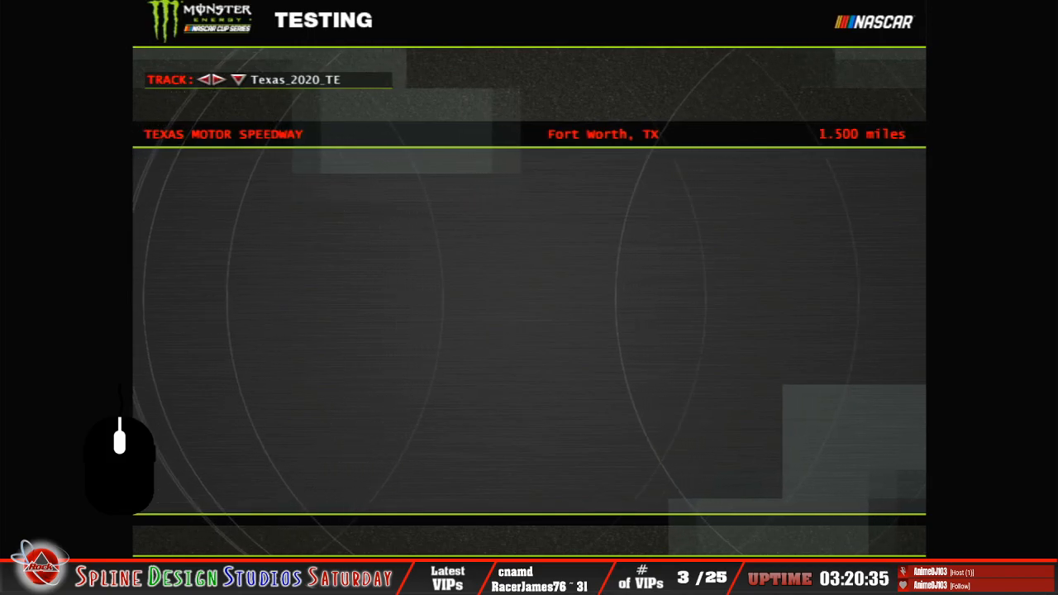
# Quit the game, exit Logitech Profiler, and bring Sandbox back up
pyautogui.click(802, 574)
pyautogui.click(219, 539)
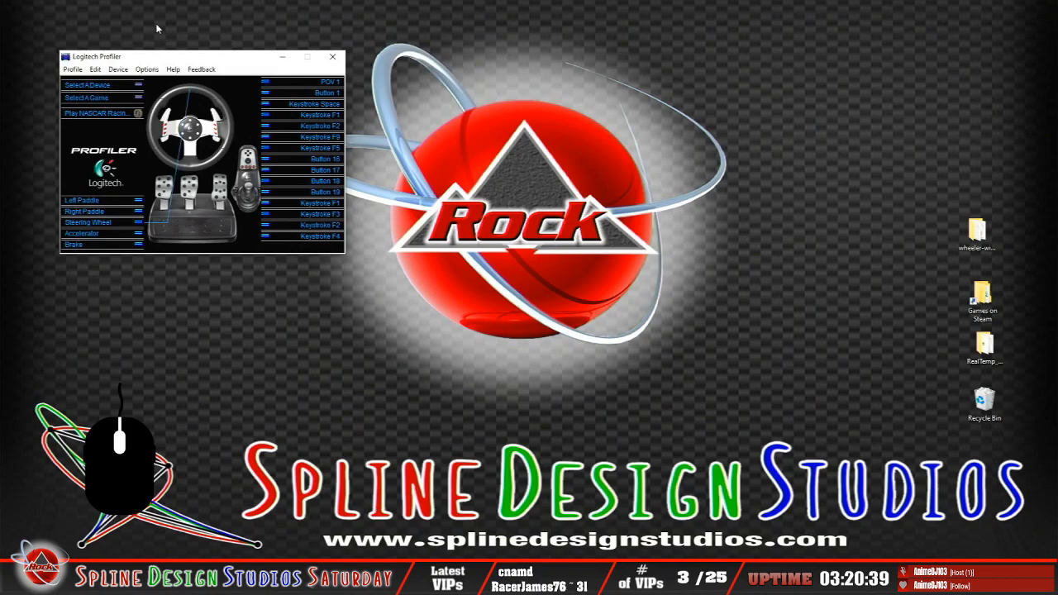
pyautogui.click(73, 70)
pyautogui.click(98, 166)
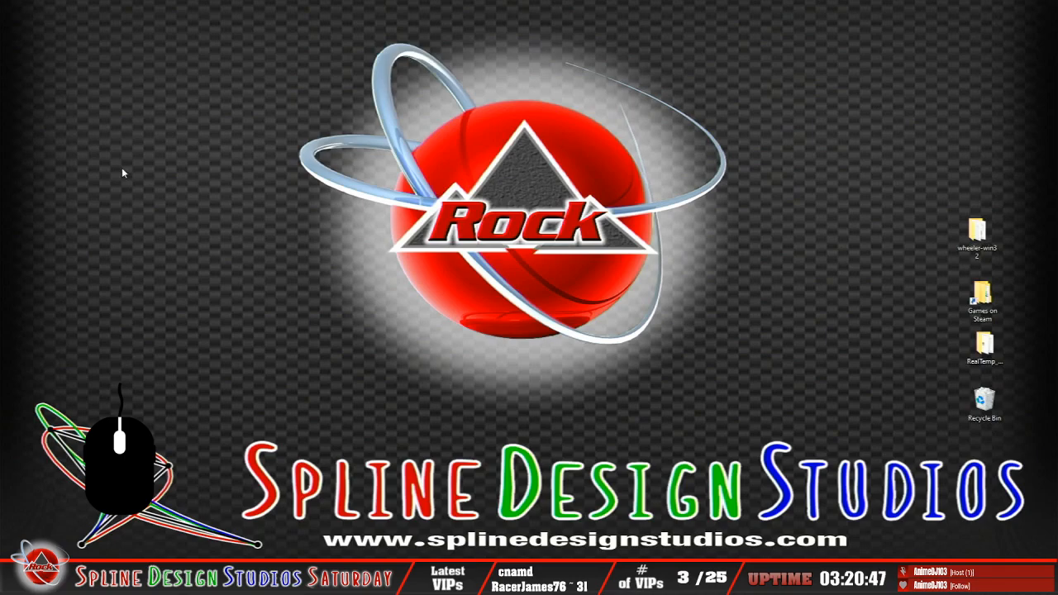
pyautogui.hotkey('alt', 'Tab')
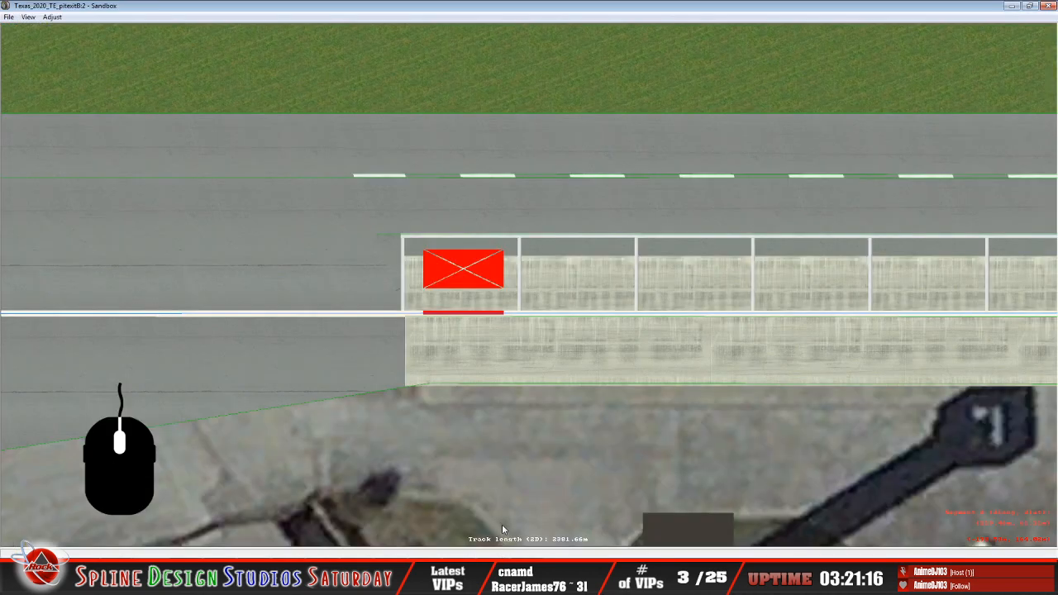
# Switch the Sandbox track window to Object Placement View around the jig and first pit stalls
pyautogui.click(711, 22)
pyautogui.click(510, 17)
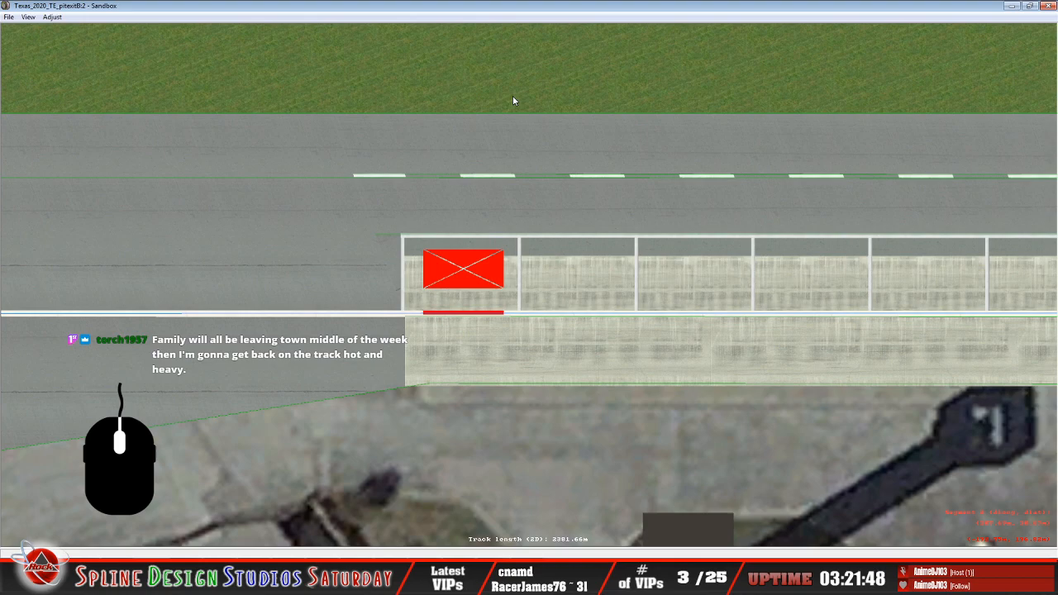
pyautogui.click(634, 4)
pyautogui.scroll(1, 513, 269)
pyautogui.scroll(-4, 515, 268)
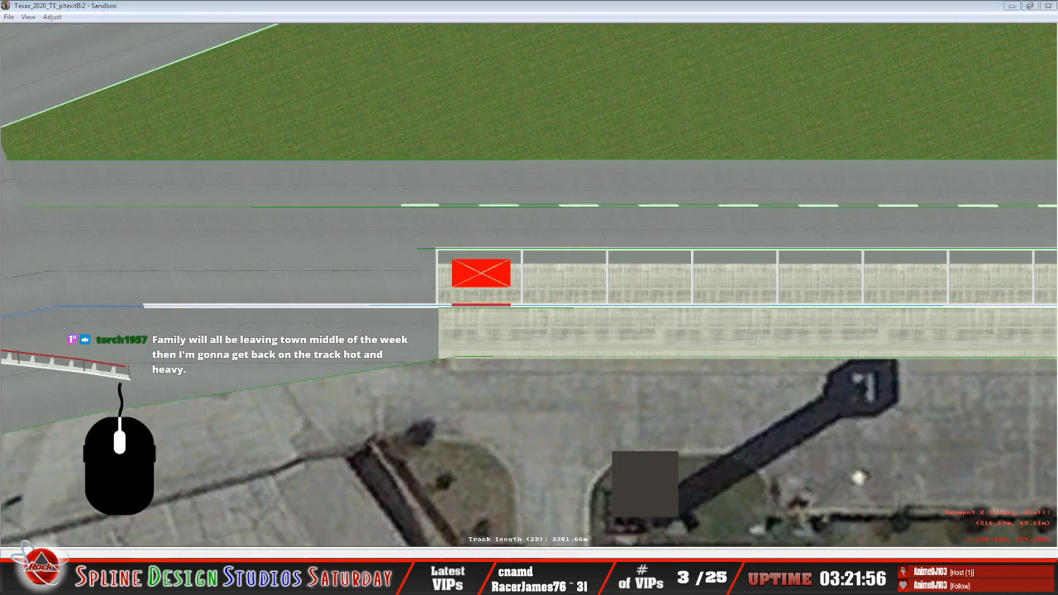
pyautogui.click(28, 16)
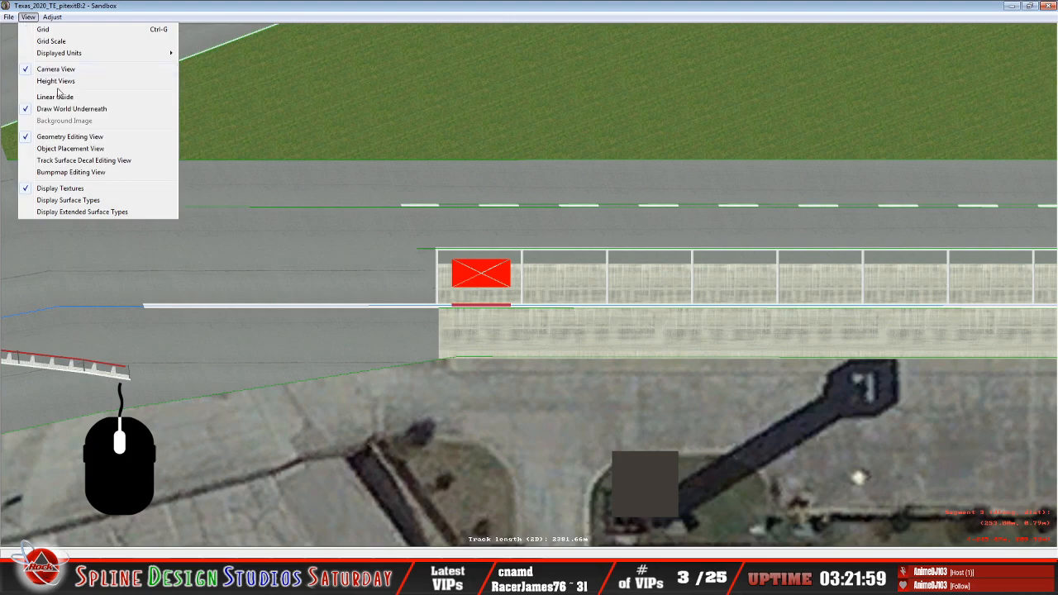
pyautogui.click(75, 150)
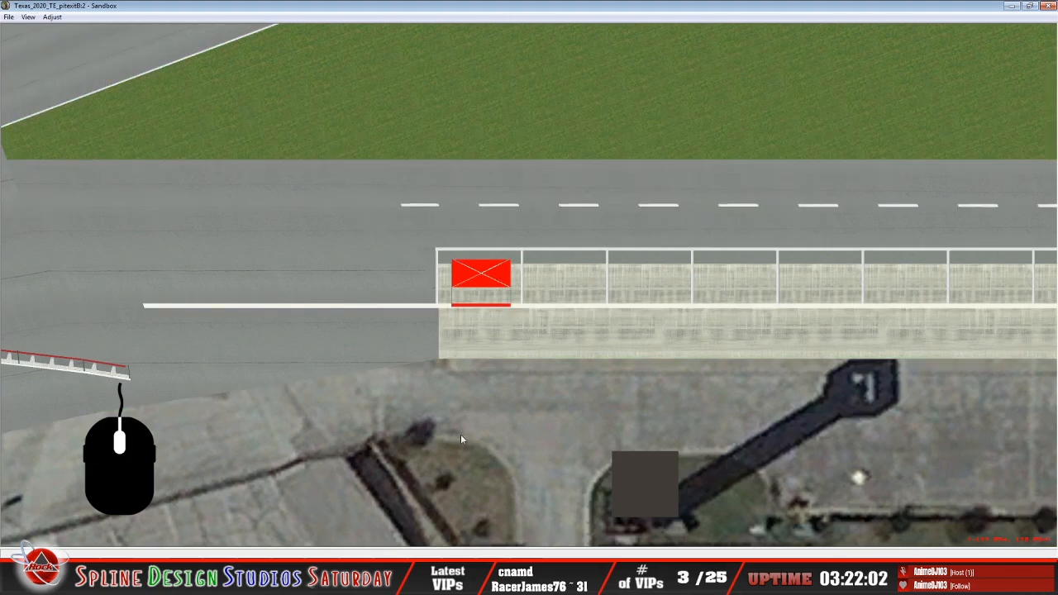
# Open Track Side Object Properties and look through the TSO names for the pit stalls object
pyautogui.click(486, 550)
pyautogui.click(529, 74)
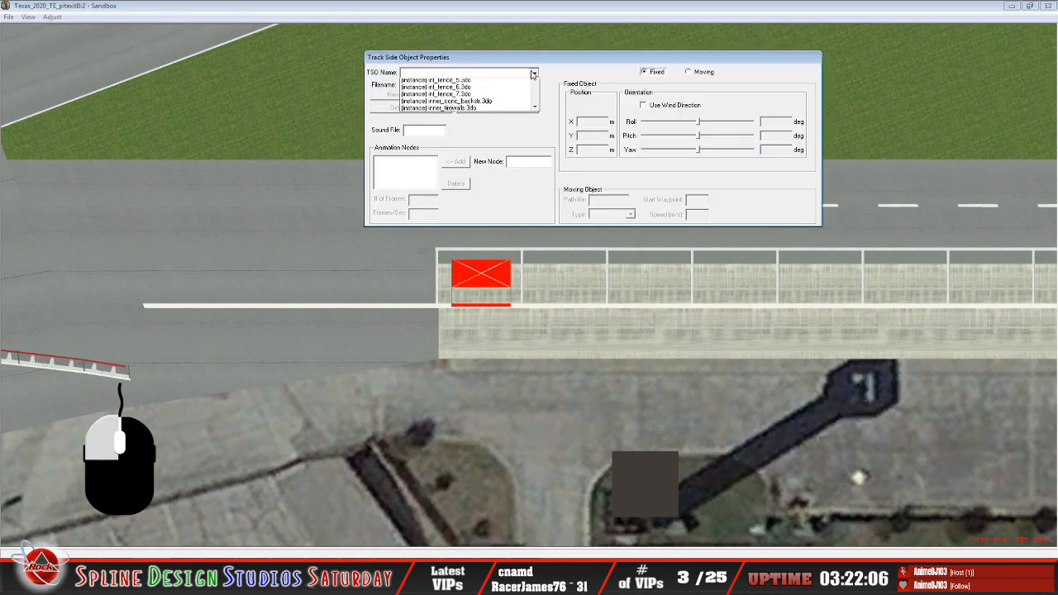
pyautogui.click(538, 97)
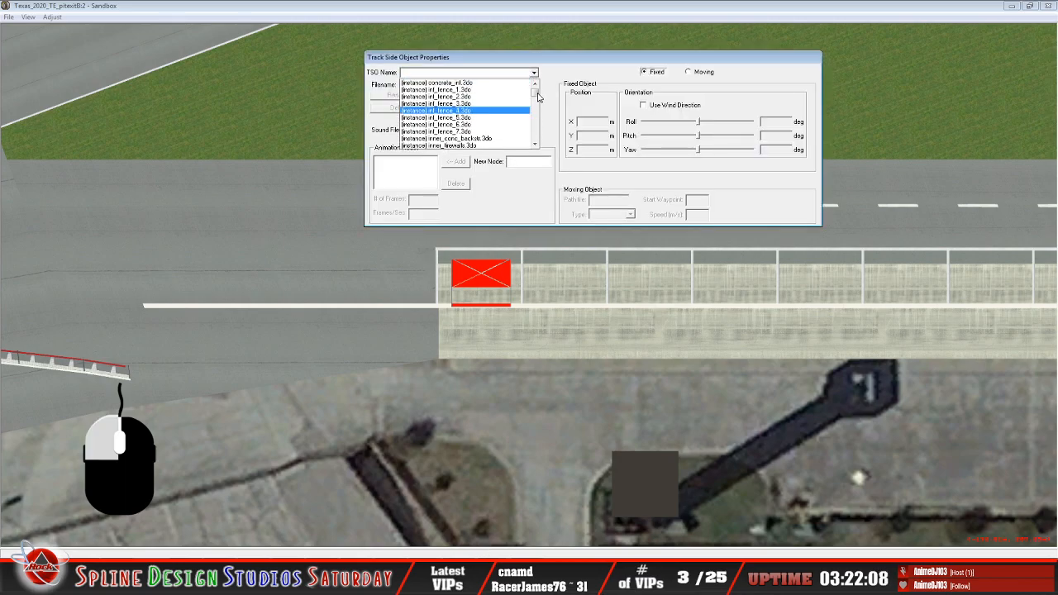
pyautogui.moveTo(538, 97)
pyautogui.mouseDown()
pyautogui.moveTo(522, 142)
pyautogui.moveTo(533, 109)
pyautogui.moveTo(526, 89)
pyautogui.mouseUp()
pyautogui.click(524, 85)
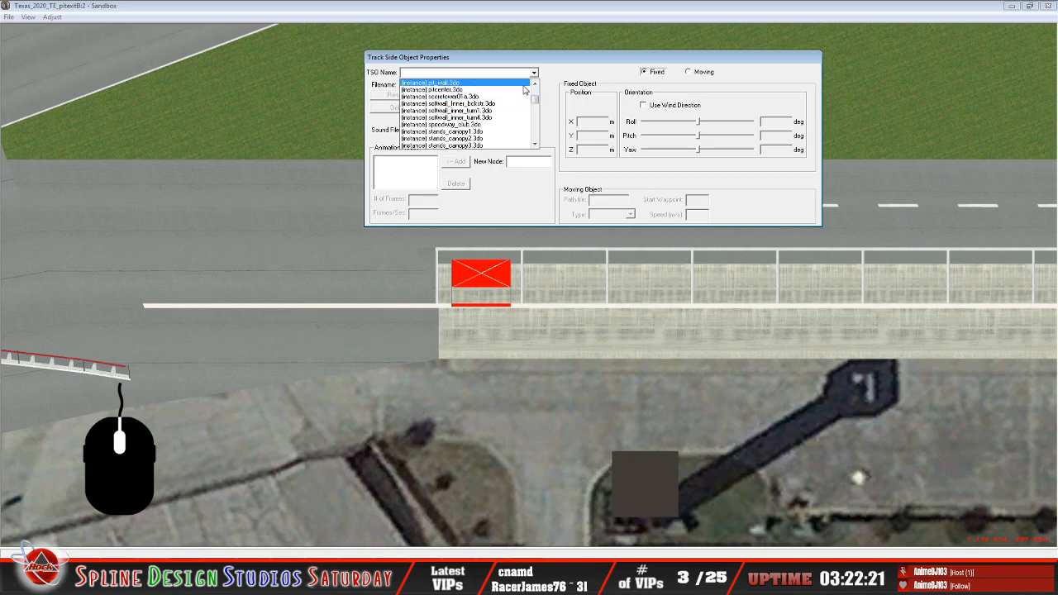
pyautogui.click(536, 85)
pyautogui.click(535, 84)
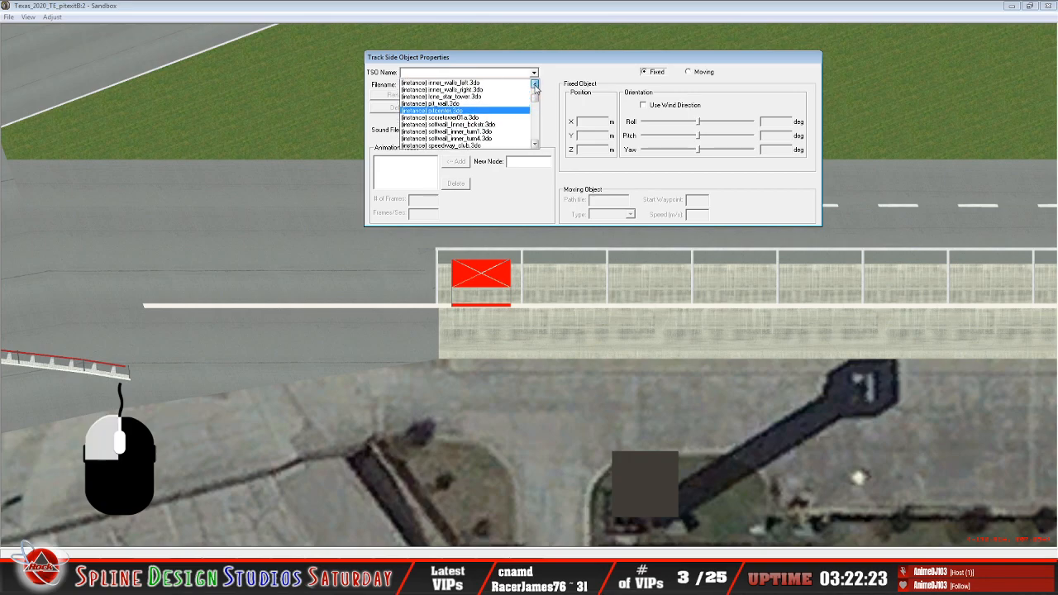
pyautogui.click(537, 15)
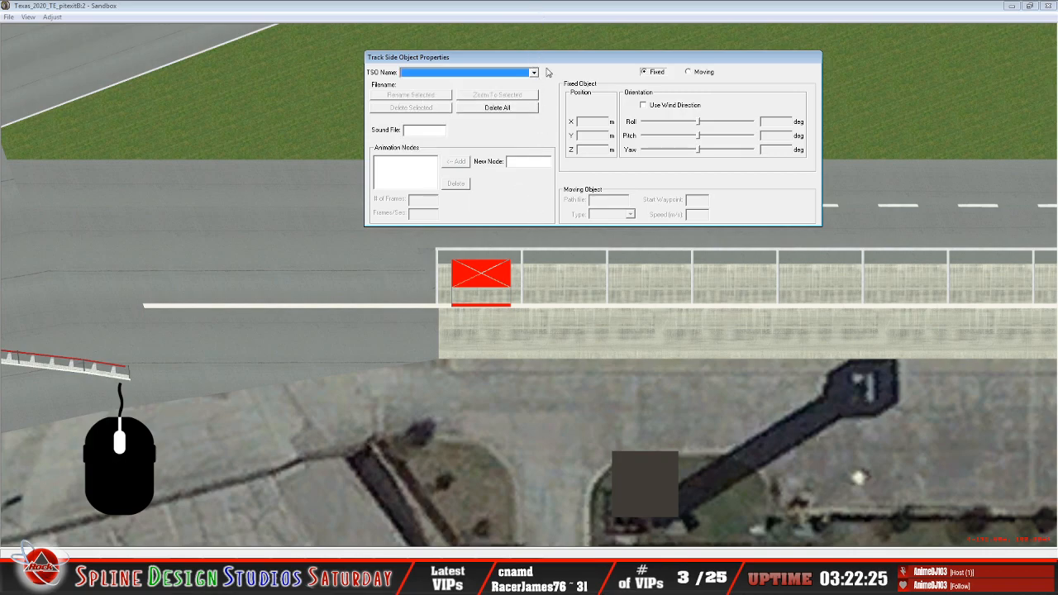
pyautogui.click(583, 8)
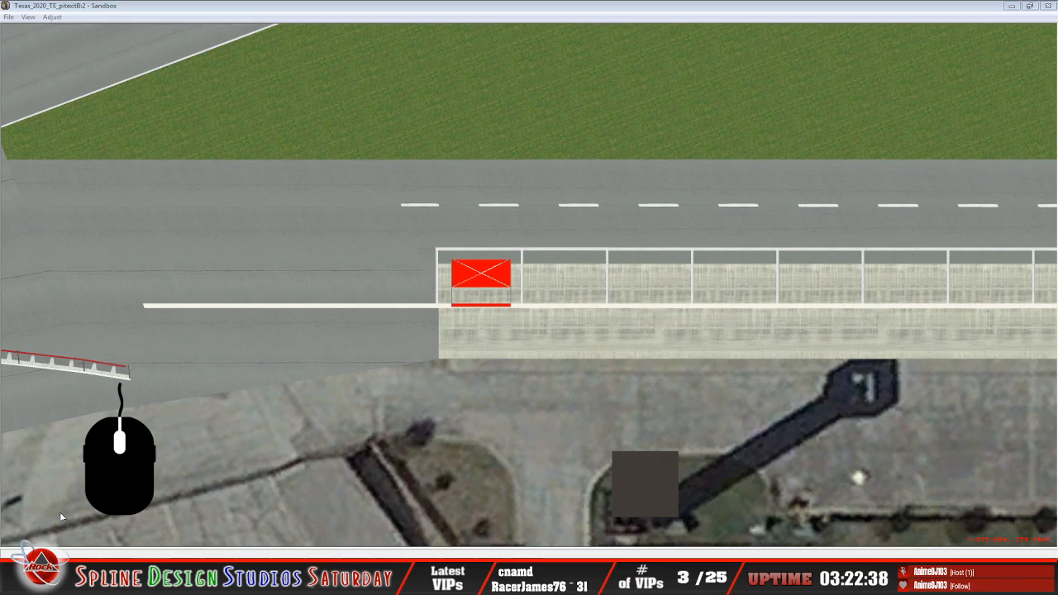
# Open the pit_stalls model from the Texas_2020_TE folder in 3DSimED, inspect it, and exit the program
pyautogui.click(63, 576)
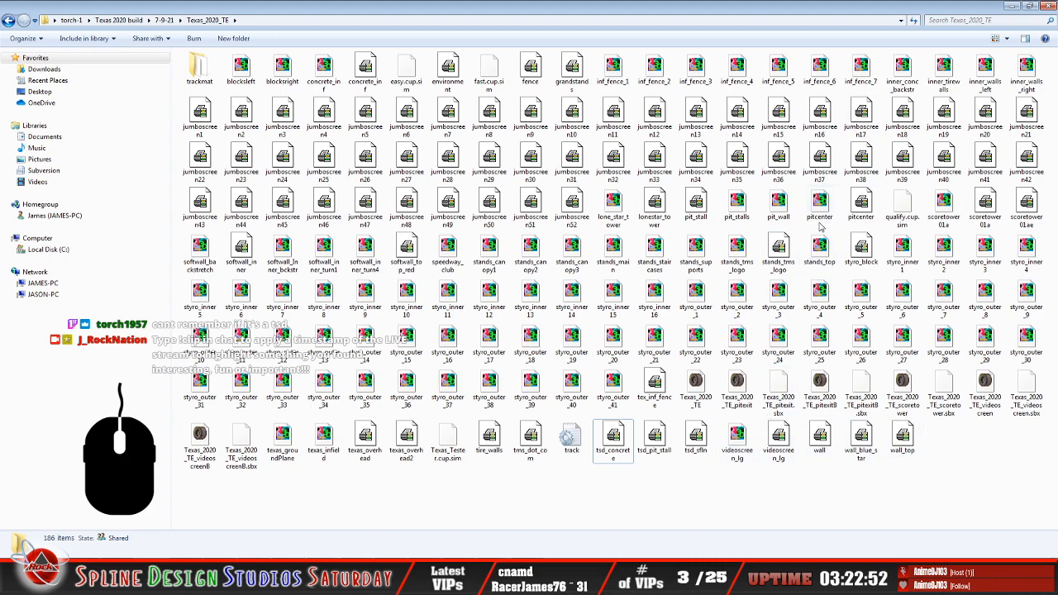
pyautogui.click(736, 211)
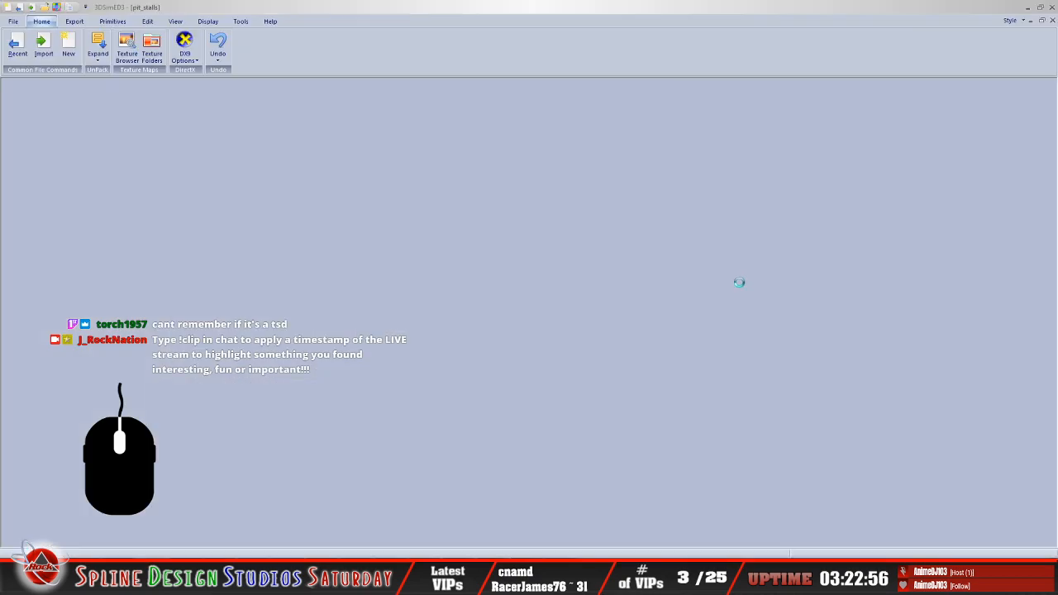
pyautogui.scroll(3, 595, 258)
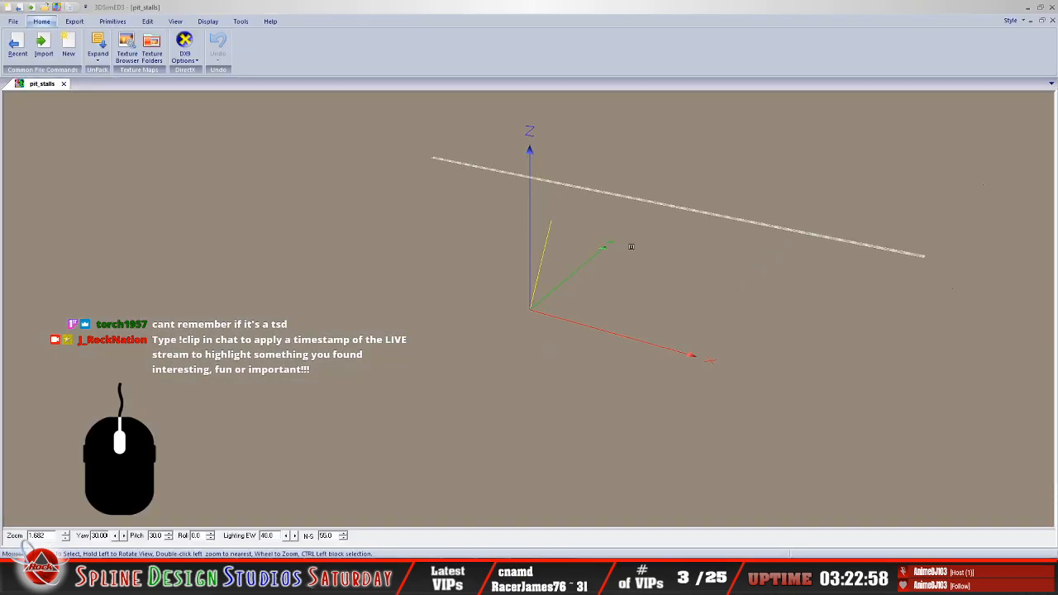
pyautogui.moveTo(632, 246); pyautogui.dragTo(744, 268)
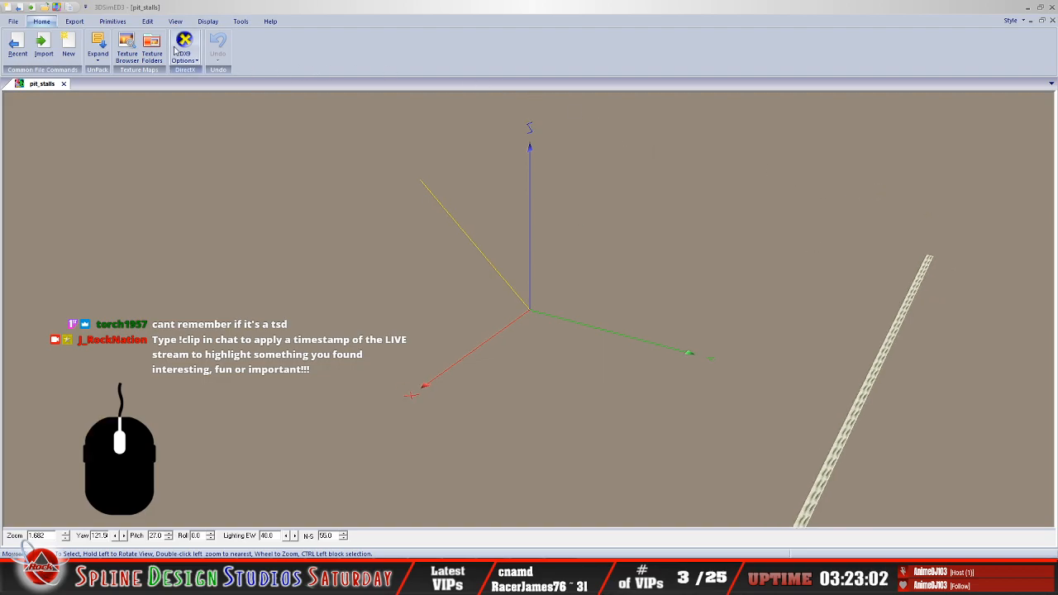
pyautogui.click(14, 20)
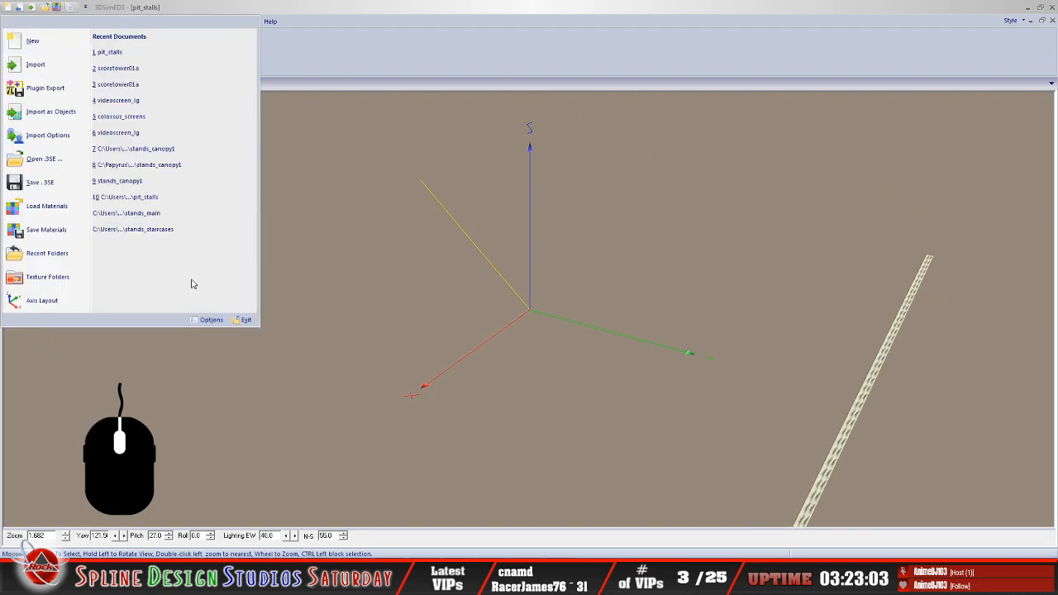
pyautogui.click(253, 323)
pyautogui.click(512, 308)
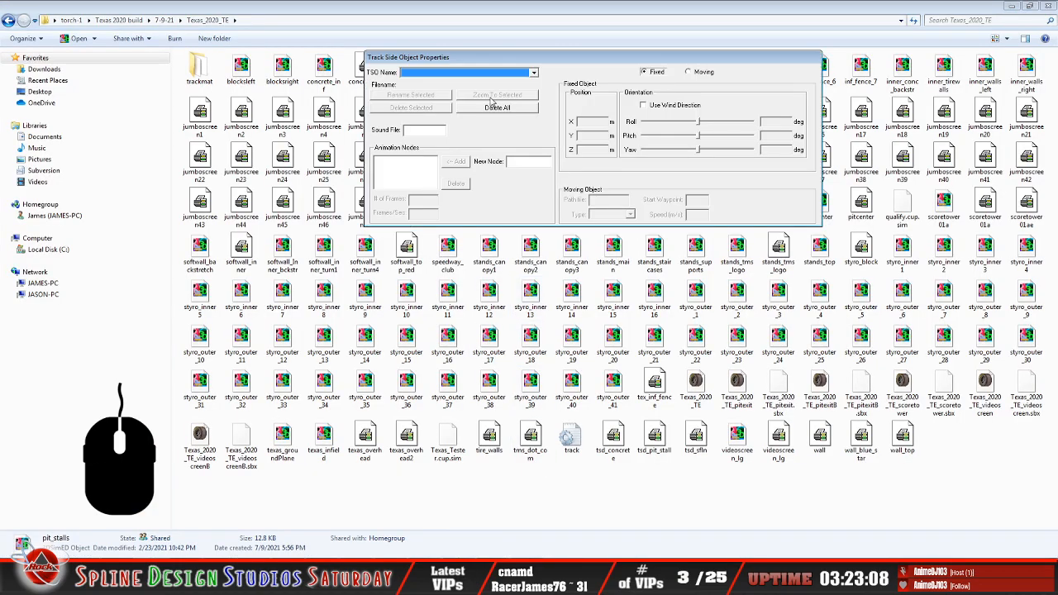
# Look through the TSO names for the pit stalls and select the pit_wall.3do instance
pyautogui.click(534, 73)
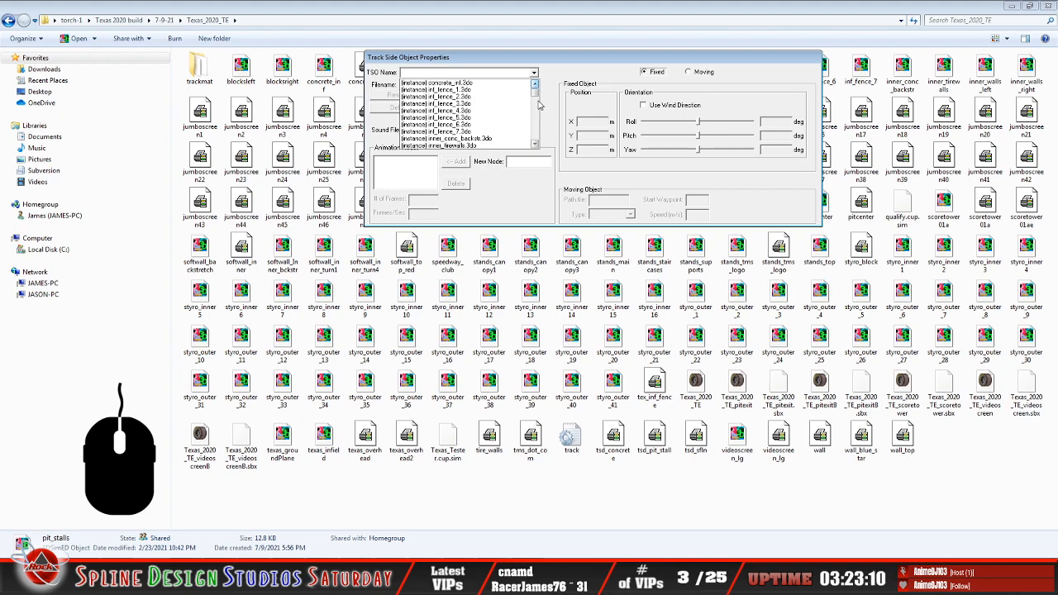
pyautogui.click(538, 97)
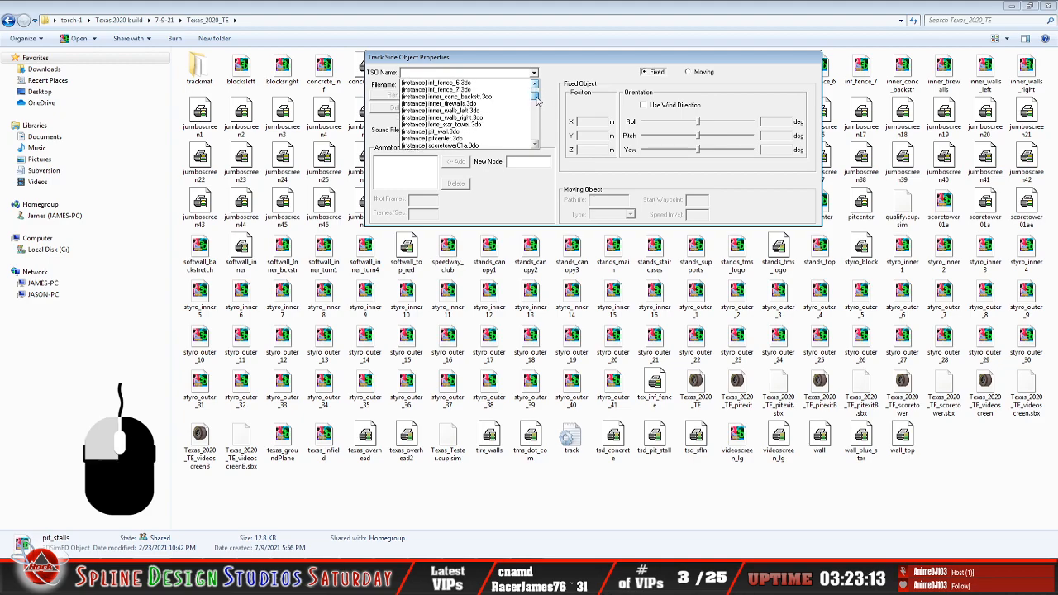
pyautogui.moveTo(536, 99); pyautogui.dragTo(537, 105)
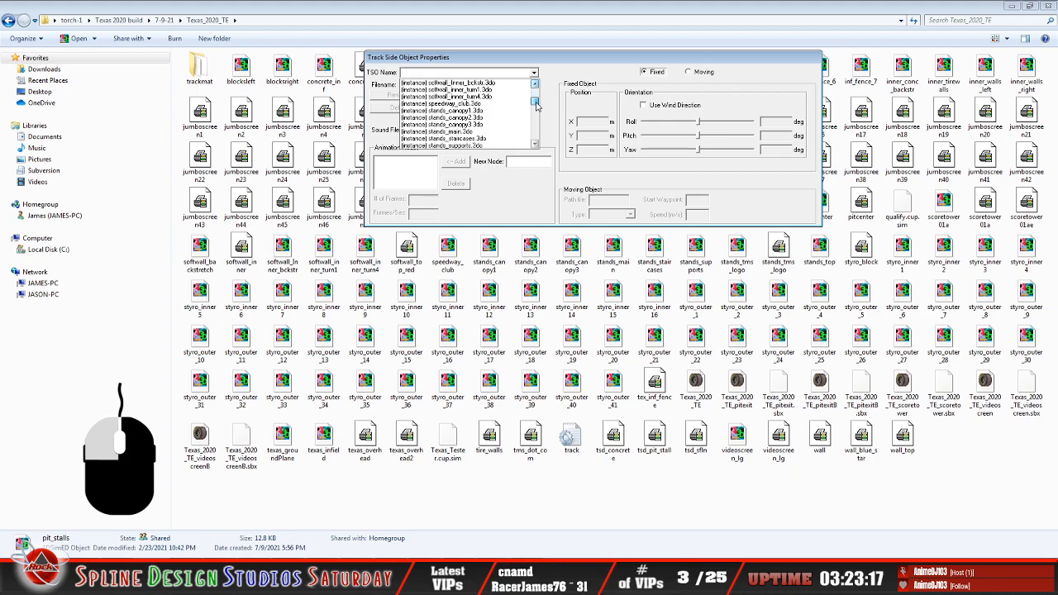
pyautogui.moveTo(536, 103)
pyautogui.mouseDown()
pyautogui.moveTo(536, 143)
pyautogui.moveTo(543, 105)
pyautogui.mouseUp()
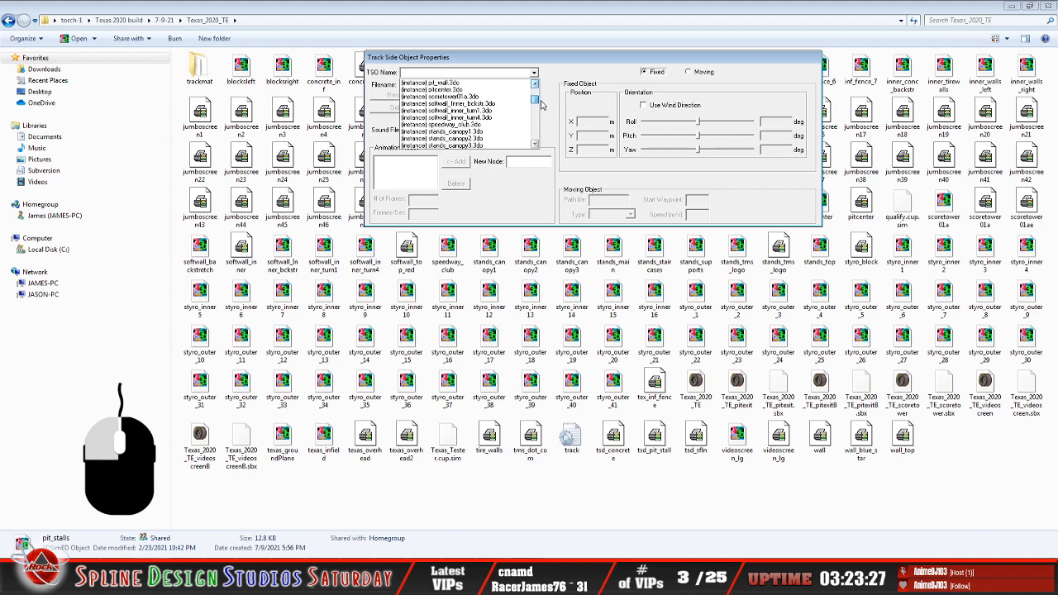
pyautogui.moveTo(542, 105); pyautogui.dragTo(540, 99)
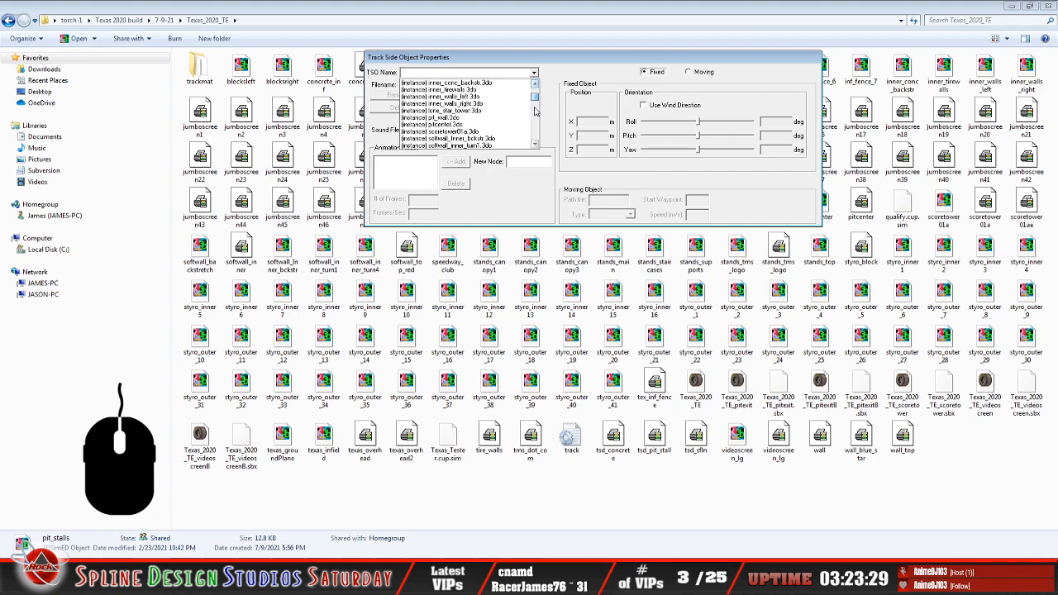
pyautogui.click(491, 120)
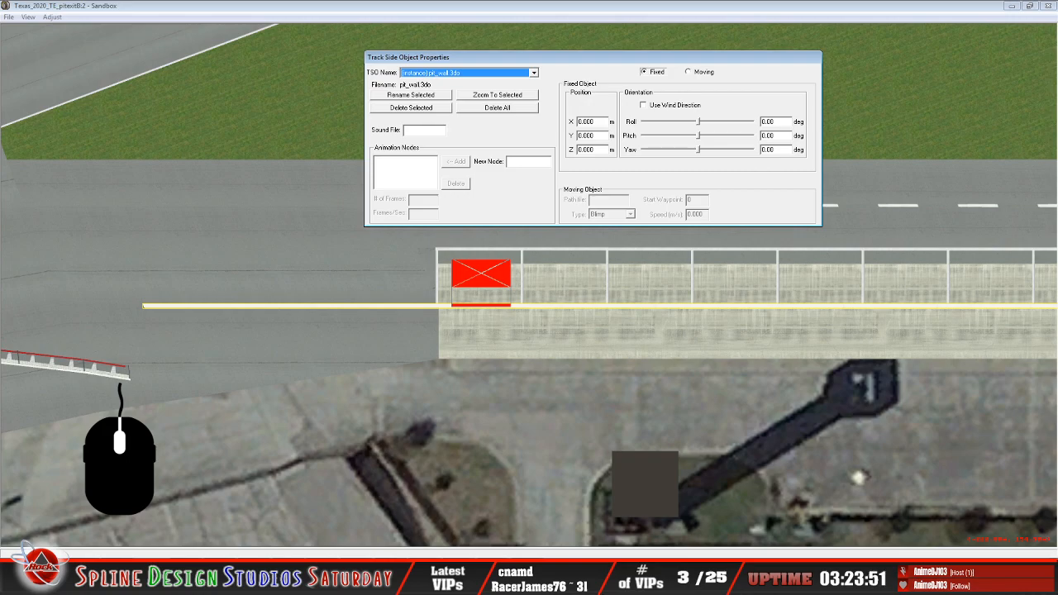
# Switch the Sandbox track window to Track Surface Decal Editing View and select the decal over the first pit stall
pyautogui.click(60, 507)
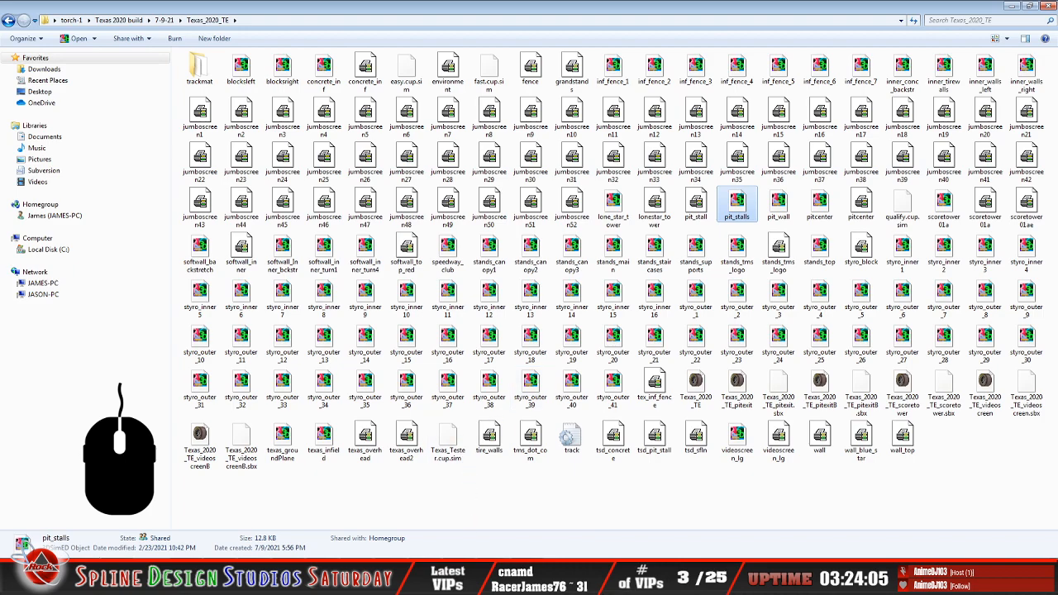
pyautogui.click(474, 580)
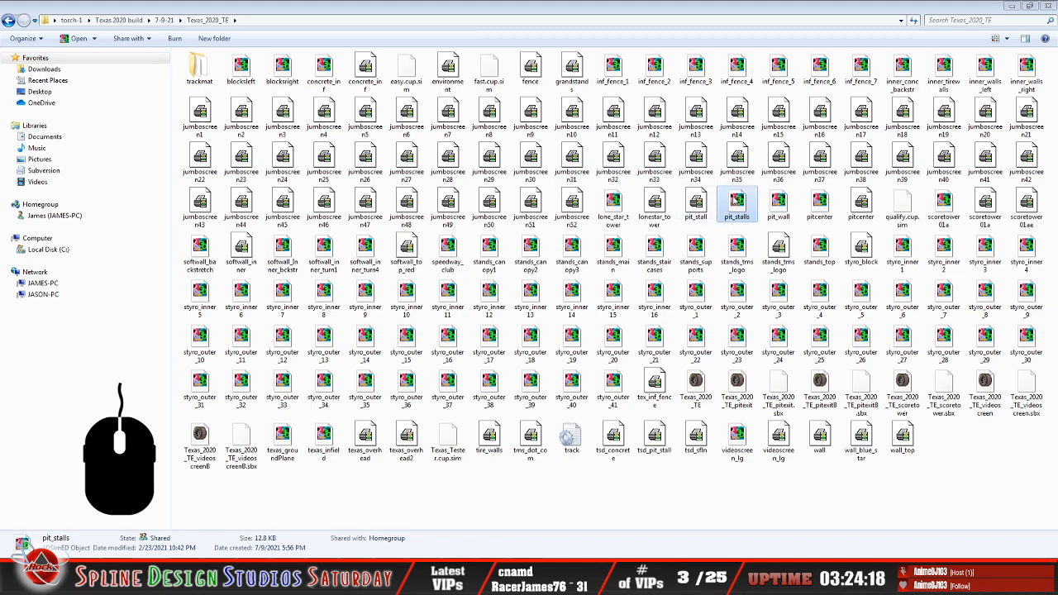
pyautogui.click(483, 527)
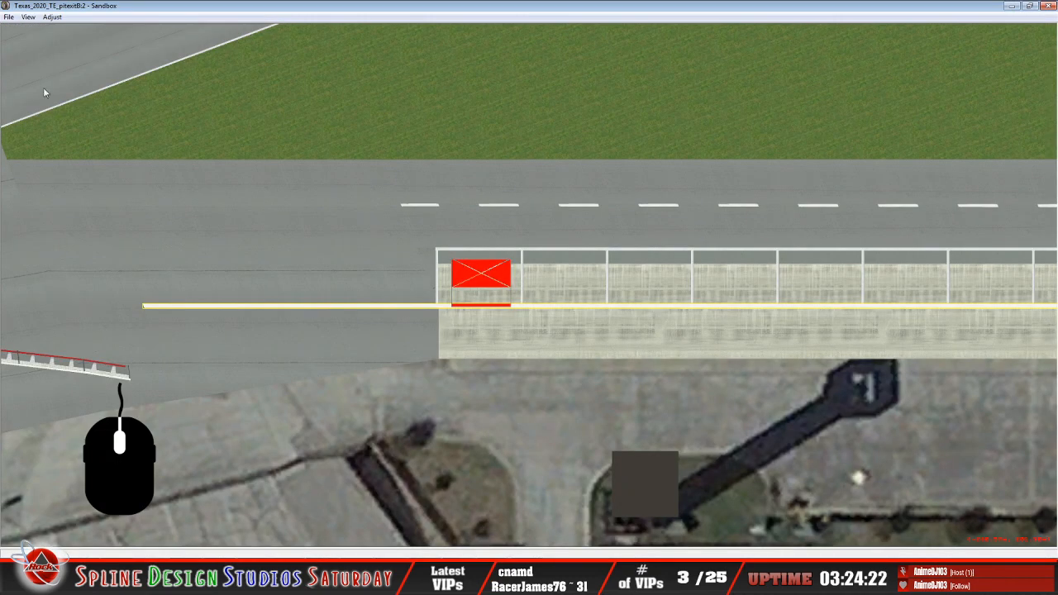
pyautogui.click(29, 16)
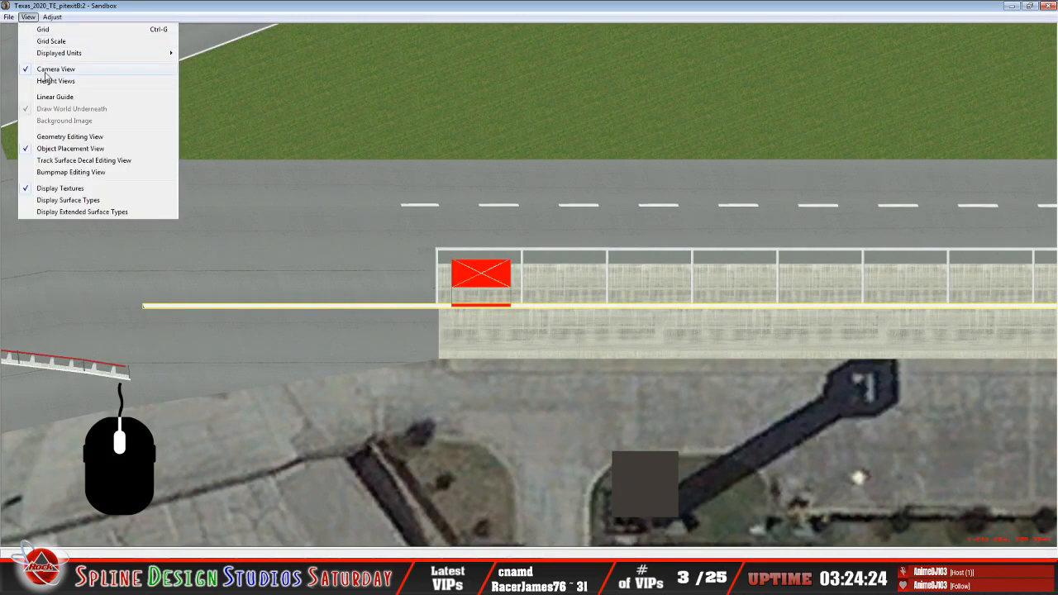
pyautogui.click(82, 161)
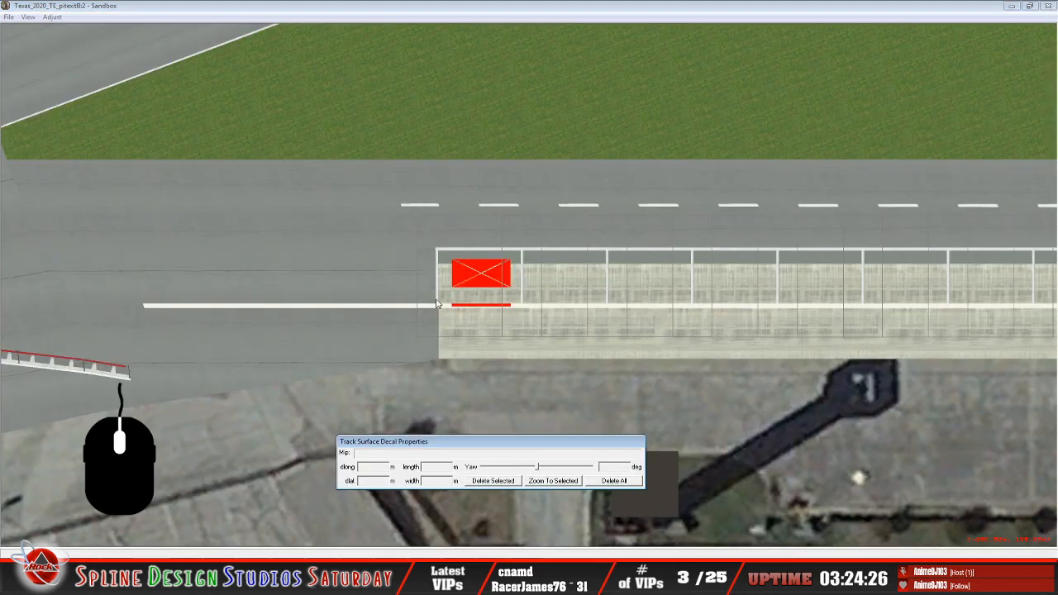
pyautogui.click(507, 259)
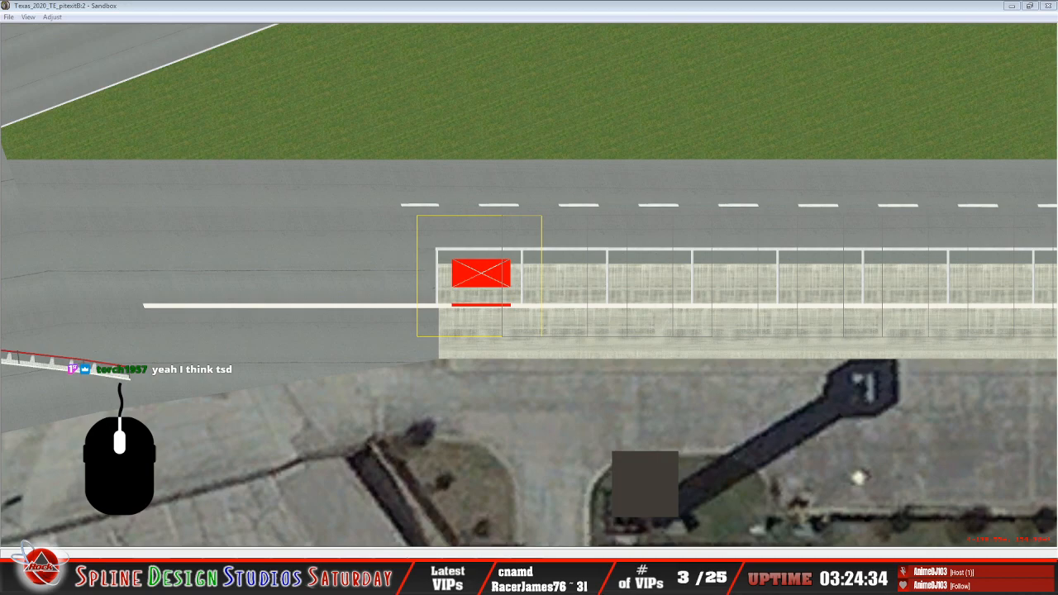
pyautogui.click(60, 515)
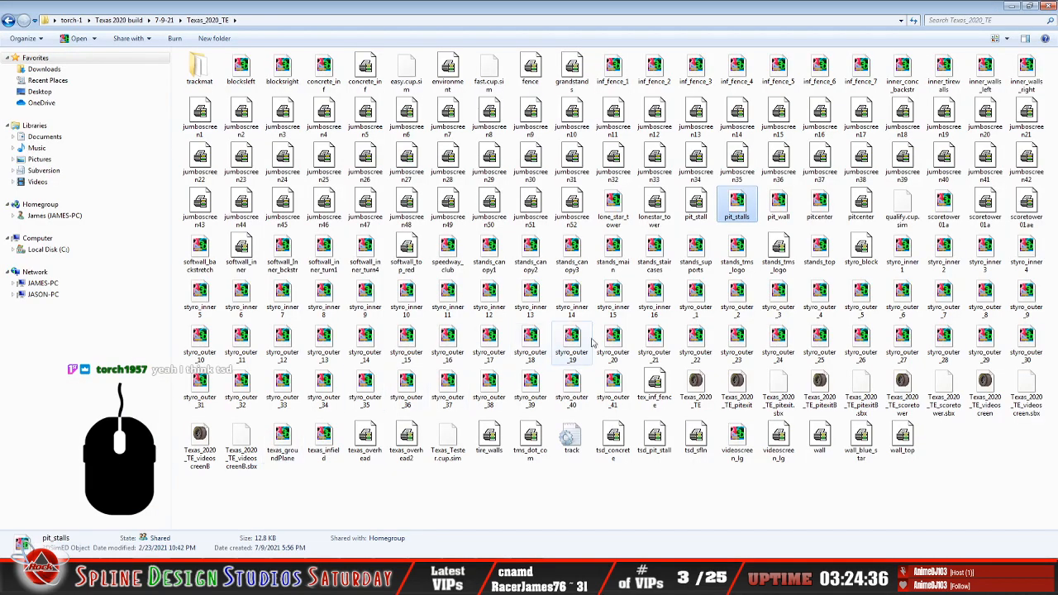
pyautogui.doubleClick(696, 218)
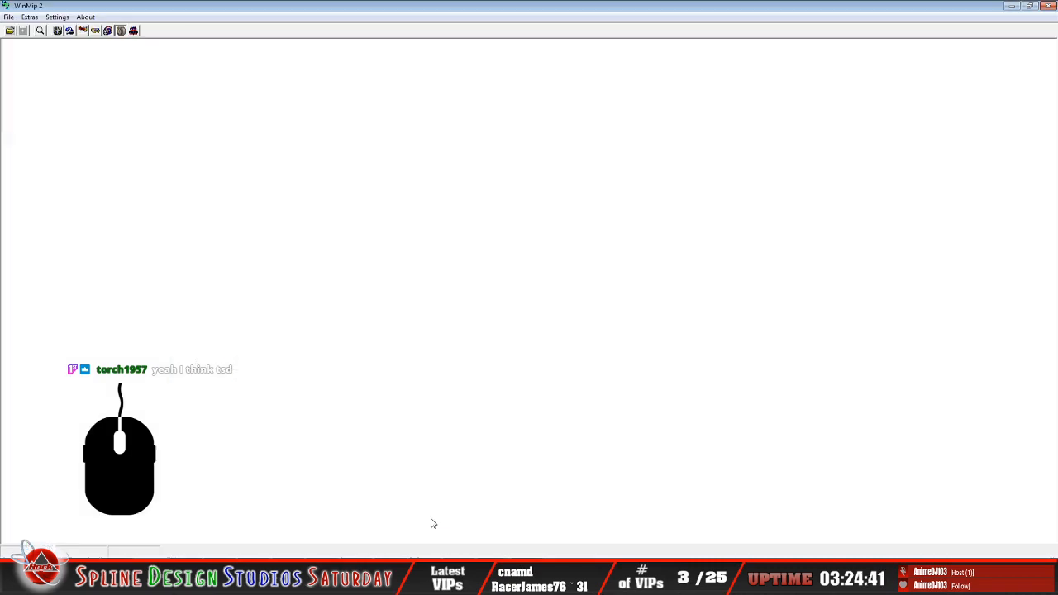
pyautogui.click(9, 16)
pyautogui.click(49, 87)
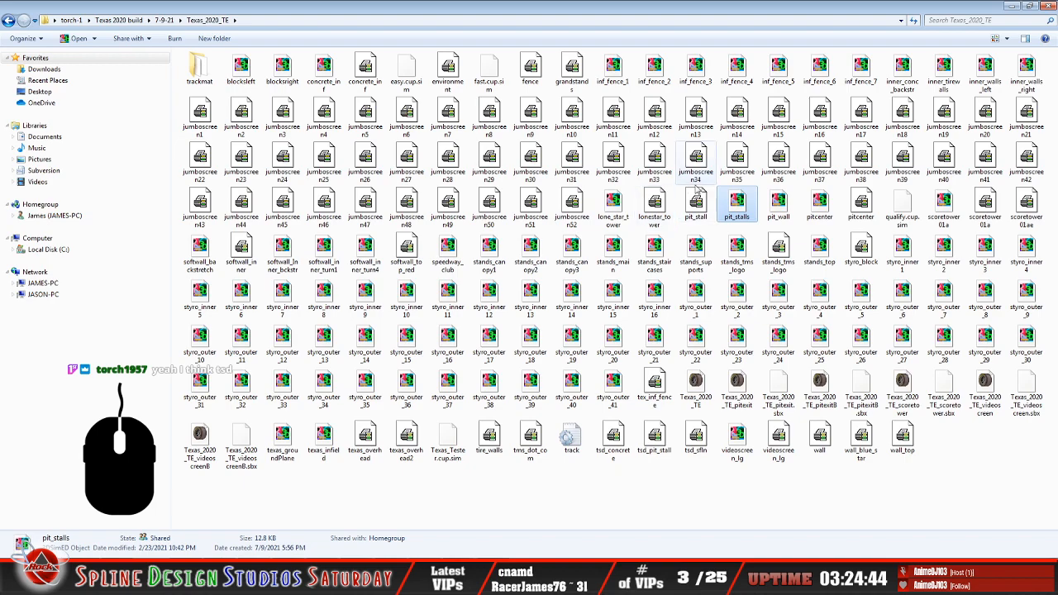
# Open the pit_stall texture file from the Texas_2020_TE folder with WinMip2
pyautogui.rightClick(696, 207)
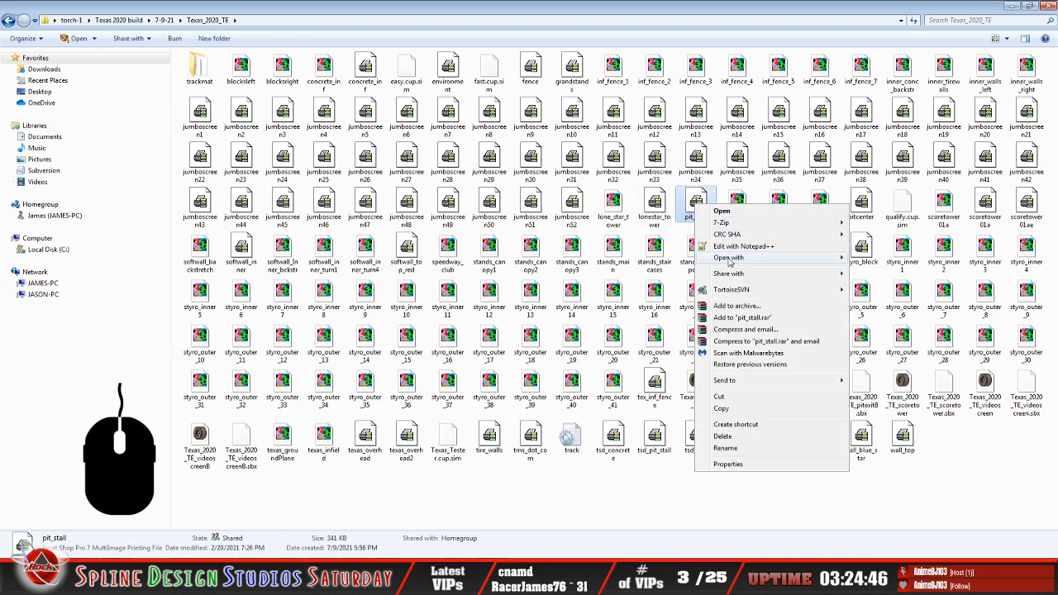
pyautogui.moveTo(736, 274)
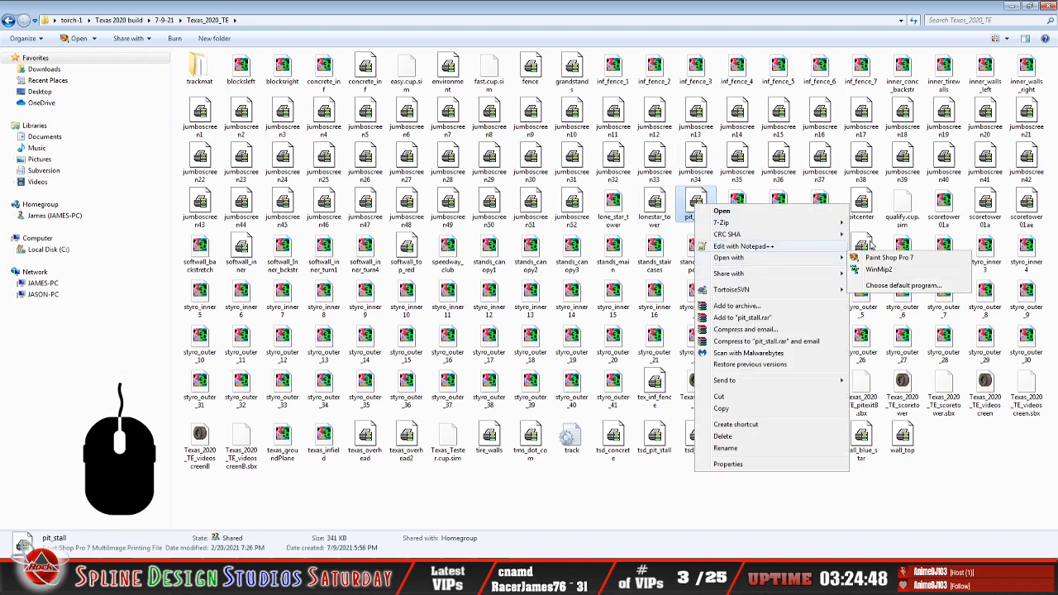
pyautogui.moveTo(741, 237)
pyautogui.click(868, 274)
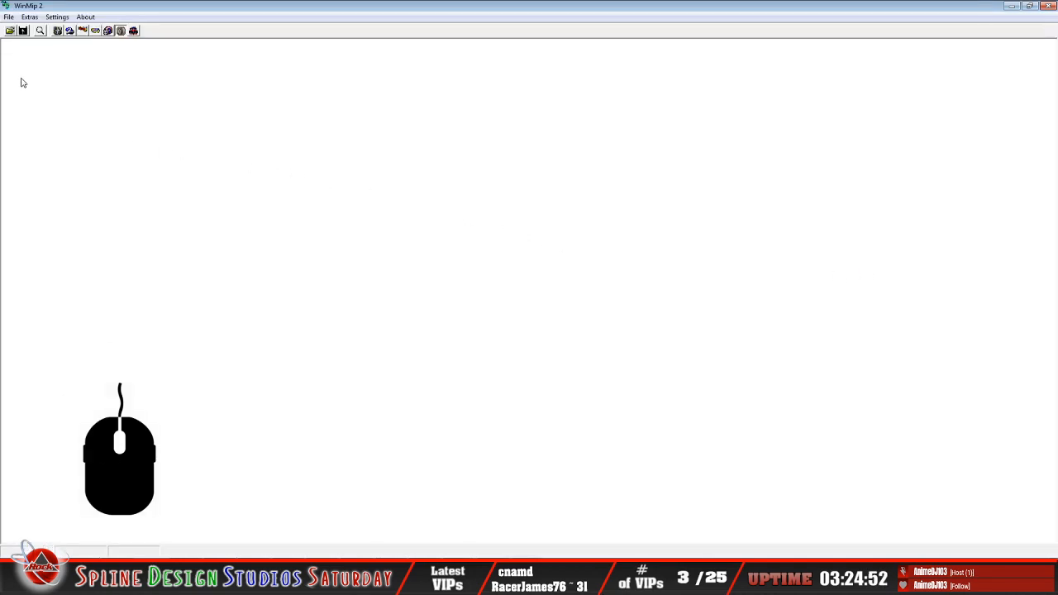
# Start opening a file in WinMip2 and browse from the Desktop through torch-1, Texas 2020 build and 7-9-21 to Texas_2020_TE
pyautogui.click(10, 31)
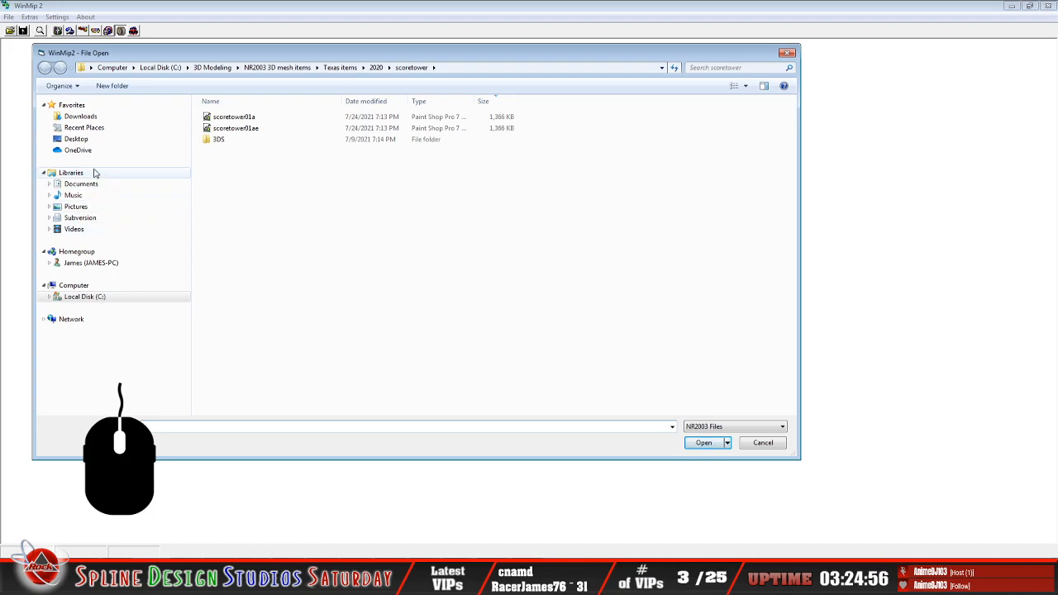
pyautogui.click(78, 140)
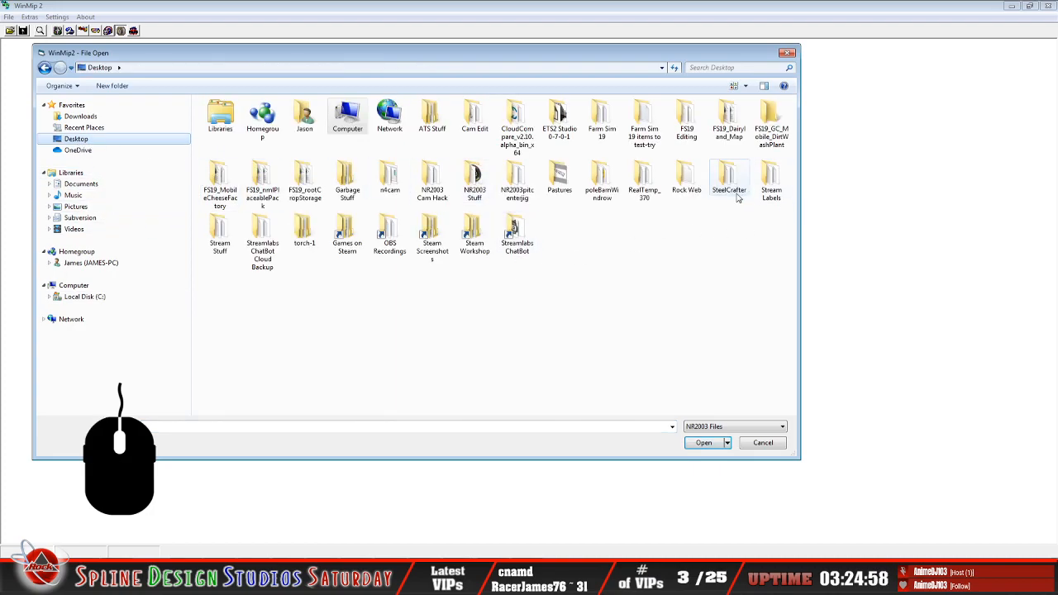
pyautogui.doubleClick(304, 233)
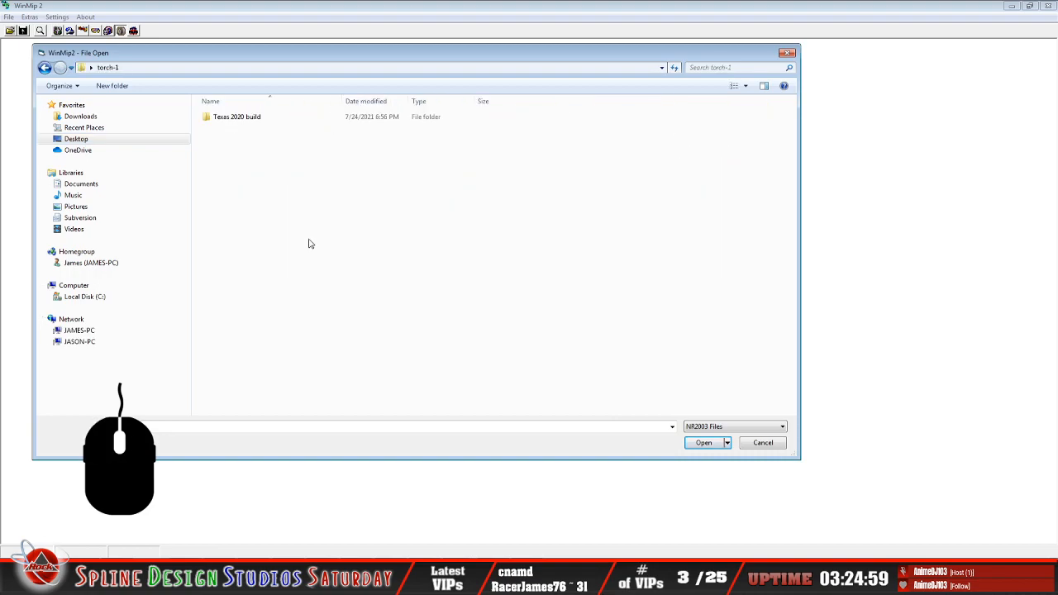
pyautogui.click(254, 121)
pyautogui.doubleClick(254, 121)
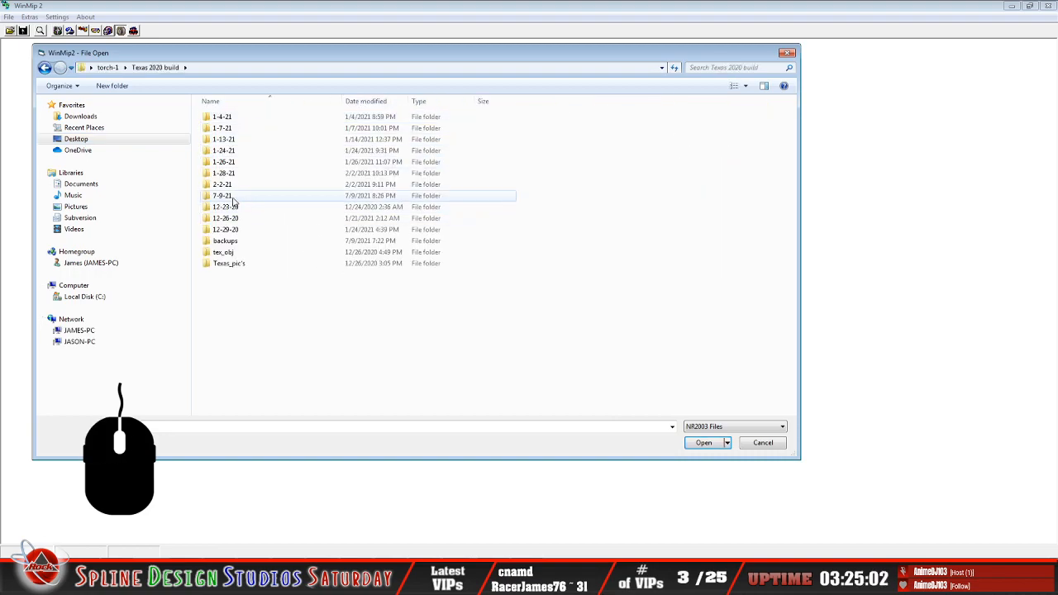
pyautogui.doubleClick(232, 201)
pyautogui.doubleClick(243, 117)
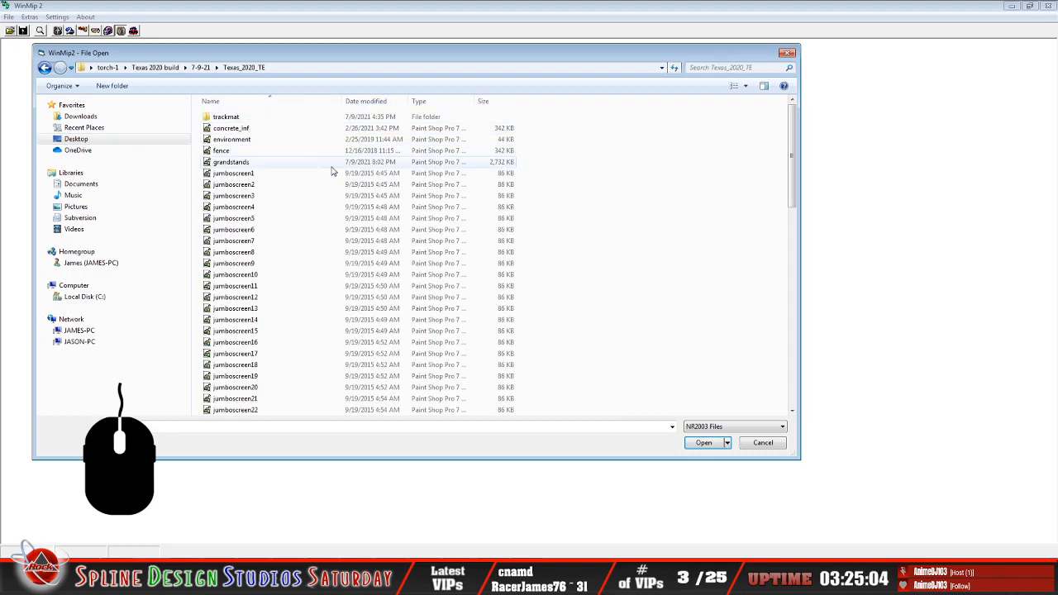
# Show the folder's files as medium icons, then open pit_stall.mip and inspect the texture
pyautogui.click(745, 85)
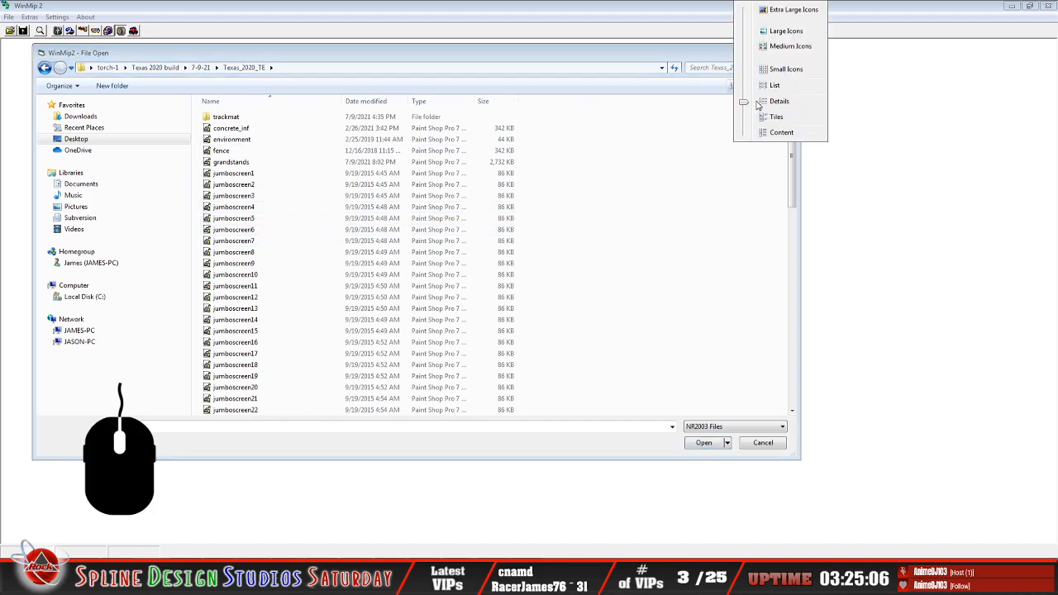
pyautogui.click(771, 48)
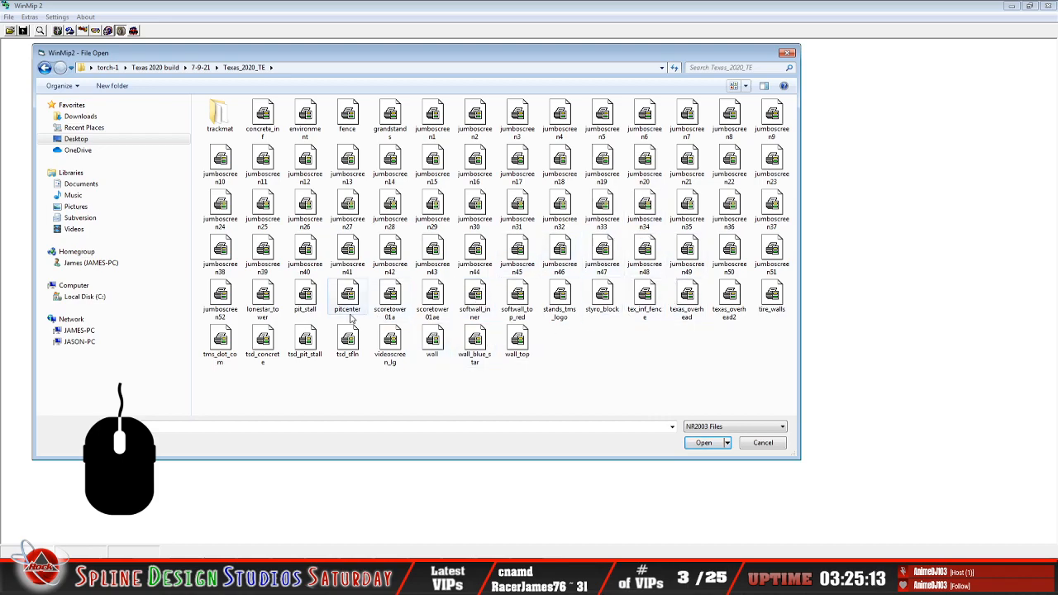
pyautogui.click(306, 299)
pyautogui.click(703, 443)
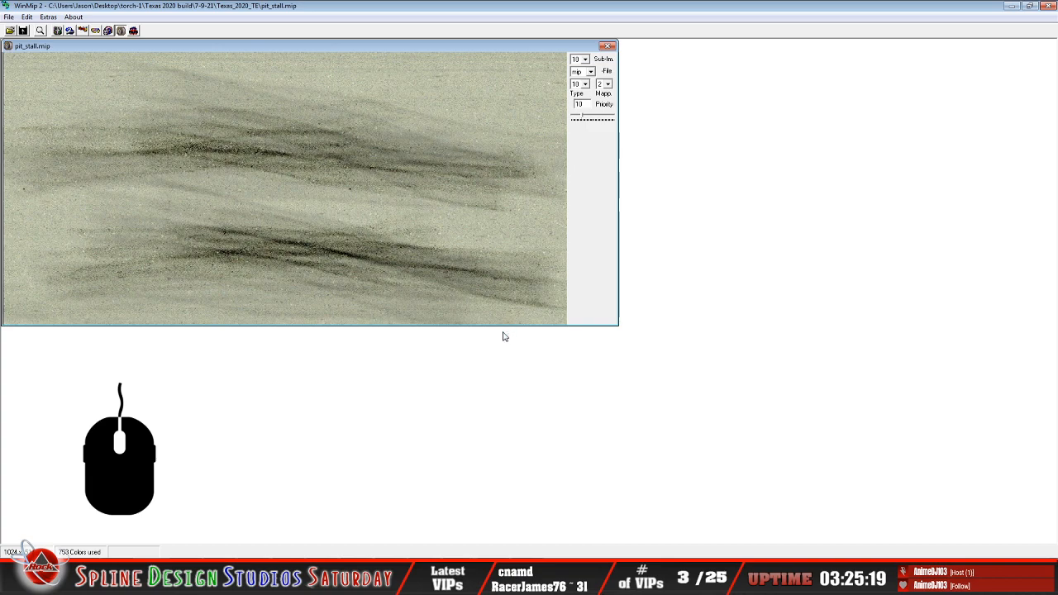
pyautogui.moveTo(378, 44); pyautogui.dragTo(430, 66)
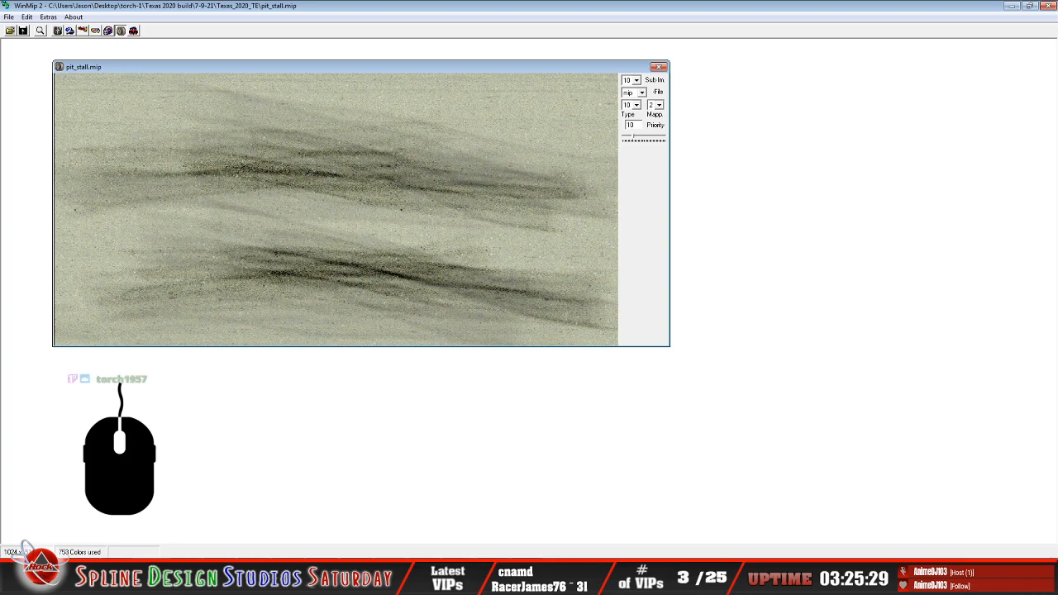
# Check the selected pit stall decal in Sandbox, then select the pit_stalls model in the Texas_2020_TE folder
pyautogui.click(445, 579)
pyautogui.click(455, 529)
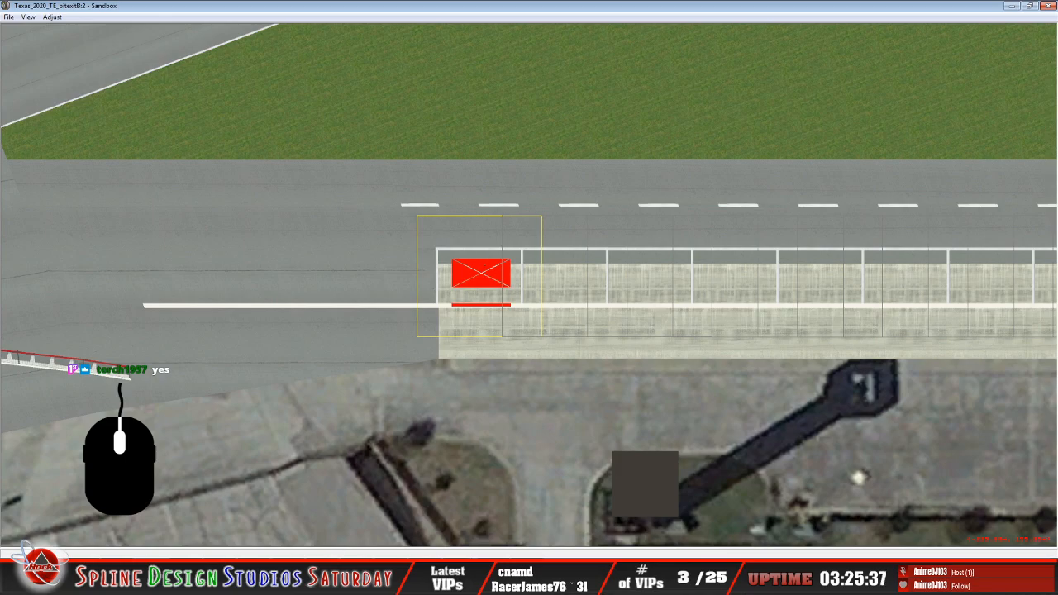
pyautogui.click(53, 507)
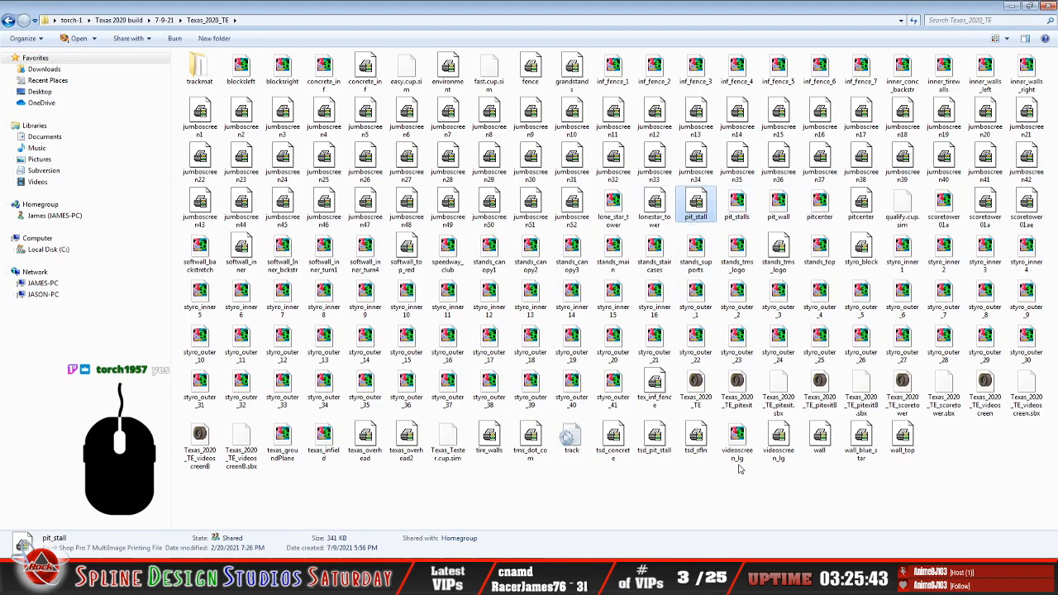
pyautogui.click(747, 212)
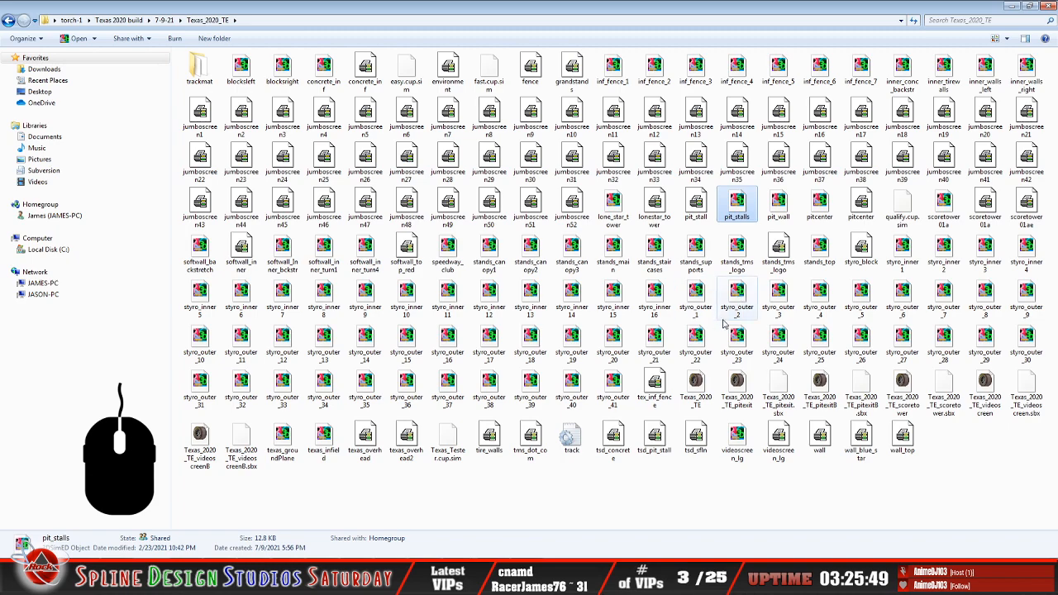
# Return to Sandbox, bring up Track Surface Decal Properties for the selected decal, and move that window above the pit stalls
pyautogui.click(496, 580)
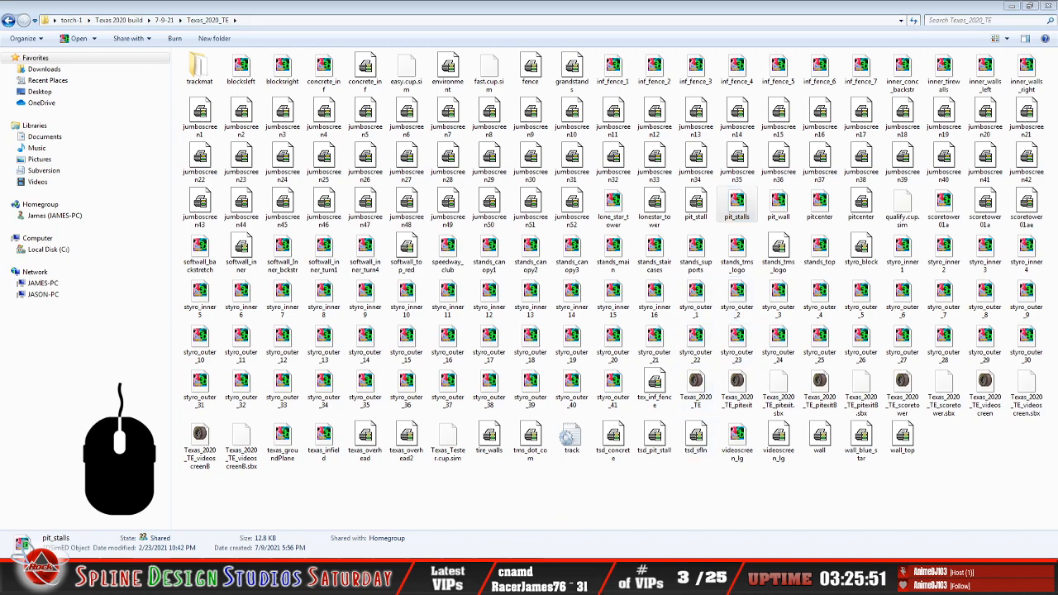
pyautogui.click(488, 522)
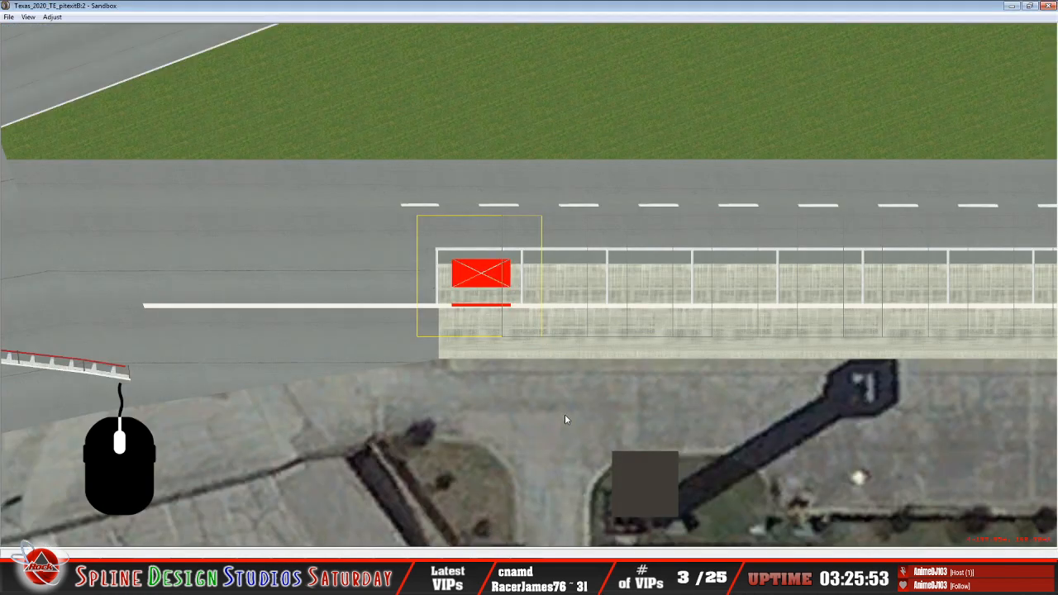
pyautogui.click(488, 580)
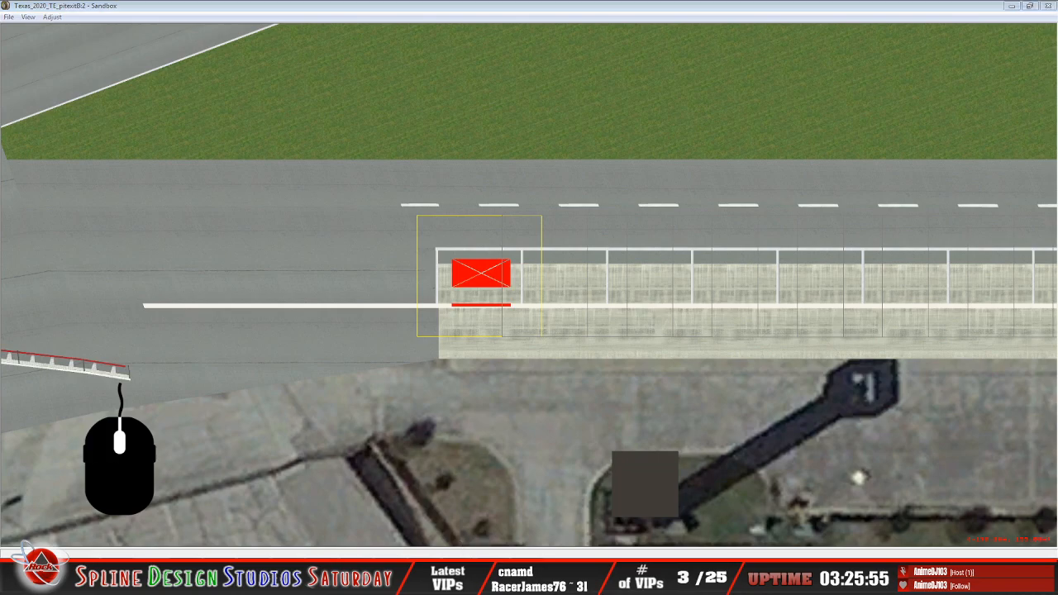
pyautogui.click(470, 549)
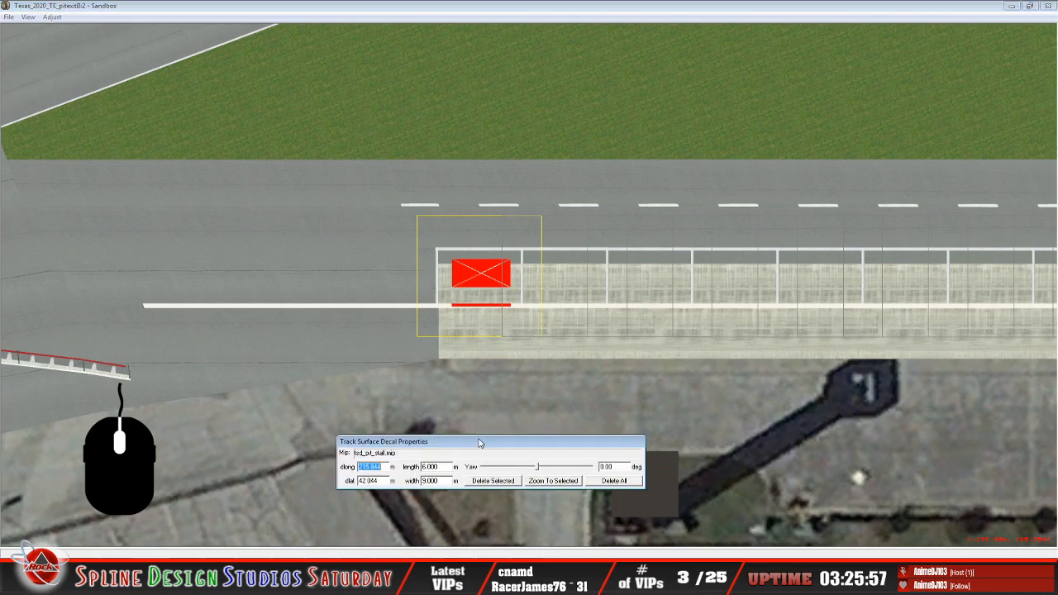
pyautogui.moveTo(477, 441); pyautogui.dragTo(529, 123)
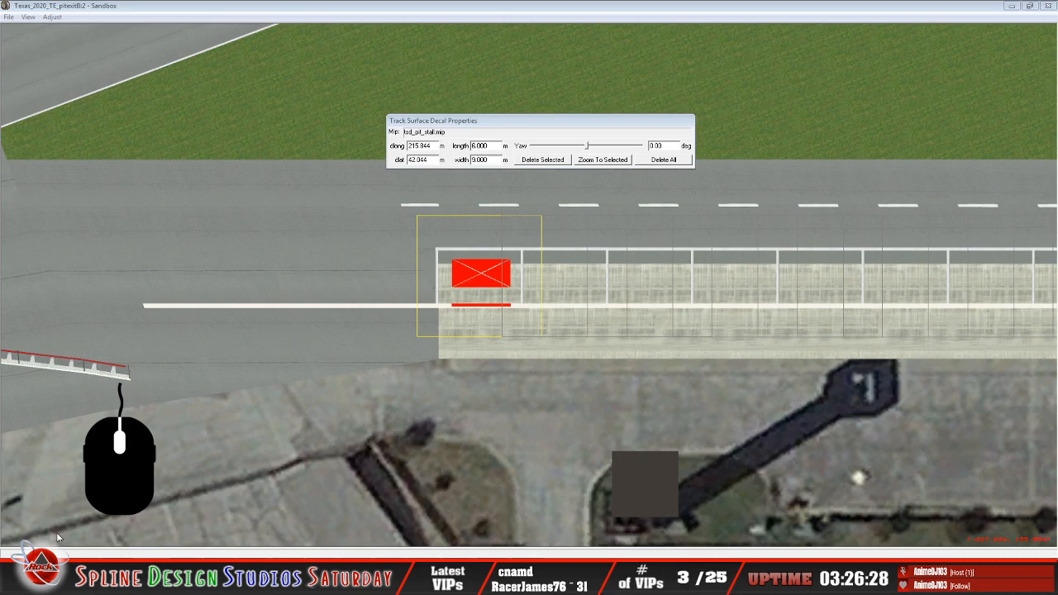
# Switch to the Texas_2020_TE folder and locate the tsd_pit_stall texture used by the selected decal
pyautogui.click(54, 517)
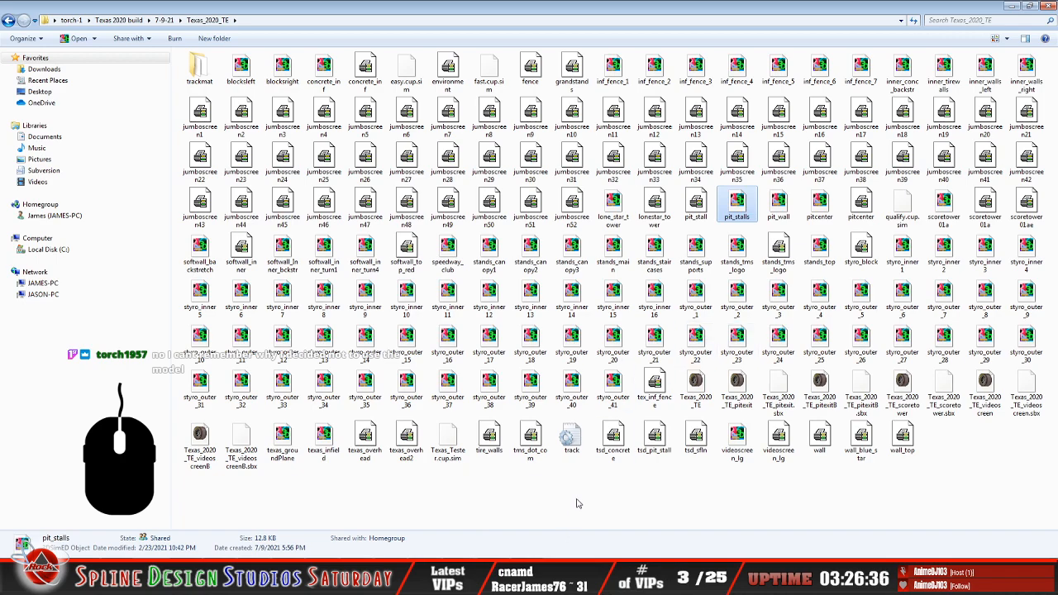
pyautogui.click(654, 440)
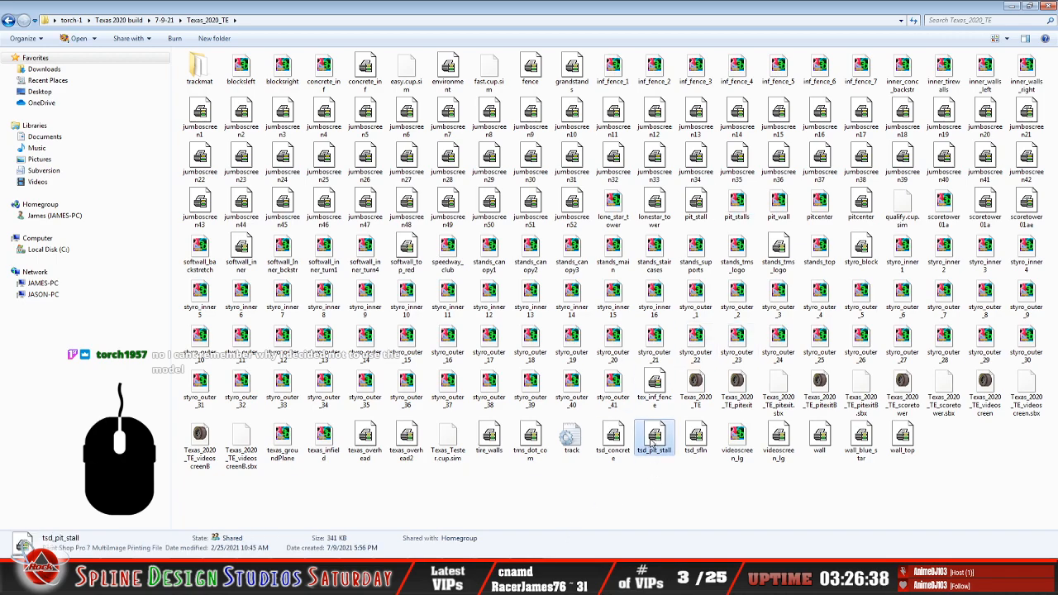
pyautogui.doubleClick(654, 440)
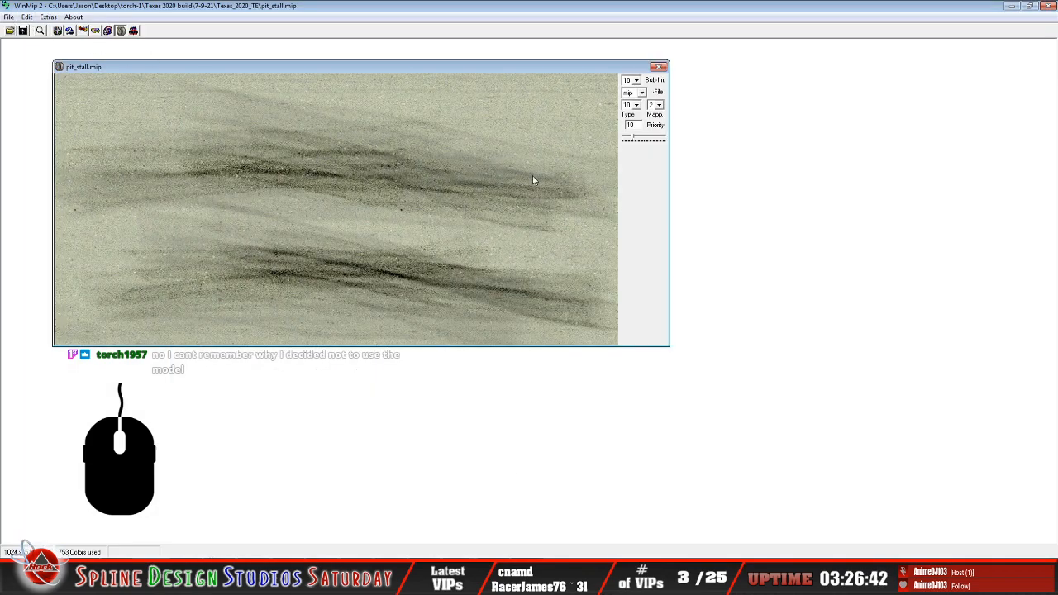
# In WinMip2, close pit_stall.mip, open tsd_pit_stall.mip from Texas_2020_TE, and move its window clear of the edge to inspect the texture
pyautogui.click(8, 16)
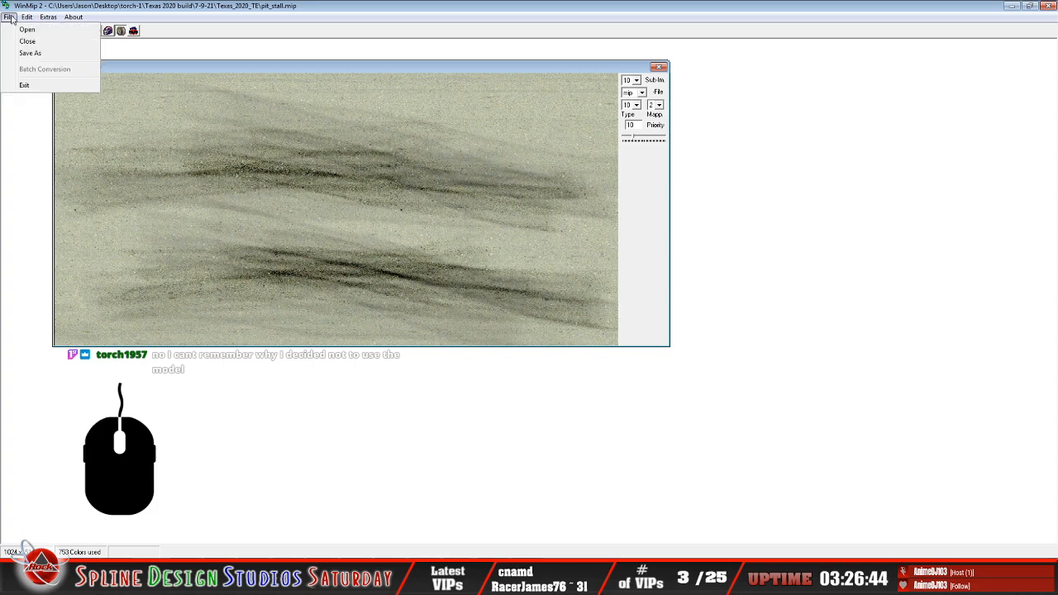
pyautogui.click(28, 41)
pyautogui.click(9, 17)
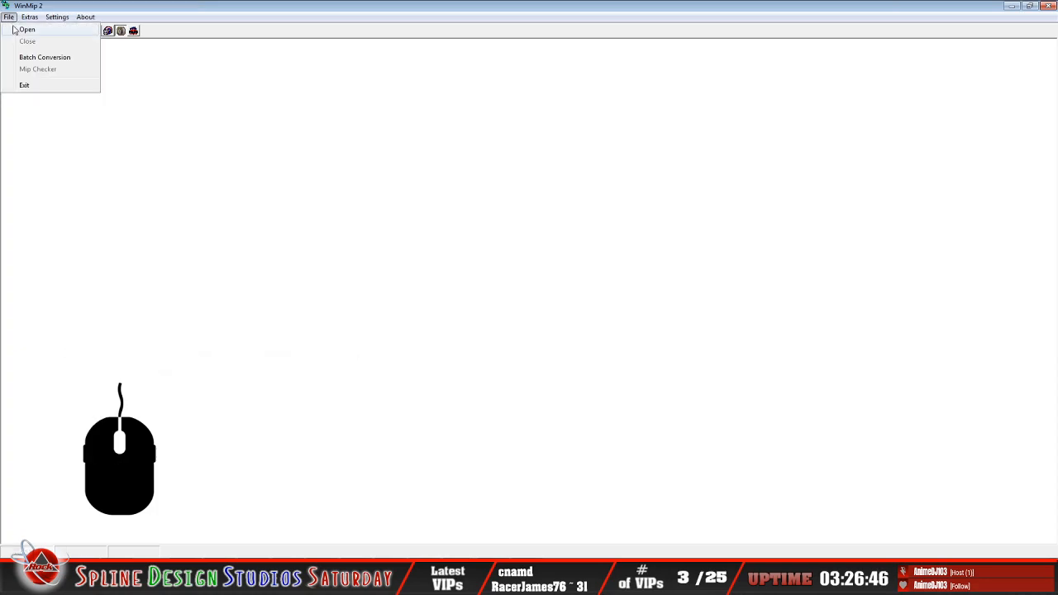
pyautogui.click(25, 31)
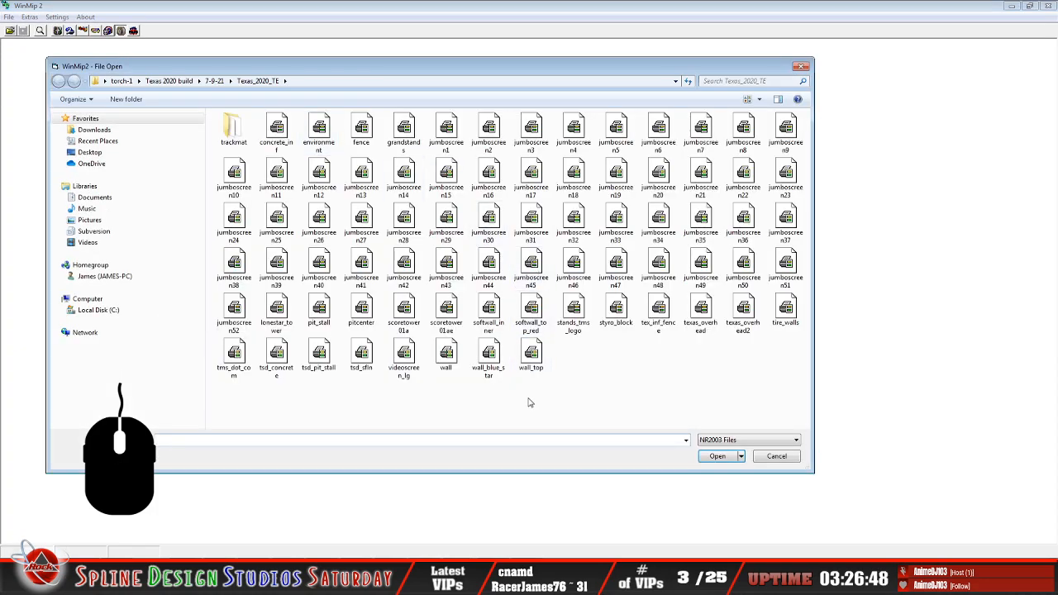
pyautogui.click(319, 356)
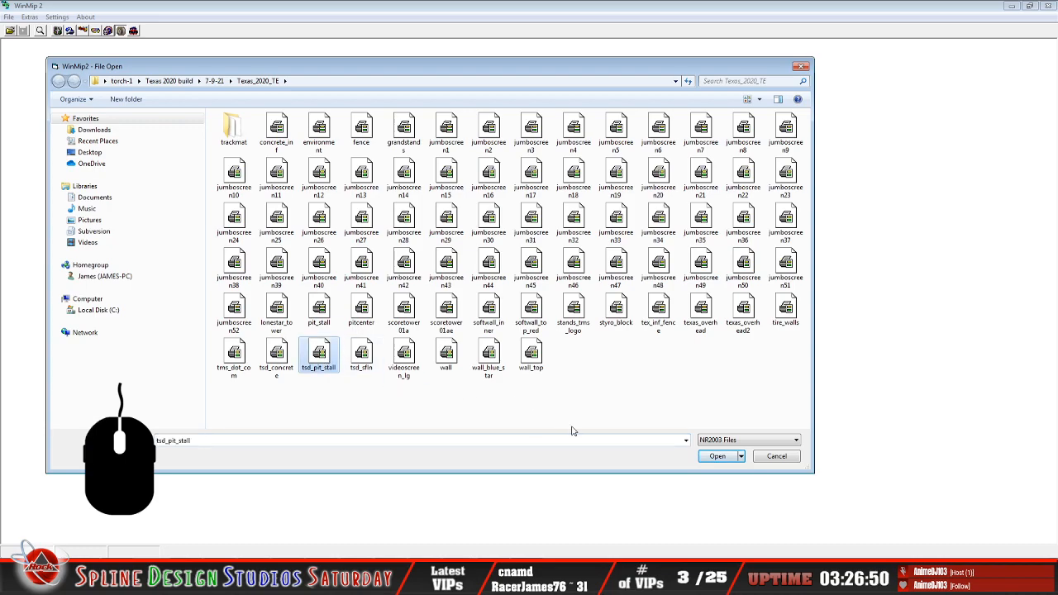
pyautogui.click(711, 458)
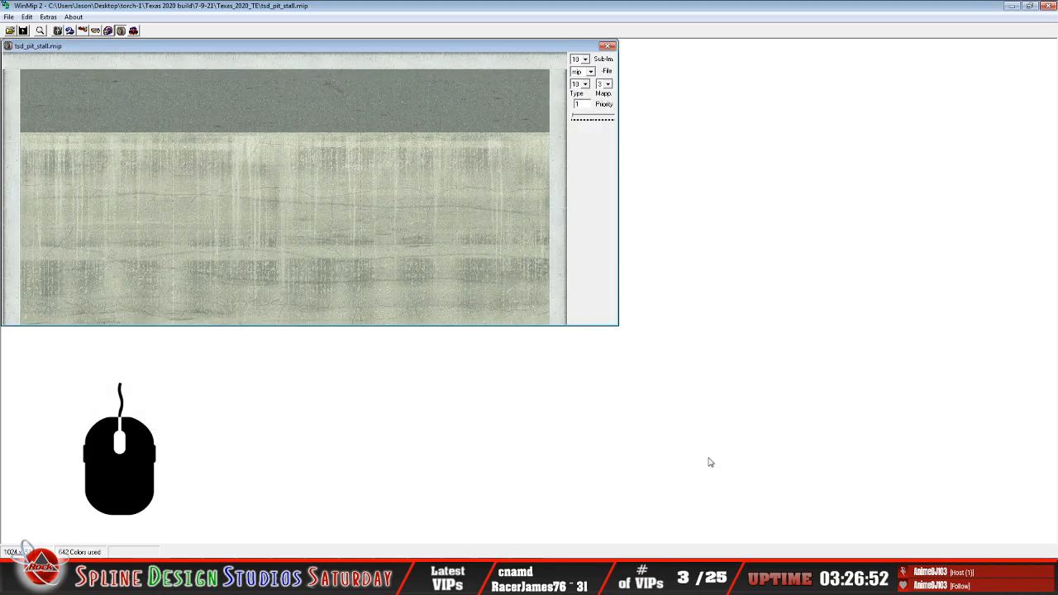
pyautogui.moveTo(289, 48); pyautogui.dragTo(371, 74)
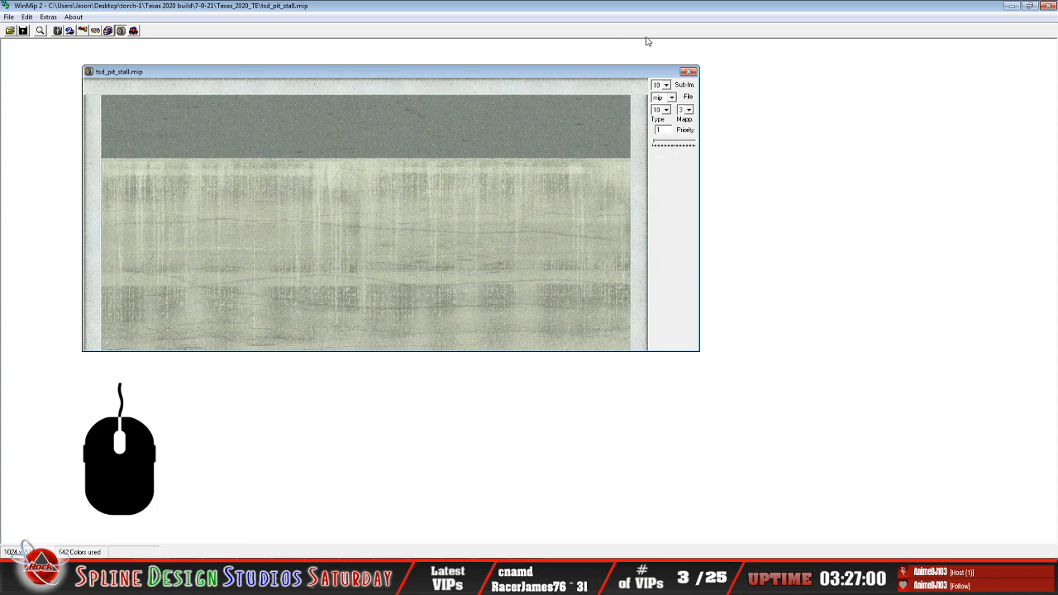
# Return to Sandbox and switch from track surface decal editing to the Geometry Editing View
pyautogui.click(460, 582)
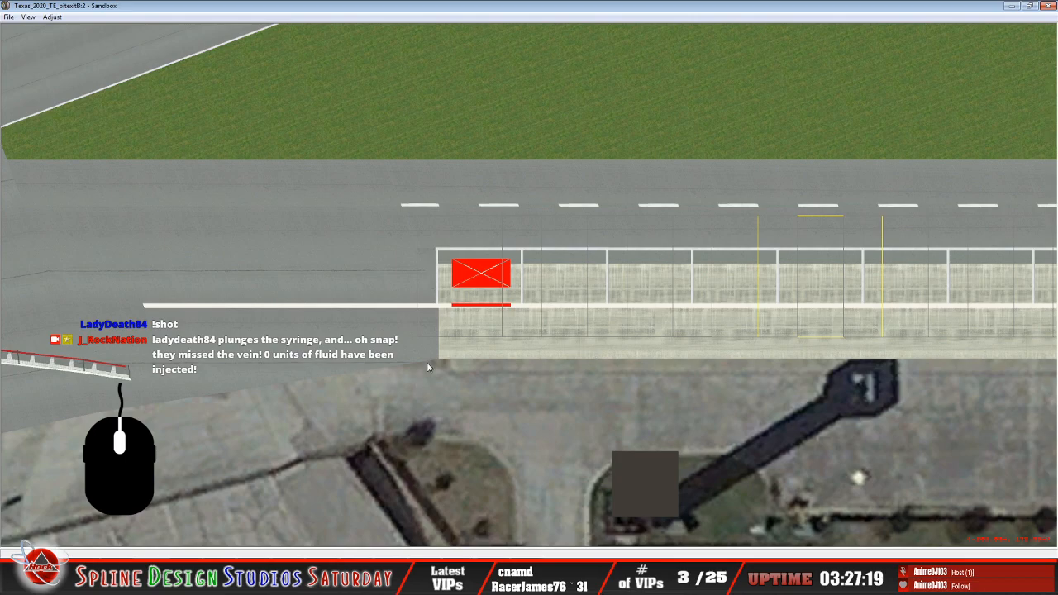
pyautogui.click(28, 17)
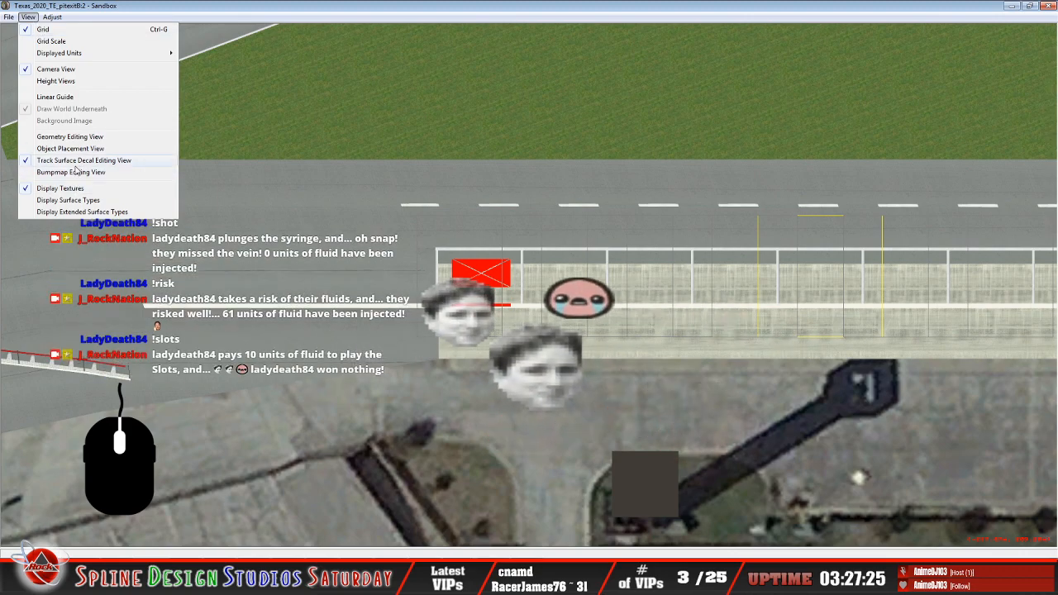
pyautogui.click(69, 136)
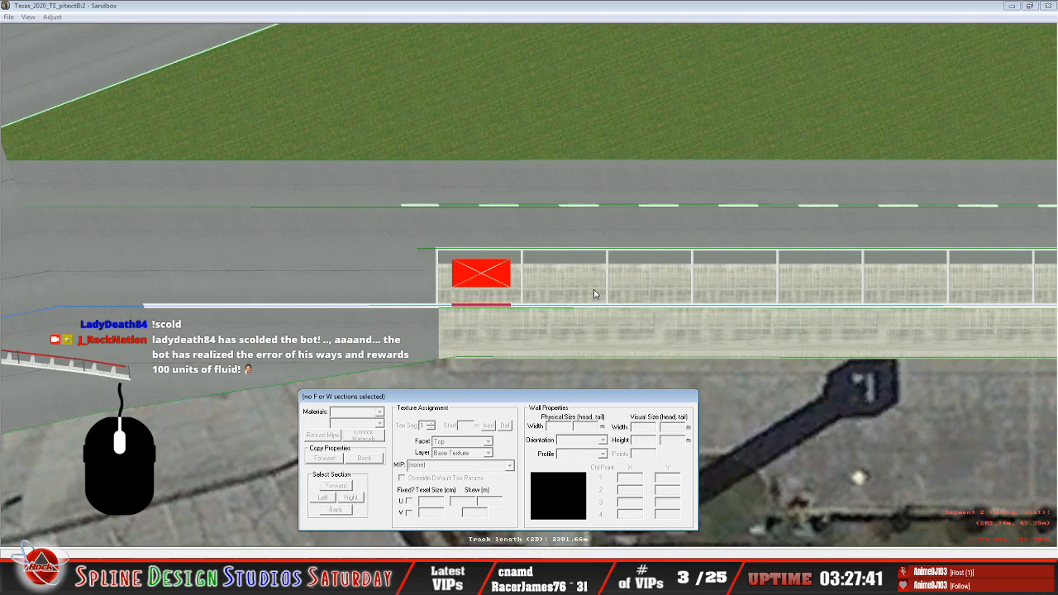
# Bring up the Camera View, enter its view mode, and fly low along pit road to examine the pit stalls
pyautogui.click(488, 581)
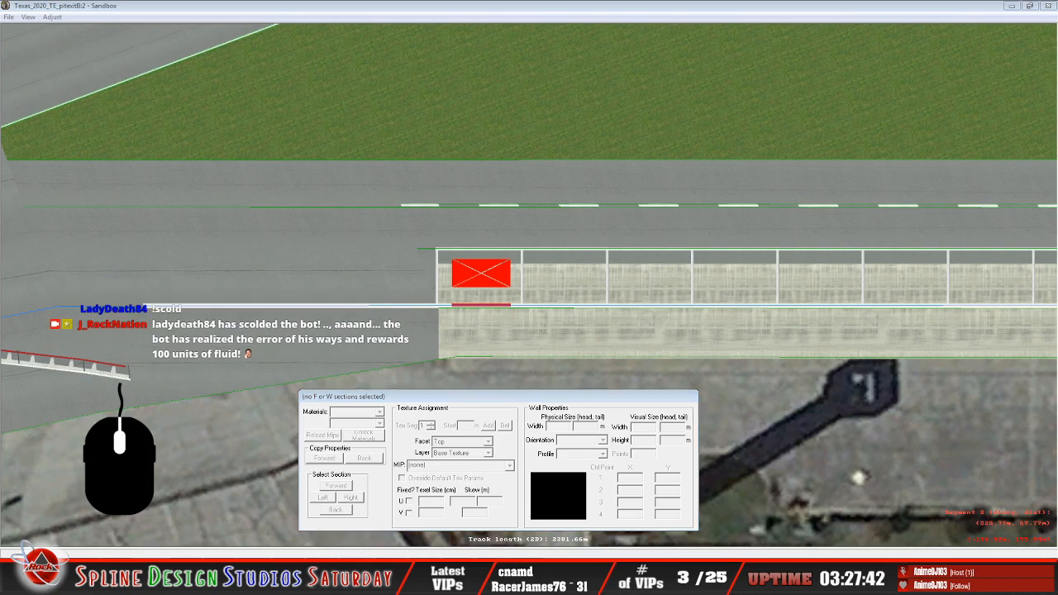
pyautogui.click(484, 512)
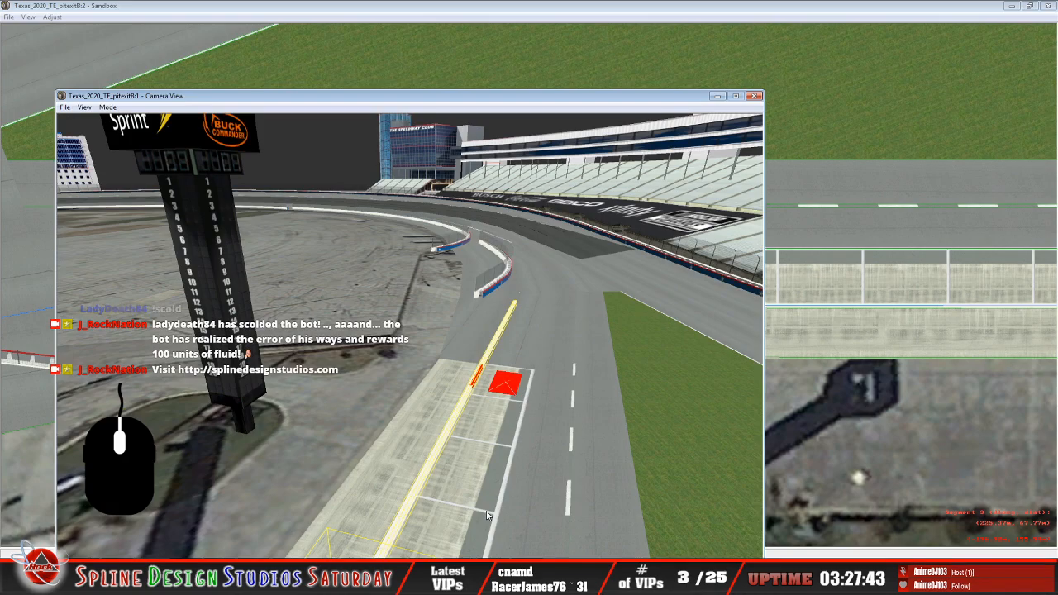
pyautogui.click(108, 107)
pyautogui.click(131, 131)
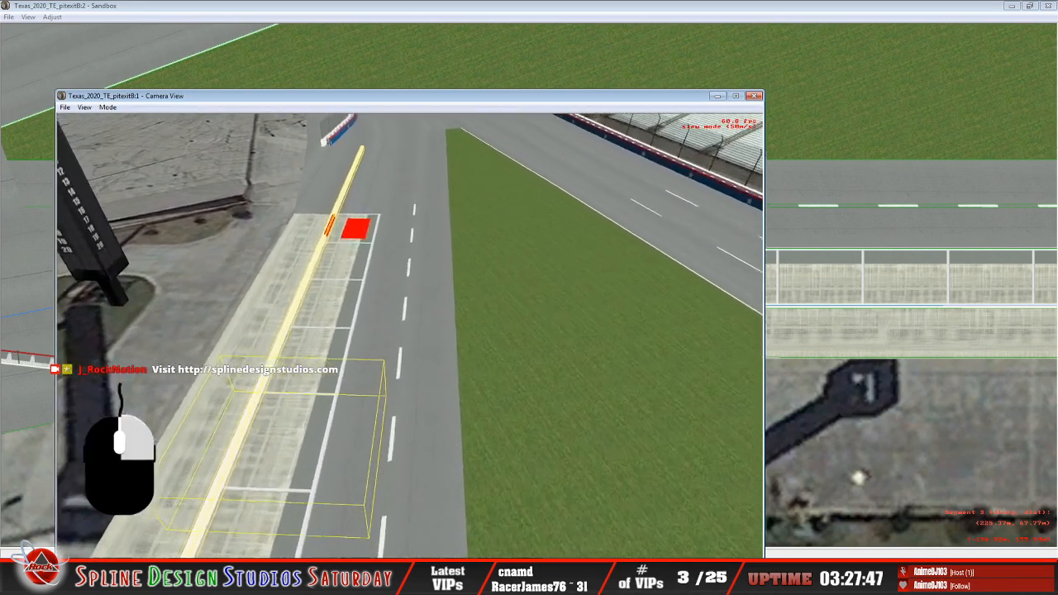
pyautogui.press('Up')
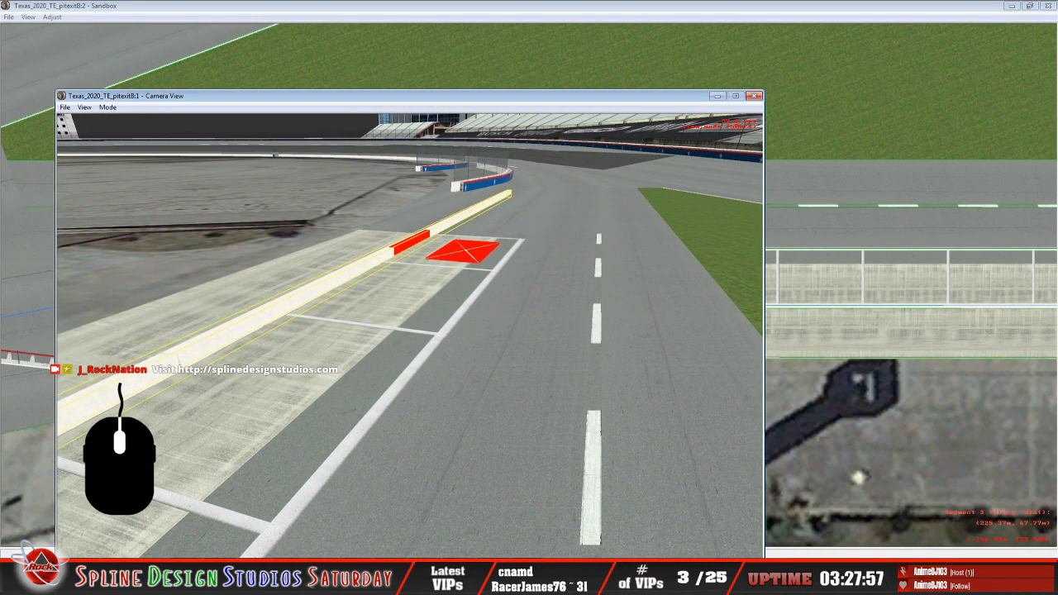
pyautogui.press('Escape')
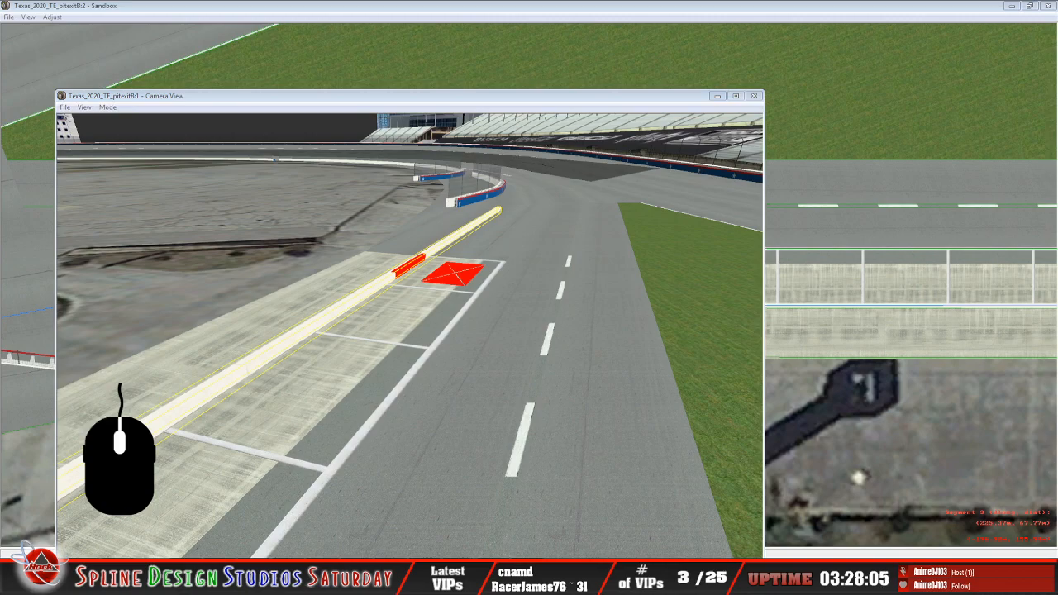
# Switch to WinMip2, open pit_stall.mip alongside tsd_pit_stall.mip, and arrange both windows to compare the textures
pyautogui.hotkey('alt', 'Tab')
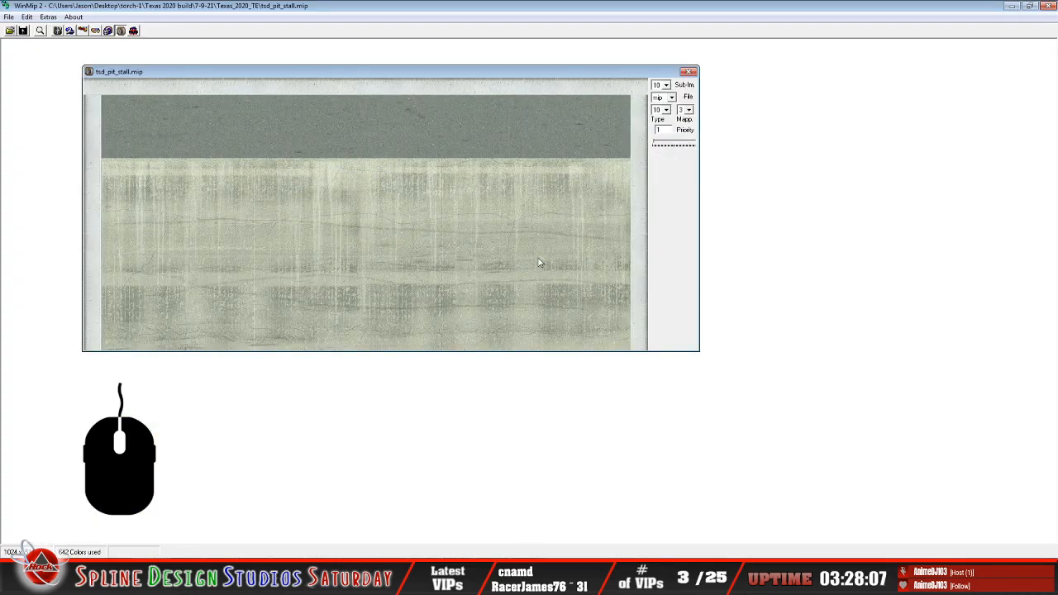
pyautogui.click(10, 31)
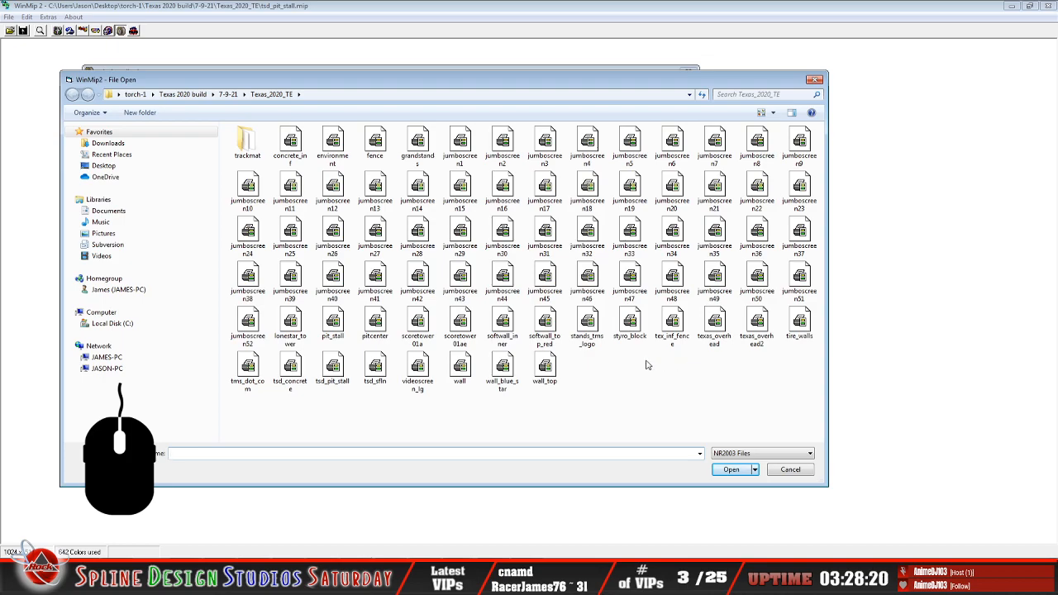
pyautogui.click(348, 329)
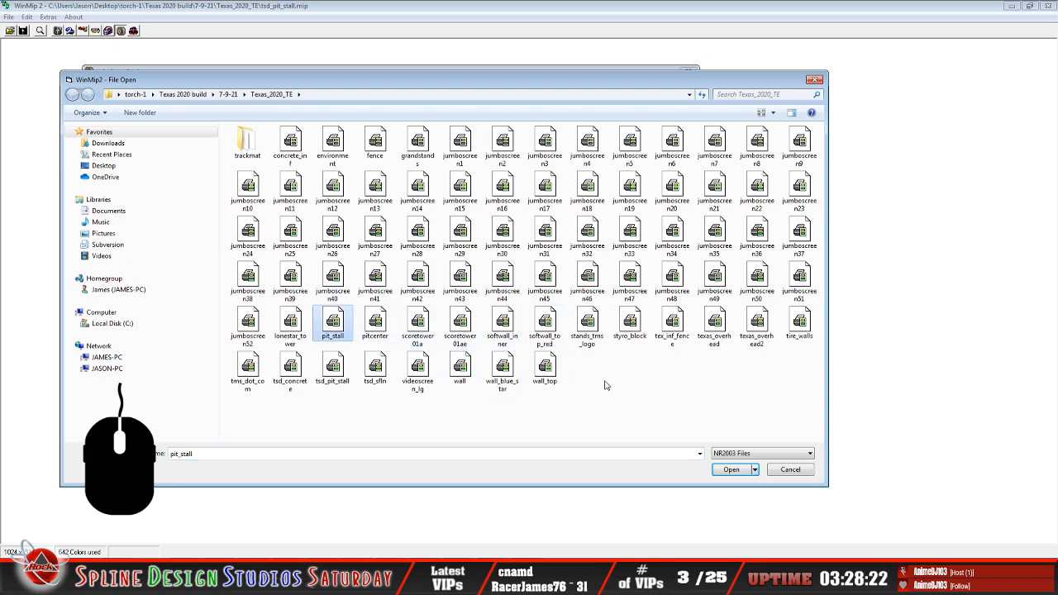
pyautogui.click(732, 470)
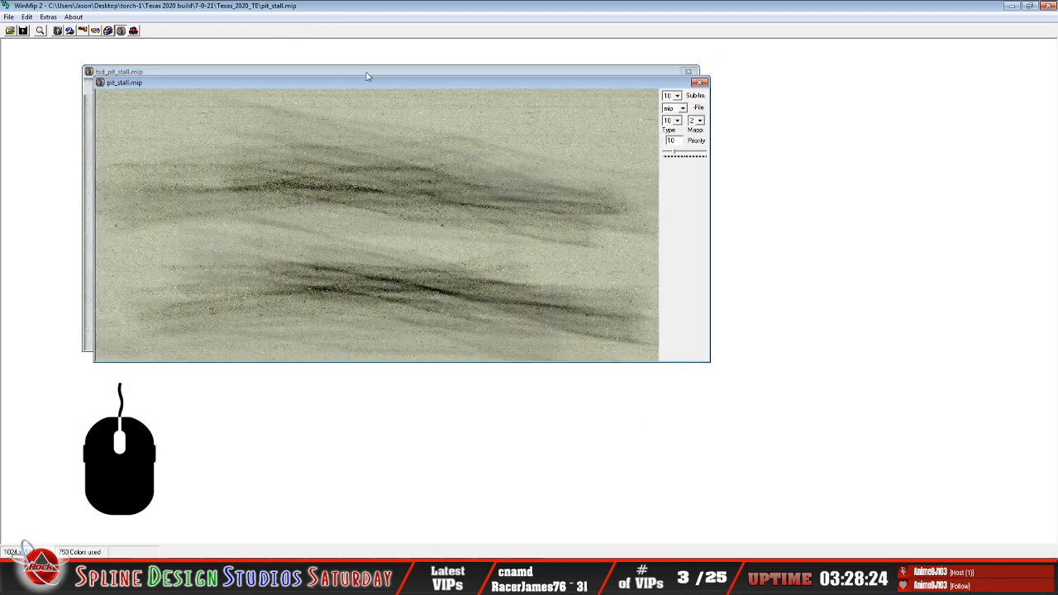
pyautogui.moveTo(369, 81); pyautogui.dragTo(647, 190)
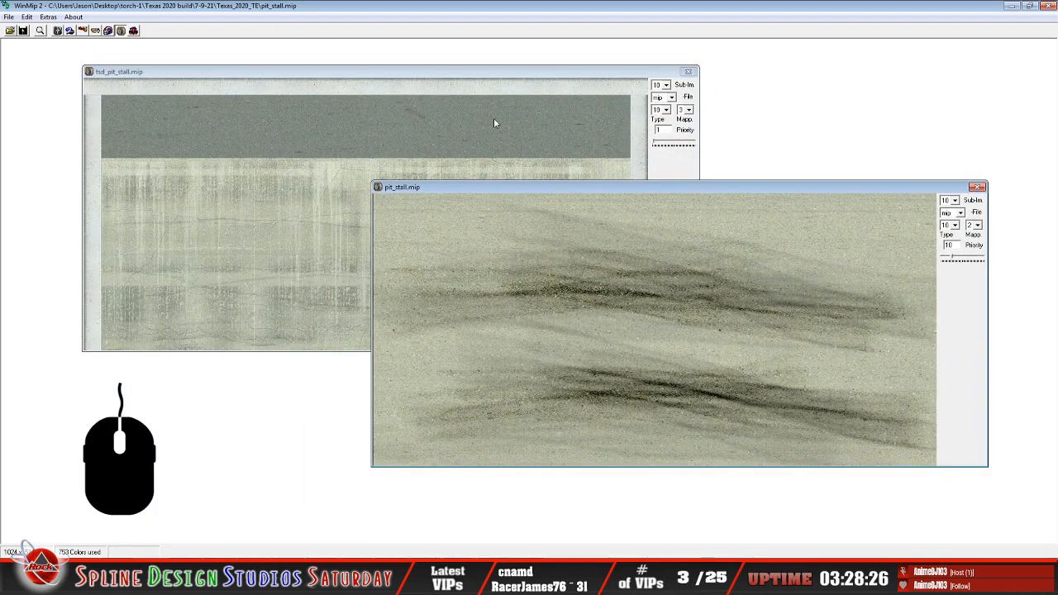
pyautogui.moveTo(443, 79); pyautogui.dragTo(360, 76)
pyautogui.moveTo(822, 189); pyautogui.dragTo(871, 215)
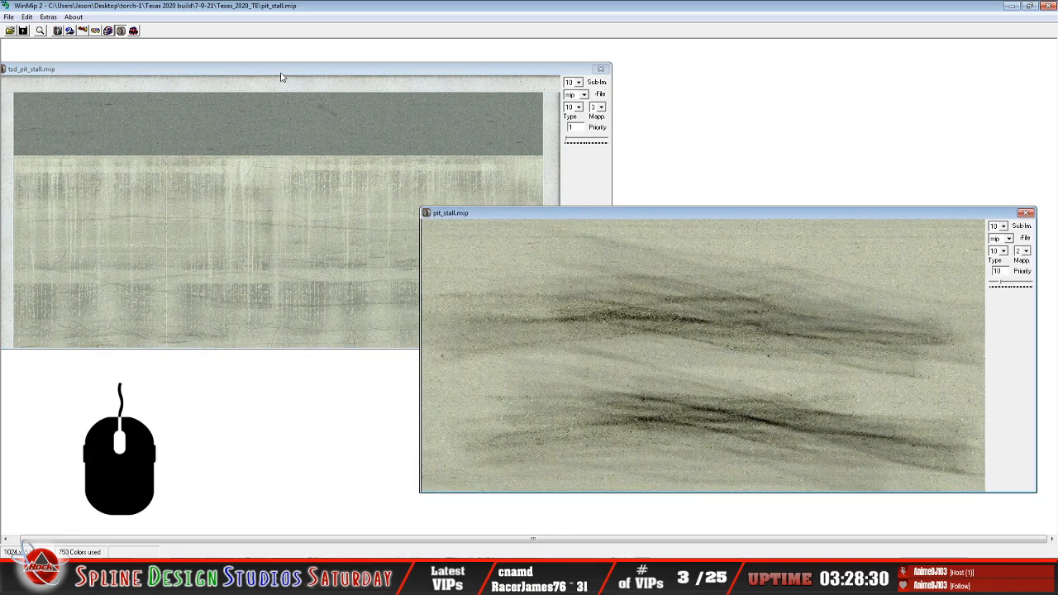
pyautogui.moveTo(283, 75); pyautogui.dragTo(351, 79)
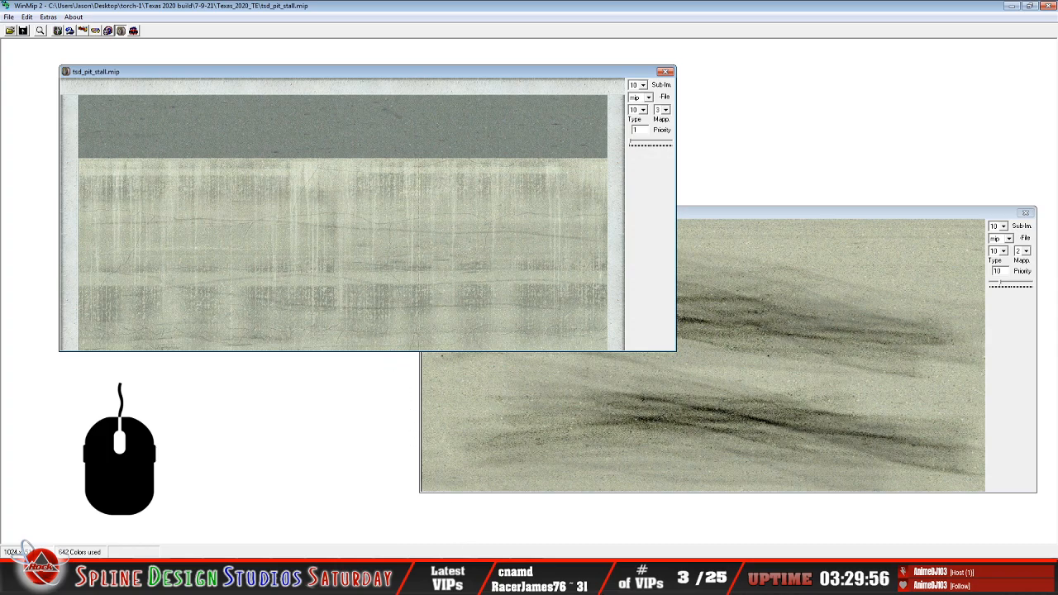
# Return to Sandbox, bring up the Camera View of the pit stalls, and move its window higher over the track layout
pyautogui.hotkey('alt', 'Tab')
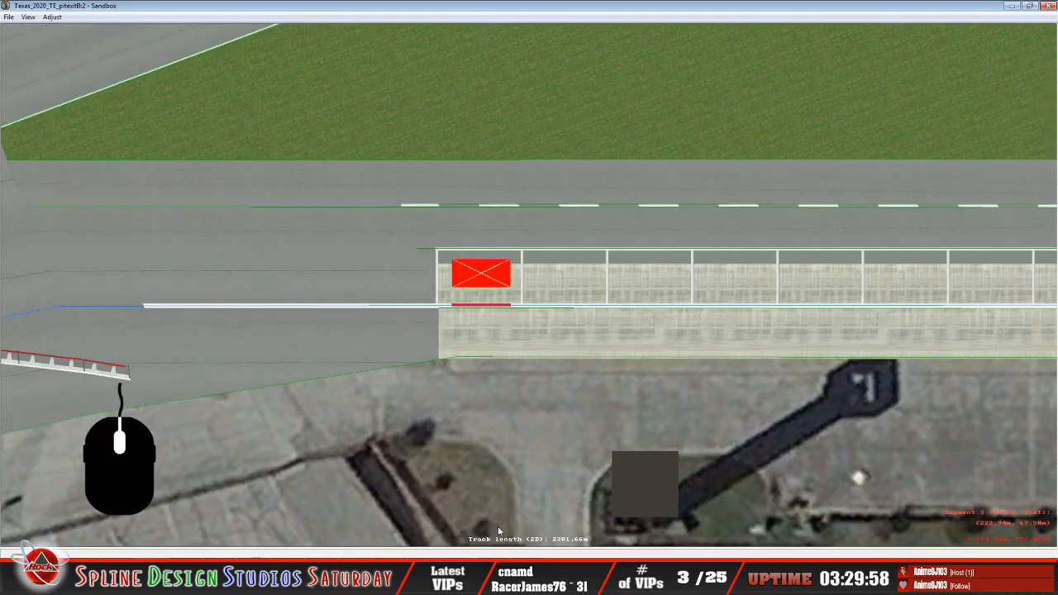
pyautogui.click(430, 580)
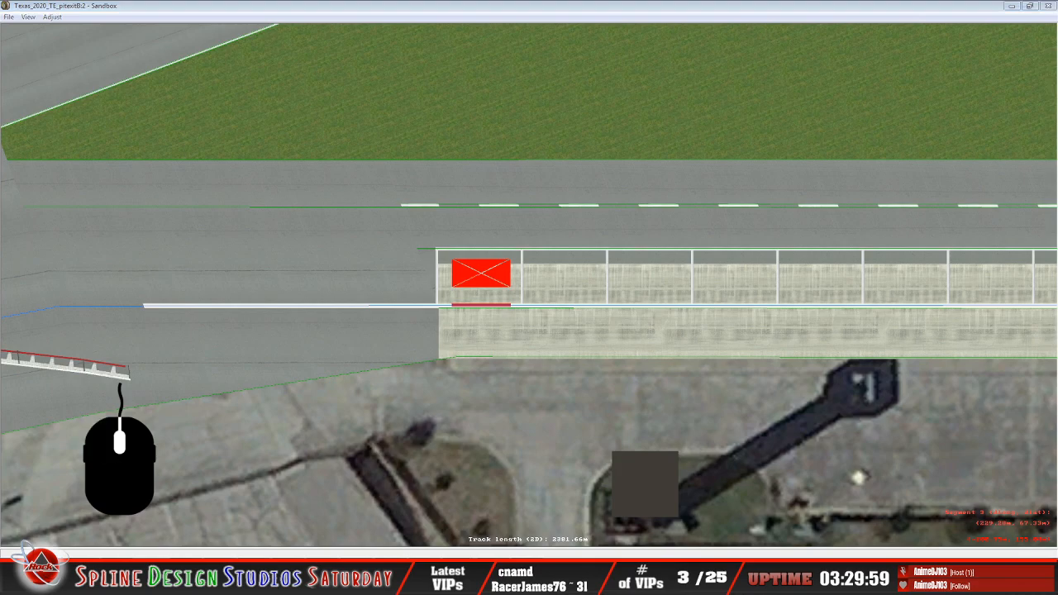
pyautogui.click(474, 509)
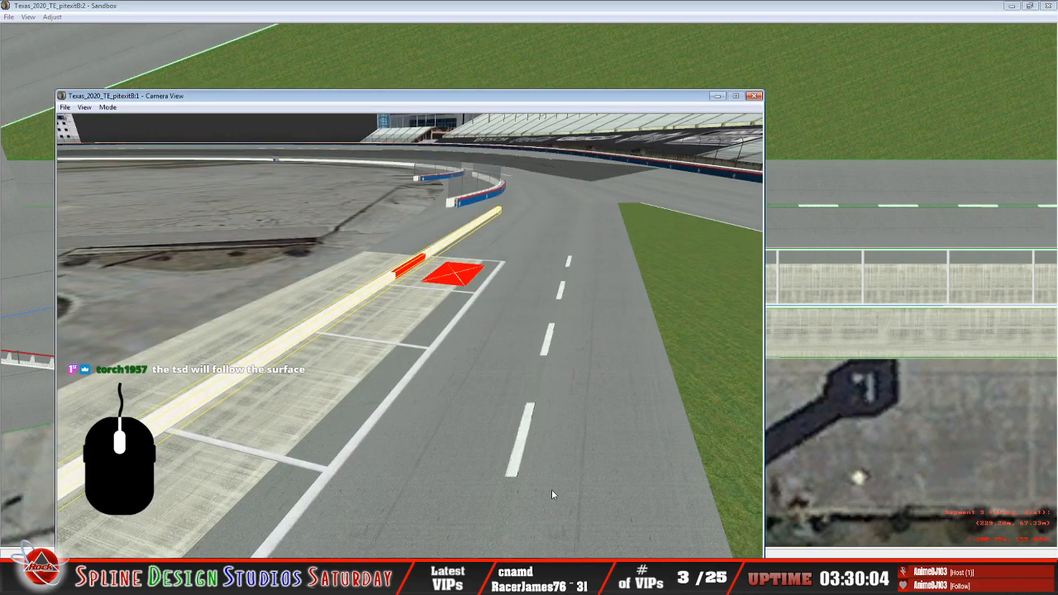
pyautogui.moveTo(582, 100); pyautogui.dragTo(601, 43)
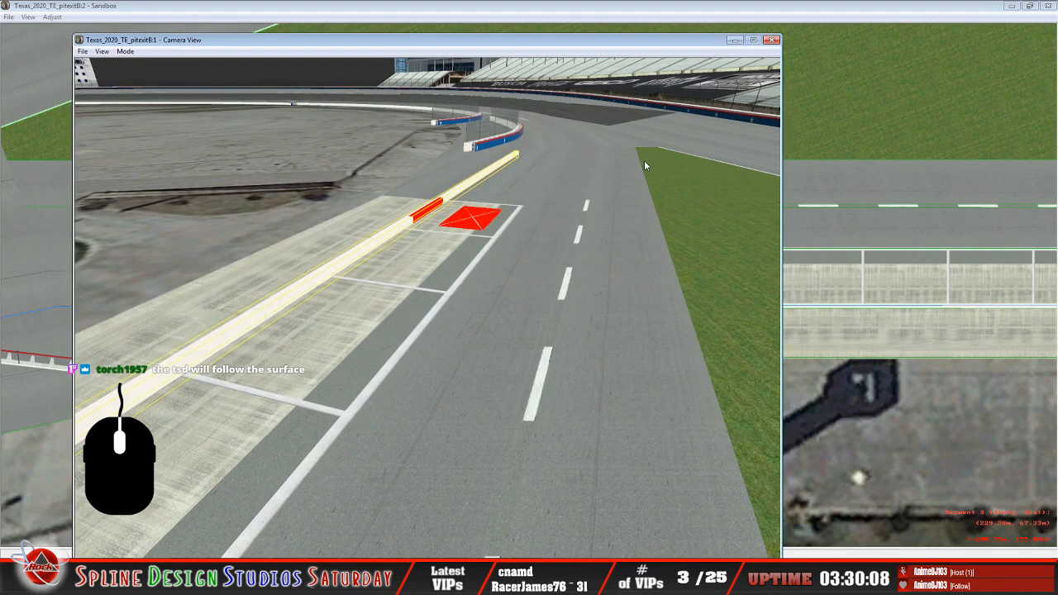